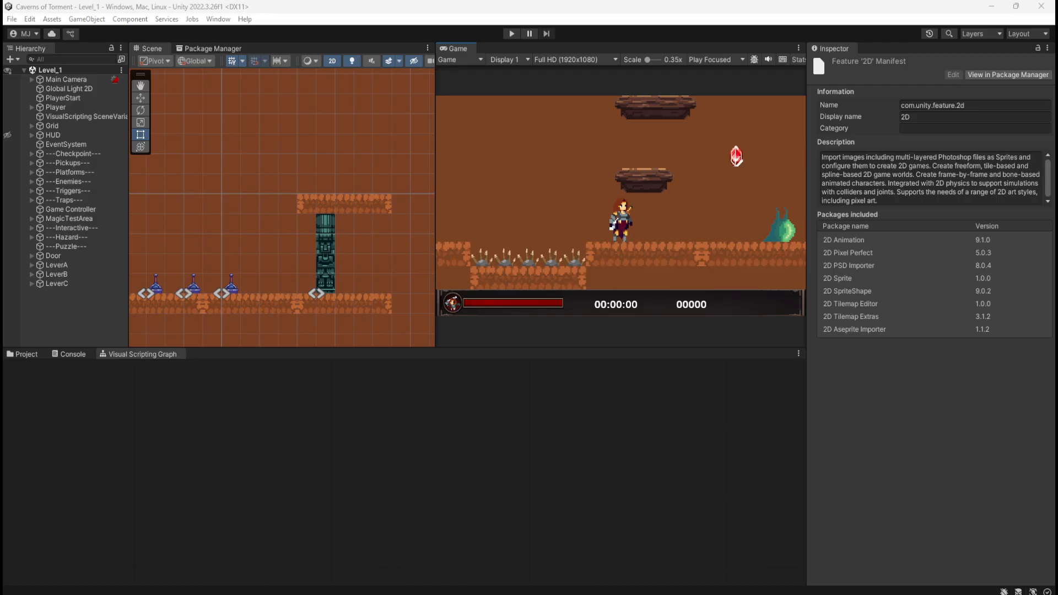
Examine the pause menu layout and its visual scripting graph in the reference image CodeB.PNG.
key(alt+Tab)
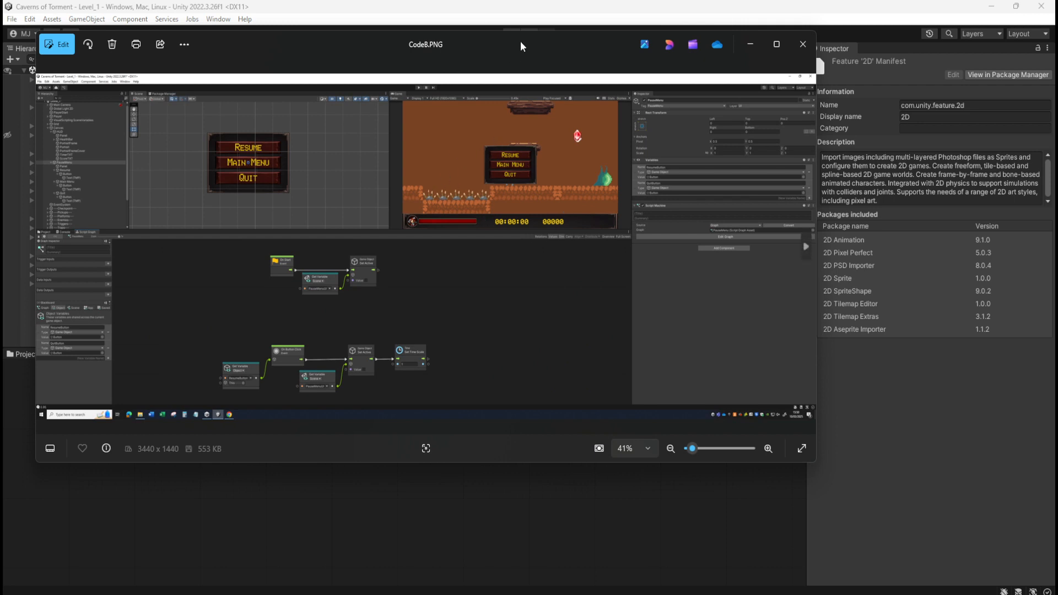
drag(520, 41, 665, 155)
scroll(573, 408, up, 2)
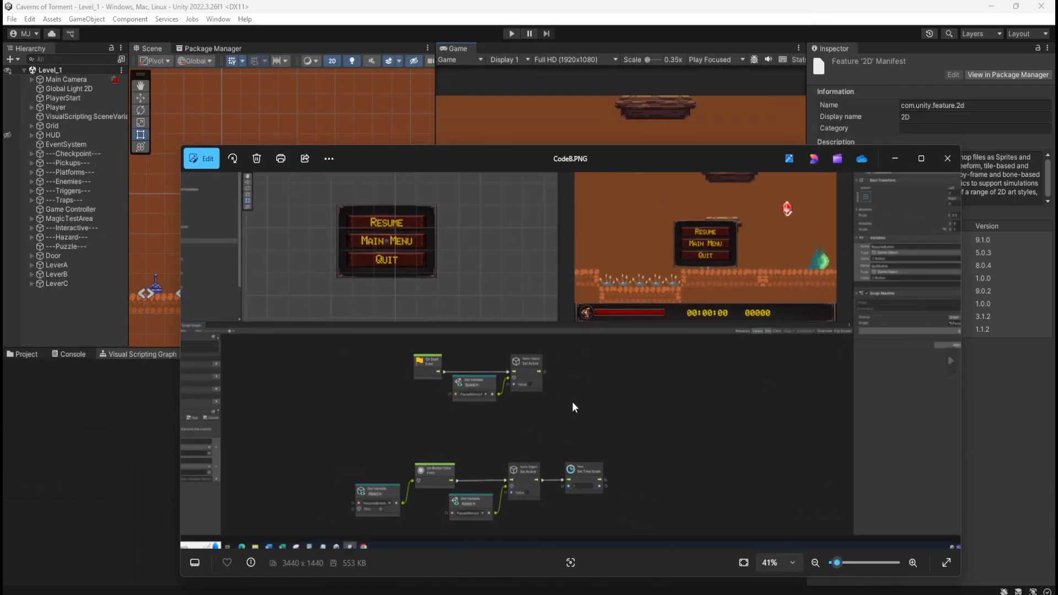
scroll(653, 262, up, 5)
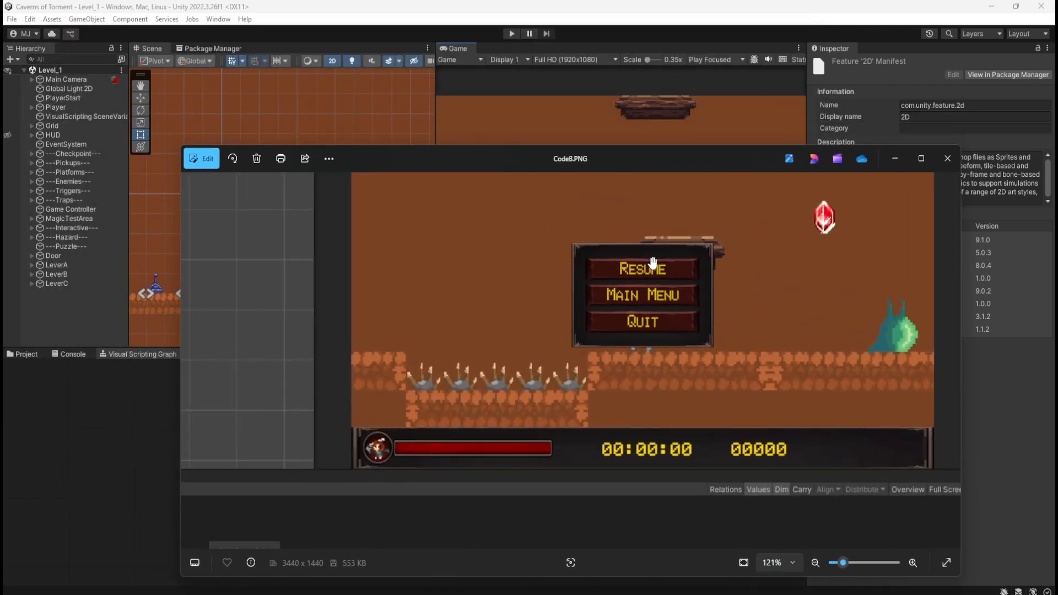
scroll(644, 304, down, 2)
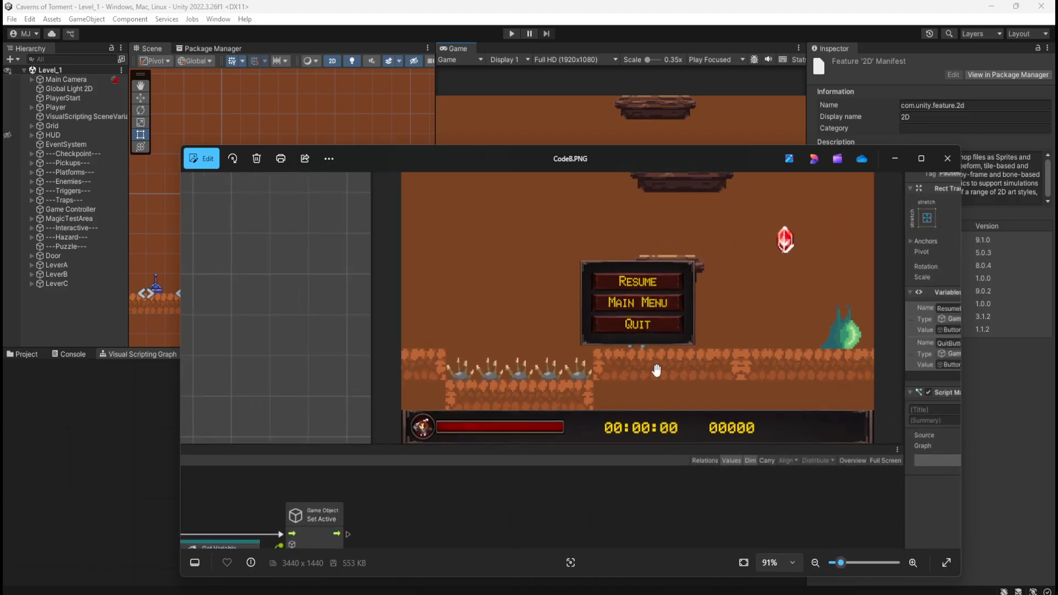
scroll(657, 371, down, 3)
scroll(590, 444, down, 2)
scroll(643, 276, up, 5)
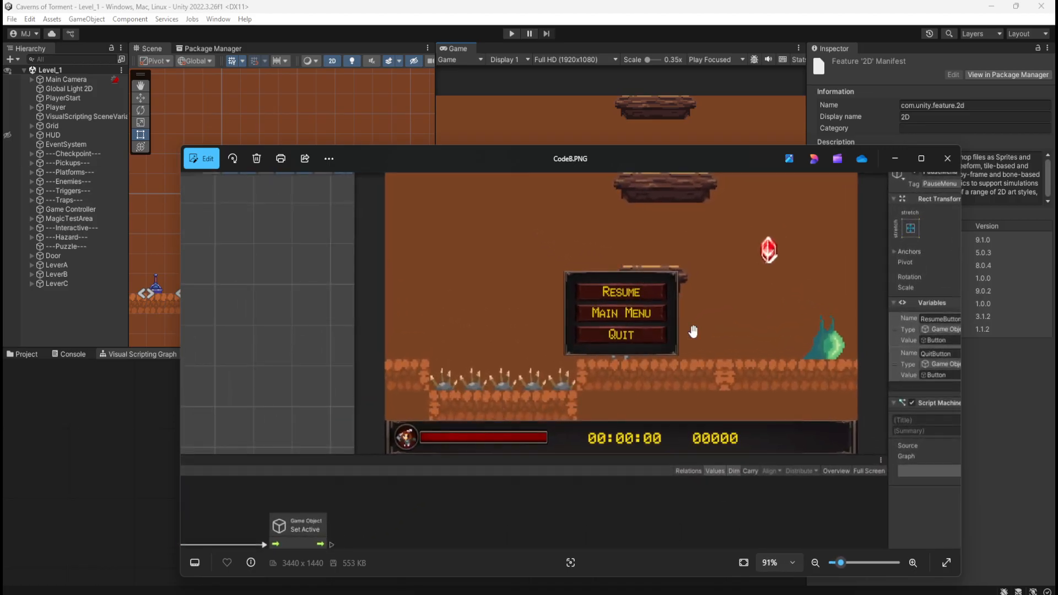
scroll(664, 292, down, 3)
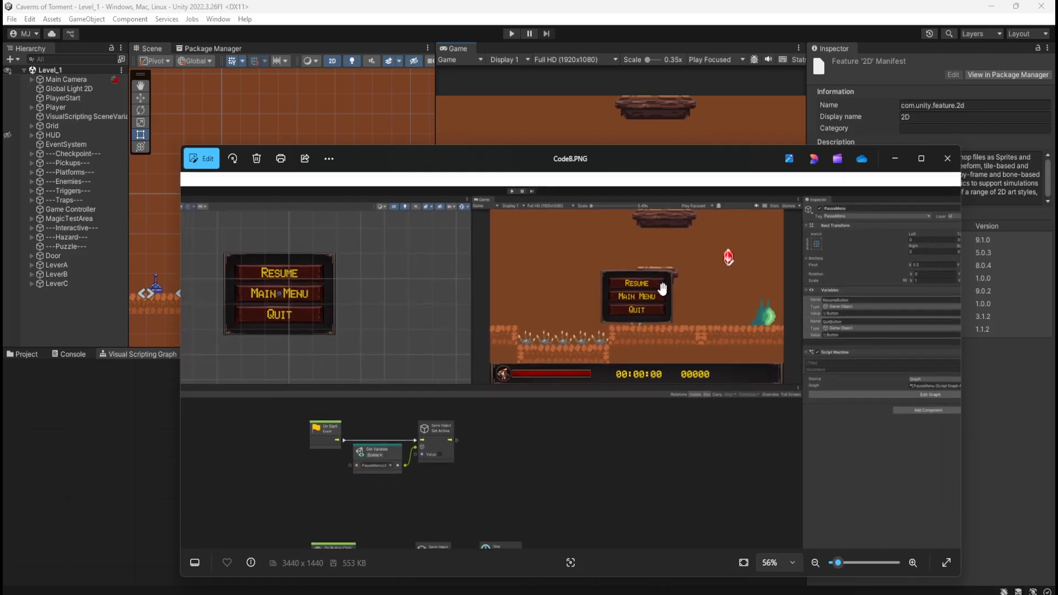
scroll(663, 289, down, 1)
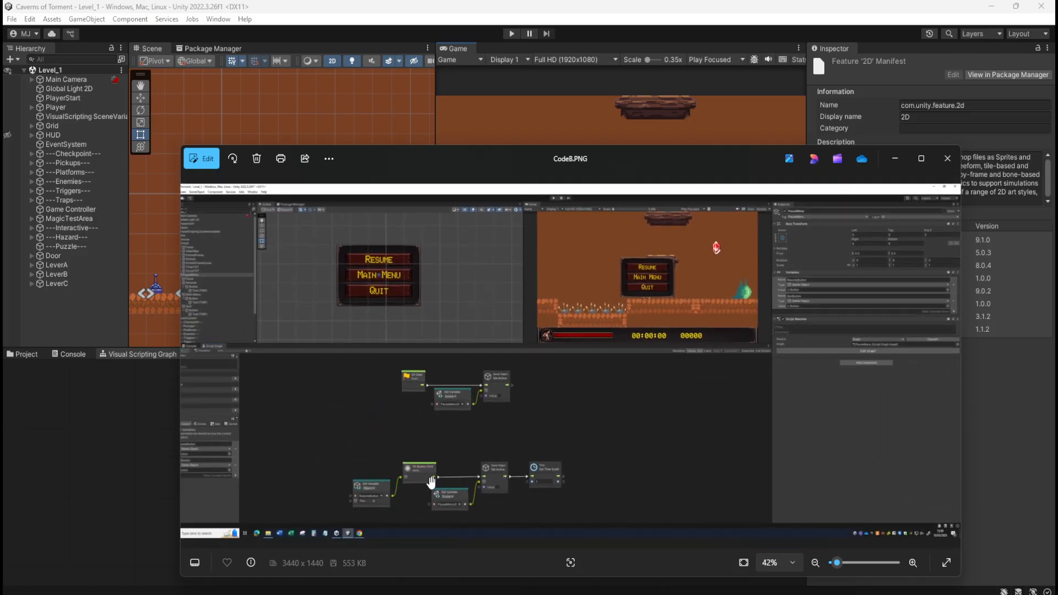
scroll(431, 483, up, 1)
scroll(510, 461, down, 1)
scroll(409, 499, up, 2)
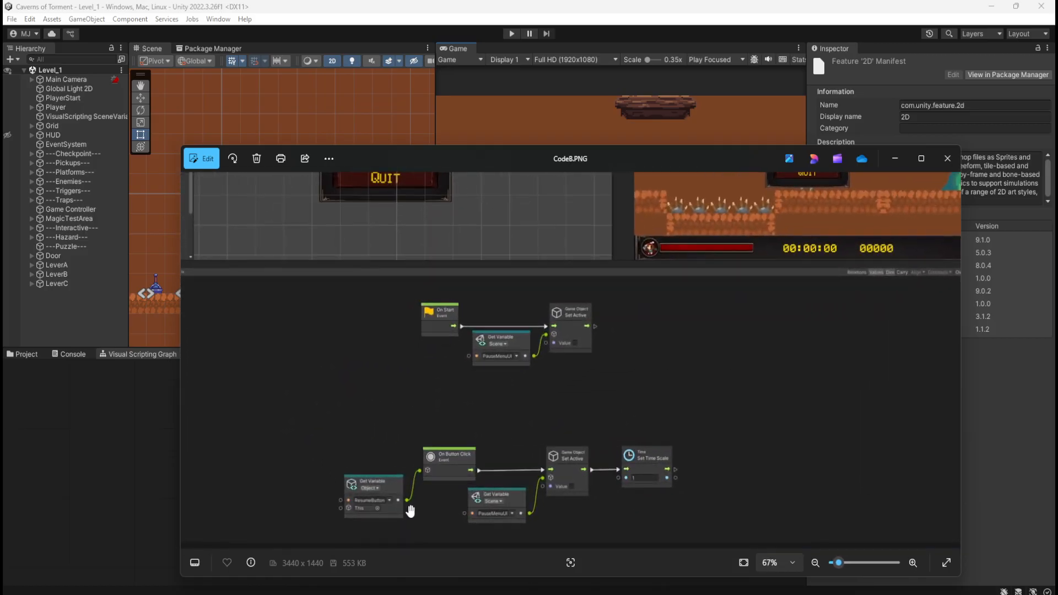
scroll(546, 428, up, 1)
scroll(573, 374, down, 3)
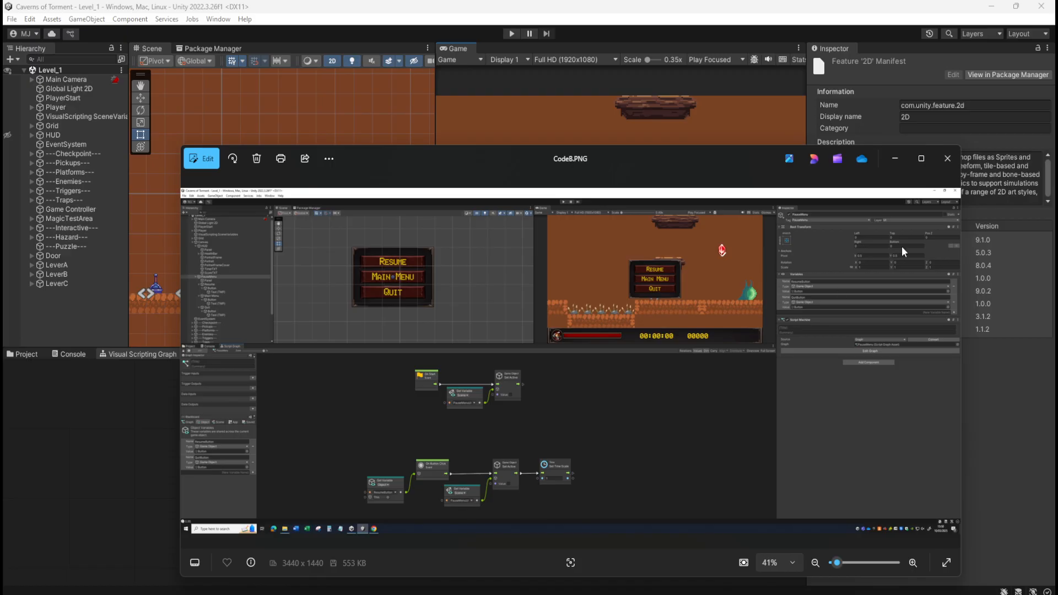
Compare the button graphs in CodeA.PNG with those in CodeB.PNG and close both reference images.
click(947, 158)
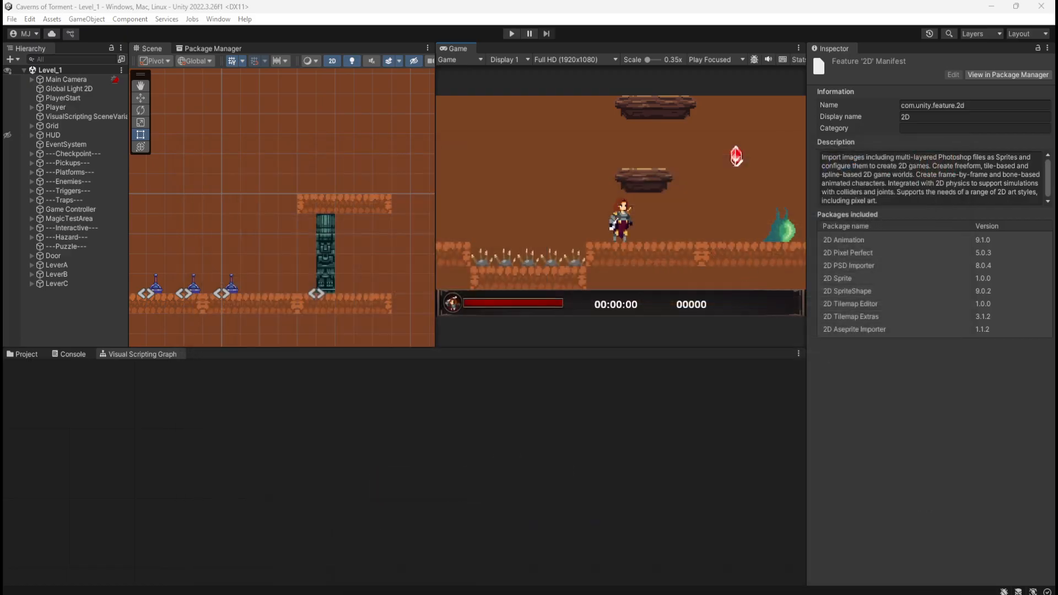
scroll(518, 478, up, 4)
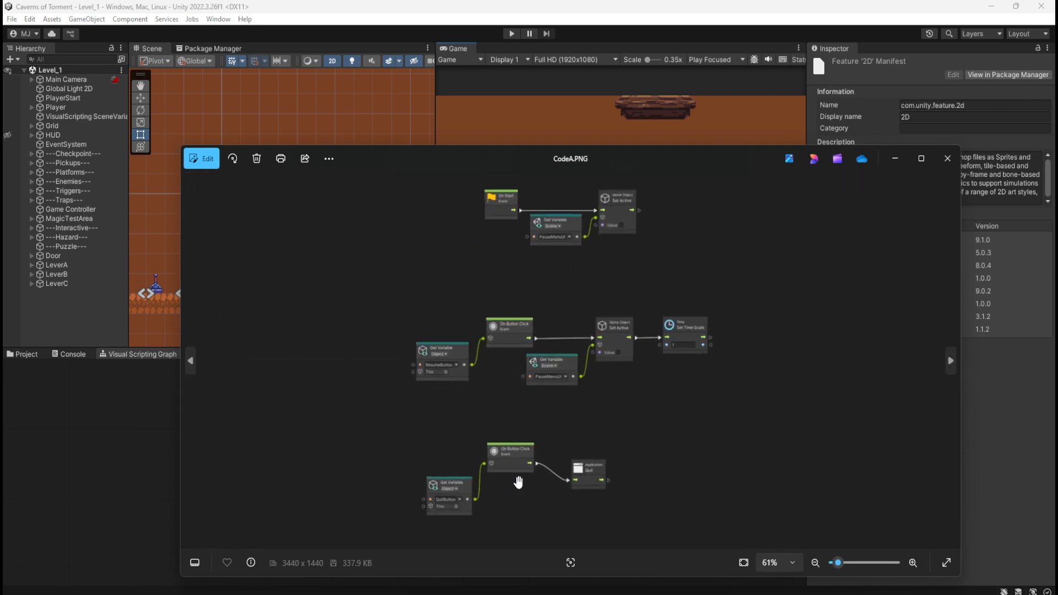
scroll(616, 425, down, 3)
click(948, 159)
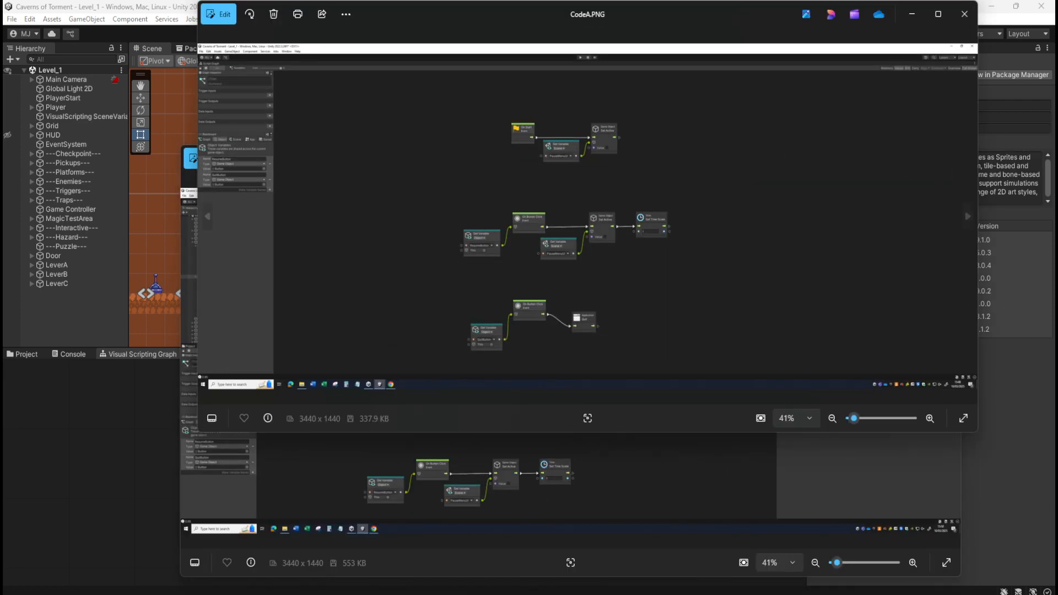
click(652, 479)
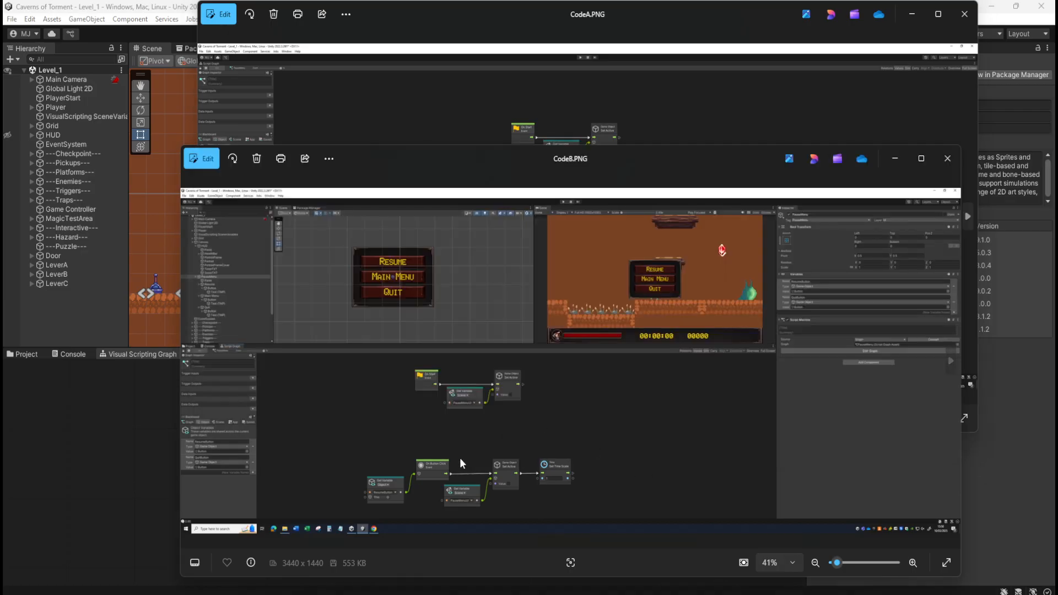
click(770, 122)
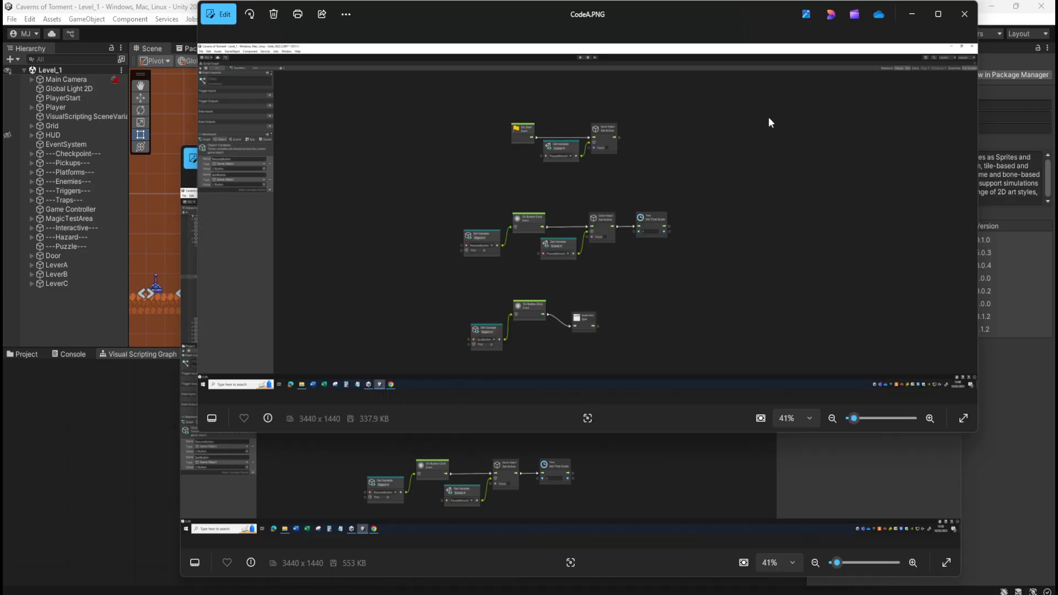
click(603, 449)
click(947, 158)
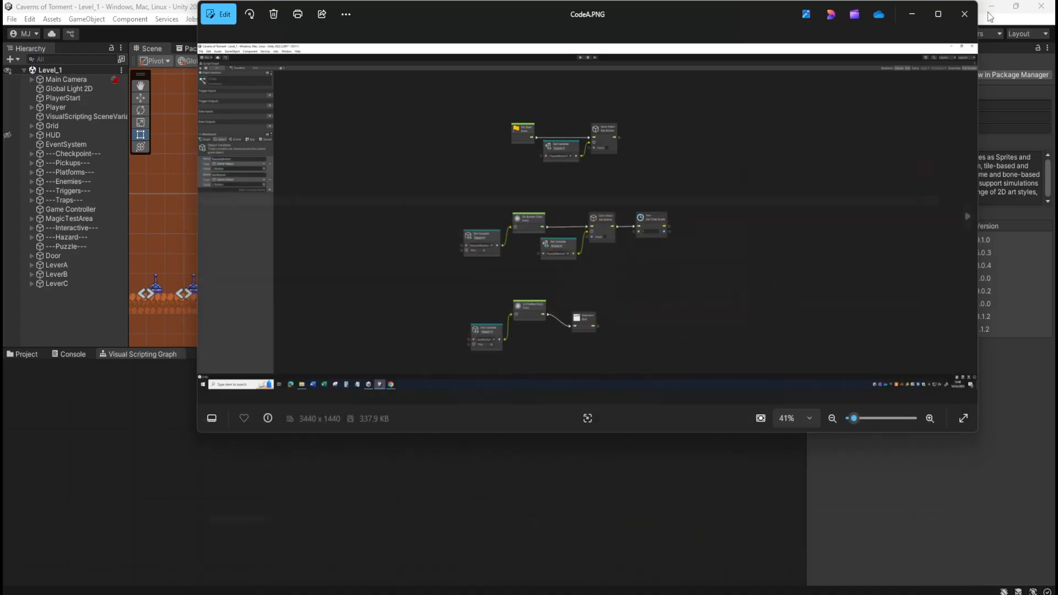
click(965, 14)
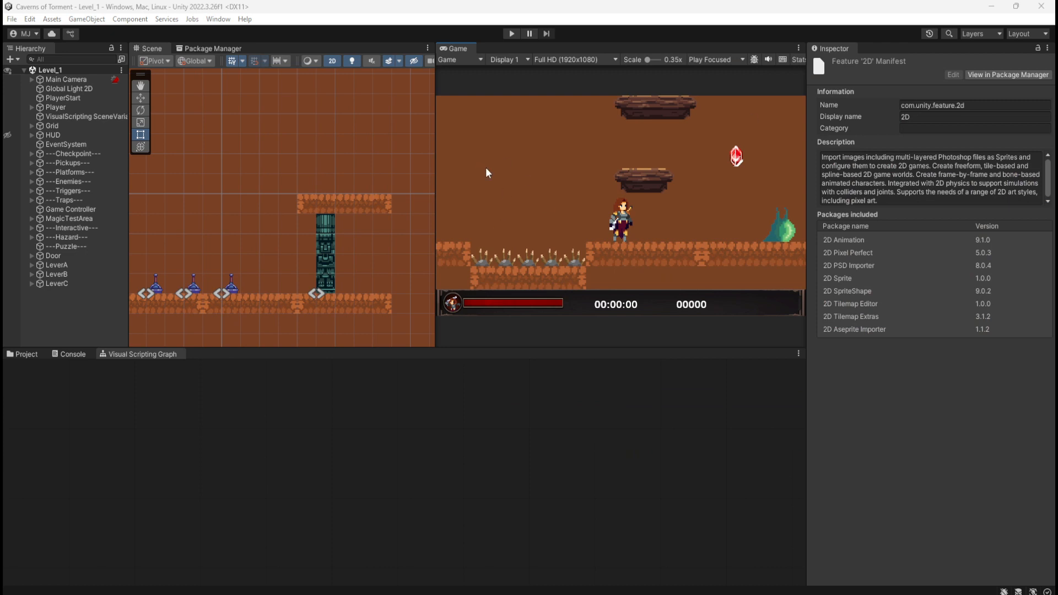
Make the HUD visible in the Scene view and check which child objects it contains.
click(38, 138)
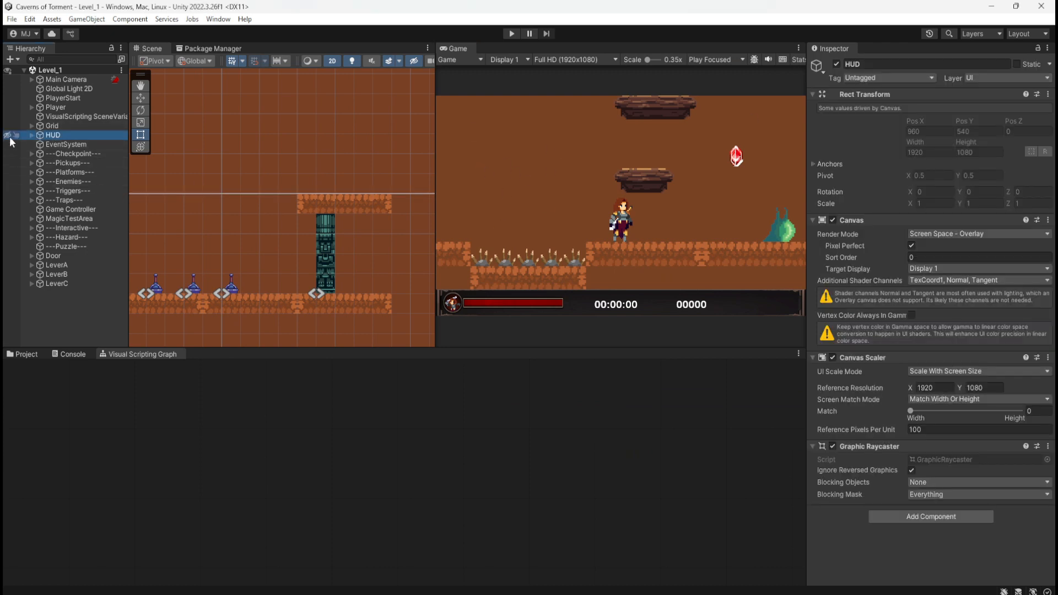
scroll(276, 269, down, 8)
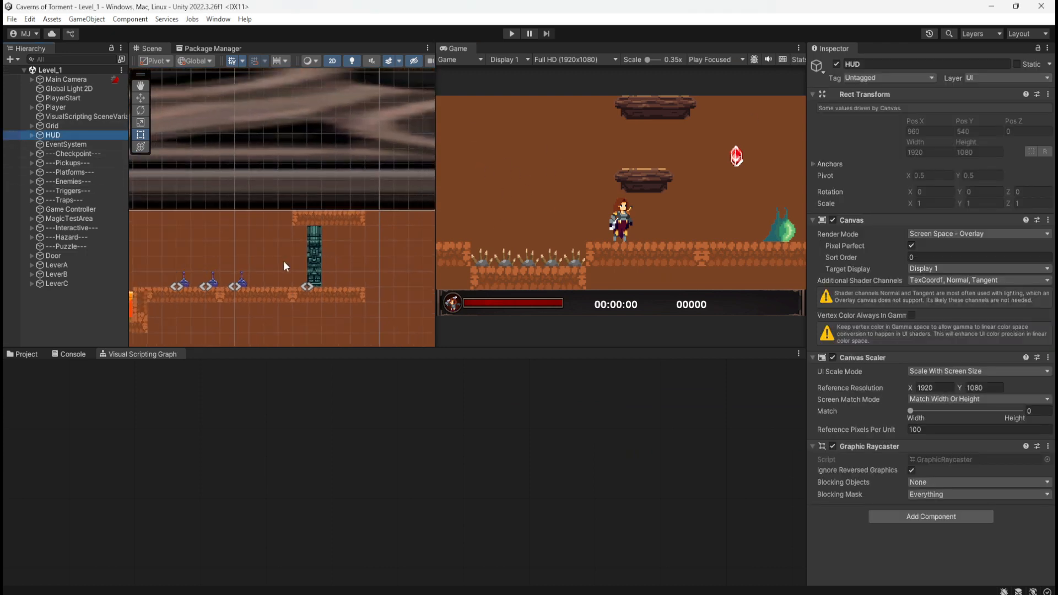
scroll(332, 293, down, 10)
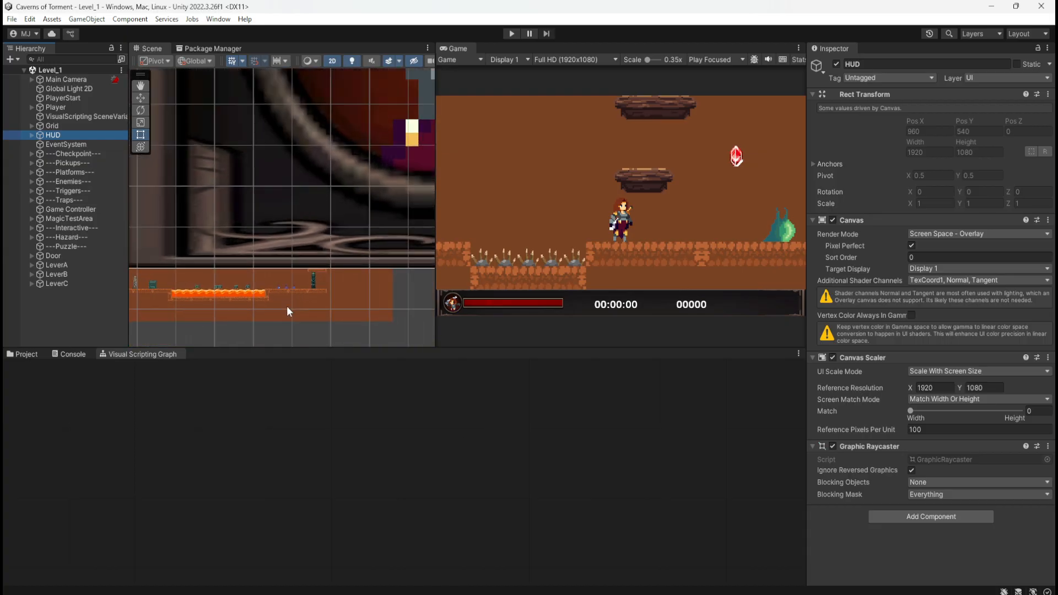
scroll(237, 296, down, 10)
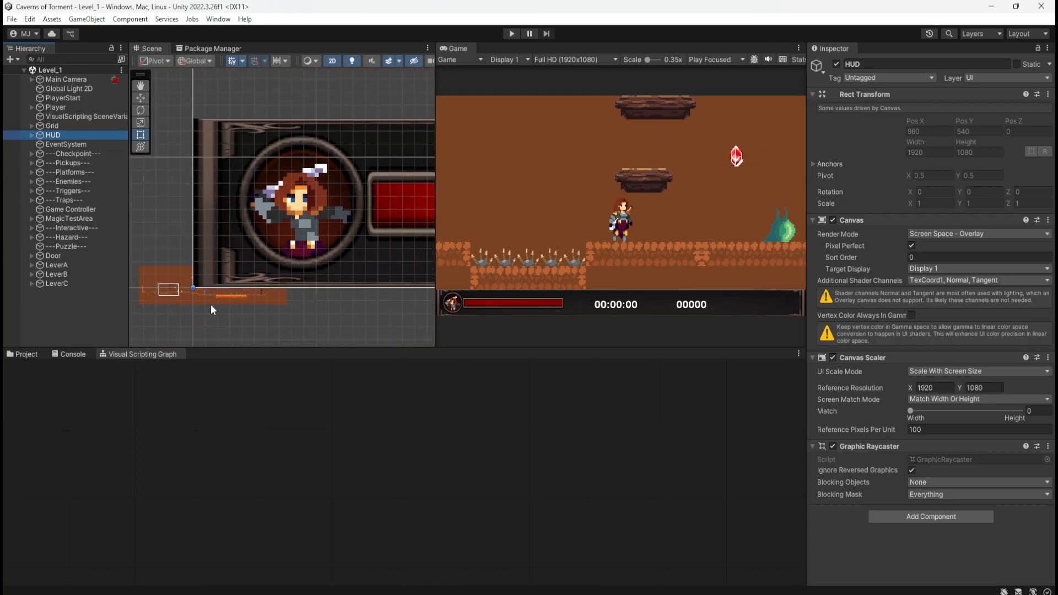
scroll(159, 306, down, 10)
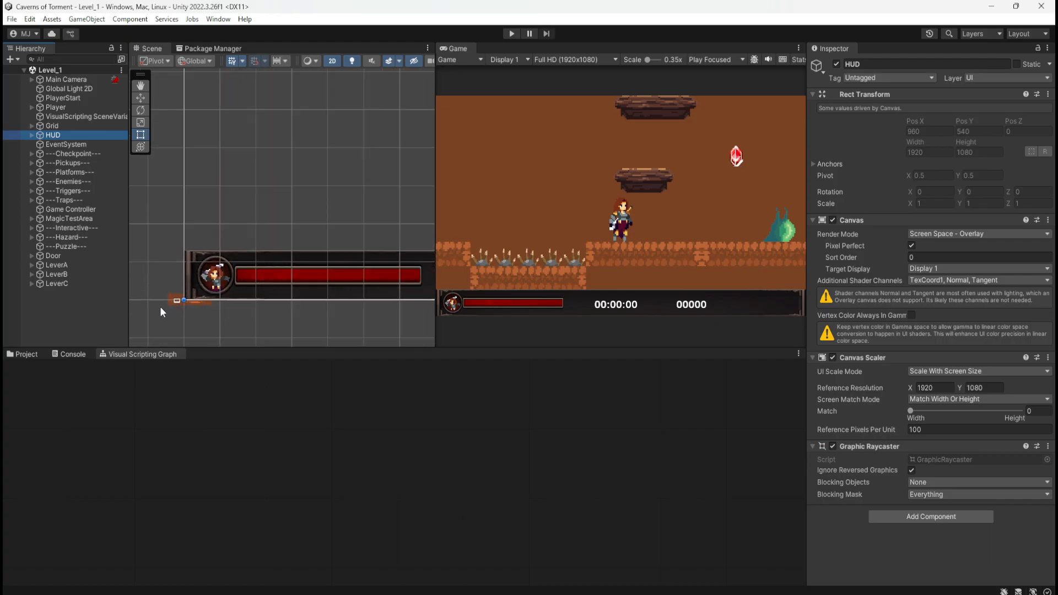
scroll(160, 307, down, 3)
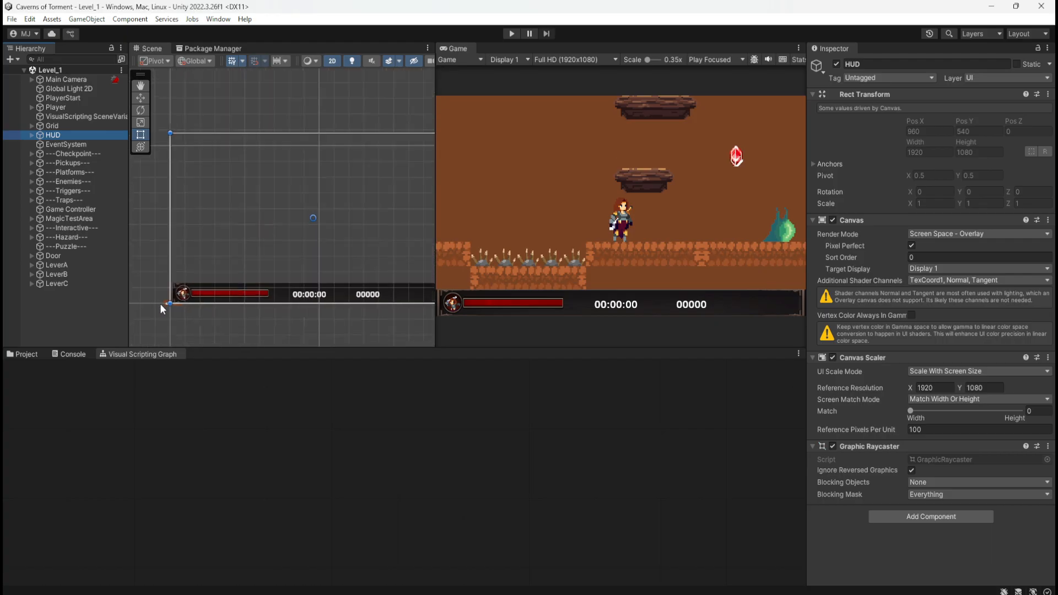
click(31, 135)
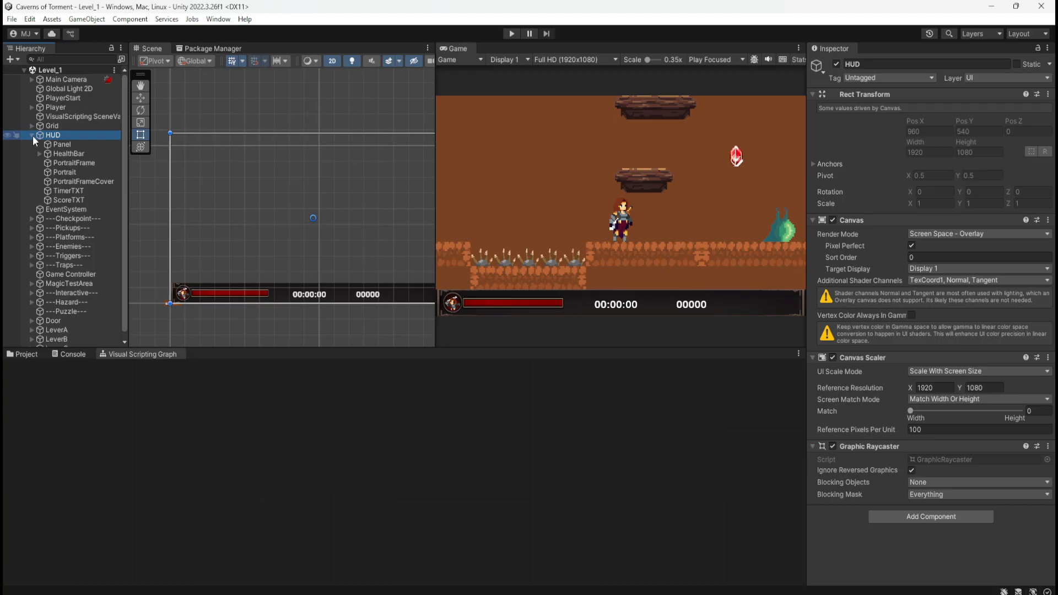
click(32, 135)
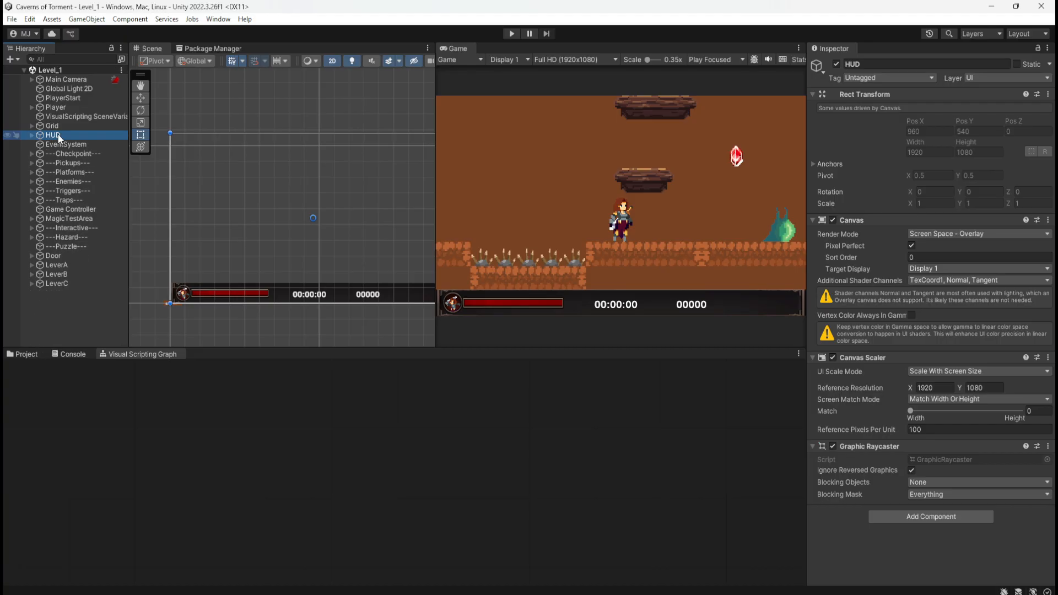
Create an empty game object named Canvas at the root level of the Level_1 scene.
right_click(61, 303)
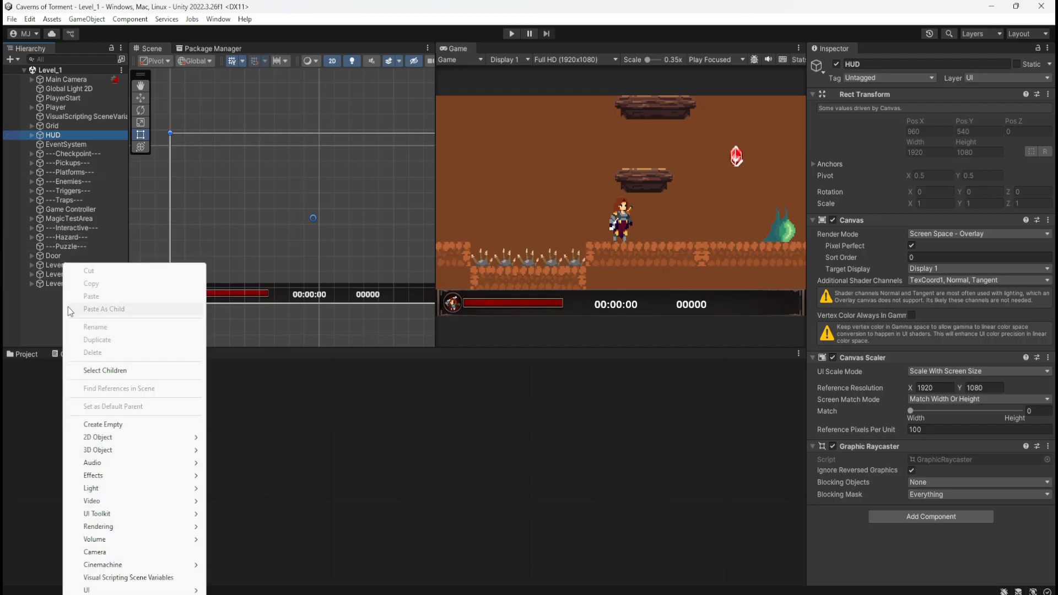
click(140, 425)
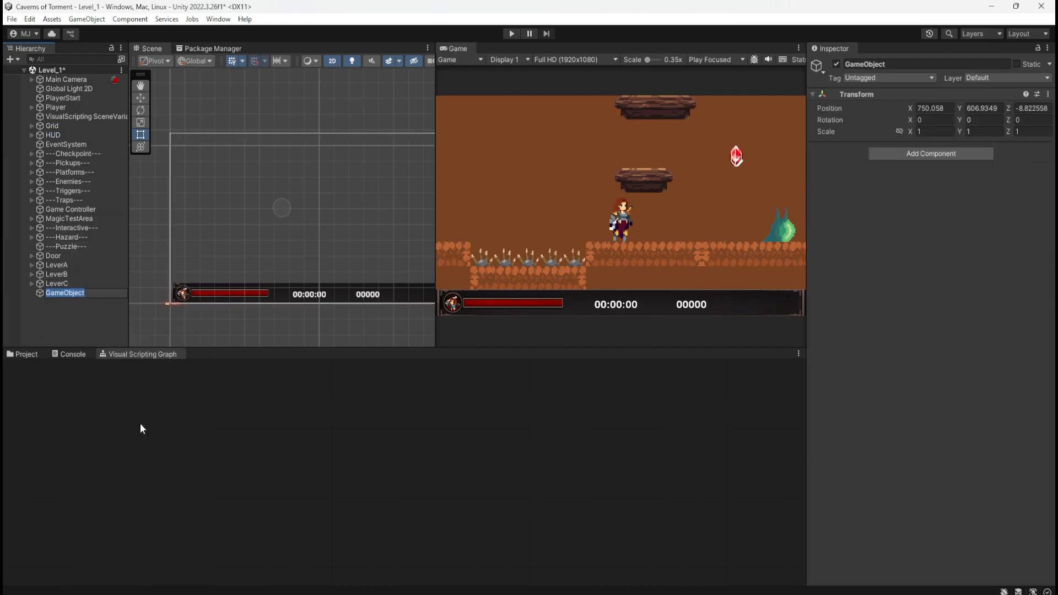
text(Canvas)
key(Return)
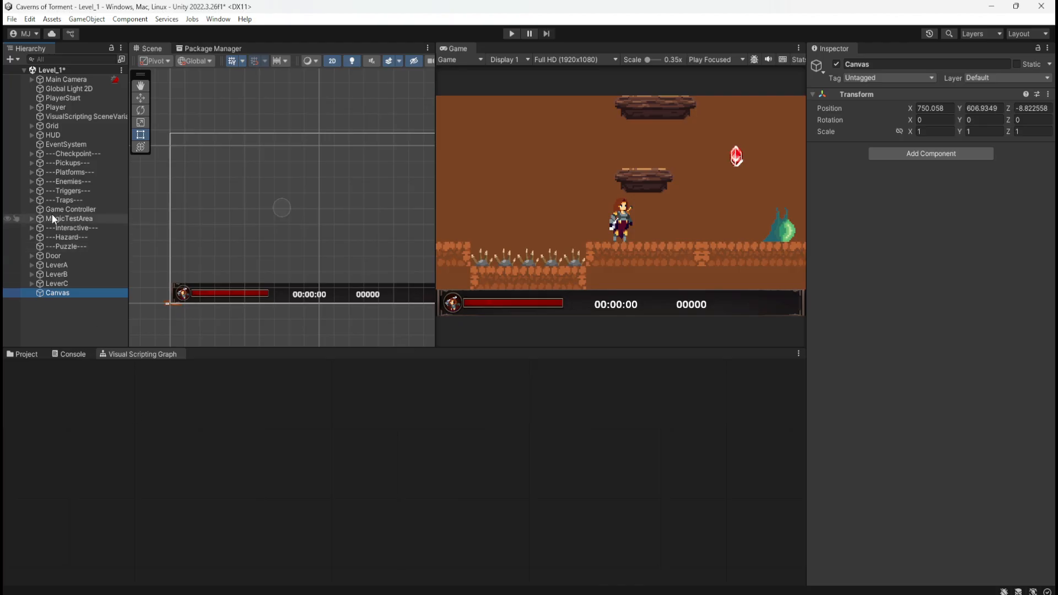
Make the HUD a child of Canvas and place Canvas directly above Grid in the hierarchy.
drag(37, 133, 67, 132)
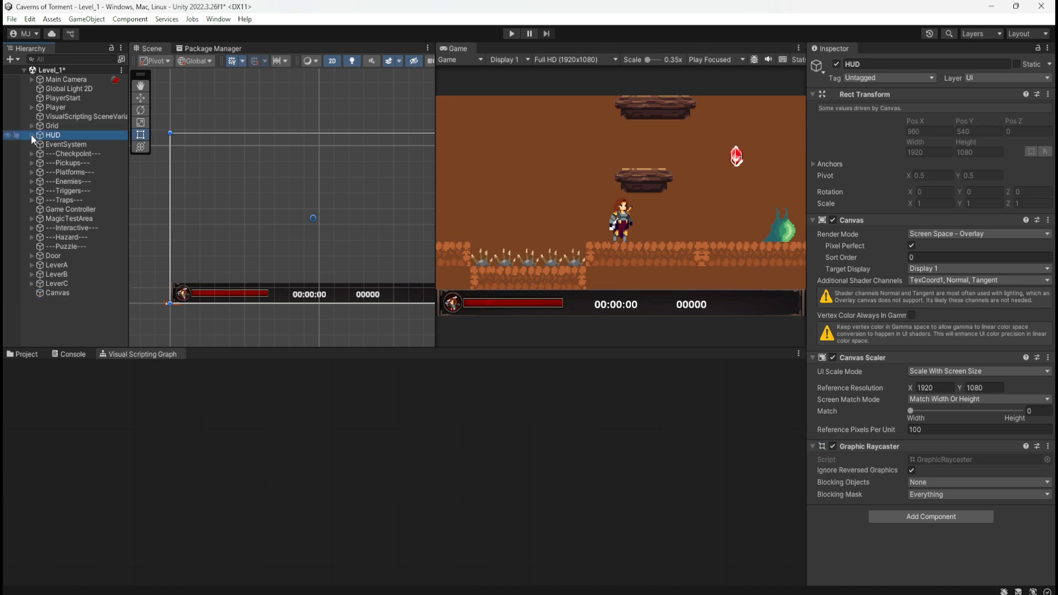
click(63, 293)
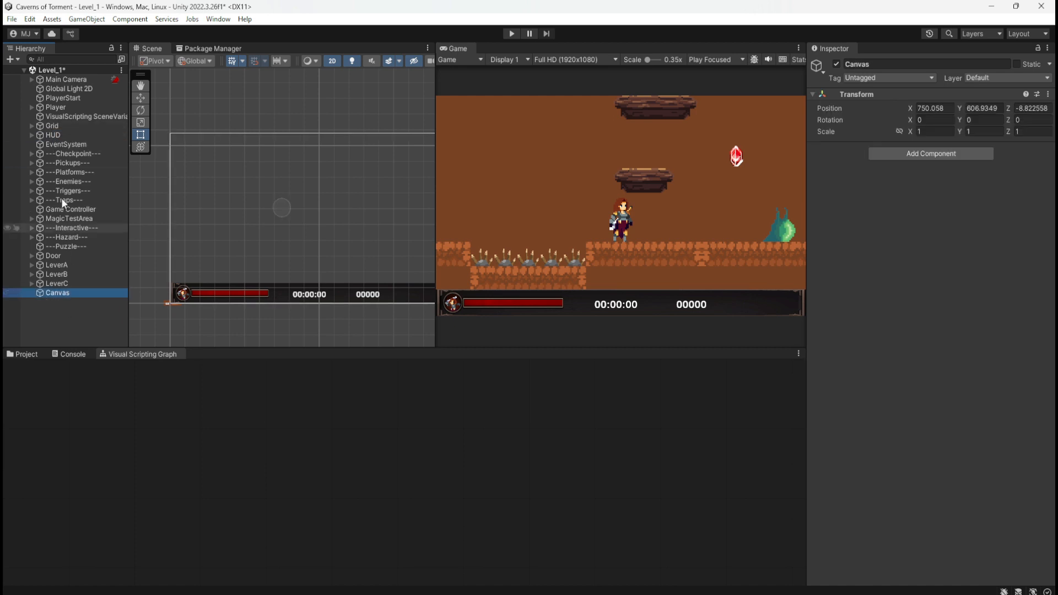
drag(54, 136, 59, 294)
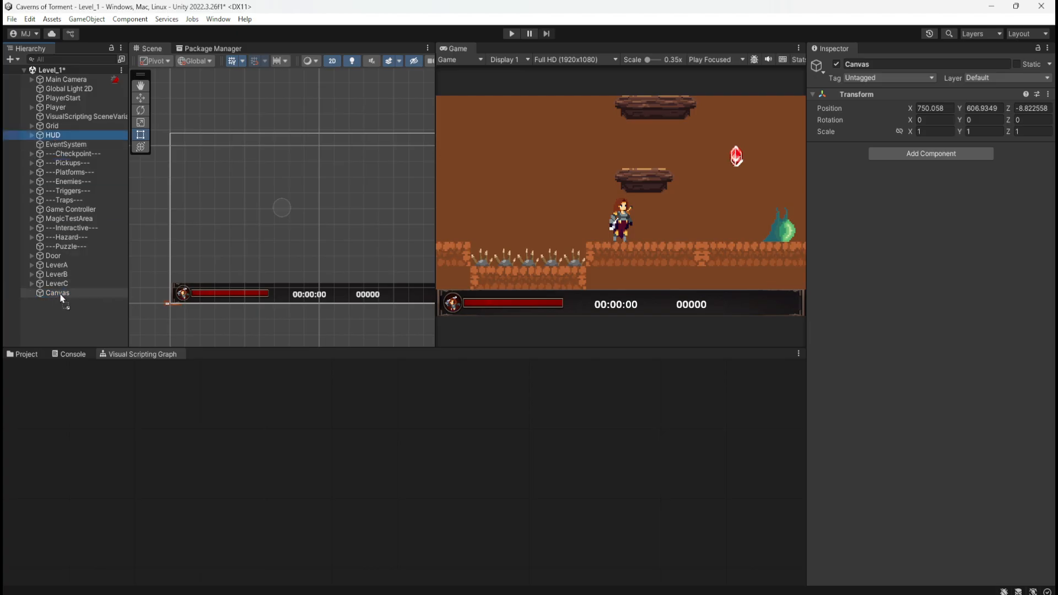
click(40, 284)
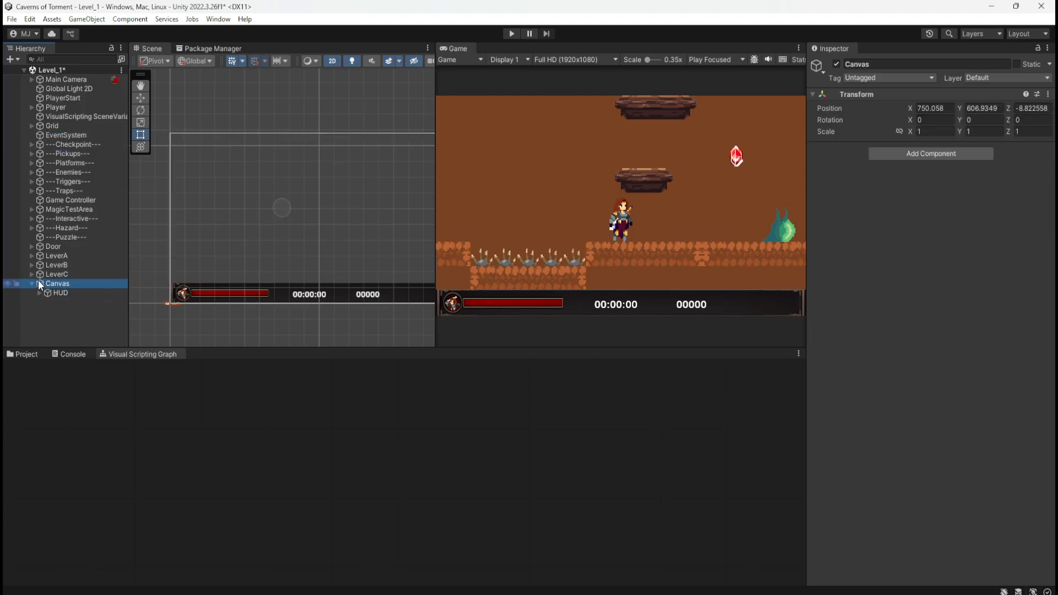
drag(48, 285, 66, 120)
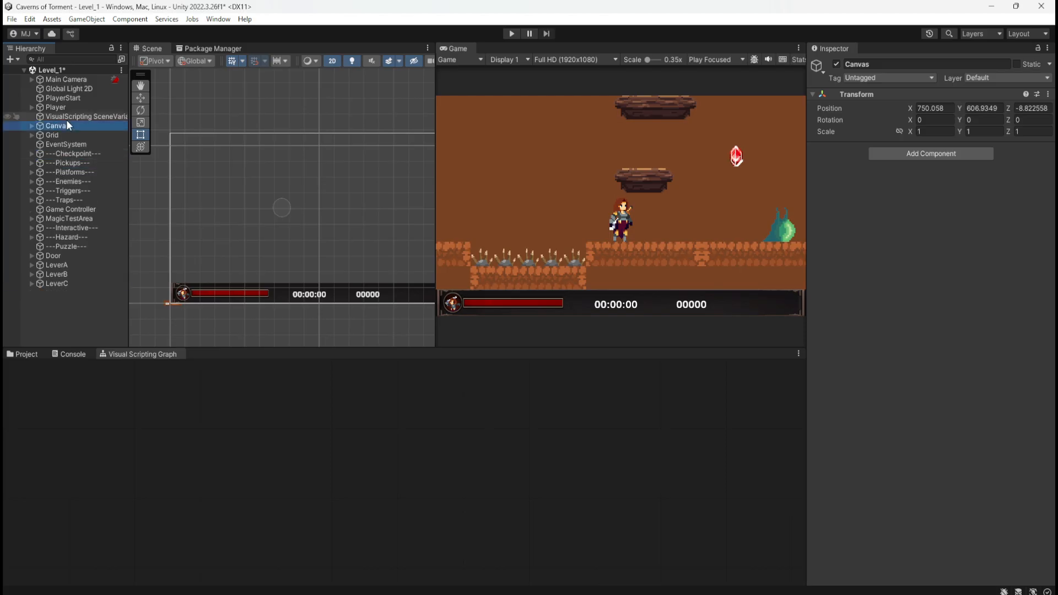
click(32, 126)
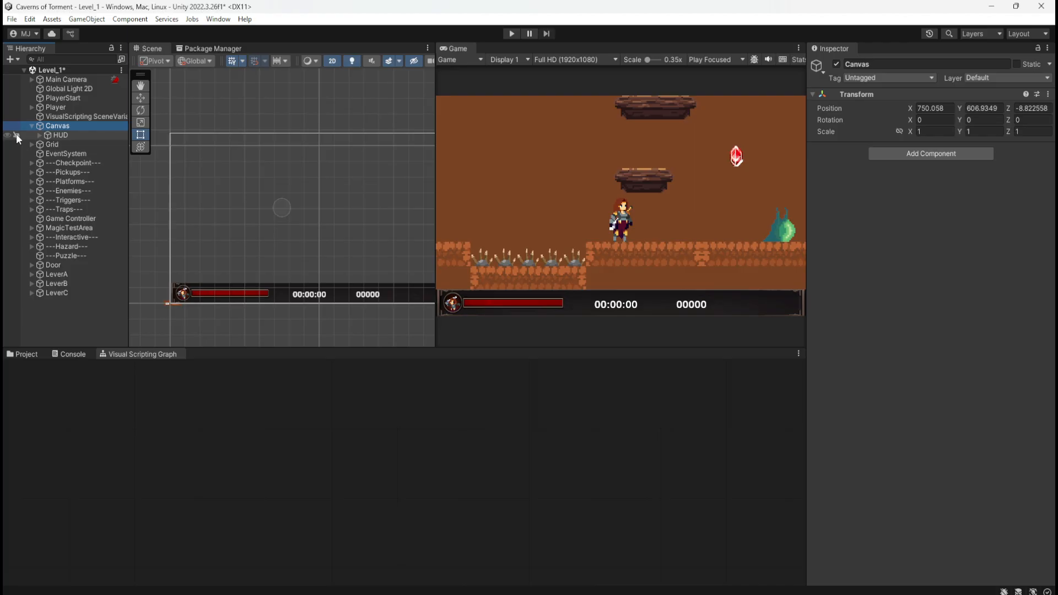
Switch the Scene visibility of the HUD and of its parent Canvas off and back on.
click(8, 135)
click(8, 135)
click(9, 135)
click(8, 136)
click(7, 126)
click(7, 126)
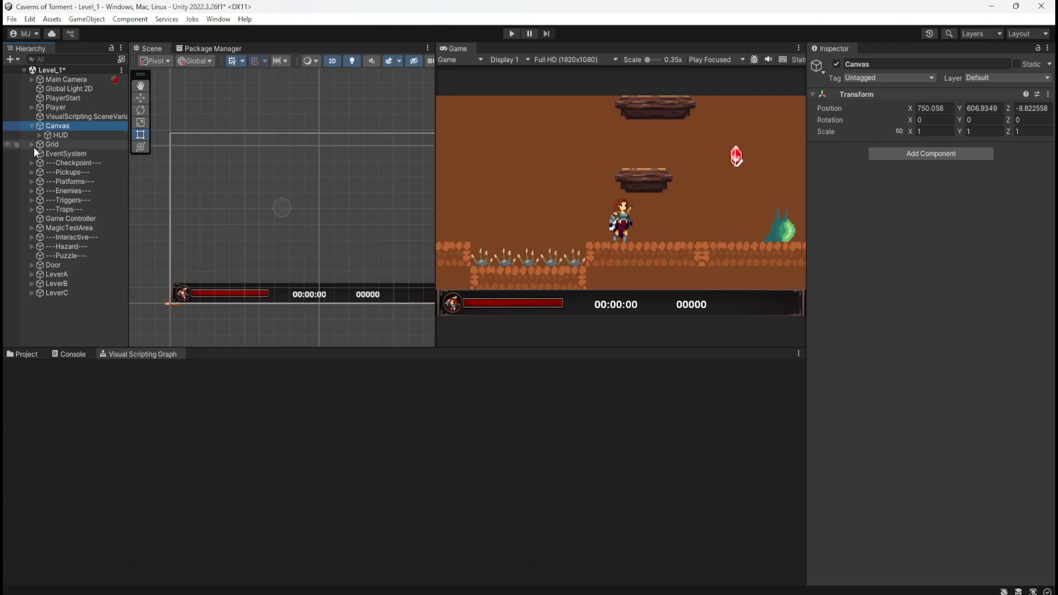
Create an empty child object named PauseMenu under Canvas.
right_click(65, 130)
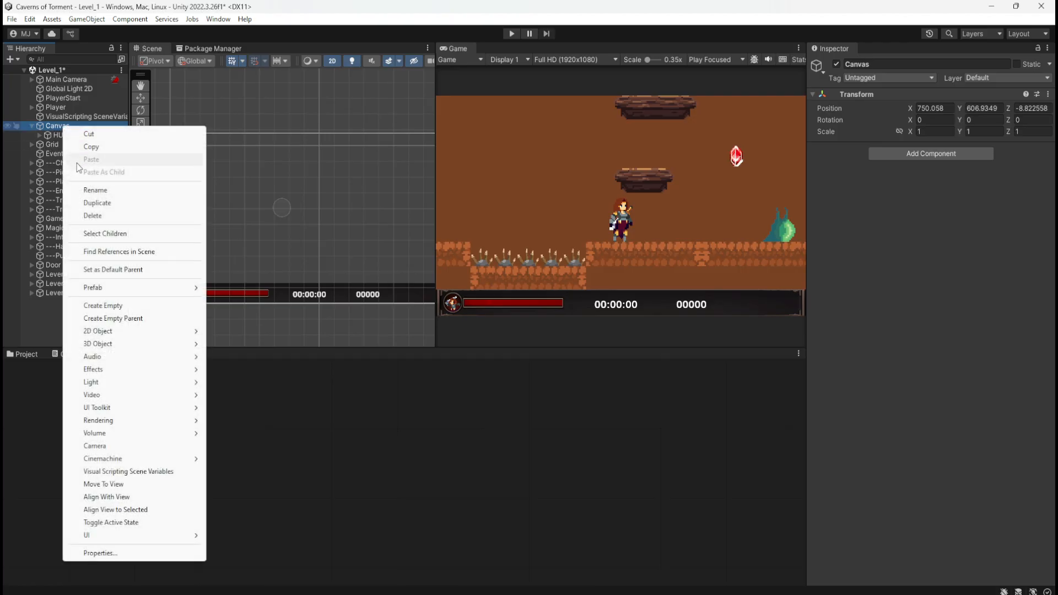
click(123, 306)
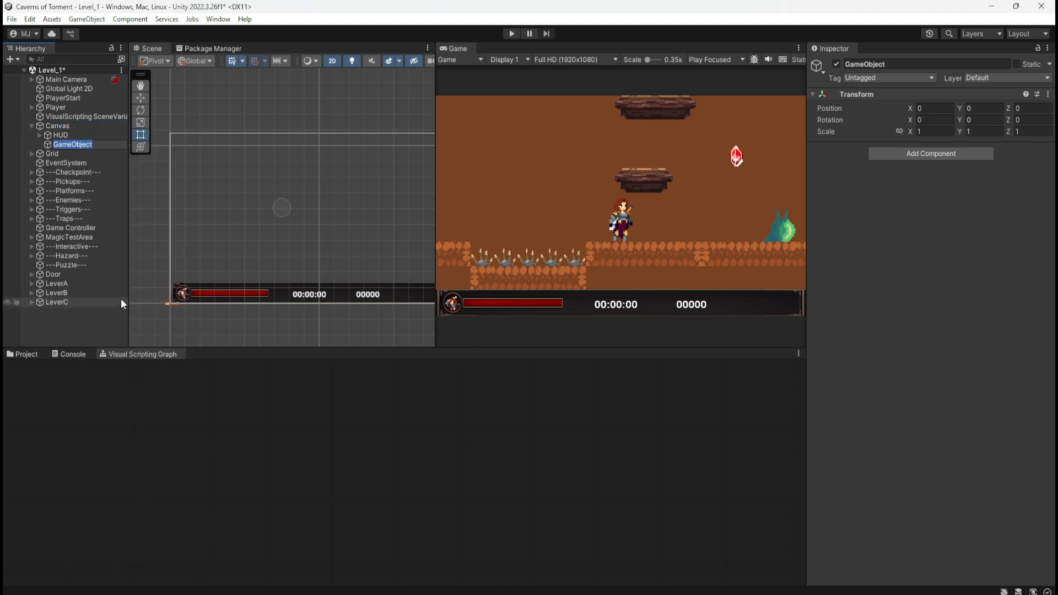
text(PauseMenu)
key(Return)
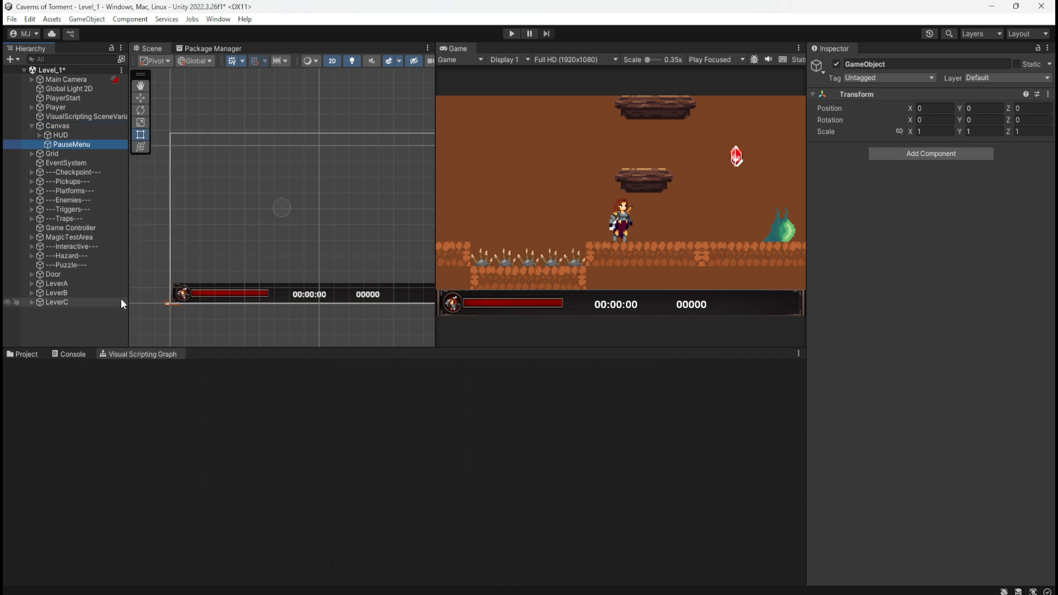
Expand the HUD and compare its components with those of Canvas and PauseMenu.
click(40, 135)
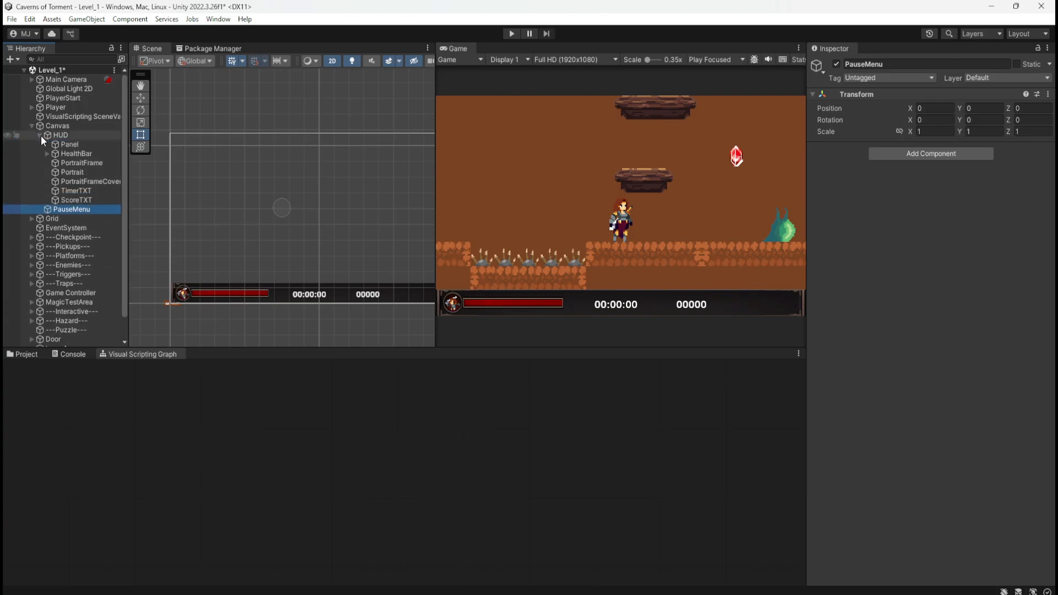
click(64, 135)
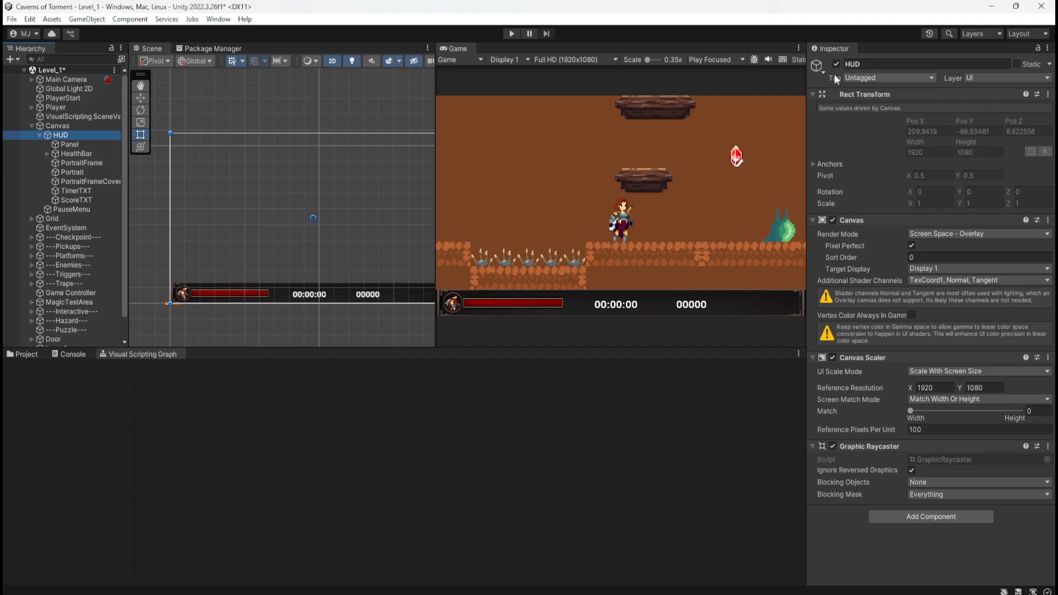
click(77, 127)
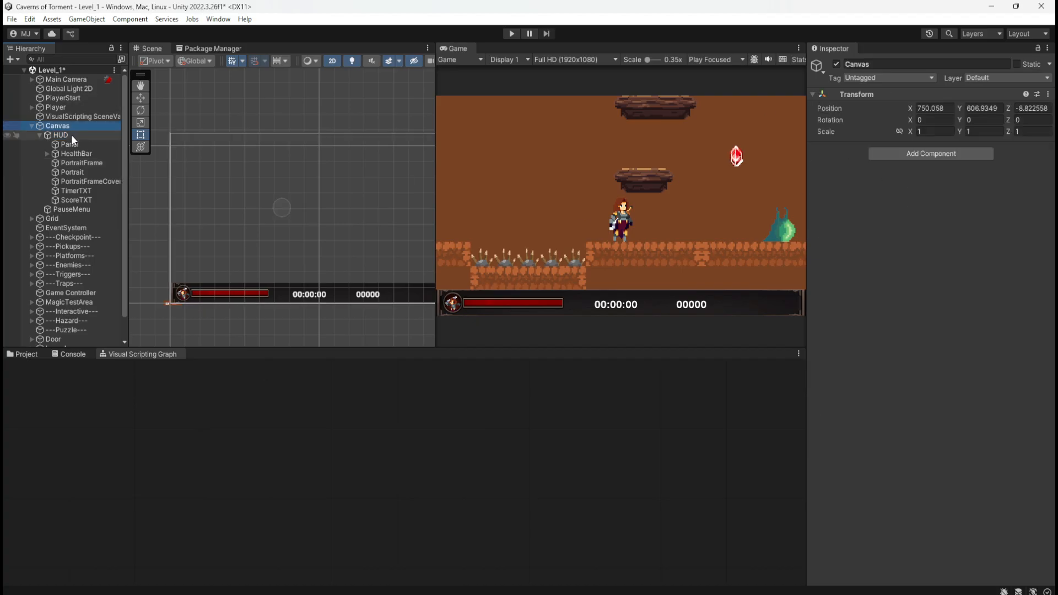
click(70, 135)
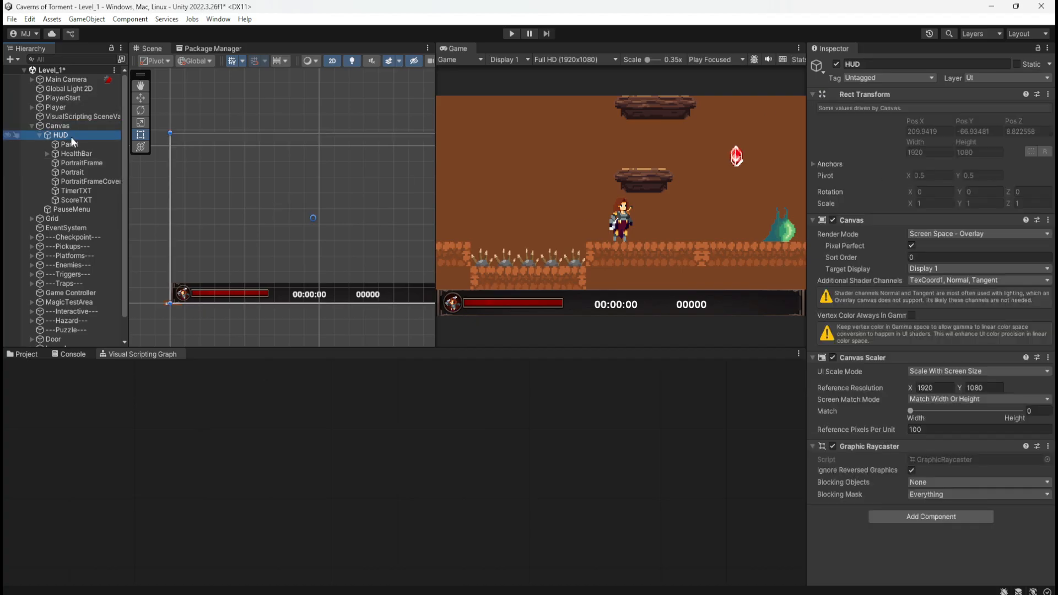
click(91, 212)
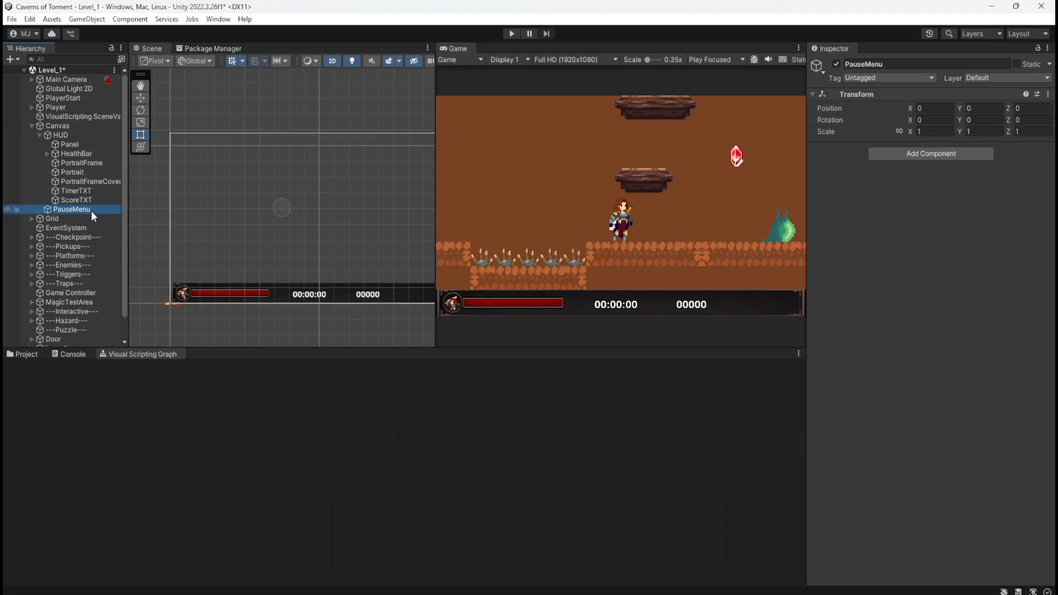
click(90, 135)
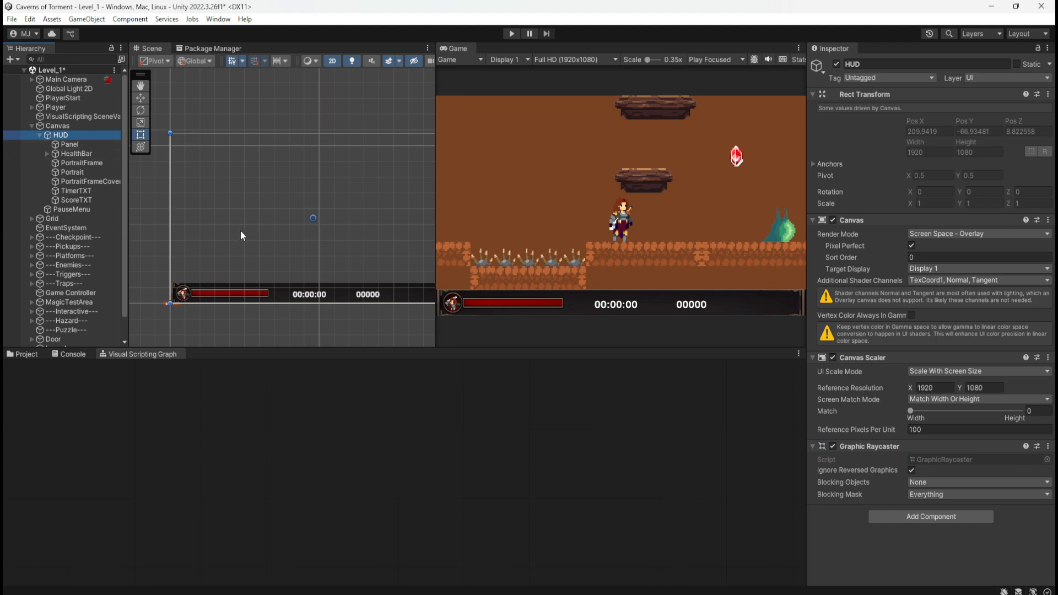
Switch the HUD's Scene visibility off and on several times, finishing with PauseMenu selected.
click(10, 136)
click(9, 135)
click(9, 136)
click(9, 136)
click(9, 136)
click(8, 136)
click(75, 210)
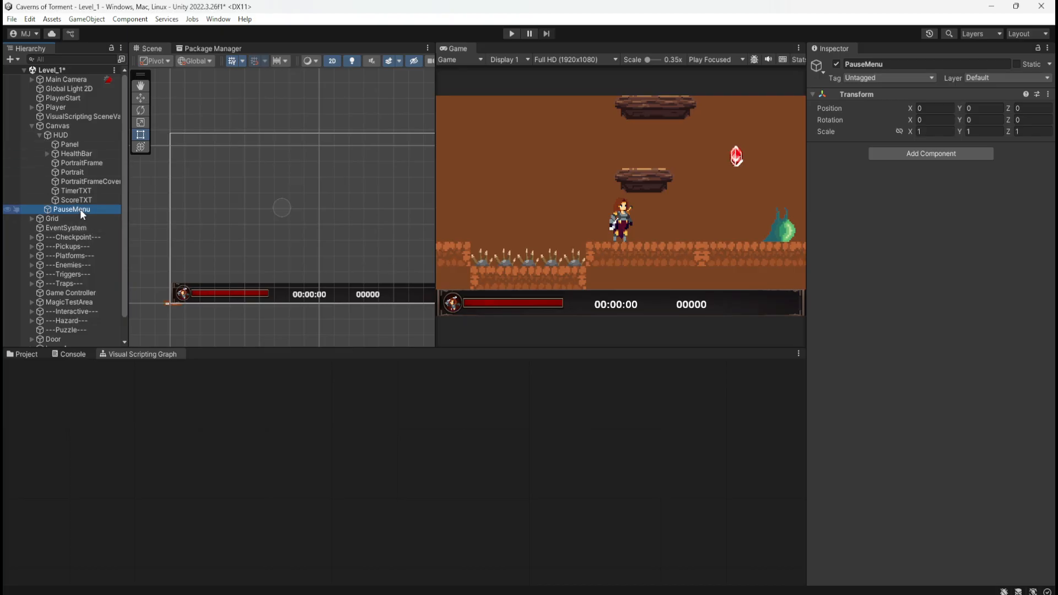
Find the UI sprites in the project assets by opening the Gui_parts folder inside UI_GUI_Parts.
click(36, 357)
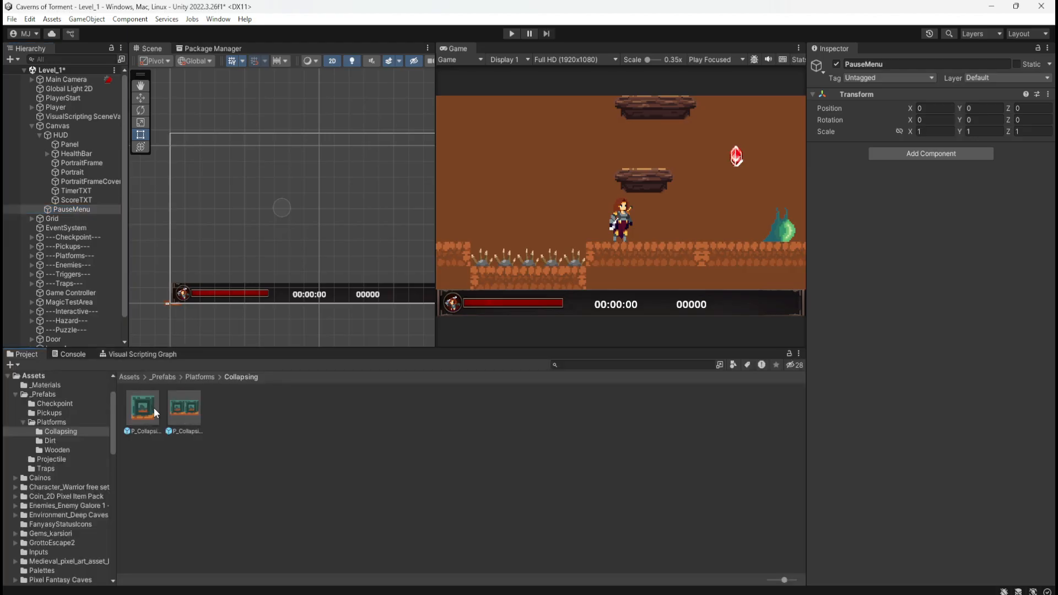
click(131, 376)
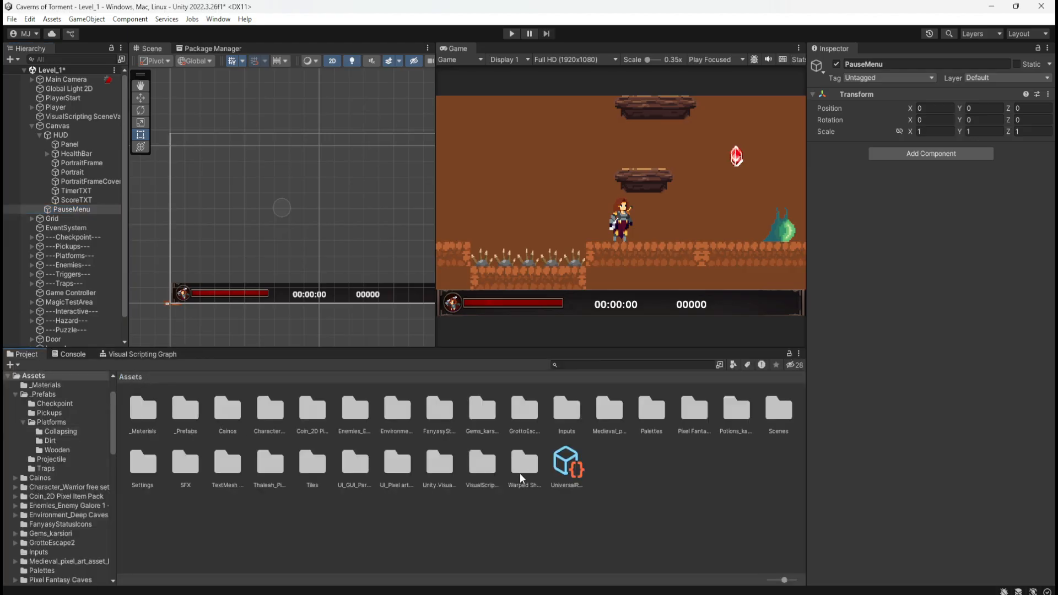
double_click(400, 465)
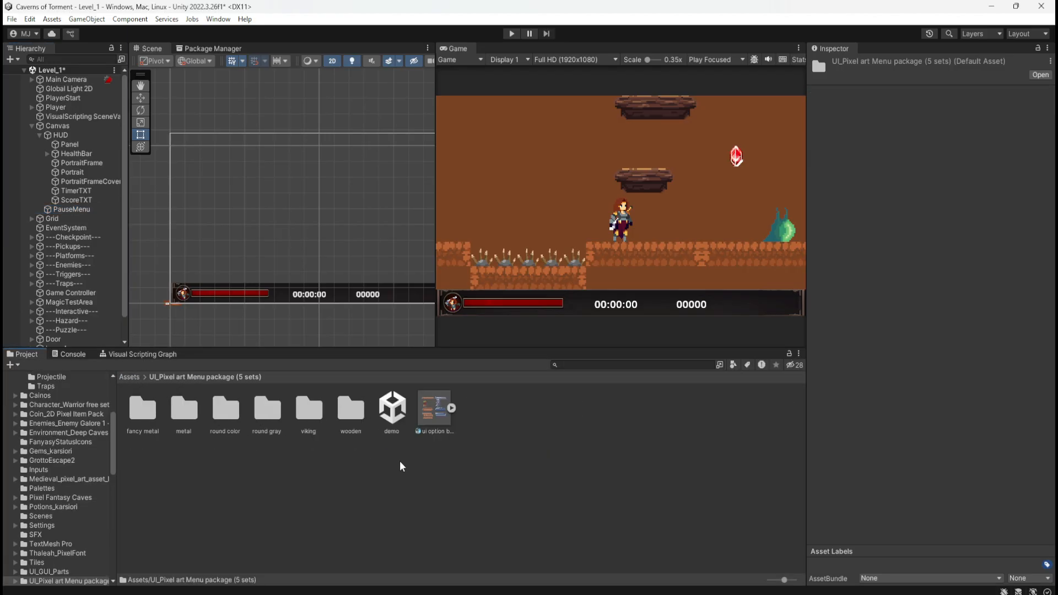
click(132, 377)
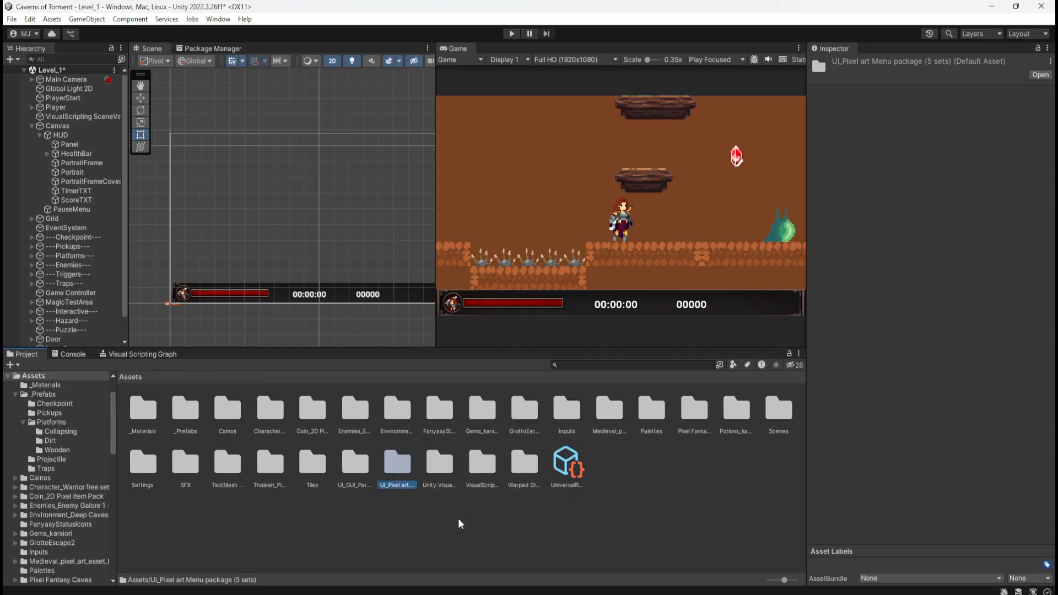
double_click(357, 468)
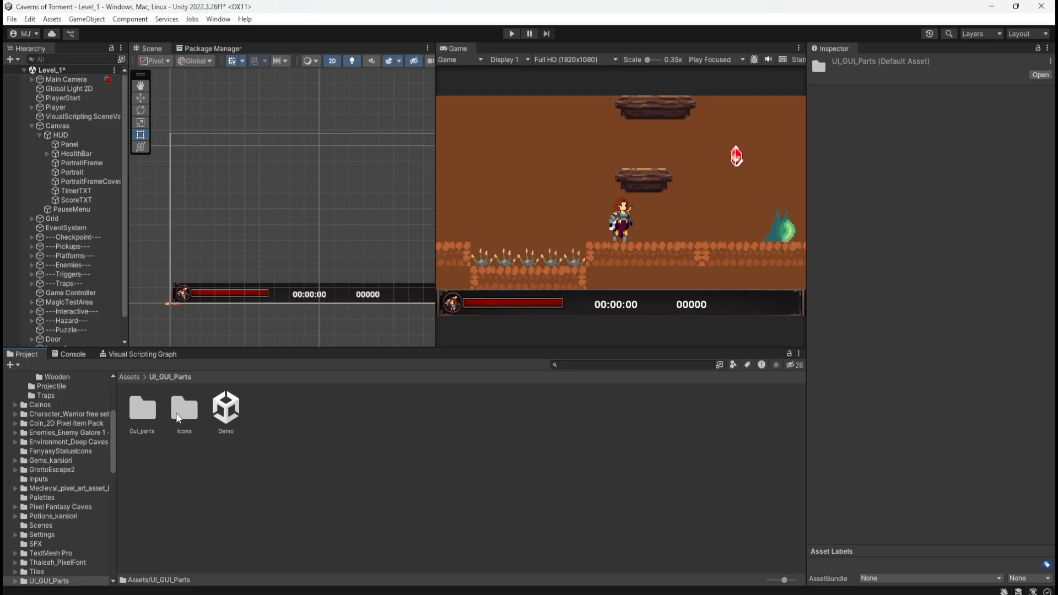
double_click(155, 409)
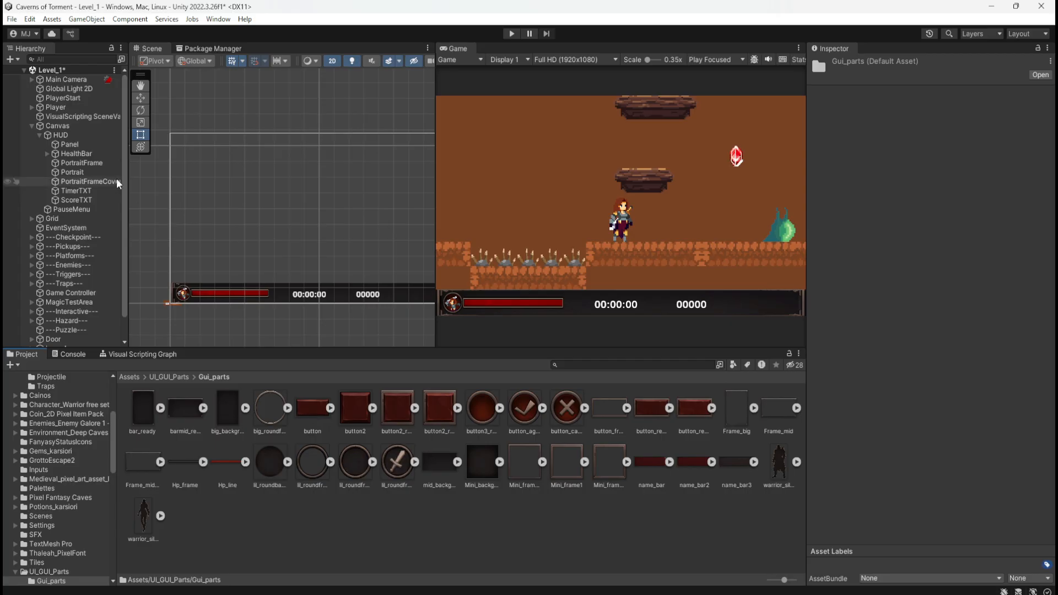
Examine which of the HUD and its parent Canvas object carries the Canvas components, and collapse the HUD's children.
click(70, 137)
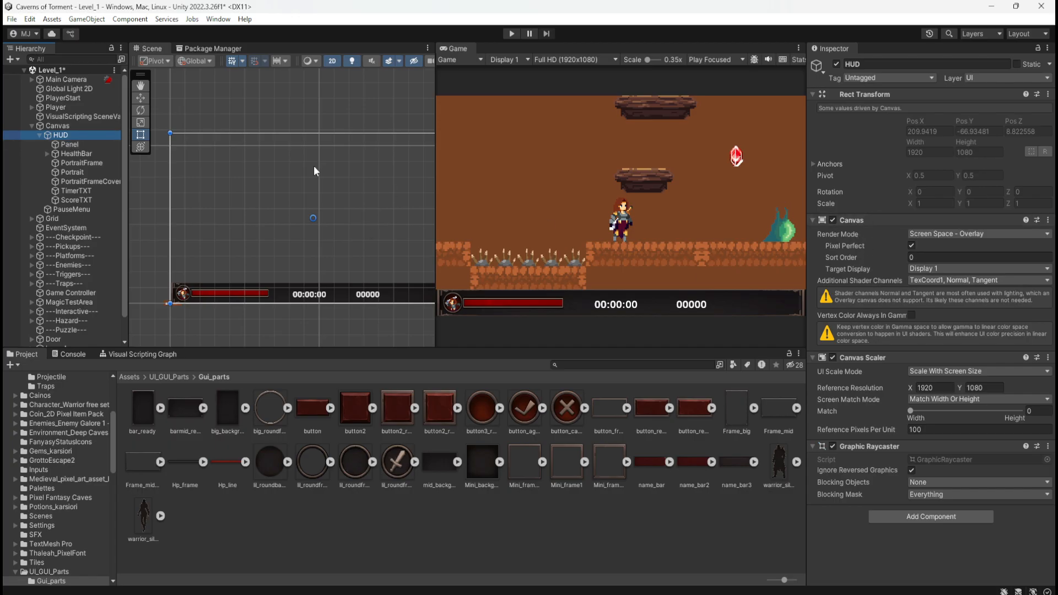
click(83, 127)
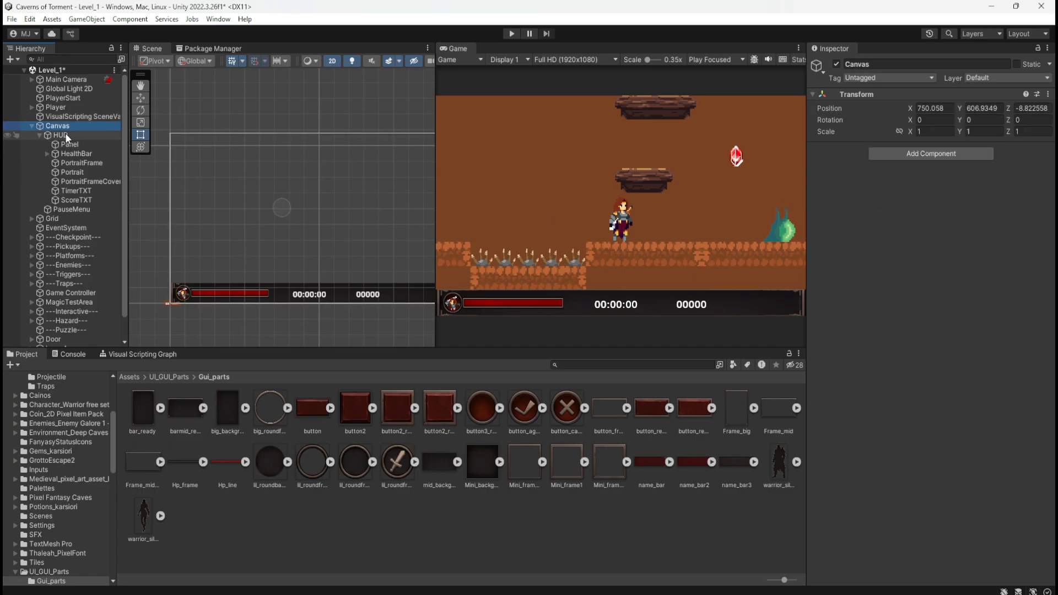
click(65, 135)
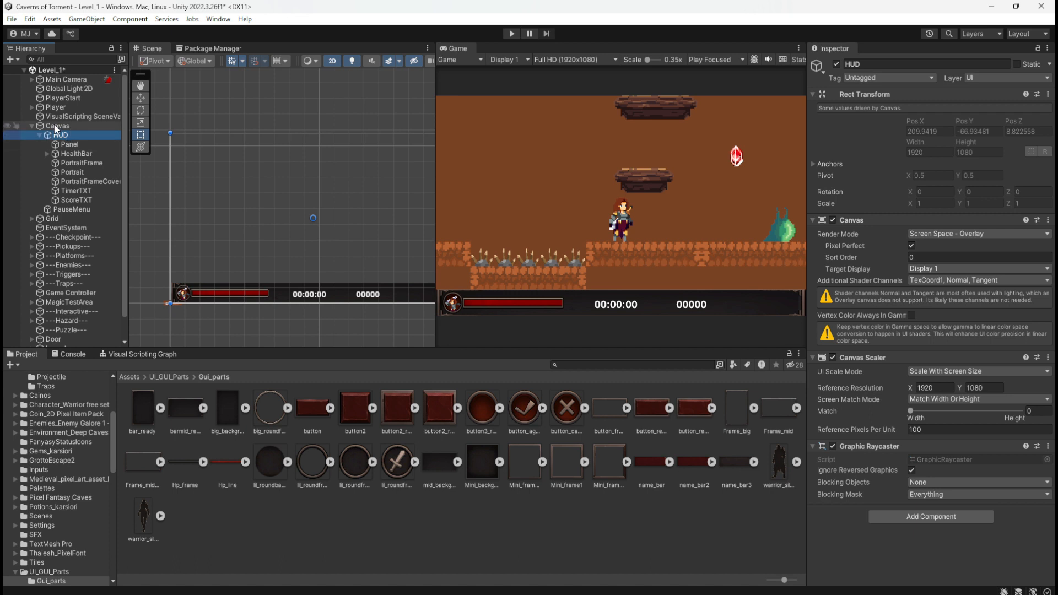
click(53, 126)
click(57, 134)
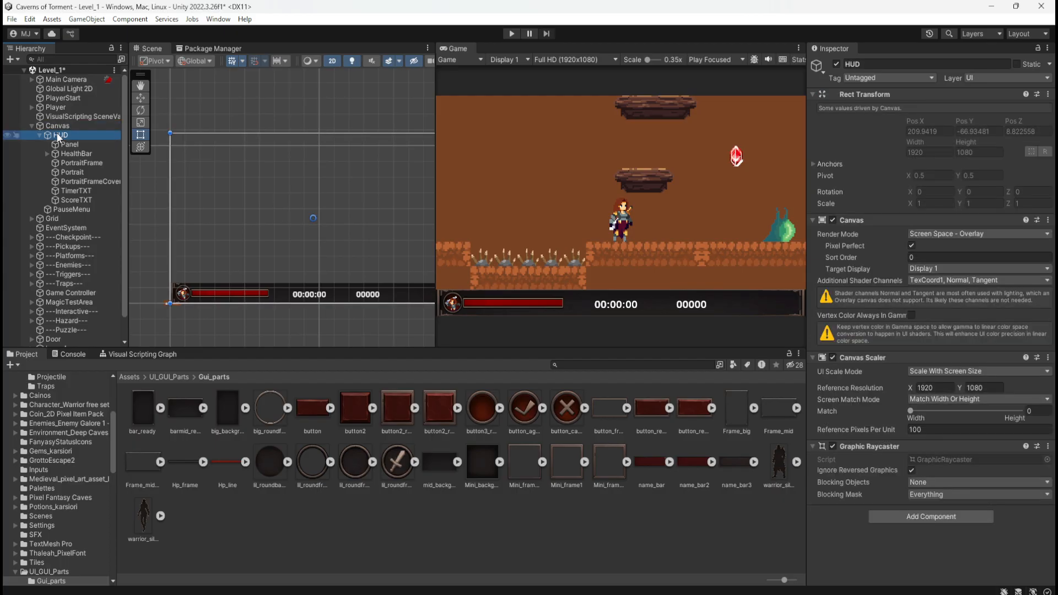
click(56, 129)
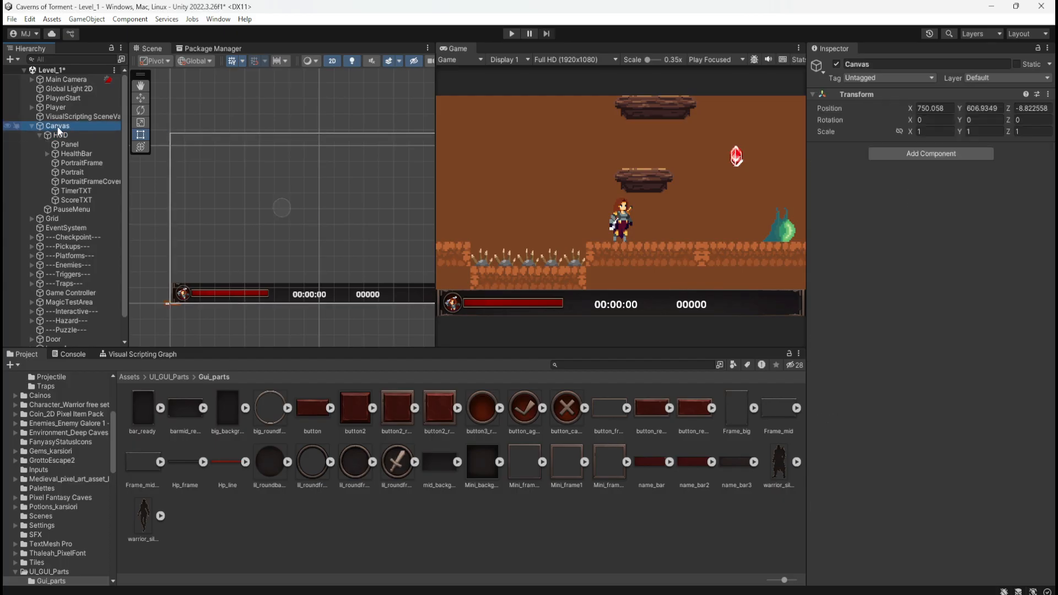
click(39, 136)
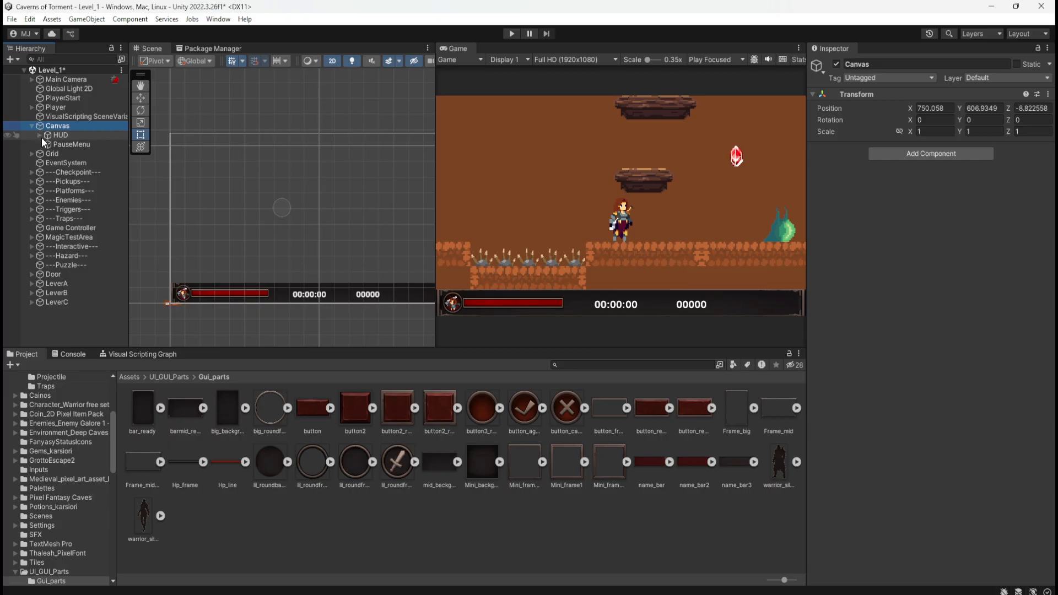
click(58, 134)
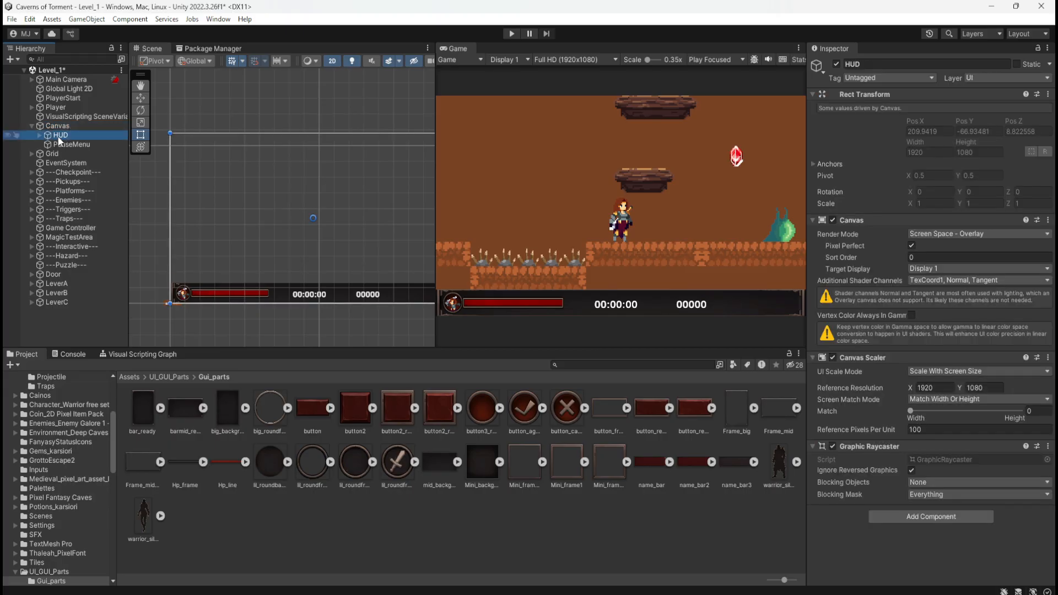
Swap the two object names by renaming the parent Canvas to HUD and its child HUD to Canvas.
click(63, 127)
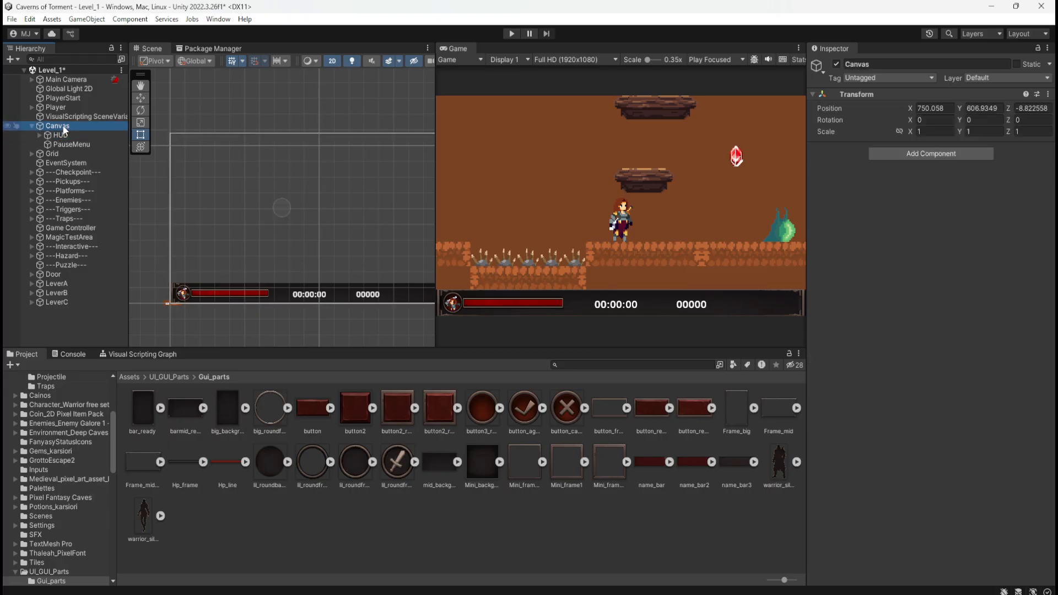
click(64, 127)
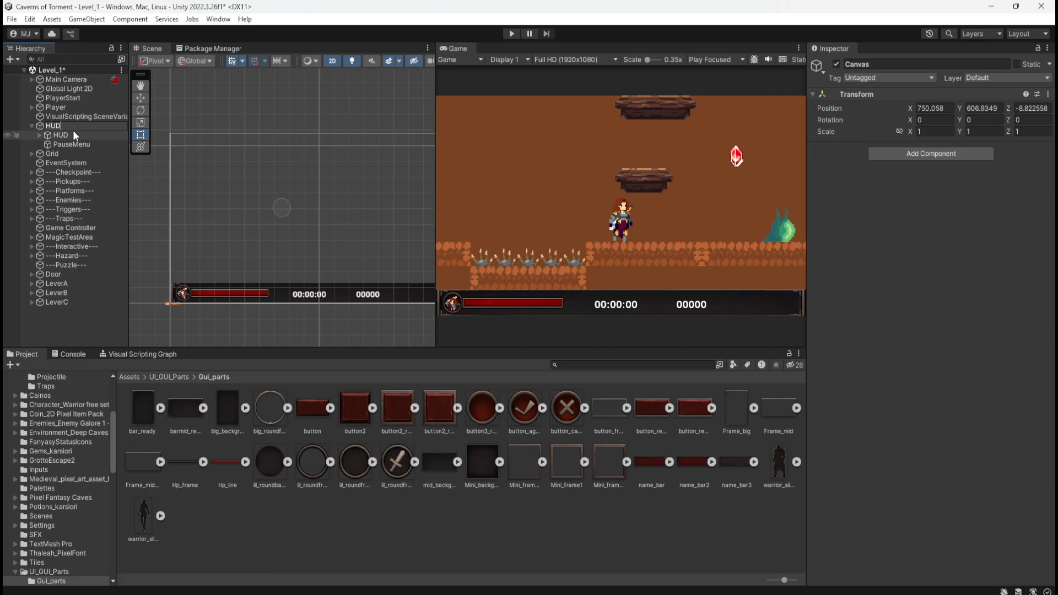
click(68, 134)
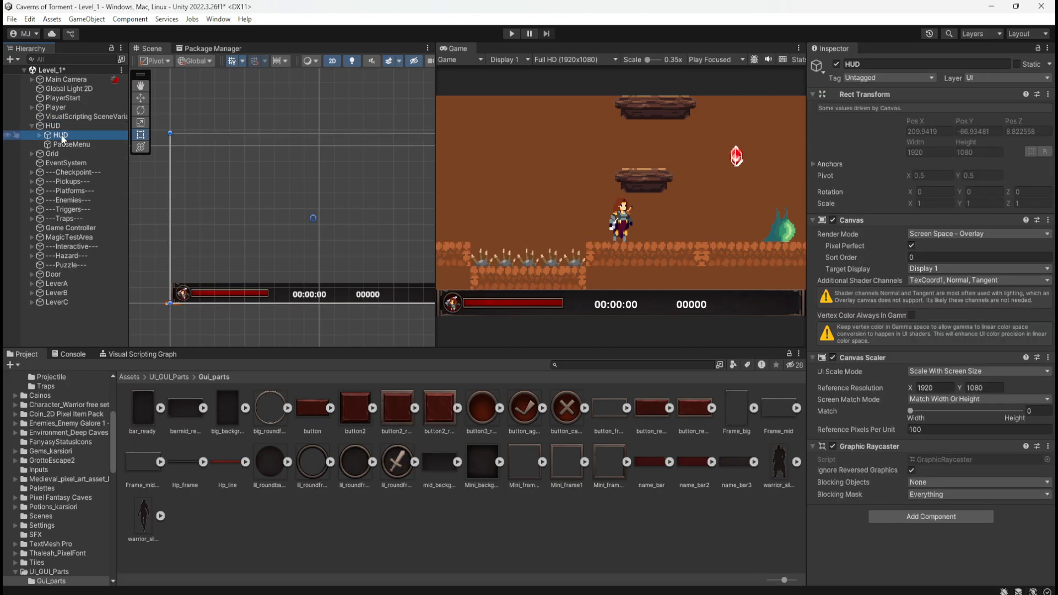
click(63, 138)
text(C)
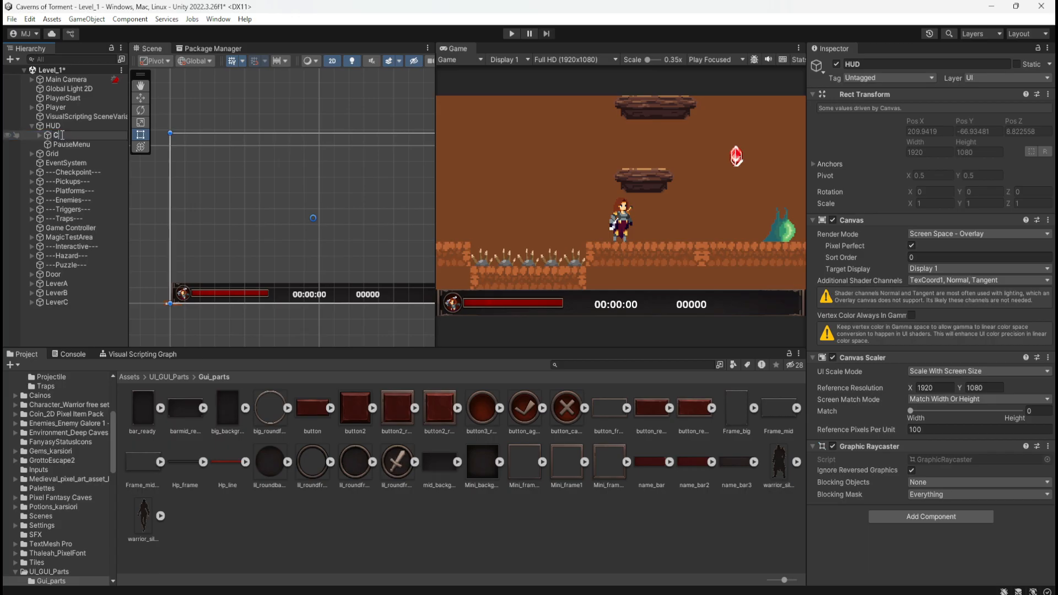
text(anvas)
click(90, 144)
Move Canvas with its child objects out of HUD to the scene's root level, directly above HUD.
click(56, 136)
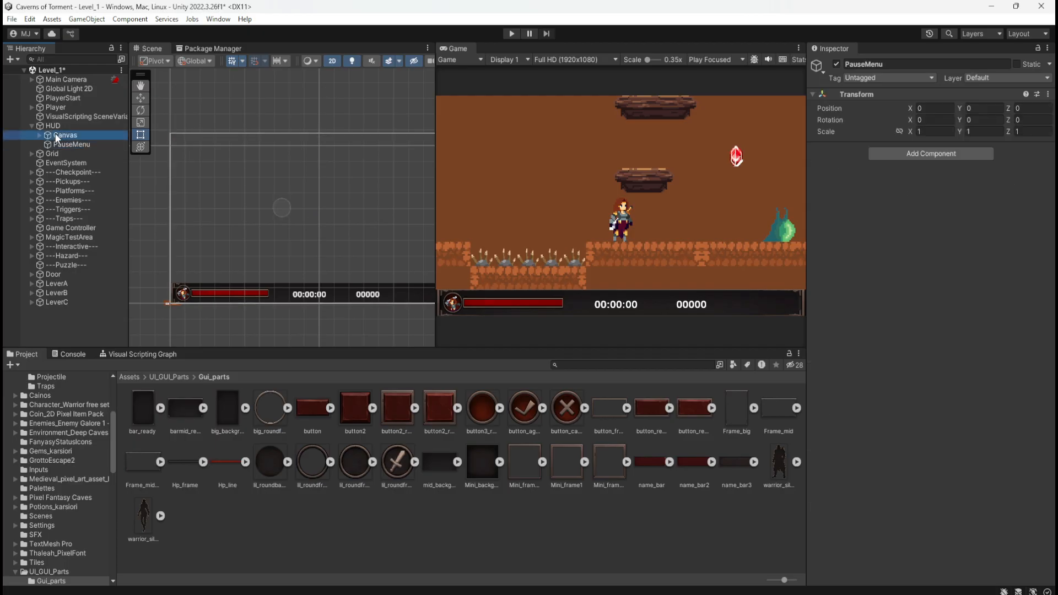
drag(50, 127, 63, 135)
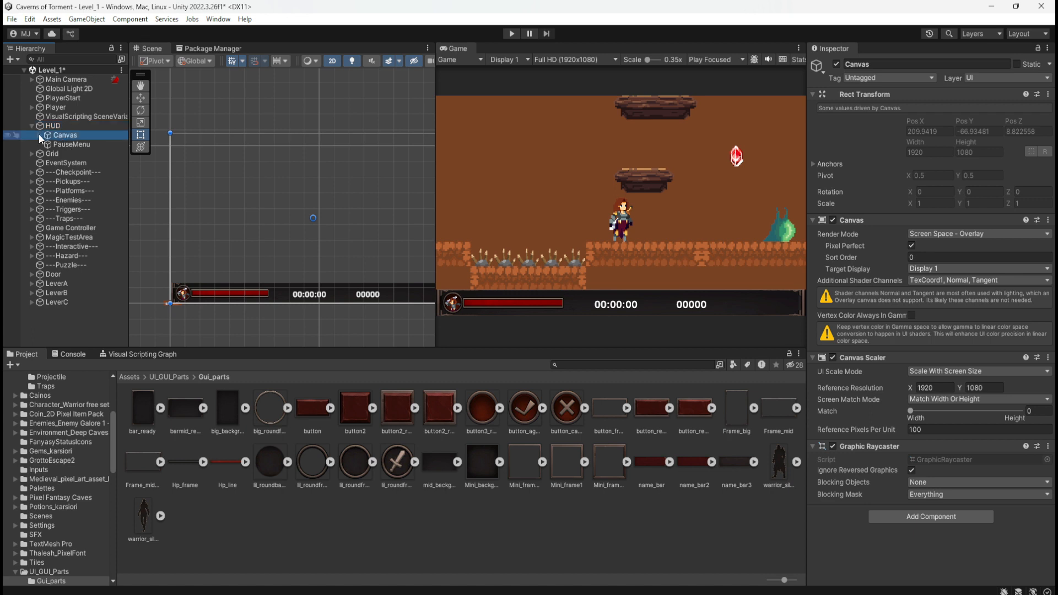
click(39, 135)
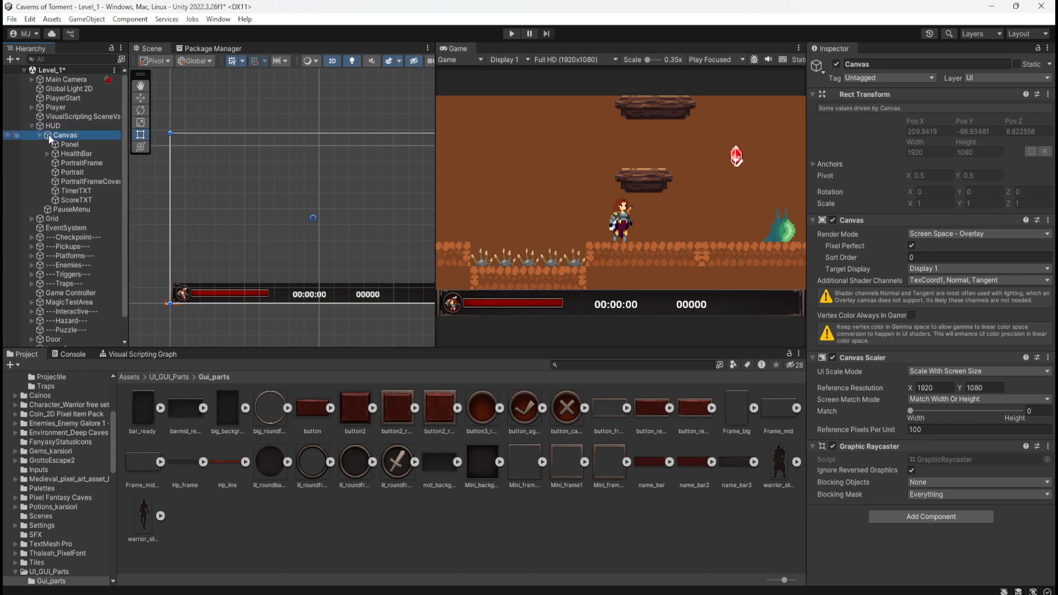
drag(50, 136, 52, 121)
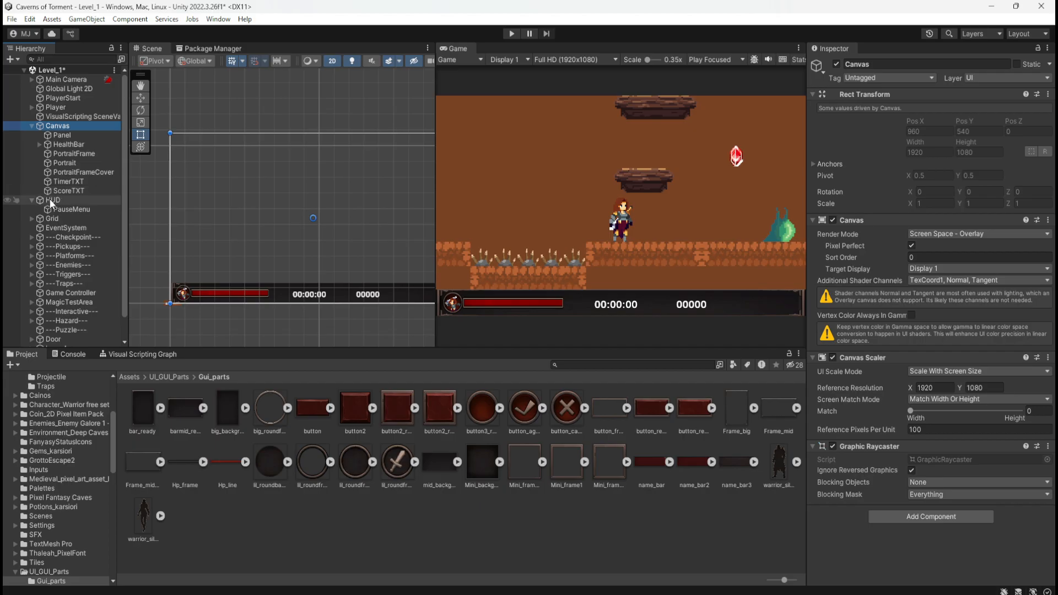
Make HUD a child of Canvas and move PauseMenu out of HUD so it sits directly under Canvas.
drag(51, 200, 58, 129)
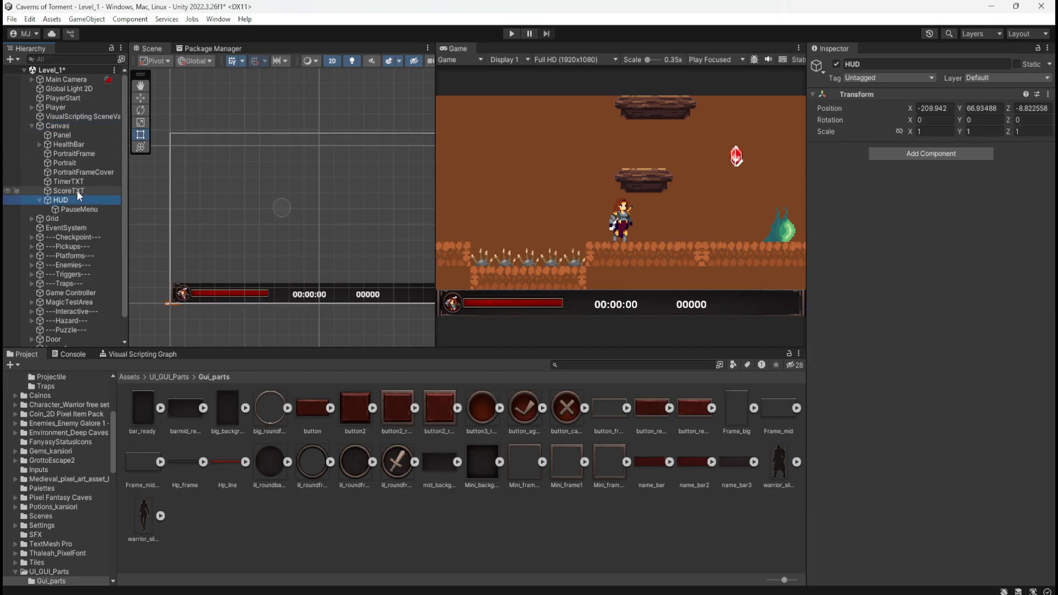
click(65, 208)
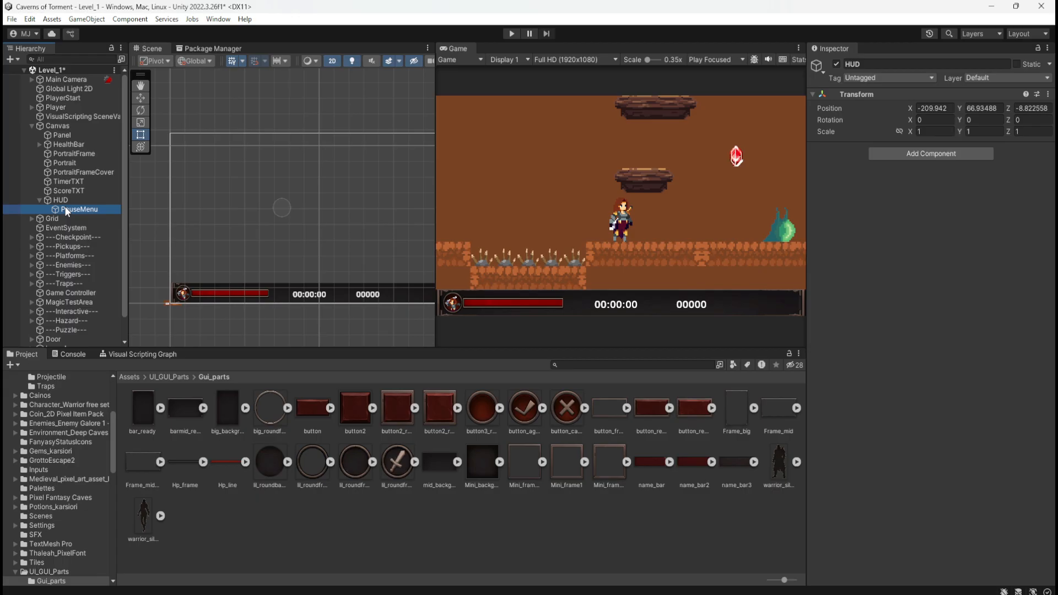
drag(61, 126, 61, 127)
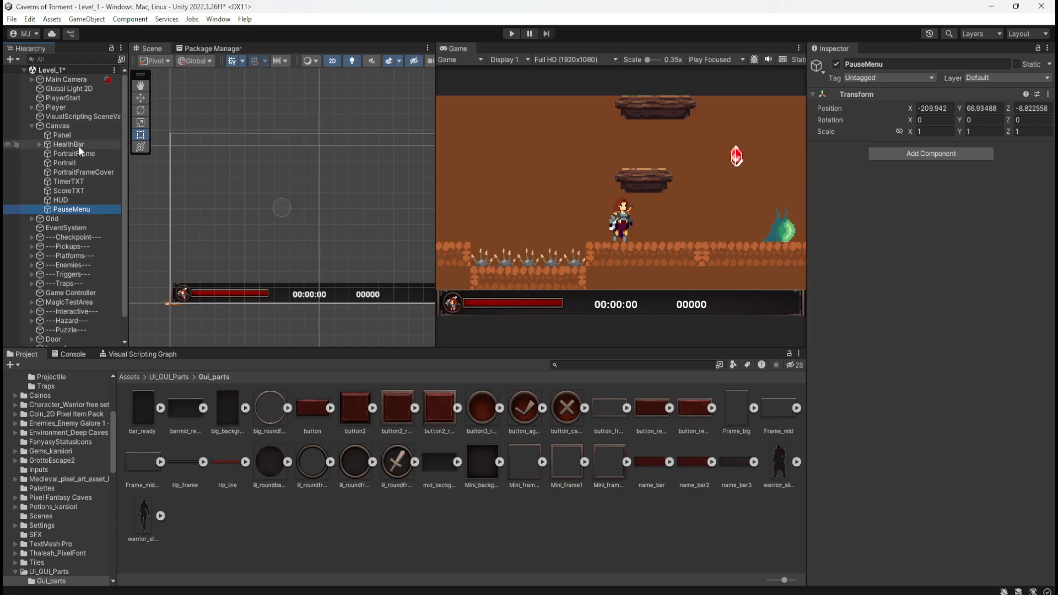
click(62, 201)
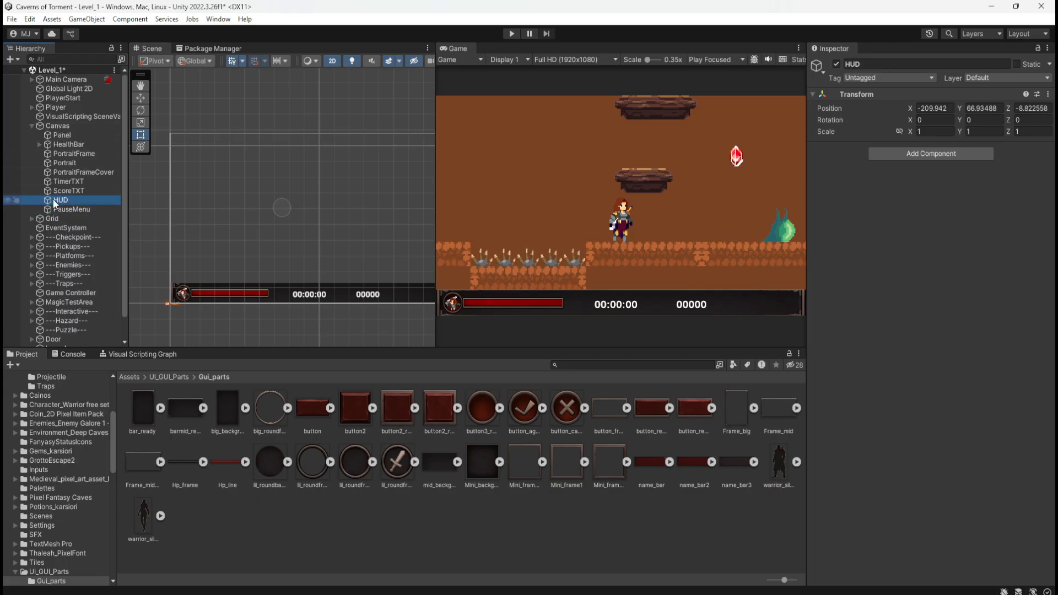
Make all the HUD elements from Panel to ScoreTXT children of the HUD object and collapse it.
click(70, 135)
shift+click(63, 190)
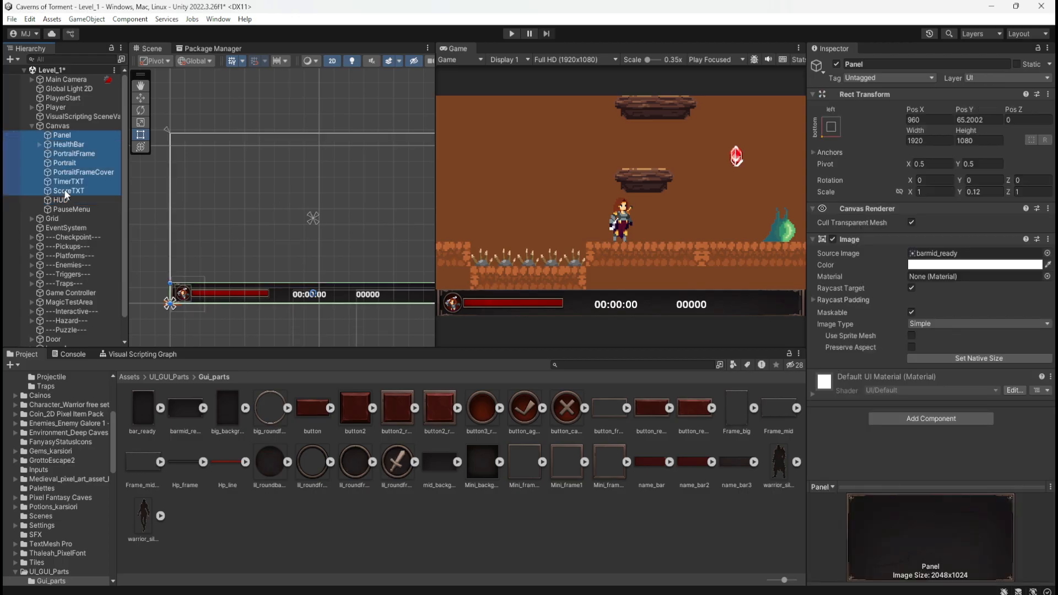
drag(63, 202, 62, 200)
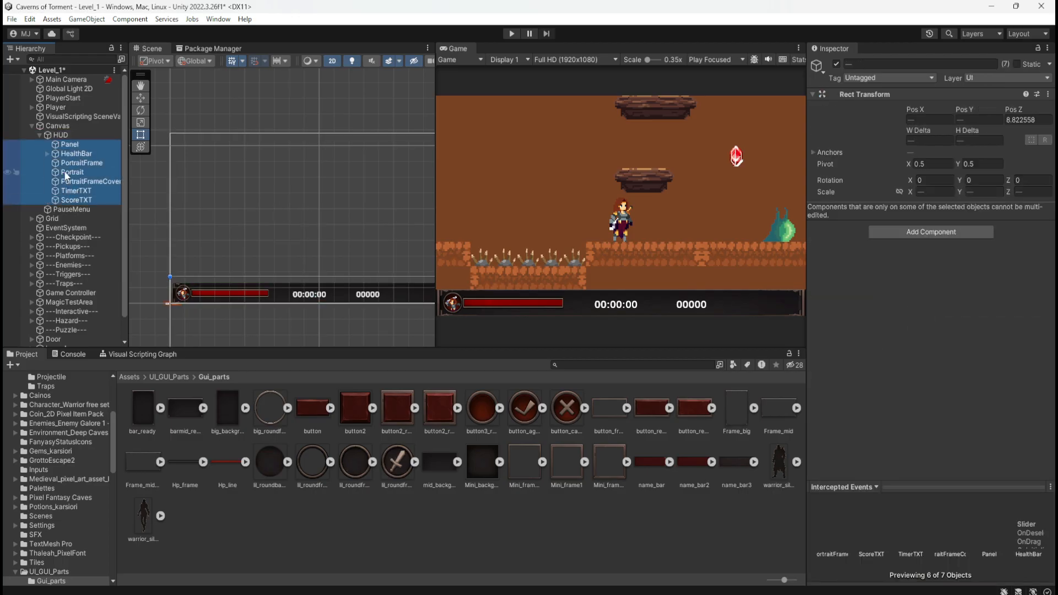
click(43, 137)
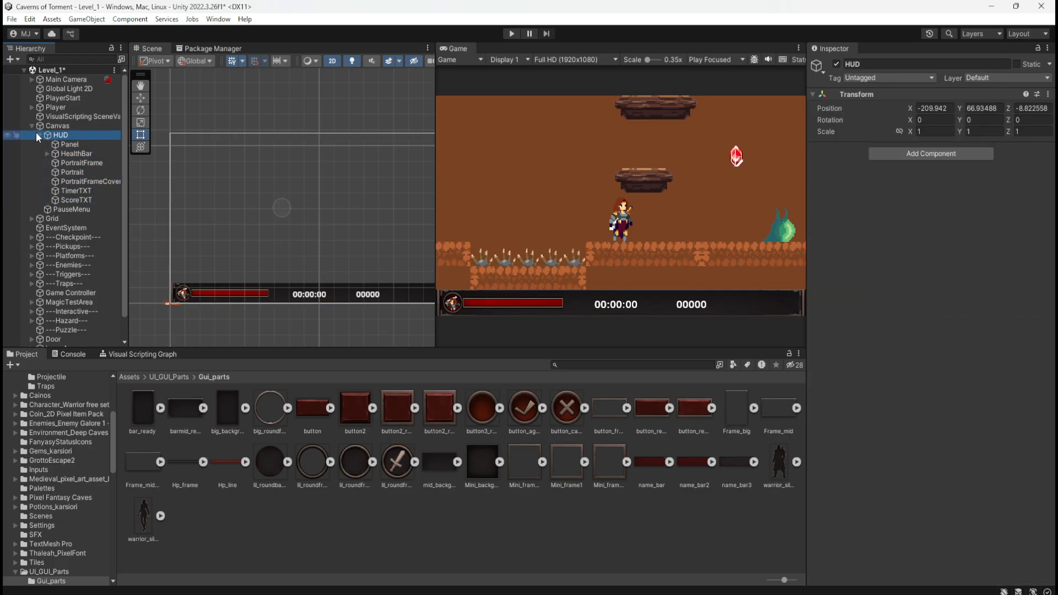
click(39, 135)
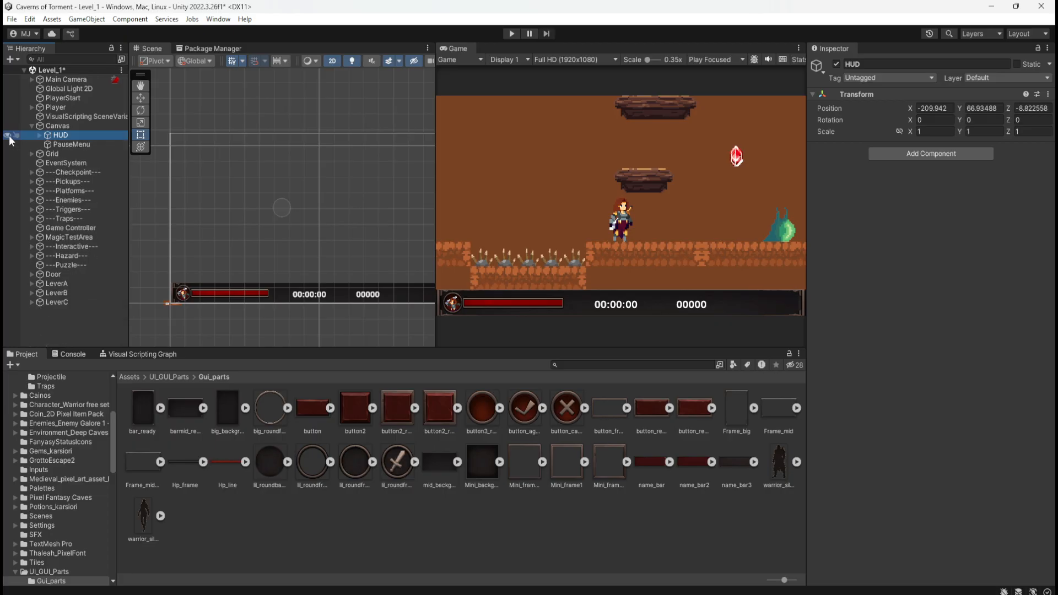
Check the Canvas object's components and toggle the HUD group's scene visibility off and on.
click(55, 126)
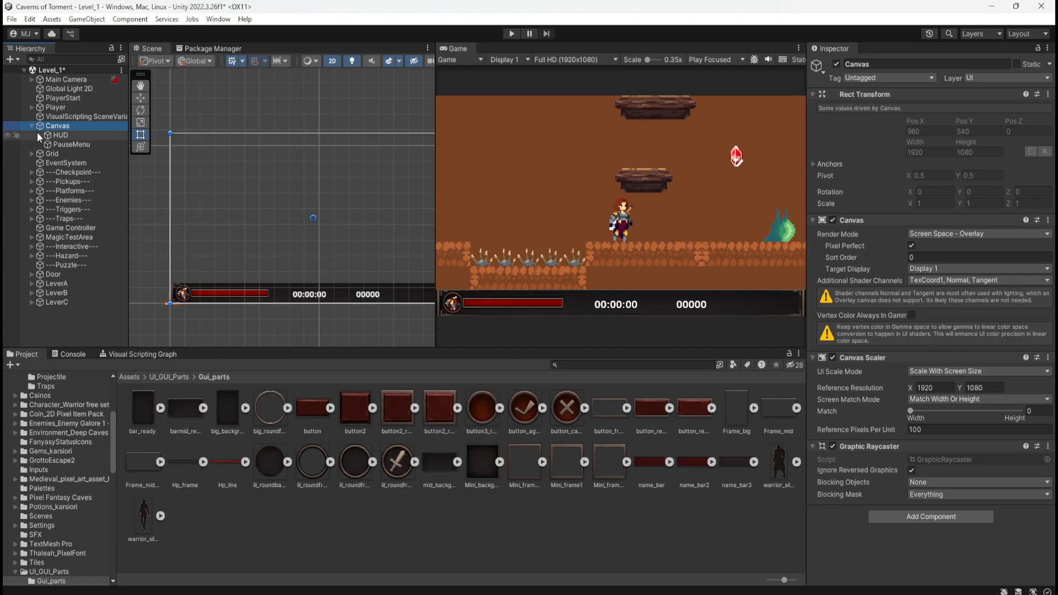
click(7, 136)
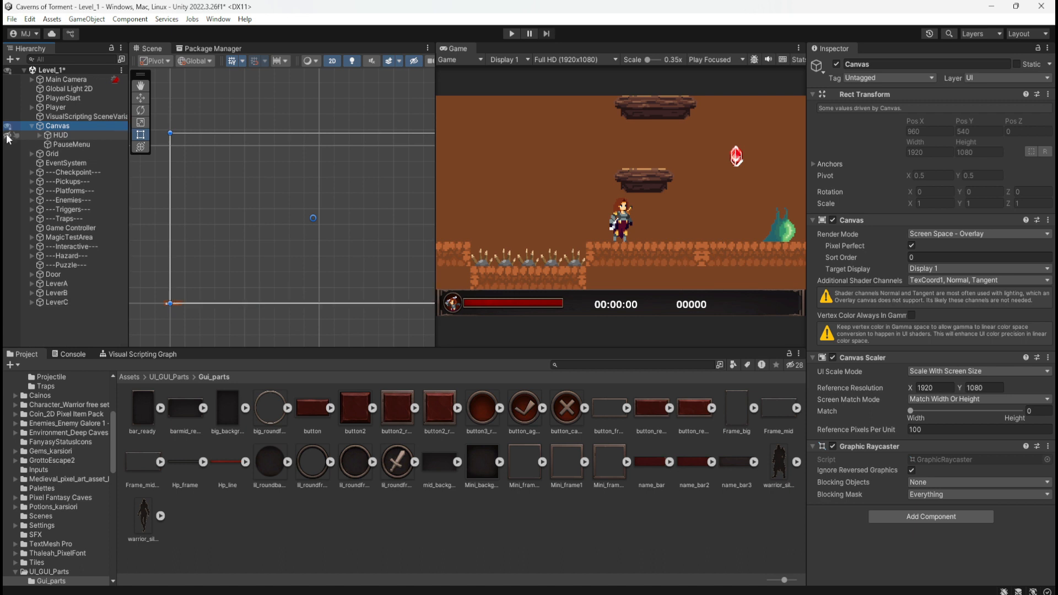
click(8, 136)
click(8, 135)
click(7, 136)
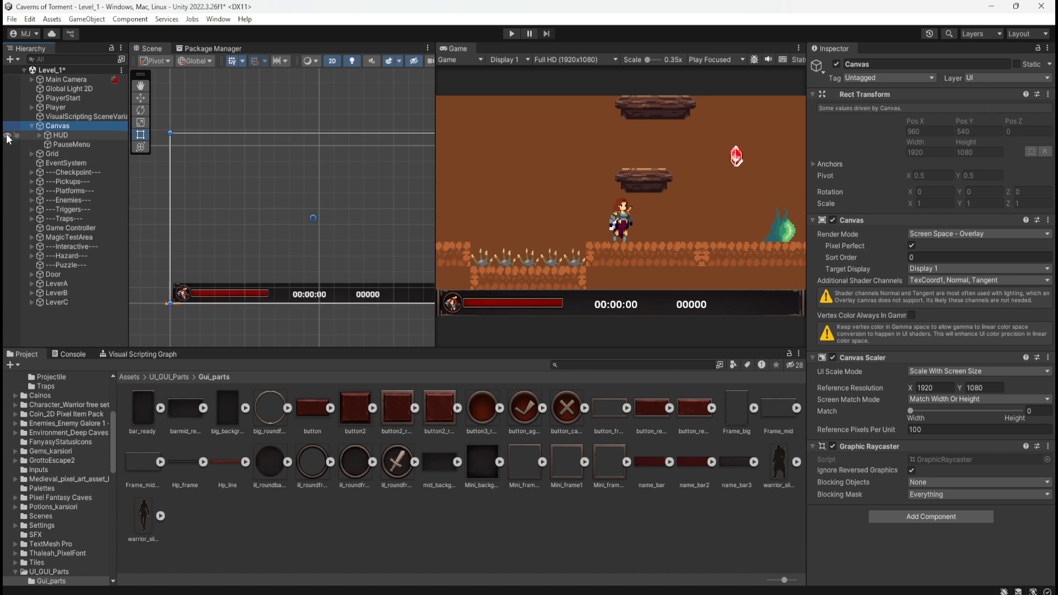
click(7, 136)
click(8, 136)
Compare the Transform settings of PauseMenu and HUD, and expand HUD to show its child objects.
click(72, 144)
click(53, 135)
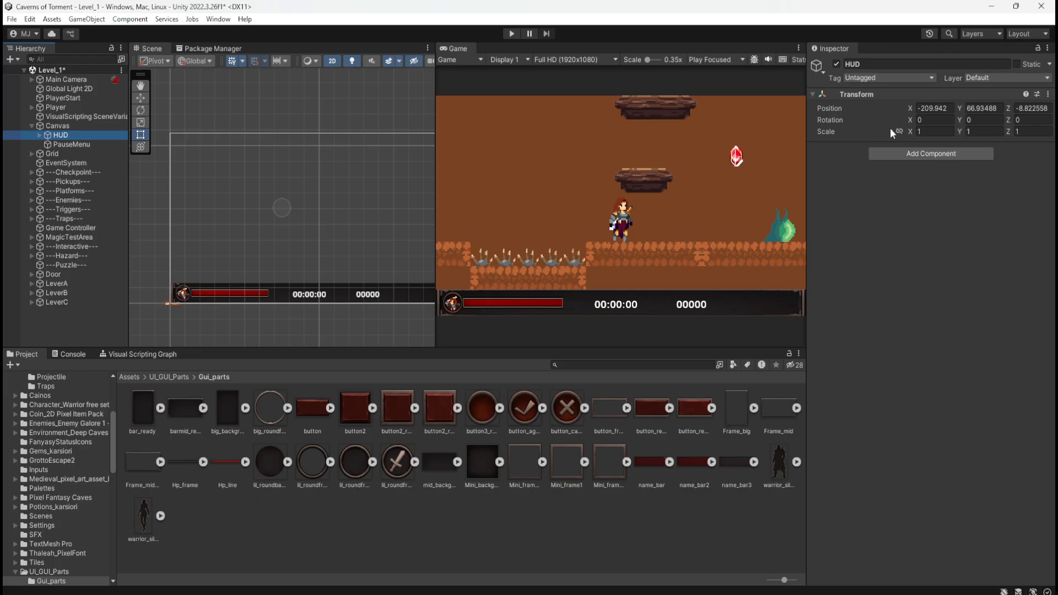
click(40, 135)
click(39, 135)
click(56, 145)
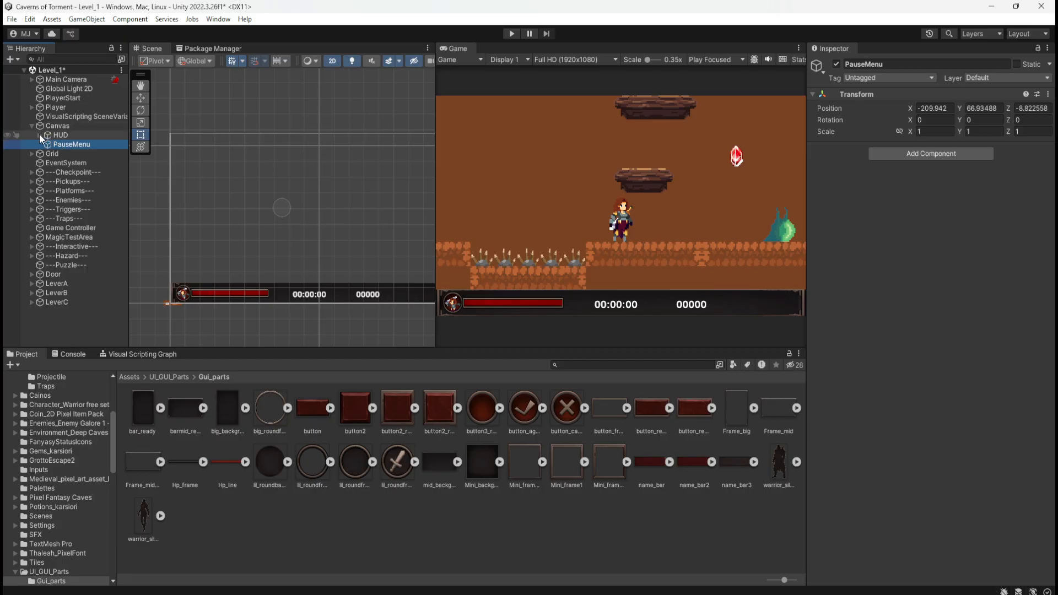
click(40, 135)
click(39, 135)
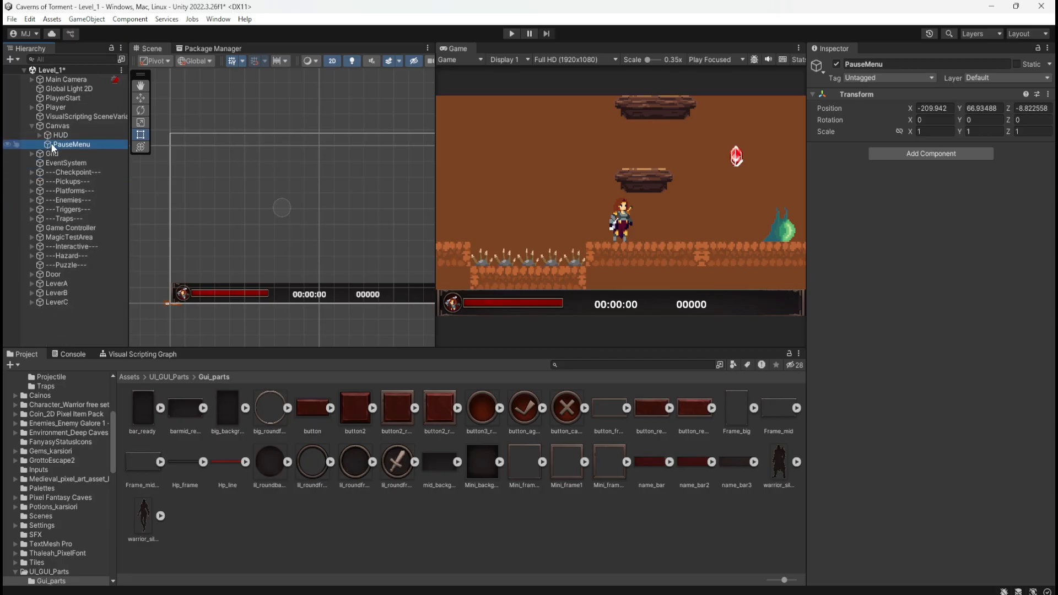
click(39, 135)
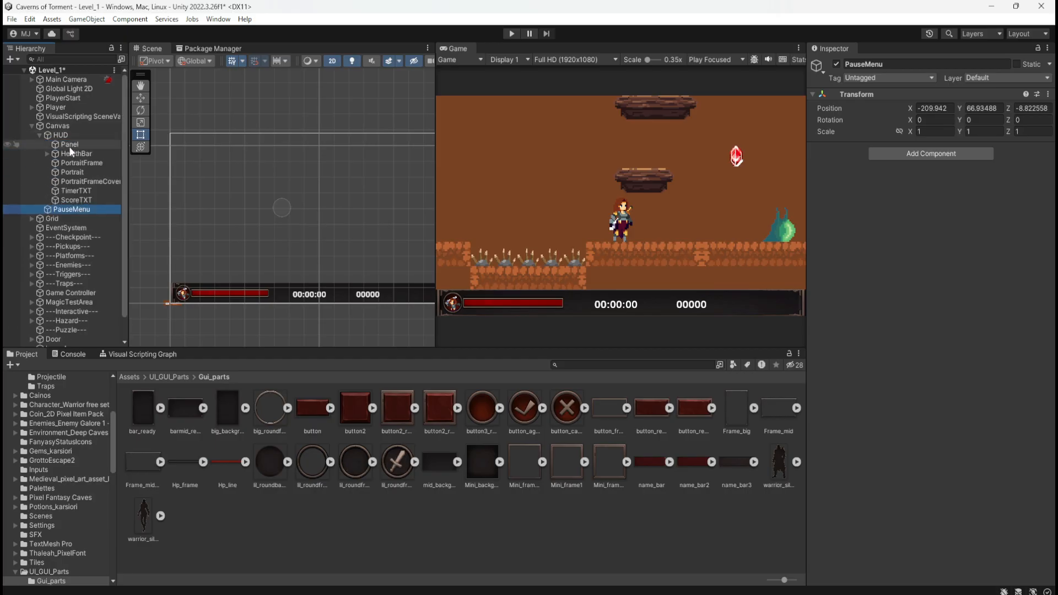
Select the Panel inside HUD and toggle its scene visibility off and on.
click(31, 145)
click(8, 145)
click(8, 146)
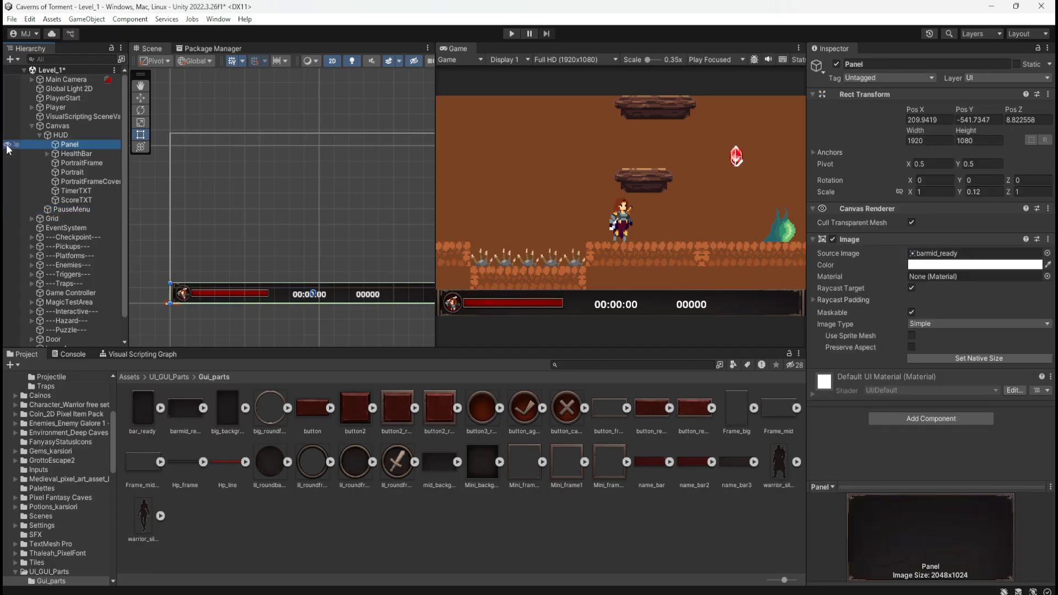
click(8, 145)
click(8, 145)
Add a UI Panel under PauseMenu and set its Image source to the bar_ready sprite.
click(75, 210)
right_click(75, 209)
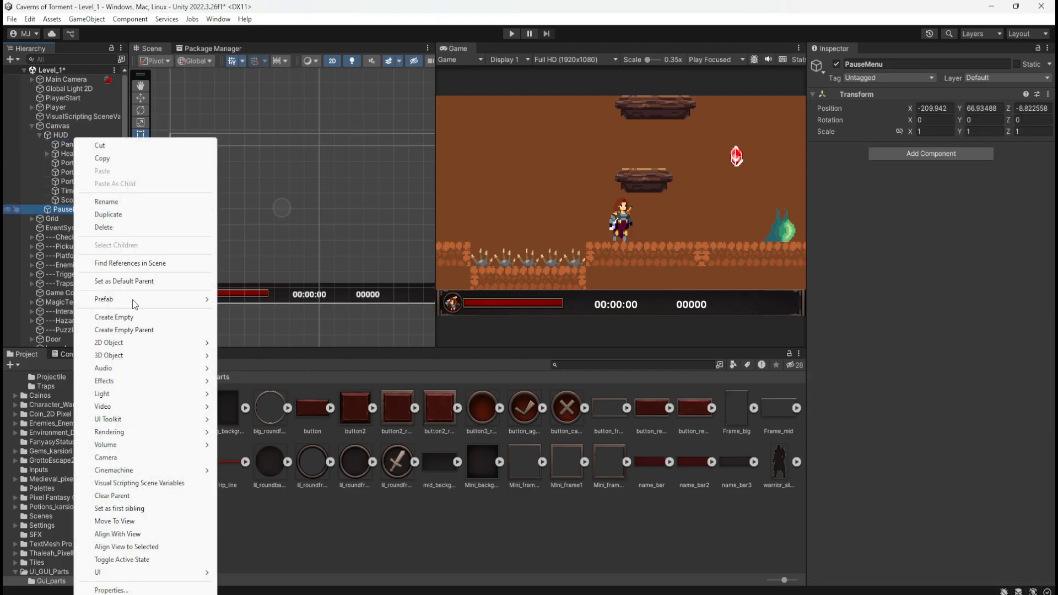
mouse_move(125, 573)
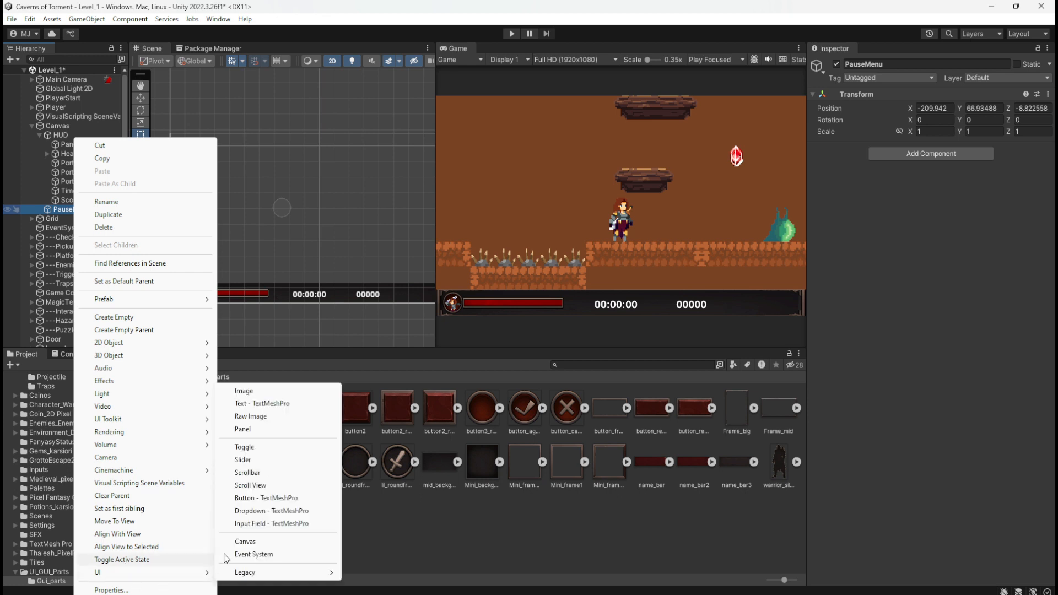
click(268, 429)
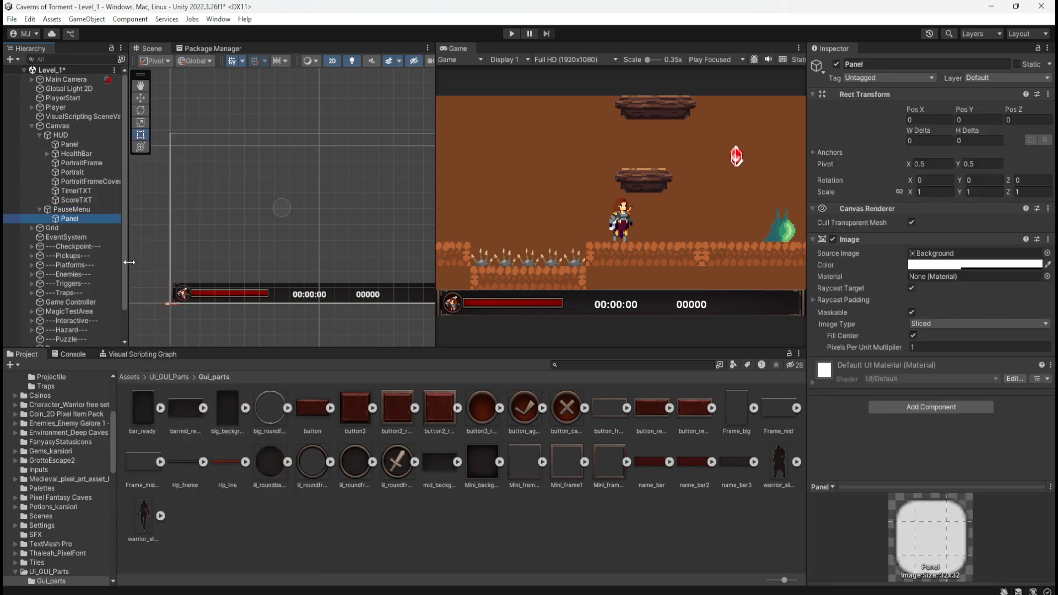
click(142, 416)
drag(142, 416, 945, 259)
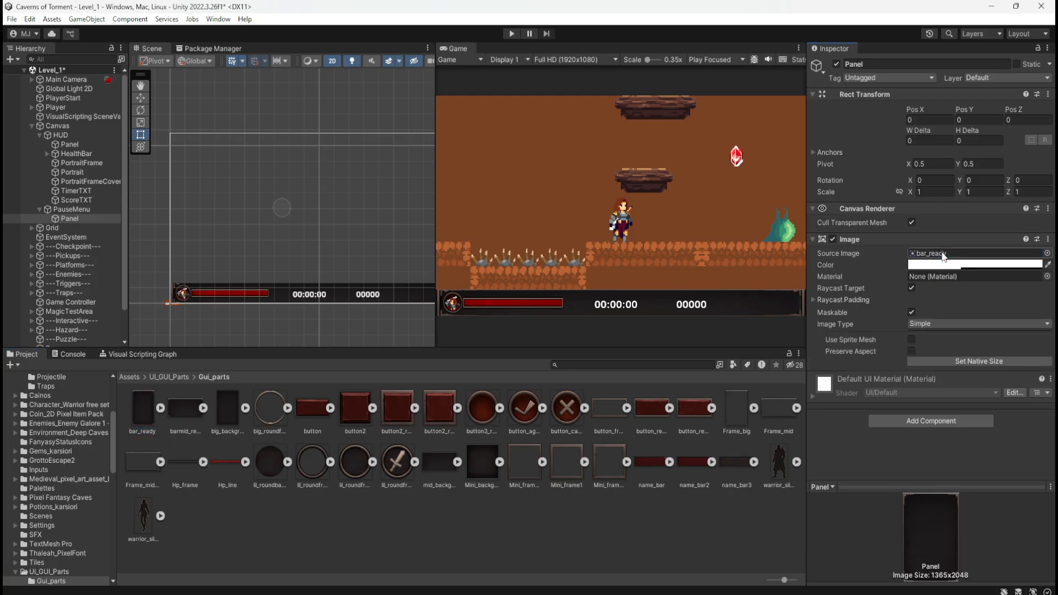
Inspect PauseMenu and its new Panel, and browse the UI elements that can be added under PauseMenu.
scroll(234, 231, down, 1)
scroll(228, 234, down, 2)
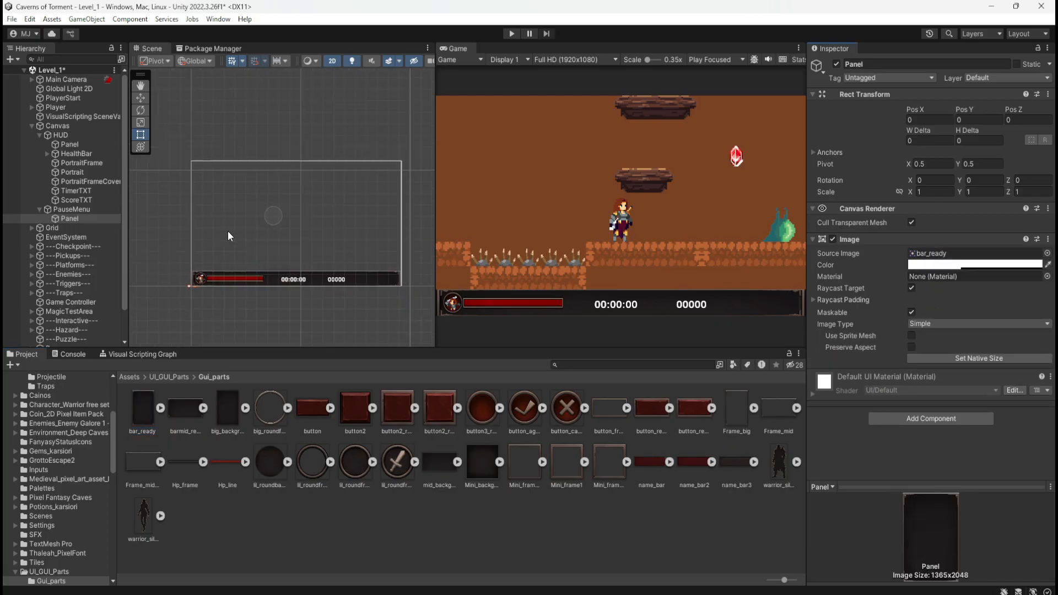
click(71, 210)
click(69, 219)
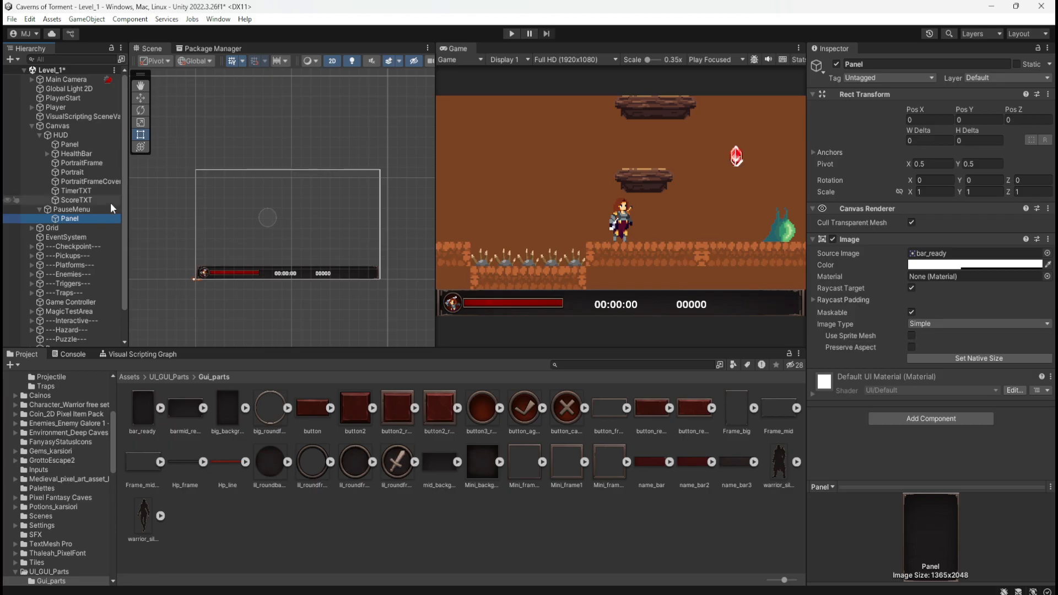
click(91, 210)
click(90, 220)
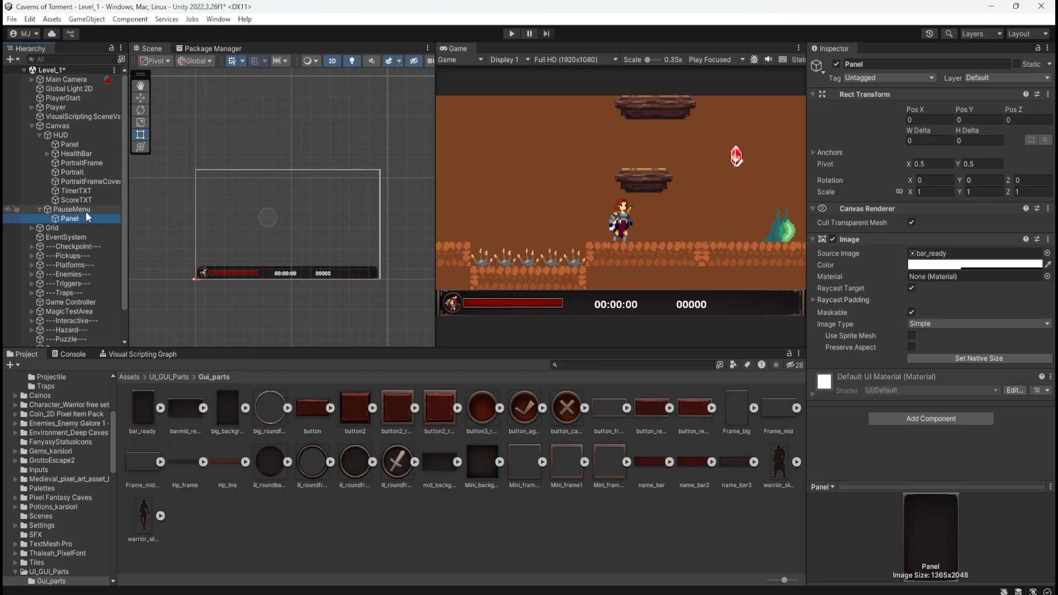
right_click(85, 211)
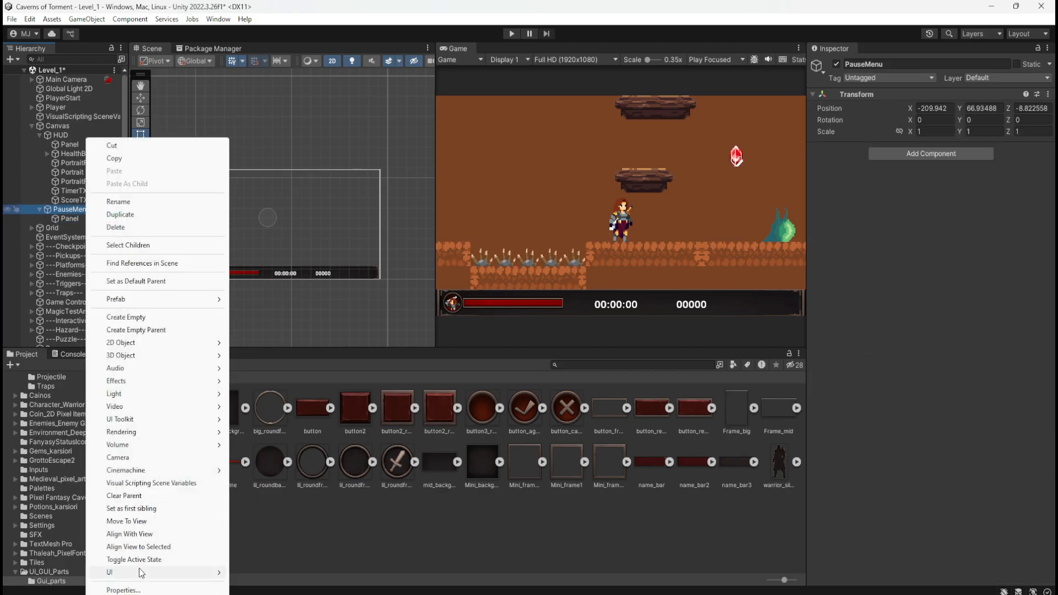
mouse_move(139, 575)
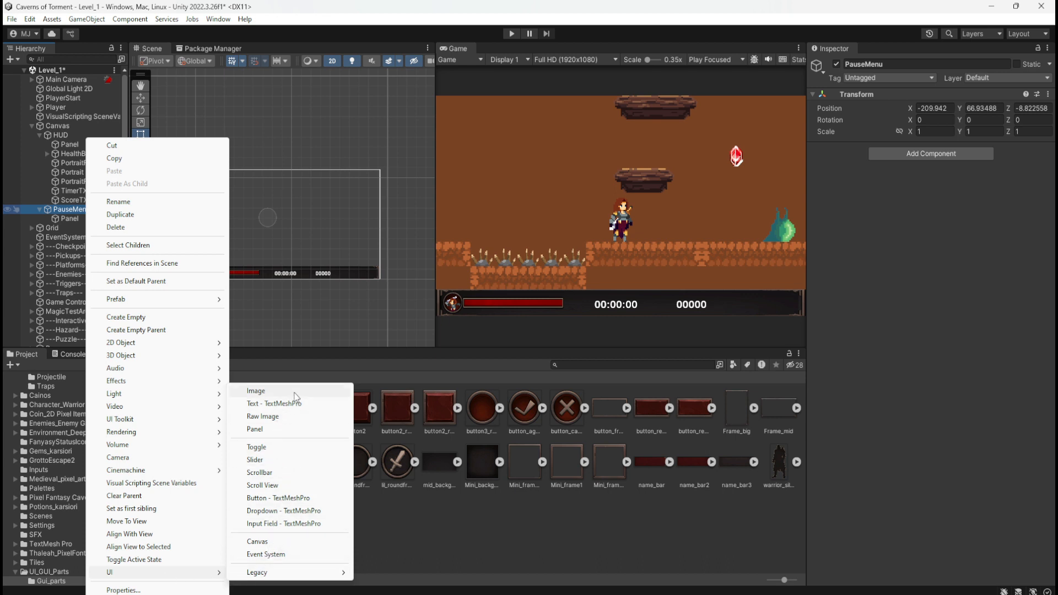
Compare the Rect Transform of HUD's Panel with that of PauseMenu's Panel.
click(66, 146)
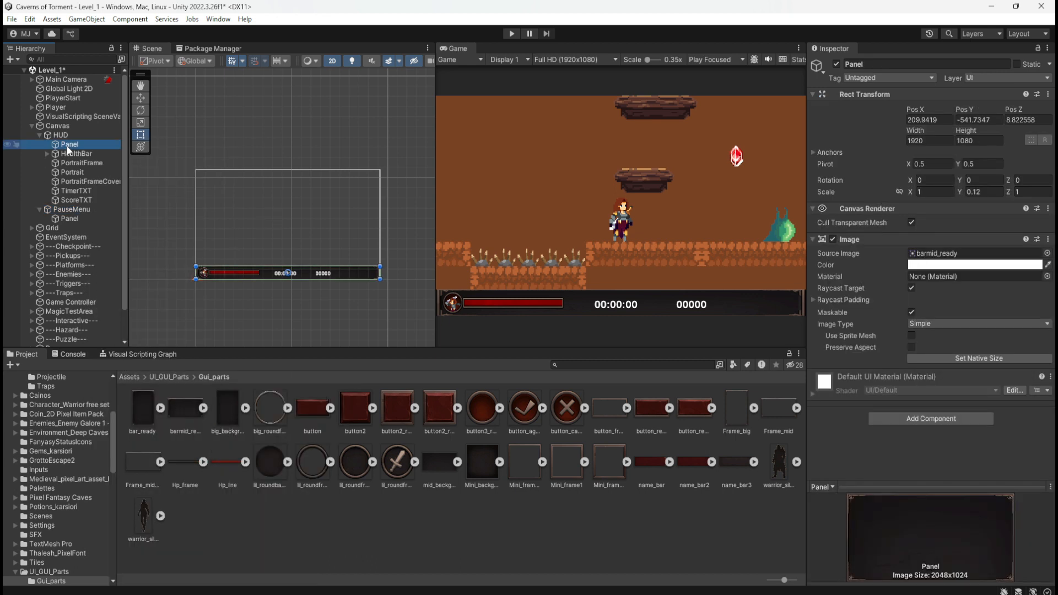
click(66, 220)
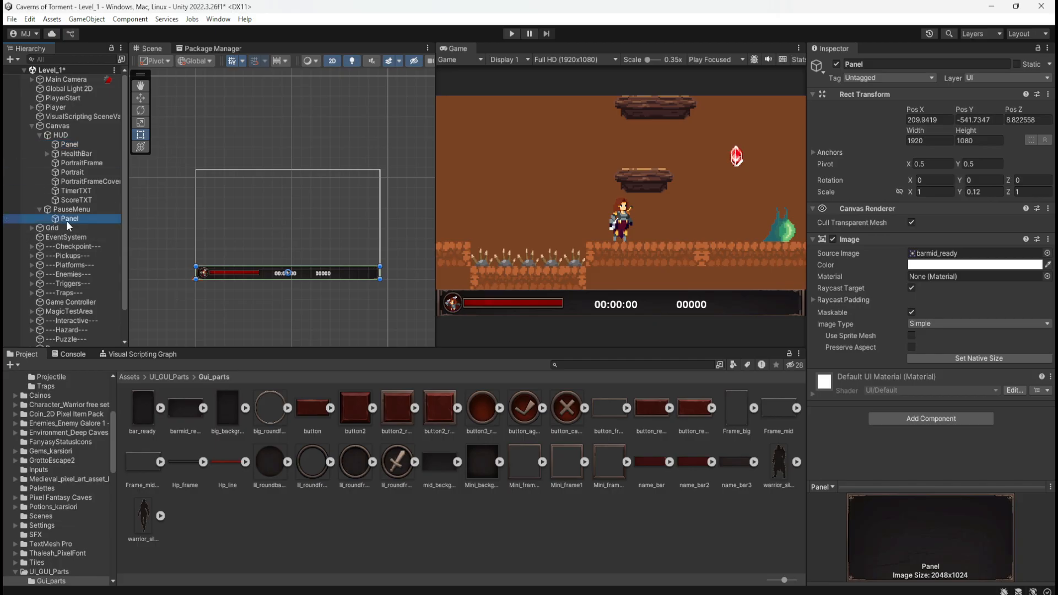
click(822, 94)
click(823, 94)
click(819, 97)
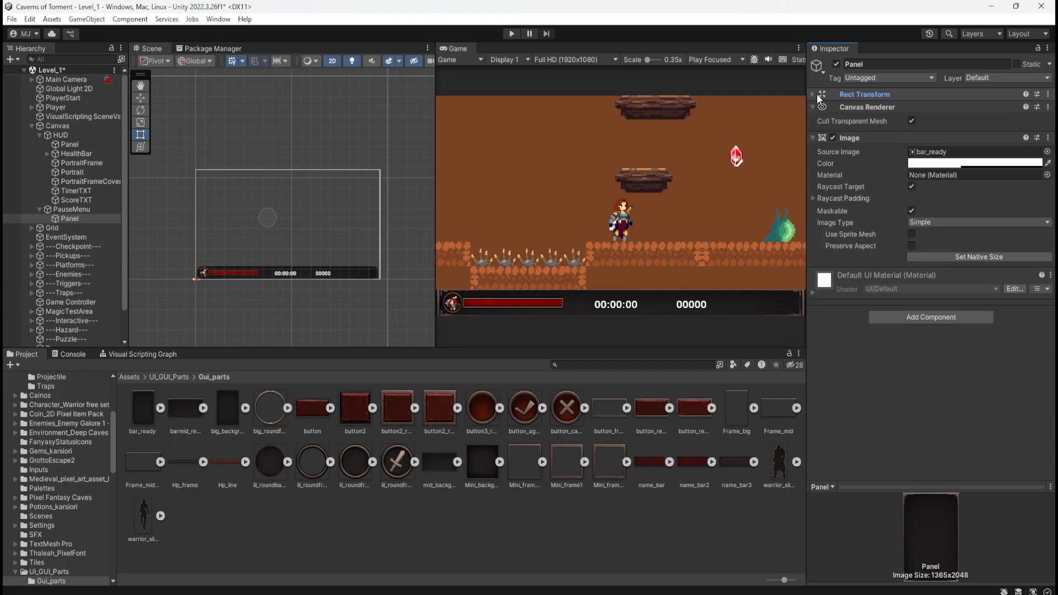
click(817, 94)
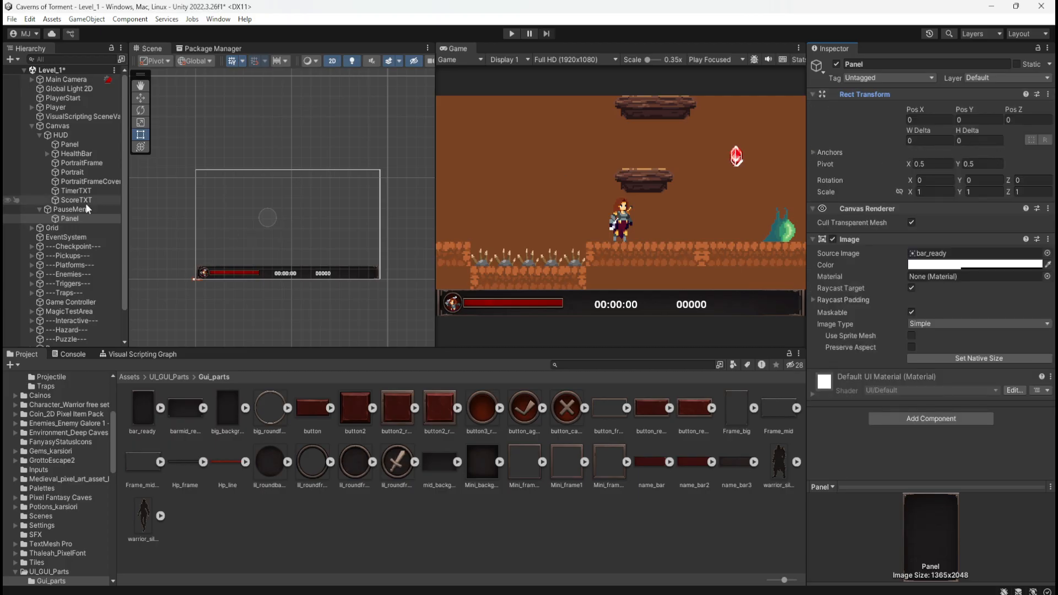
click(68, 210)
click(68, 219)
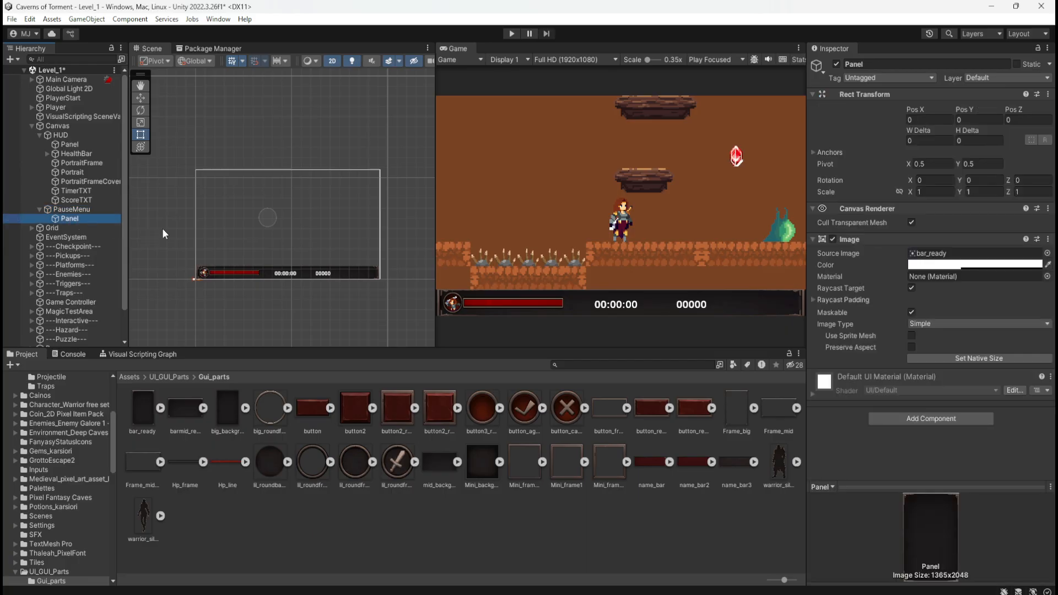
Look for PauseMenu's Panel in the Scene view, framing it and checking it against Canvas and PauseMenu.
key(f)
scroll(292, 261, up, 1)
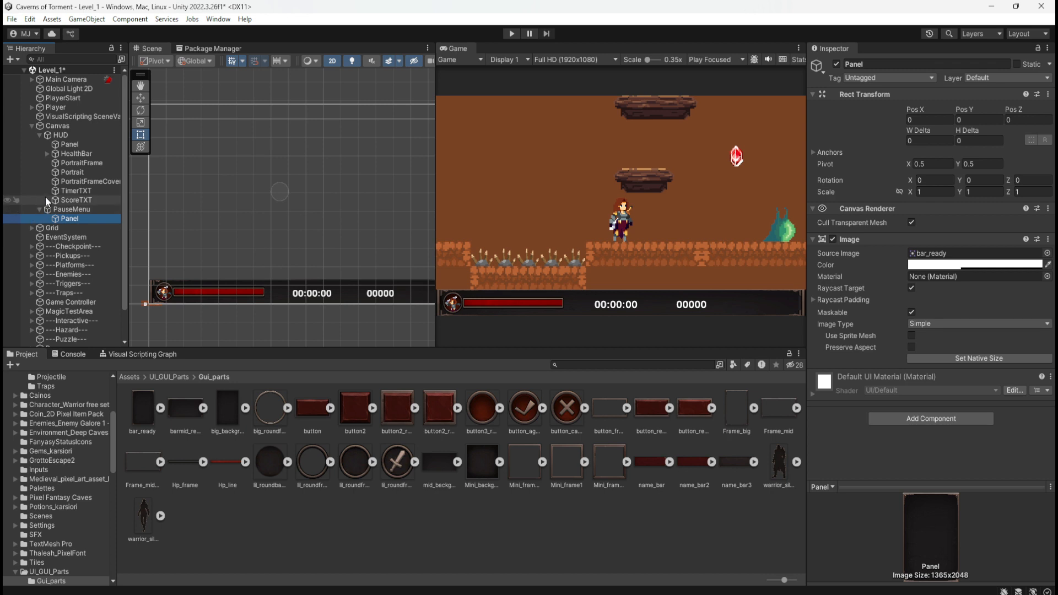
click(61, 127)
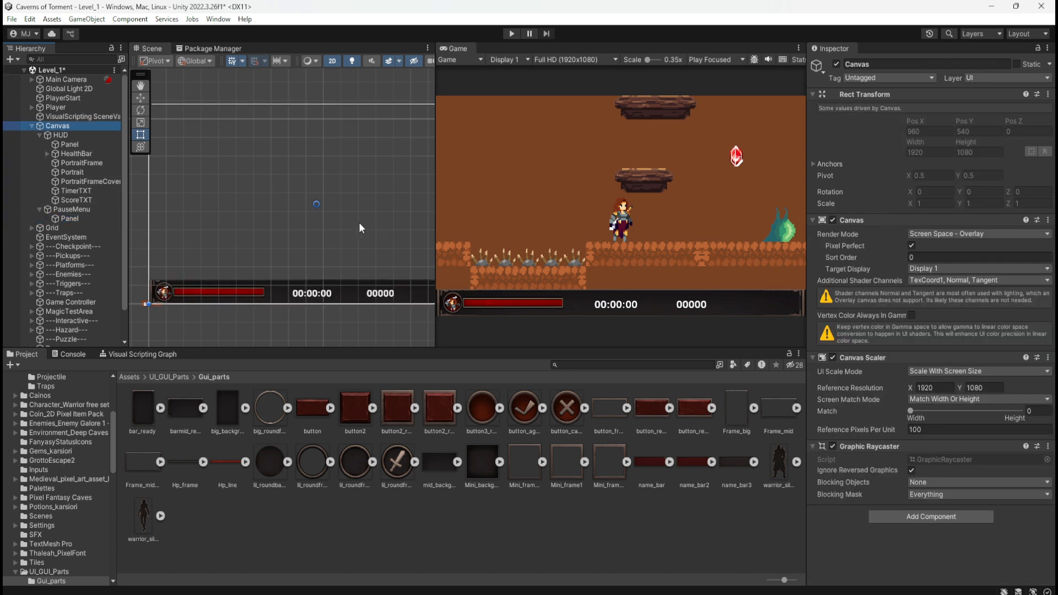
scroll(314, 224, up, 1)
scroll(313, 223, up, 3)
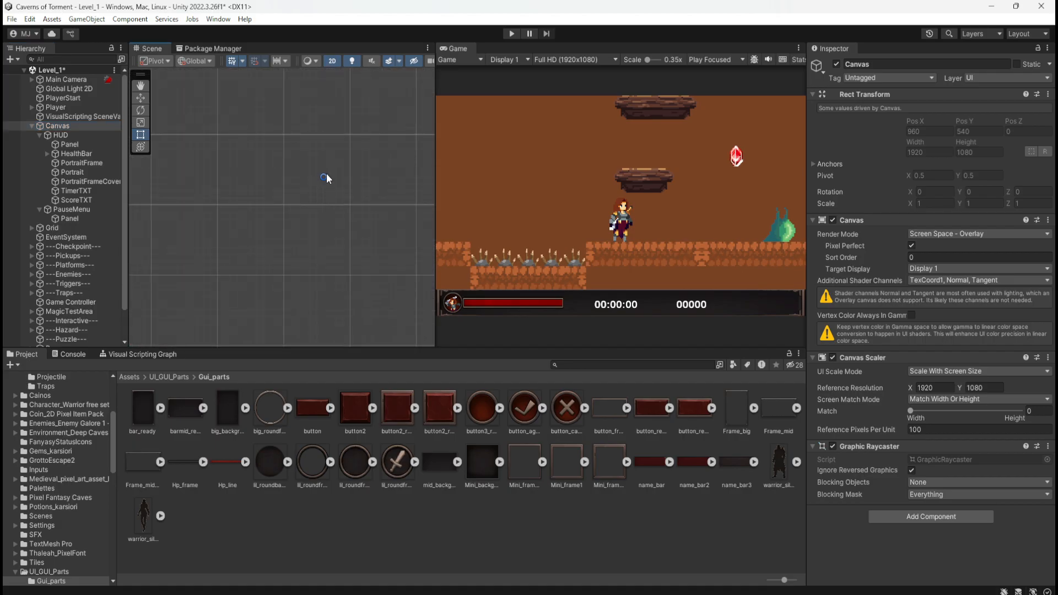
click(66, 227)
click(72, 219)
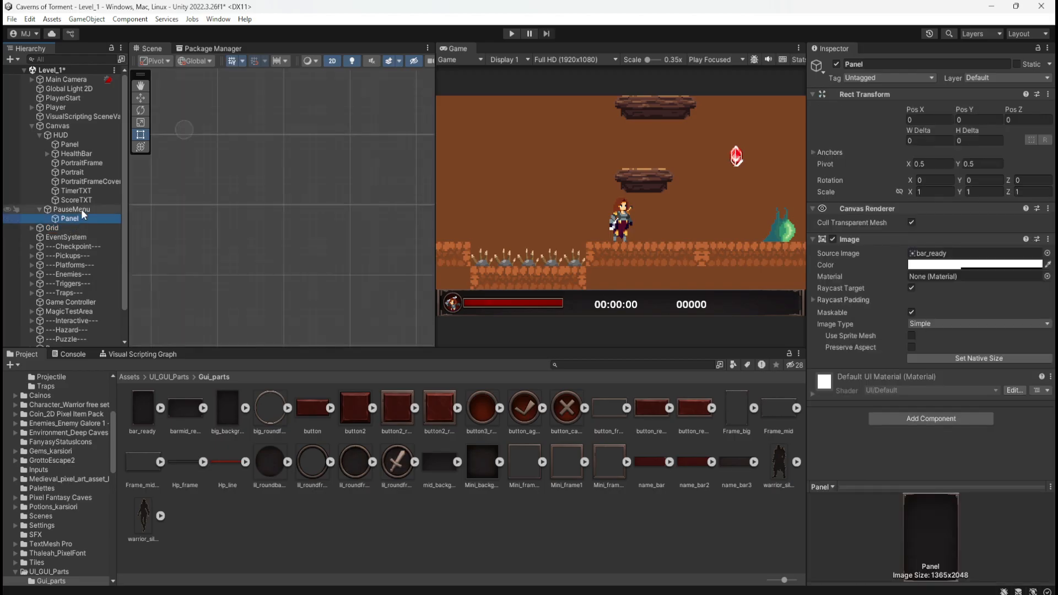
click(81, 210)
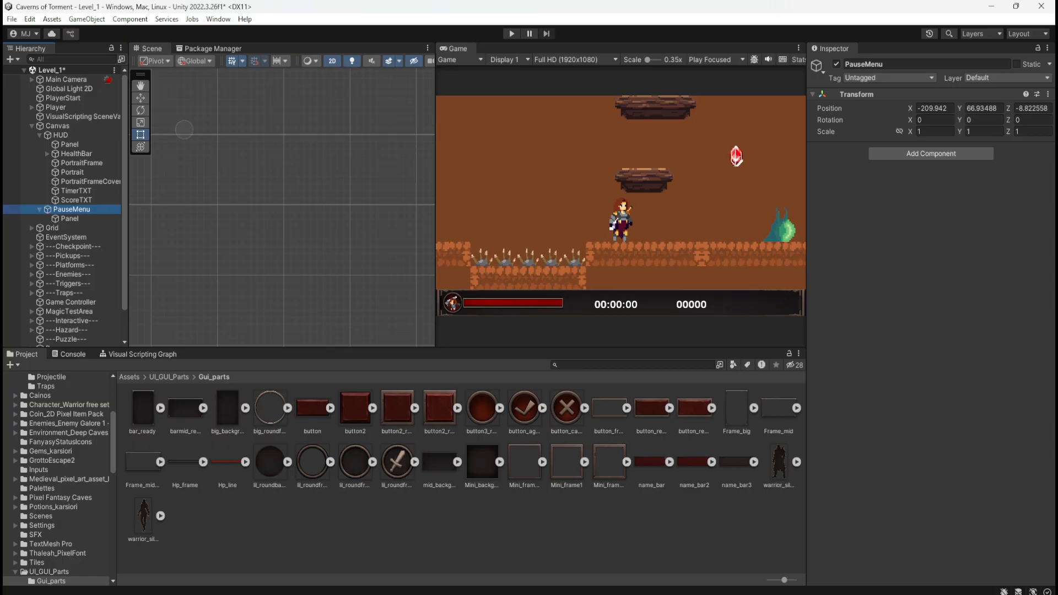
scroll(259, 234, down, 3)
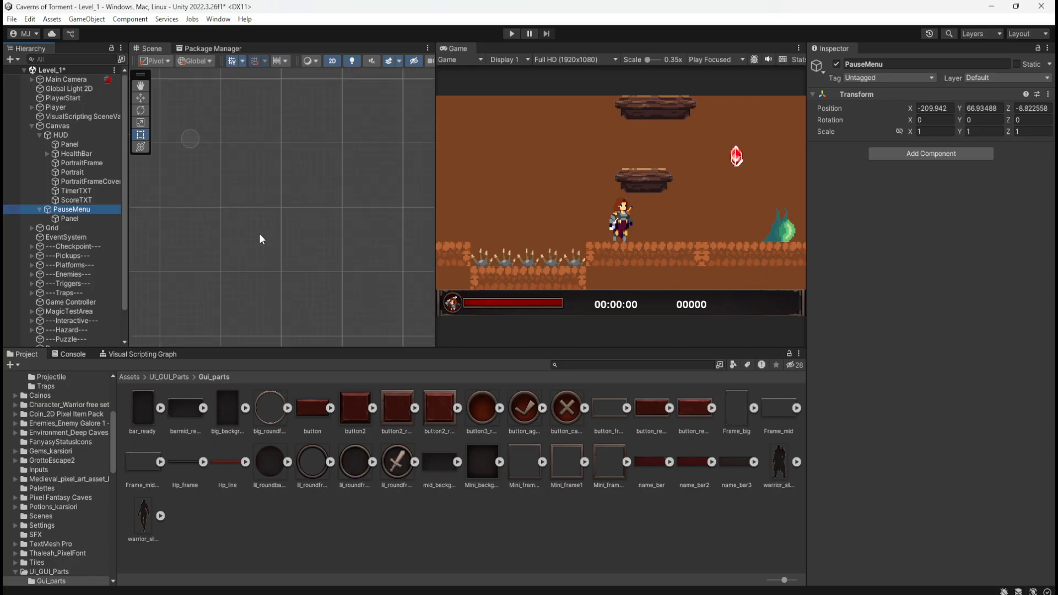
scroll(341, 216, down, 5)
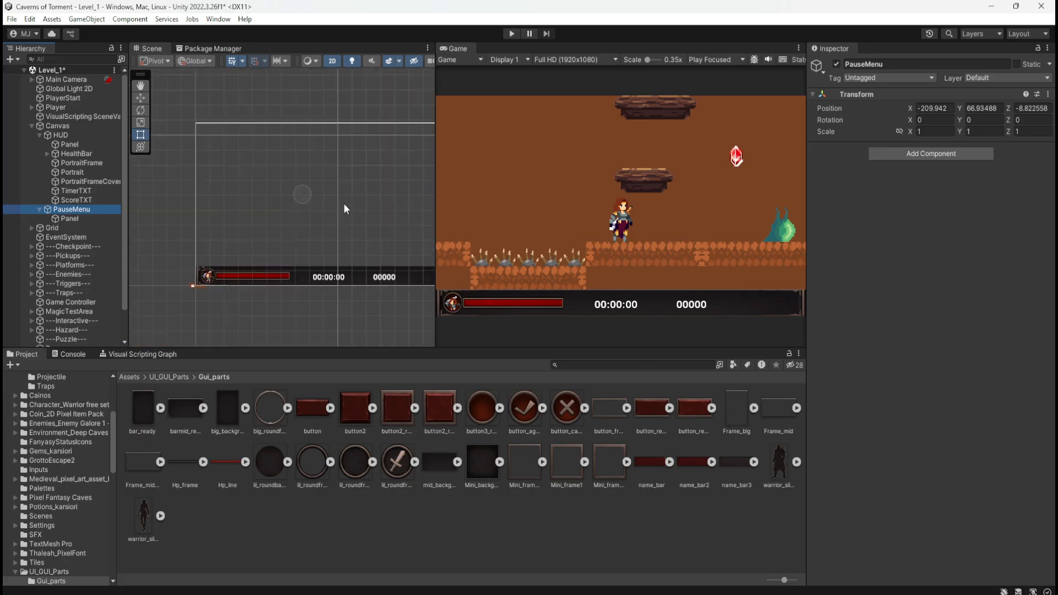
scroll(184, 290, up, 8)
scroll(179, 292, down, 10)
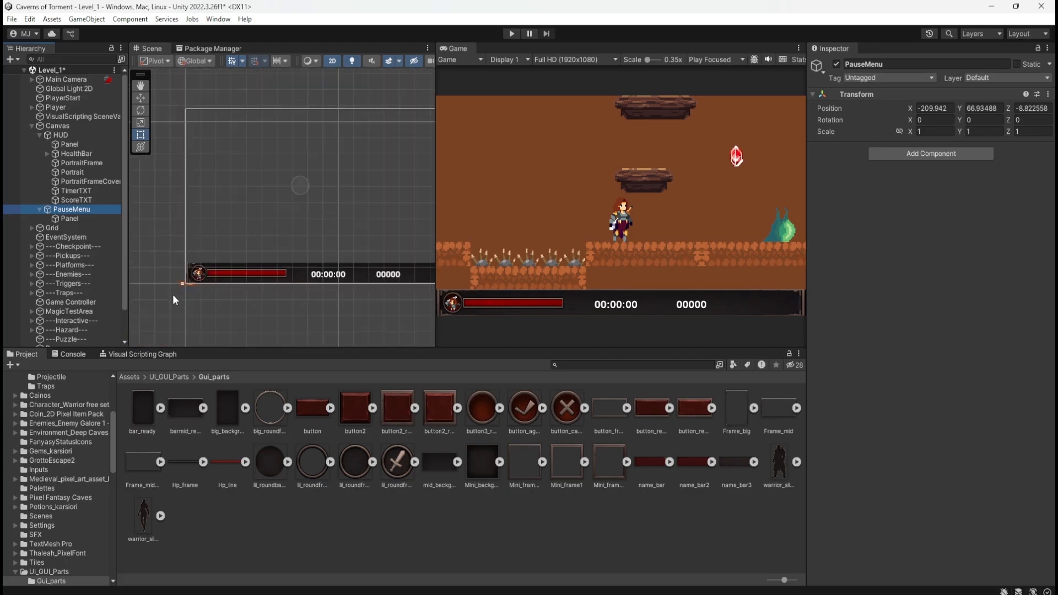
click(85, 218)
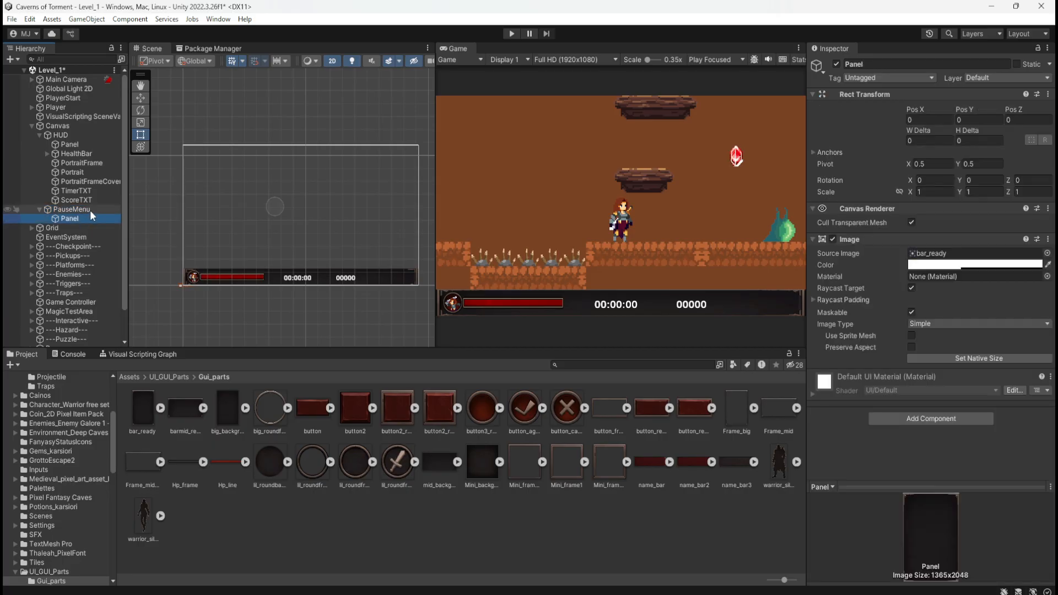
Compare the Inspector properties of PauseMenu, Canvas and PauseMenu's Panel, with HUD's children collapsed.
click(91, 209)
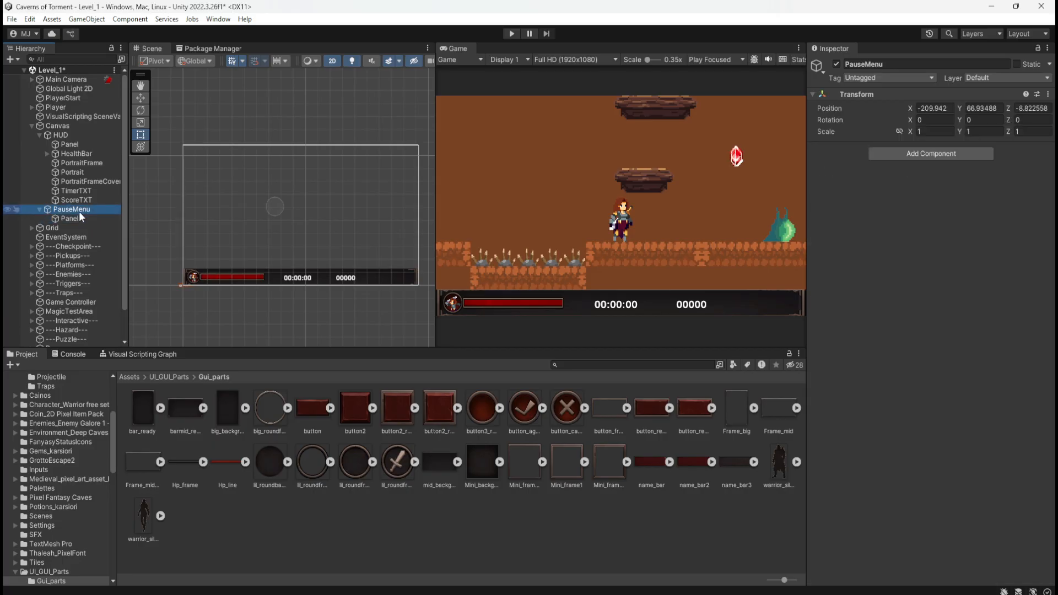
click(76, 125)
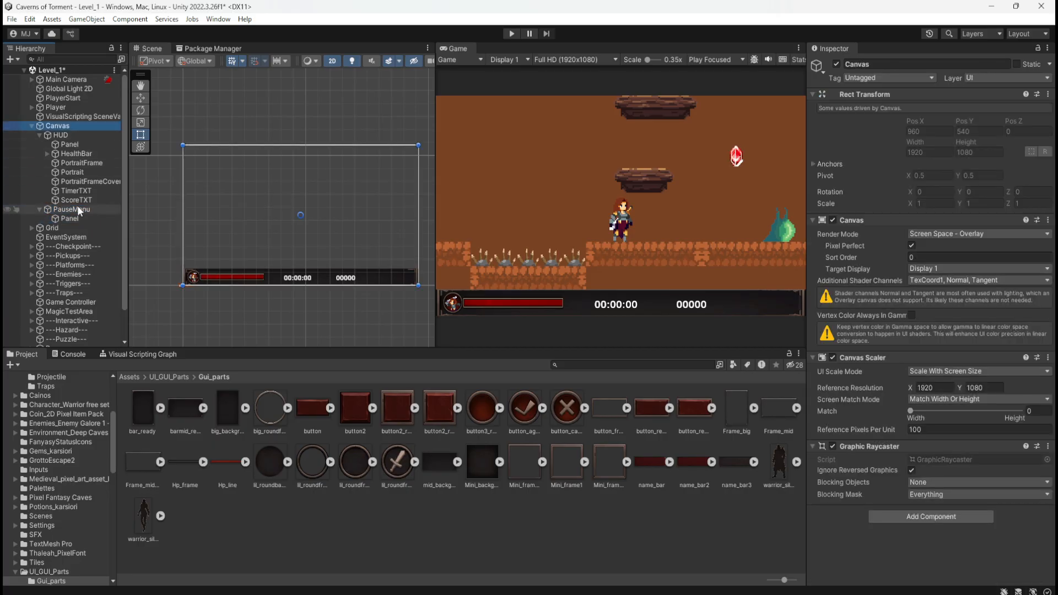
click(77, 209)
click(40, 136)
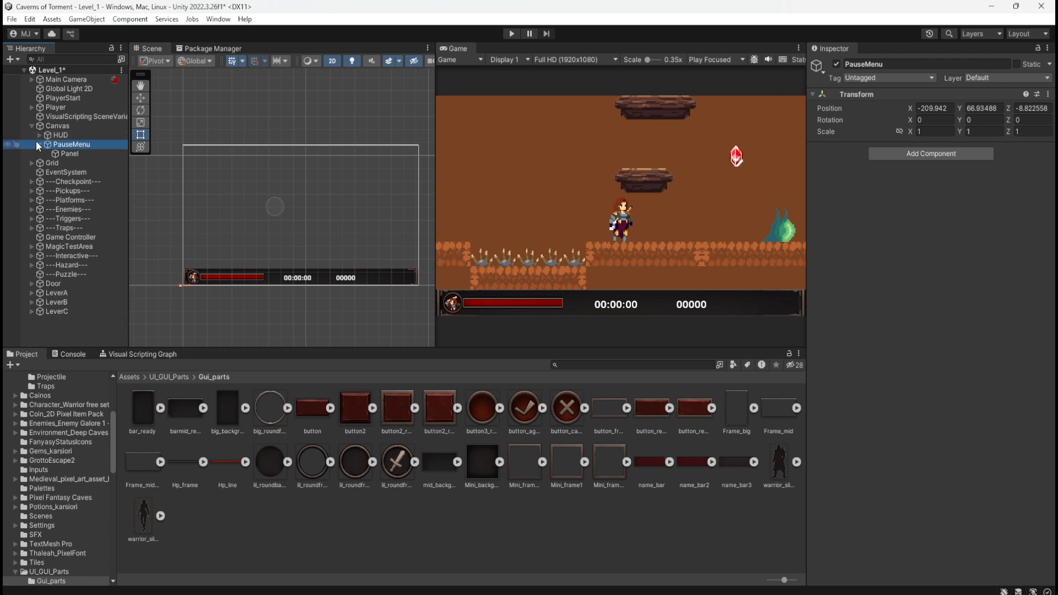
click(65, 154)
click(81, 144)
click(66, 152)
click(73, 144)
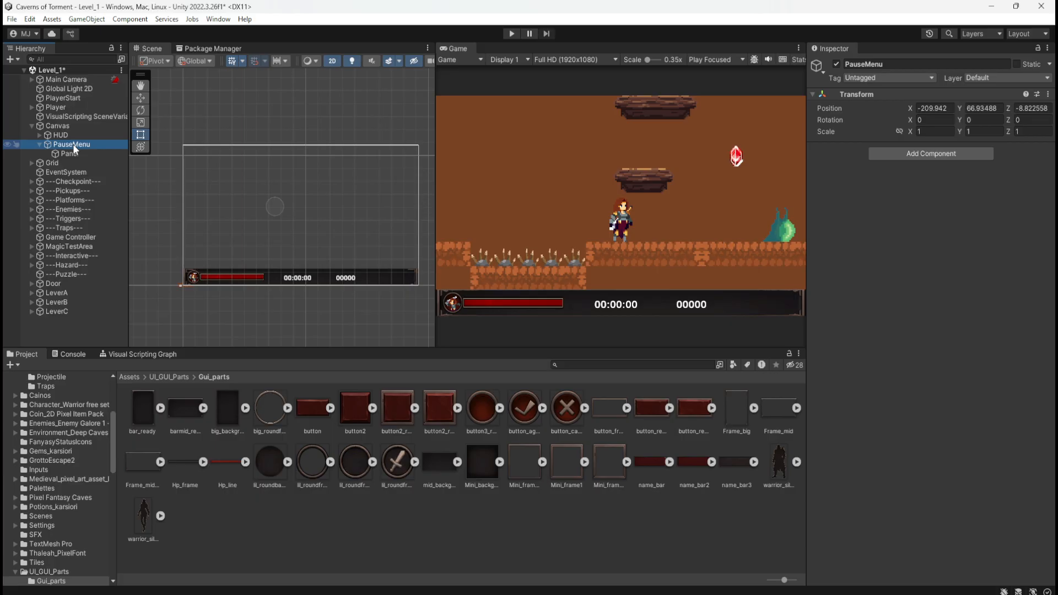
key(Delete)
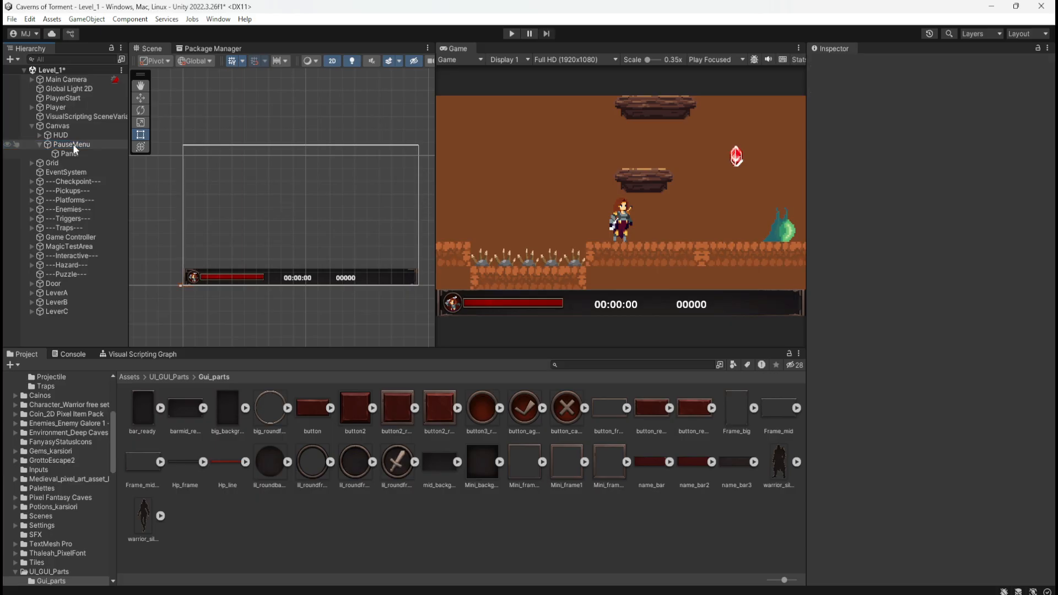
key(ctrl+z)
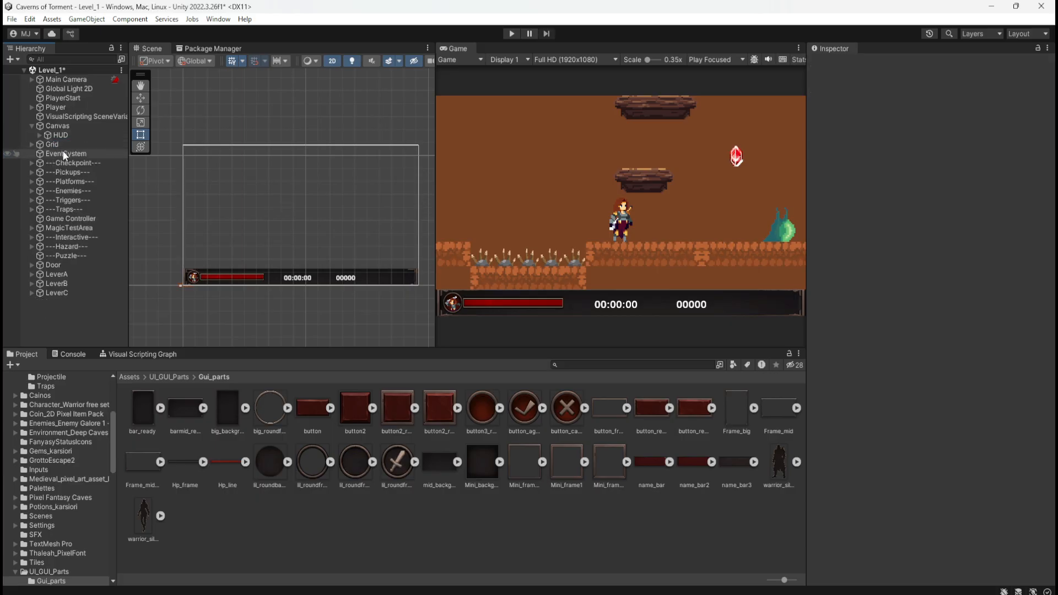
Move Panel out of PauseMenu to sit directly under Canvas, and delete the emptied PauseMenu.
click(63, 152)
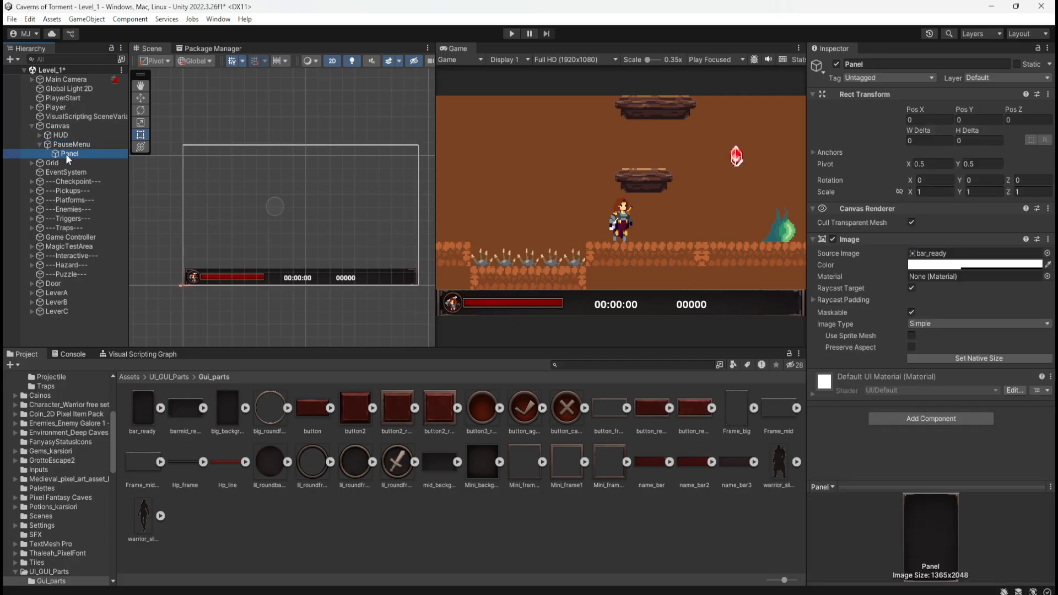
drag(65, 154, 55, 126)
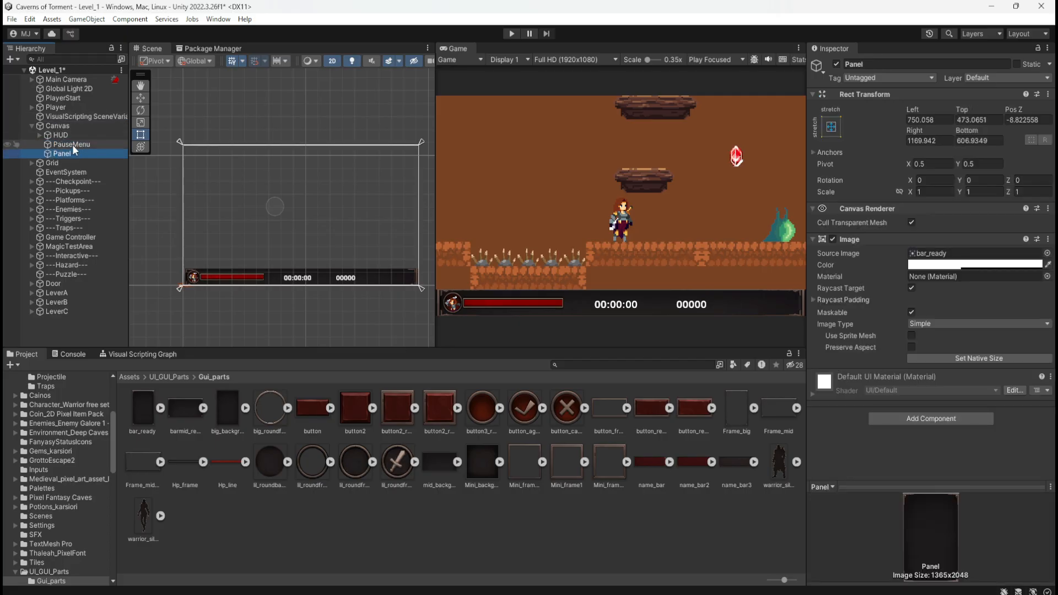
click(72, 145)
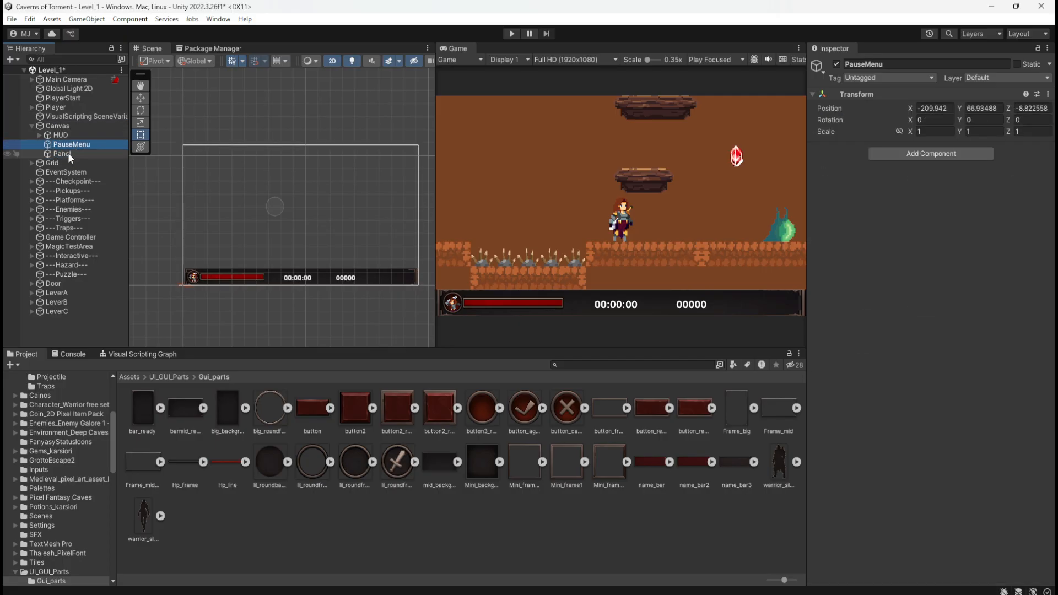
click(68, 153)
click(76, 144)
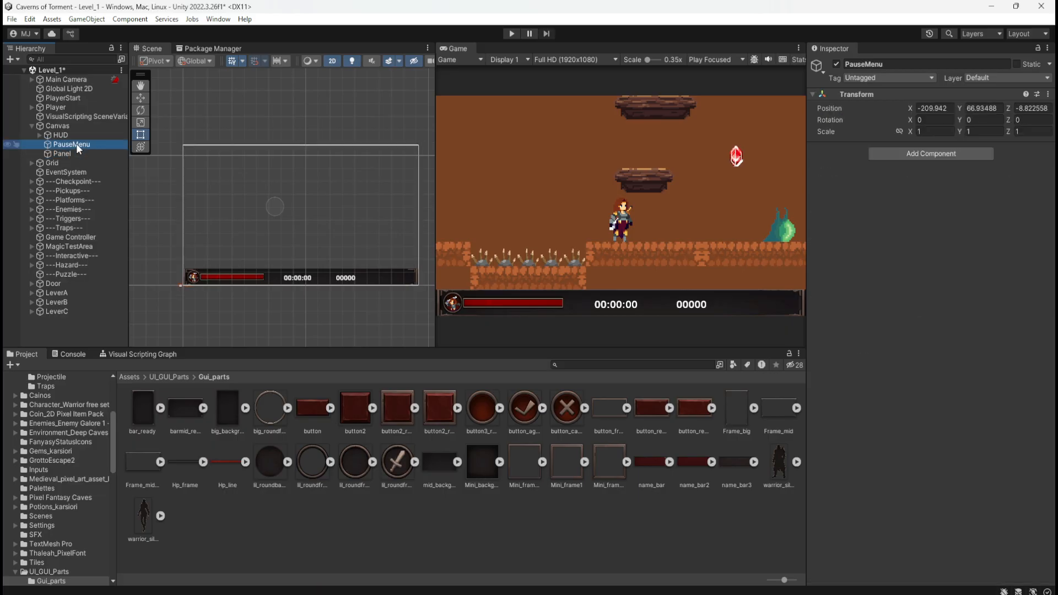
key(Delete)
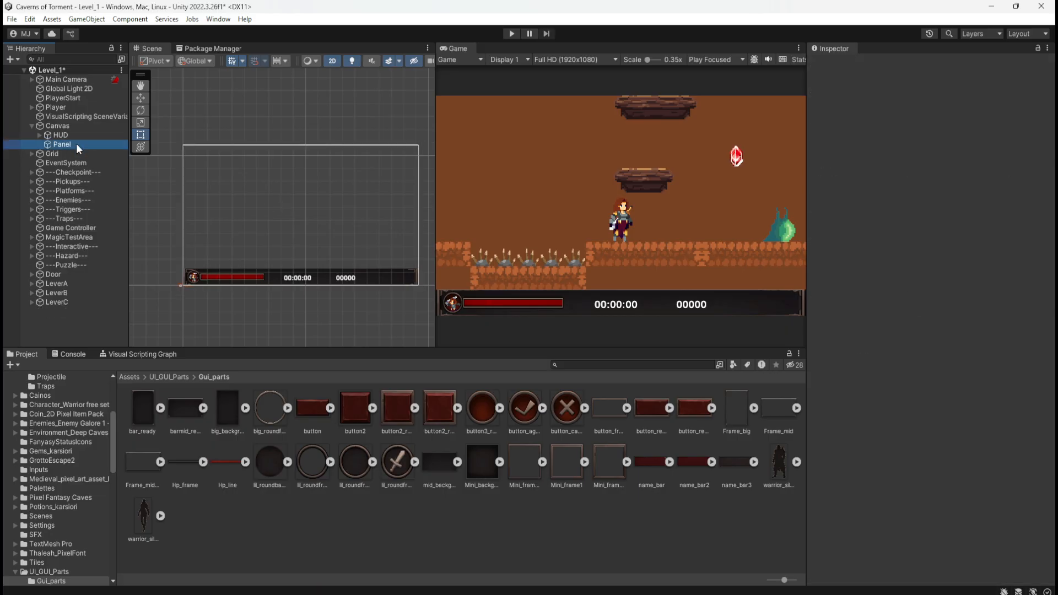
Link Panel's scale axes and scale it up uniformly to 21.04, checking its size in the Scene view.
click(89, 147)
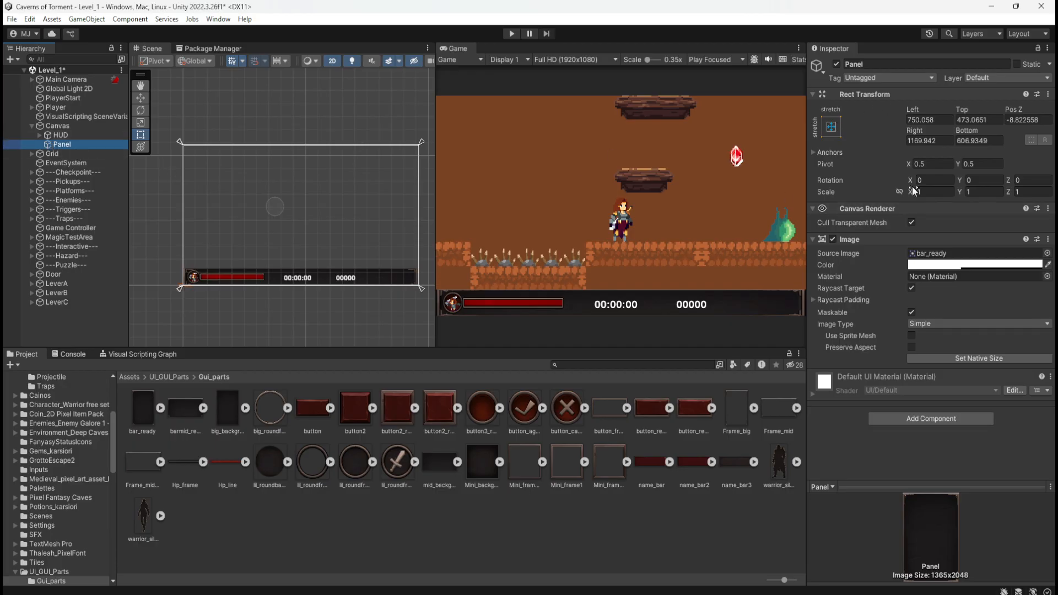
scroll(284, 230, up, 1)
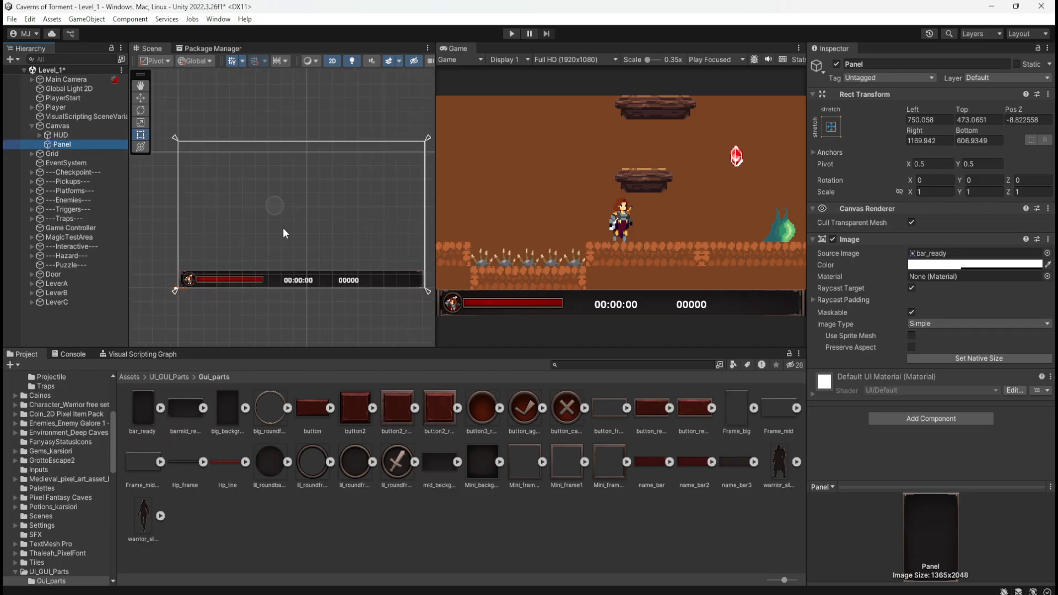
click(900, 192)
click(914, 194)
text(6.2)
drag(1015, 204, 238, 213)
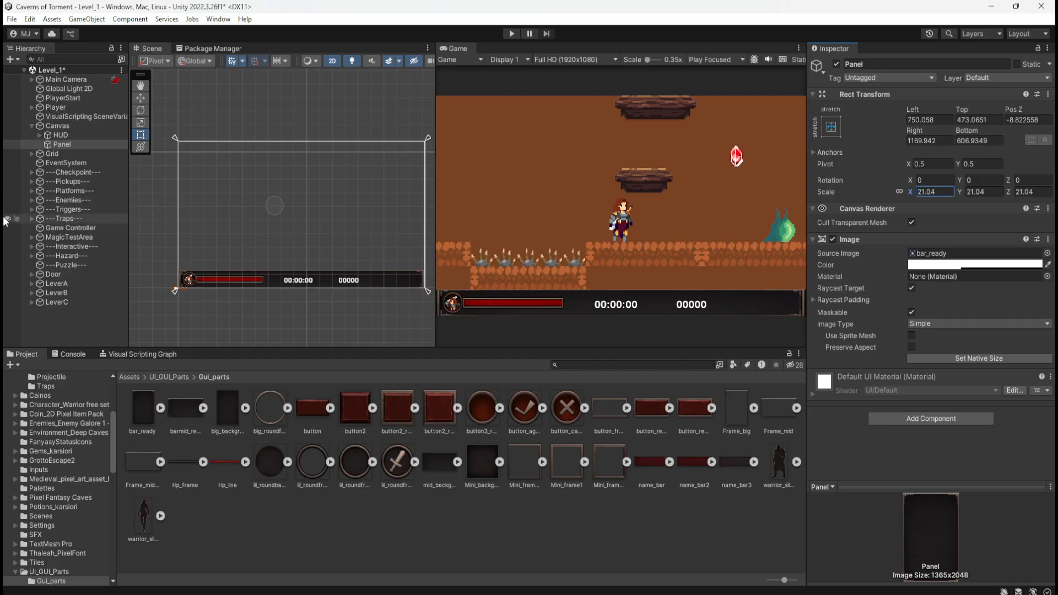
scroll(182, 218, down, 3)
scroll(320, 266, up, 2)
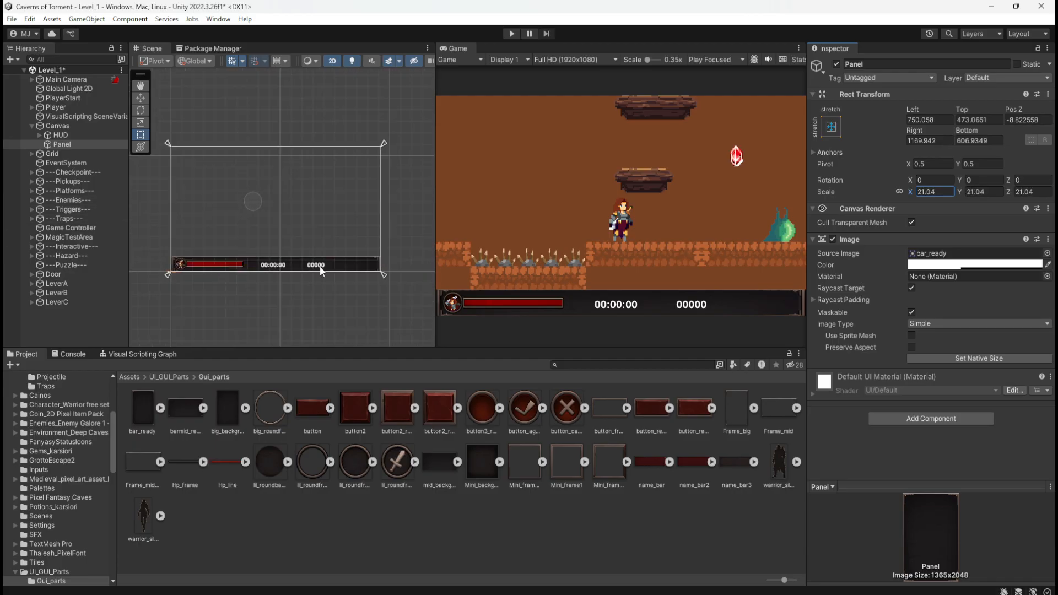
scroll(184, 277, up, 3)
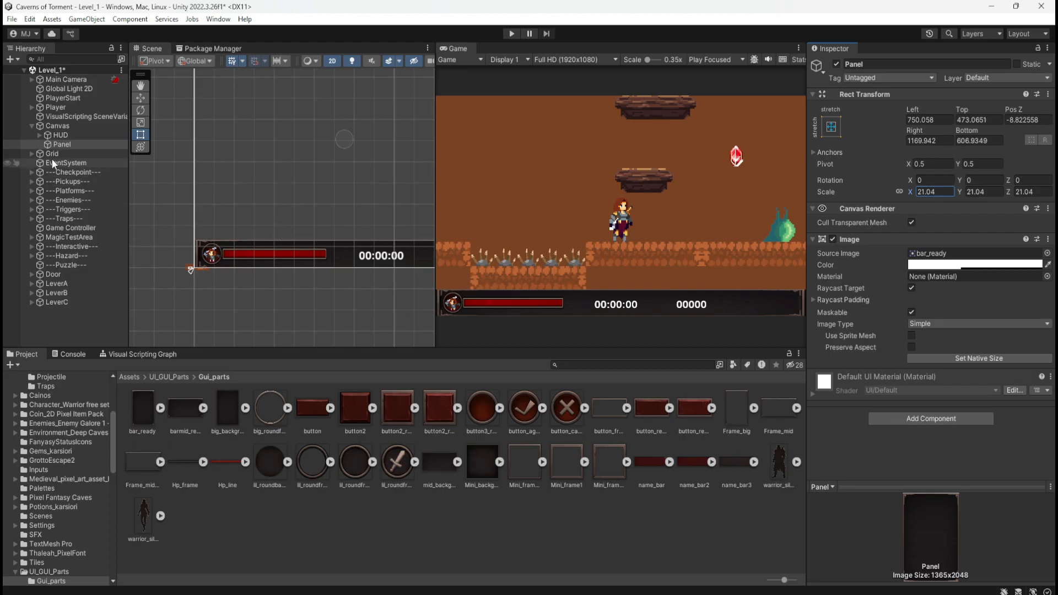
Apply the stretch-stretch anchor preset to Panel, also setting its position so all four offsets are 0.
click(56, 144)
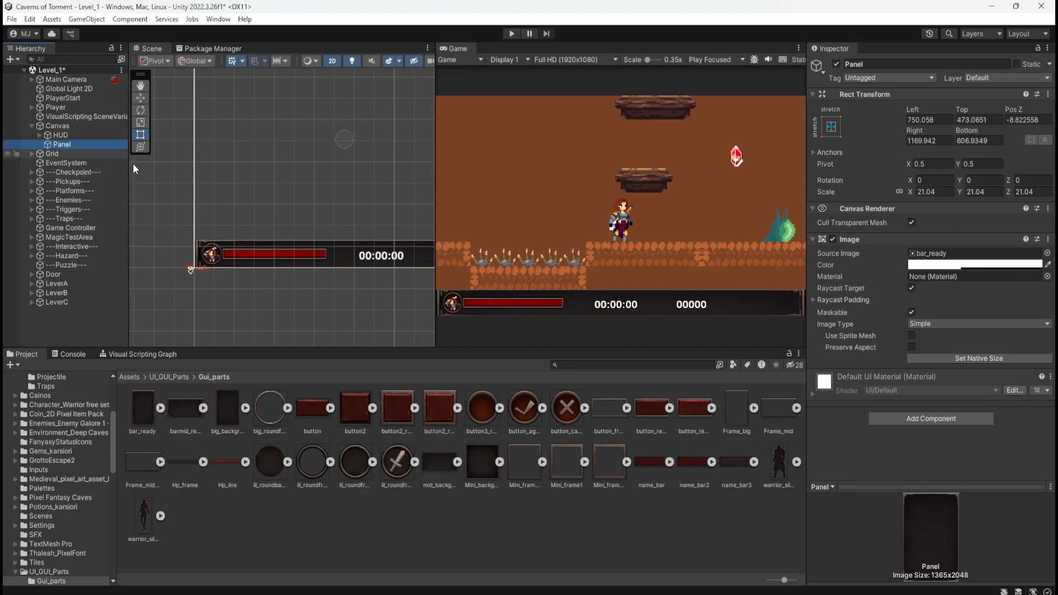
click(832, 127)
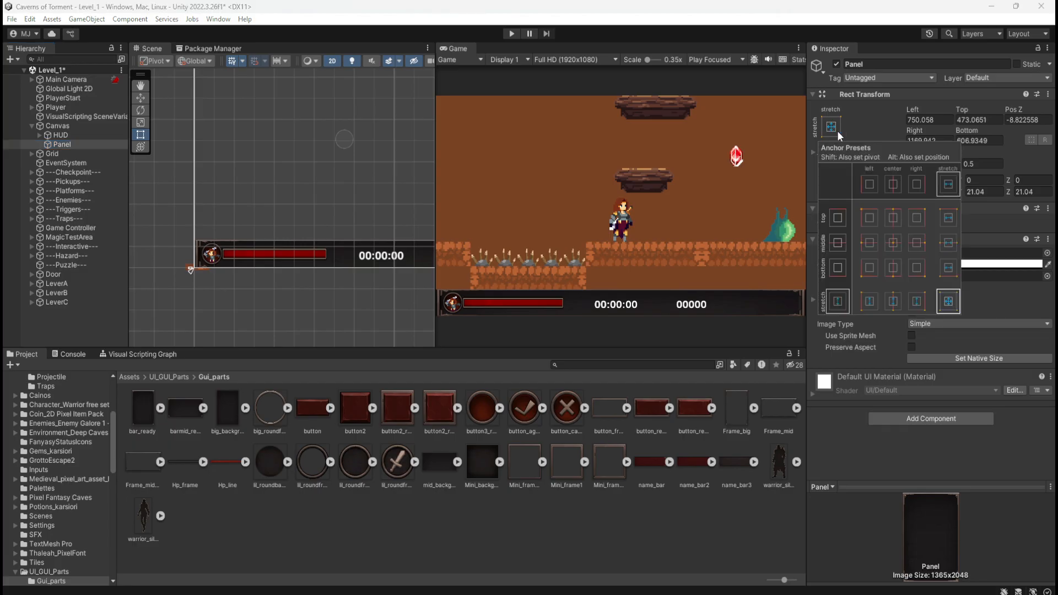
alt+click(949, 305)
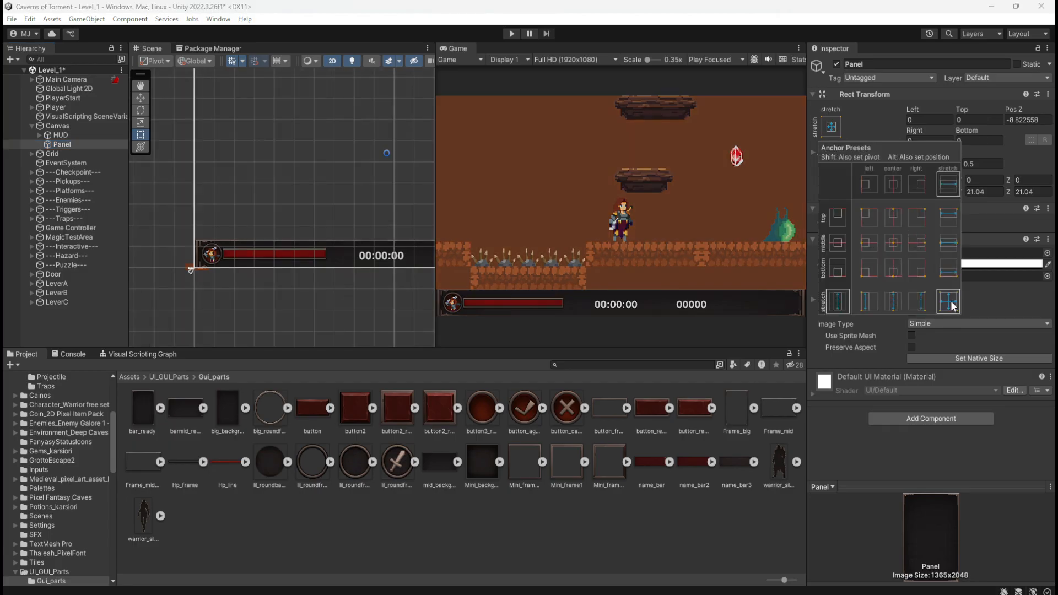
key(alt)
scroll(190, 274, down, 15)
scroll(338, 205, up, 3)
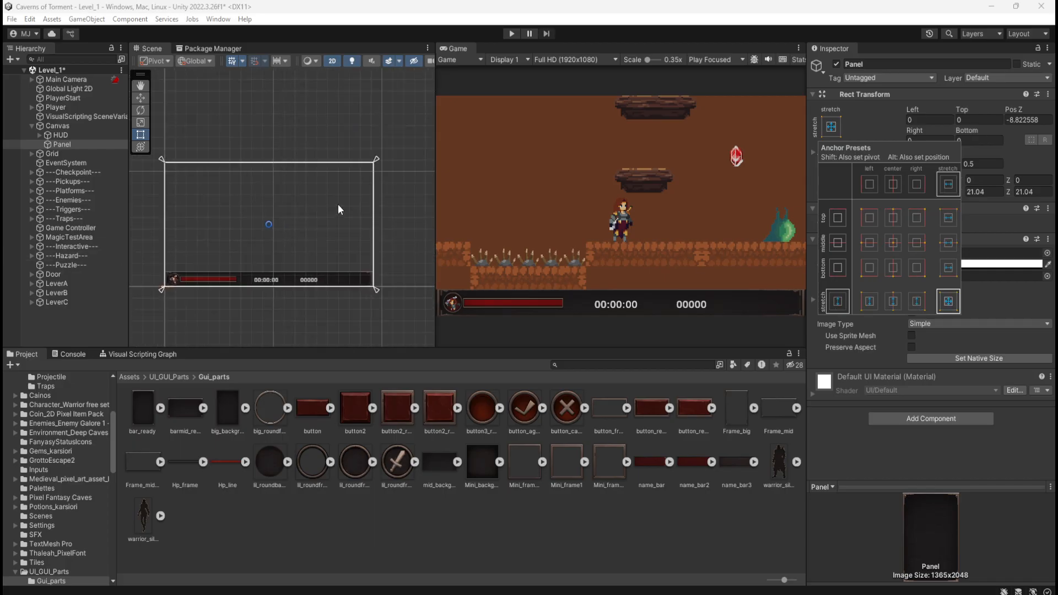
scroll(248, 237, up, 3)
Turn on Preserve Aspect for Panel's Image, and try Set Native Size but undo it.
click(59, 145)
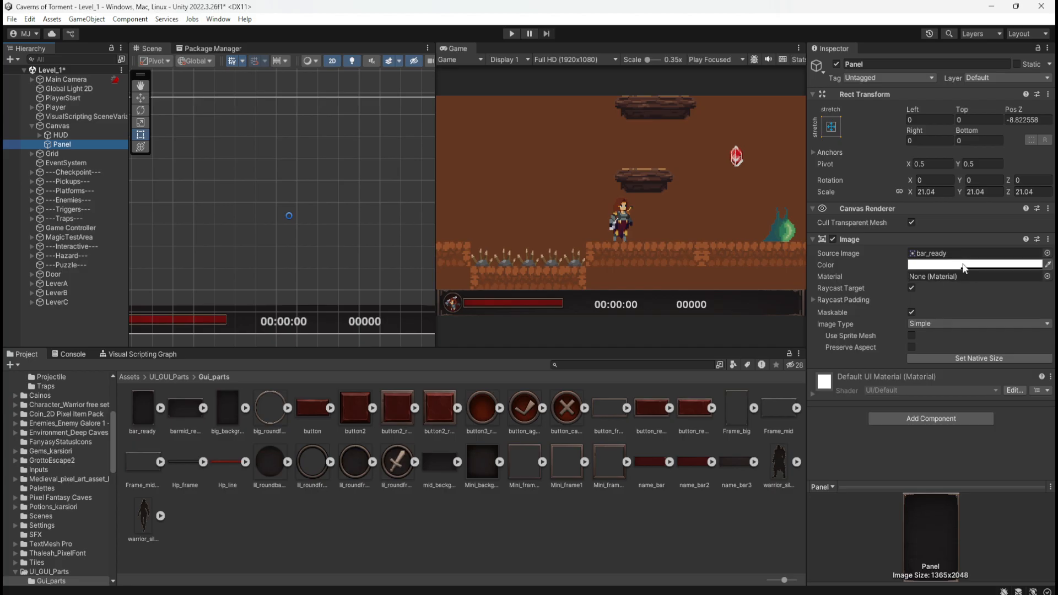
click(912, 348)
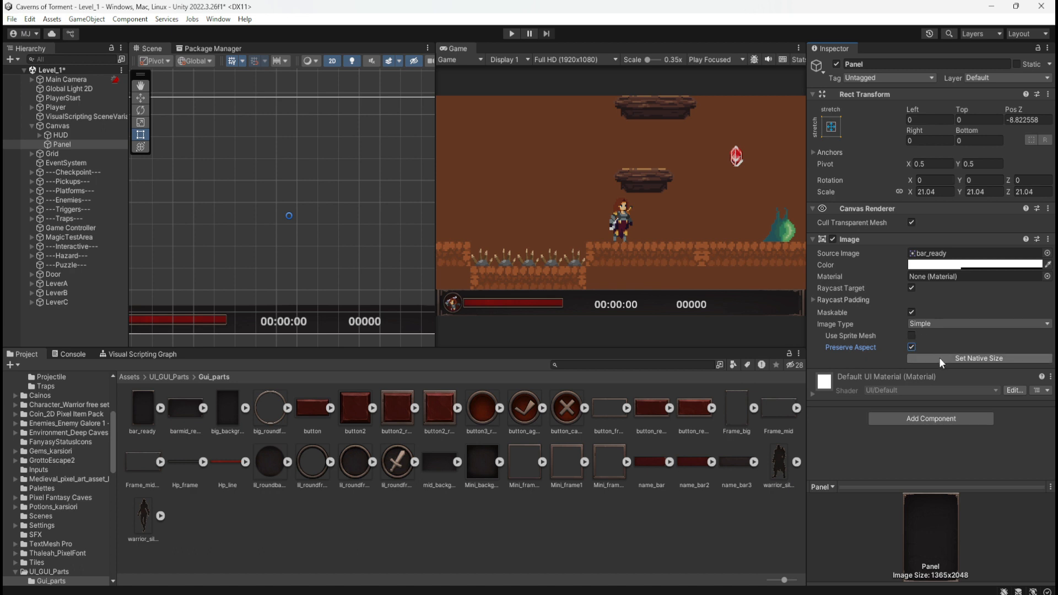
click(939, 359)
key(ctrl+z)
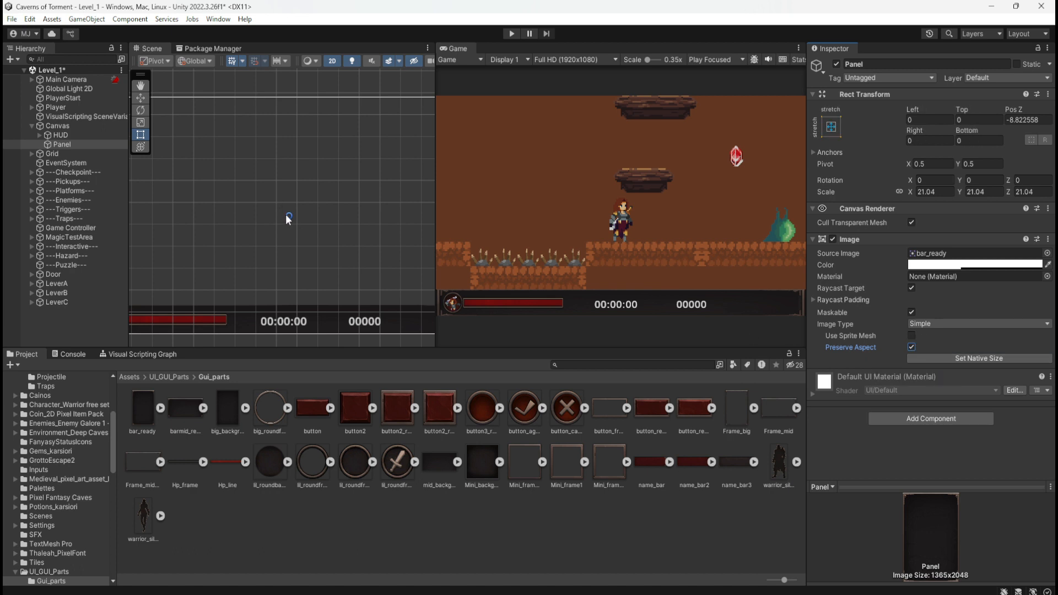
Examine the bar_ready texture's import settings and the sprite it contains.
click(144, 416)
click(160, 408)
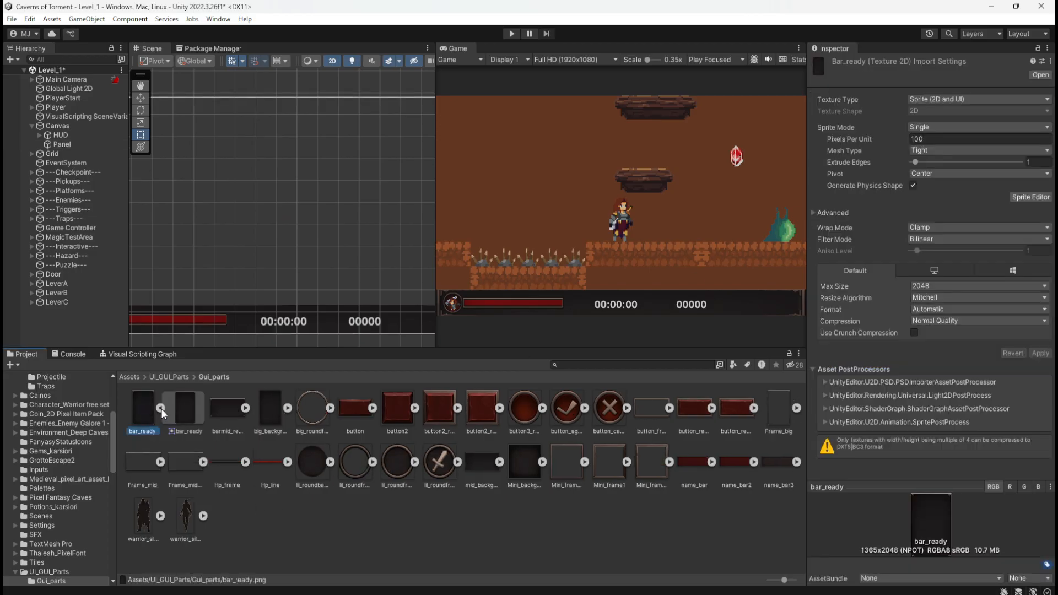
click(161, 409)
drag(144, 411, 942, 258)
Make Panel's Image fully opaque by setting its color alpha to 255.
click(62, 145)
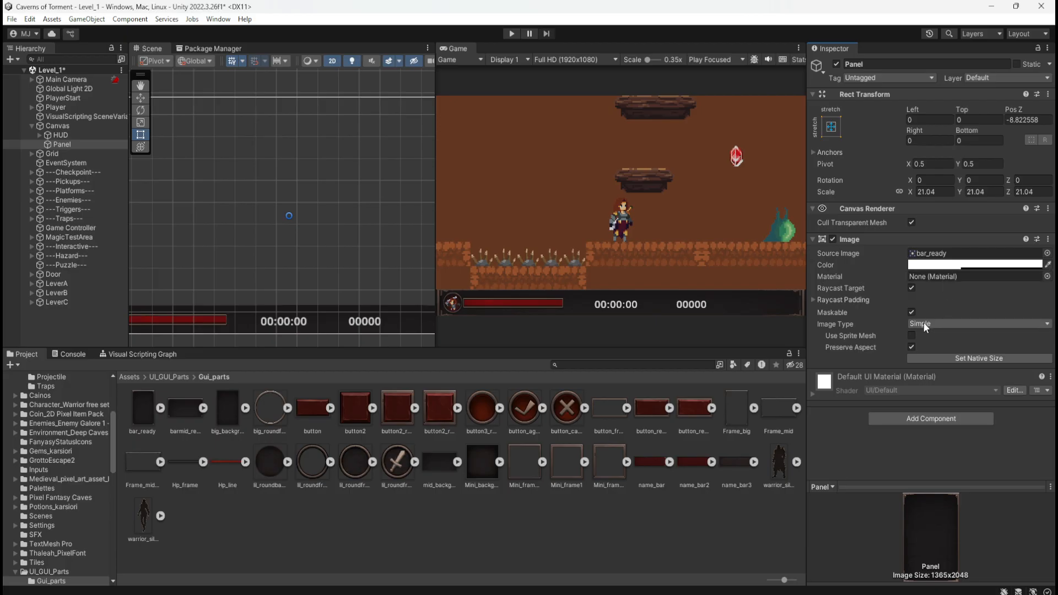
click(968, 265)
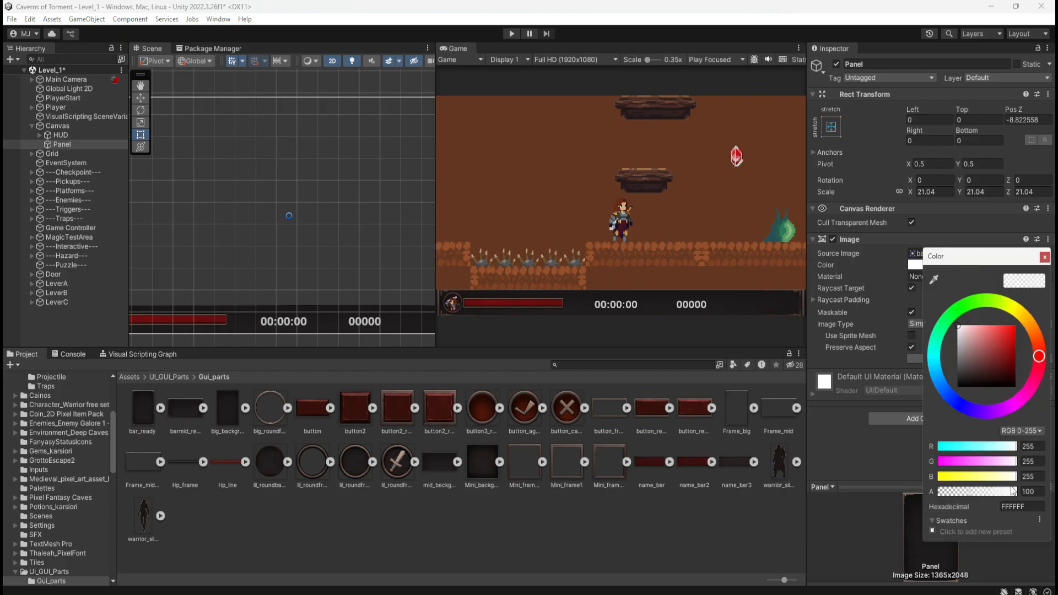
drag(969, 493, 1051, 492)
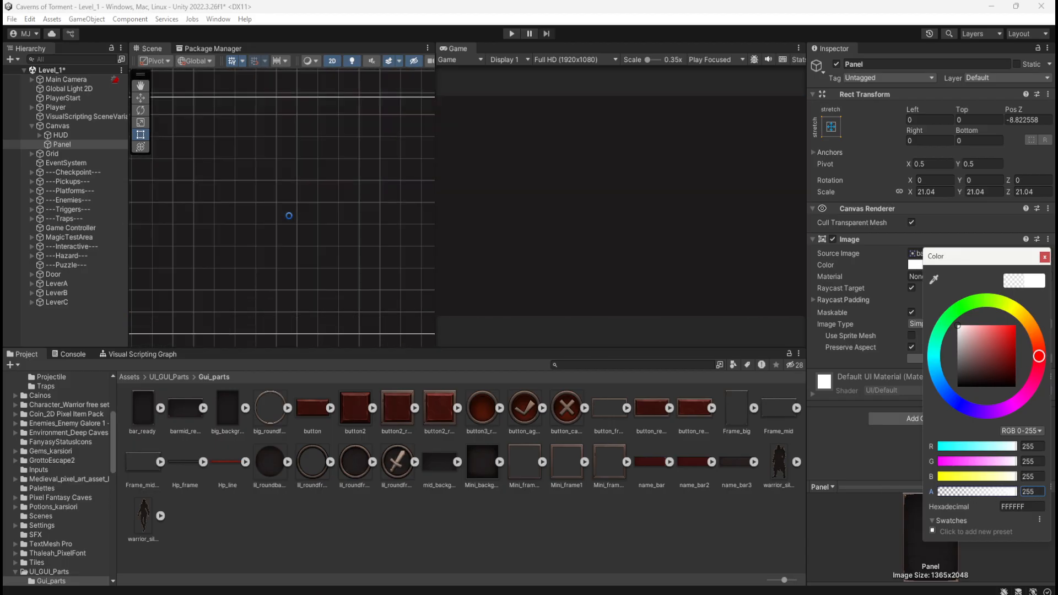
click(1044, 257)
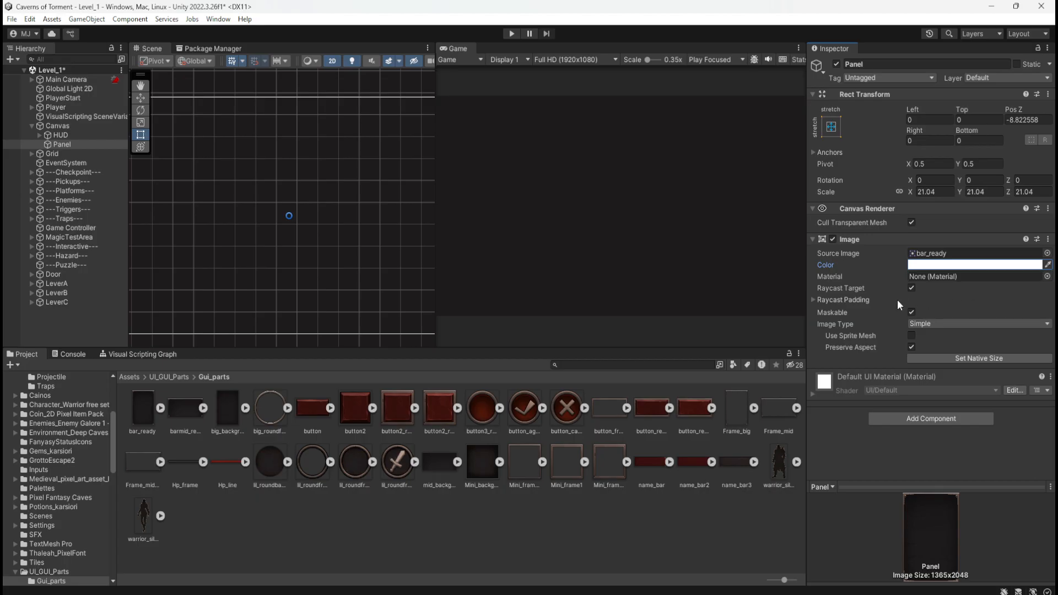
Compare Panel's appearance in the Scene view with Preserve Aspect off and on, leaving it on.
scroll(359, 268, down, 6)
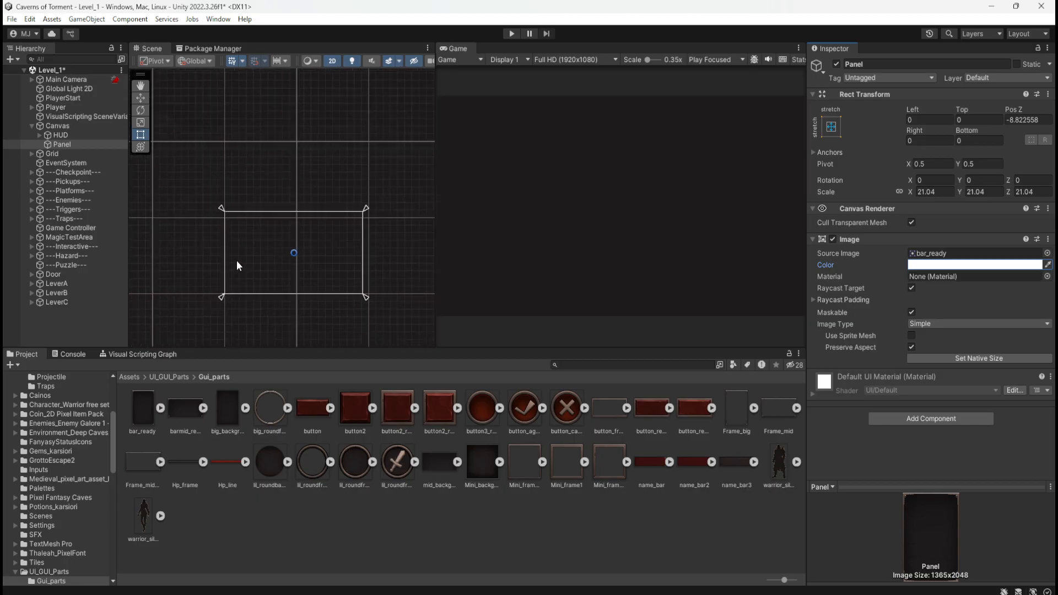
scroll(250, 253, down, 5)
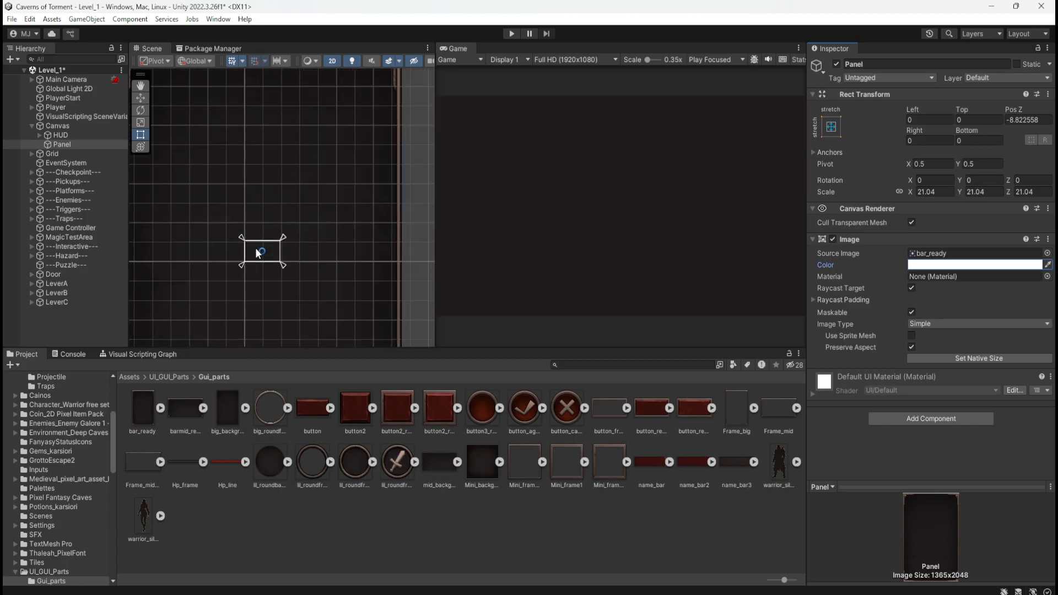
click(912, 348)
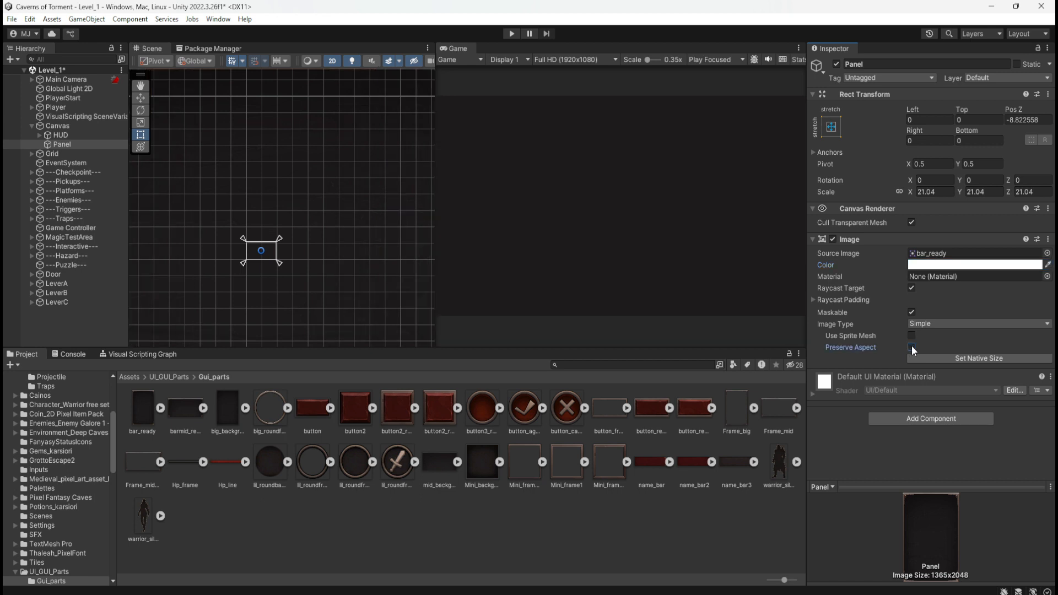
click(912, 348)
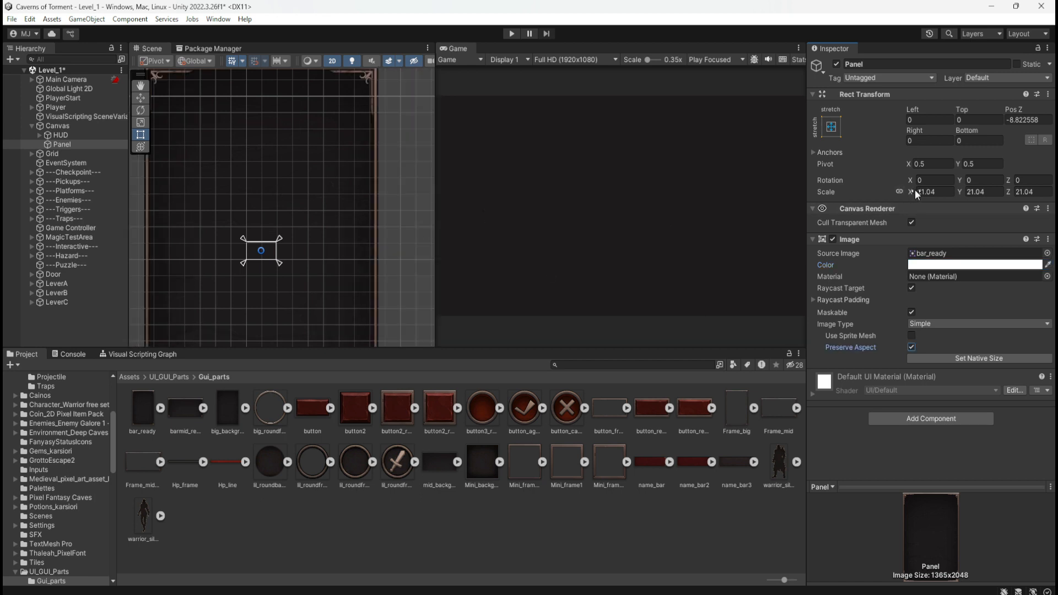
Scale Panel down uniformly to 0.66 and compare its transform with HUD's.
drag(915, 189, 551, 241)
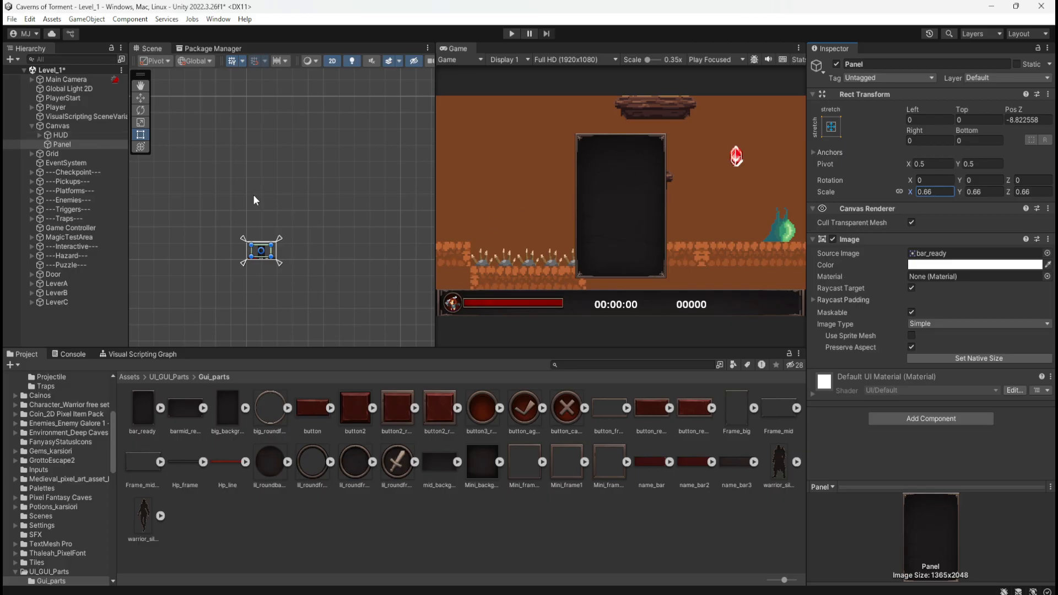
click(65, 136)
click(62, 146)
click(62, 135)
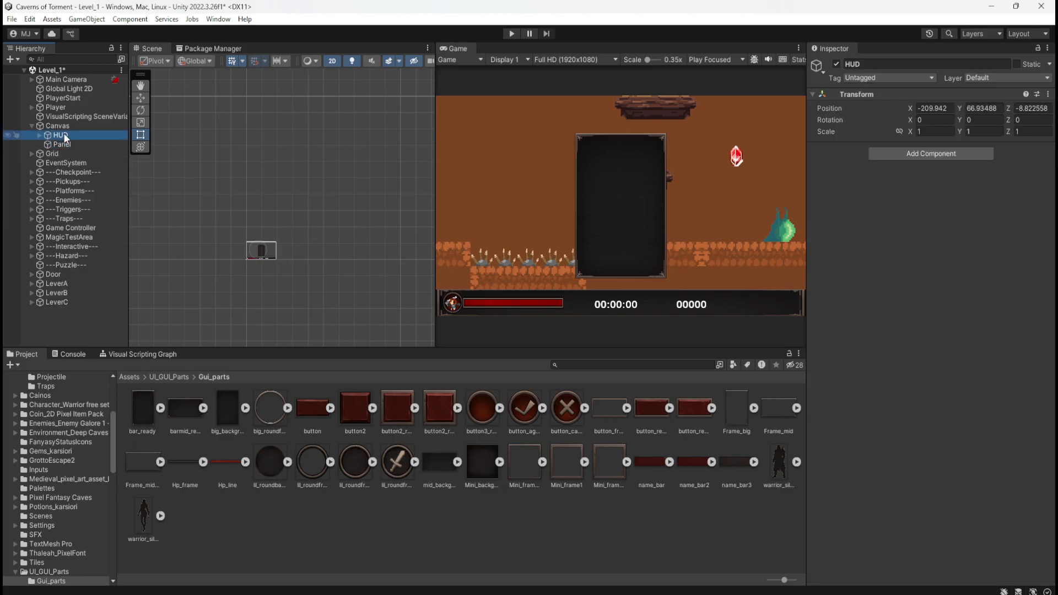
click(61, 144)
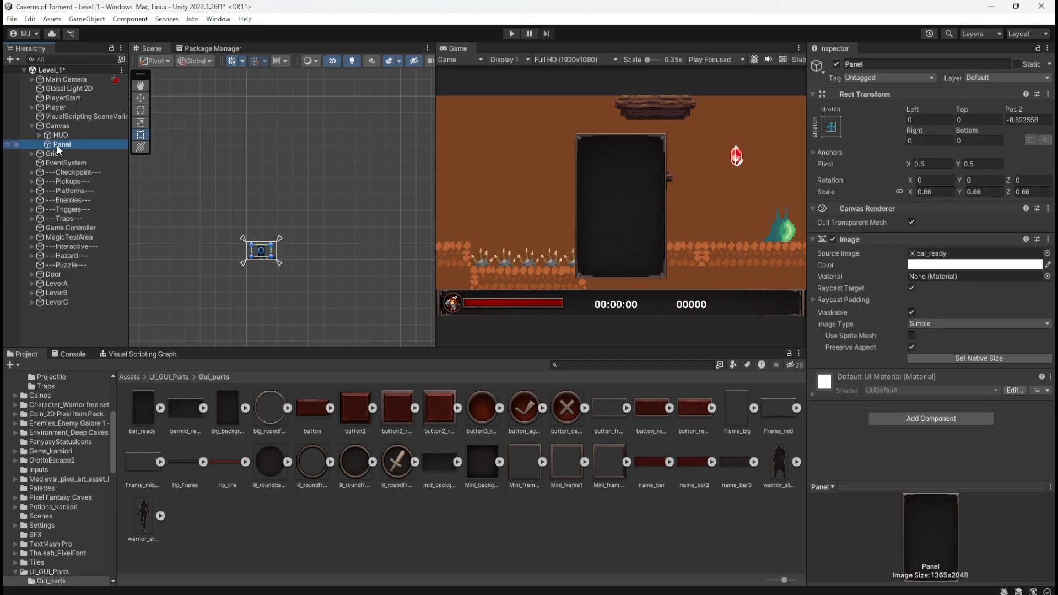
Inspect HUD's child objects, and study the size and button layout of the finished pause menu in the reference screenshot.
click(64, 136)
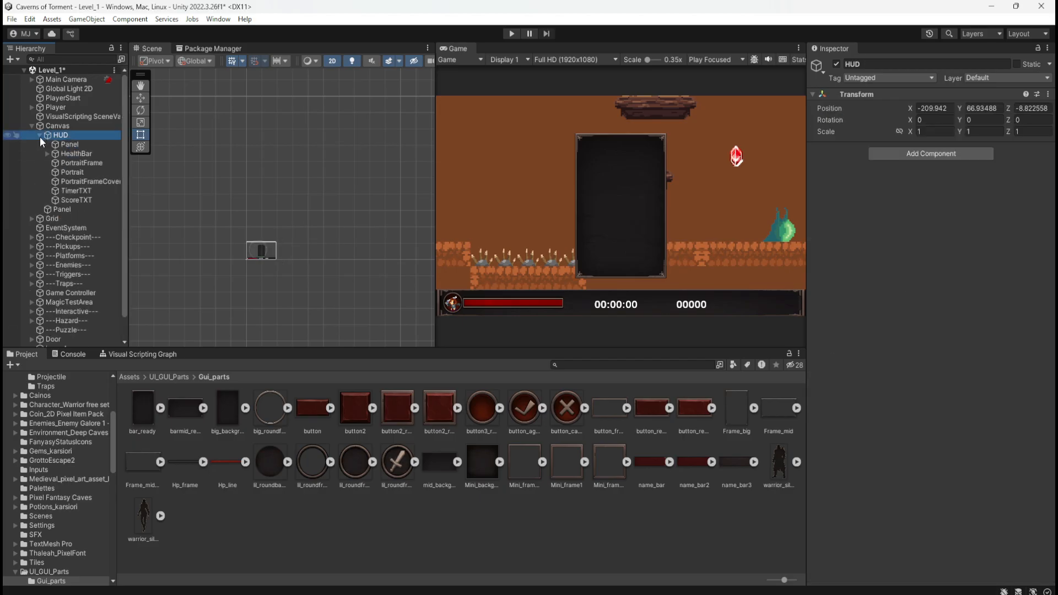
click(53, 144)
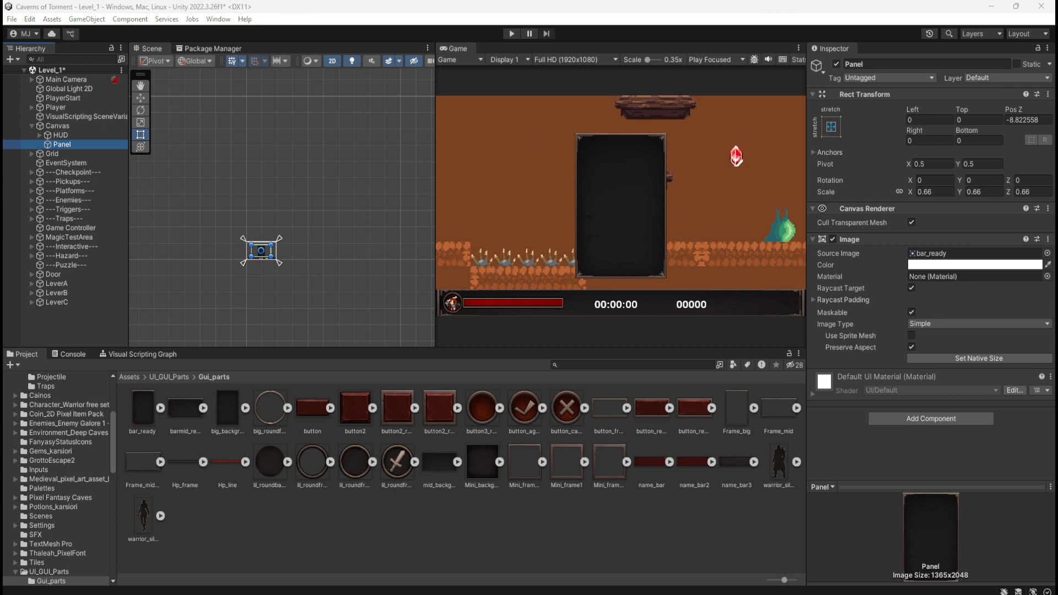
drag(1, 138, 470, 147)
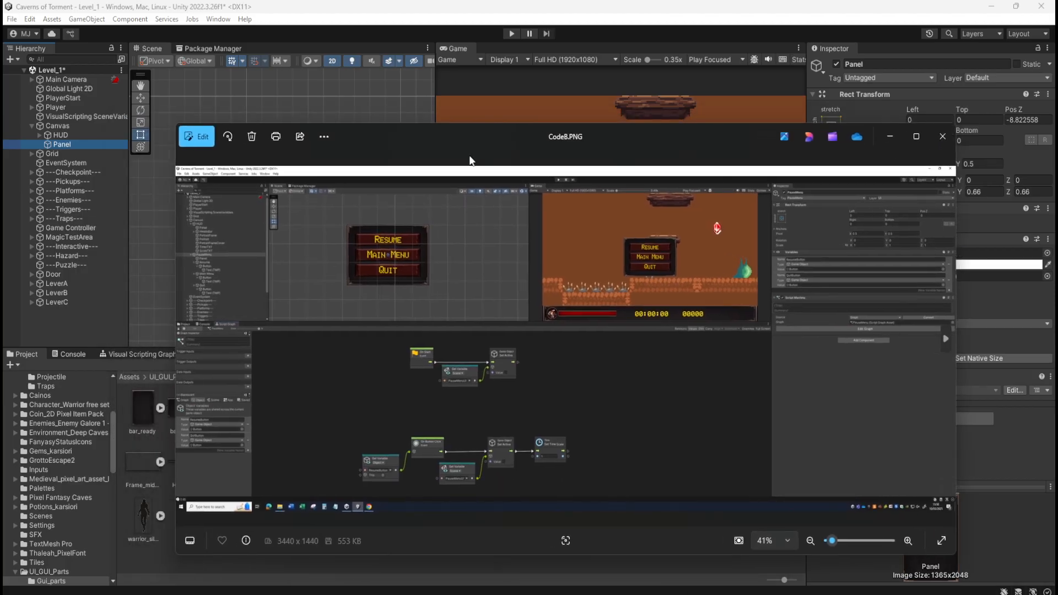
scroll(685, 281, up, 6)
scroll(666, 279, up, 4)
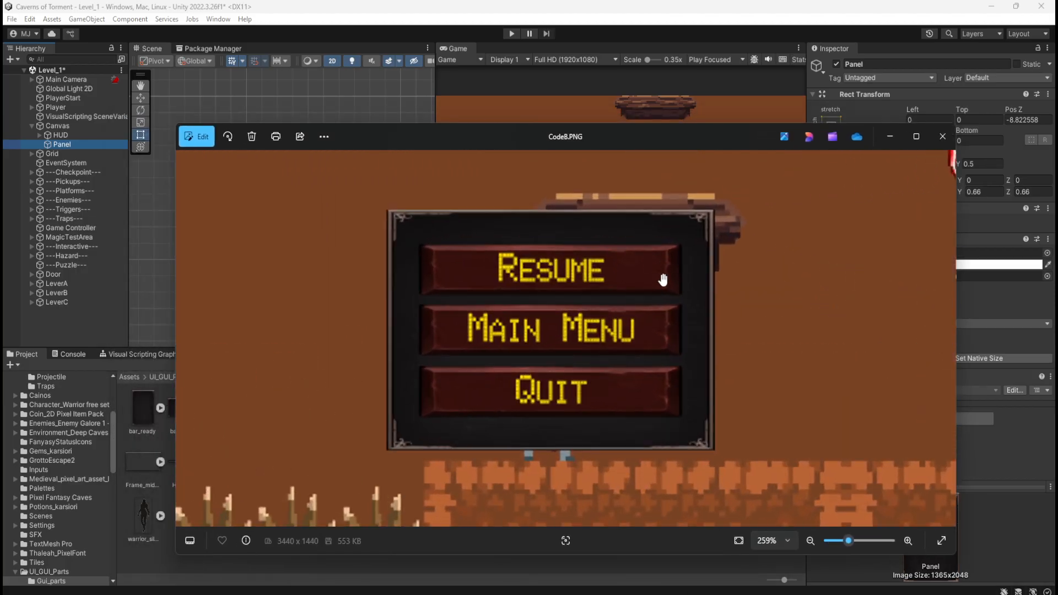
scroll(657, 273, down, 3)
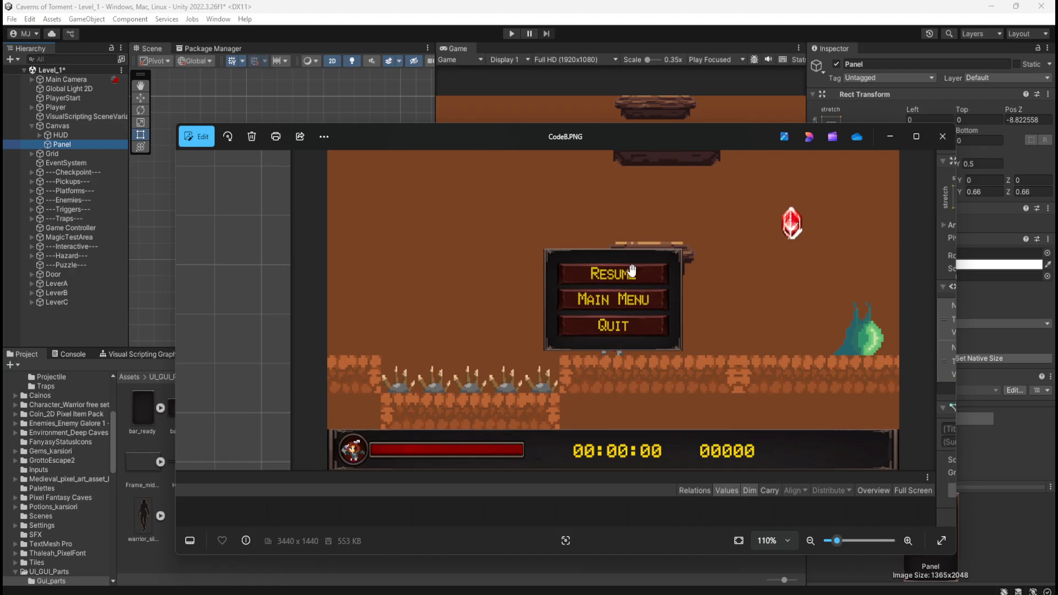
scroll(607, 350, down, 6)
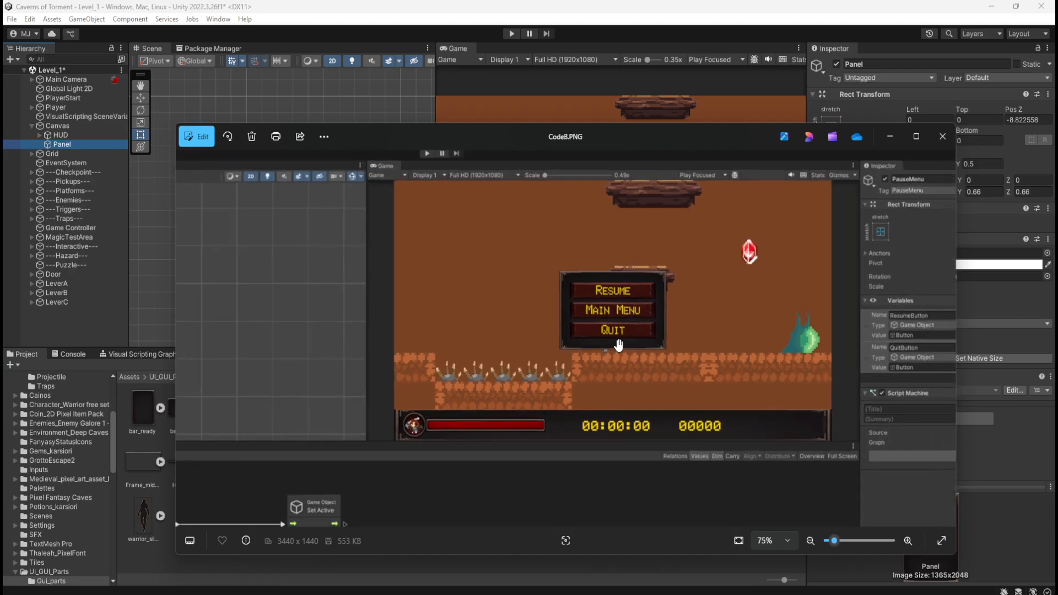
drag(644, 145, 1057, 140)
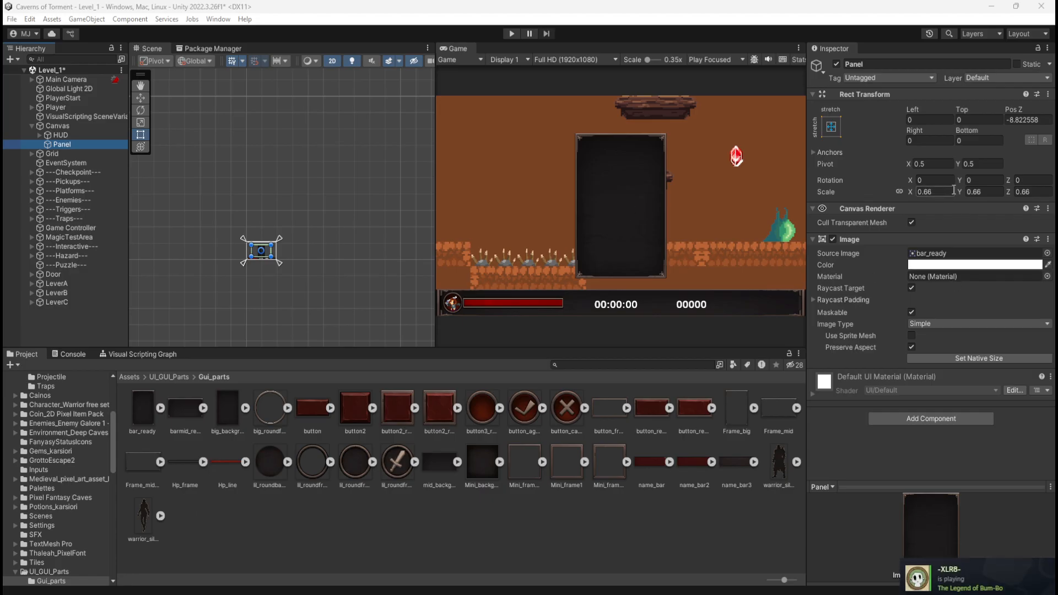
Set Panel's Y scale to 0.4 and check the button texture in Gui_parts.
click(901, 192)
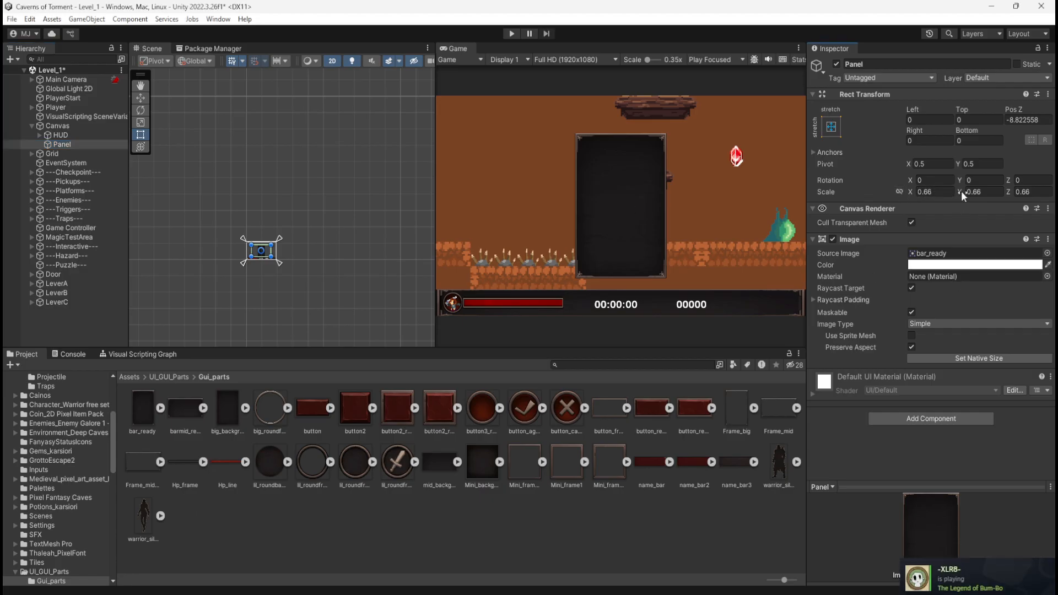
mouse_move(962, 190)
mouse_down()
mouse_move(953, 194)
mouse_move(963, 200)
mouse_up()
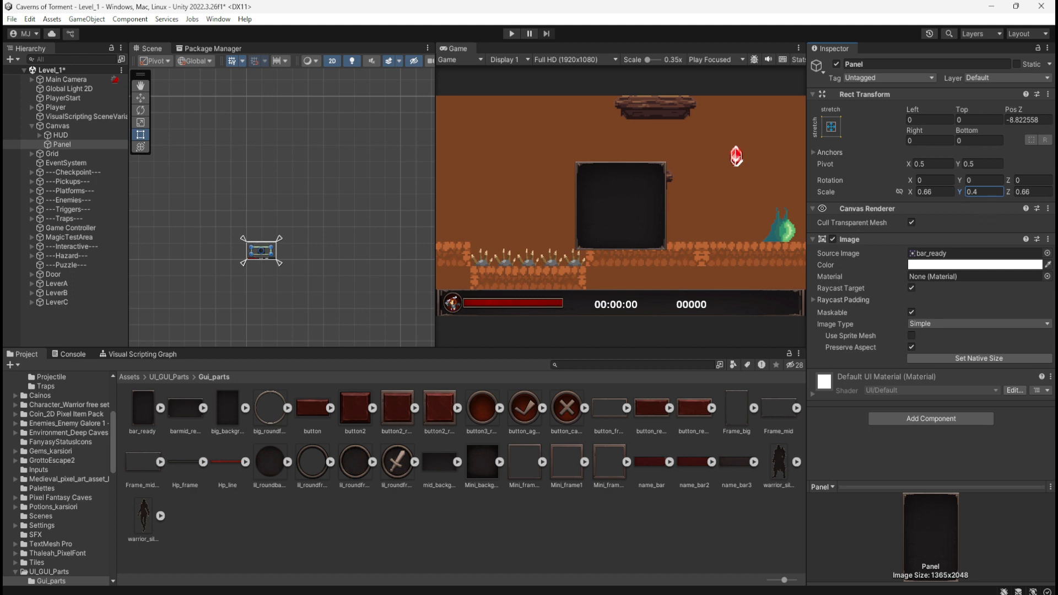
click(310, 415)
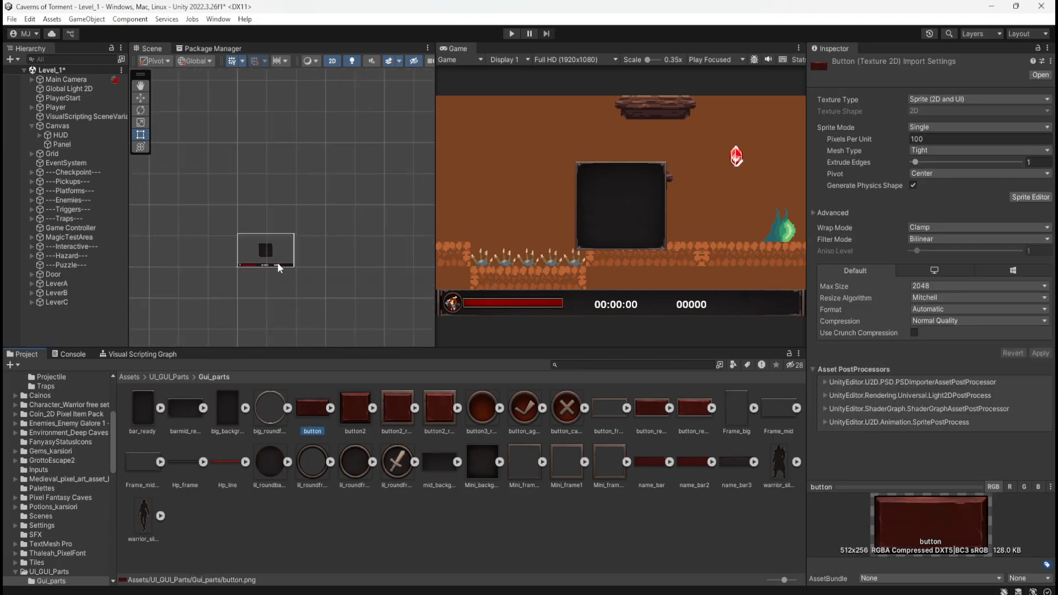
scroll(277, 263, up, 10)
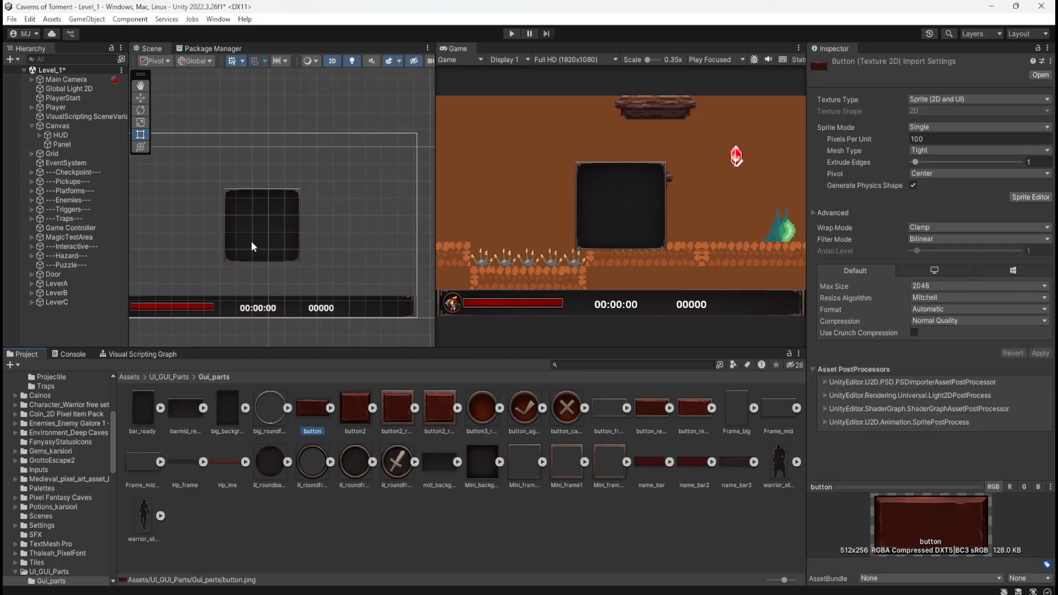
scroll(250, 240, up, 4)
click(62, 145)
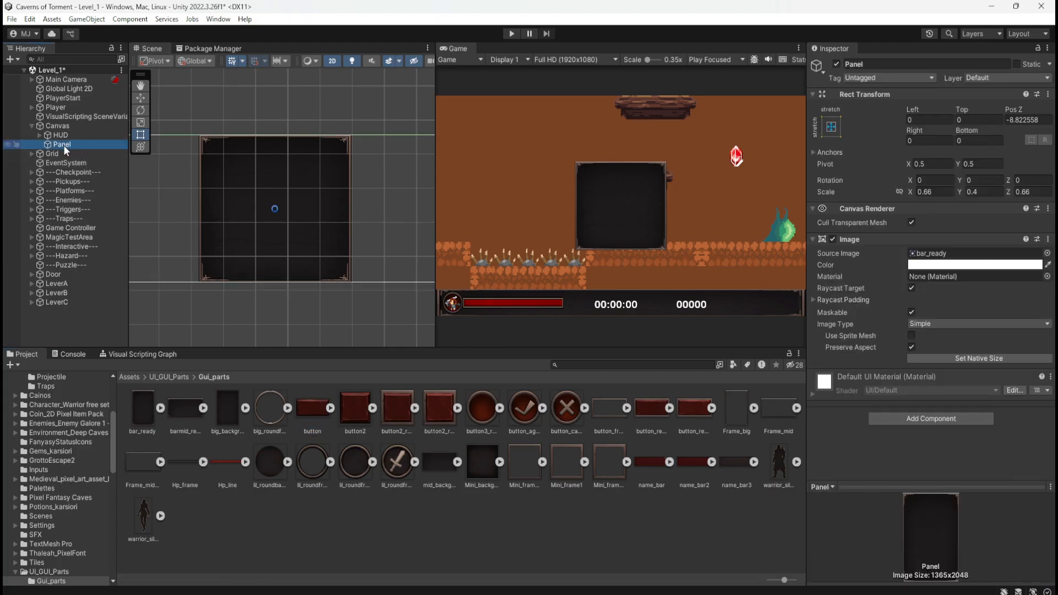
Create an empty object named PauseMenu under Canvas and make Panel its child.
click(64, 126)
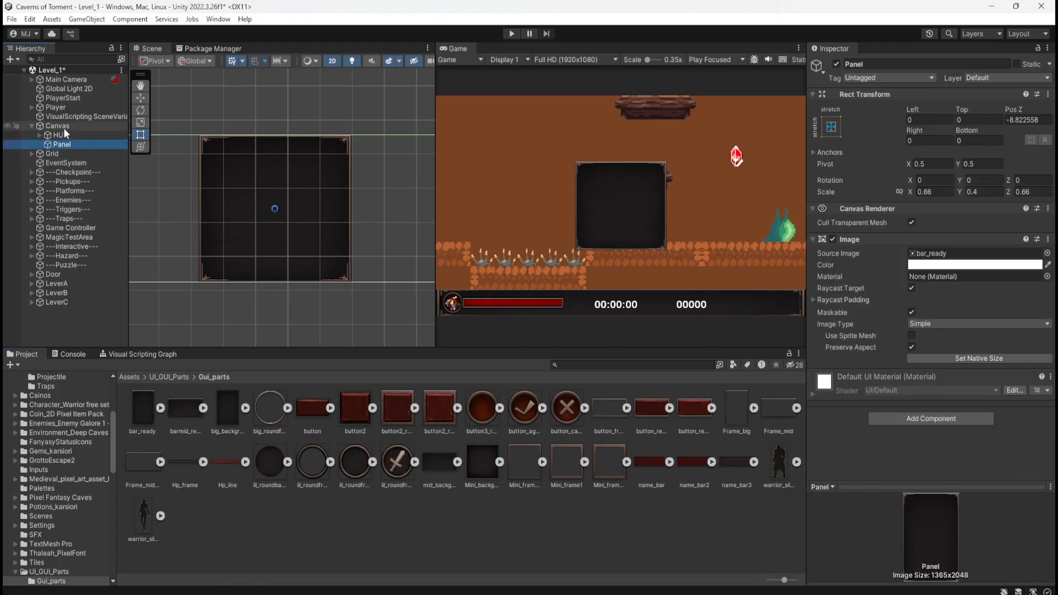
right_click(65, 125)
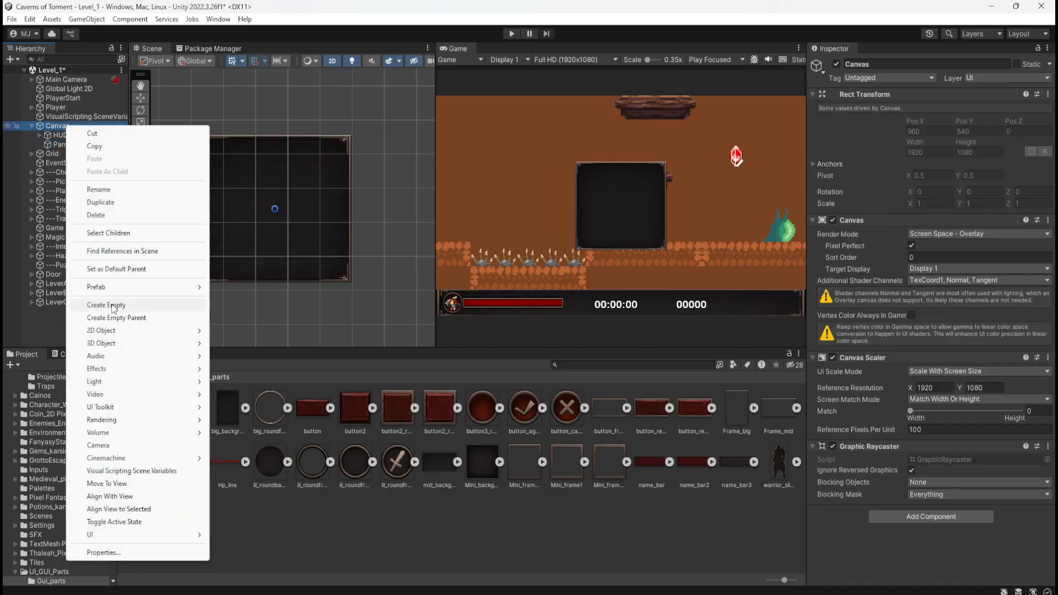
click(112, 305)
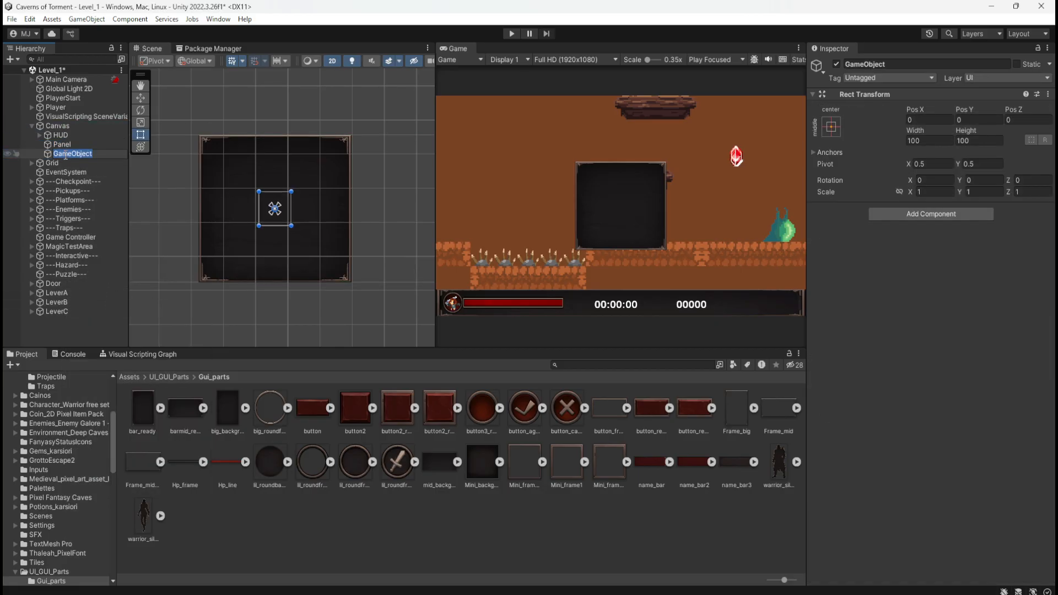
text(PauseMenu)
key(Return)
drag(59, 145, 73, 153)
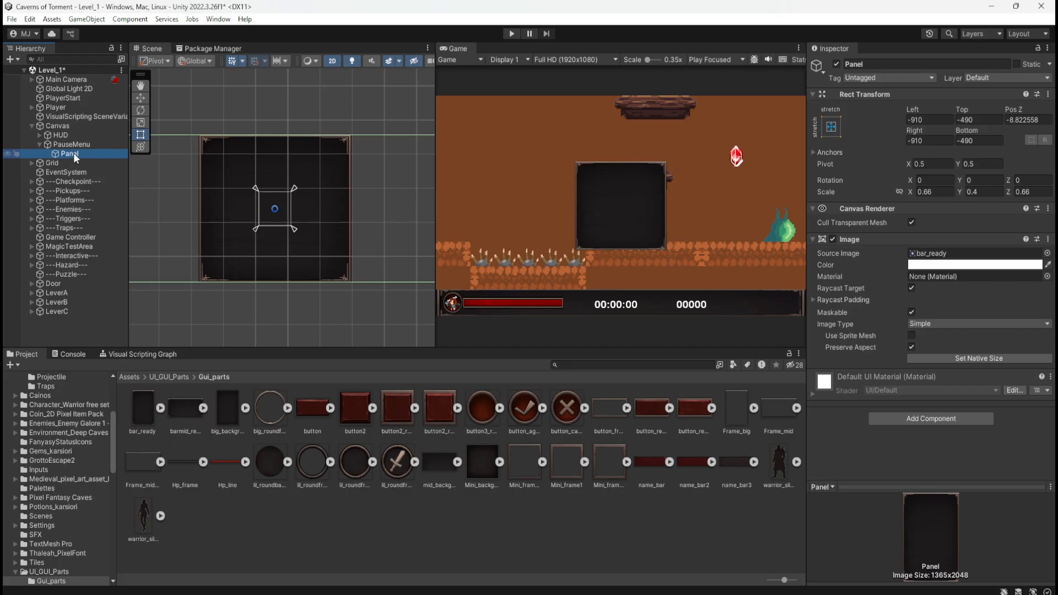
Compare the Rect Transforms of PauseMenu and its child Panel and examine their outlines in the Scene view.
click(79, 146)
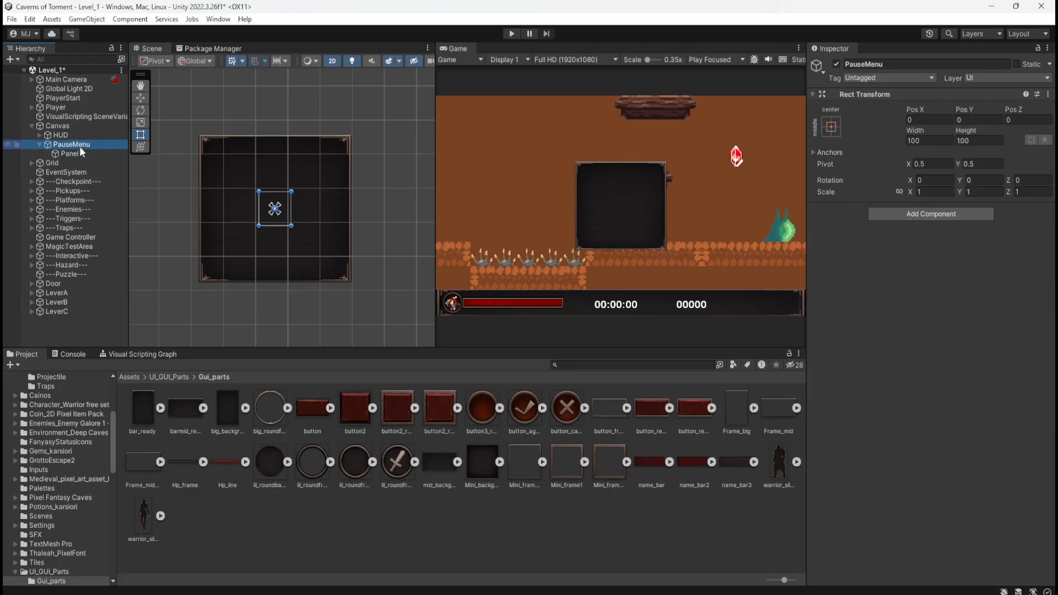
click(76, 152)
scroll(315, 203, down, 3)
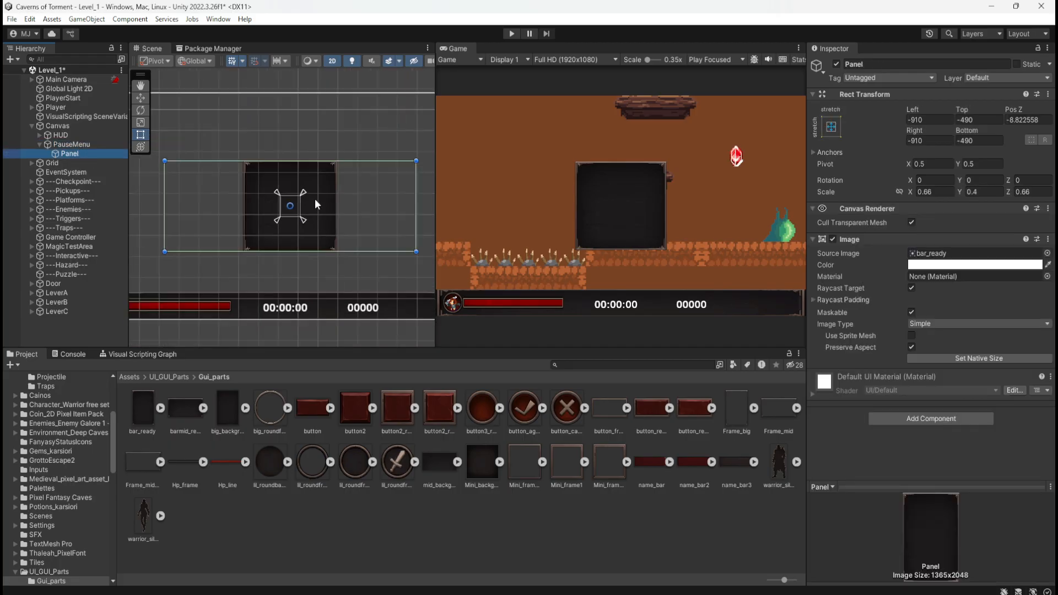
scroll(237, 181, up, 2)
click(65, 145)
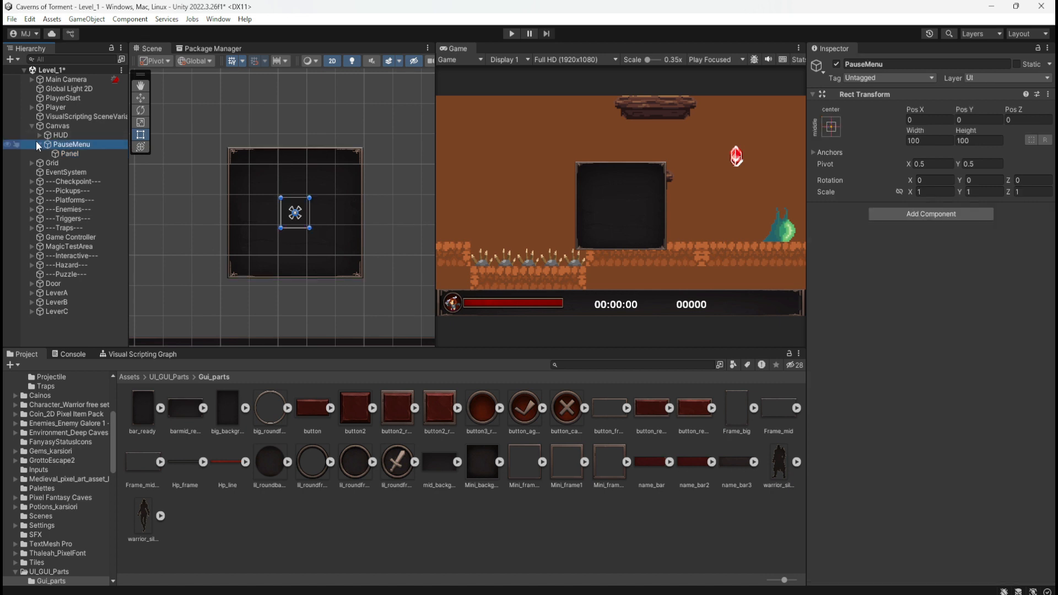
click(38, 144)
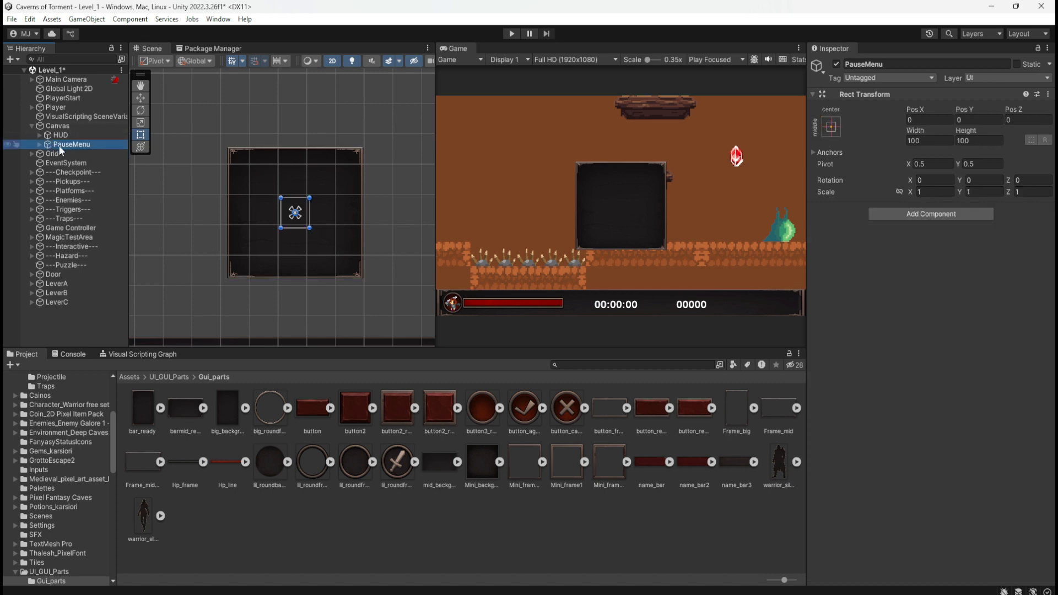
click(39, 145)
click(65, 153)
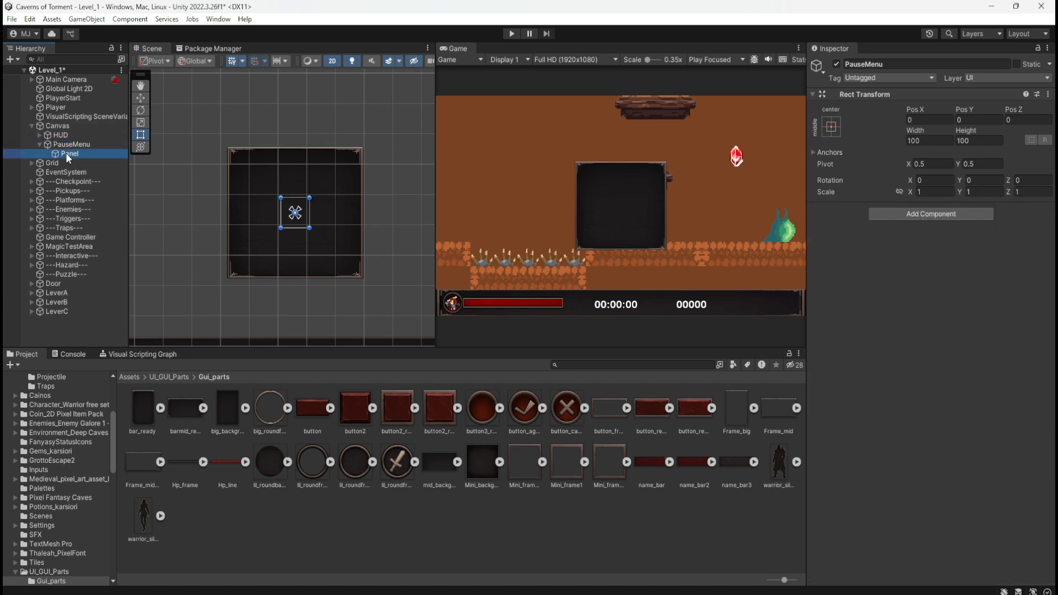
key(f)
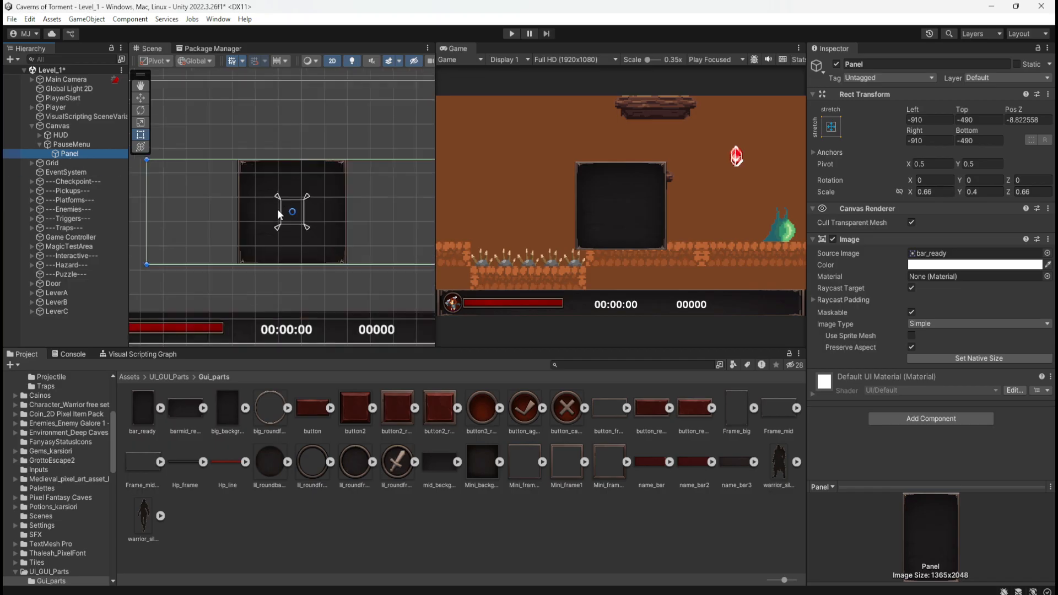
scroll(262, 223, up, 10)
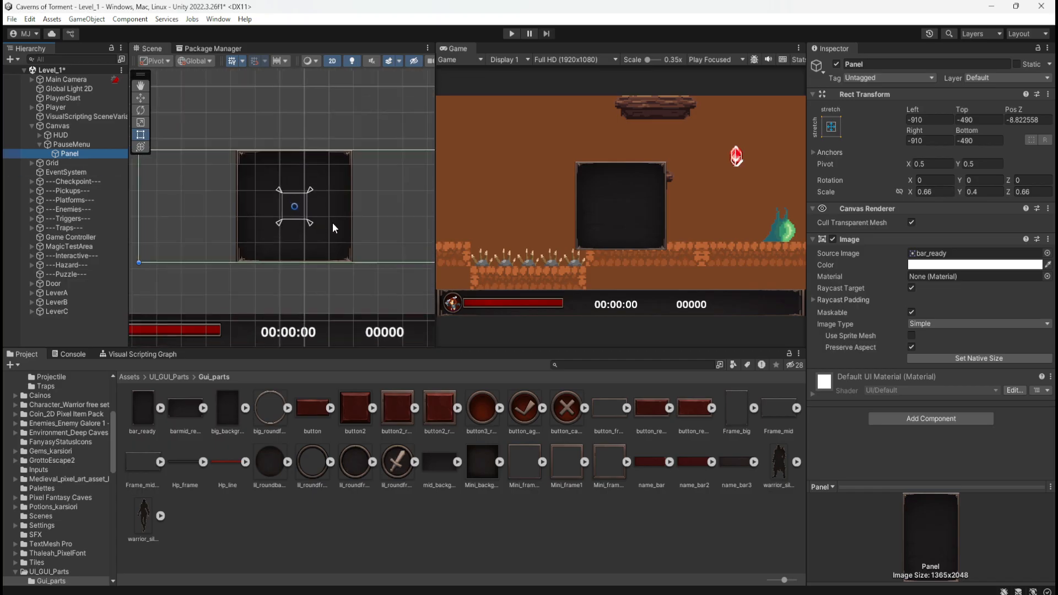
scroll(218, 211, down, 3)
scroll(232, 213, up, 3)
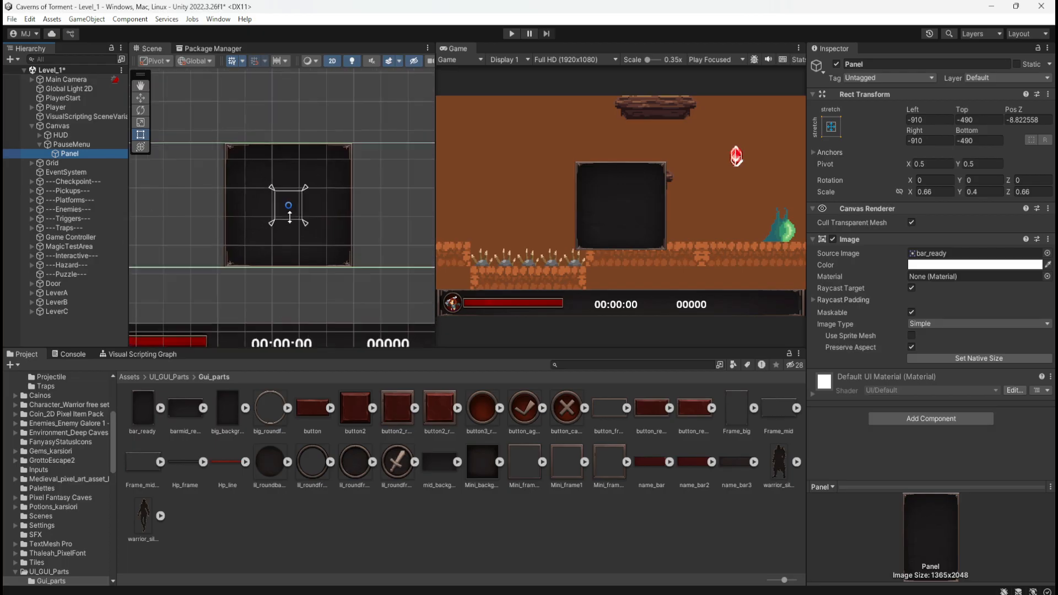
Add a Button - TextMeshPro as a child of Panel.
right_click(74, 152)
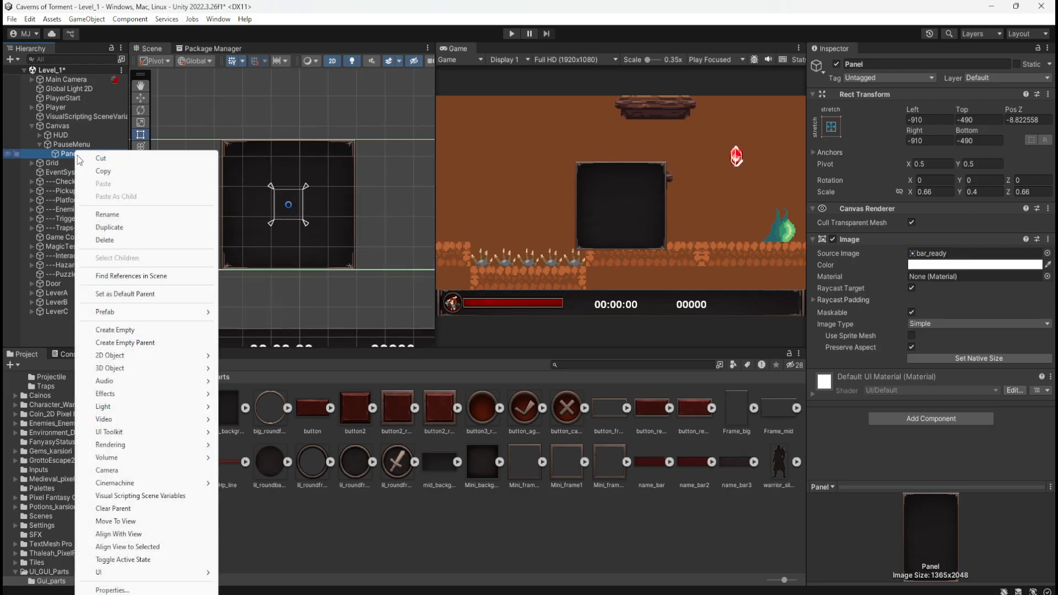
mouse_move(156, 575)
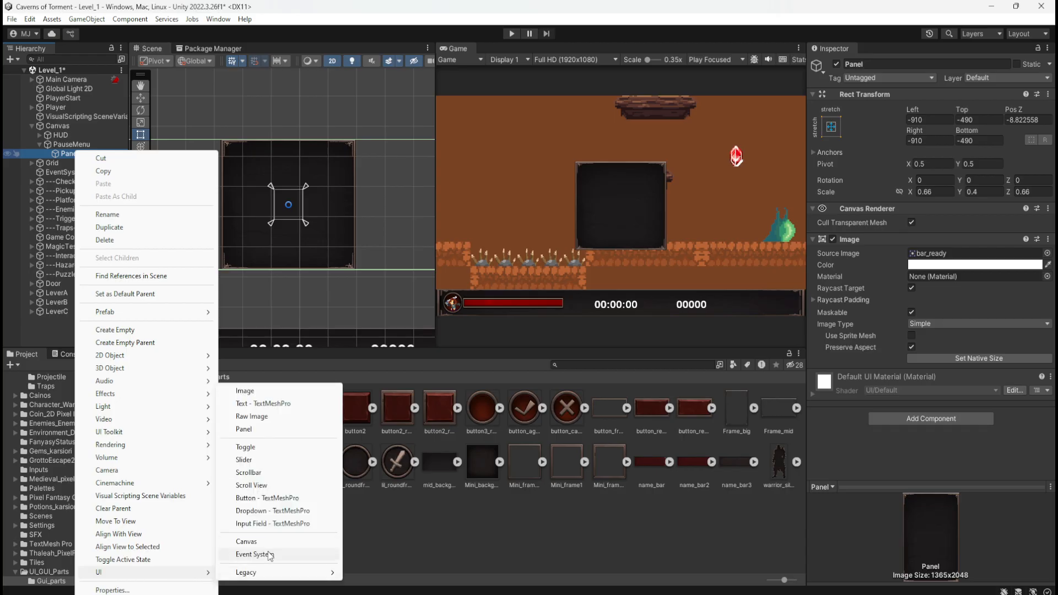
click(286, 499)
scroll(266, 194, up, 8)
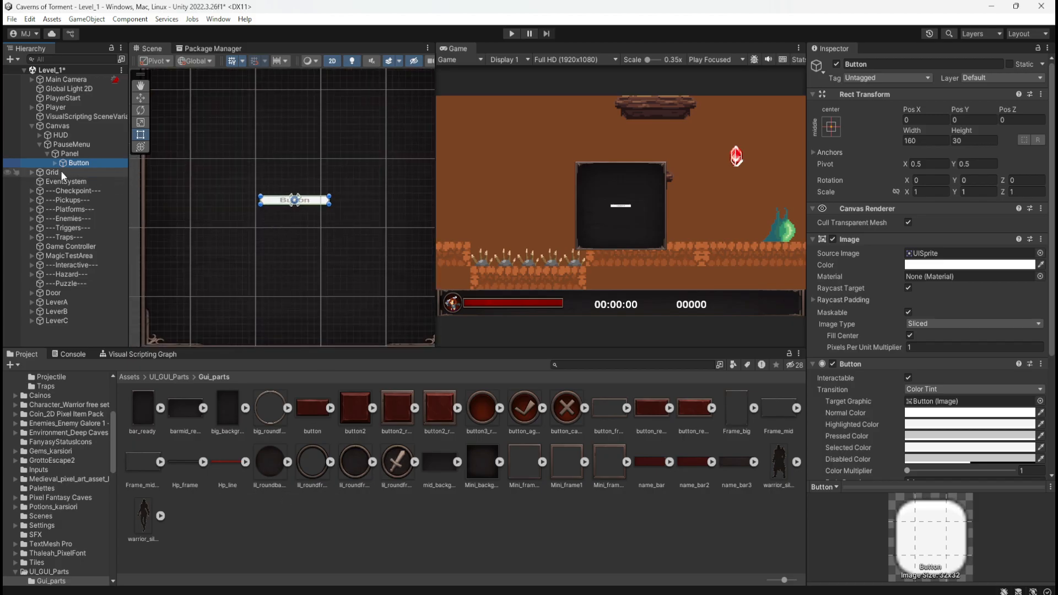
Examine the TextMeshPro package's description, version history and dependencies in the Package Manager.
click(210, 47)
scroll(217, 257, down, 2)
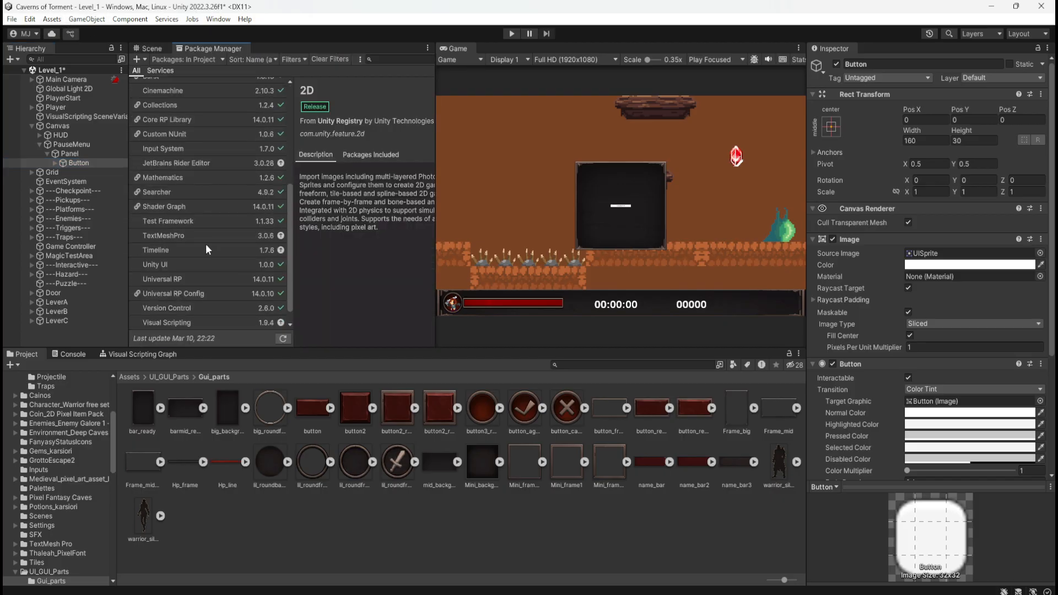
click(204, 235)
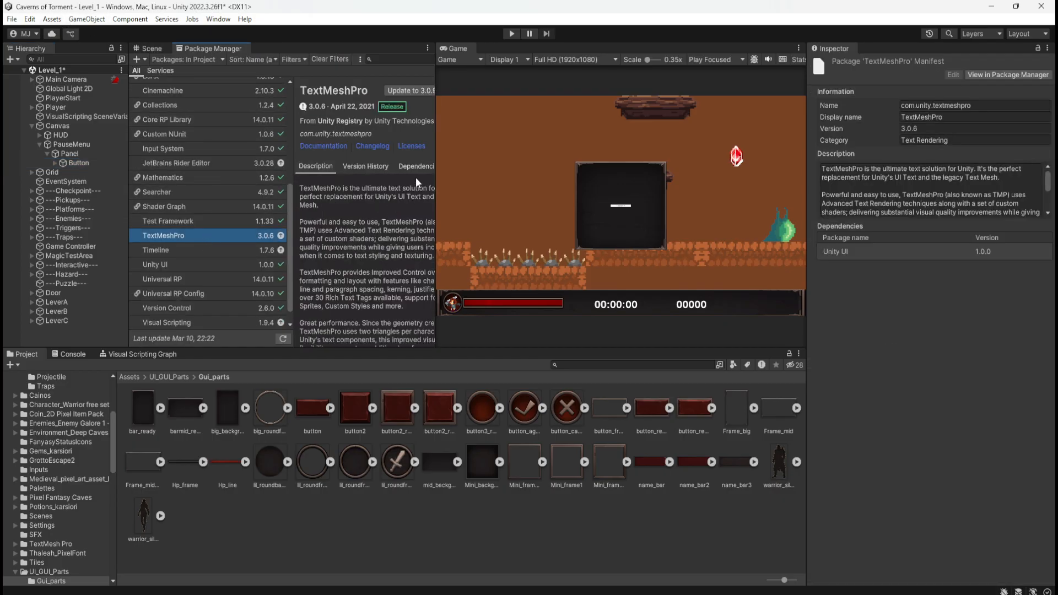
drag(436, 185, 498, 188)
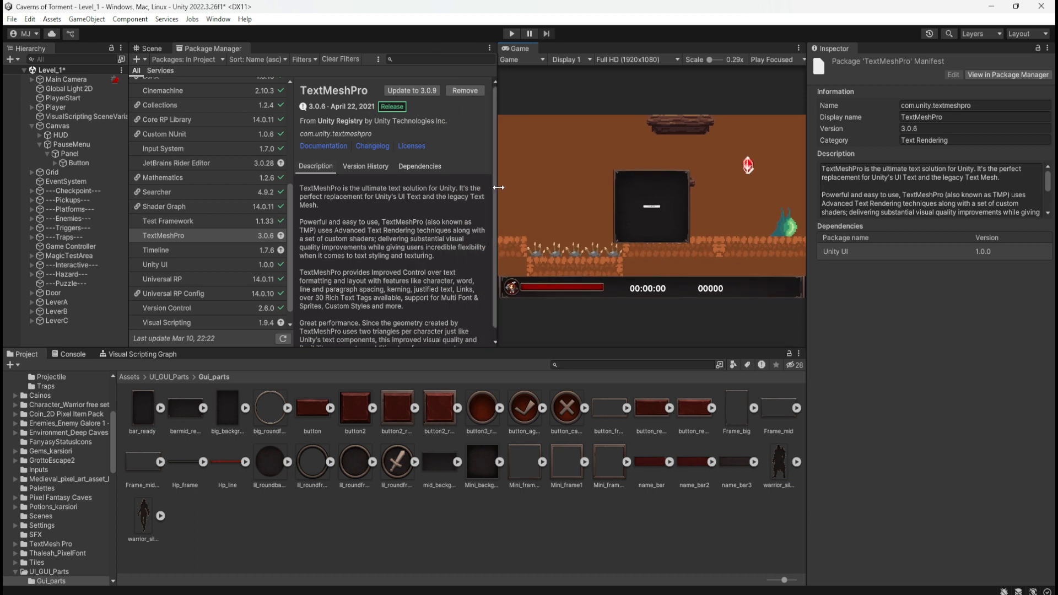
click(377, 169)
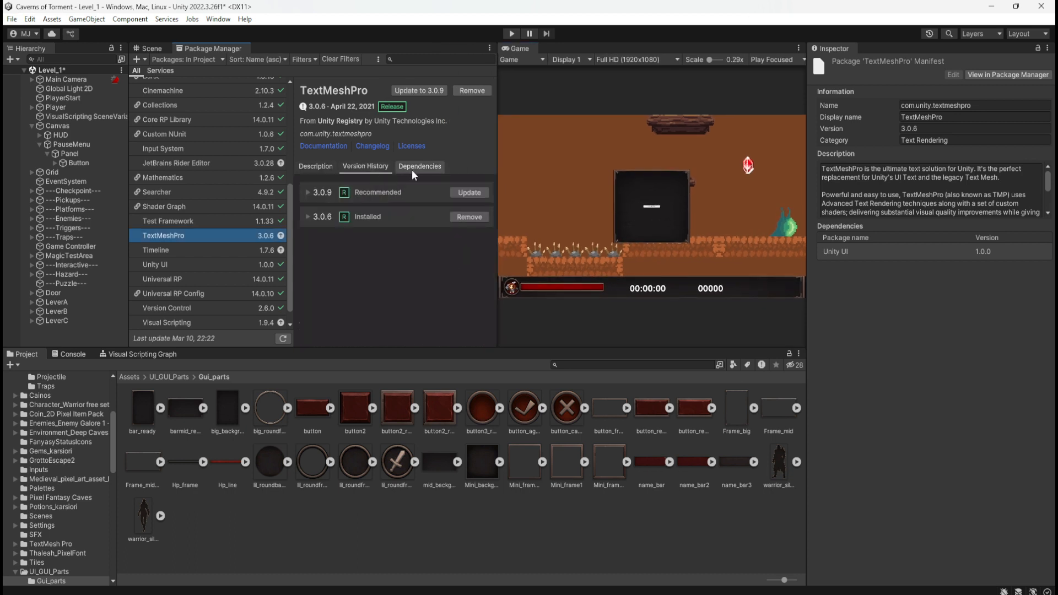
click(413, 167)
click(372, 167)
click(335, 166)
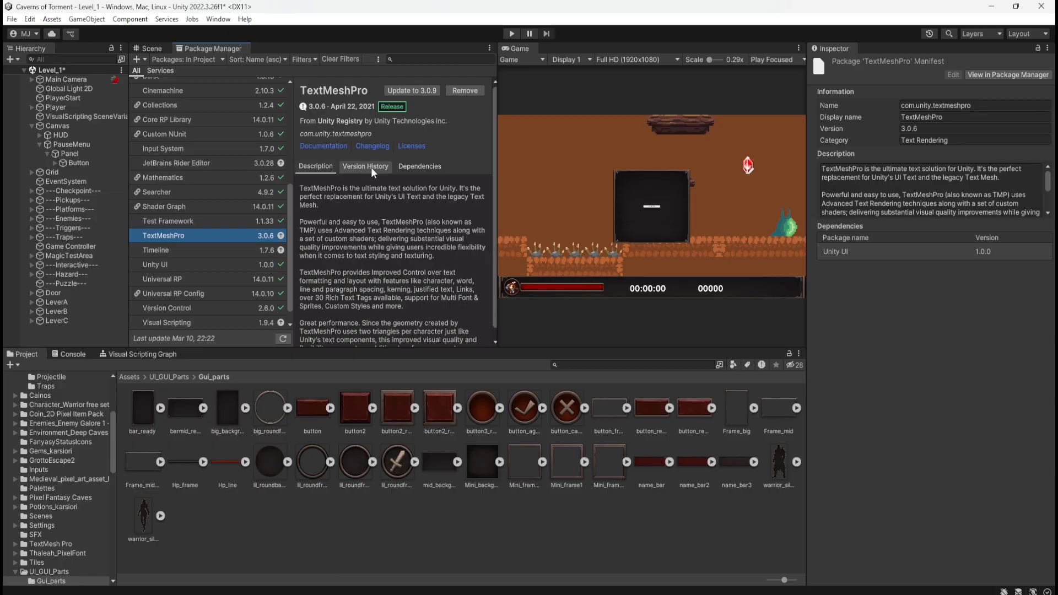
click(372, 167)
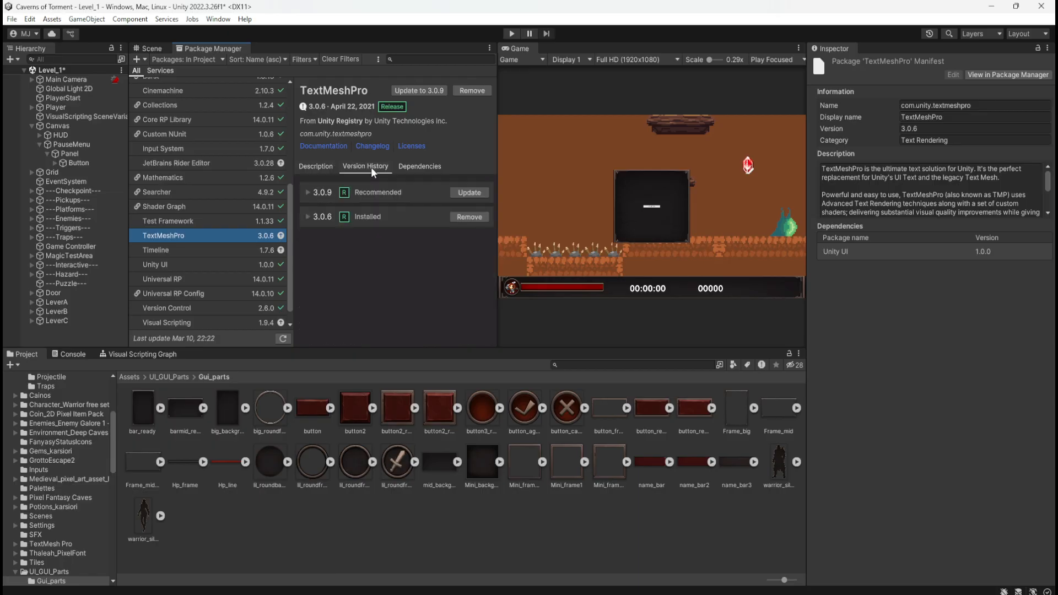
click(400, 164)
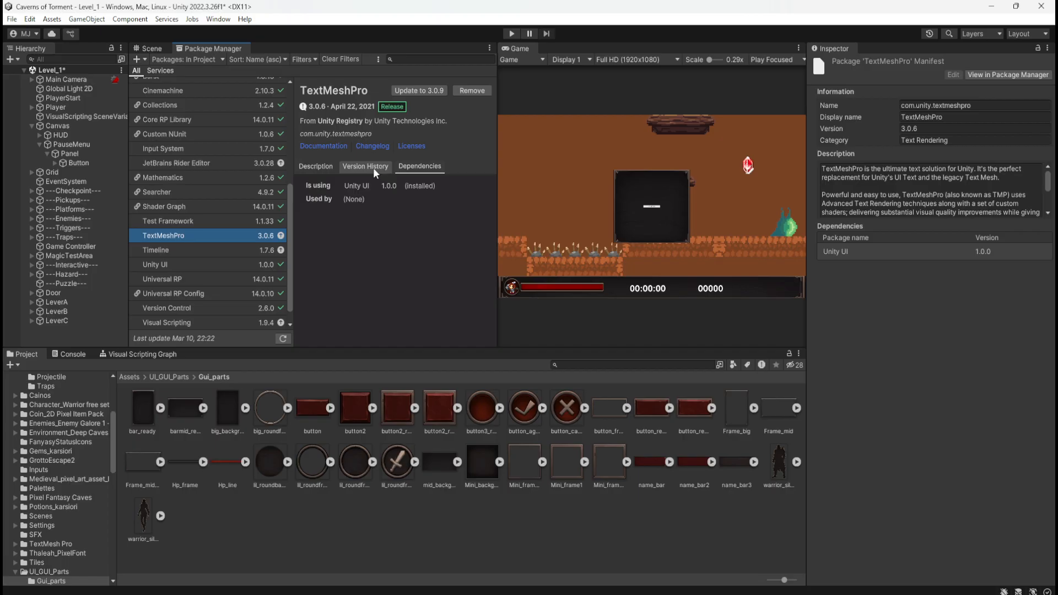
click(373, 168)
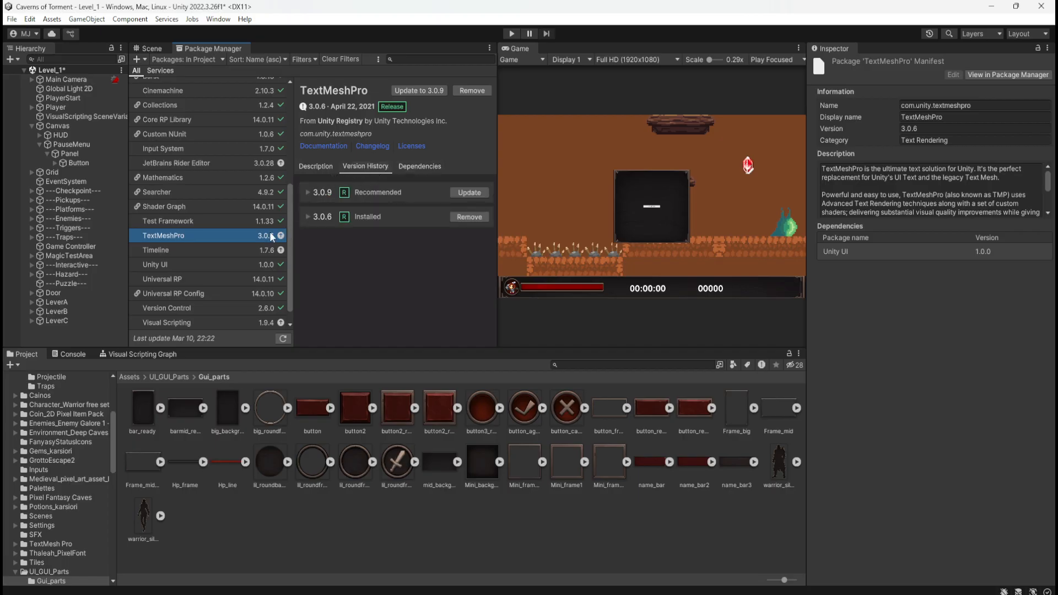
Review the TextMeshPro package's description text, documentation link, dependencies and available versions.
click(330, 166)
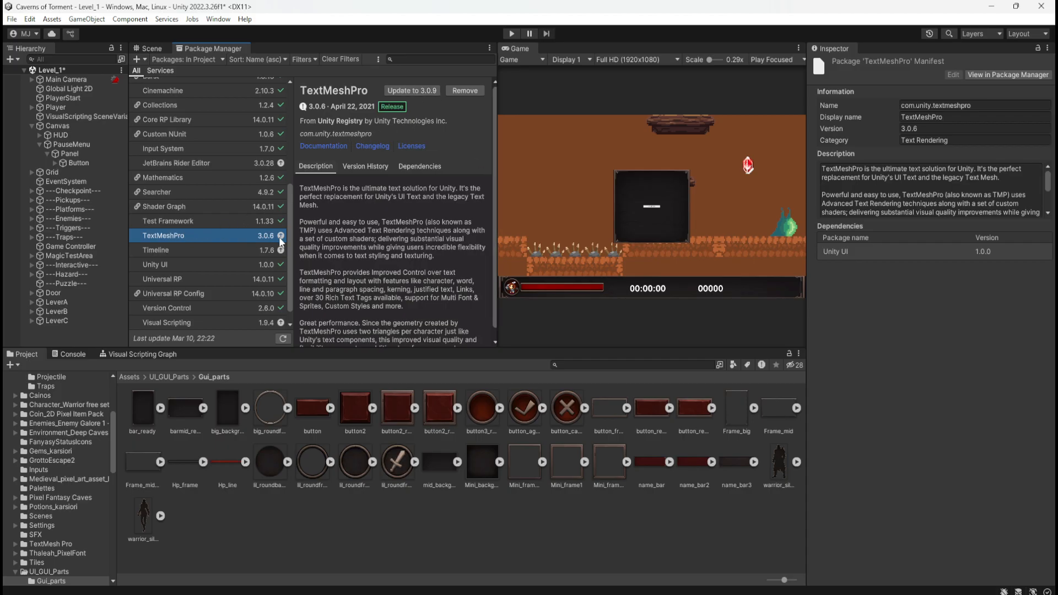
scroll(404, 216, down, 1)
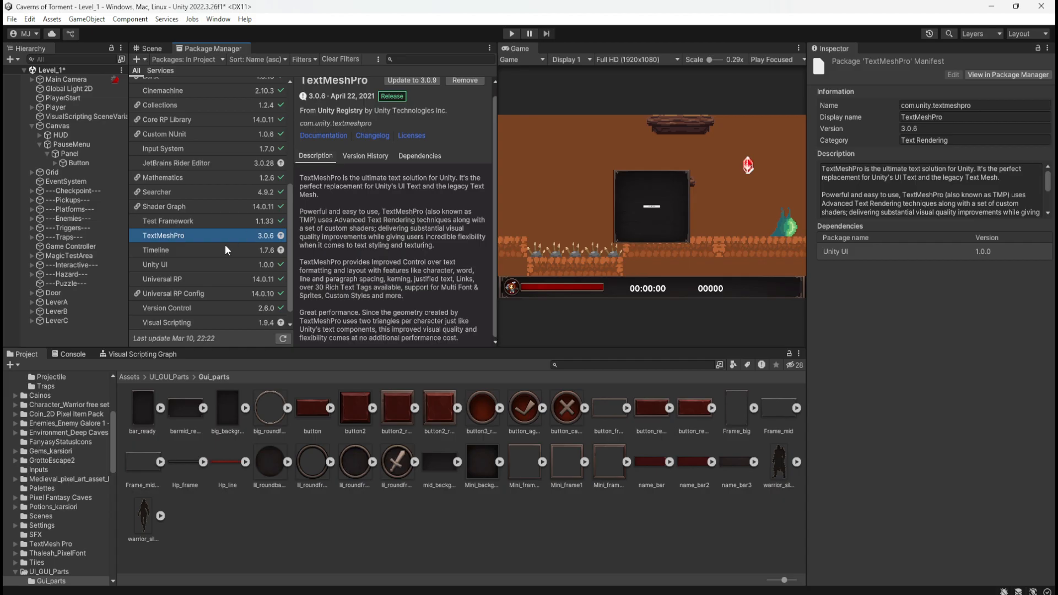
scroll(217, 253, up, 3)
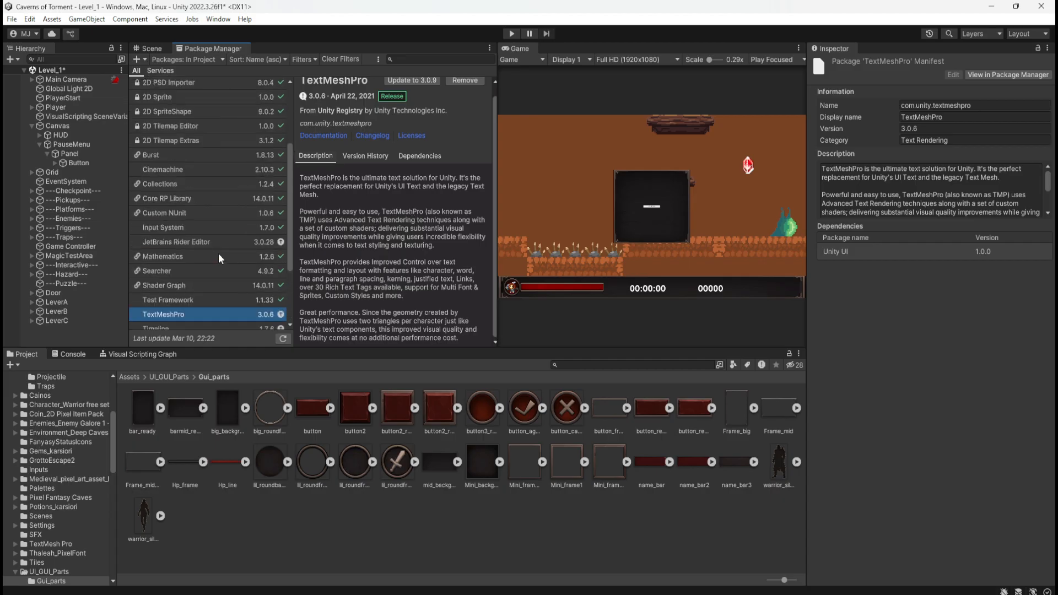
scroll(219, 259, down, 1)
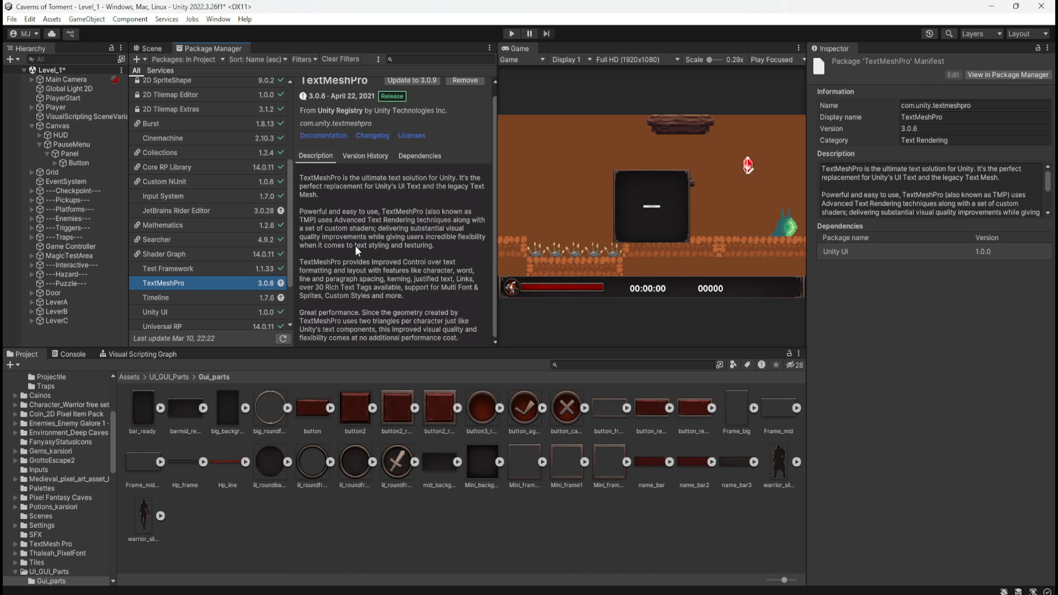
scroll(369, 229, up, 1)
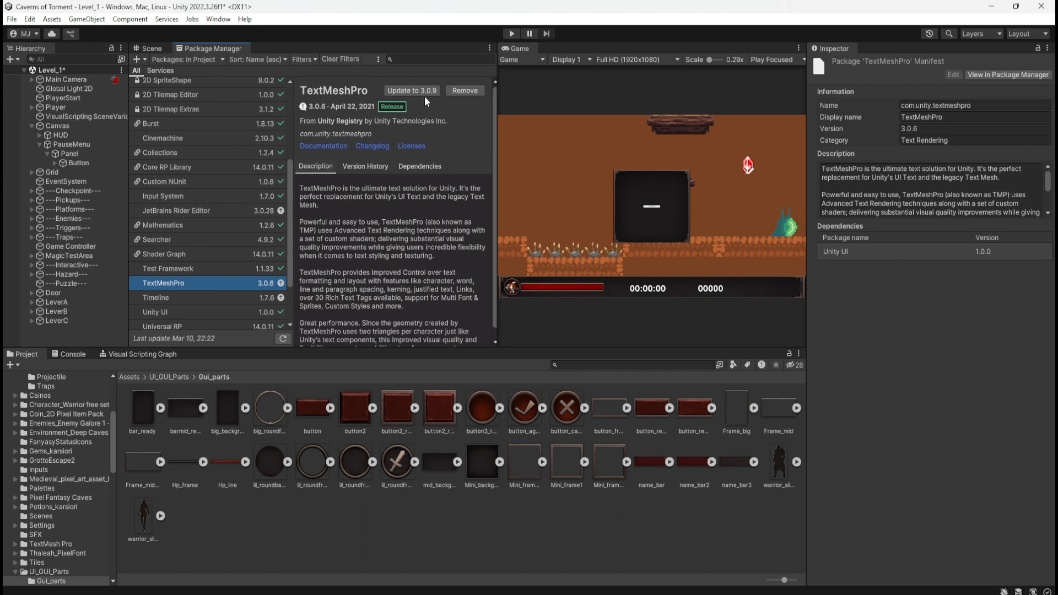
click(336, 148)
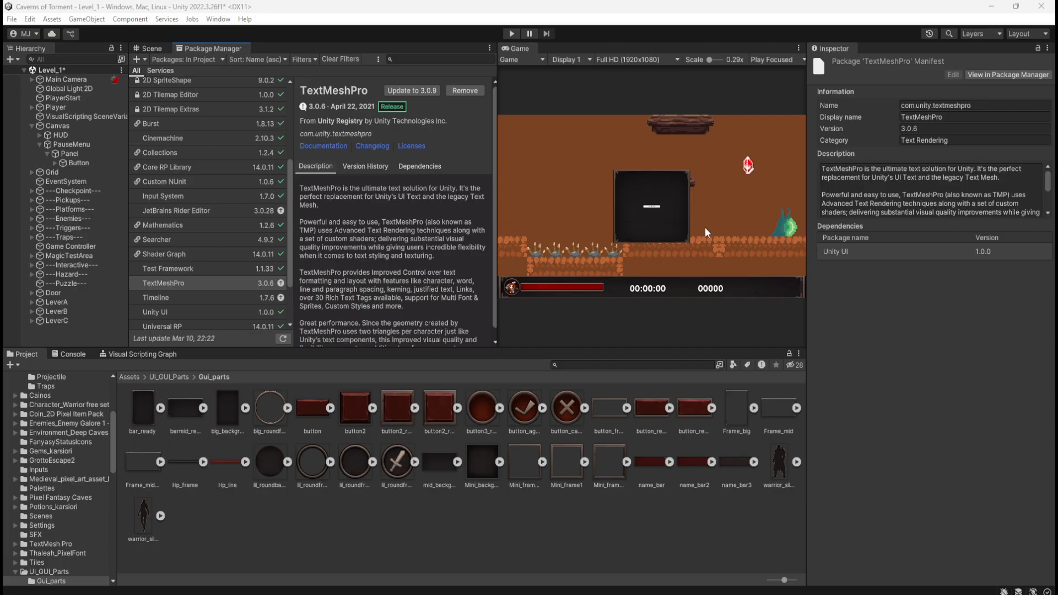
click(398, 166)
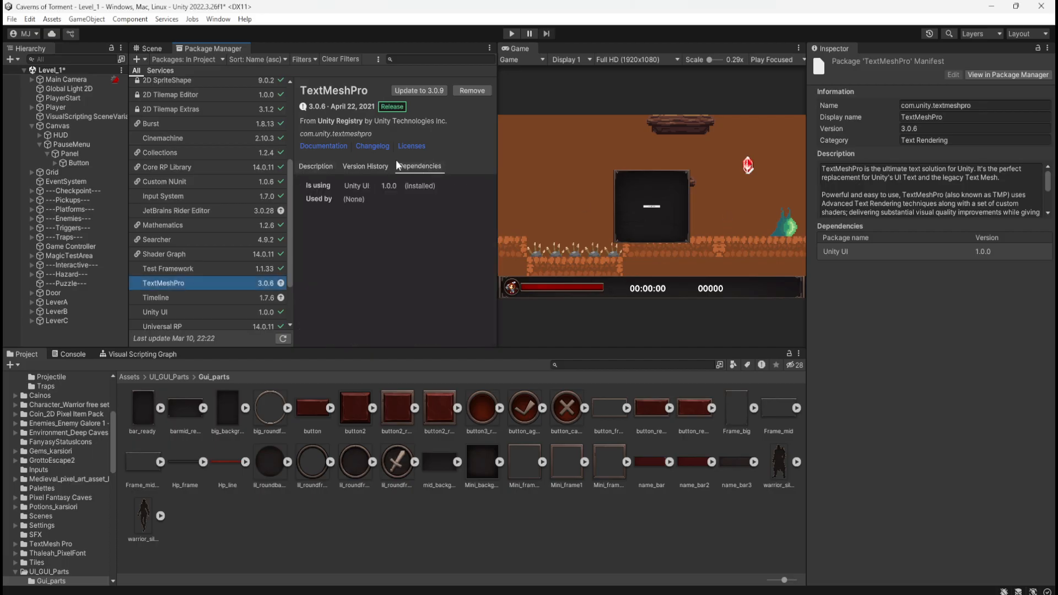
click(350, 168)
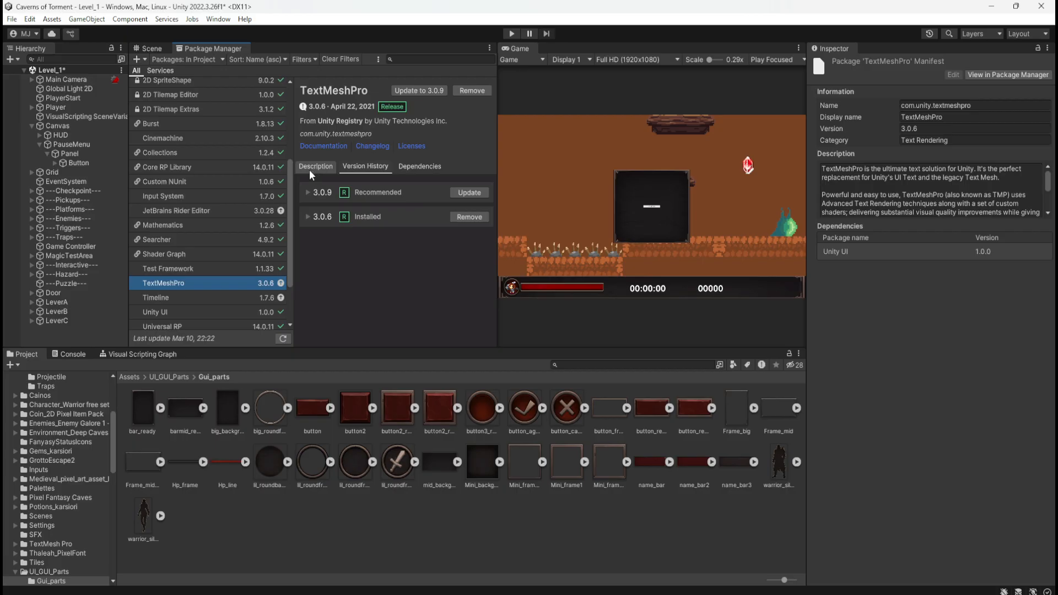
click(309, 167)
Import the TMP Examples & Extras package with all its items into the project.
click(49, 19)
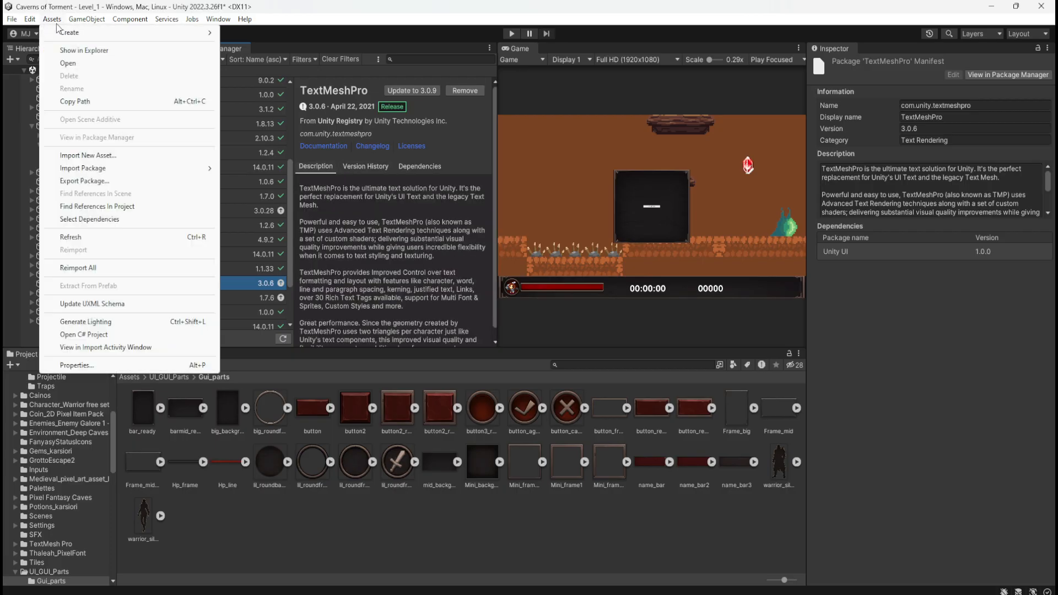
mouse_move(33, 22)
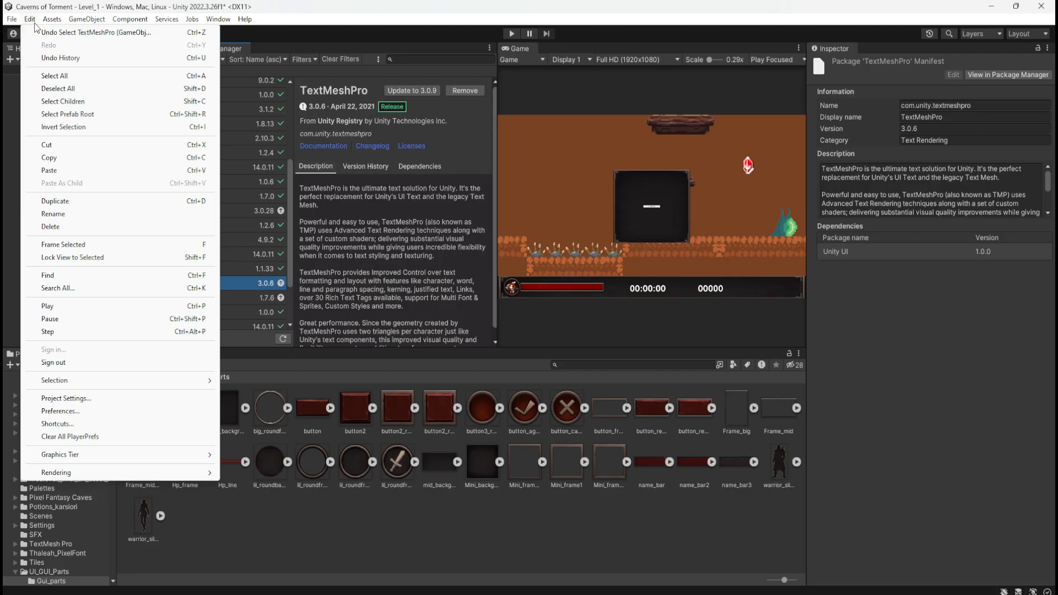
mouse_move(219, 19)
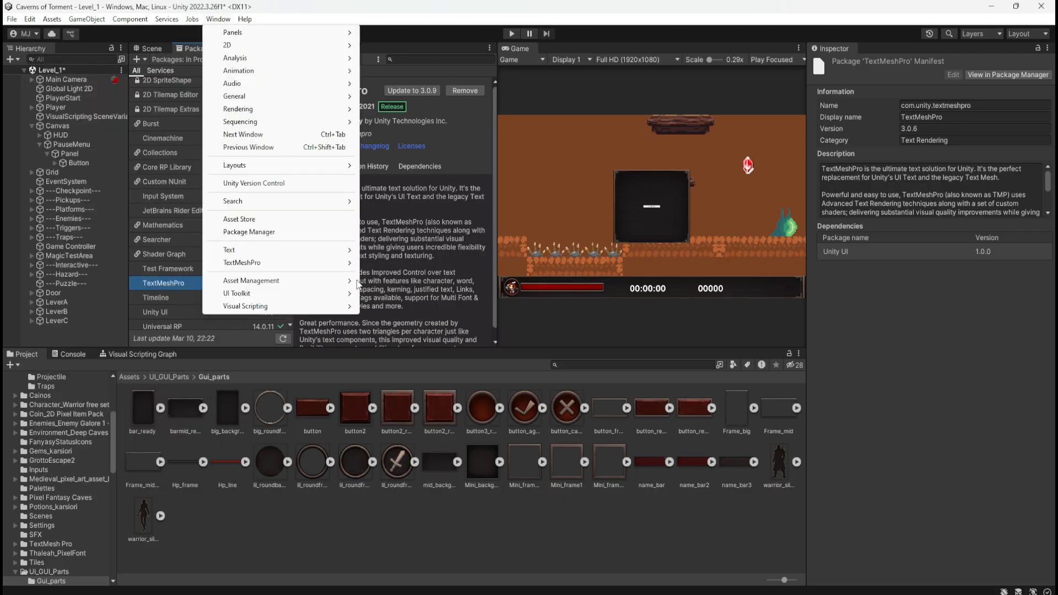
mouse_move(316, 263)
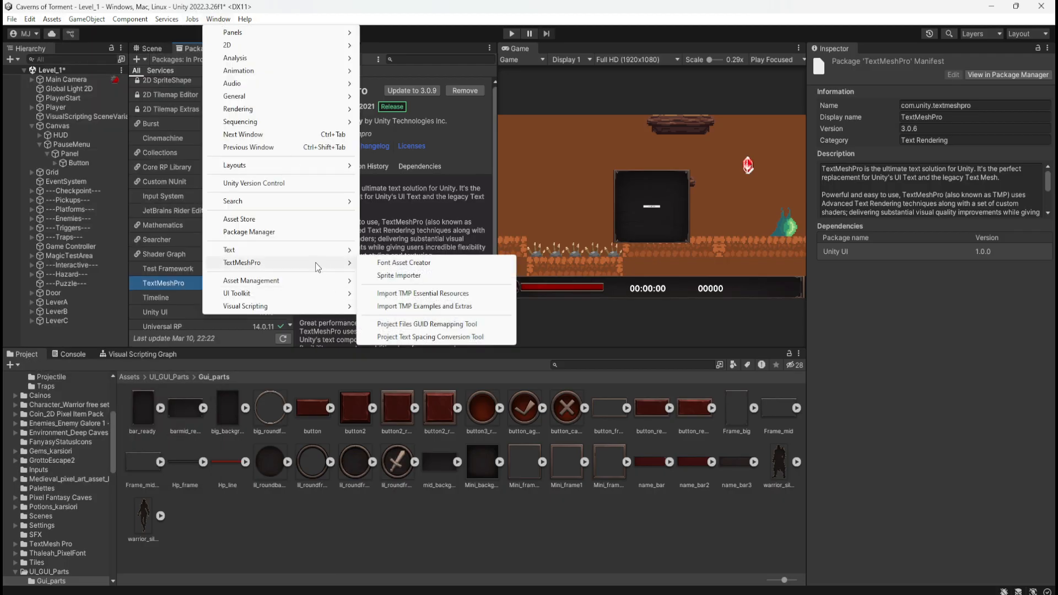
click(443, 308)
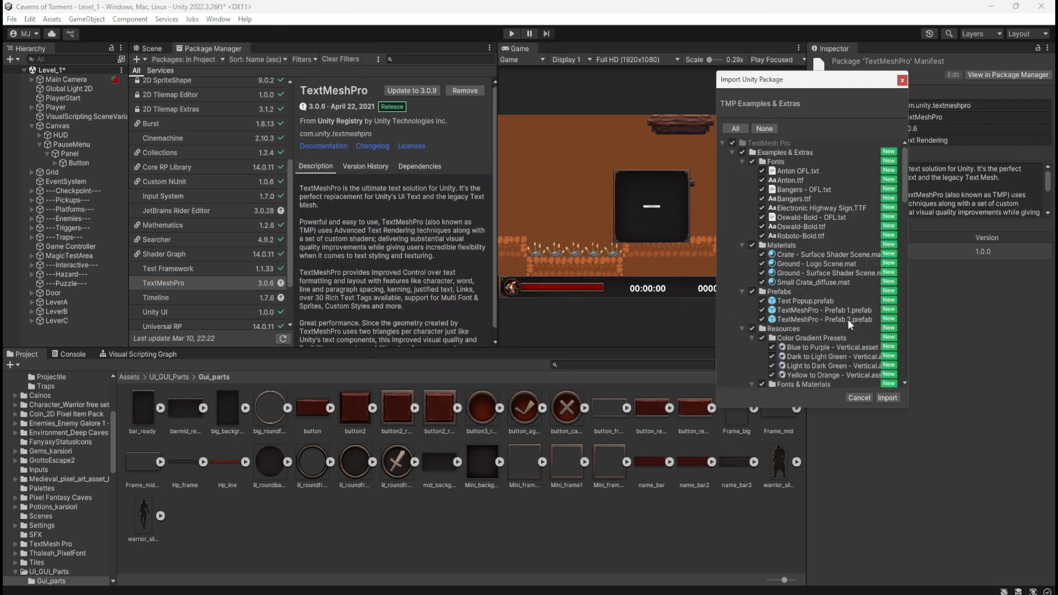
click(892, 400)
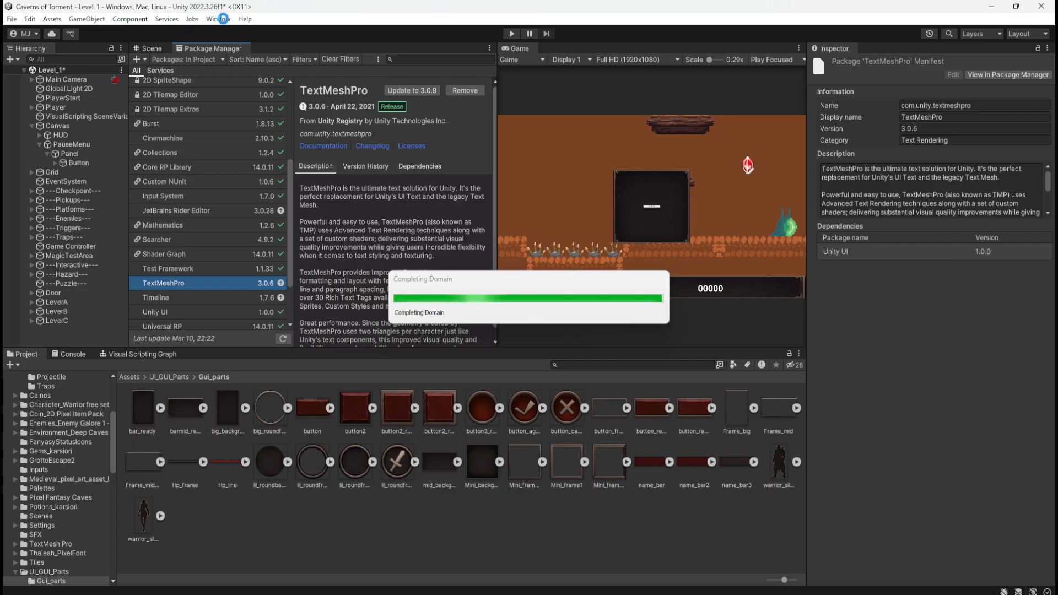
Review the contents of the TMP Essential Resources package without importing it.
click(224, 19)
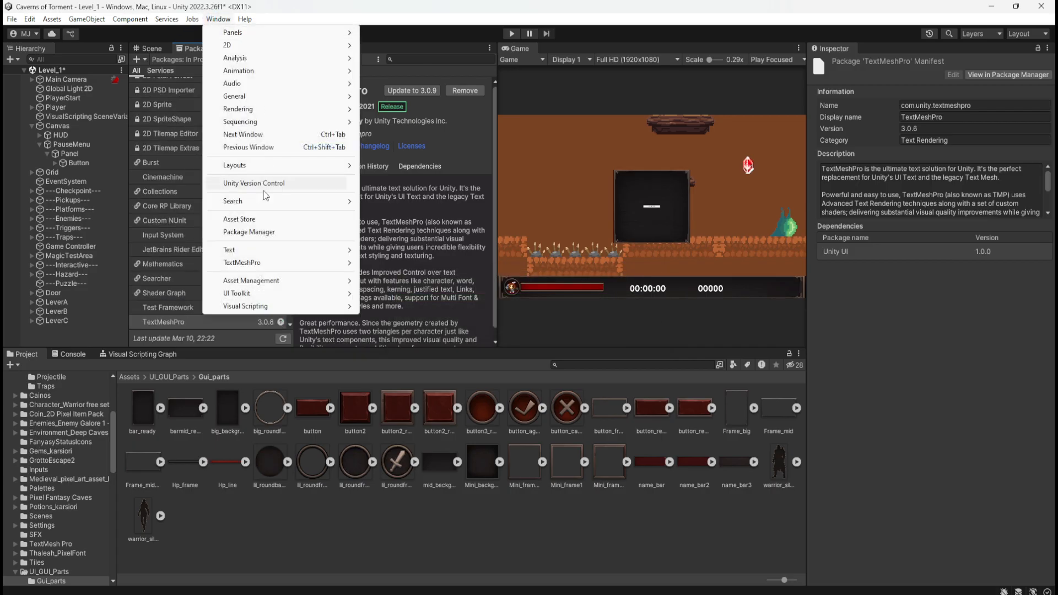
mouse_move(251, 263)
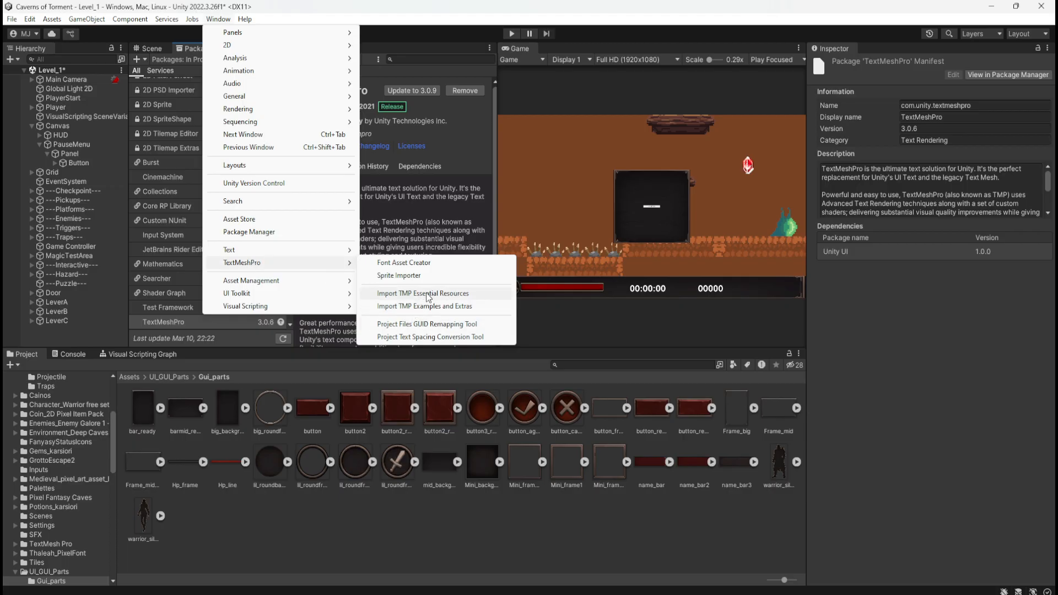
click(420, 306)
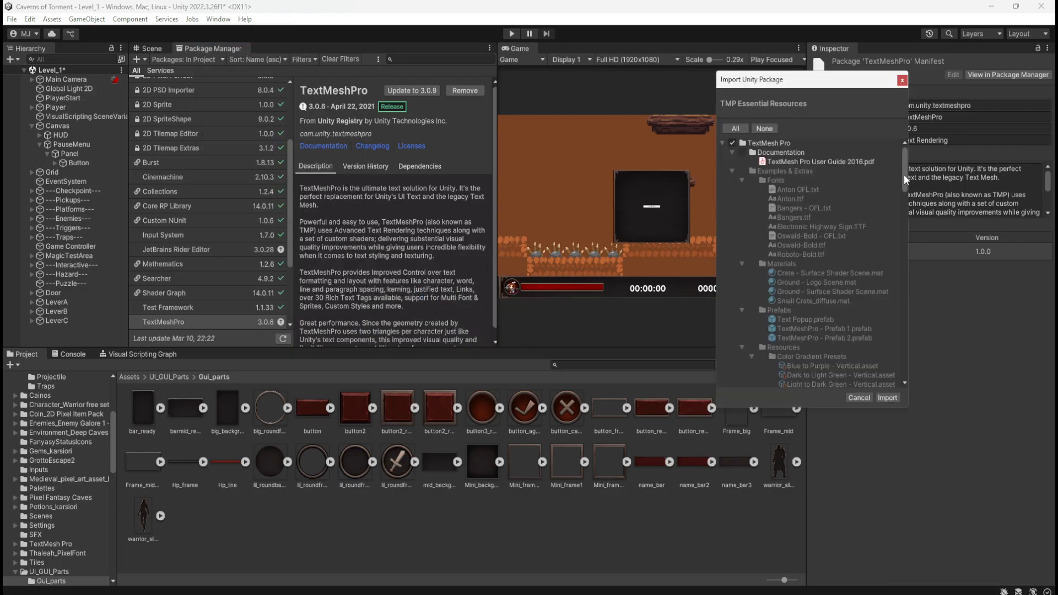
drag(905, 178, 895, 100)
click(902, 81)
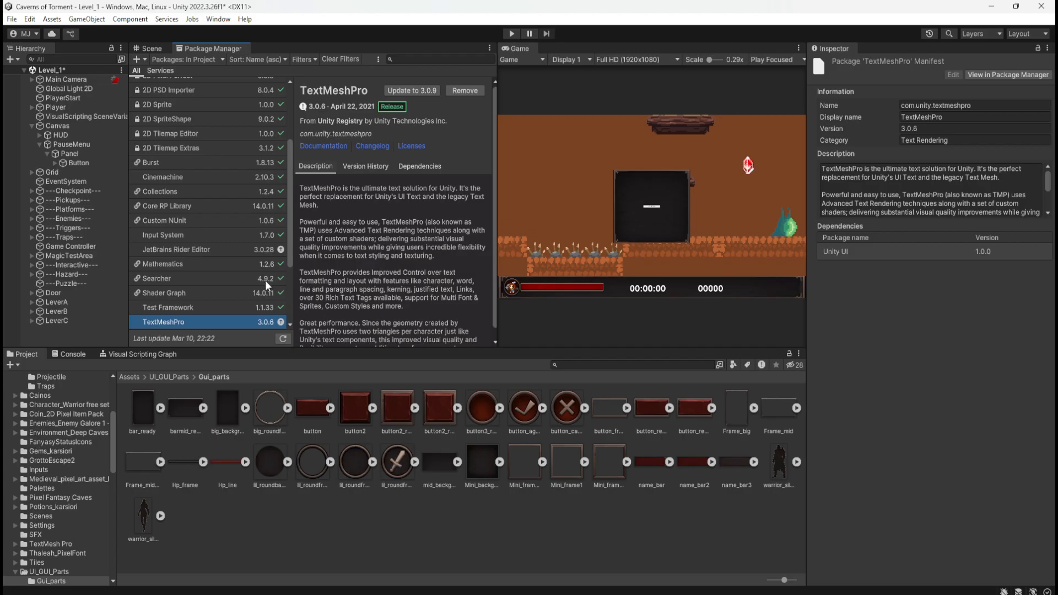
Return to the Scene view and rename the Button under Panel as ResumeButton.
click(158, 45)
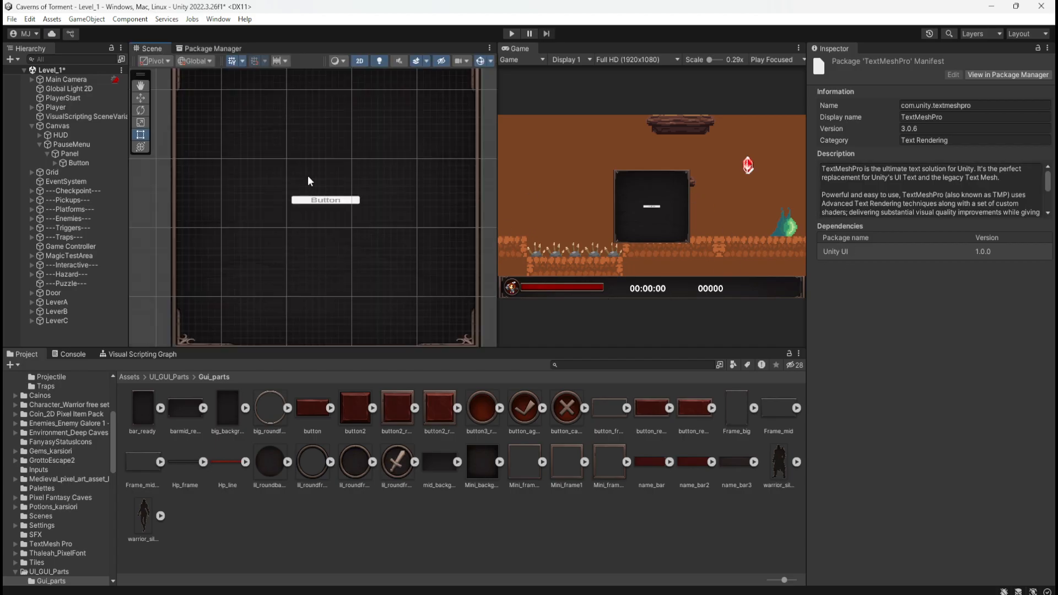
scroll(302, 264, up, 2)
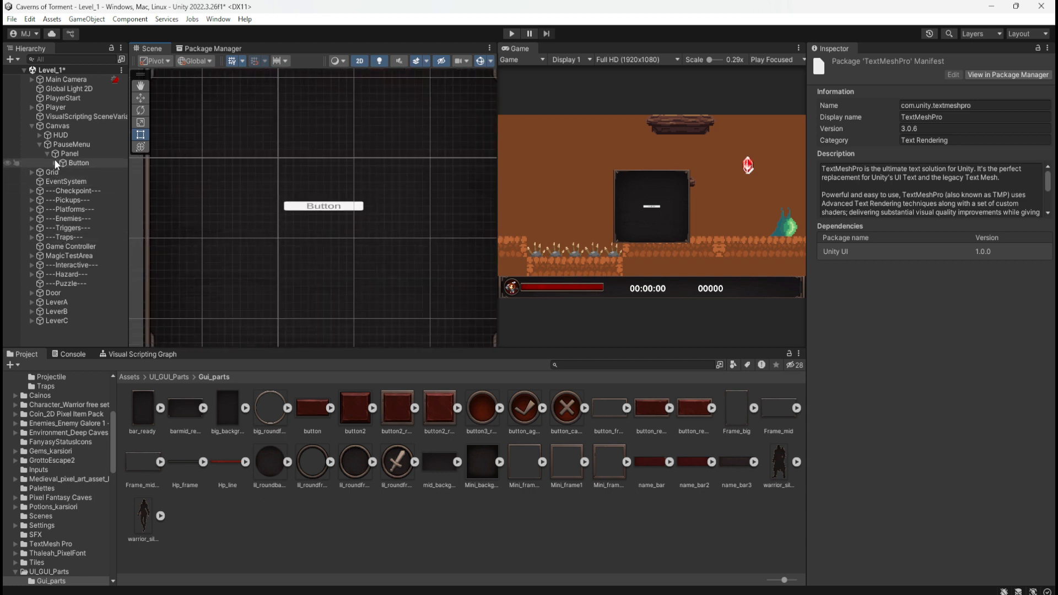
click(72, 162)
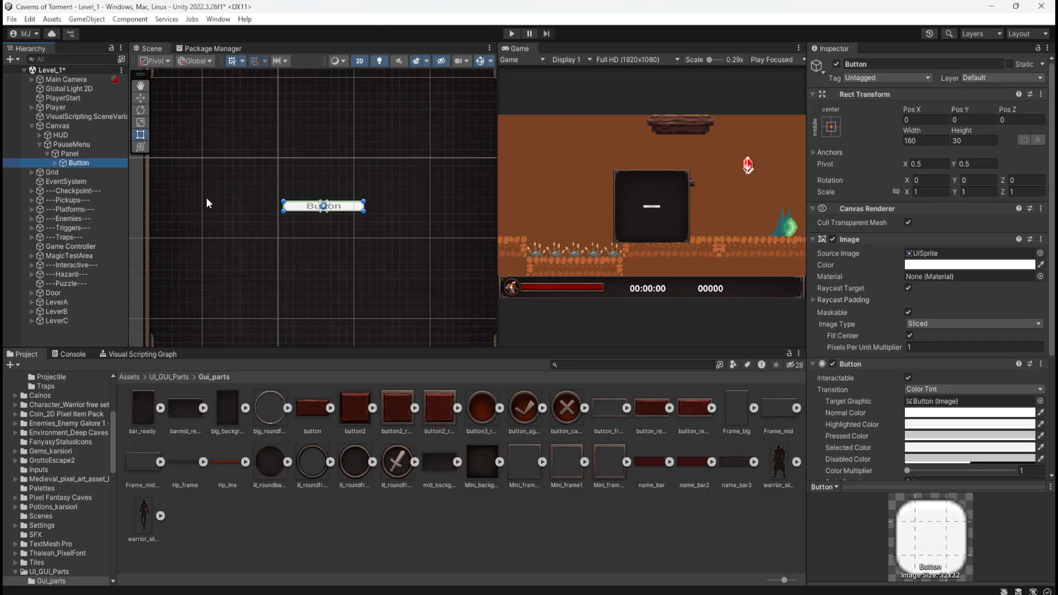
click(73, 163)
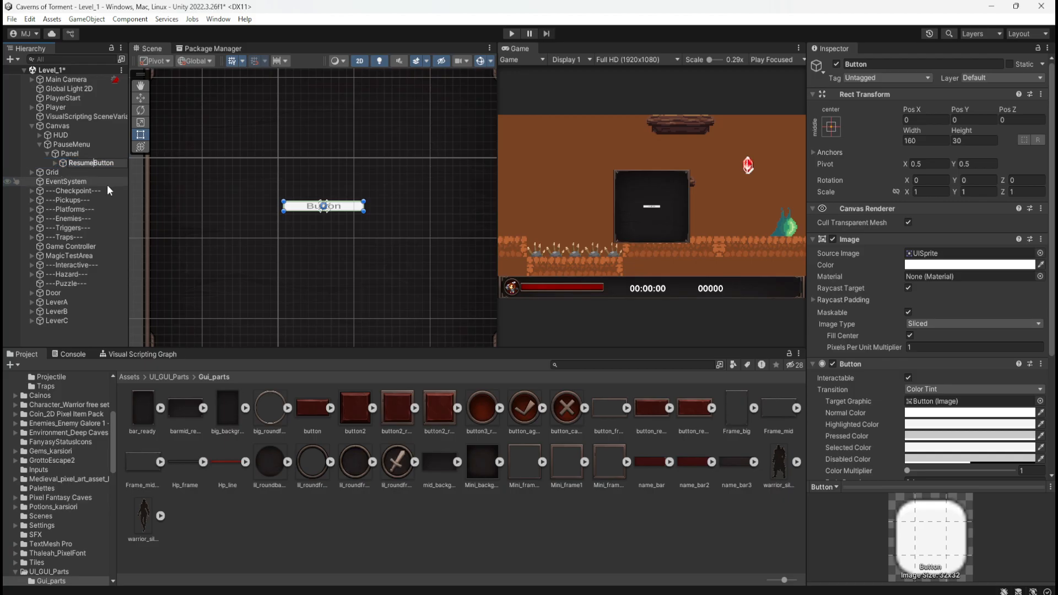
click(61, 164)
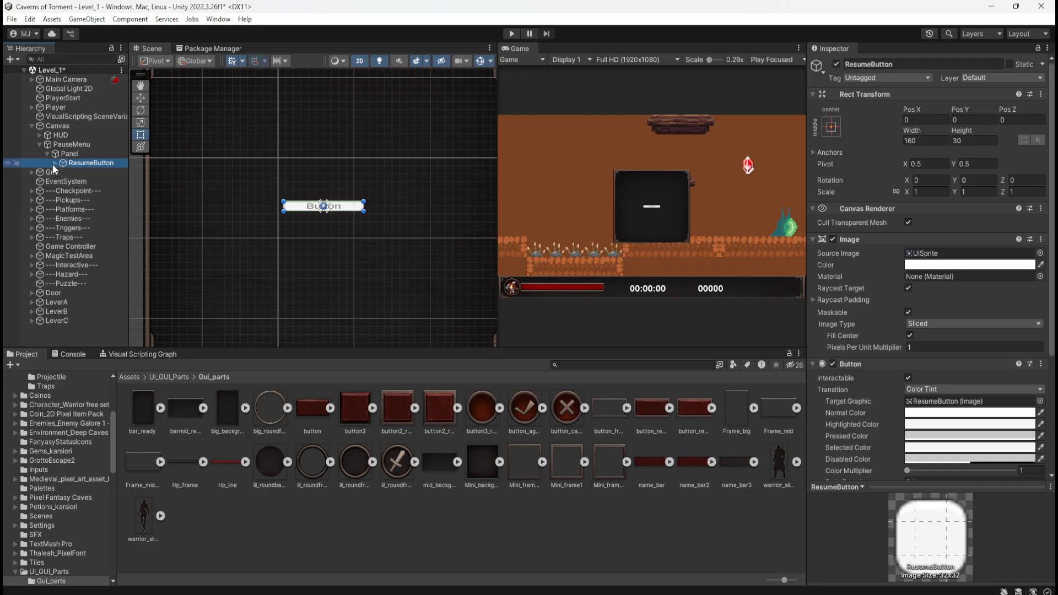
Set ResumeButton's label text to "Resume" and its font asset to Electronic Highway Sign SDF.
click(53, 164)
click(75, 172)
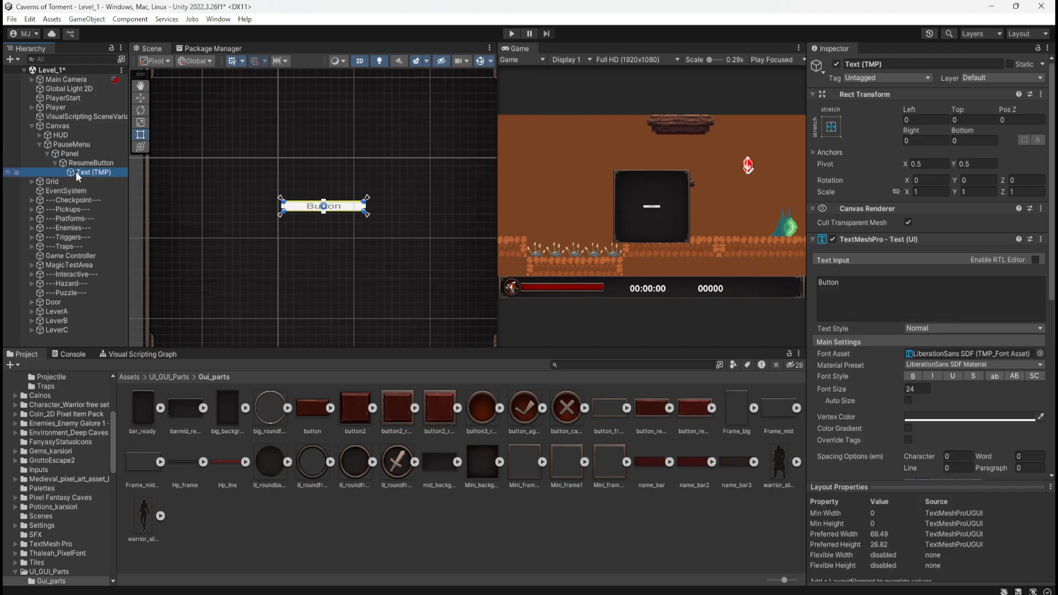
click(899, 300)
key(ctrl+a)
text(Resume)
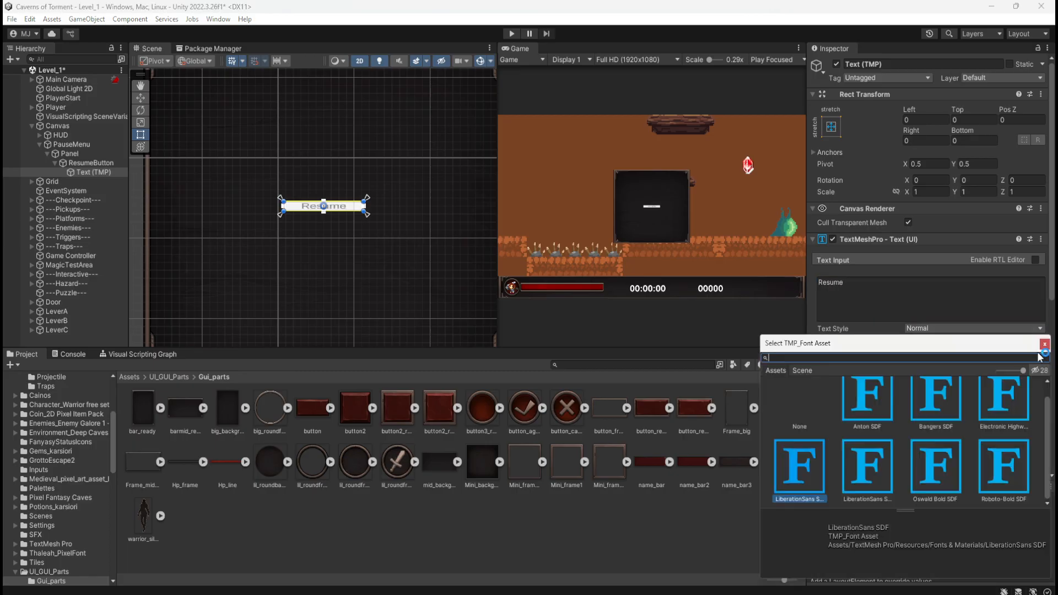
click(1040, 354)
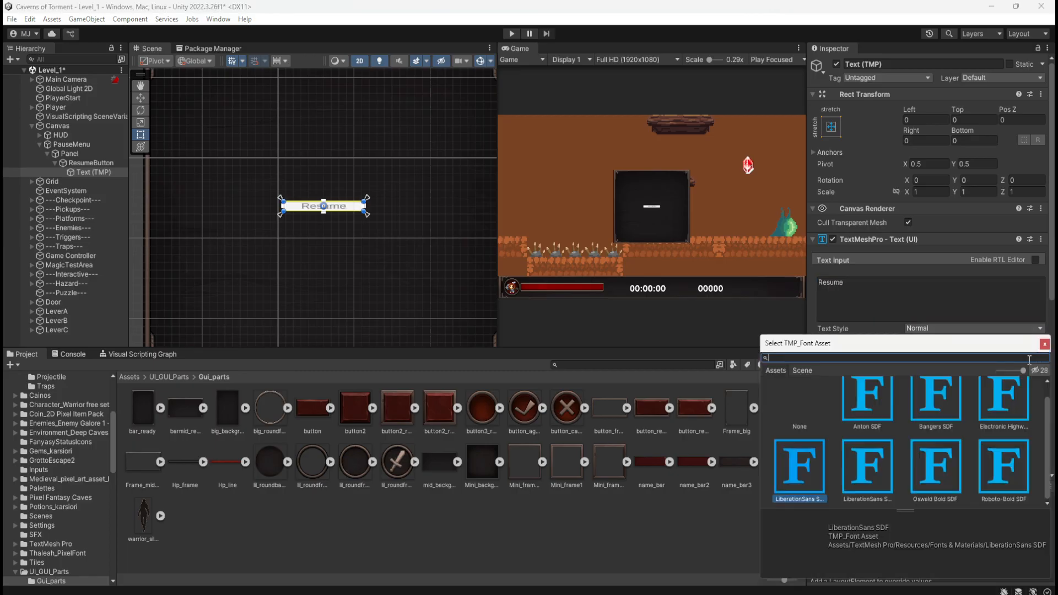
click(1011, 419)
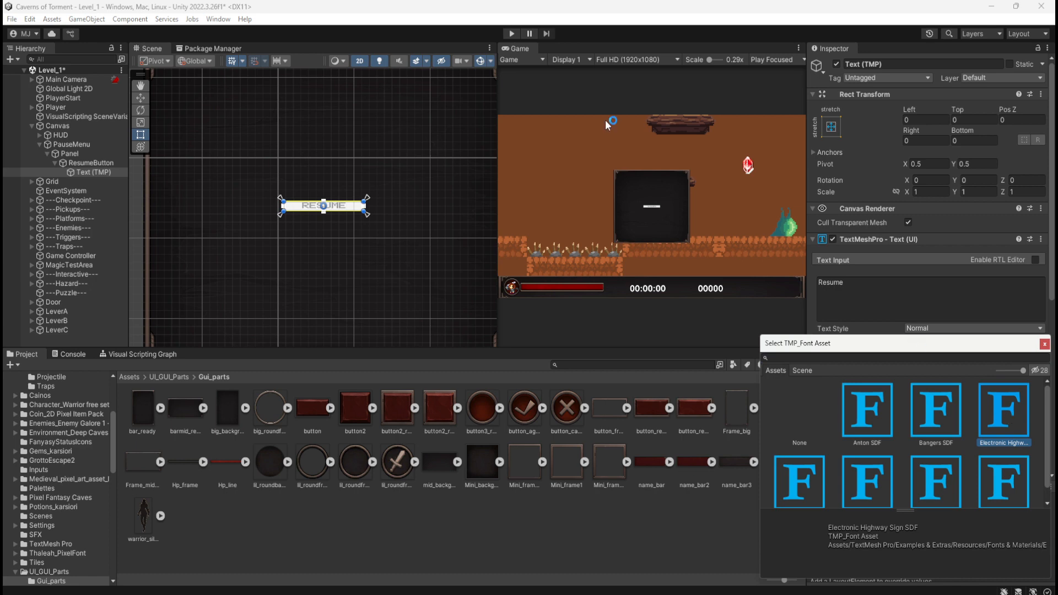
click(703, 7)
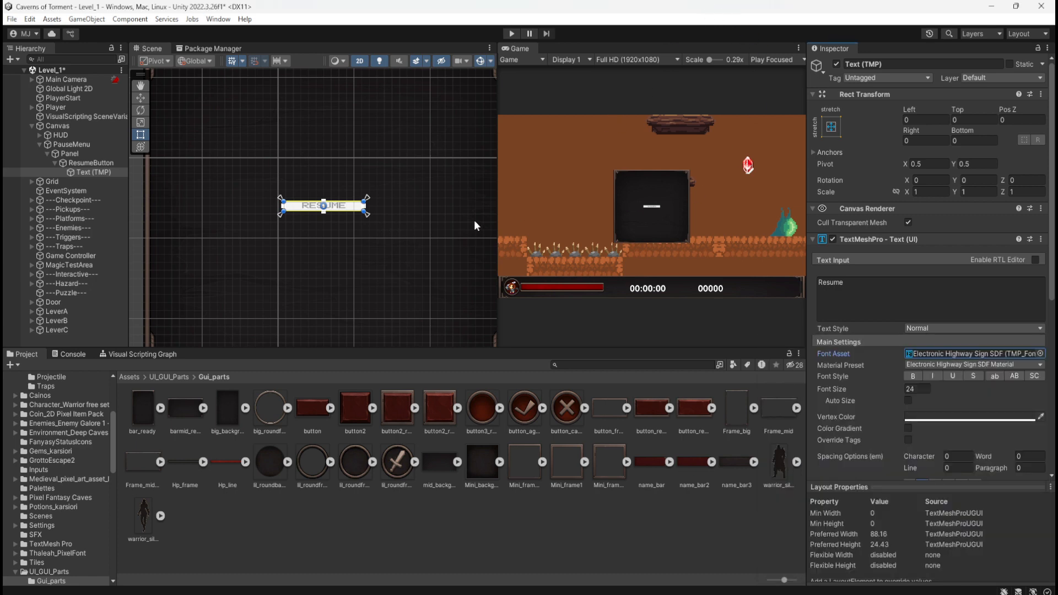
Assign the button sprite from Gui_parts as ResumeButton's source image and scale the button uniformly to 4.18.
click(82, 163)
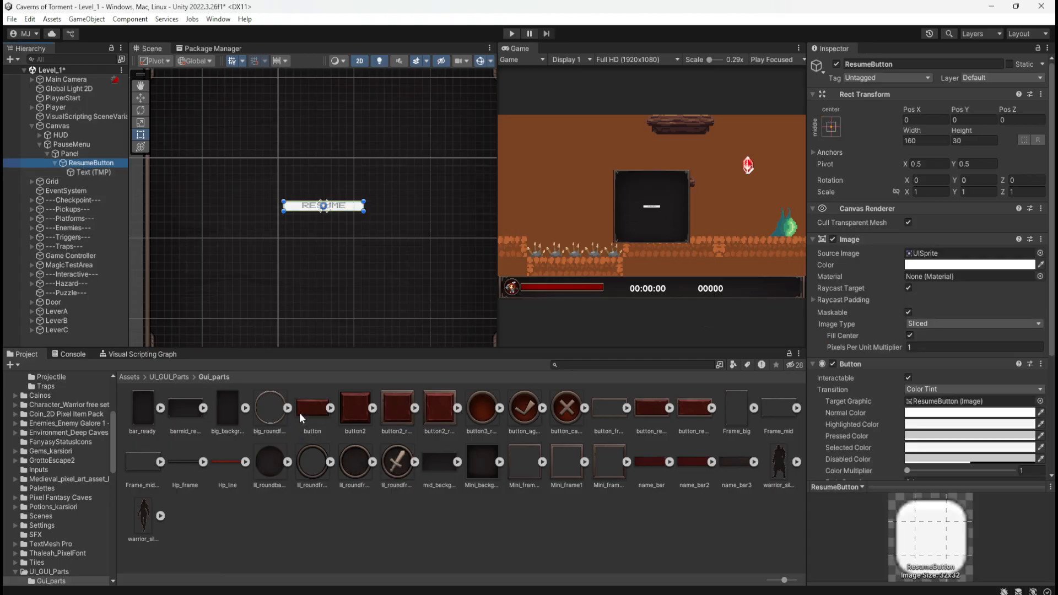
drag(308, 408, 965, 254)
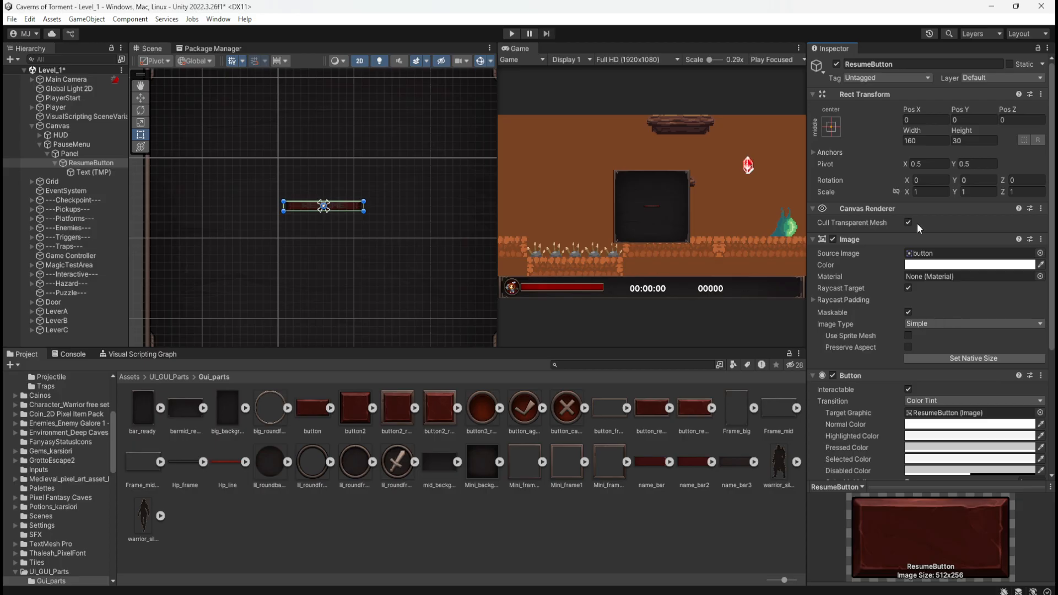
scroll(364, 276, down, 3)
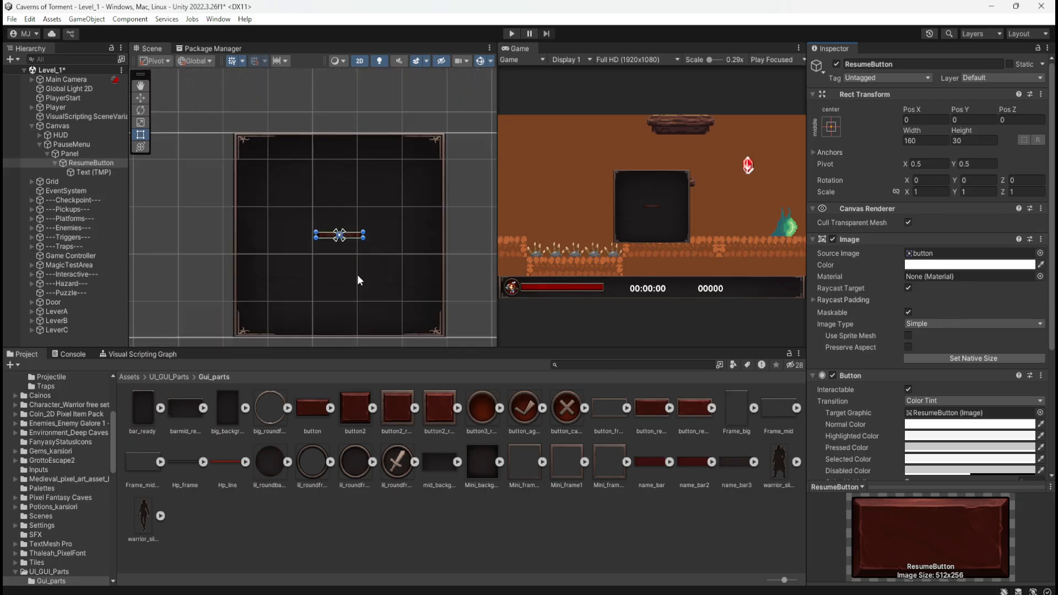
scroll(320, 242, down, 4)
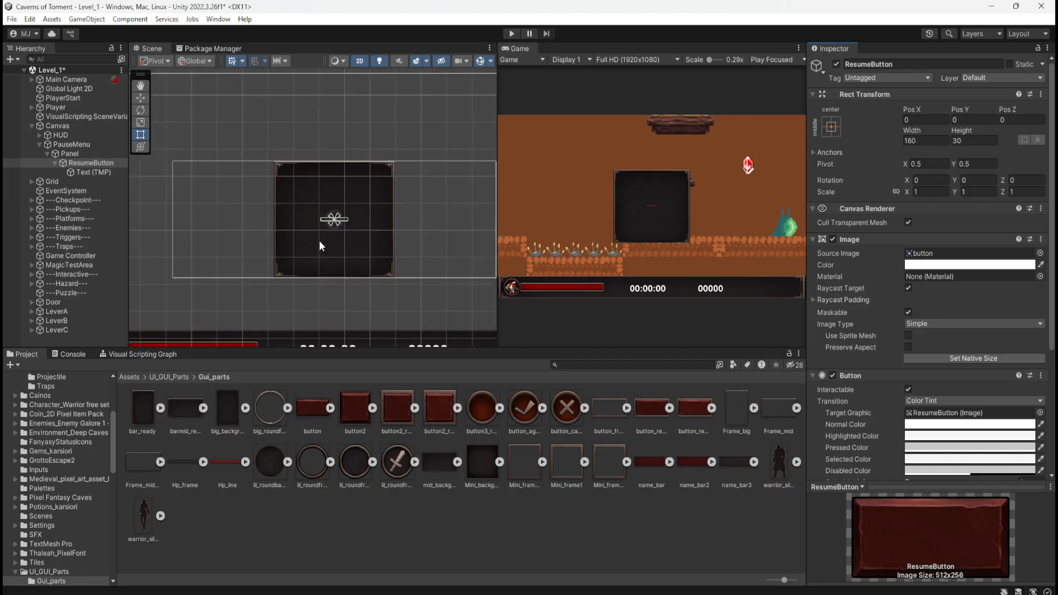
scroll(319, 240, up, 1)
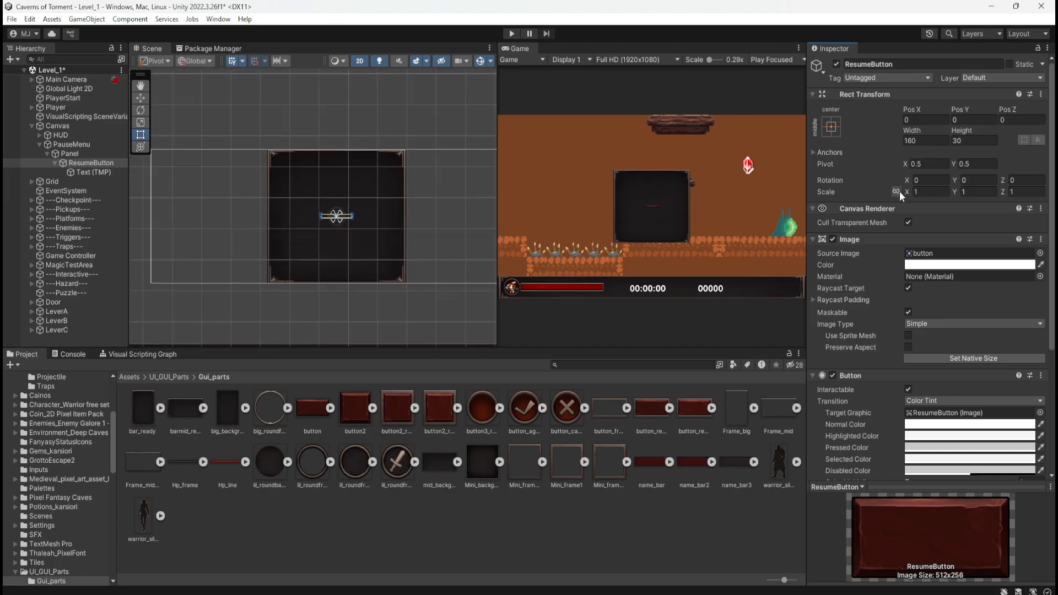
drag(908, 195, 967, 196)
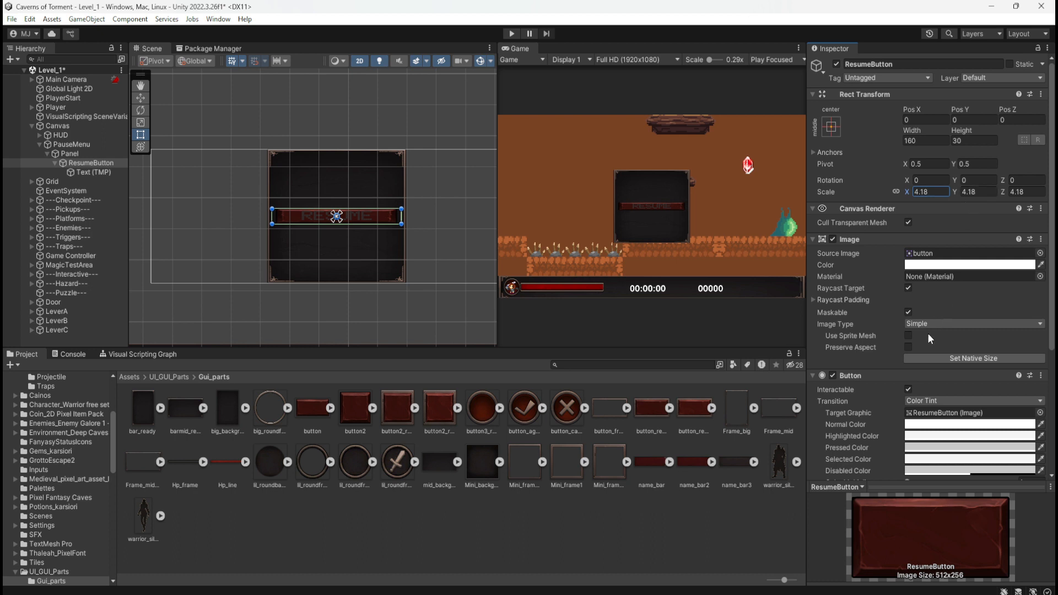
Enable Preserve Aspect on ResumeButton's image, and scale the button uniformly to 9.95 before unlinking its scale axes.
click(908, 347)
drag(907, 190, 1020, 213)
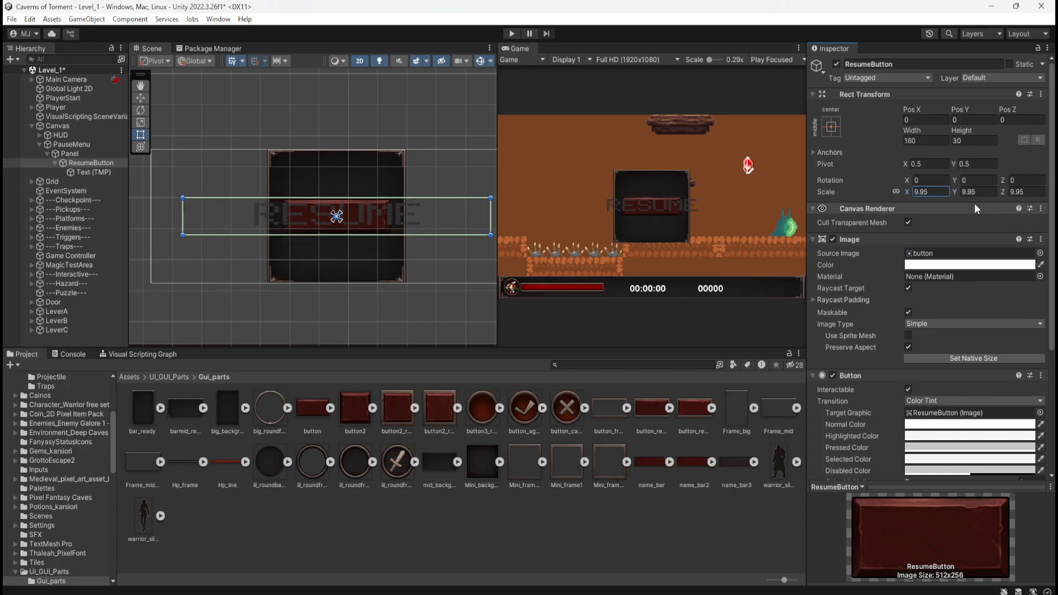
click(896, 192)
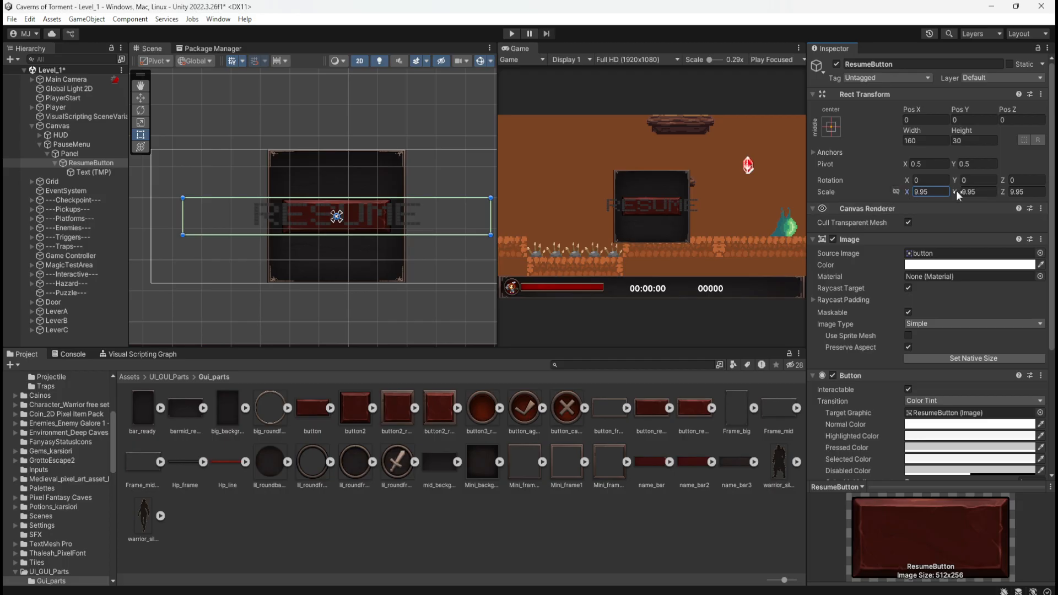
Set ResumeButton's Y scale to 9.08, leaving its X and Z scale unchanged.
mouse_move(958, 191)
mouse_down()
mouse_move(971, 197)
mouse_move(958, 199)
mouse_up()
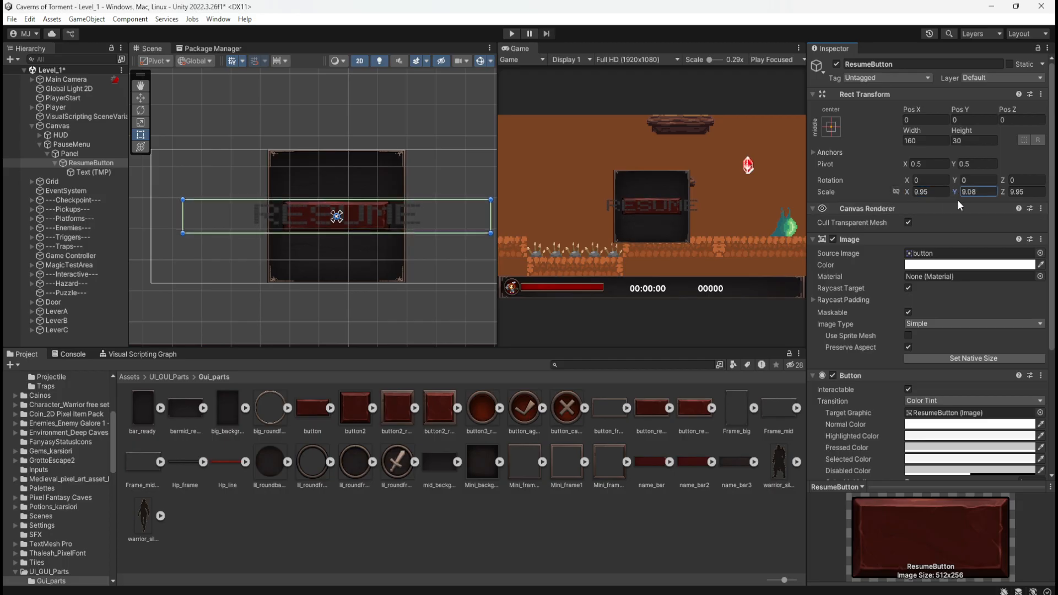
scroll(660, 211, up, 2)
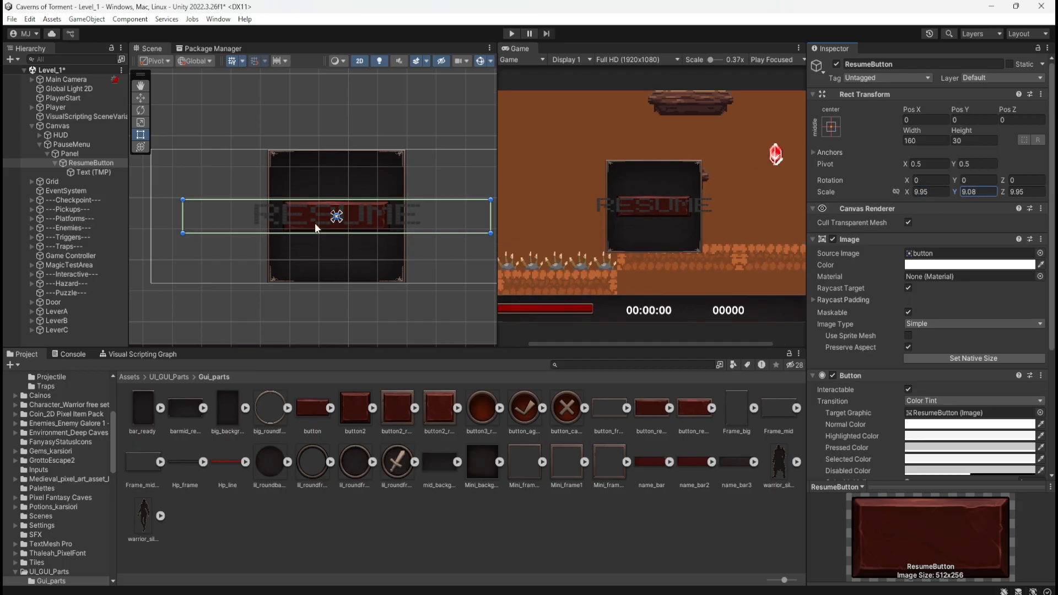
scroll(656, 215, up, 5)
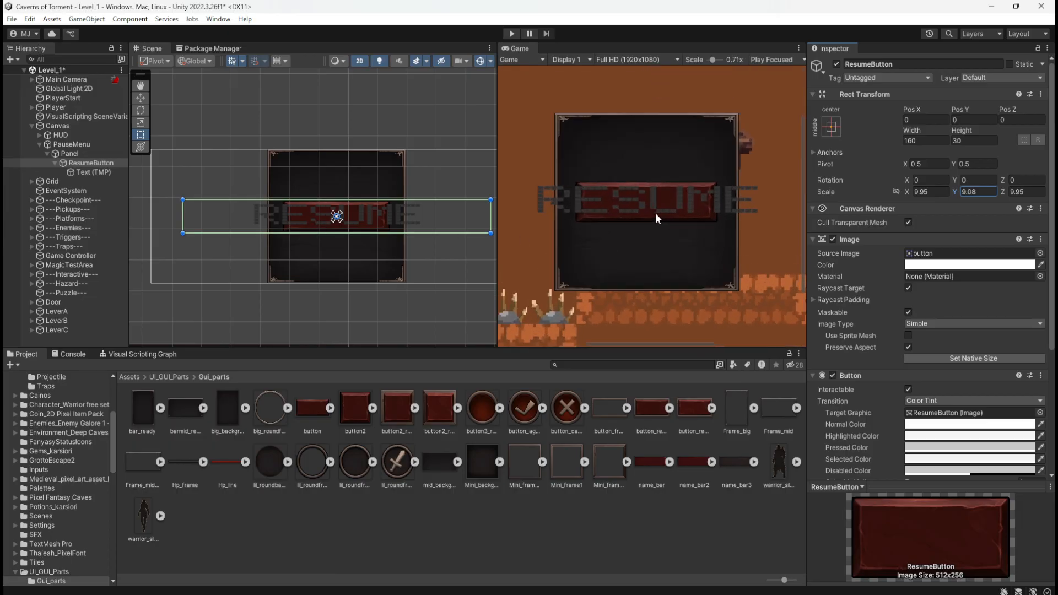
scroll(657, 213, down, 1)
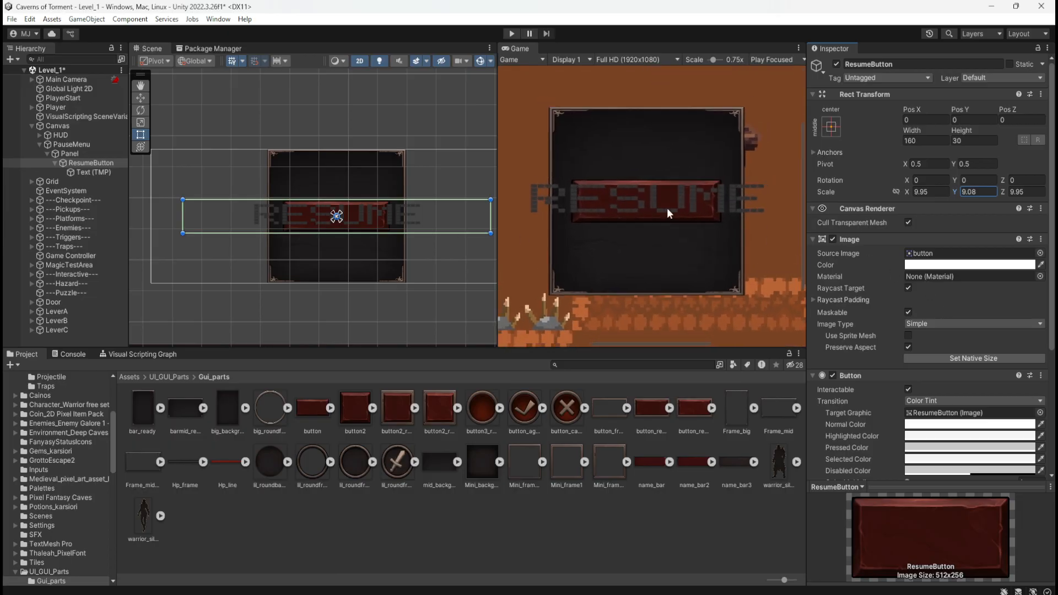
Set the font size of ResumeButton's Text (TMP) to 12 and apply the small caps (SC) font style.
click(77, 173)
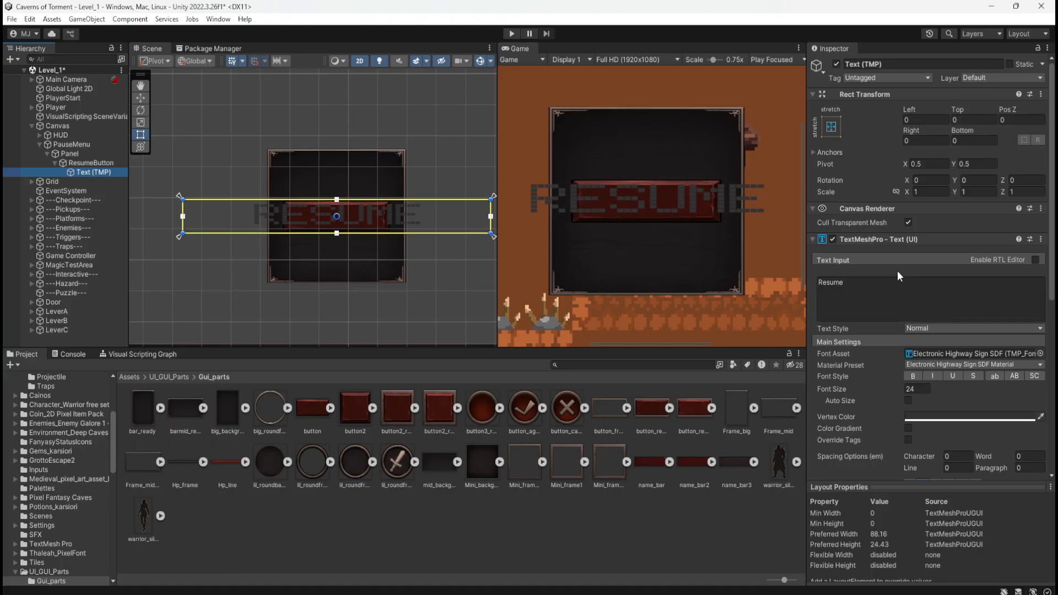
drag(902, 388, 836, 402)
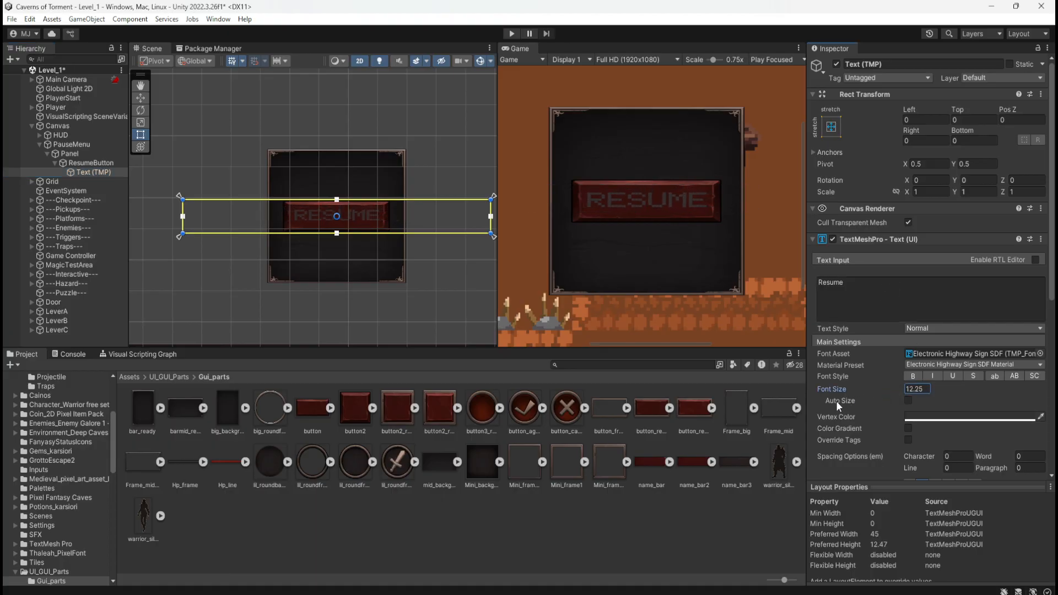
click(926, 389)
text(12)
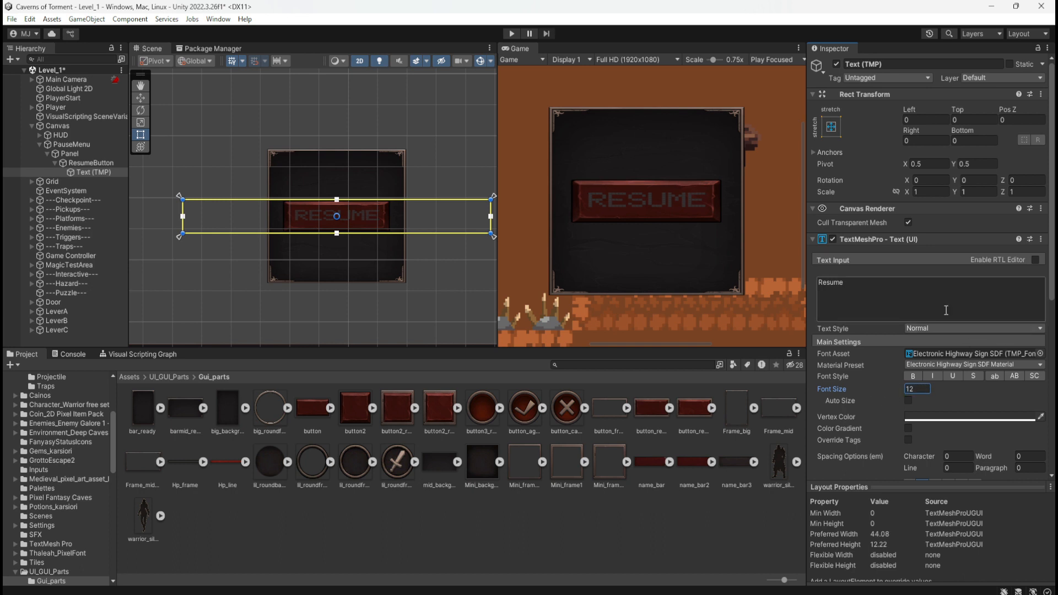
click(1036, 379)
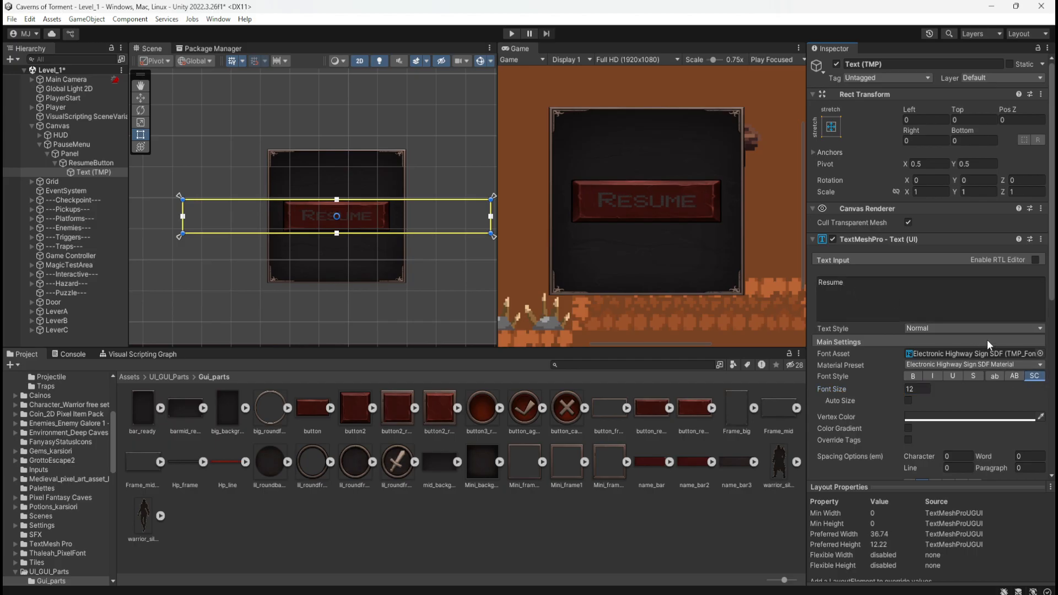
Set the Resume label's vertex color to yellow, hexadecimal E9C702, by sampling it with the eyedropper.
click(946, 419)
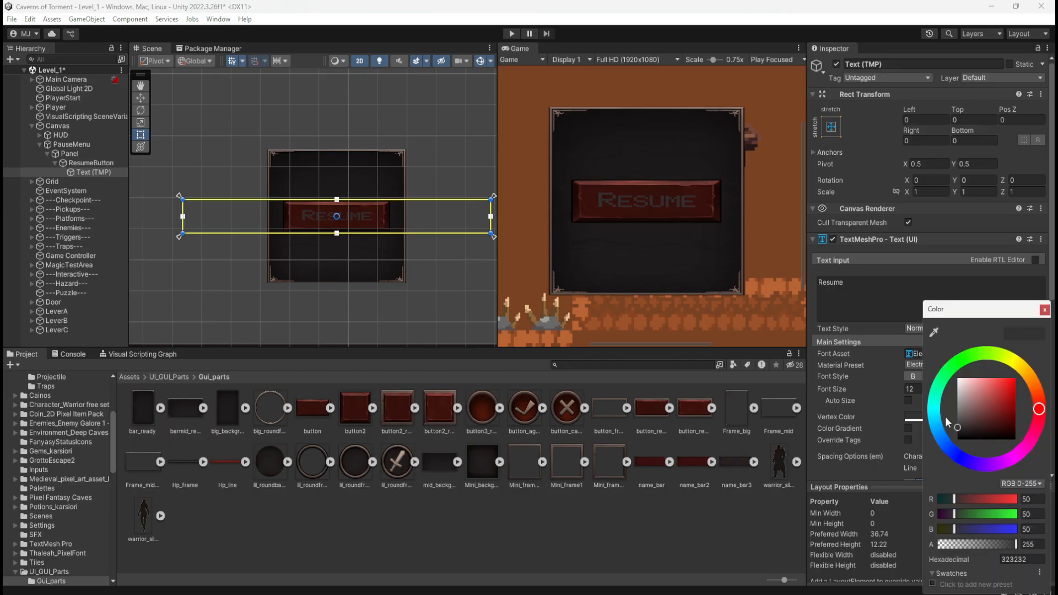
click(935, 333)
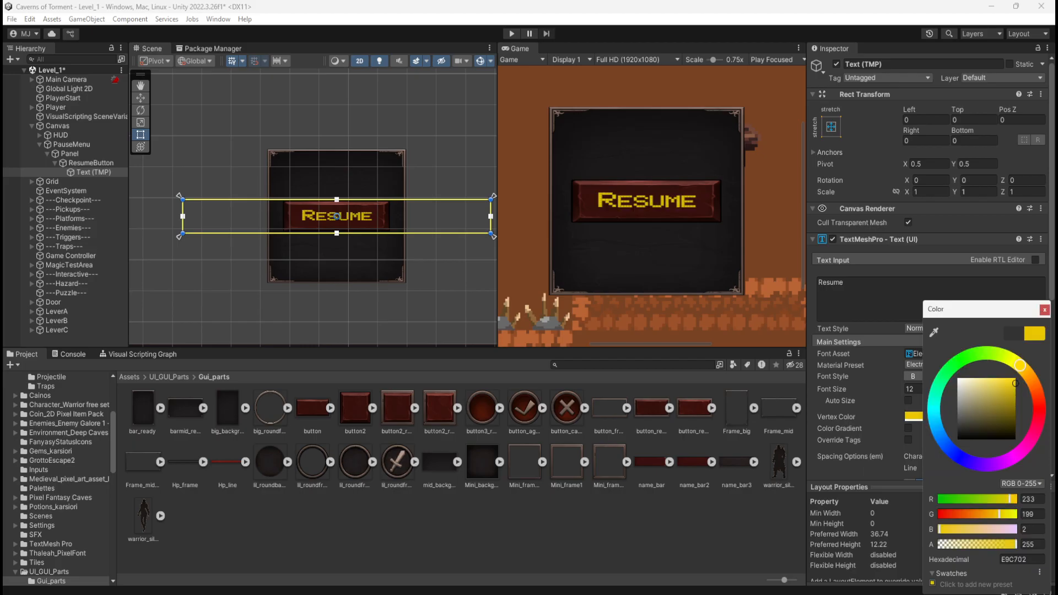
click(1045, 311)
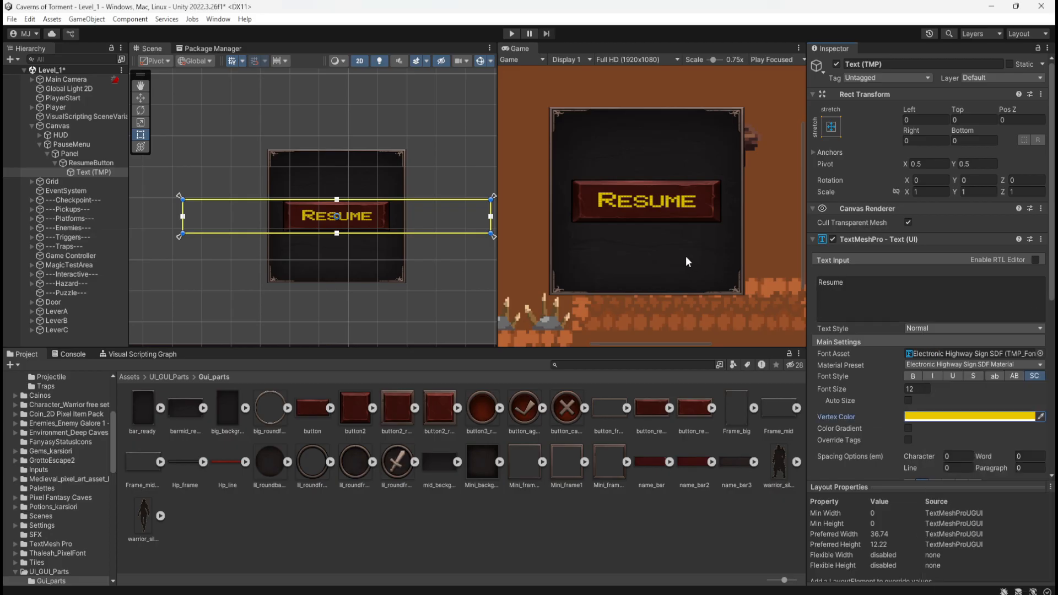
scroll(656, 221, down, 5)
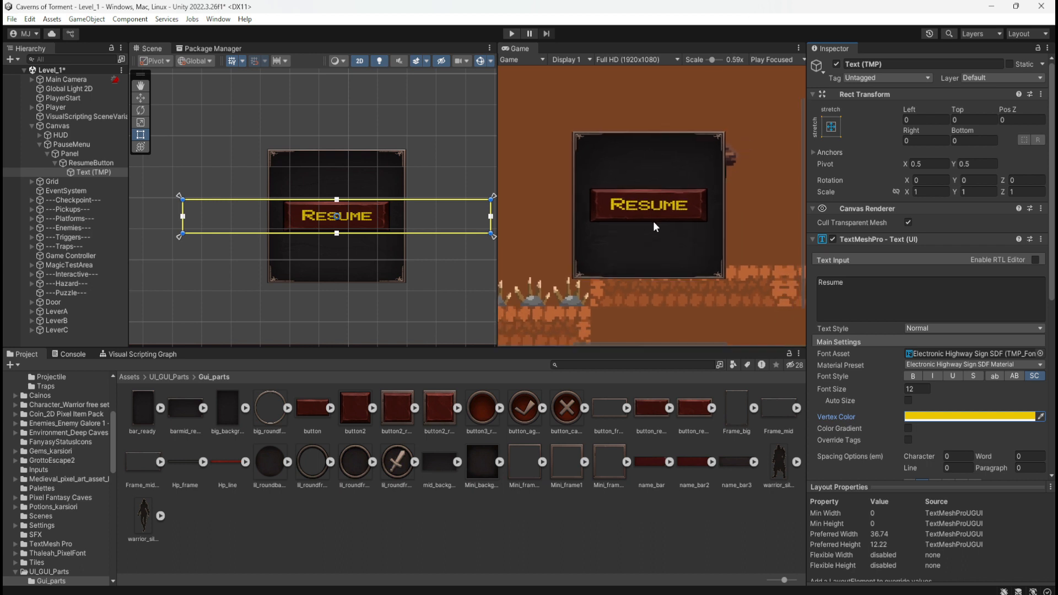
scroll(655, 225, down, 1)
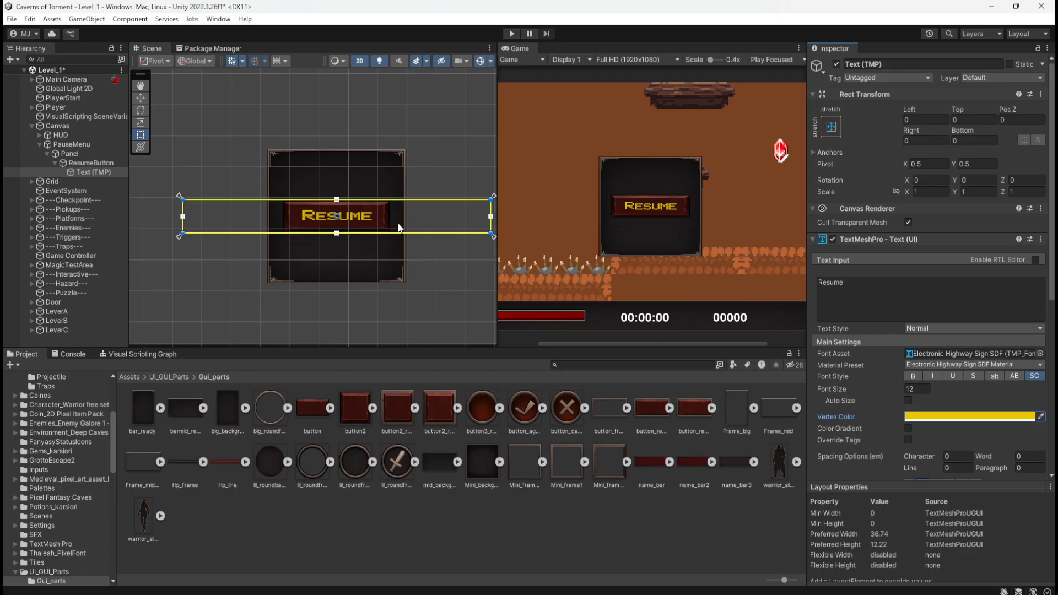
click(94, 165)
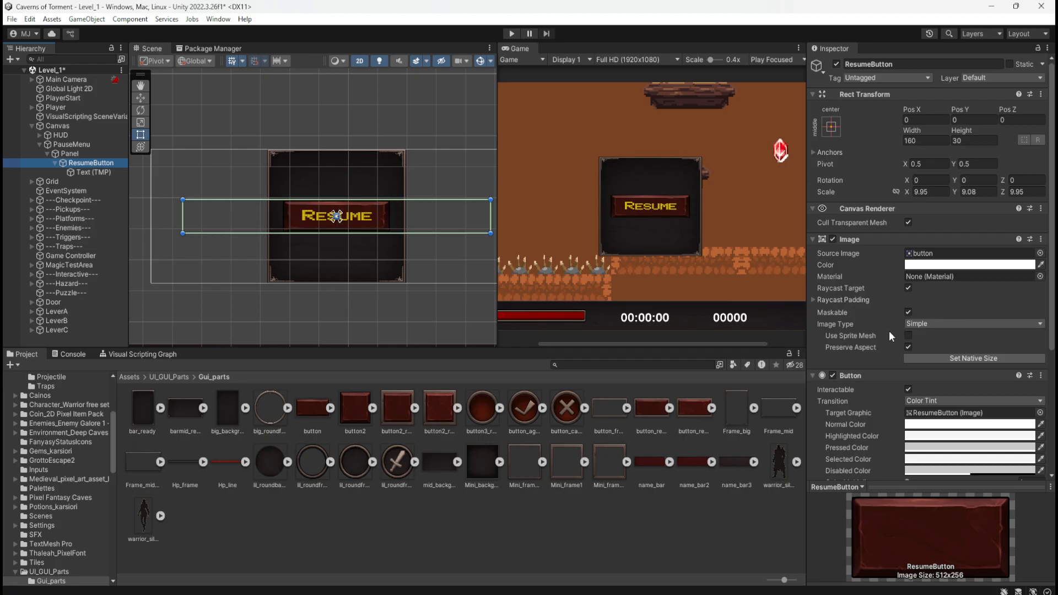
scroll(878, 368, down, 5)
scroll(880, 364, up, 5)
click(77, 172)
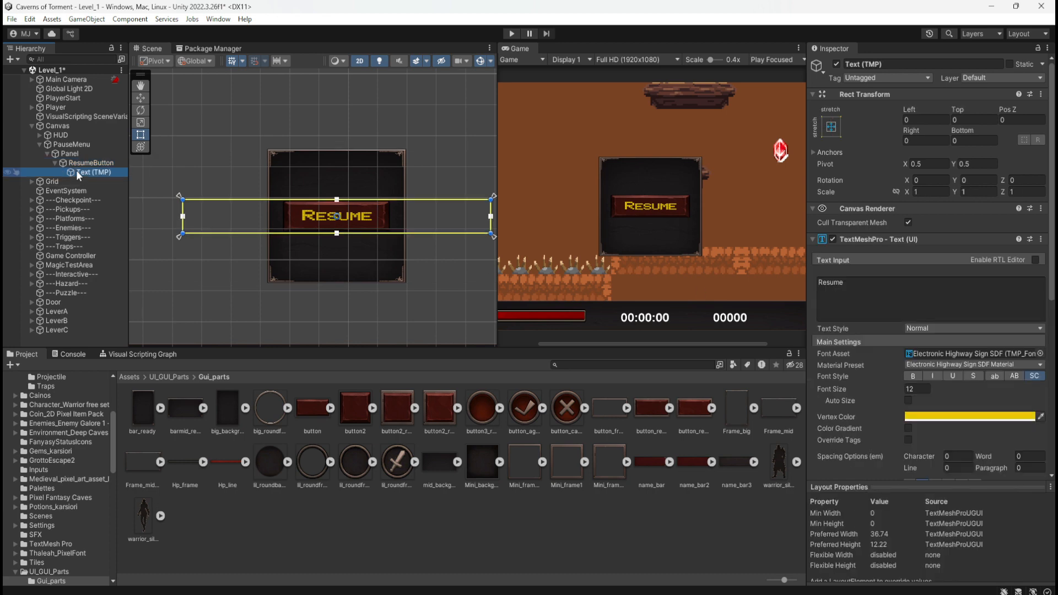
scroll(858, 442, down, 10)
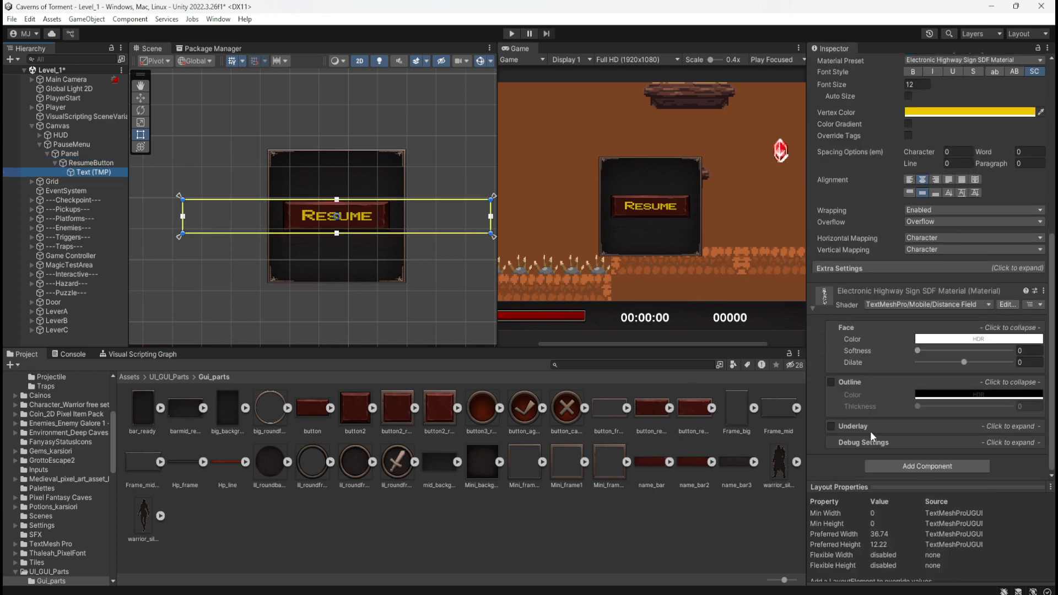
click(81, 164)
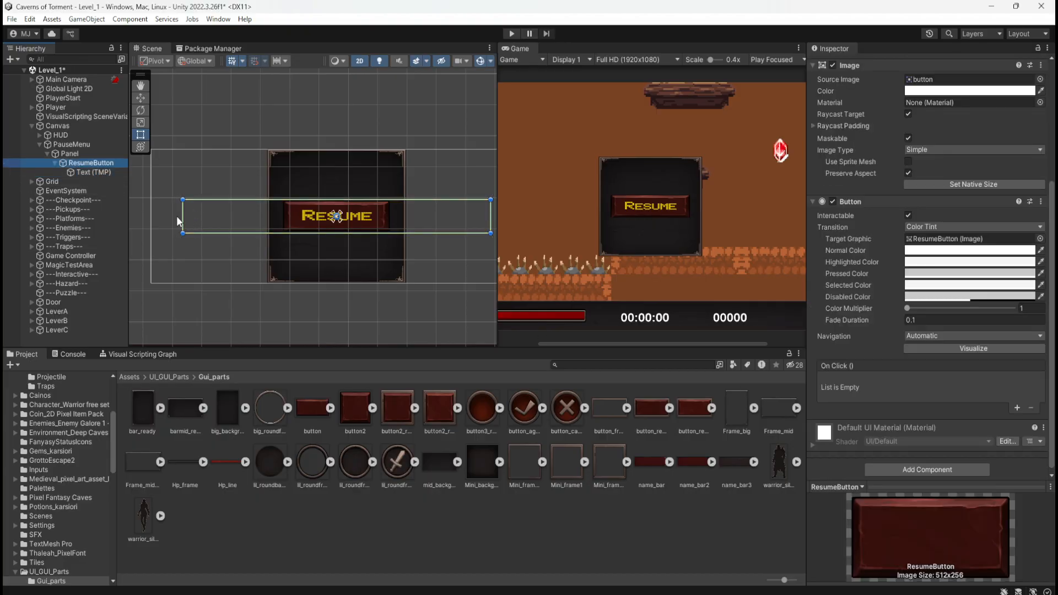
drag(181, 216, 213, 216)
key(ctrl+z)
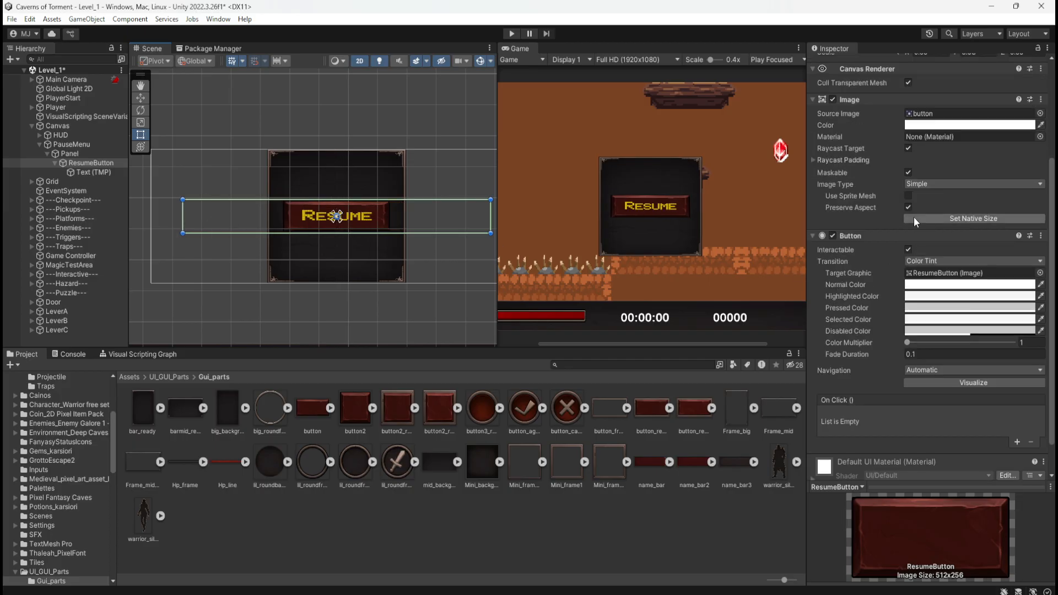
scroll(871, 230, down, 1)
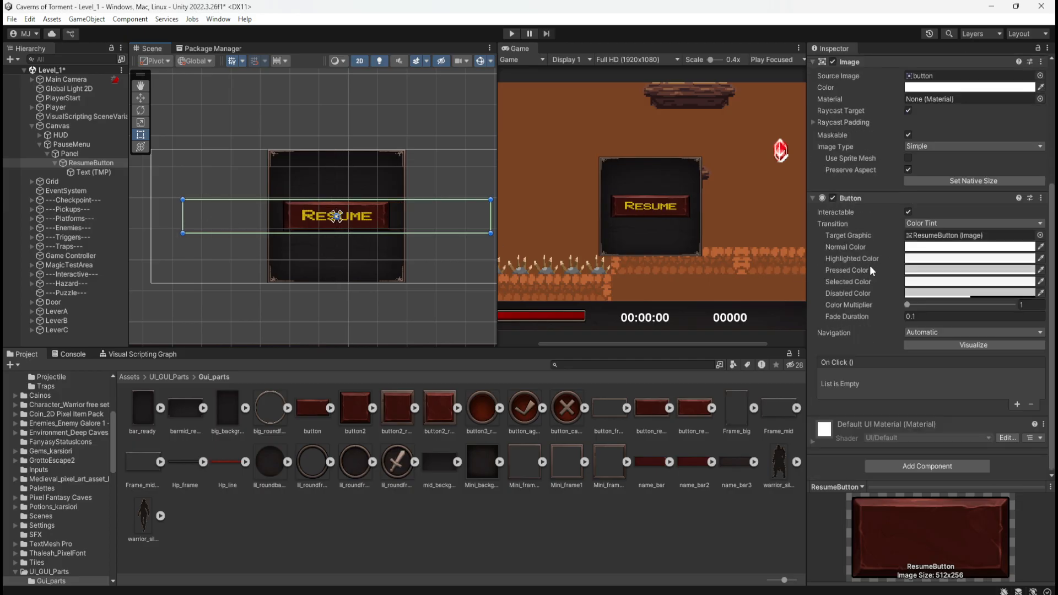
click(908, 170)
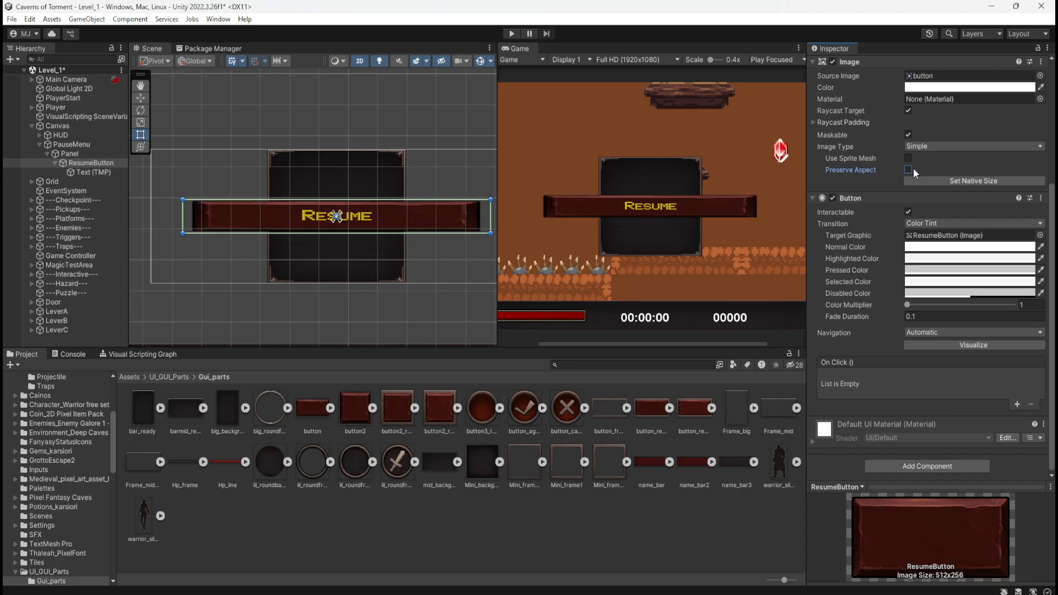
click(908, 170)
Set the left raycast padding of ResumeButton's image to 40.37 to trim its clickable area near the panel edge.
scroll(917, 173, up, 1)
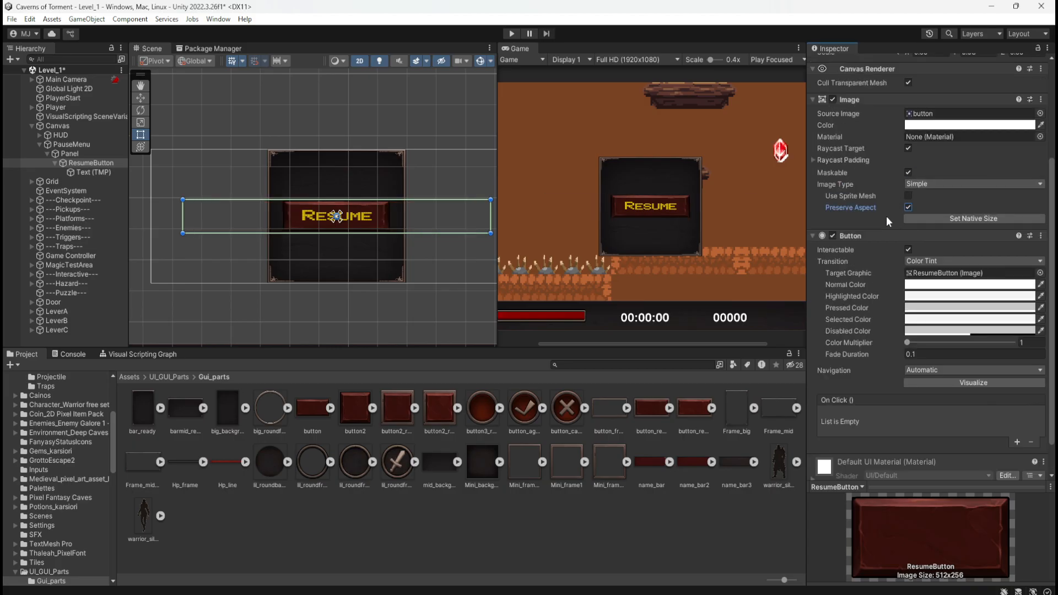
click(813, 160)
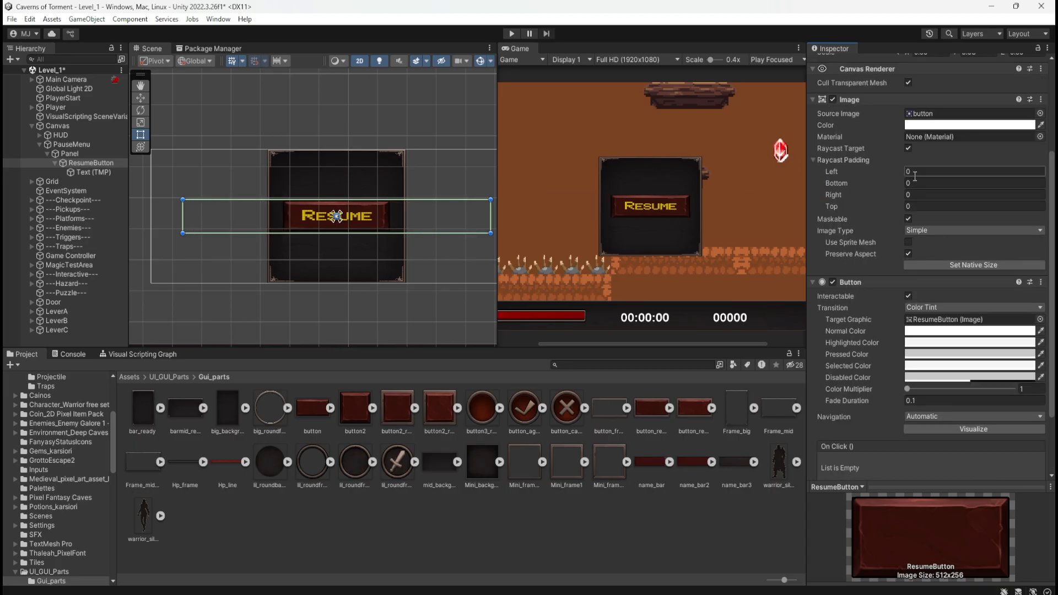
drag(901, 171, 14, 184)
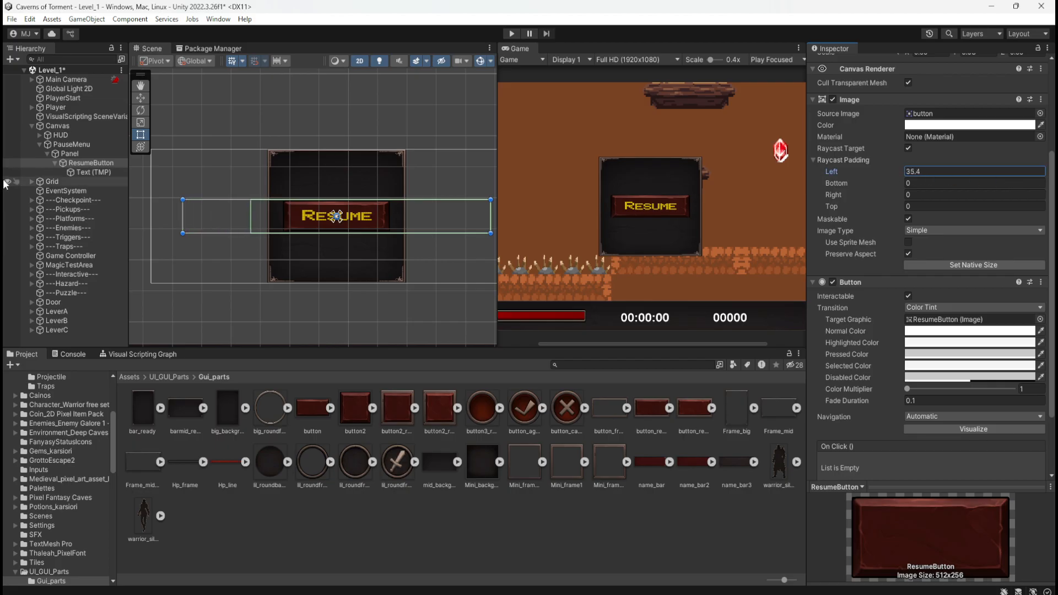
scroll(287, 216, up, 2)
scroll(279, 226, up, 6)
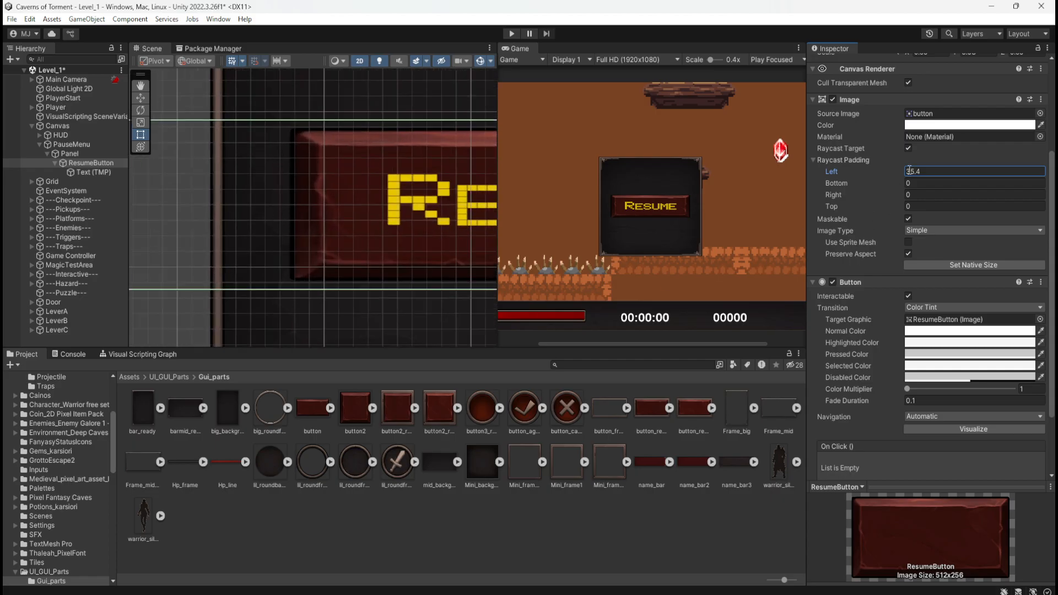
drag(902, 174, 962, 179)
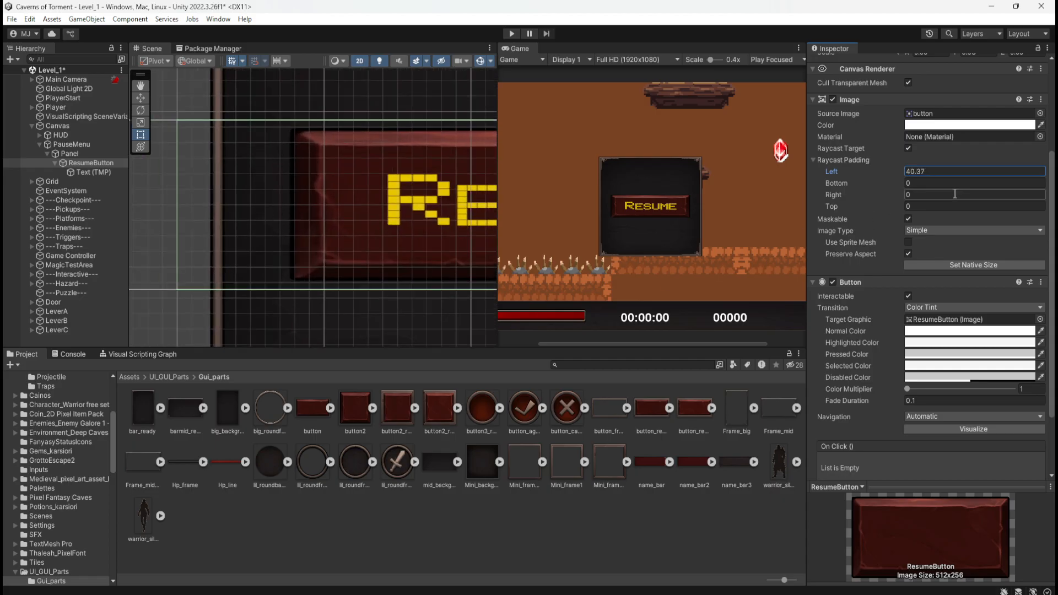
scroll(494, 216, down, 3)
scroll(220, 230, down, 4)
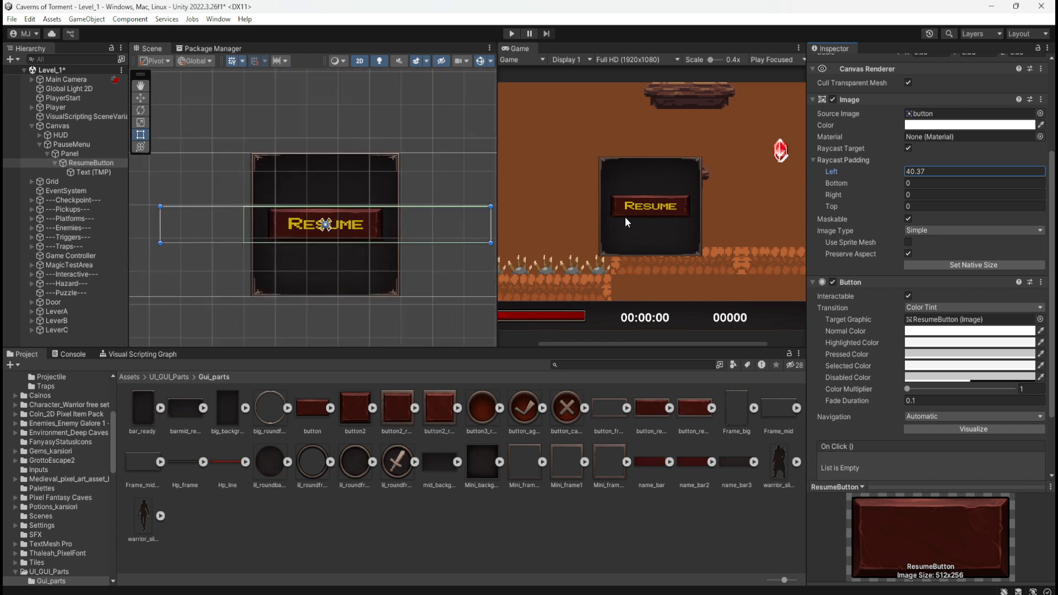
Save the Level_1 scene and enter Play mode with the pause menu framed in the Scene view.
key(ctrl+s)
click(511, 33)
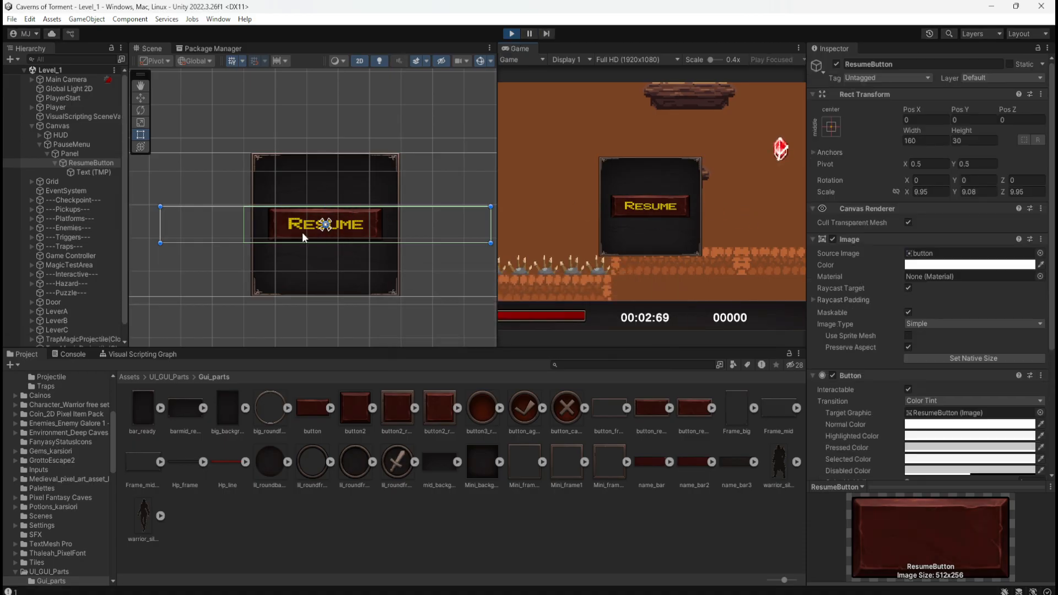
scroll(265, 222, down, 3)
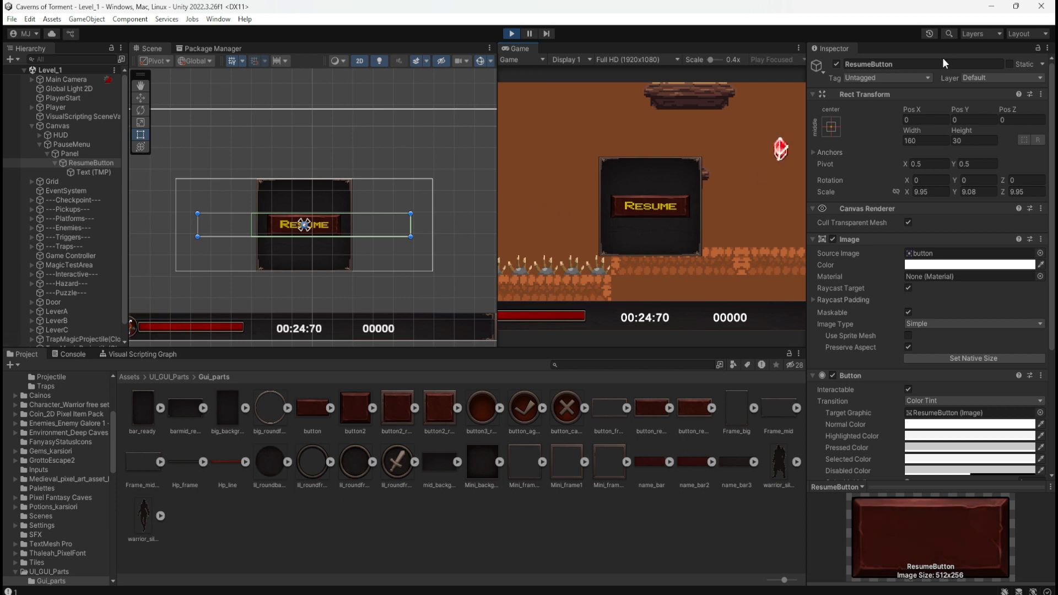
Exit Play mode and select the Text (TMP) label under ResumeButton.
click(510, 34)
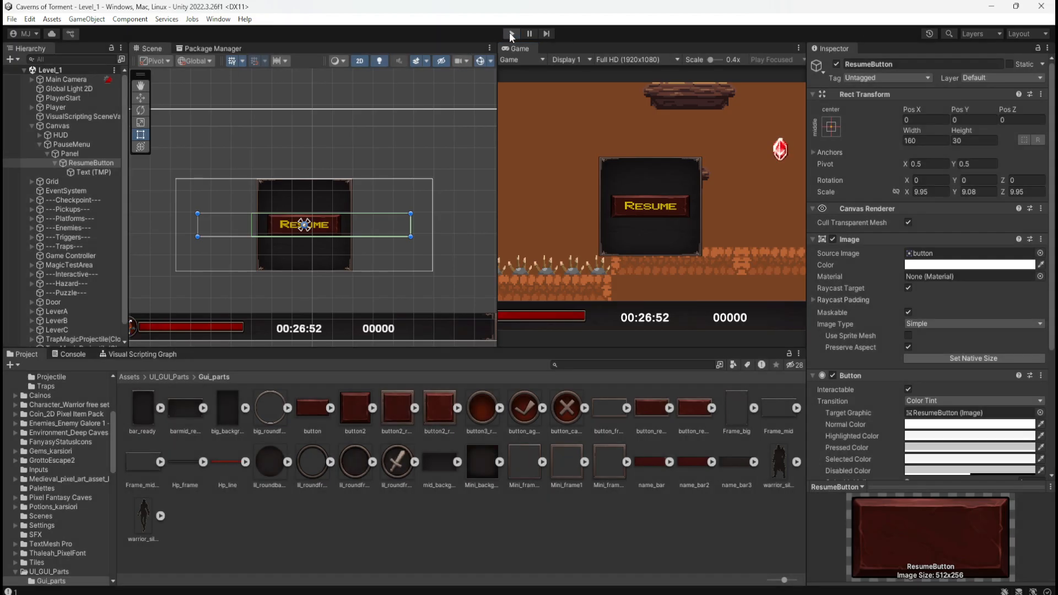
click(104, 170)
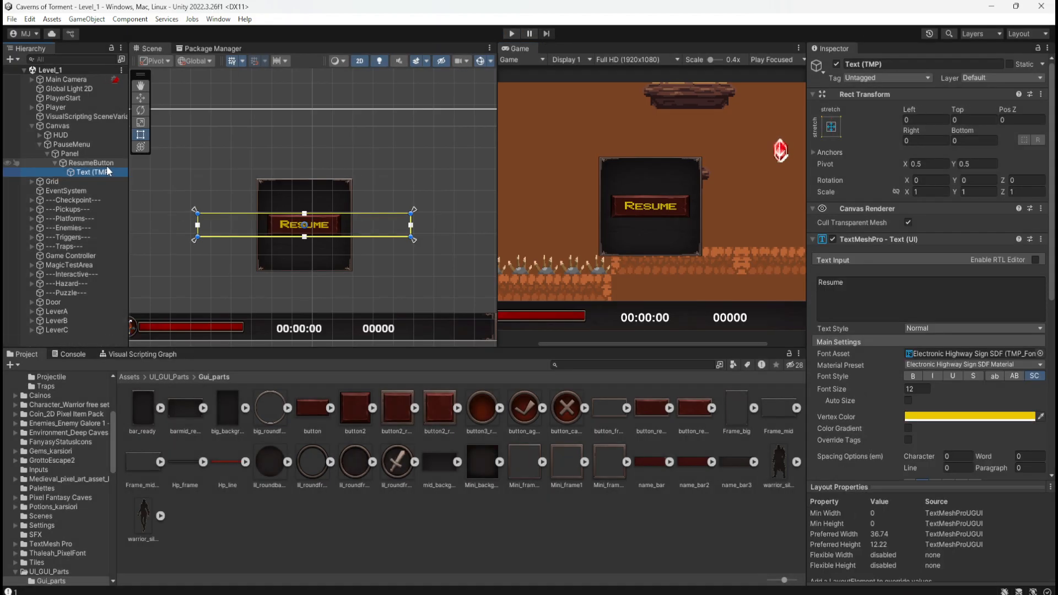
click(100, 164)
click(104, 172)
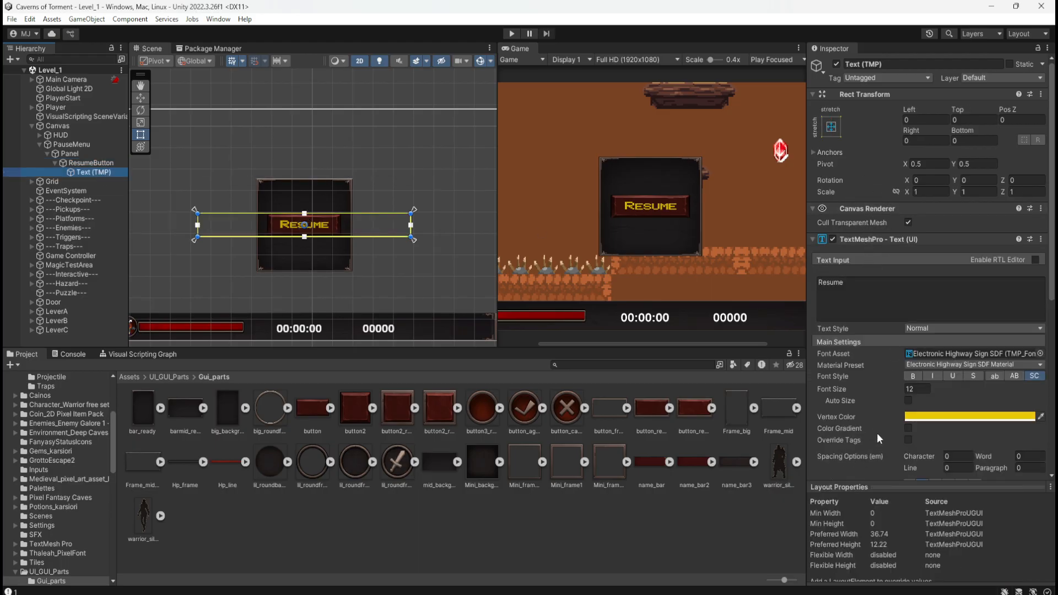
Try the Auto Size option on the Resume label's text.
scroll(860, 413, down, 6)
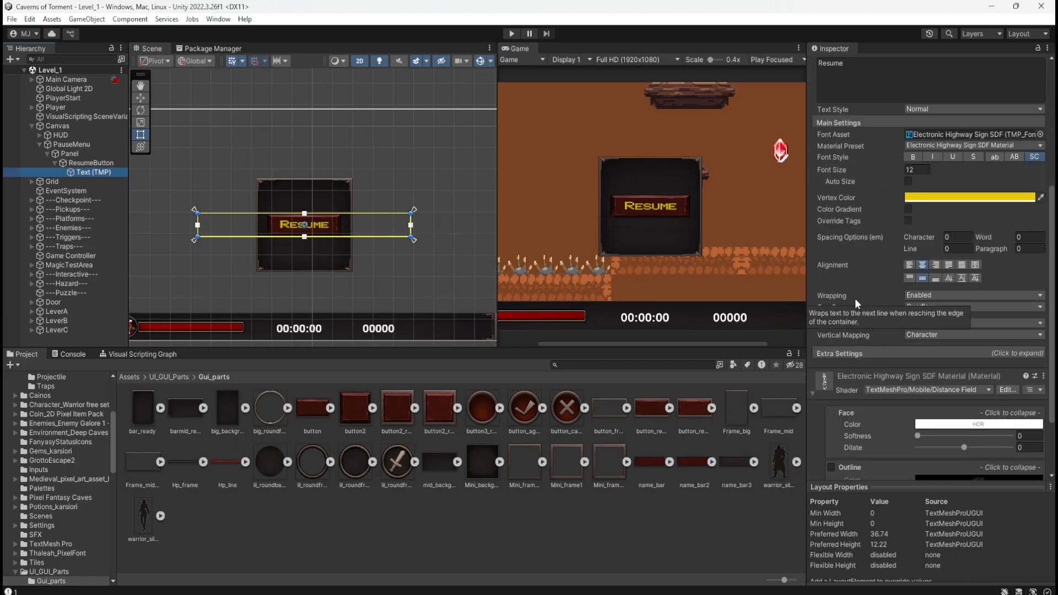
click(909, 182)
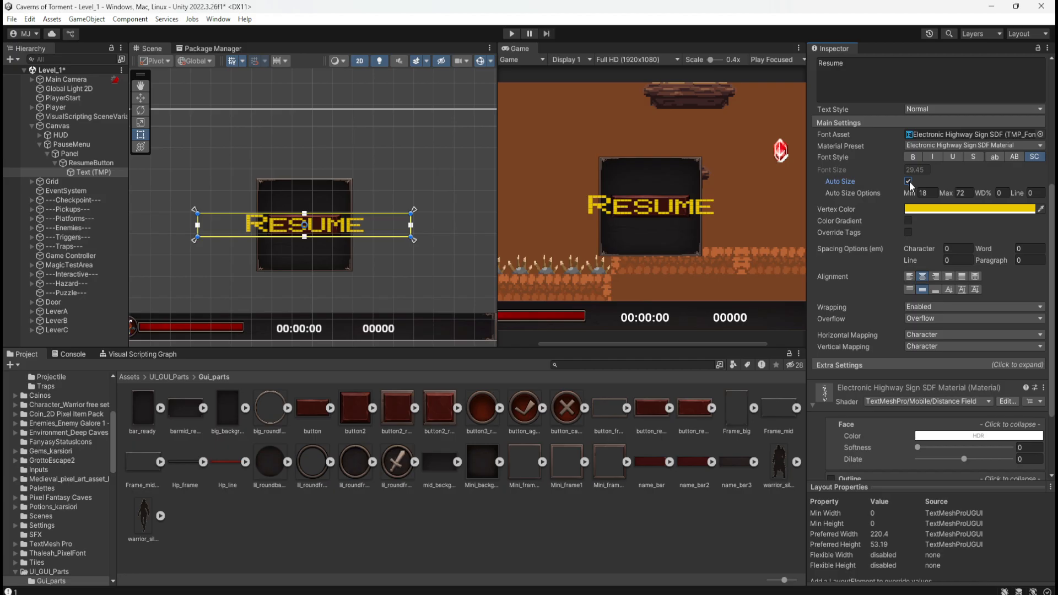
click(909, 181)
scroll(909, 181, up, 2)
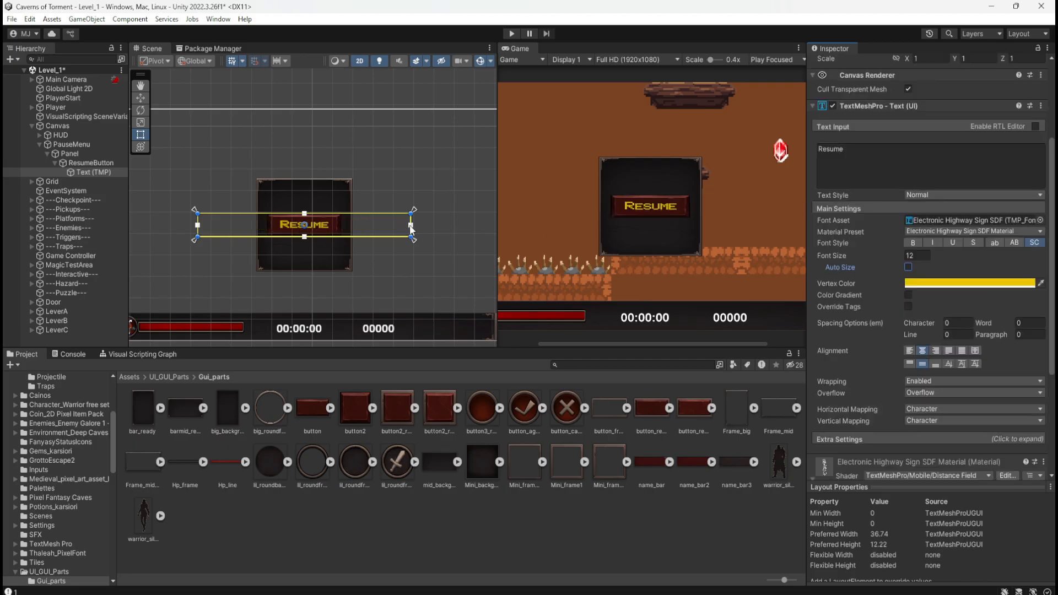
scroll(872, 230, up, 3)
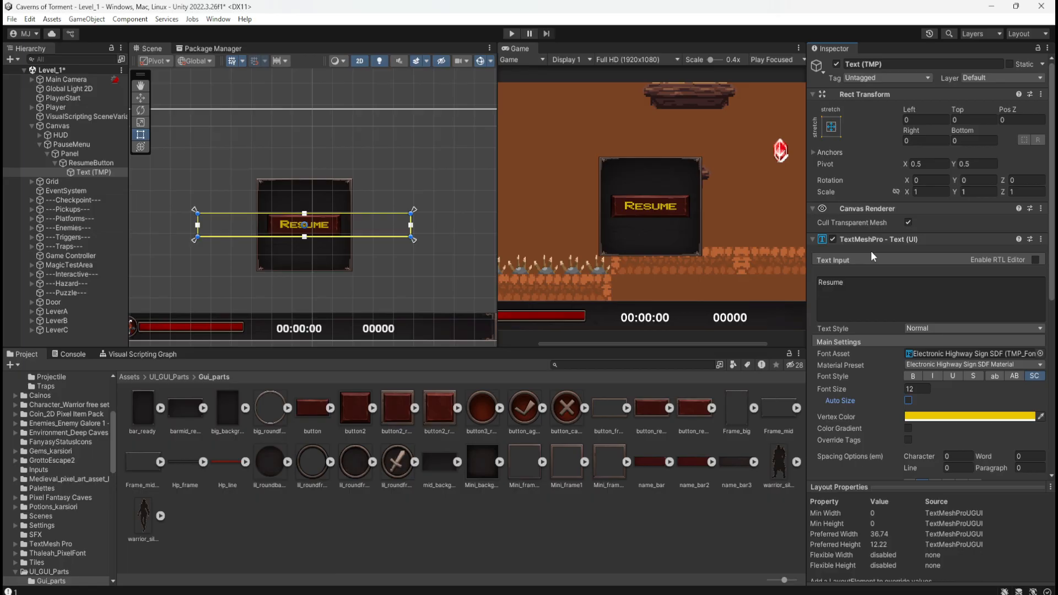
Try the full-stretch anchor preset on ResumeButton, including its pivot and position.
click(85, 161)
click(832, 126)
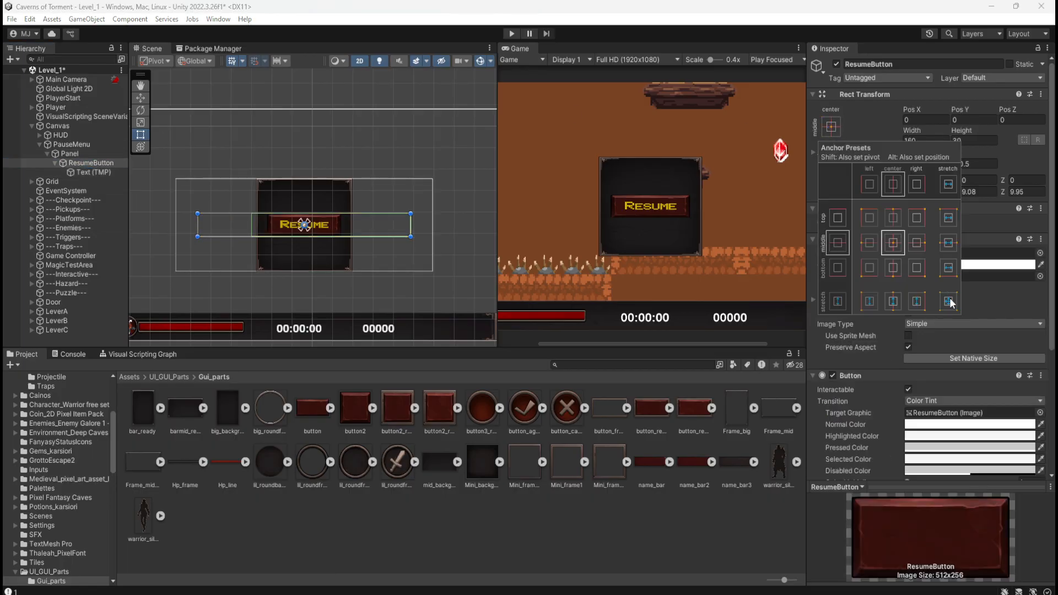
key(shift+alt)
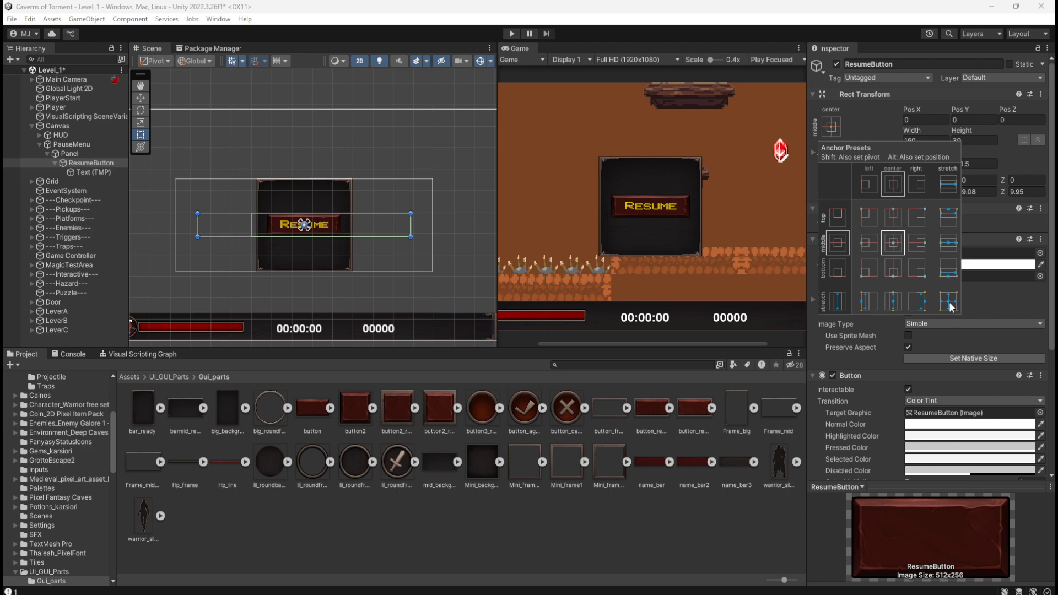
alt+shift+click(949, 301)
key(ctrl+z)
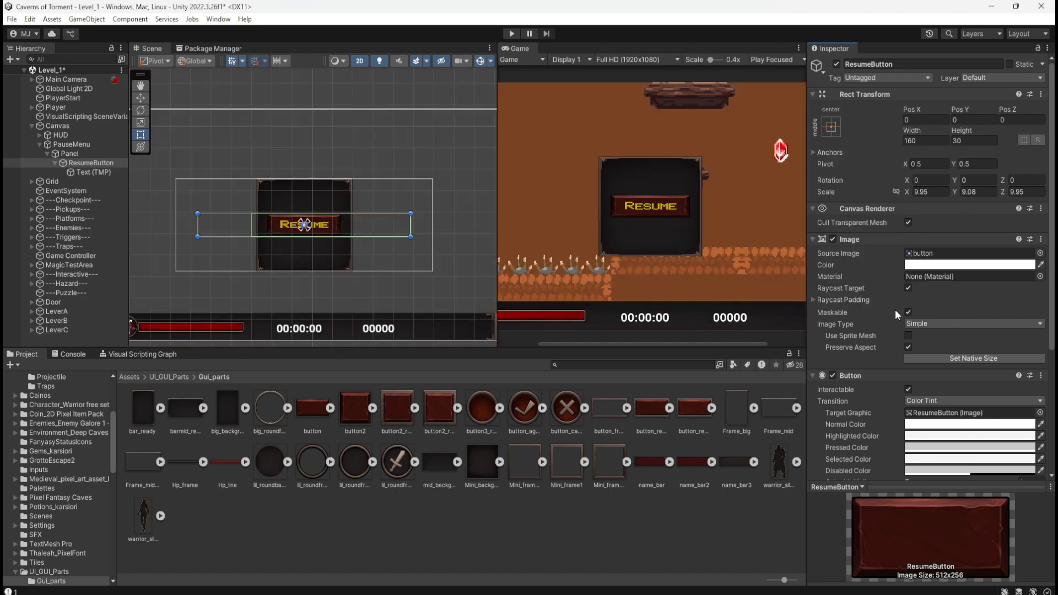
Compare the rectangle bounds and Rect Transform settings of Panel and ResumeButton.
click(87, 152)
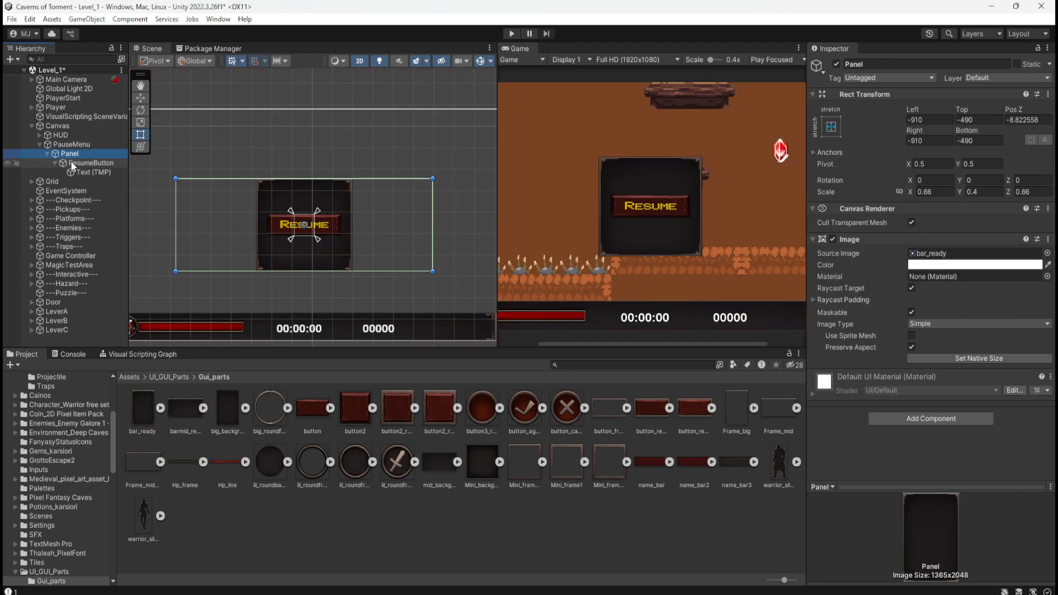
click(74, 161)
click(79, 153)
click(100, 162)
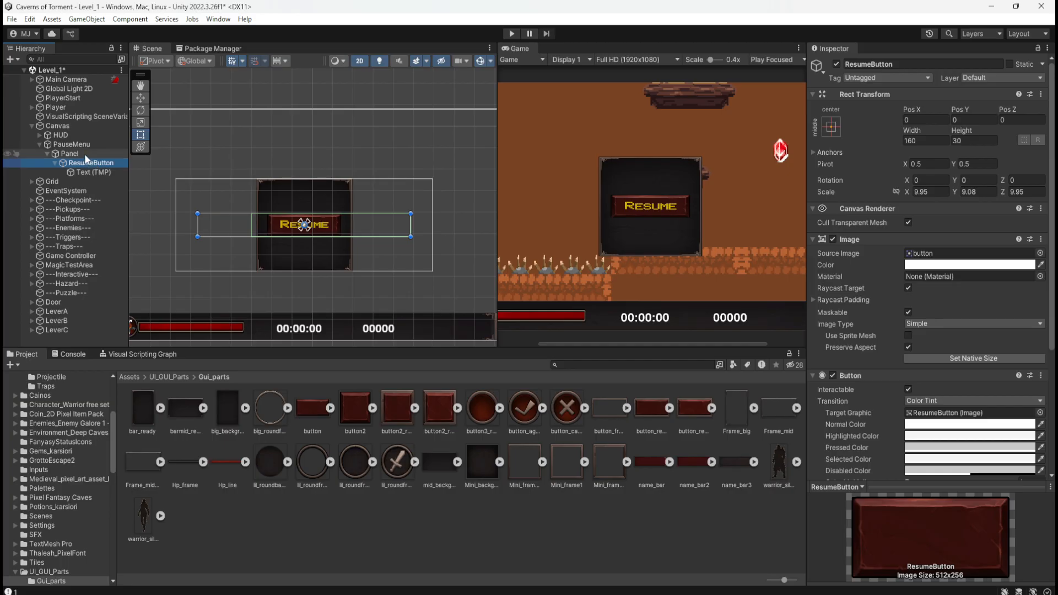
click(84, 154)
Narrow ResumeButton's rectangle freehand to about 60.7 wide so it closely surrounds the button image.
click(81, 162)
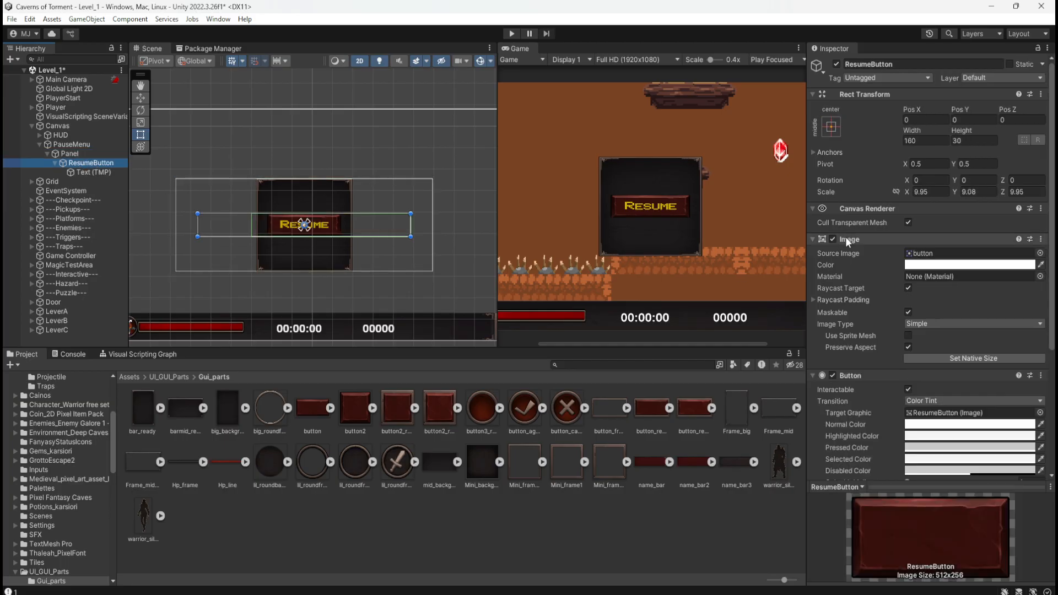
drag(409, 223, 275, 240)
scroll(196, 223, up, 5)
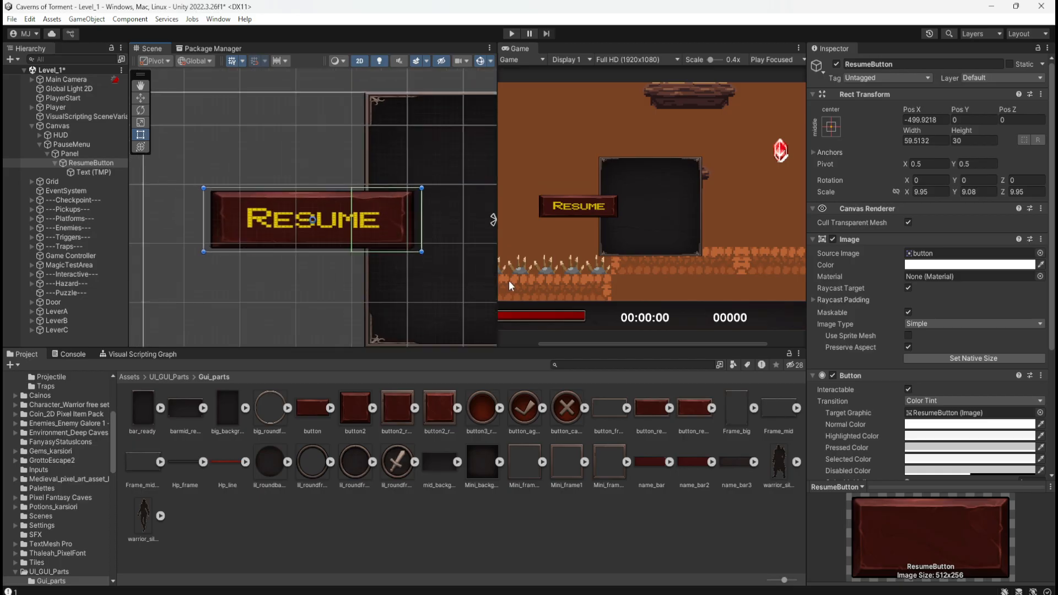
scroll(905, 415, down, 5)
scroll(888, 408, up, 5)
click(813, 301)
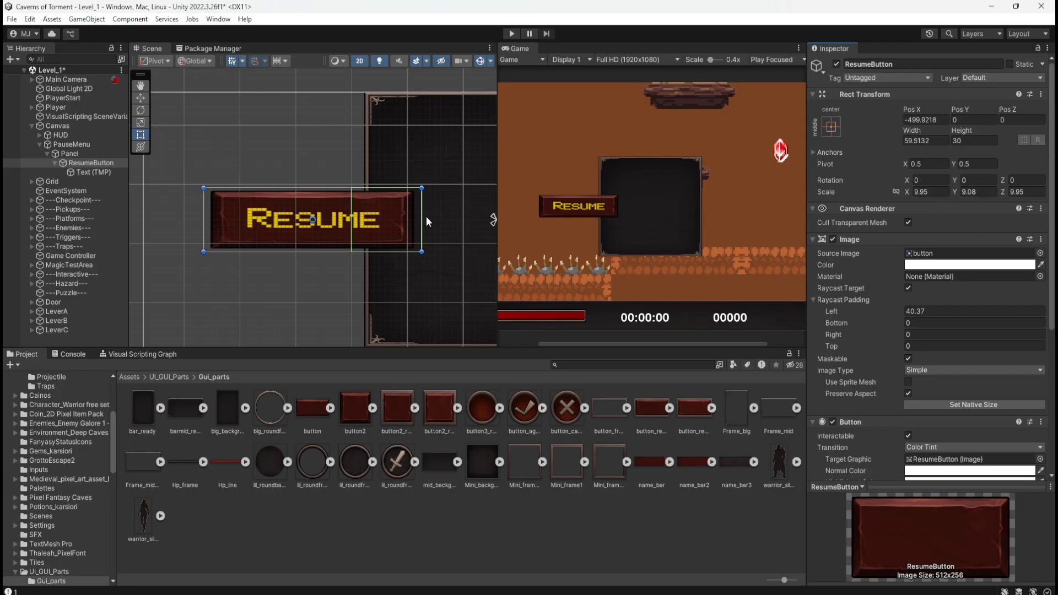
drag(423, 219, 396, 241)
drag(396, 240, 428, 238)
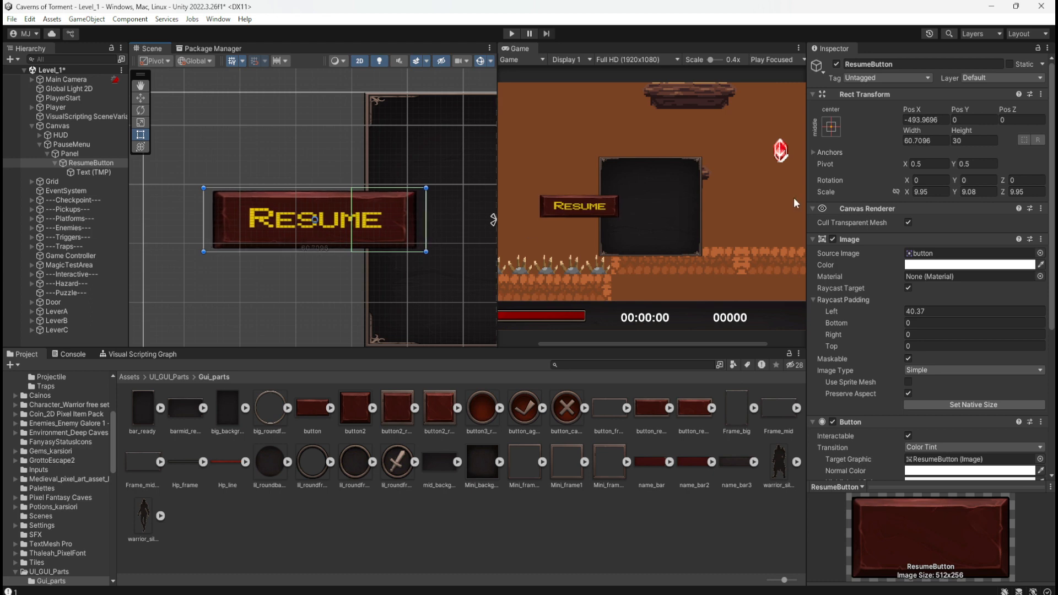
Set ResumeButton's width to 60 and its Pos X to 0 to center it on the panel.
click(916, 140)
text(60)
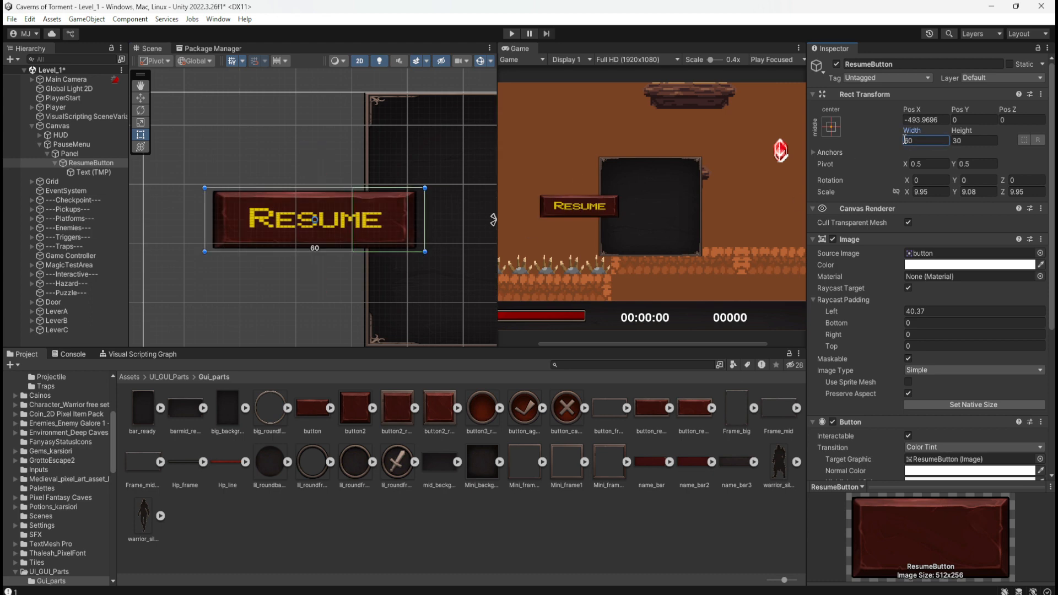
click(943, 120)
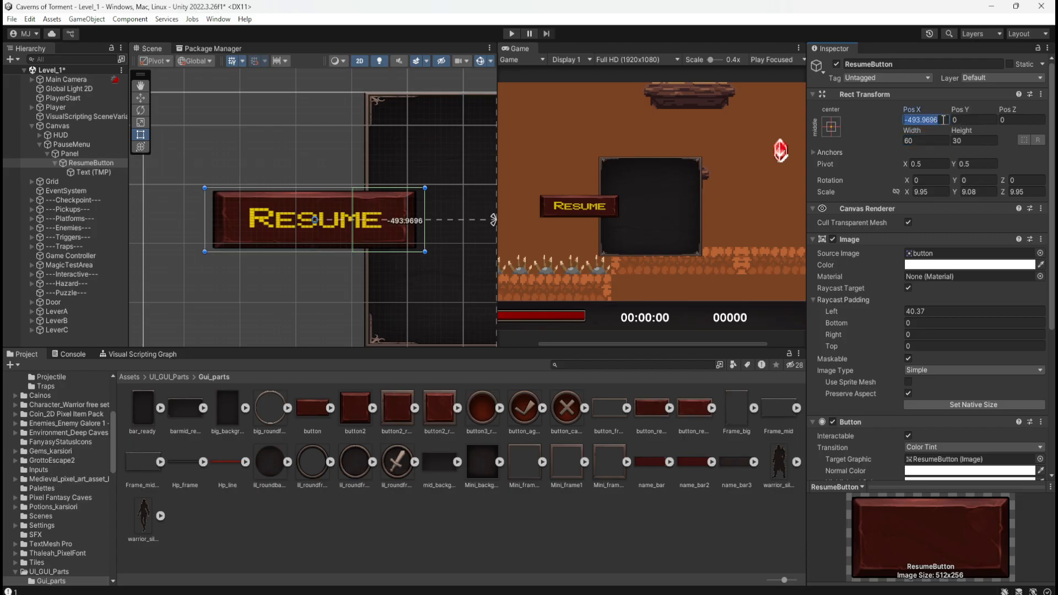
text(0)
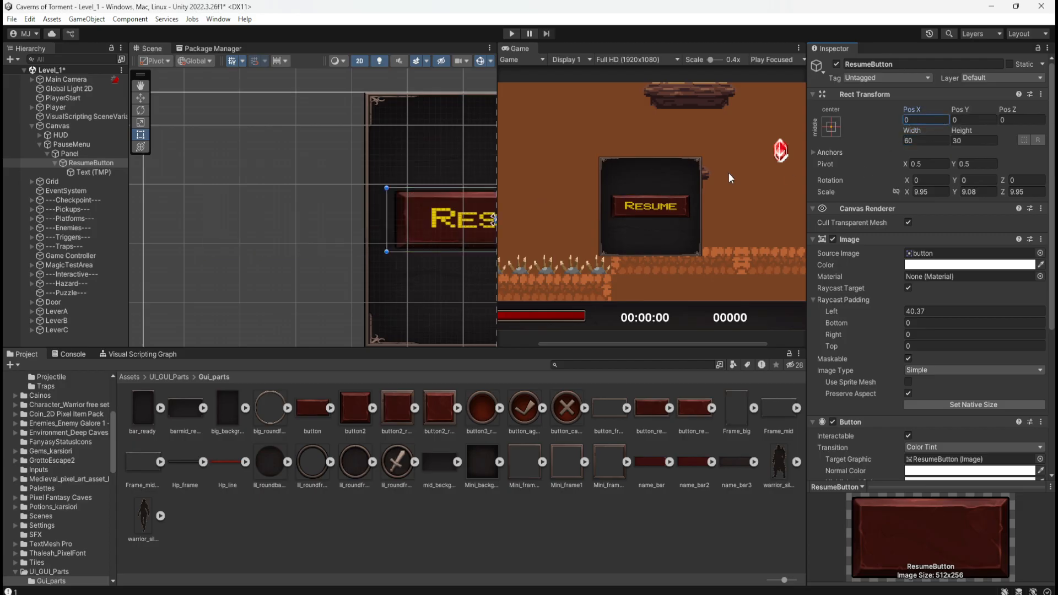
Set the left raycast padding of ResumeButton's image to 0, keeping Raycast Target enabled.
scroll(447, 231, down, 3)
scroll(438, 227, up, 5)
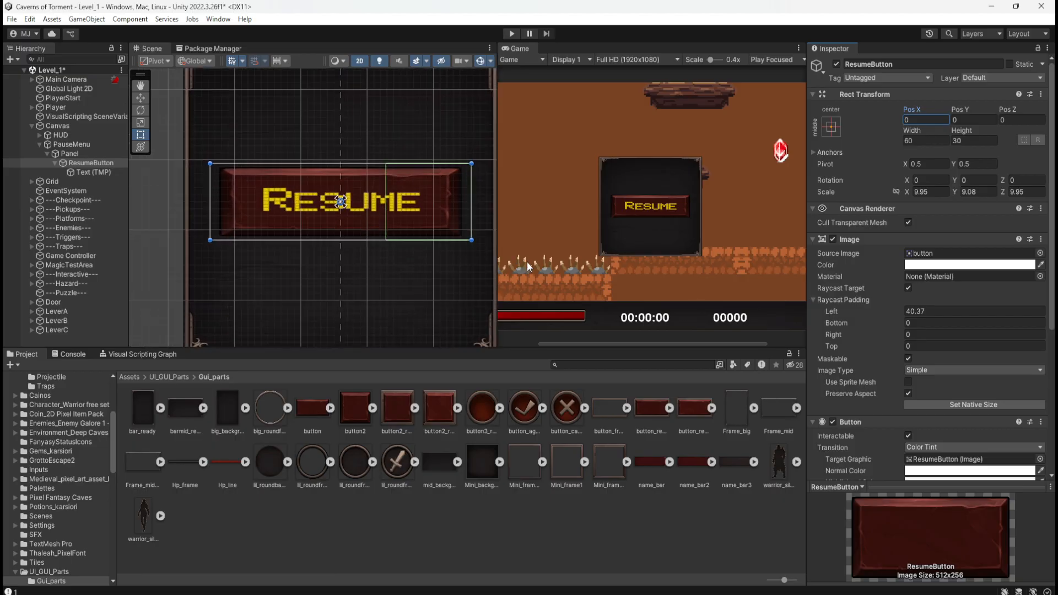
drag(903, 312, 204, 378)
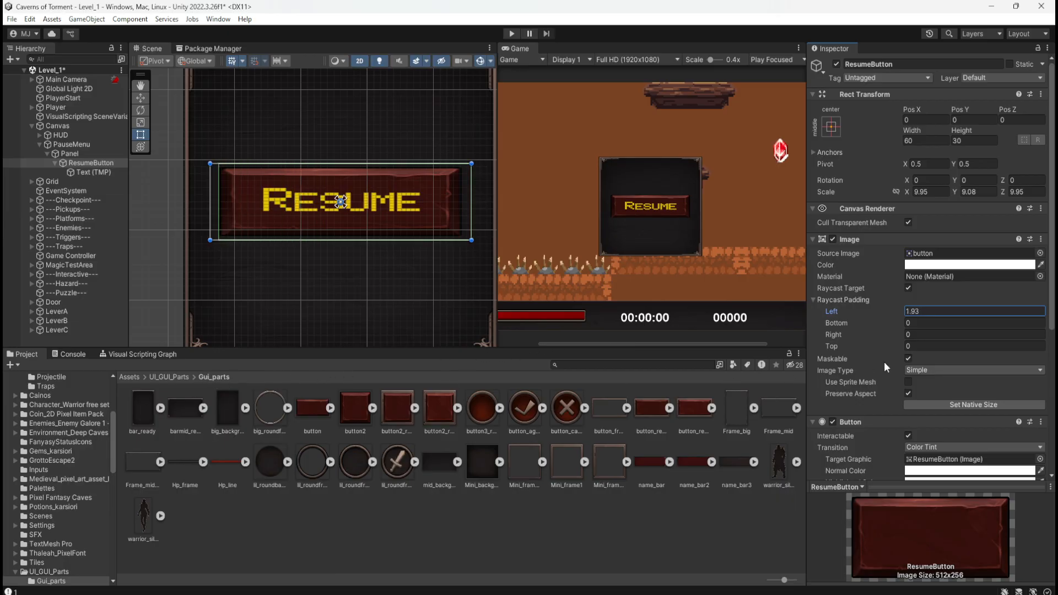
click(908, 288)
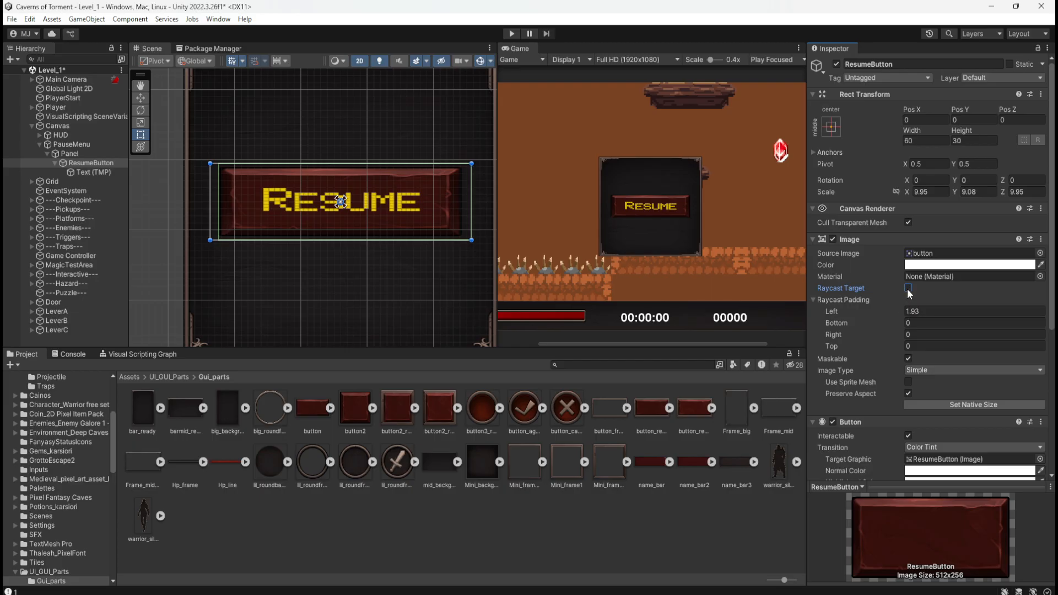
click(909, 288)
click(920, 311)
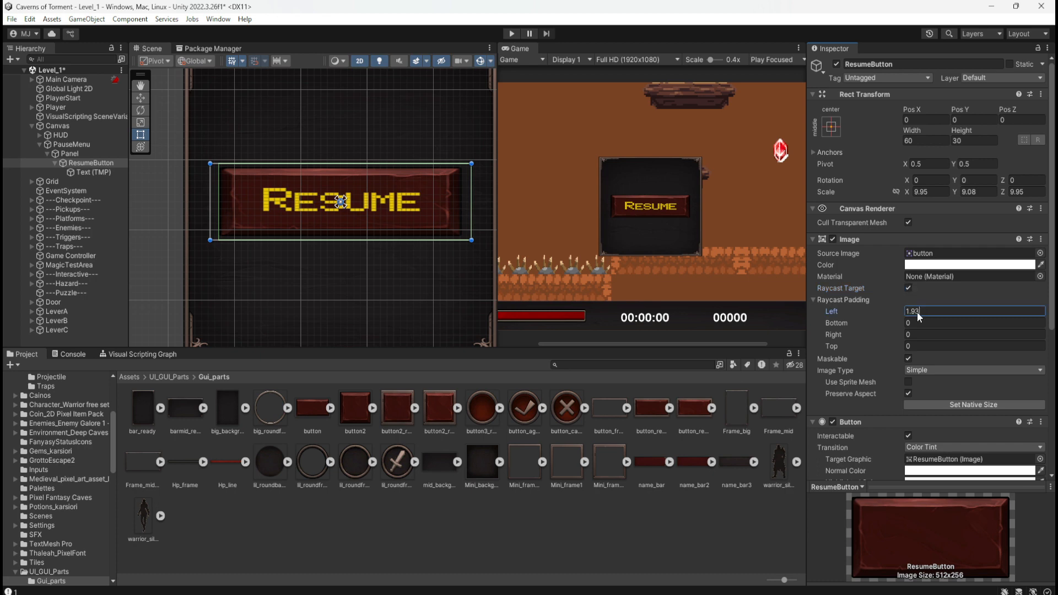
text(0)
click(901, 302)
click(831, 300)
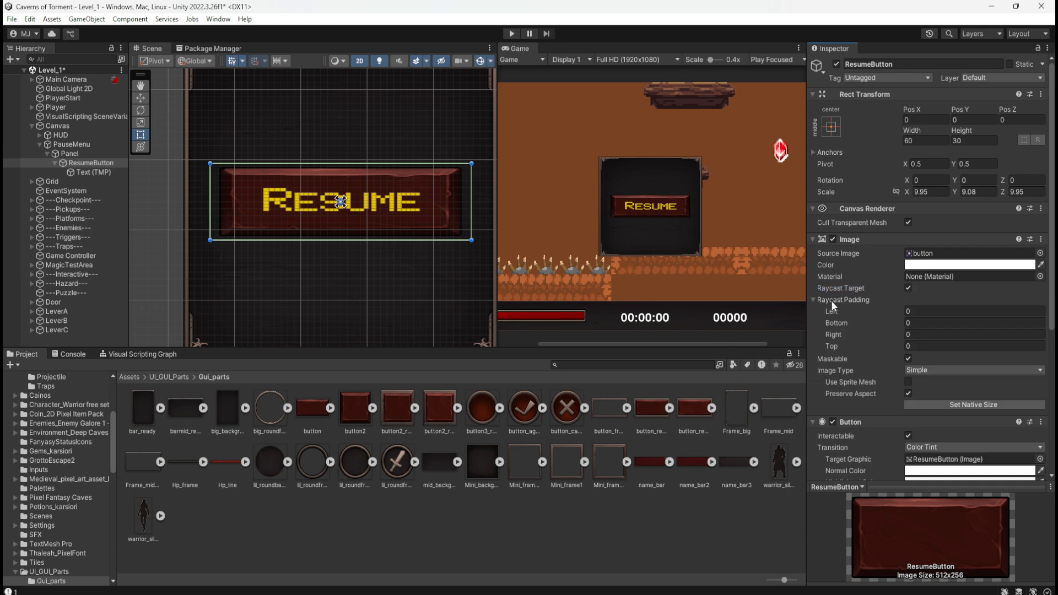
Save the Level_1 scene and test the Resume button's clickable area in Play mode.
key(ctrl+s)
click(513, 33)
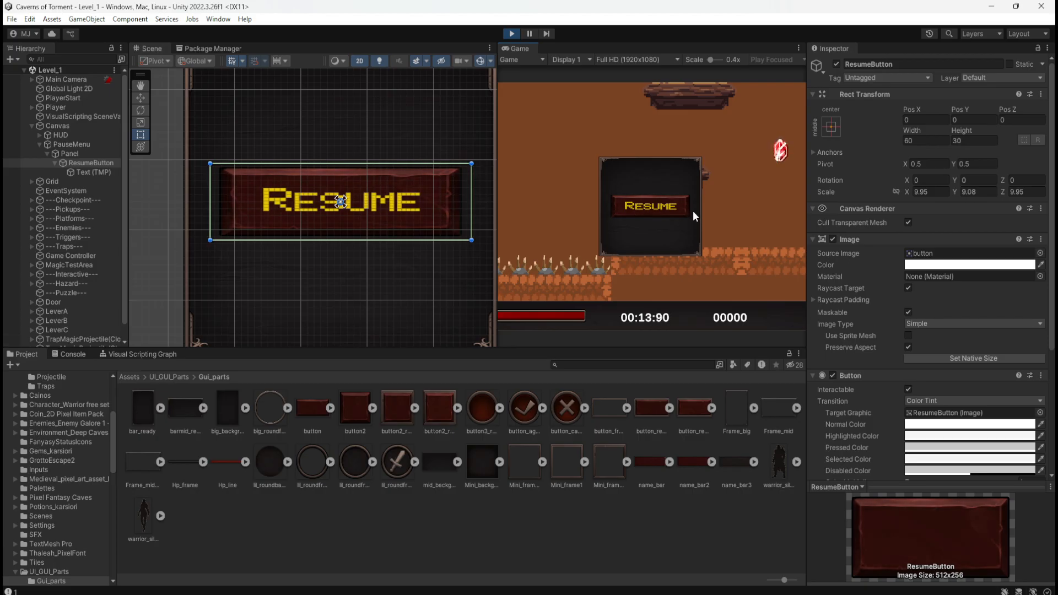
click(513, 32)
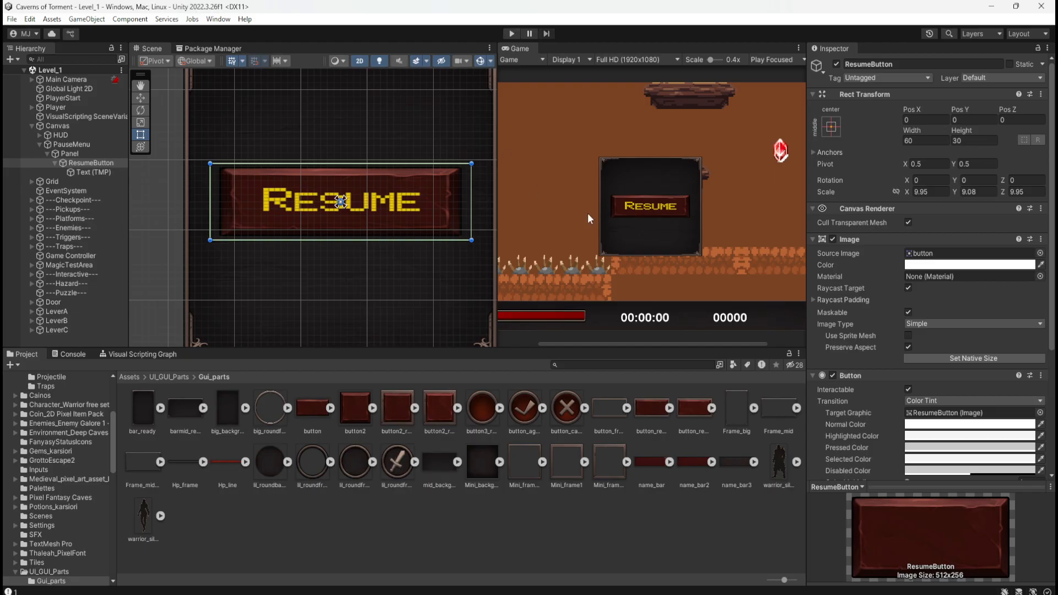
Set the right raycast padding of ResumeButton's image to 5.6 and enter Play mode to test it.
click(813, 300)
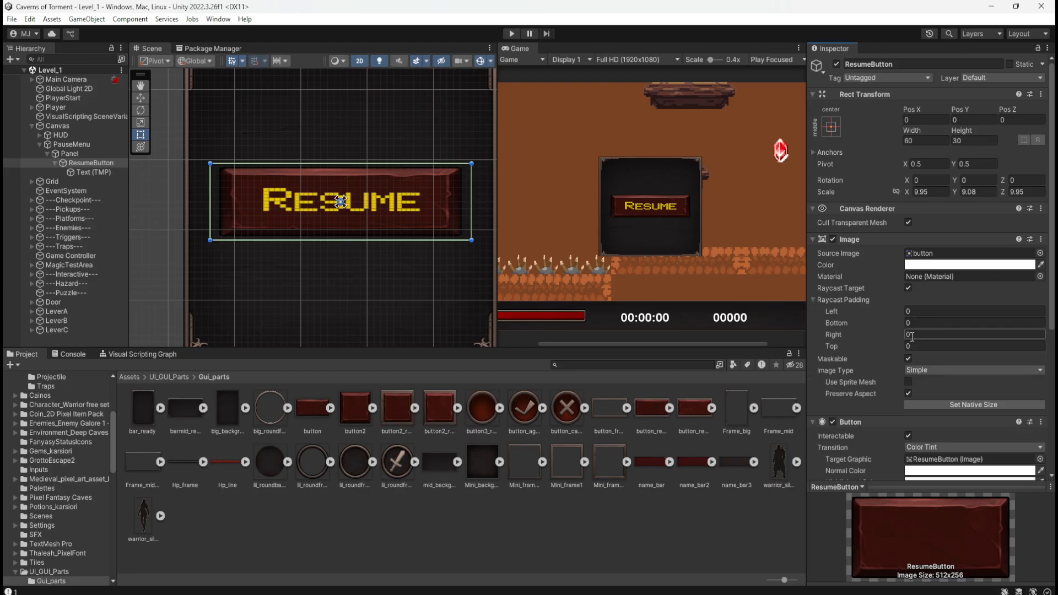
drag(908, 336, 997, 322)
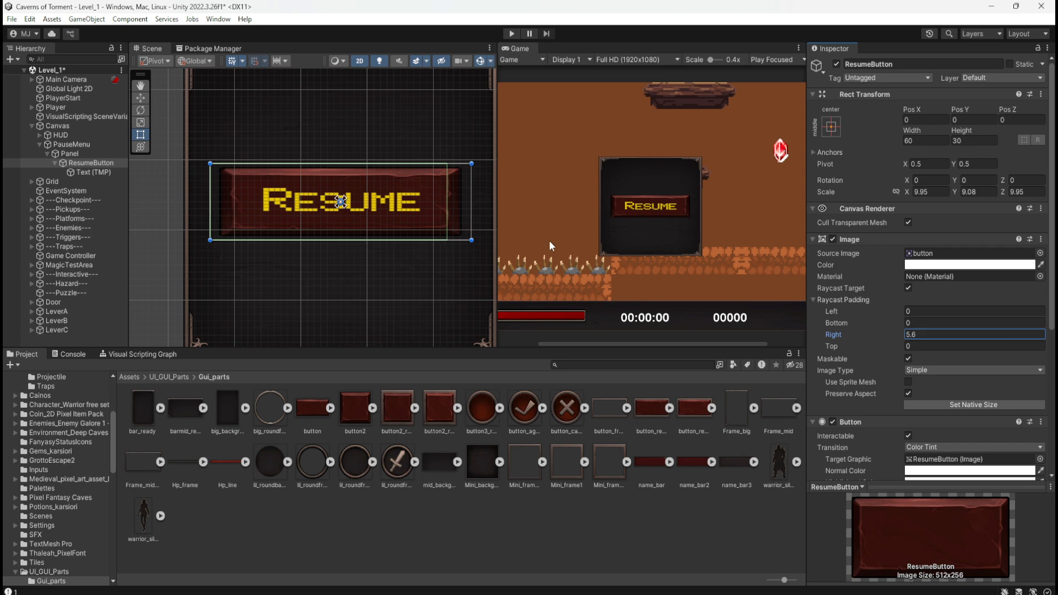
click(512, 33)
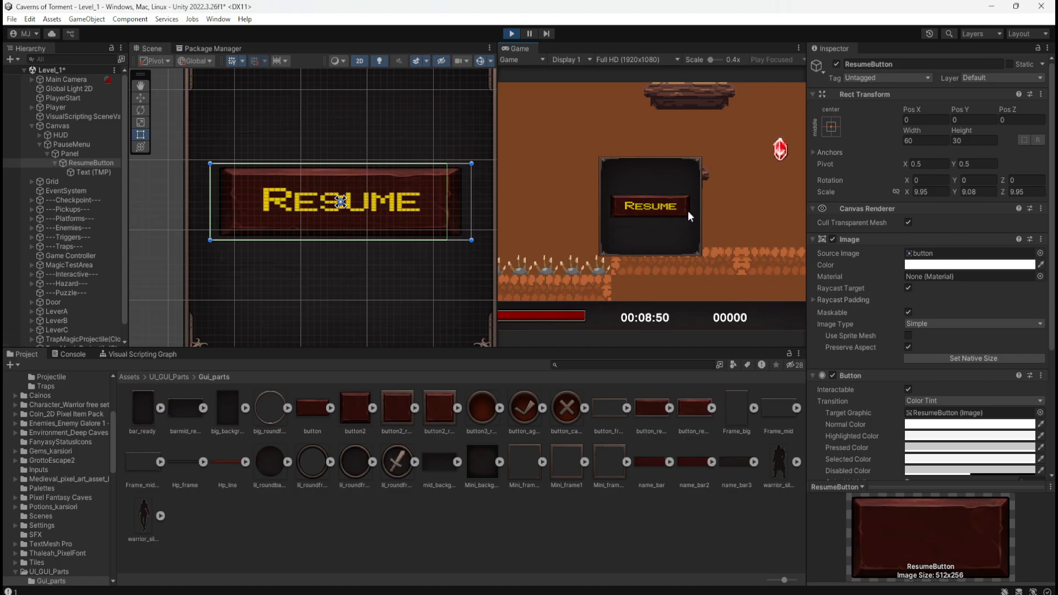
Try narrowing ResumeButton's rectangle to about 53.6 wide while in Play mode.
drag(473, 200, 444, 209)
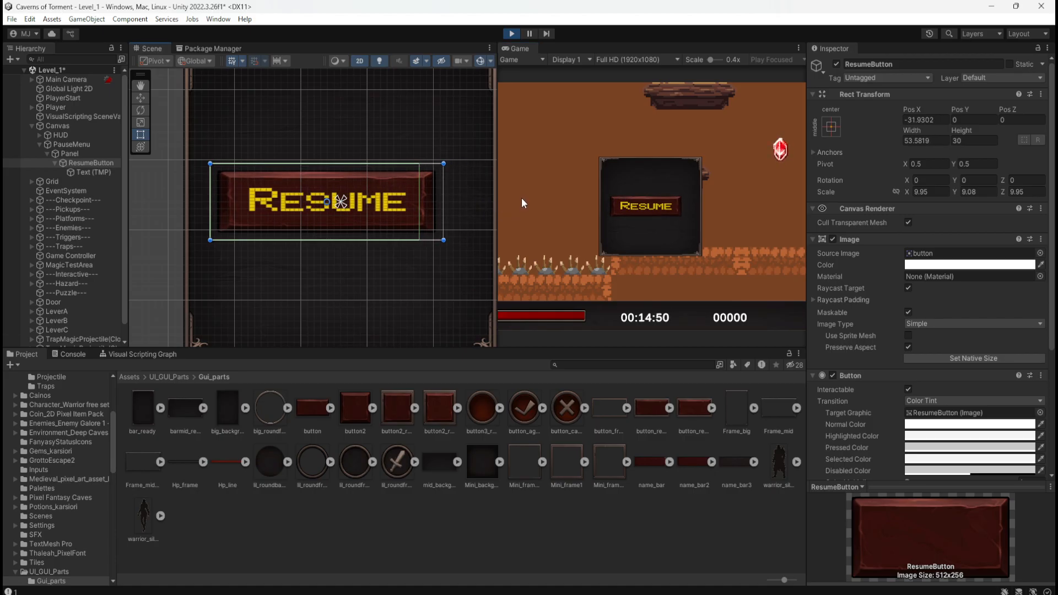
key(ctrl+z)
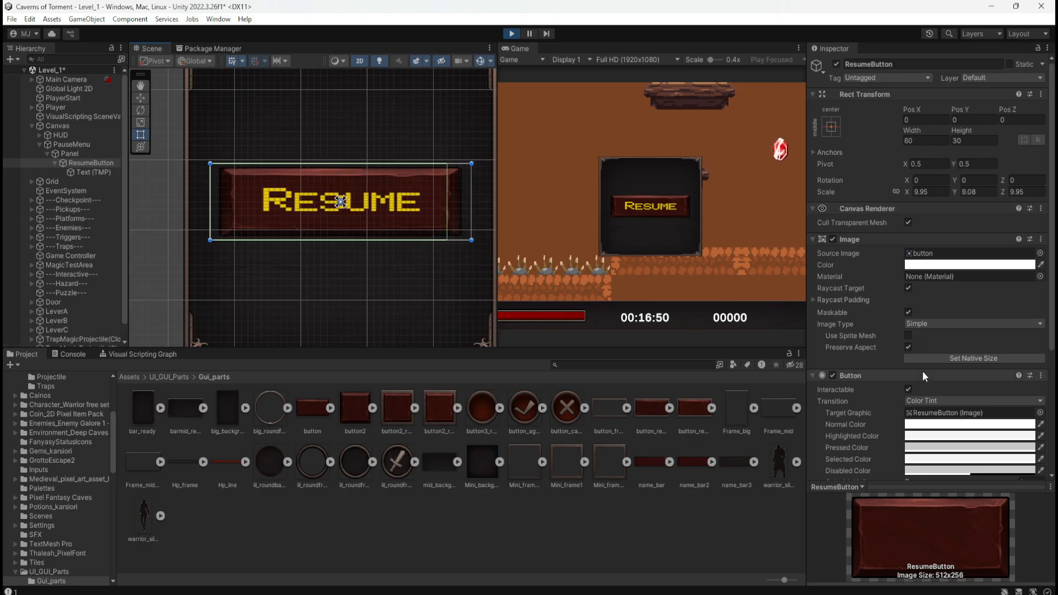
Review ResumeButton's Image and Button component settings down to the On Click list, and exit Play mode.
scroll(843, 342, down, 4)
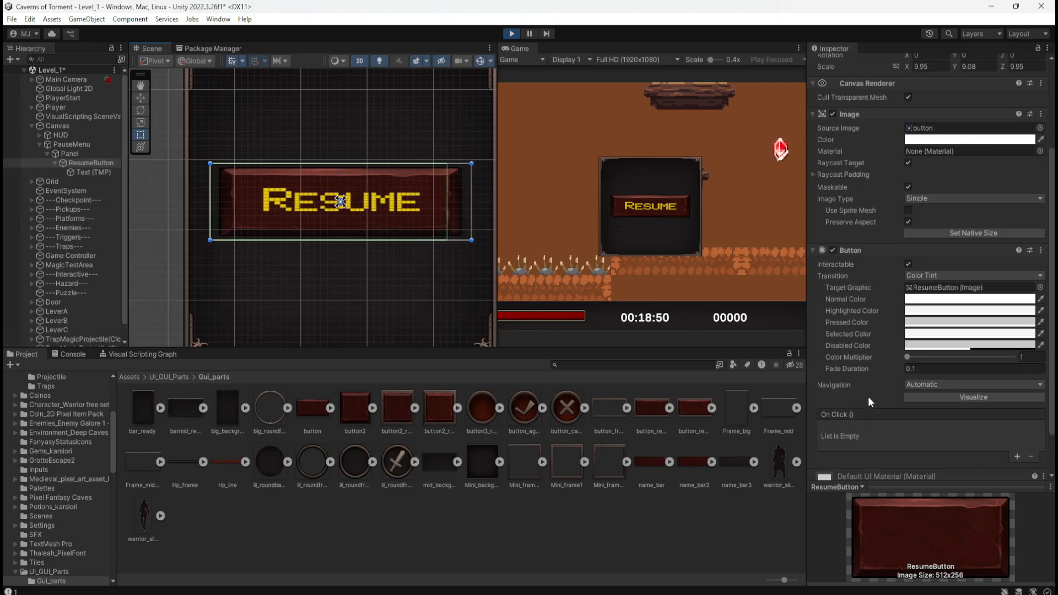
scroll(872, 390, down, 2)
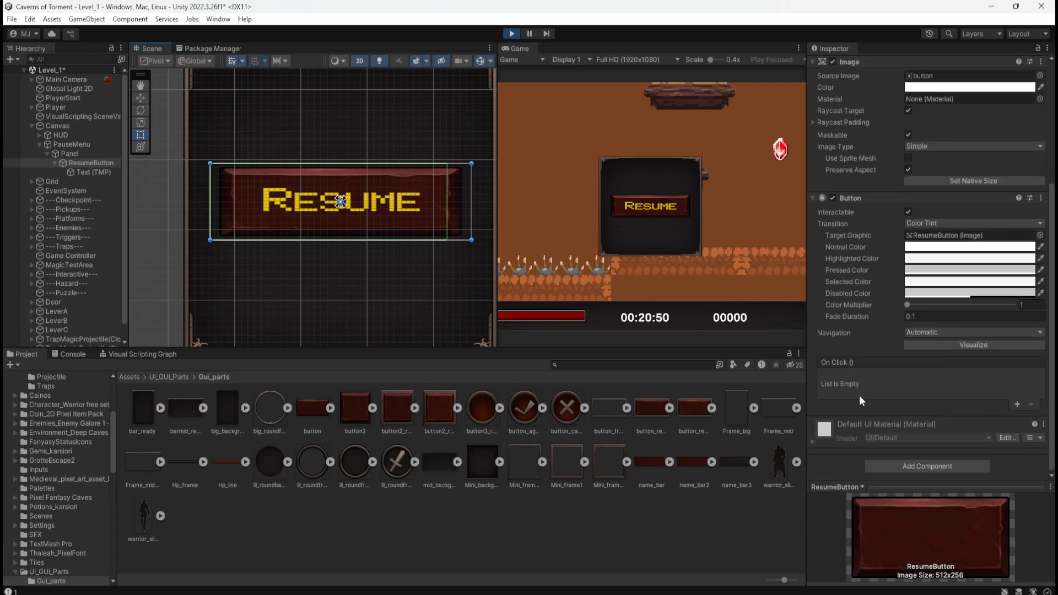
scroll(888, 401, up, 5)
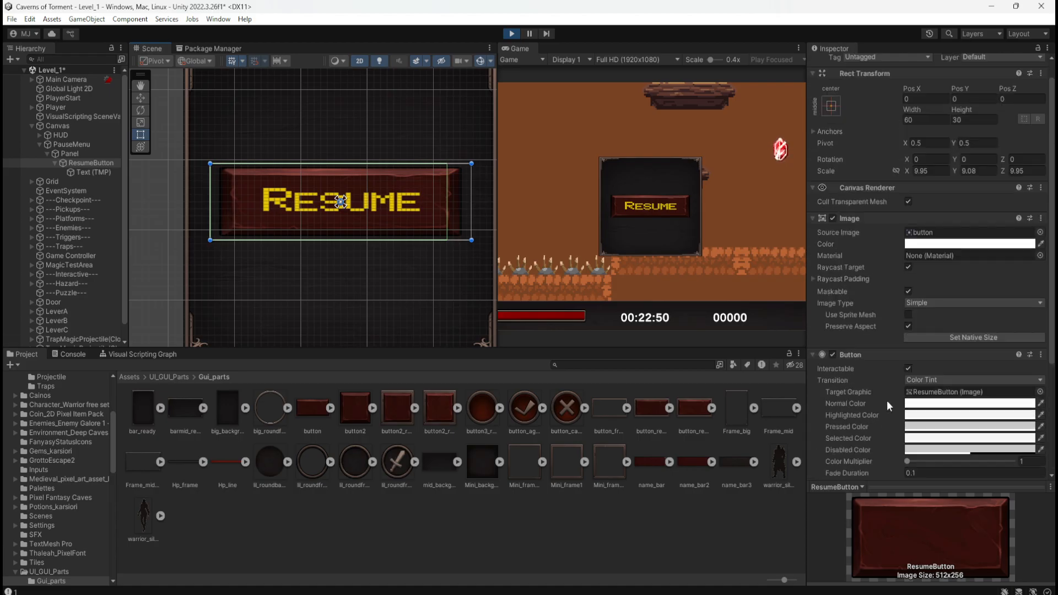
click(511, 33)
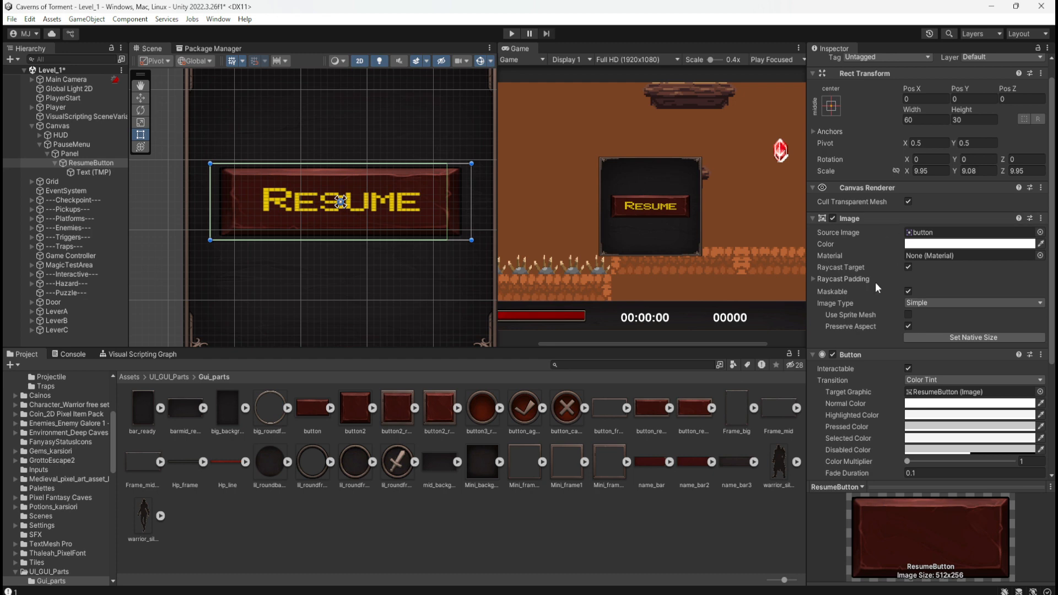
Turn off Preserve Aspect on ResumeButton's image and try narrowing its rectangle to about 53.2 wide.
click(908, 326)
drag(472, 198, 437, 210)
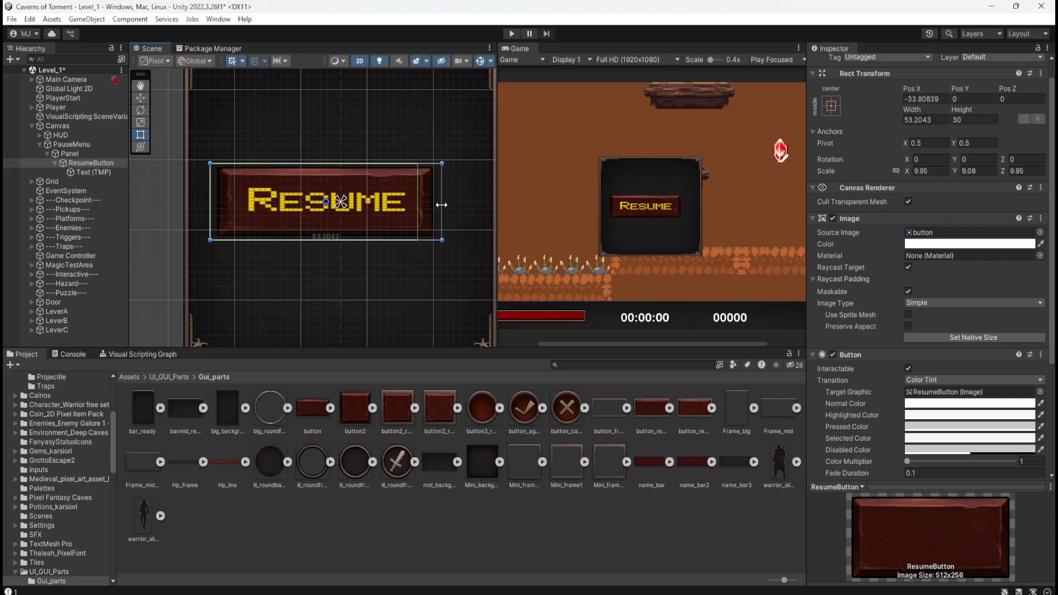
key(ctrl+z)
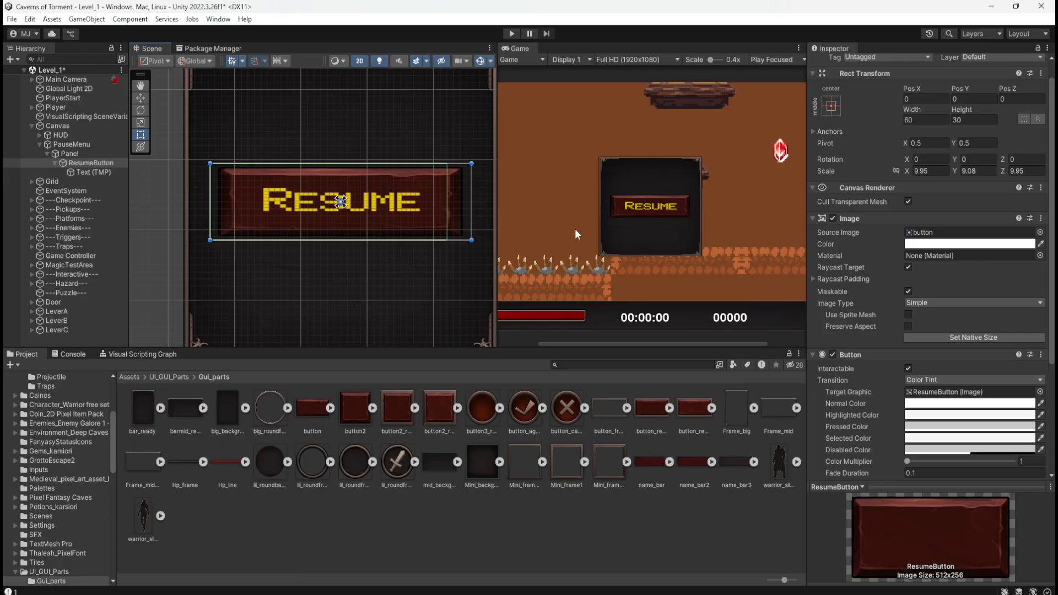
Try the native size for ResumeButton's image and toggle the button's Interactable option, restoring both settings.
click(914, 336)
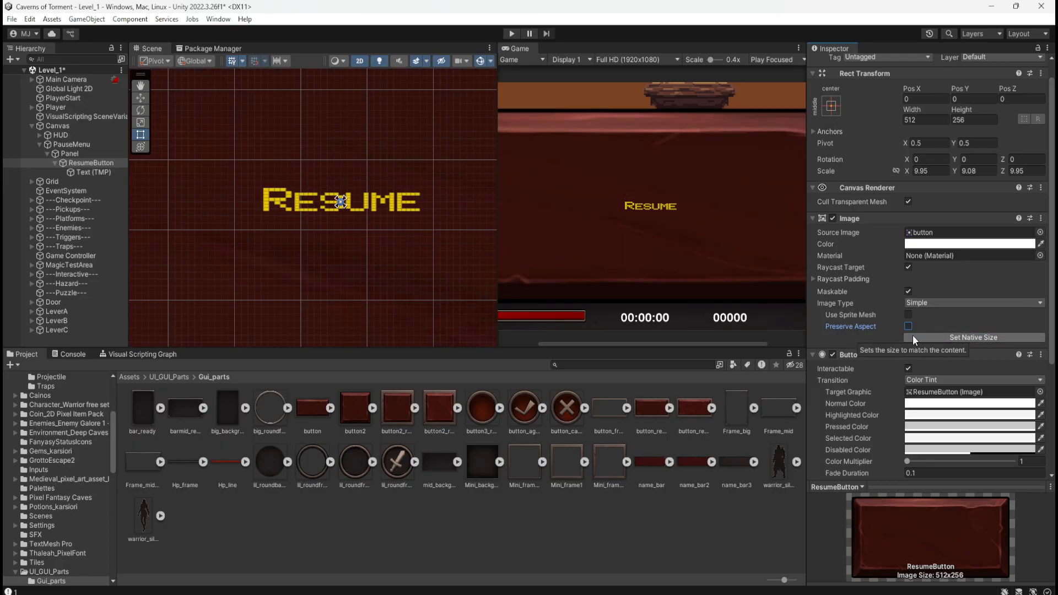
key(ctrl+z)
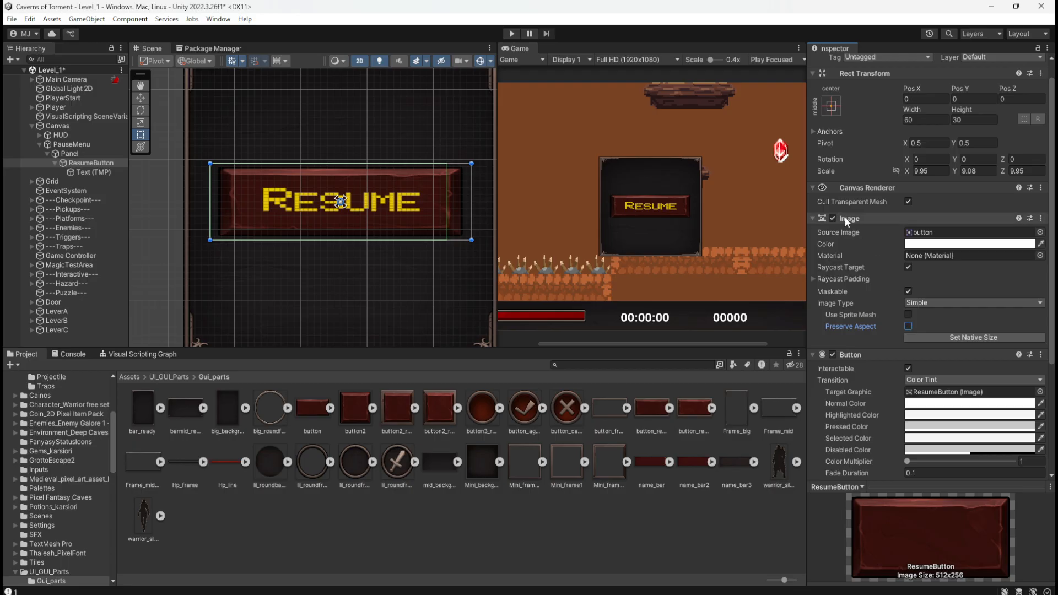
scroll(876, 346, down, 3)
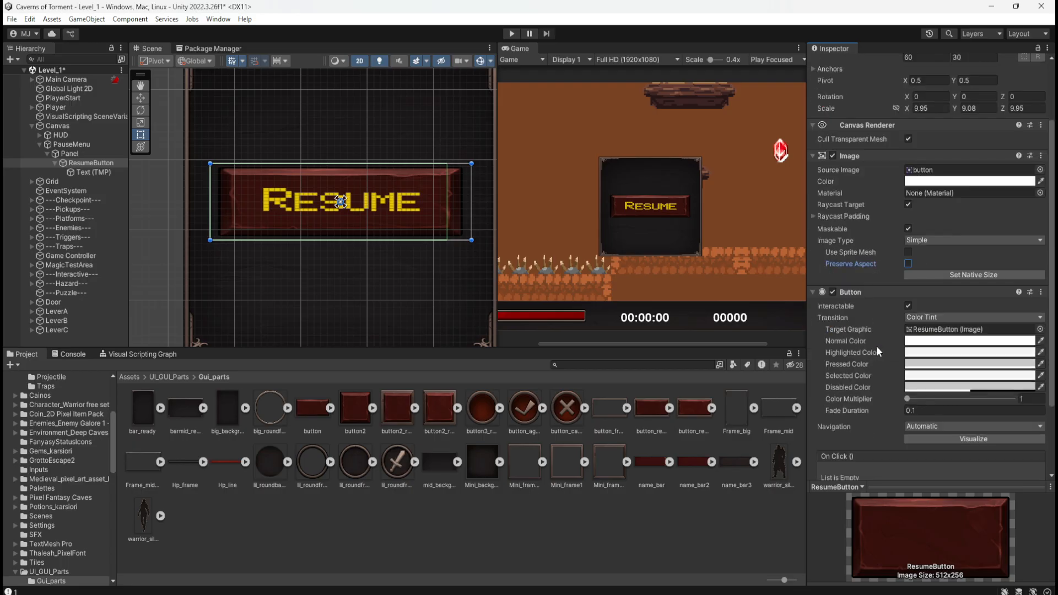
click(909, 306)
click(909, 305)
click(908, 305)
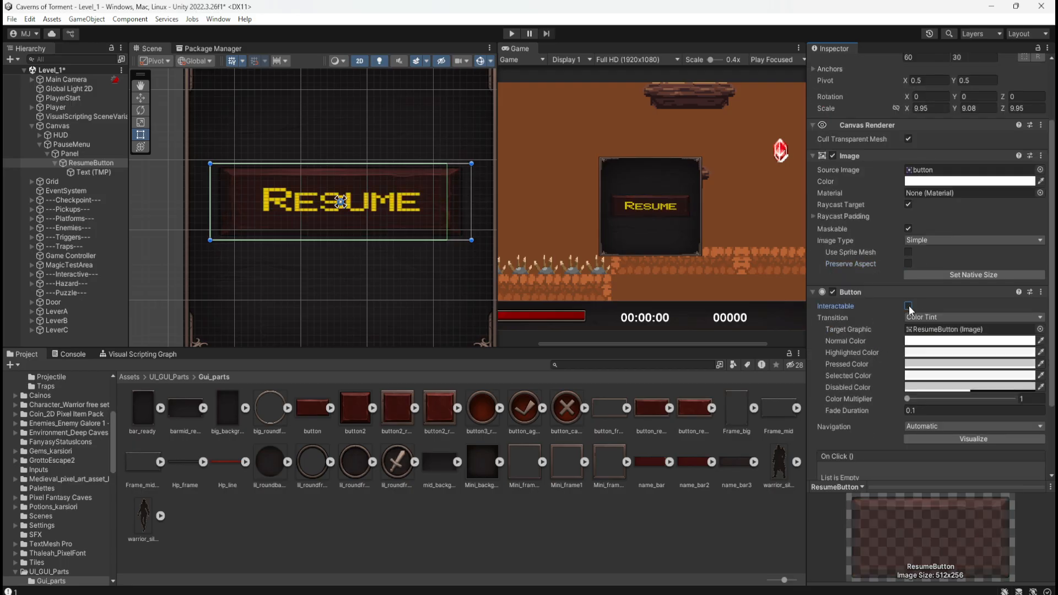
click(908, 306)
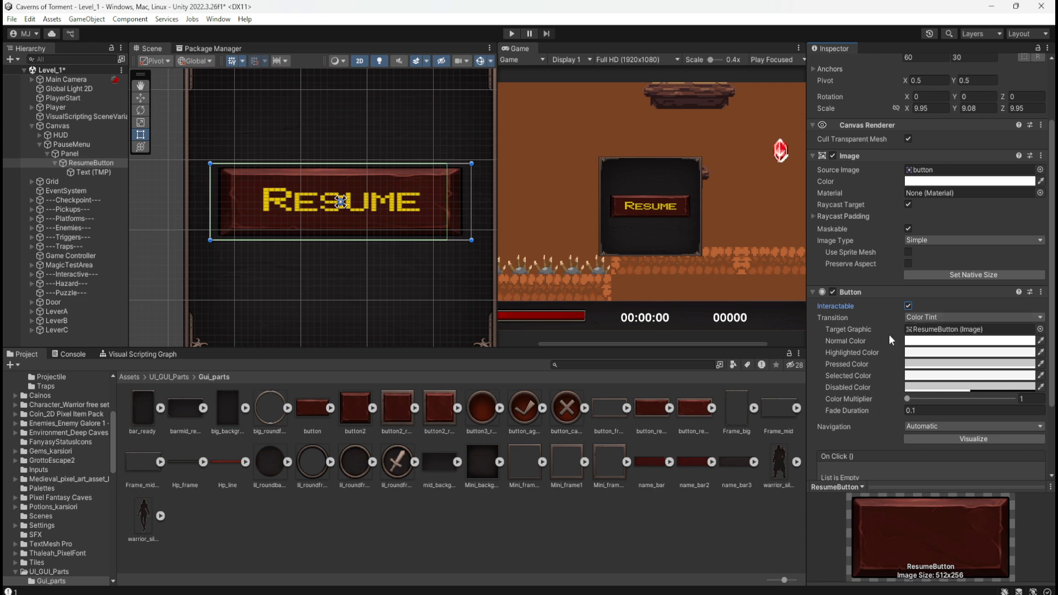
Try deselecting Automatic navigation for ResumeButton and toggling the navigation visualization, keeping the Automatic mode.
scroll(888, 334, down, 3)
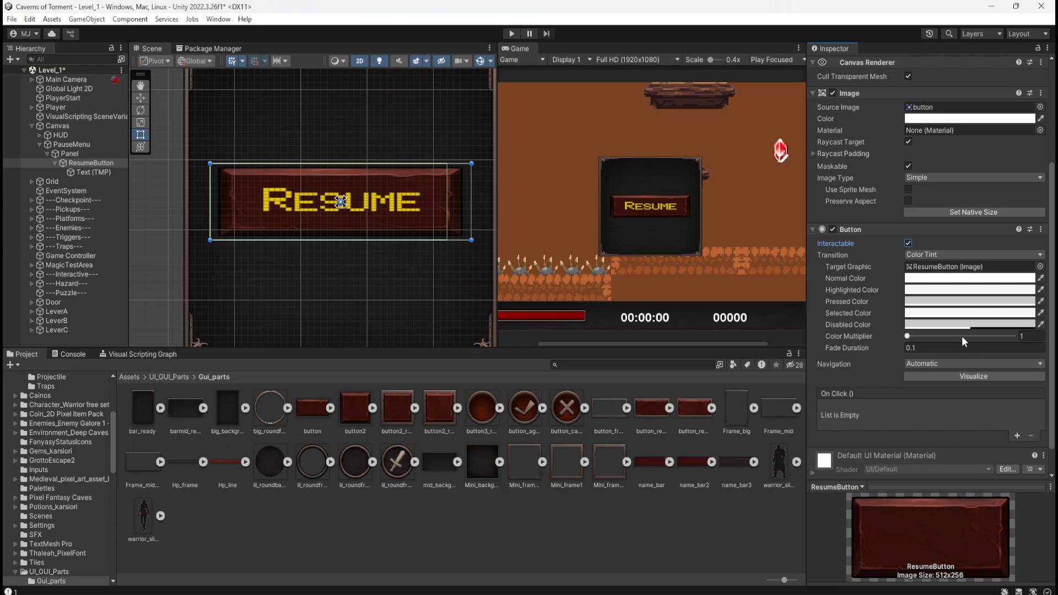
click(961, 368)
click(989, 360)
click(993, 365)
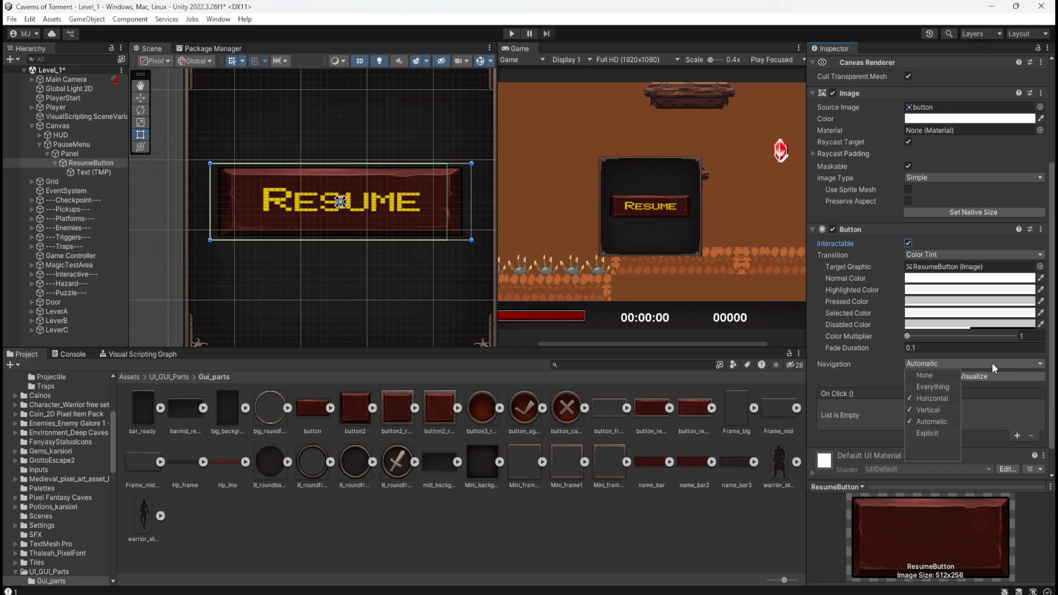
click(938, 421)
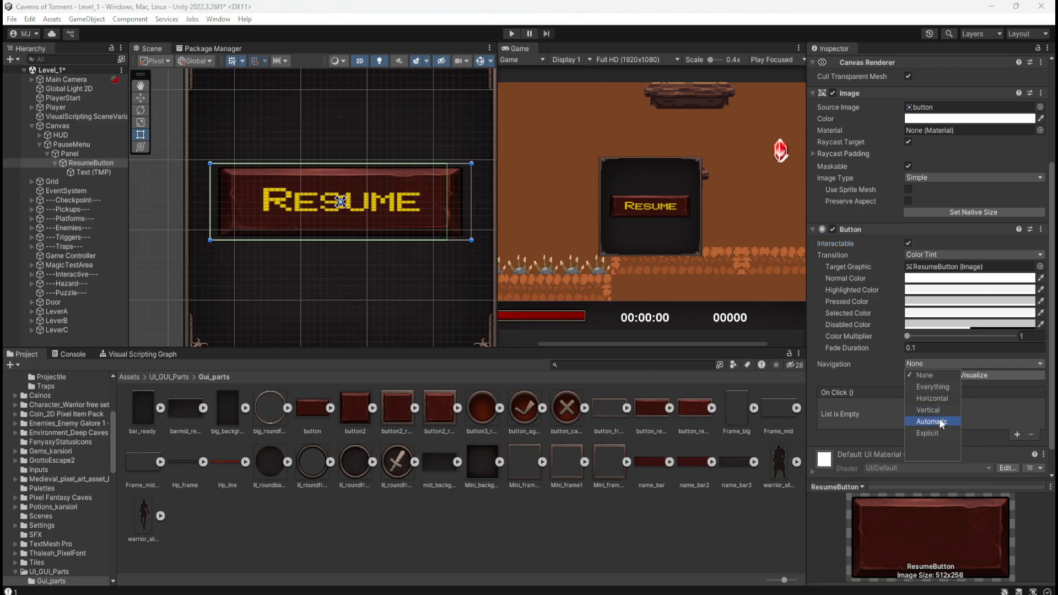
click(987, 407)
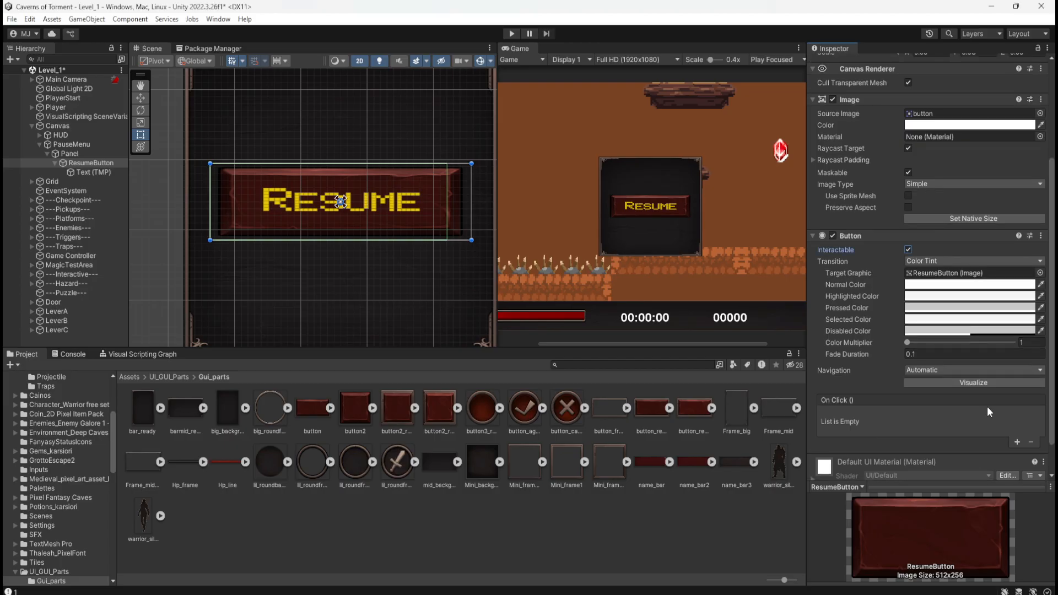
click(975, 383)
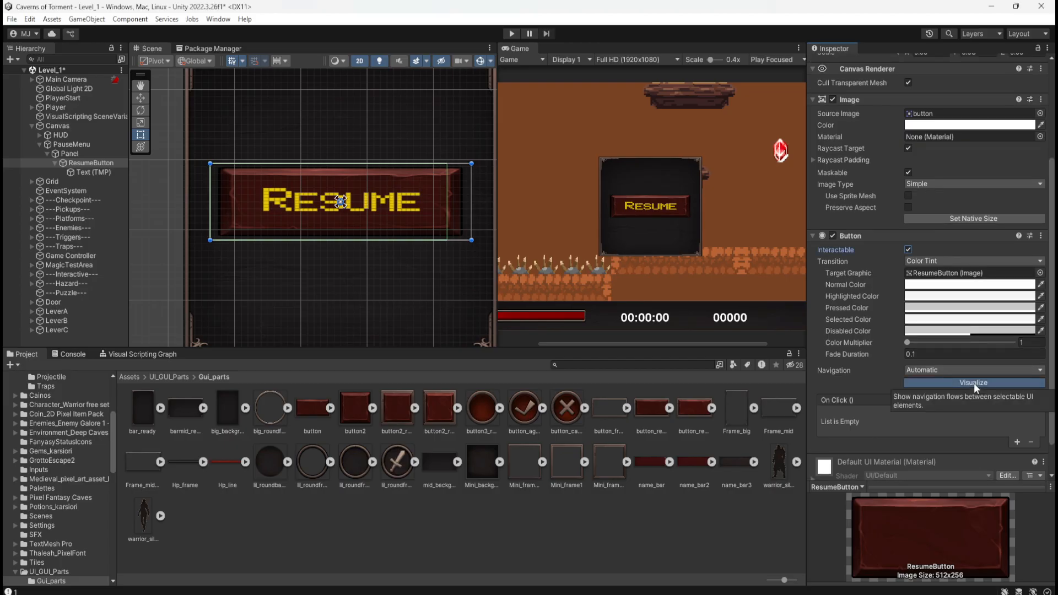
click(976, 385)
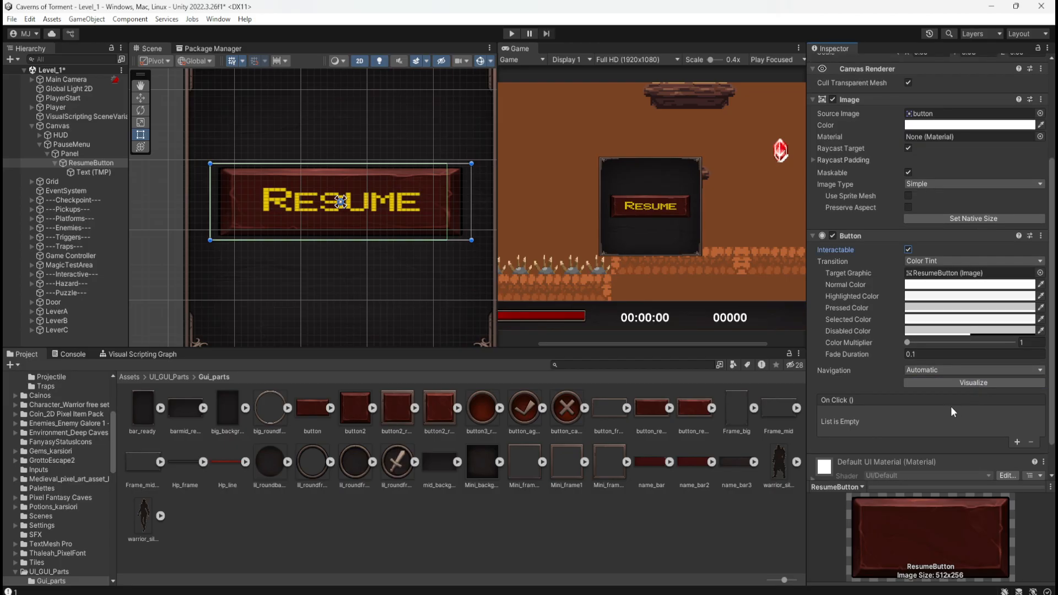
Try the Filled image type on ResumeButton's image and undo the change.
scroll(877, 382, up, 5)
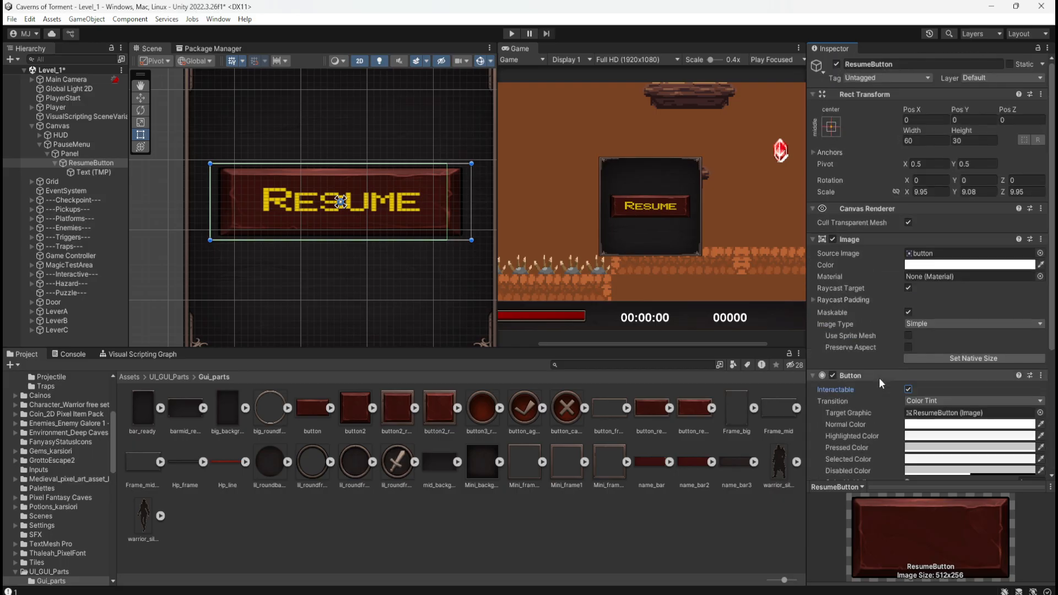
click(935, 323)
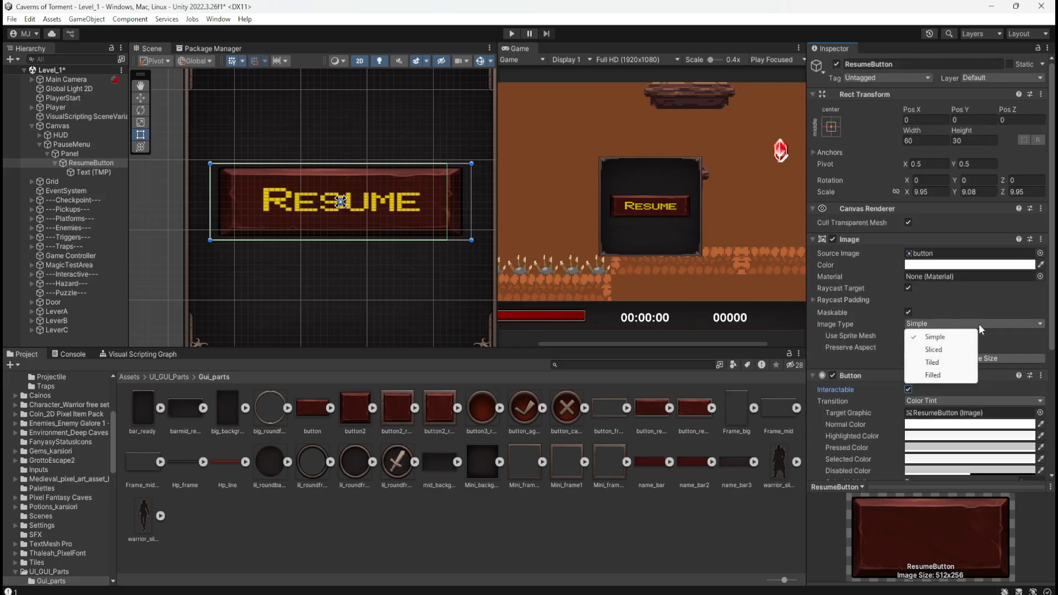
click(943, 373)
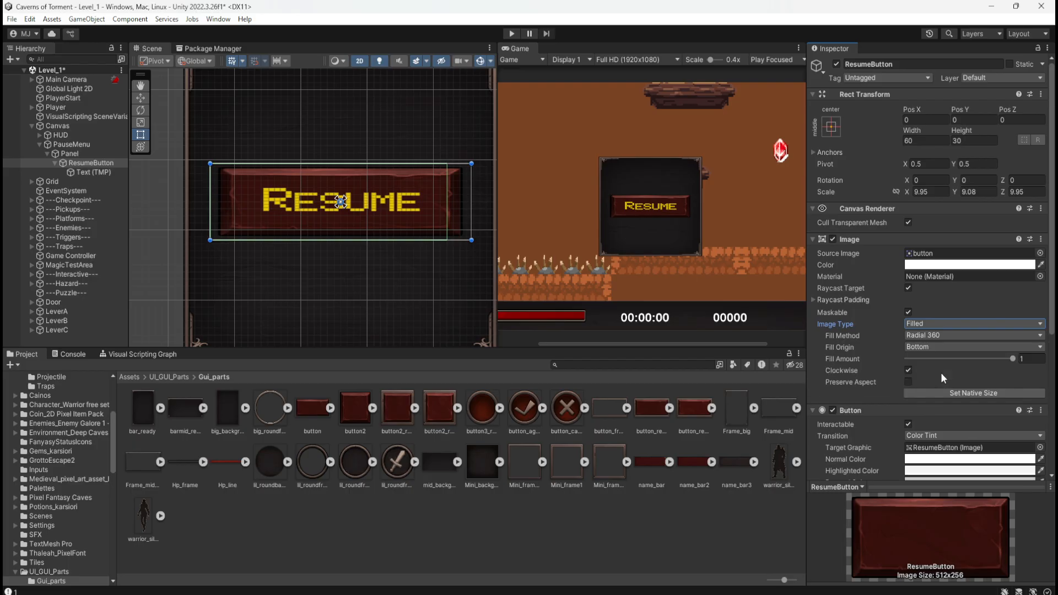
key(ctrl+z)
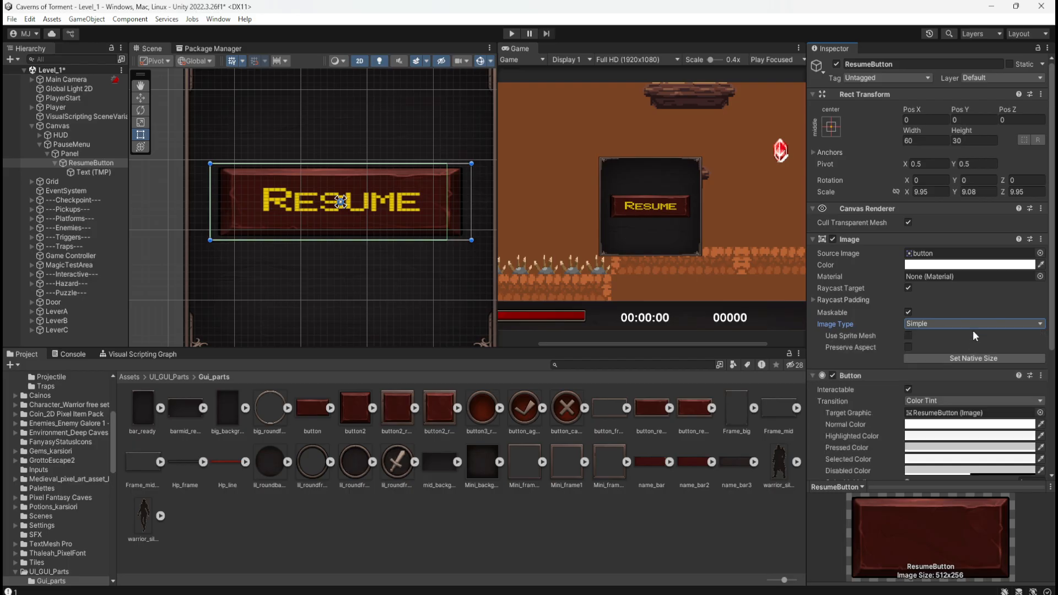
Enable Use Sprite Mesh on ResumeButton's image and test the button in Play mode.
click(908, 335)
click(509, 35)
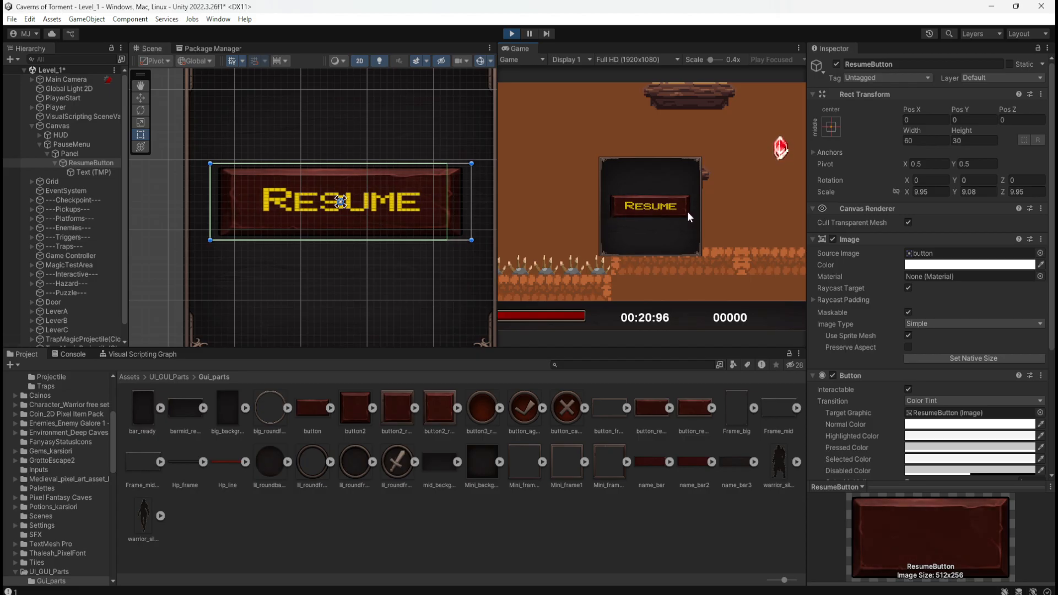
click(511, 34)
Try moving in the left edge of ResumeButton's text rectangle and anchoring it to middle center, undoing both changes.
click(94, 174)
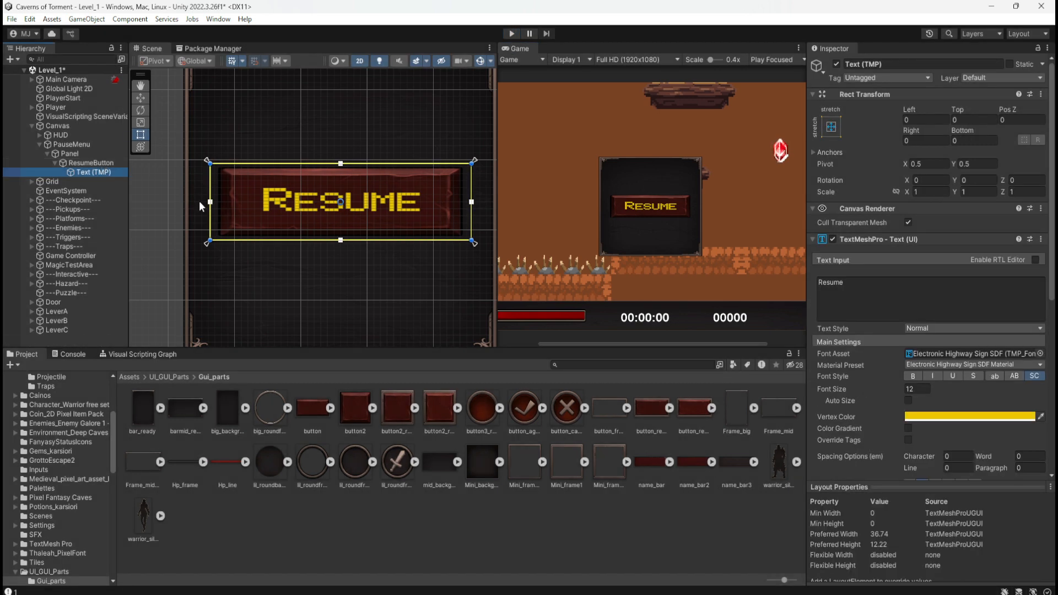
drag(211, 202, 234, 204)
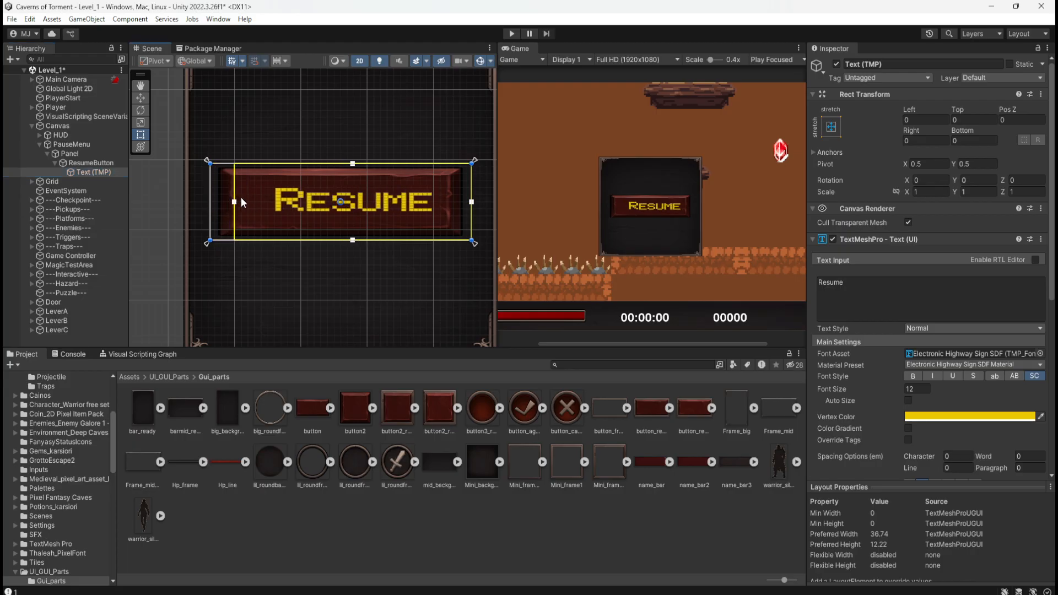
key(ctrl+z)
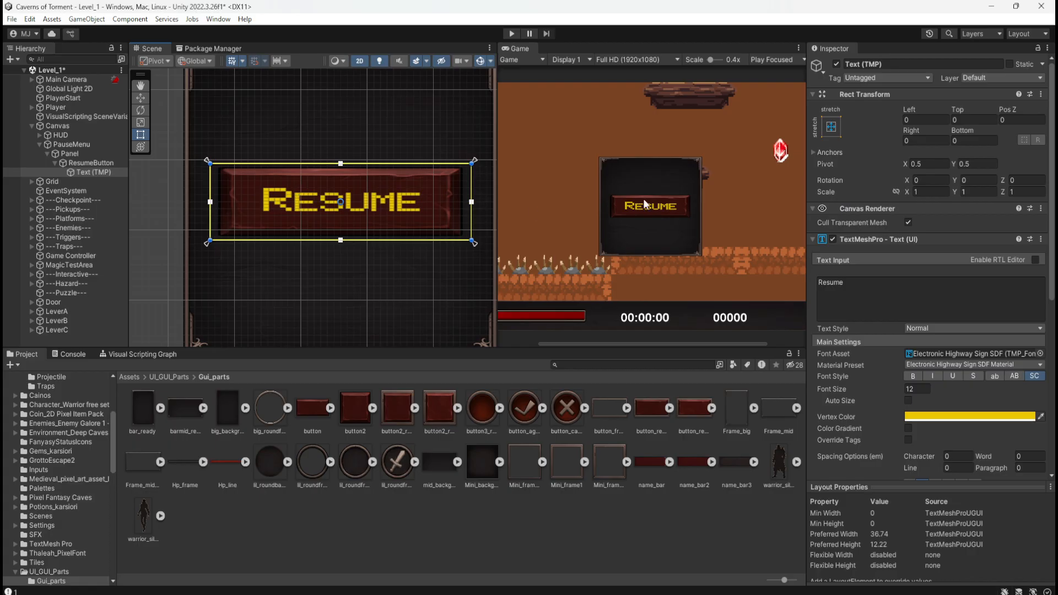
click(836, 129)
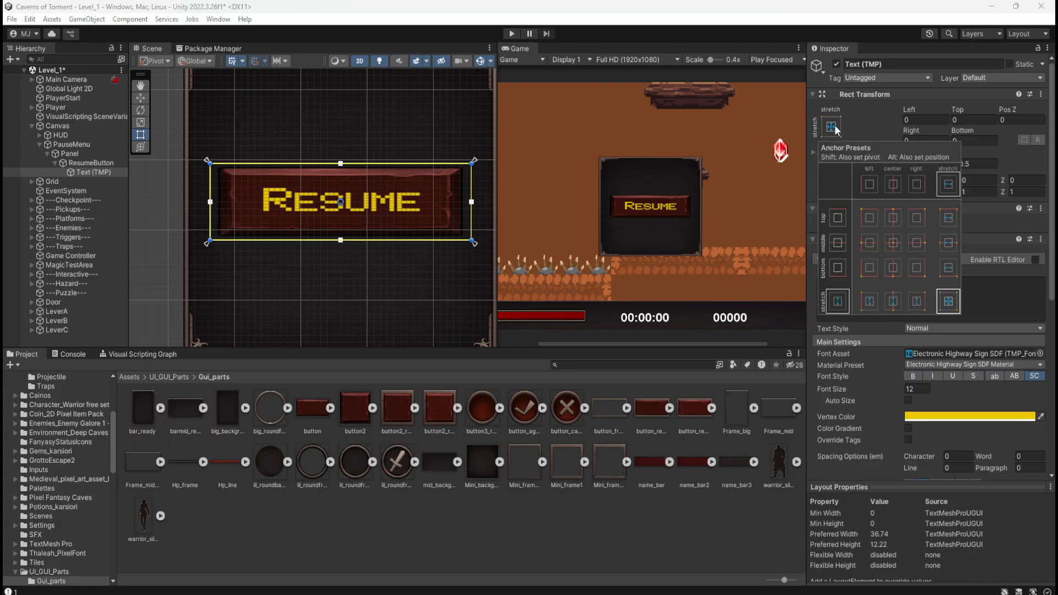
click(893, 246)
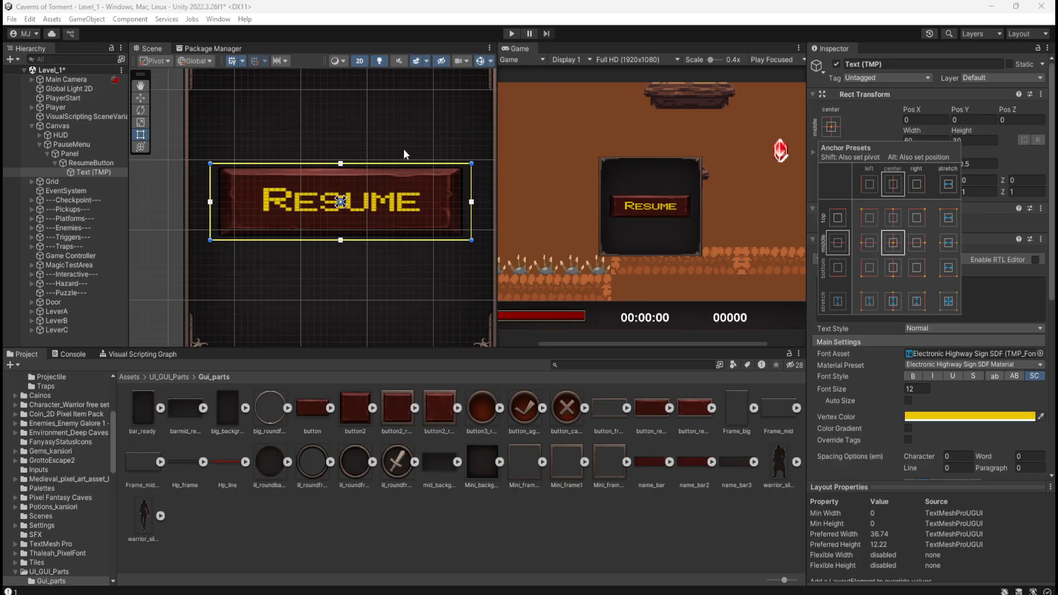
key(ctrl+z)
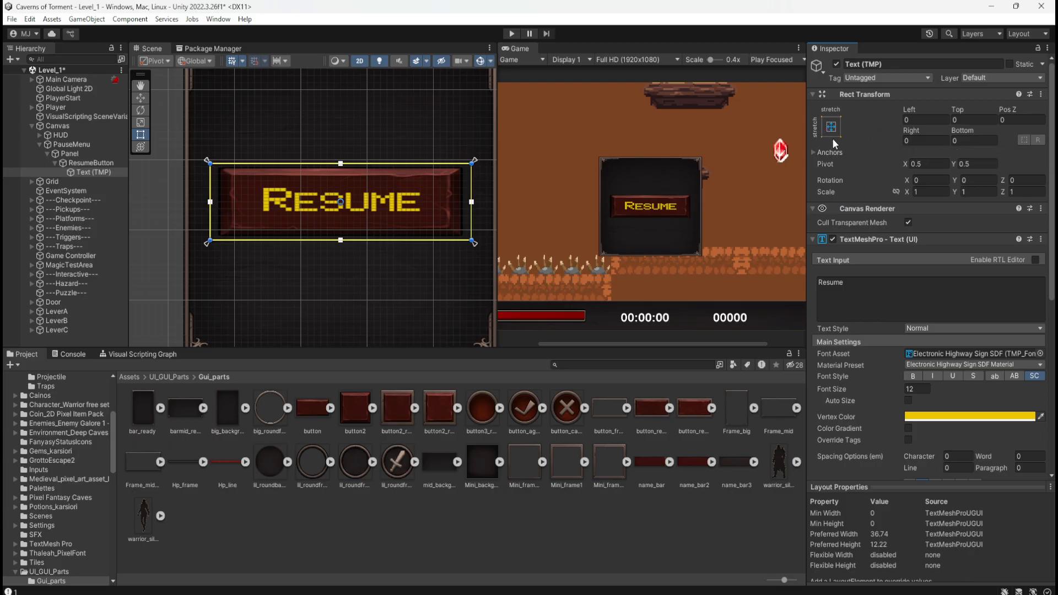
Compare the Rect Transform settings and scene extents of ResumeButton, Panel and PauseMenu.
click(103, 164)
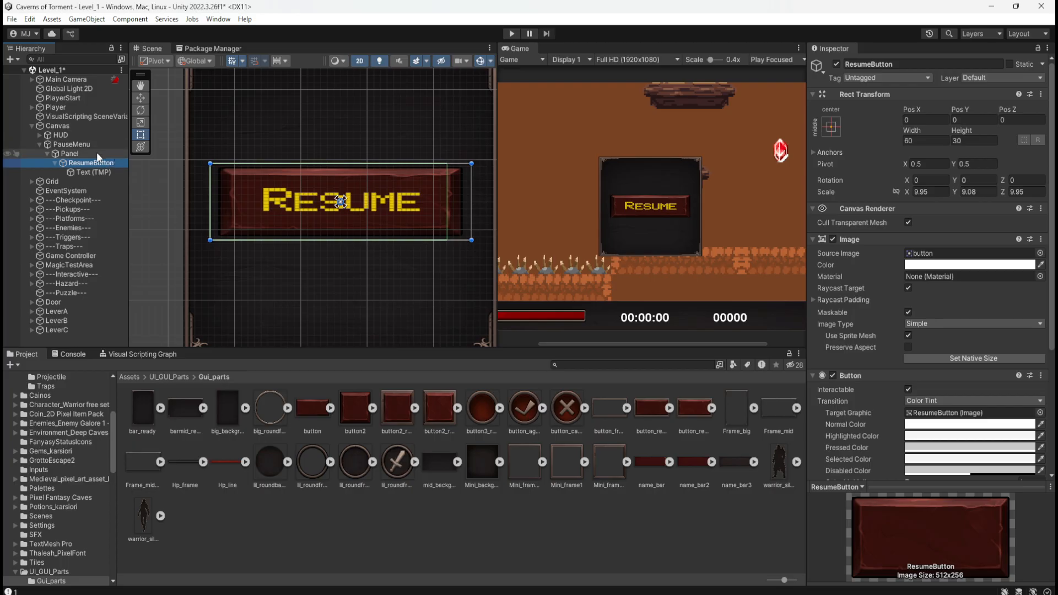
click(91, 154)
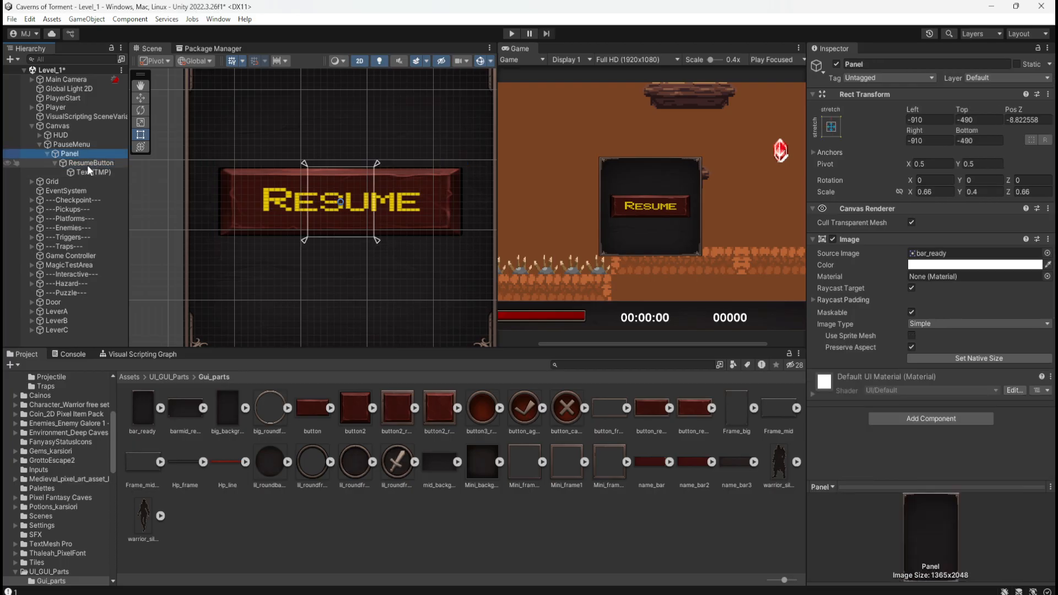
click(56, 163)
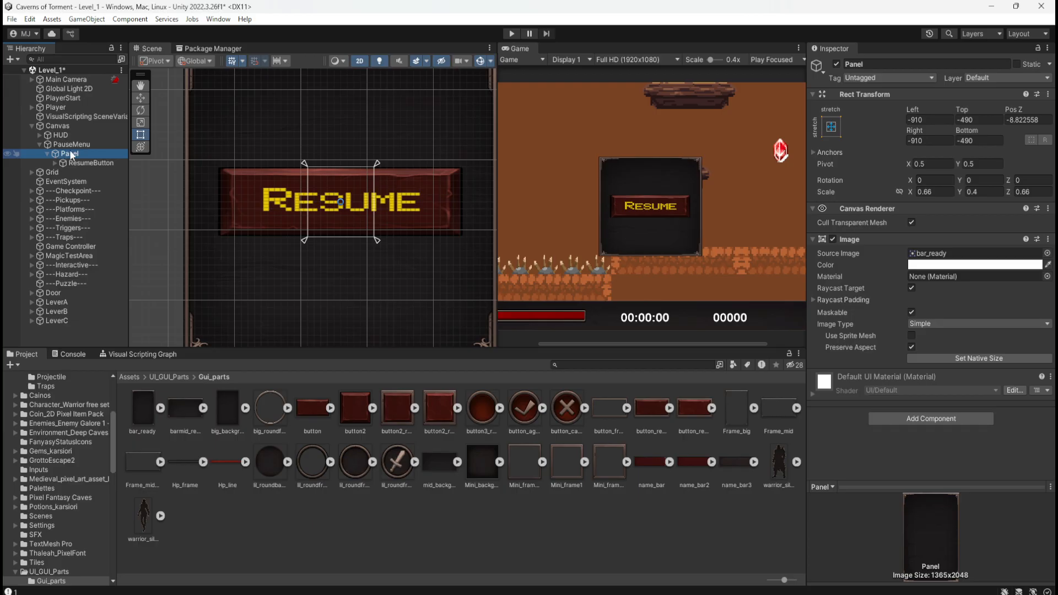
double_click(70, 154)
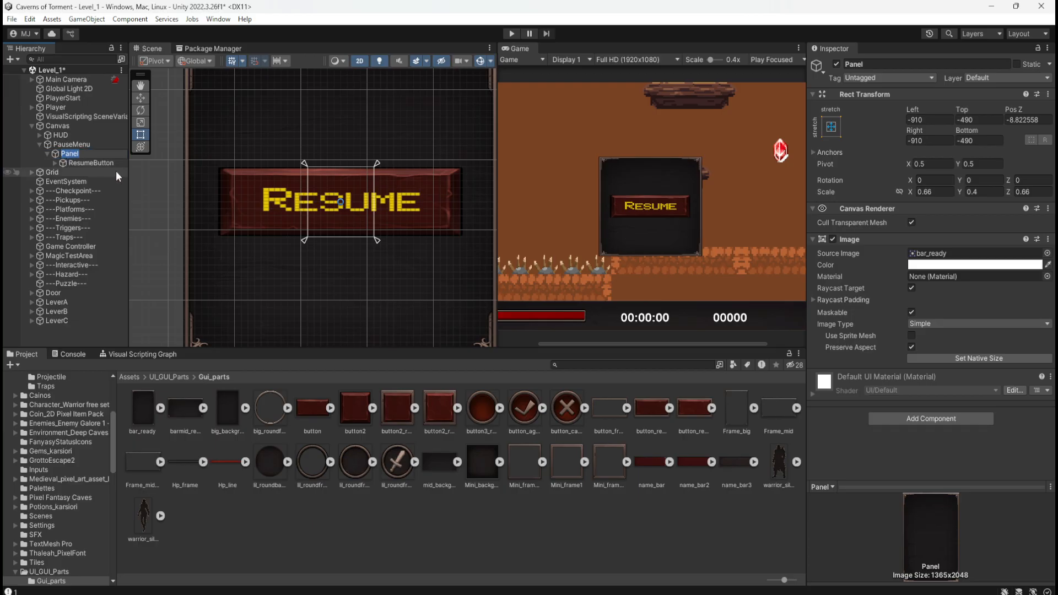
click(84, 143)
click(77, 153)
double_click(88, 144)
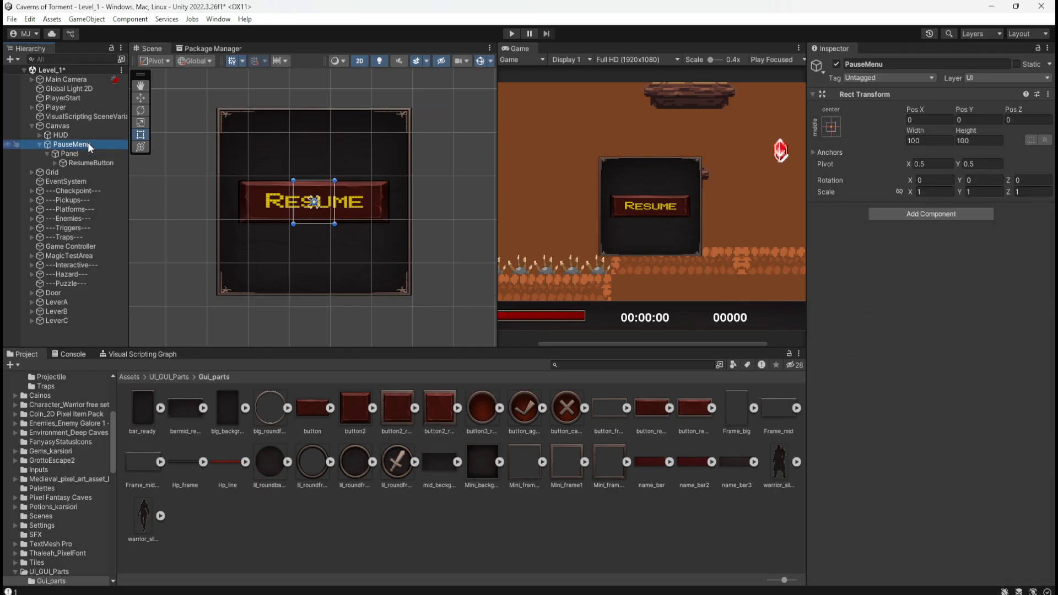
scroll(378, 256, down, 6)
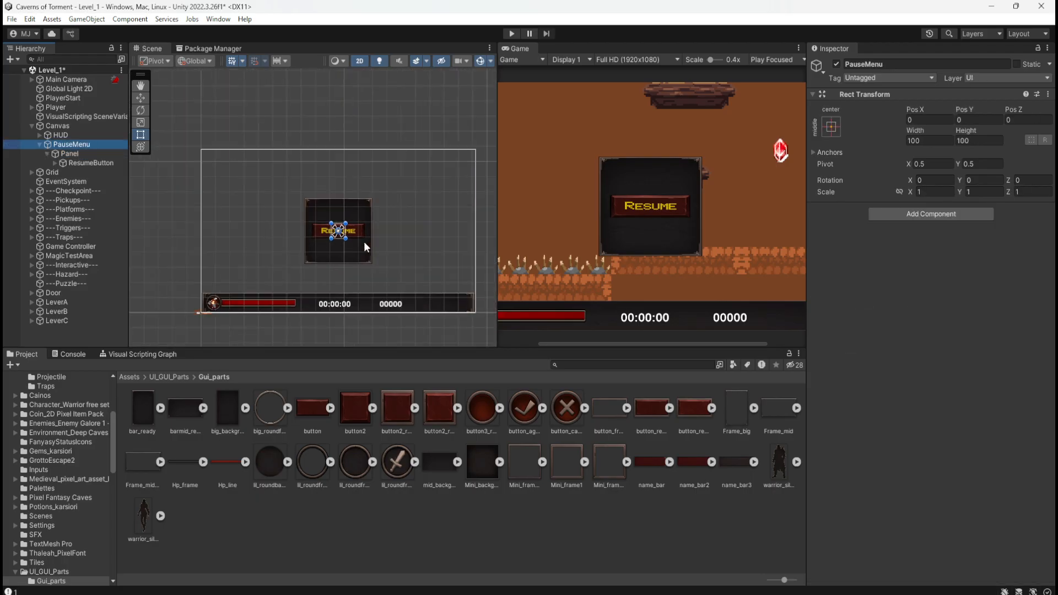
scroll(364, 243, up, 3)
click(82, 154)
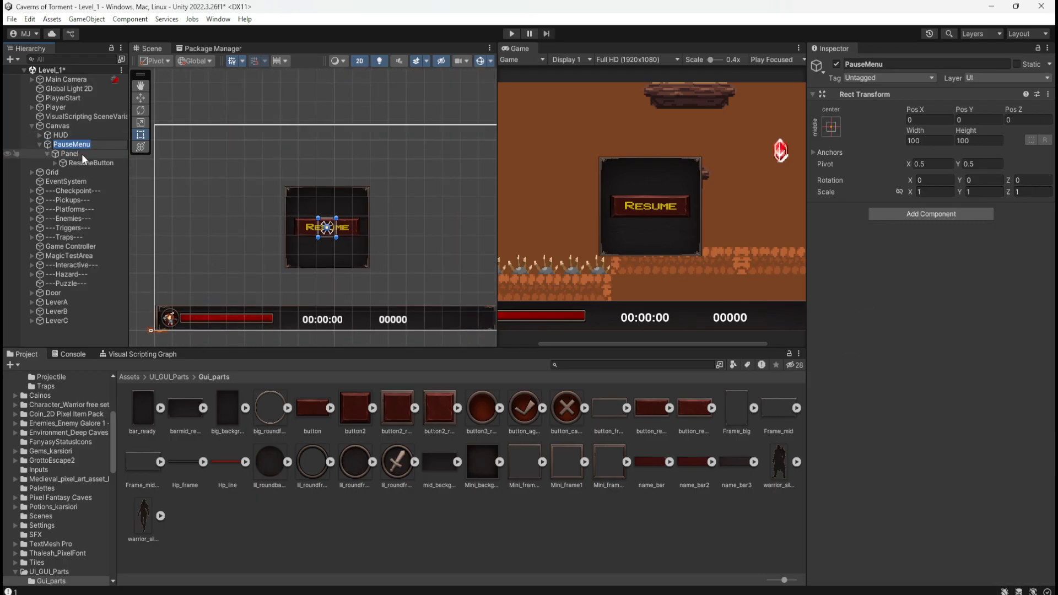
click(91, 142)
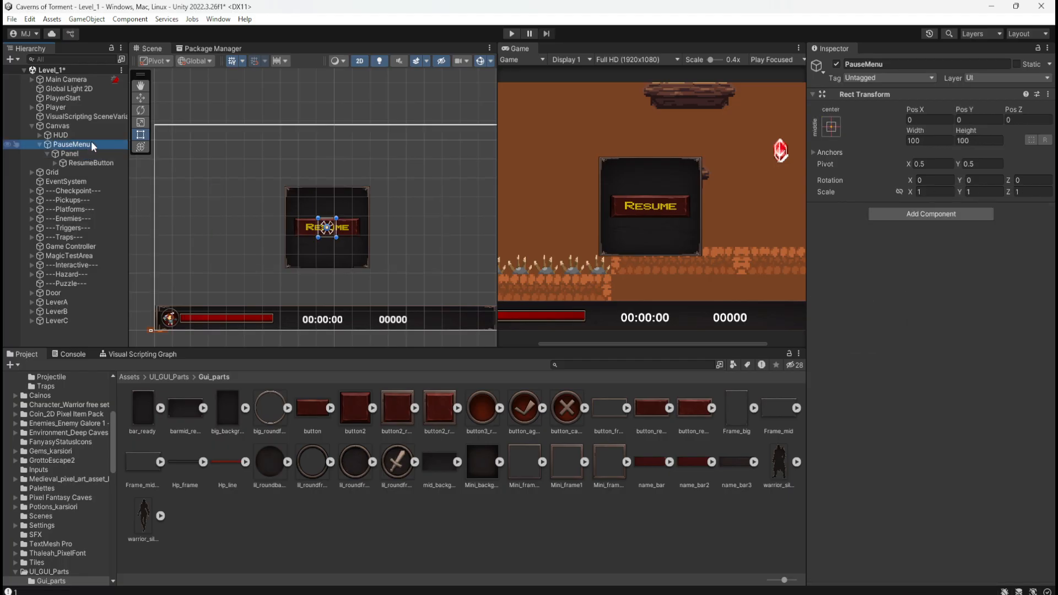
click(84, 154)
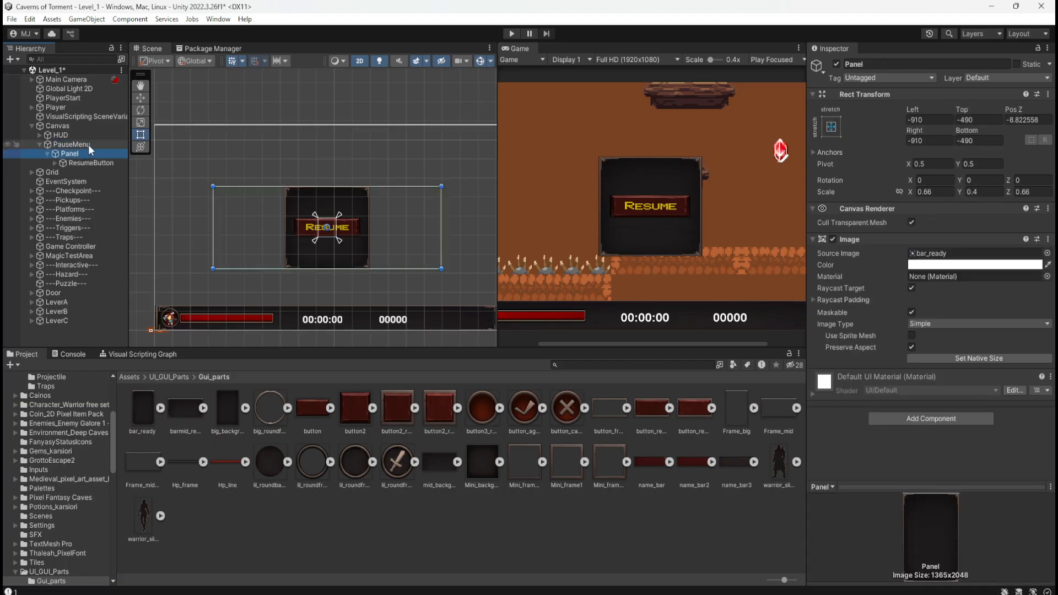
Stretch PauseMenu across the whole Canvas in both directions, setting its position along with its anchors.
click(88, 145)
click(832, 126)
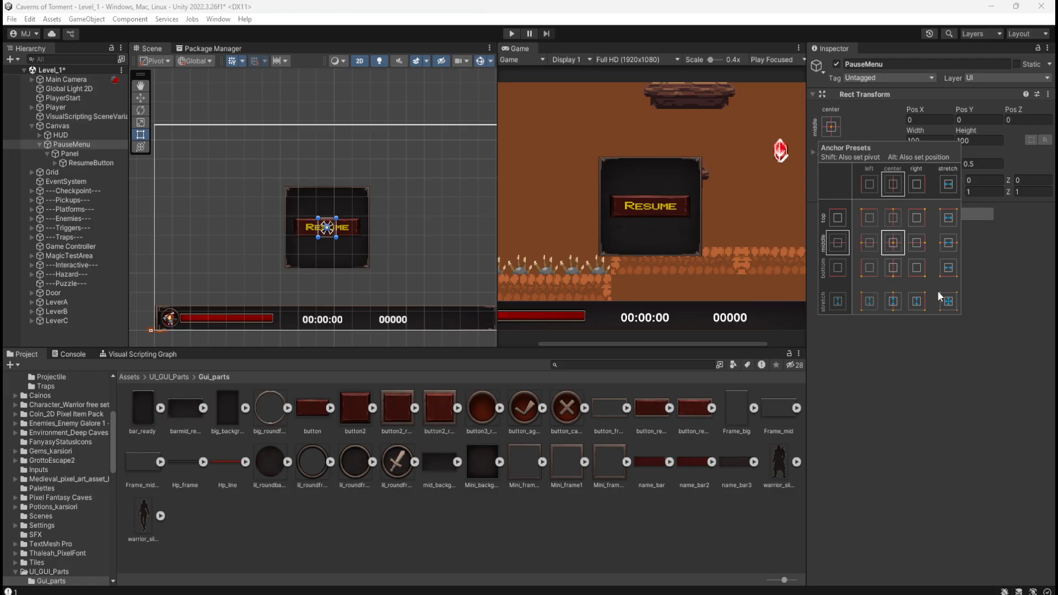
key(alt)
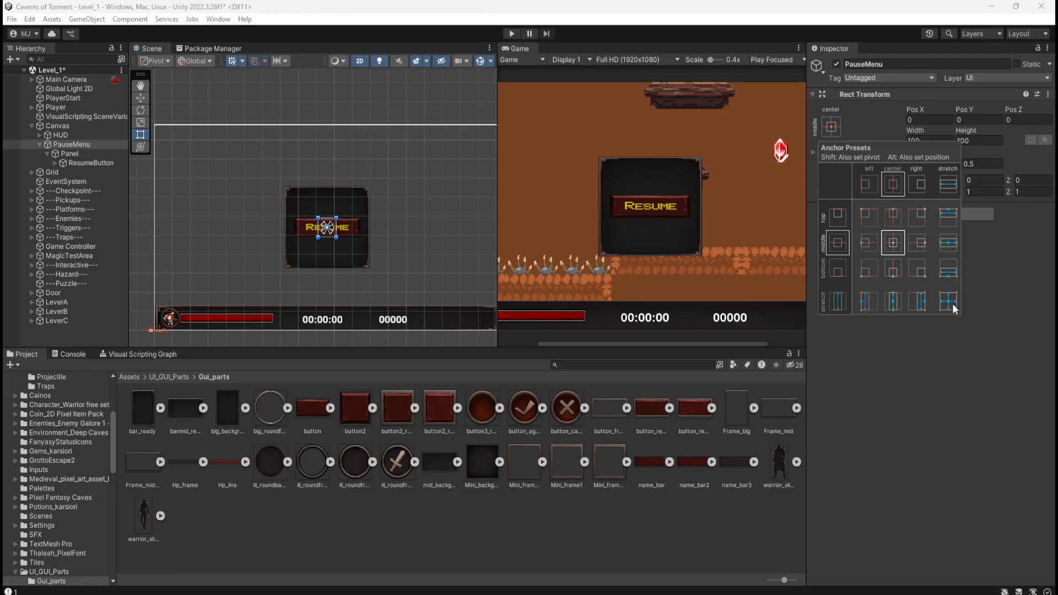
alt+click(956, 310)
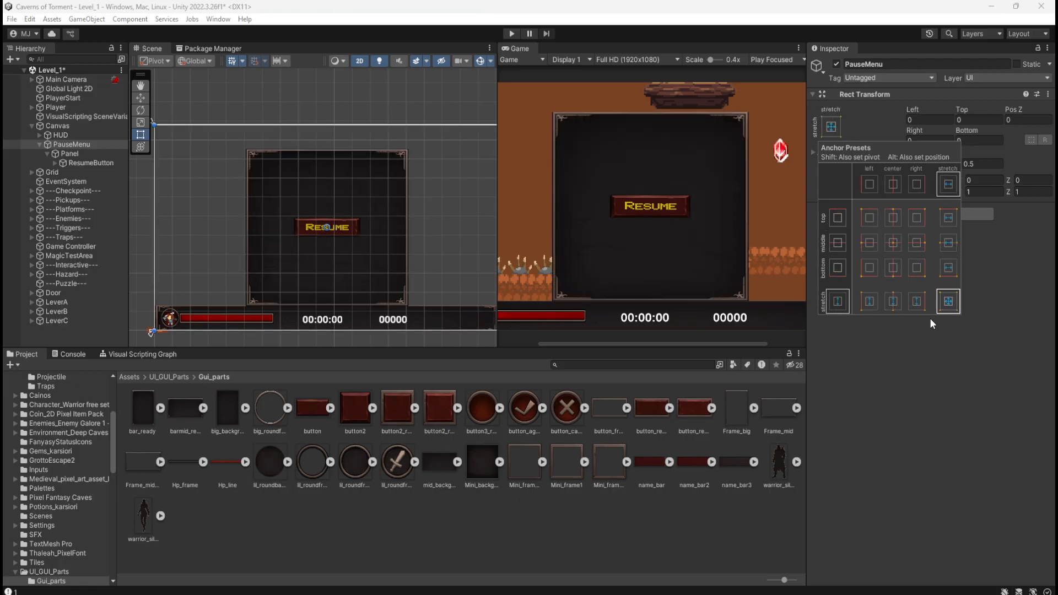
click(855, 4)
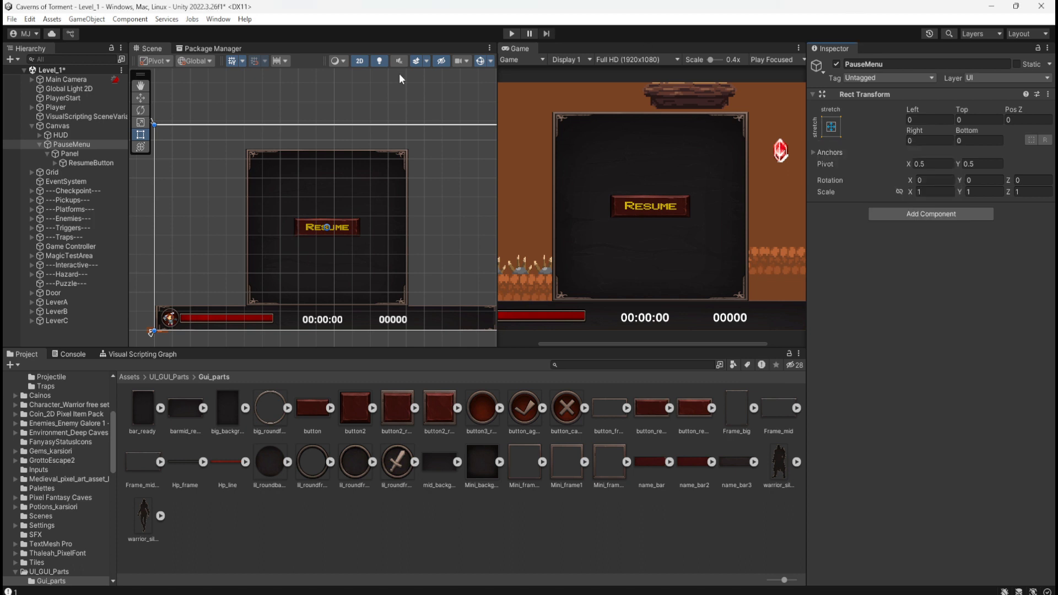
Try setting Panel's scale to 1 on all three axes.
click(78, 153)
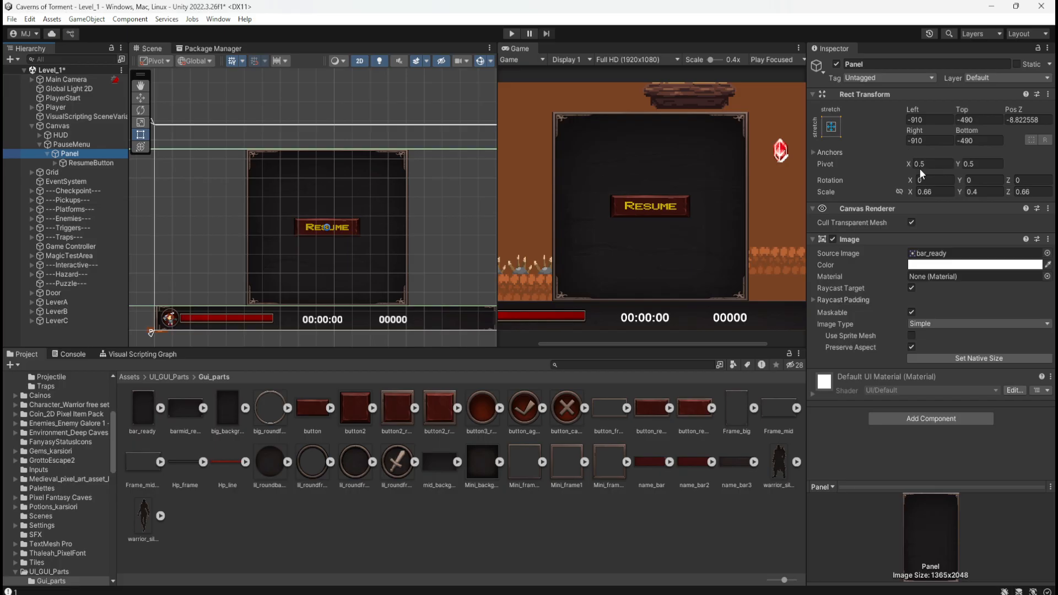
click(899, 192)
click(935, 192)
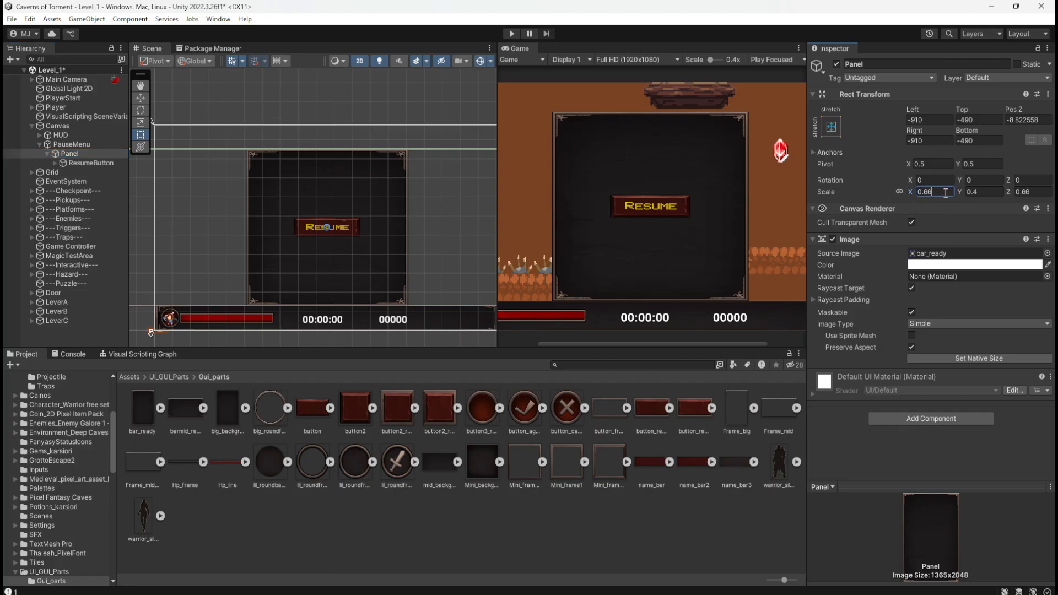
text(1.65)
click(985, 192)
key(Tab)
text(1)
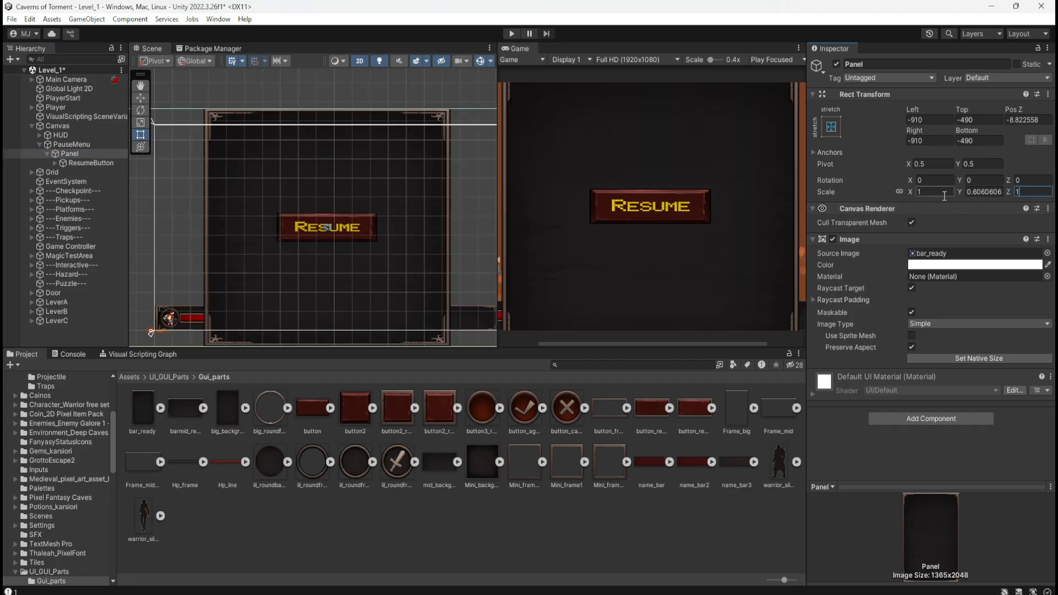
click(931, 193)
text(1)
click(991, 193)
text(1)
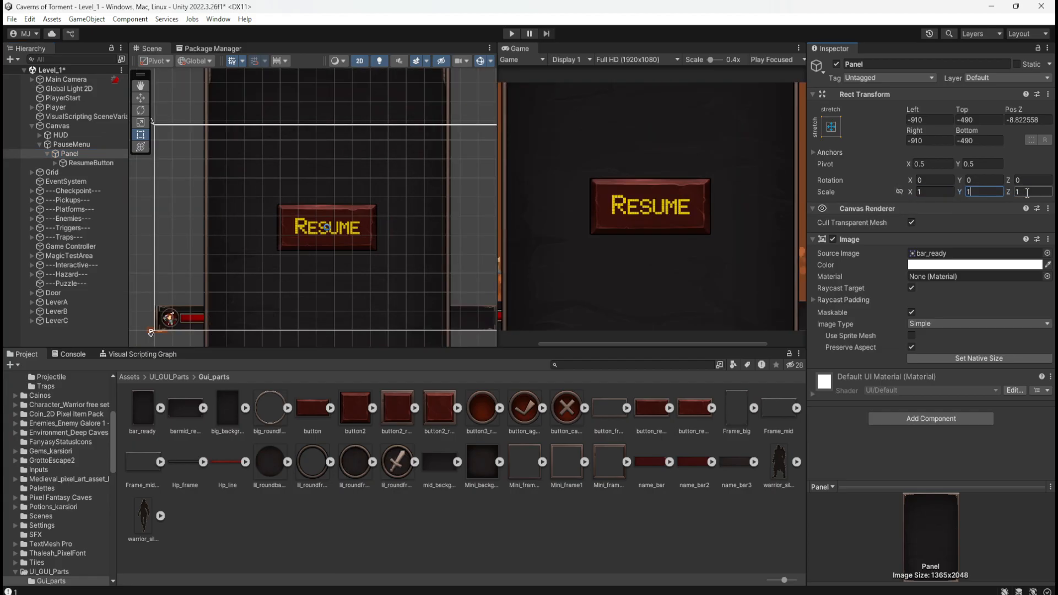
click(1018, 193)
text(1)
Try uniform Panel scales of 0.4 and 1, and undo all of Panel's scale changes.
click(912, 348)
click(902, 191)
mouse_move(913, 193)
mouse_down()
mouse_move(898, 198)
mouse_move(909, 204)
mouse_up()
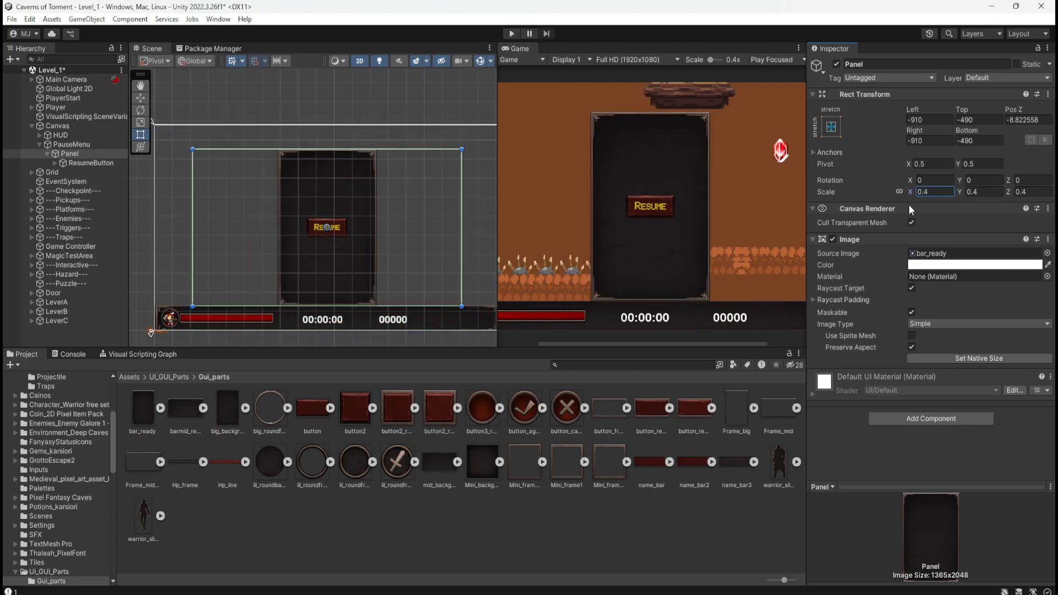
text(1)
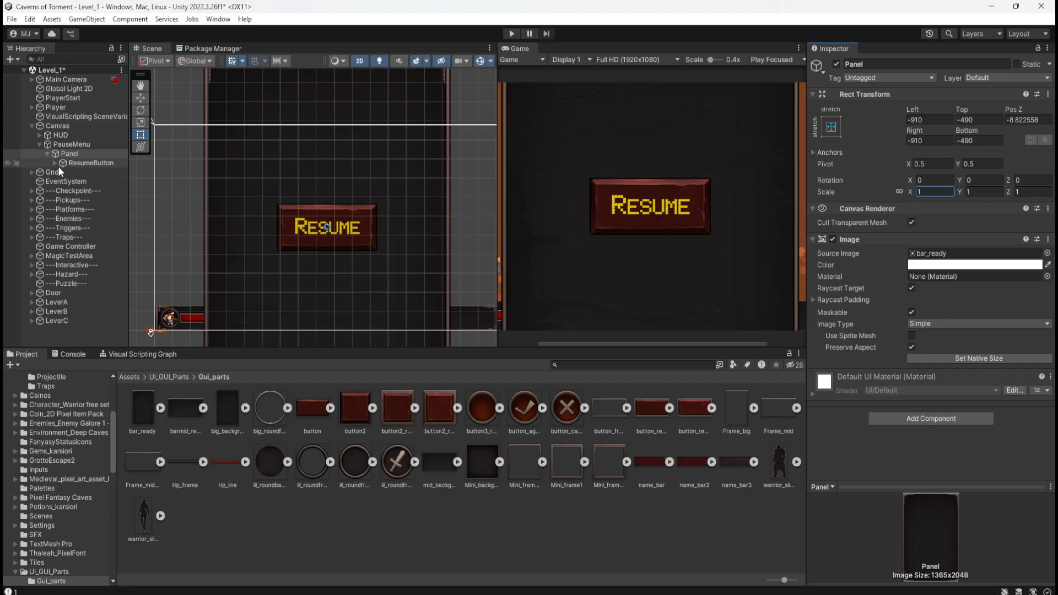
key(ctrl+z)
key(ctrl+z)
key(ctrl+z)
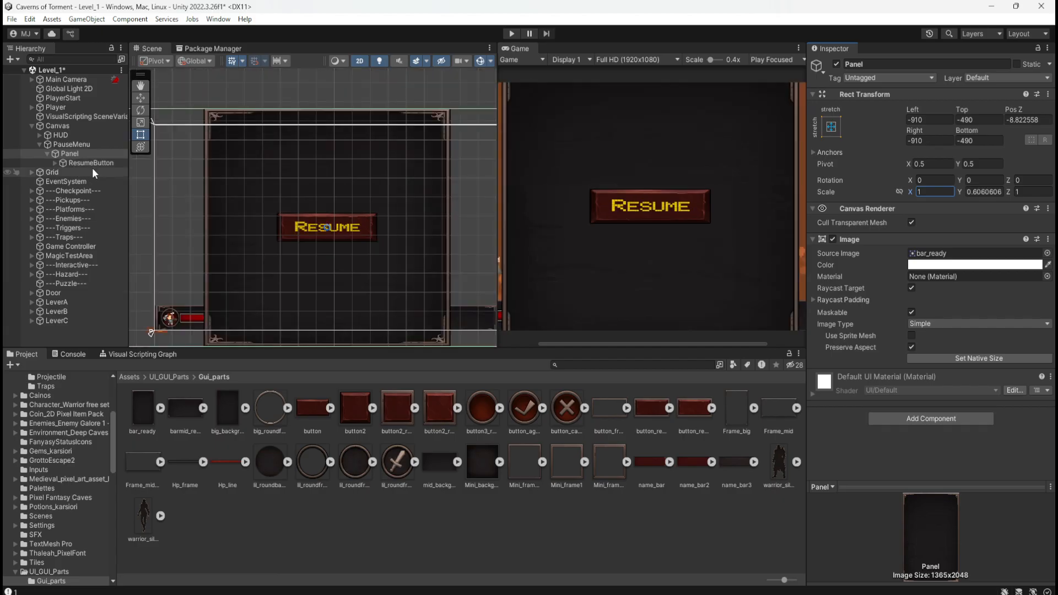
key(ctrl+z)
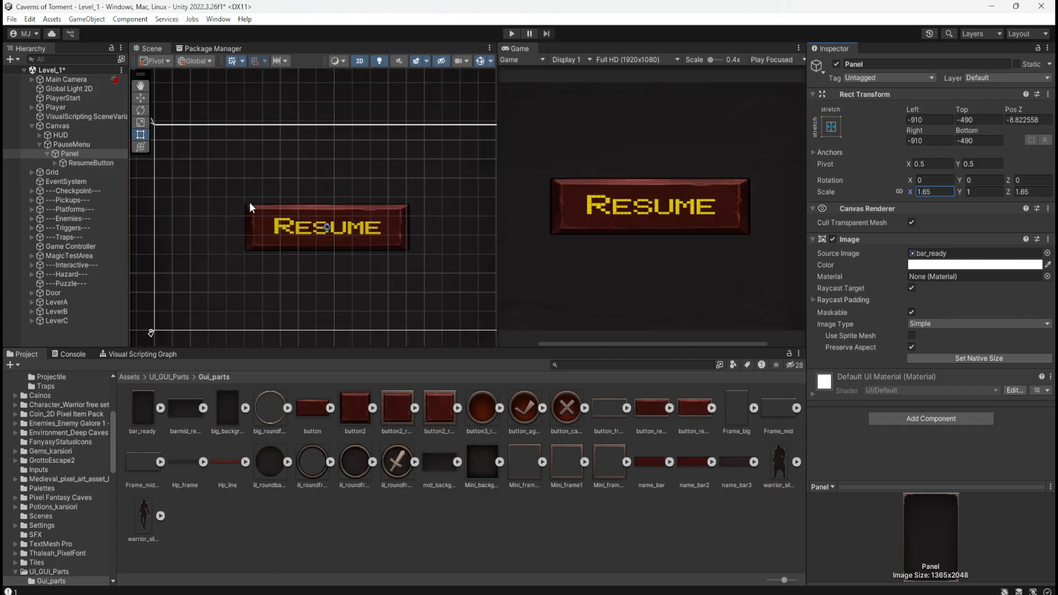
key(ctrl+y)
key(ctrl+z)
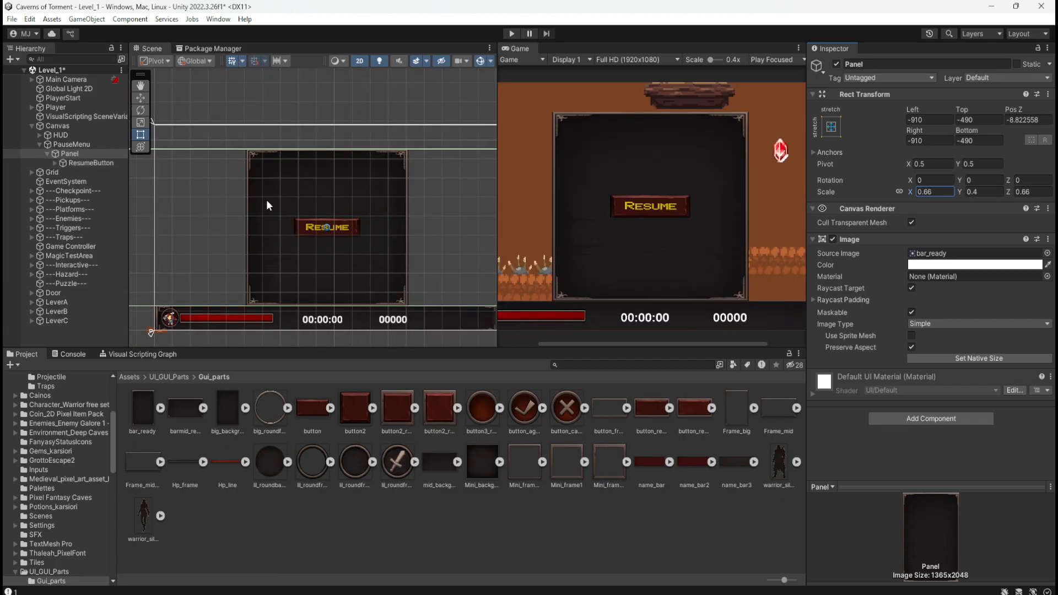
Move ResumeButton out of Panel so it sits directly under PauseMenu, and check that it keeps its text child.
click(71, 162)
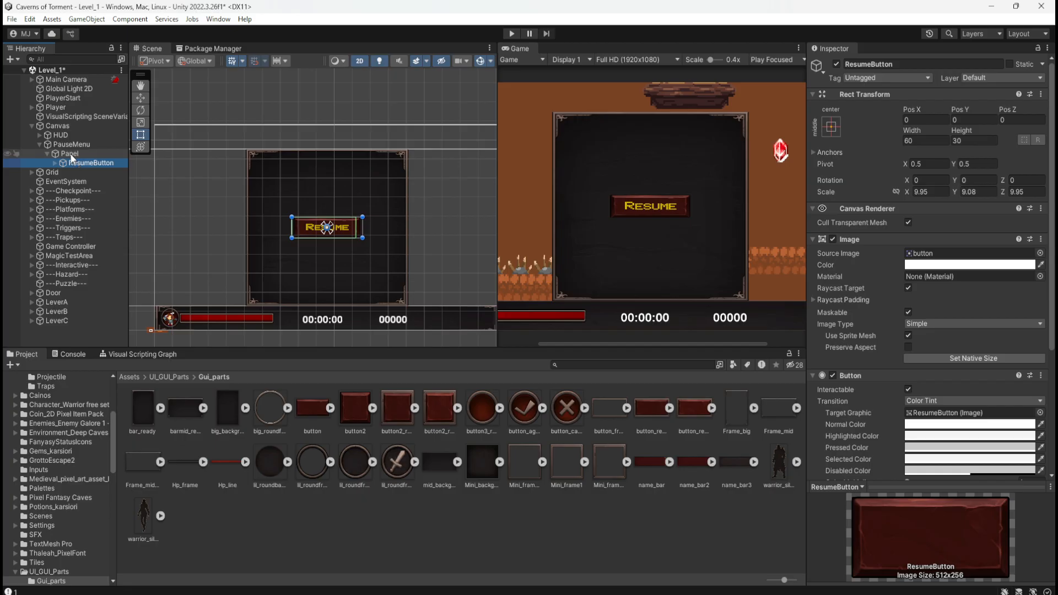
drag(65, 162, 64, 153)
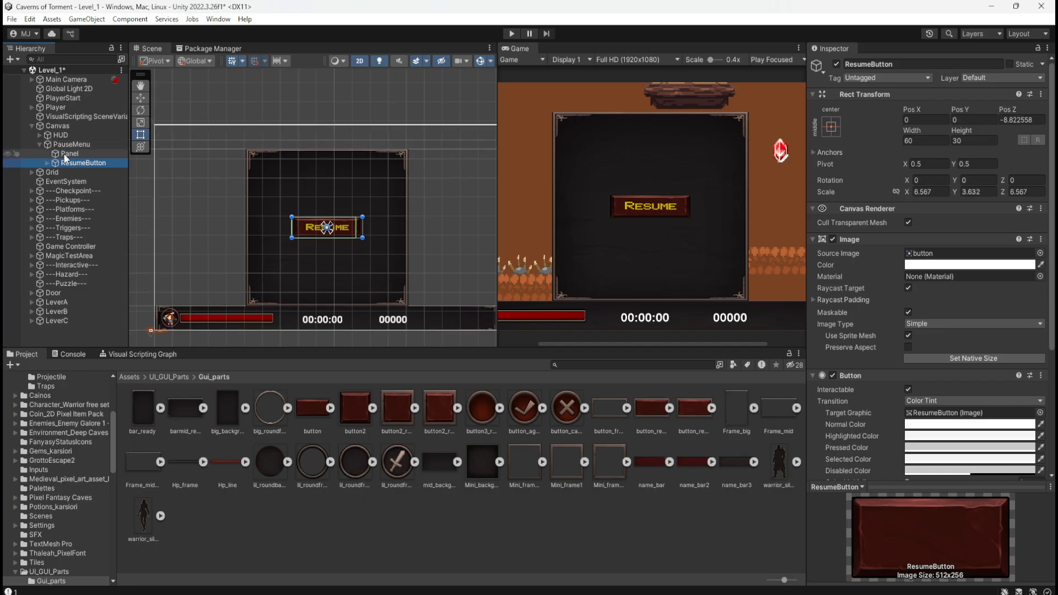
click(64, 153)
click(56, 164)
click(47, 163)
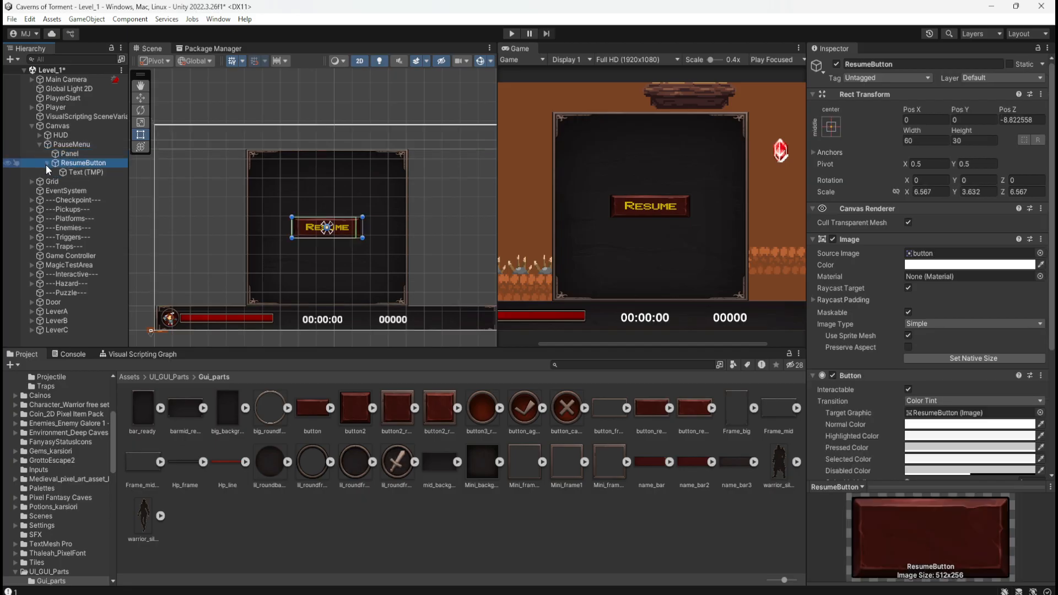
click(47, 163)
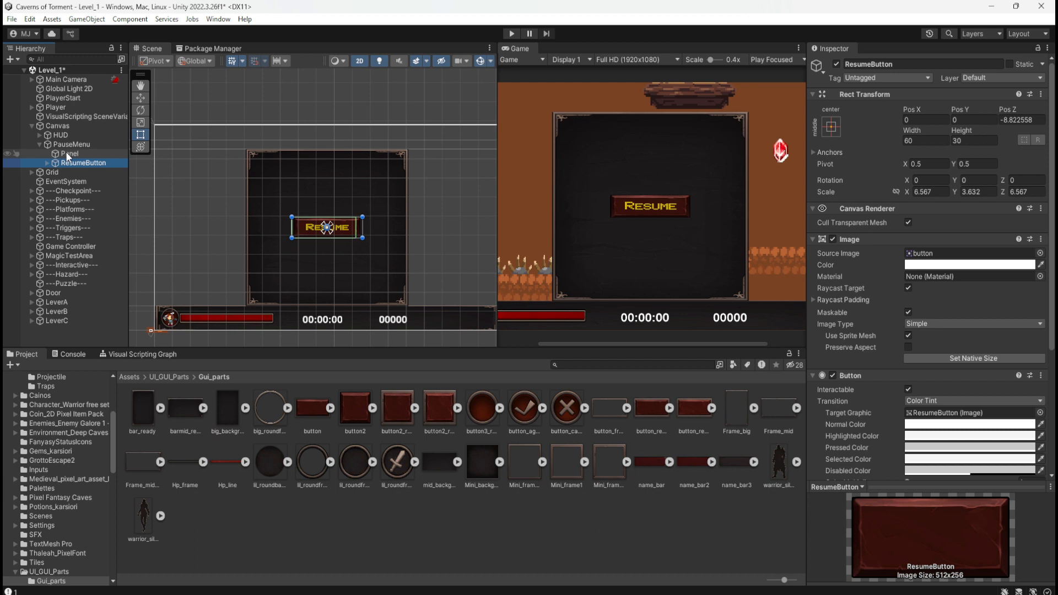
Frame PauseMenu in the scene and check its stretch anchor preset.
click(66, 154)
click(75, 144)
key(f)
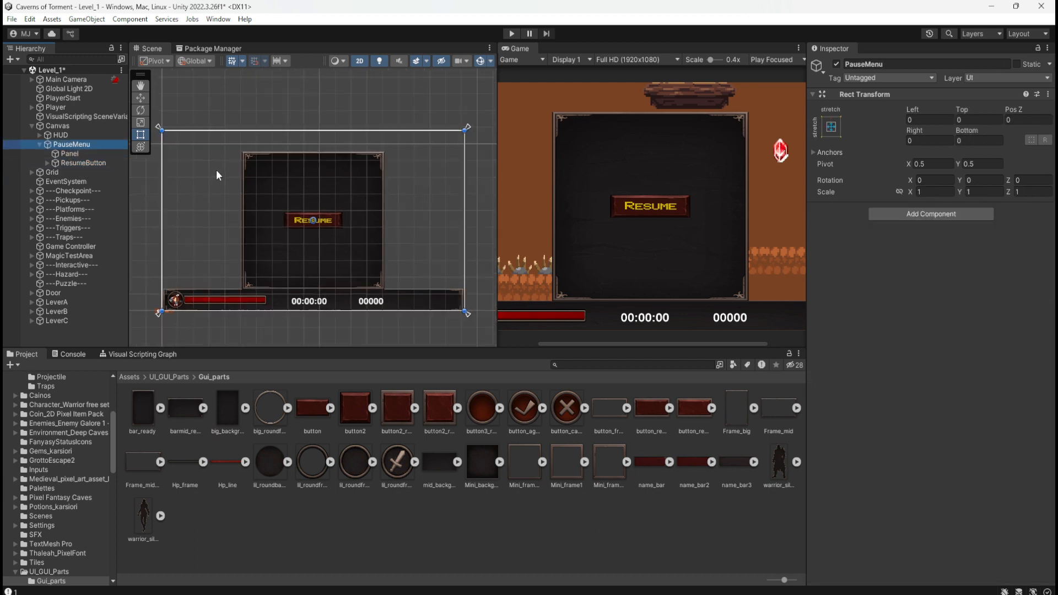
click(831, 127)
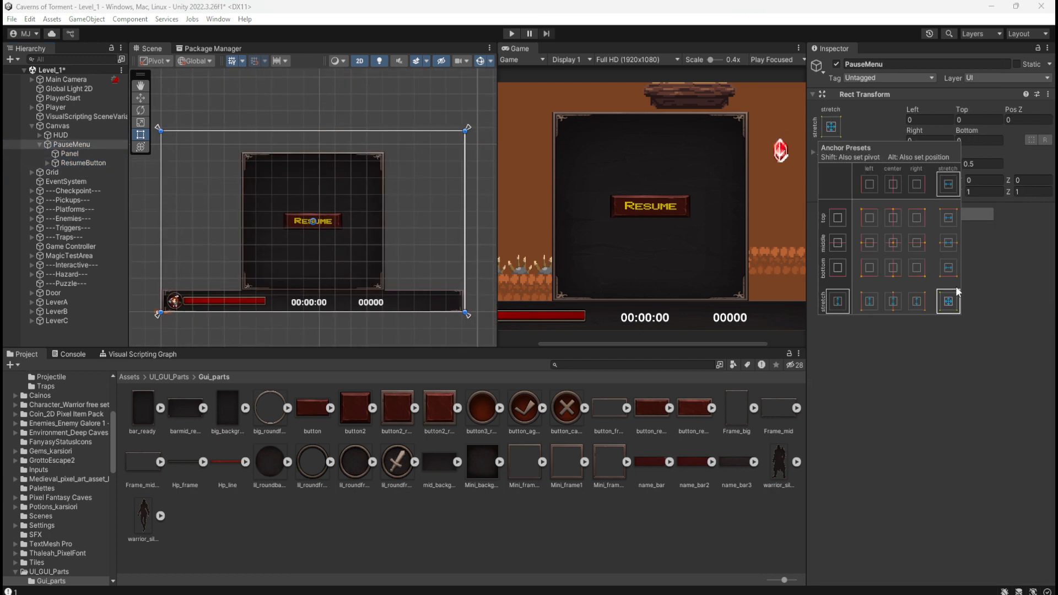
key(shift)
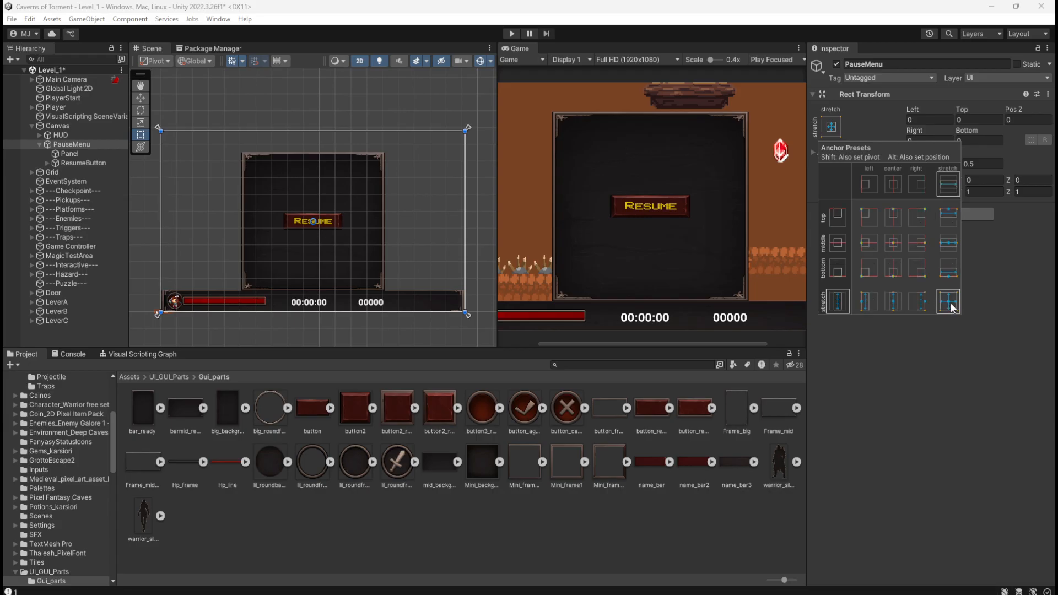
Equalize Panel's proportions by setting its X, Y and Z scale to 1, keeping Preserve Aspect enabled.
click(70, 153)
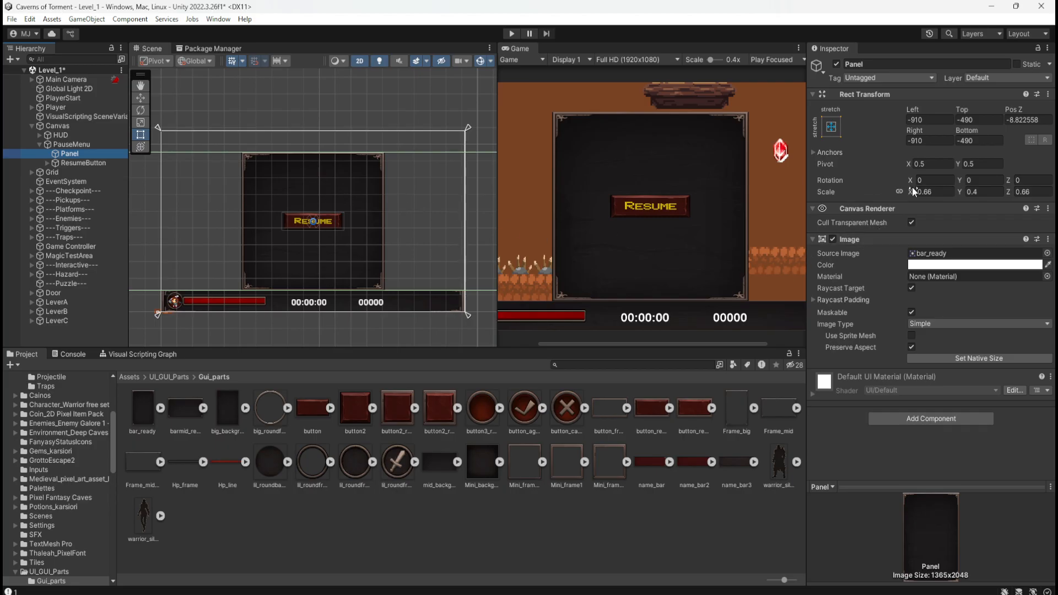
click(913, 347)
click(912, 347)
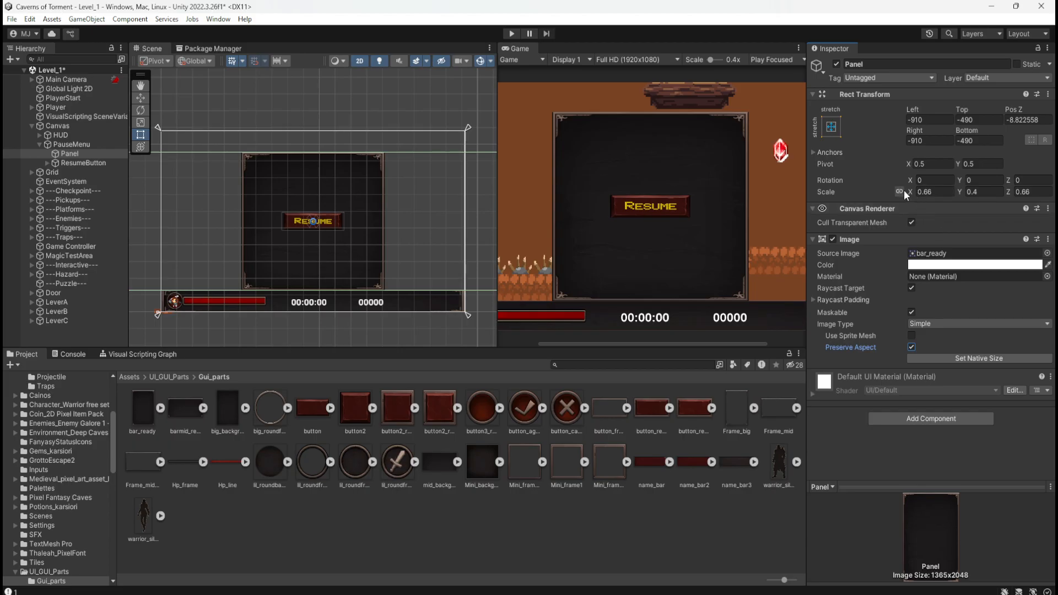
click(922, 192)
click(930, 194)
text(1)
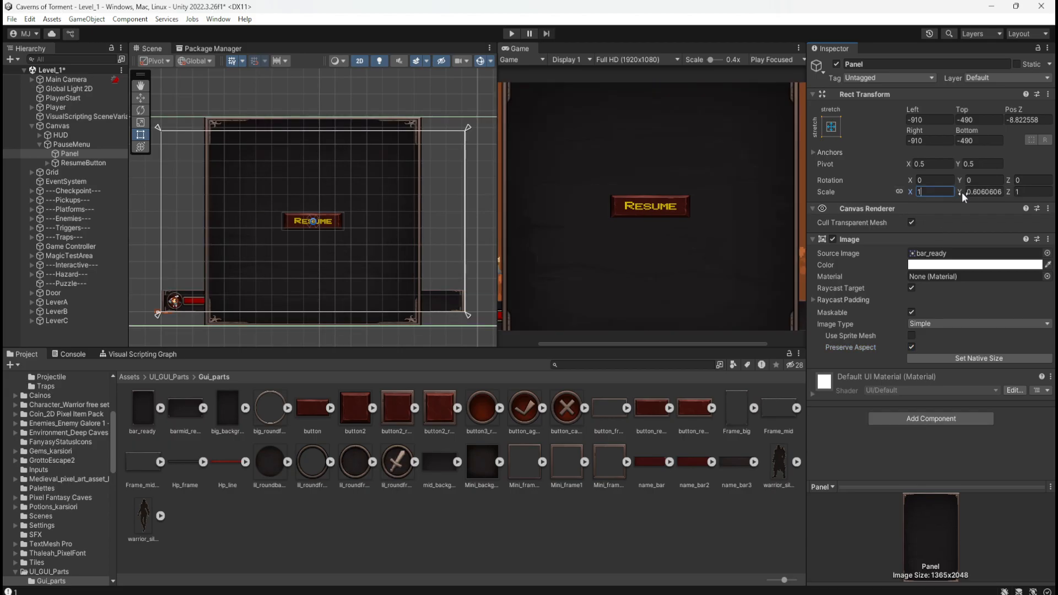
key(Tab)
text(1)
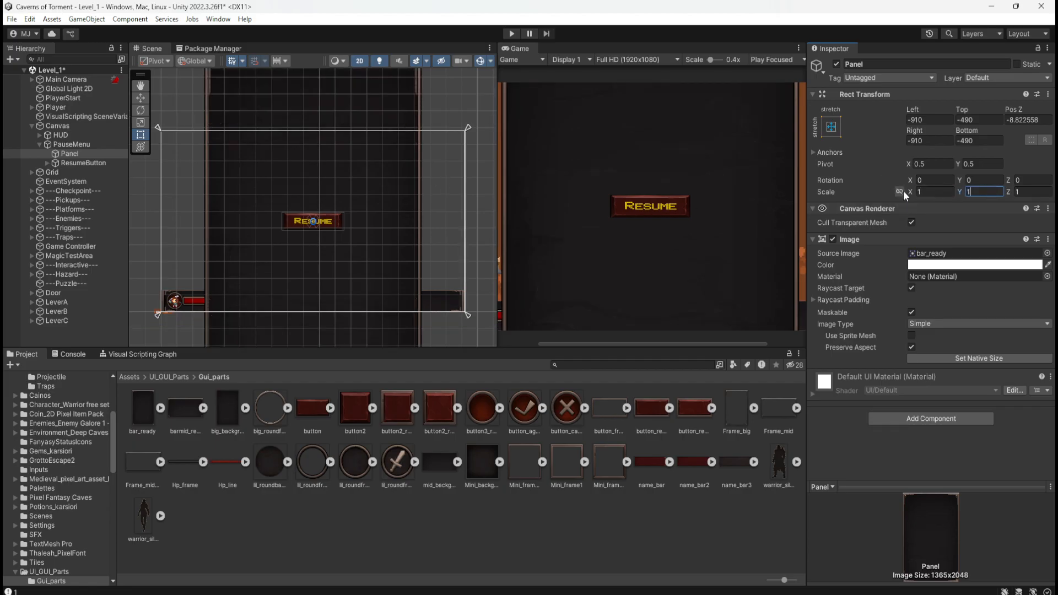
Try uniform Panel scales of 0.33, 0.42 and 0.24, comparing the panel with the Resume button in the Game view.
click(924, 193)
text(0.33)
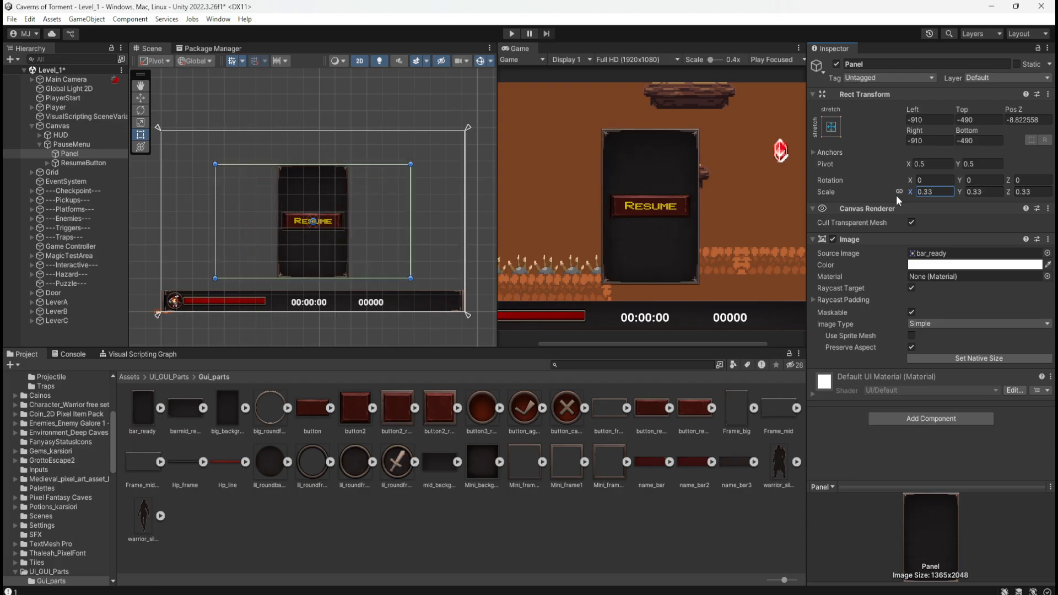
key(BackSpace)
text(6)
key(BackSpace)
key(BackSpace)
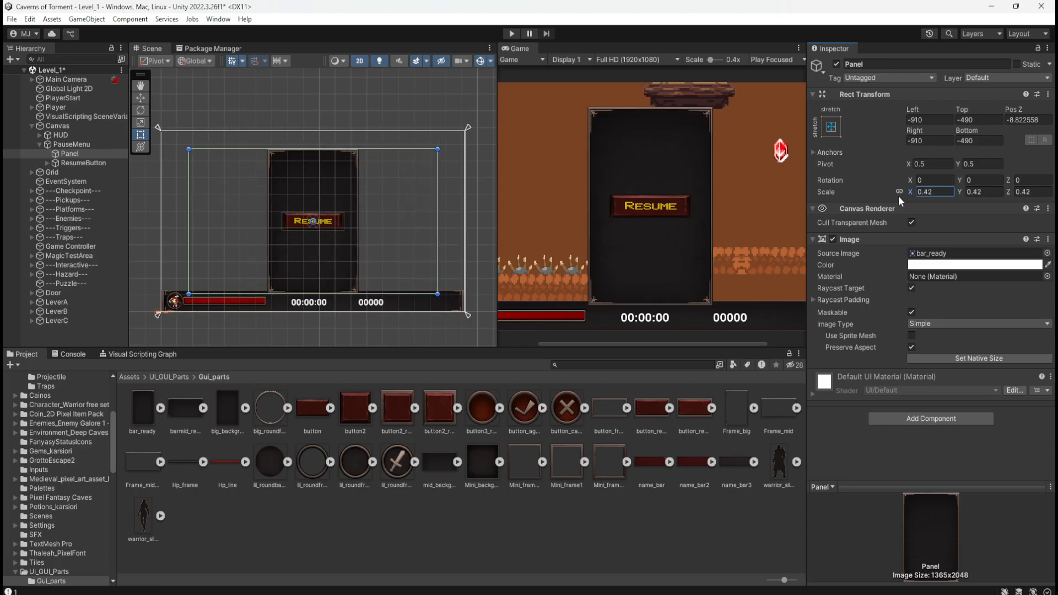
text(24)
scroll(676, 197, down, 3)
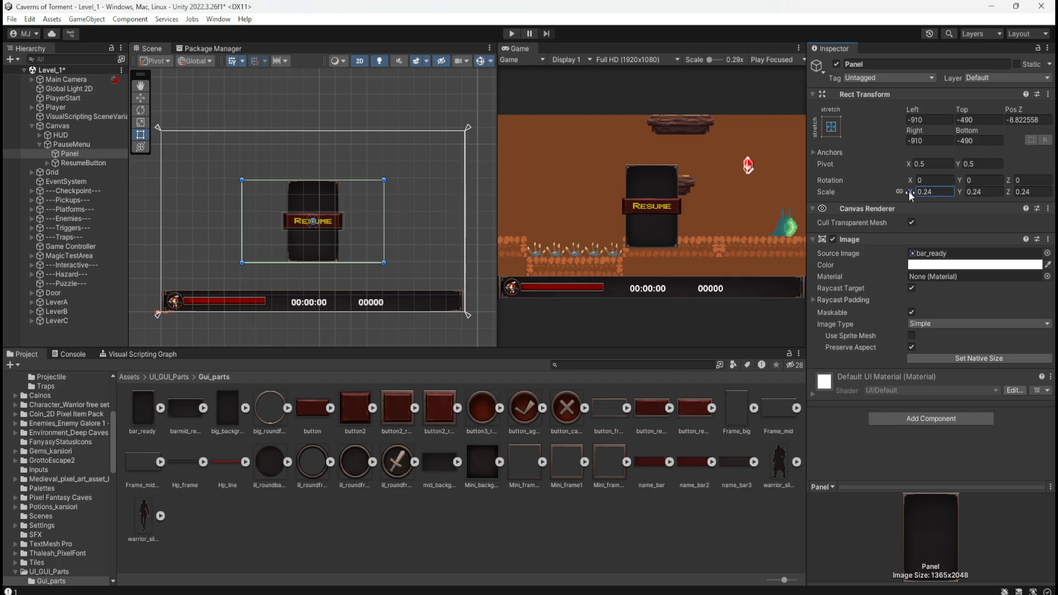
Set Panel's uniform scale to 0.32 after trying 0.33, 0.35 and 0.3.
drag(908, 191, 915, 194)
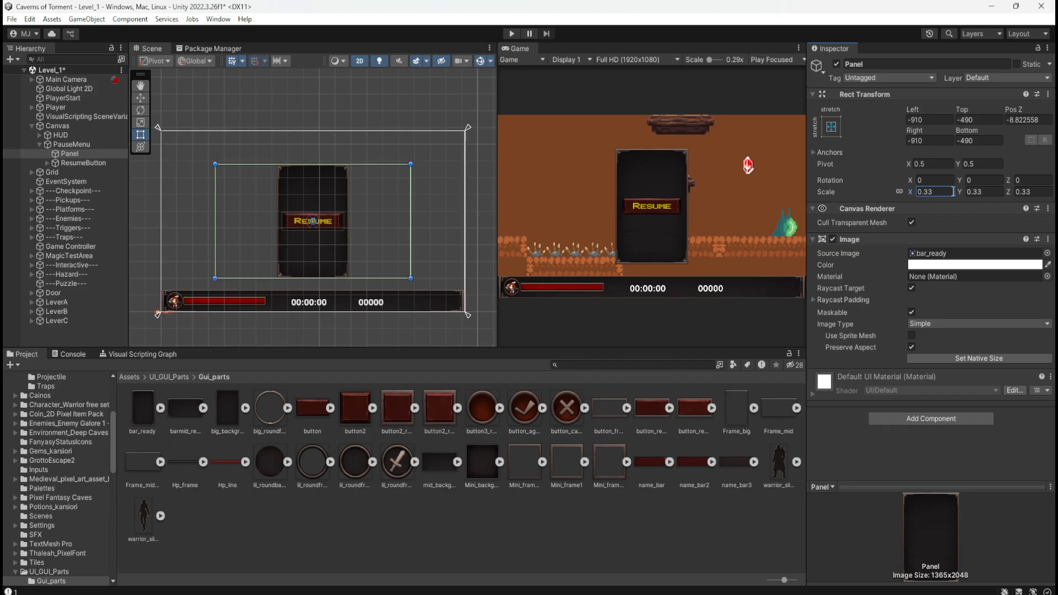
drag(935, 192, 881, 190)
text(.35)
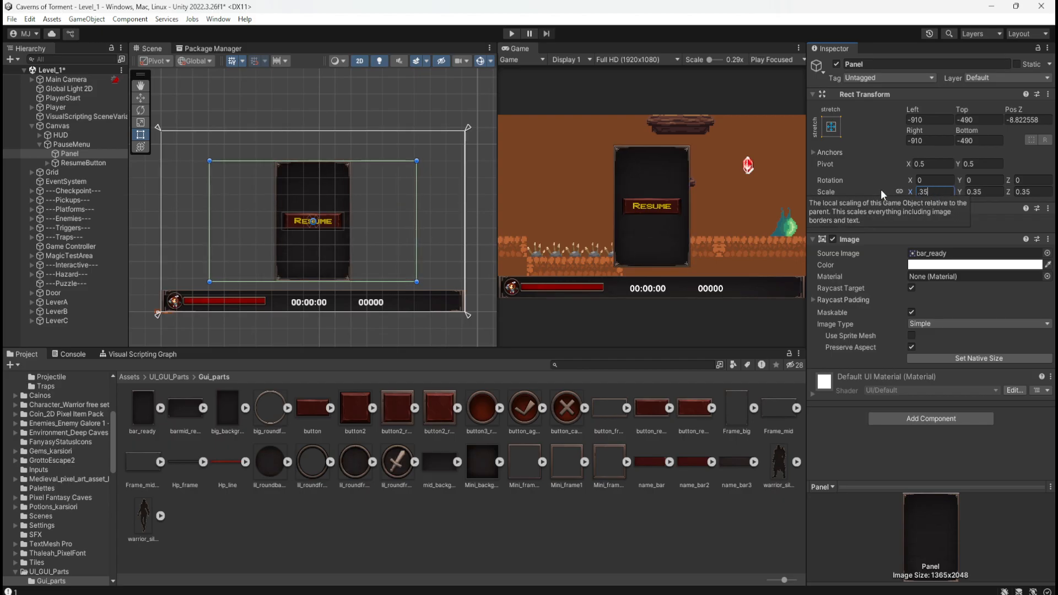
key(BackSpace)
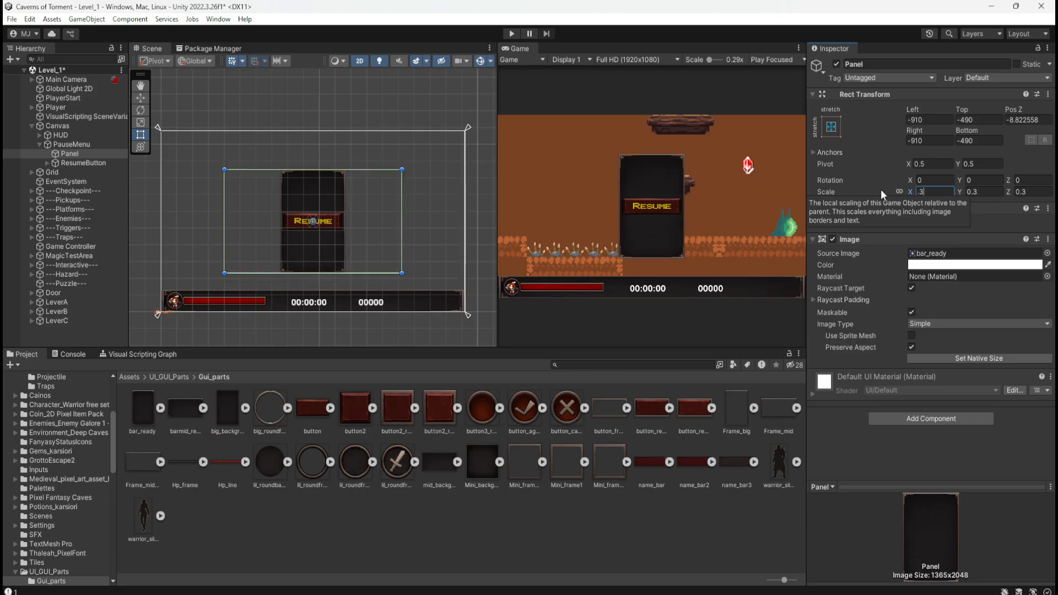
text(5)
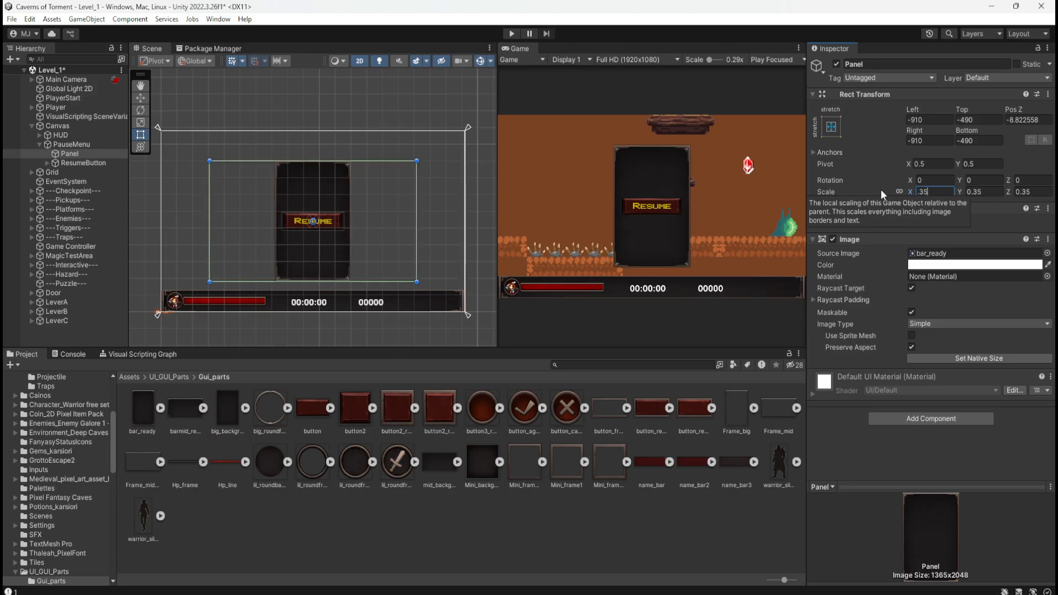
key(BackSpace)
text(3)
key(BackSpace)
text(2)
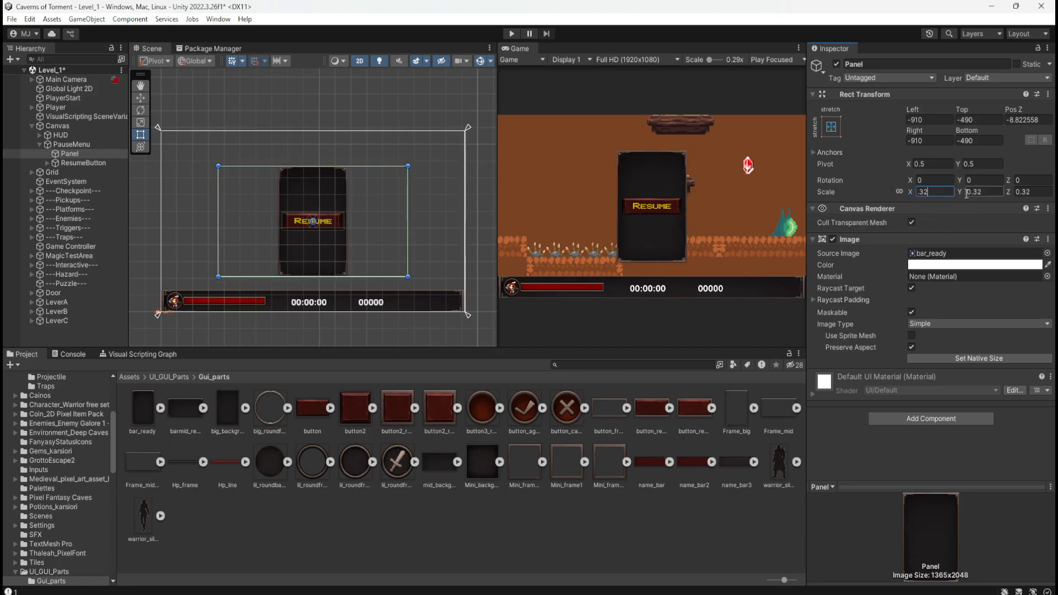
Unlink Panel's scale axes and reduce only its Y scale to 0.2.
click(900, 192)
key(Tab)
drag(957, 194, 959, 197)
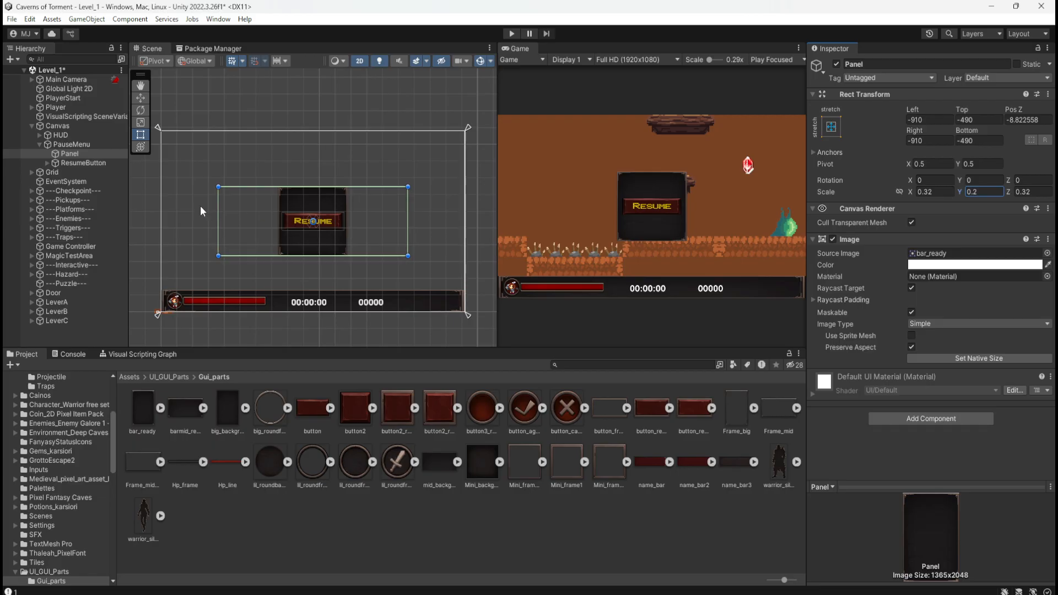
Compare the scene extents and Rect Transform settings of ResumeButton, PauseMenu and Panel.
click(104, 164)
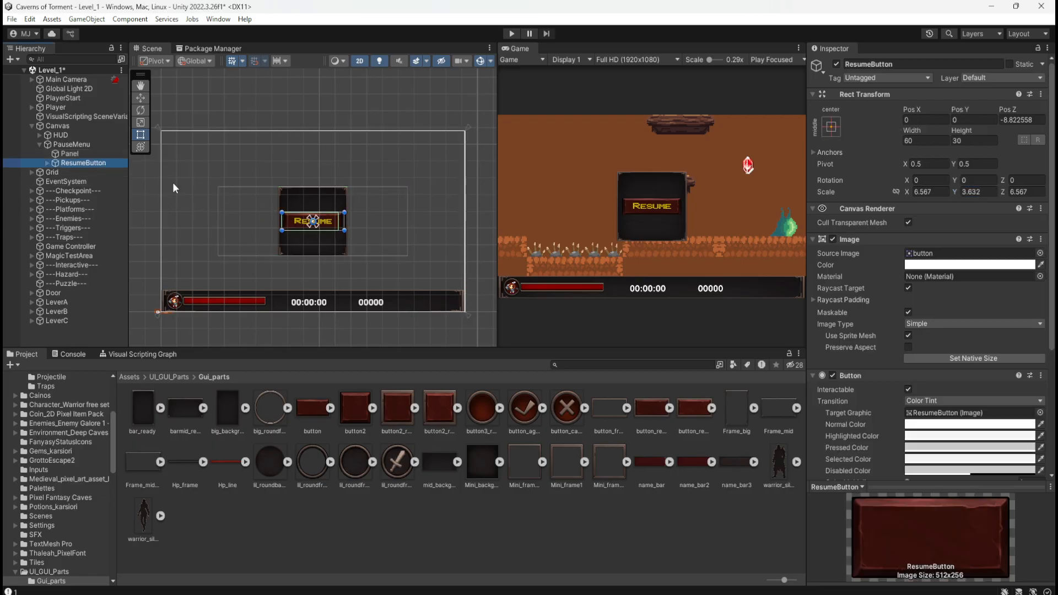
click(90, 154)
click(93, 146)
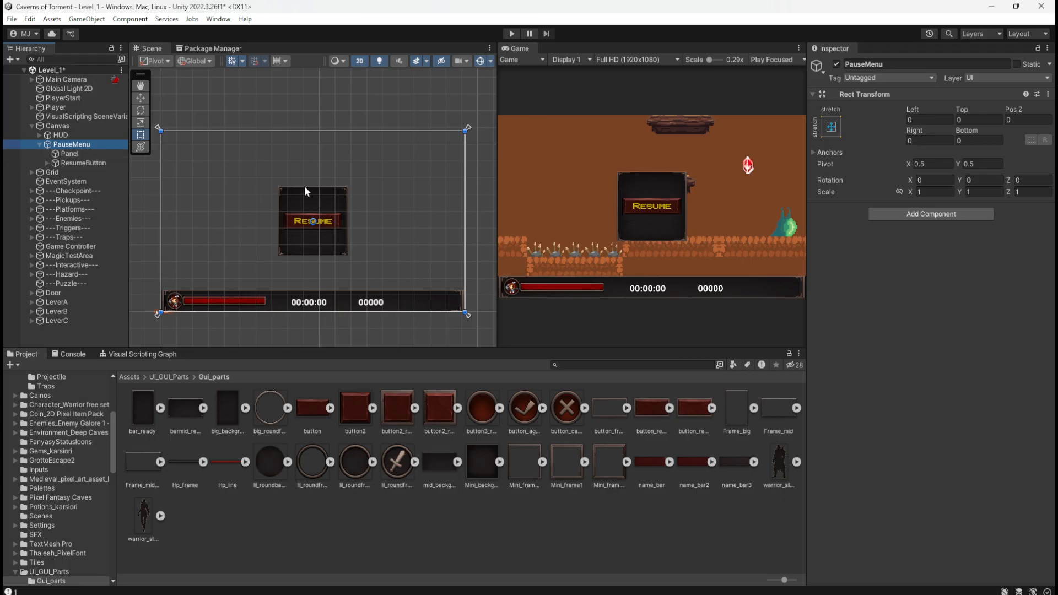
click(88, 154)
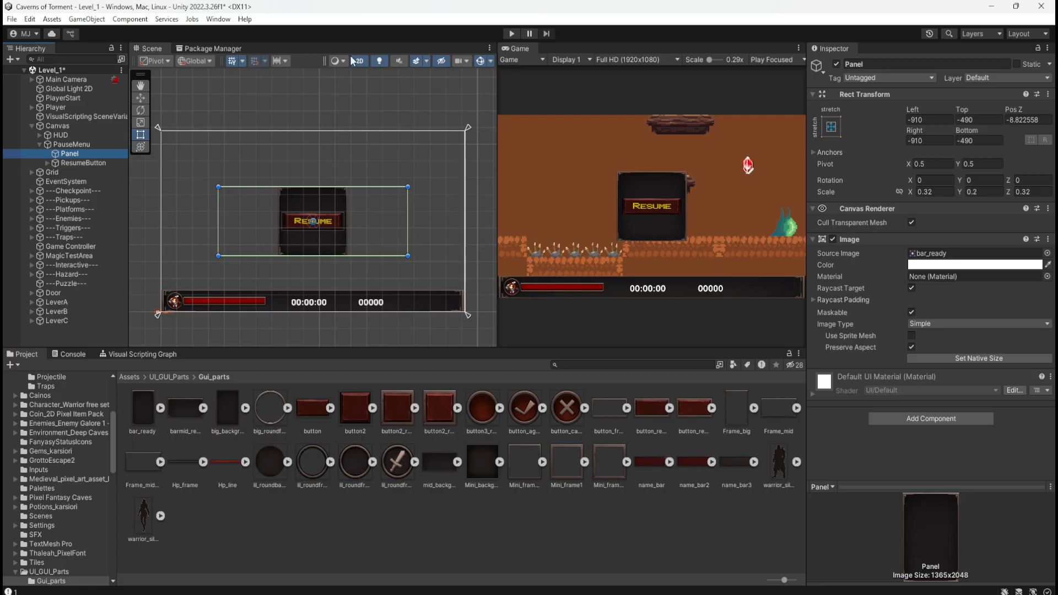
Compare the scene bounds and Rect Transform settings of ResumeButton with those of its Text (TMP) child.
scroll(295, 235, up, 3)
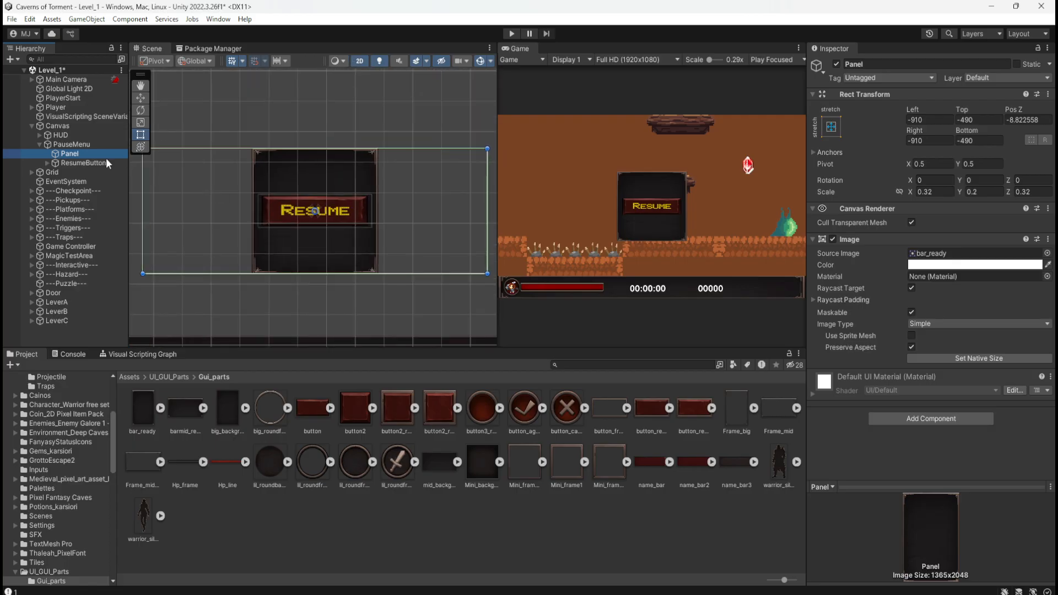
click(80, 162)
scroll(348, 221, up, 3)
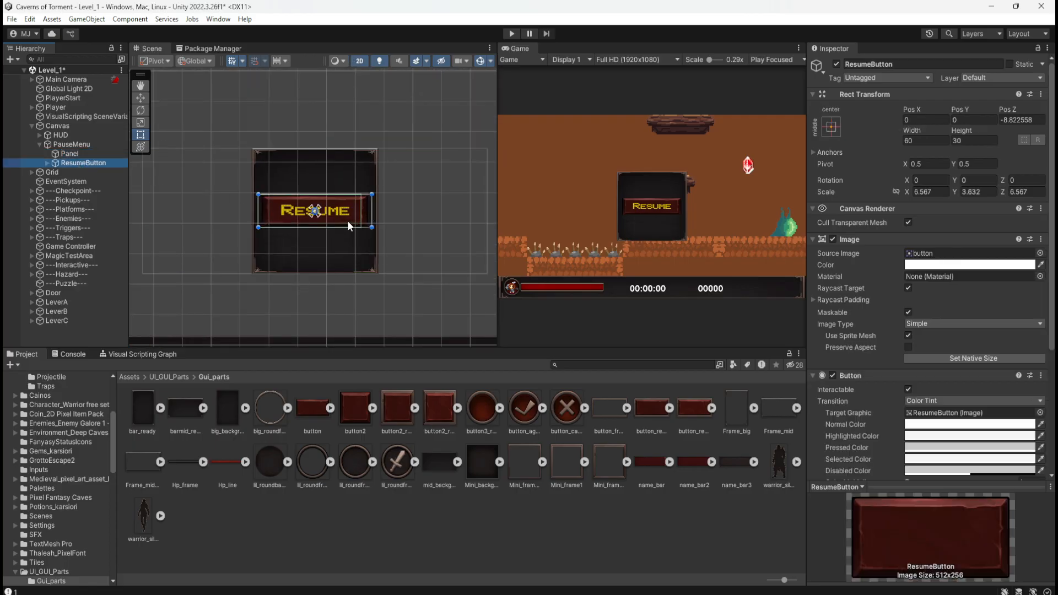
click(46, 163)
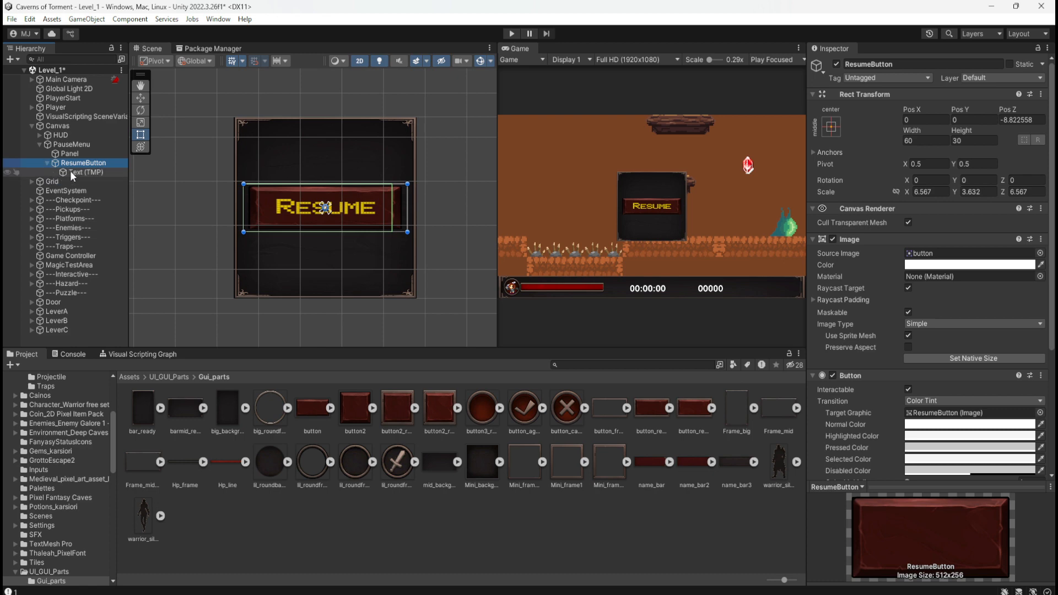
click(71, 171)
click(83, 163)
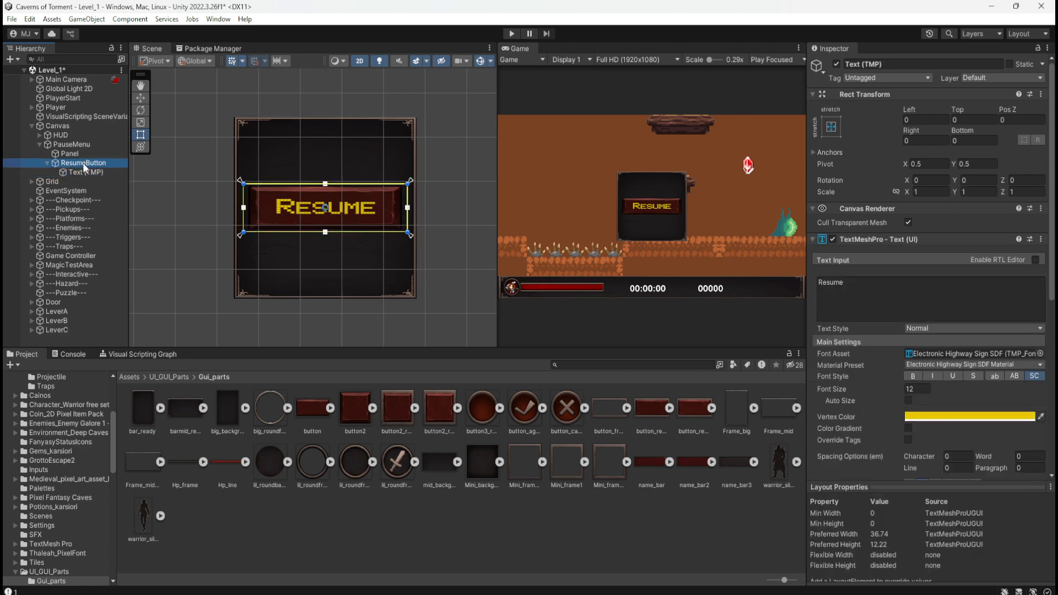
click(78, 173)
click(86, 162)
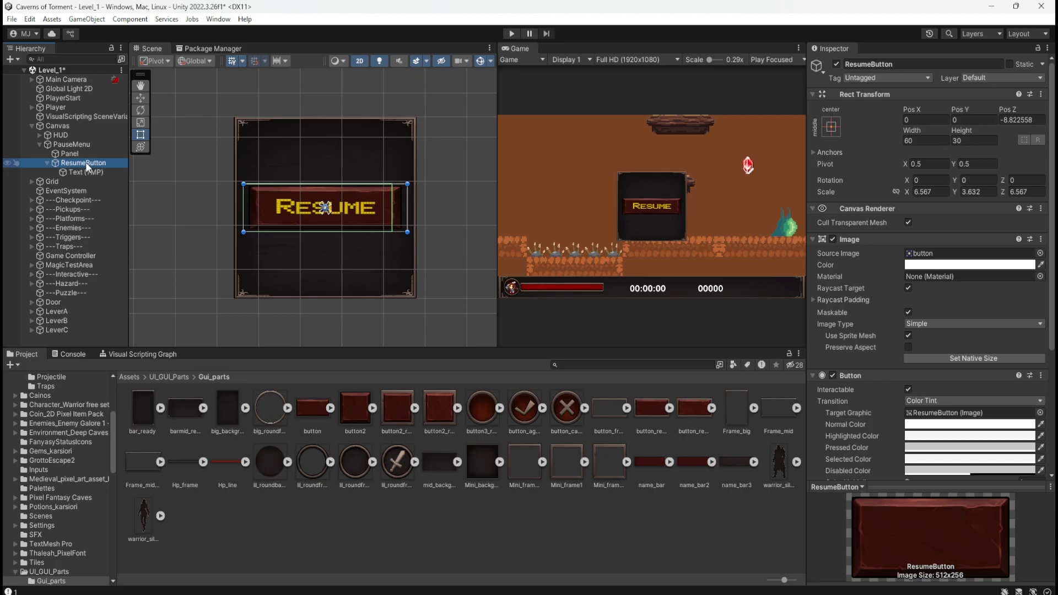
scroll(353, 211, up, 2)
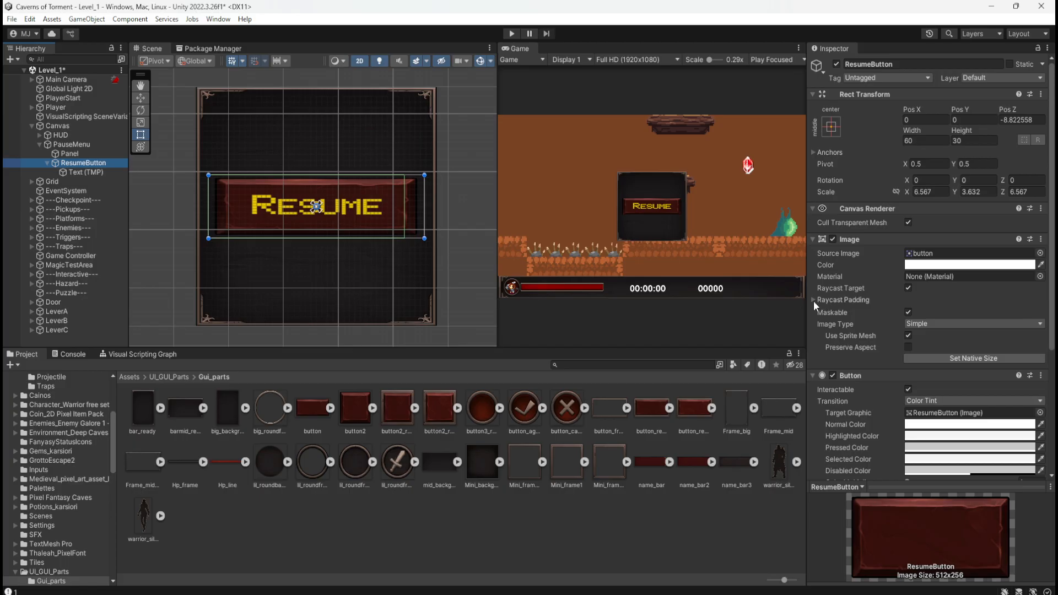
Set the raycast padding of ResumeButton's image to 2.27 on both the right and left sides.
click(908, 312)
click(908, 313)
click(814, 300)
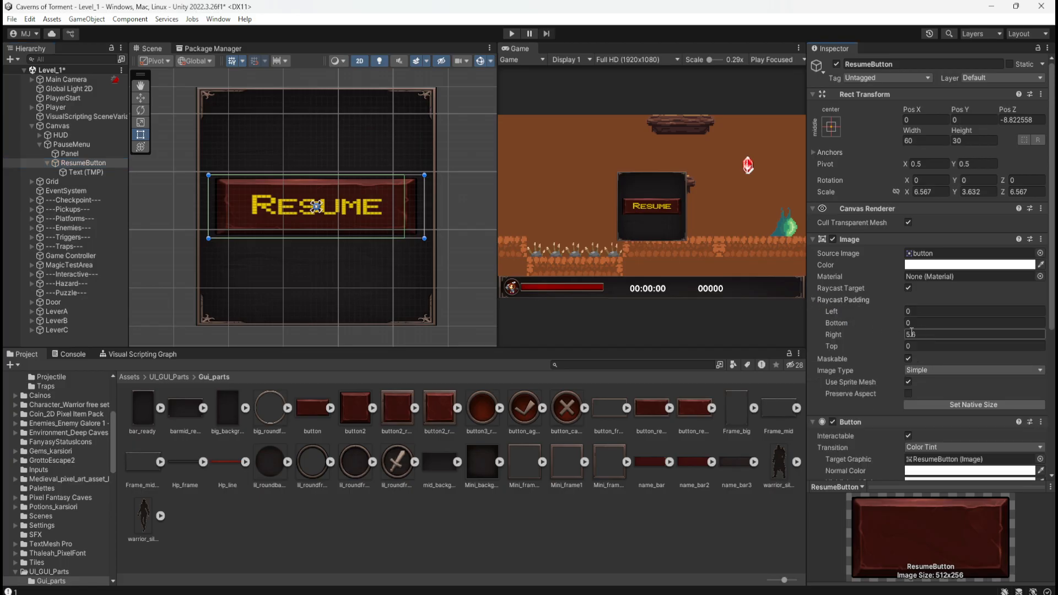
drag(901, 336, 851, 345)
scroll(312, 210, up, 2)
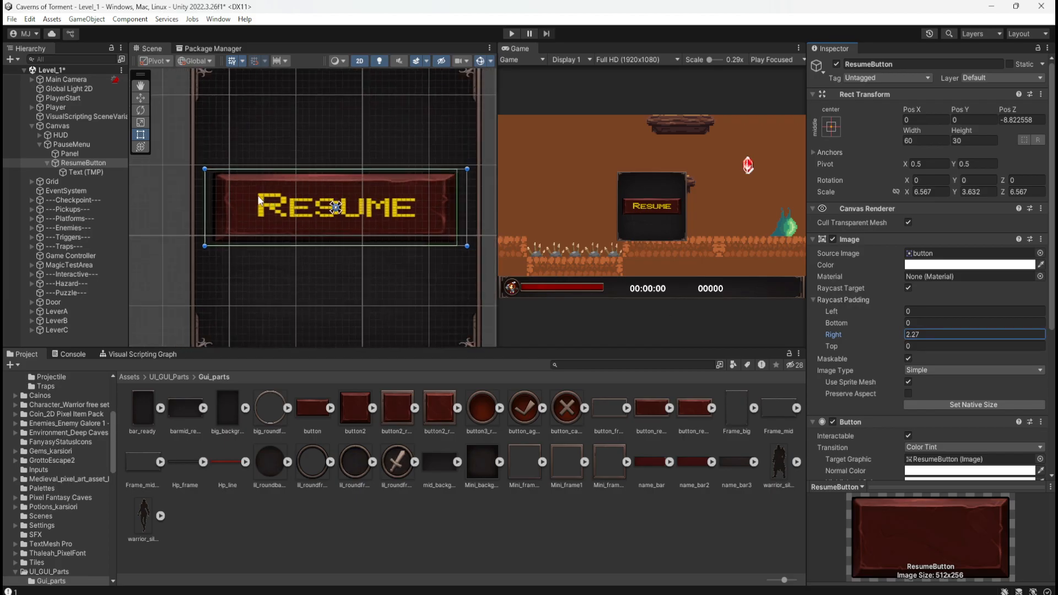
scroll(439, 203, up, 1)
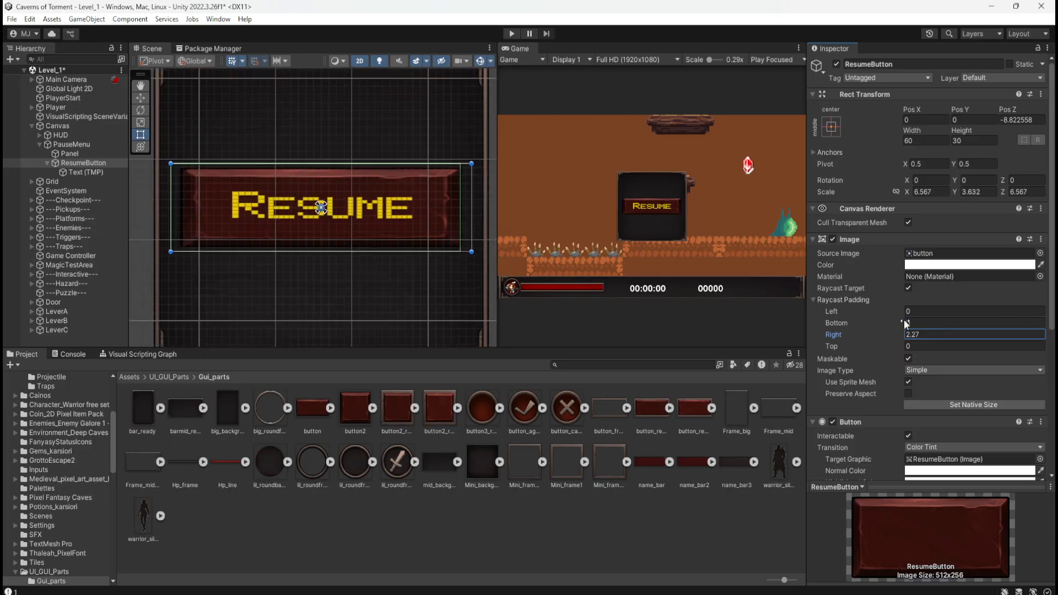
click(911, 346)
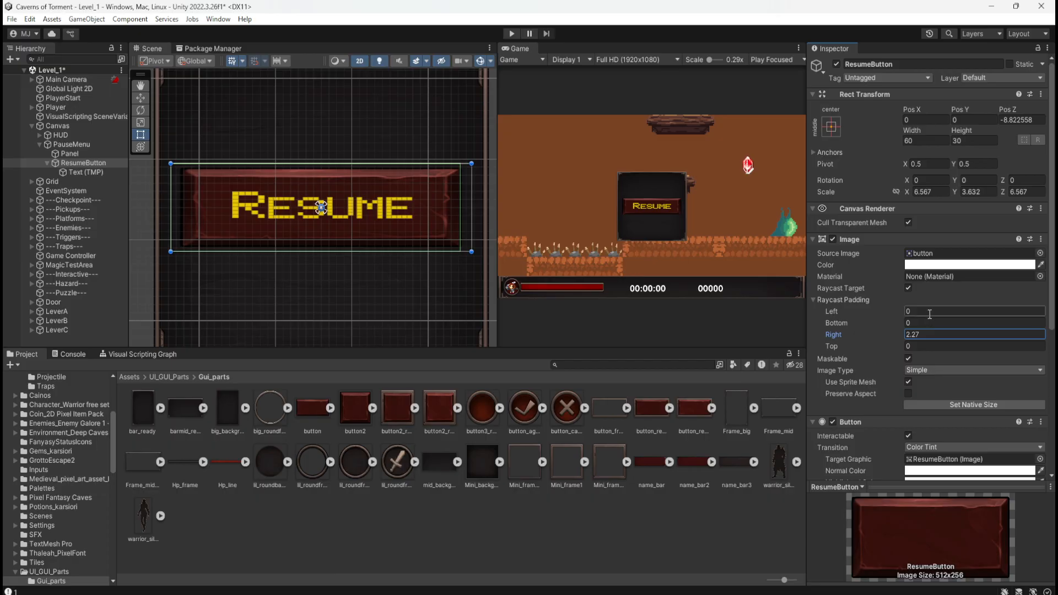
click(899, 335)
click(927, 311)
text(2.27)
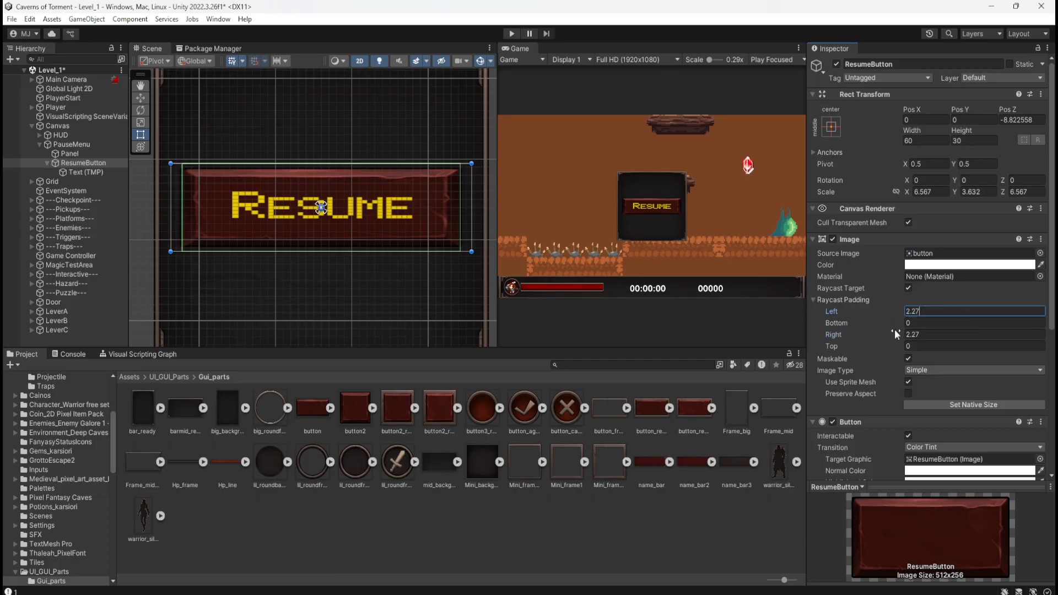
Set the top and bottom raycast padding of ResumeButton's image to 2 and save the scene.
drag(904, 345, 921, 349)
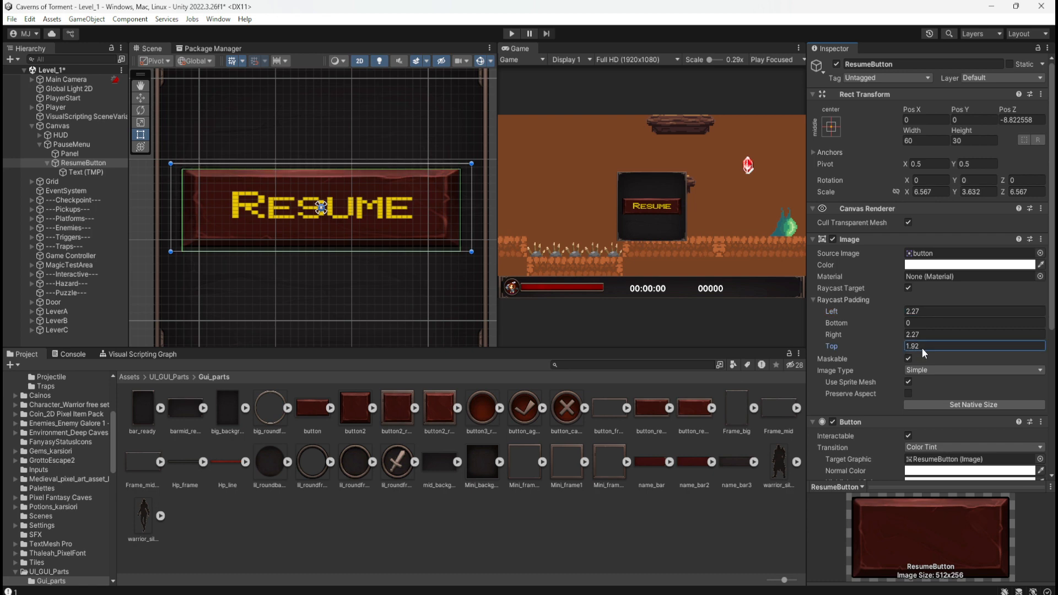
click(931, 345)
key(BackSpace)
key(BackSpace)
key(BackSpace)
key(BackSpace)
text(2)
click(936, 323)
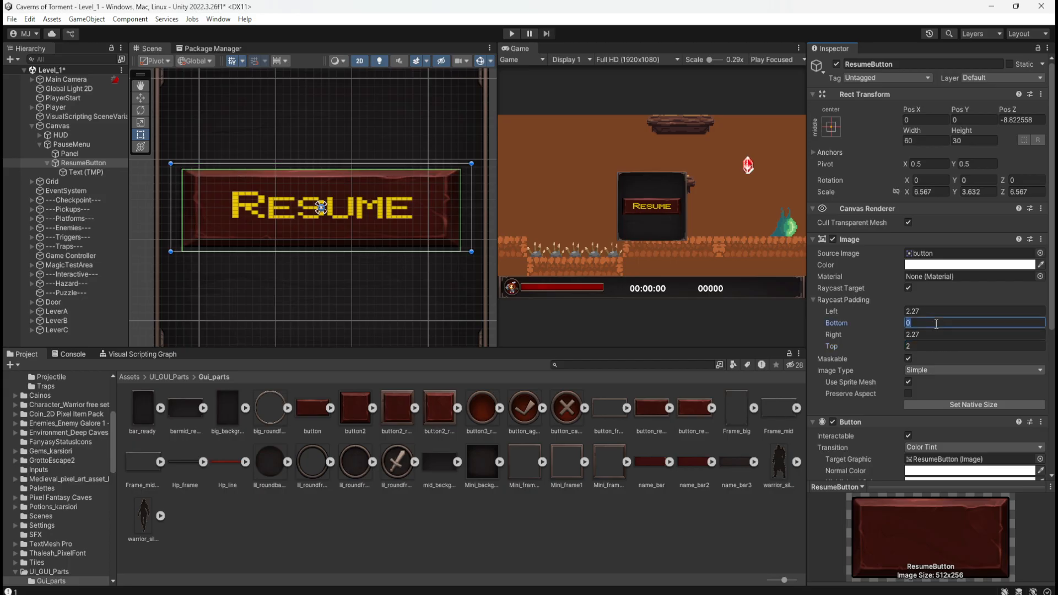
text(2)
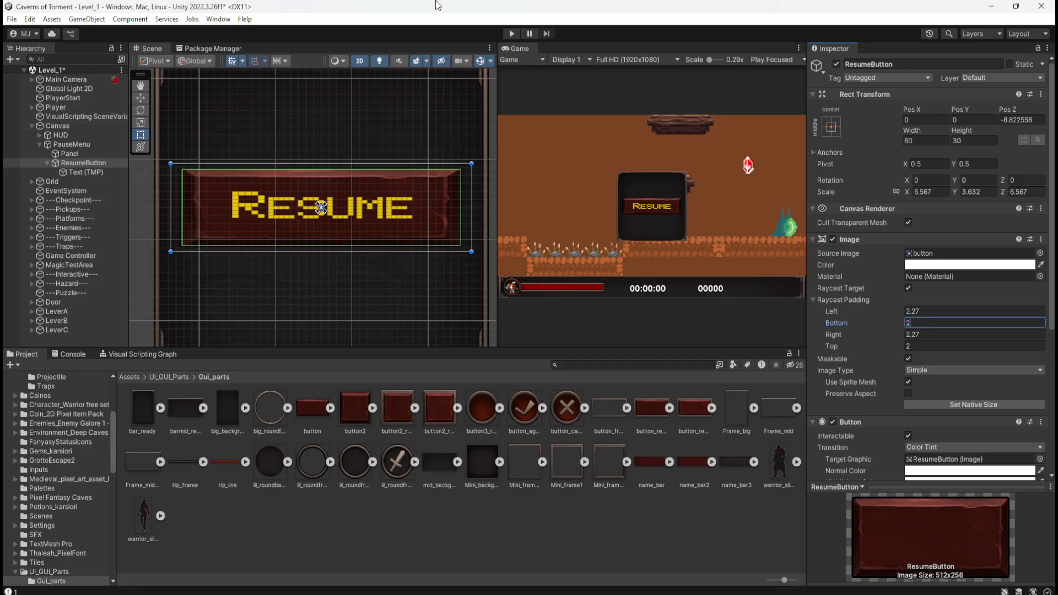
key(ctrl+s)
Play-test the Resume button's click area while toggling its image's Preserve Aspect option, and stop the game.
click(513, 36)
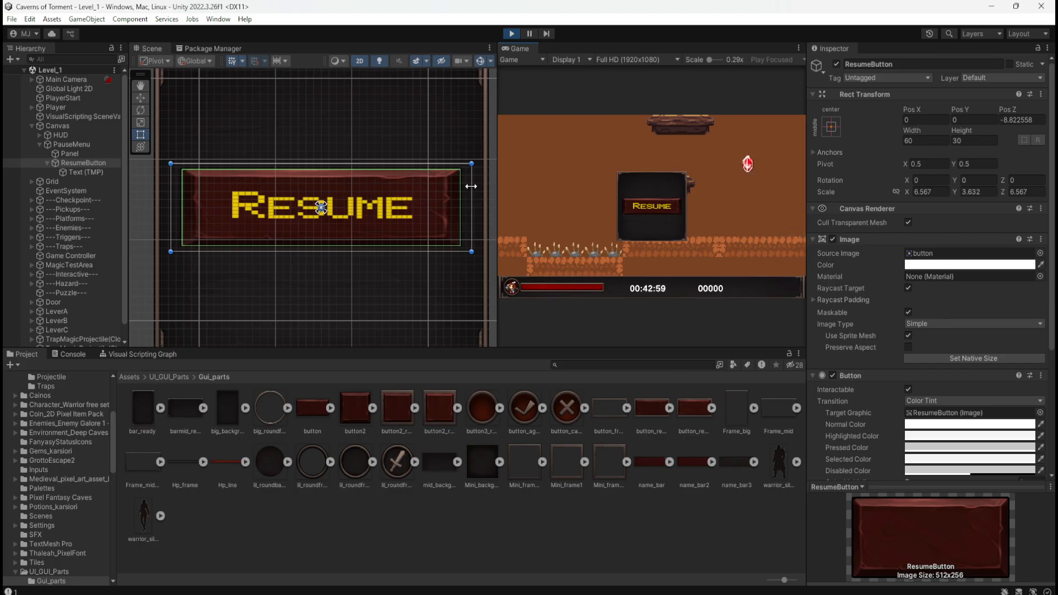
click(907, 347)
click(909, 348)
click(908, 346)
click(512, 33)
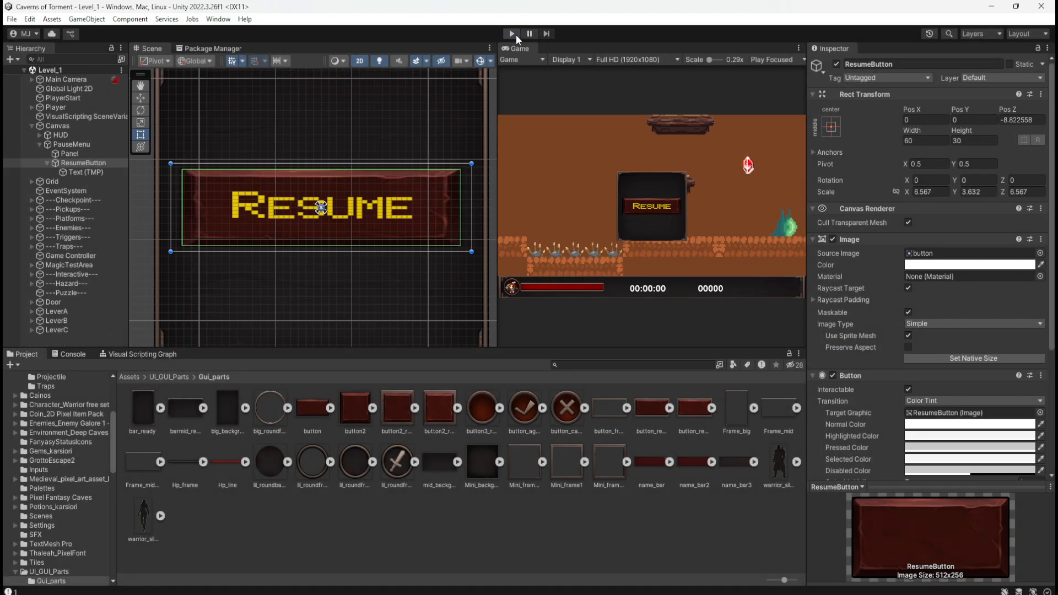
Enable Preserve Aspect on ResumeButton's image.
click(909, 347)
mouse_move(472, 214)
mouse_down()
mouse_move(432, 215)
mouse_move(495, 219)
mouse_move(441, 219)
mouse_move(484, 220)
mouse_move(456, 218)
mouse_move(472, 219)
mouse_up()
Try a width of 55 for ResumeButton and undo the change.
click(918, 141)
text(55)
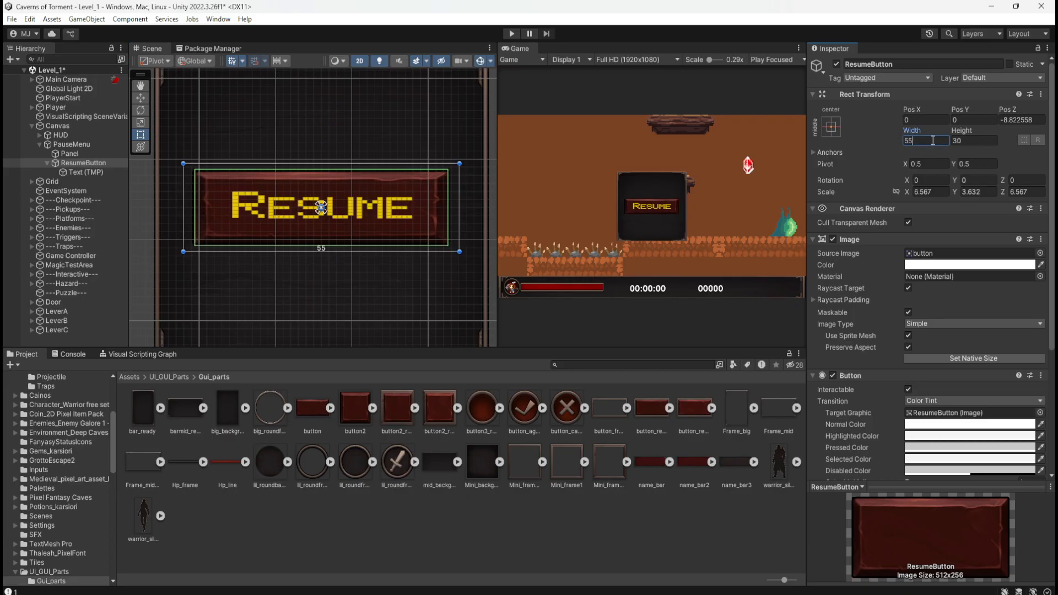
key(ctrl+z)
drag(924, 141, 902, 147)
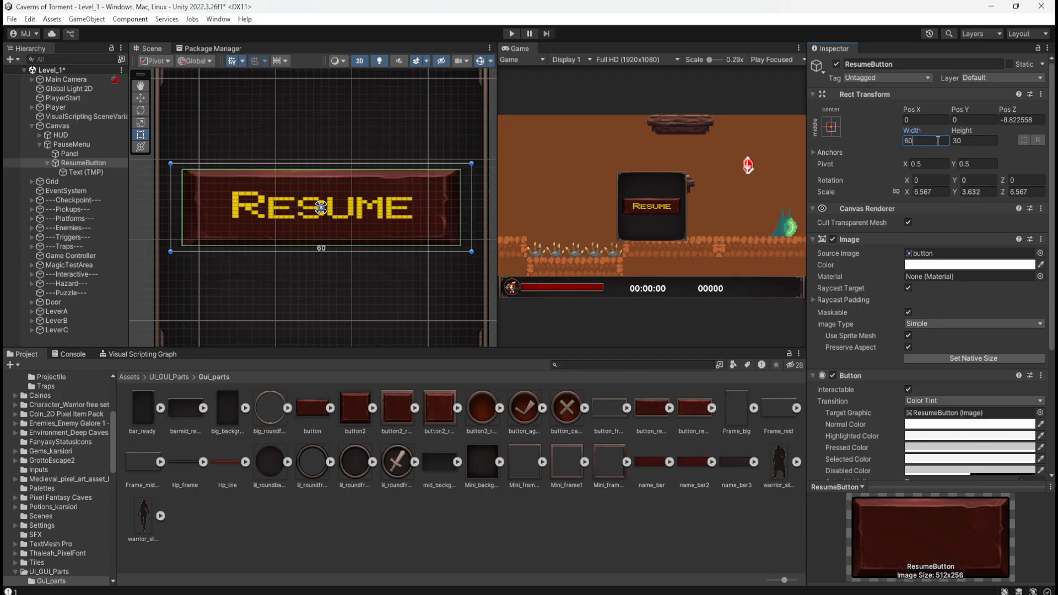
Set ResumeButton's height to 25, trying 15 for comparison.
key(Tab)
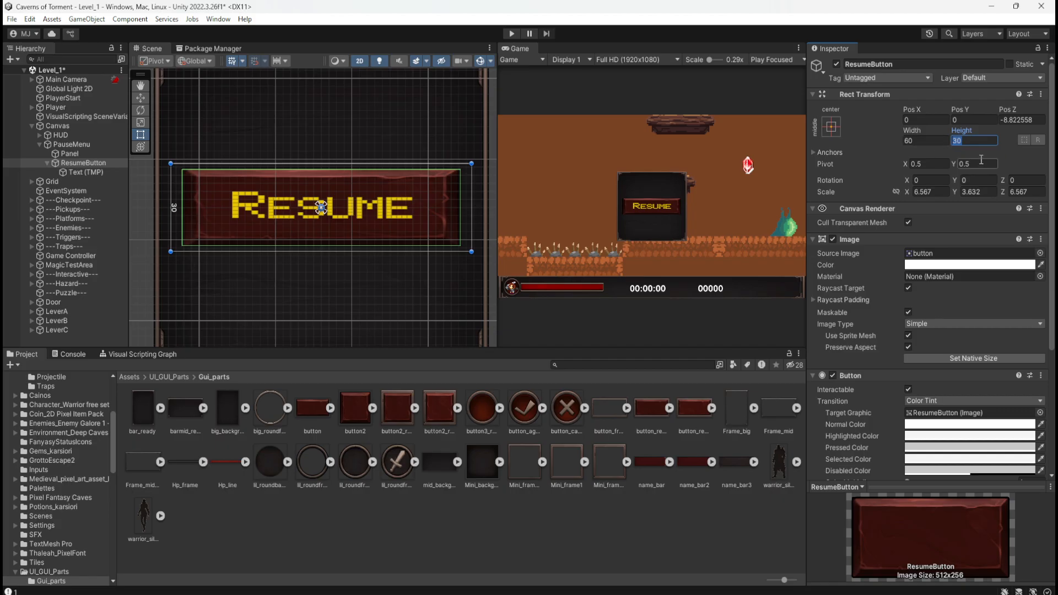
text(25)
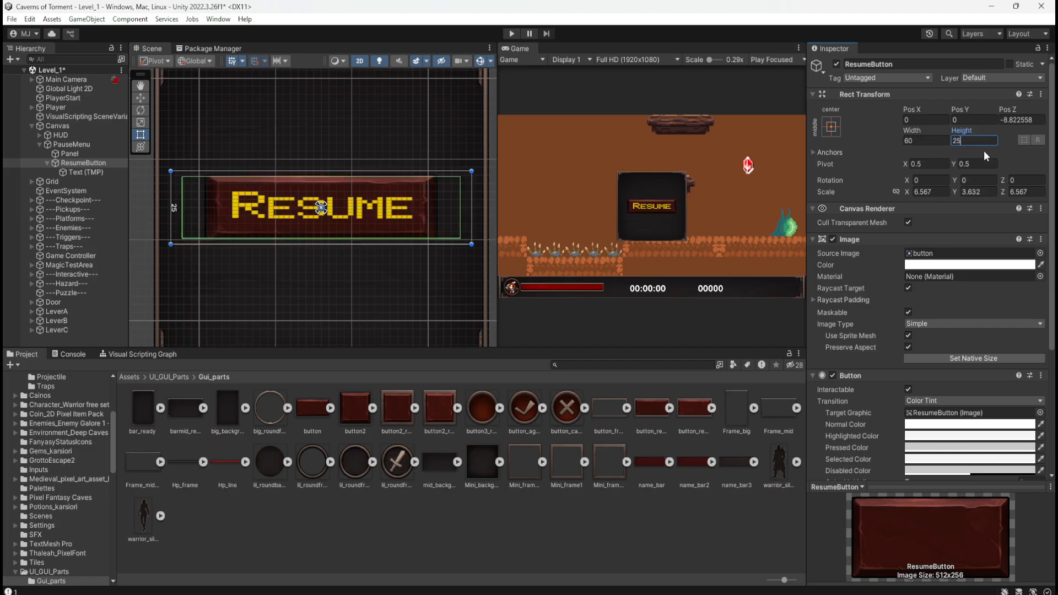
key(Return)
text(15)
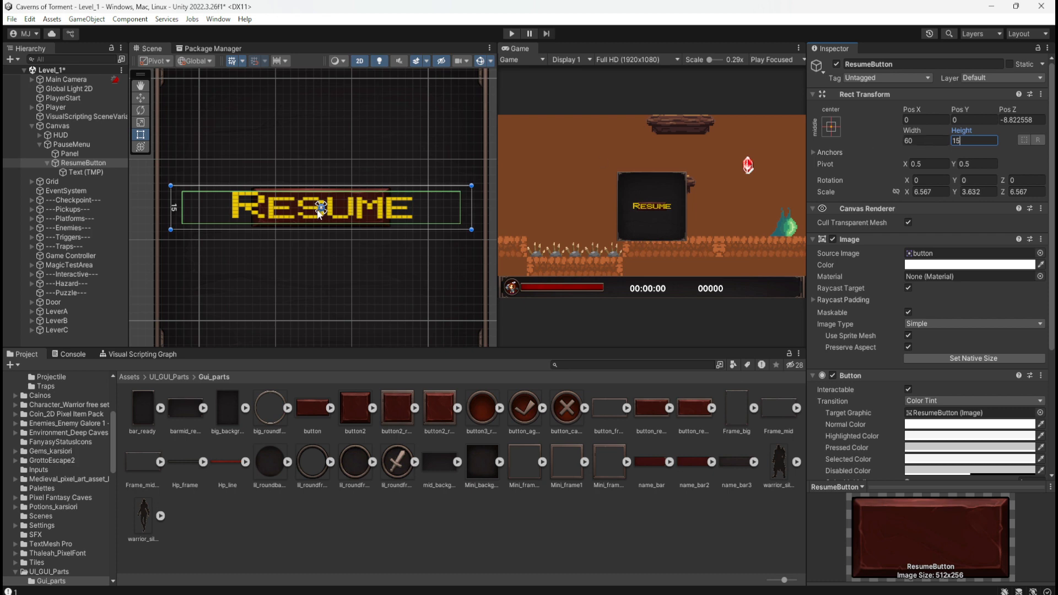
scroll(307, 215, up, 2)
scroll(310, 216, up, 1)
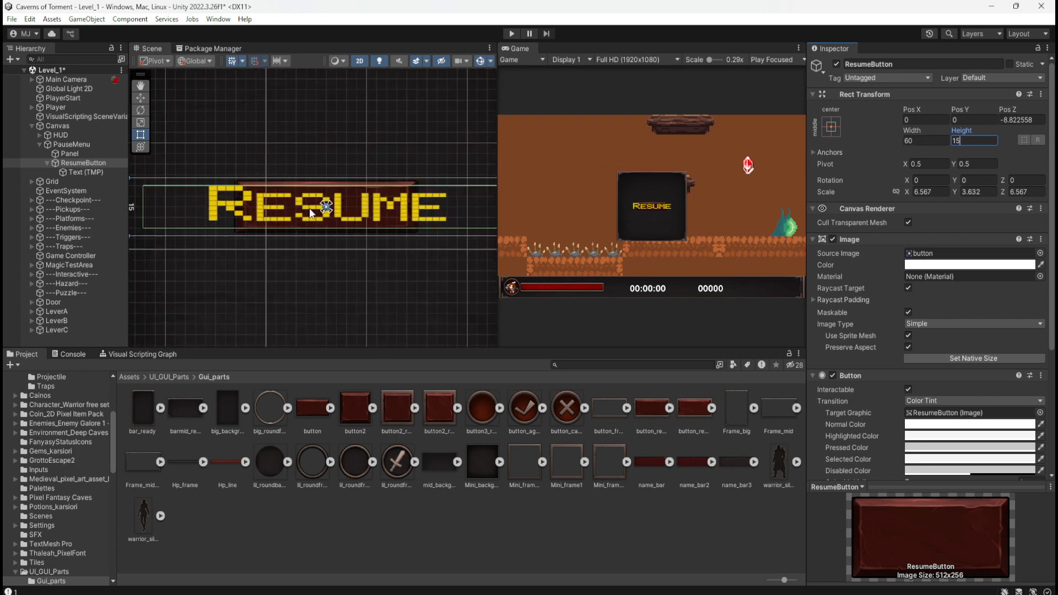
scroll(311, 208, down, 3)
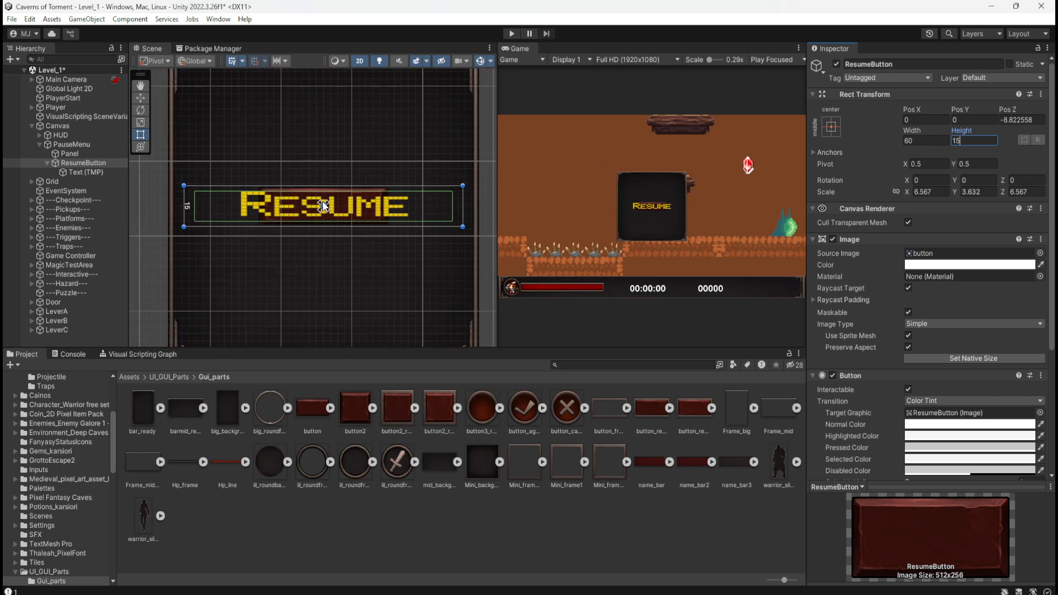
key(BackSpace)
key(BackSpace)
text(25)
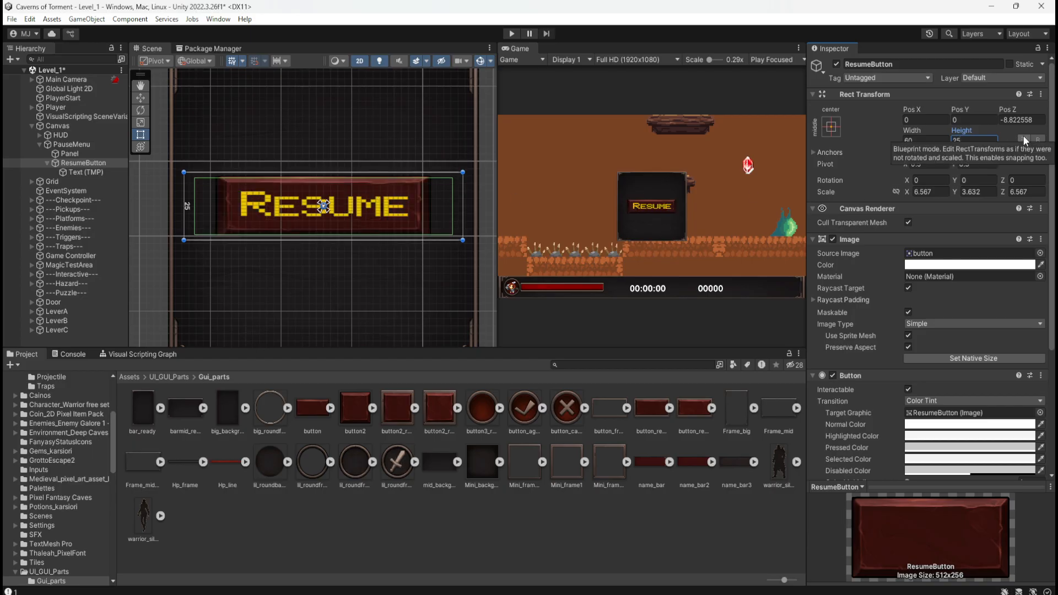
Check the bounds of ResumeButton and its text, and play-test the resized button.
scroll(267, 202, up, 1)
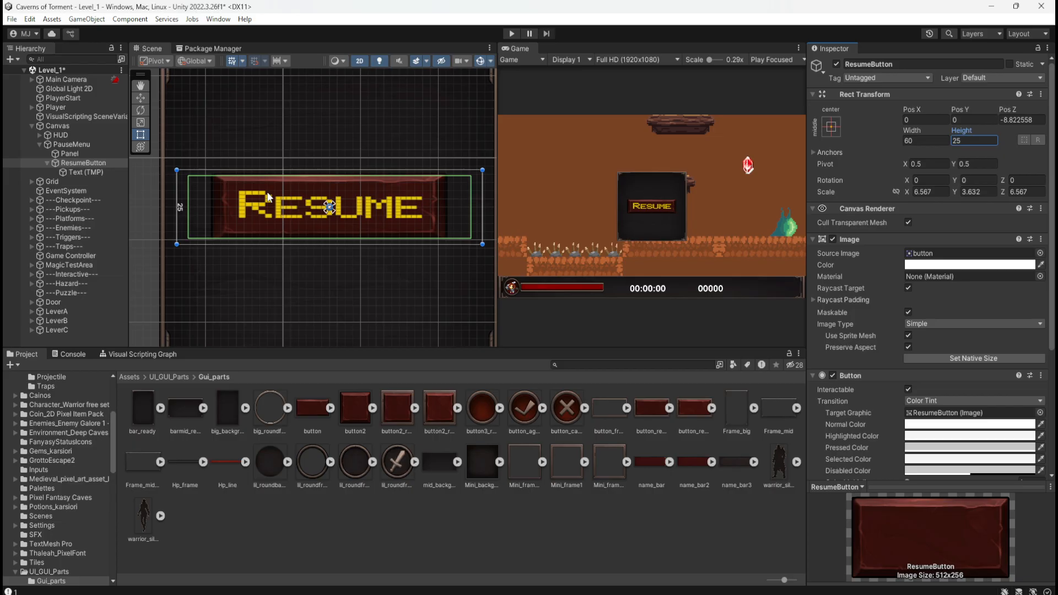
click(87, 172)
click(92, 163)
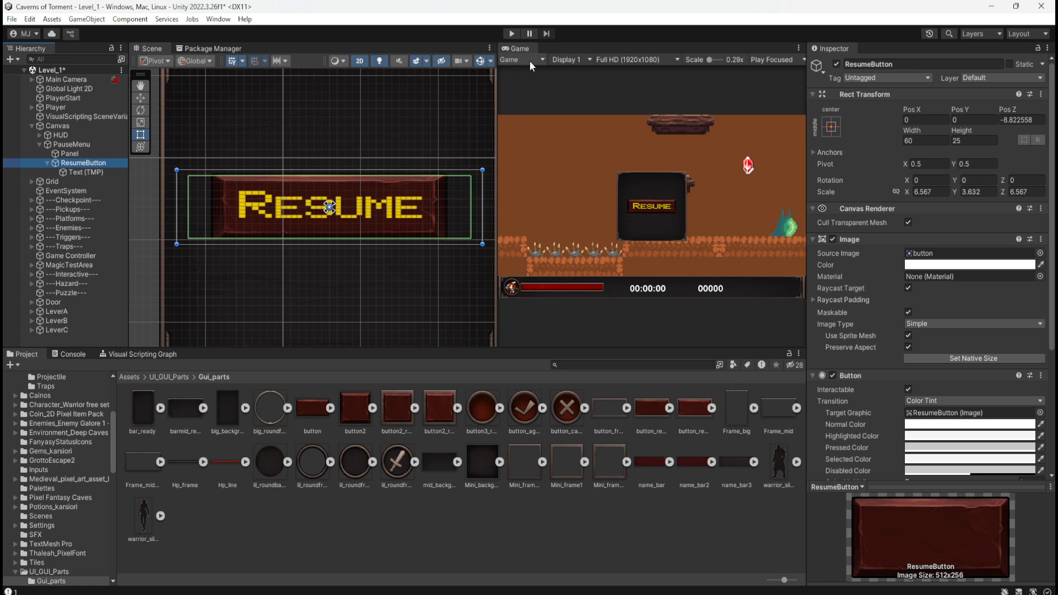
click(512, 33)
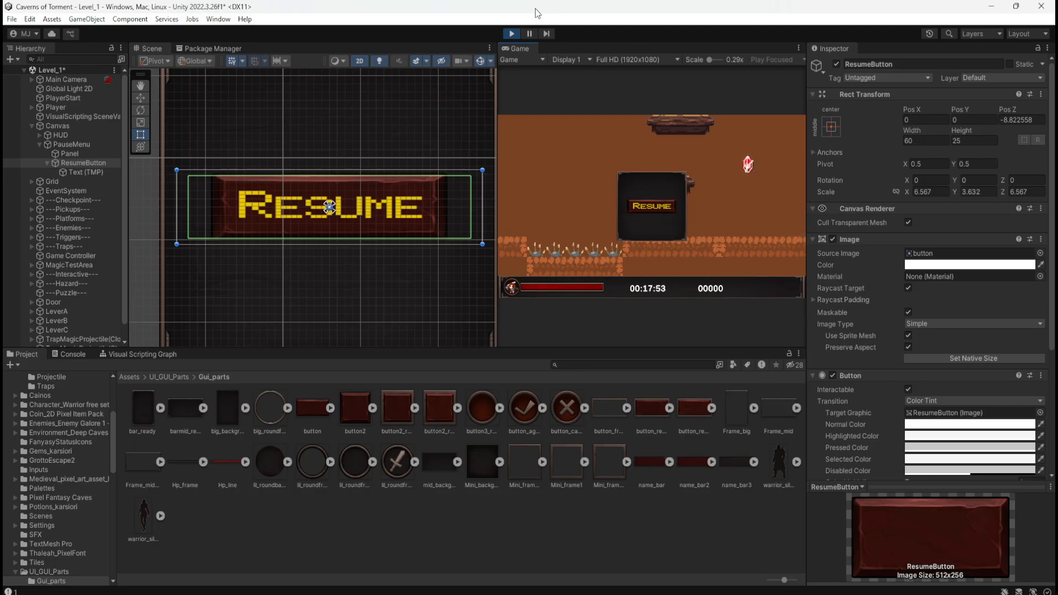
click(512, 33)
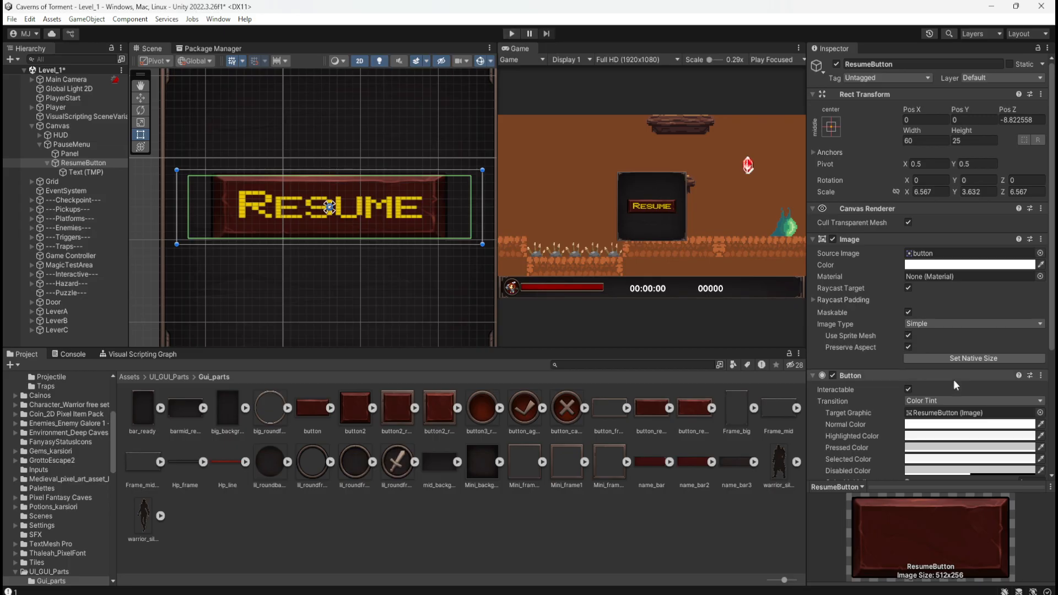
Toggle ResumeButton's Interactable option, Image component and Cull Transparent Mesh option to compare their effects, leaving all enabled.
scroll(882, 353, down, 3)
click(909, 296)
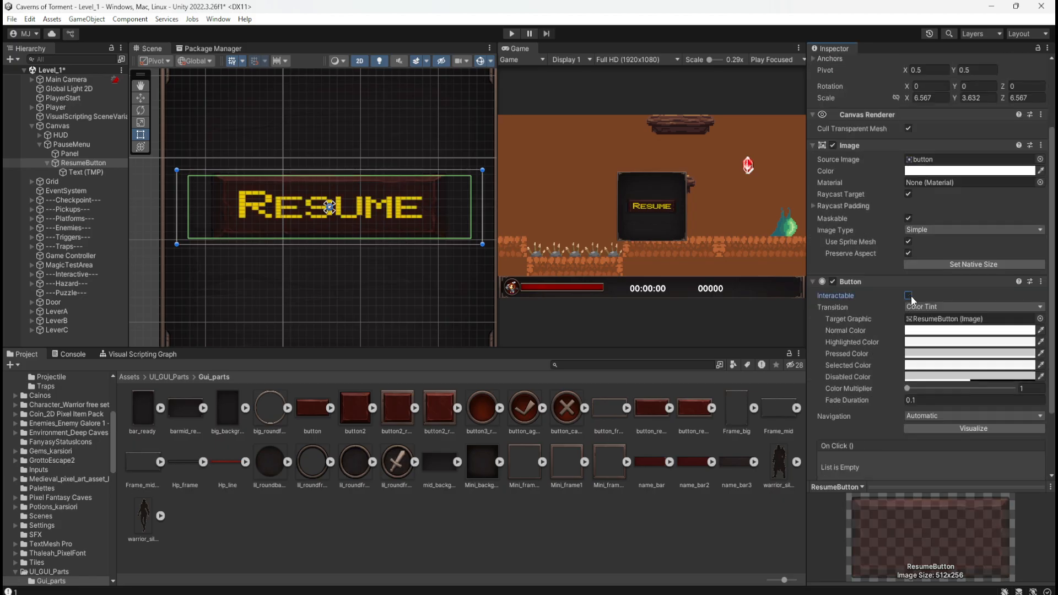
click(909, 296)
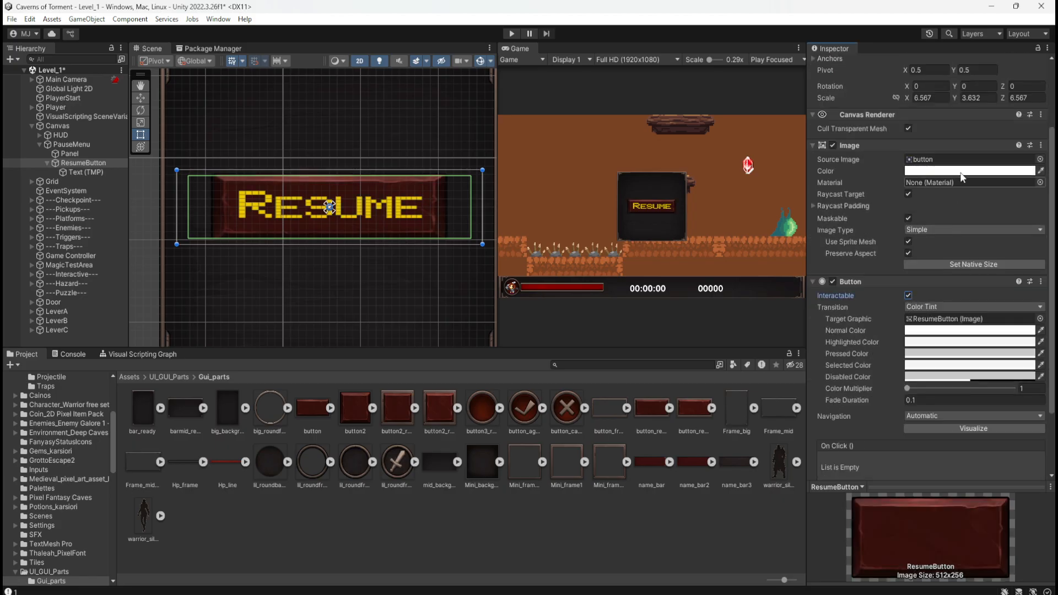
click(834, 145)
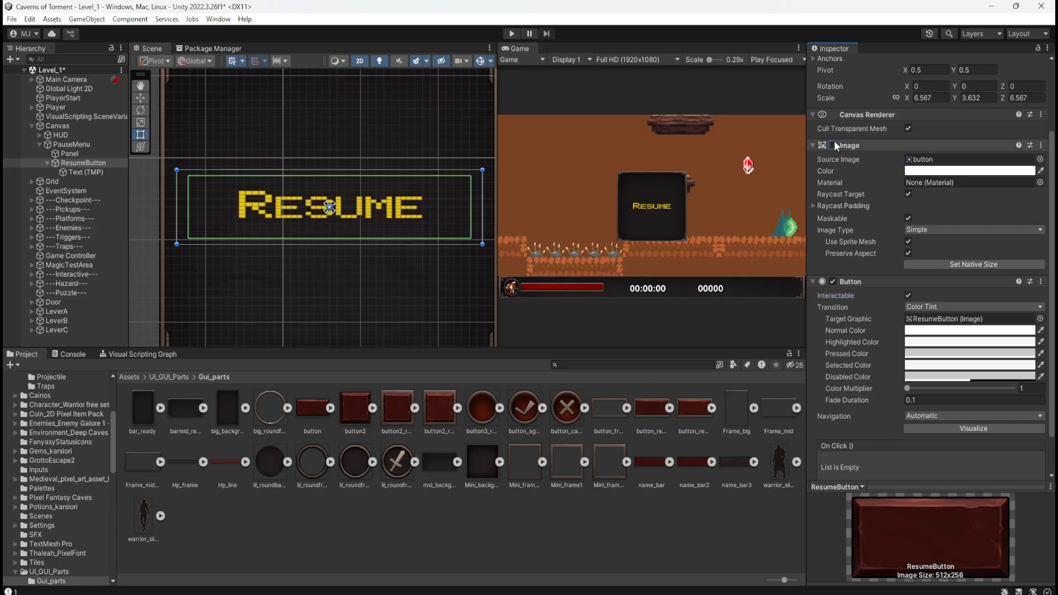
click(834, 144)
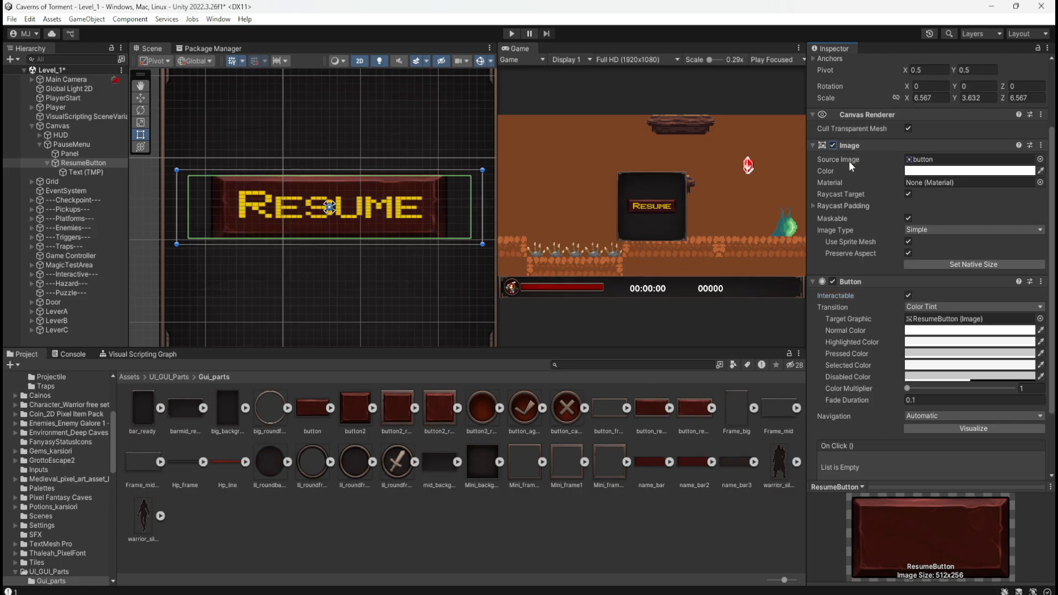
scroll(858, 247, up, 3)
click(909, 223)
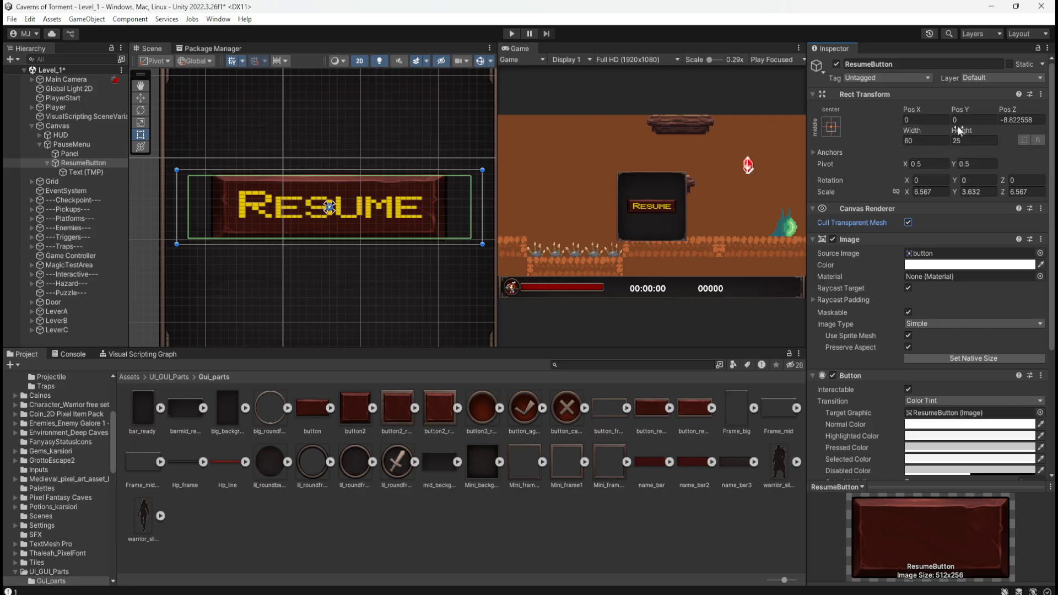
Examine the import settings of the button texture in Gui_parts and expand its sprite sub-asset.
click(925, 120)
click(309, 411)
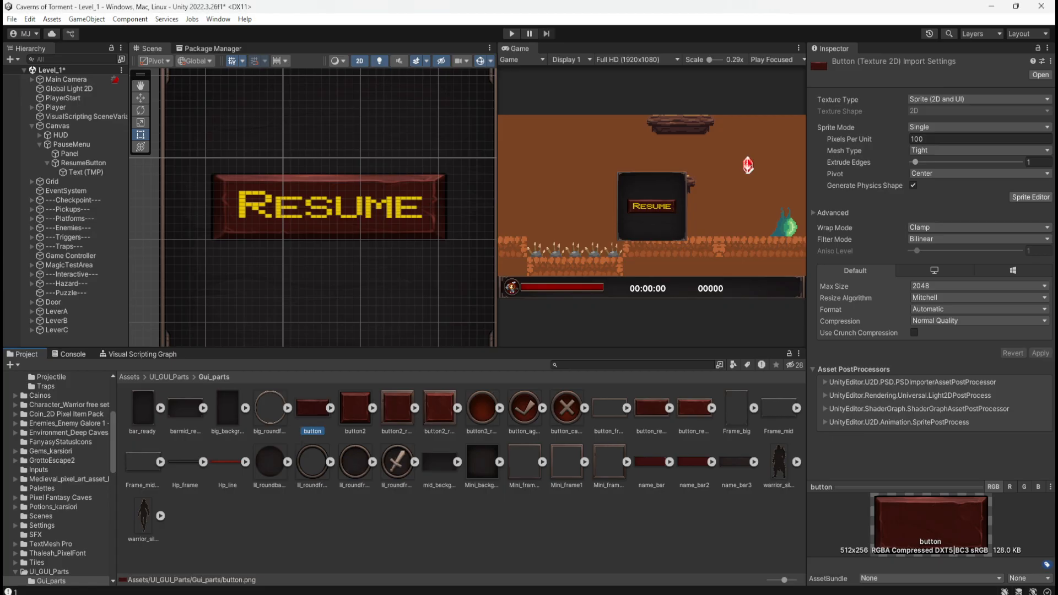
click(330, 408)
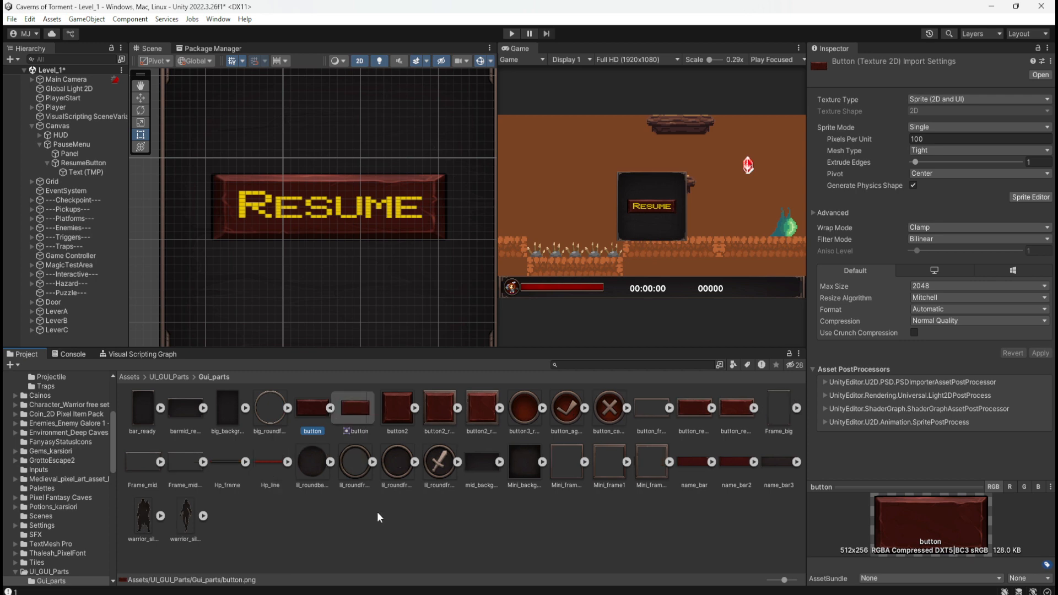
Compare the button texture and its sprite with the button_frame, button_ready_on and button_ready_off textures, and collapse the button sub-asset.
click(353, 393)
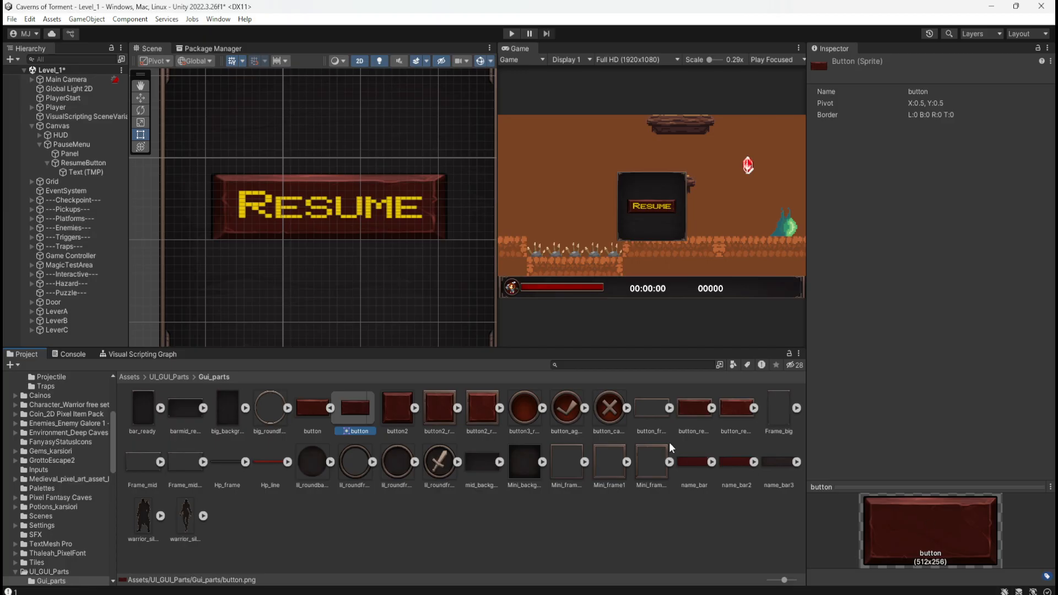
click(655, 413)
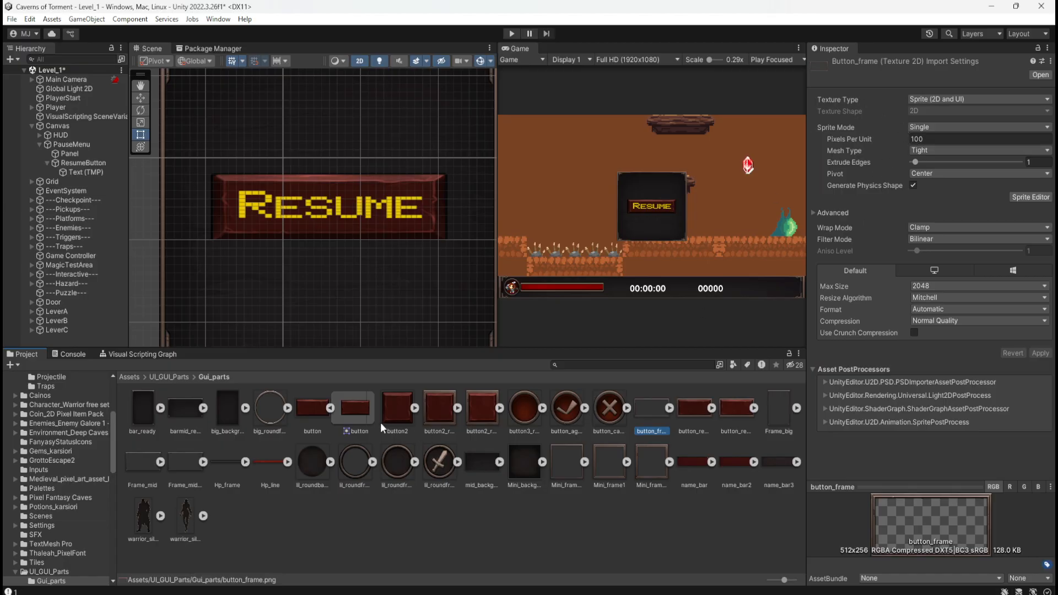
click(700, 419)
click(733, 412)
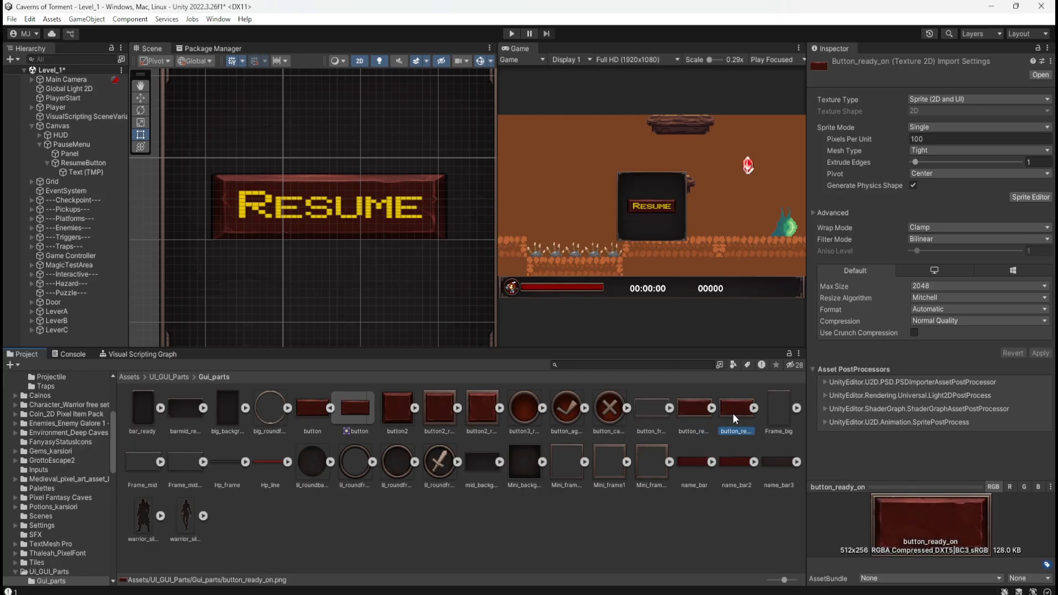
click(694, 412)
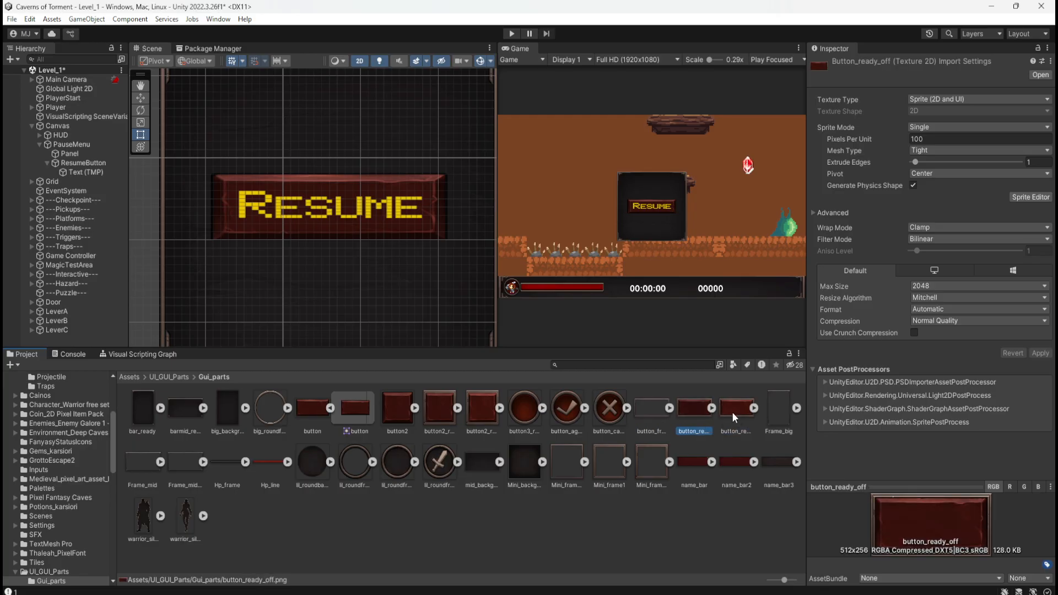
click(732, 412)
click(693, 411)
click(733, 414)
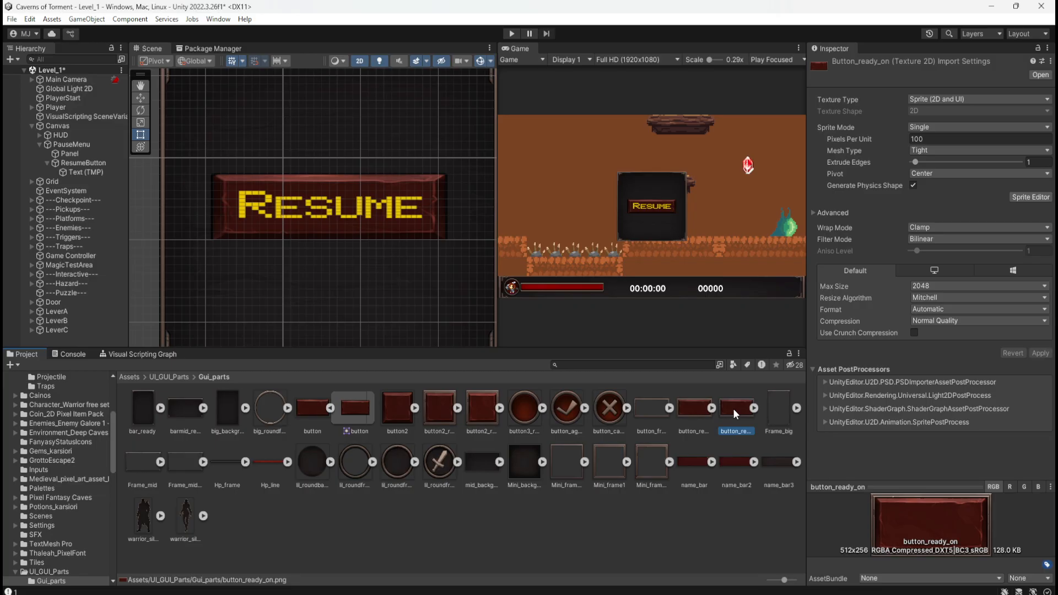
click(303, 418)
click(350, 411)
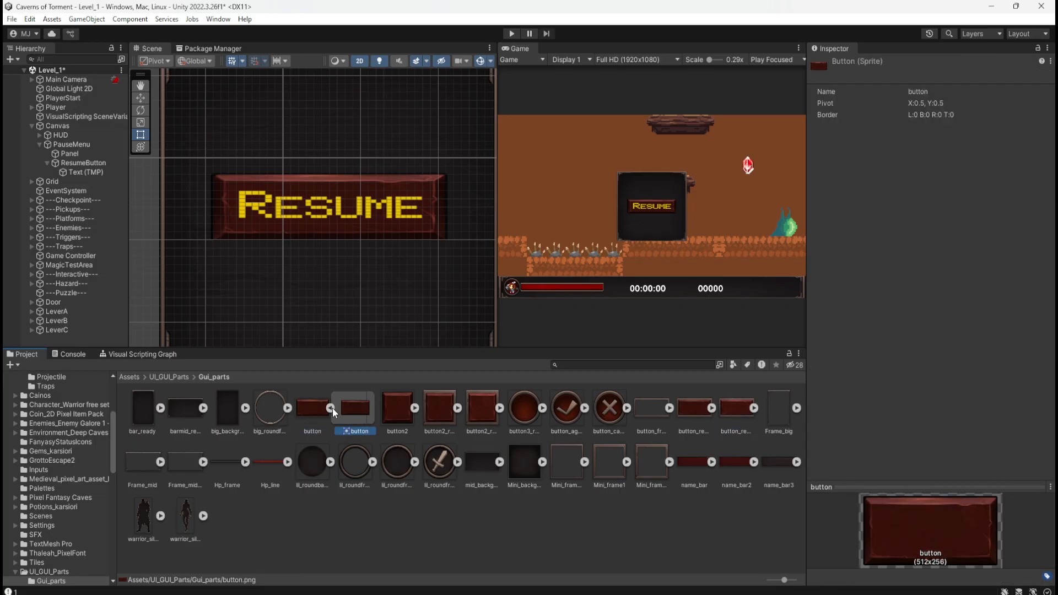
click(327, 408)
Open the button texture in the Sprite Editor and set its sprite border to 15 on the left and 10 on the top.
click(312, 408)
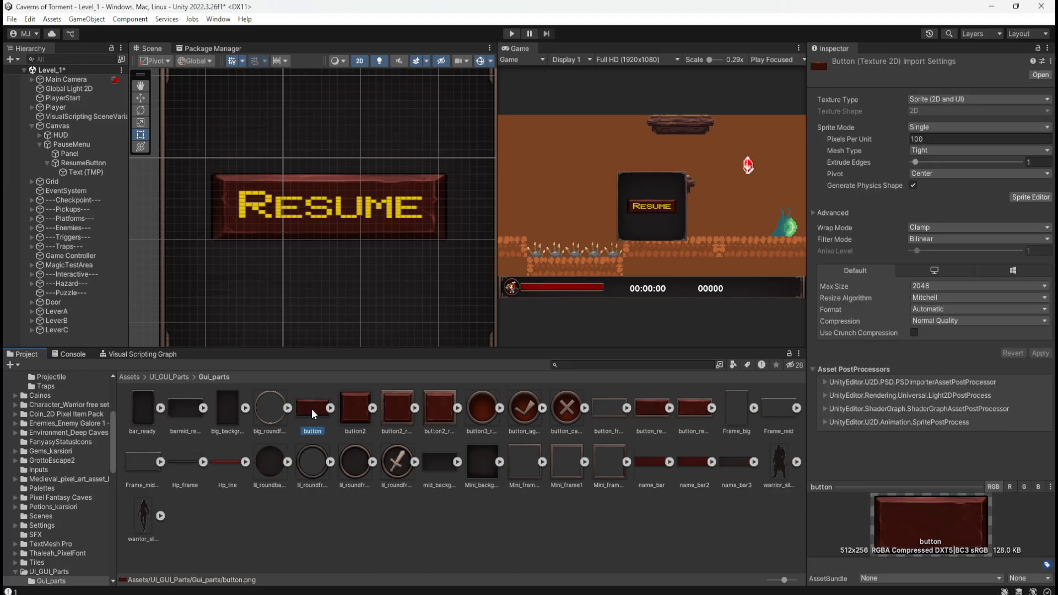
click(1030, 202)
click(1023, 197)
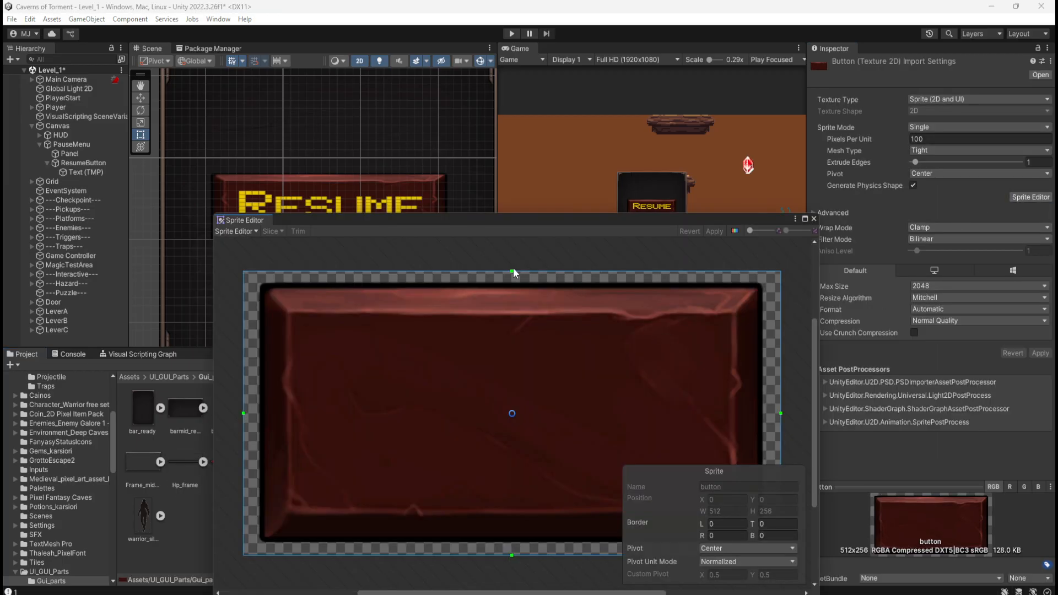
drag(512, 271, 526, 282)
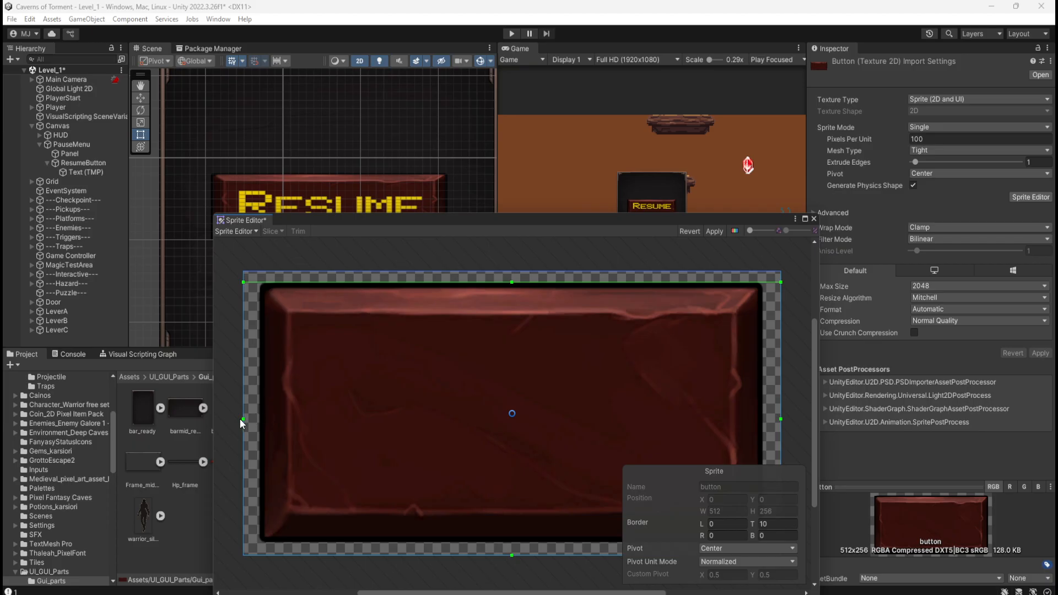
drag(243, 423, 260, 428)
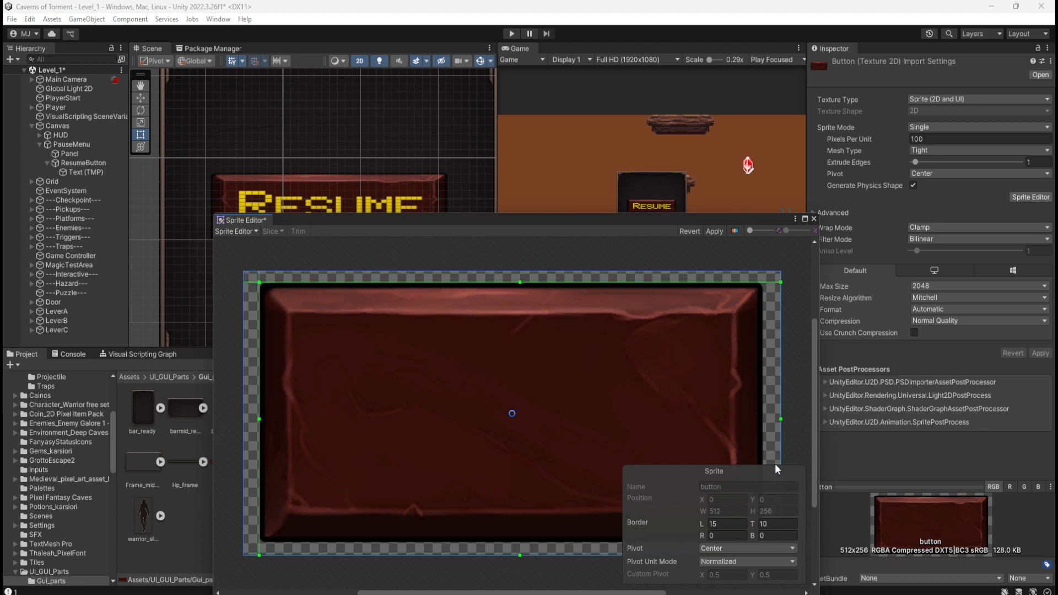
Set the button sprite's bottom border to 12 and right border to 17, apply the changes, and close the Sprite Editor.
drag(720, 220, 673, 133)
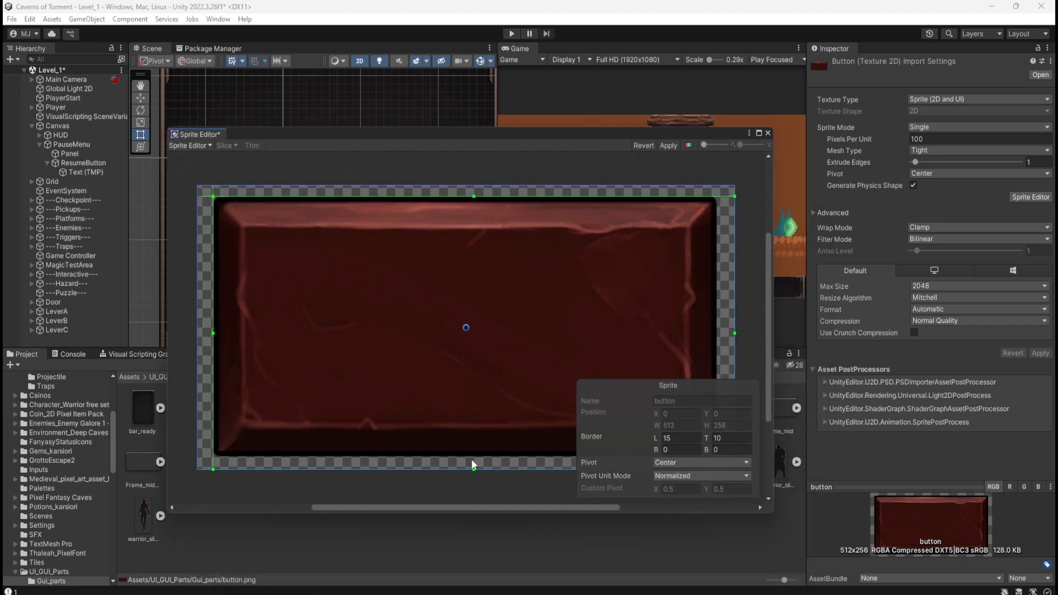
drag(475, 470, 494, 458)
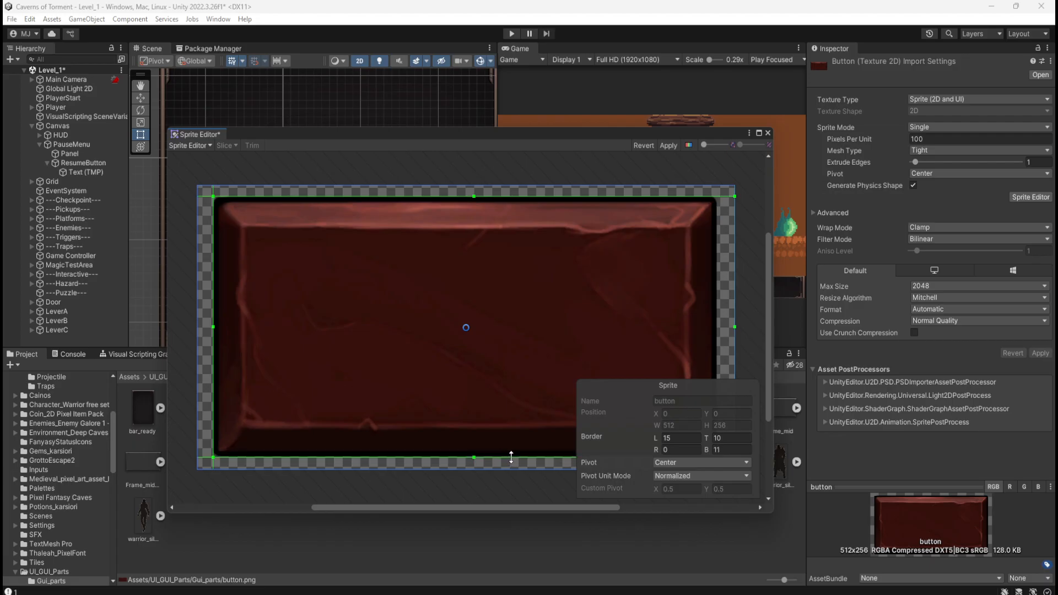
drag(513, 458, 516, 455)
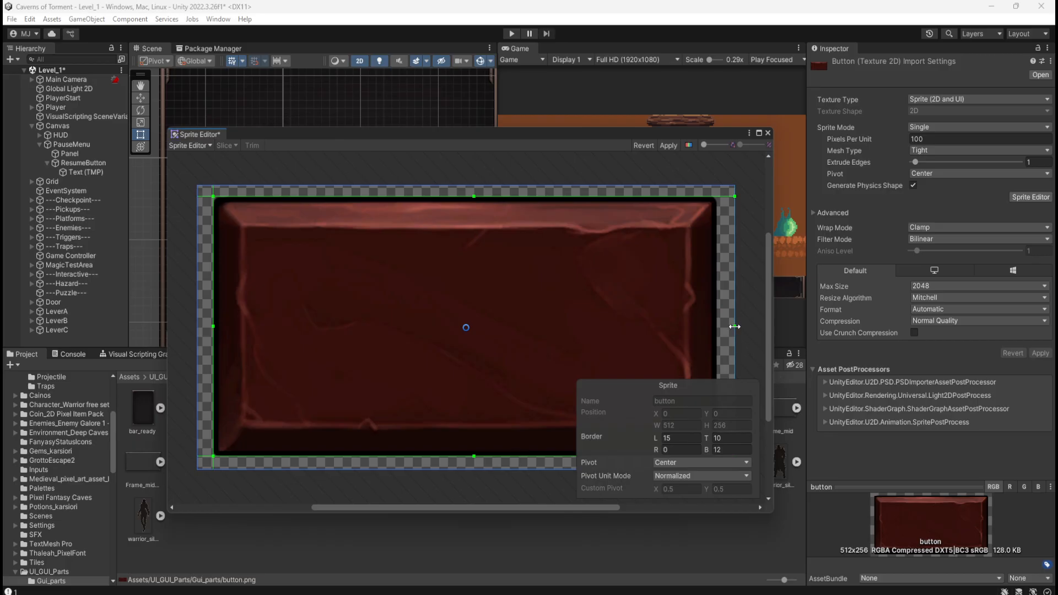
drag(735, 329, 718, 358)
click(673, 145)
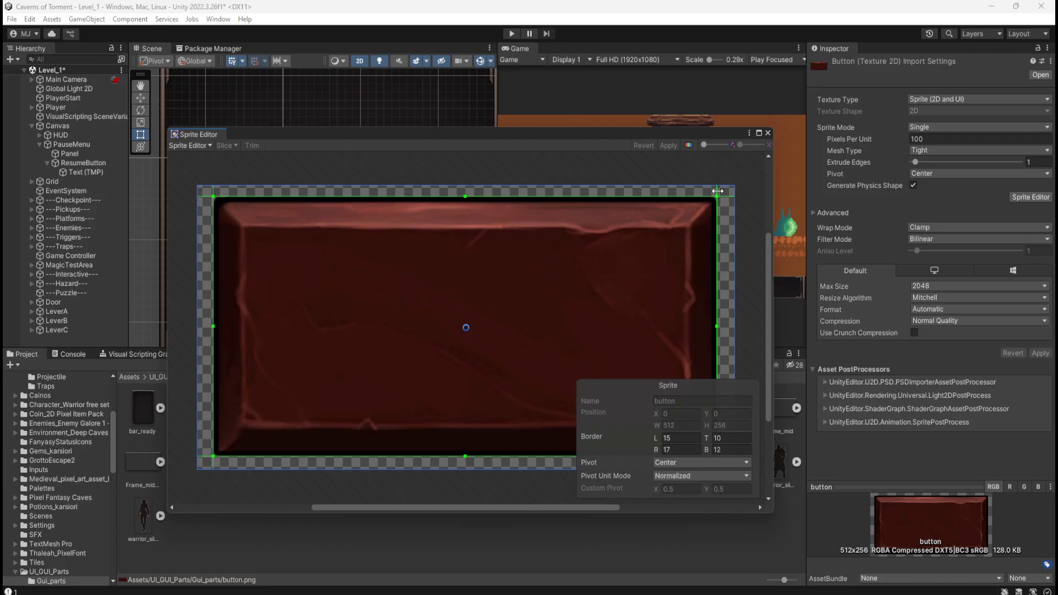
click(207, 145)
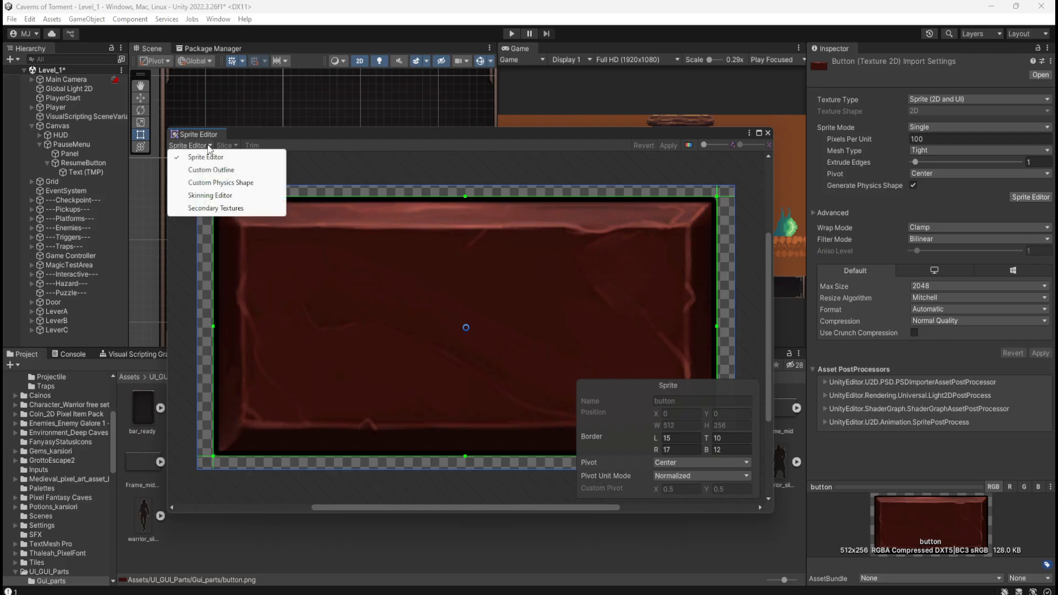
click(306, 134)
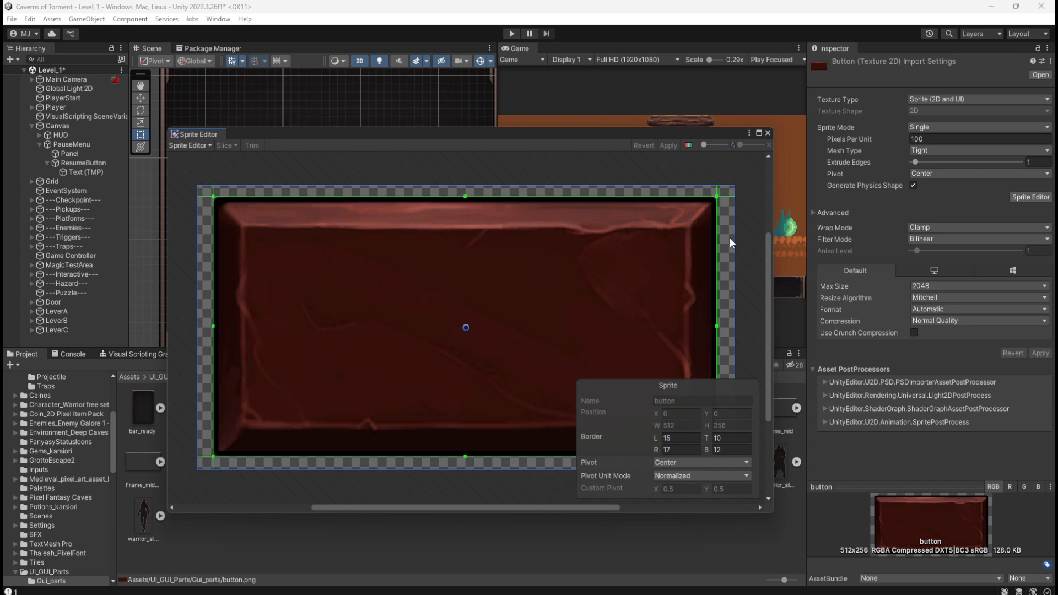
click(768, 133)
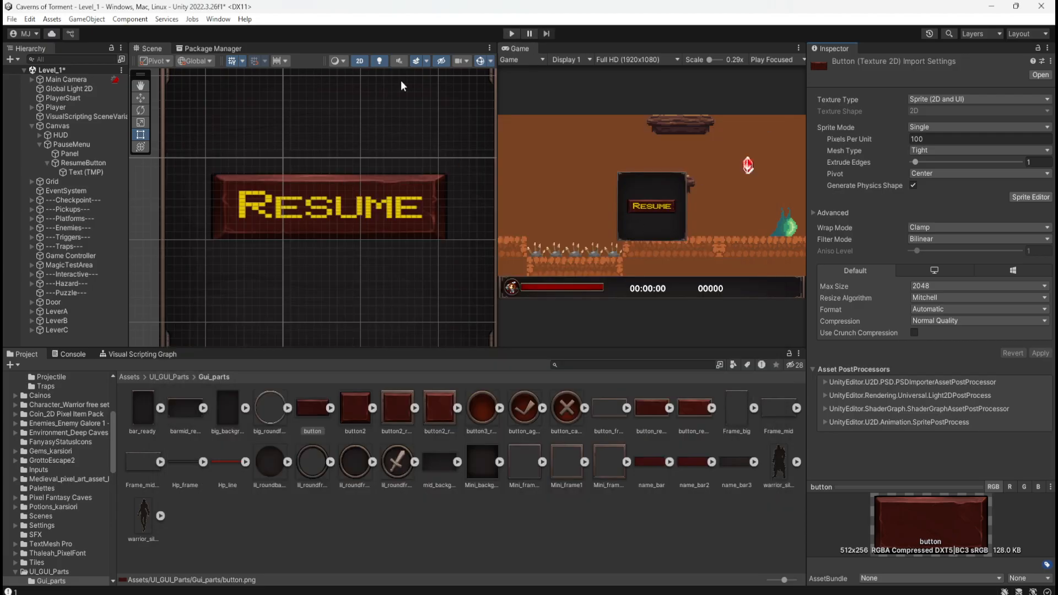
Toggle Preserve Aspect on ResumeButton's Image to compare its effect on the button bounds, leaving it enabled.
click(73, 163)
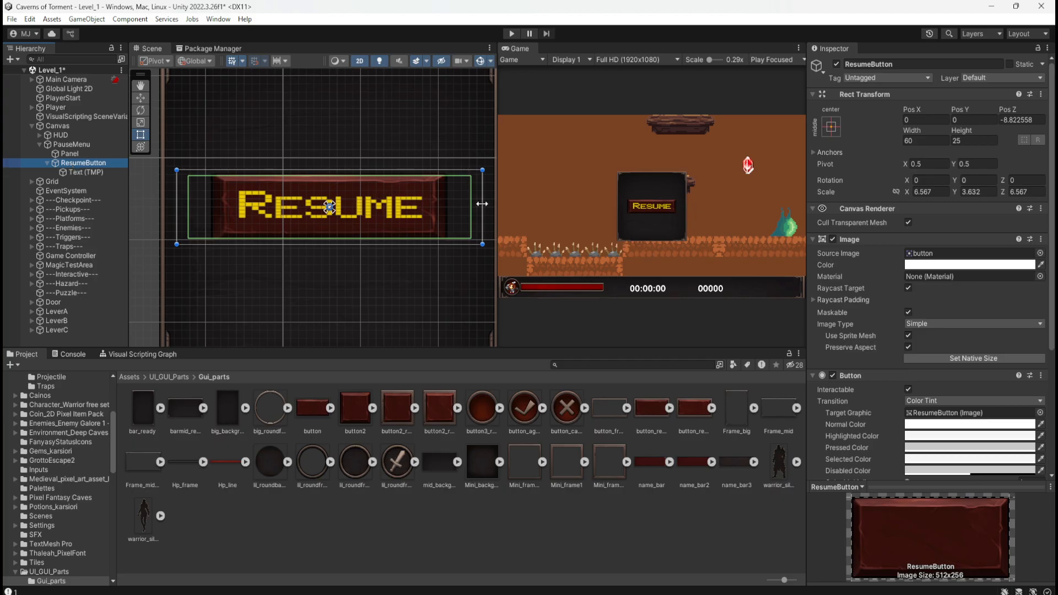
mouse_move(487, 211)
mouse_down()
mouse_move(412, 222)
mouse_move(437, 207)
mouse_move(406, 209)
mouse_move(442, 196)
mouse_move(403, 197)
mouse_move(483, 193)
mouse_up()
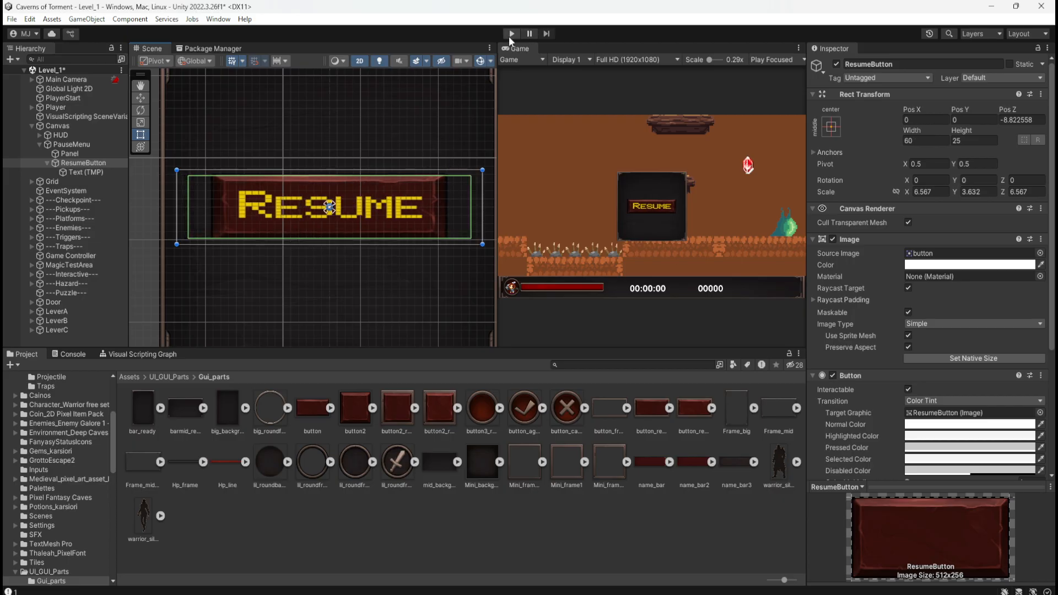
click(909, 347)
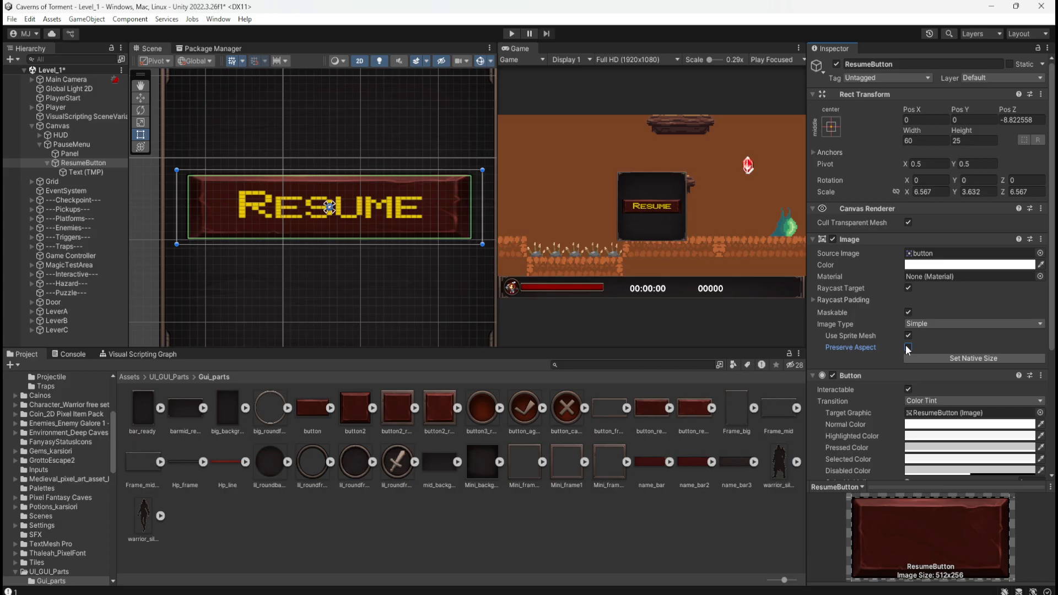
click(908, 347)
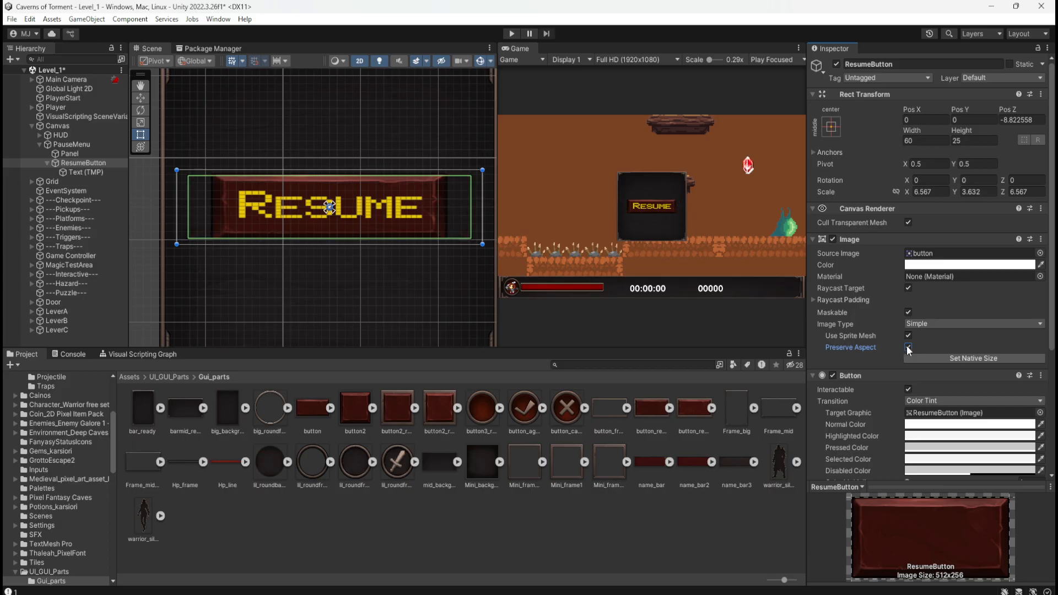
click(908, 347)
click(909, 347)
click(909, 347)
click(908, 348)
Play-test ResumeButton to check how its click area matches the sprite, and stop the game.
click(512, 33)
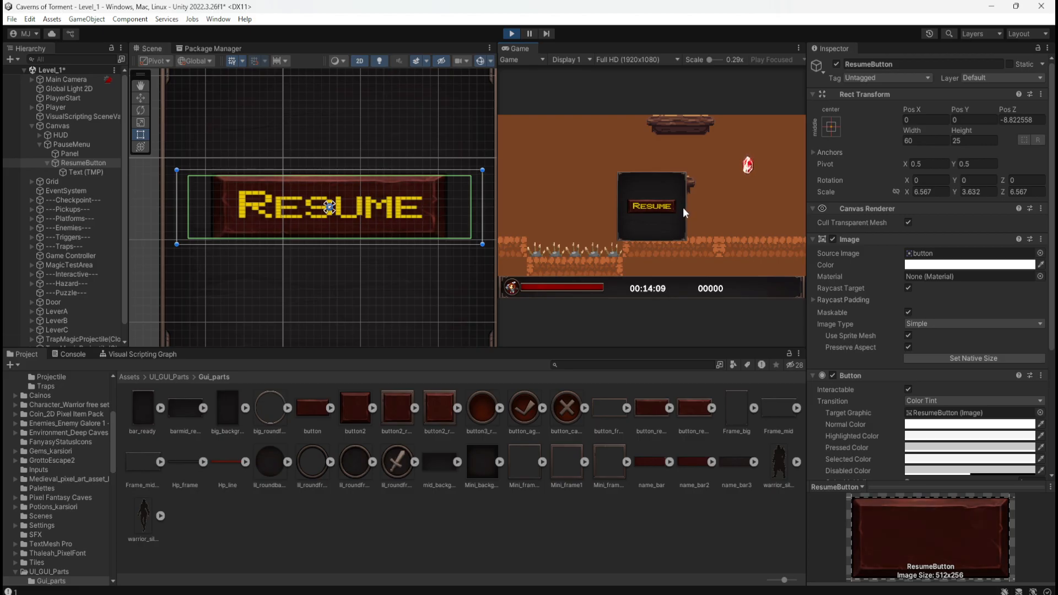
scroll(368, 210, down, 1)
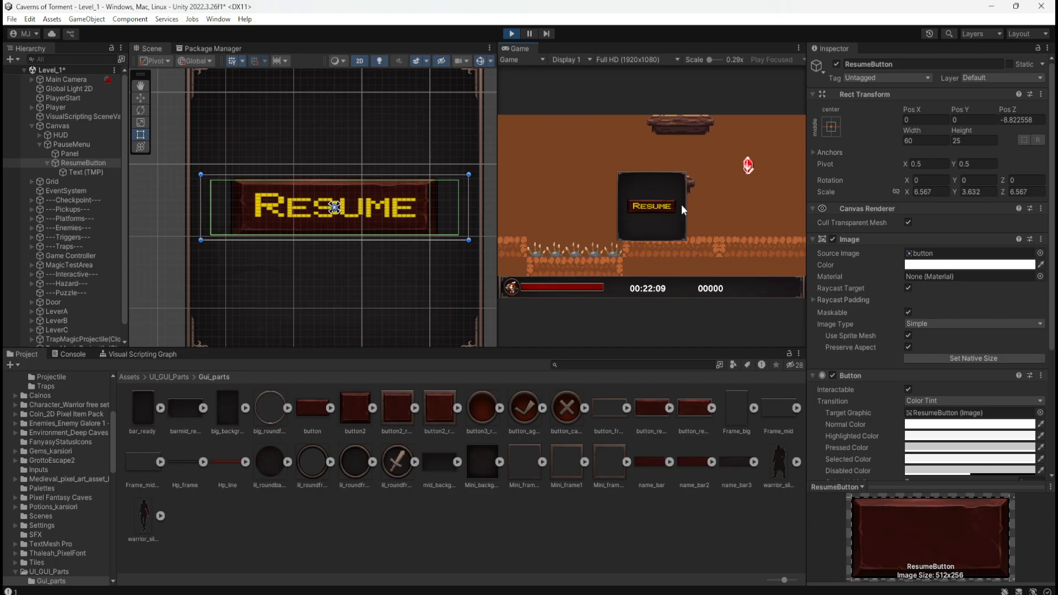
click(511, 33)
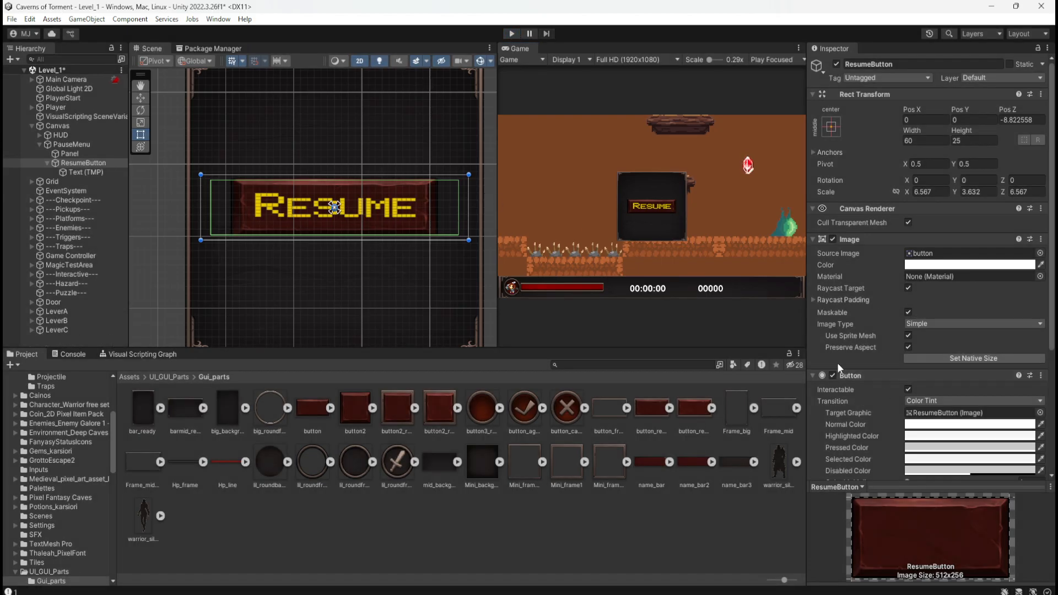
Set the Left and Right Raycast Padding of ResumeButton's Image to 6.8.
click(814, 300)
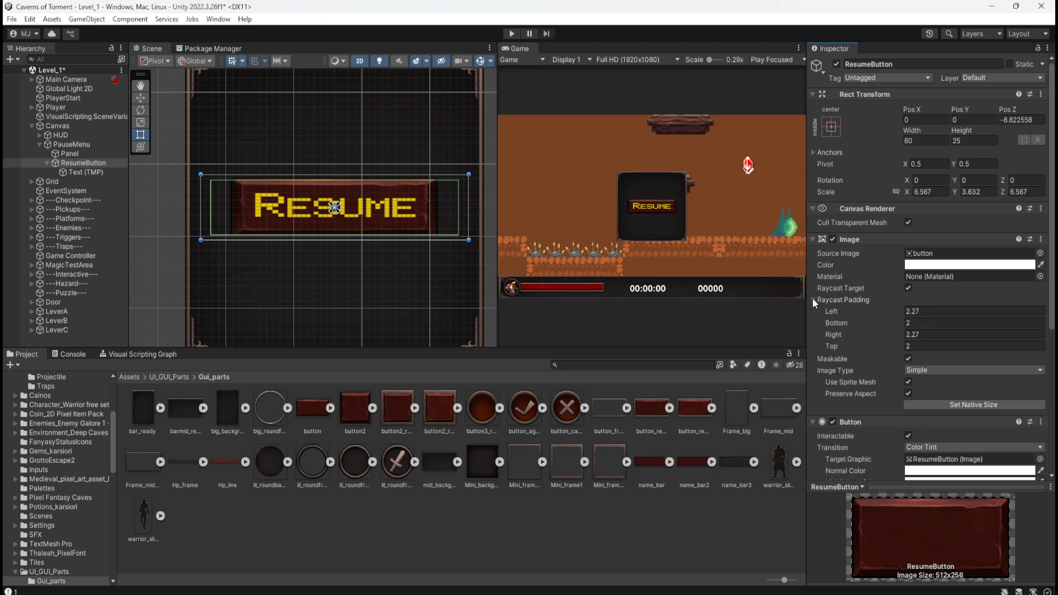
click(896, 310)
drag(897, 312, 980, 311)
click(947, 310)
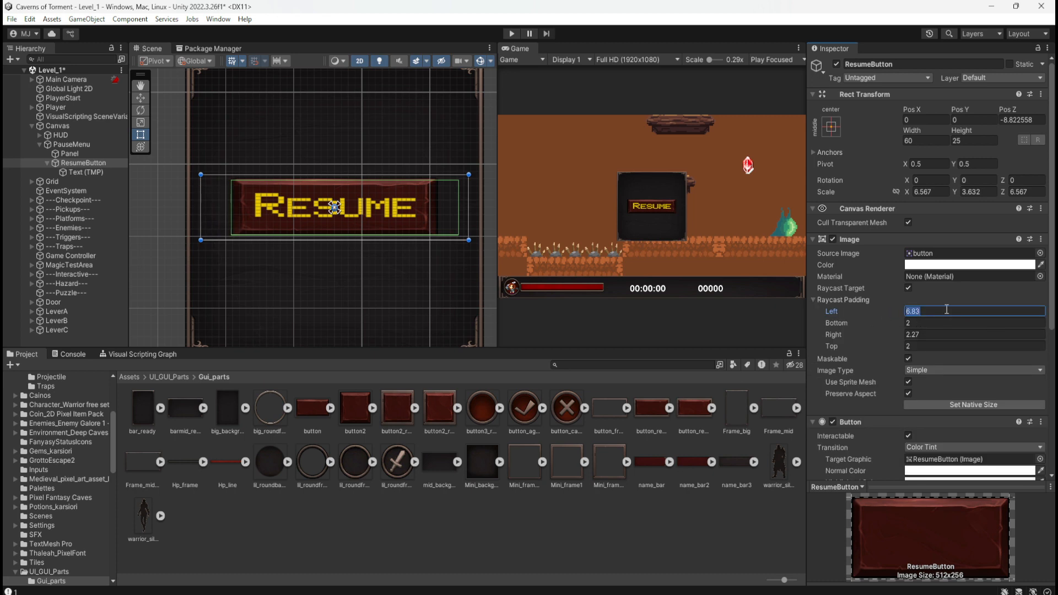
text(6.8)
click(935, 334)
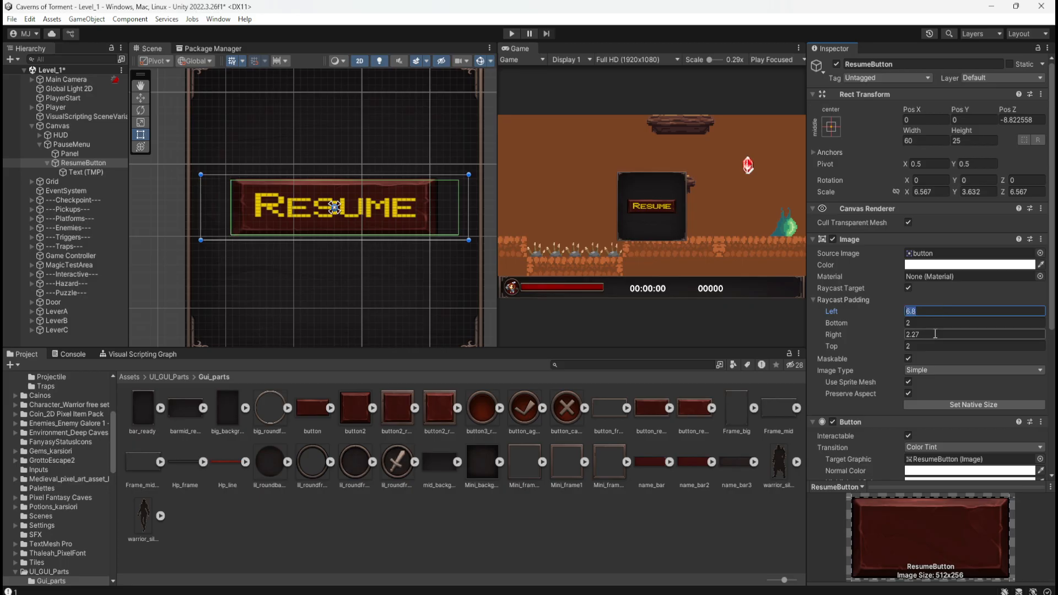
text(6.8)
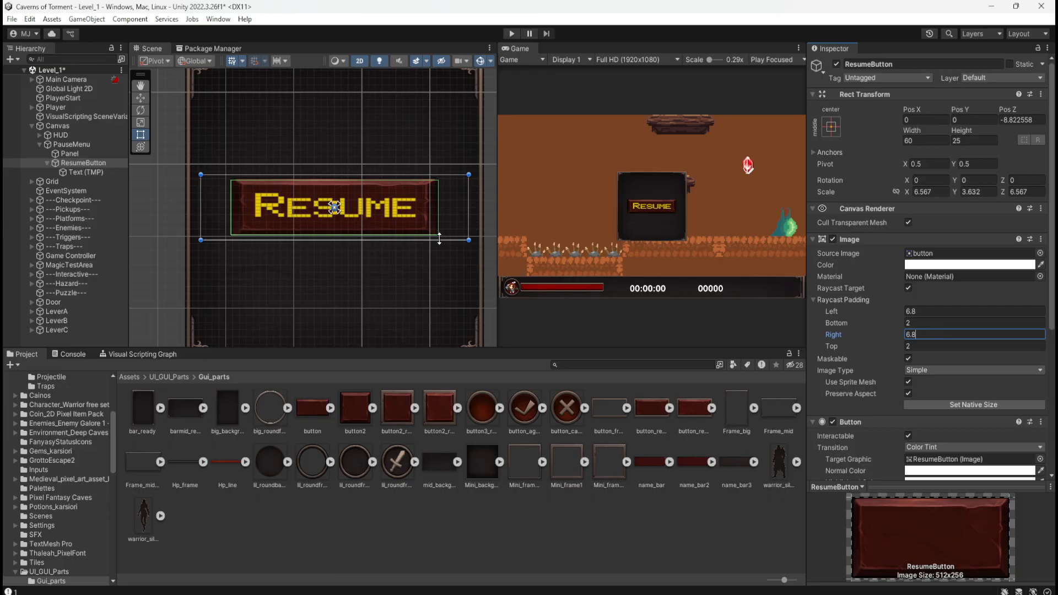
Inspect the raycast outline around the button sprite and set ResumeButton's Right and Left Raycast Padding to 7.
scroll(447, 172, up, 3)
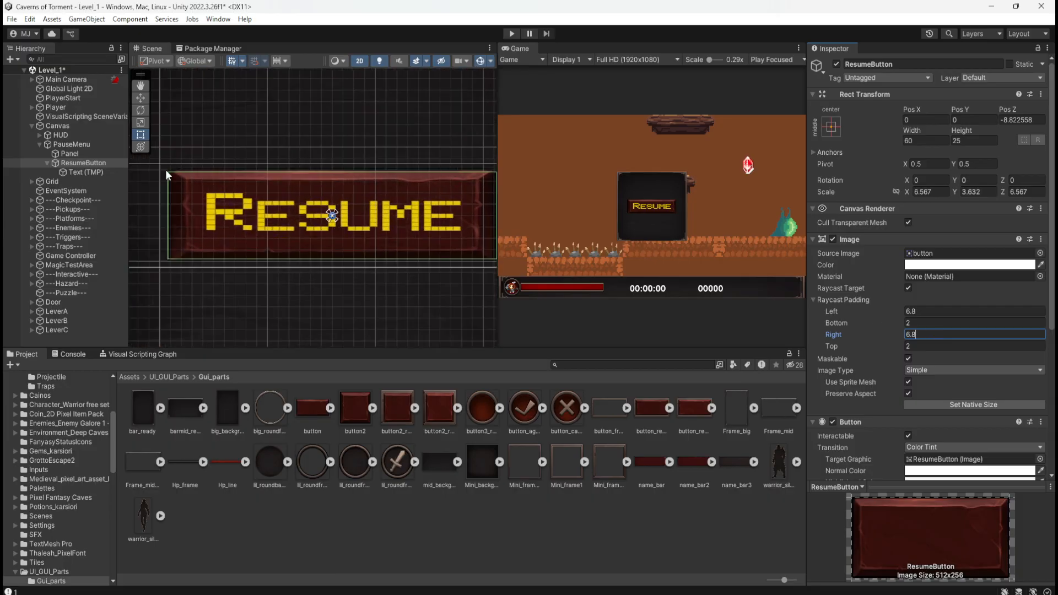
scroll(166, 170, down, 3)
scroll(438, 184, up, 7)
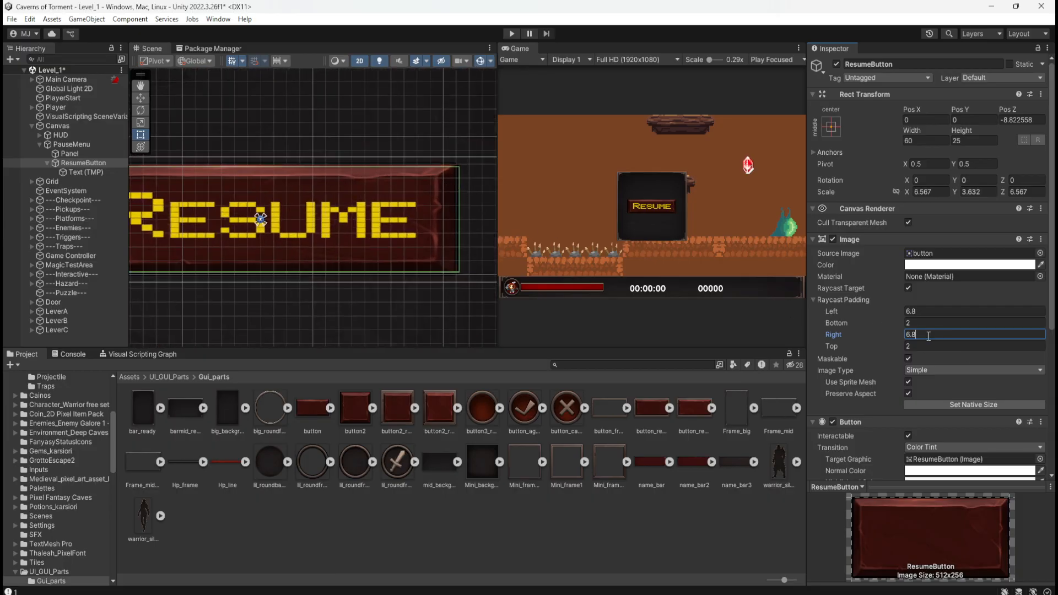
key(BackSpace)
text(7)
key(BackSpace)
text(6)
key(BackSpace)
key(BackSpace)
key(BackSpace)
text(7)
click(925, 312)
text(7)
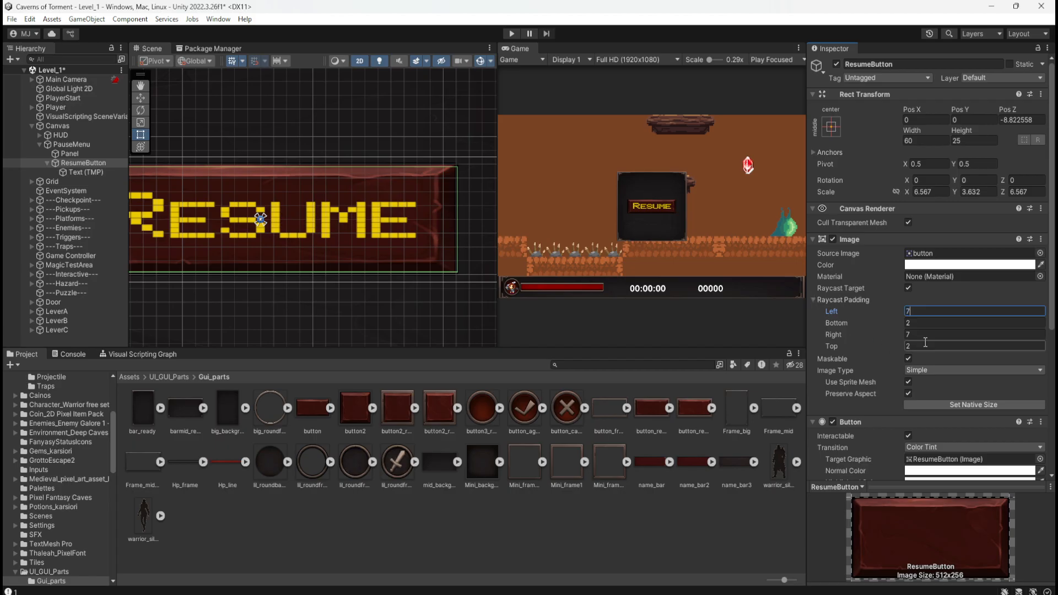
Set the Bottom and Top Raycast Padding of ResumeButton's Image to 1.
click(929, 324)
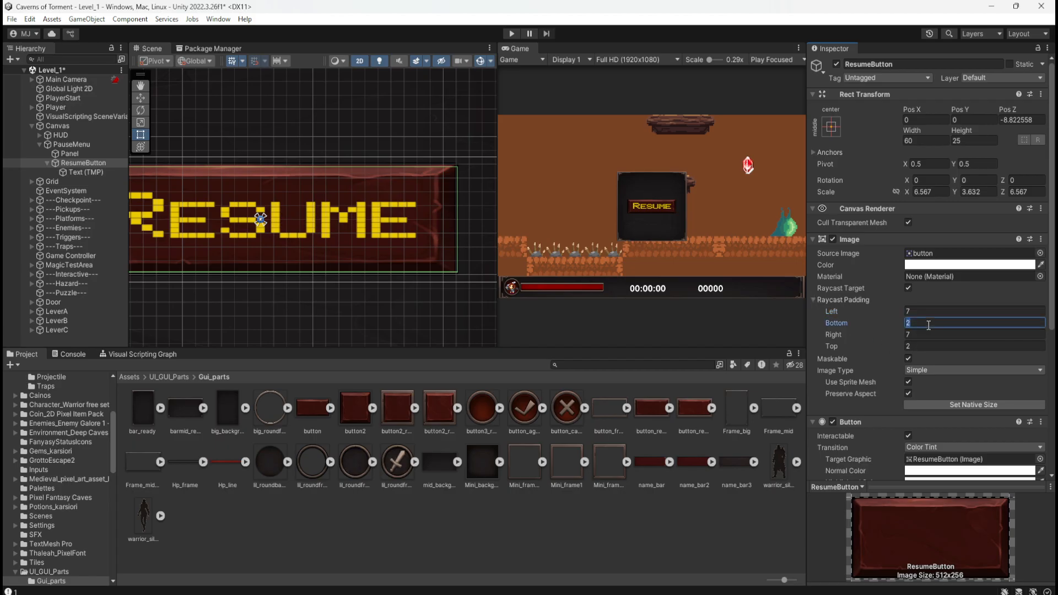
text(3)
key(BackSpace)
text(1)
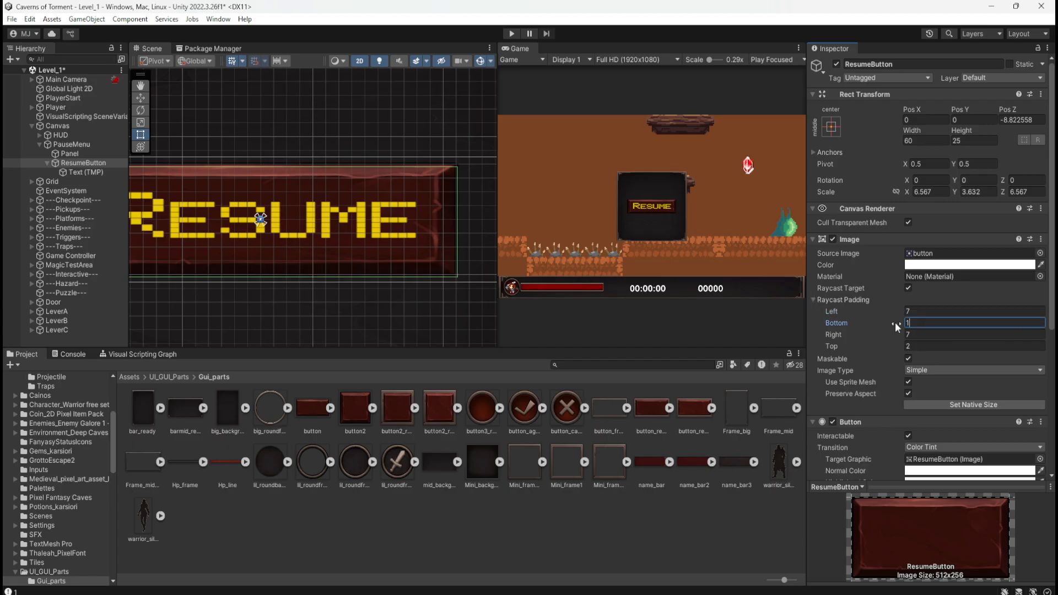
click(879, 345)
text(1)
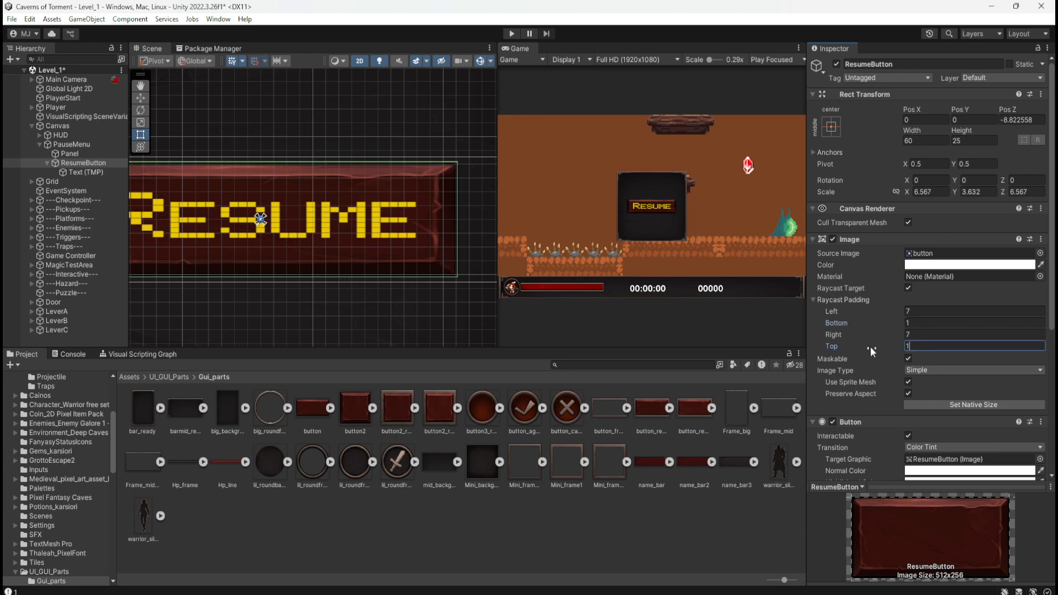
Play-test ResumeButton to check its click area against the sprite's edges, and stop the game.
click(513, 34)
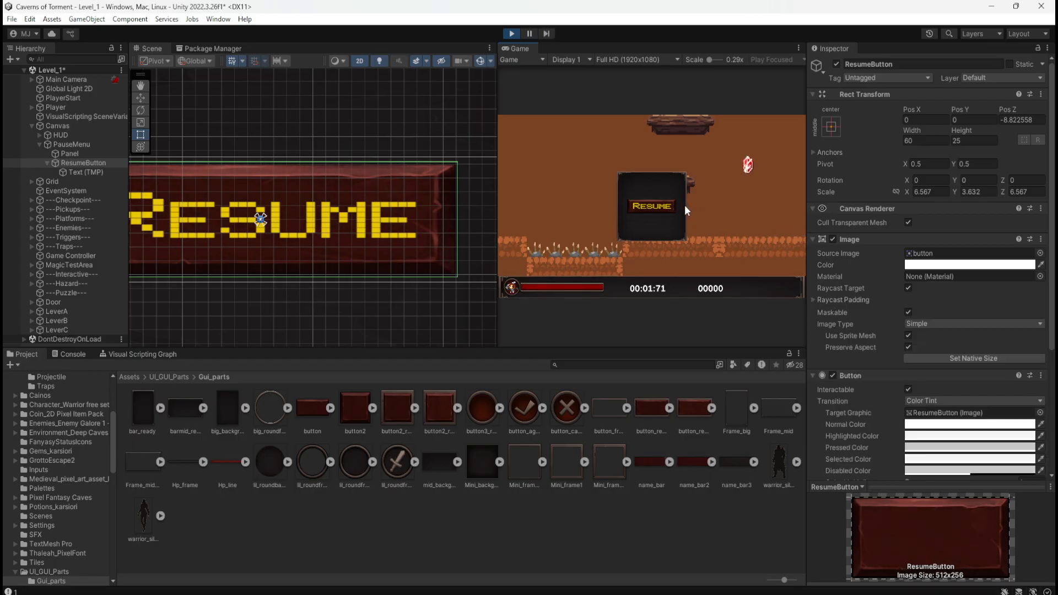
scroll(421, 196, down, 5)
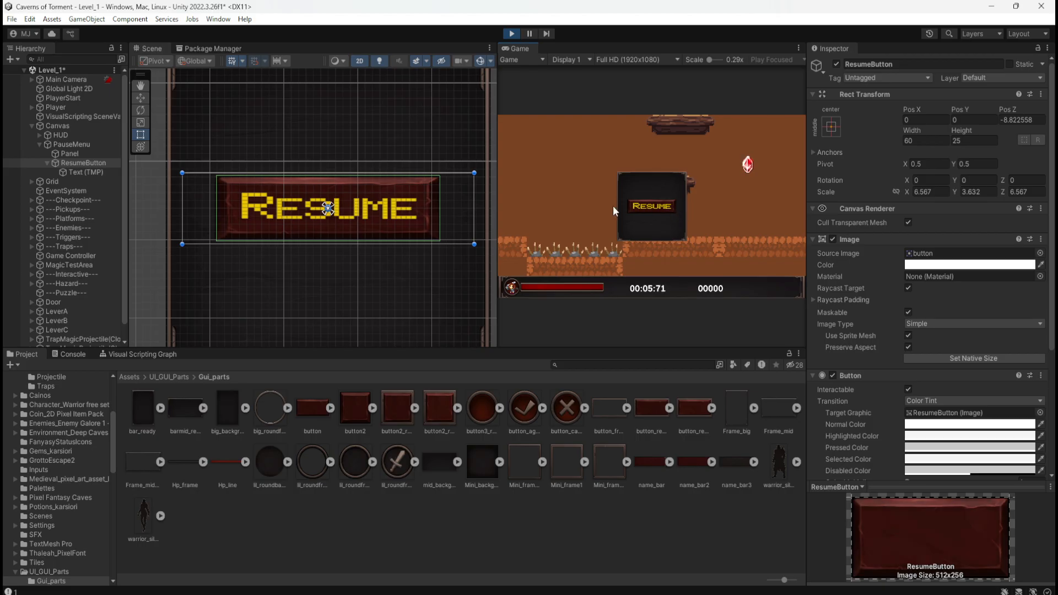
mouse_move(472, 210)
mouse_down()
mouse_move(411, 216)
mouse_move(471, 208)
mouse_up()
key(ctrl+z)
click(511, 34)
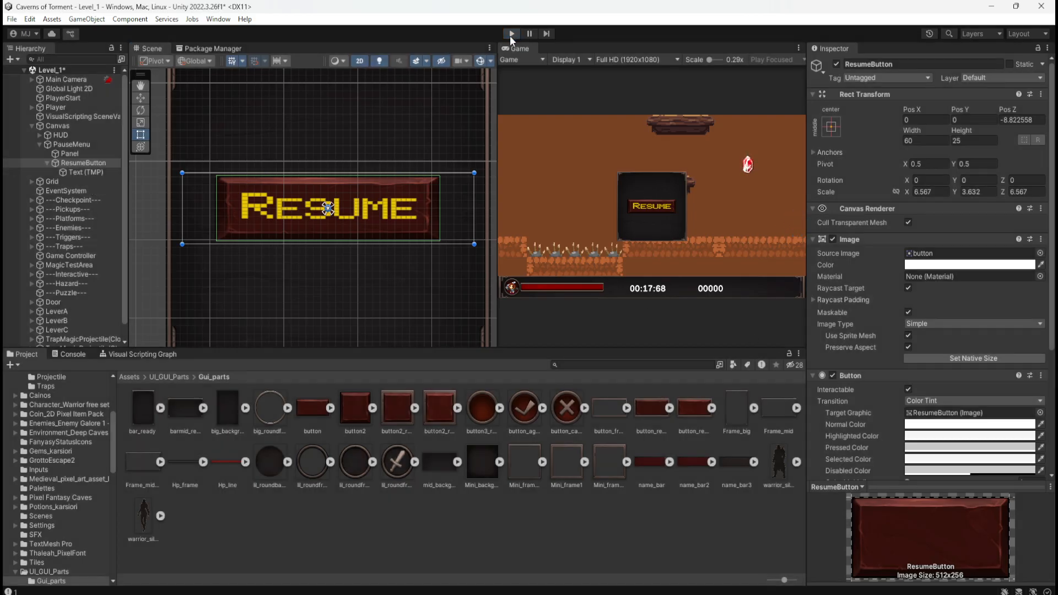
Open the button sprite in the Sprite Editor and examine its border and pivot options.
click(84, 170)
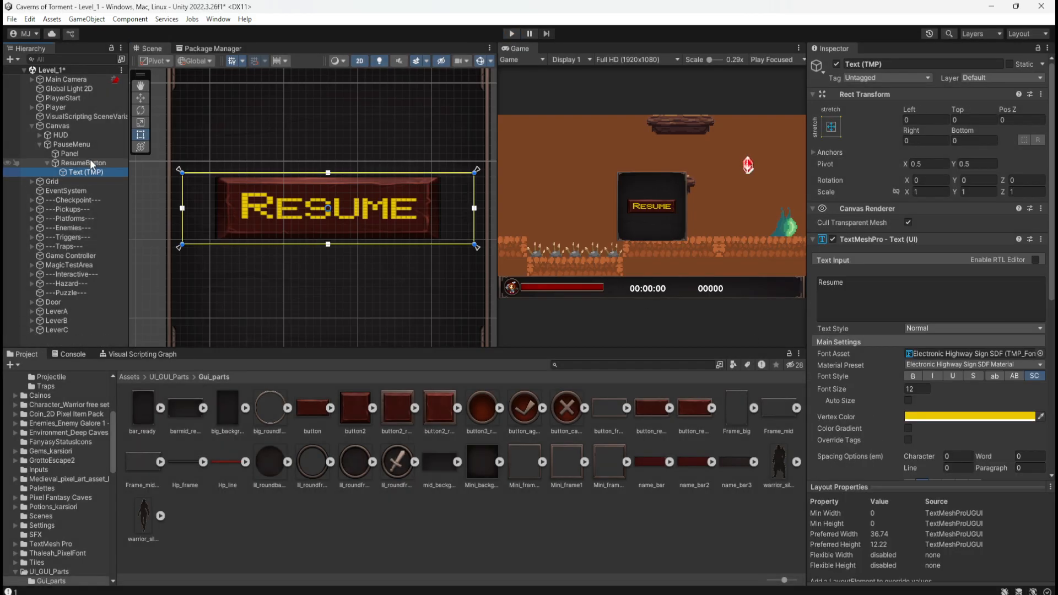
click(90, 162)
click(305, 414)
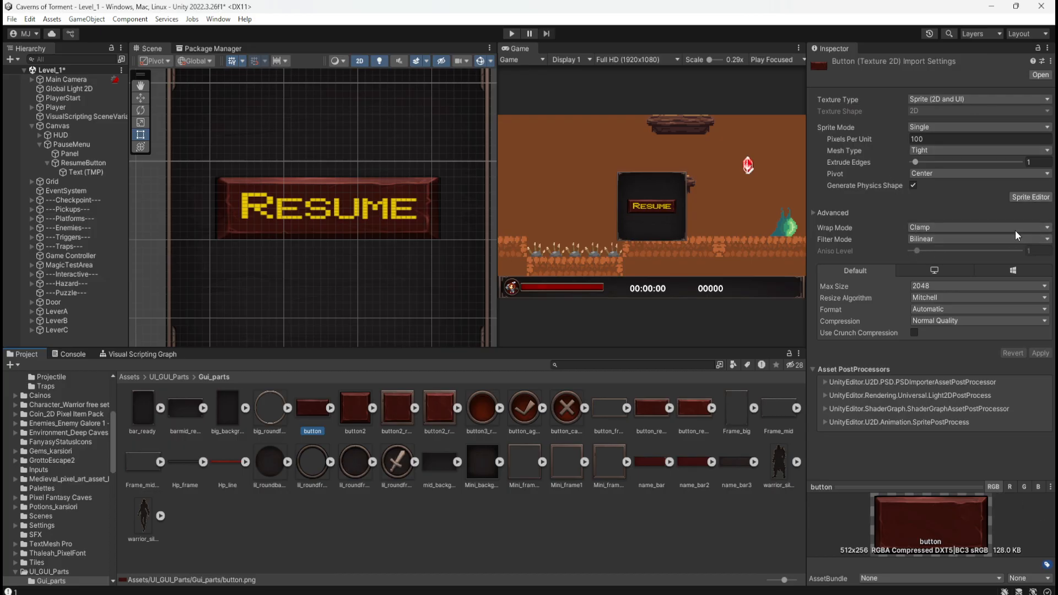
click(1029, 197)
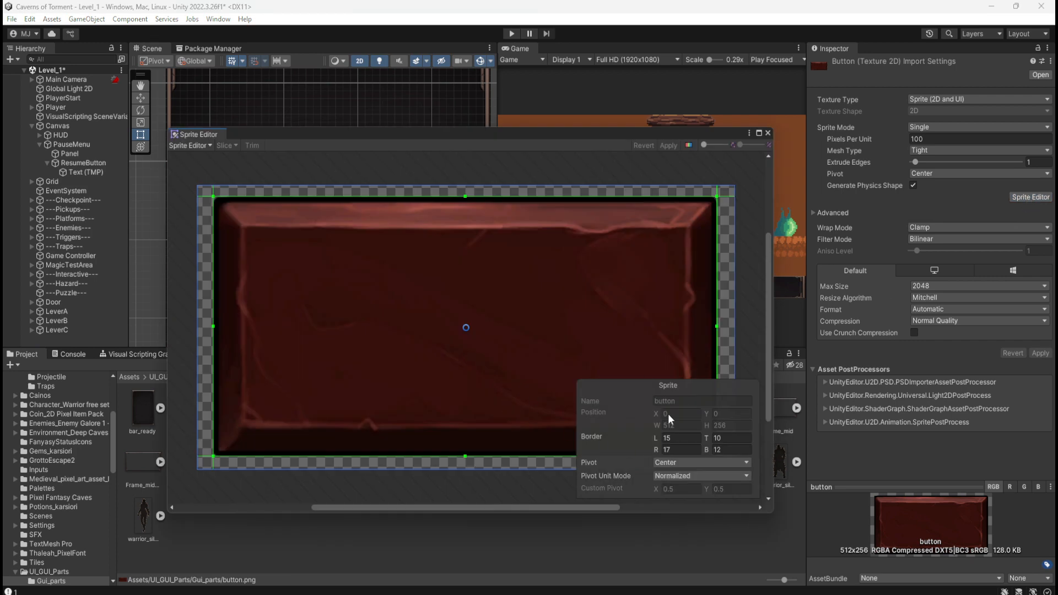
click(702, 469)
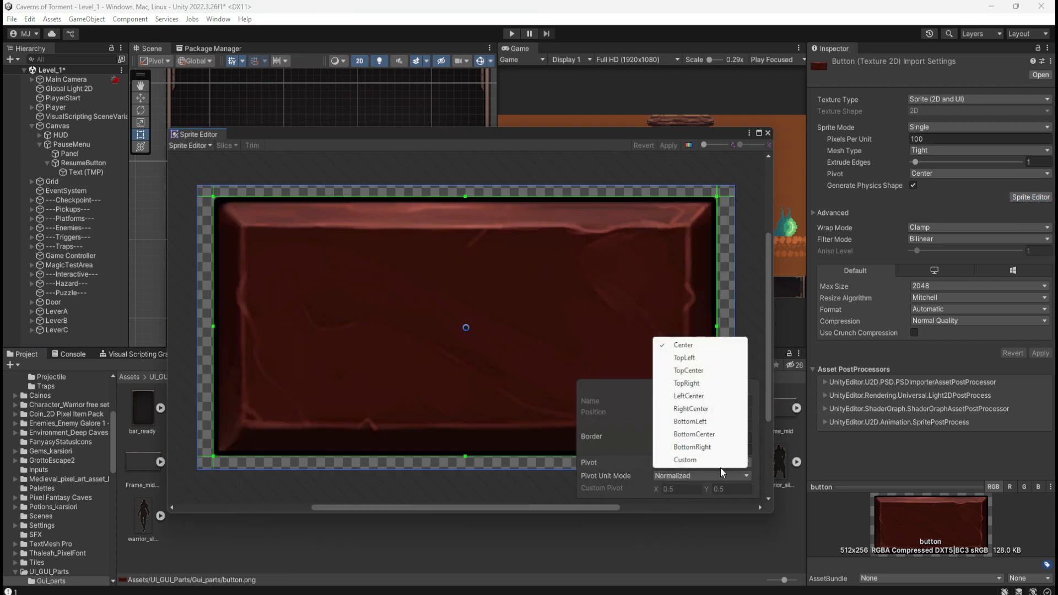
click(767, 409)
drag(768, 409, 768, 437)
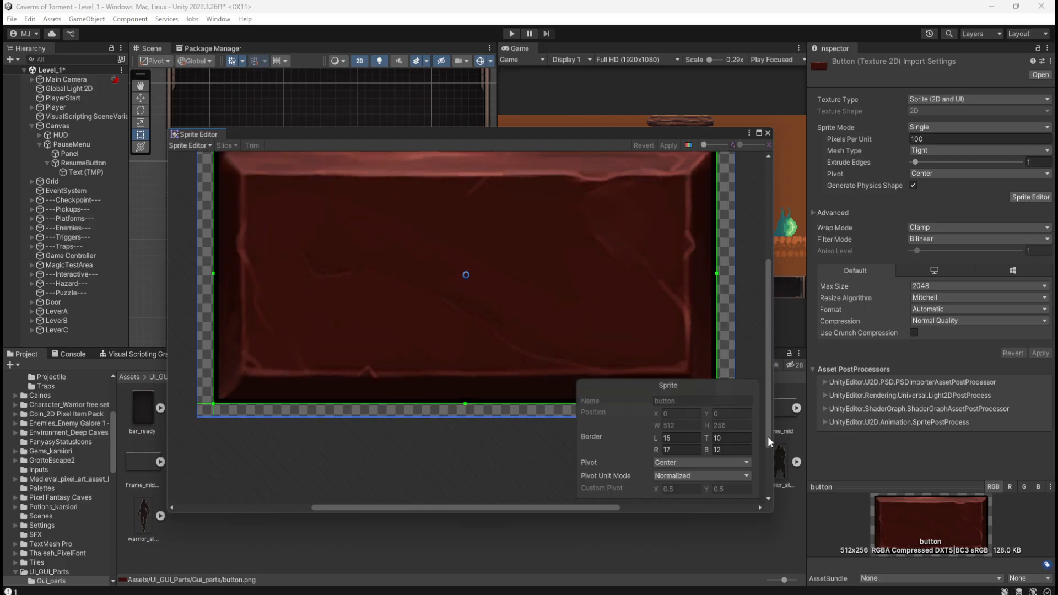
Check the button sprite's Custom Outline mode, return to the Sprite Editor mode and close the editor.
click(205, 145)
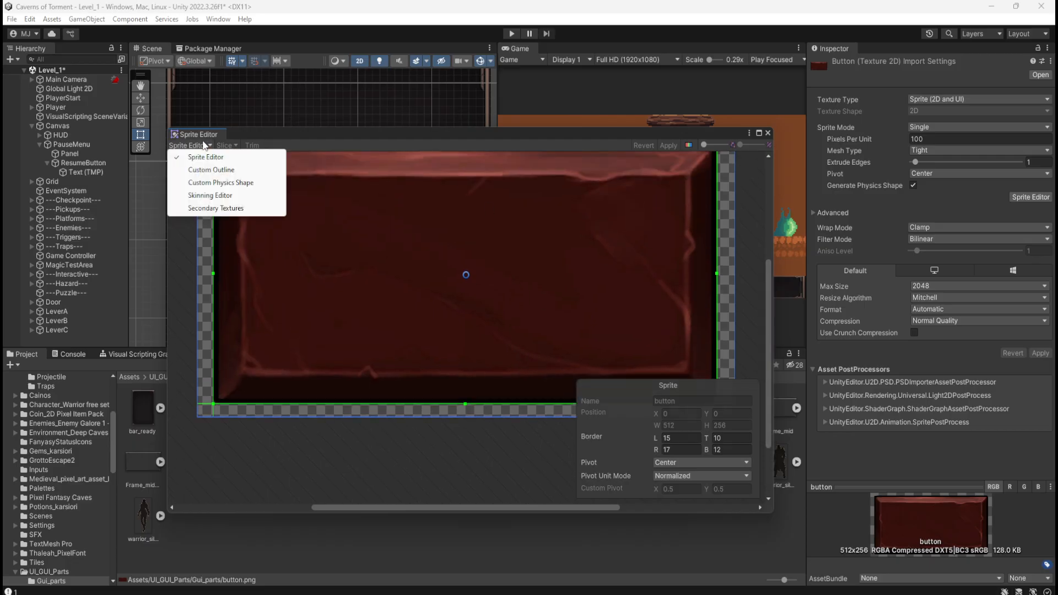
click(236, 171)
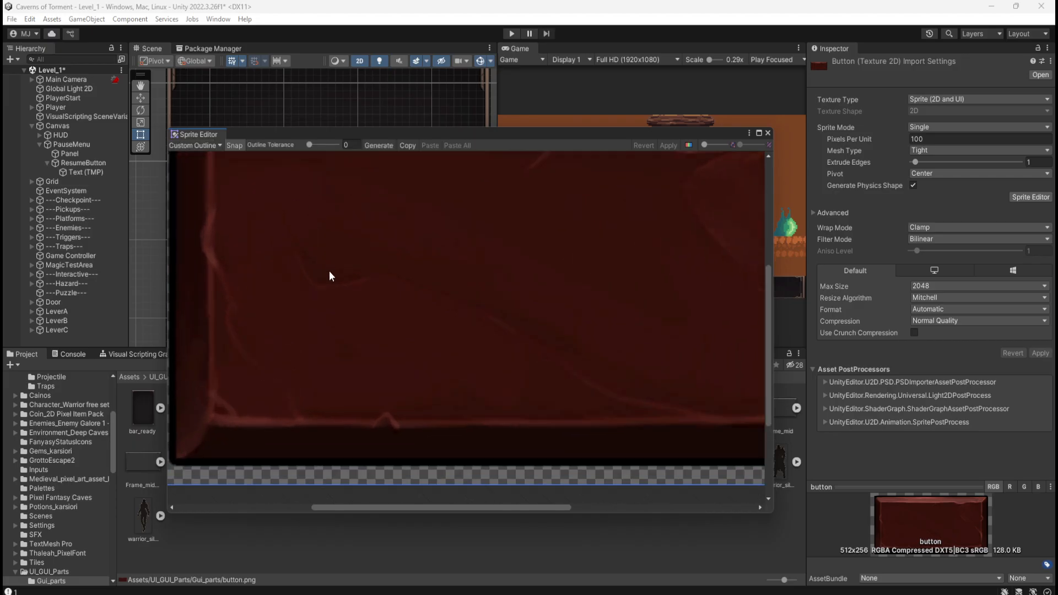
scroll(329, 275, down, 3)
click(209, 145)
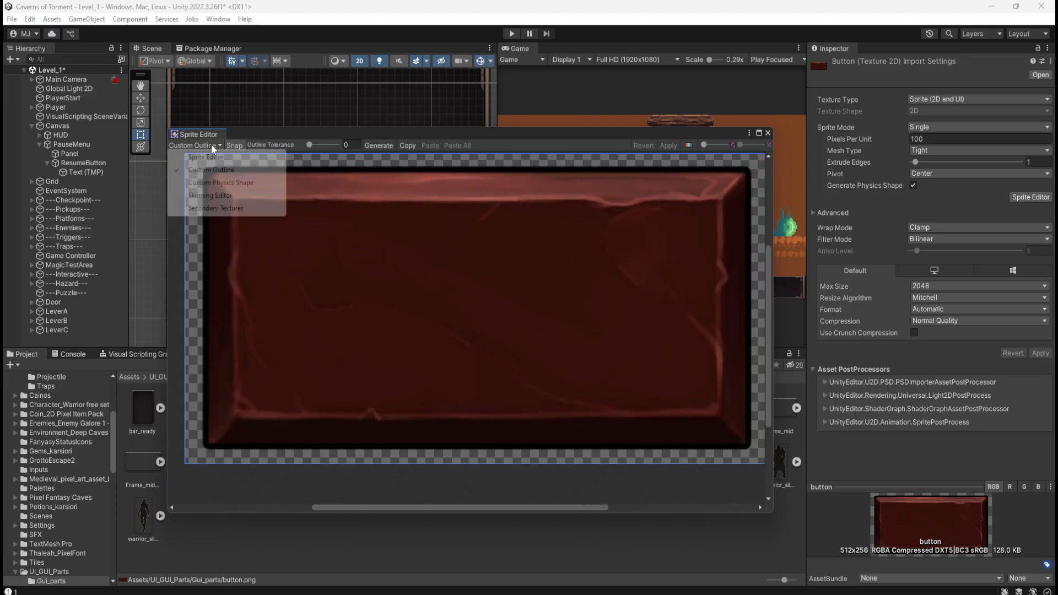
click(212, 156)
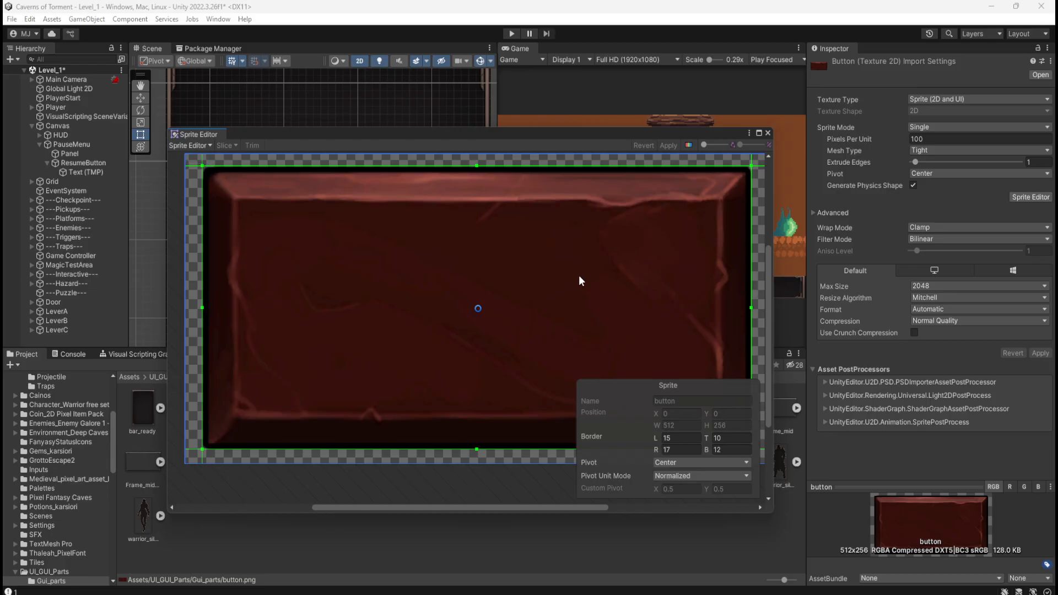
drag(701, 145, 701, 149)
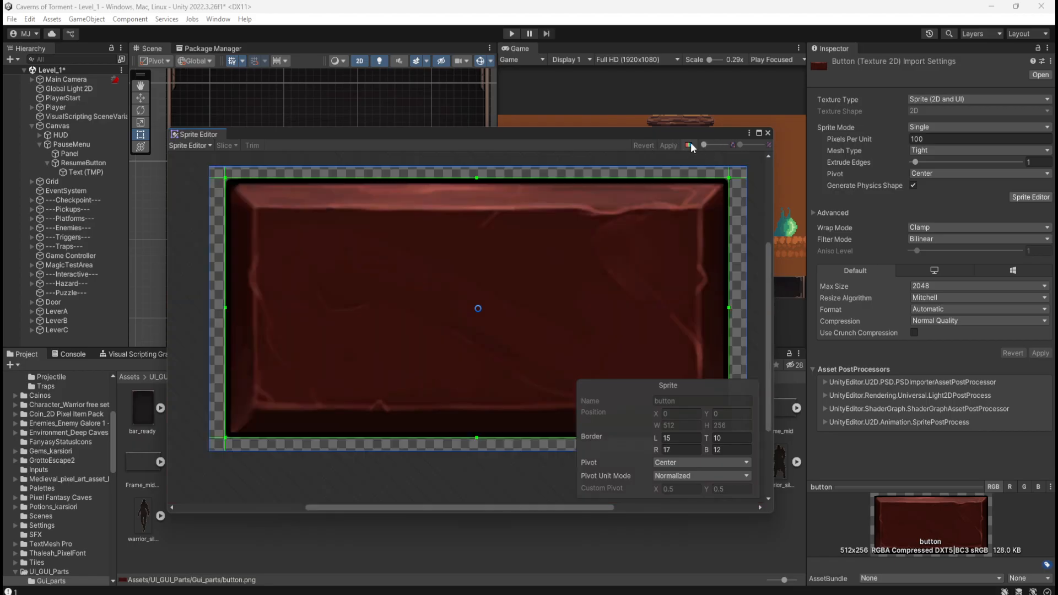
click(767, 134)
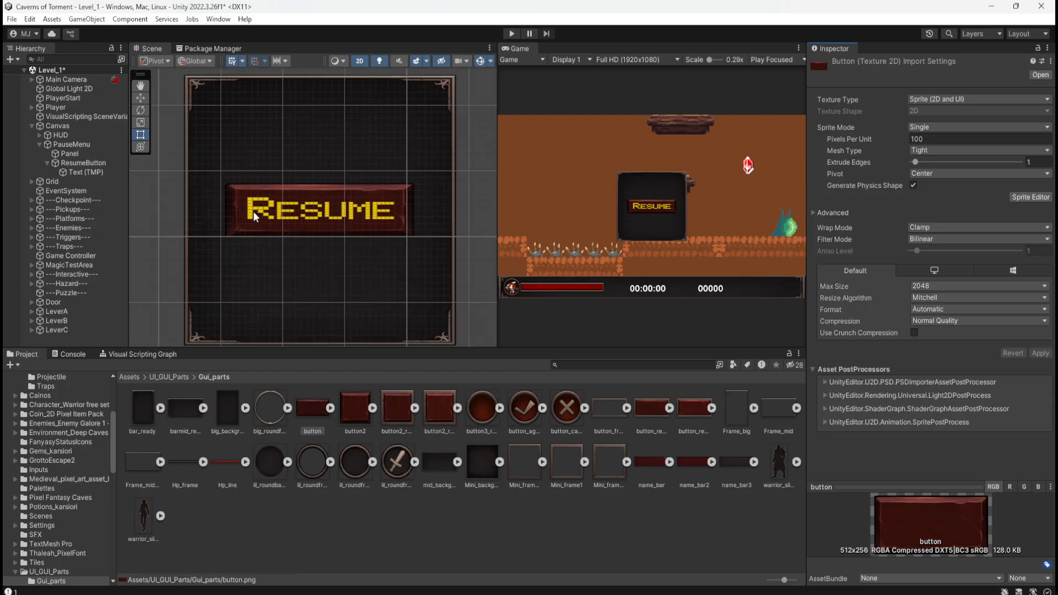
Switch Preserve Aspect off and back on for ResumeButton's Image to compare how the sprite fits its rectangle.
double_click(65, 162)
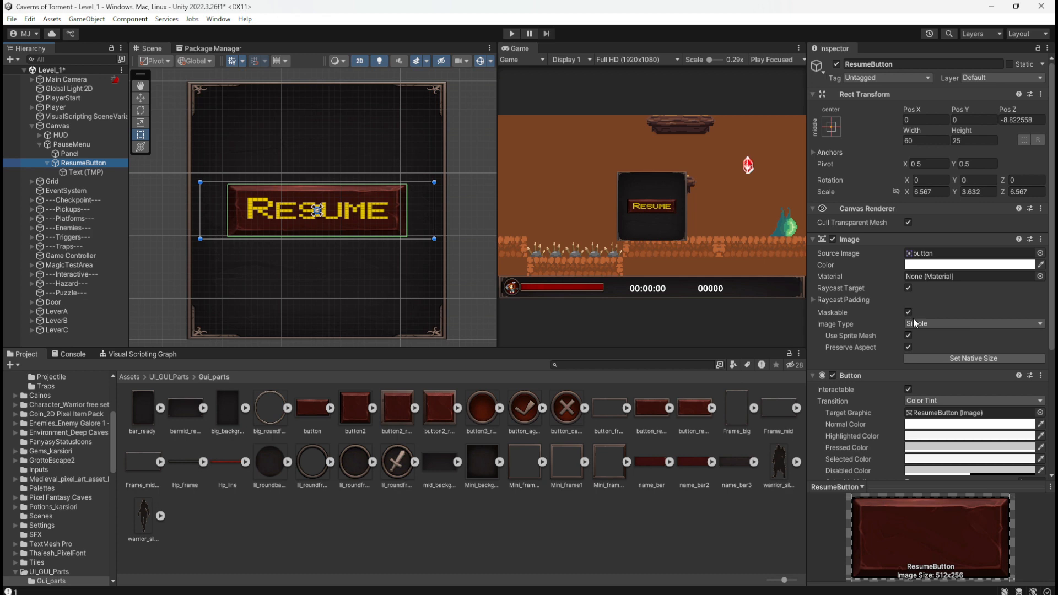
click(908, 348)
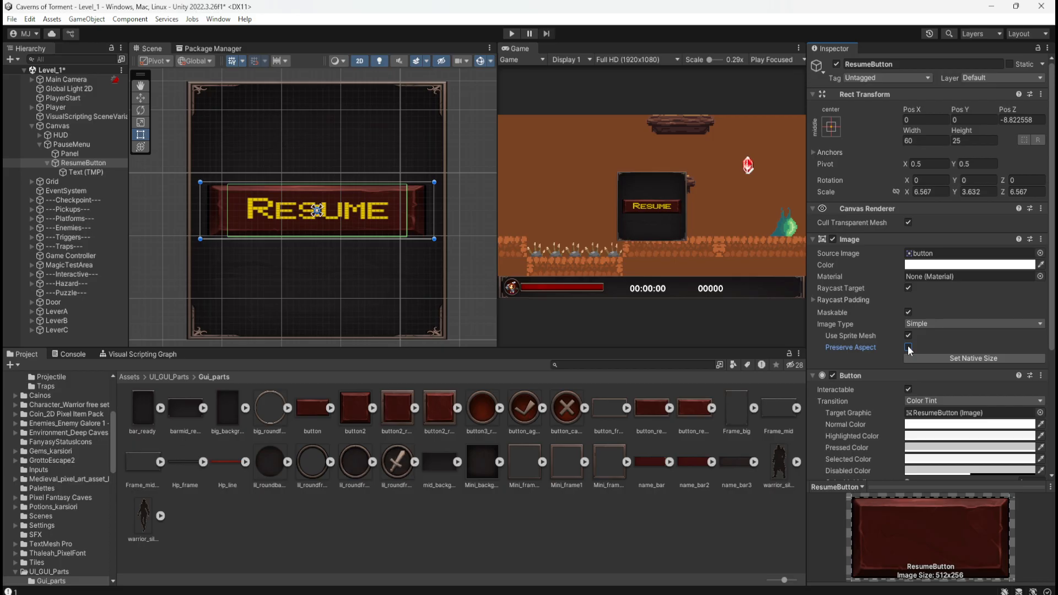
click(909, 347)
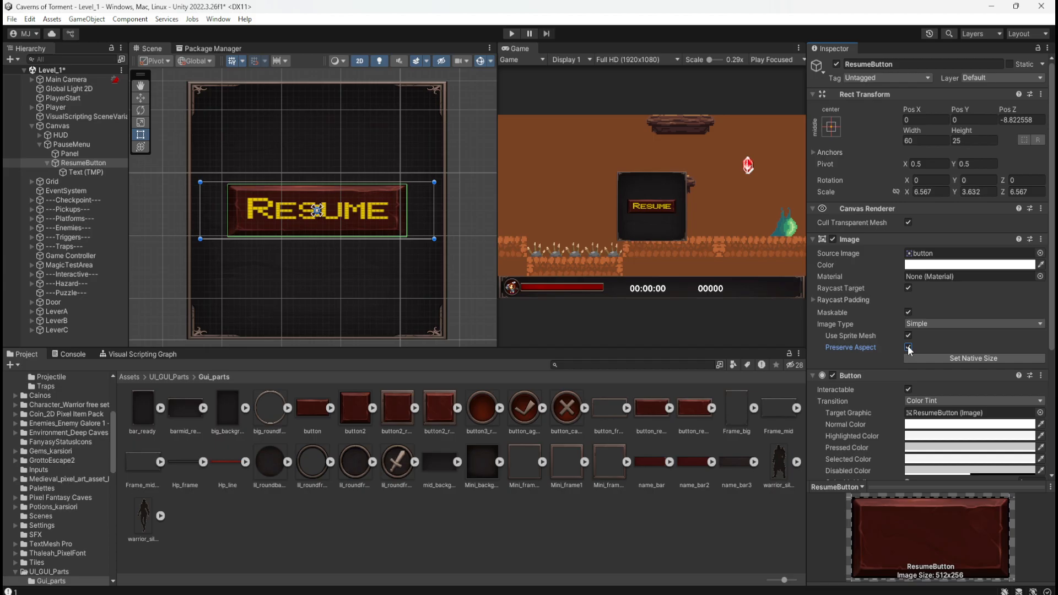
Try the Sliced, Tiled and Filled image types on ResumeButton's Image and revert to Simple.
click(934, 324)
click(933, 351)
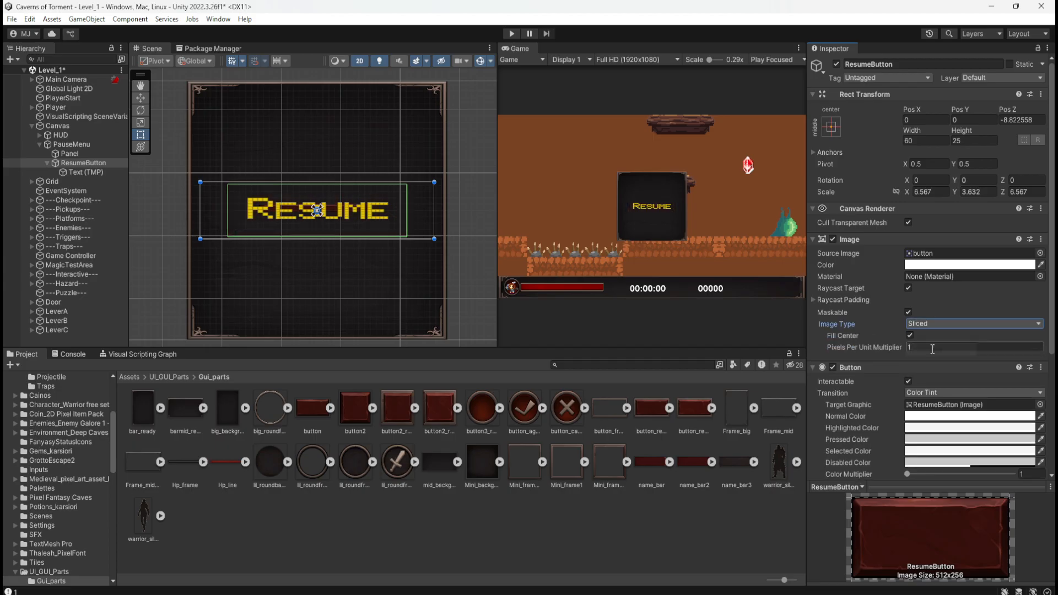
click(949, 325)
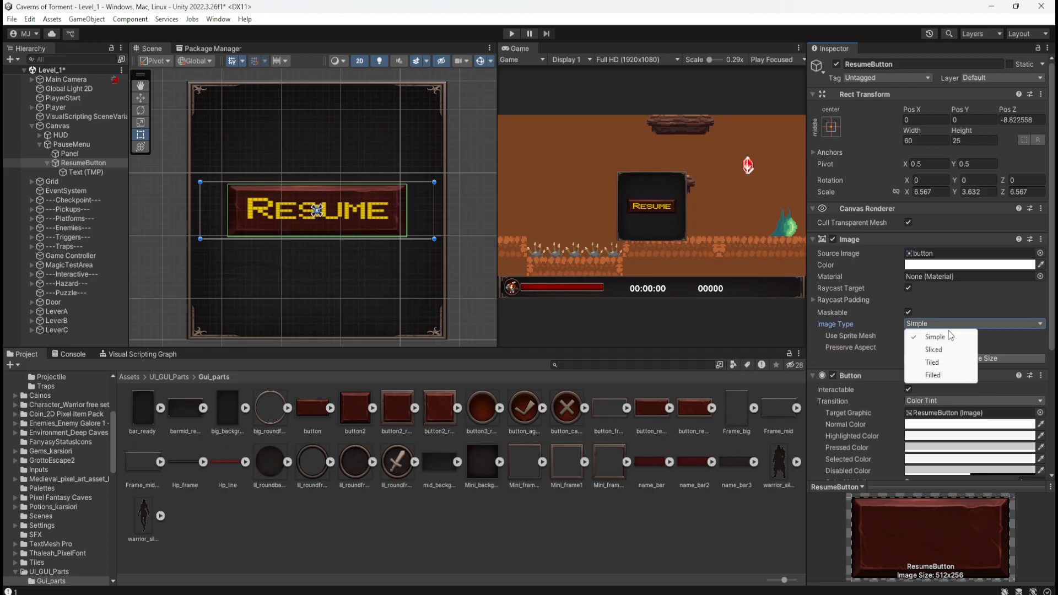
click(938, 364)
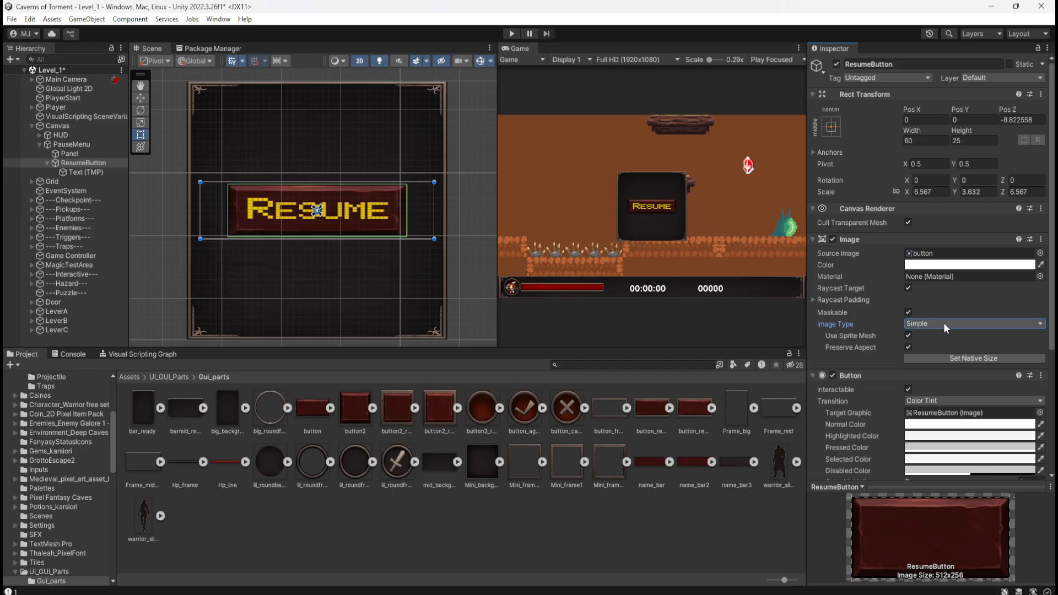
click(943, 325)
click(937, 376)
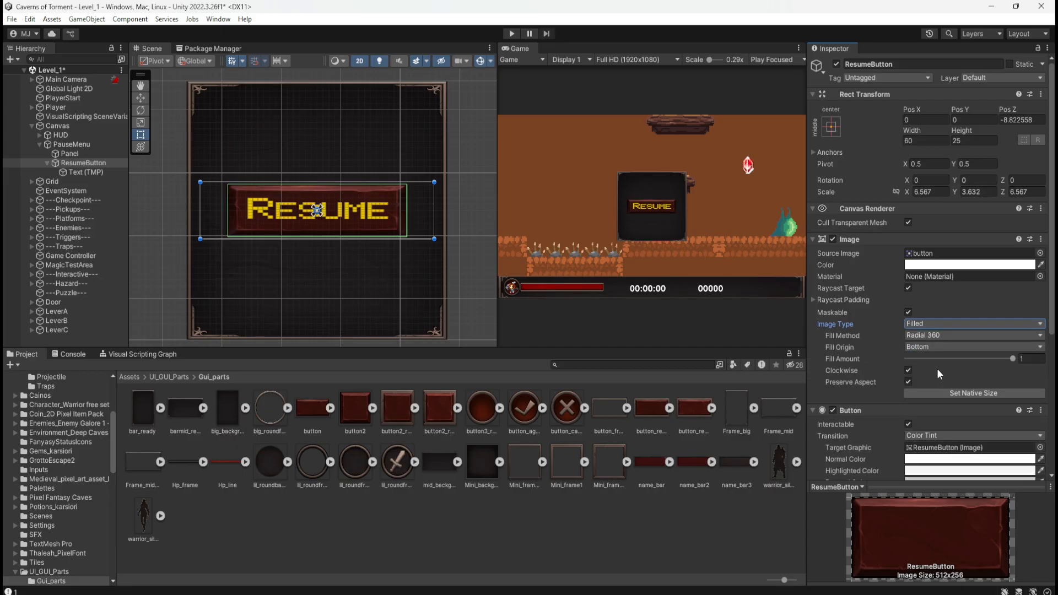
key(ctrl+z)
Try the native size and an X Scale of 6.33 on ResumeButton, undoing each change.
click(945, 356)
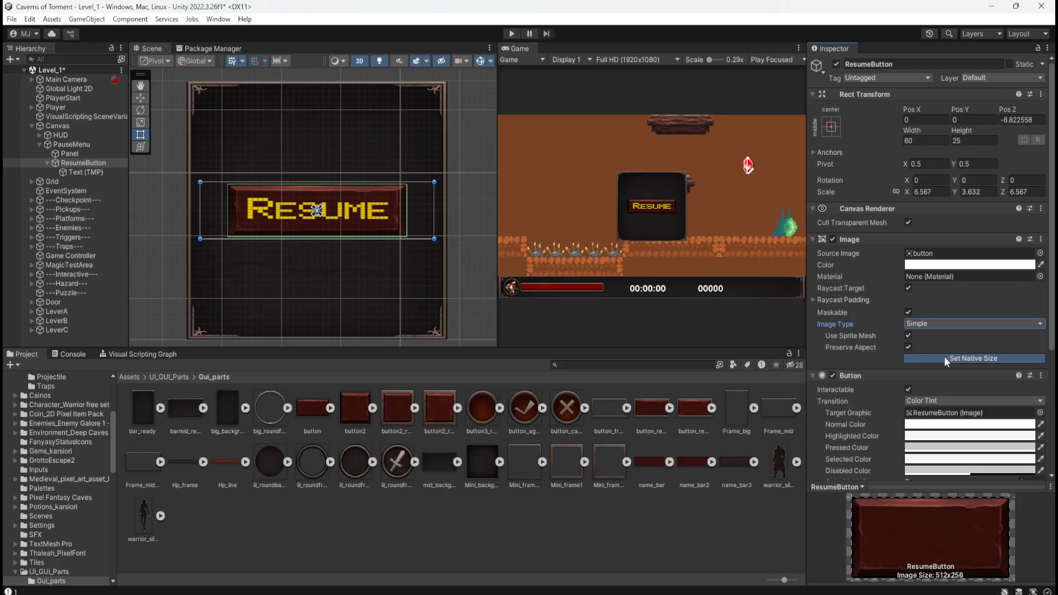
key(ctrl+z)
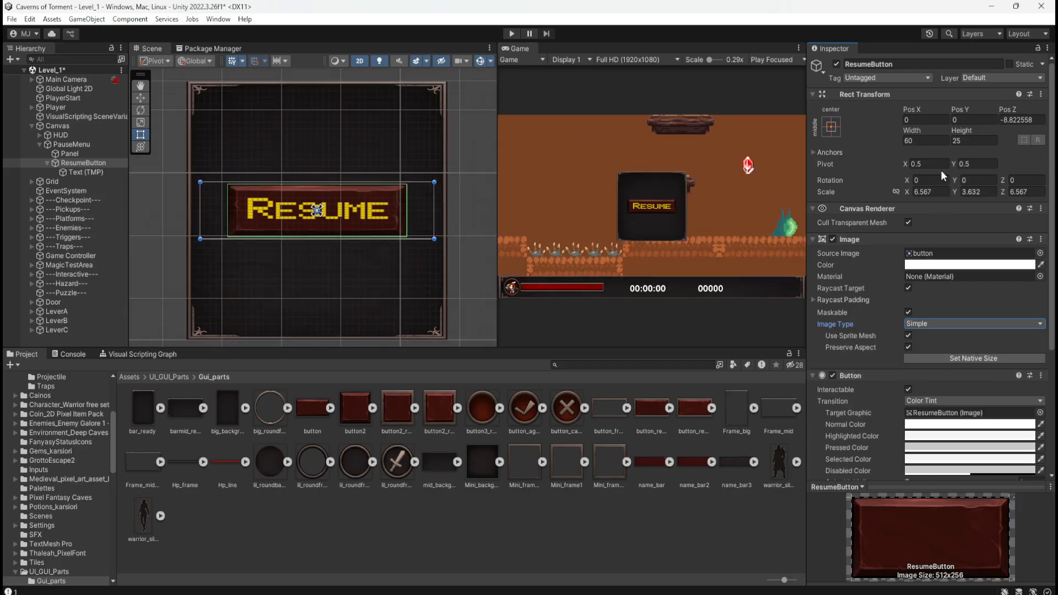
drag(905, 166, 906, 189)
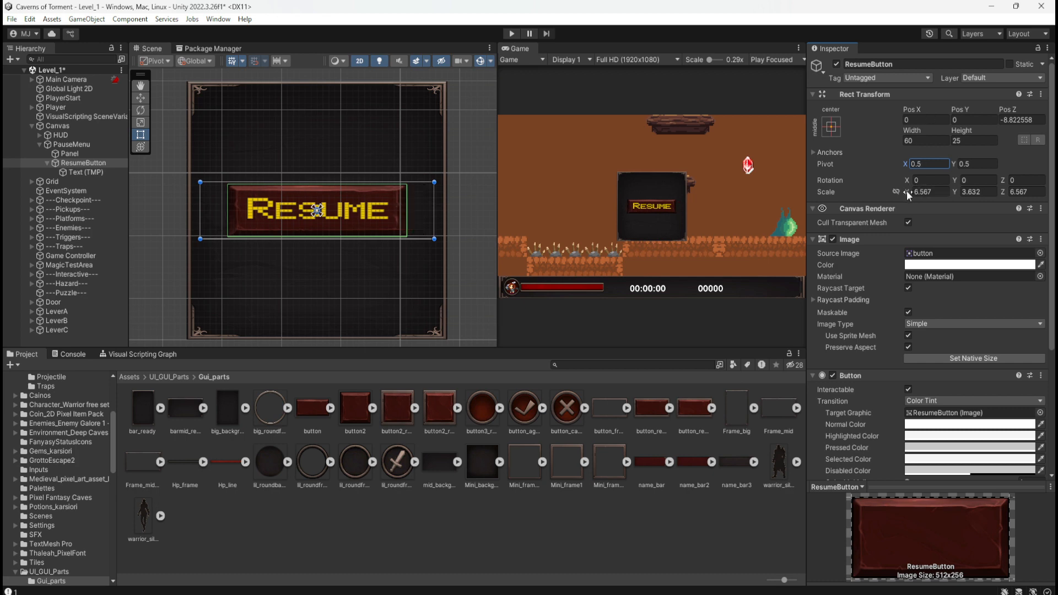
mouse_move(908, 191)
mouse_down()
mouse_move(918, 192)
mouse_move(906, 193)
mouse_up()
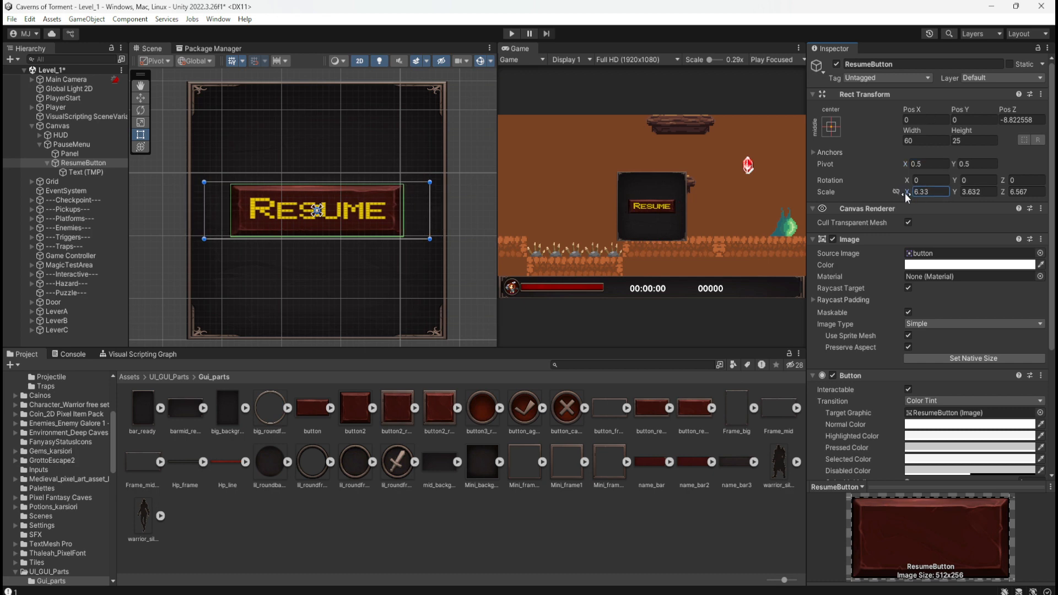
key(ctrl+z)
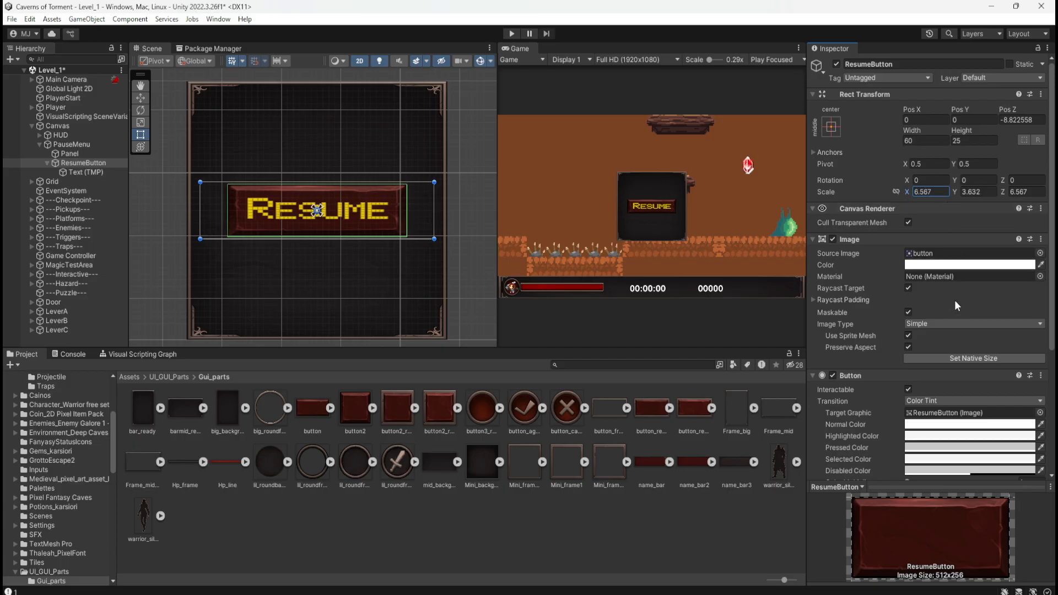
Delete ResumeButton and add a fresh Button - TextMeshPro as a child of PauseMenu.
click(79, 172)
click(88, 163)
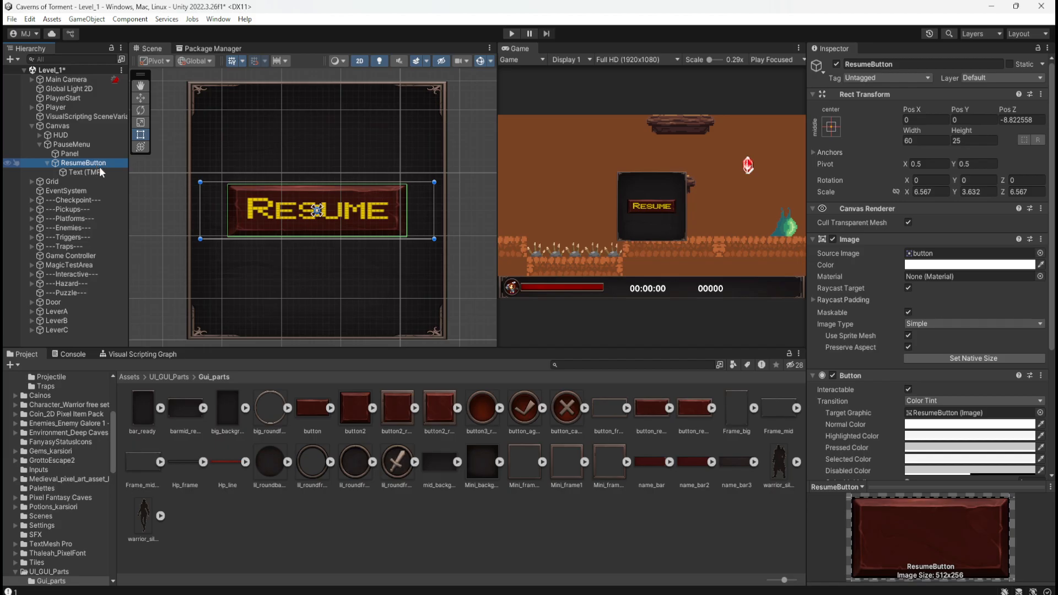
key(Delete)
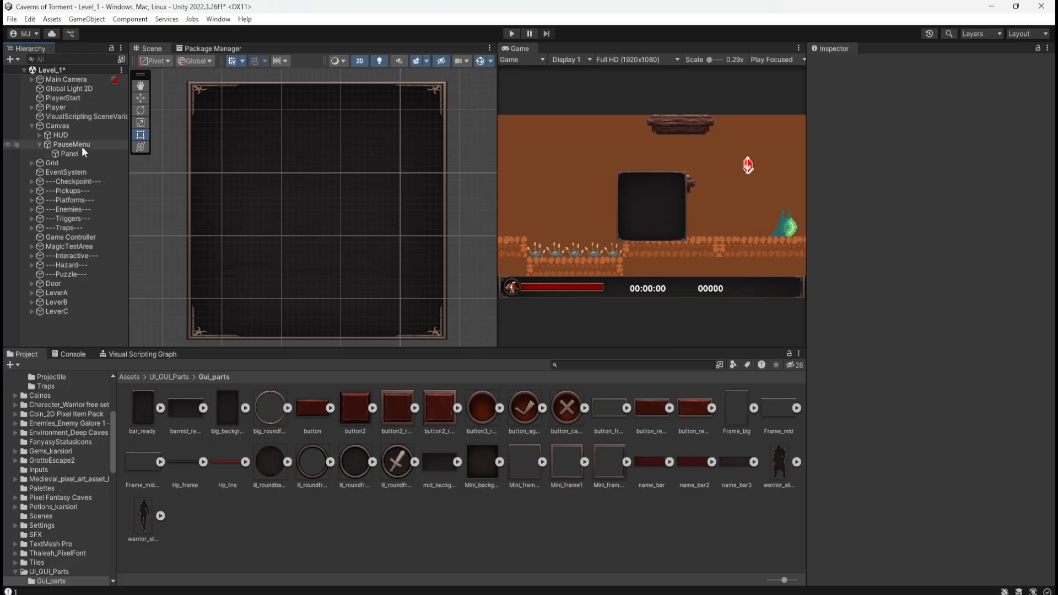
right_click(84, 144)
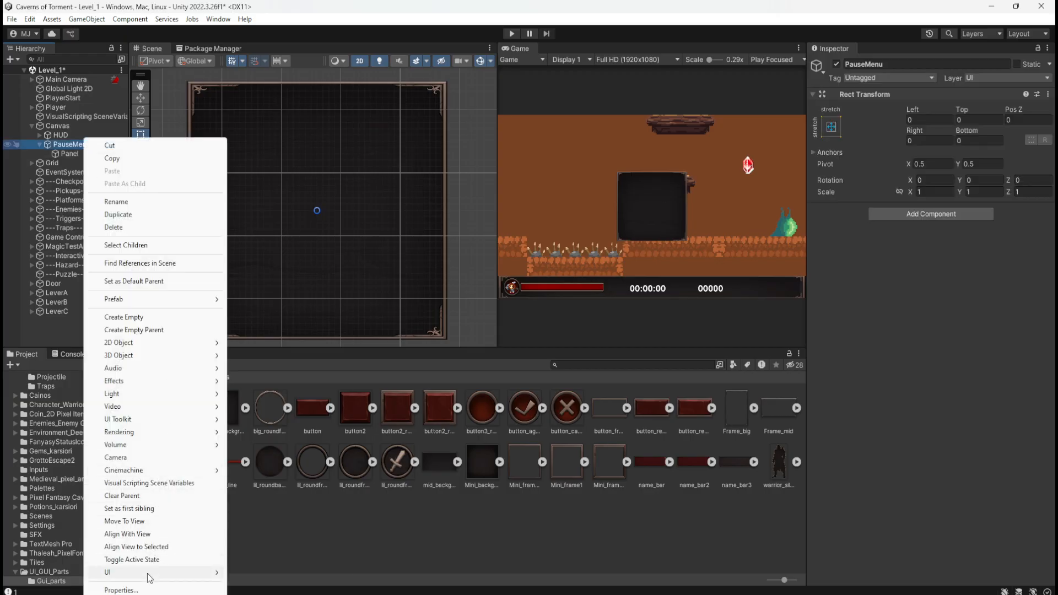
mouse_move(147, 573)
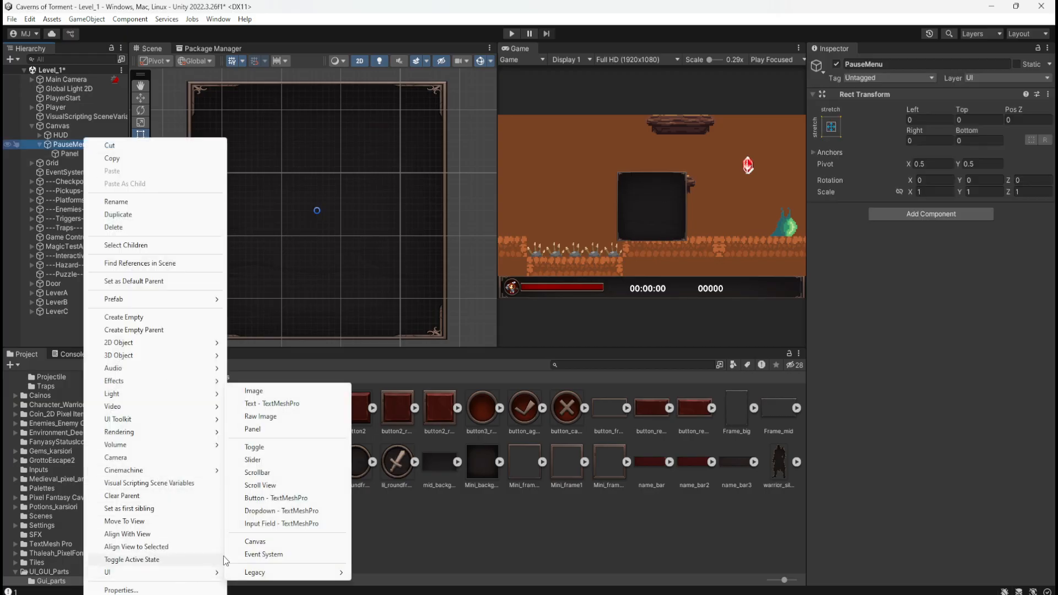
click(287, 499)
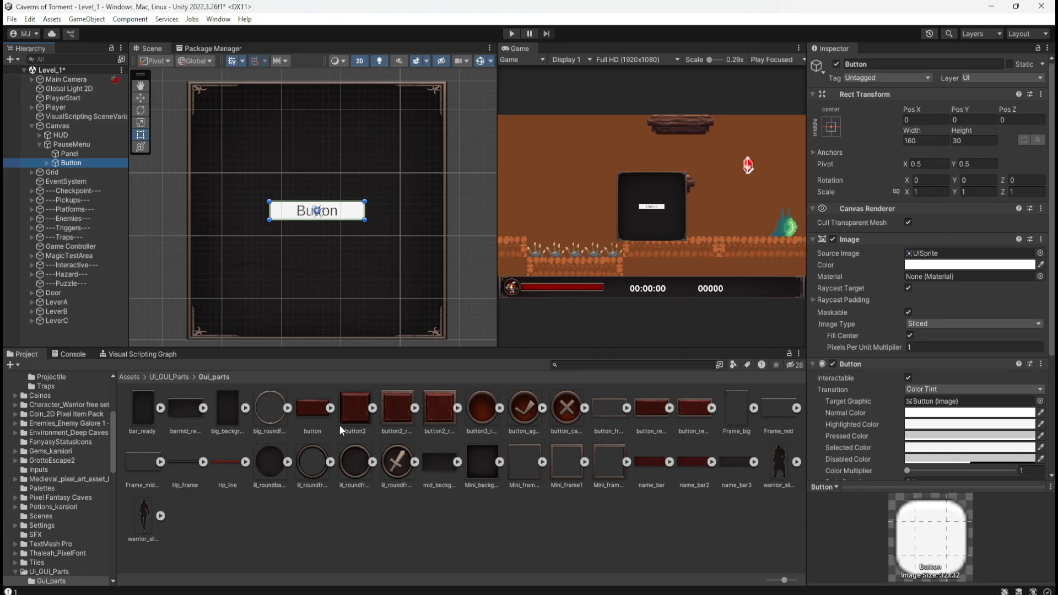
Assign the button sprite as the new Button's Source Image and set its Image Type to Simple.
drag(315, 415, 956, 254)
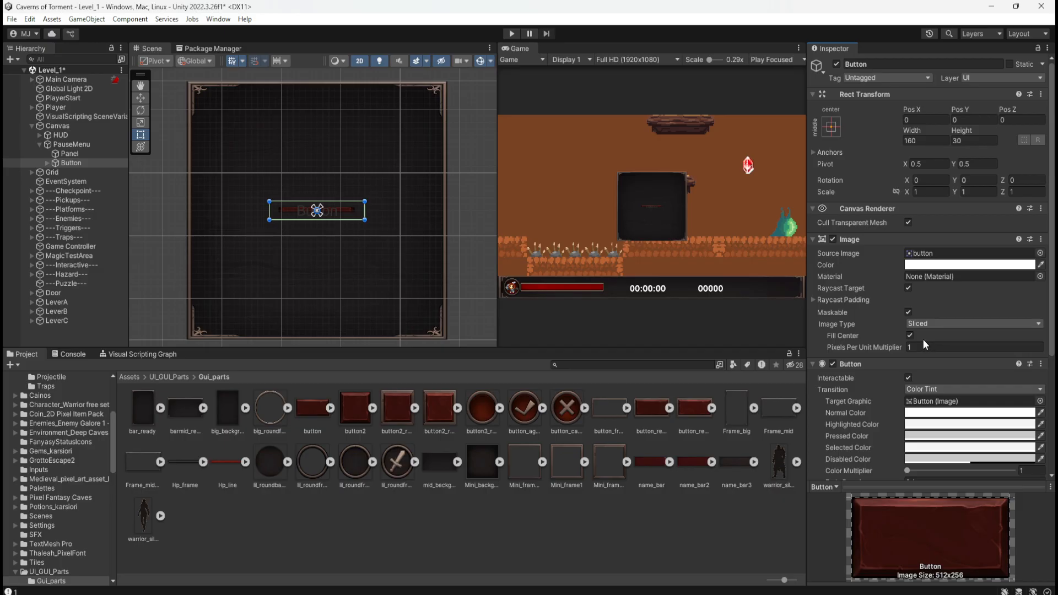
click(928, 324)
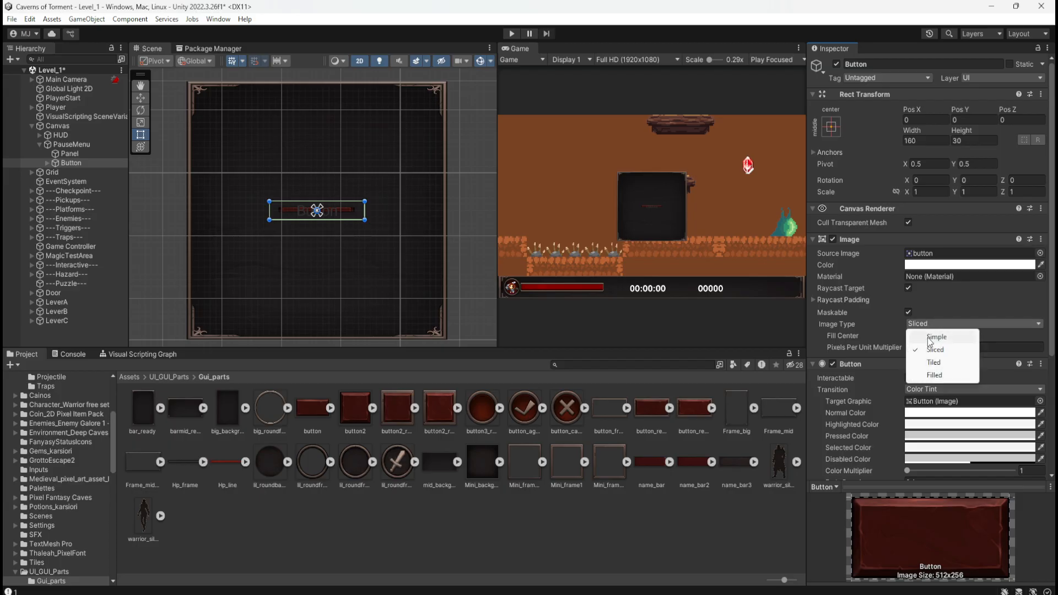
click(928, 336)
Switch Preserve Aspect on and back off for the new Button's Image to compare how the sprite fits.
scroll(306, 213, up, 5)
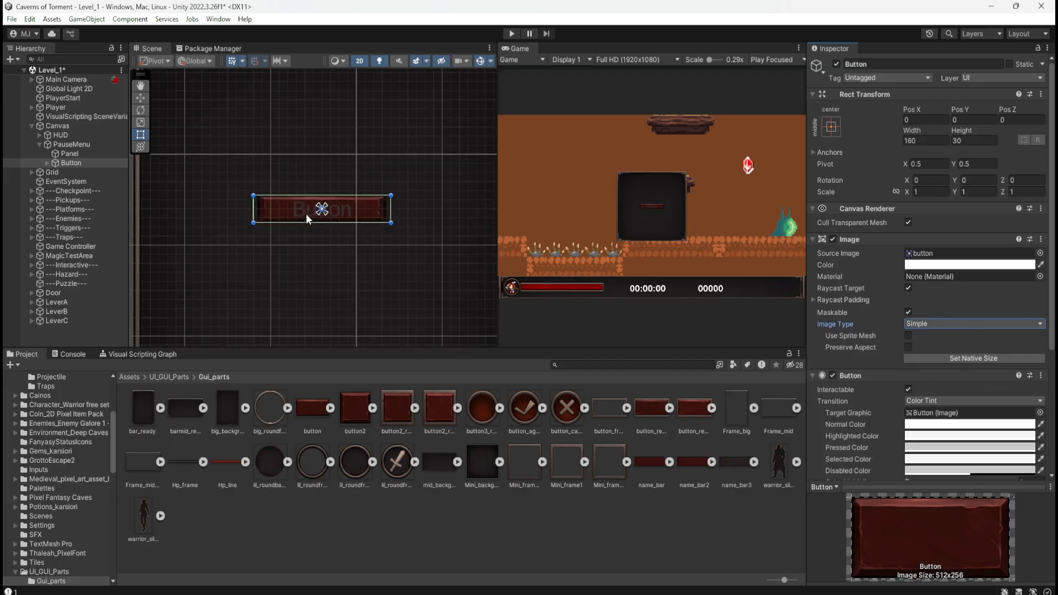
scroll(308, 213, up, 2)
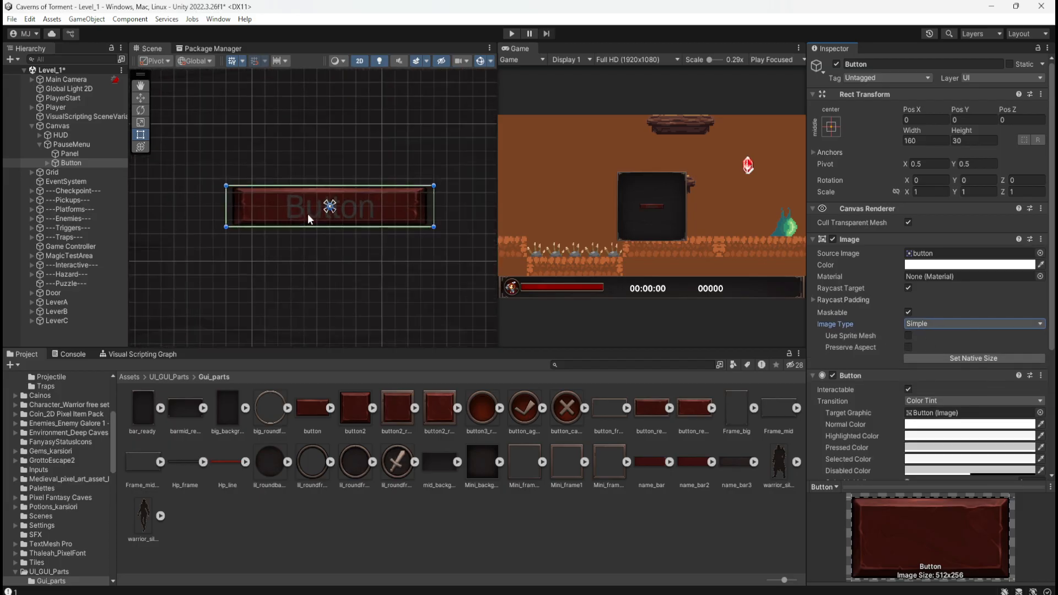
click(908, 347)
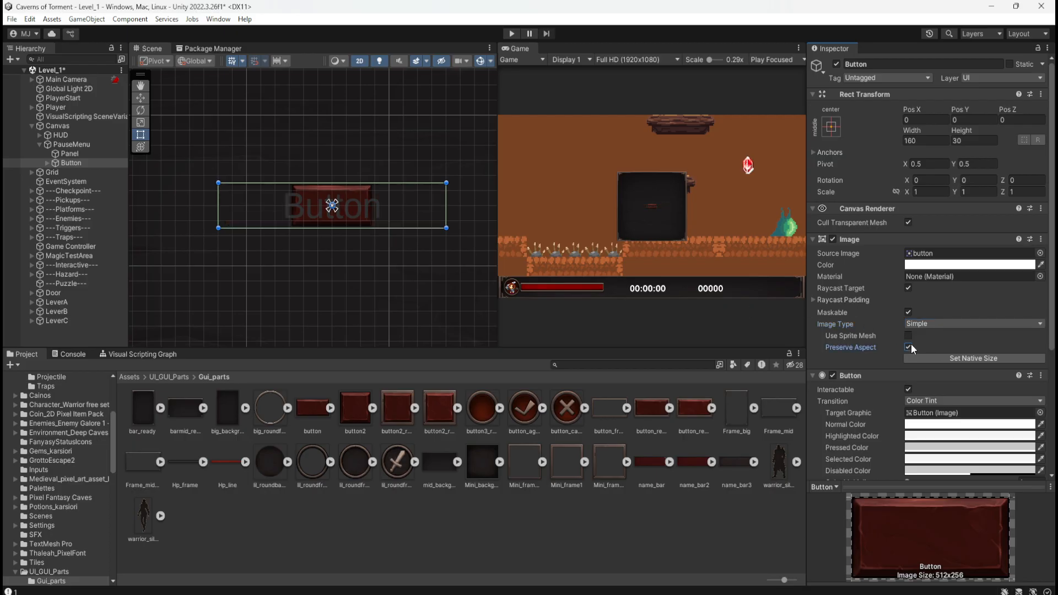
click(910, 347)
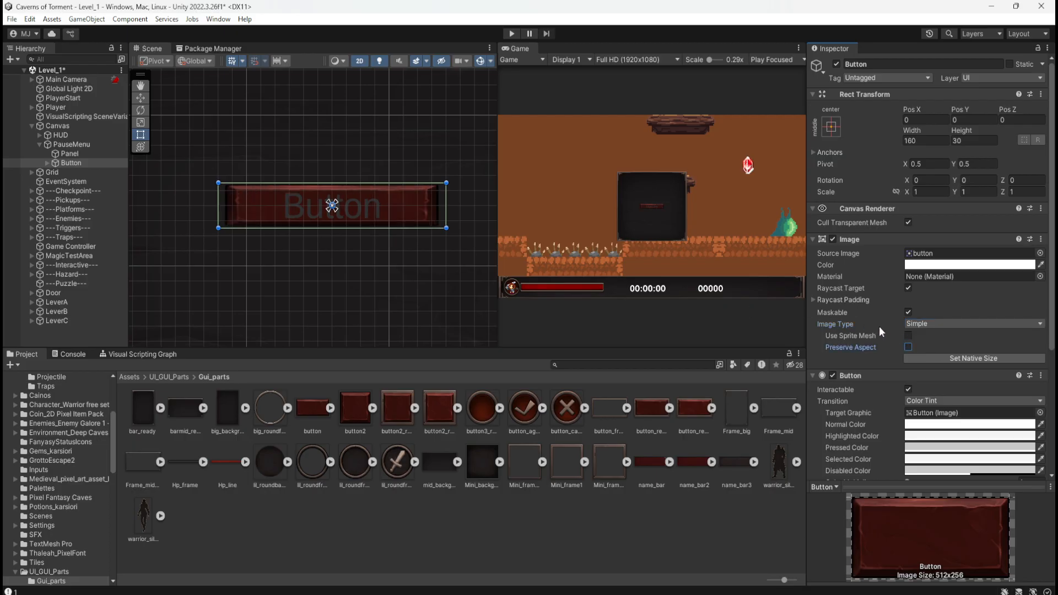
Try narrowing the Button from one side and setting its Width to 50, undoing each change.
scroll(312, 211, up, 1)
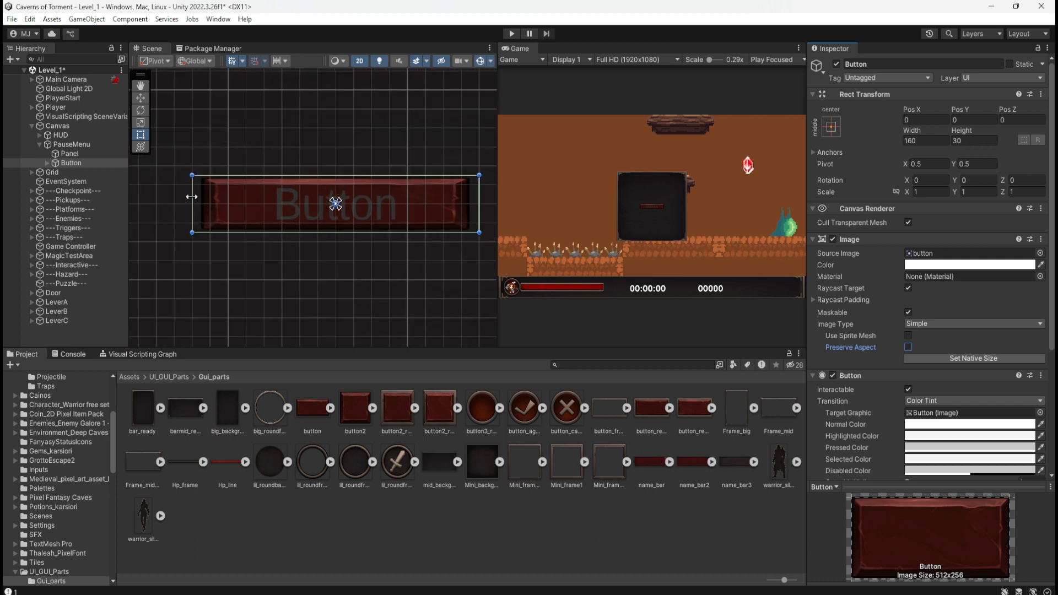
drag(191, 197, 231, 212)
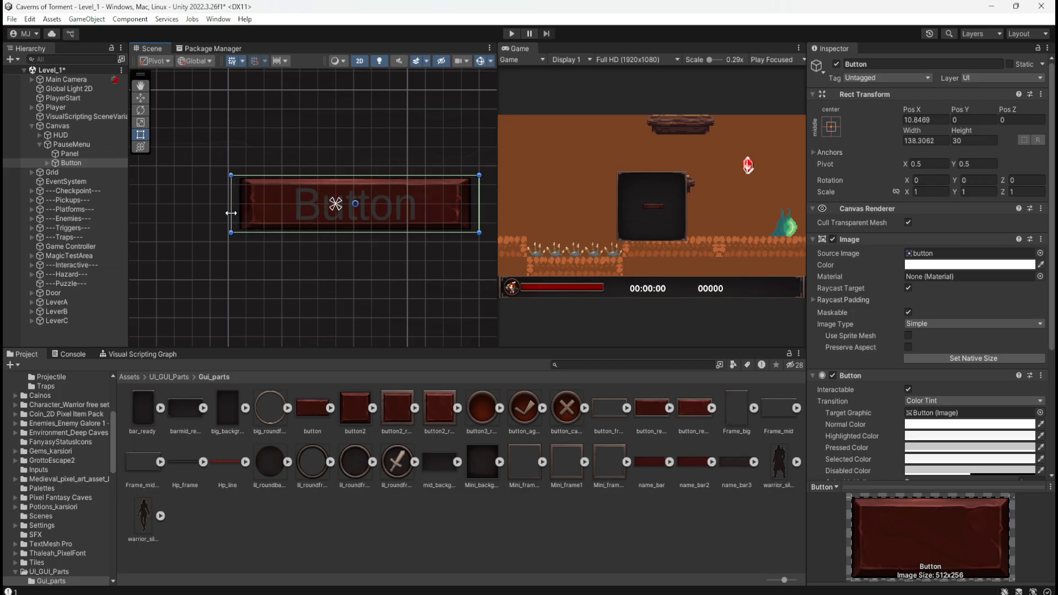
key(ctrl+z)
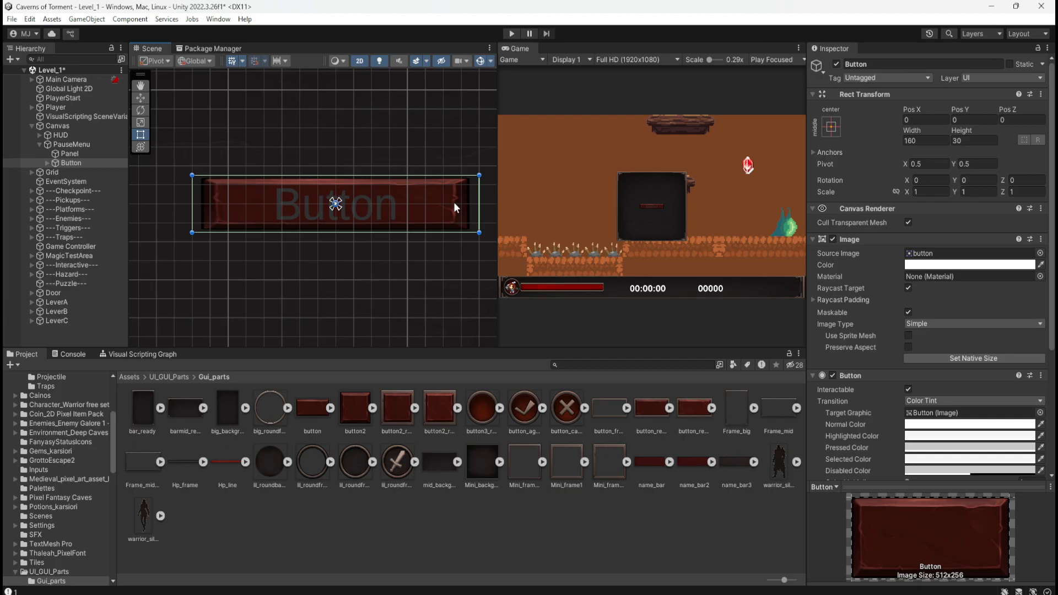
click(917, 139)
click(917, 139)
text(50)
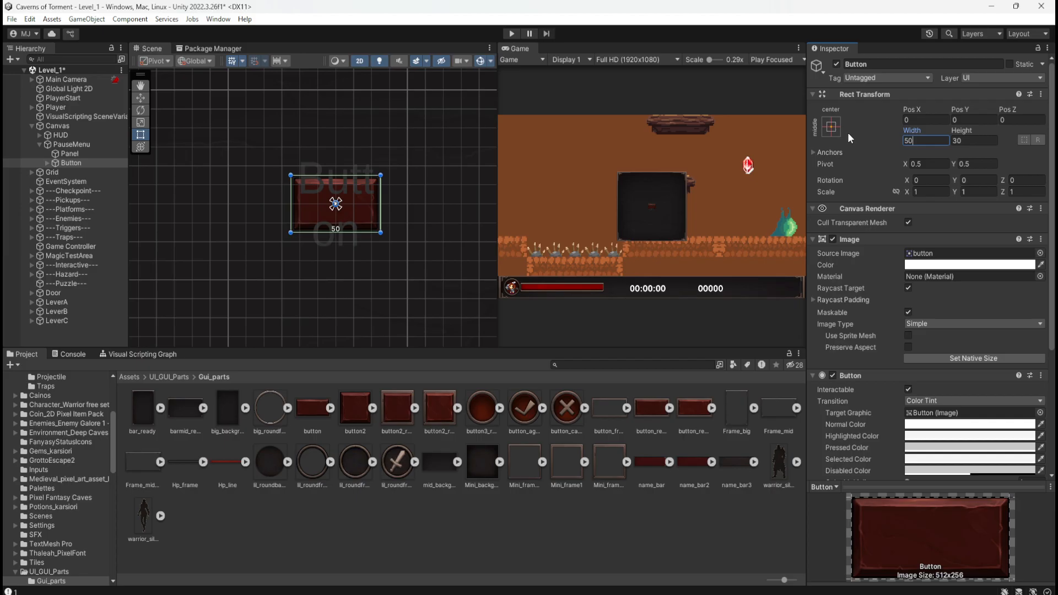
key(ctrl+z)
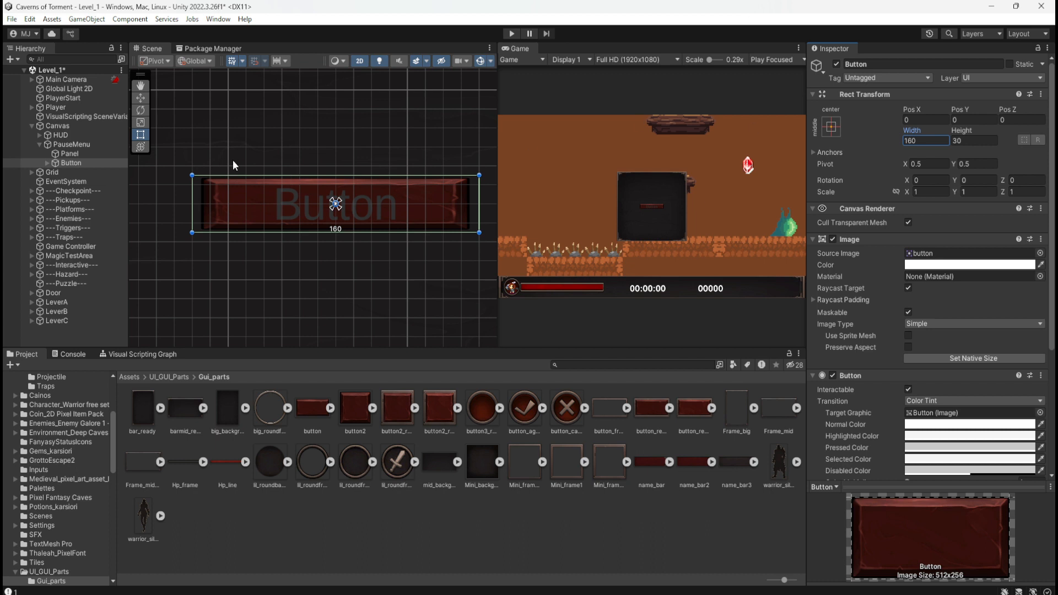
click(51, 162)
click(48, 163)
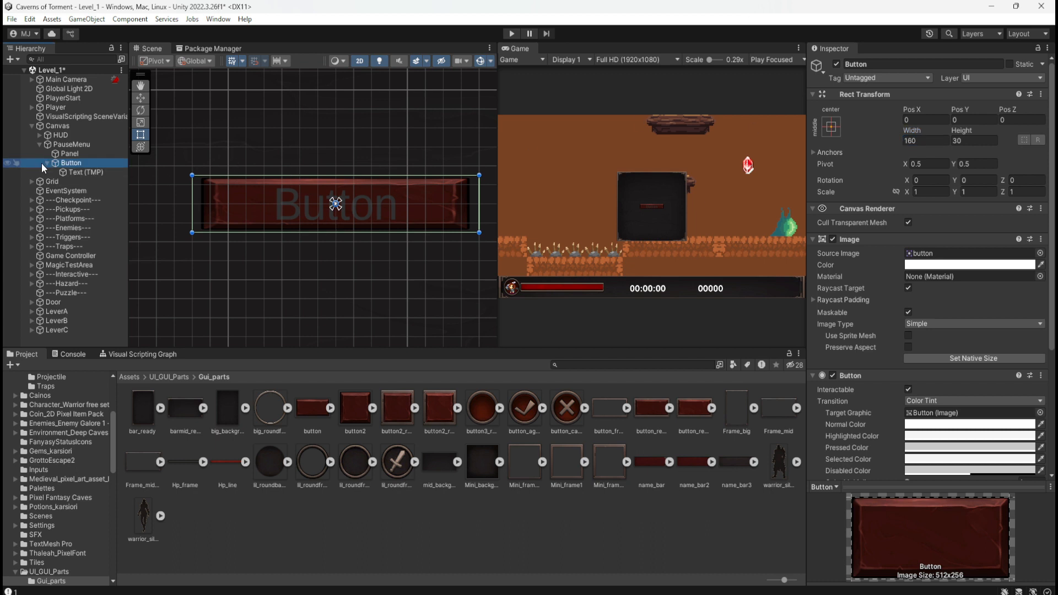
click(45, 164)
click(69, 163)
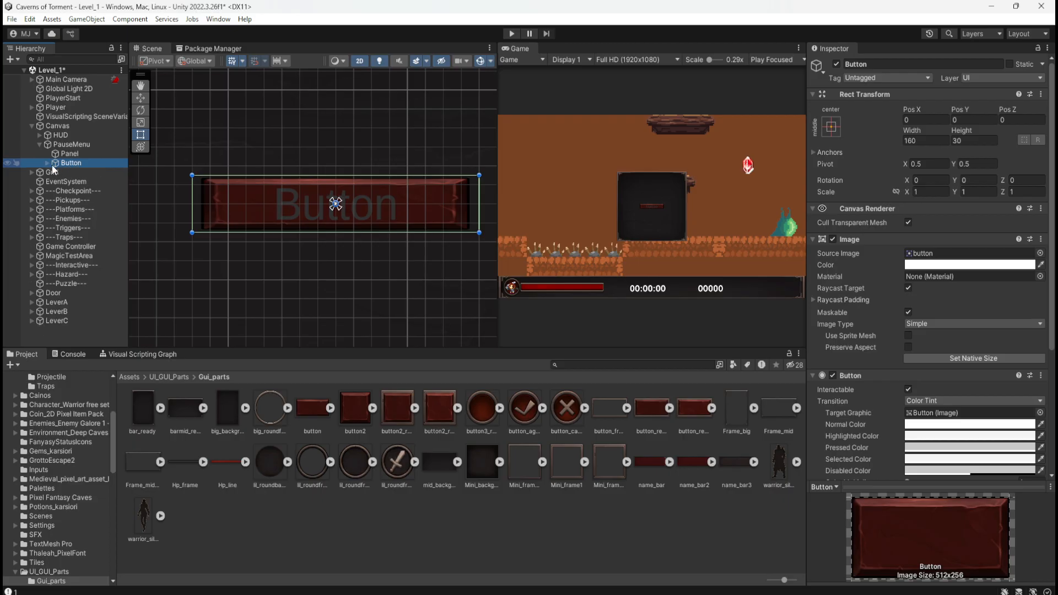
click(47, 164)
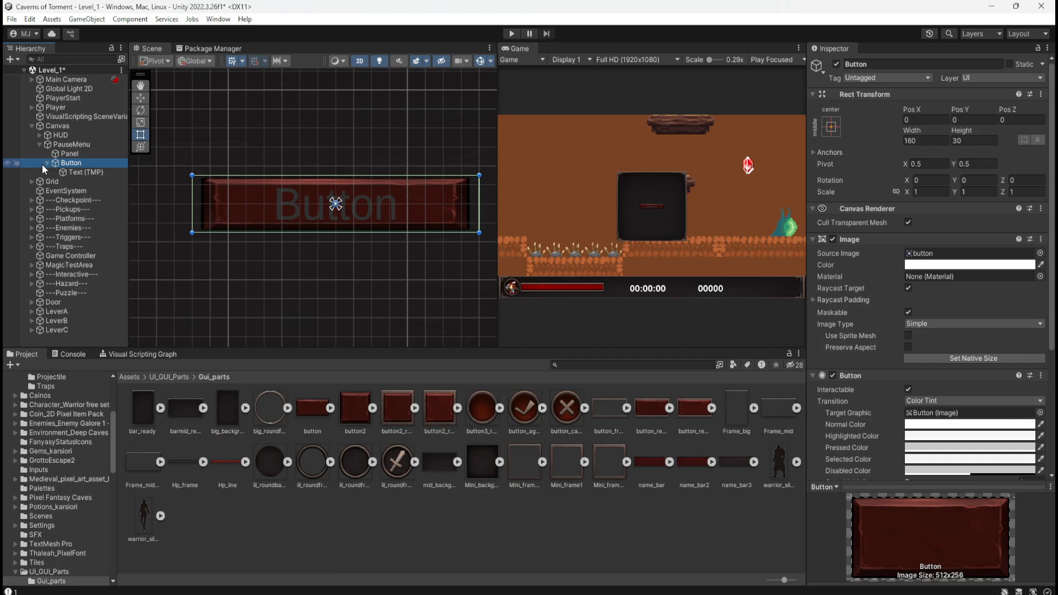
Turn on Preserve Aspect for the Button's Image and try narrowing its rect to about 115 wide, undoing the resize.
click(908, 347)
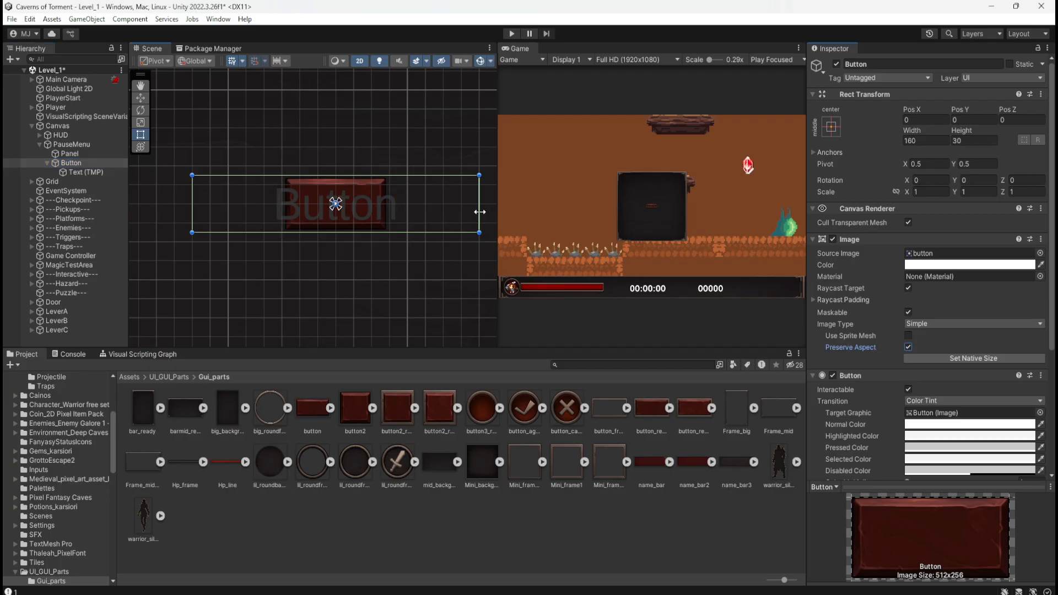
drag(480, 213, 399, 215)
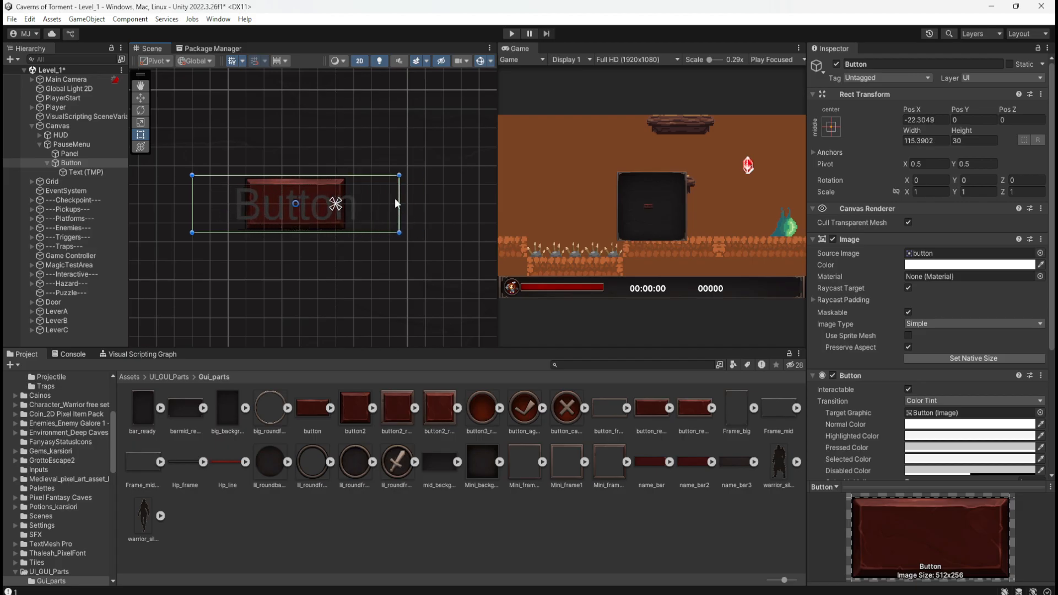
key(ctrl+z)
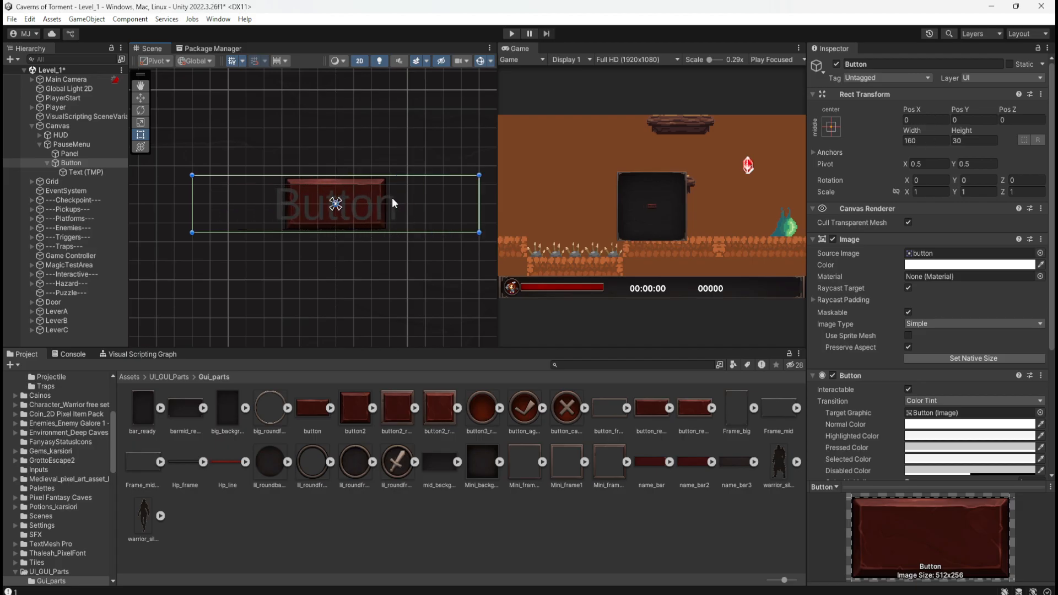
Link the Button's scale axes at 1.08 and set its anchors to stretch both horizontally and vertically.
click(896, 192)
drag(905, 191, 909, 191)
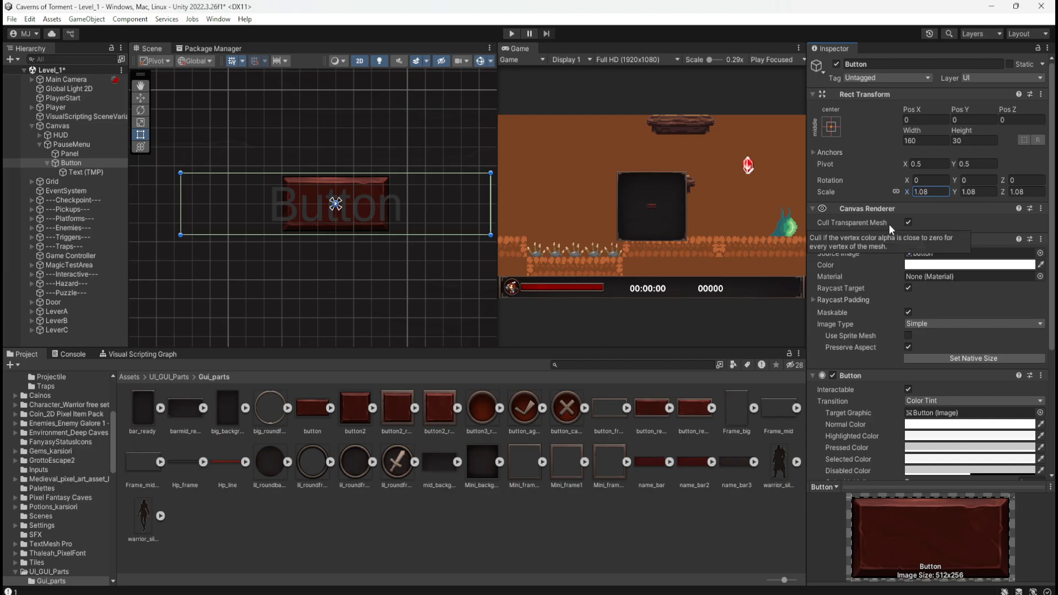
click(834, 126)
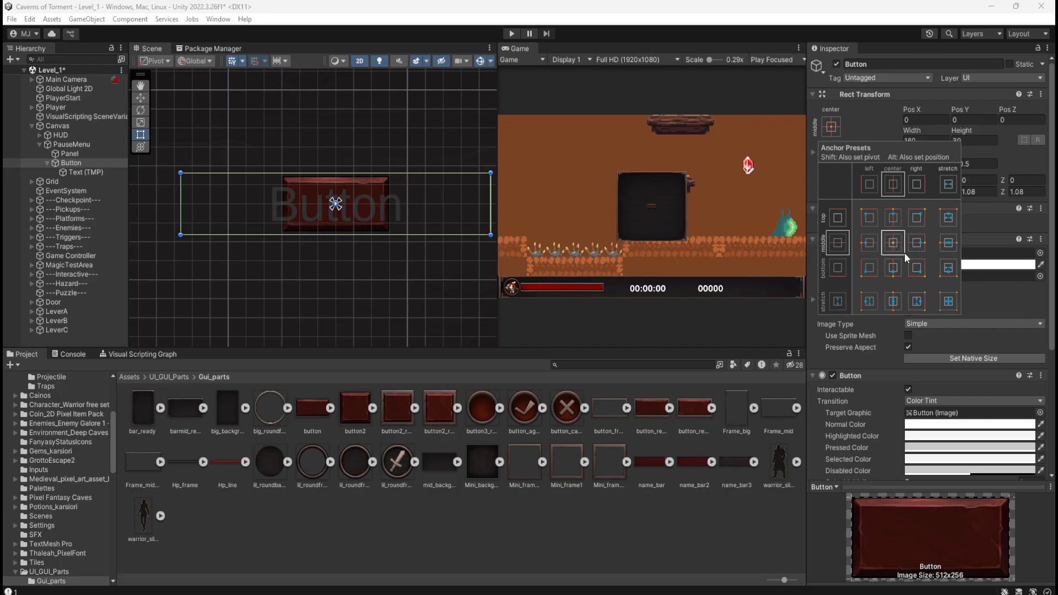
click(950, 308)
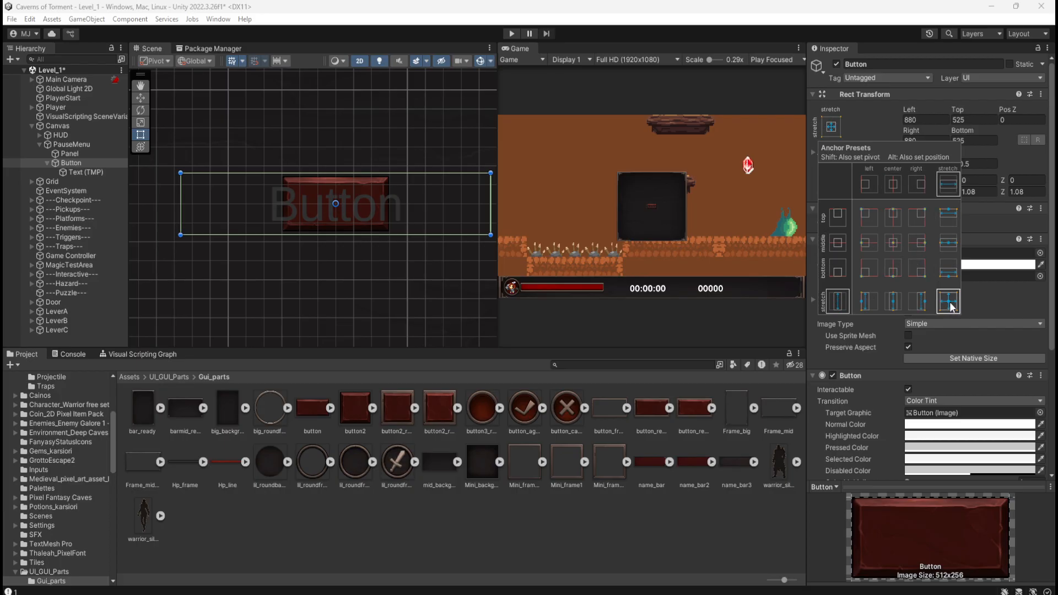
alt+click(950, 307)
alt+shift+click(949, 306)
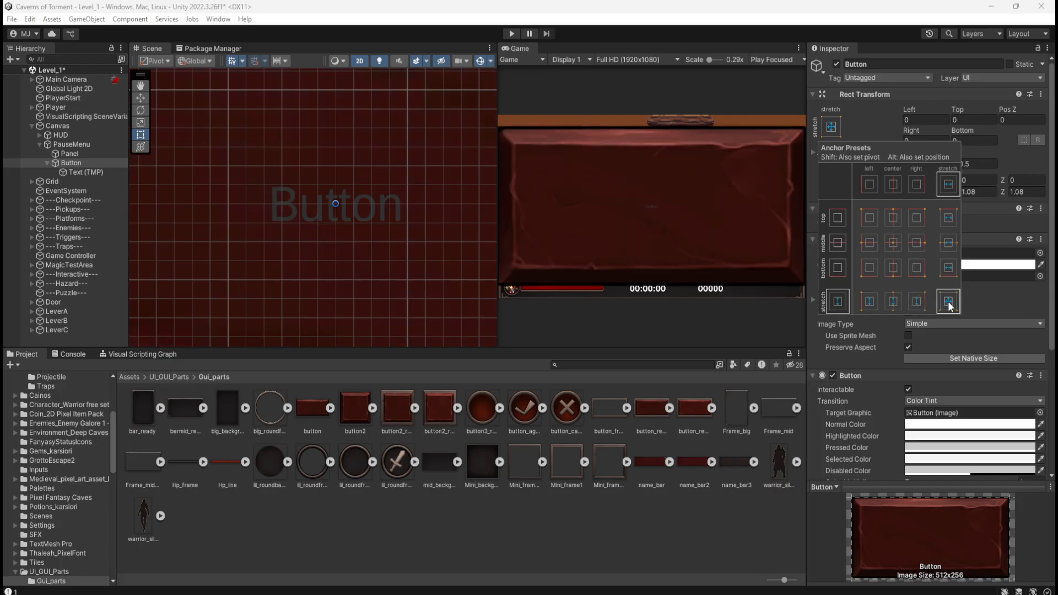
double_click(950, 306)
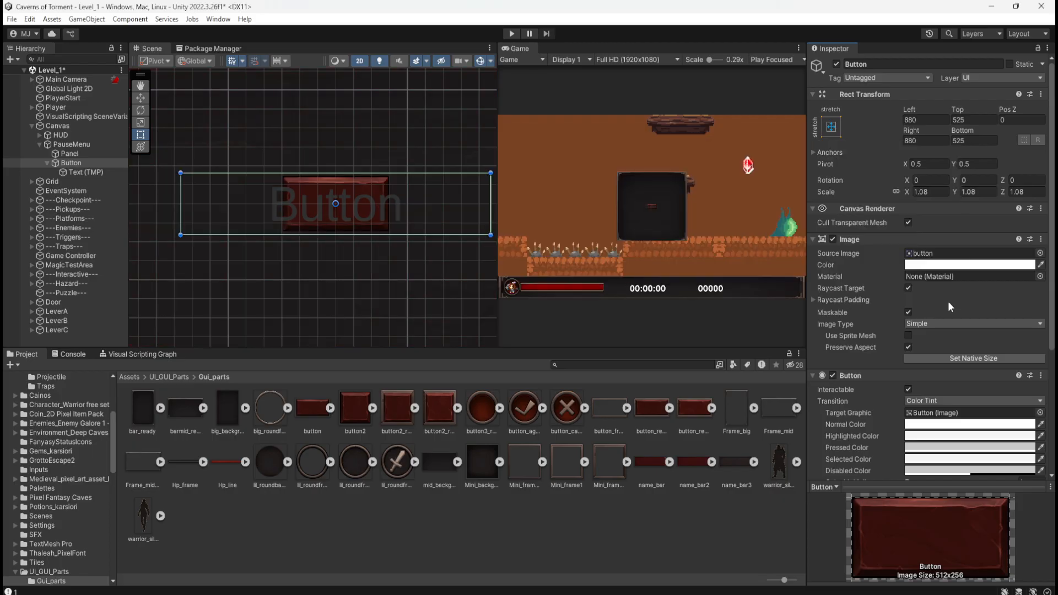
click(832, 127)
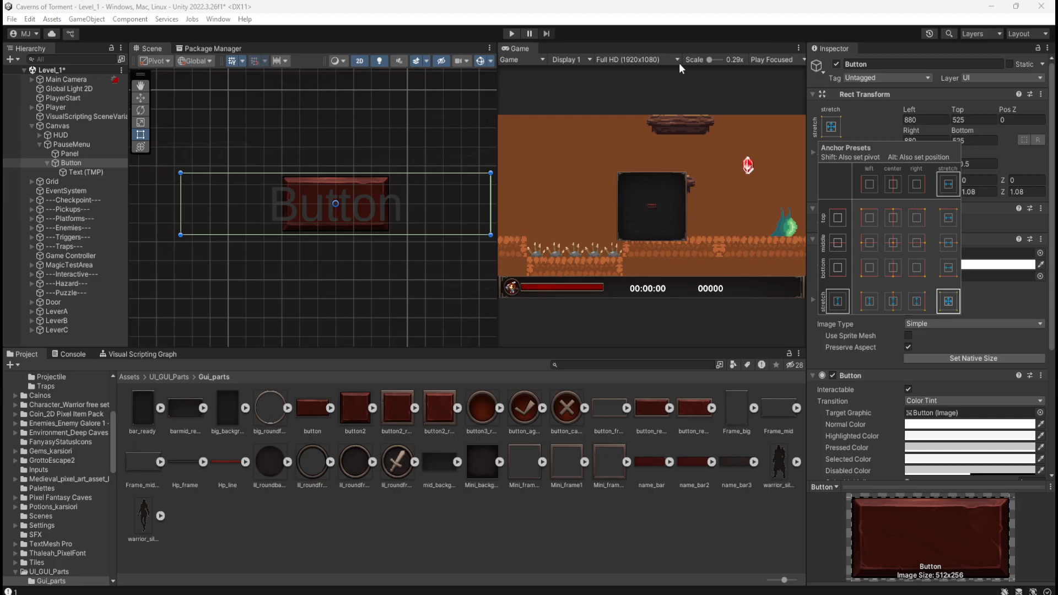
click(846, 6)
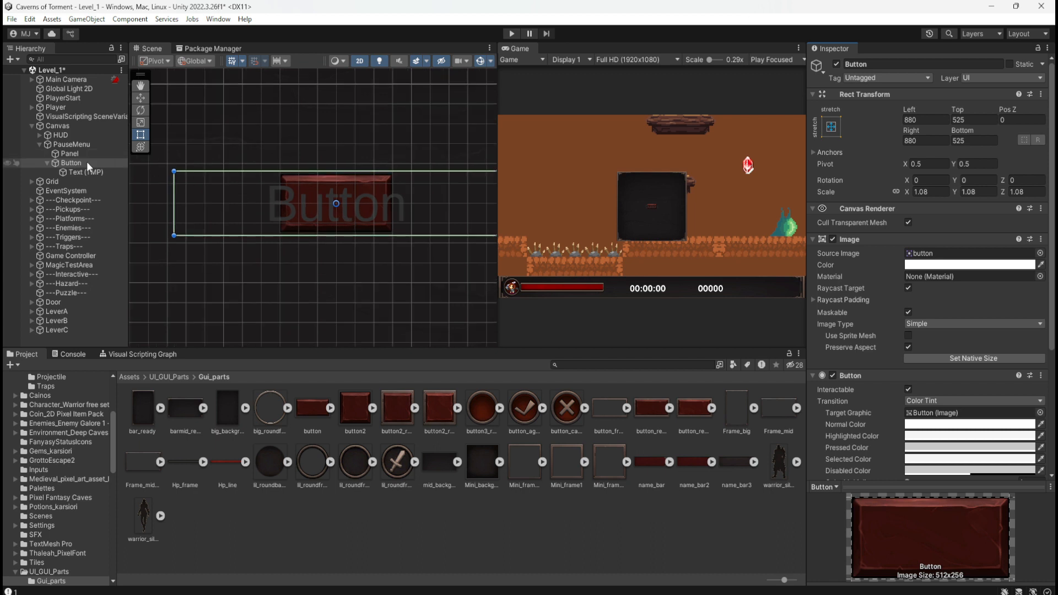
Examine the PauseMenu's Rect Transform and how the Button's rect compares with the surrounding Panel.
scroll(338, 278, down, 2)
click(71, 144)
scroll(348, 290, down, 3)
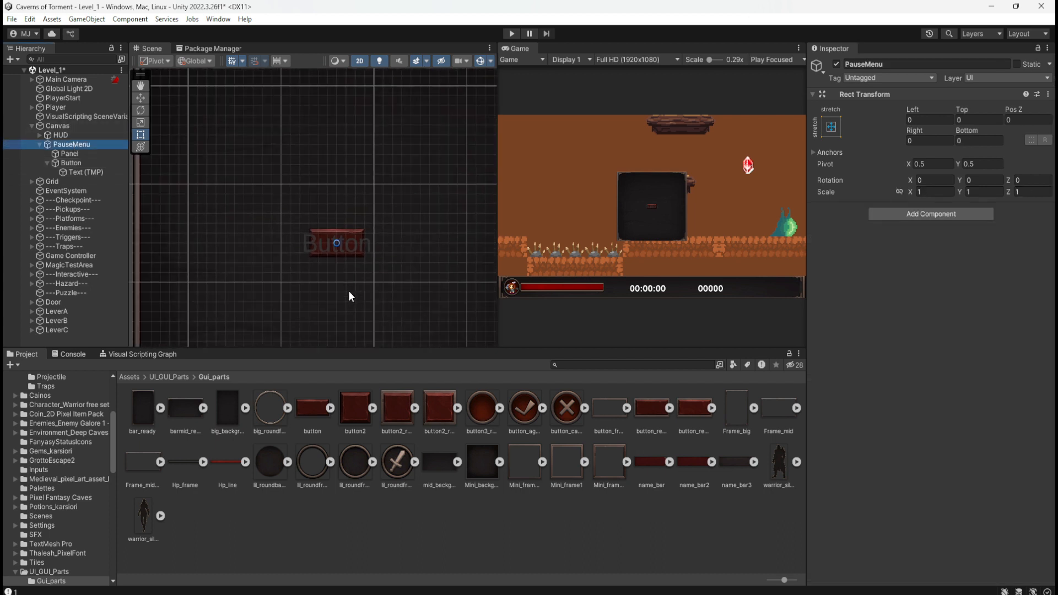
scroll(356, 286, down, 5)
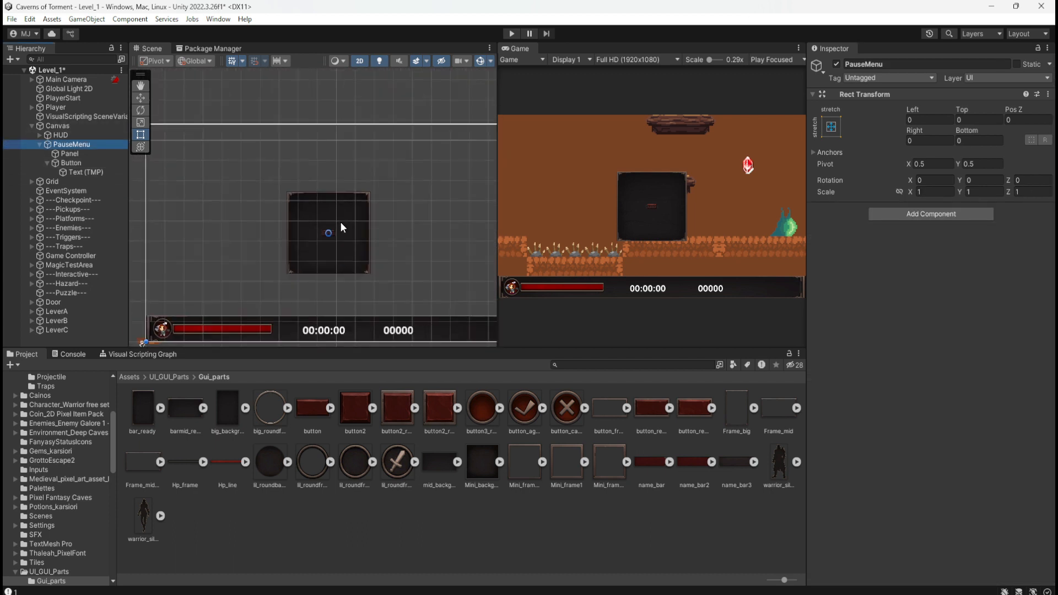
scroll(336, 223, up, 8)
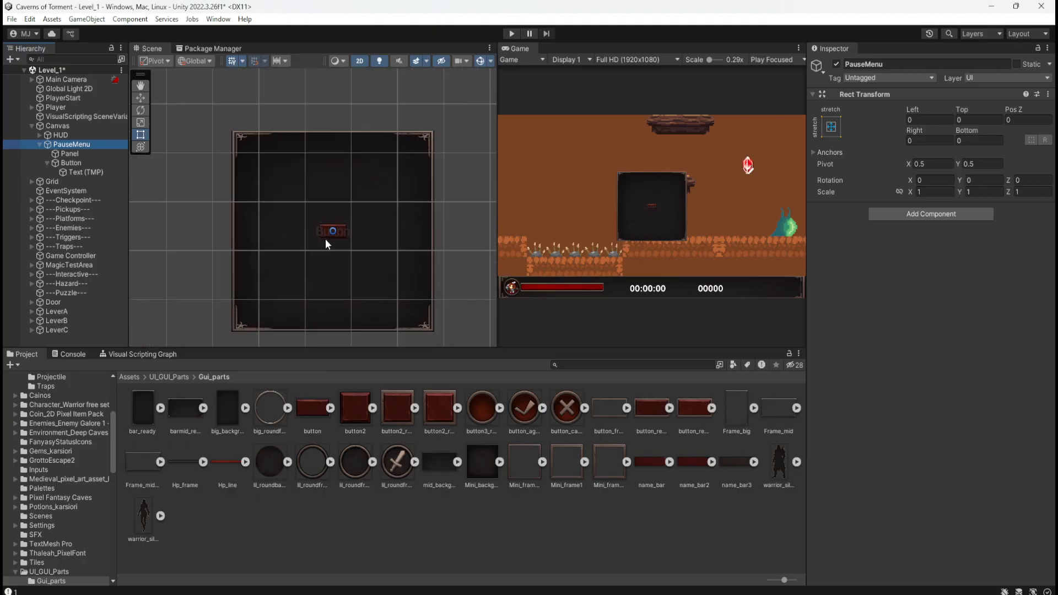
scroll(337, 233, up, 5)
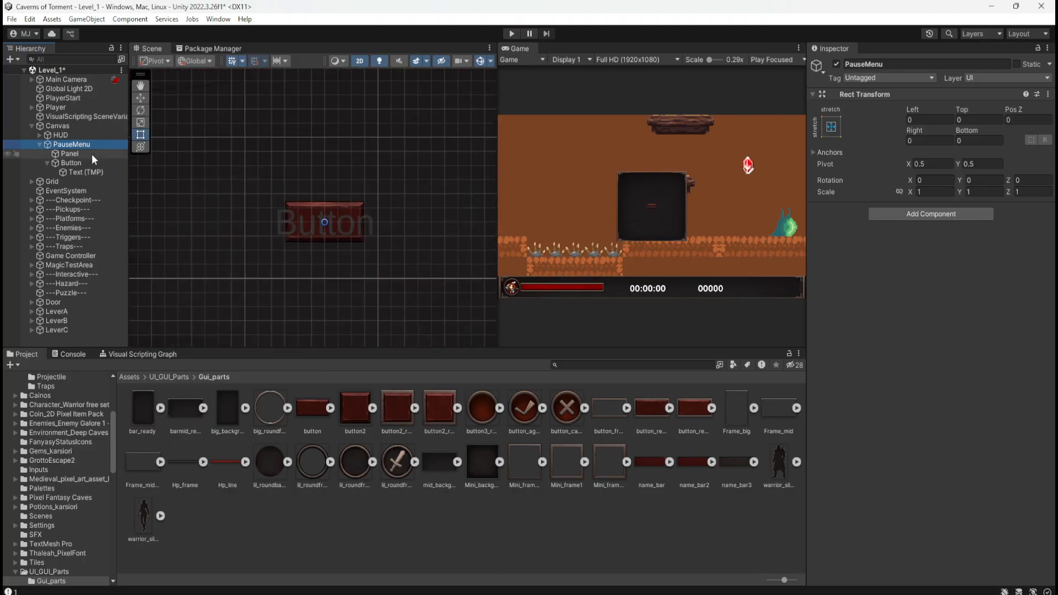
click(71, 163)
scroll(316, 243, up, 3)
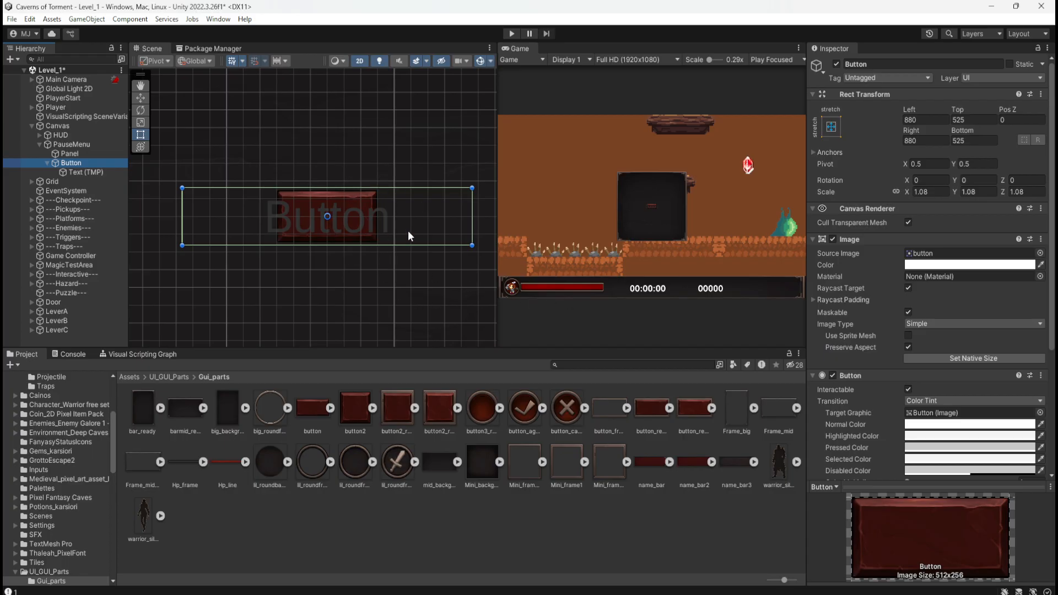
Adjust the Button's Top offset to 524.73 and turn off Preserve Aspect for its Image.
click(1005, 120)
key(Return)
mouse_move(958, 110)
mouse_down()
mouse_move(995, 105)
mouse_move(945, 118)
mouse_move(1002, 133)
mouse_move(945, 127)
mouse_move(978, 124)
mouse_move(958, 124)
mouse_up()
click(831, 127)
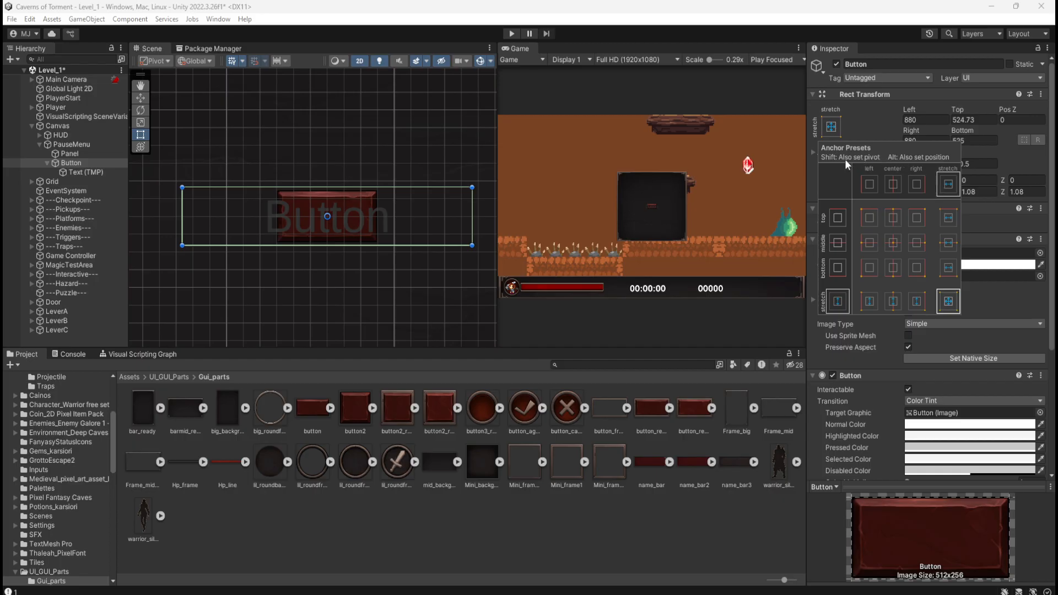
click(855, 7)
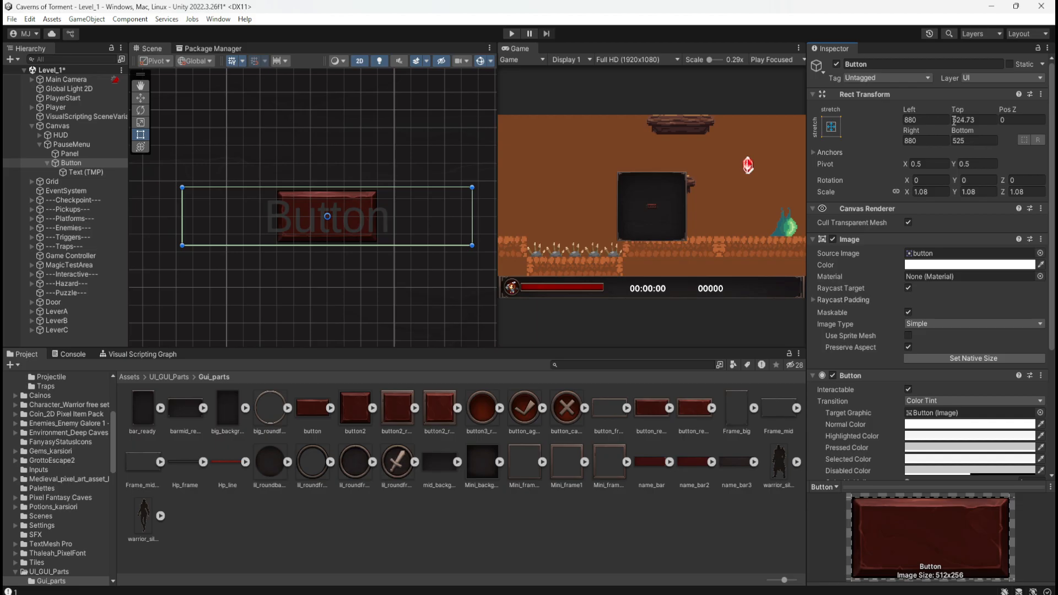
click(908, 347)
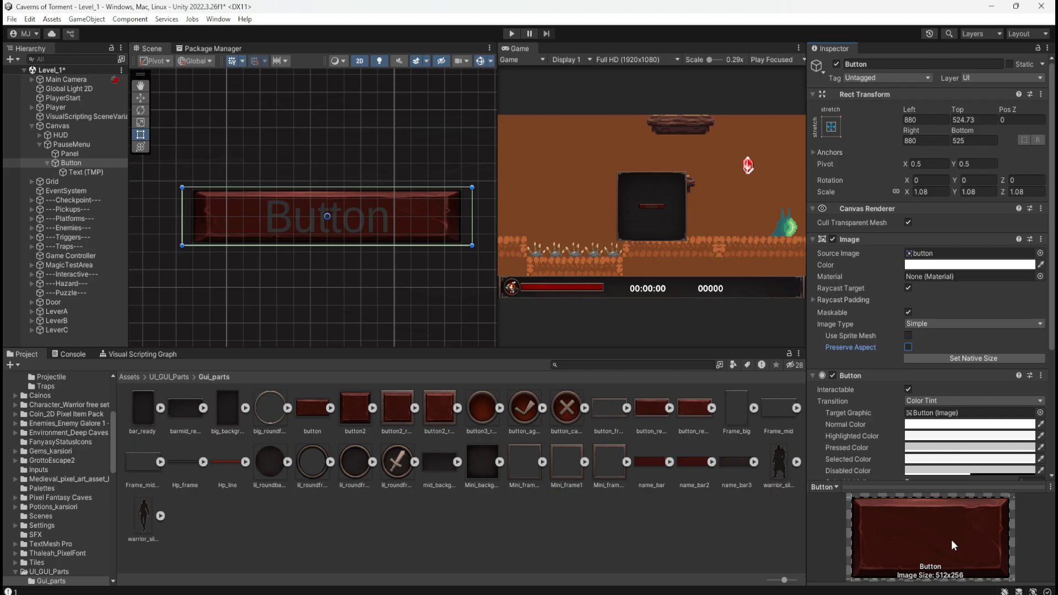
Compare the button_ready_off and button_ready_on sprites in the Gui_parts folder.
click(657, 408)
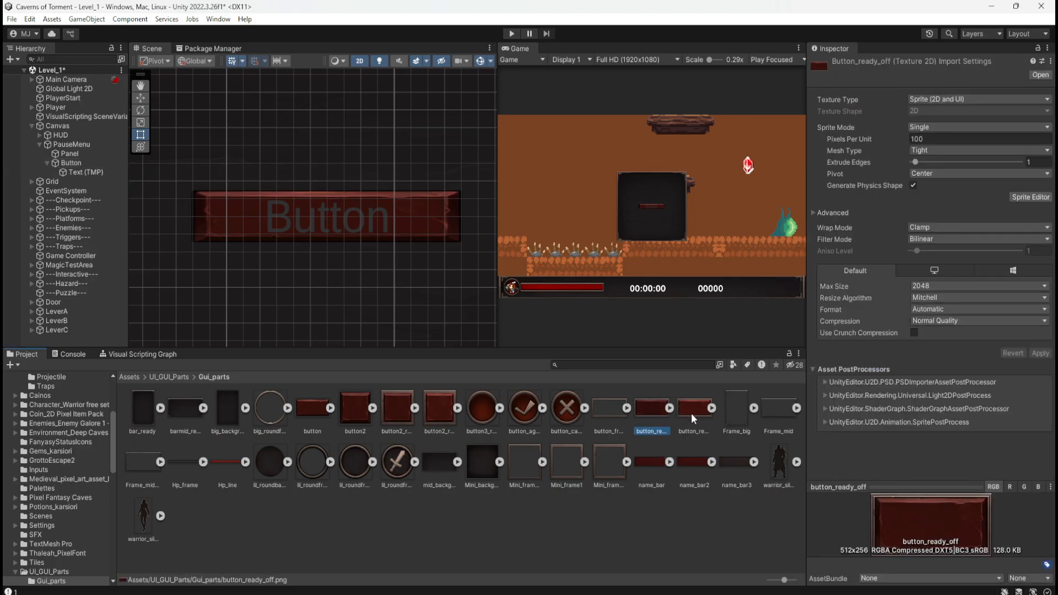
click(692, 413)
click(647, 413)
click(681, 414)
click(647, 414)
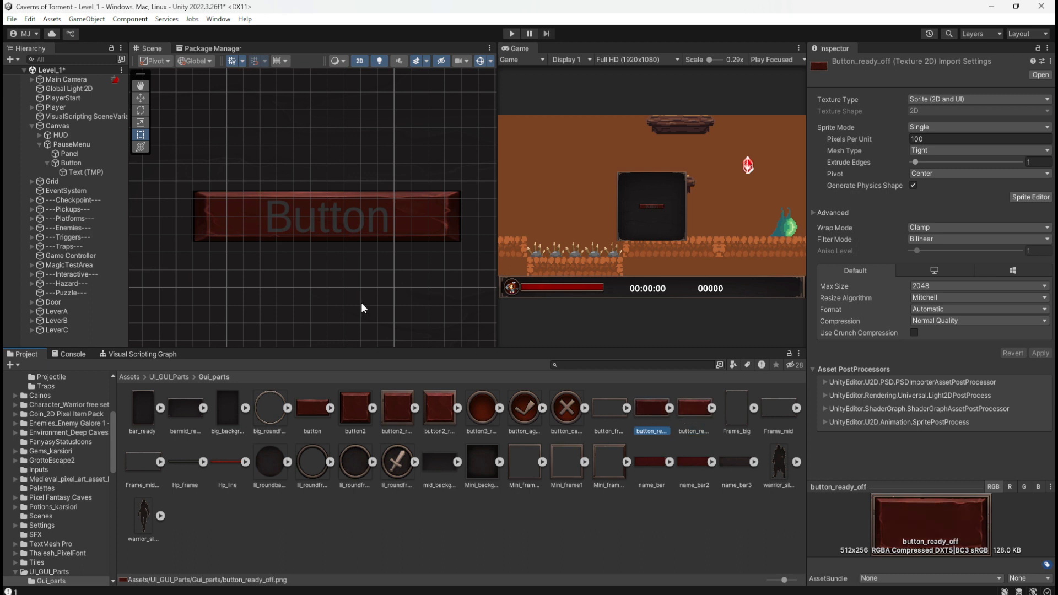
Delete the current Button and add a new Button - TextMeshPro as a child of PauseMenu.
click(70, 164)
key(Delete)
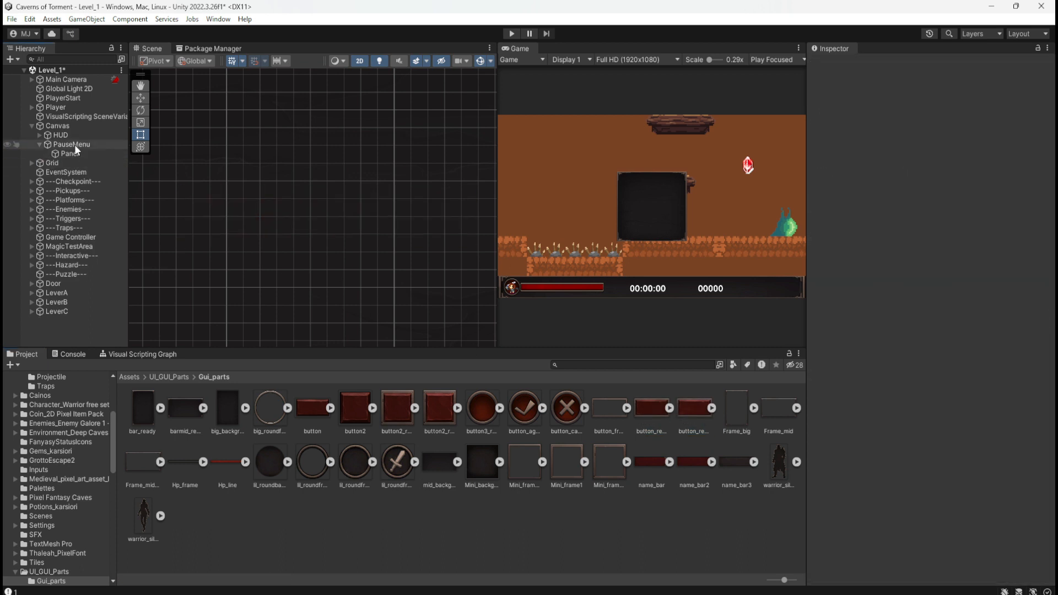
click(74, 144)
right_click(74, 144)
click(57, 148)
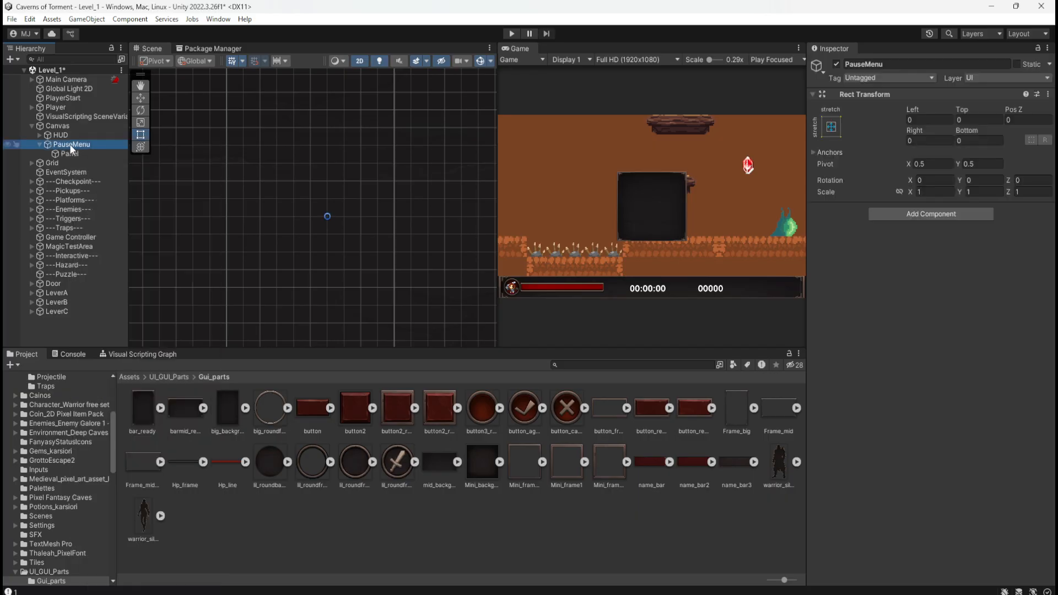
right_click(70, 144)
click(57, 151)
right_click(57, 151)
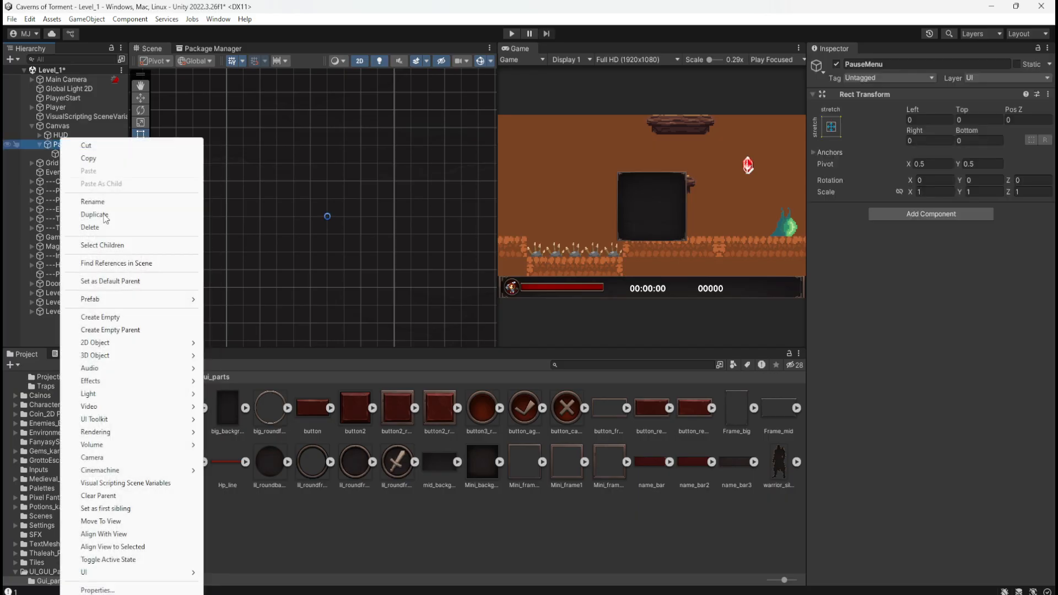
mouse_move(110, 572)
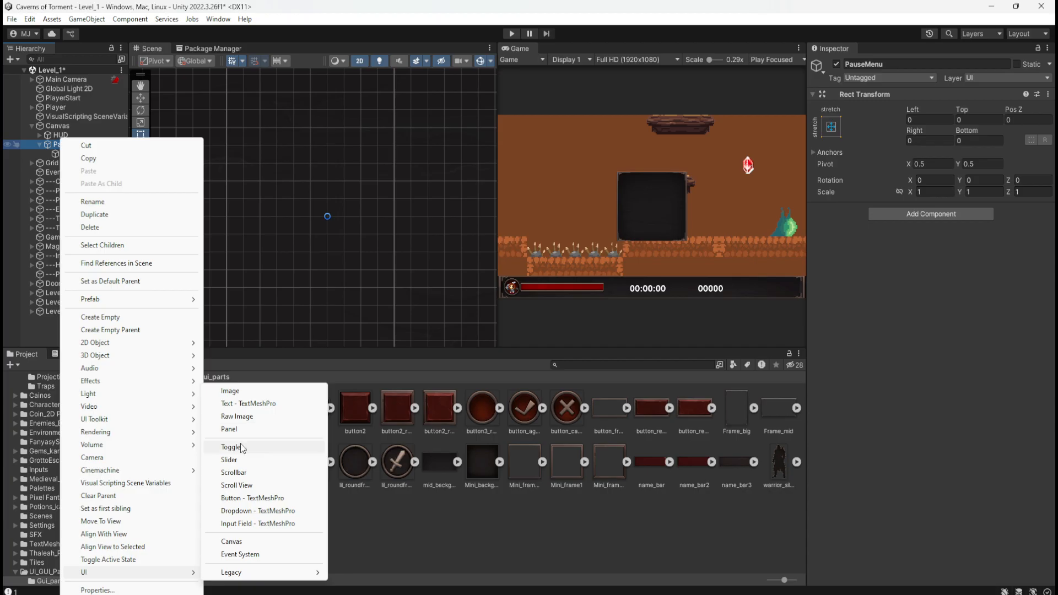
click(246, 498)
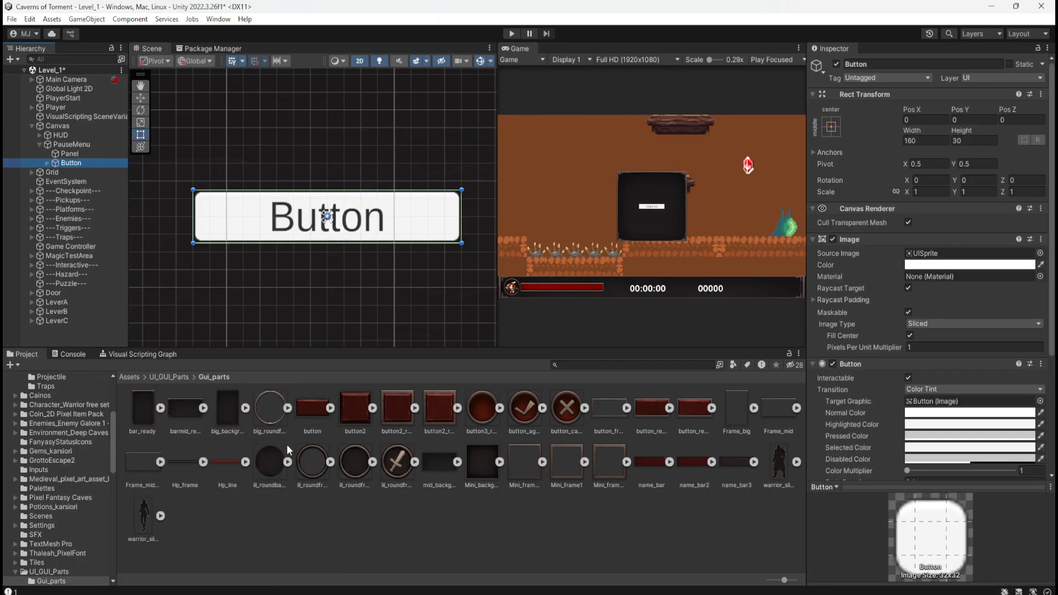
Assign the button_ready_on sprite as the new Button's Source Image and keep the Button selected.
click(77, 163)
click(646, 409)
click(693, 412)
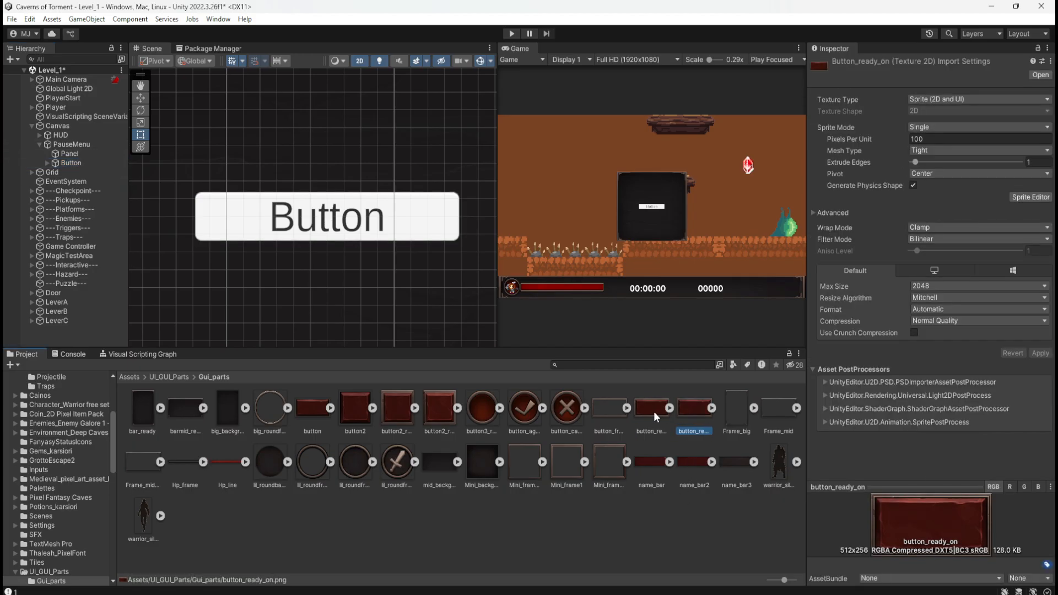
click(655, 413)
click(685, 411)
click(62, 163)
drag(687, 417, 944, 256)
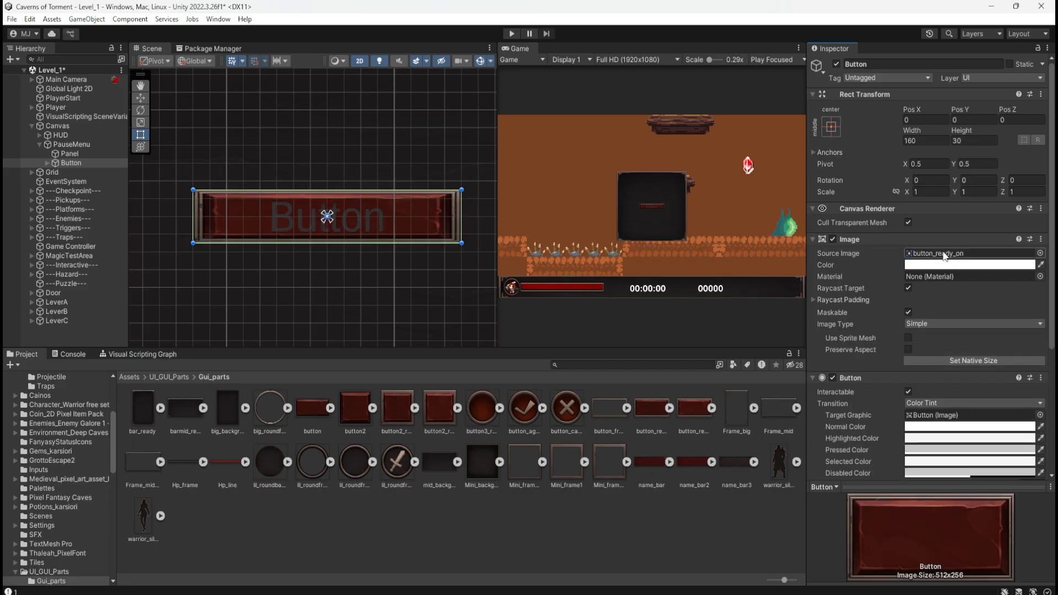
click(376, 282)
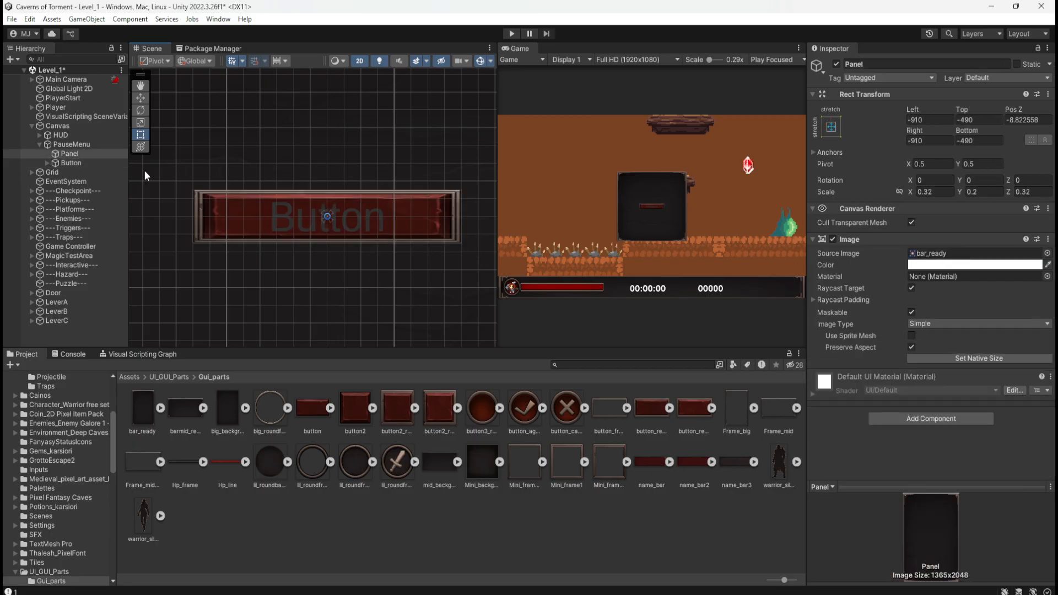
click(77, 161)
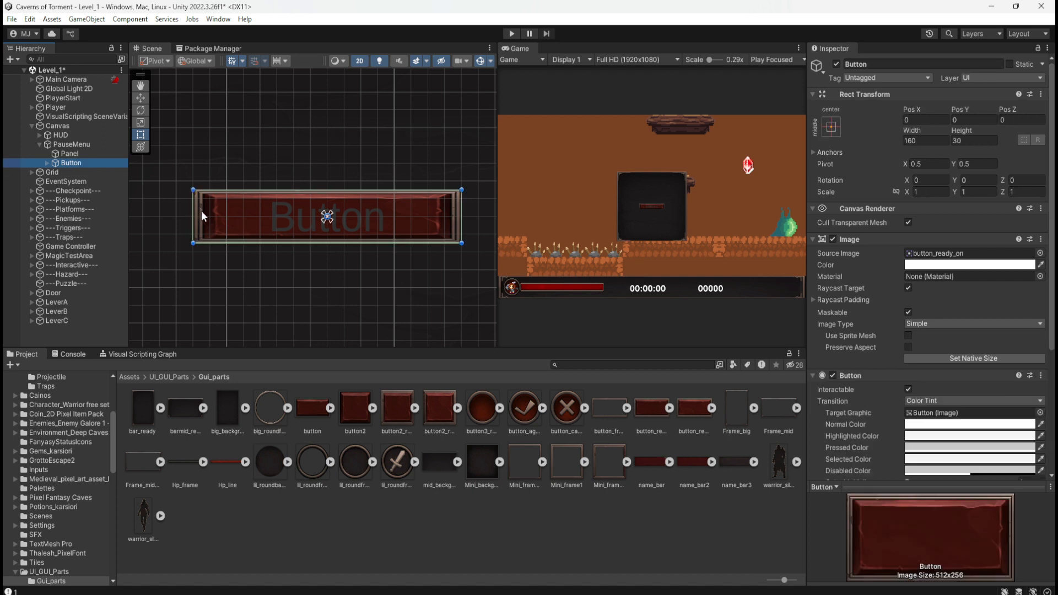
scroll(201, 211, up, 2)
scroll(162, 214, down, 4)
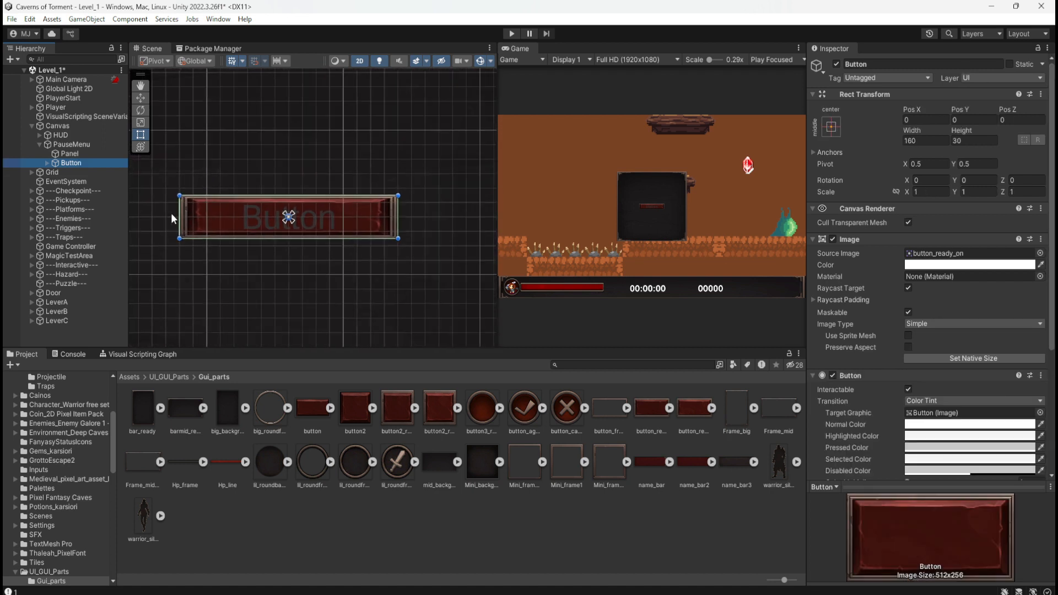
scroll(247, 229, up, 4)
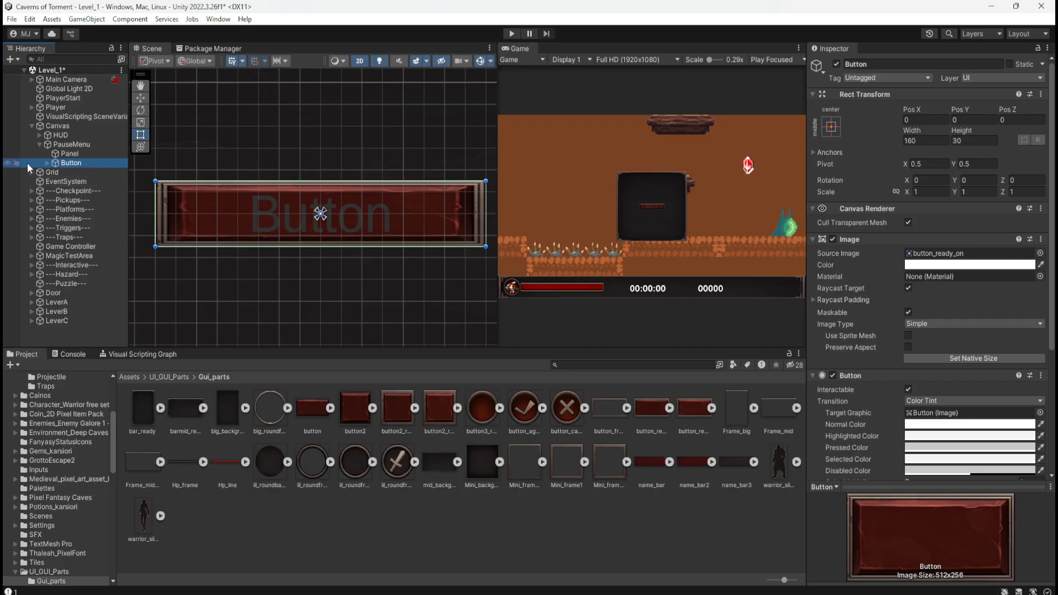
Change the label of the Button's child Text (TMP) to "Resume".
click(47, 164)
click(83, 172)
click(904, 287)
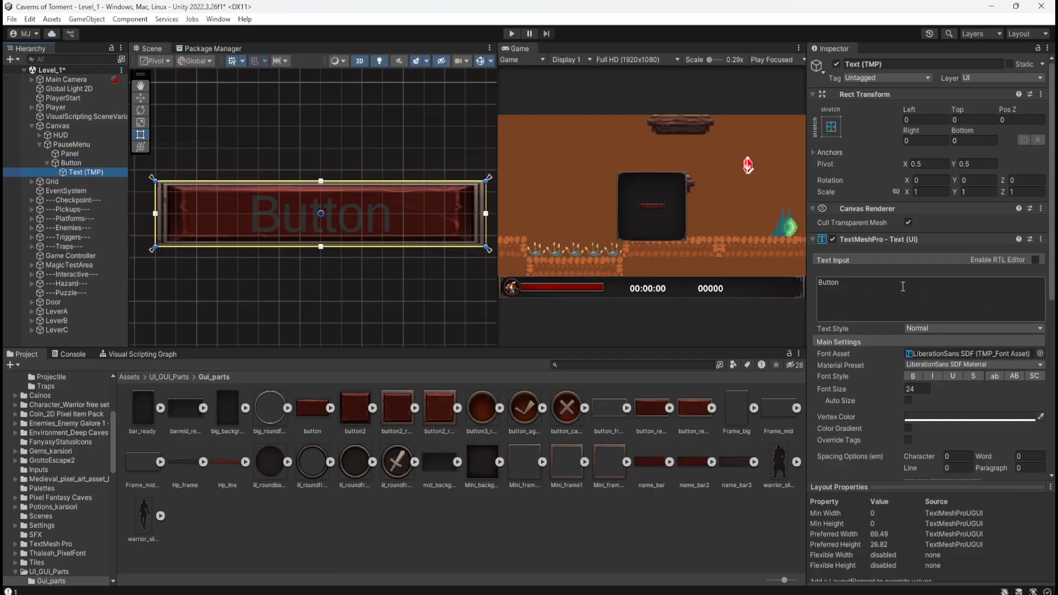
drag(818, 292, 872, 296)
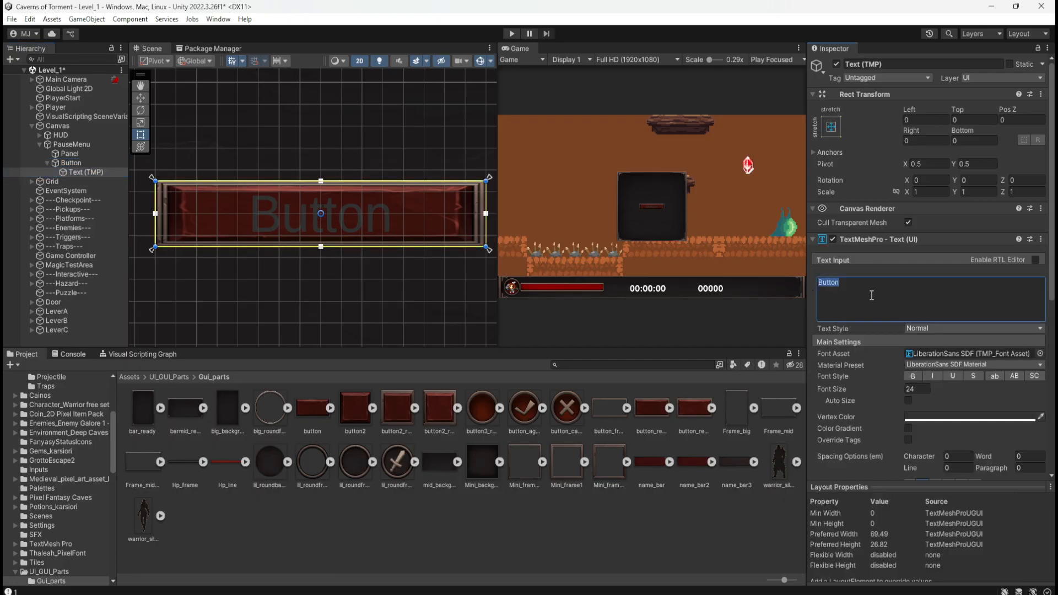
text(Resume)
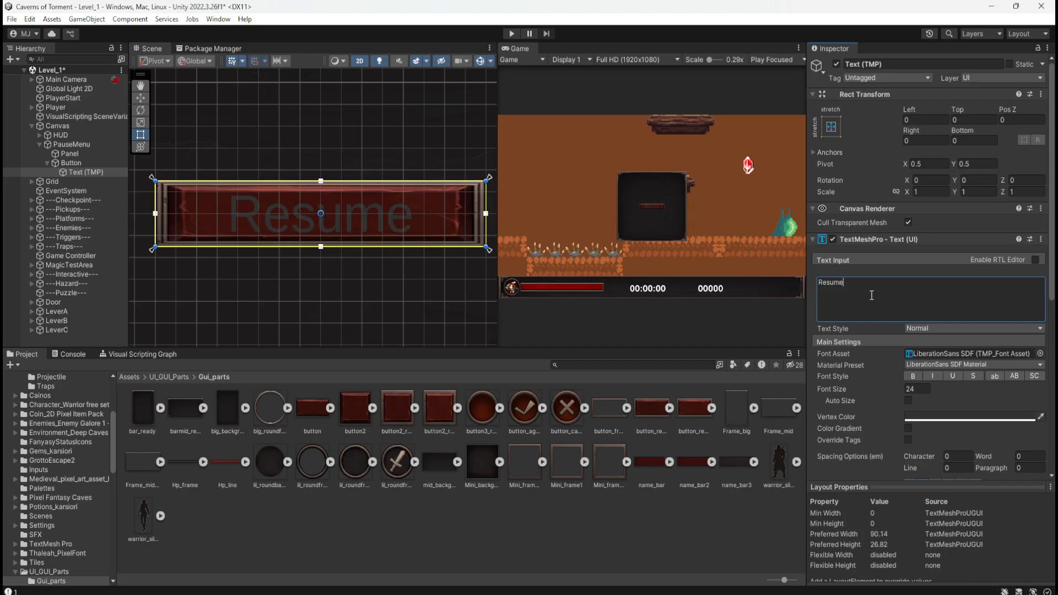
Set the Resume text's font asset to Electronic Highway Sign SDF and apply the small caps (SC) style.
click(1041, 354)
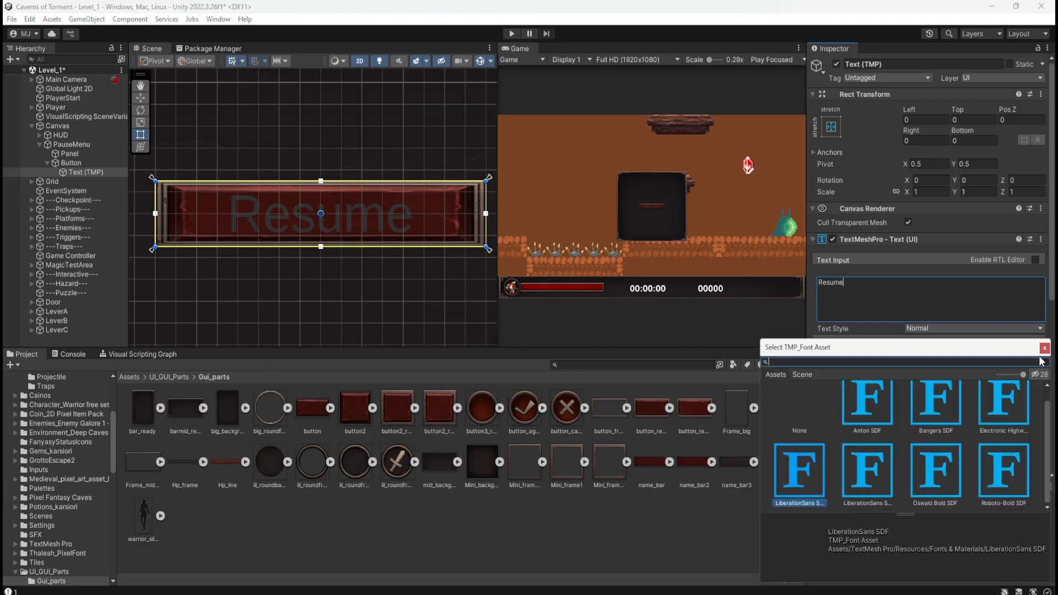
click(1010, 417)
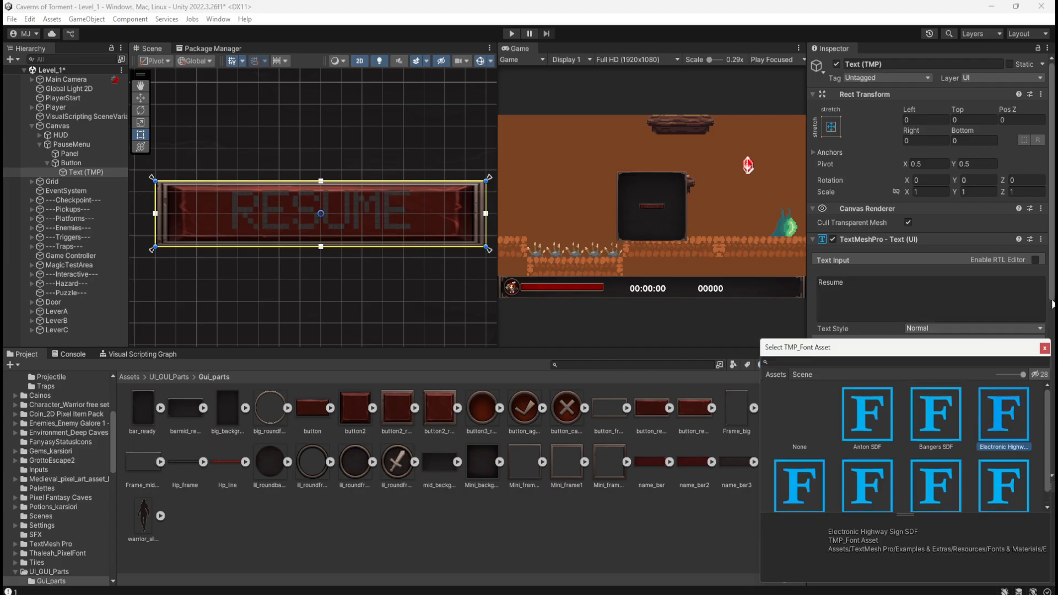
drag(1053, 304, 1053, 312)
click(1035, 366)
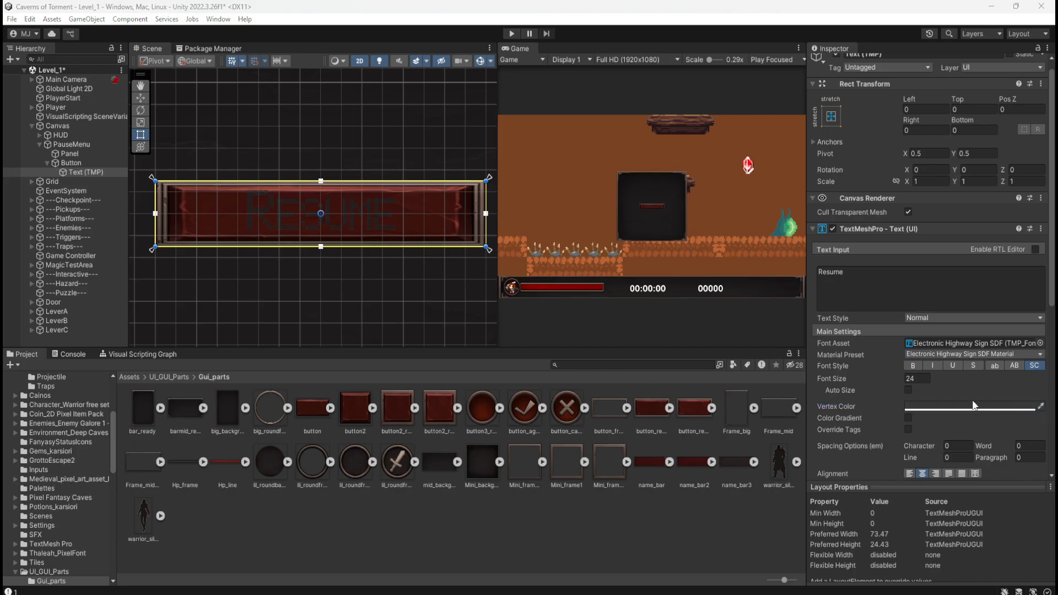
Pick yellow EFCB00 as the Resume text's Vertex Color with the eyedropper.
click(1041, 406)
click(1041, 406)
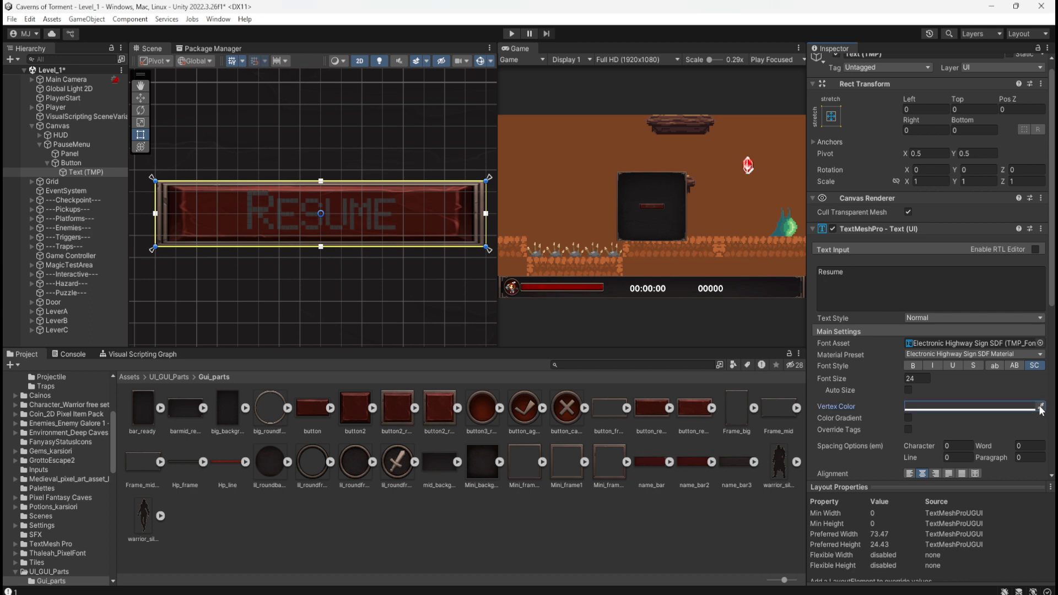
click(1041, 408)
click(967, 407)
click(934, 333)
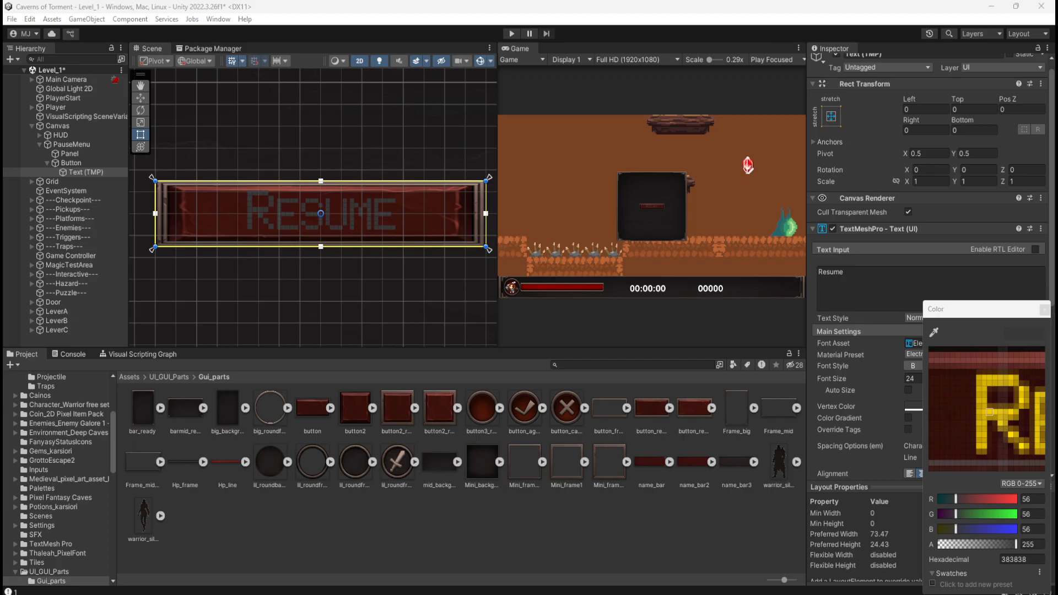
click(990, 412)
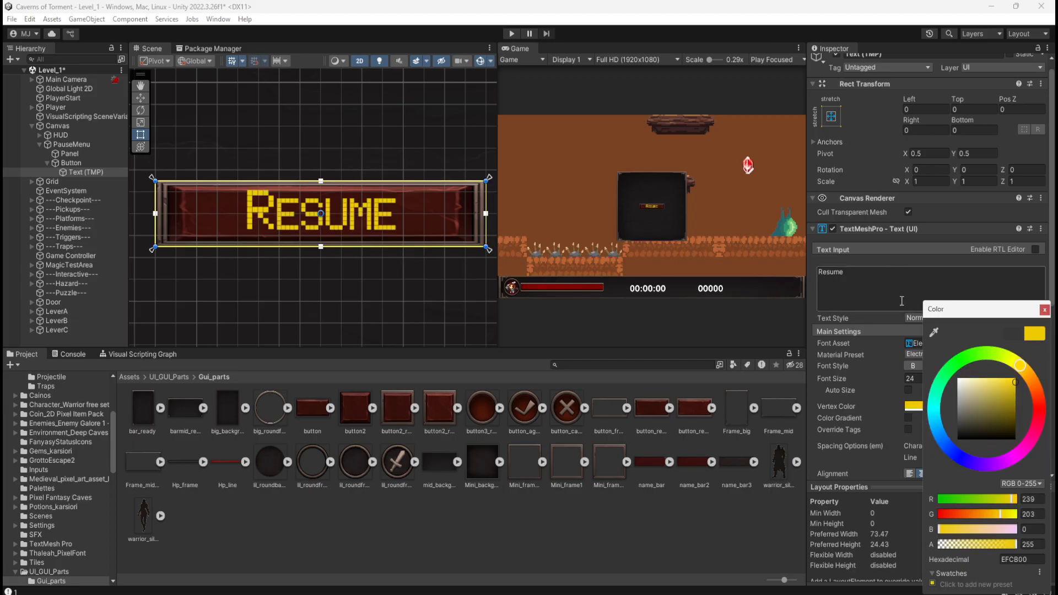
Reduce the Resume text's font size, trying 22 before settling on 20, and check the button up close in the Game view.
click(900, 380)
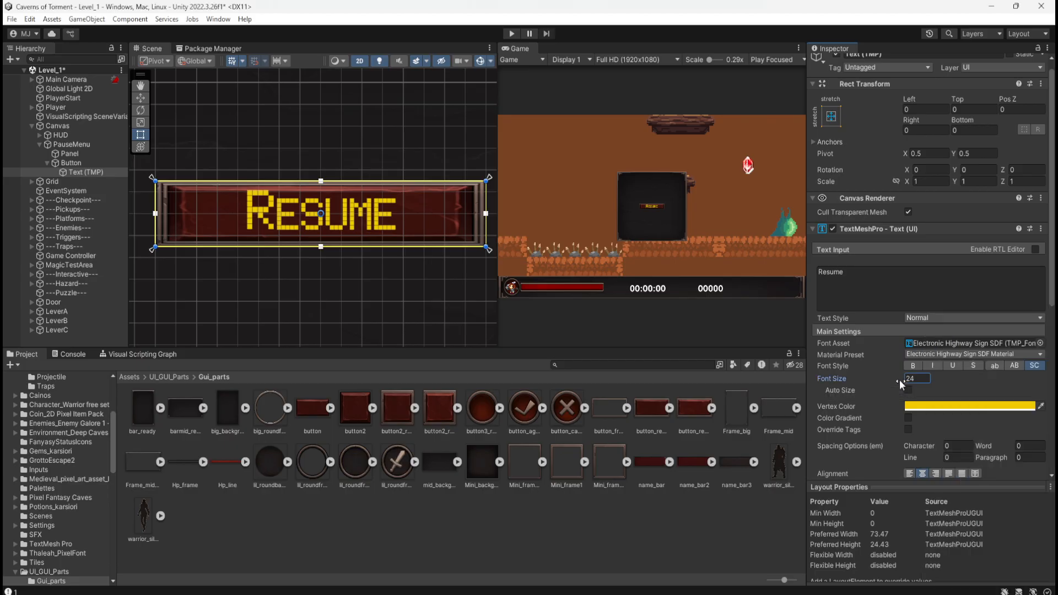
drag(899, 379, 895, 380)
text(22)
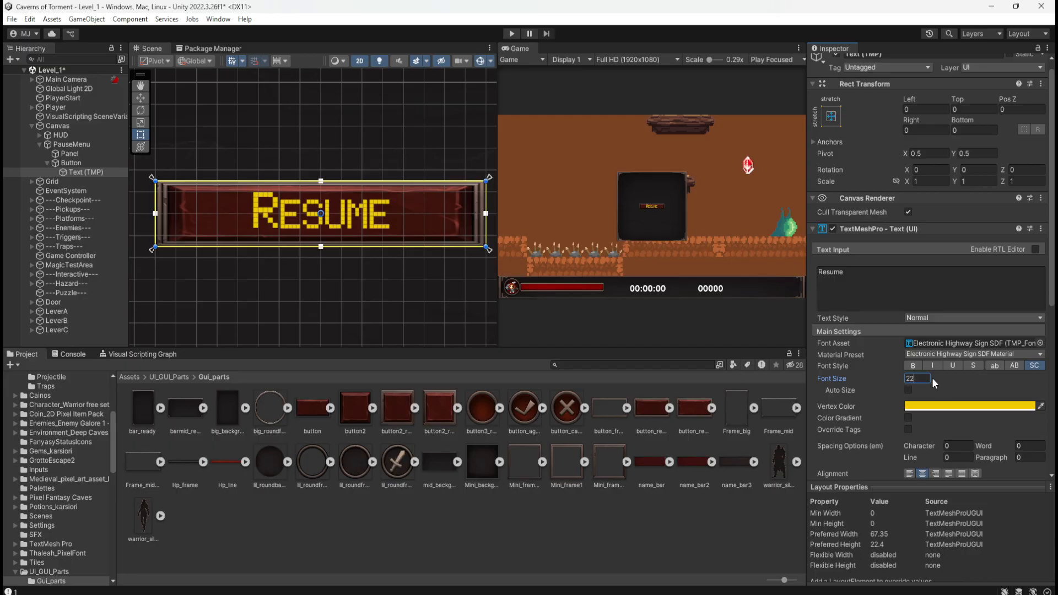
drag(926, 379, 846, 377)
text(20)
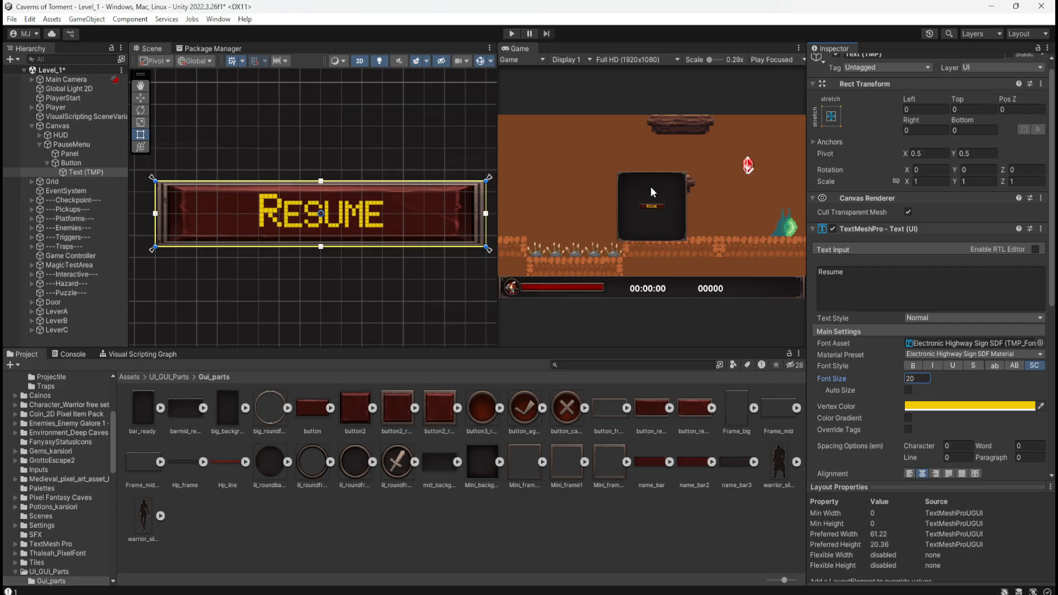
scroll(656, 193, up, 3)
scroll(661, 202, up, 5)
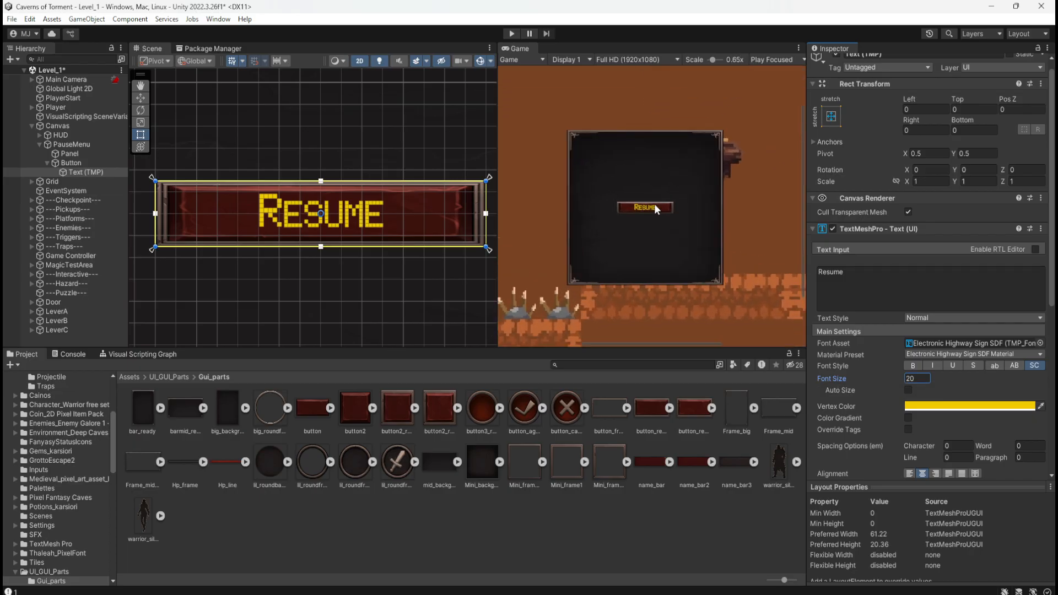
scroll(652, 207, up, 3)
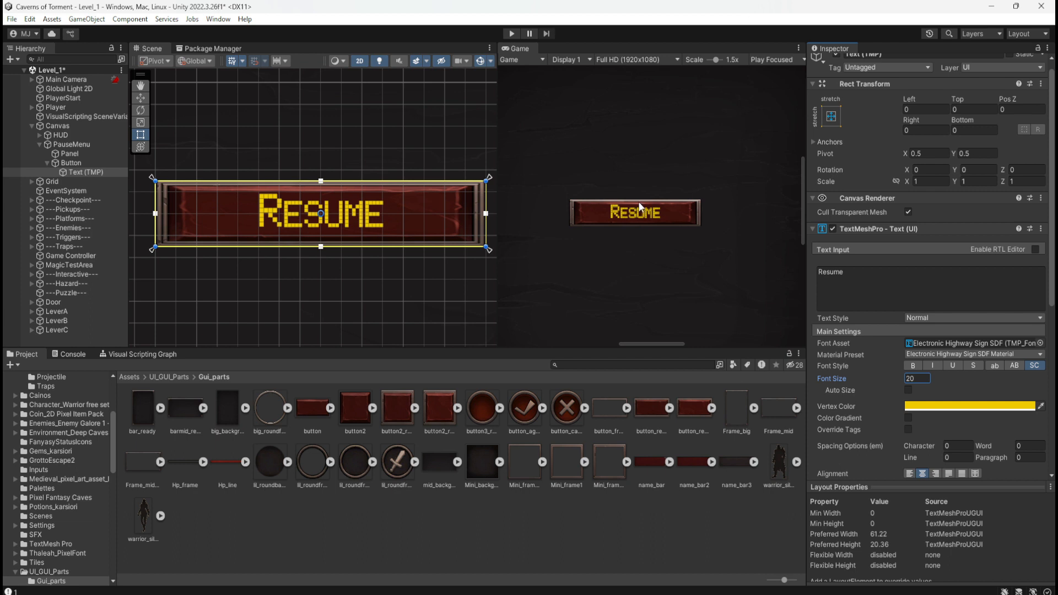
Review the Image Type options for the Button's Image, keep Simple, and check the button against the whole panel.
click(95, 163)
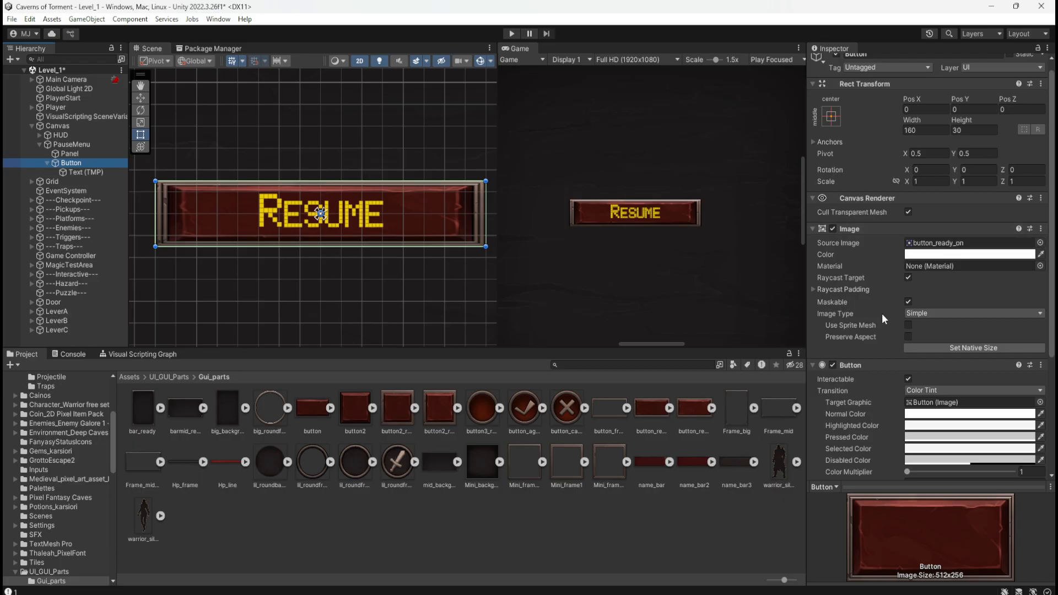
click(947, 312)
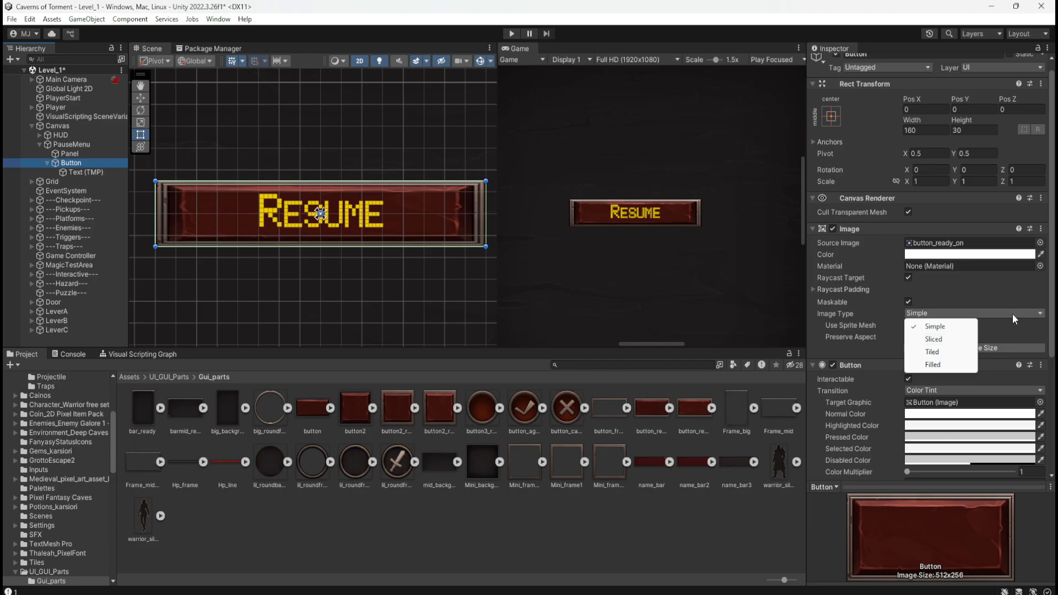
click(938, 326)
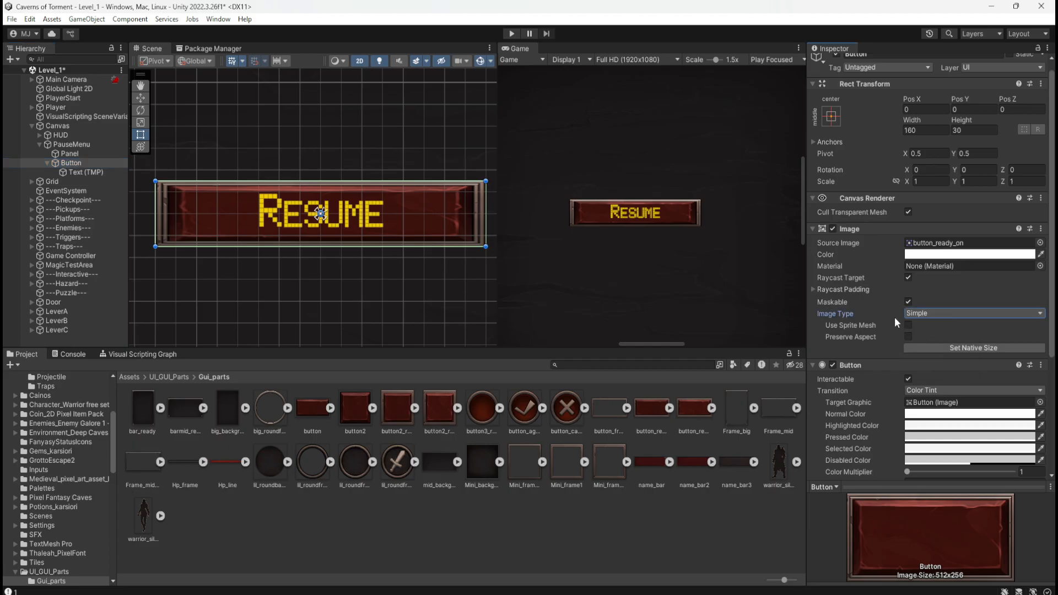
scroll(272, 203, down, 4)
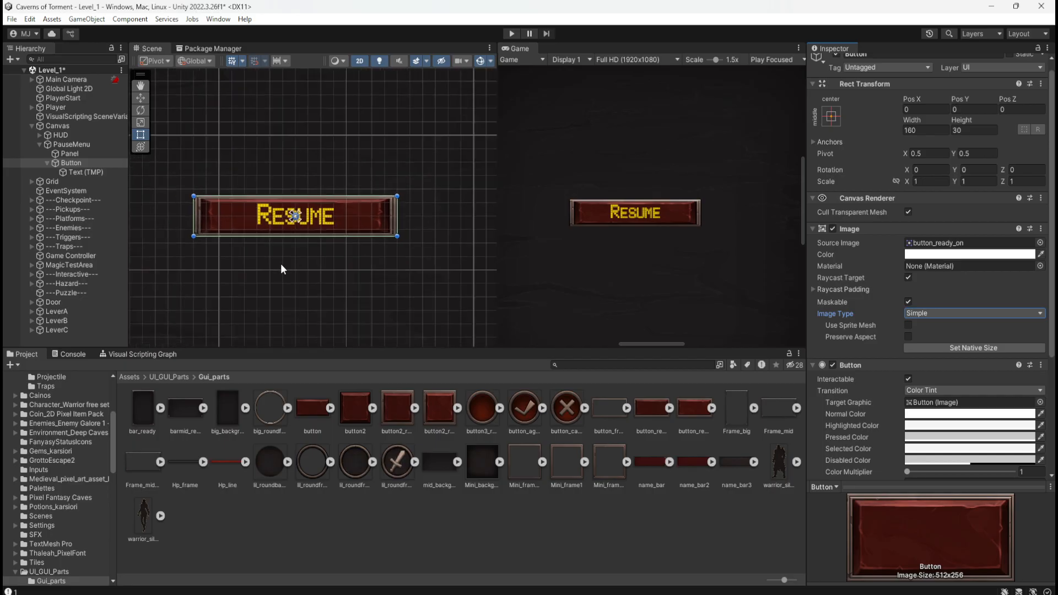
scroll(312, 273, down, 3)
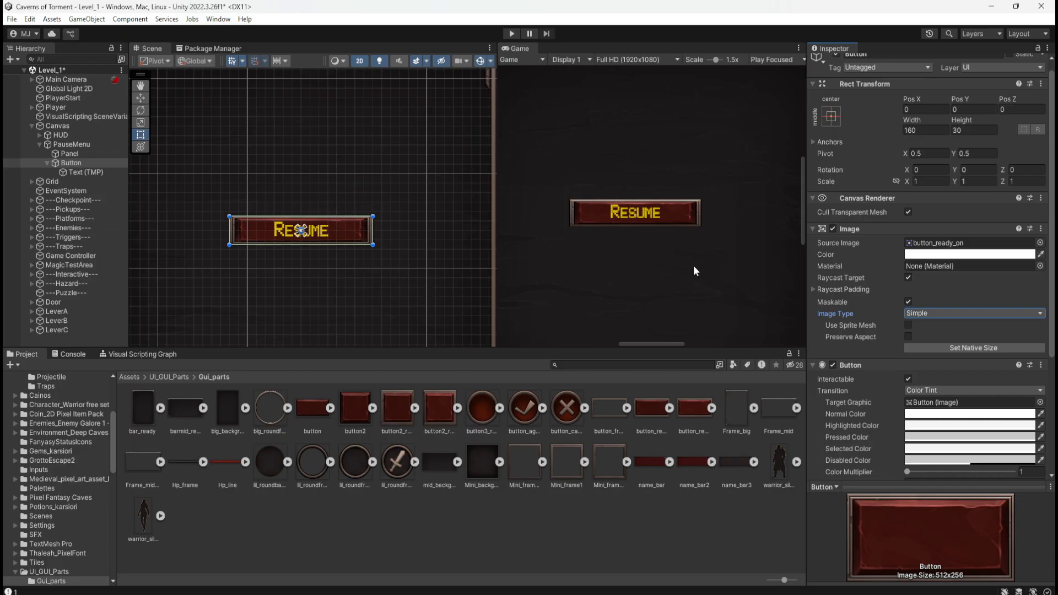
scroll(590, 248, down, 6)
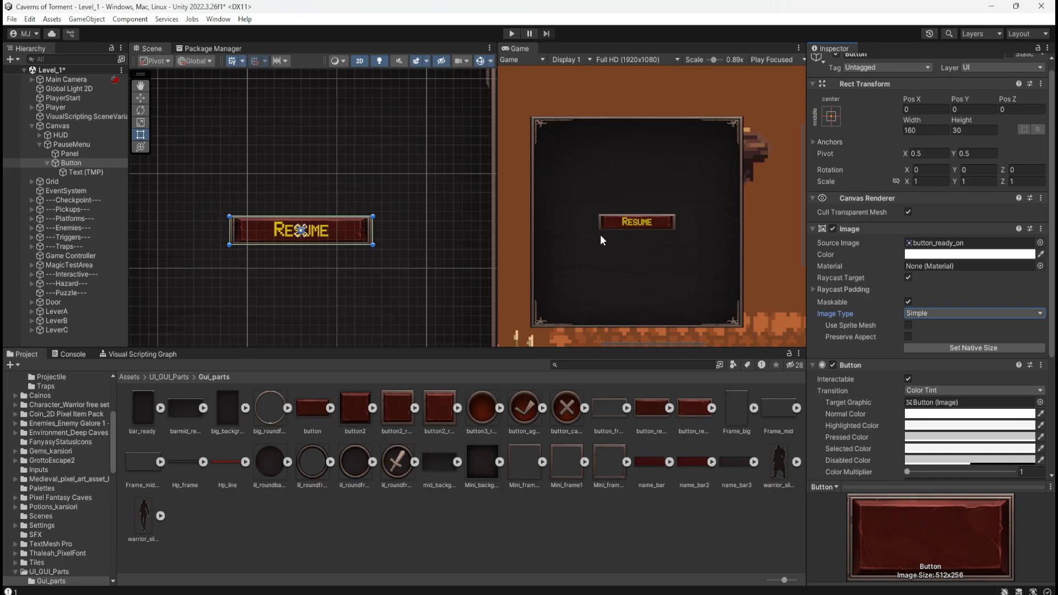
Replace the Button's Source Image with the "button" sprite from the Gui_parts folder.
click(312, 409)
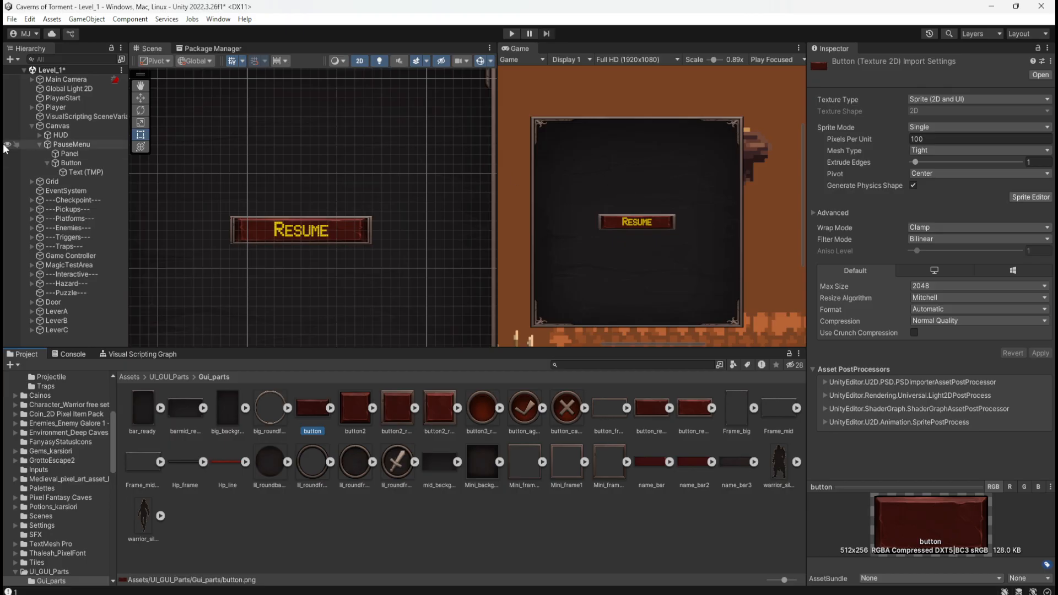
click(75, 164)
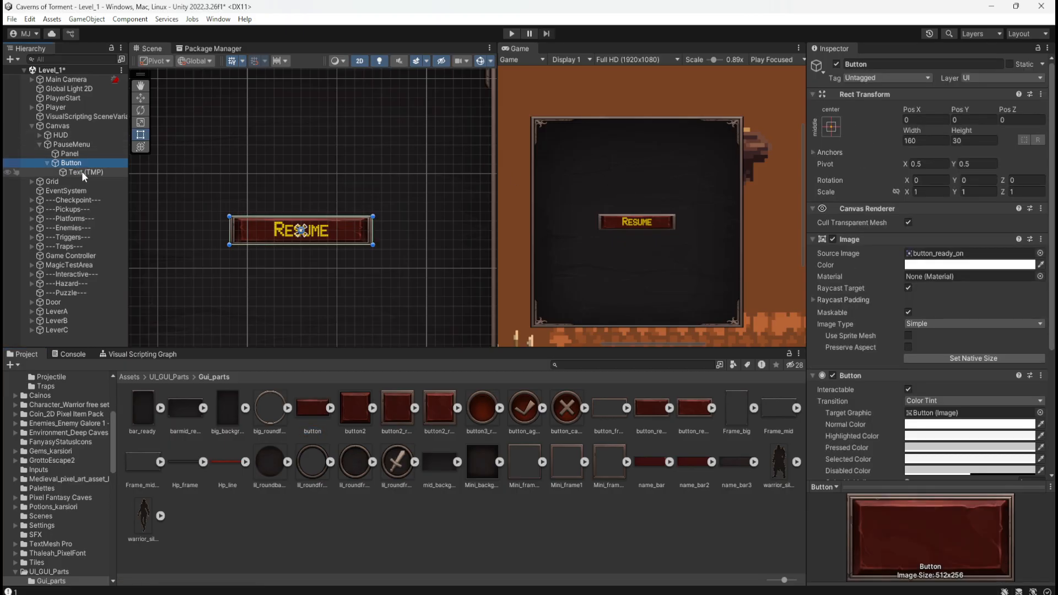
drag(312, 420, 974, 260)
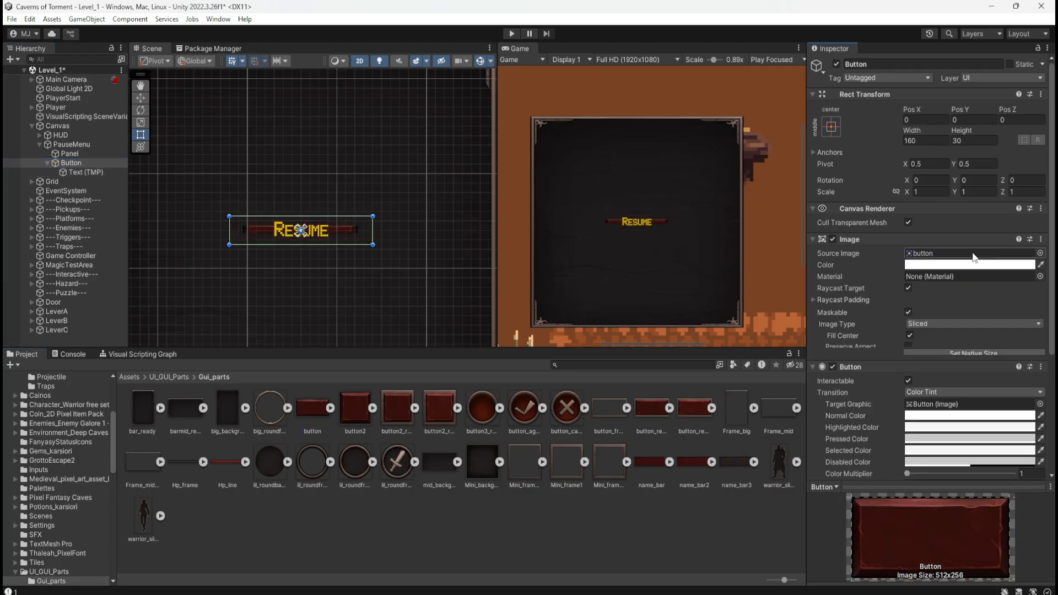
scroll(292, 242, up, 2)
scroll(260, 247, up, 3)
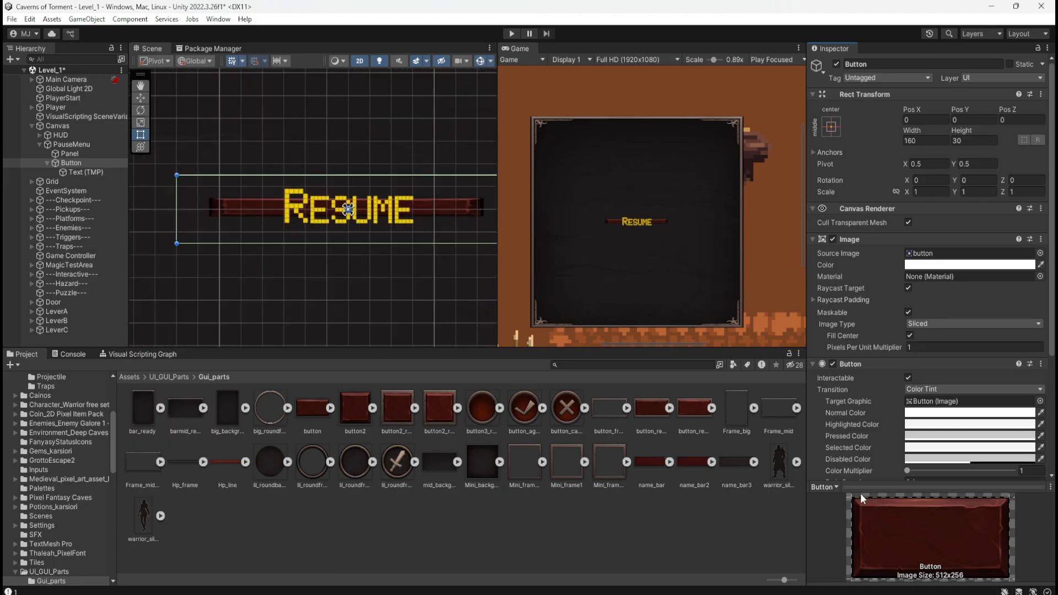
Try the Simple image type on the Button, return it to Sliced, and toggle Fill Center off and on.
click(928, 320)
click(936, 337)
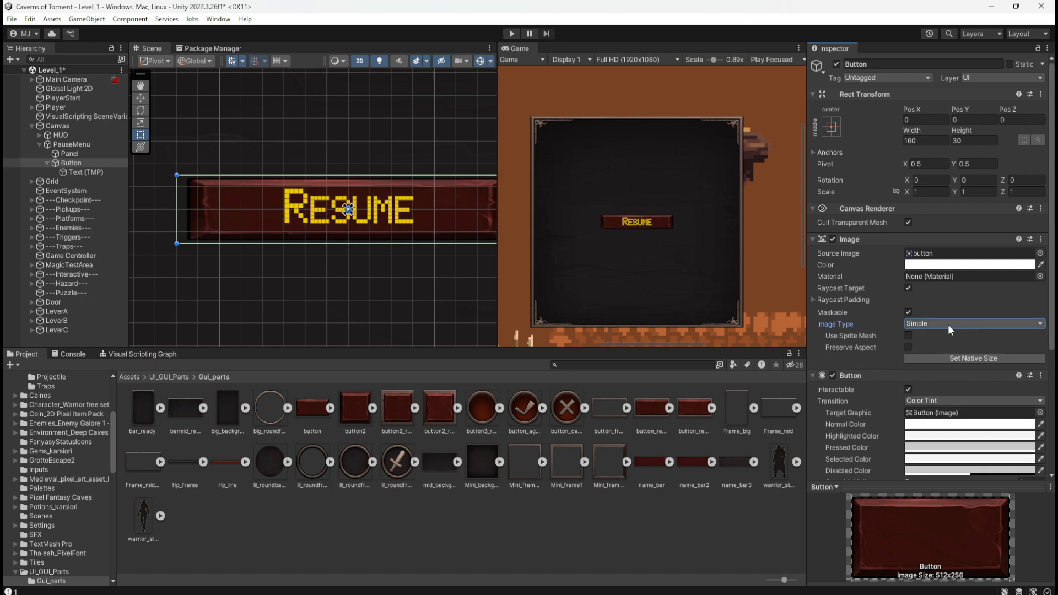
click(948, 324)
click(944, 351)
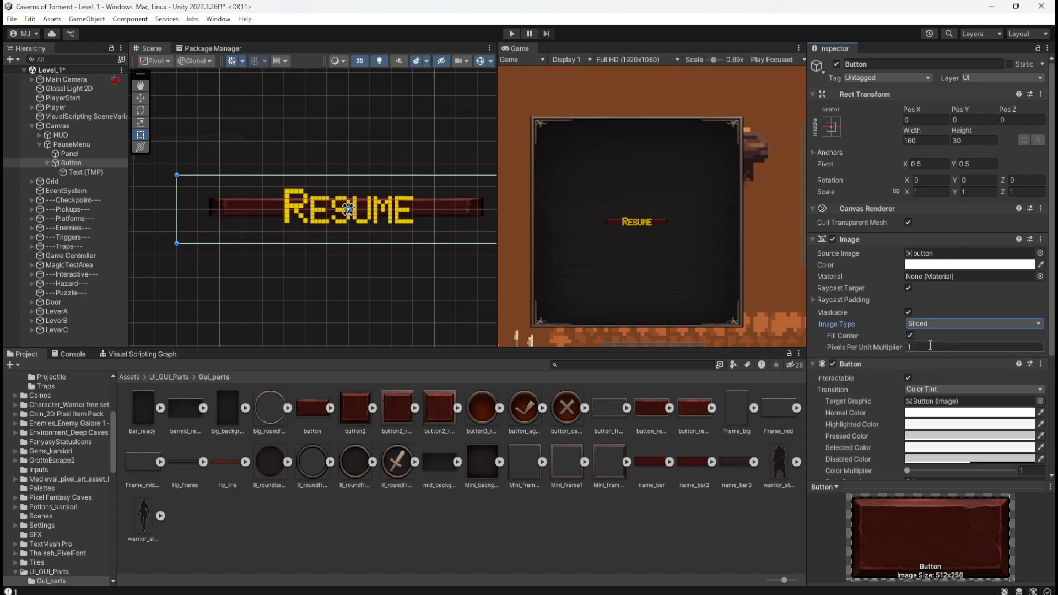
click(910, 336)
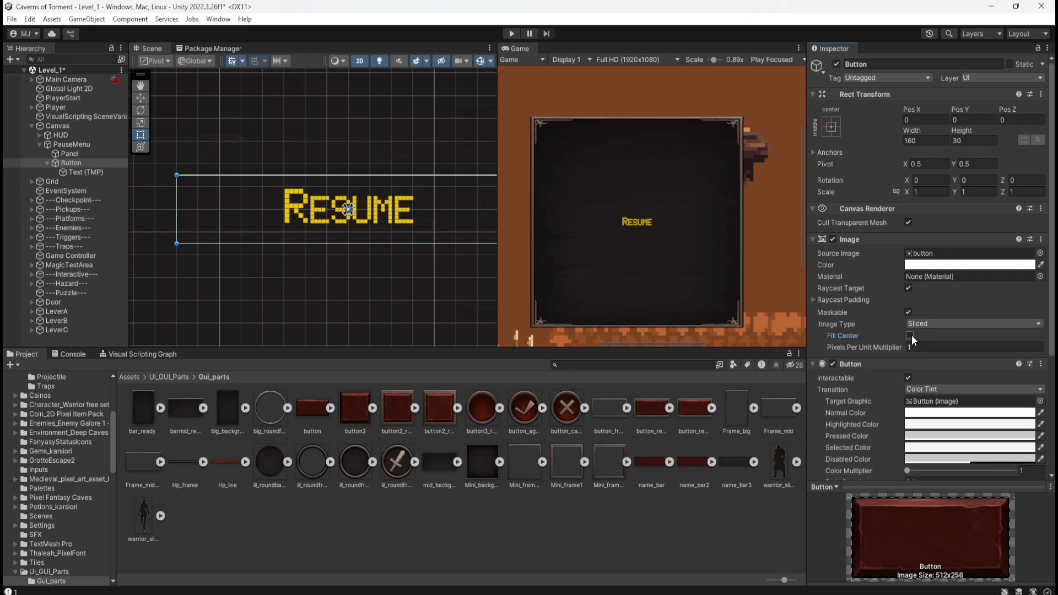
click(910, 336)
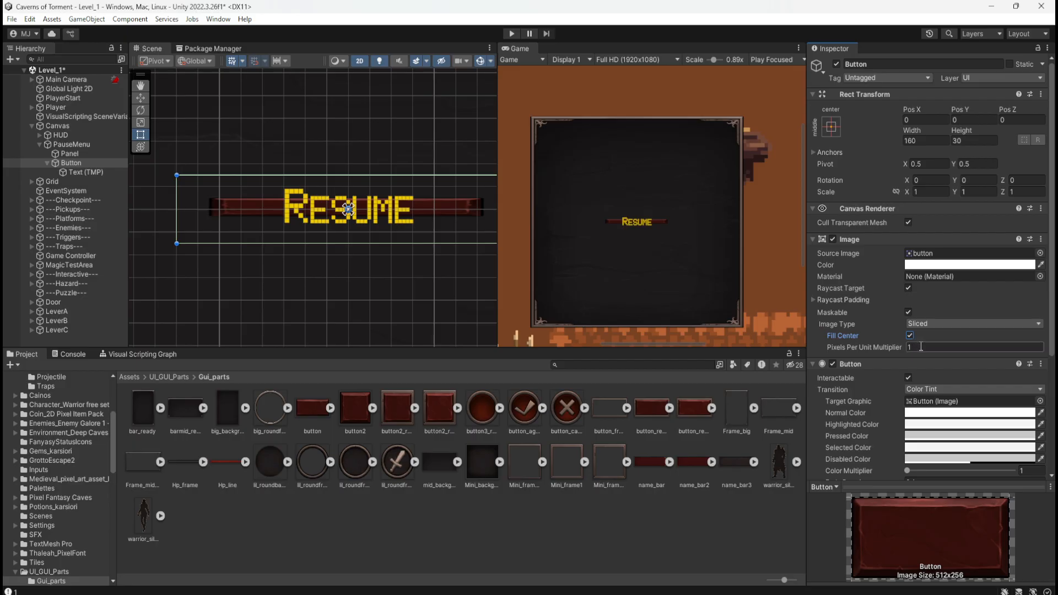
Try scaling the Button proportionally to 1.5 on all axes and undo the scale change.
scroll(437, 215, up, 3)
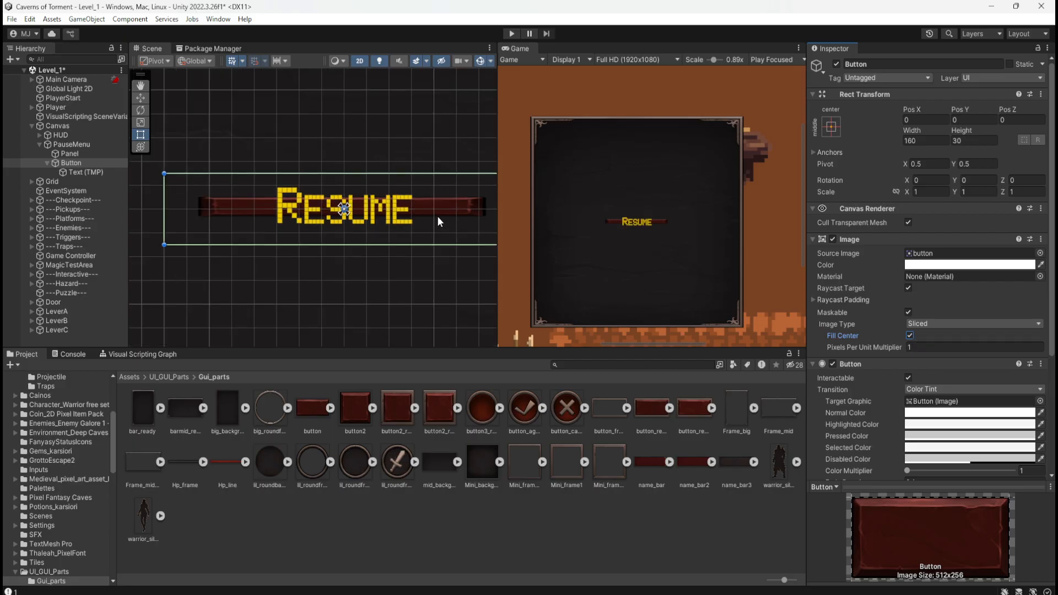
scroll(404, 205, up, 1)
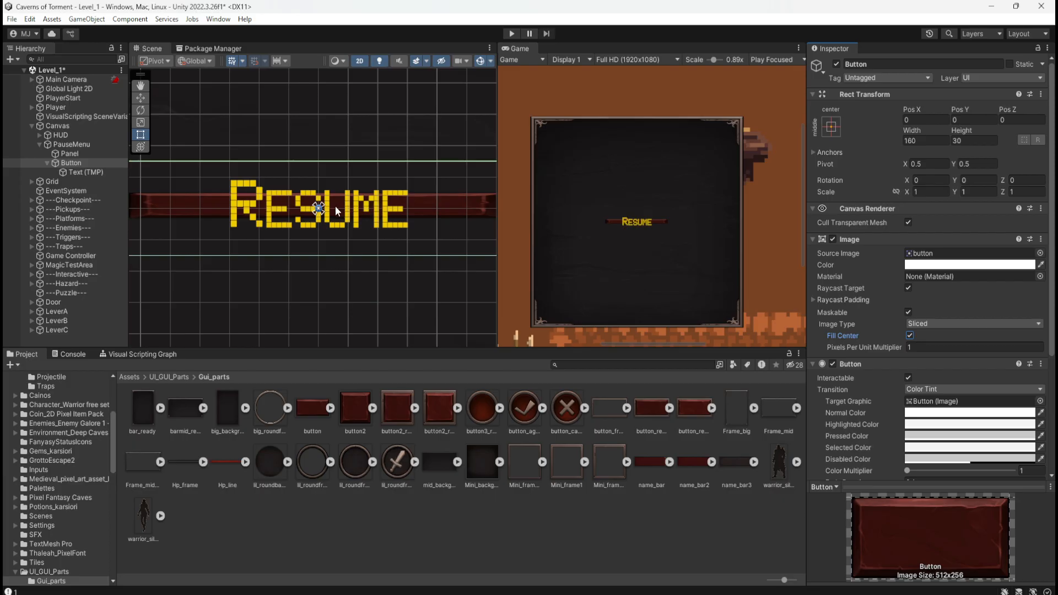
scroll(398, 219, down, 2)
scroll(398, 219, down, 1)
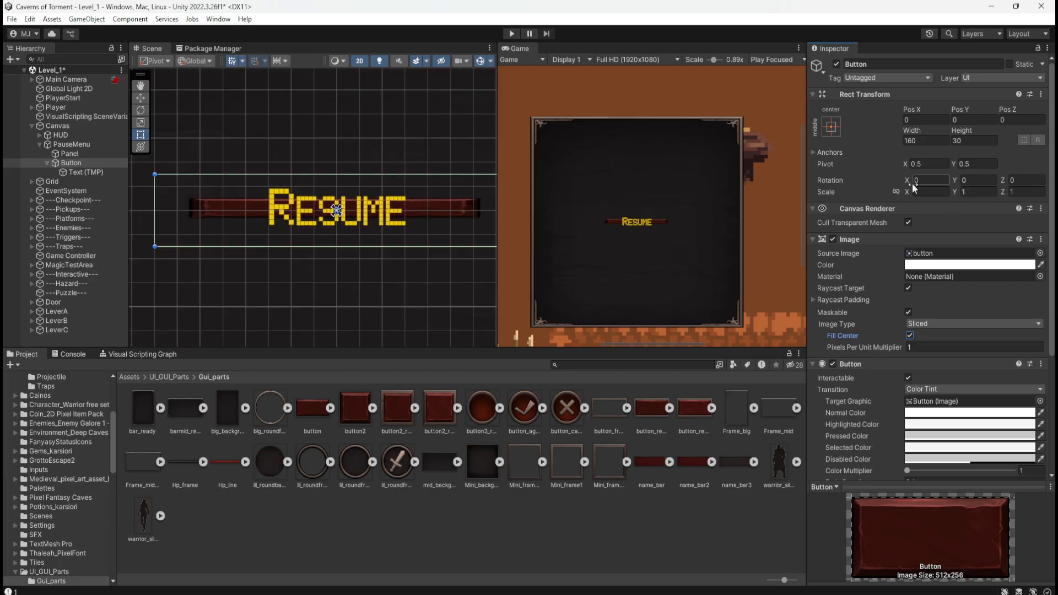
click(899, 193)
drag(906, 193, 915, 195)
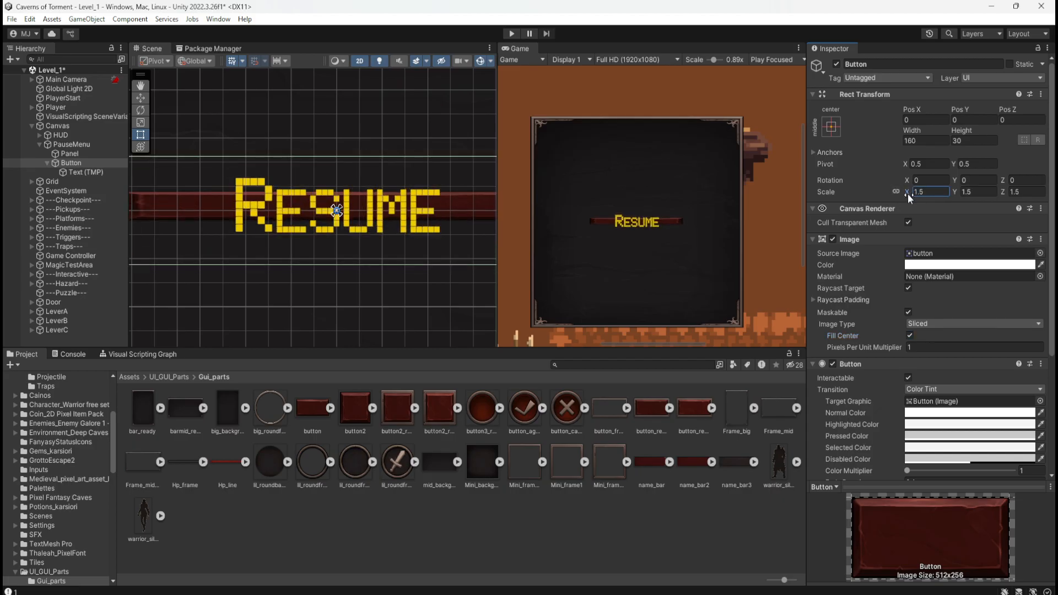
key(ctrl+z)
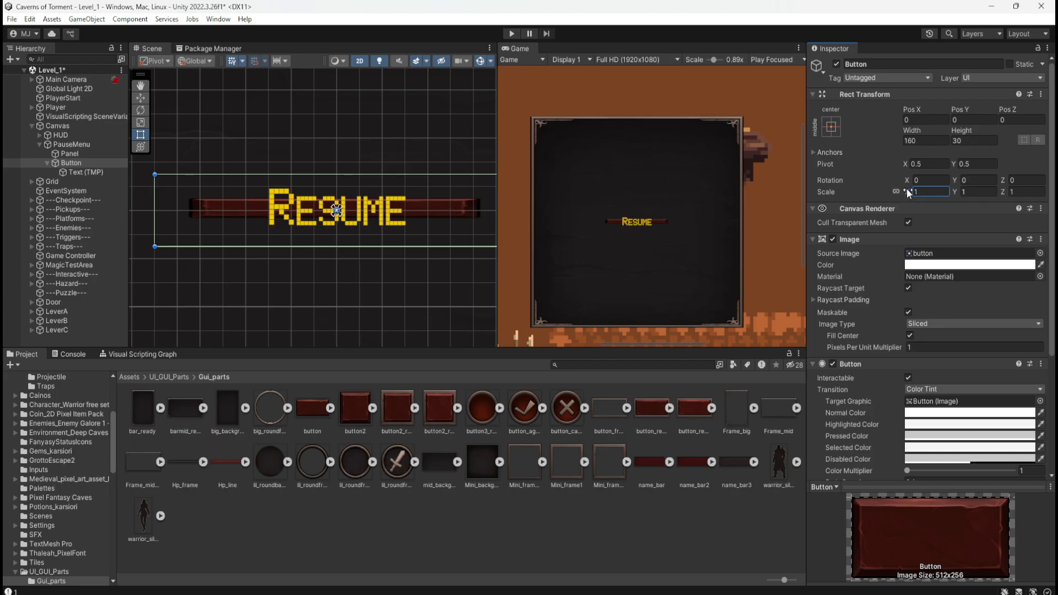
scroll(879, 417, down, 4)
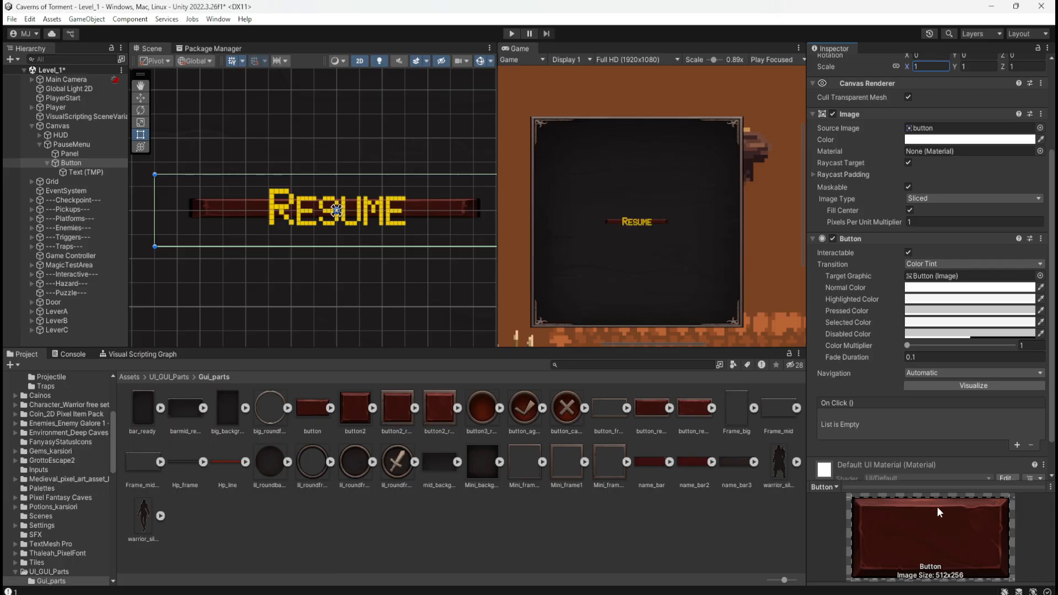
Review the "button" sprite's border settings in the Sprite Editor and close the editor without changes.
scroll(989, 298, up, 3)
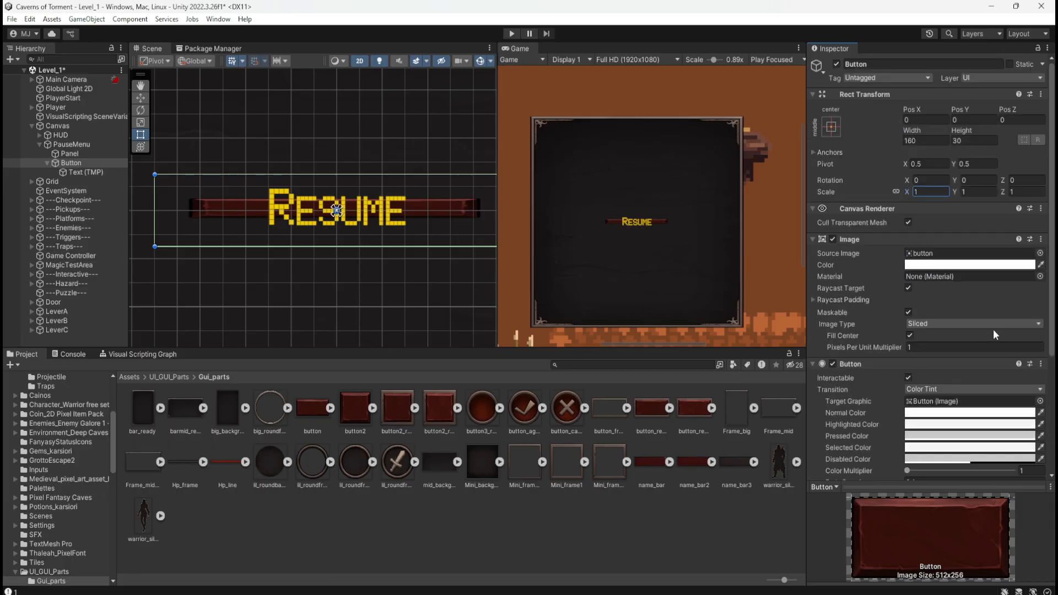
scroll(995, 328, down, 4)
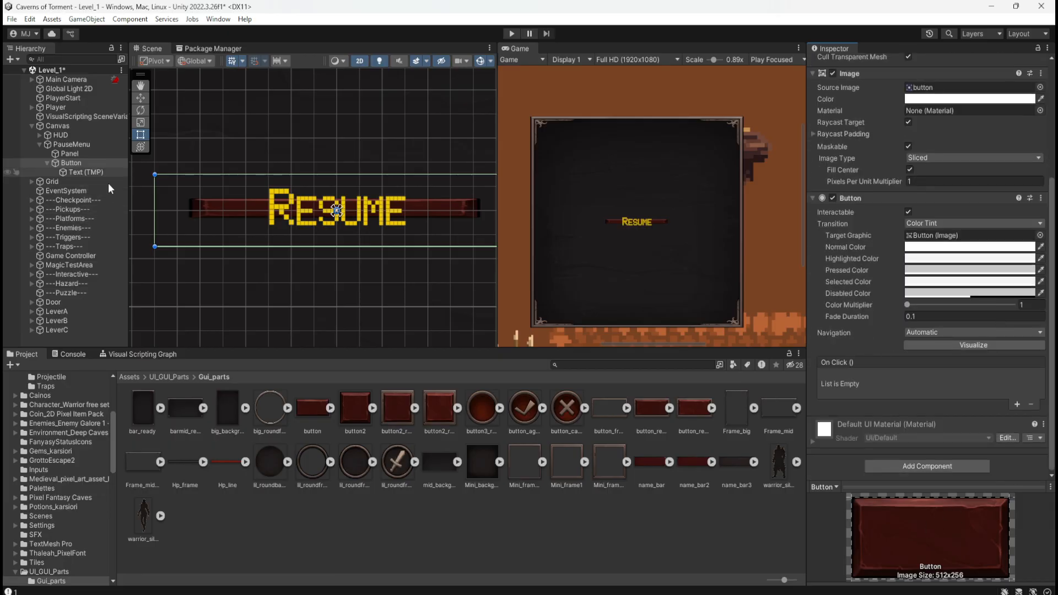
click(323, 418)
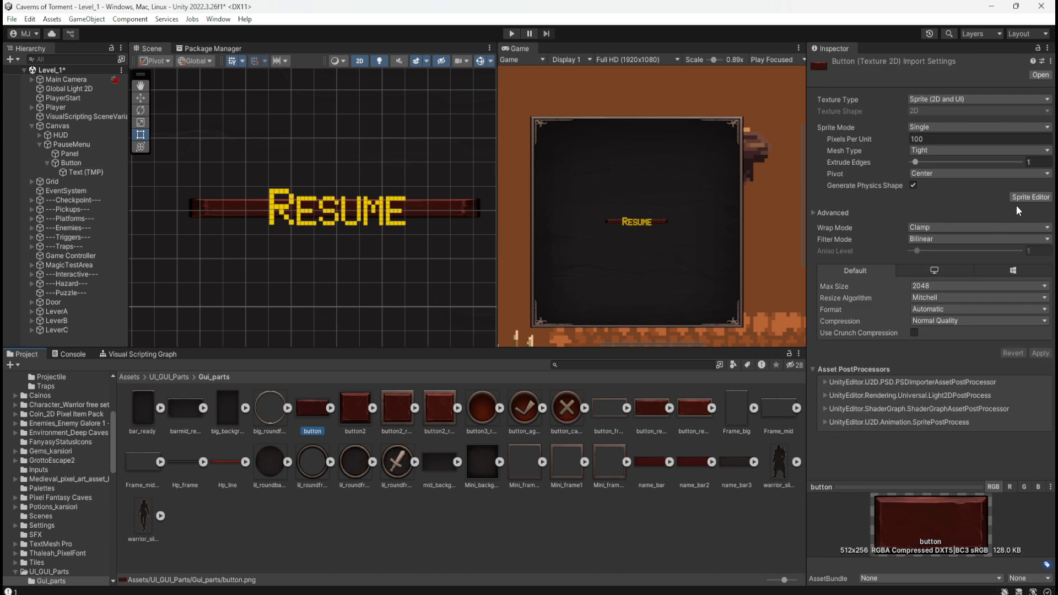
click(1031, 197)
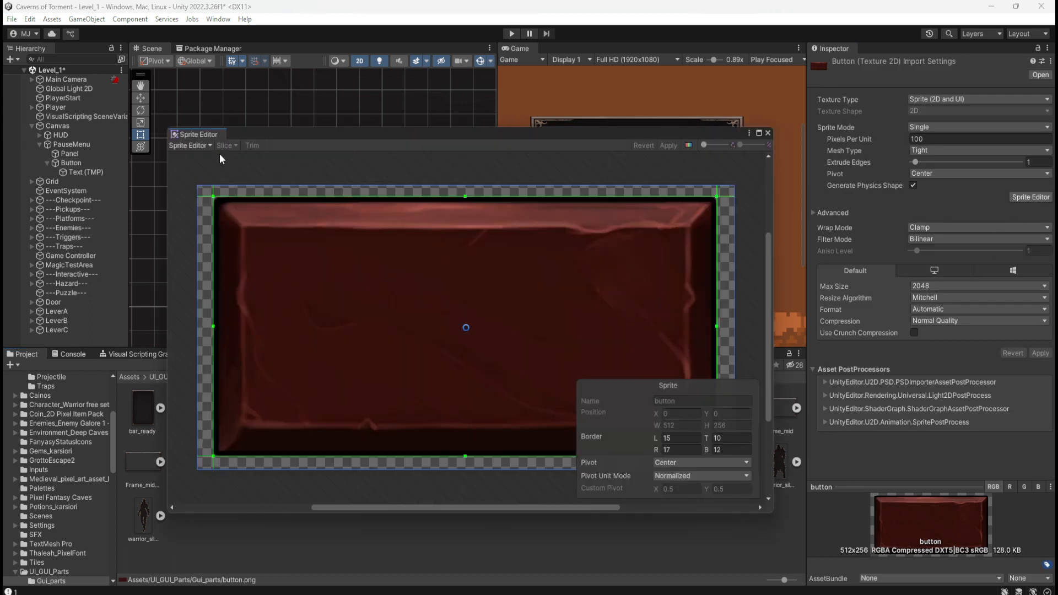
click(203, 146)
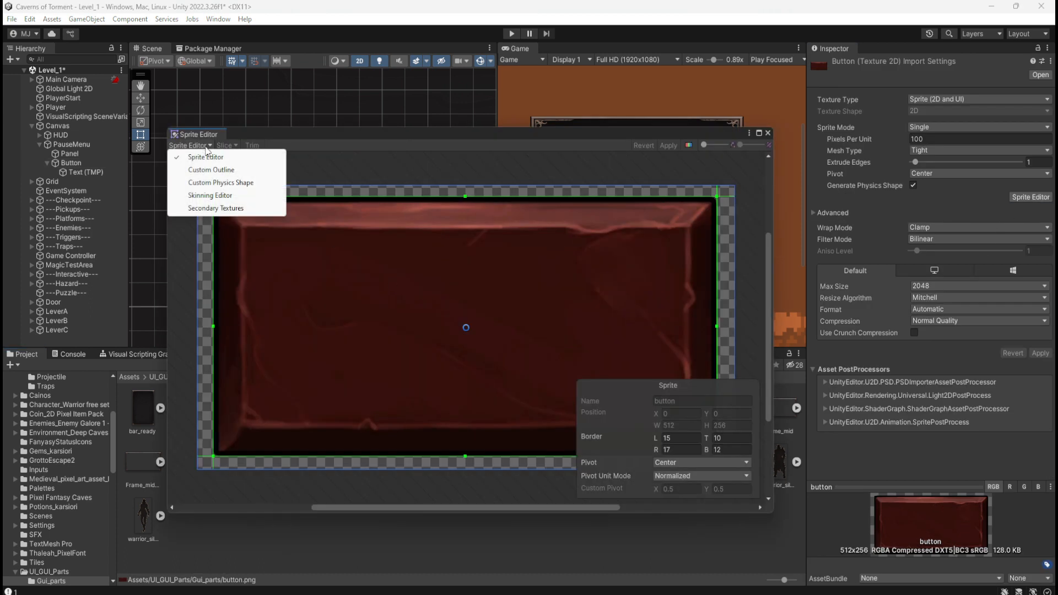
click(475, 140)
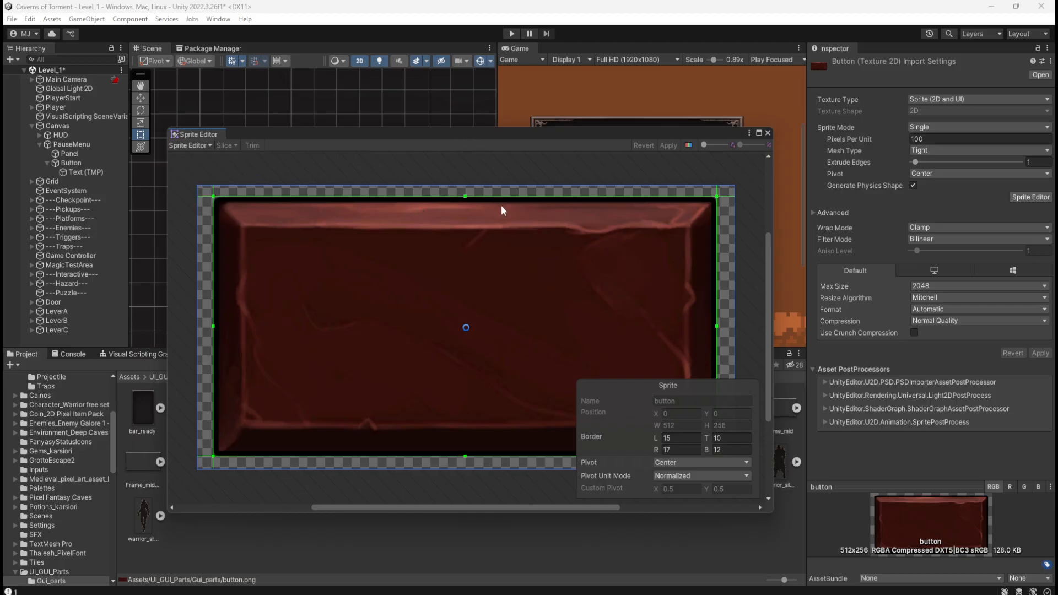
click(768, 133)
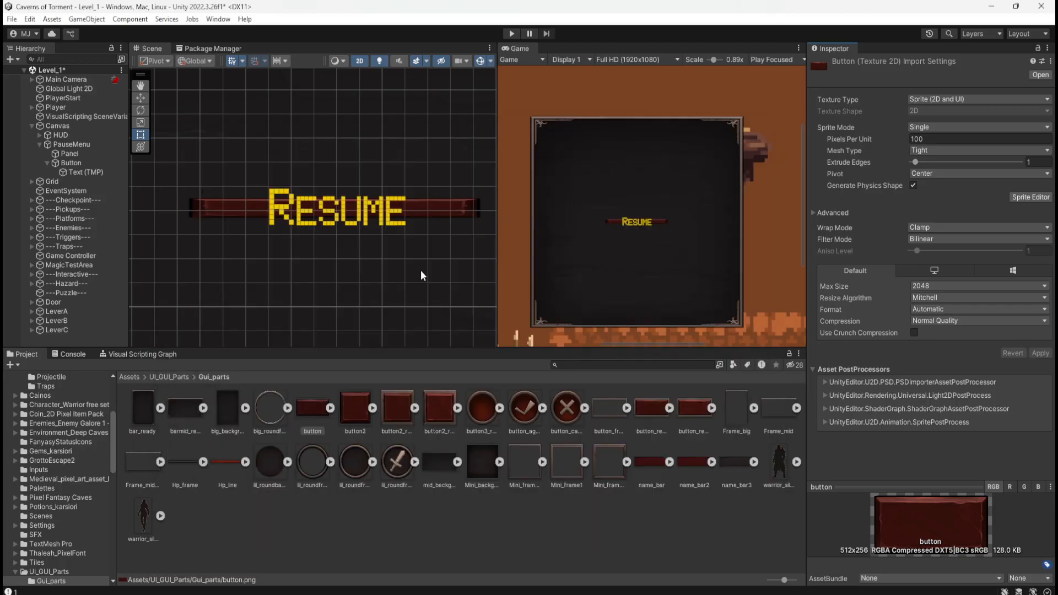
Try Pixels Per Unit Multiplier values such as 5 and 99 on the Button's Image, and set it to 100.
click(71, 164)
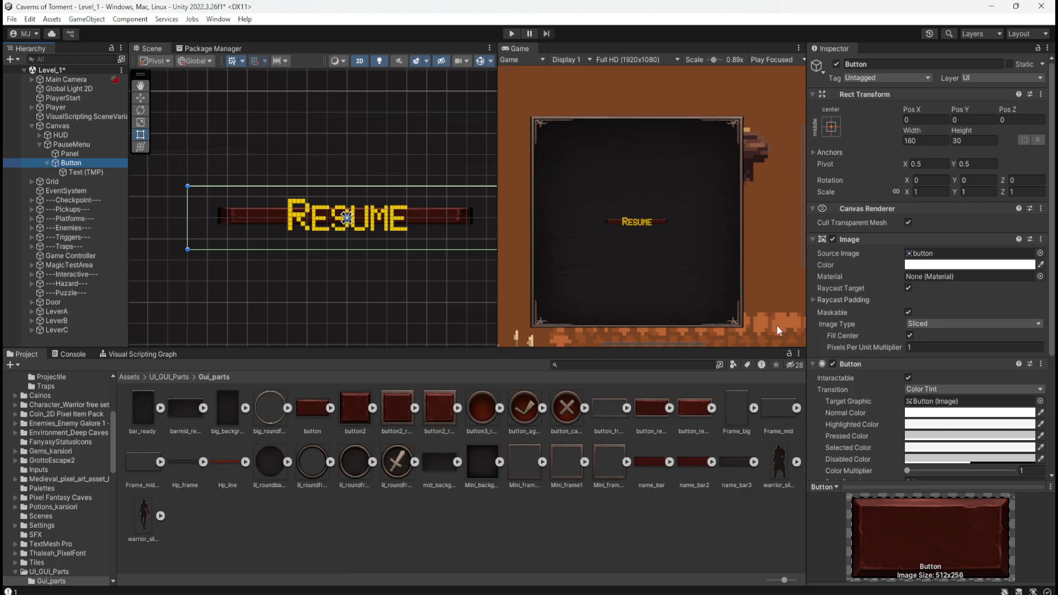
click(915, 348)
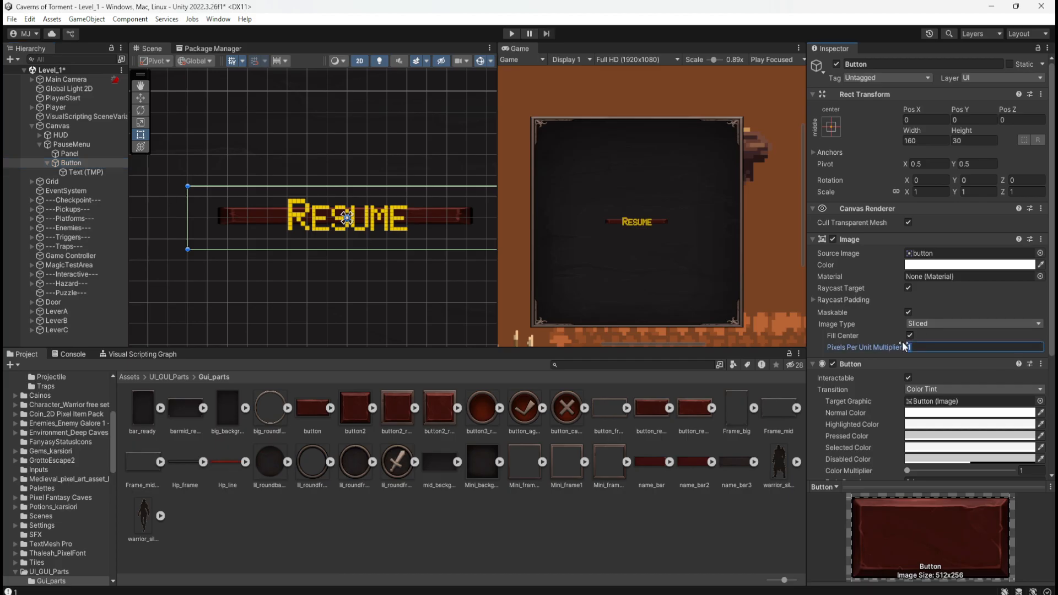
text(5)
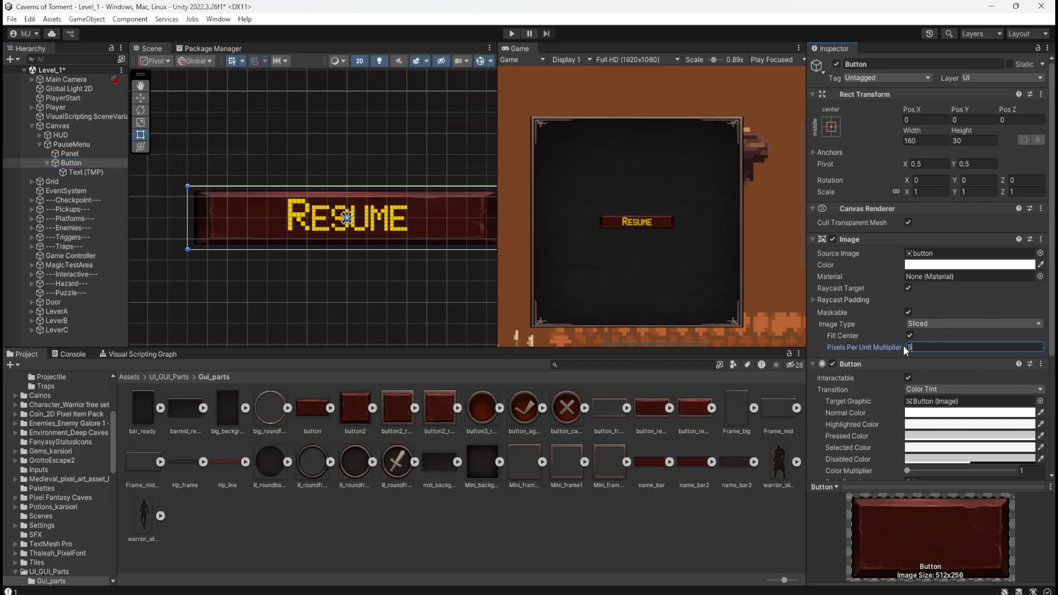
drag(904, 345, 825, 335)
text(7)
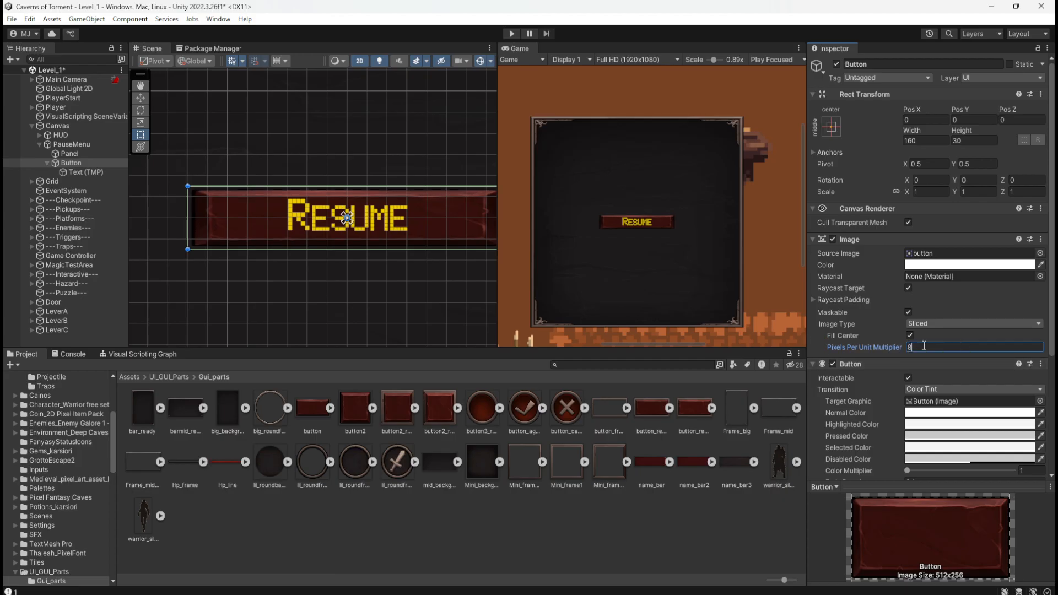
text(99)
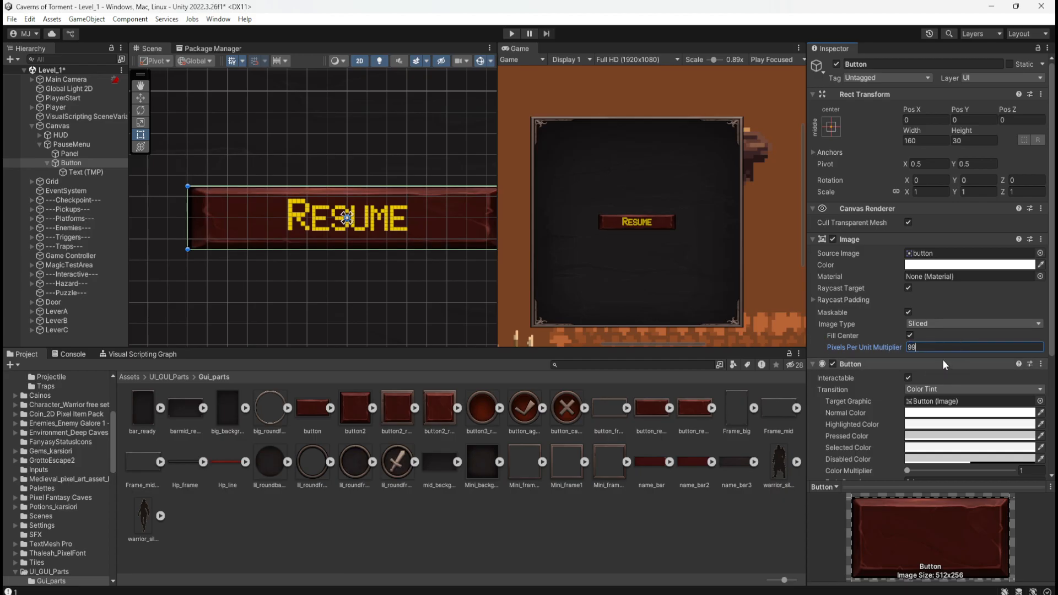
click(892, 349)
text(100)
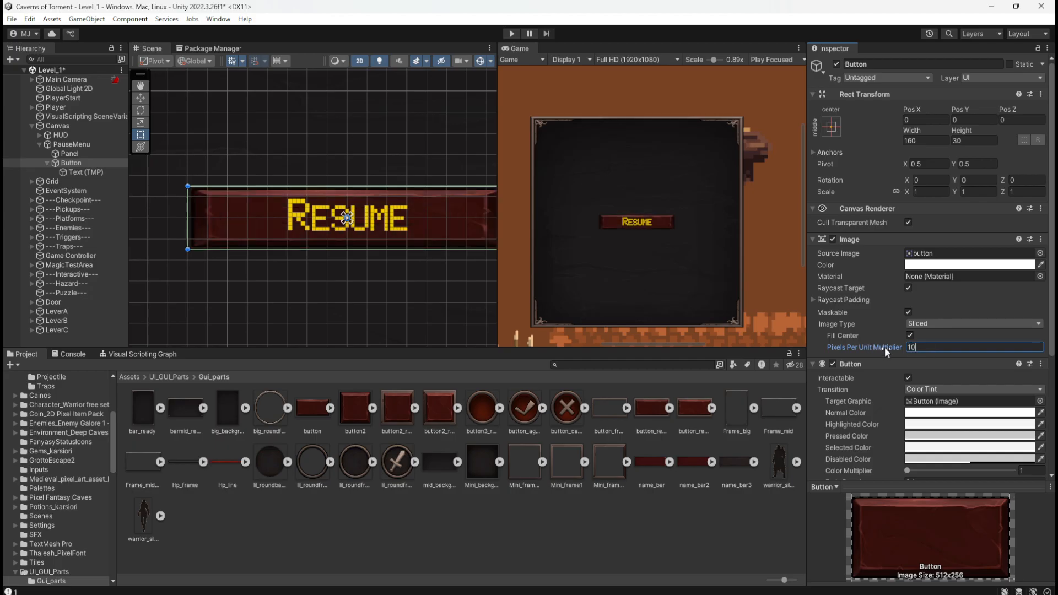
Examine the Resume button's sliced sprite up close and against the whole panel in the Scene and Game views.
click(476, 522)
scroll(241, 245, down, 6)
scroll(328, 243, up, 5)
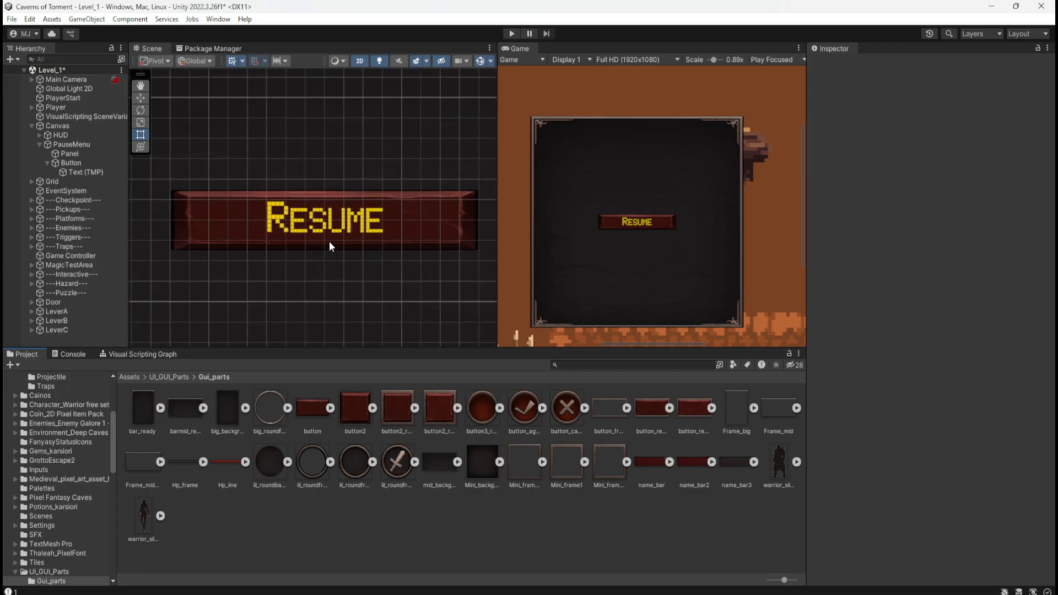
click(105, 163)
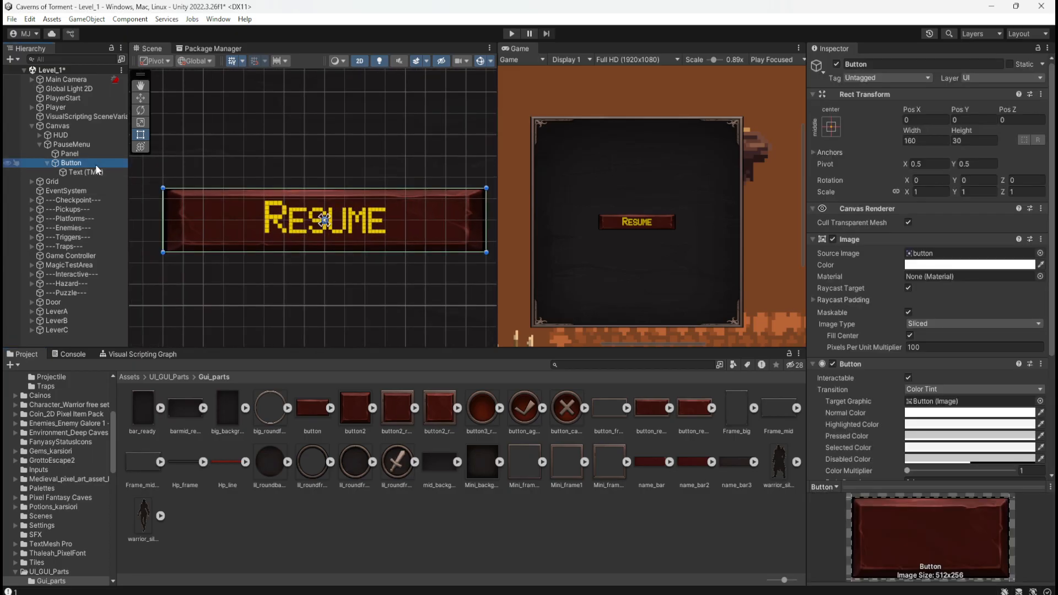
scroll(637, 230, up, 6)
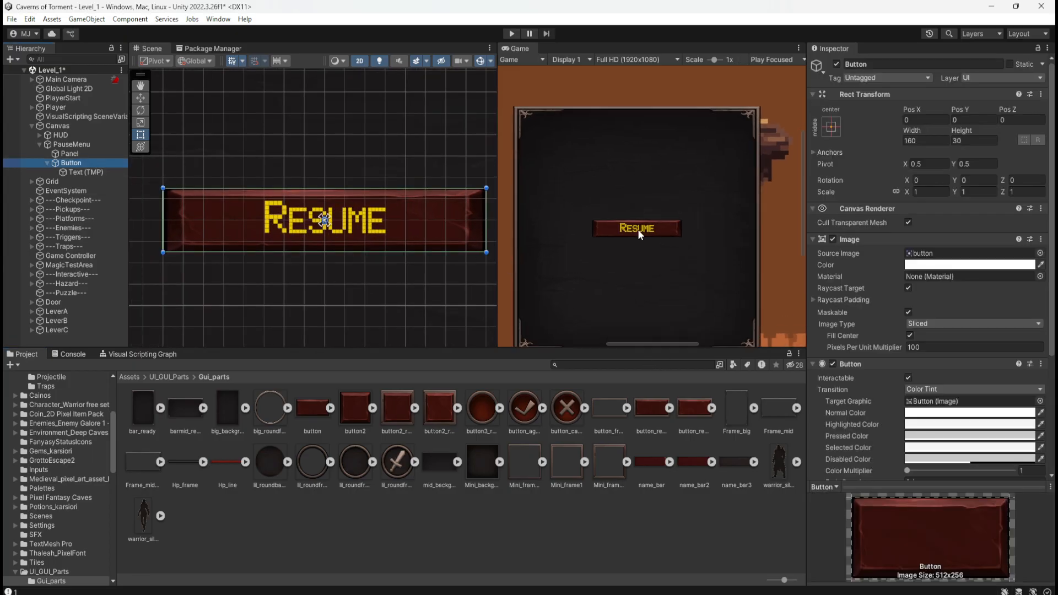
scroll(643, 235, up, 2)
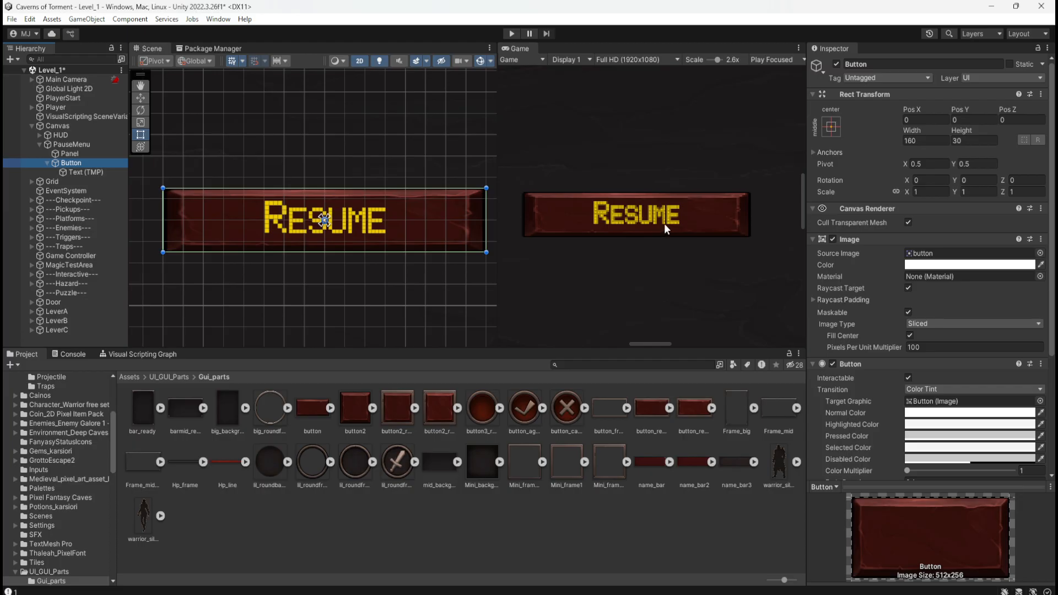
scroll(618, 217, down, 6)
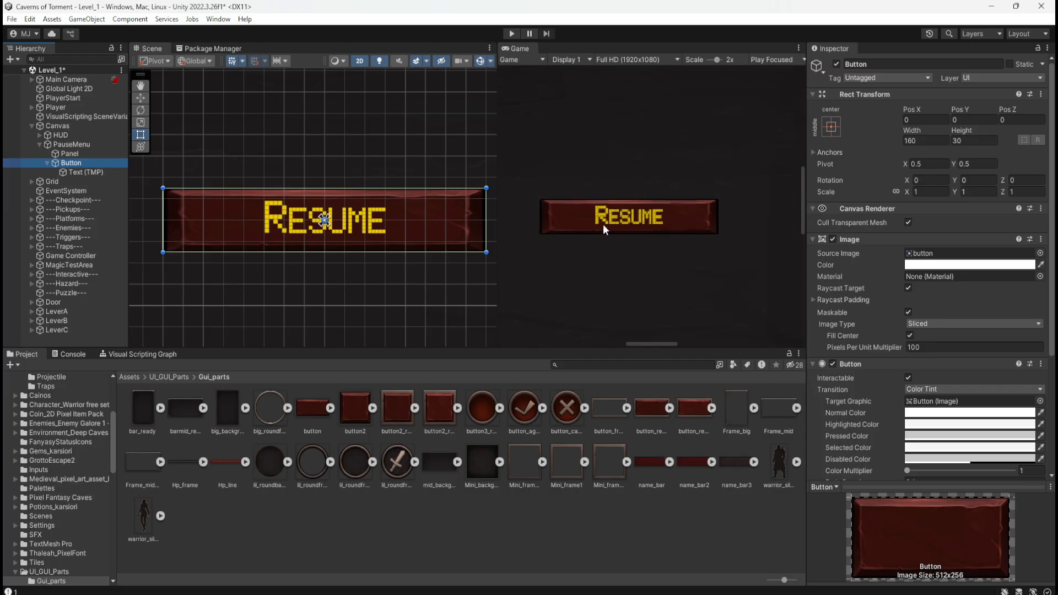
scroll(610, 216, down, 5)
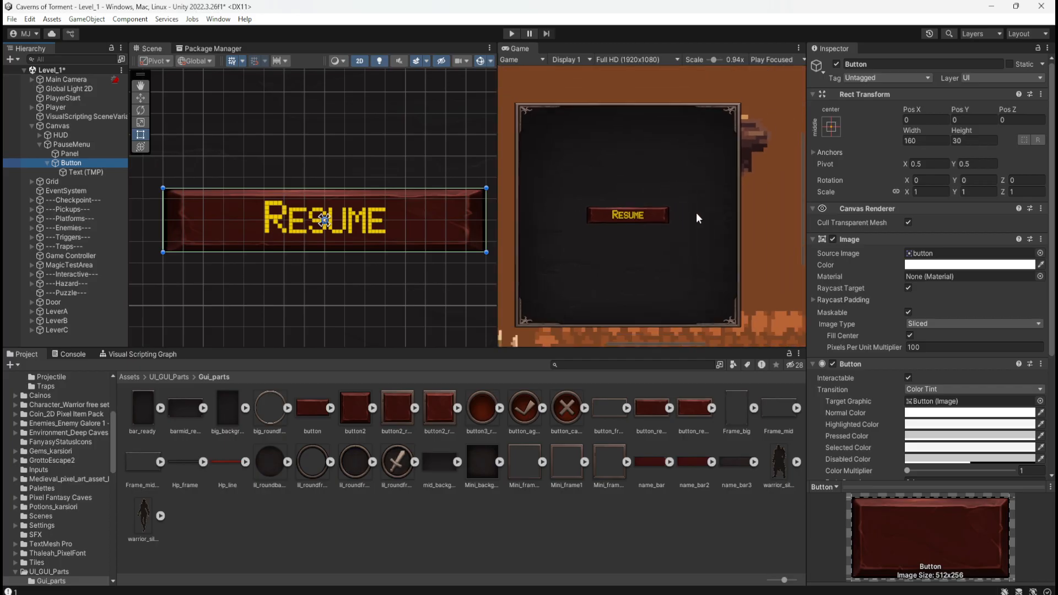
scroll(691, 215, down, 4)
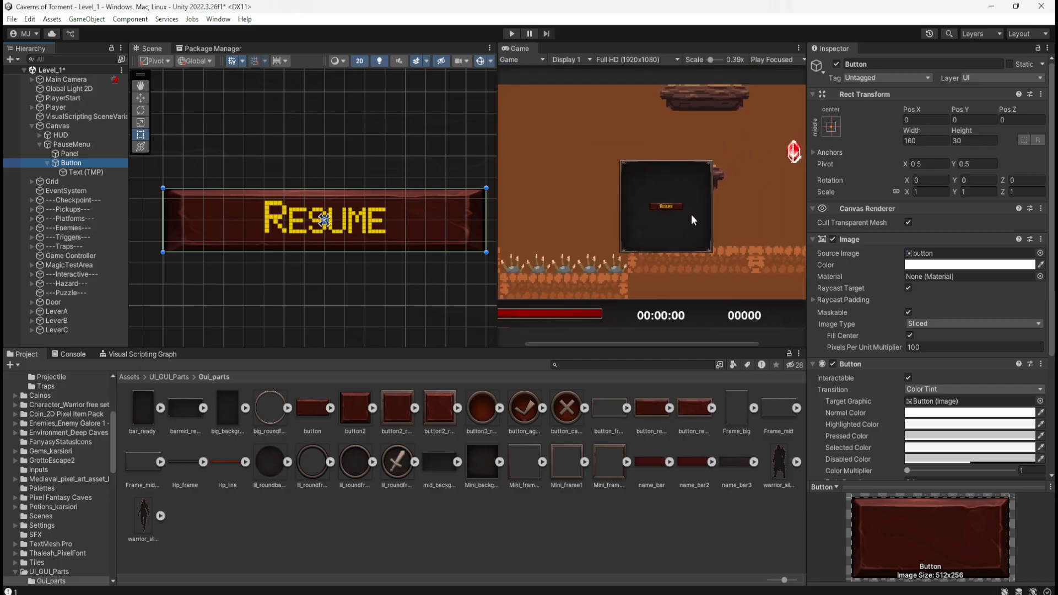
scroll(623, 205, up, 1)
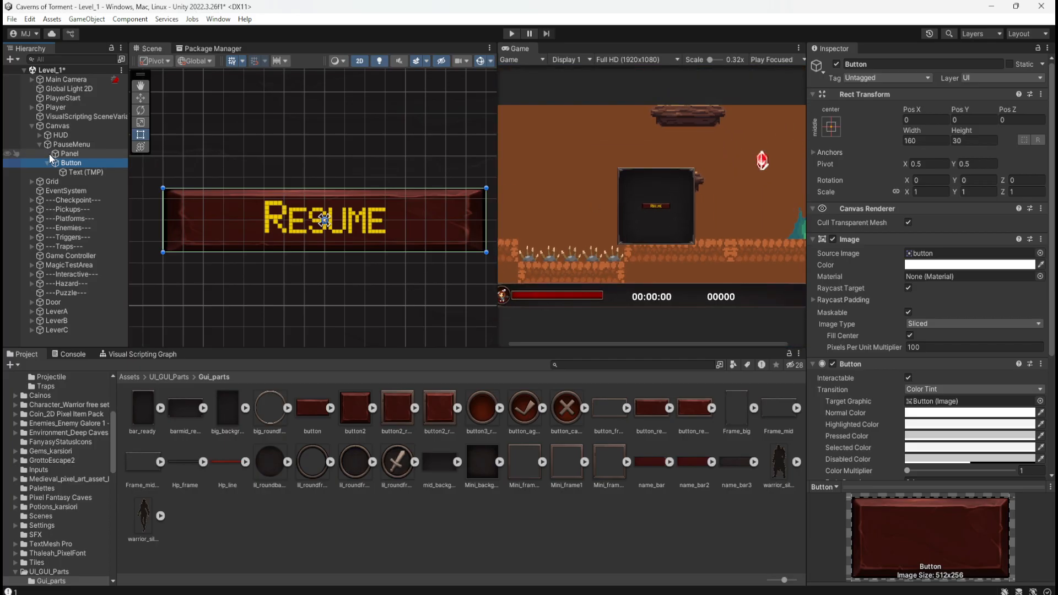
Scale the Button proportionally to 1.46 on all axes, and briefly start and stop play mode.
click(76, 152)
click(77, 144)
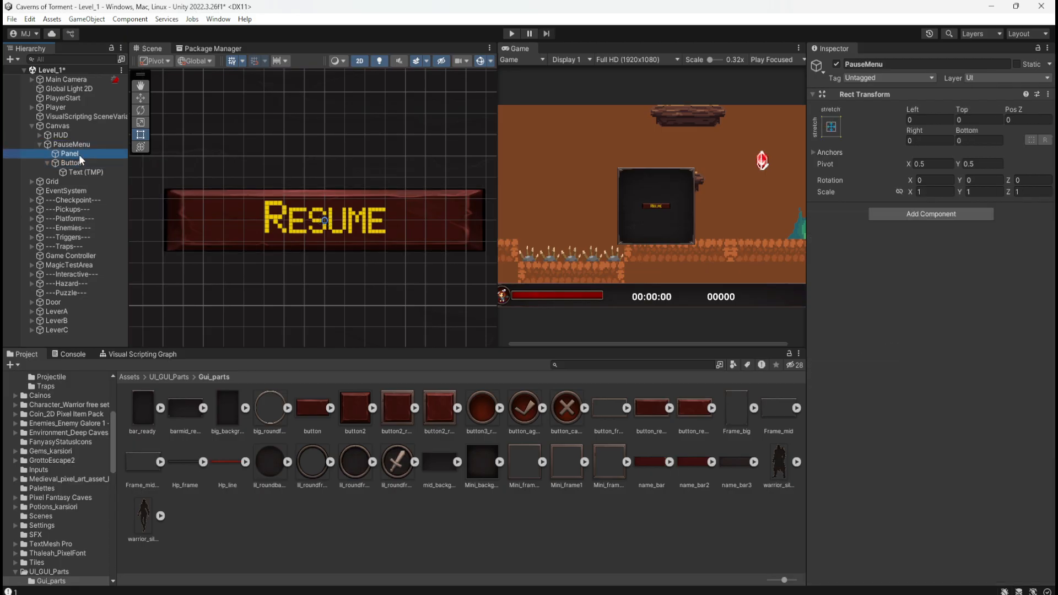
click(77, 162)
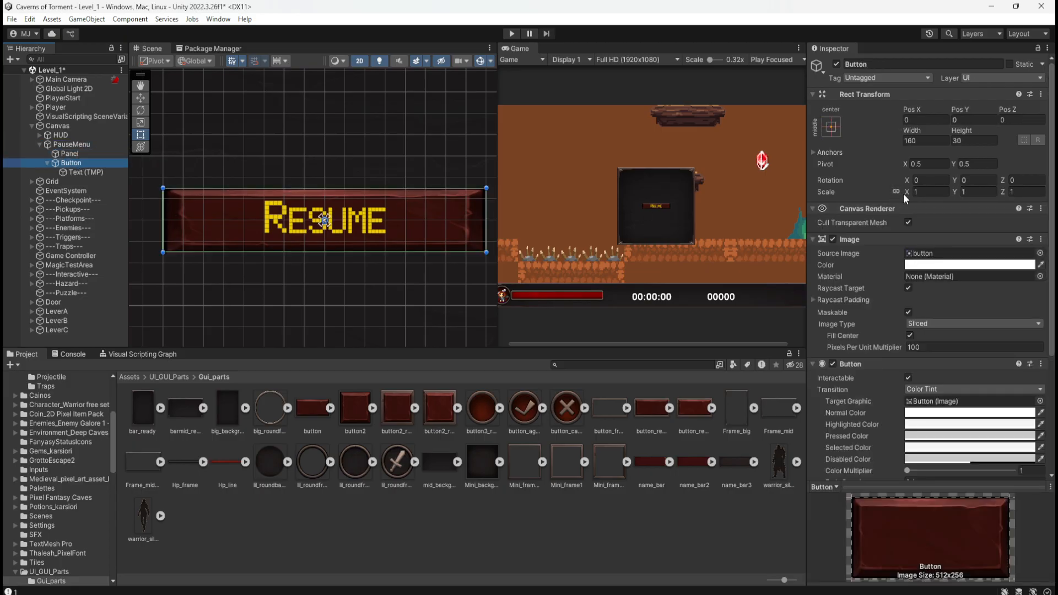
drag(904, 193, 924, 198)
scroll(437, 246, down, 5)
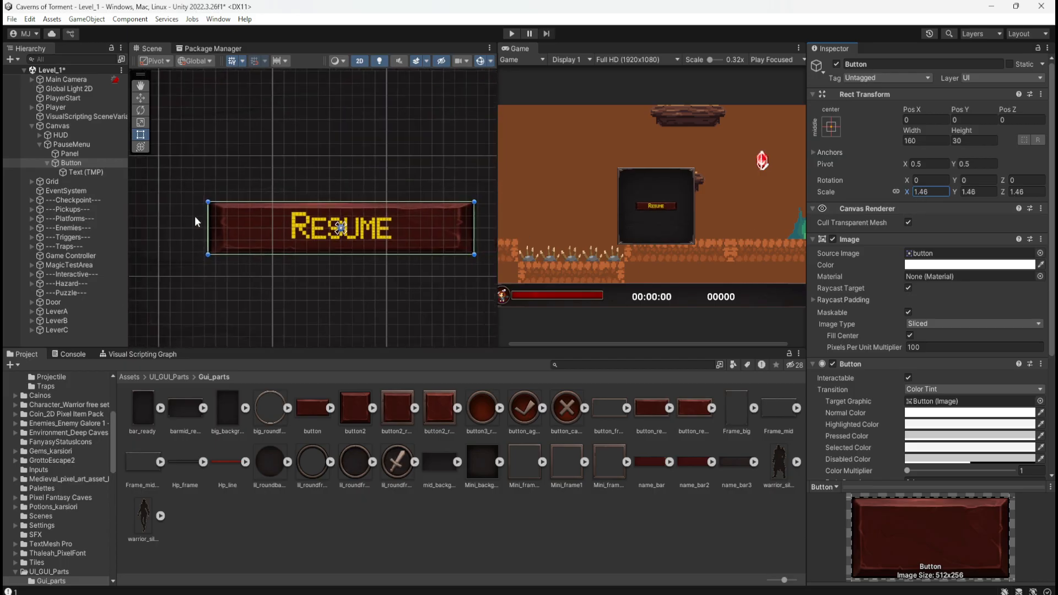
scroll(400, 239, up, 2)
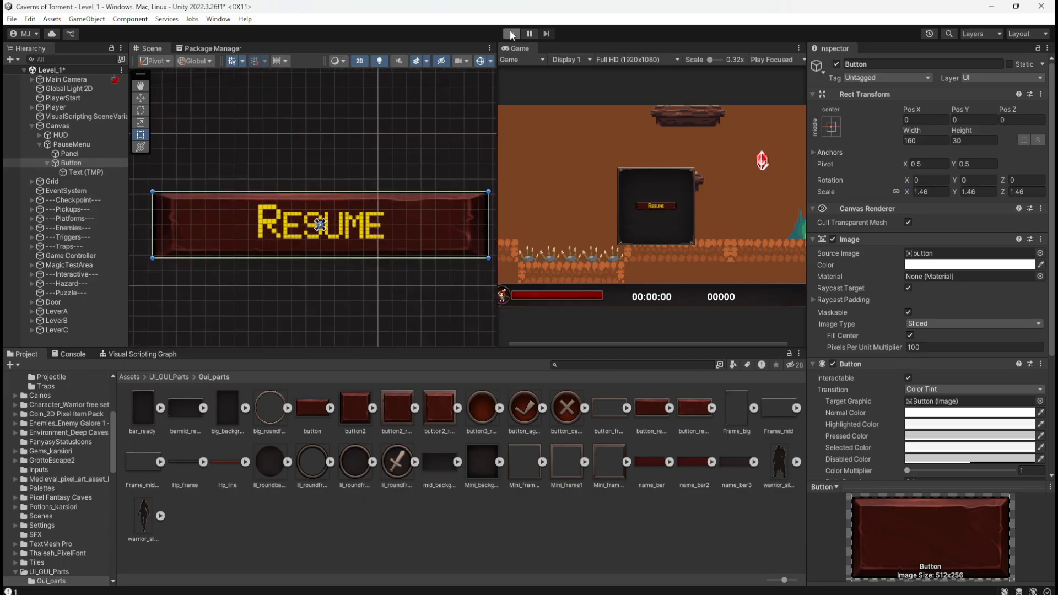
click(510, 33)
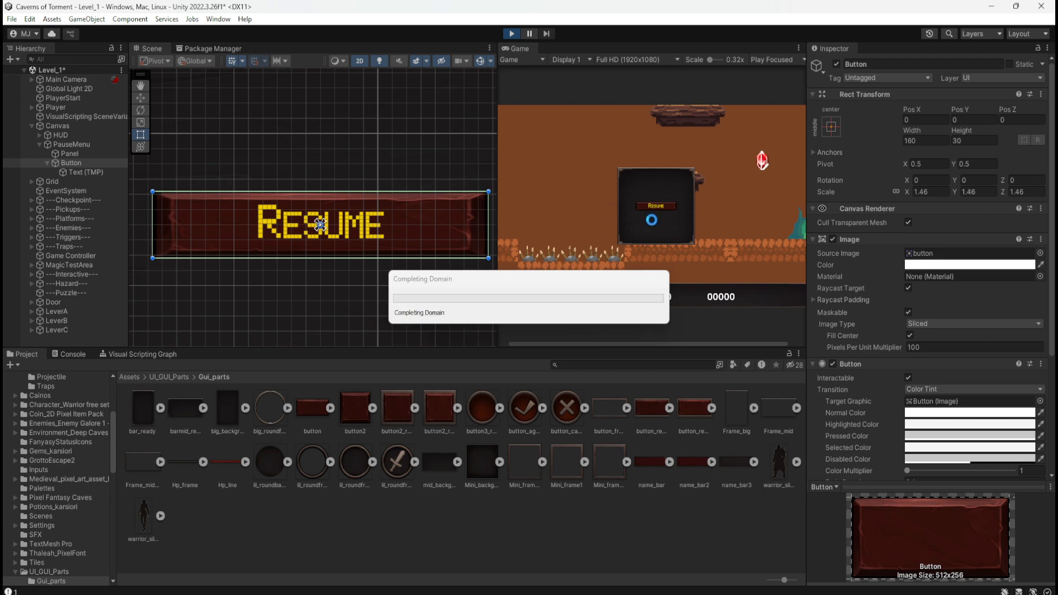
click(511, 32)
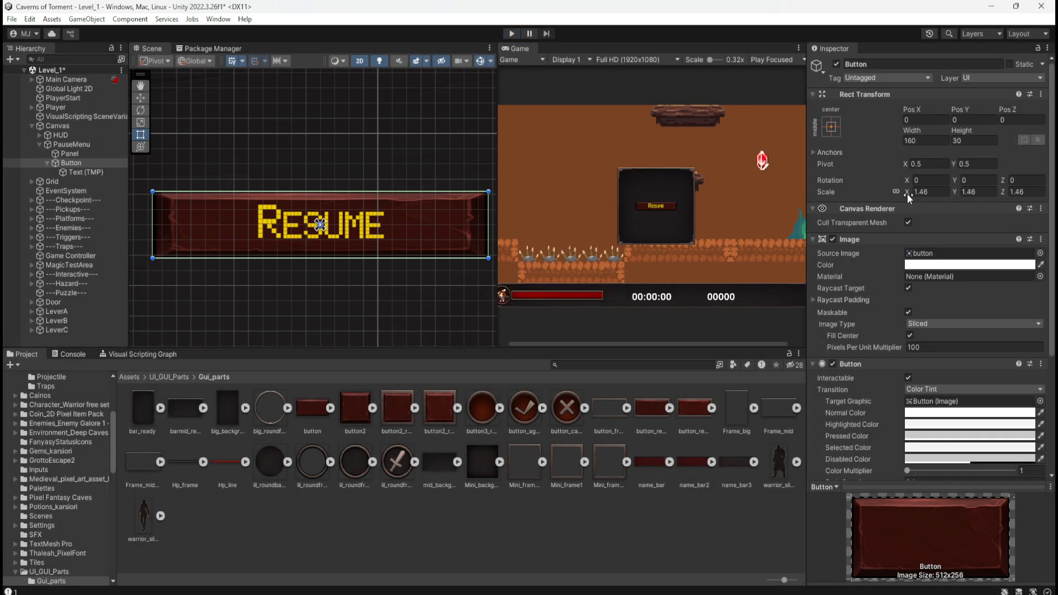
Scale the Button proportionally to 6.11 on all axes and run the game to check its size against the panel.
drag(907, 193, 986, 203)
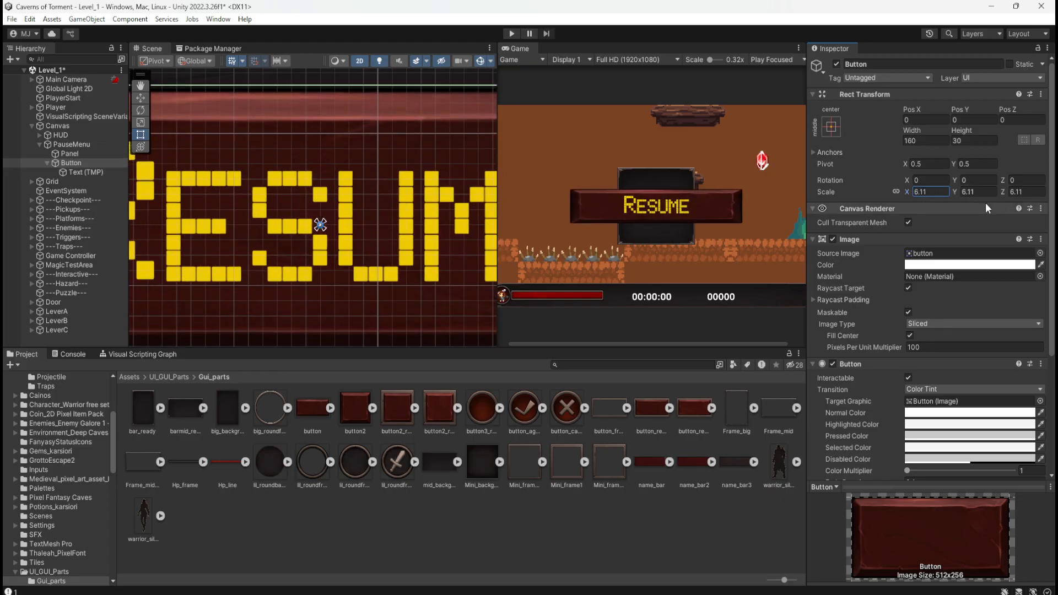
click(510, 36)
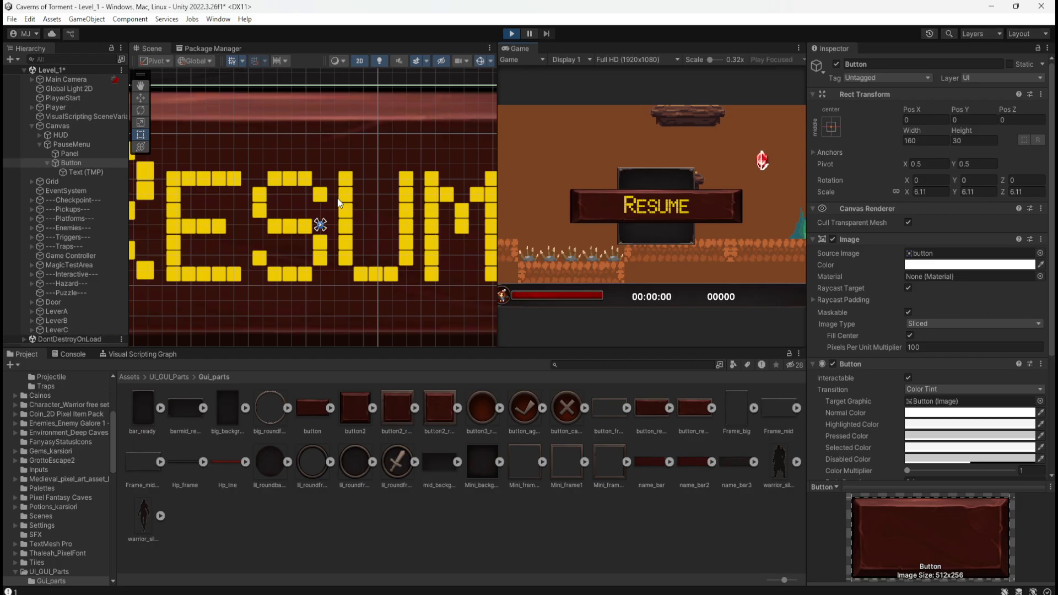
scroll(255, 208, down, 5)
scroll(257, 208, down, 4)
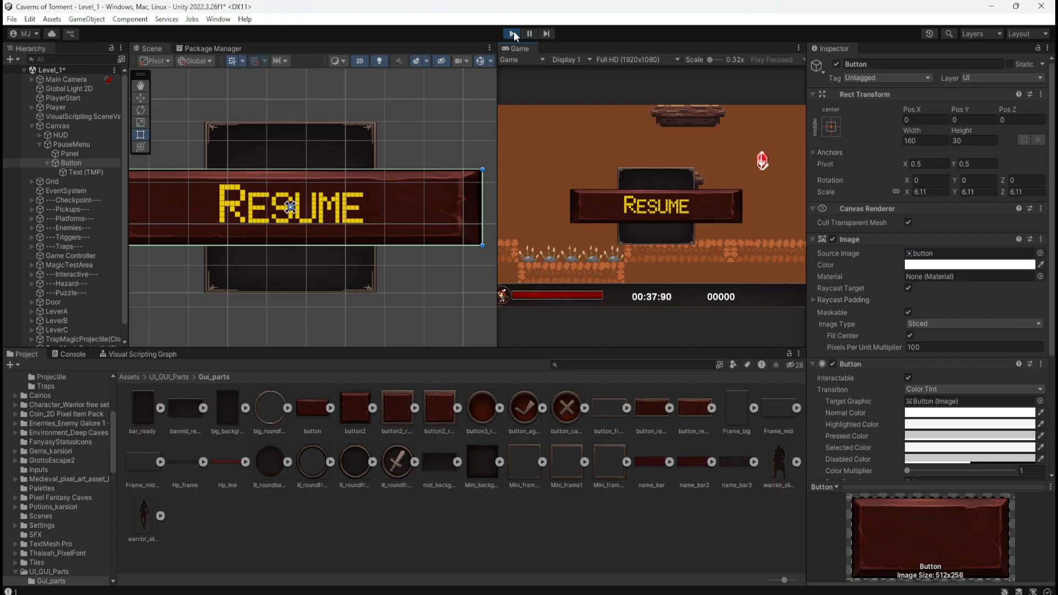
View the button_ready_off sprite's import settings, and examine the panel frame and Resume button in the Scene view during play mode.
click(656, 407)
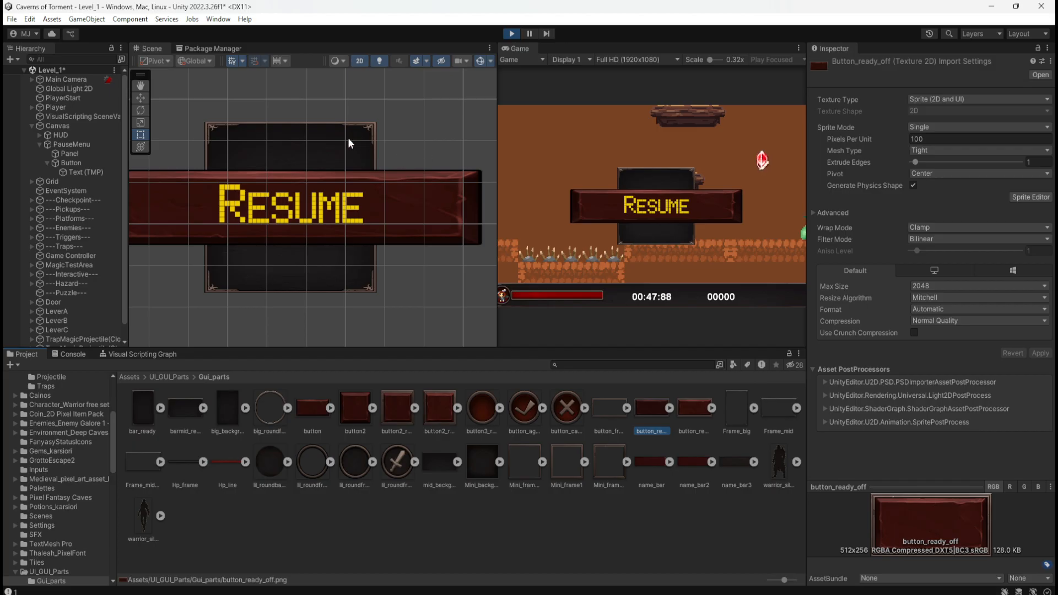
scroll(232, 129, up, 4)
scroll(223, 147, down, 1)
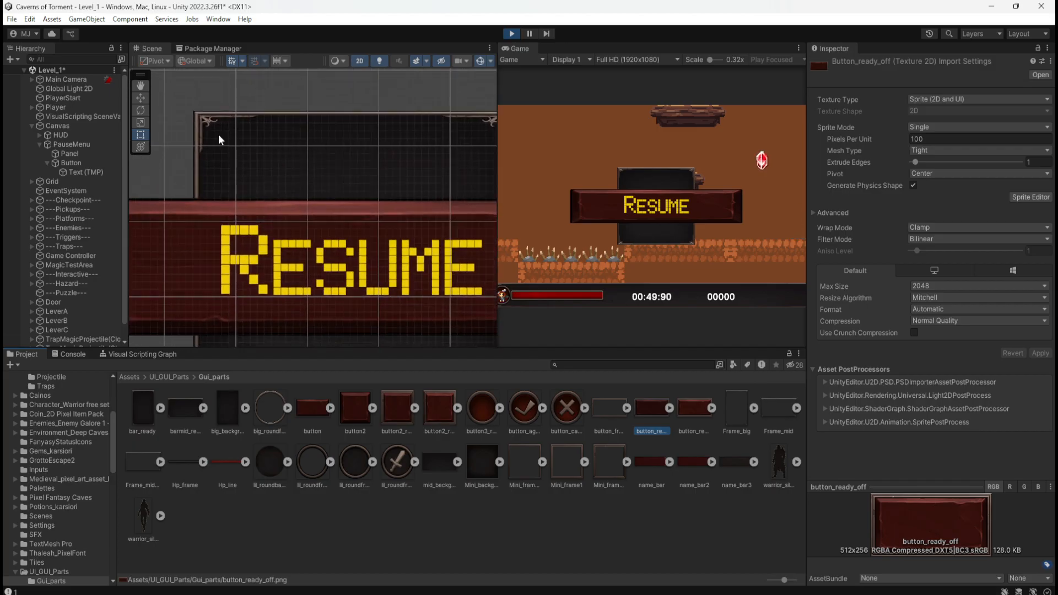
scroll(199, 113, down, 1)
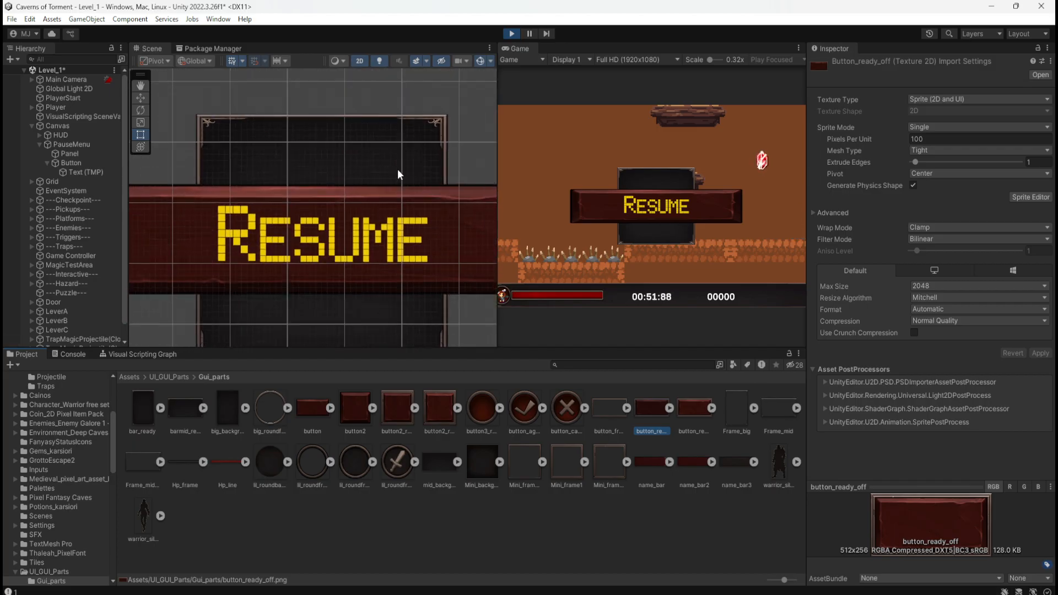
scroll(384, 107, down, 1)
scroll(339, 221, down, 1)
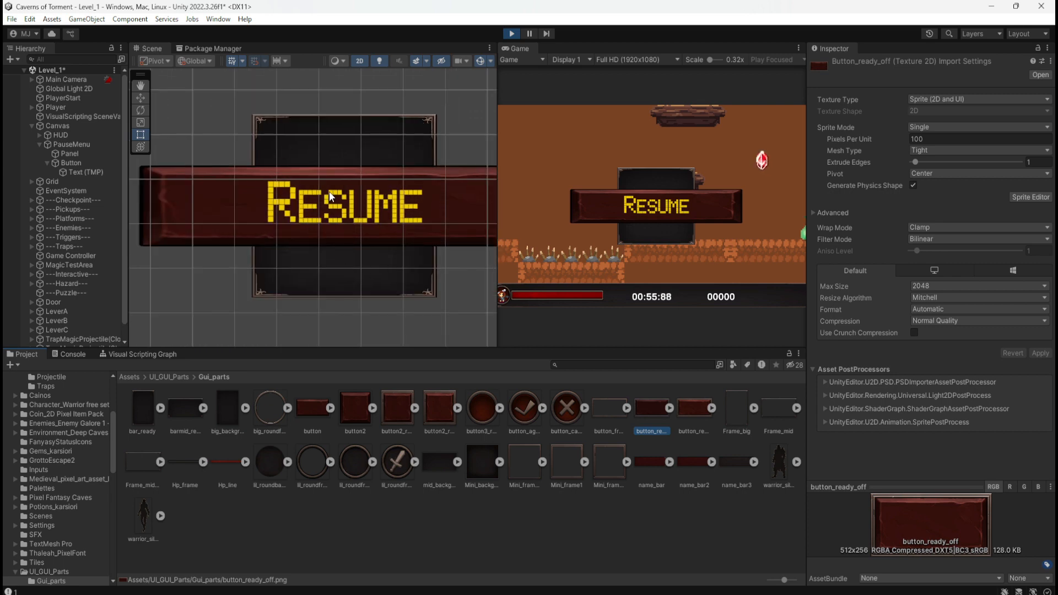
scroll(261, 175, down, 3)
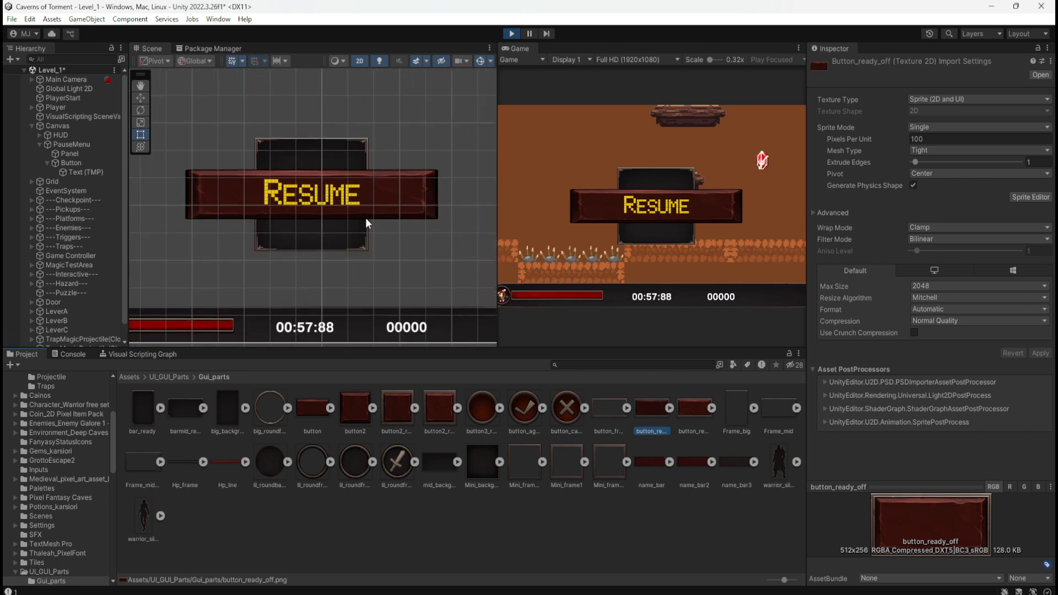
Scale the Button proportionally to 2.5 on all axes during play mode so it fits inside the panel.
click(86, 164)
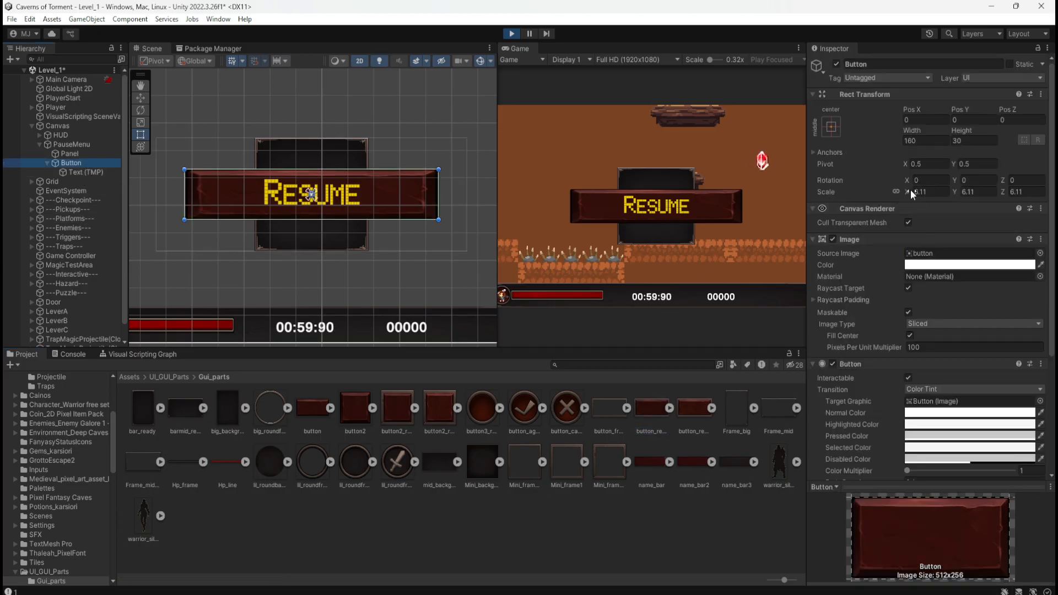
drag(910, 192, 855, 224)
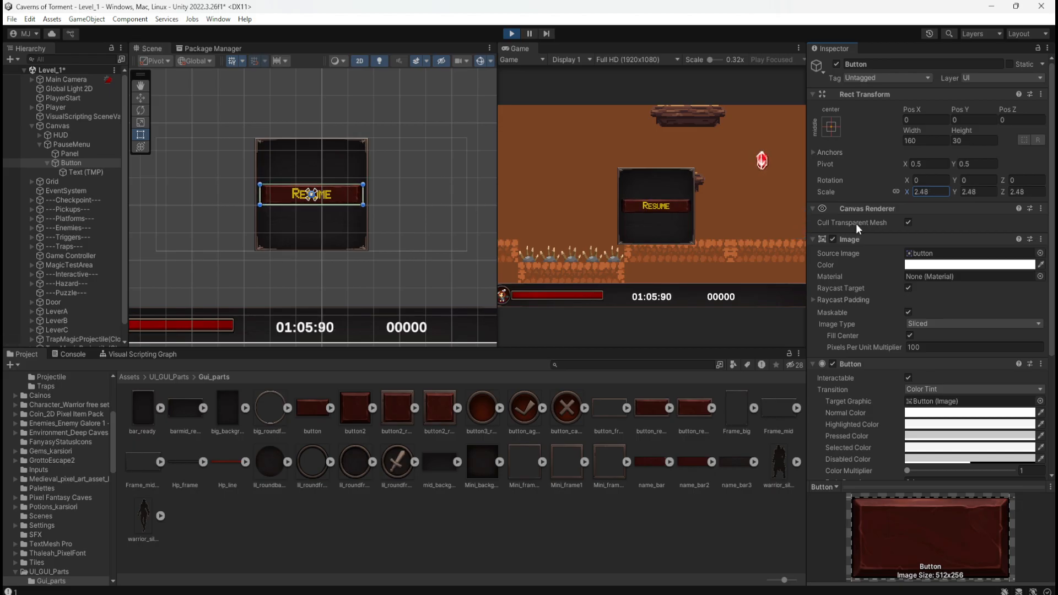
click(935, 195)
text(2.5)
Examine the Resume text and its Button up close and against the panel in the Scene view.
click(77, 171)
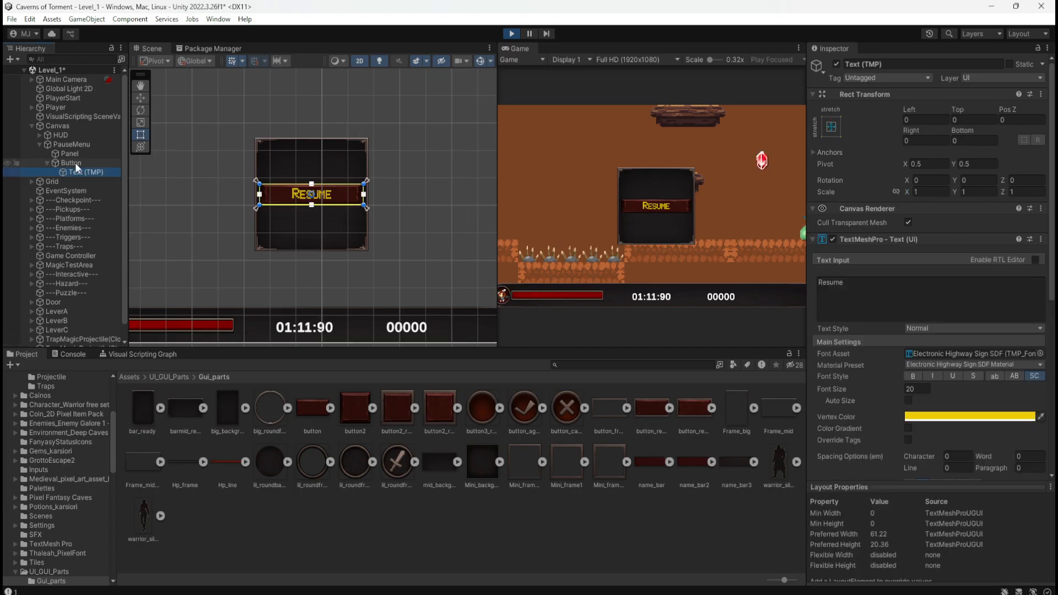
click(76, 162)
click(78, 174)
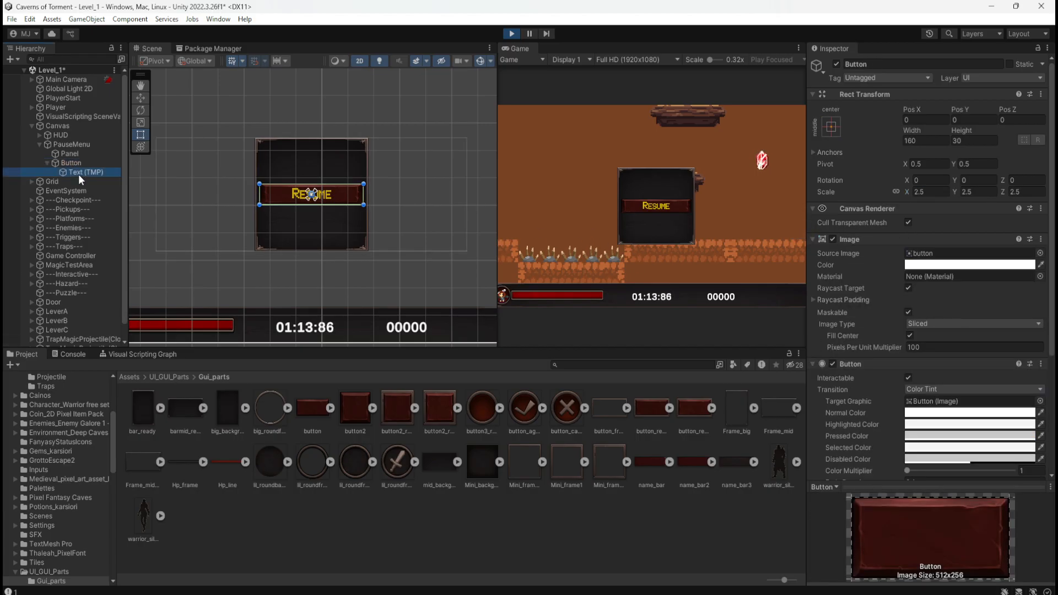
scroll(331, 206, up, 5)
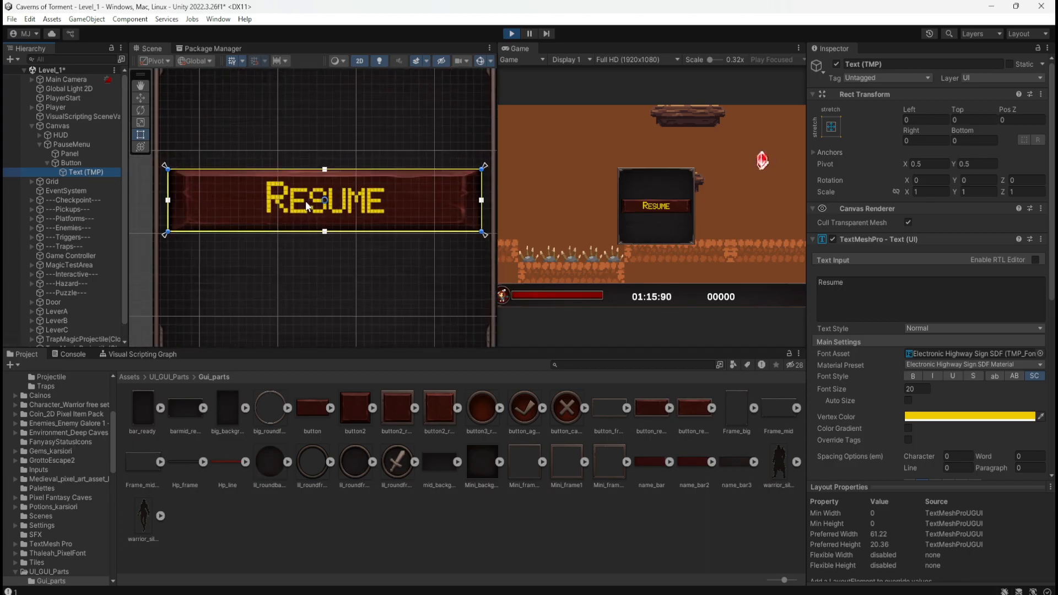
scroll(306, 200, up, 3)
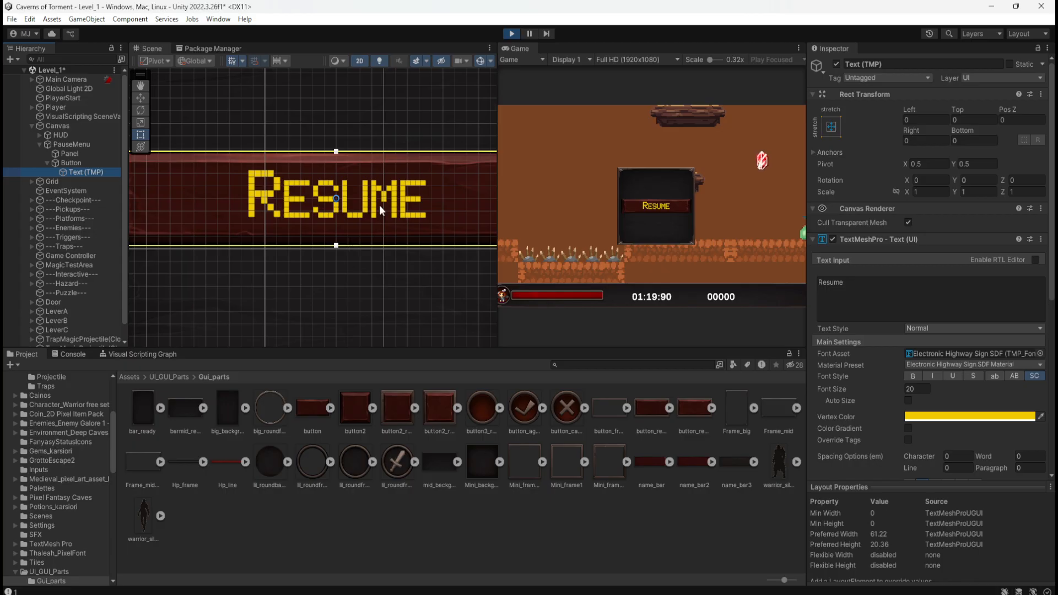
scroll(370, 185, down, 5)
scroll(262, 167, down, 4)
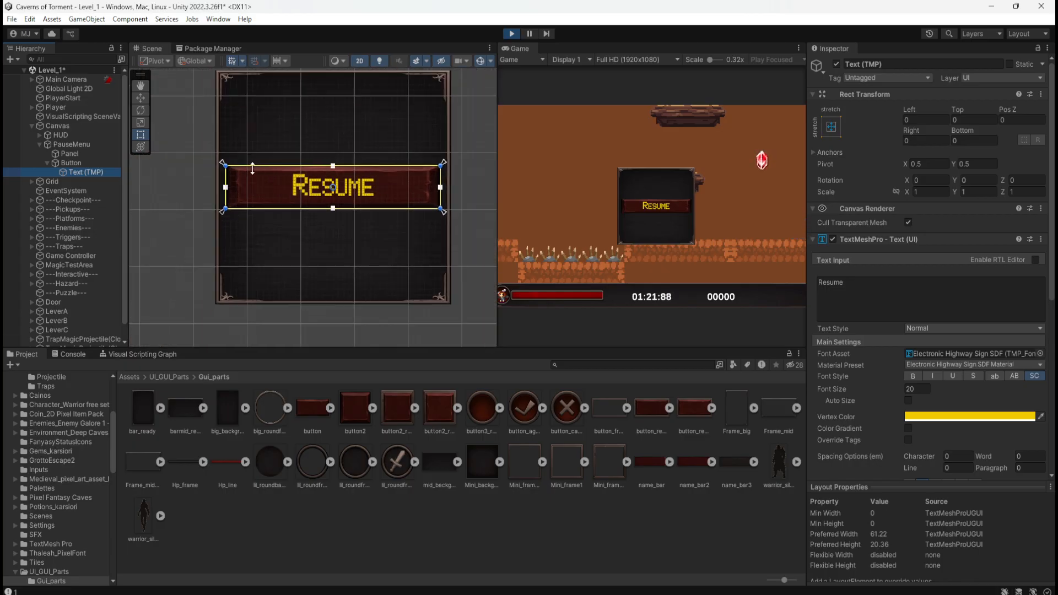
scroll(277, 195, up, 1)
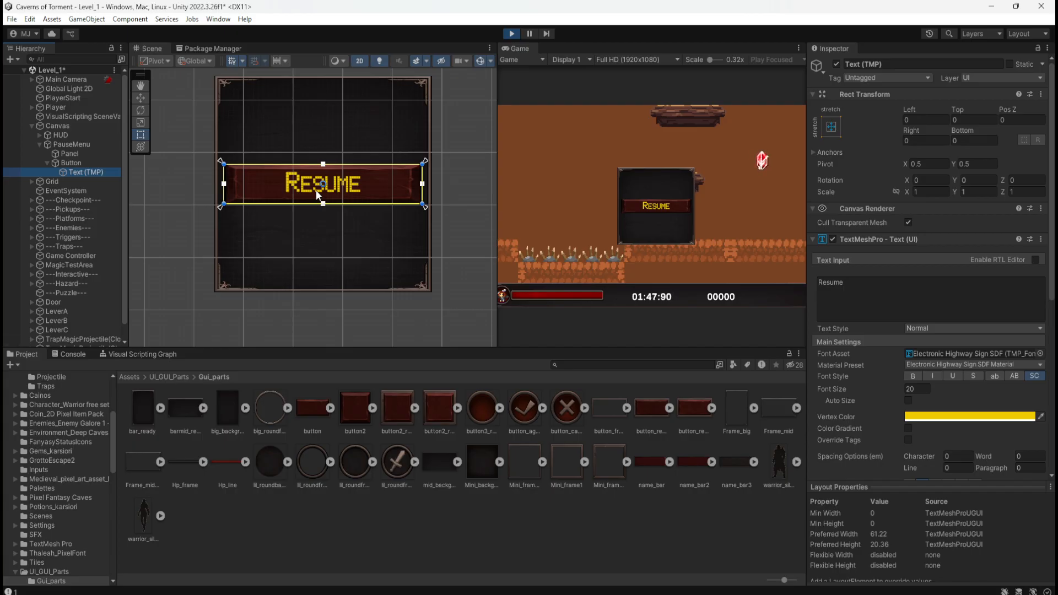
click(82, 162)
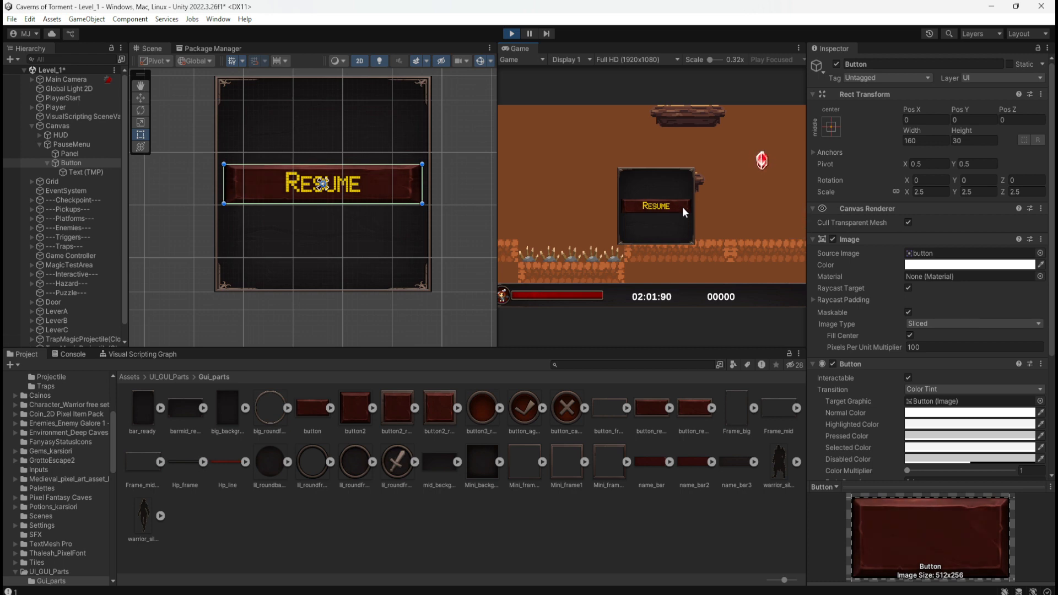
Stop play mode, set the Button's scale to 2.5 on all axes, and save the scene.
click(516, 34)
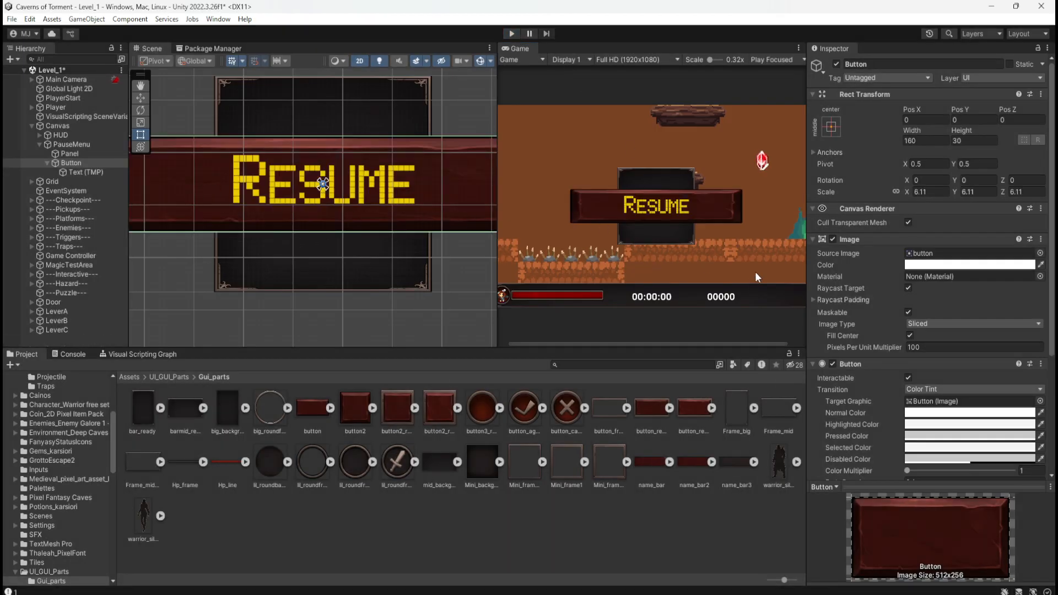
click(935, 193)
text(2.5)
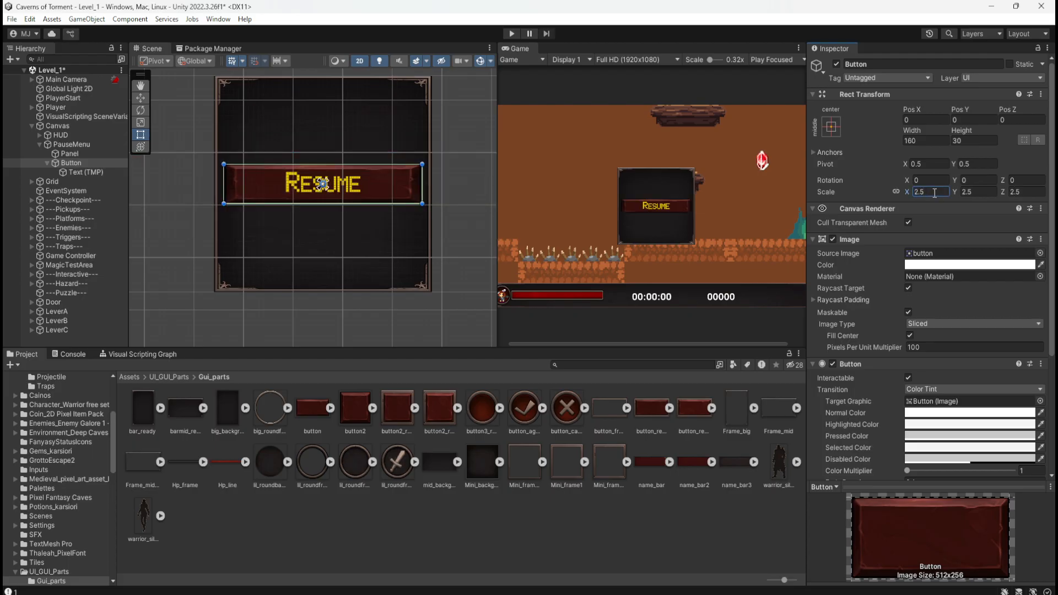
key(ctrl+s)
Rename the PauseMenu's Button object to ResumeButton.
click(76, 154)
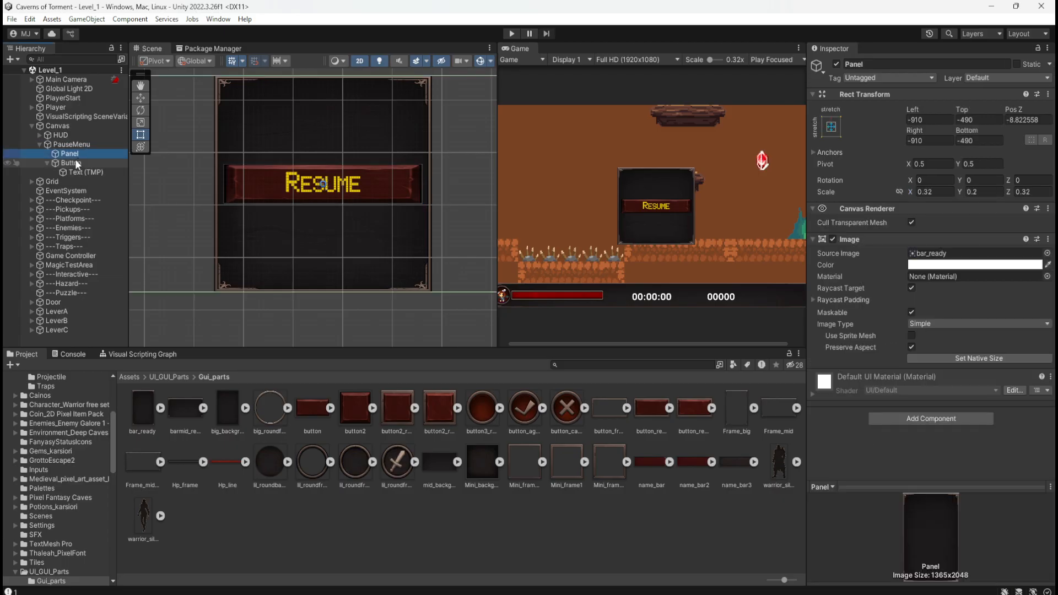
click(75, 163)
click(66, 163)
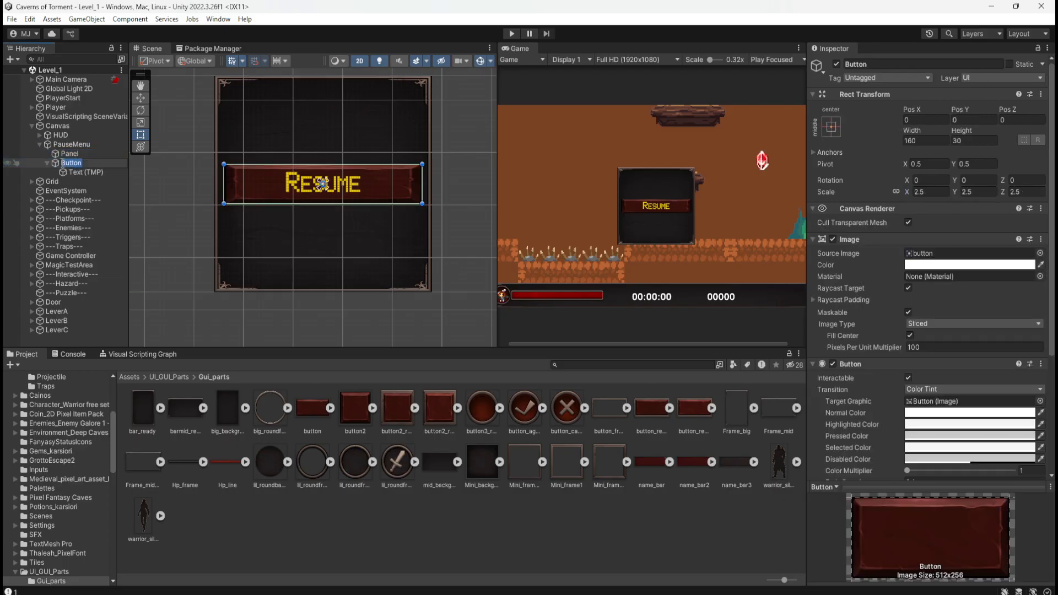
click(63, 164)
text(Resume)
key(Return)
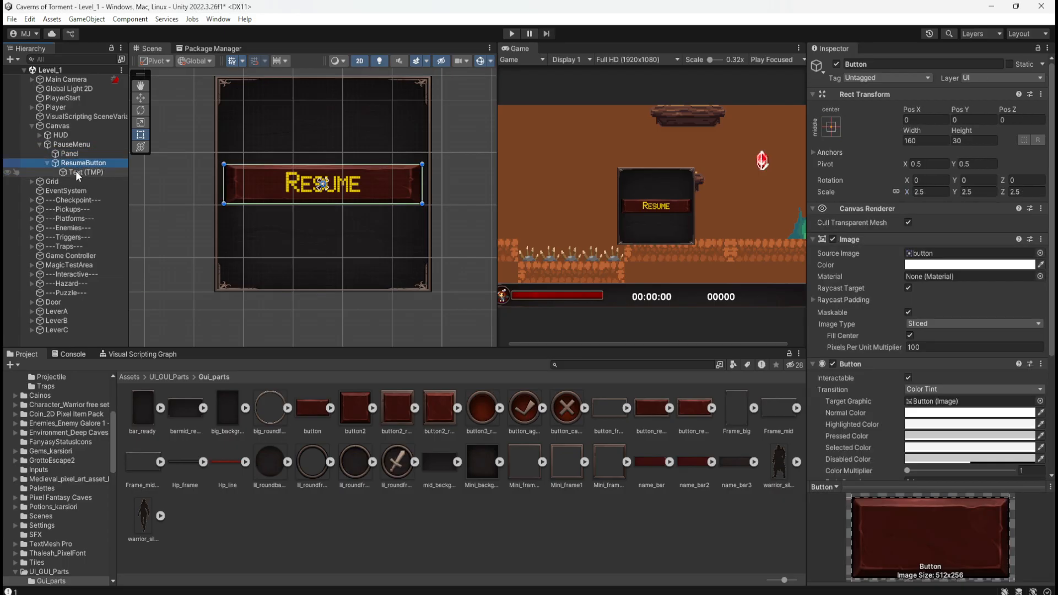
Duplicate ResumeButton within PauseMenu and rename the copy MainMenuButton.
click(47, 164)
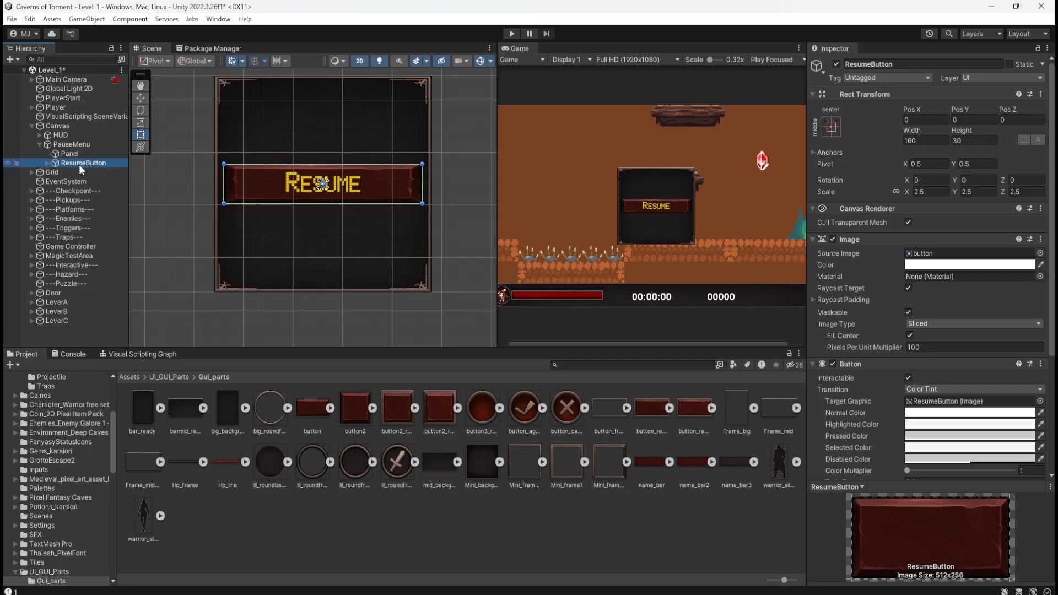
key(ctrl+d)
click(98, 172)
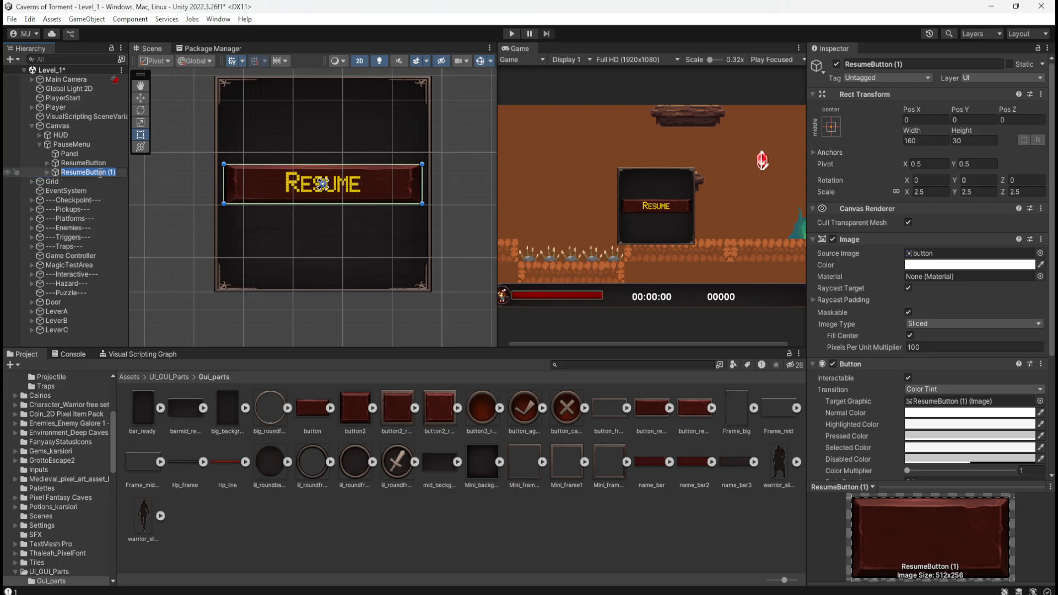
key(End)
key(BackSpace)
key(BackSpace)
key(BackSpace)
key(BackSpace)
key(ctrl+a)
key(shift+Left)
key(shift+Left)
key(shift+Left)
key(shift+Left)
key(shift+Left)
key(shift+Left)
text(MainMenu)
key(Return)
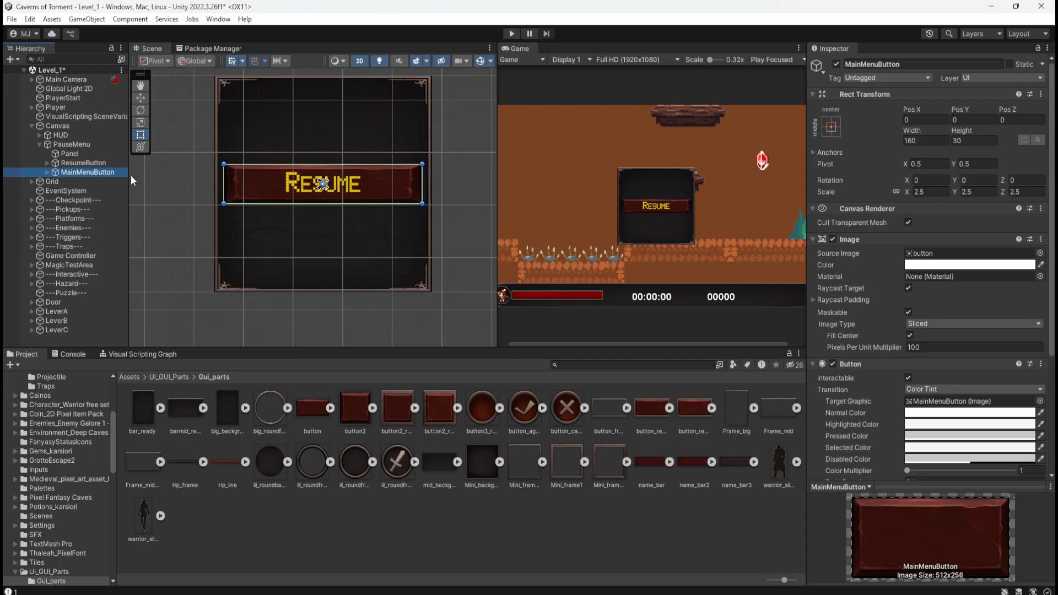
Try MainMenuButton at a Pos Y of 50, and undo the move.
click(88, 164)
click(83, 172)
click(977, 117)
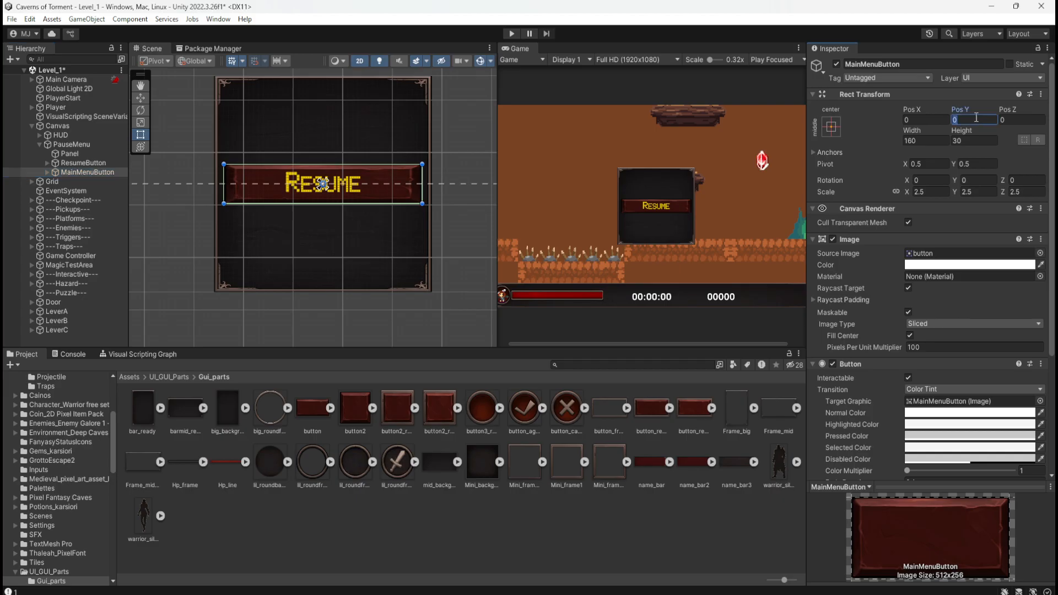
text(50)
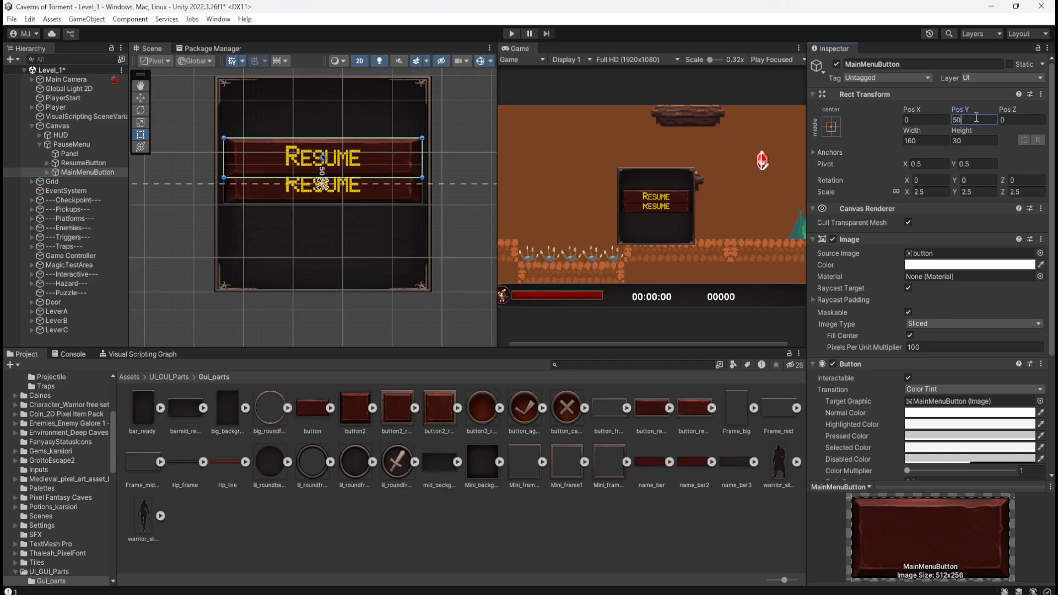
key(ctrl+z)
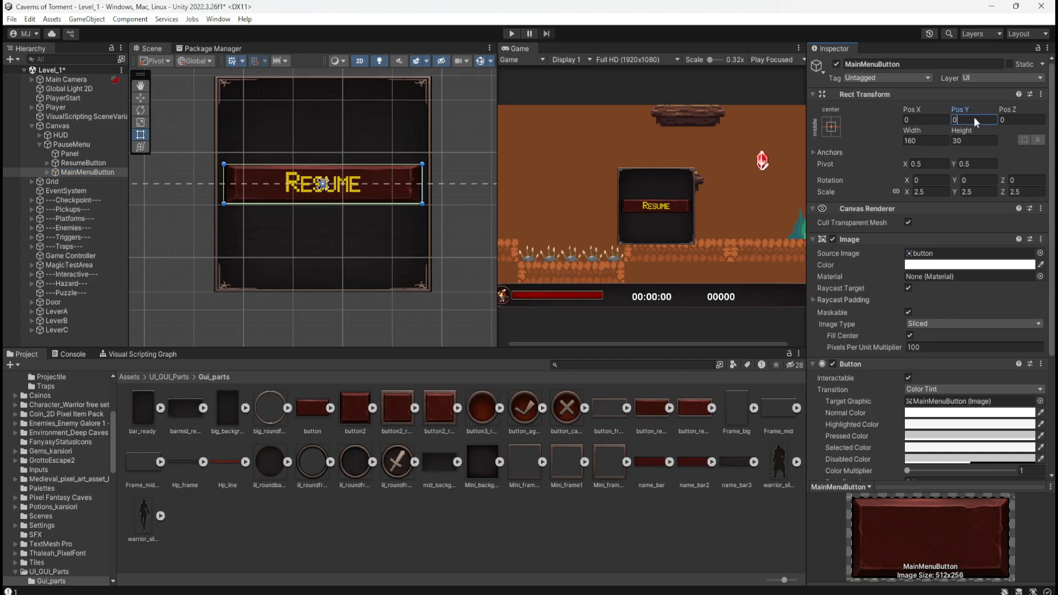
Move MainMenuButton below ResumeButton, trying a Pos Y of -100 and -80.
drag(977, 121, 916, 123)
text(-1)
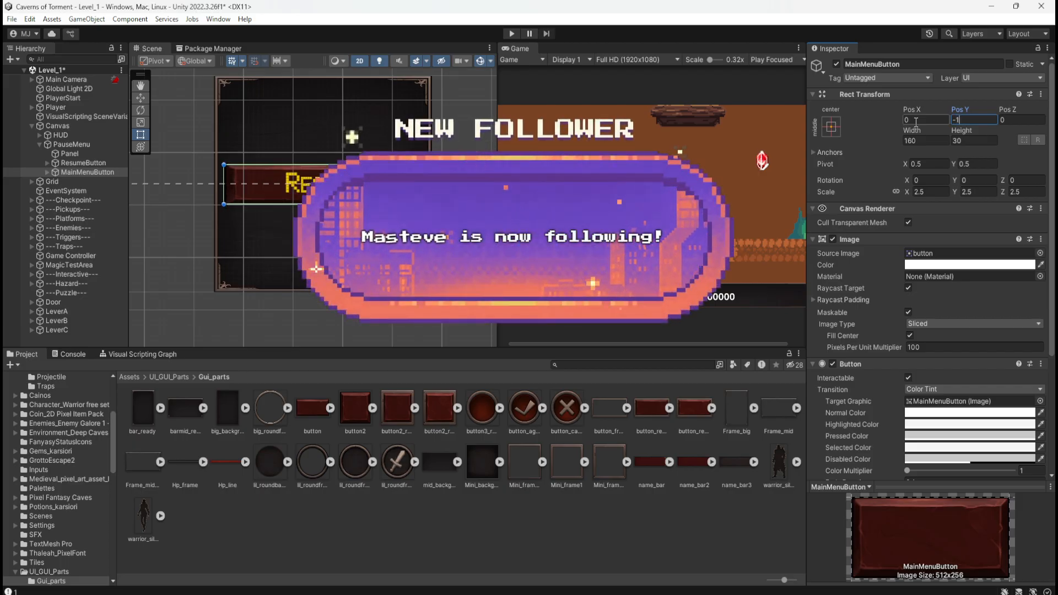
text(00)
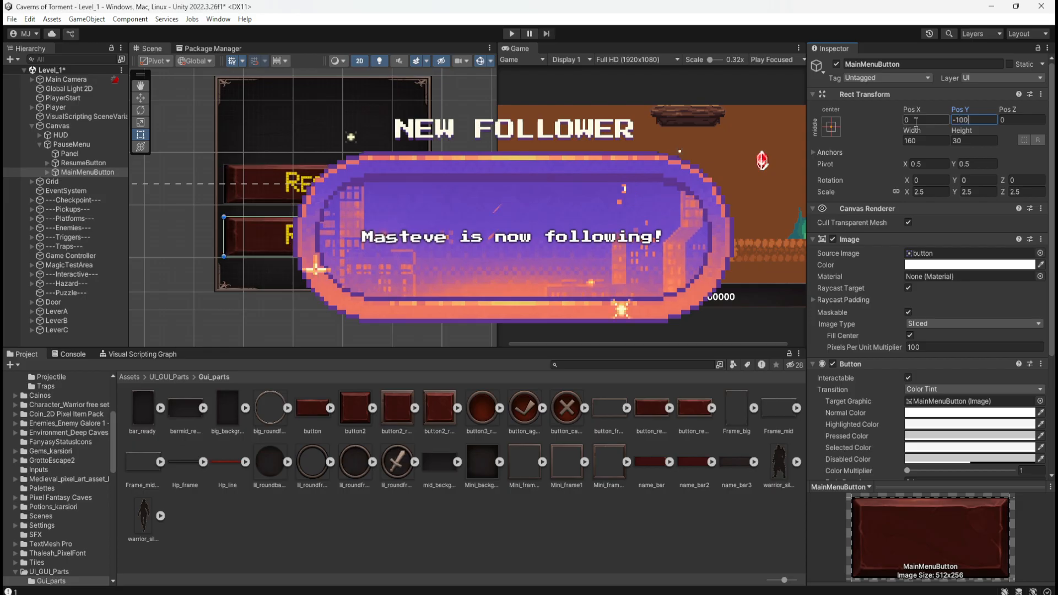
key(BackSpace)
key(BackSpace)
text(80)
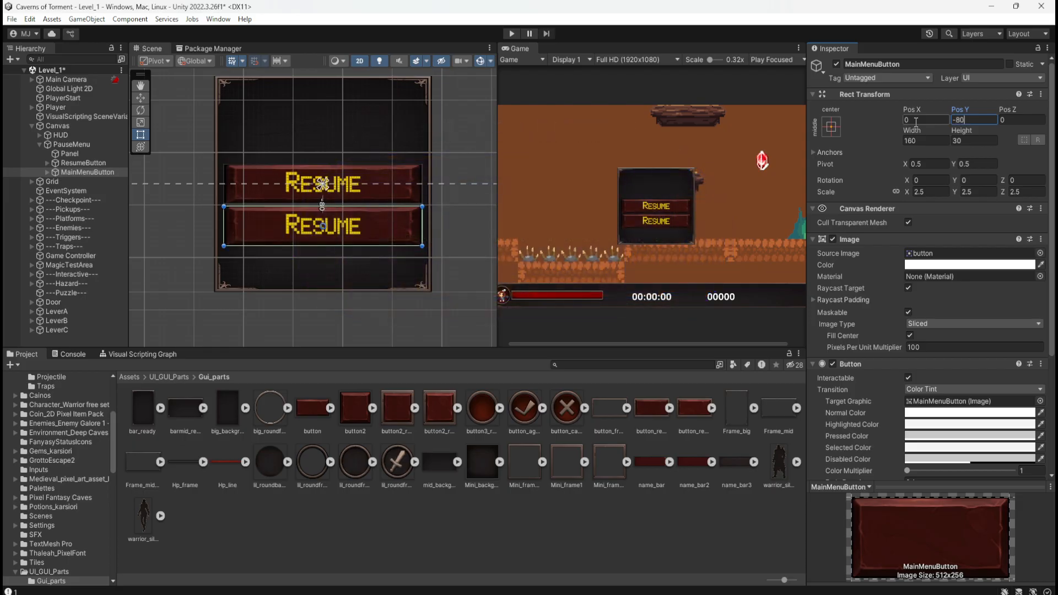
Compare Pos Y values of -90, -85 and -82 for MainMenuButton, and return it to -80.
key(BackSpace)
key(BackSpace)
text(90)
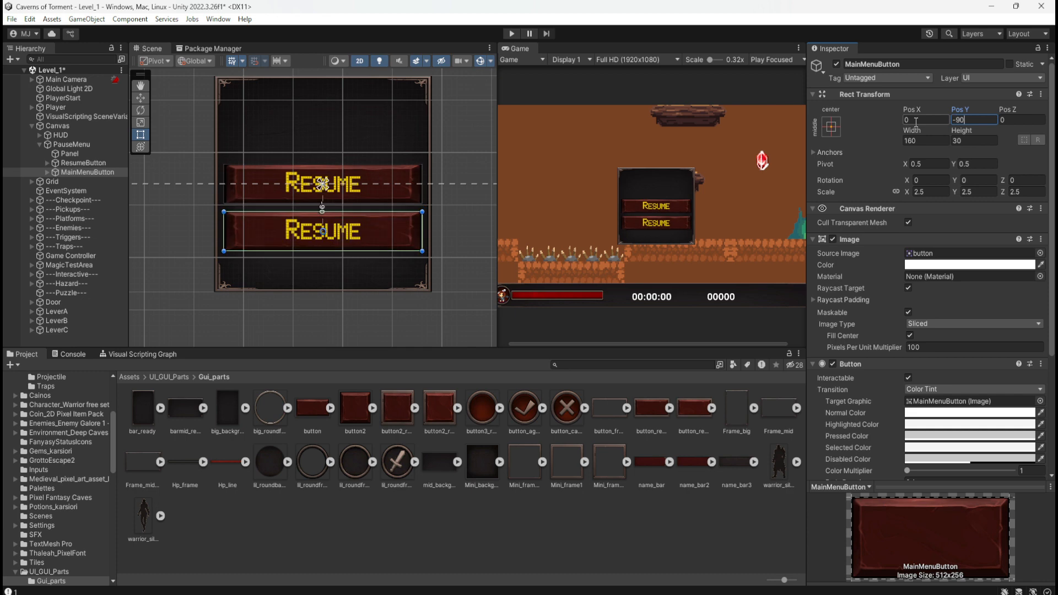
key(BackSpace)
key(BackSpace)
text(85)
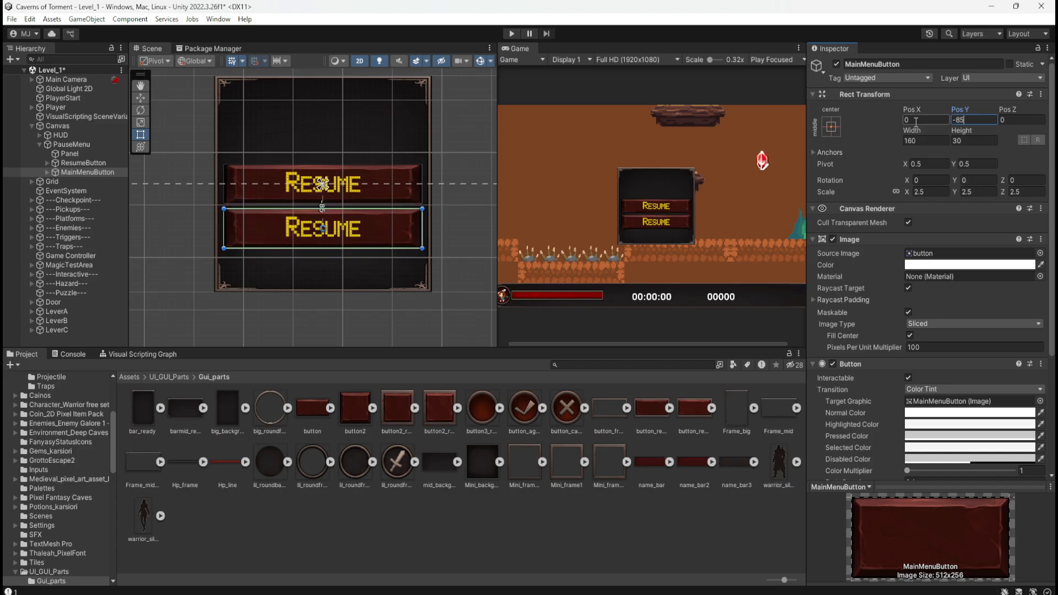
key(BackSpace)
key(BackSpace)
text(82)
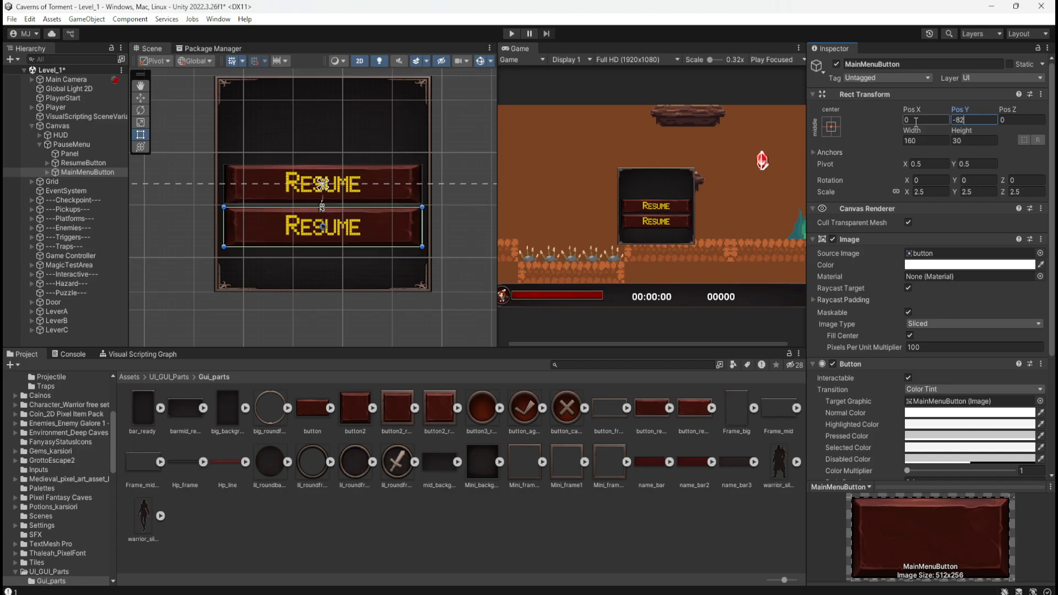
key(BackSpace)
text(1)
key(BackSpace)
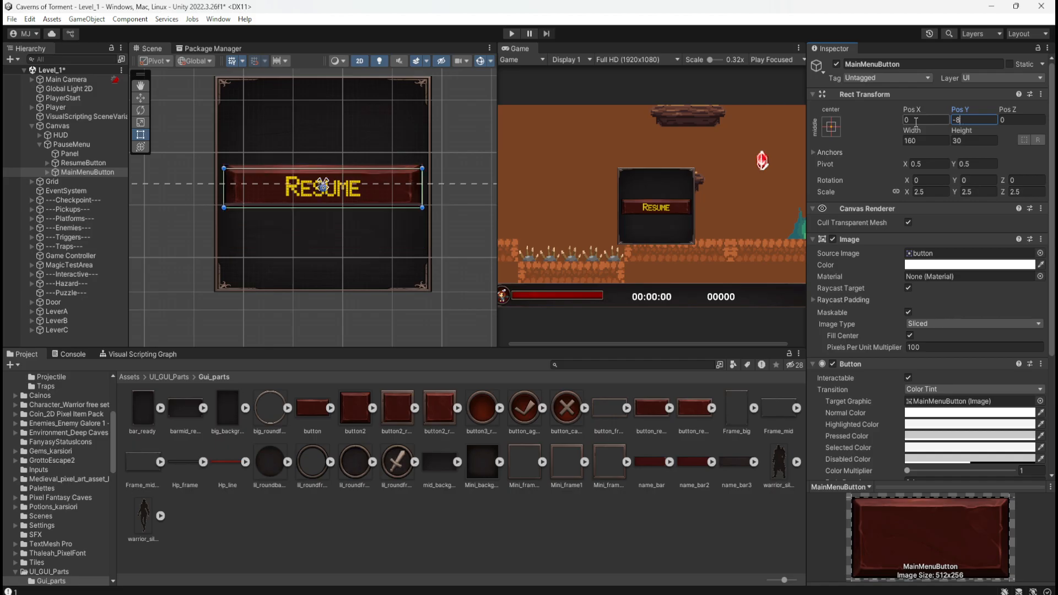
text(0)
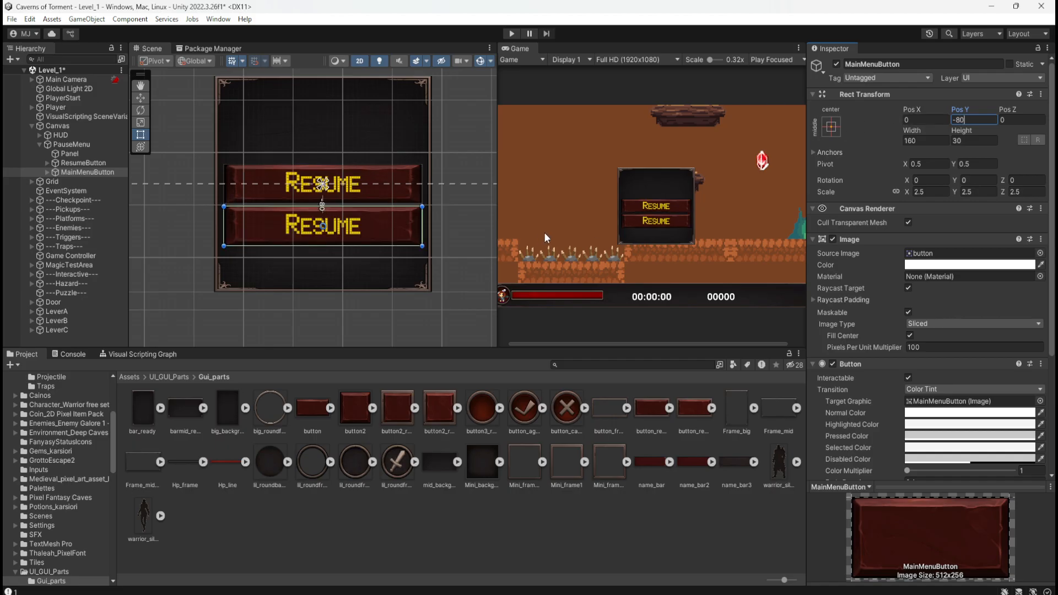
Test tighter spacing under ResumeButton in the enlarged Game view, with MainMenuButton's Pos Y at -75 and -73.
scroll(656, 229, up, 2)
scroll(655, 227, up, 8)
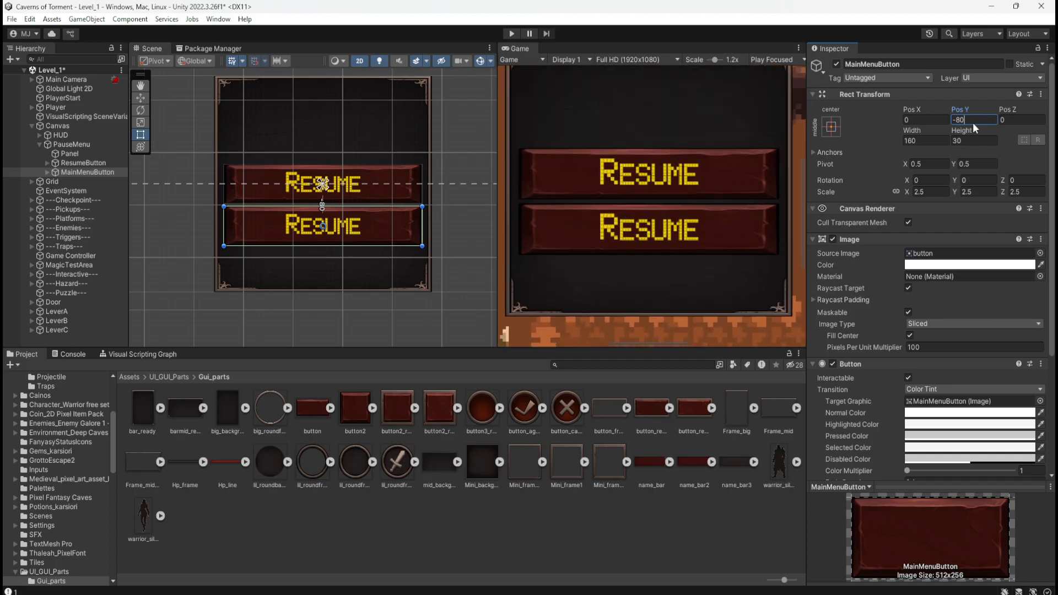
key(BackSpace)
key(BackSpace)
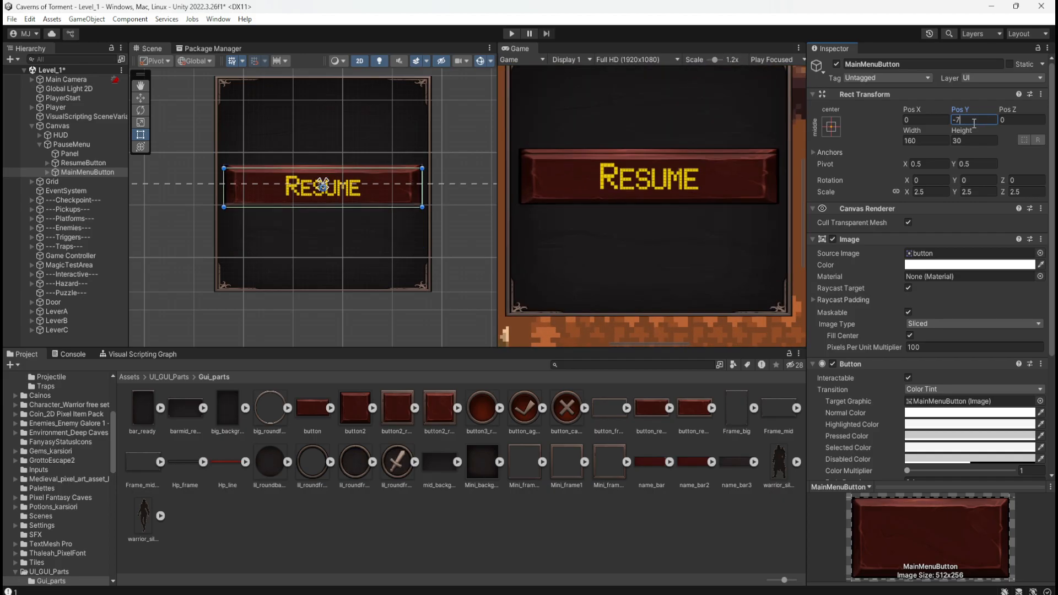
text(79)
key(BackSpace)
key(BackSpace)
text(75)
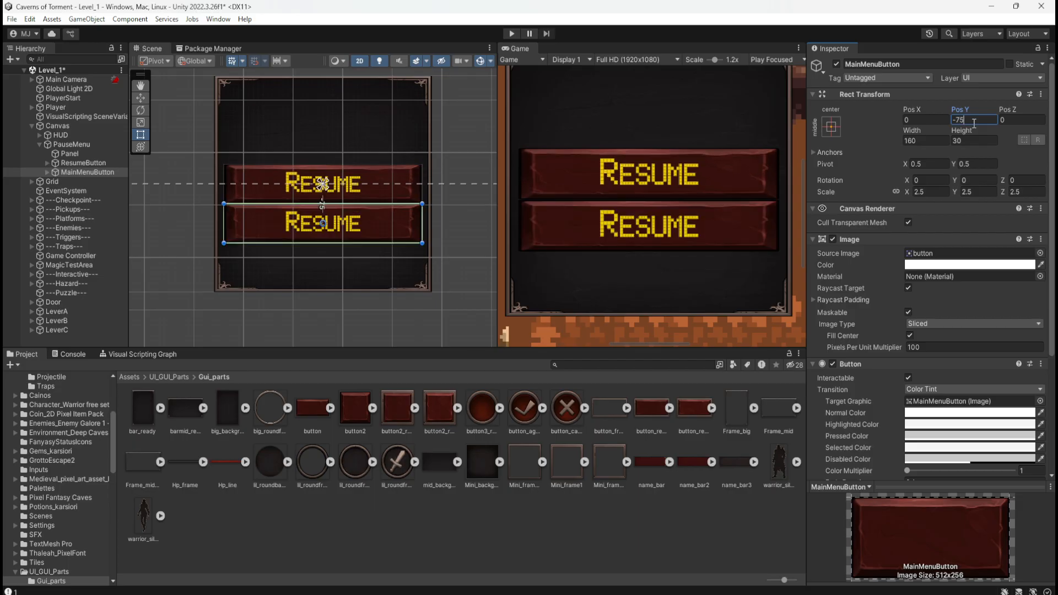
key(BackSpace)
text(4)
key(BackSpace)
text(3)
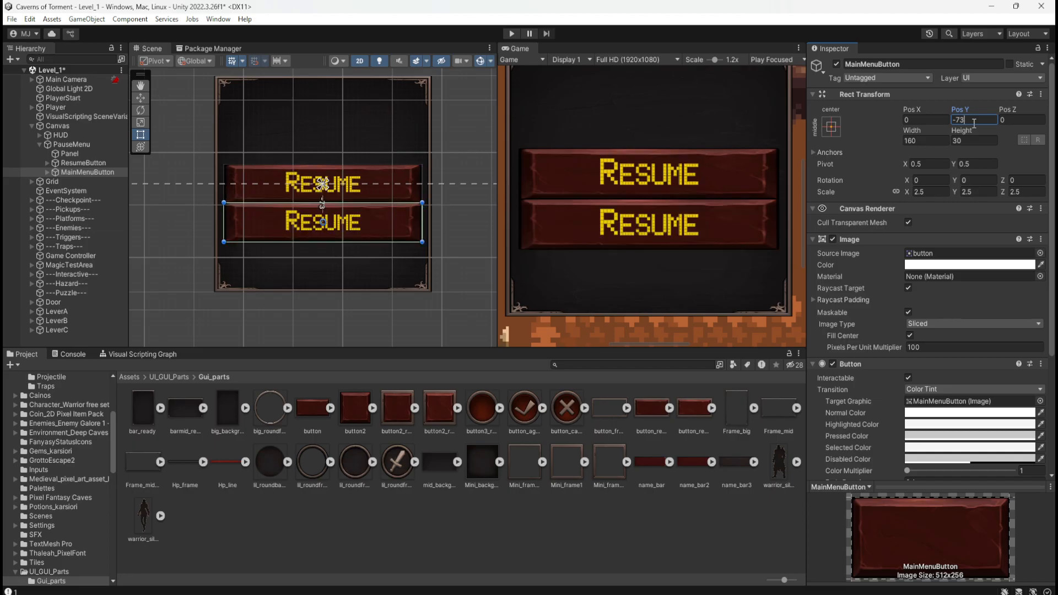
Set MainMenuButton's Pos Y to -78, leaving a small gap below ResumeButton.
key(BackSpace)
text(5)
key(BackSpace)
text(7)
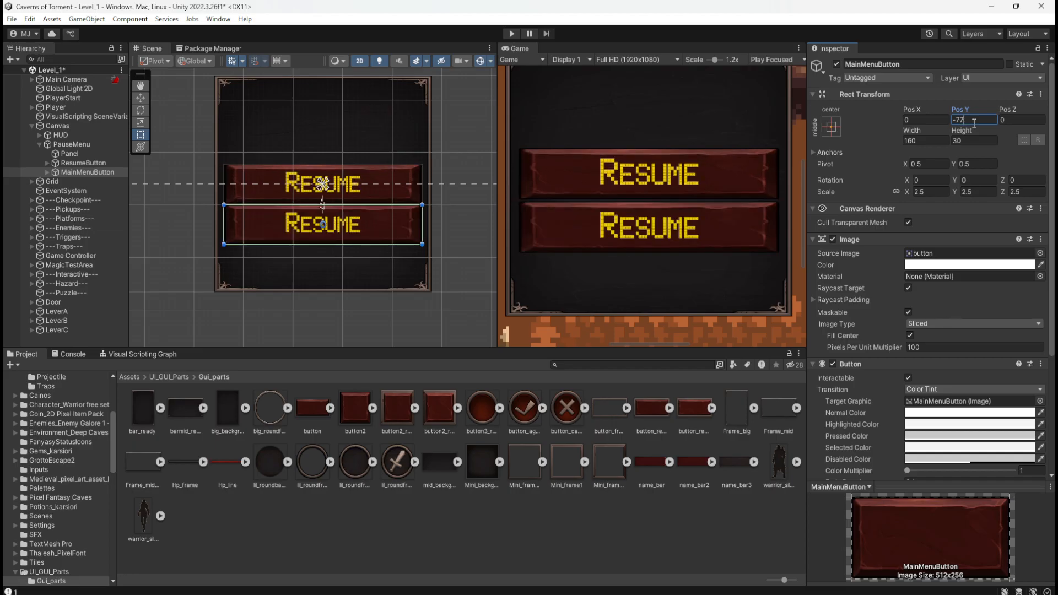
key(BackSpace)
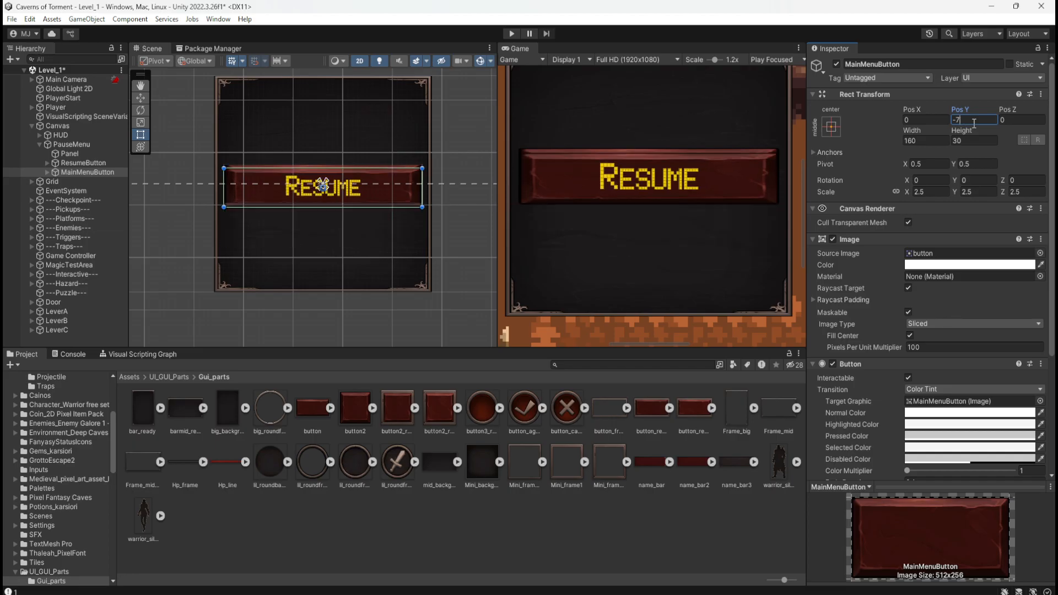
text(8)
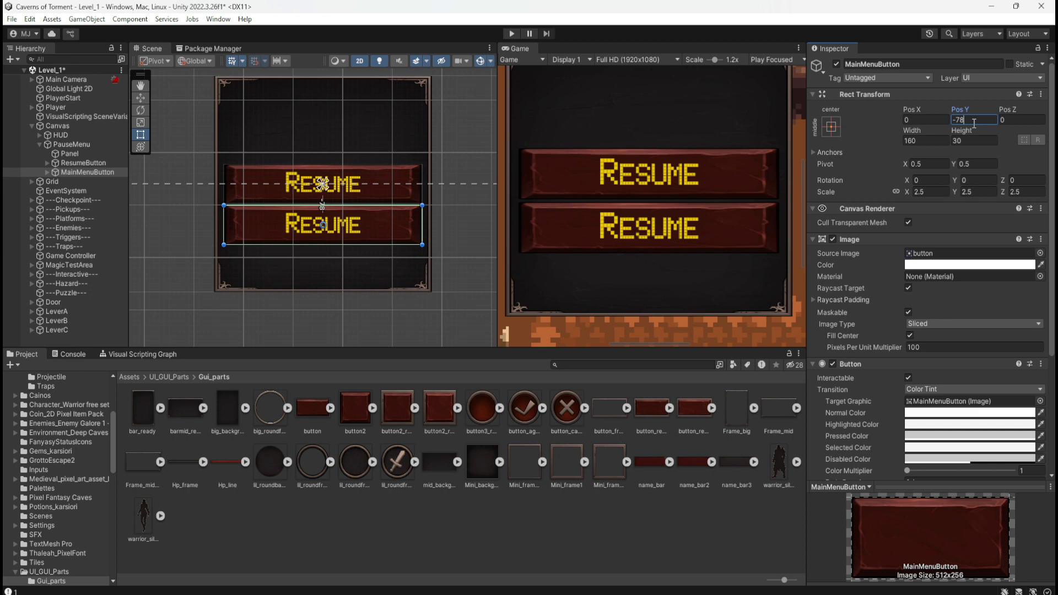
Set MainMenuButton's Pos Y to -80, and briefly start and stop Play mode.
key(BackSpace)
text(9)
key(BackSpace)
key(BackSpace)
text(80)
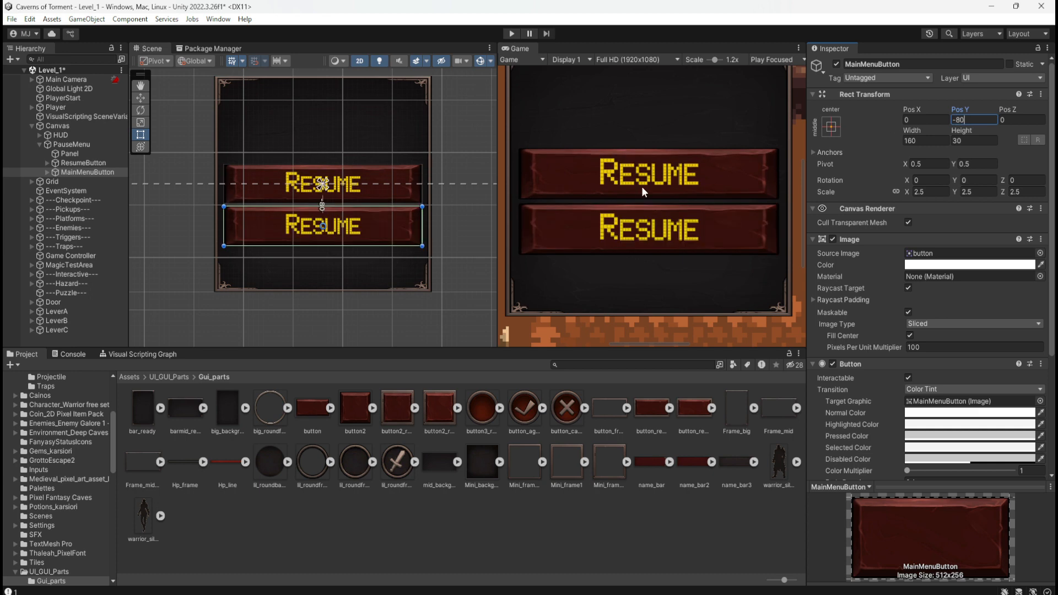
click(511, 34)
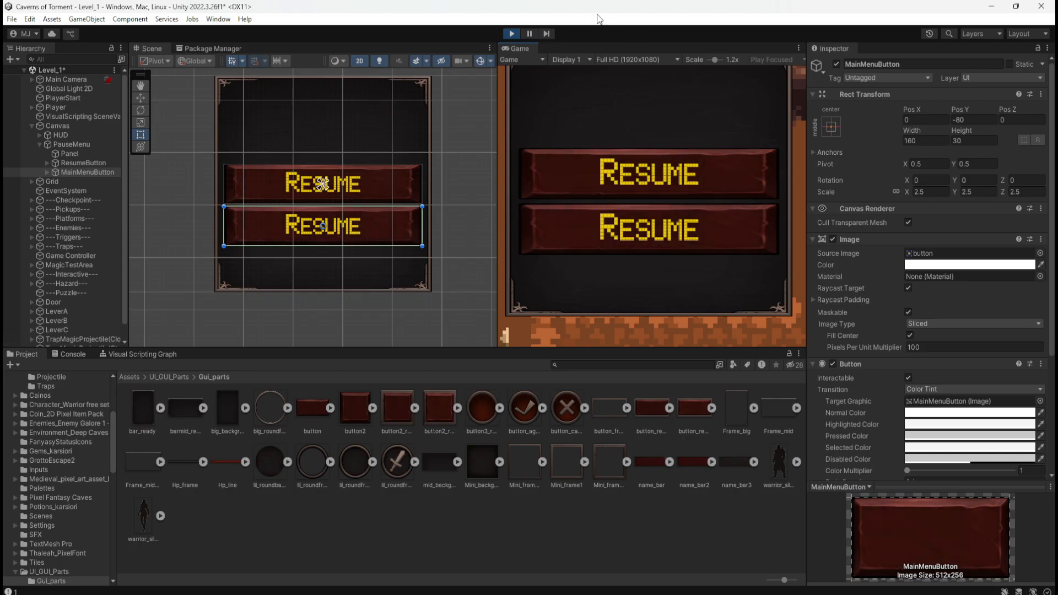
click(512, 34)
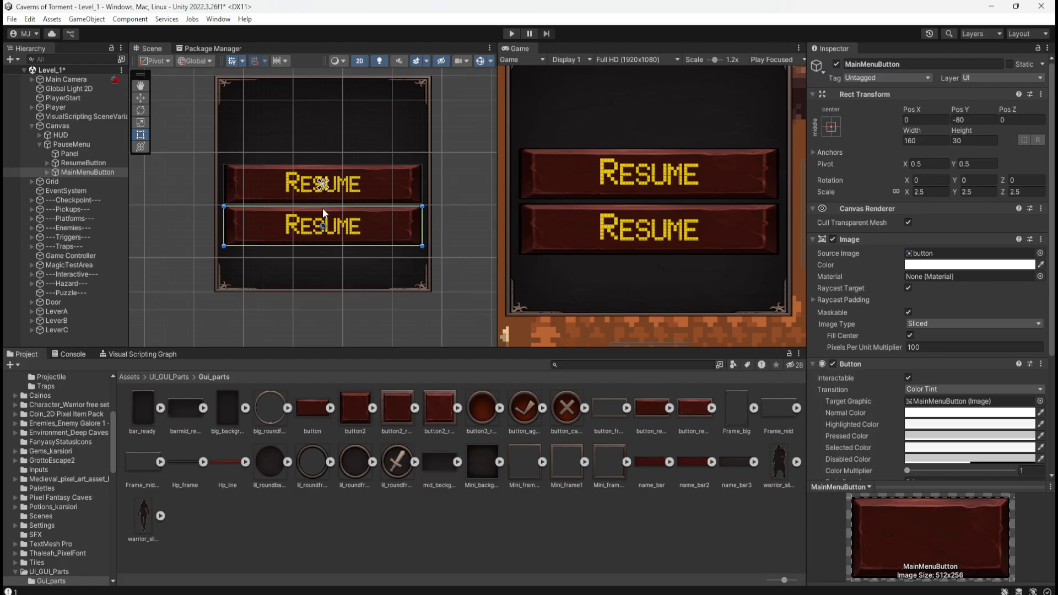
Change the text label inside MainMenuButton to "Main Menu".
click(47, 172)
click(75, 180)
click(917, 300)
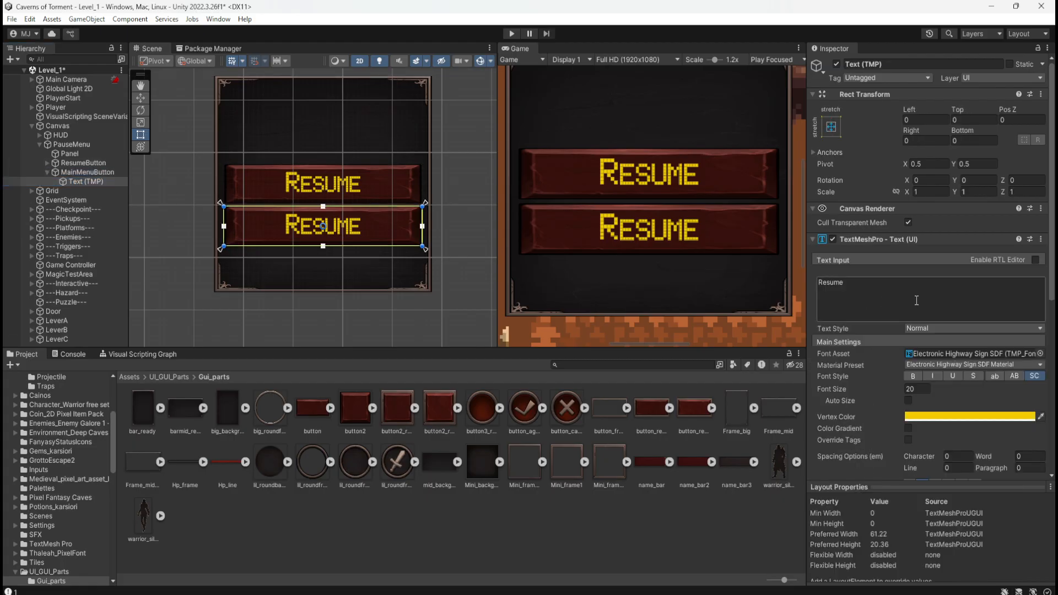
text(Main Menu)
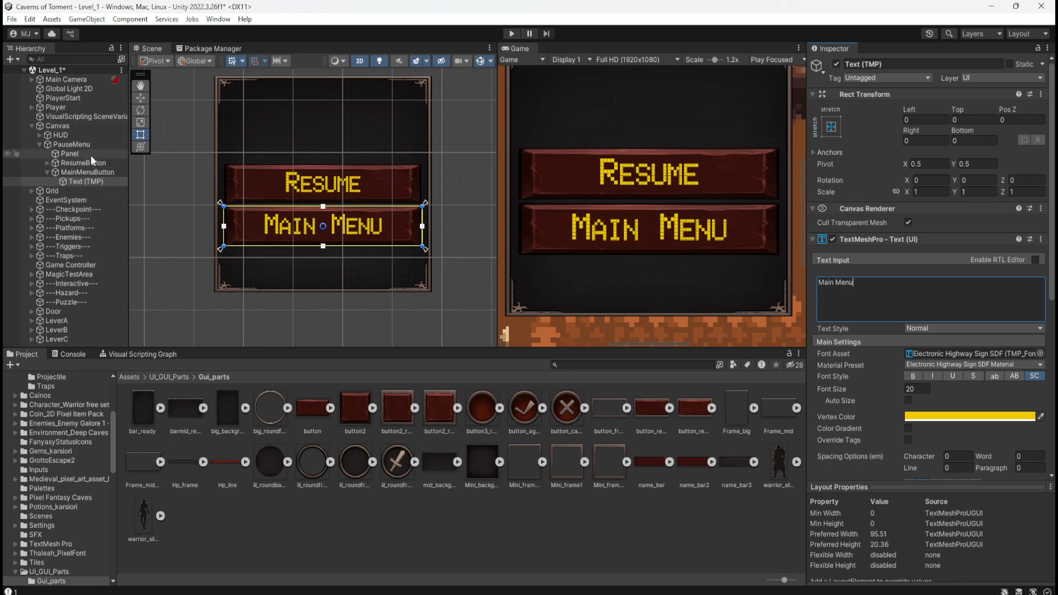
click(48, 172)
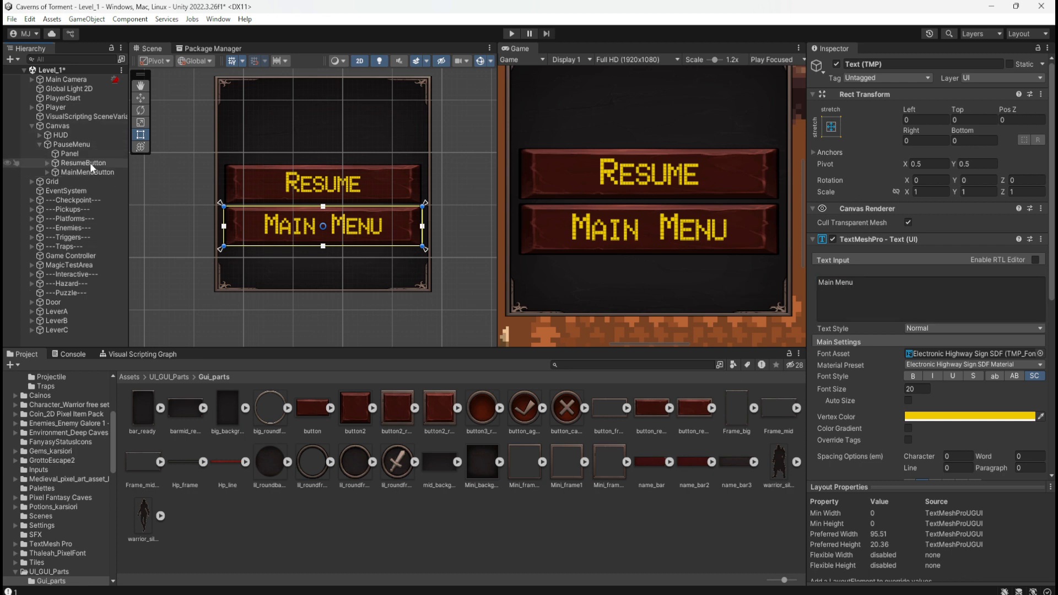
Duplicate MainMenuButton and place the copy below it with a Pos Y of -160.
click(87, 172)
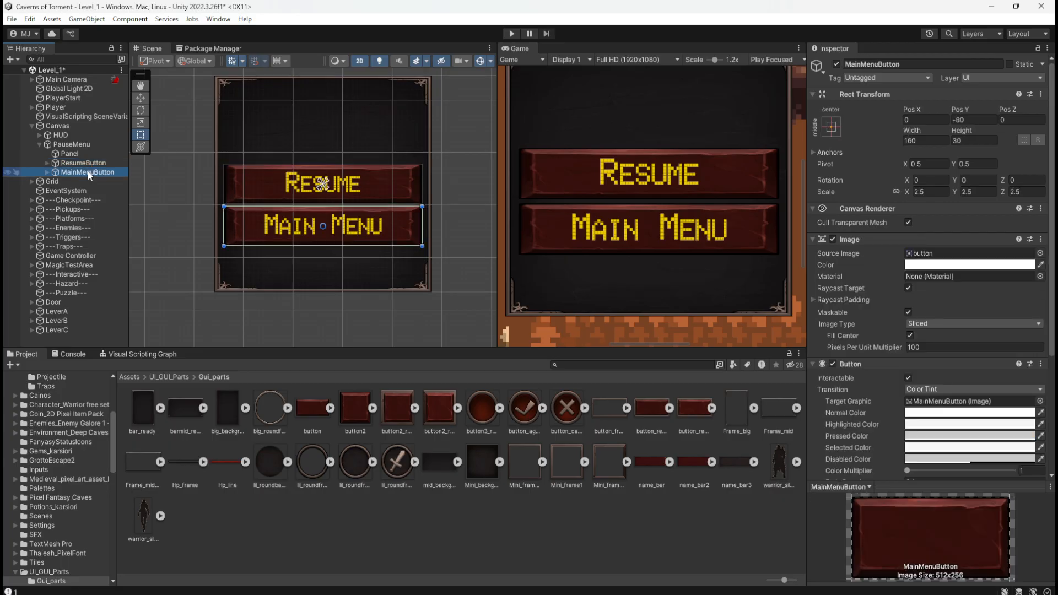
key(ctrl+d)
click(104, 172)
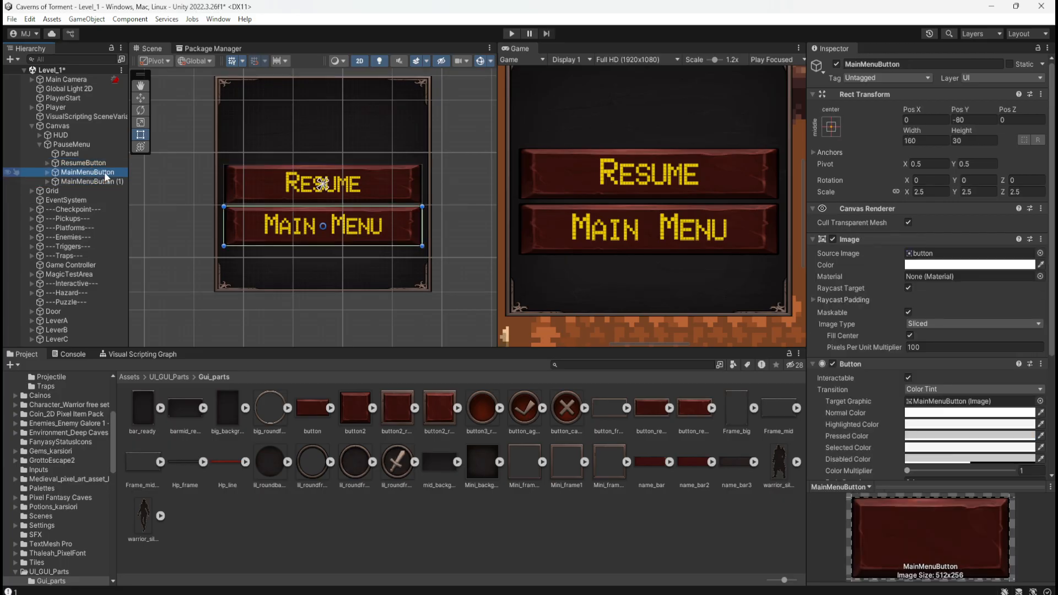
click(108, 163)
click(104, 173)
click(99, 182)
click(960, 120)
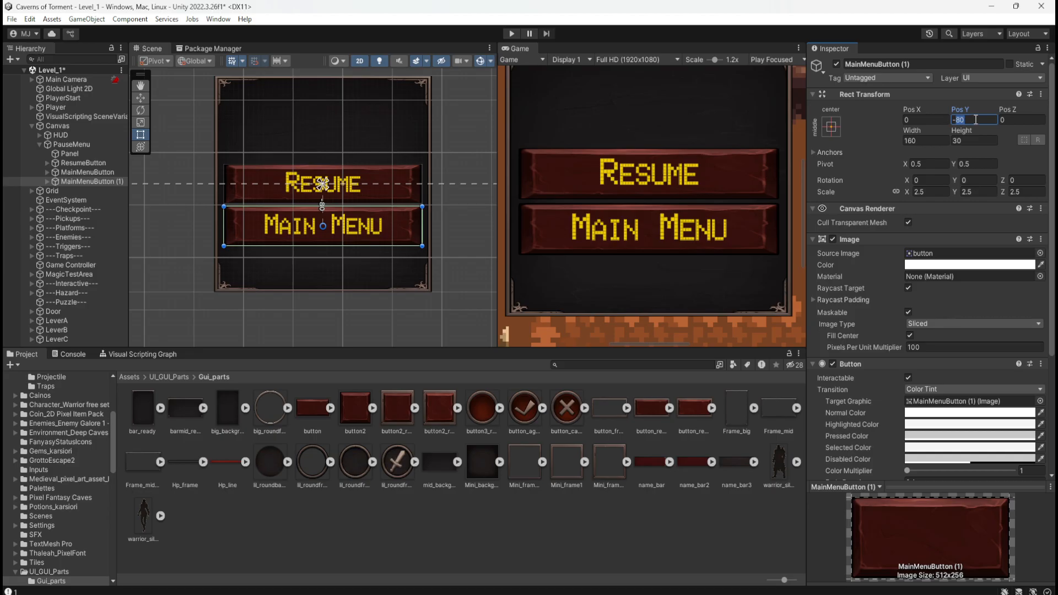
text(-16)
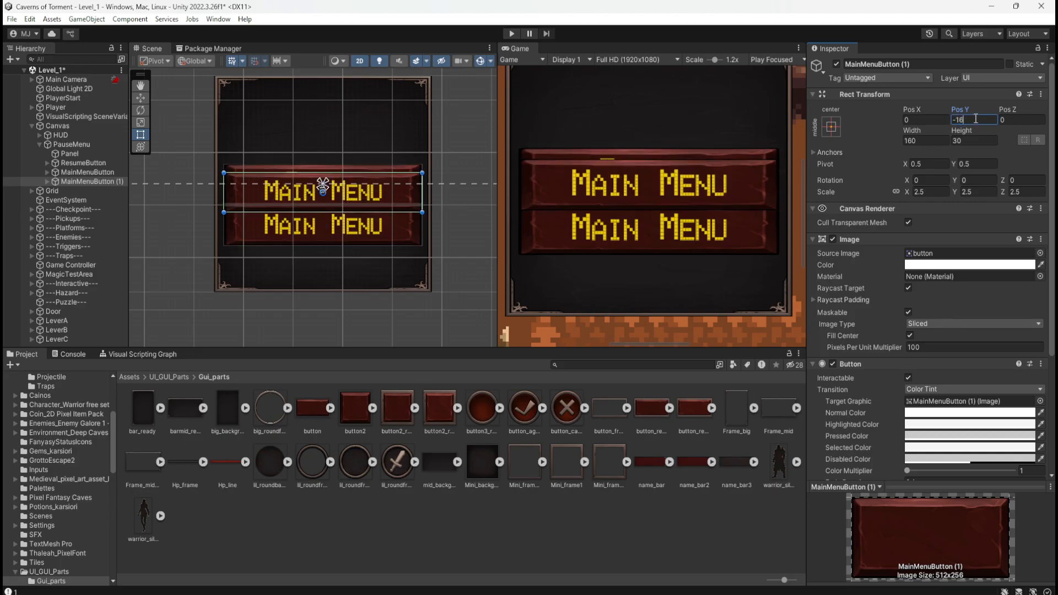
text(0)
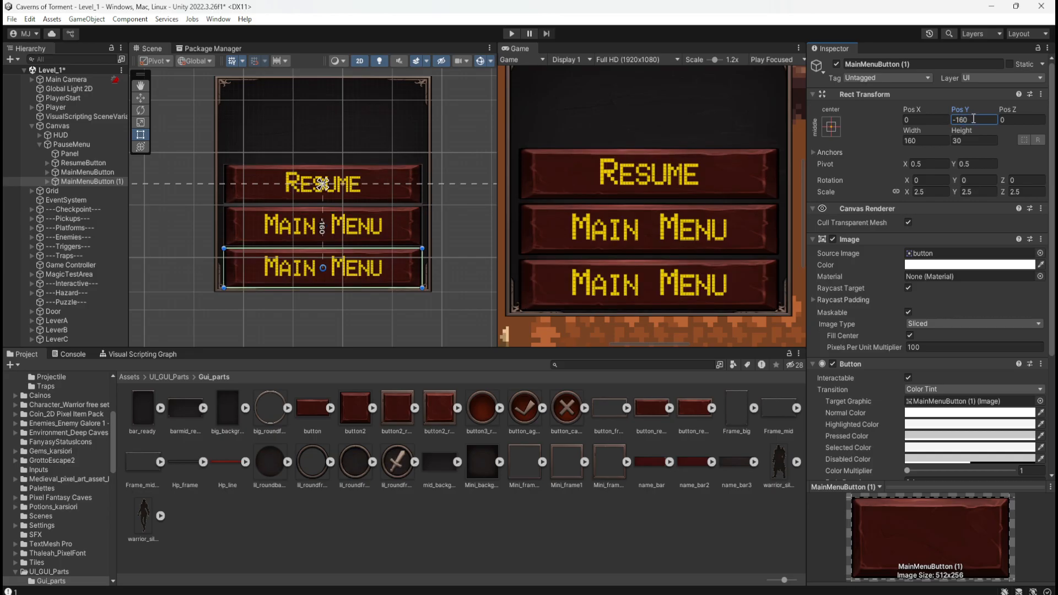
Rename the duplicated main menu button as QuitButton.
click(45, 181)
click(47, 182)
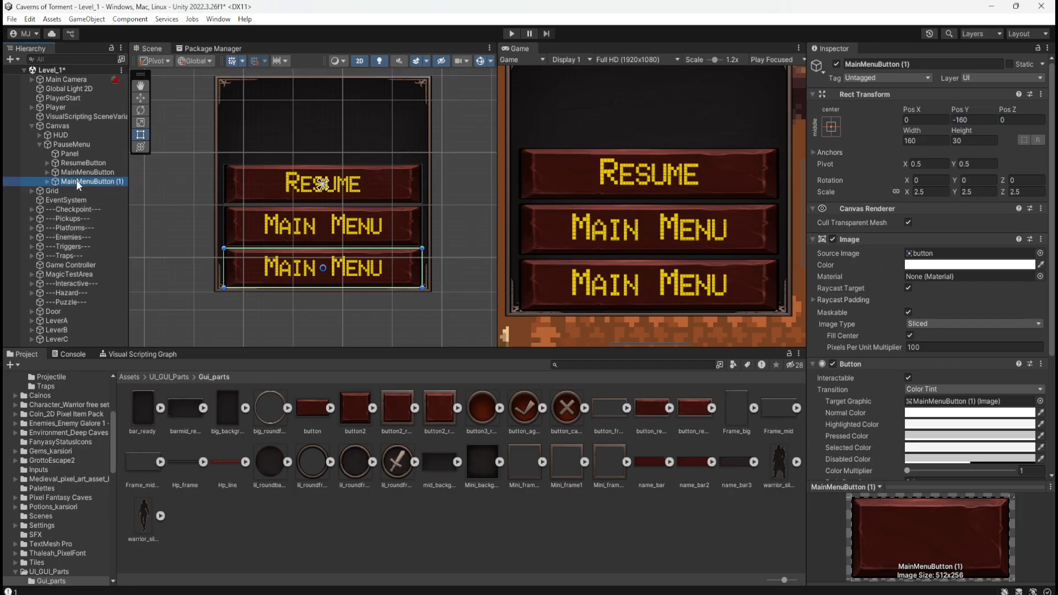
click(76, 181)
text(Quit)
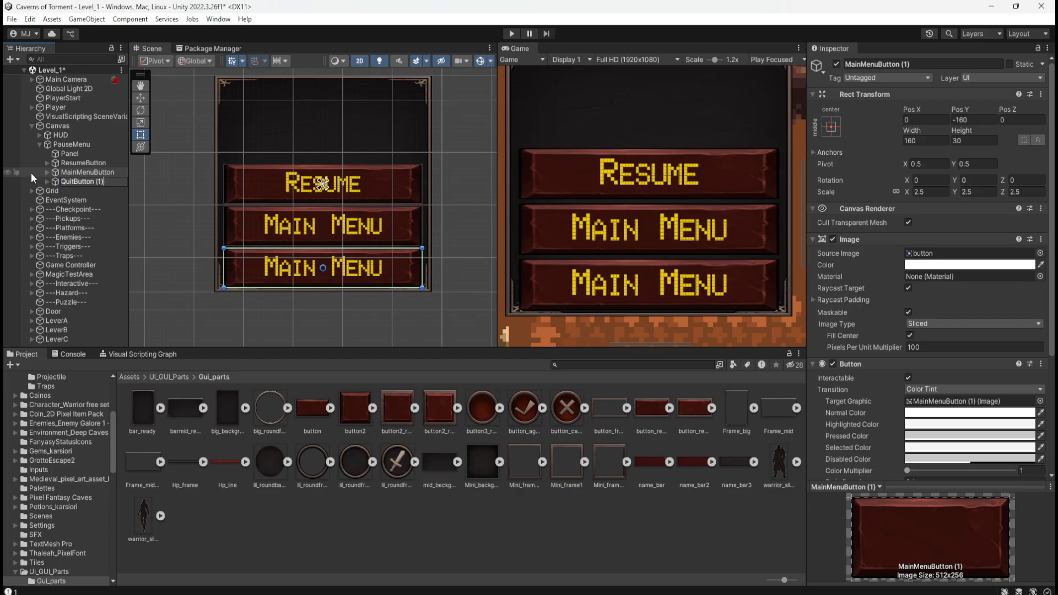
key(BackSpace)
key(BackSpace)
key(BackSpace)
key(BackSpace)
key(Return)
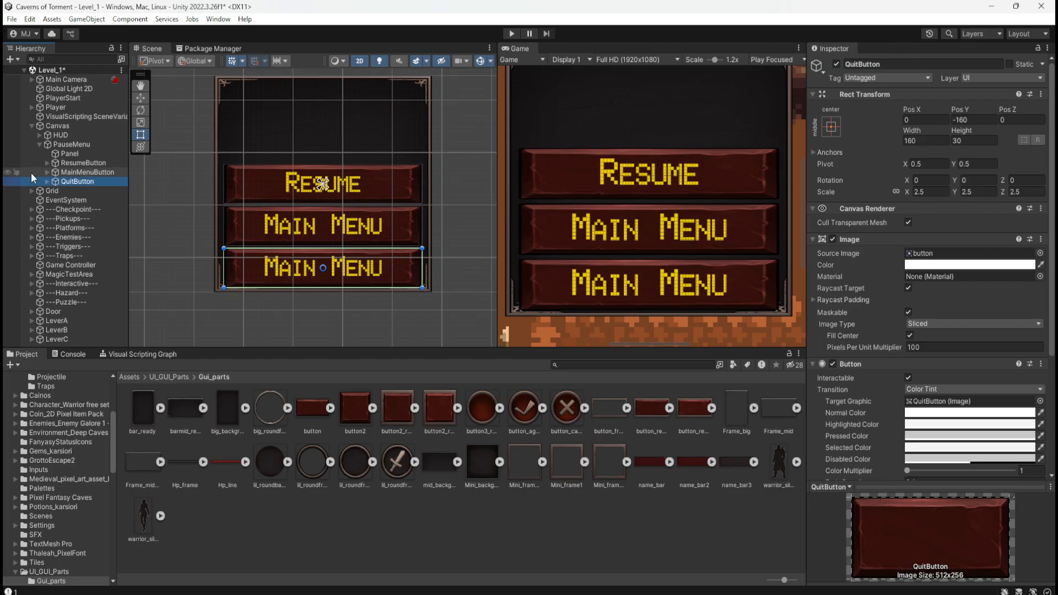
Change the text label inside QuitButton to "Quit".
click(48, 182)
click(64, 191)
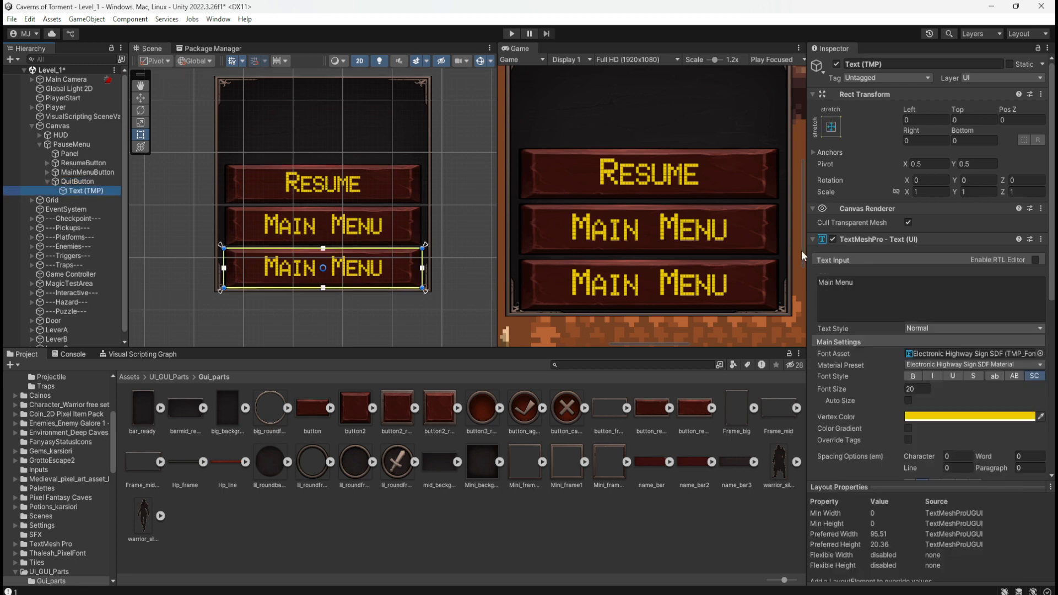
click(873, 294)
text(Quit)
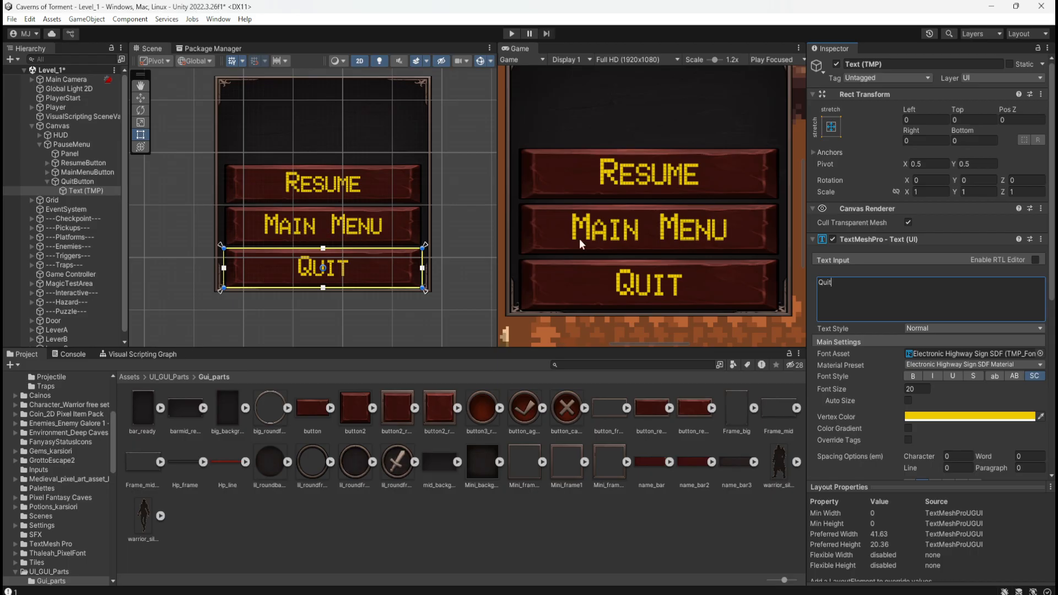
Examine how PauseMenu and its Panel are sized and positioned relative to the whole canvas and the HUD.
scroll(322, 183, down, 3)
scroll(362, 187, down, 6)
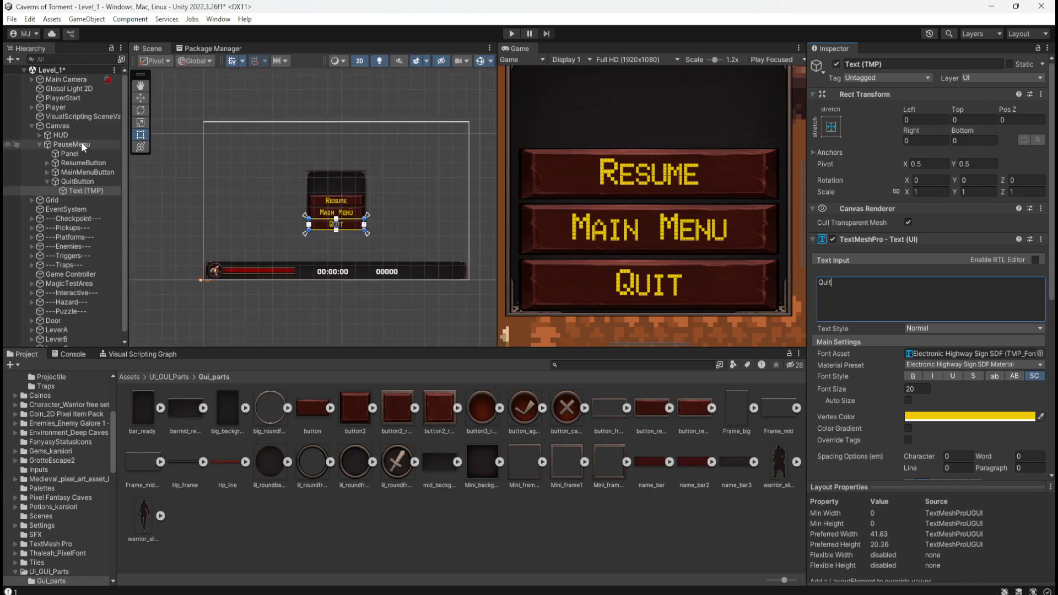
click(60, 144)
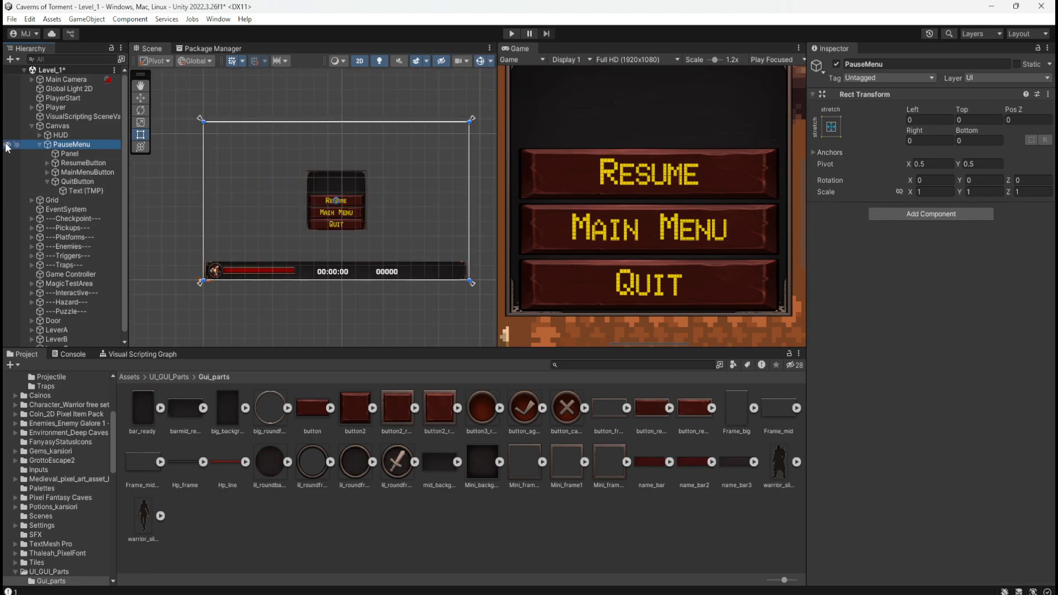
scroll(369, 197, up, 4)
scroll(321, 198, up, 3)
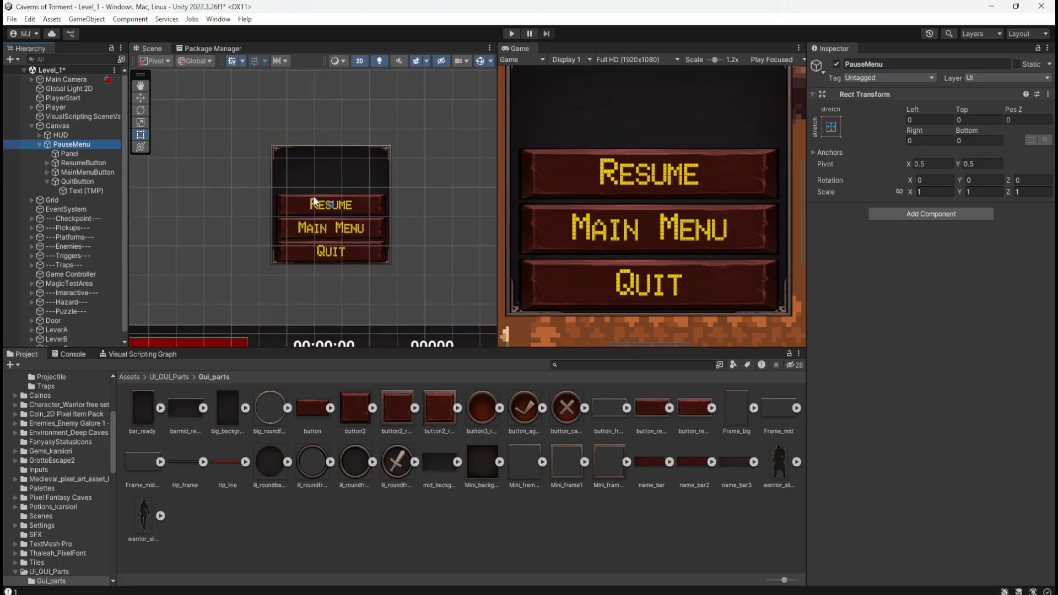
click(78, 153)
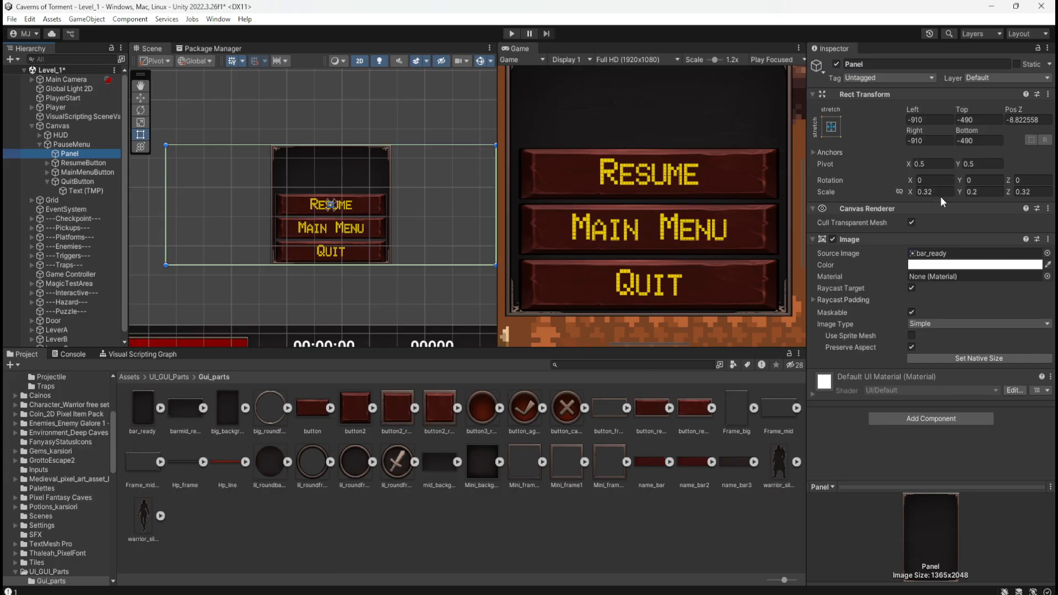
click(973, 193)
scroll(378, 163, down, 5)
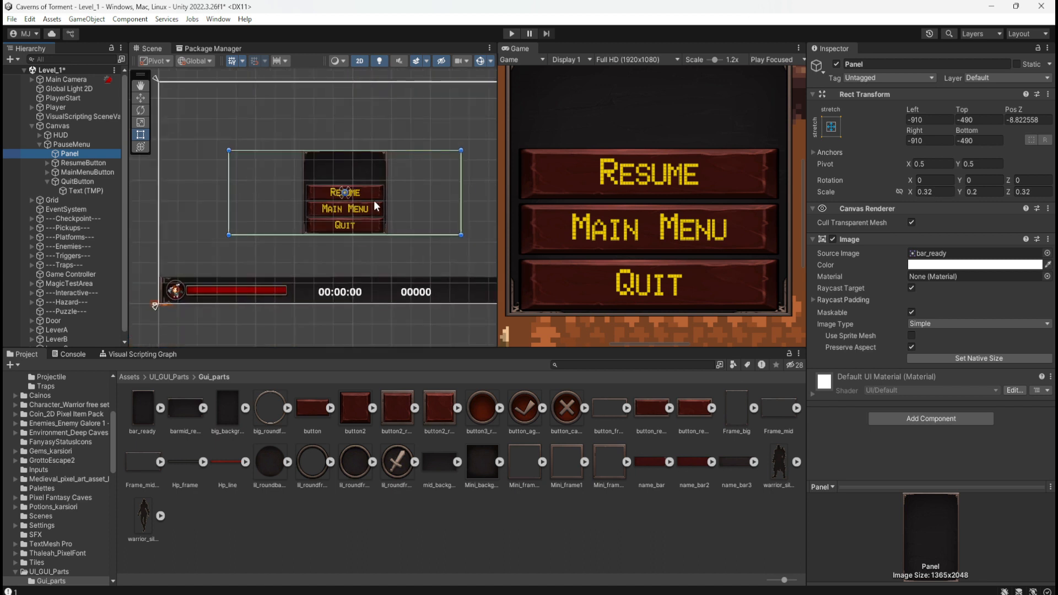
click(88, 143)
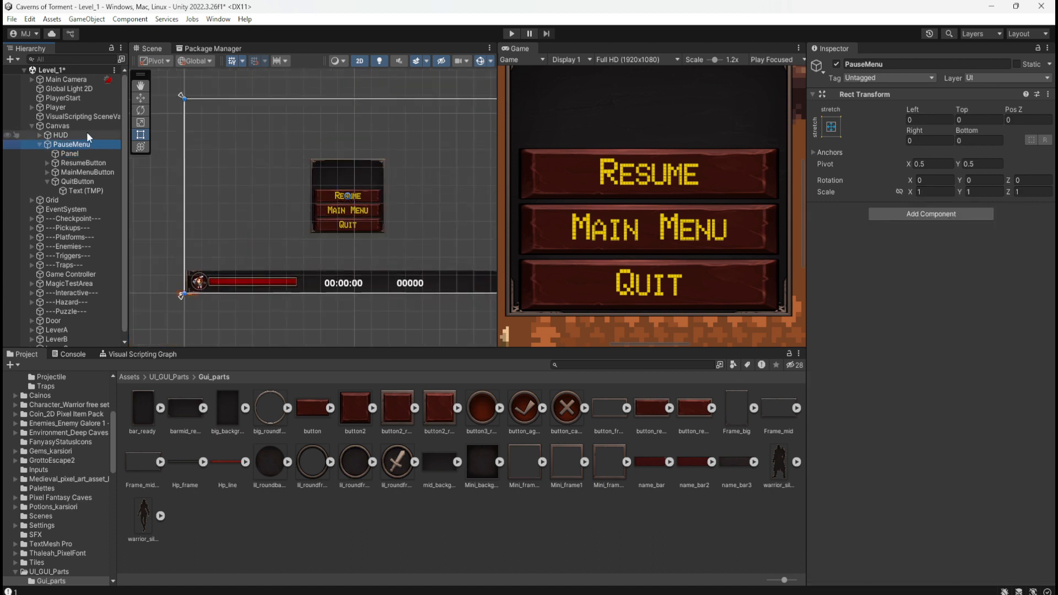
click(88, 135)
click(81, 145)
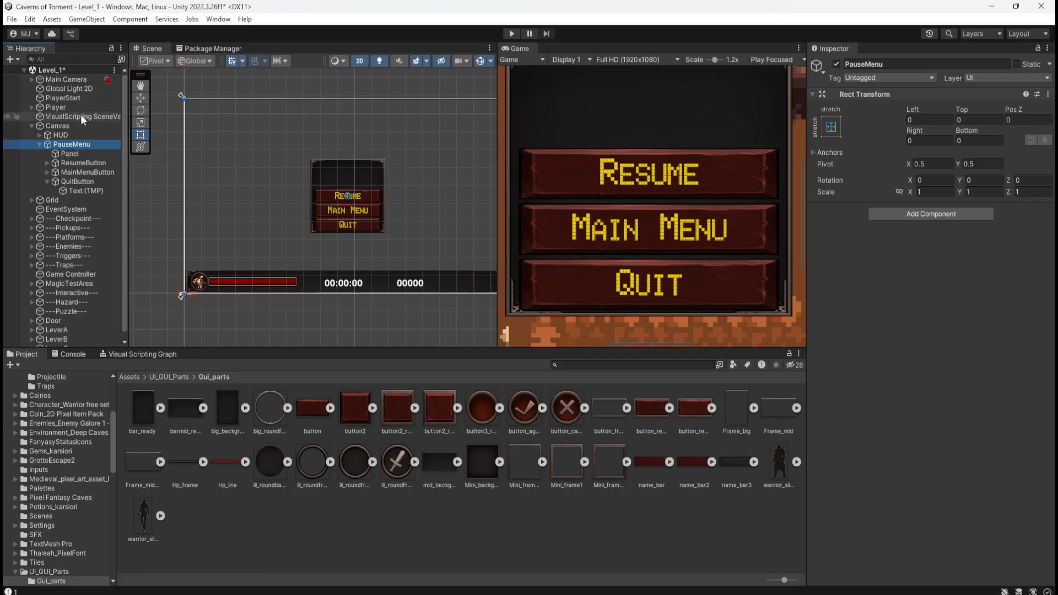
Try the full stretch anchor preset and a narrower width on the Panel, undoing each change.
click(81, 152)
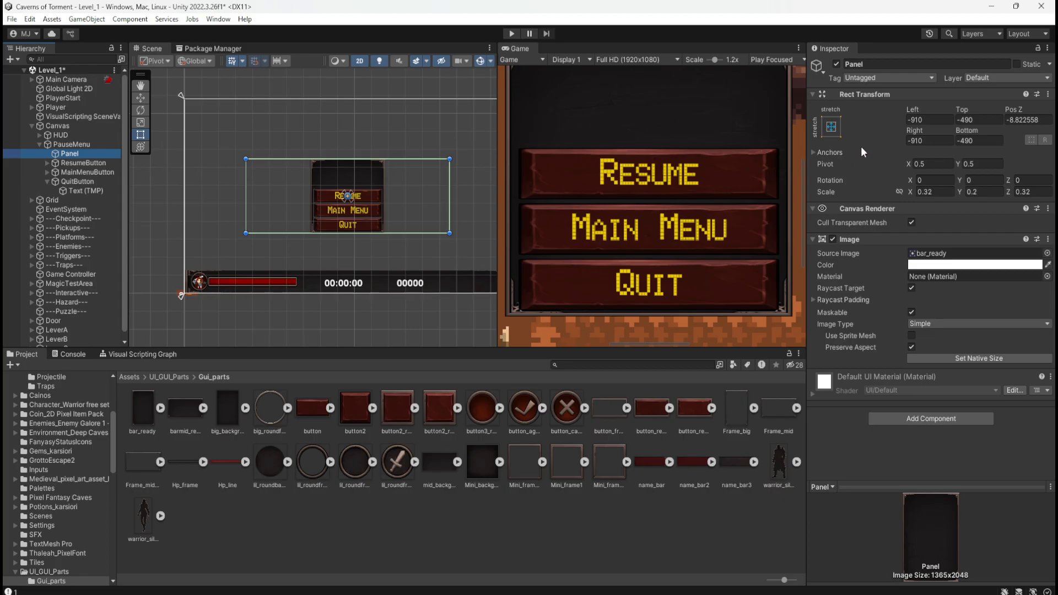
click(831, 130)
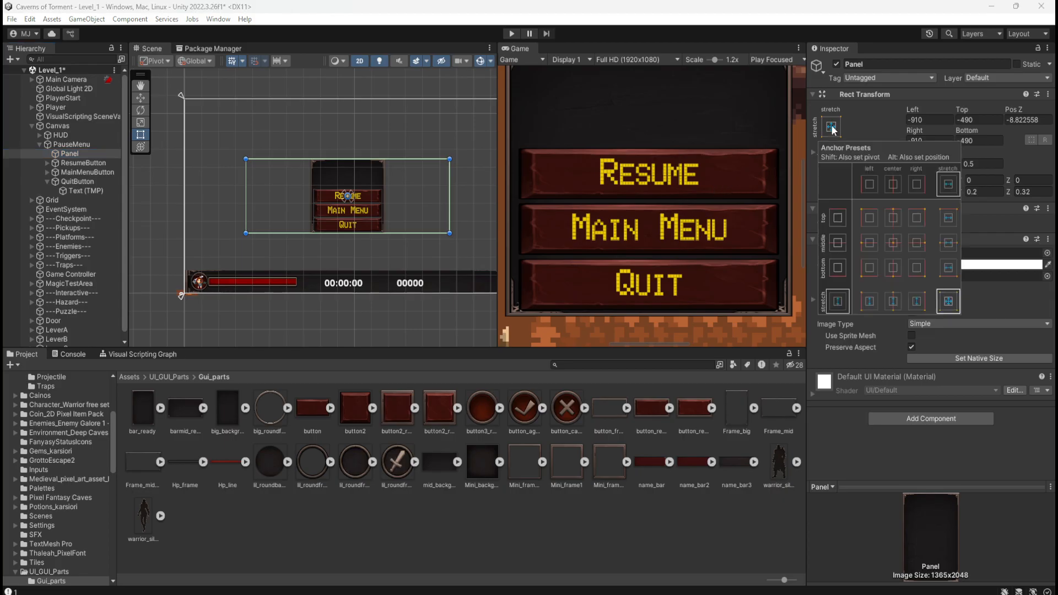
click(950, 305)
alt+shift+click(949, 305)
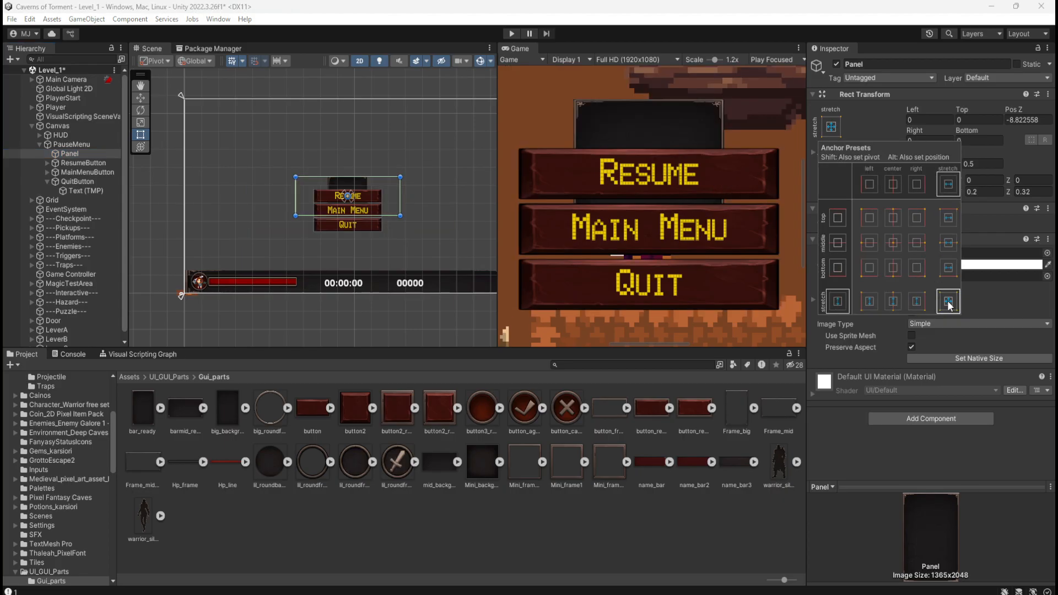
key(ctrl+z)
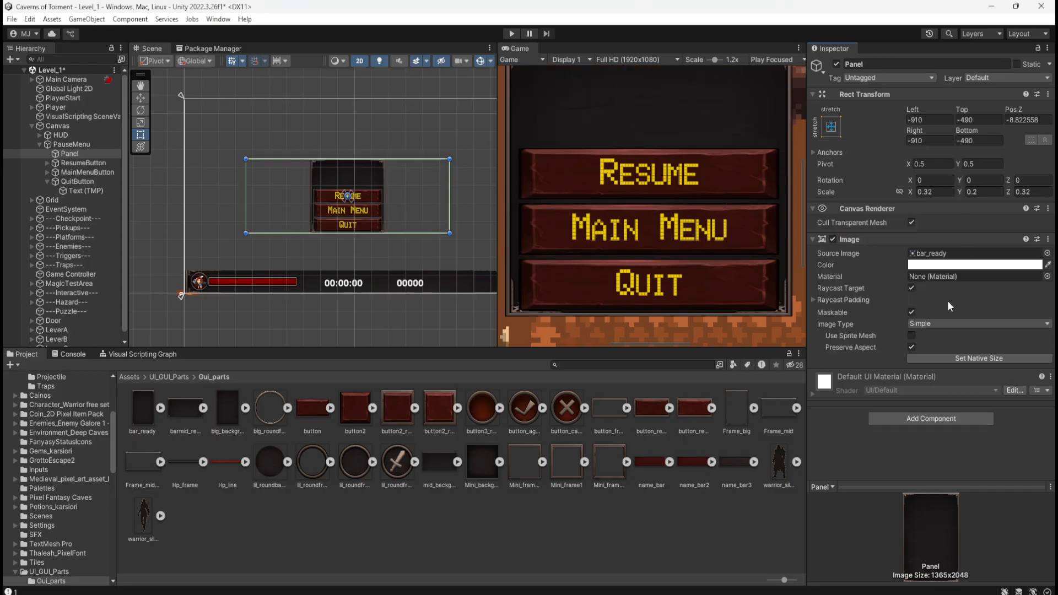
drag(450, 190, 412, 207)
key(ctrl+z)
Try setting the Panel's image to its native size, and undo it.
click(912, 336)
click(972, 358)
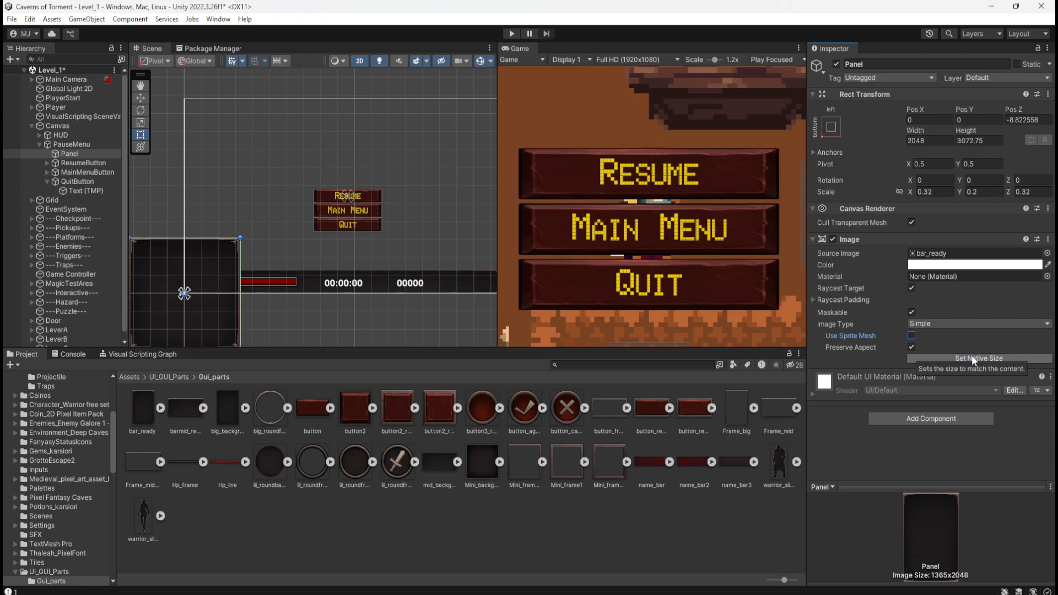
scroll(285, 209, down, 3)
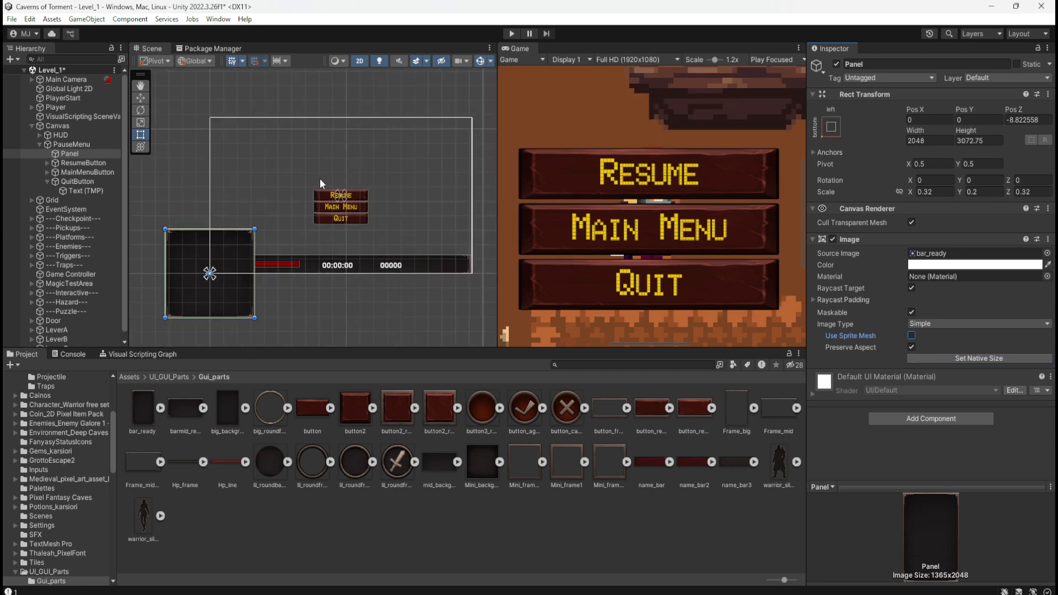
scroll(319, 178, up, 3)
key(ctrl+z)
scroll(445, 204, up, 4)
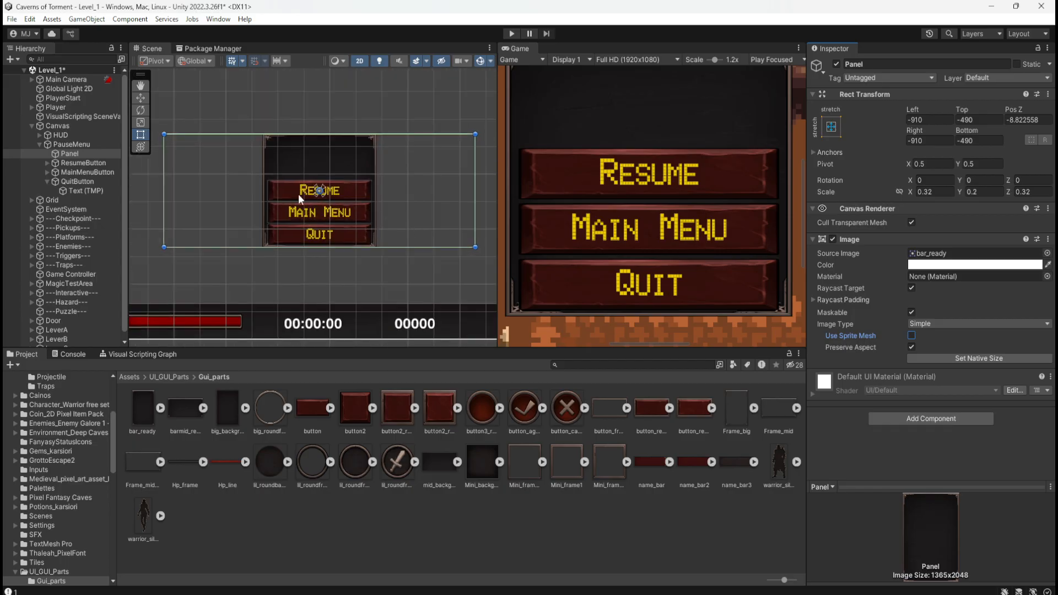
Select ResumeButton, MainMenuButton and QuitButton together, try stretching them upward to fill the panel, and undo the resize.
click(46, 182)
click(74, 163)
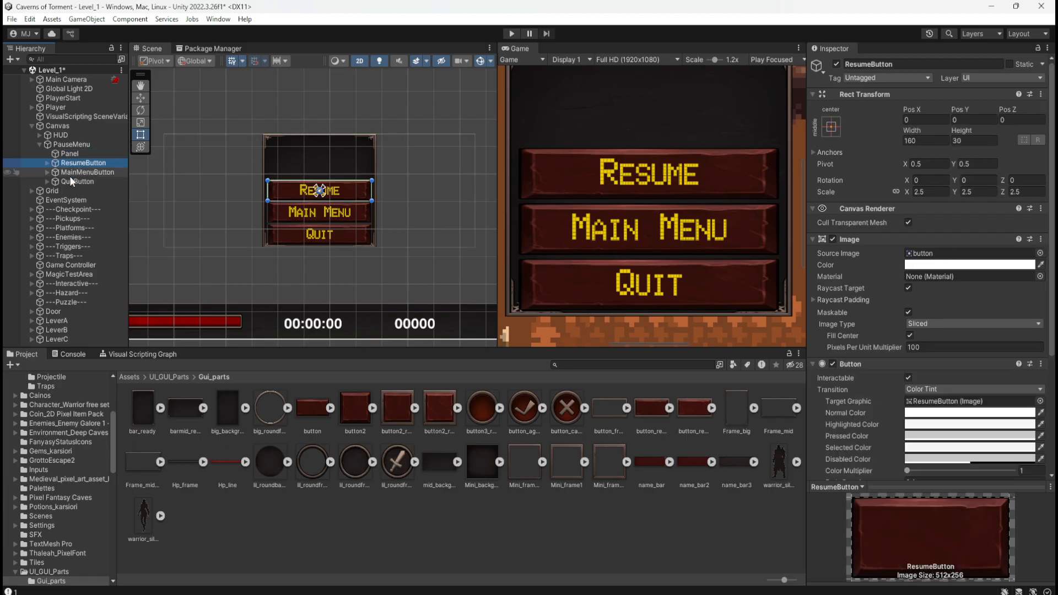
shift+click(81, 182)
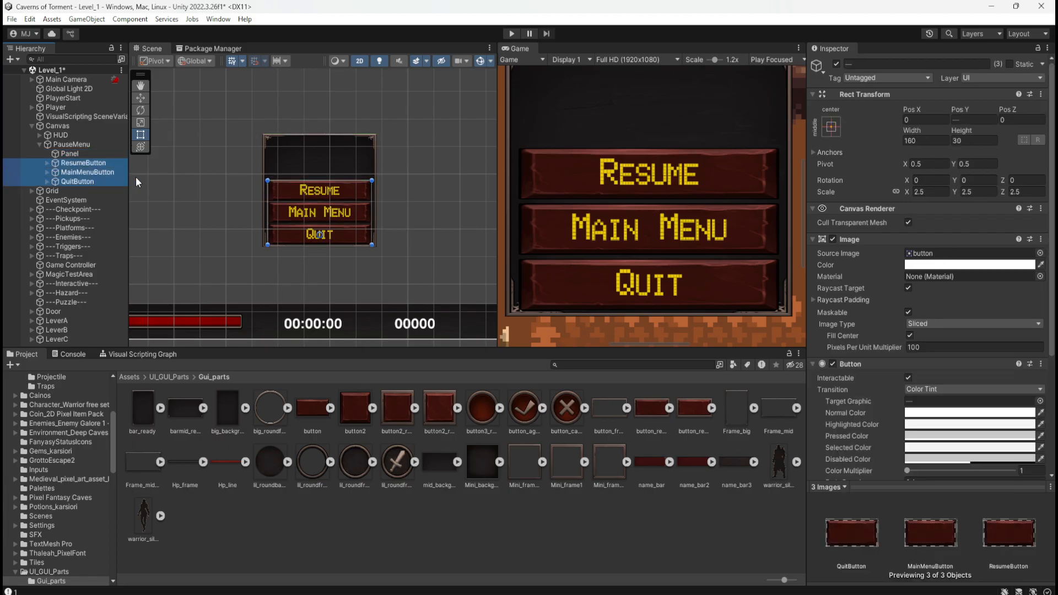
drag(348, 181, 351, 142)
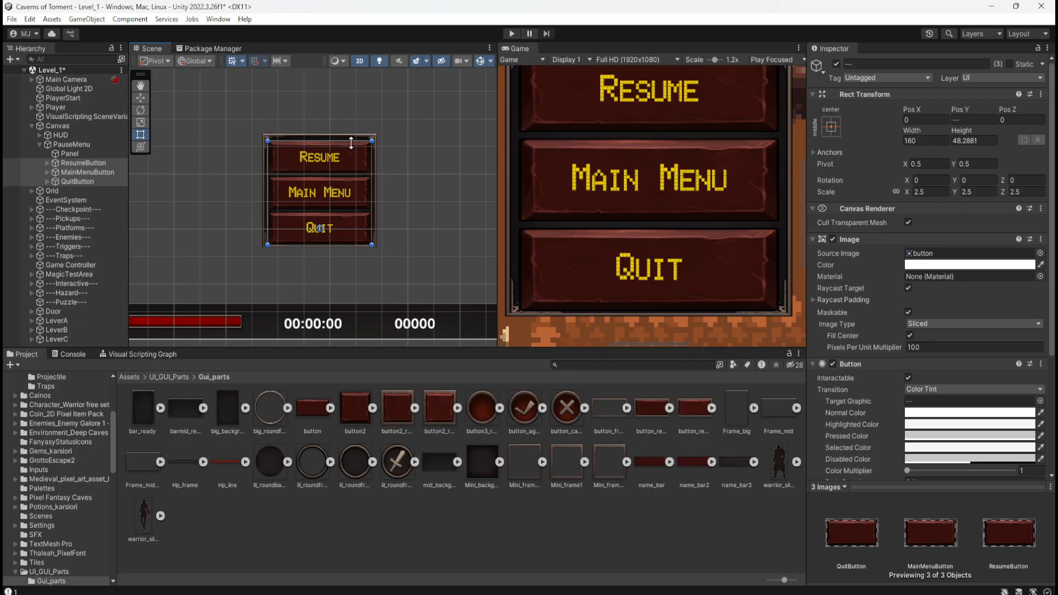
key(ctrl+z)
scroll(390, 173, down, 6)
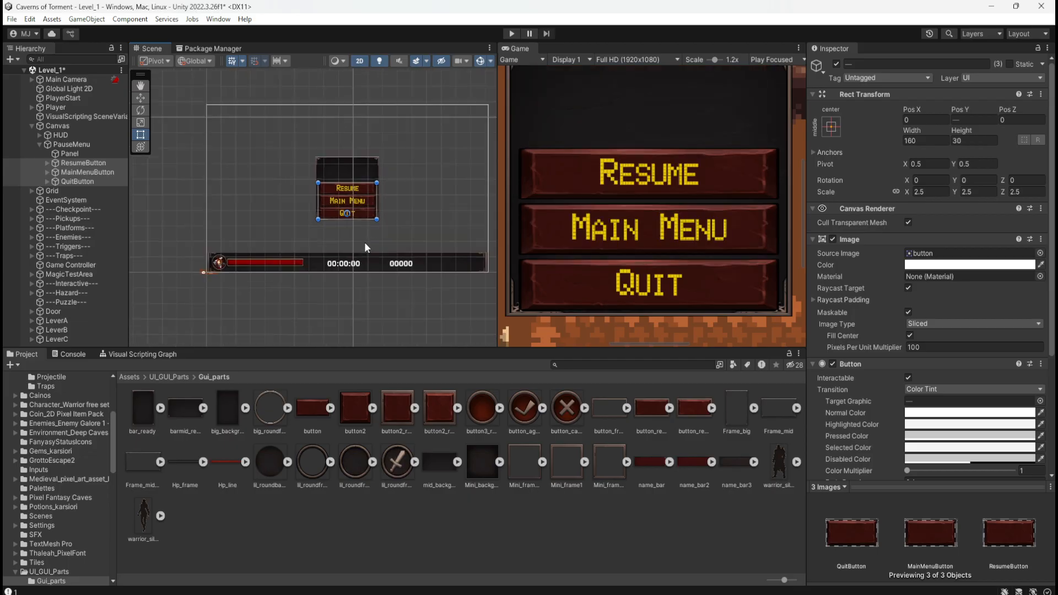
scroll(402, 254, up, 6)
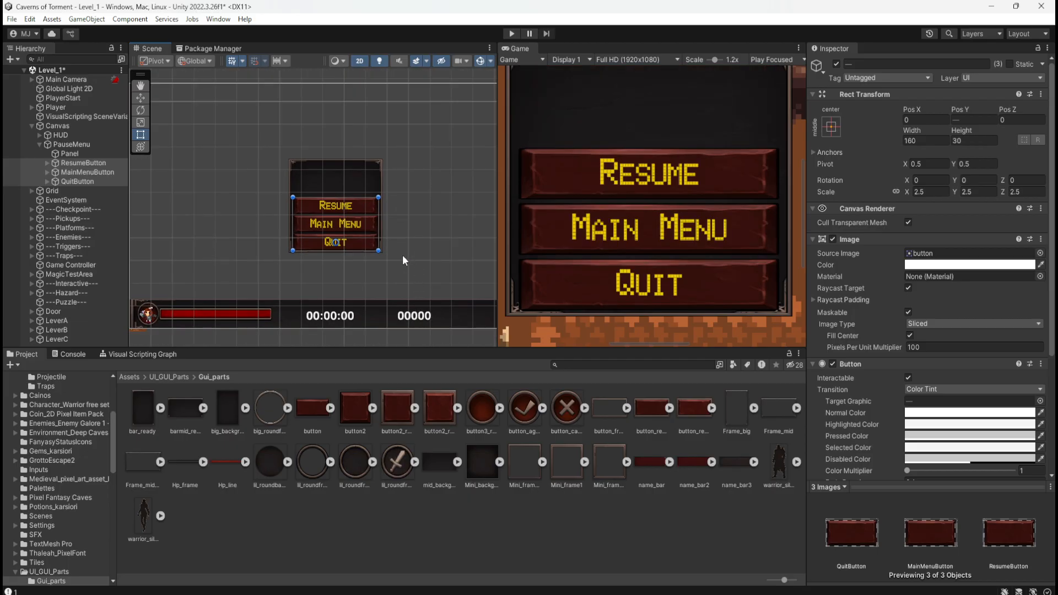
Set the Panel's Y scale to 0.15.
click(66, 154)
click(984, 190)
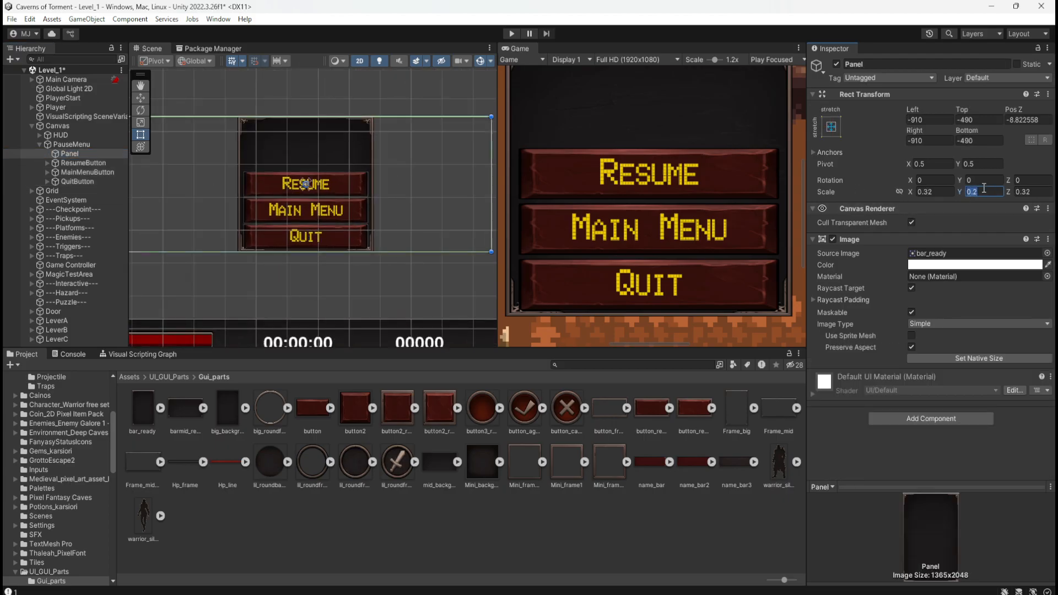
text(0.15)
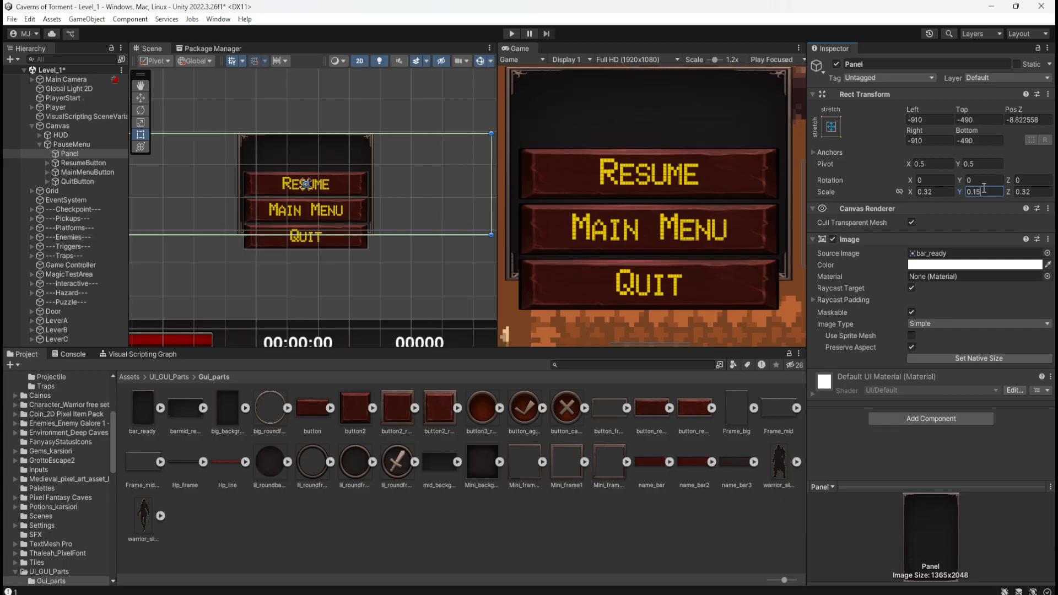
scroll(398, 176, down, 5)
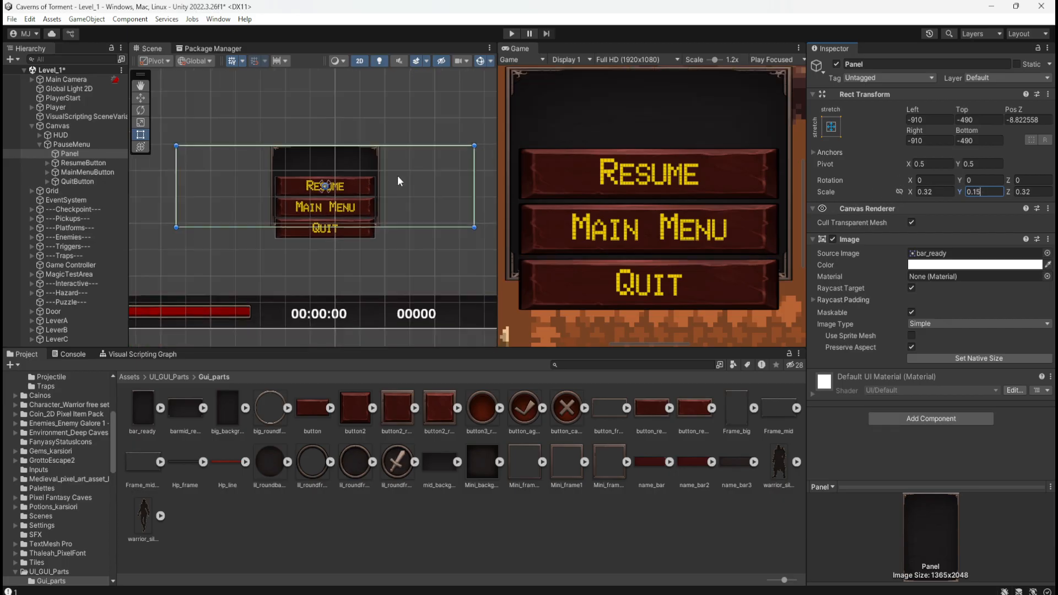
scroll(387, 170, up, 5)
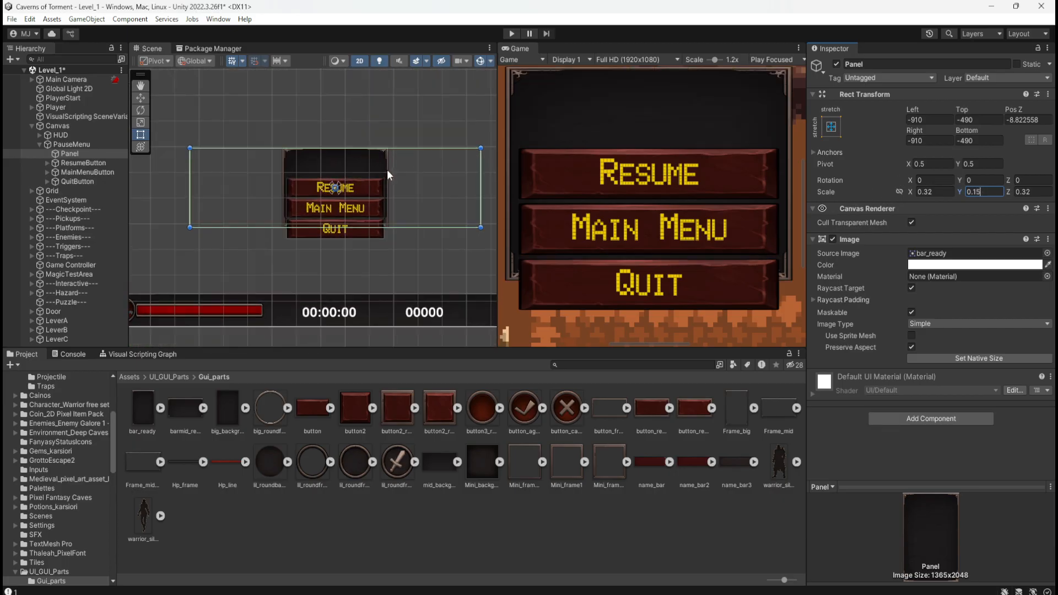
Try ResumeButton at Y positions 50, 60 and 80, and settle on 90 near the panel's upper edge.
click(77, 161)
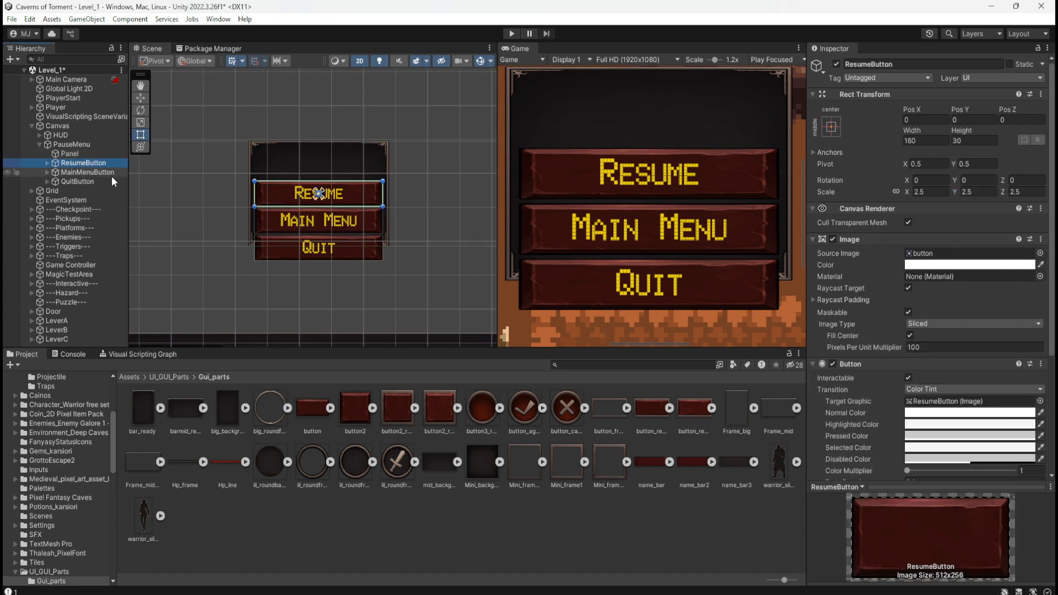
click(971, 120)
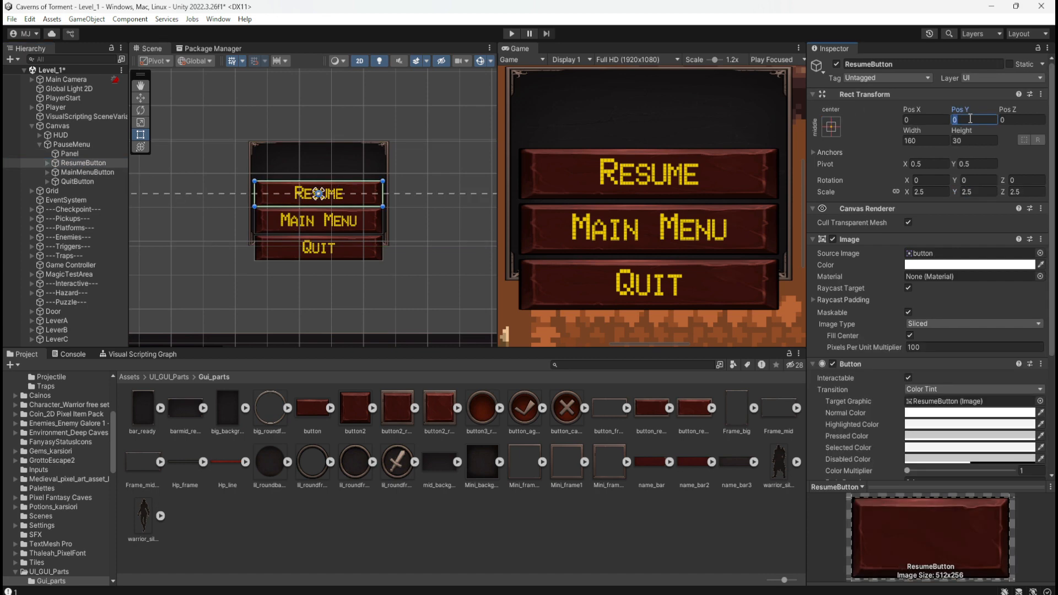
text(50)
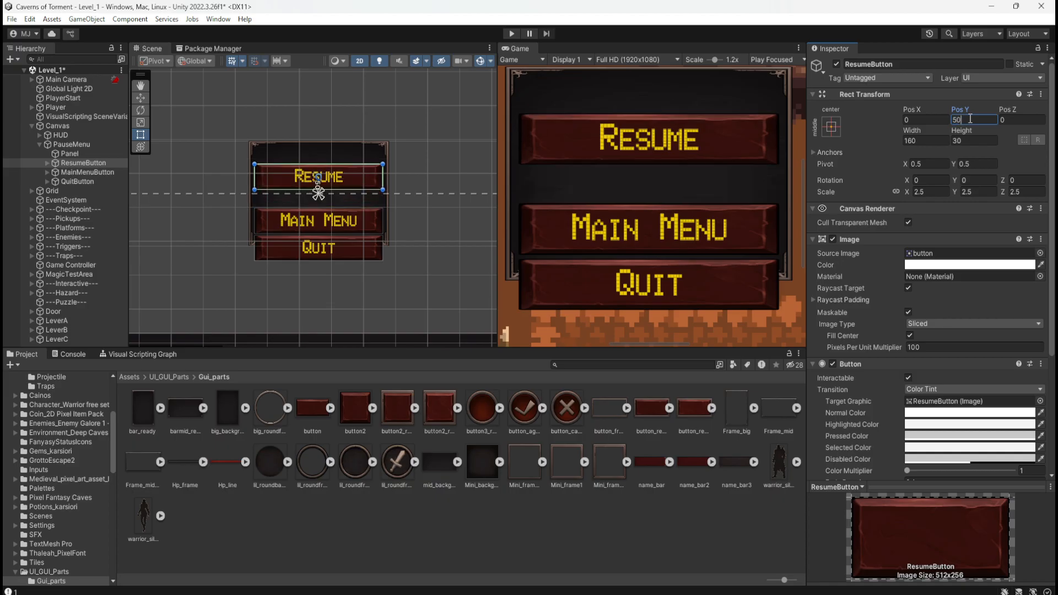
key(BackSpace)
key(BackSpace)
text(60)
key(BackSpace)
key(BackSpace)
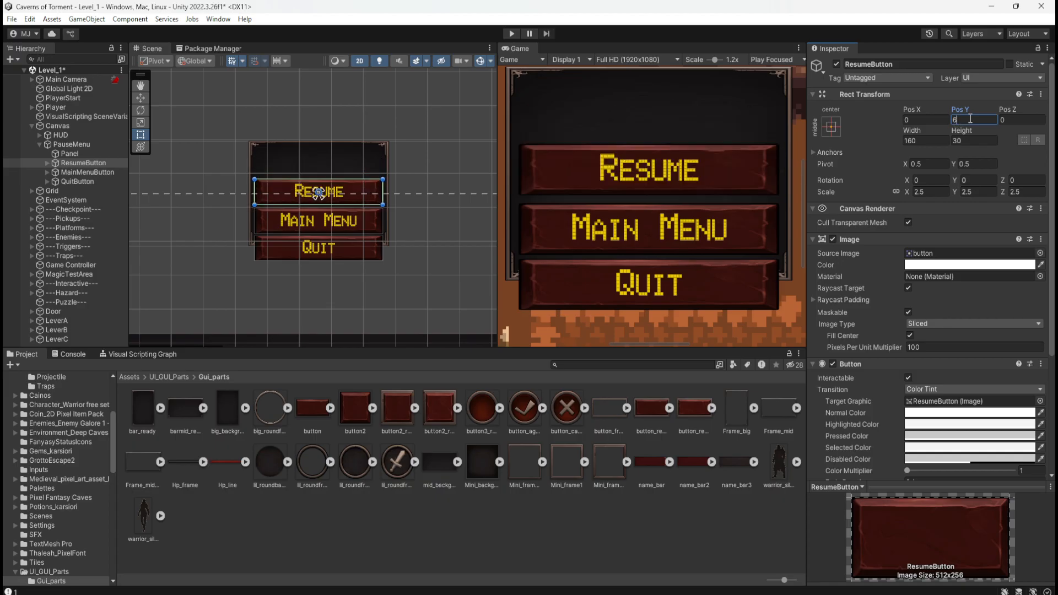
text(80)
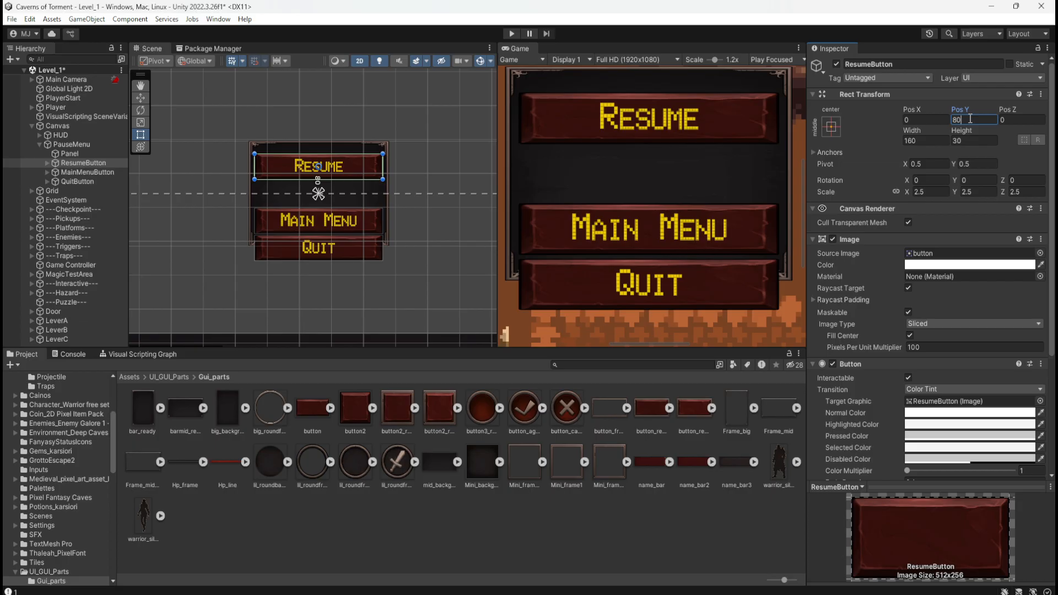
key(BackSpace)
key(BackSpace)
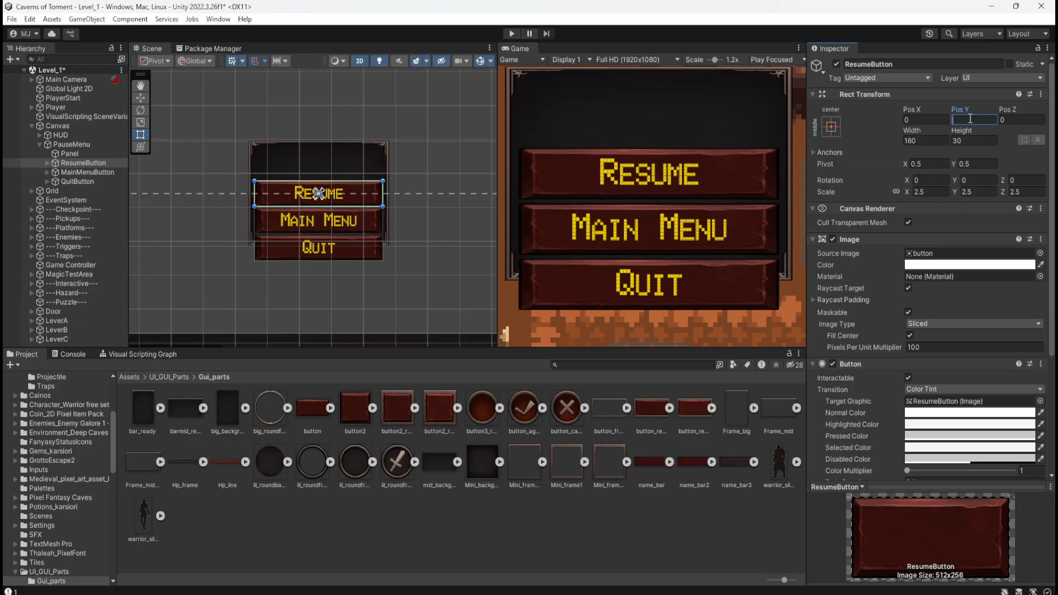
text(90)
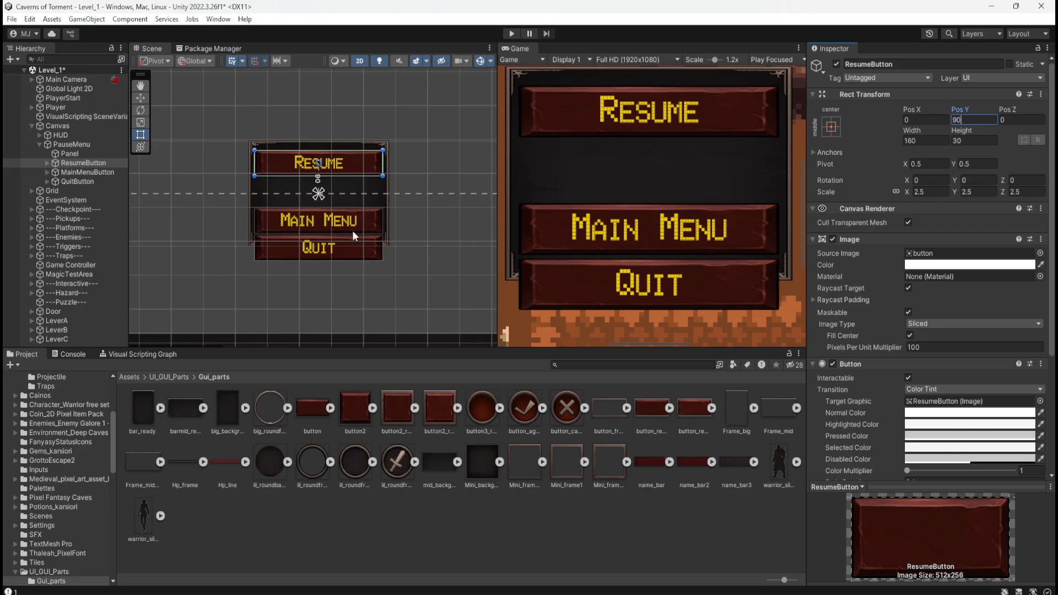
Set MainMenuButton's Y position to 10 and QuitButton's Y position to -70.
click(362, 217)
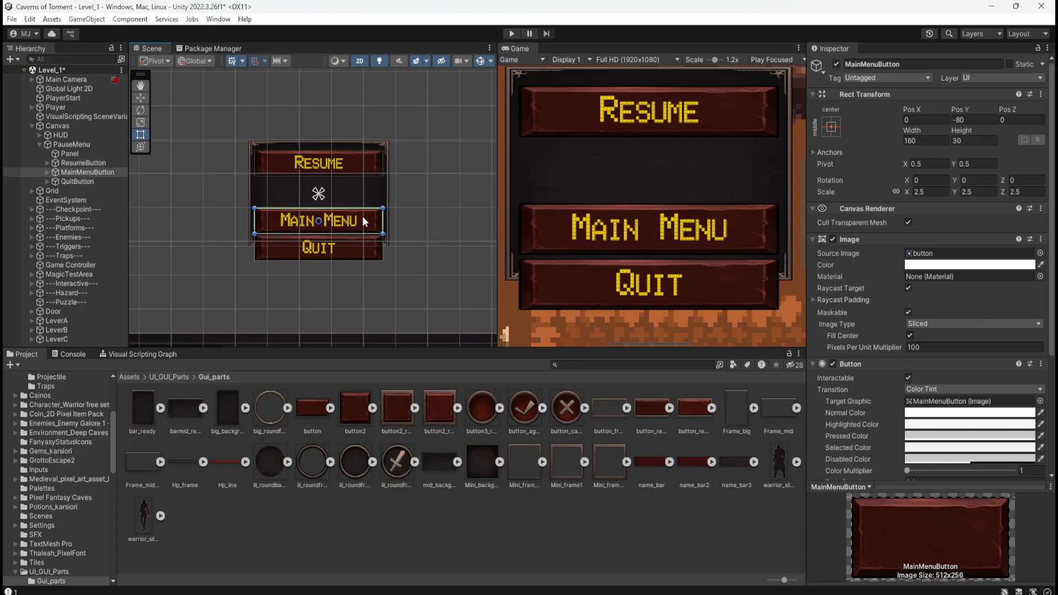
click(978, 120)
text(10)
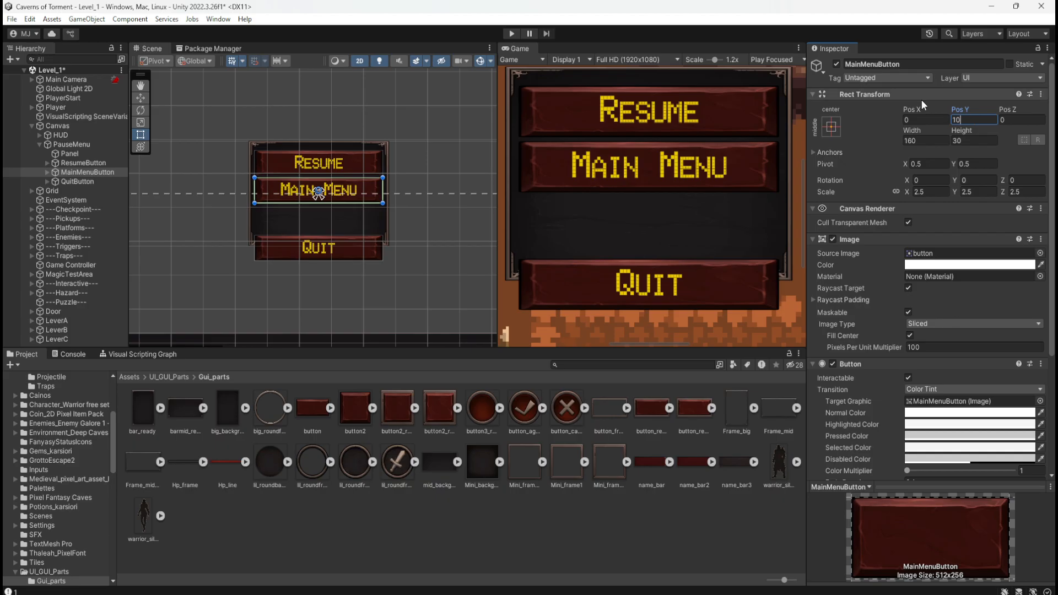
click(351, 247)
click(981, 120)
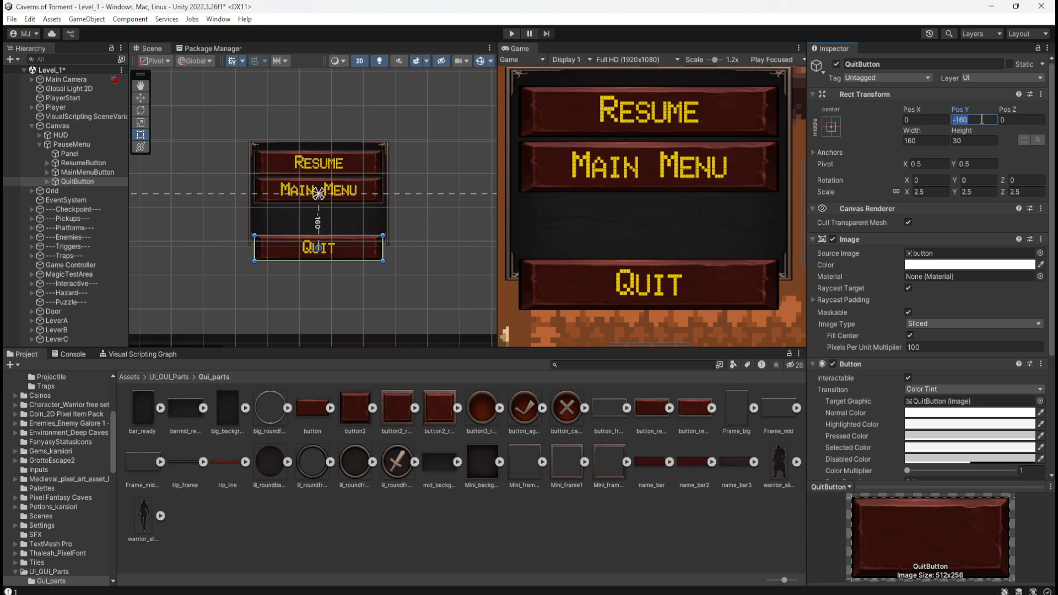
text(-70)
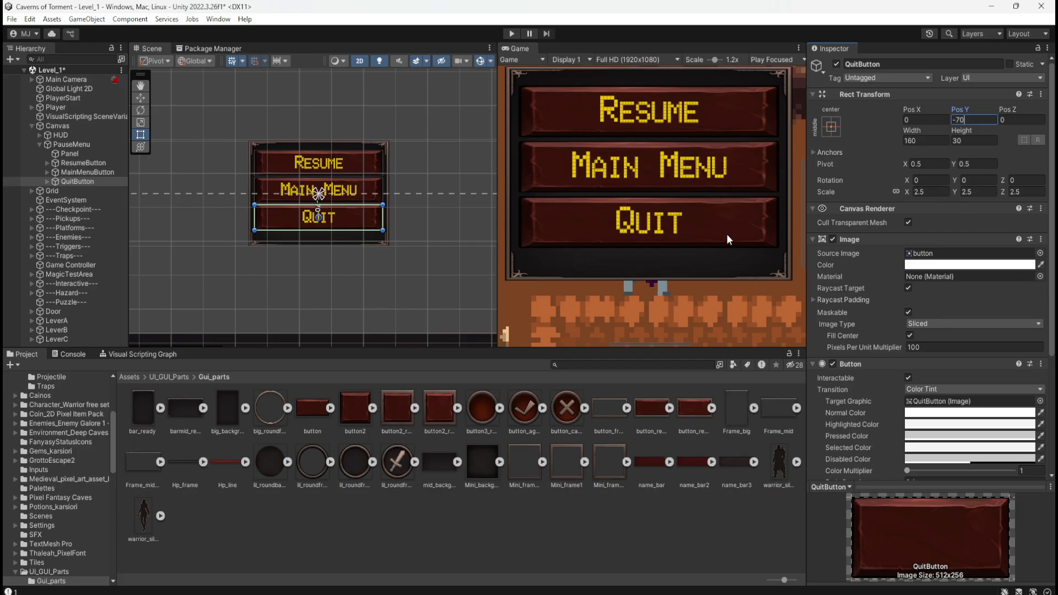
Try a Y scale of 0.13 on the Panel, and set it to 0.14.
click(102, 153)
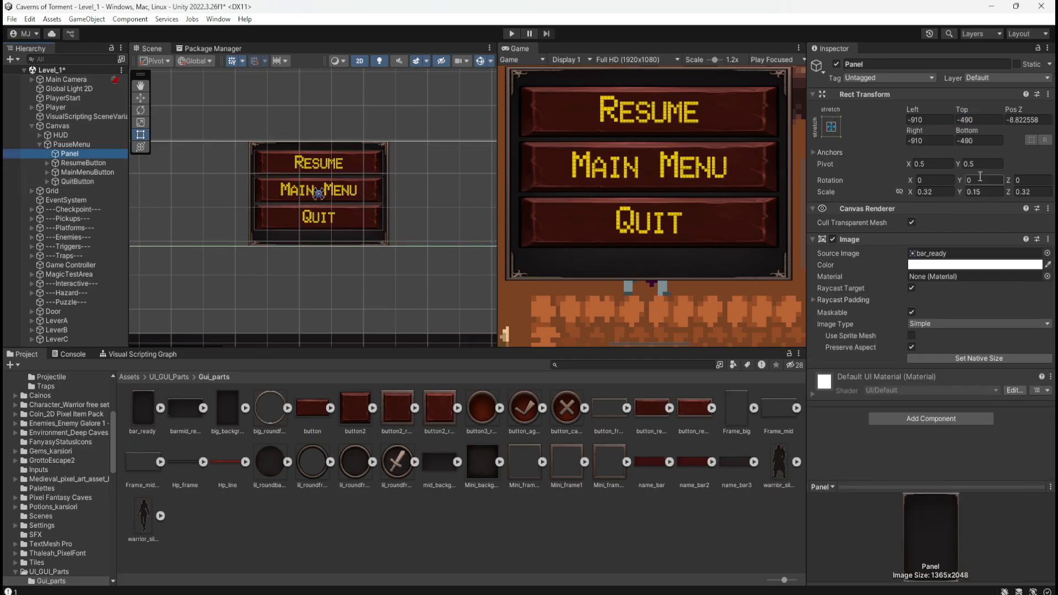
click(996, 192)
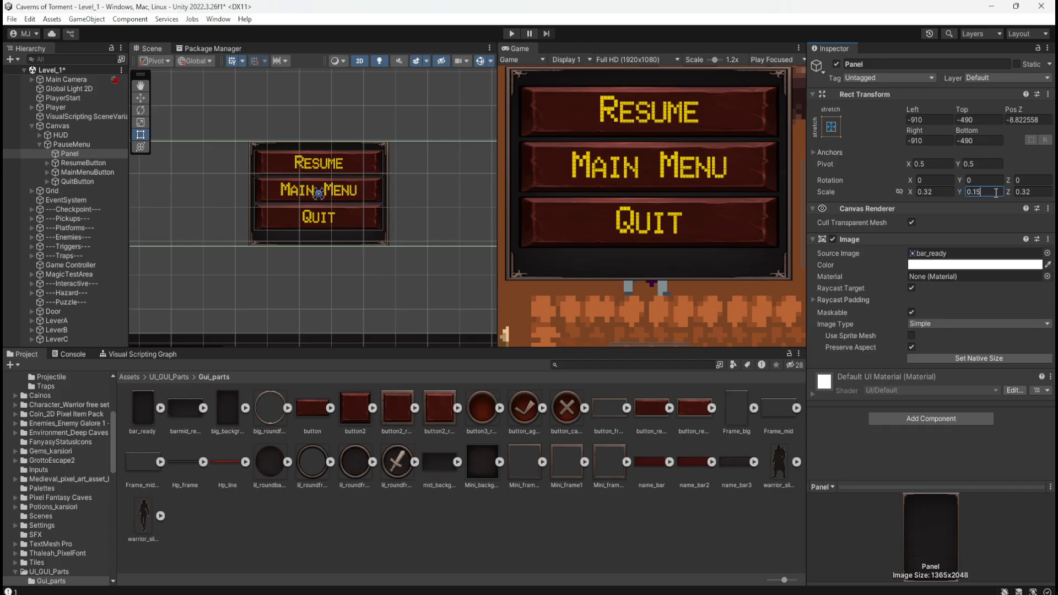
key(BackSpace)
text(4)
key(BackSpace)
text(3)
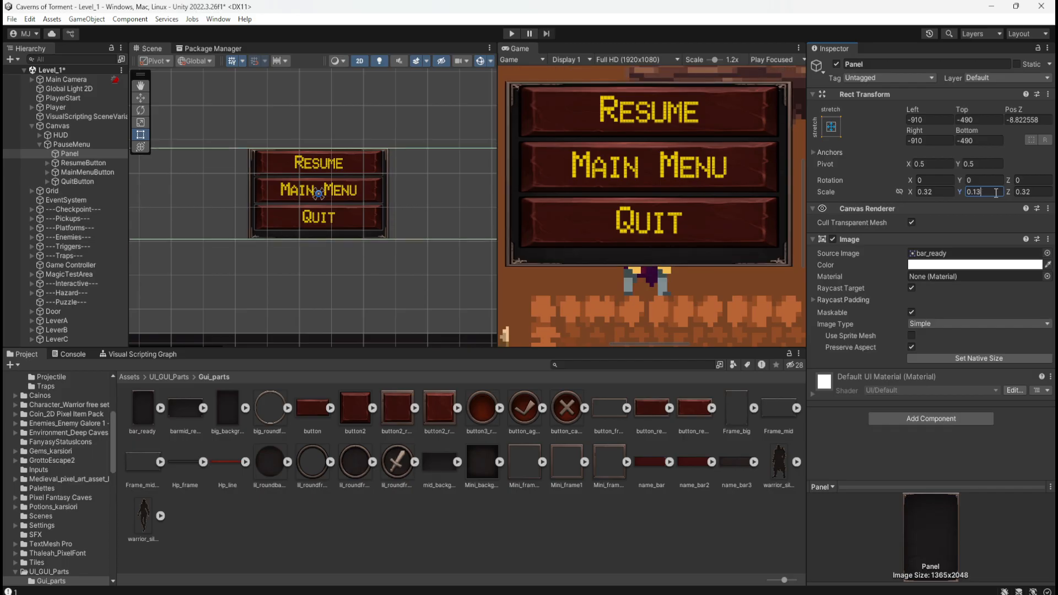
key(BackSpace)
text(4)
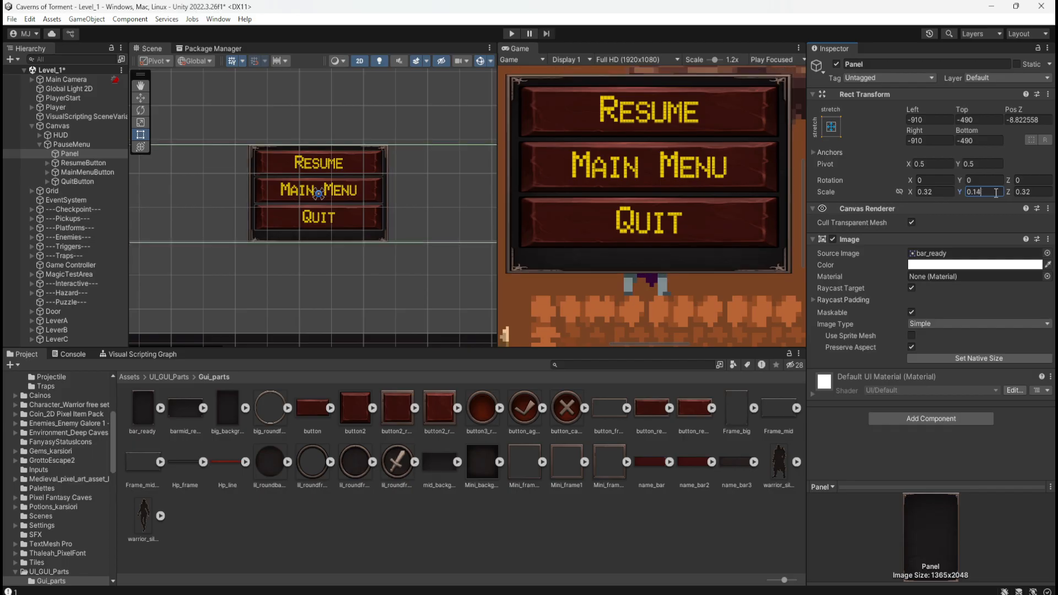
Set QuitButton's Y position to -80.
click(84, 181)
click(971, 120)
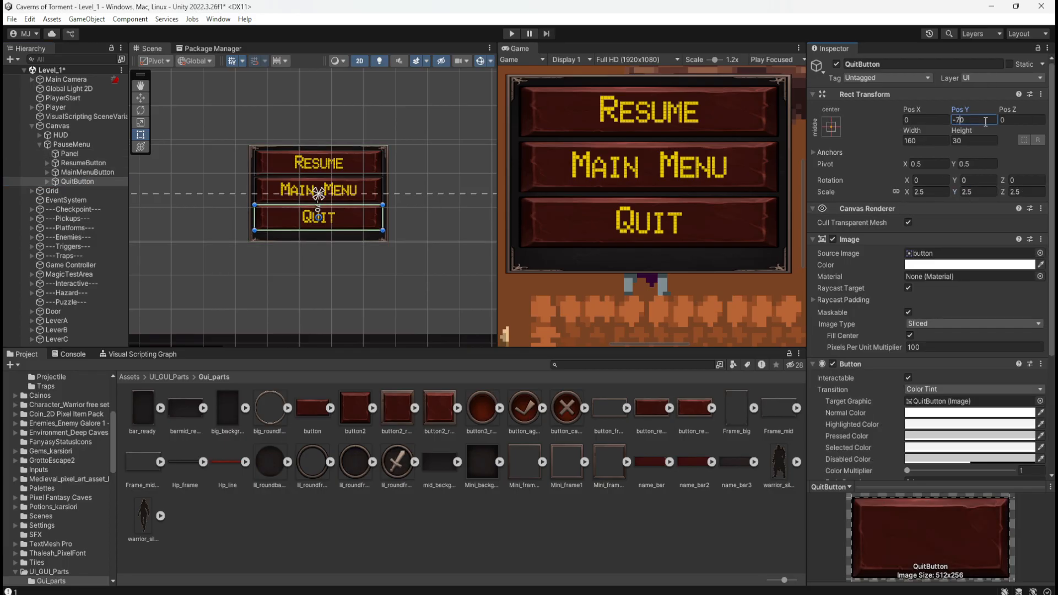
key(BackSpace)
text(8)
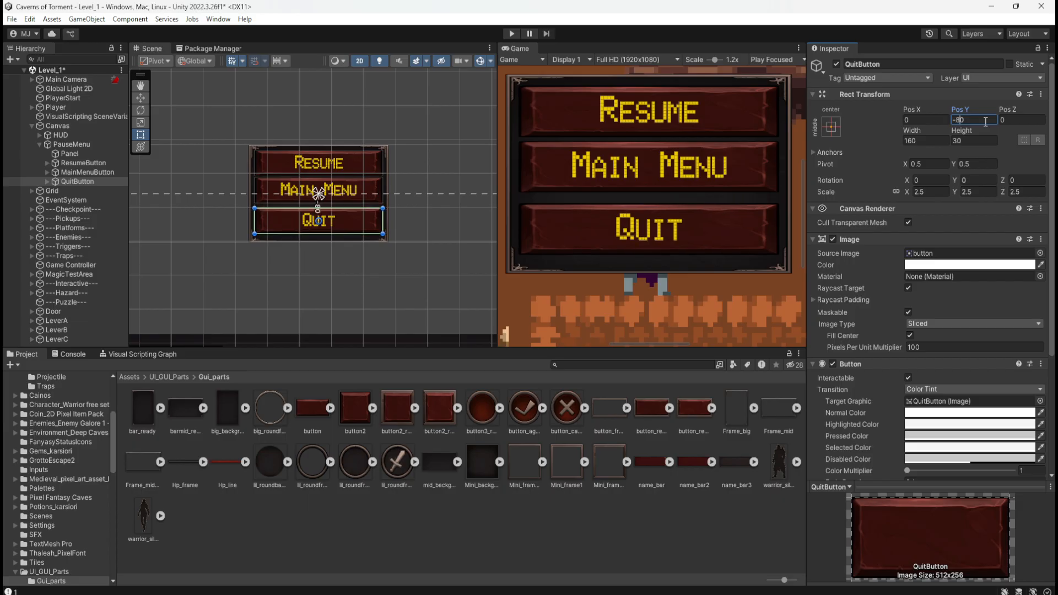
key(BackSpace)
text(8)
Set MainMenuButton's Y position to 0 and ResumeButton's Y position to 80.
click(66, 172)
click(981, 119)
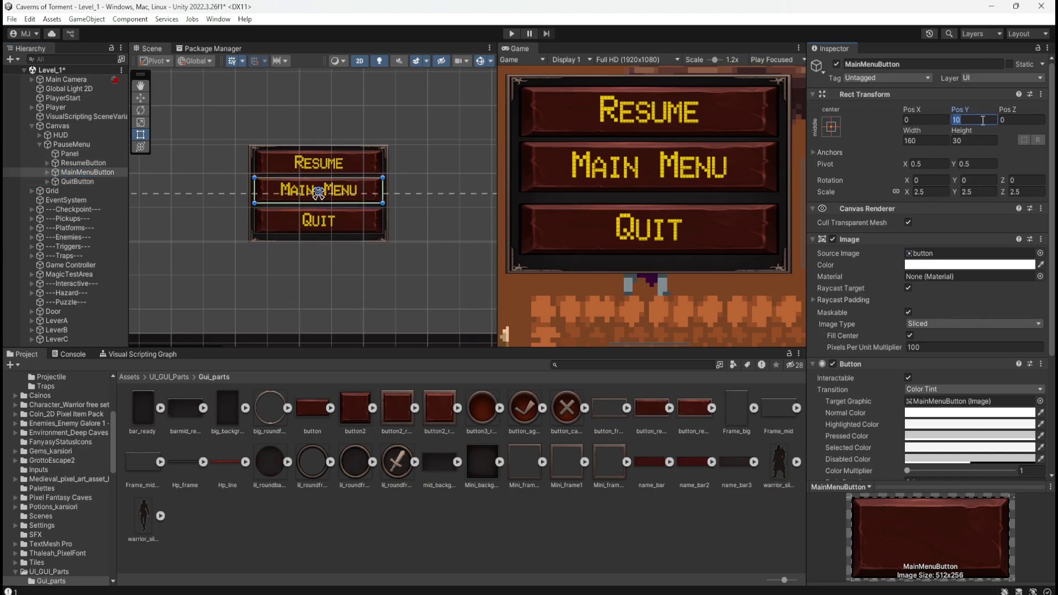
text(0)
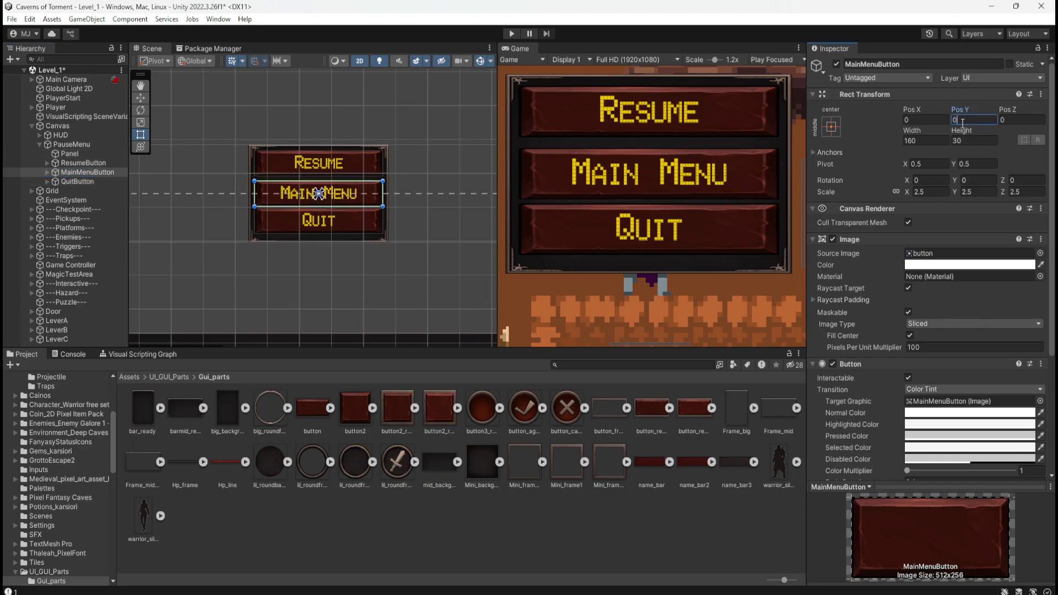
click(83, 162)
click(952, 120)
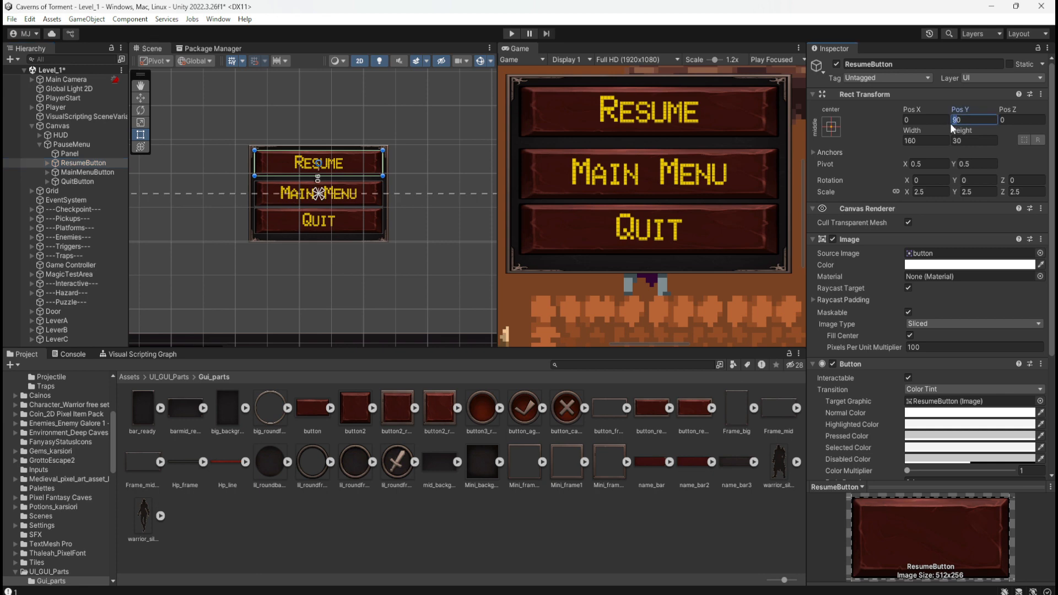
text(80)
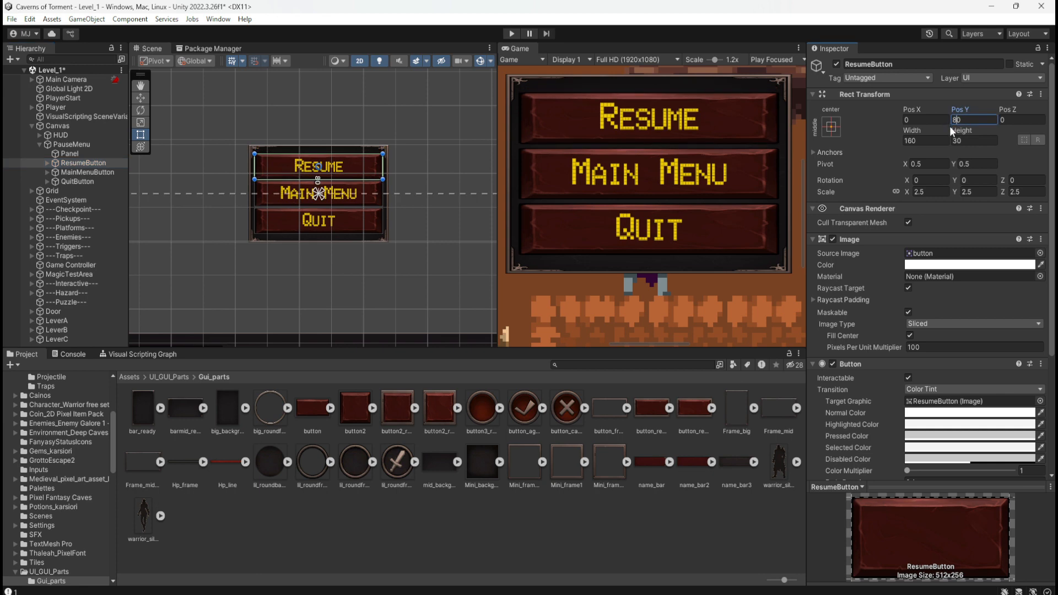
Examine the pause menu's size, button spacing and fit against the level in the game preview.
scroll(634, 151, down, 5)
scroll(634, 151, down, 5)
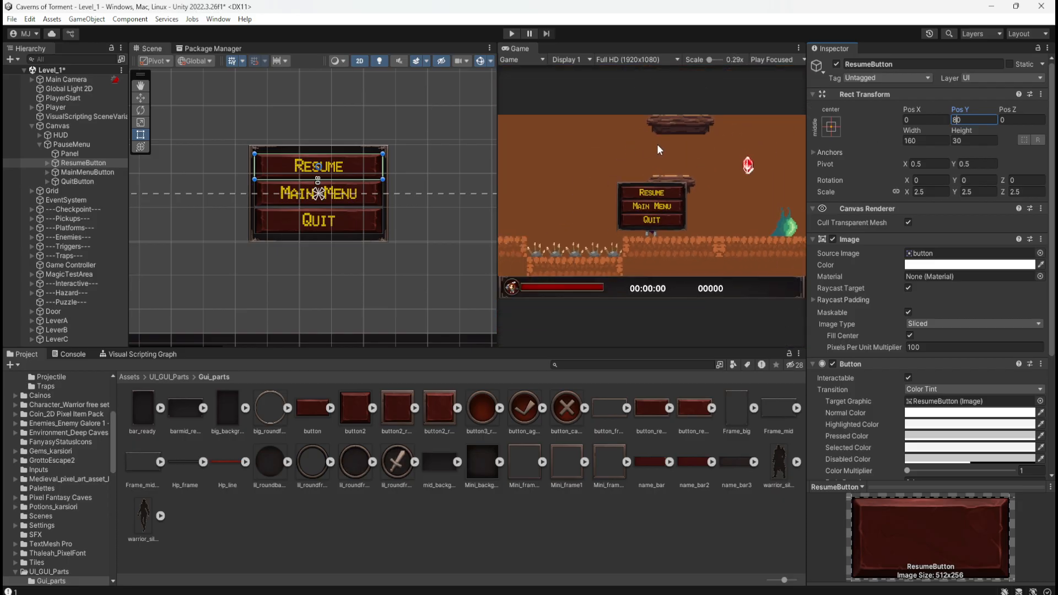
scroll(633, 180, up, 5)
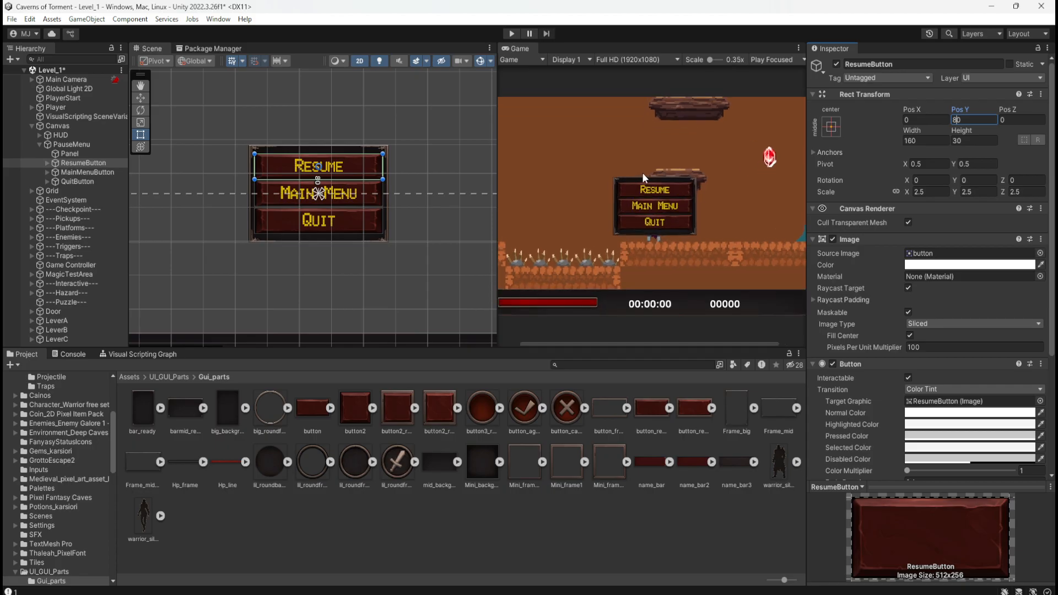
scroll(580, 210, up, 6)
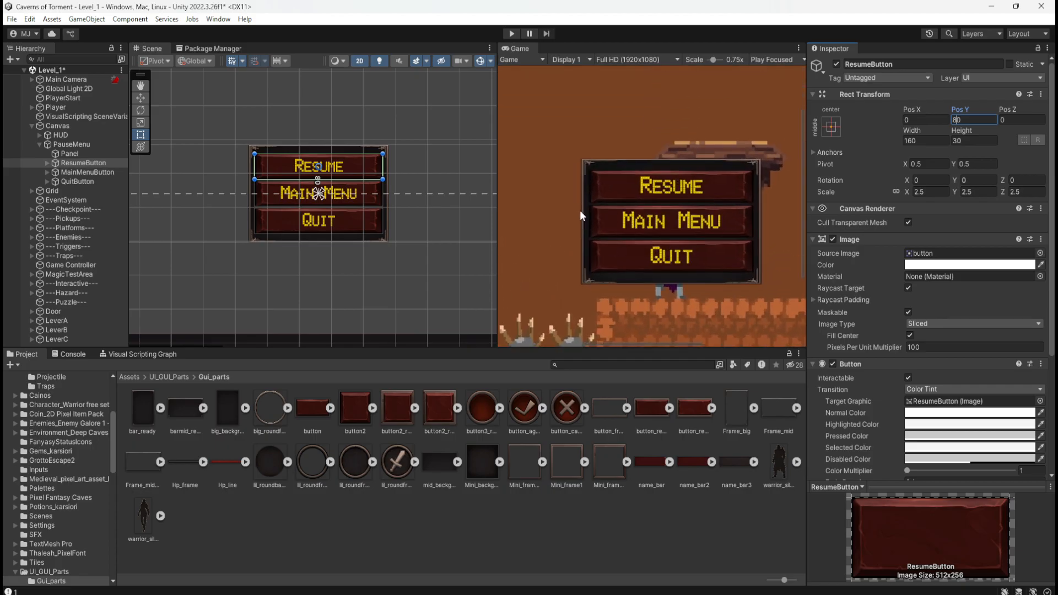
scroll(774, 209, up, 2)
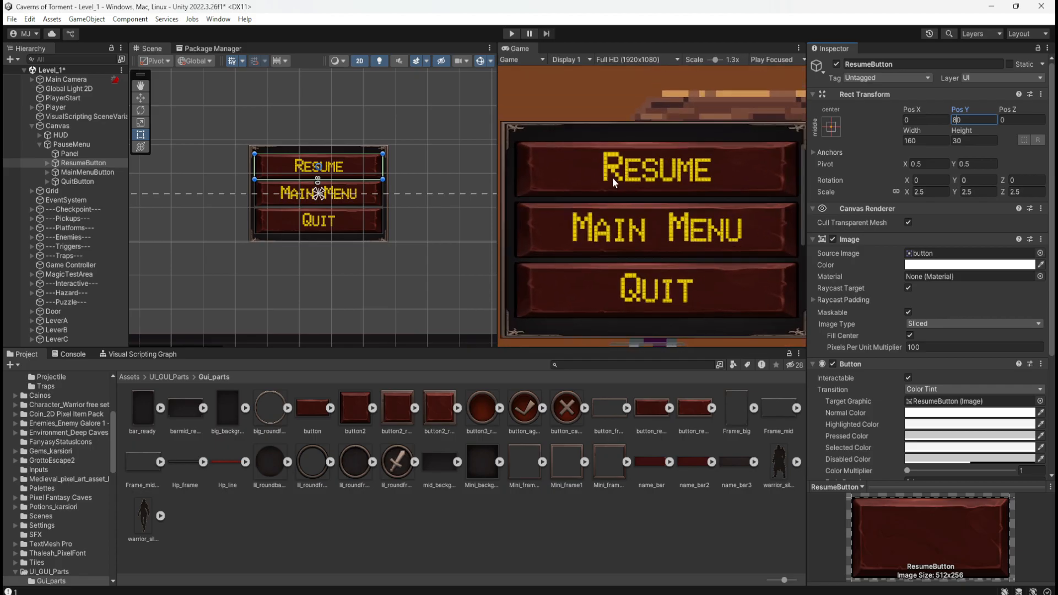
scroll(606, 176, down, 1)
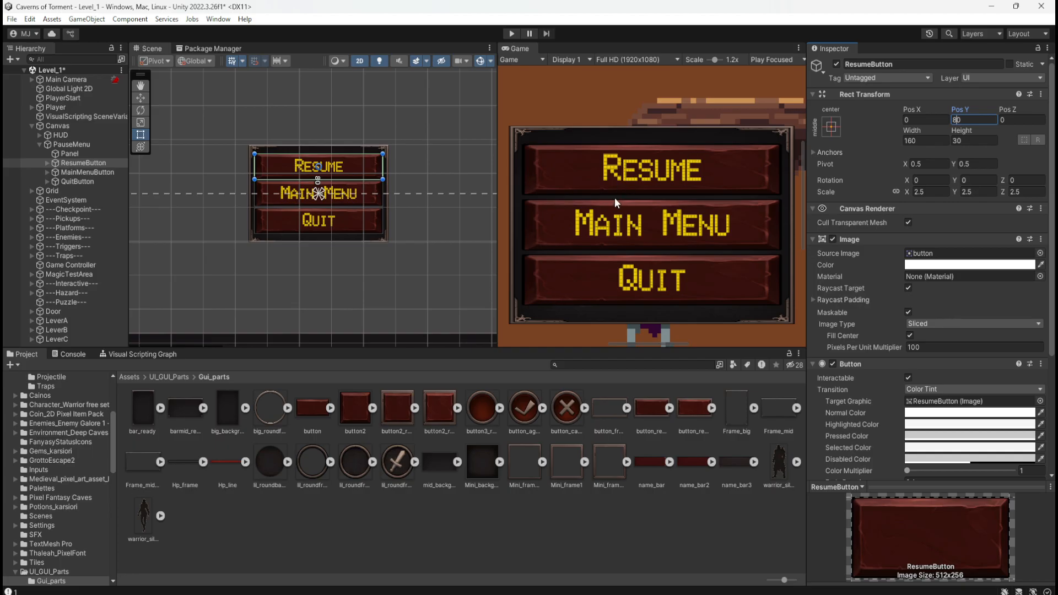
scroll(643, 174, down, 5)
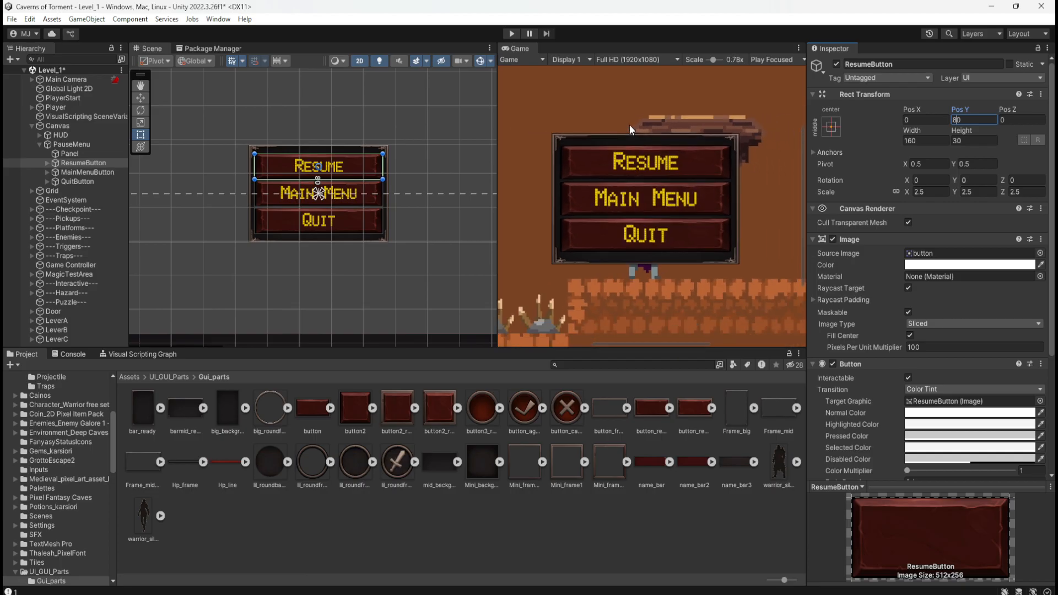
scroll(631, 124, down, 2)
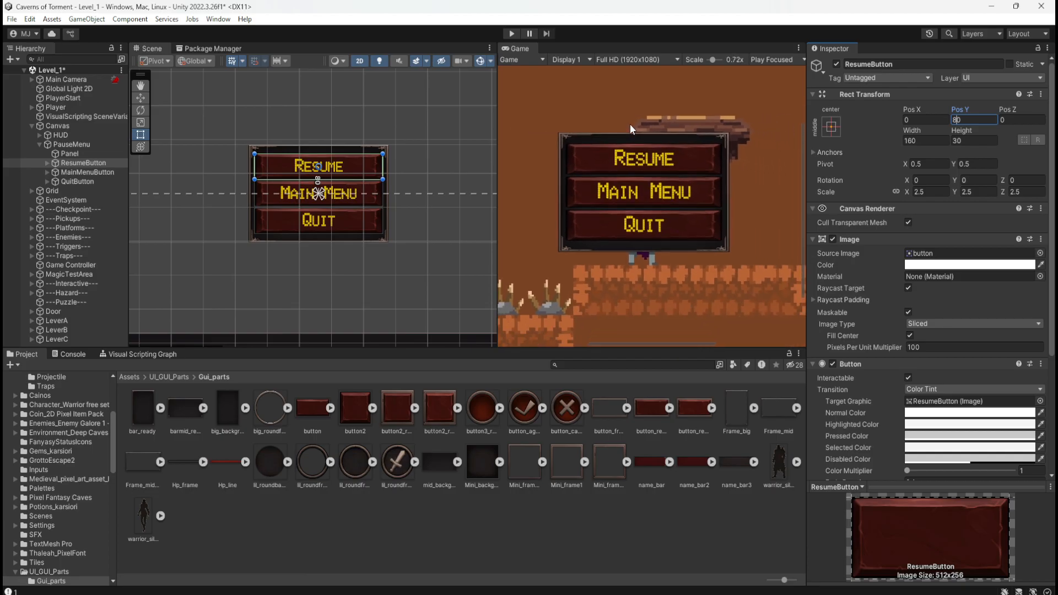
scroll(628, 167, up, 1)
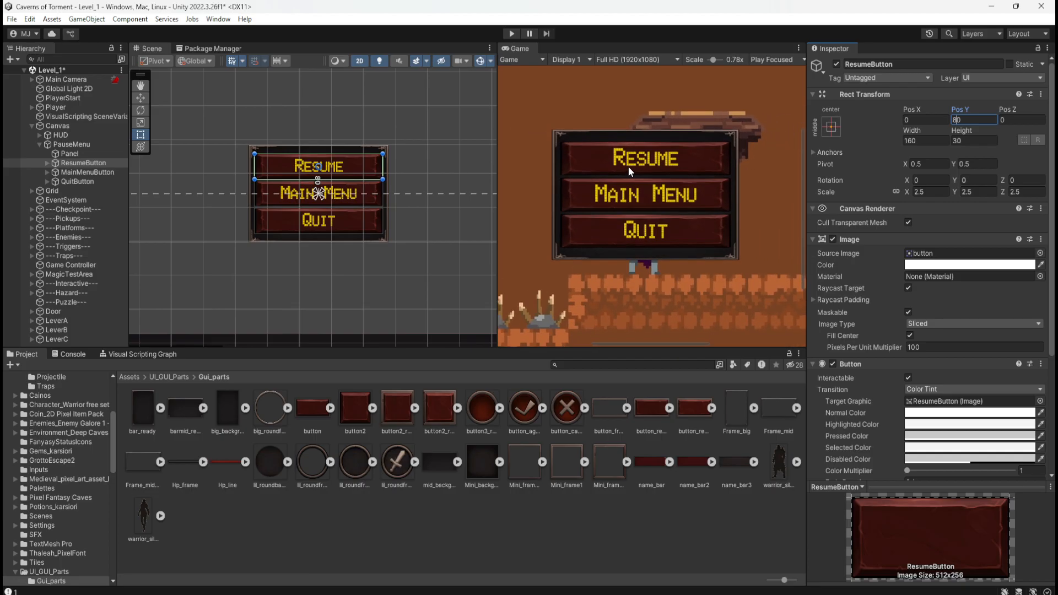
Save the Level_1 scene, enter Play mode and widen the Game view to test the pause menu buttons.
key(ctrl+s)
click(510, 34)
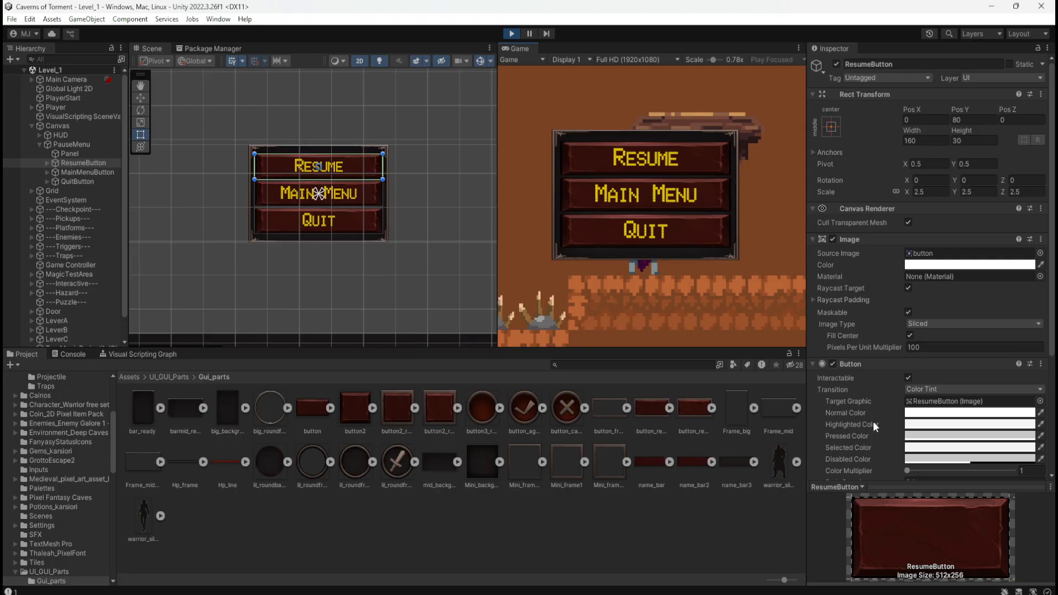
scroll(873, 421, down, 1)
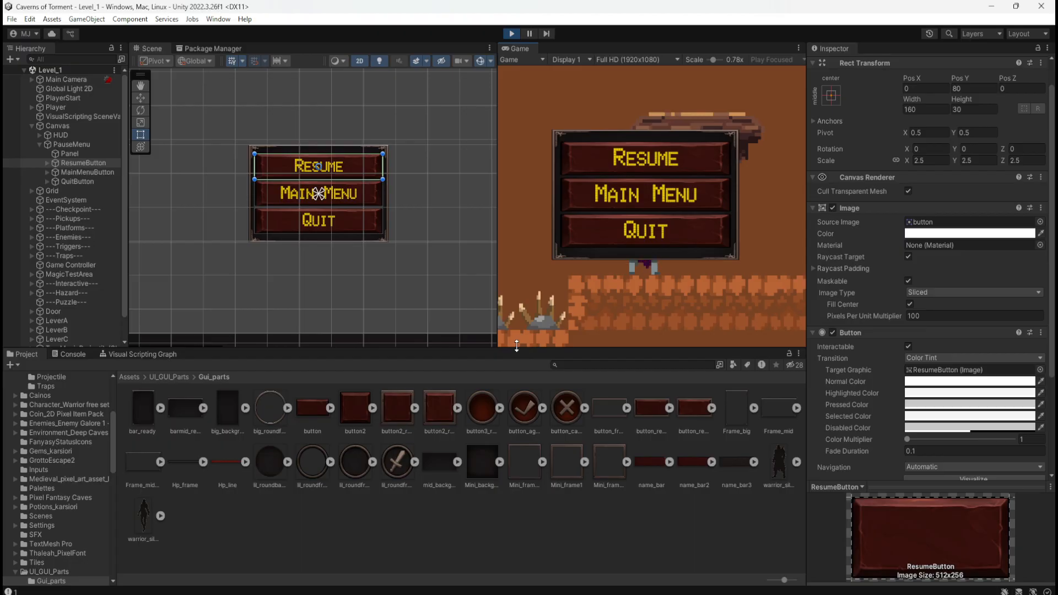
drag(497, 300, 422, 303)
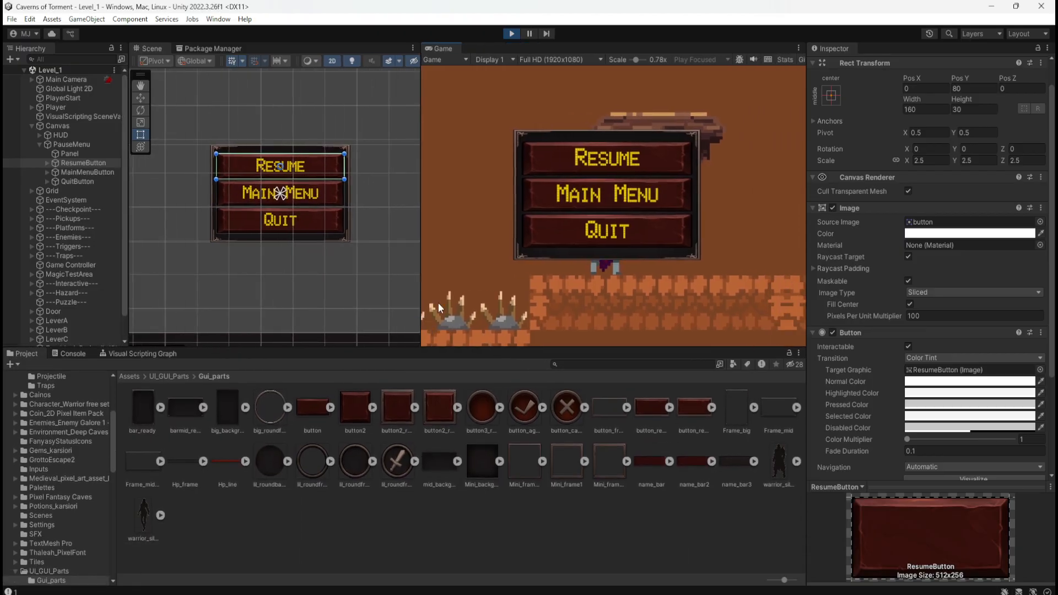
Shrink the Game view to 0.37x and try white FFFFFF as ResumeButton's Pressed Color, testing it on the Resume button.
drag(635, 59, 601, 58)
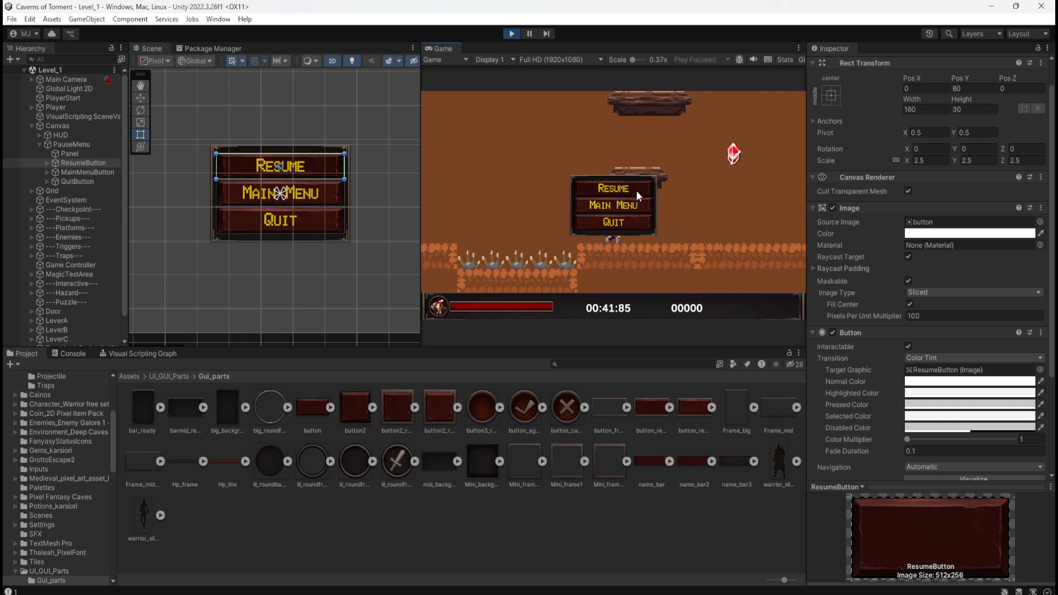
click(930, 409)
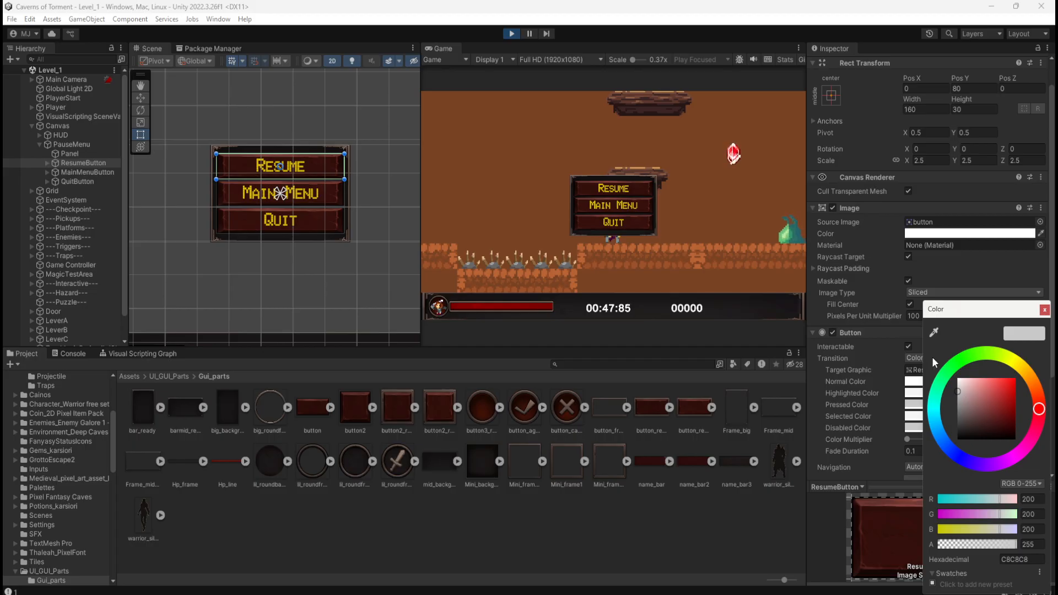
drag(960, 393, 924, 344)
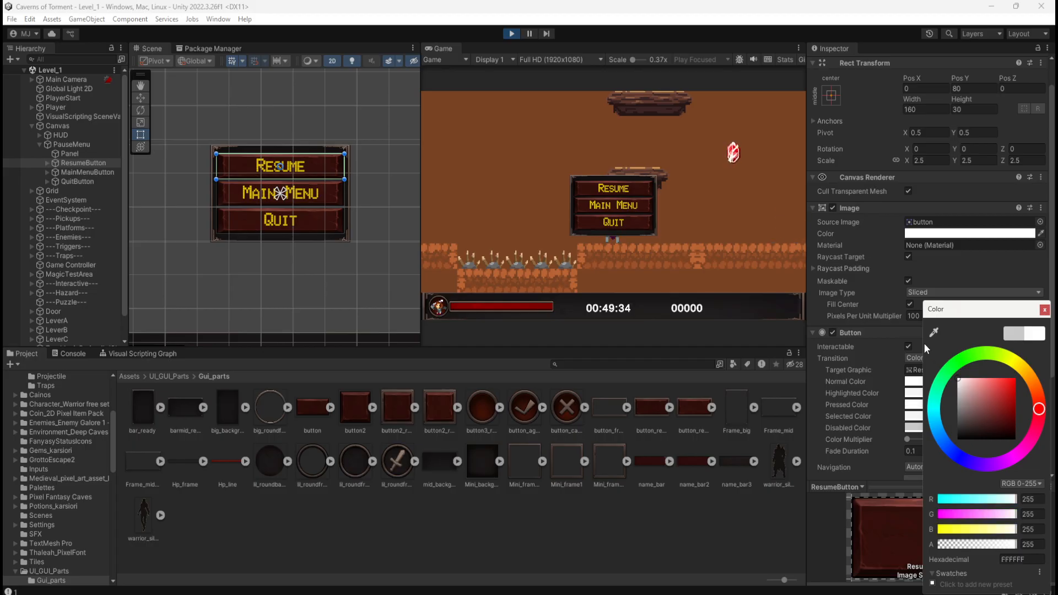
click(637, 191)
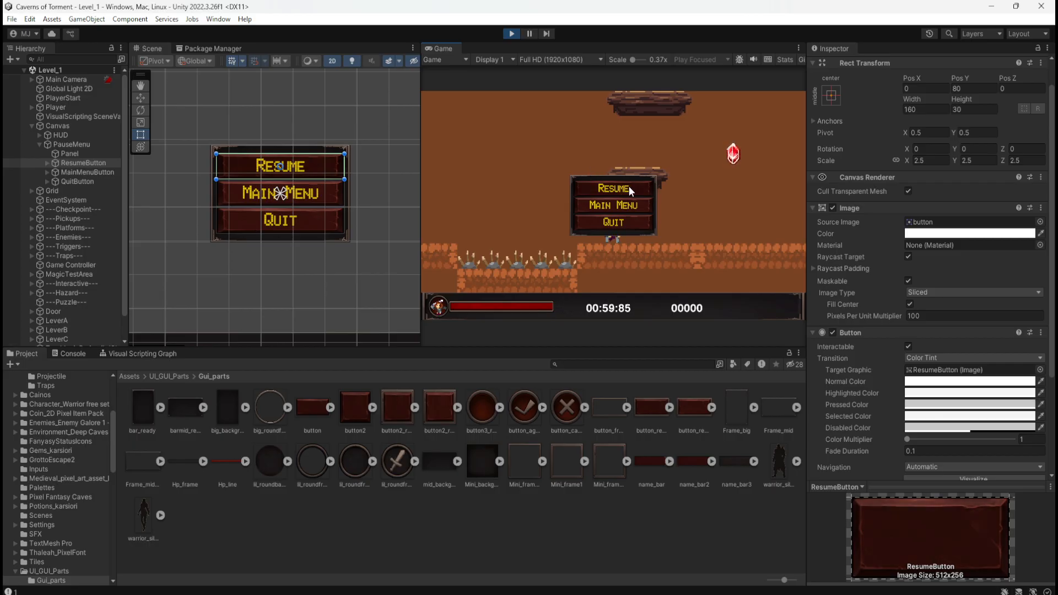
Try an alpha of 145 for ResumeButton's Pressed Color and test the Resume button with the Game view at 1.2x.
click(927, 406)
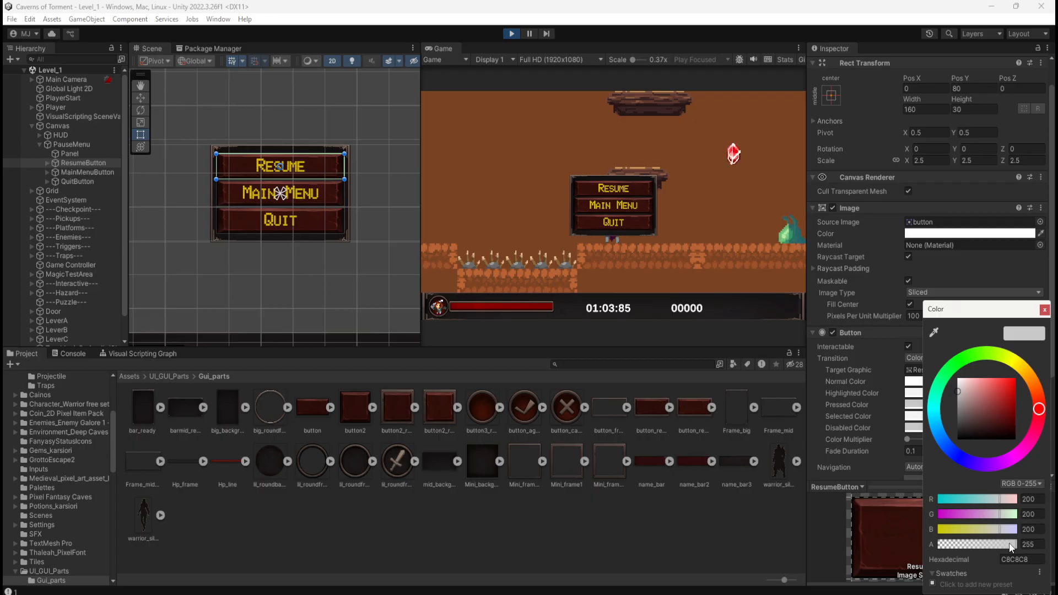
click(631, 187)
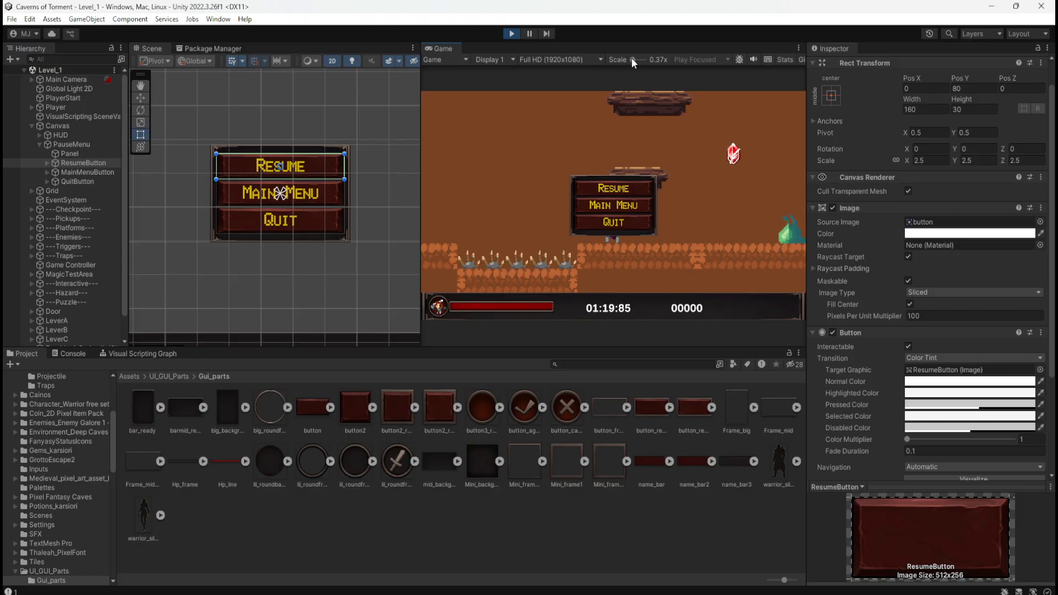
drag(633, 59, 638, 61)
click(672, 145)
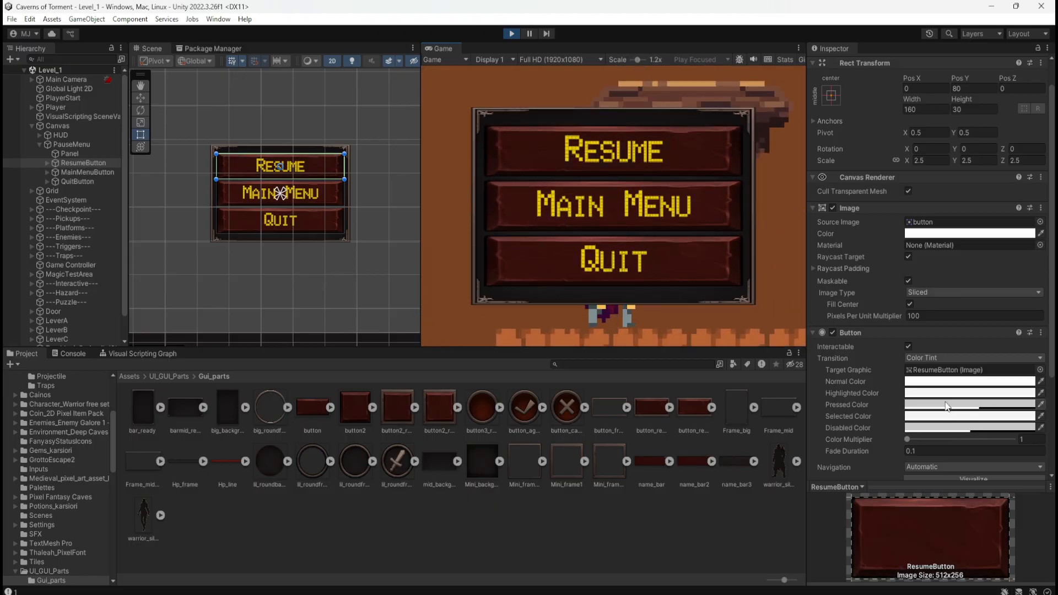
Lower the Pressed Color alpha of ResumeButton to 65 and test the Resume button in the game.
click(921, 404)
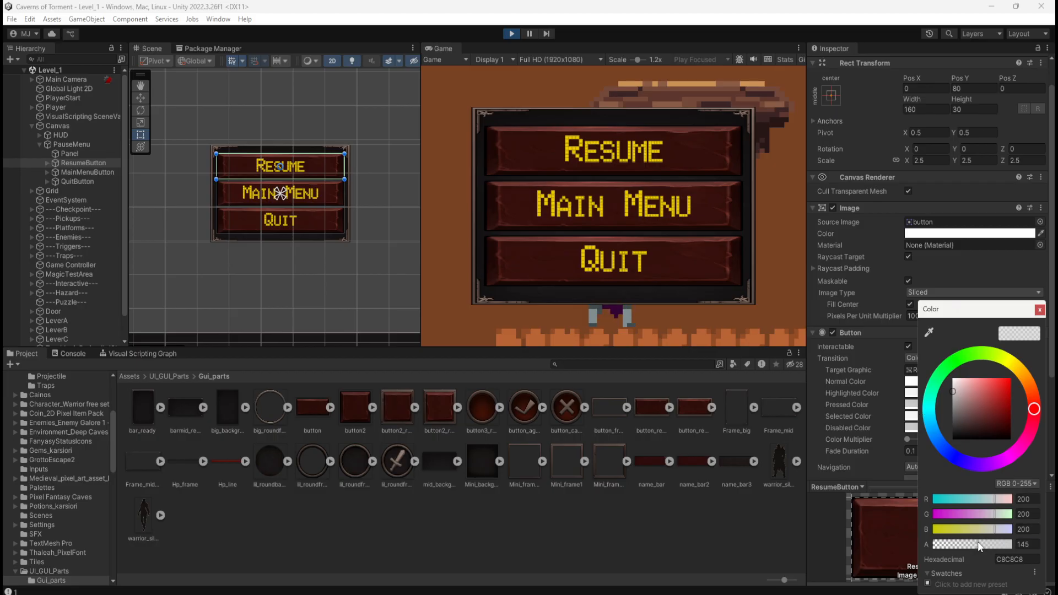
drag(979, 547, 959, 548)
click(660, 160)
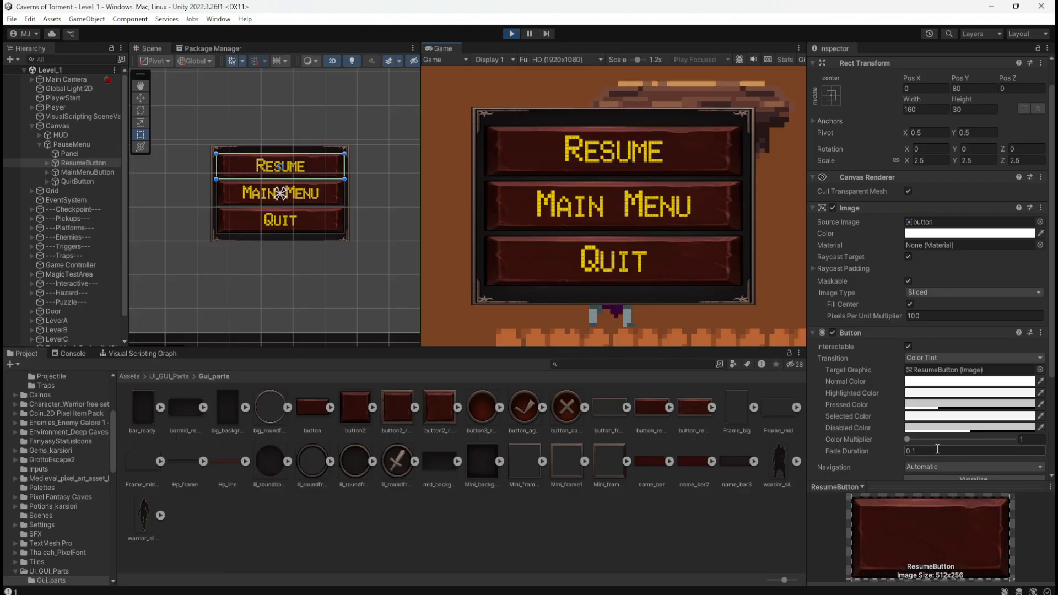
Set the alpha of ResumeButton's Pressed Color to 100 and test the button again.
click(925, 406)
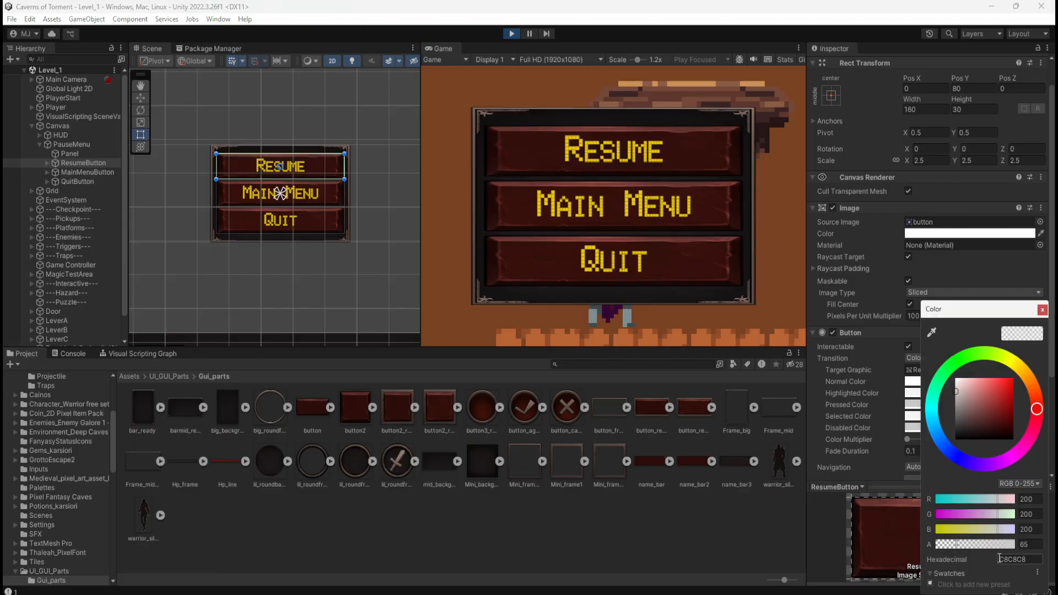
drag(958, 544, 968, 548)
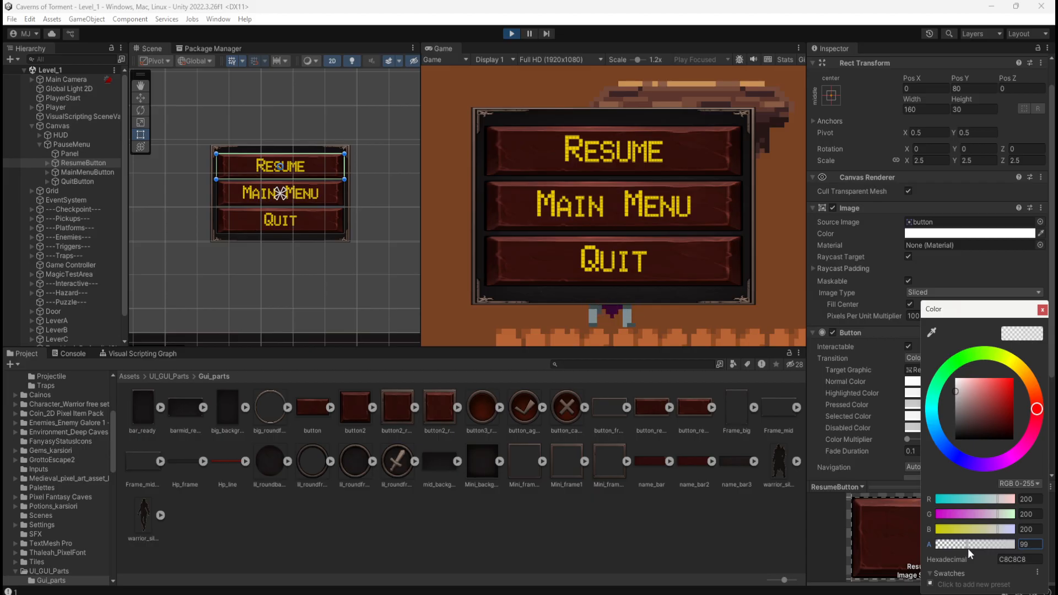
click(1027, 545)
text(100)
click(537, 175)
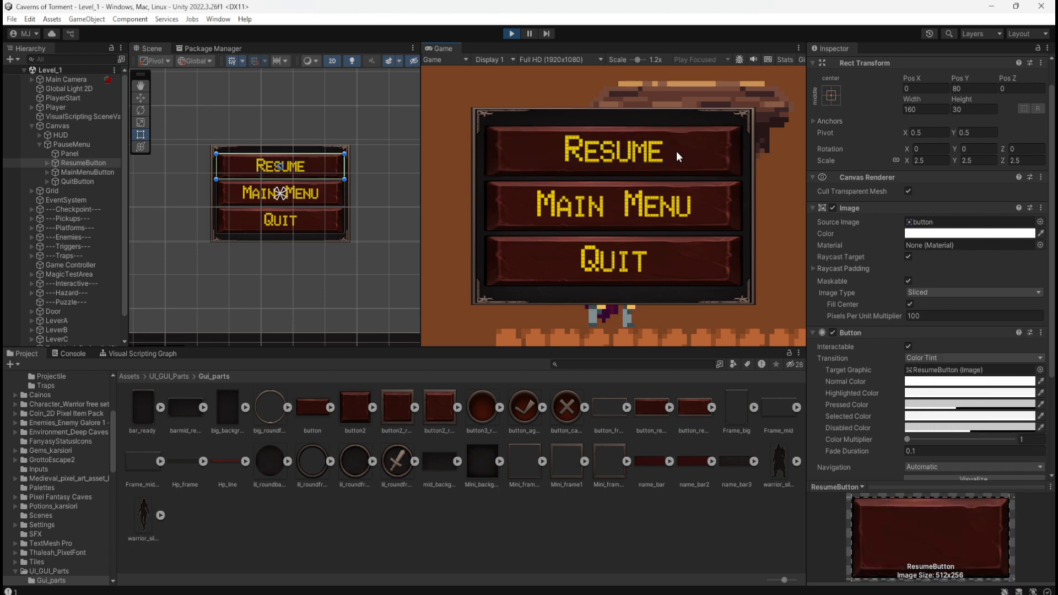
Set the alpha of ResumeButton's Pressed Color to 150 in Play mode and test the button.
click(934, 405)
click(1028, 544)
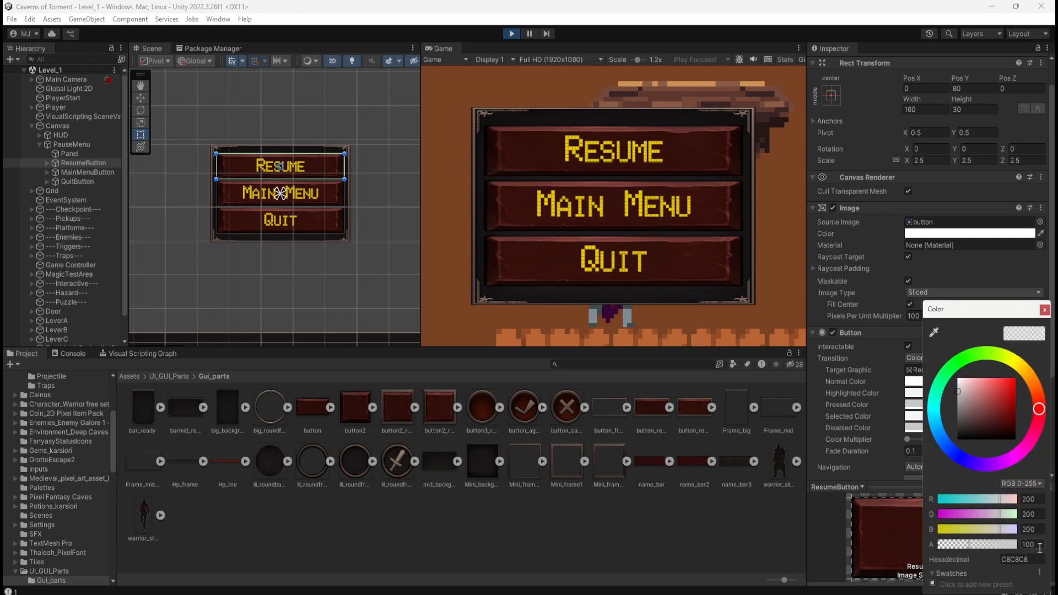
text(150)
click(699, 163)
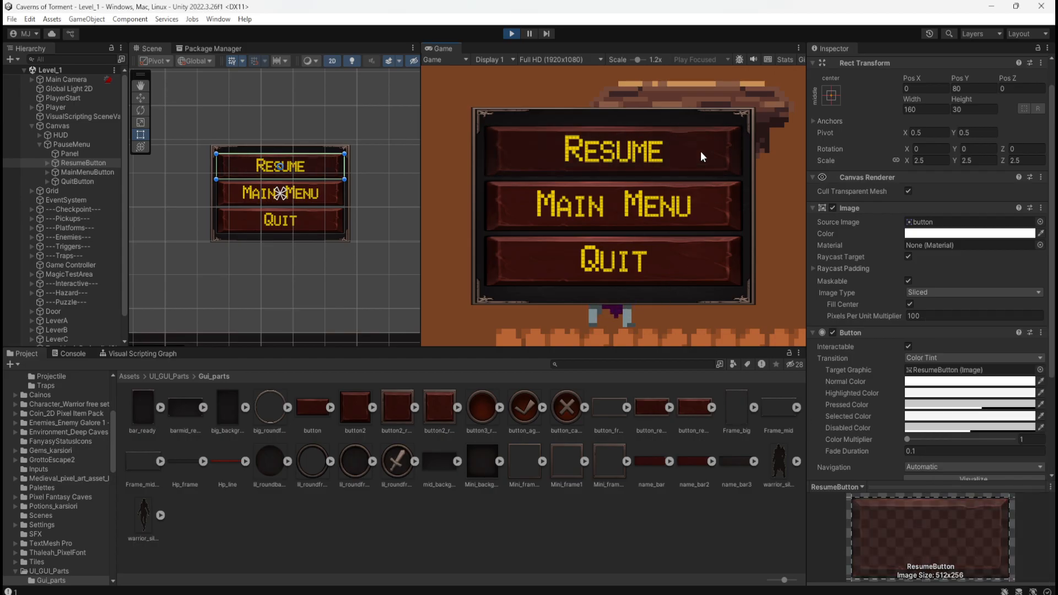
Compare the press feedback of the Resume, Main Menu and Quit buttons in the running game, and exit Play mode.
click(699, 165)
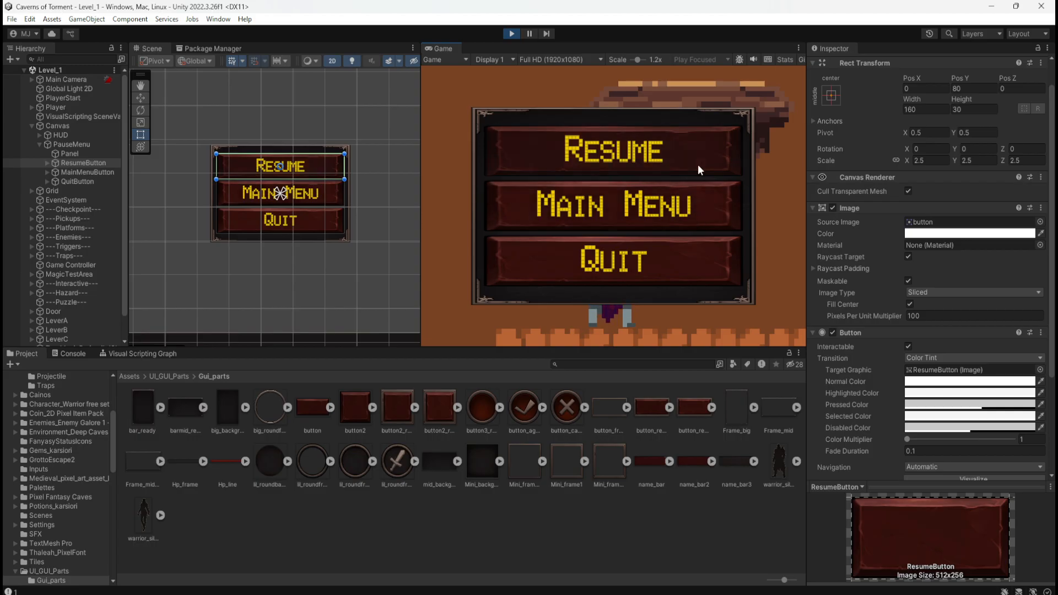
click(699, 164)
click(705, 202)
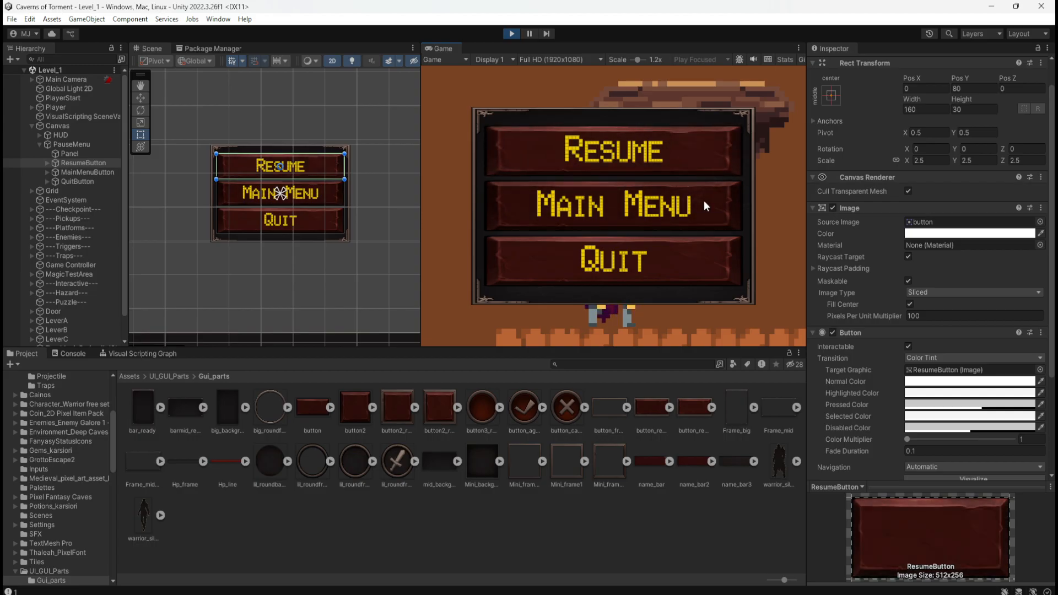
click(697, 254)
click(696, 254)
click(693, 151)
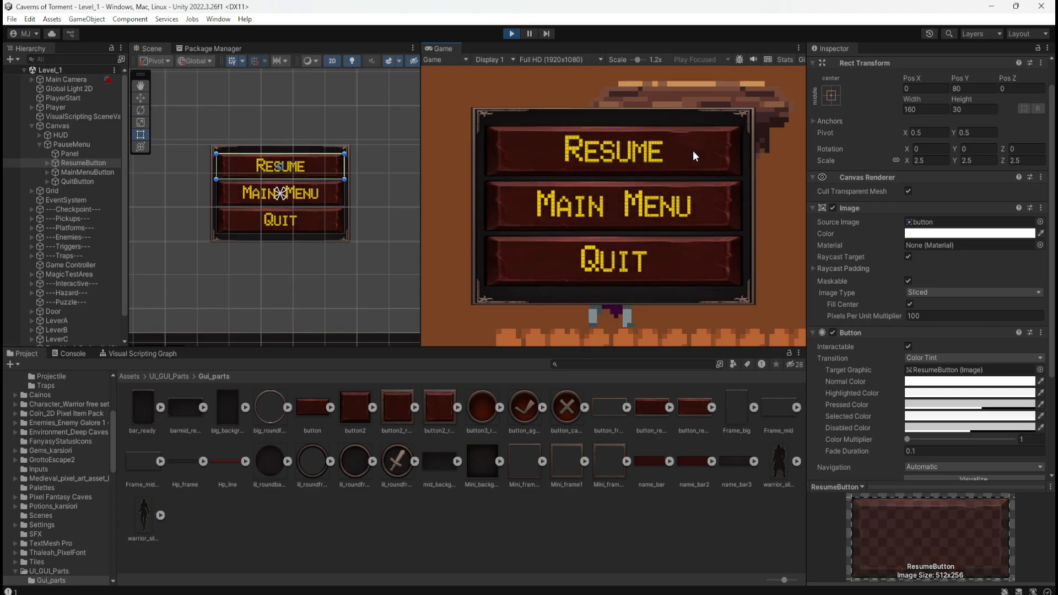
click(694, 151)
click(694, 152)
click(693, 151)
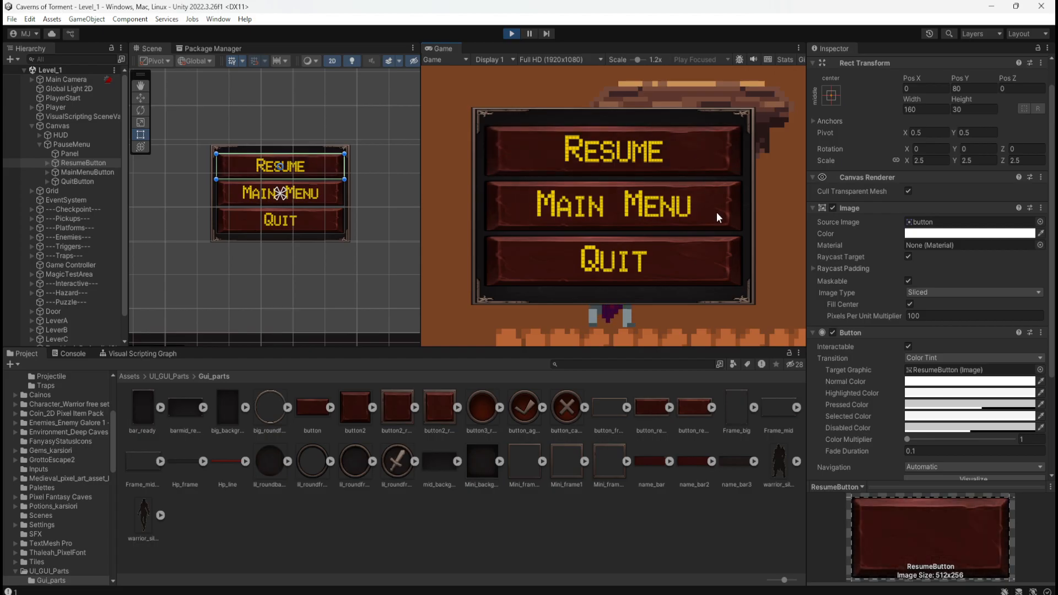
click(717, 213)
click(717, 213)
click(710, 142)
click(709, 141)
click(713, 204)
click(709, 150)
click(710, 206)
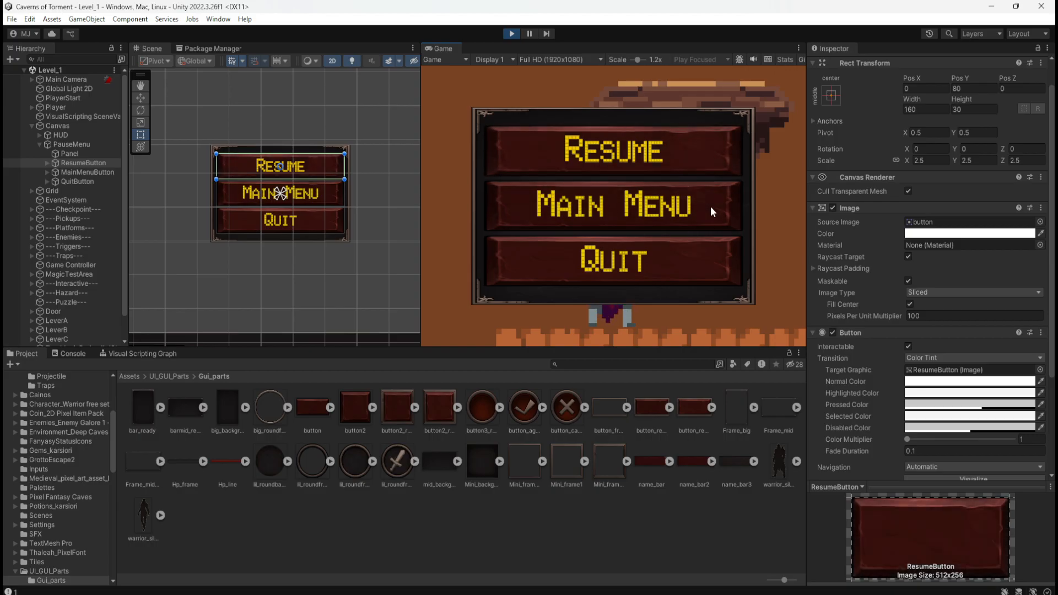
click(710, 207)
click(706, 153)
click(706, 153)
click(508, 33)
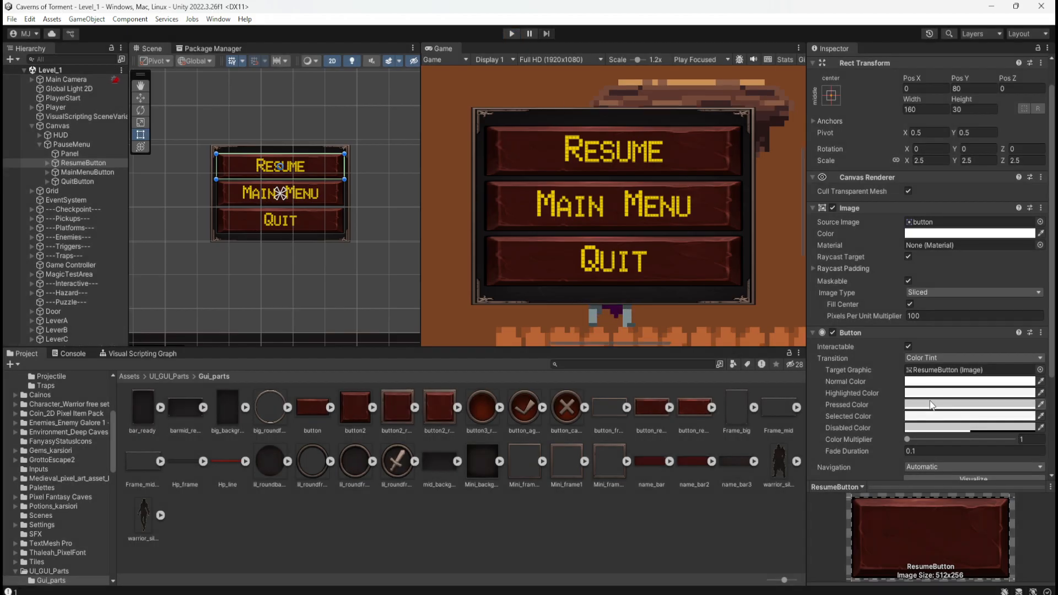
Set the alpha of ResumeButton's Pressed Color to 150 outside Play mode.
click(112, 172)
click(111, 163)
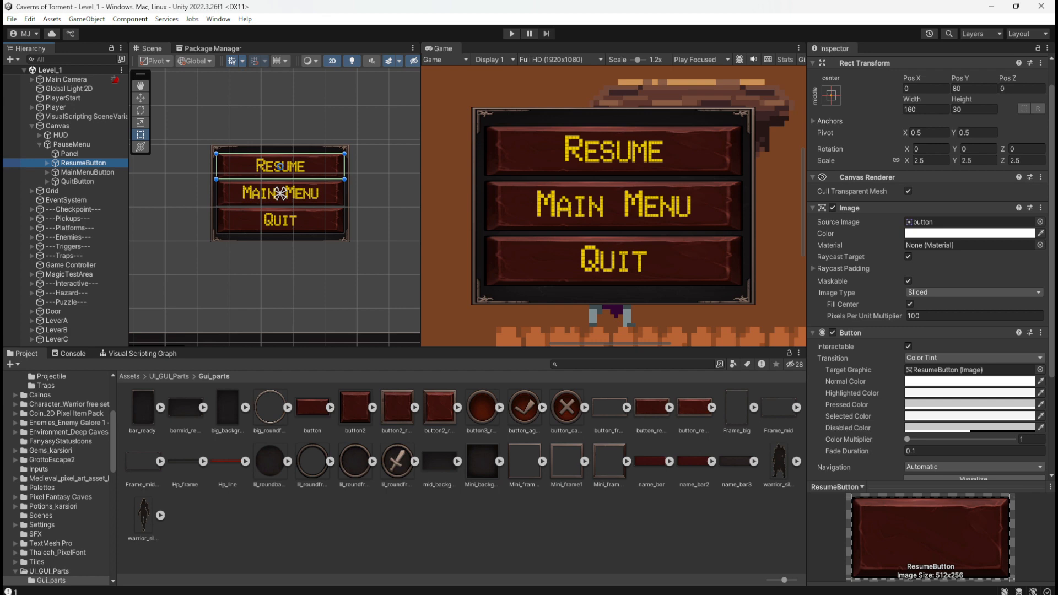
click(919, 405)
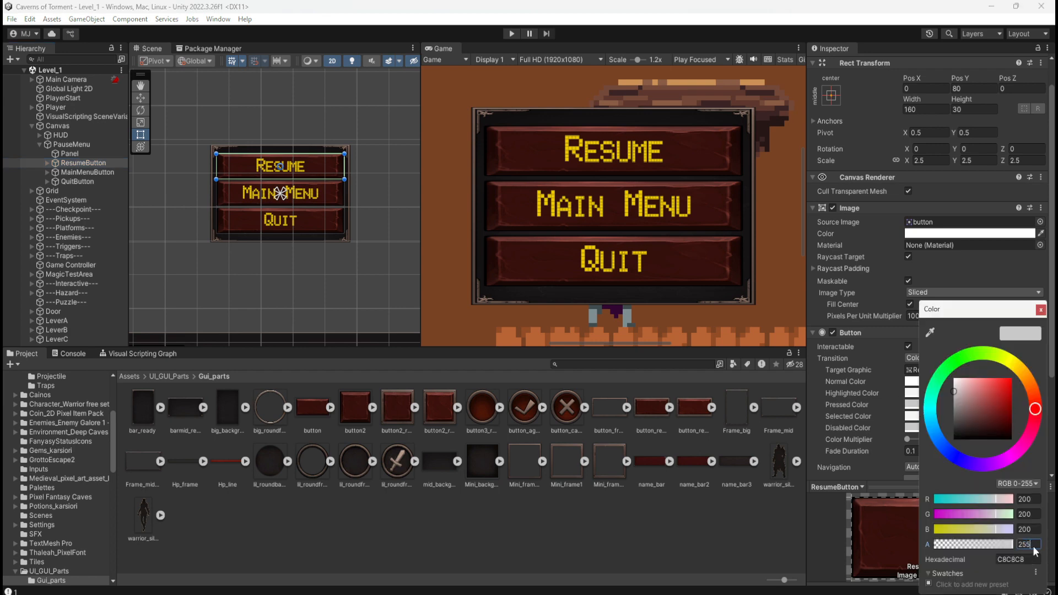
text(150)
Set the alpha of MainMenuButton's Pressed Color to 150.
click(87, 172)
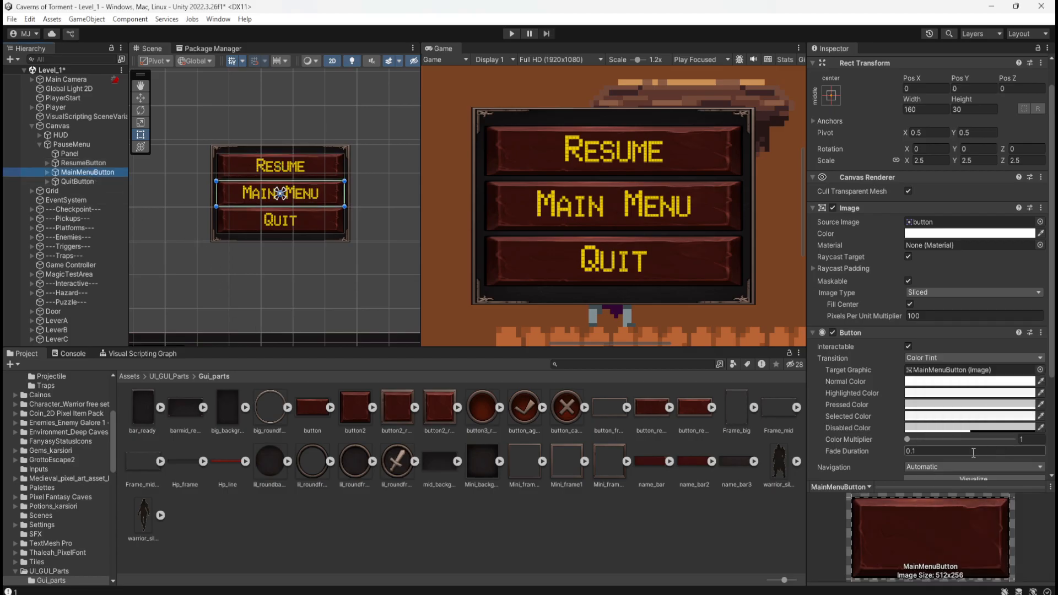
scroll(974, 453, down, 4)
click(911, 270)
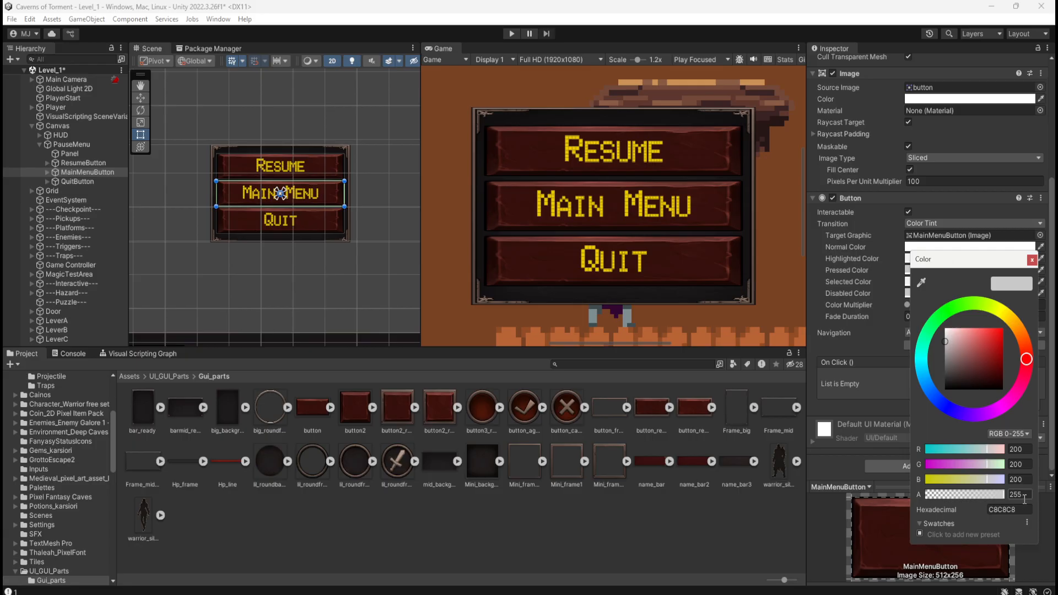
text(150)
Set the alpha of QuitButton's Pressed Color to 150 and close the color picker.
click(242, 223)
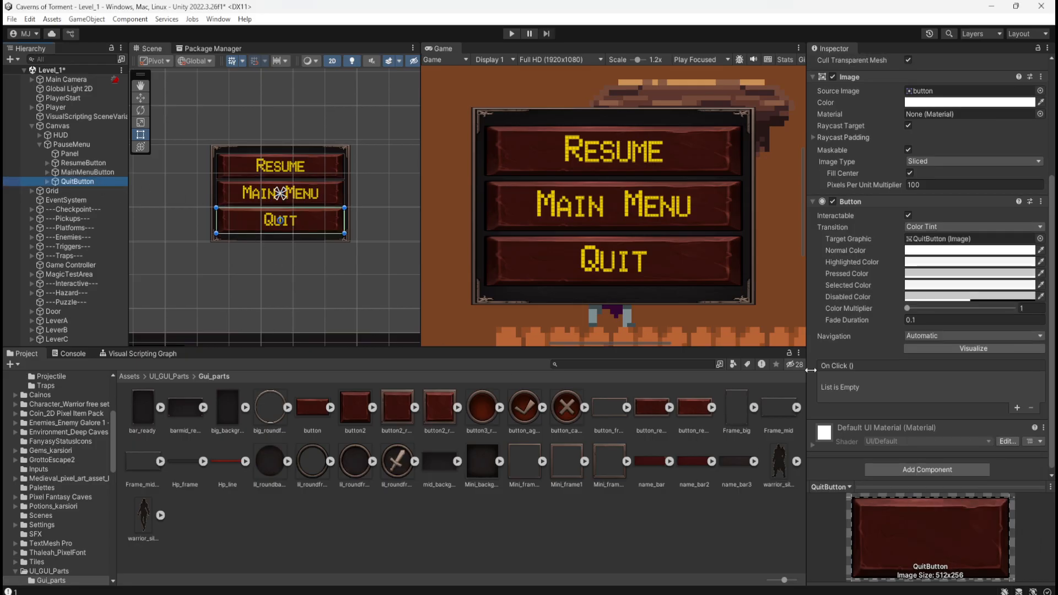
click(910, 283)
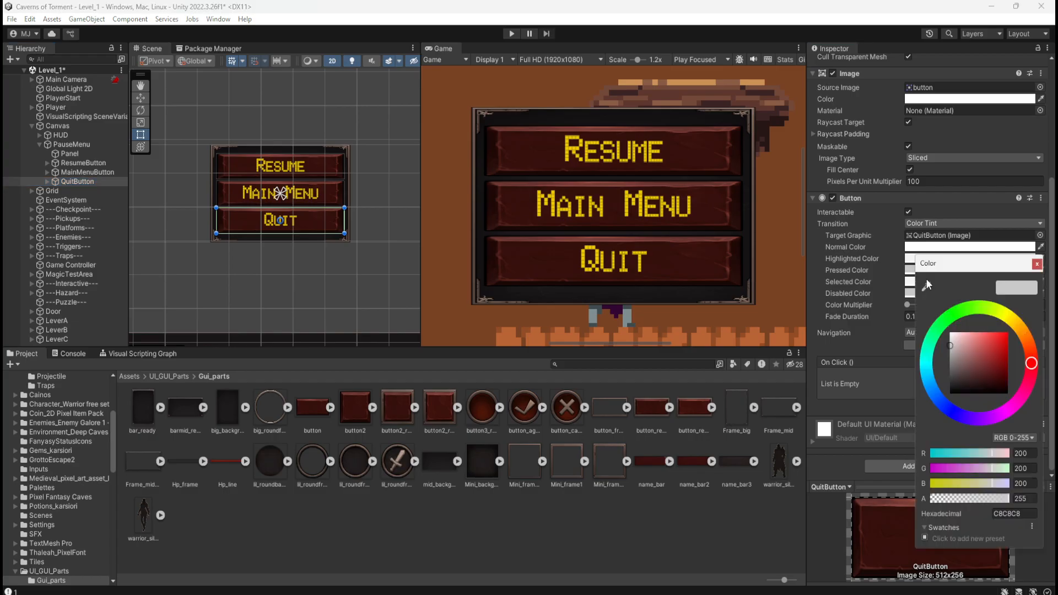
text(150)
click(502, 5)
Run the level in Play mode, check the pause menu buttons with the Game view at 0.37x, and exit Play mode.
click(509, 33)
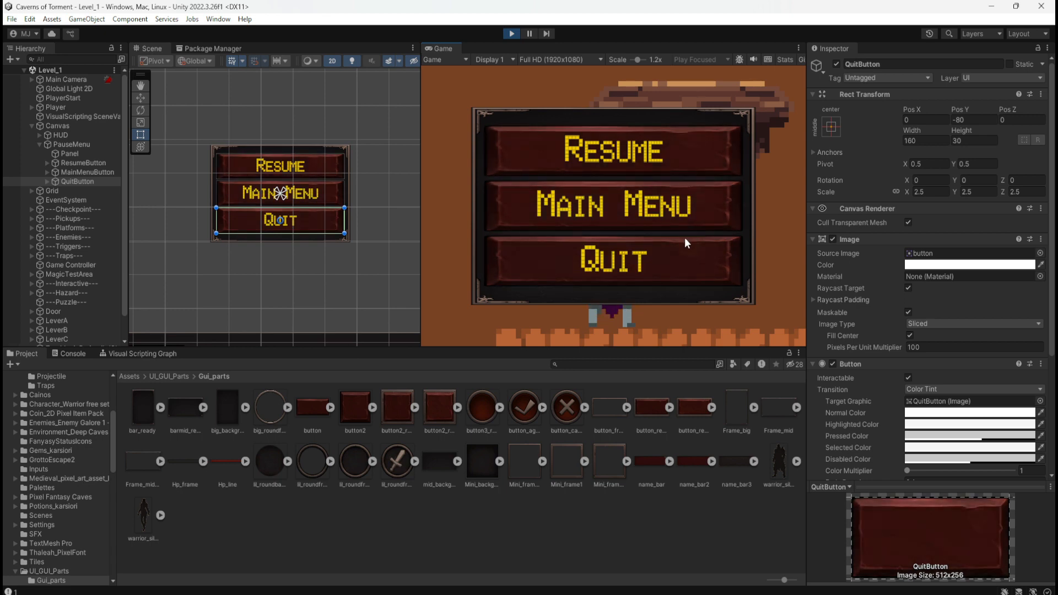
drag(639, 61, 584, 99)
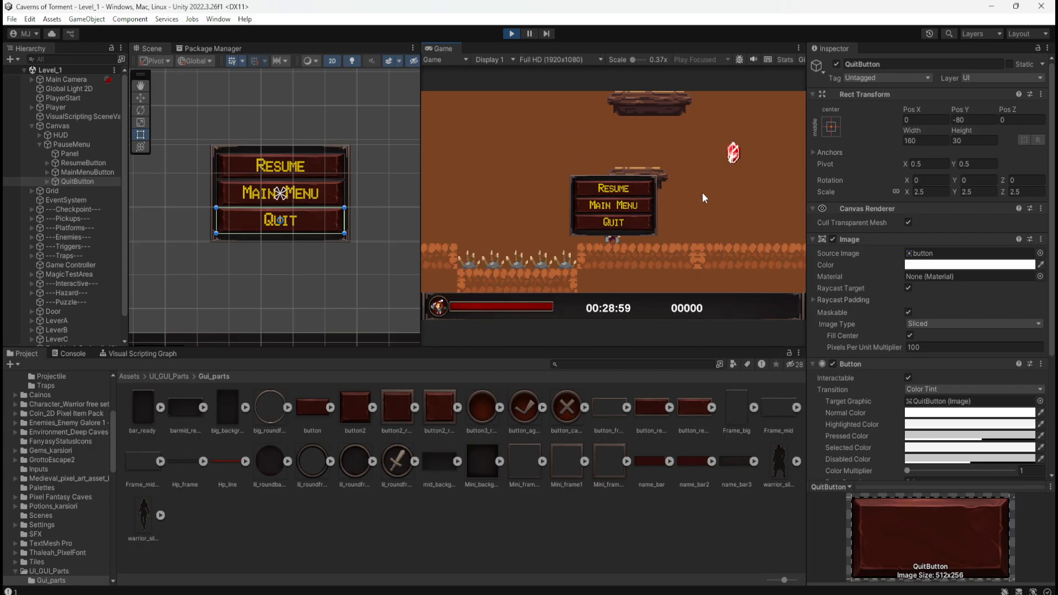
click(511, 34)
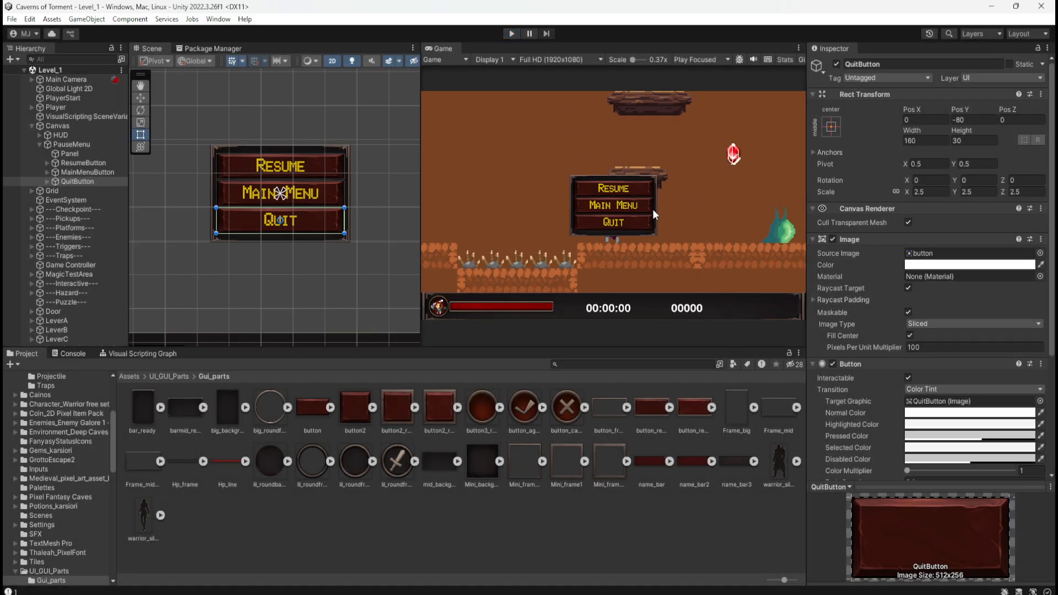
Enter Play mode, set QuitButton's Highlighted Color to orange FFB000 and test it in the game.
click(510, 33)
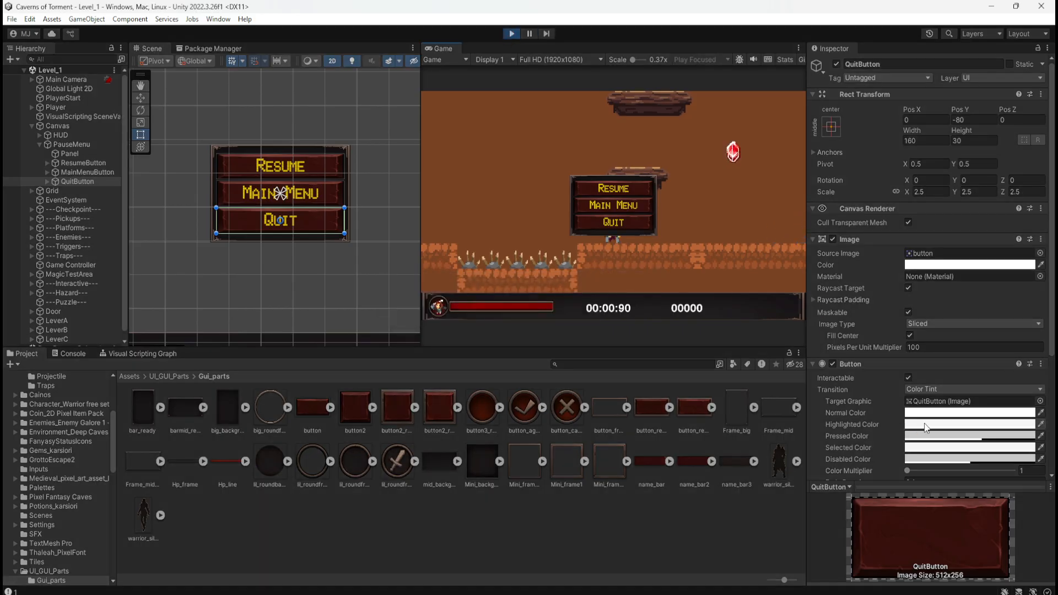
click(926, 428)
mouse_move(1018, 364)
mouse_down()
mouse_move(1027, 371)
mouse_move(995, 395)
mouse_move(1016, 378)
mouse_up()
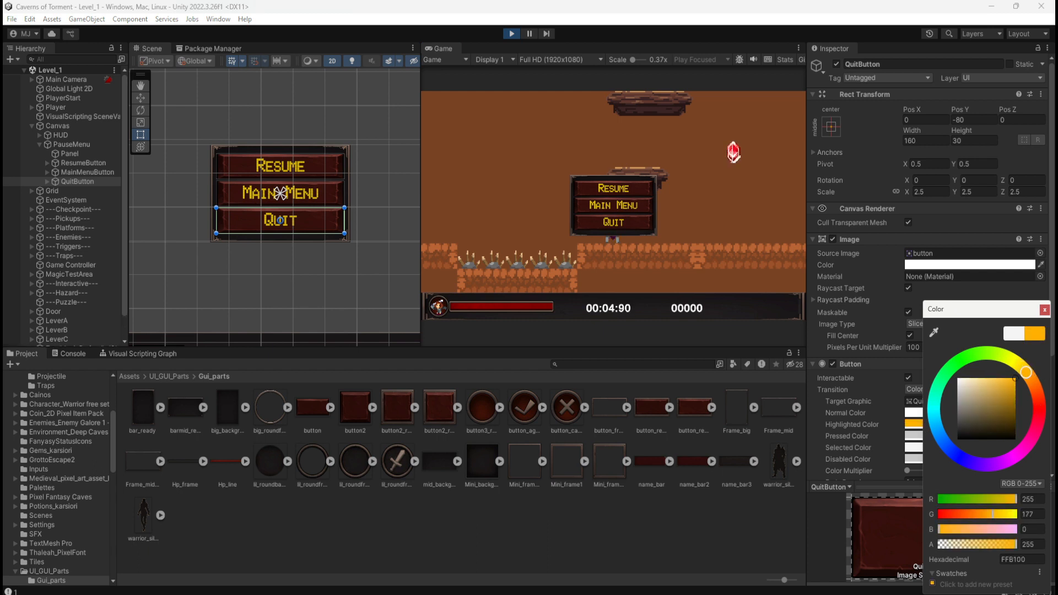
click(645, 189)
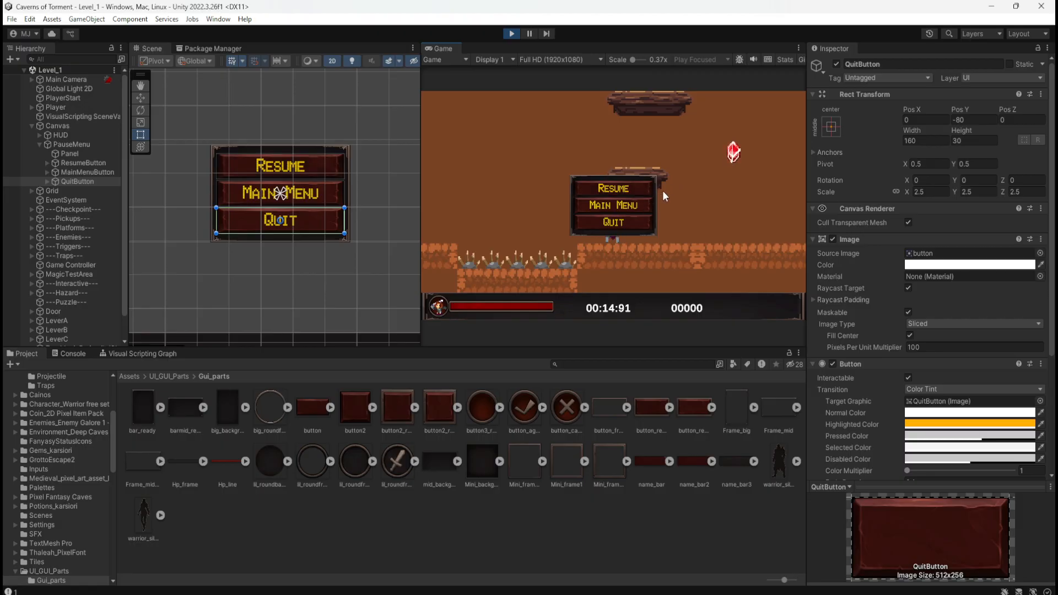
click(946, 422)
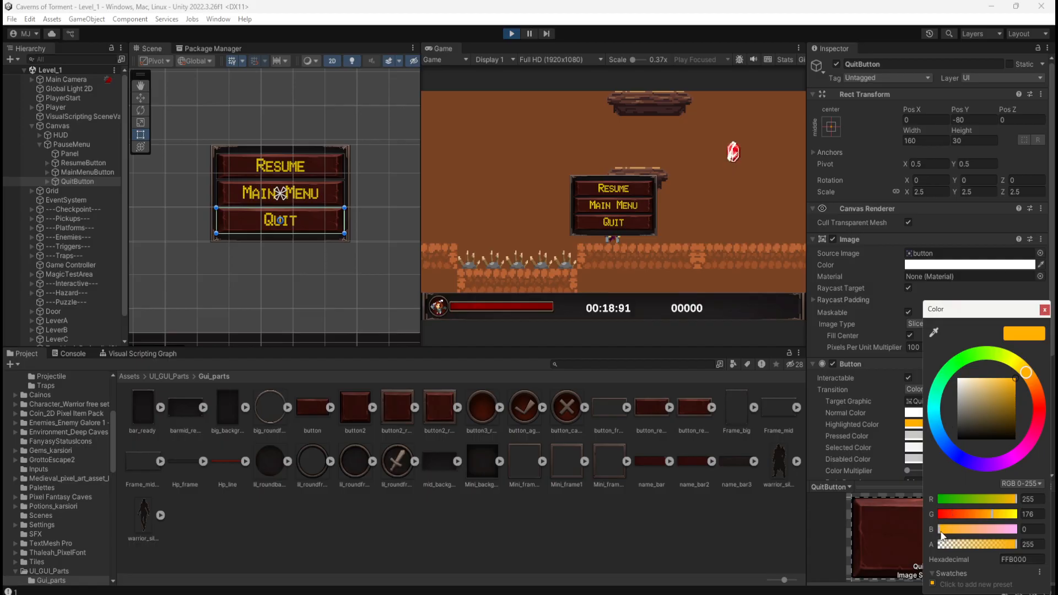
drag(940, 529, 899, 513)
click(1045, 311)
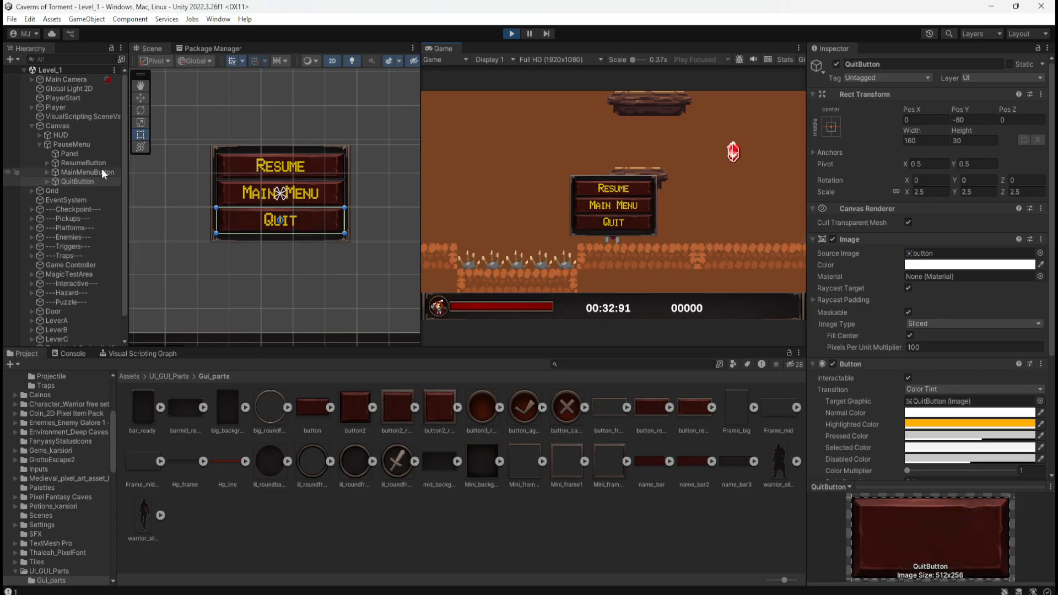
Copy the hexadecimal value FFB000 from QuitButton's Highlighted Color and close the color picker.
click(914, 428)
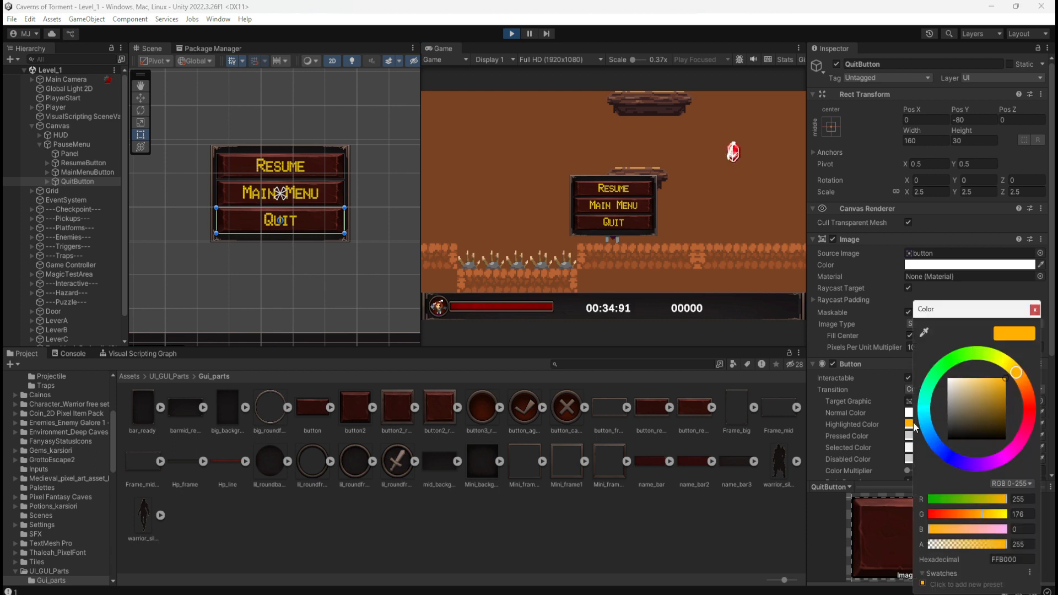
click(1015, 559)
key(ctrl+c)
click(1035, 310)
Paste the hex value FFB000 into MainMenuButton's Highlighted Color while the game is running.
click(99, 173)
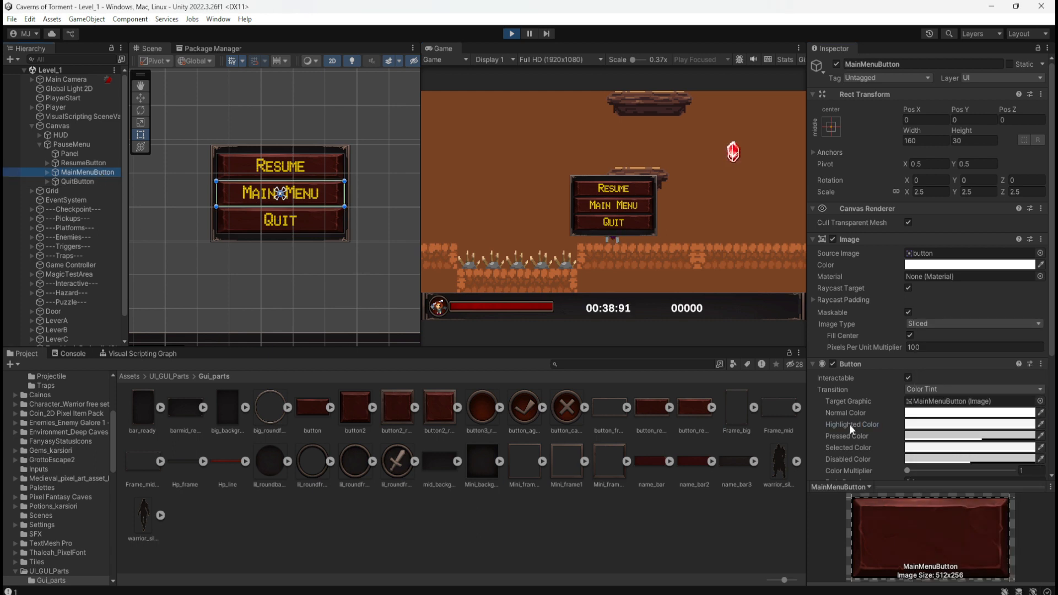
click(937, 425)
click(1017, 562)
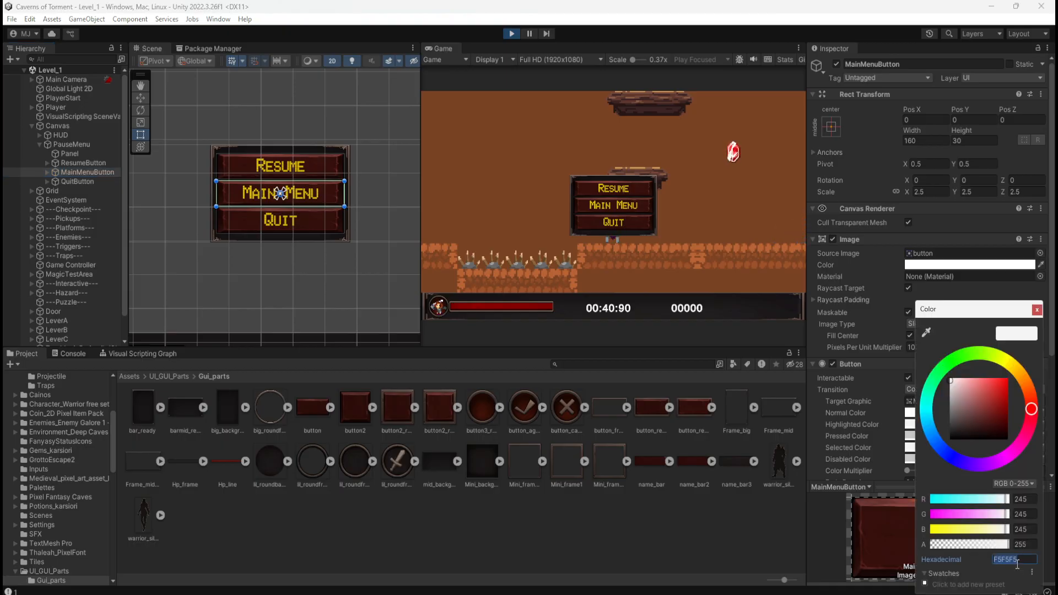
key(ctrl+v)
Paste the hex value FFB000 into ResumeButton's Highlighted Color while the game is running and close the color picker.
click(101, 166)
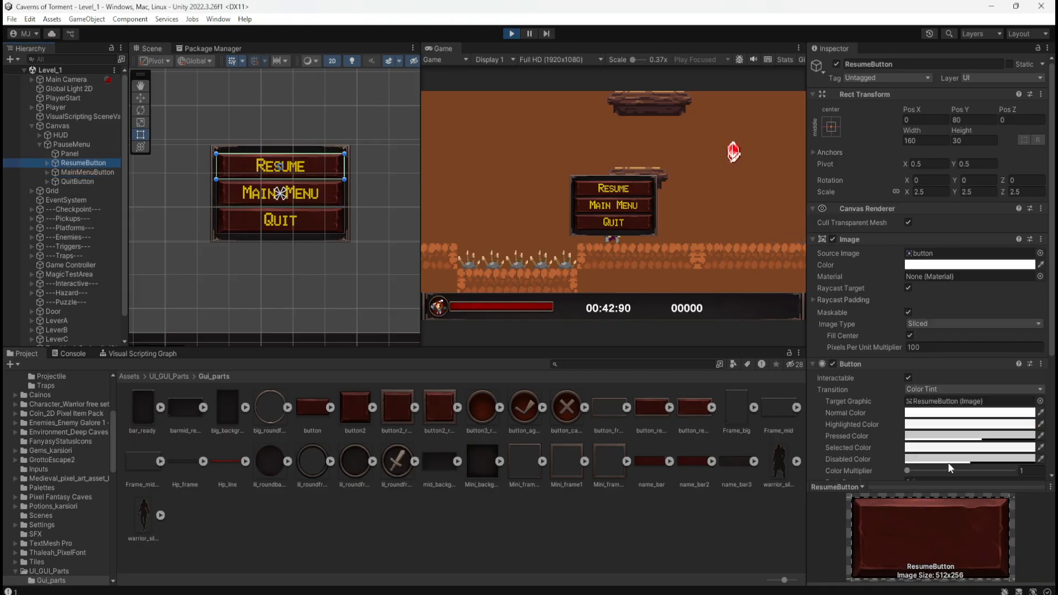
click(970, 424)
click(990, 559)
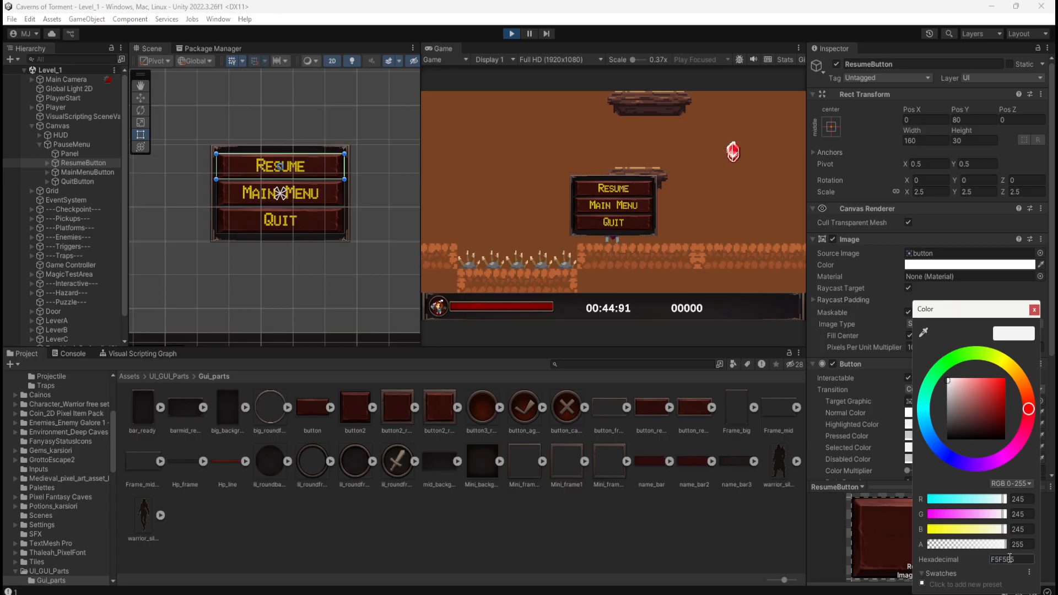
key(ctrl+v)
click(314, 274)
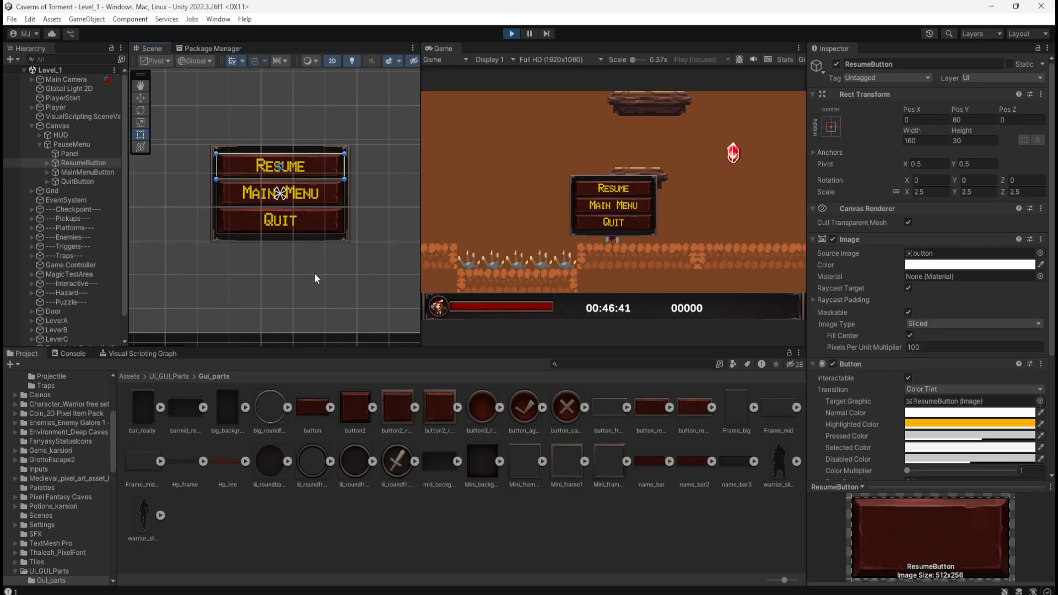
Test the pause menu buttons' highlight in the running game, check ResumeButton's colors and exit Play mode.
click(703, 253)
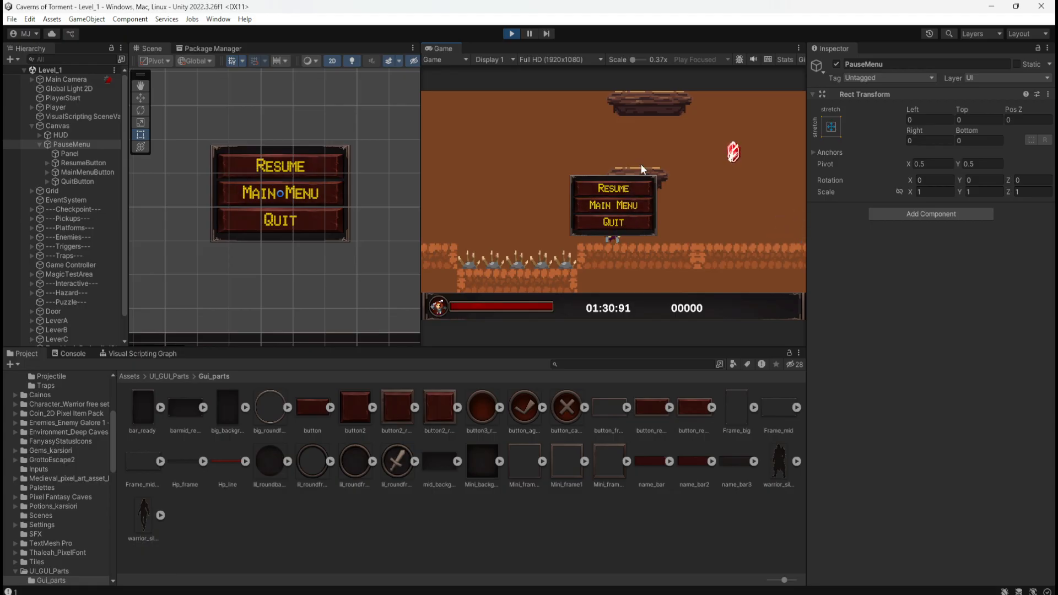
click(74, 163)
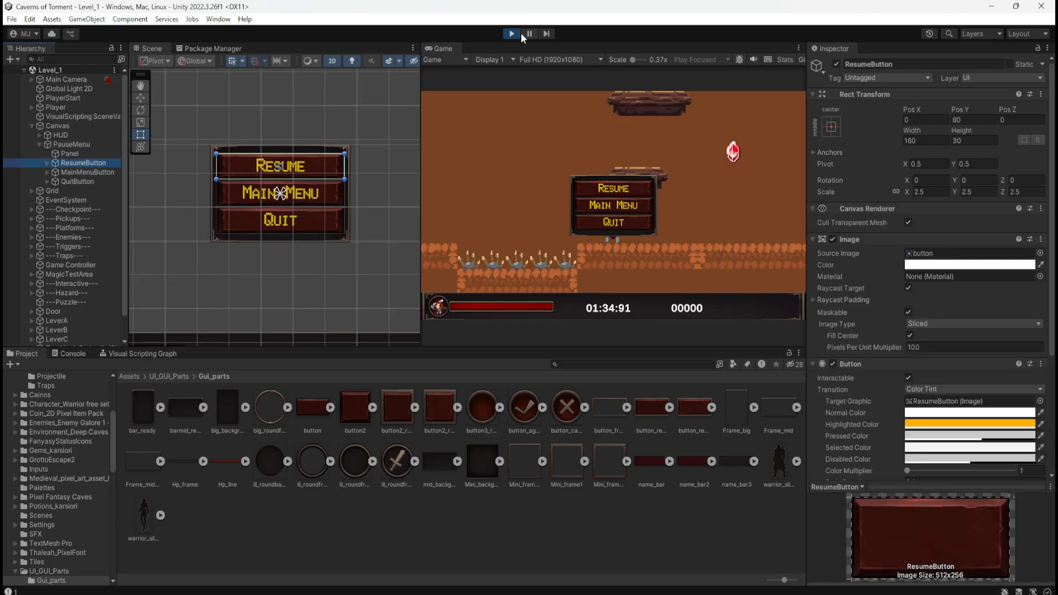
click(515, 35)
Set ResumeButton's Highlighted Color to FFB000 in Edit mode.
click(91, 169)
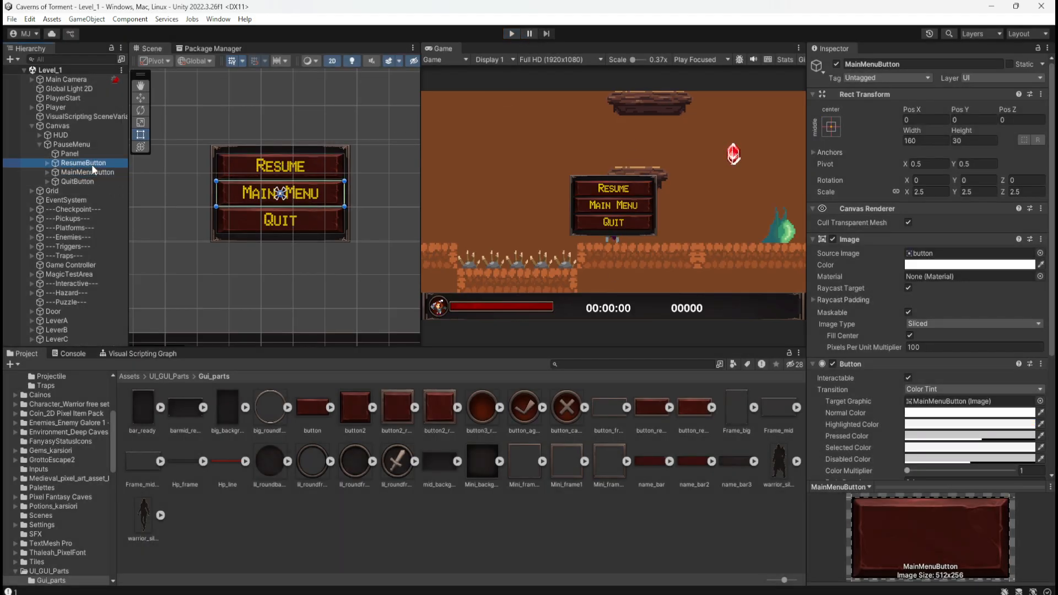
click(91, 165)
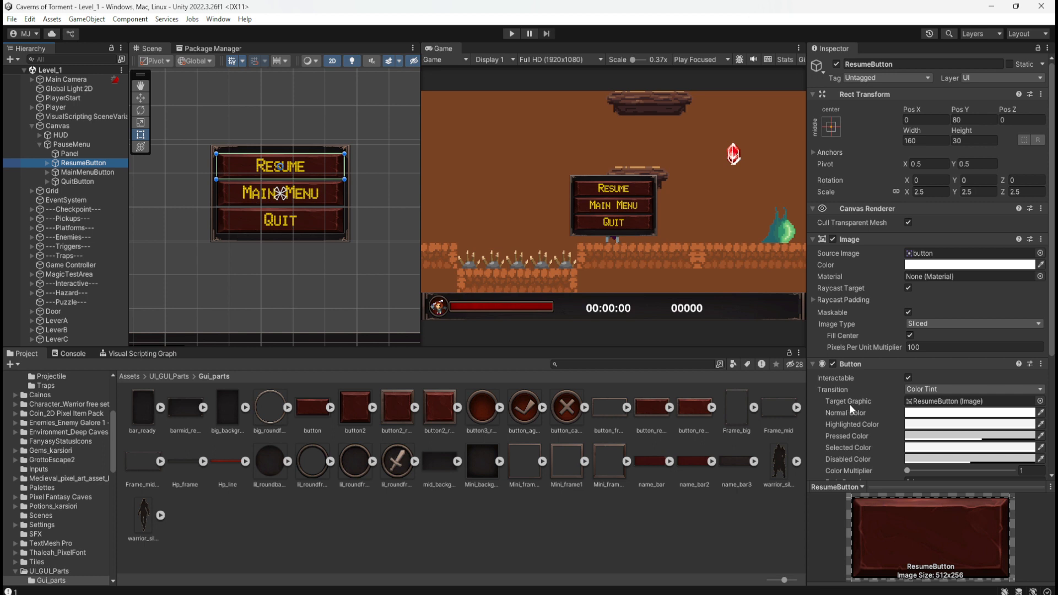
click(117, 171)
click(115, 164)
click(918, 425)
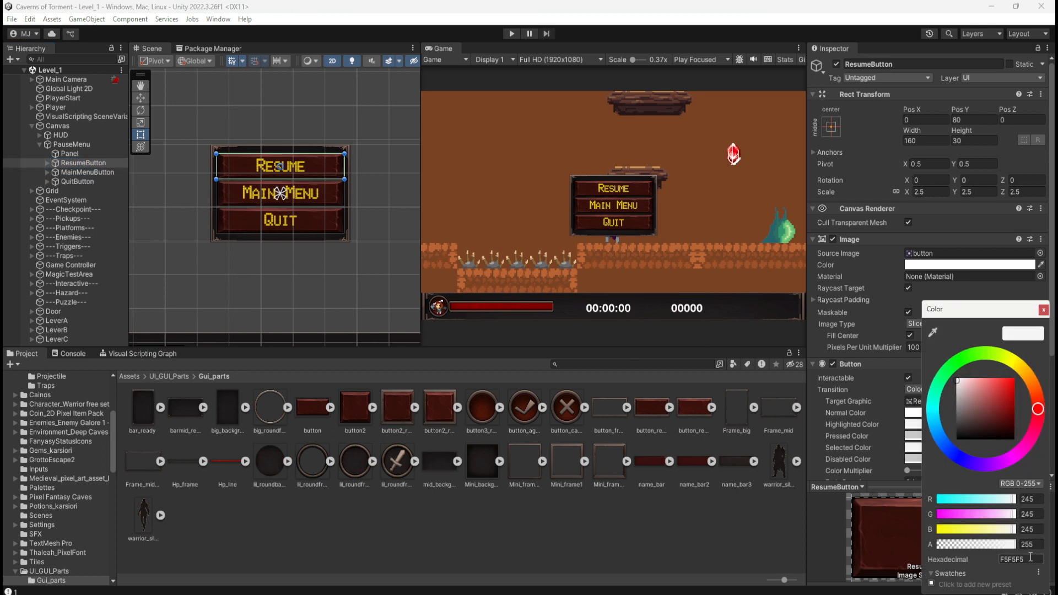
Set the Highlighted Color of MainMenuButton and QuitButton to FFB000 in Edit mode.
click(87, 172)
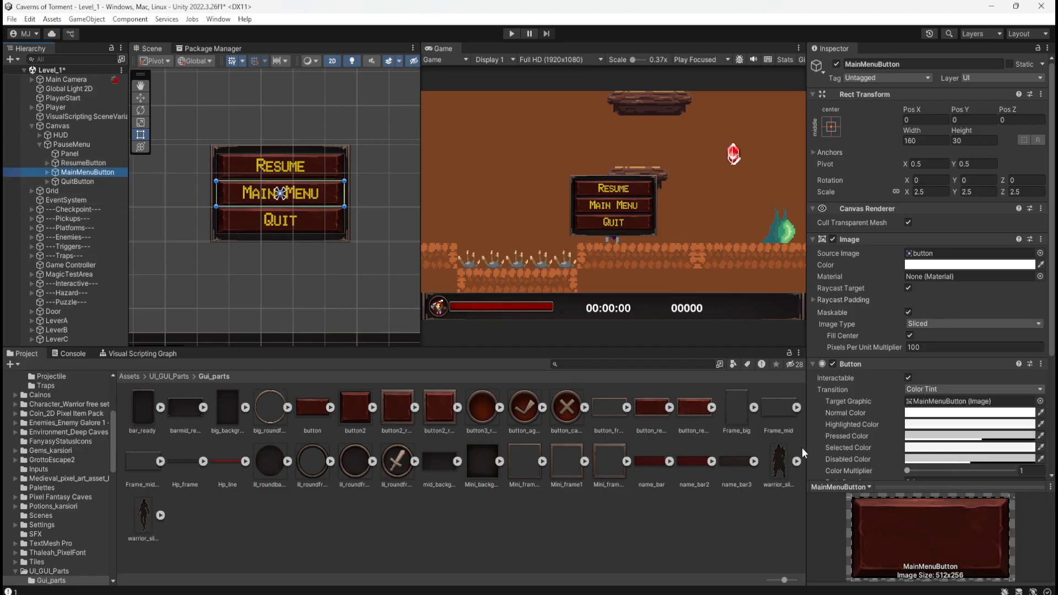
click(921, 424)
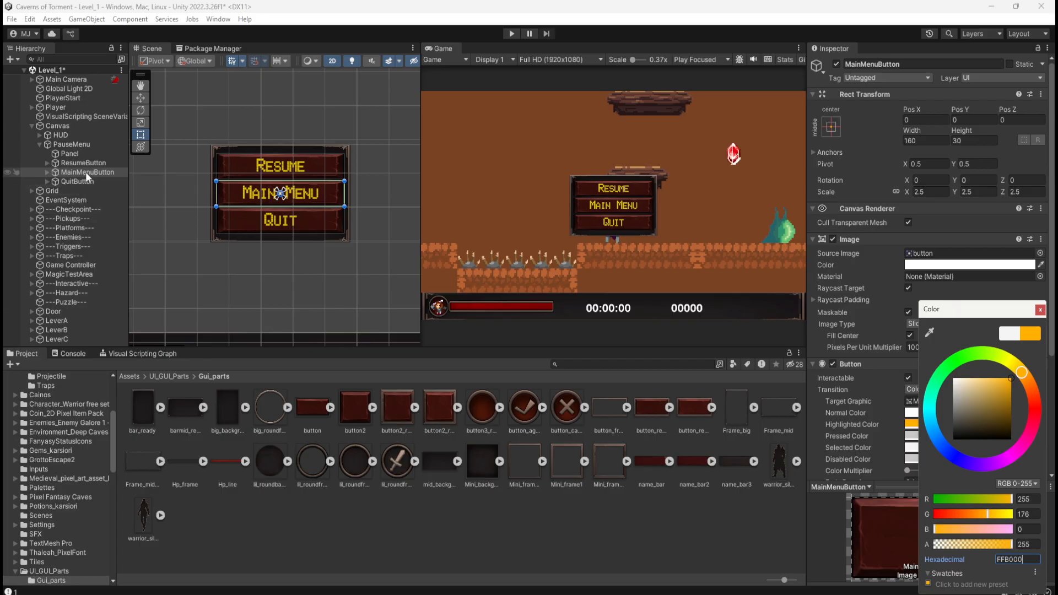
click(87, 182)
click(923, 424)
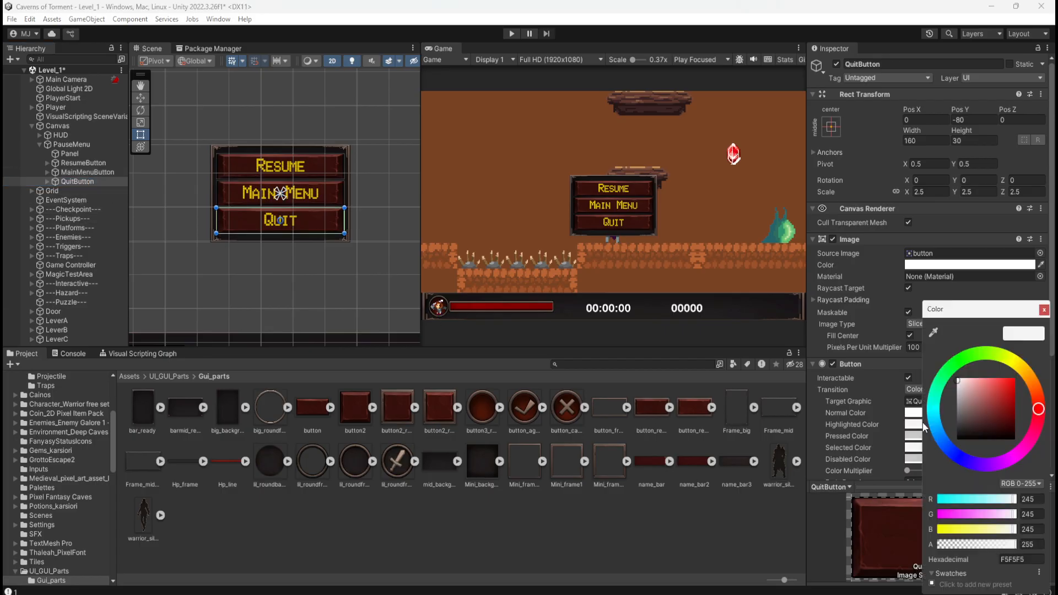
key(ctrl+v)
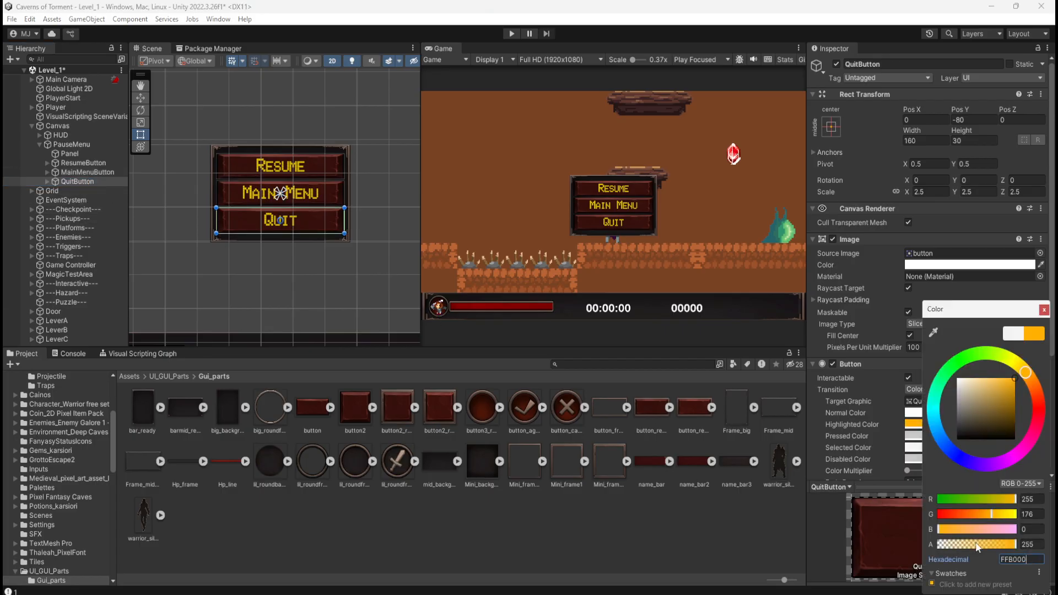
Save the Level_1 scene, test the highlighted colors of the pause menu buttons in Play mode and exit Play mode.
click(91, 163)
click(659, 209)
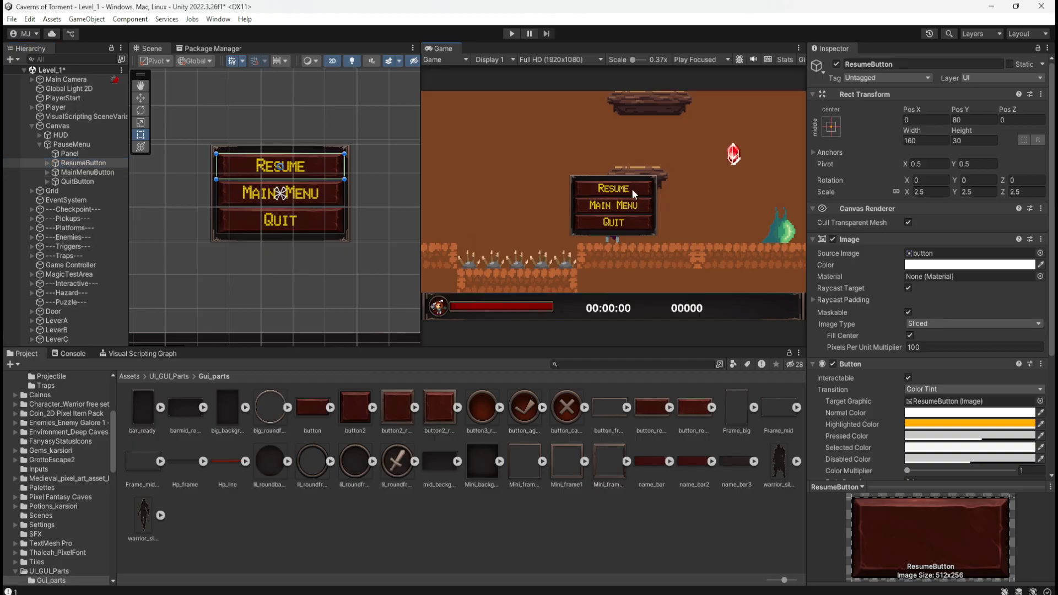
key(ctrl+s)
click(511, 34)
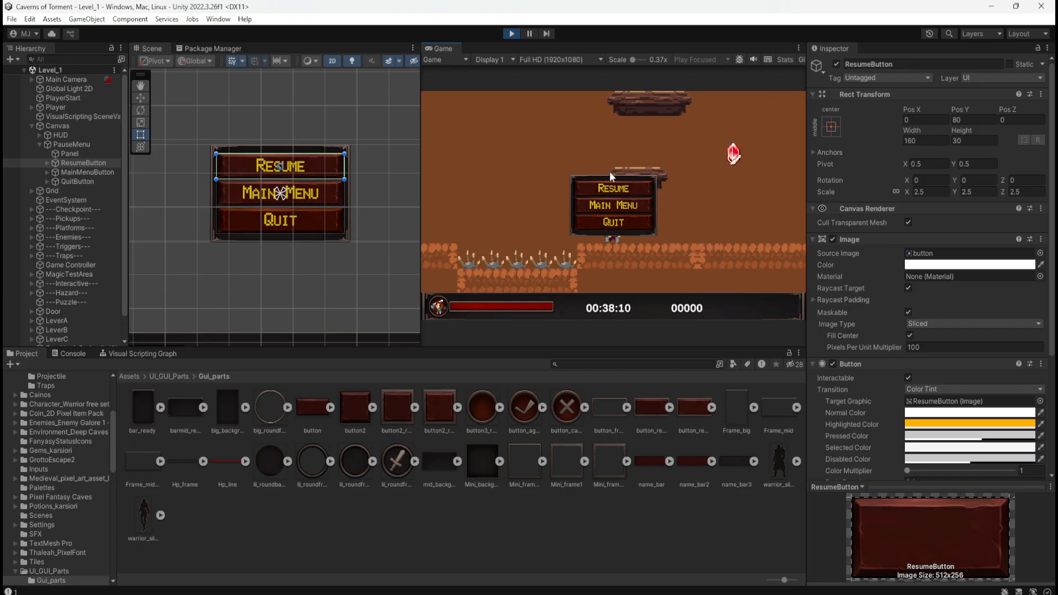
click(512, 33)
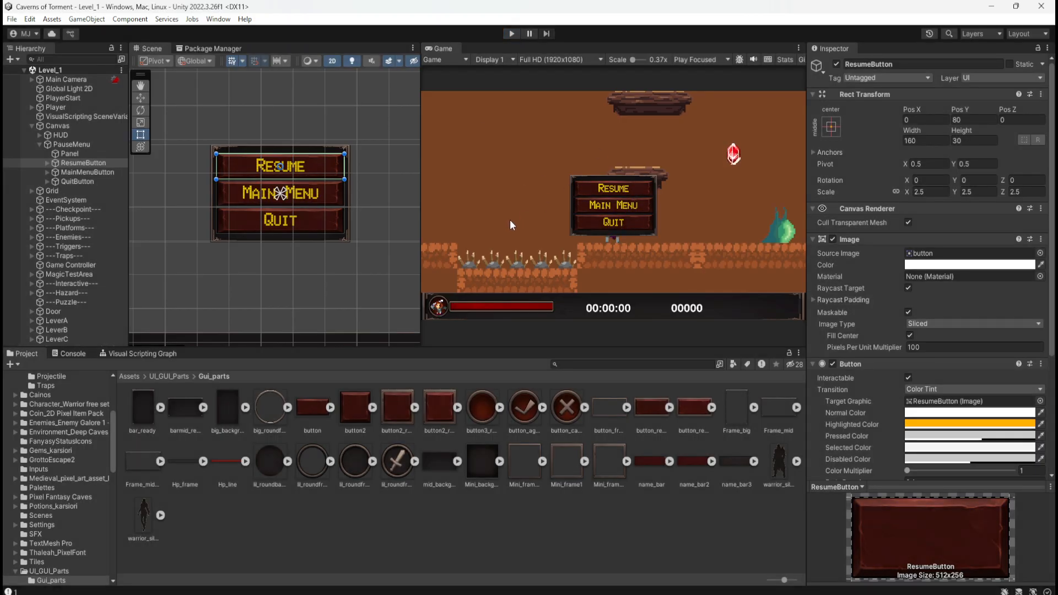
Select PauseMenu under the Canvas and collapse its child objects in the hierarchy.
click(64, 143)
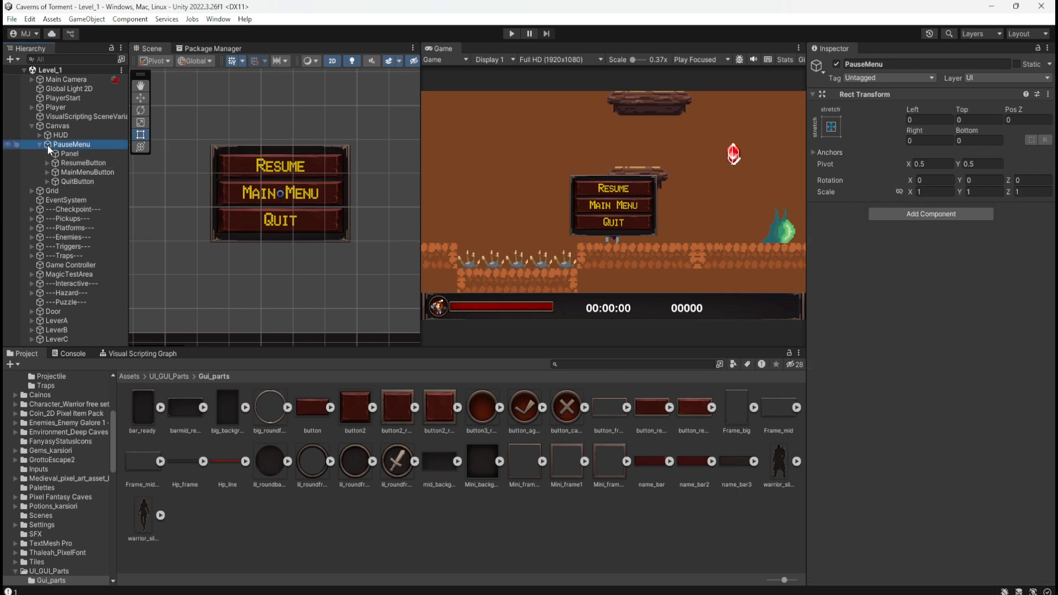
click(38, 144)
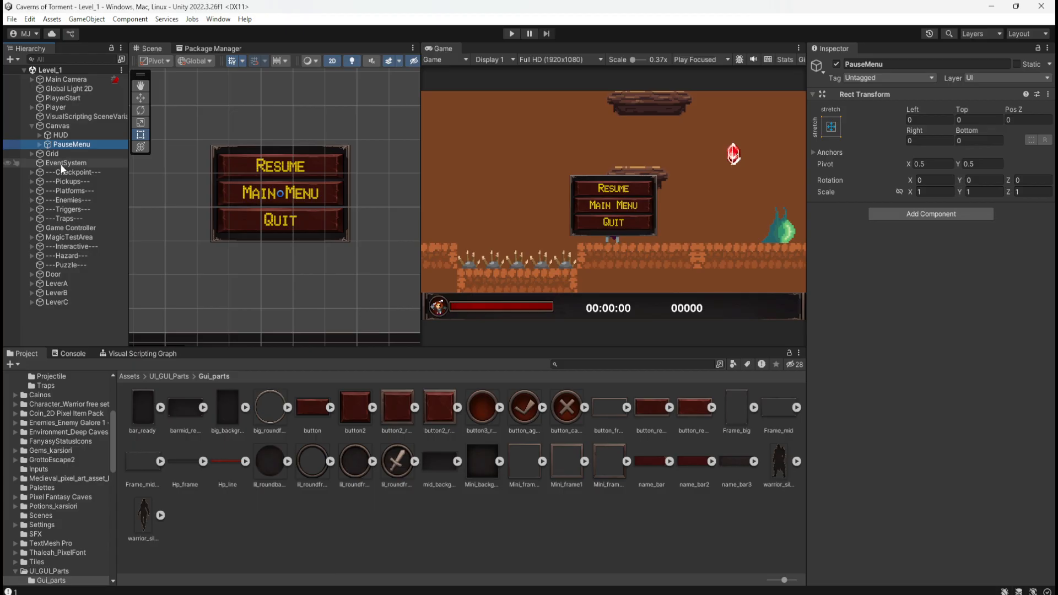
Add a UI Panel under PauseMenu and move it above the existing Panel as the first child.
click(38, 145)
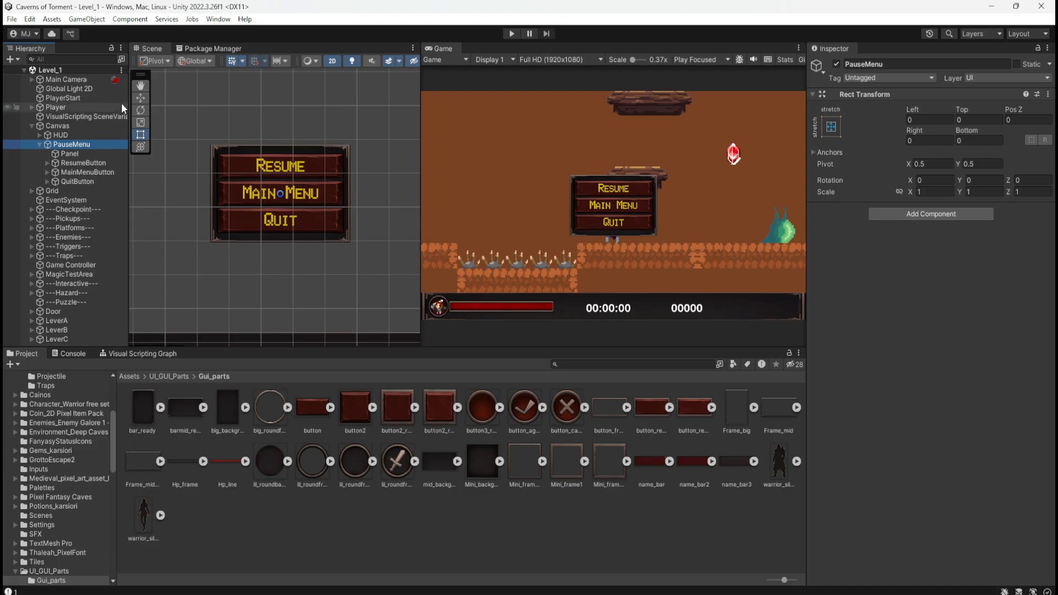
right_click(81, 148)
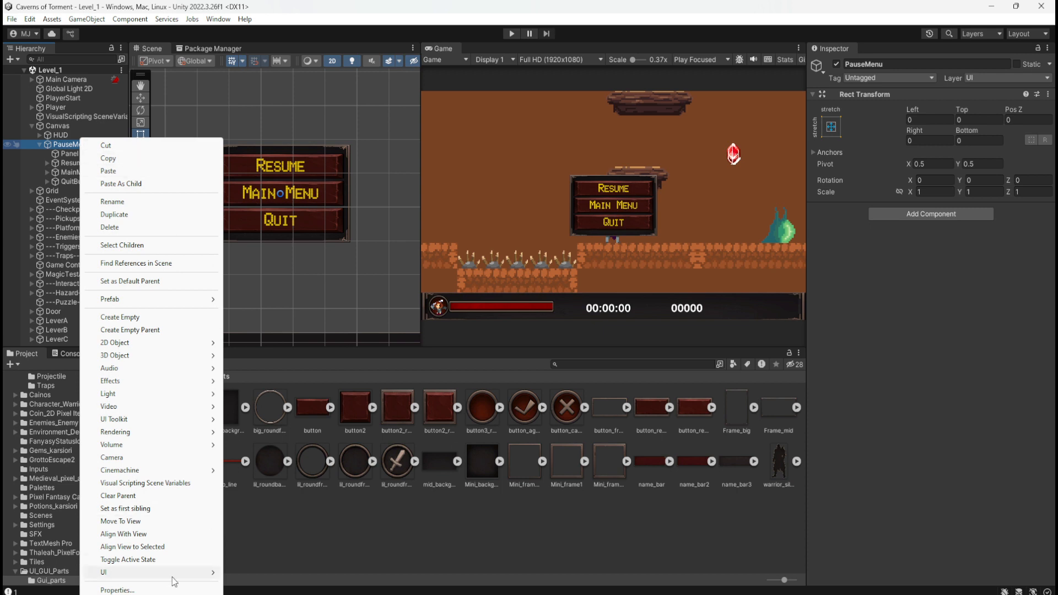
mouse_move(174, 581)
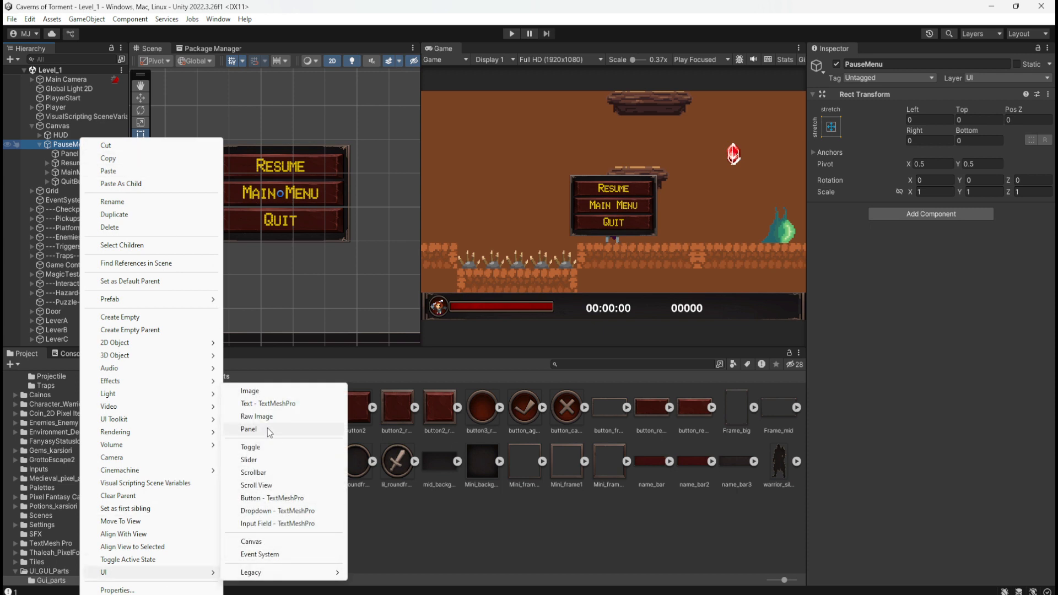
click(267, 428)
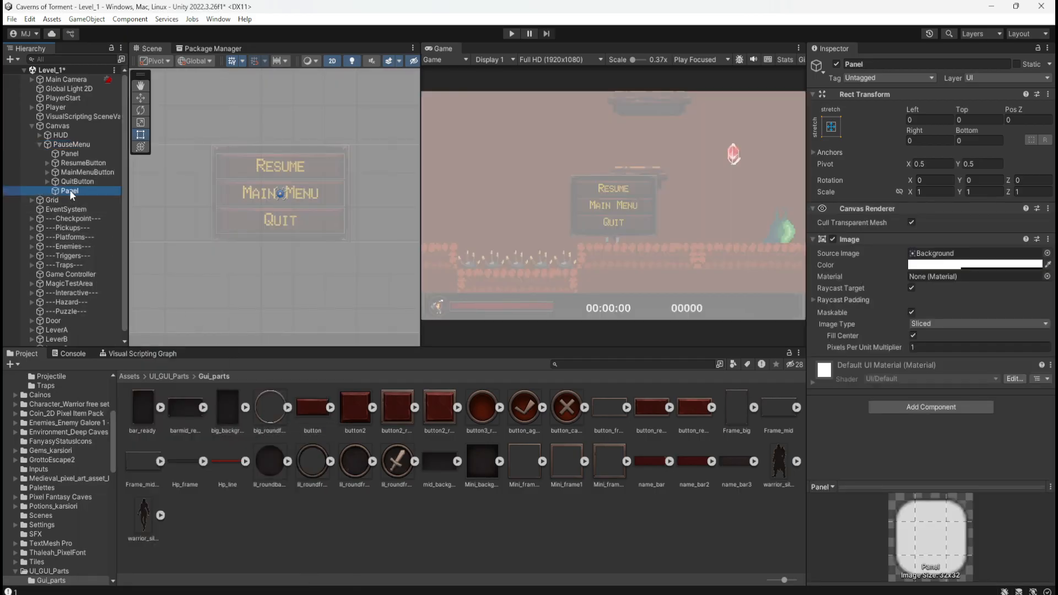
drag(70, 191, 78, 156)
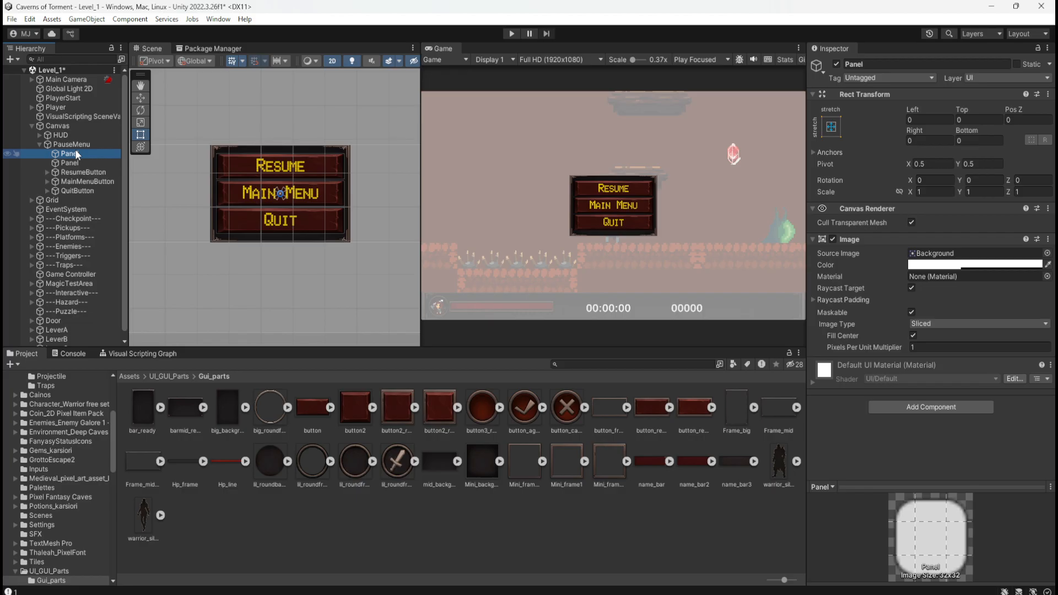
Set the new panel's Image color to translucent black, 000000 with an alpha of about 192.
click(72, 163)
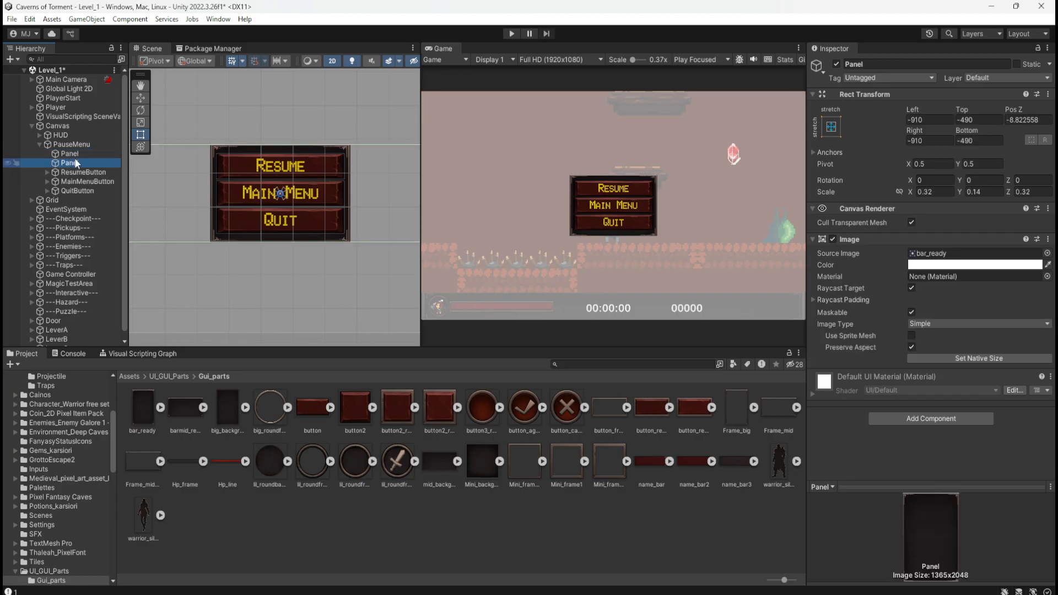
click(72, 155)
click(9, 154)
click(9, 153)
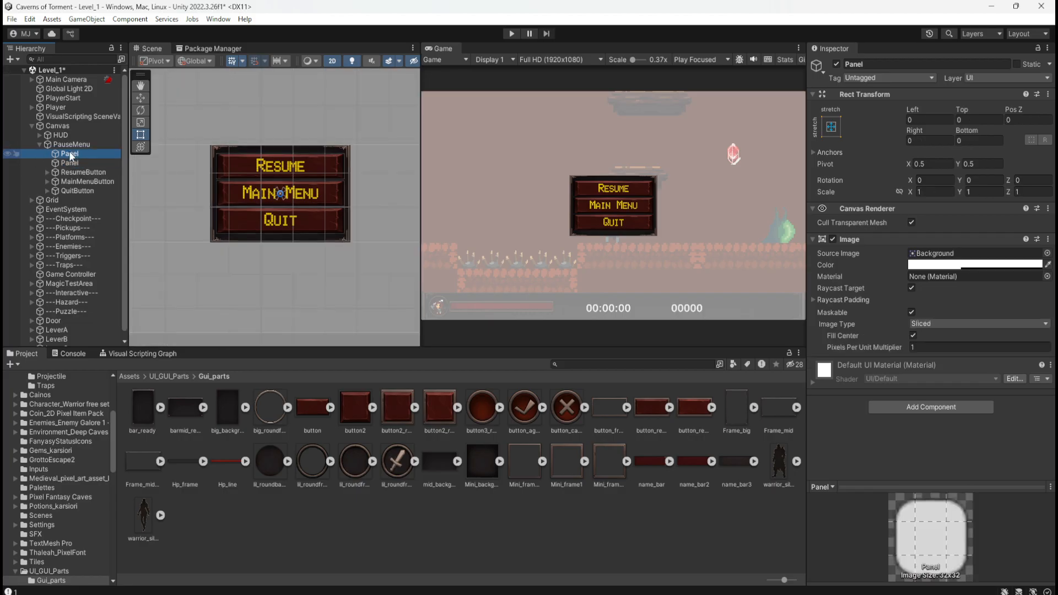
click(956, 266)
drag(980, 349, 915, 434)
drag(971, 492, 1000, 482)
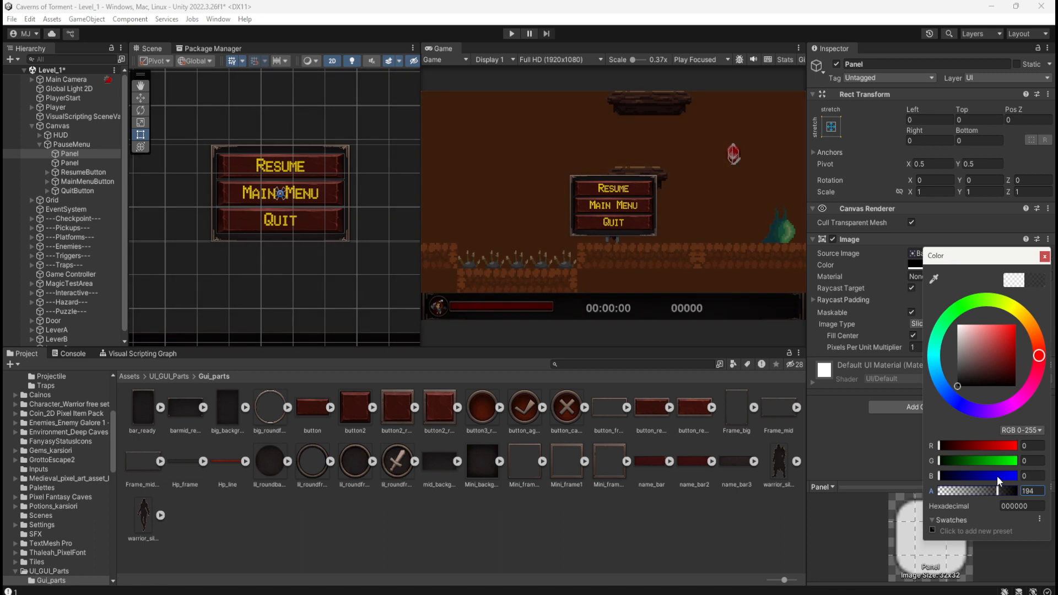
drag(998, 477, 995, 479)
Try the new panel's color as white FFFFFF with alpha 31 and as black 000000 with alpha 0.
drag(974, 355, 933, 289)
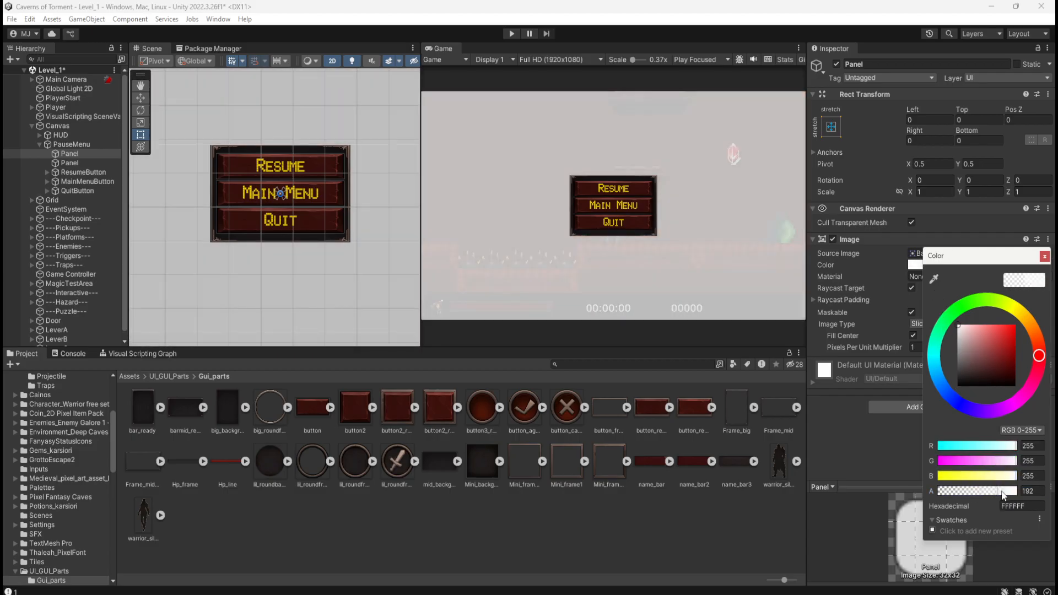
drag(998, 491, 949, 492)
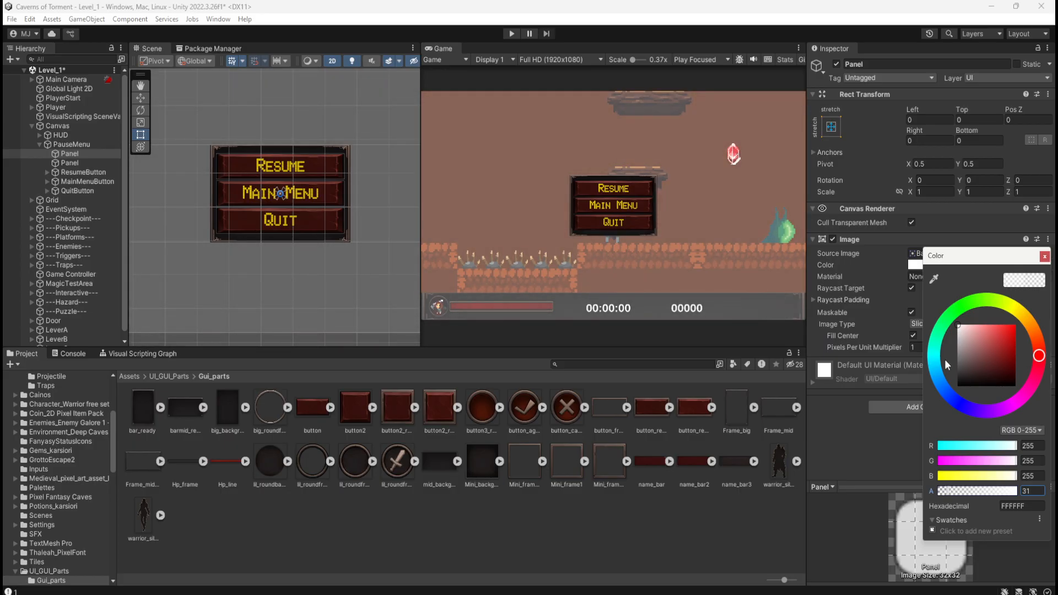
mouse_move(964, 342)
mouse_down()
mouse_move(944, 352)
mouse_move(919, 409)
mouse_move(915, 355)
mouse_move(890, 423)
mouse_up()
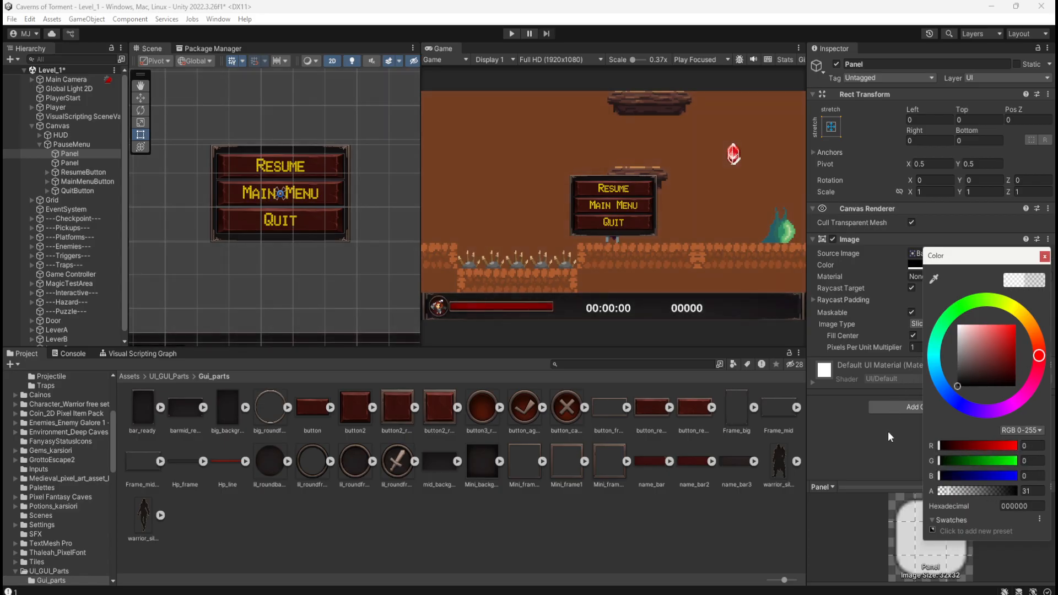
drag(948, 491, 933, 473)
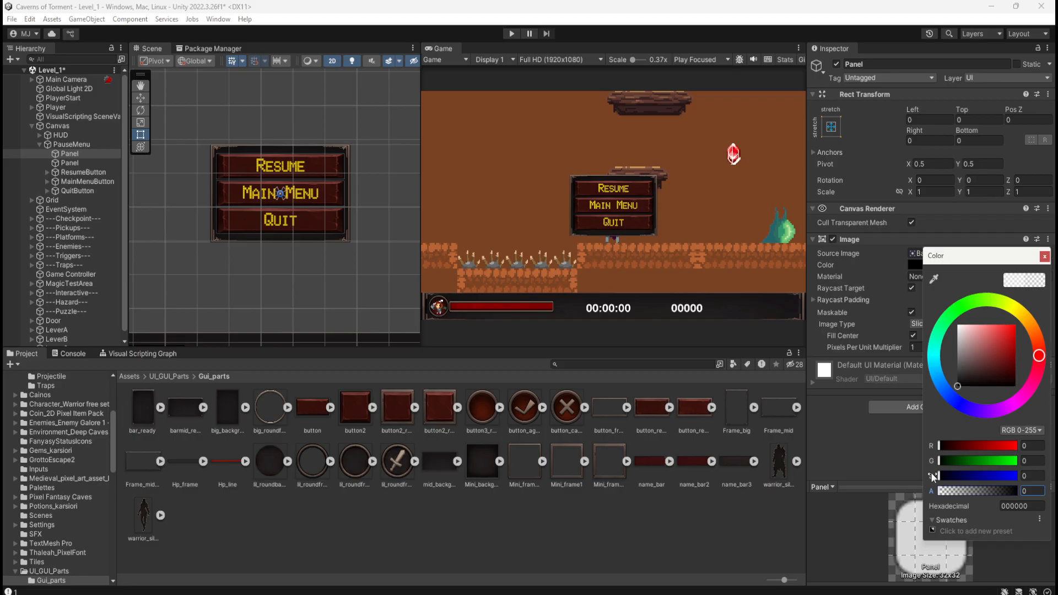
Set the alpha of the new panel's black color to 200 and close the color picker.
drag(934, 472, 996, 490)
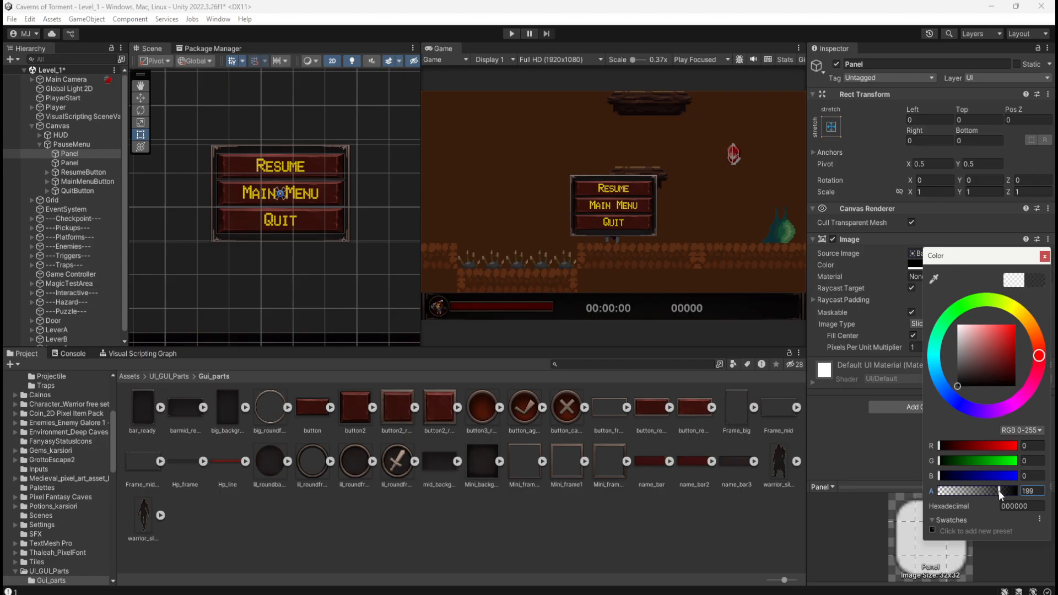
click(1031, 491)
text(200)
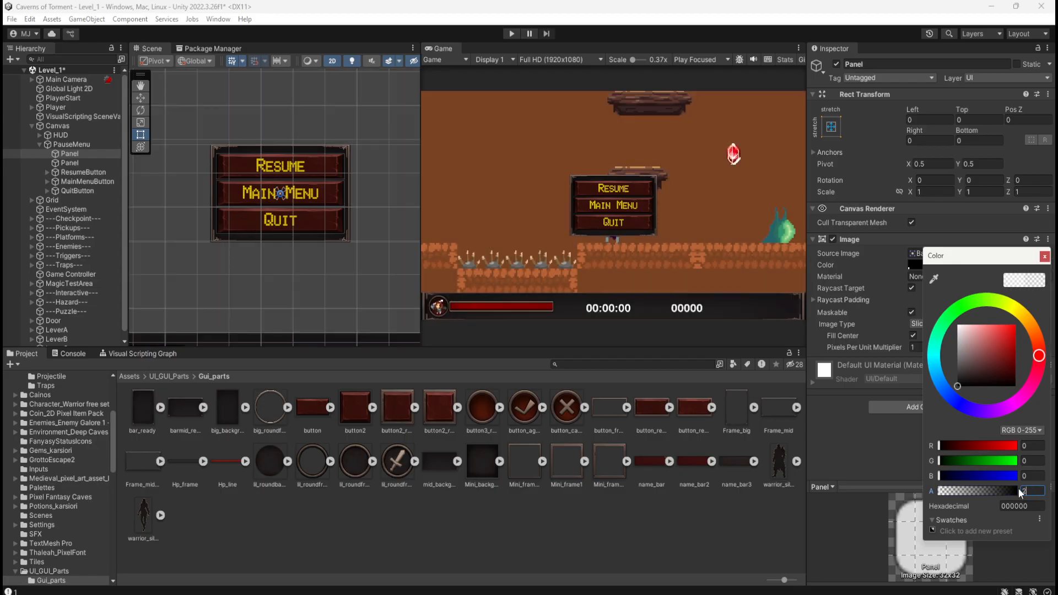
click(1045, 257)
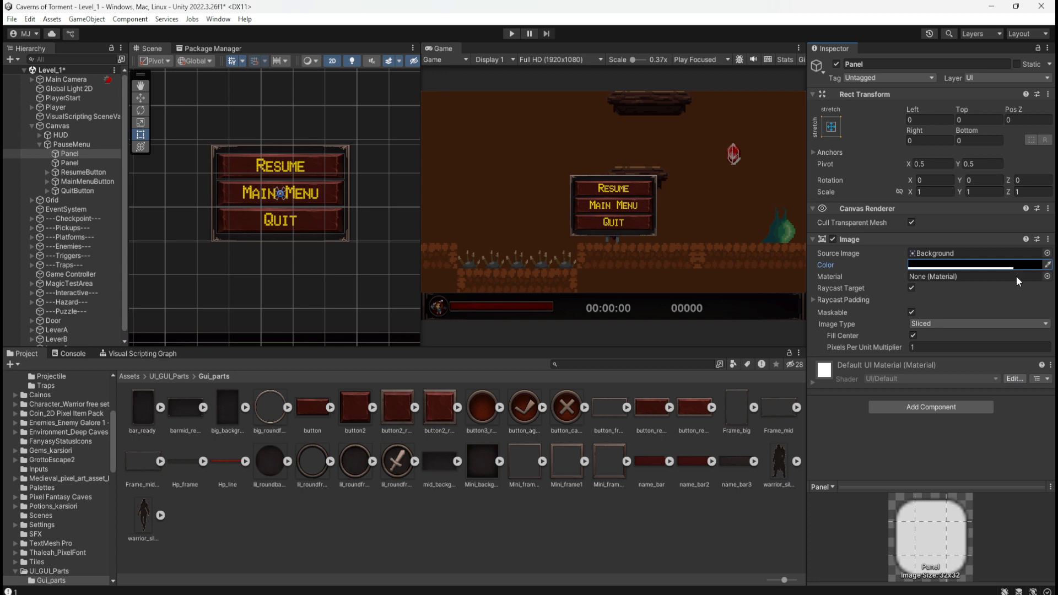
Try 00 and 100 as the panel image's Pixels Per Unit Multiplier and restore it to 1.
click(927, 346)
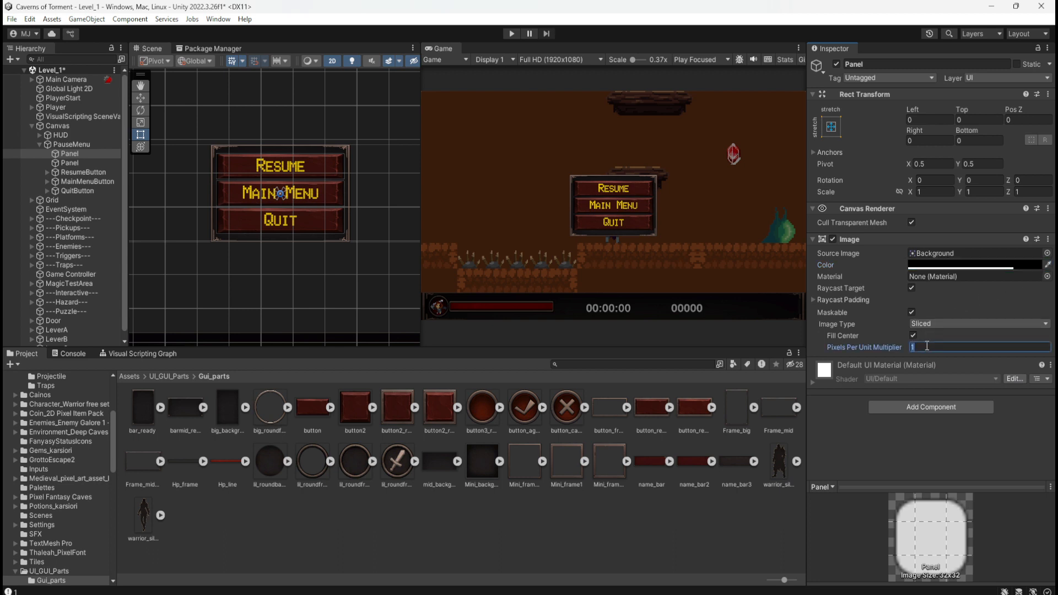
text(00)
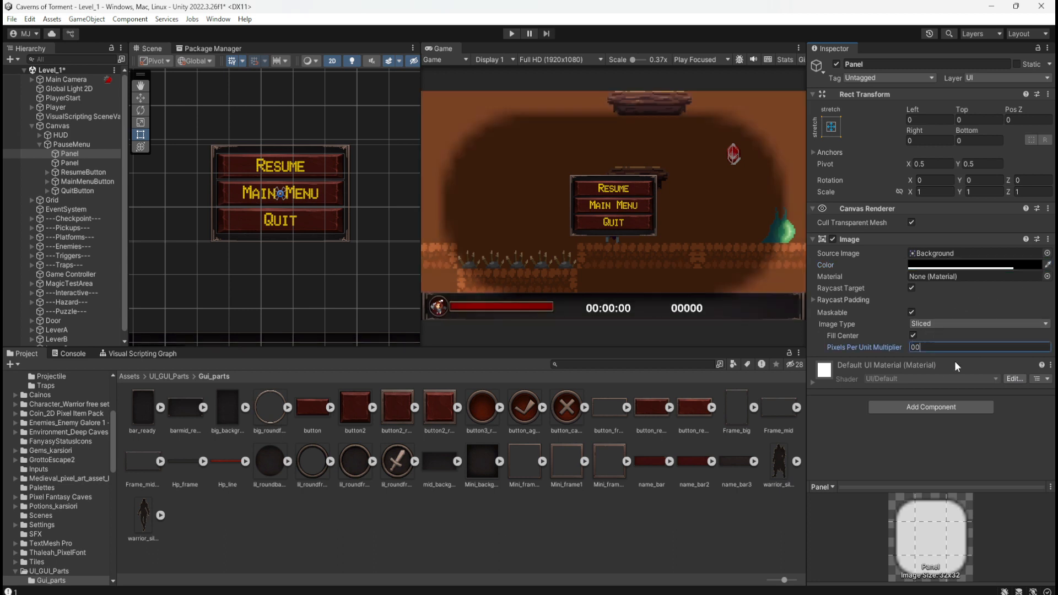
click(912, 347)
text(1)
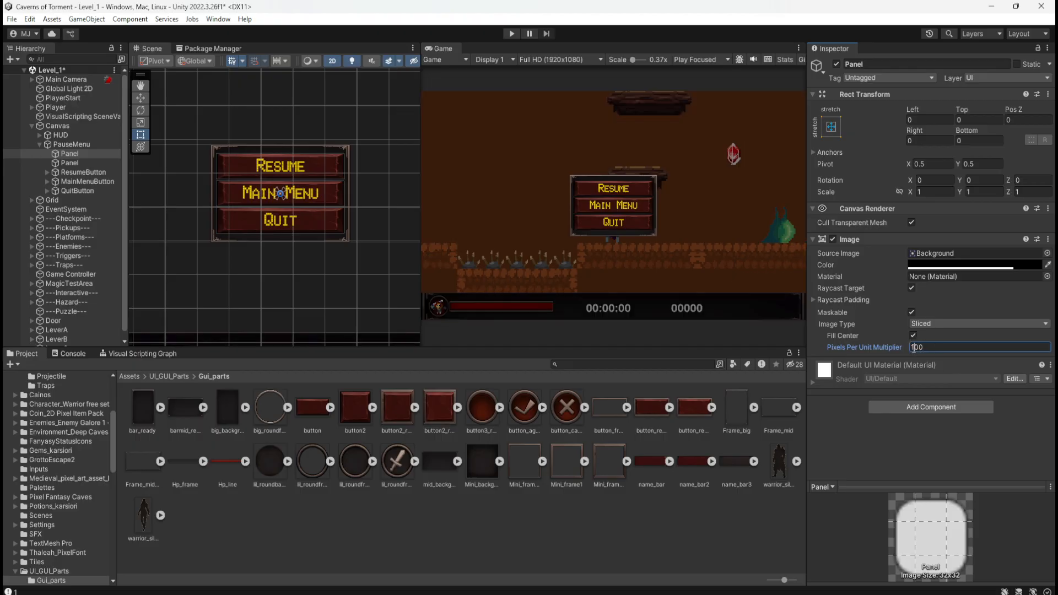
key(Delete)
key(Delete)
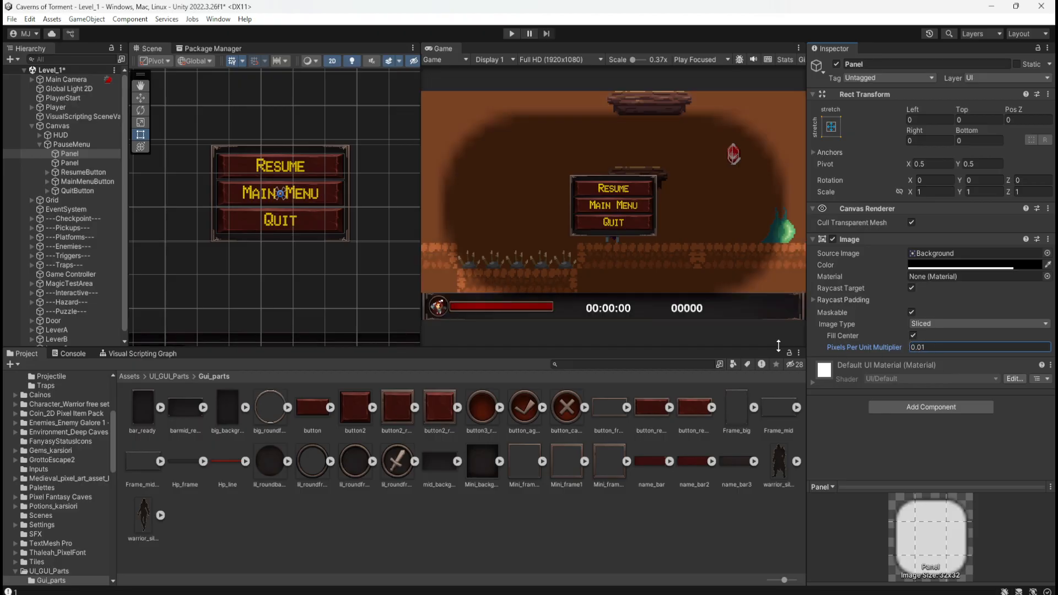
drag(911, 345, 928, 346)
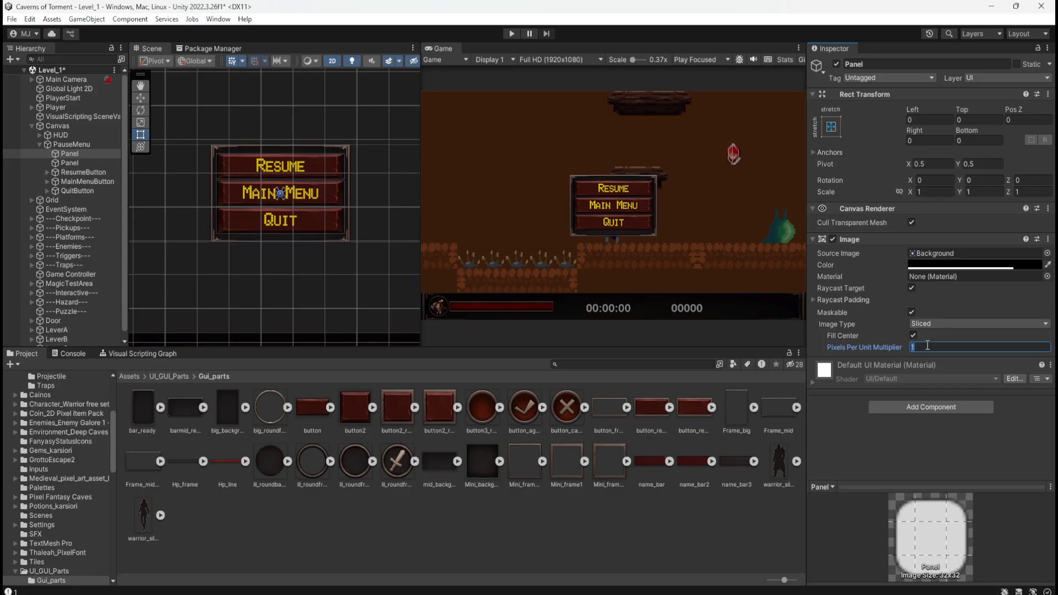
text(00)
double_click(935, 346)
text(1)
Try the Simple image type on the new panel and undo the change.
click(915, 324)
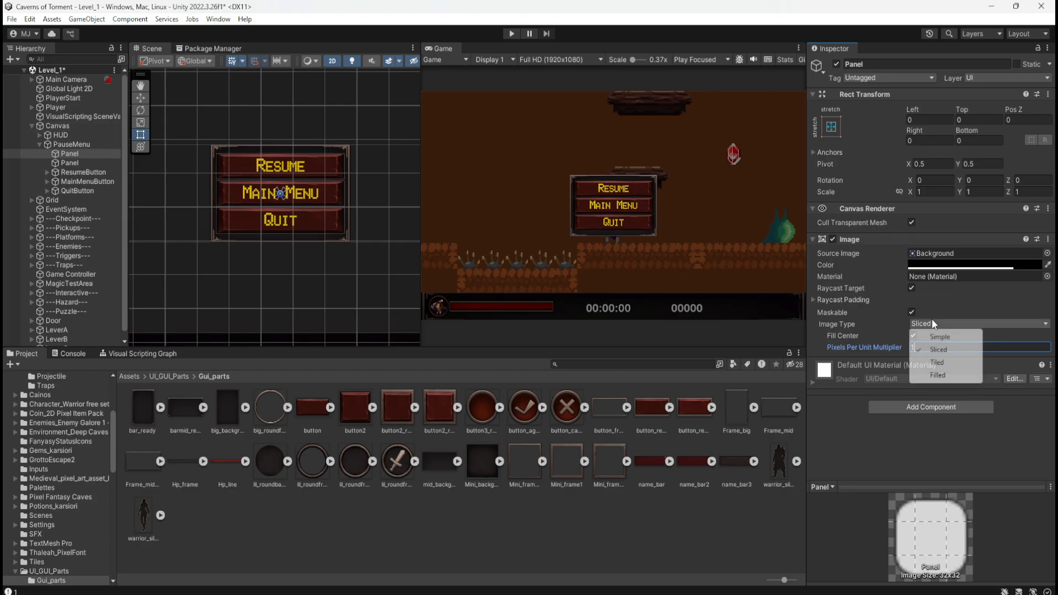
click(929, 335)
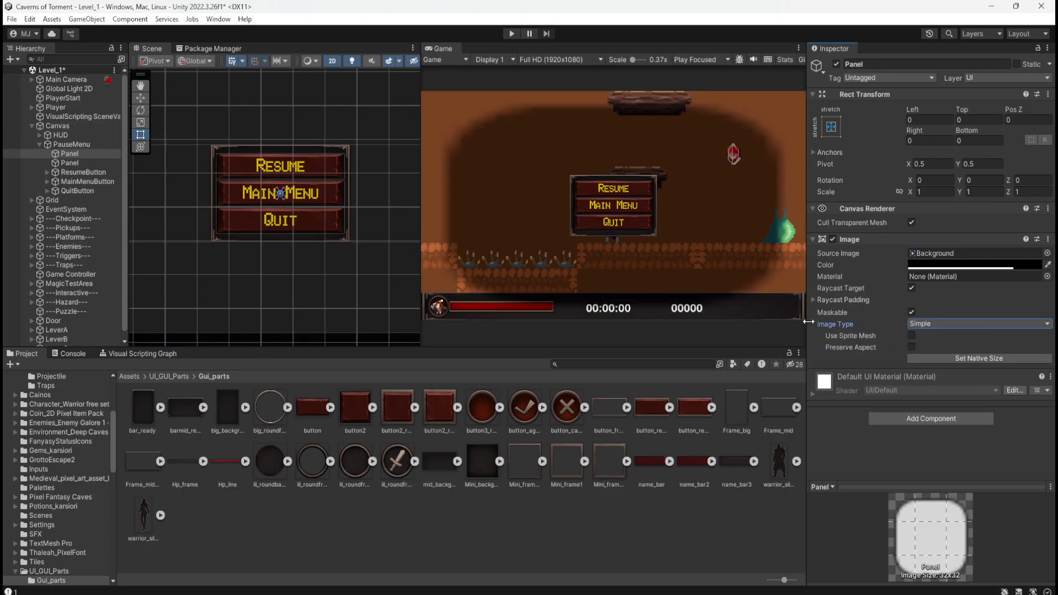
key(ctrl+z)
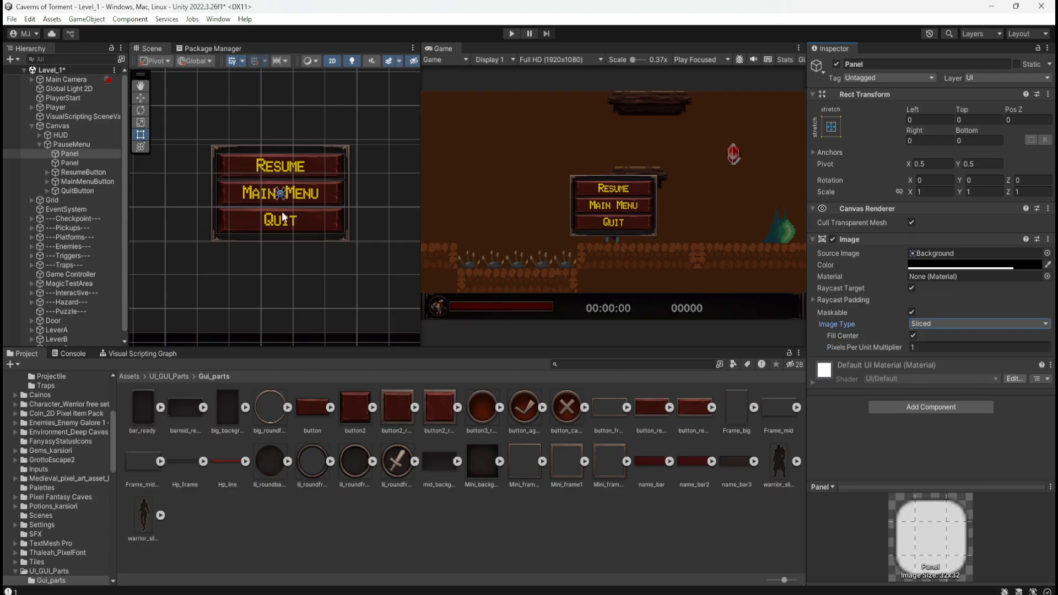
Examine how the new panel covers the canvas, HUD and pause menu in the Scene view.
scroll(312, 259, down, 10)
scroll(317, 254, down, 8)
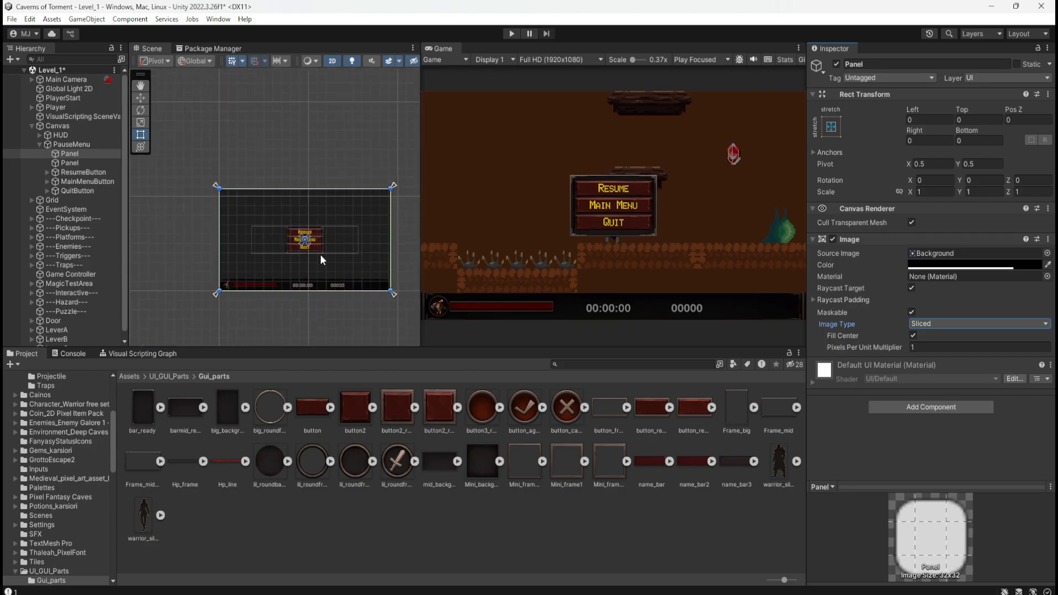
scroll(248, 245, down, 6)
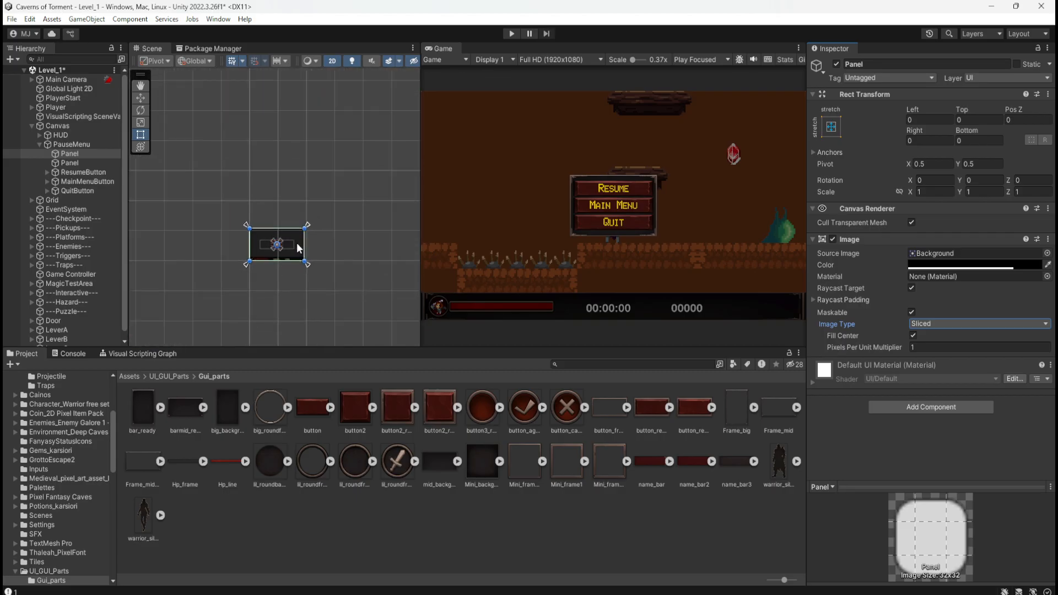
scroll(288, 268, up, 3)
scroll(291, 259, up, 8)
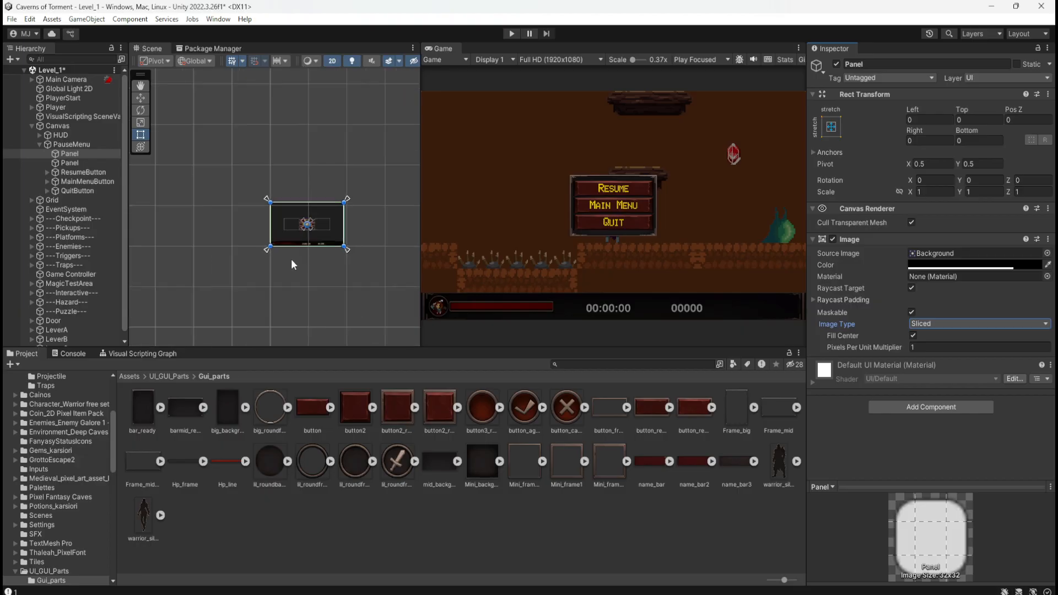
scroll(394, 149, up, 6)
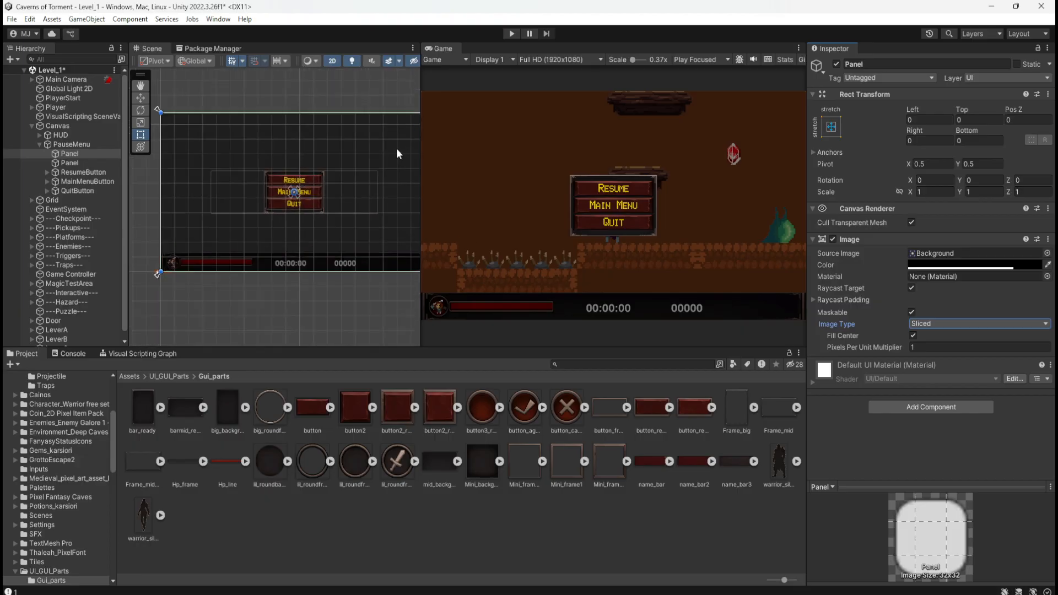
scroll(219, 176, down, 4)
scroll(276, 132, up, 2)
scroll(277, 132, down, 4)
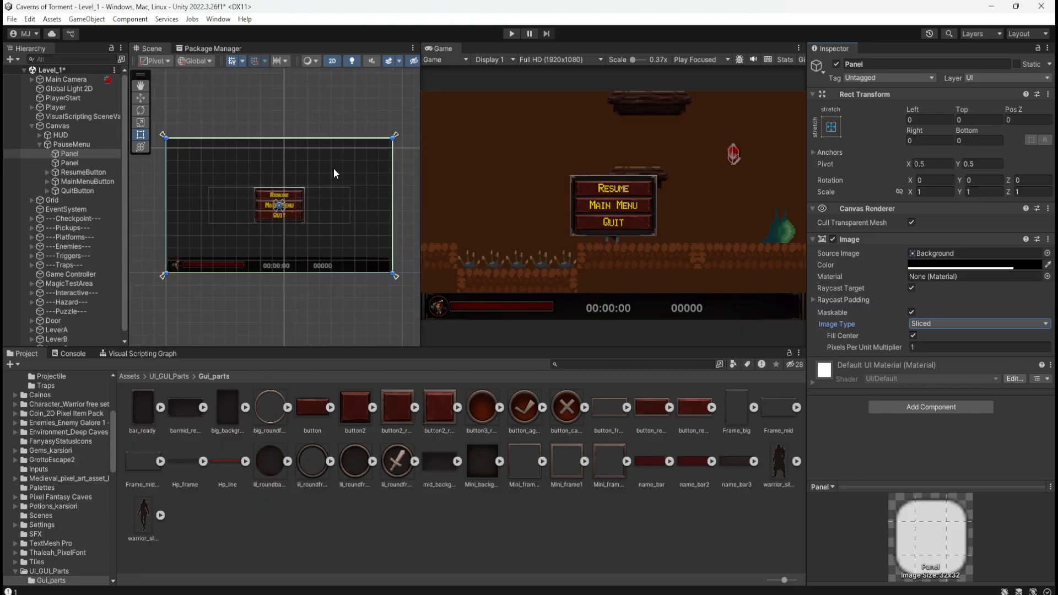
scroll(241, 154, up, 2)
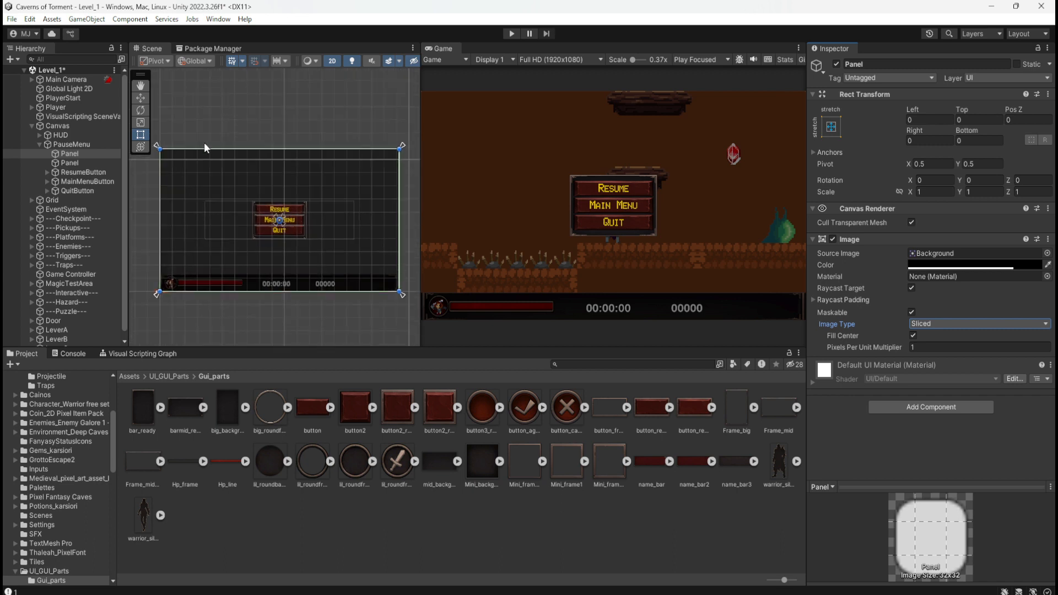
Rename the new full-screen panel under PauseMenu as DimGame.
click(75, 163)
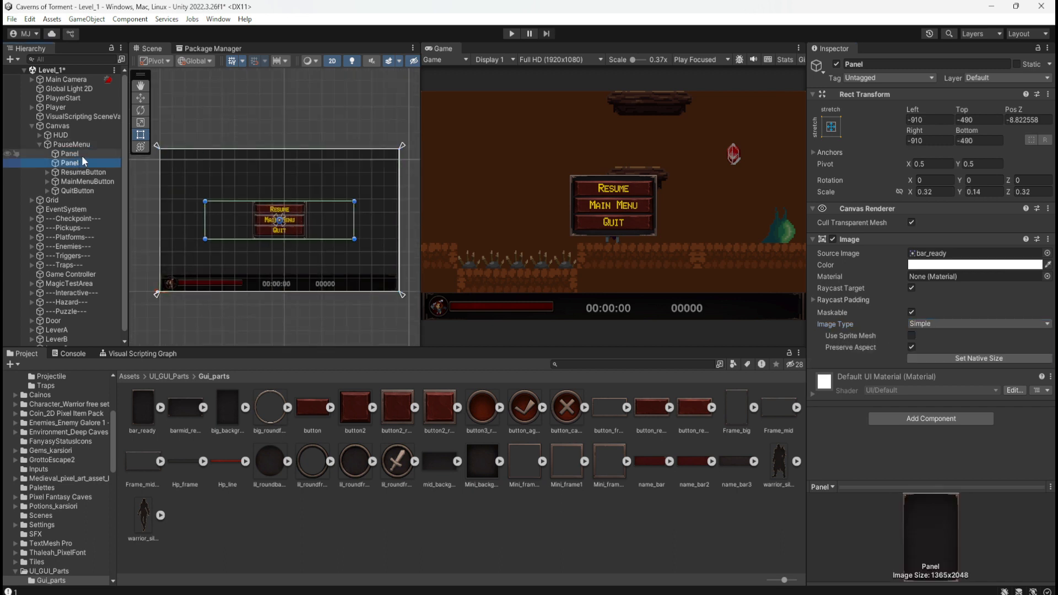
click(75, 155)
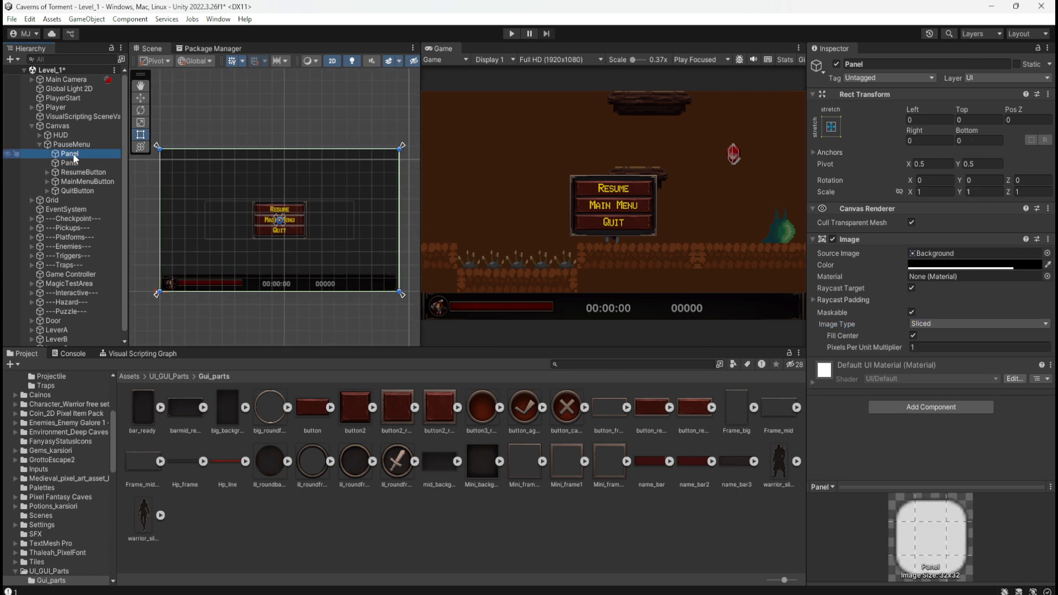
click(75, 154)
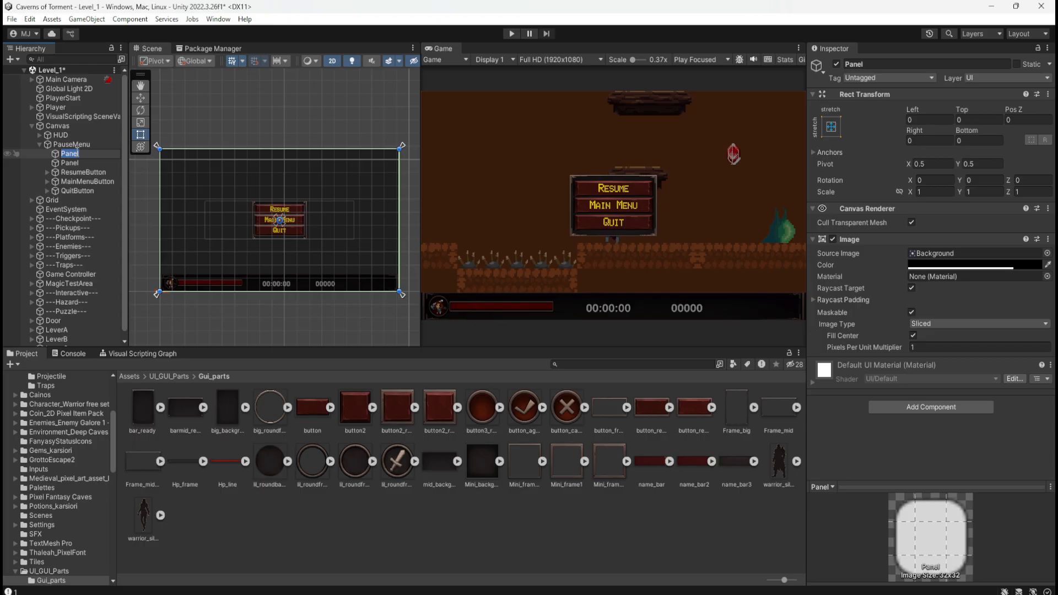
text(Game)
key(Left)
key(Left)
key(Left)
key(Left)
text(Dim)
key(Return)
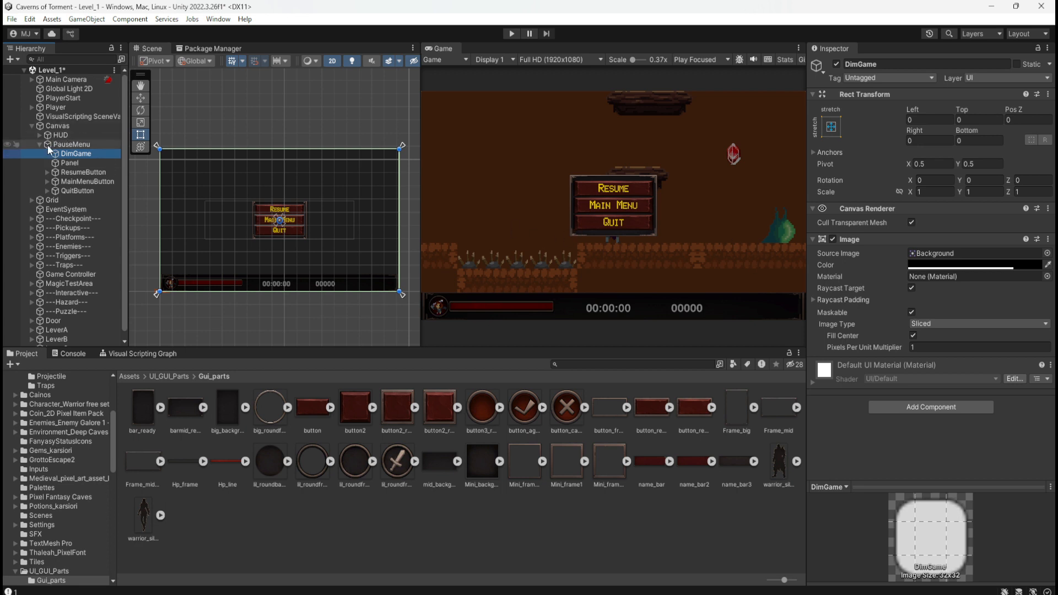
Toggle DimGame's Scene visibility off and on repeatedly to compare the view with and without dimming.
click(8, 154)
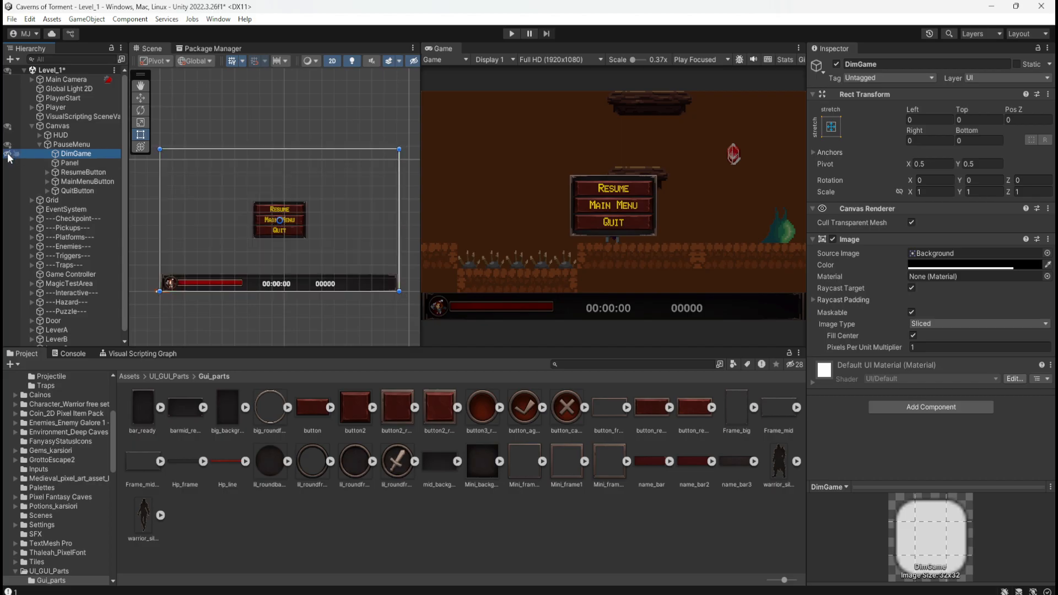
click(8, 155)
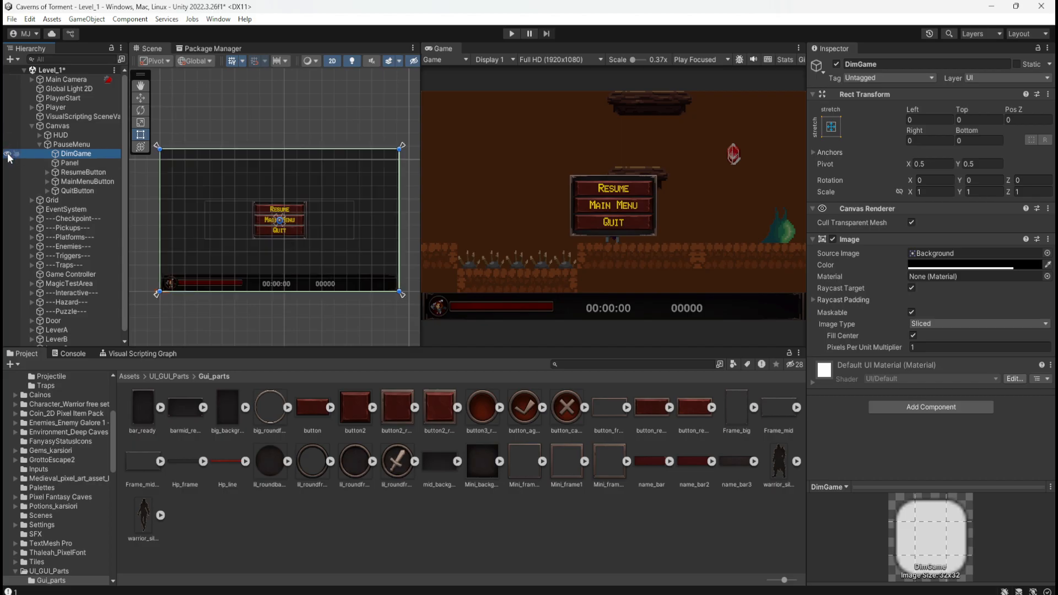
click(8, 154)
click(9, 154)
click(9, 154)
click(8, 154)
click(8, 154)
click(8, 154)
click(8, 155)
click(9, 154)
scroll(265, 236, up, 5)
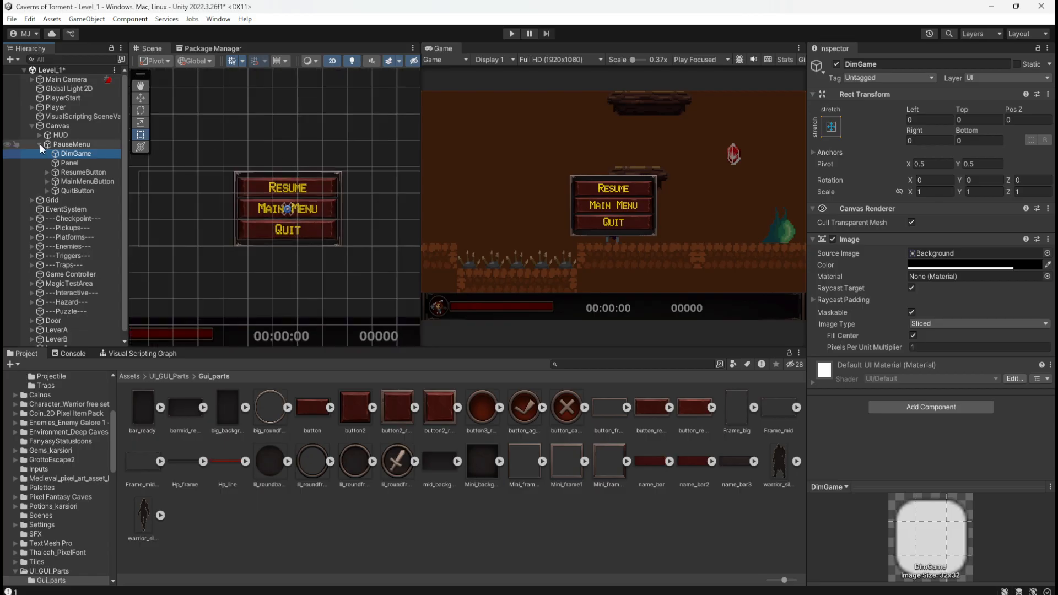
Compare hiding DimGame in the Scene view with deactivating the object, restoring both its visibility and active state.
click(8, 155)
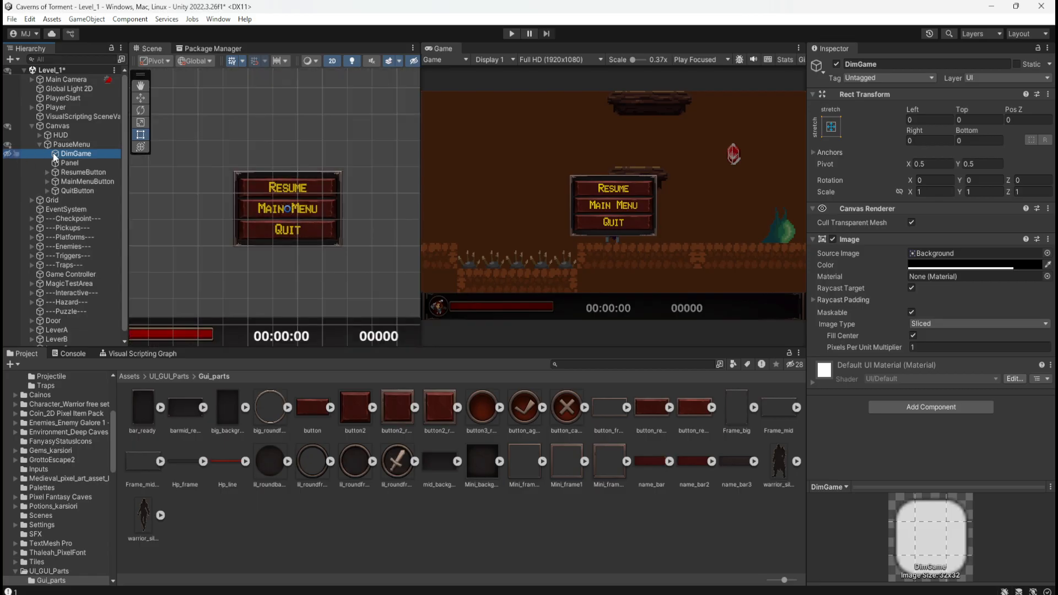
click(73, 154)
click(836, 64)
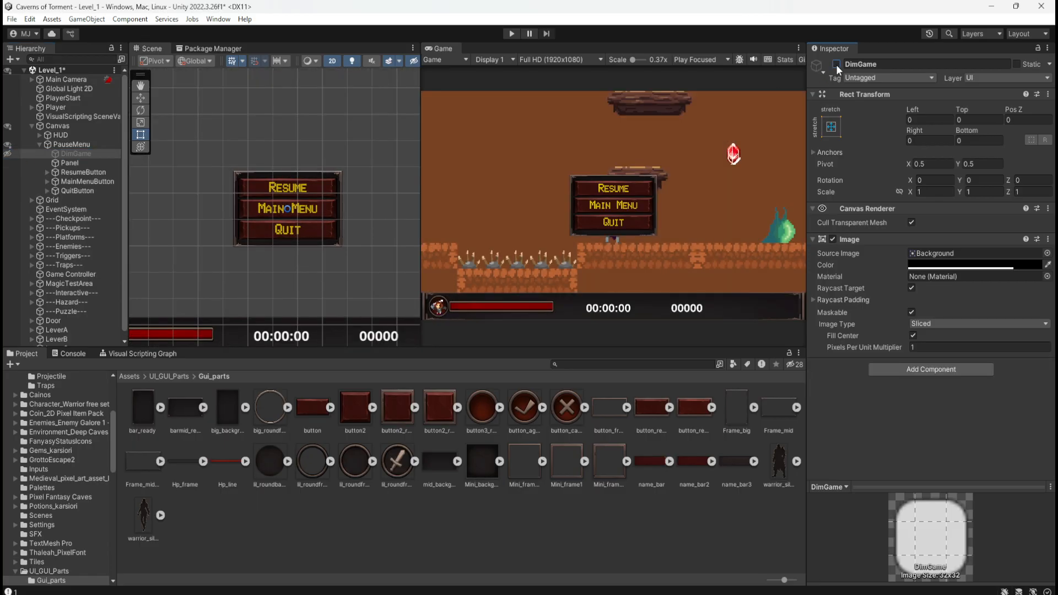
click(837, 64)
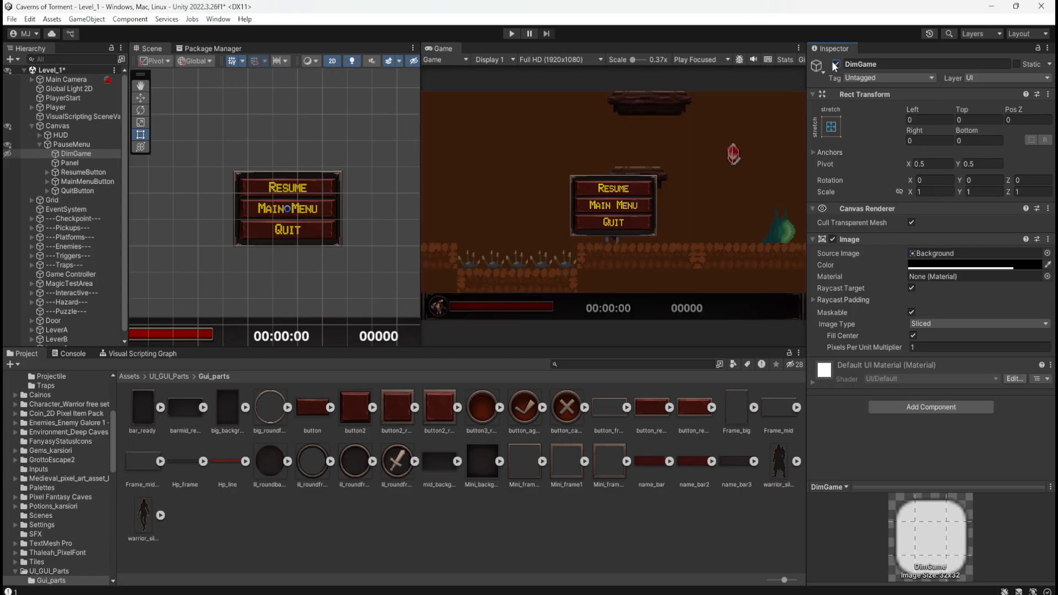
click(8, 155)
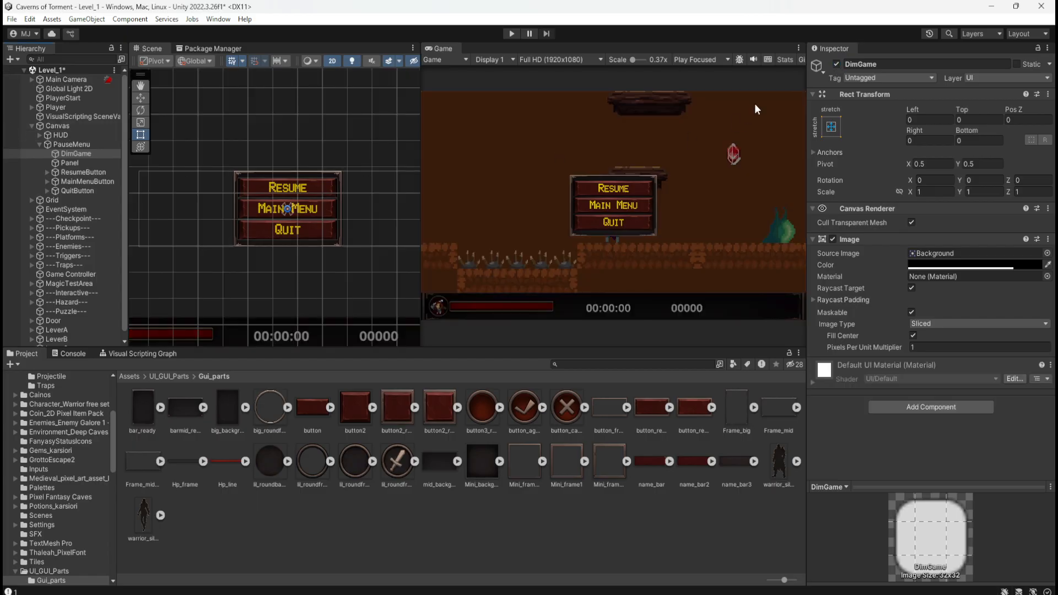
Switch DimGame's active state off and on repeatedly to compare the Game view with and without dimming, leaving it active.
click(836, 64)
click(837, 65)
click(836, 64)
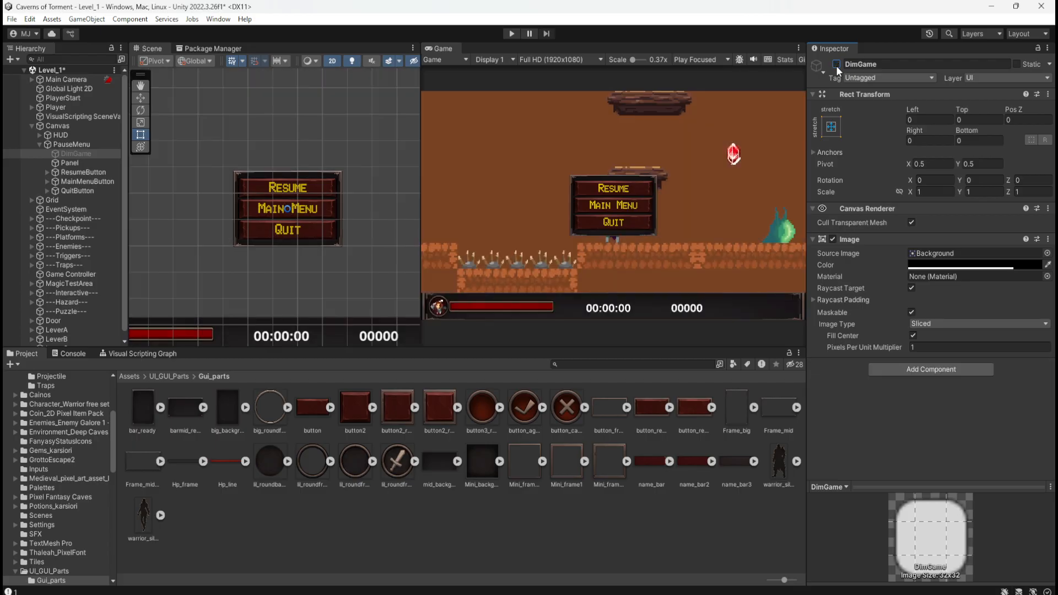
click(837, 65)
click(837, 64)
click(837, 65)
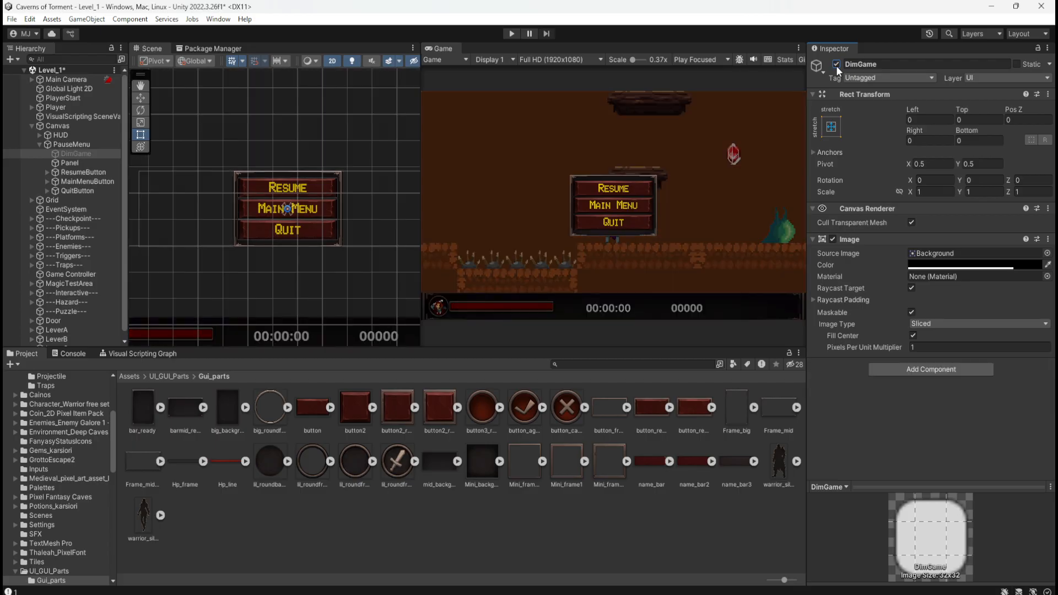
click(837, 65)
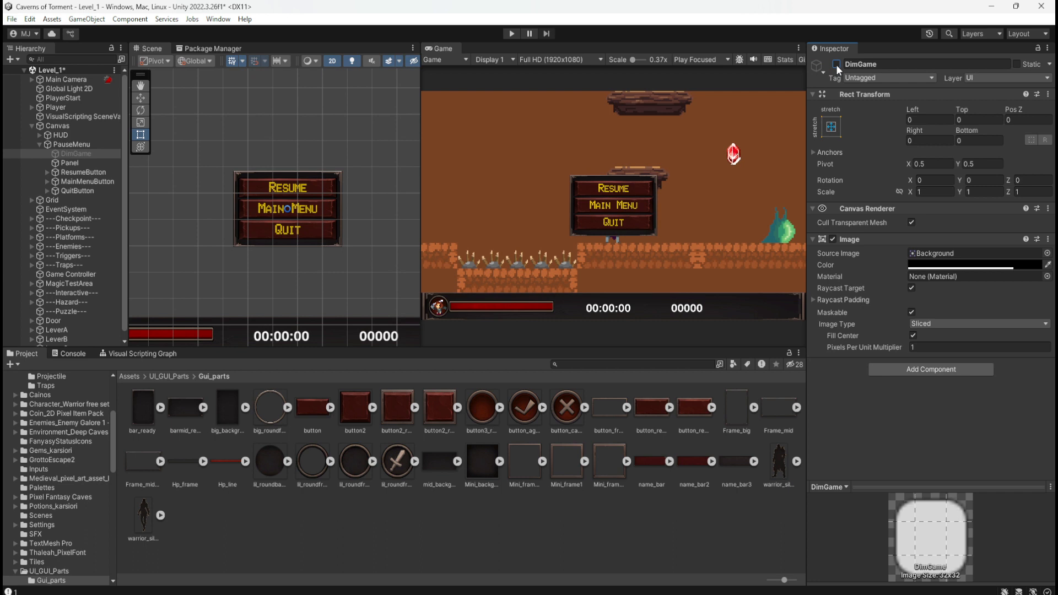
click(837, 64)
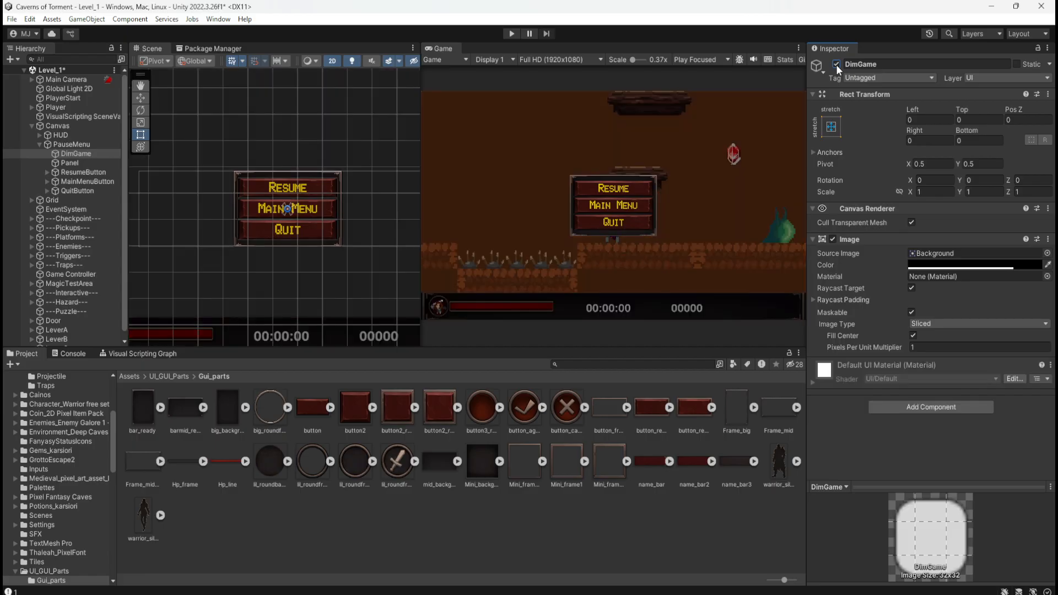
click(836, 65)
click(836, 64)
click(837, 64)
click(837, 65)
click(836, 64)
click(836, 65)
click(836, 64)
click(836, 65)
click(836, 64)
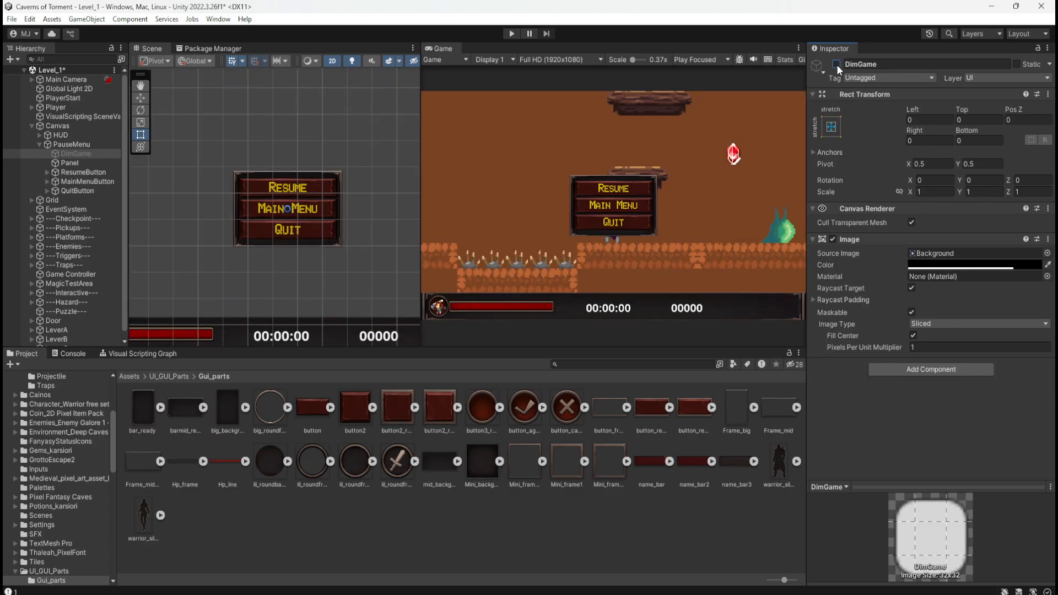
click(836, 64)
click(837, 65)
click(837, 64)
click(837, 64)
click(838, 64)
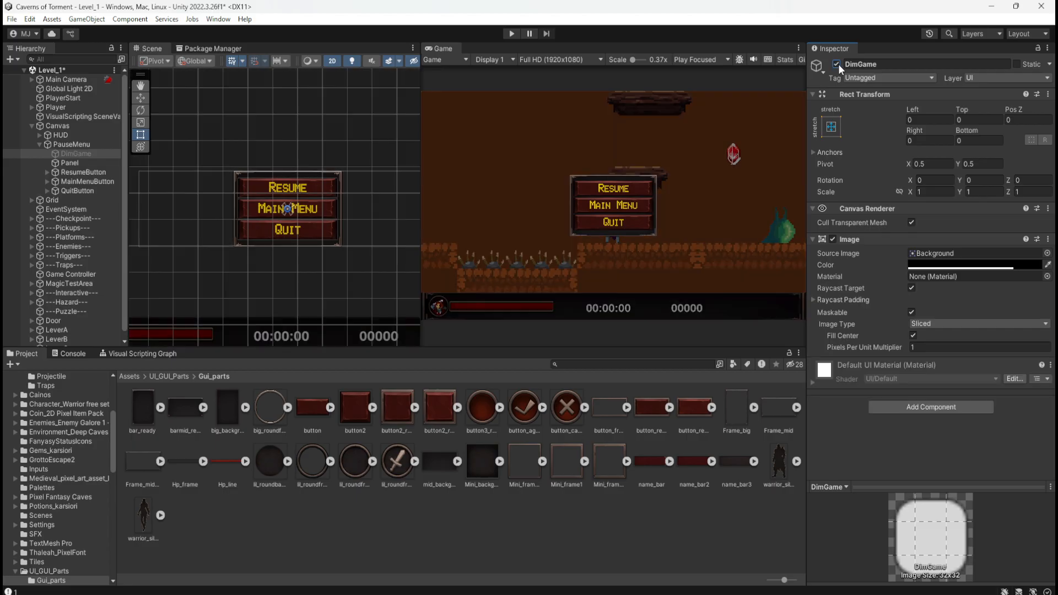
click(837, 64)
click(837, 64)
Collapse the PauseMenu group in the hierarchy and save the Level_1 scene.
click(69, 144)
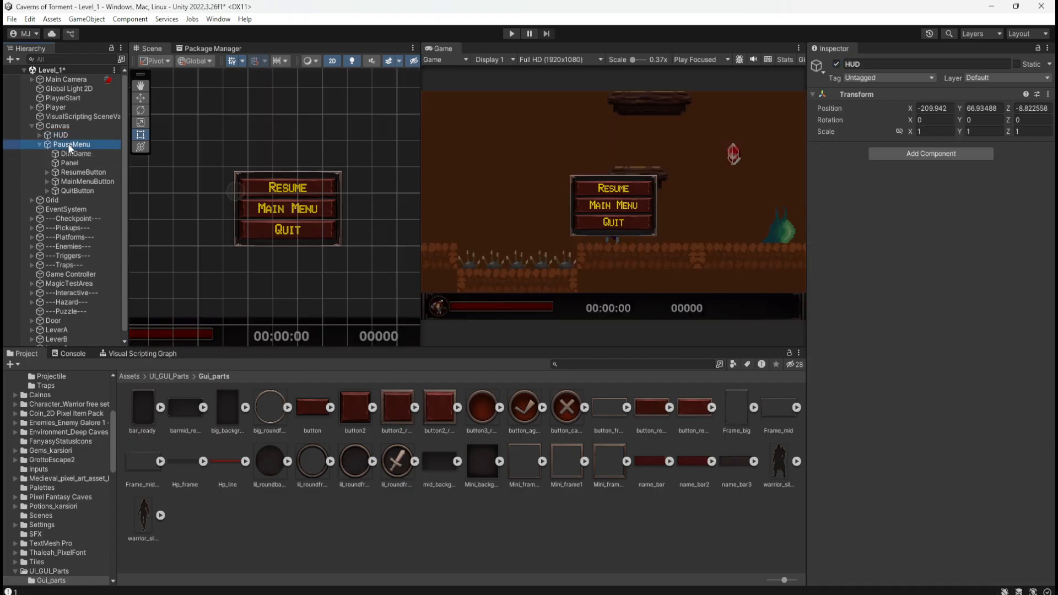
click(39, 144)
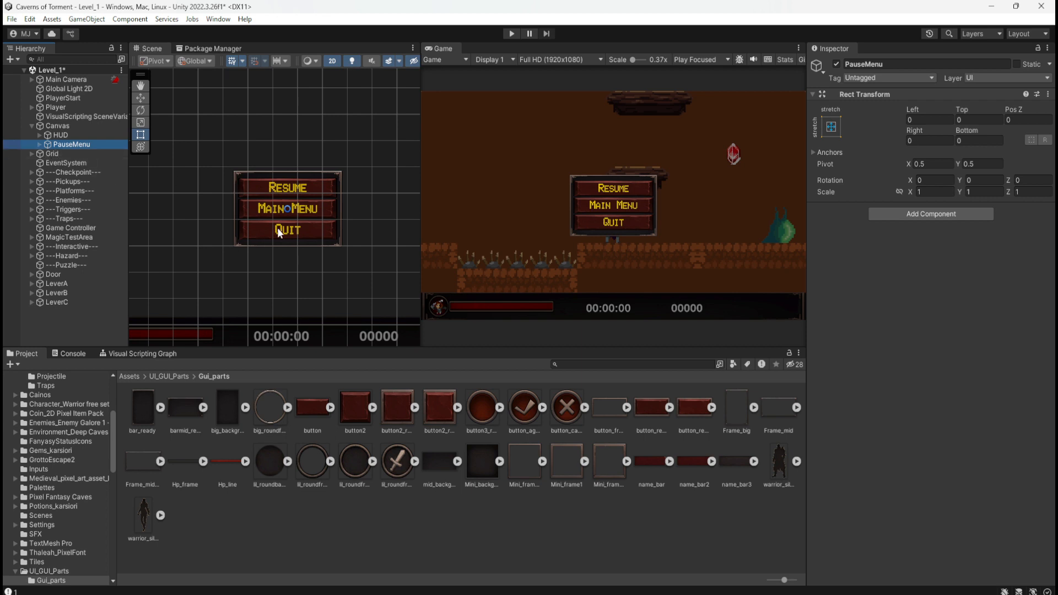
click(55, 144)
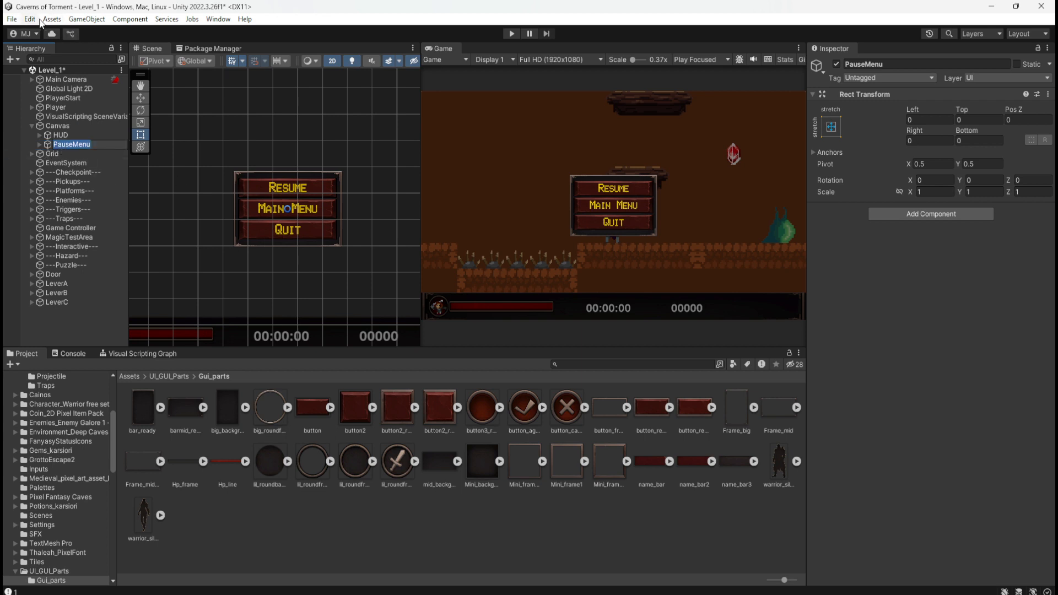
key(ctrl+s)
click(58, 154)
click(49, 145)
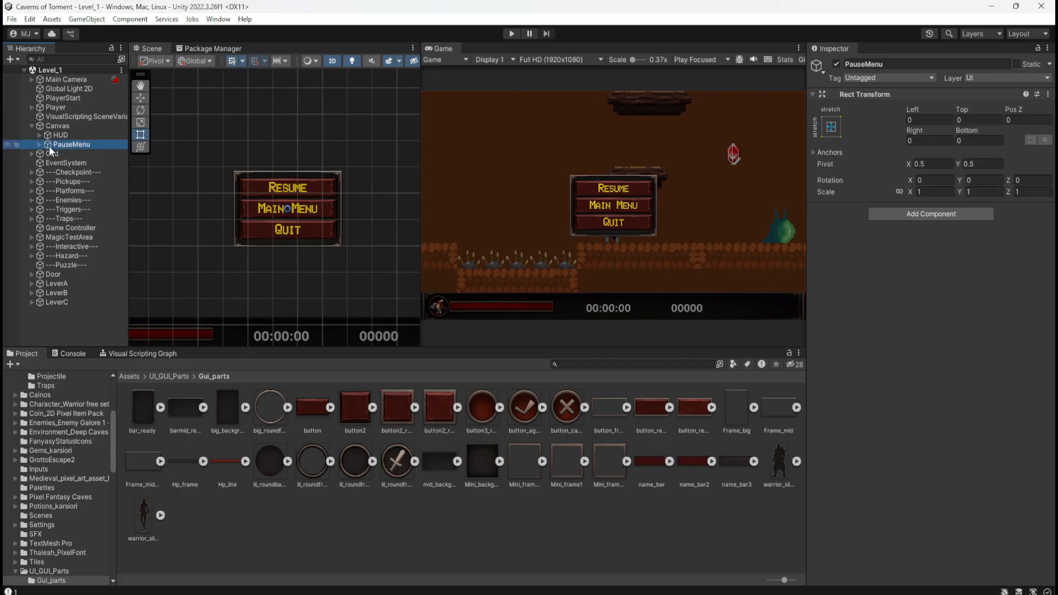
click(9, 146)
click(9, 147)
click(69, 153)
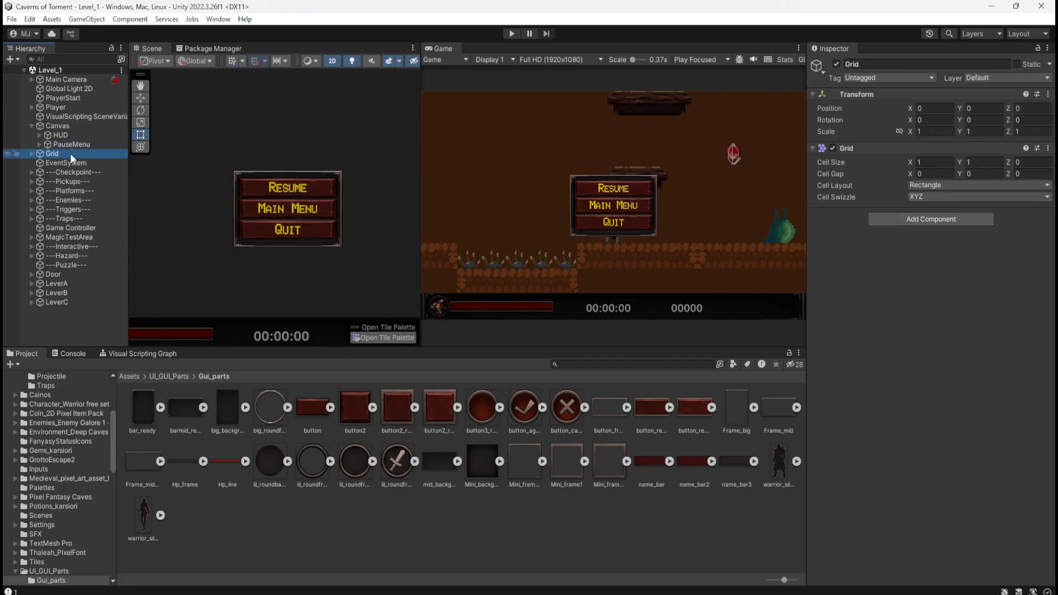
click(81, 144)
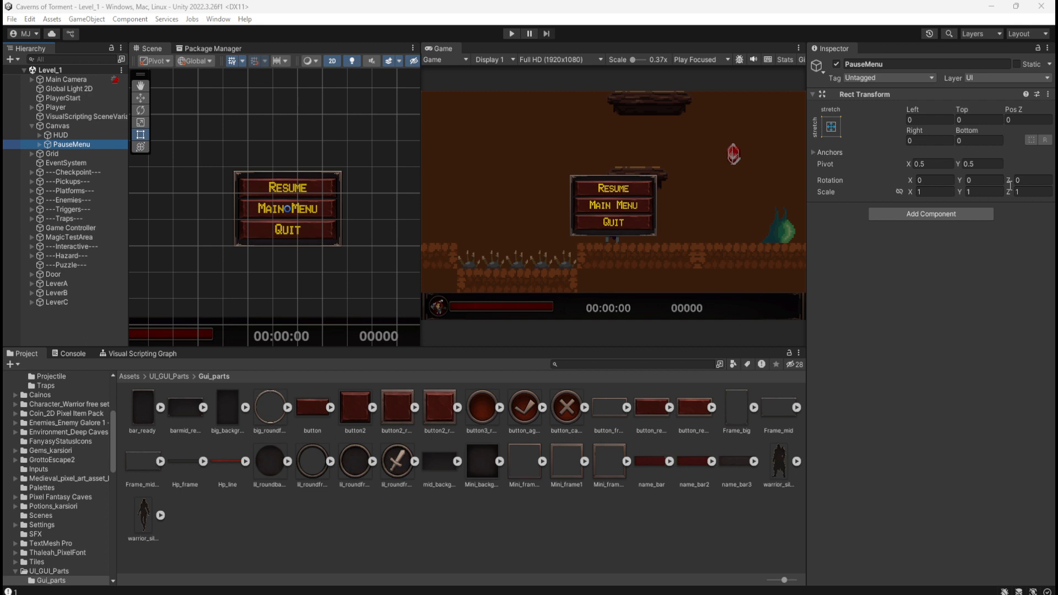
click(80, 137)
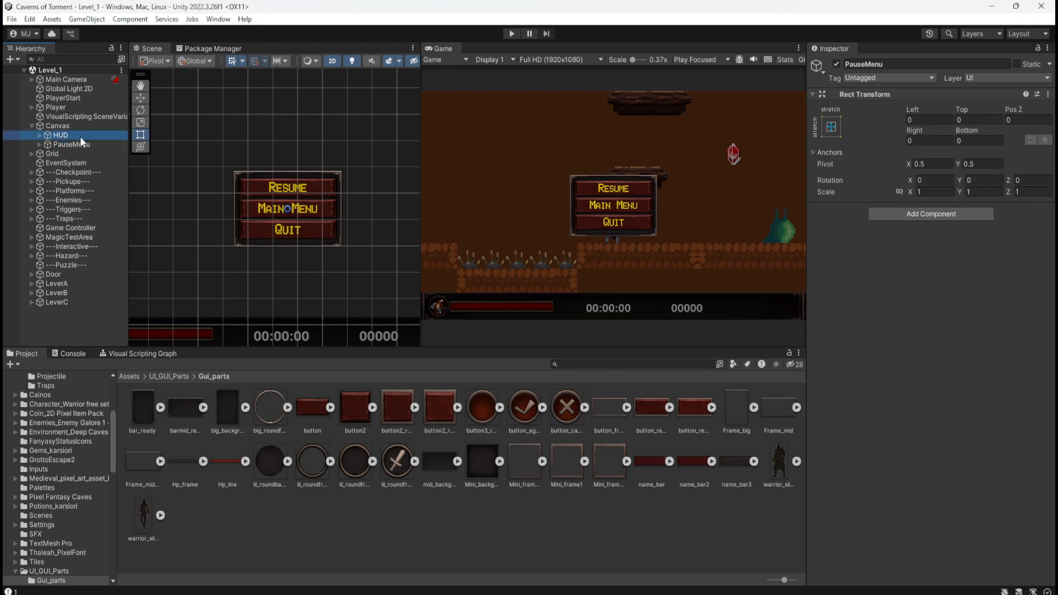
click(77, 145)
click(81, 135)
click(77, 143)
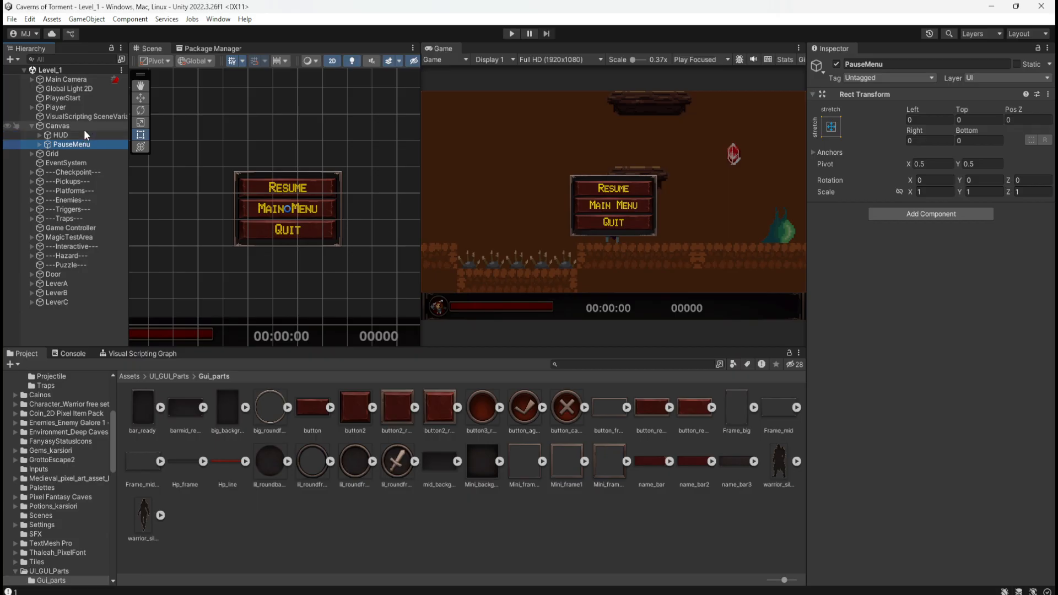
click(83, 133)
Add a Script Machine to PauseMenu with a new graph saved as PauseMenu in the VisualScripts folder.
click(77, 143)
click(9, 145)
click(10, 145)
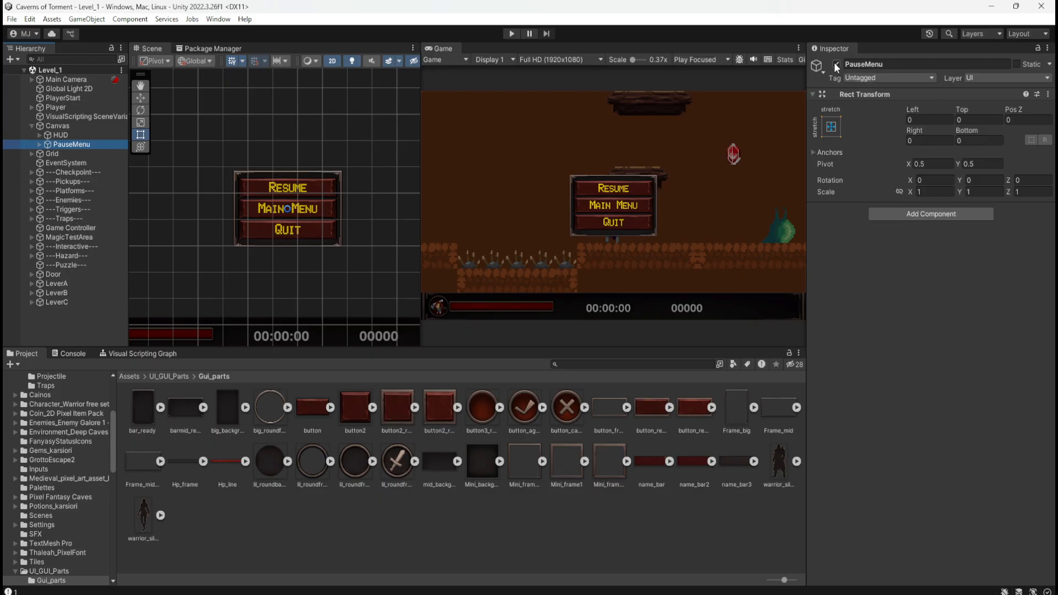
click(931, 214)
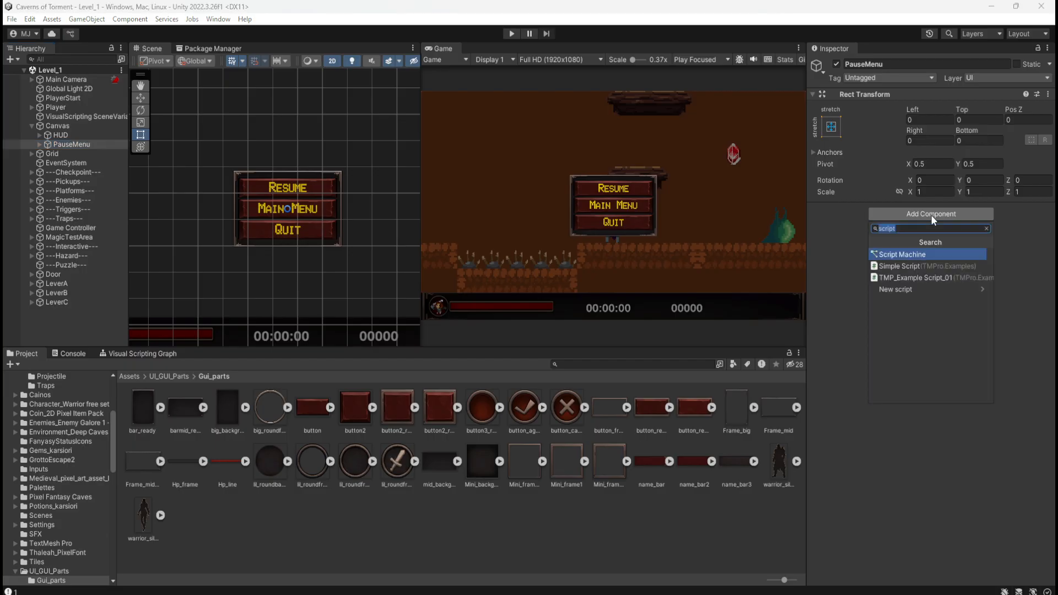
click(921, 253)
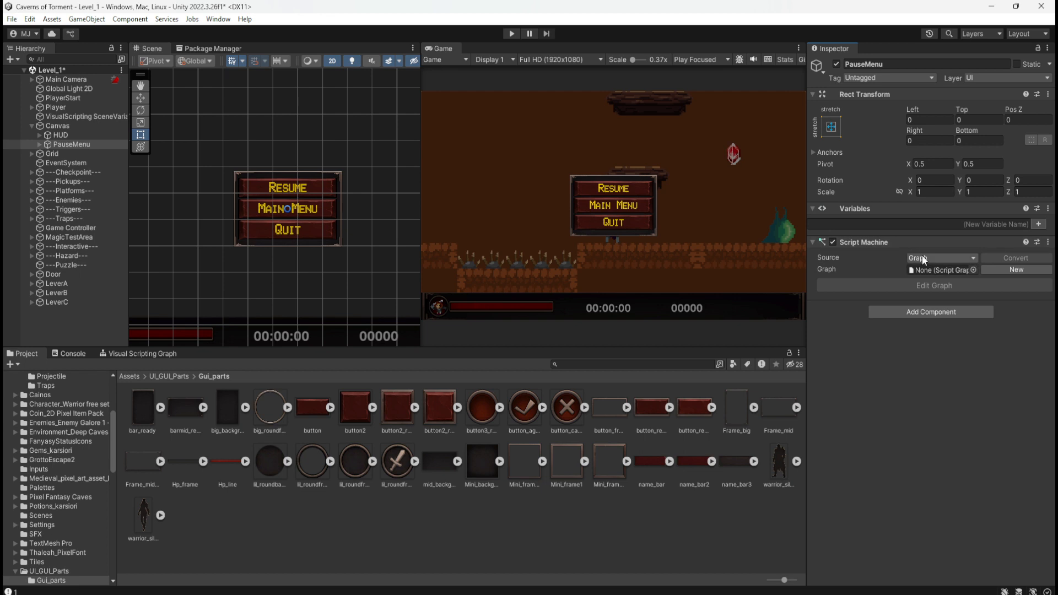
click(1012, 271)
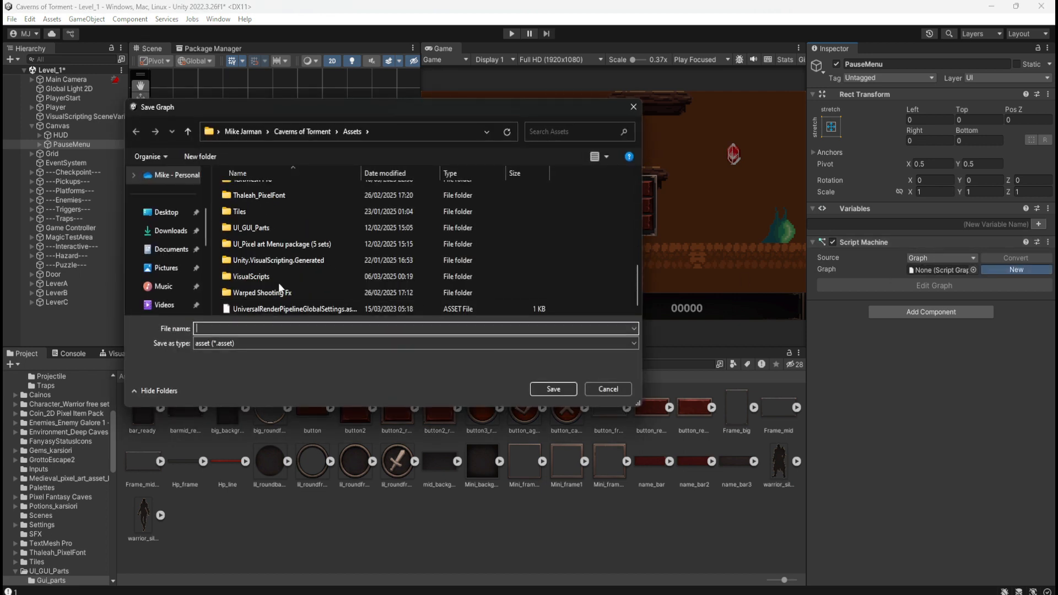
double_click(287, 274)
click(271, 349)
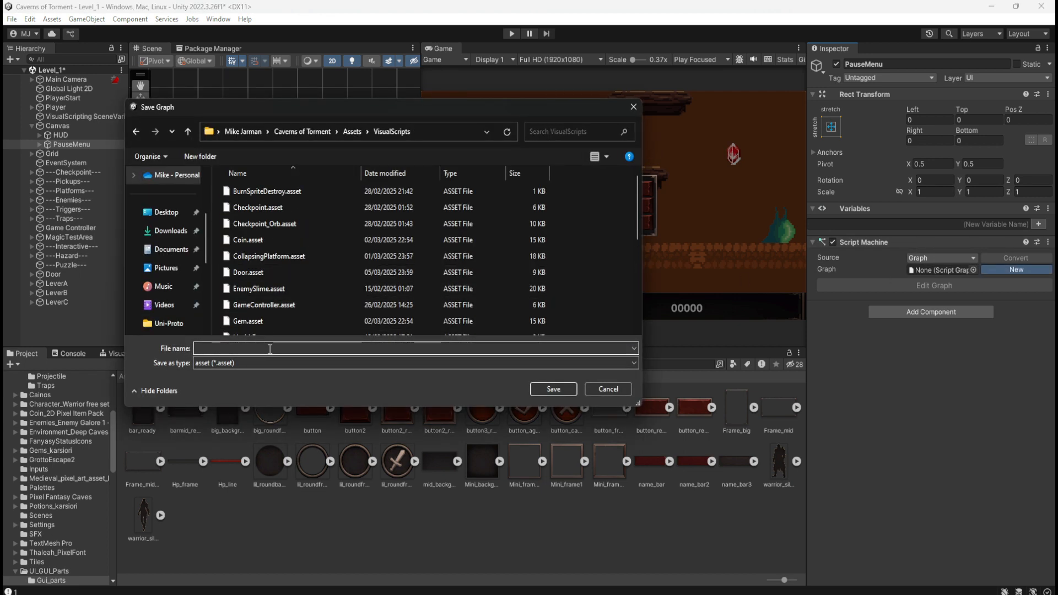
text(PauseMenu)
key(Return)
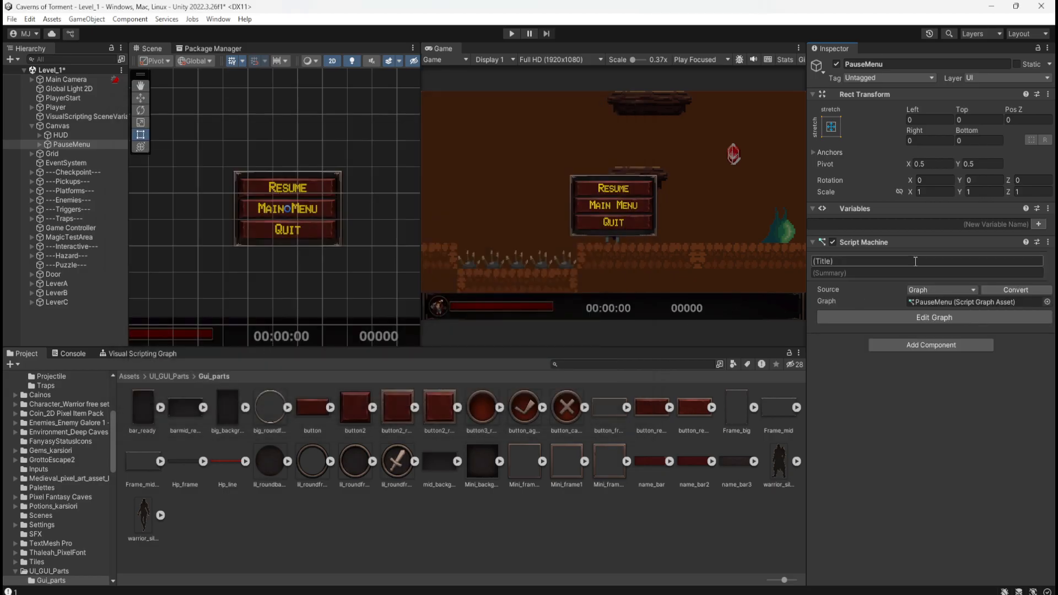
Title the graph "Pause Menu" and enter the summary "Toggles the display and interaction of the Pause Menu".
text(Pause Menu)
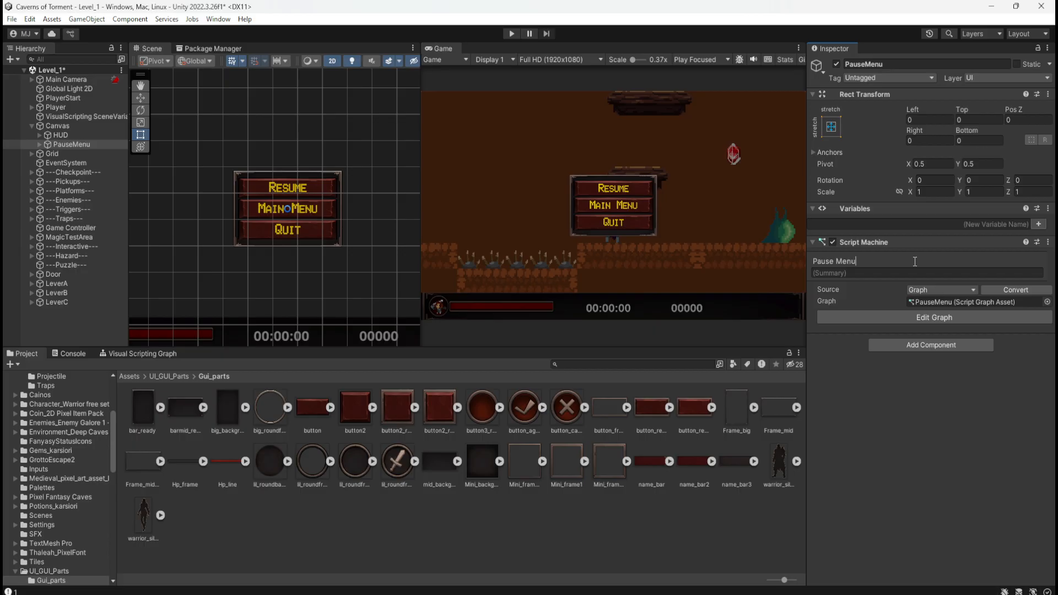
key(Tab)
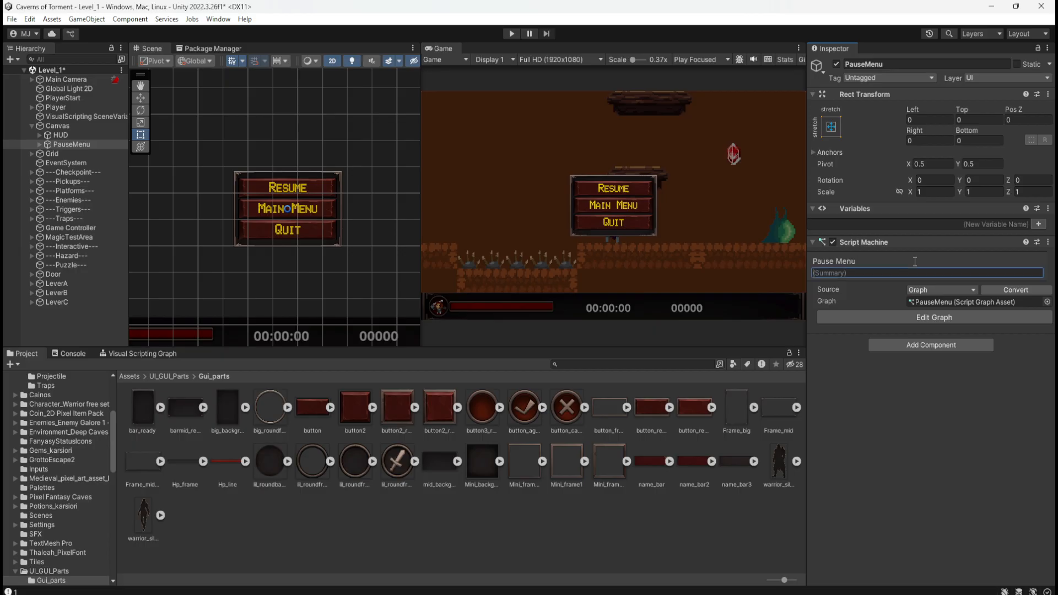
text(Handles)
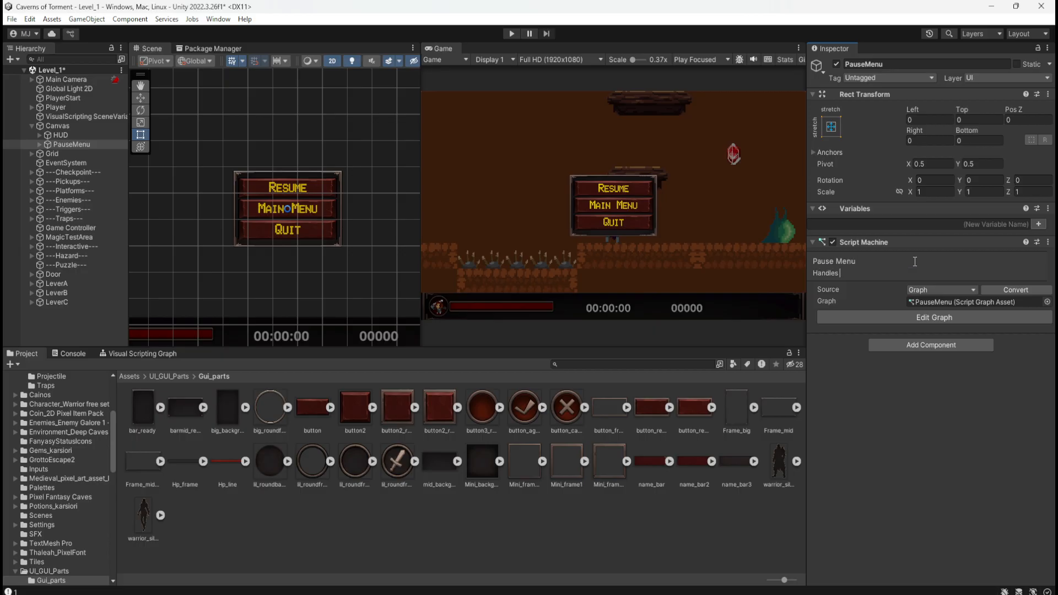
key(BackSpace)
key(BackSpace)
key(BackSpace)
key(BackSpace)
key(BackSpace)
key(BackSpace)
key(BackSpace)
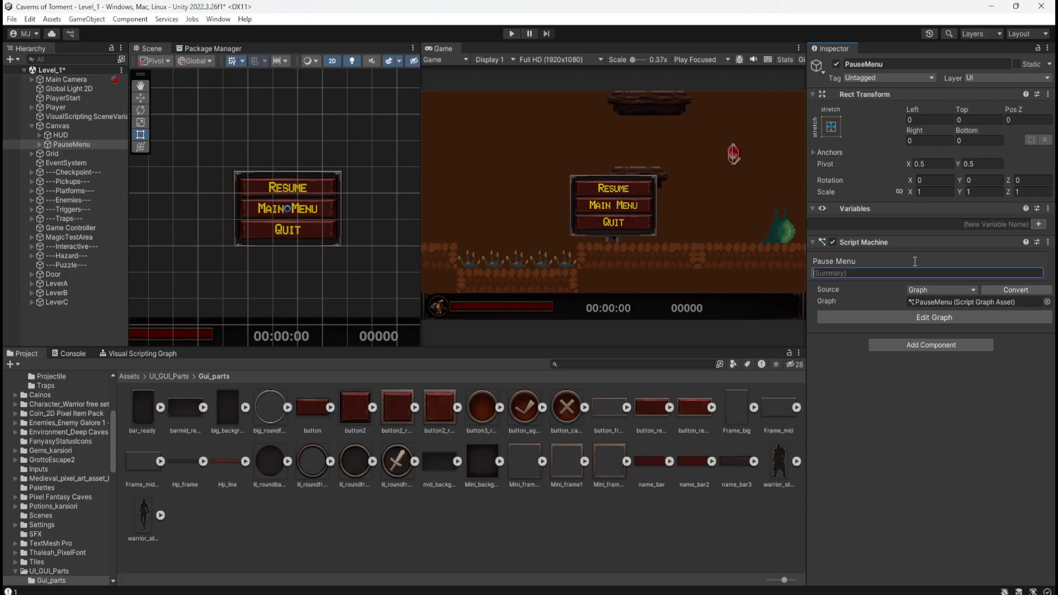
text(Toggles the di)
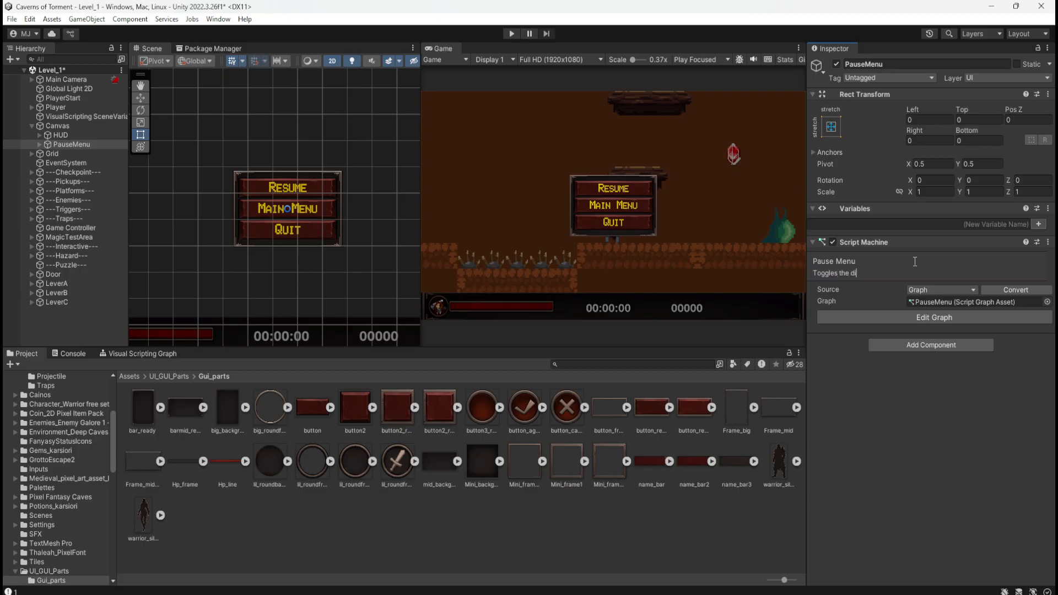
text(splay and interaction of the Pause Menu)
Delete the On Update event from the PauseMenu script graph and enlarge the graph editor to full screen.
click(966, 320)
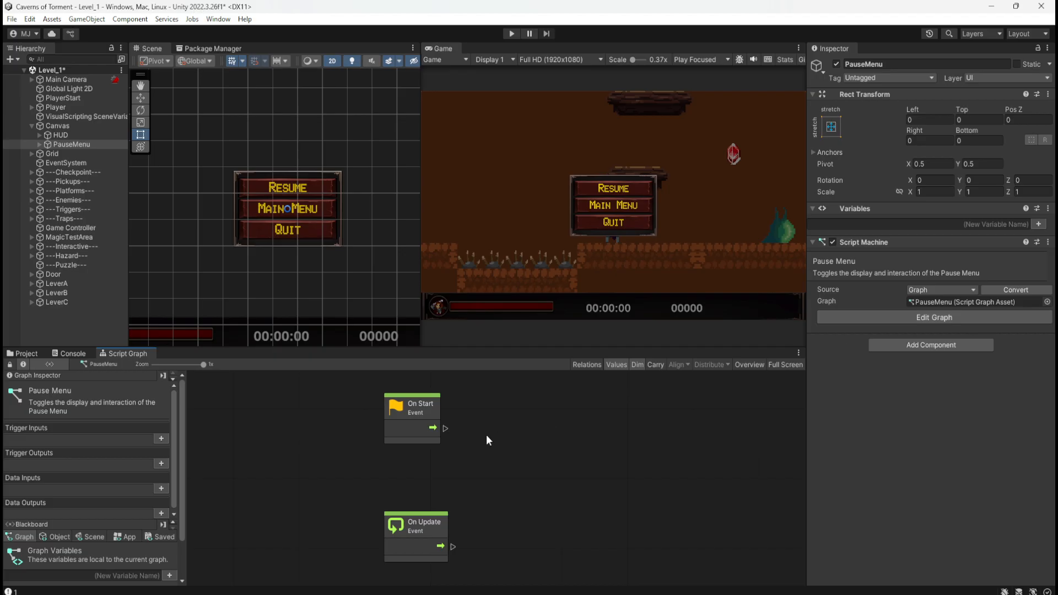
drag(520, 476, 395, 534)
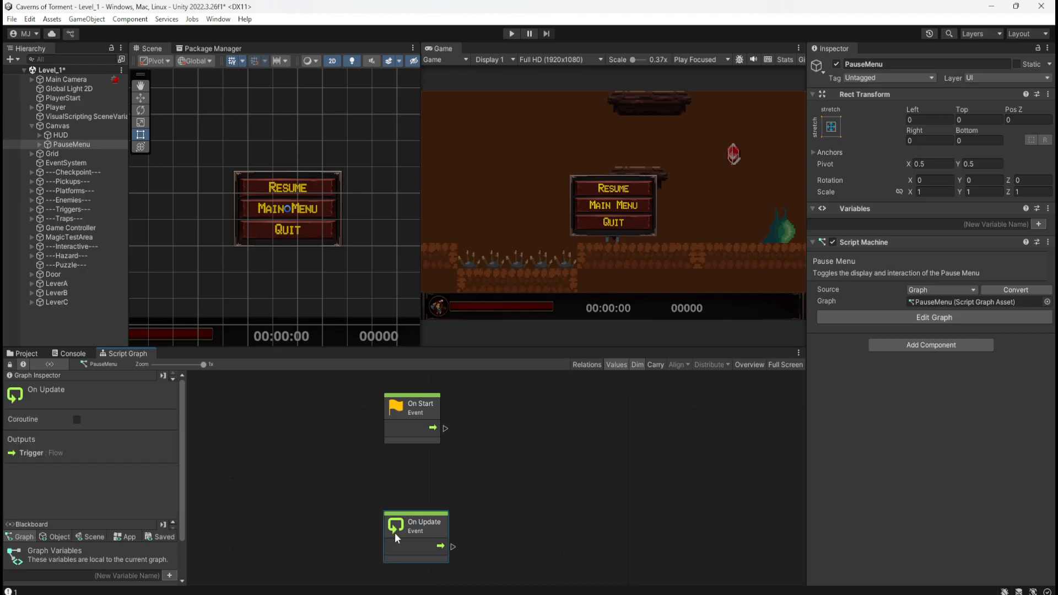
key(Delete)
double_click(530, 473)
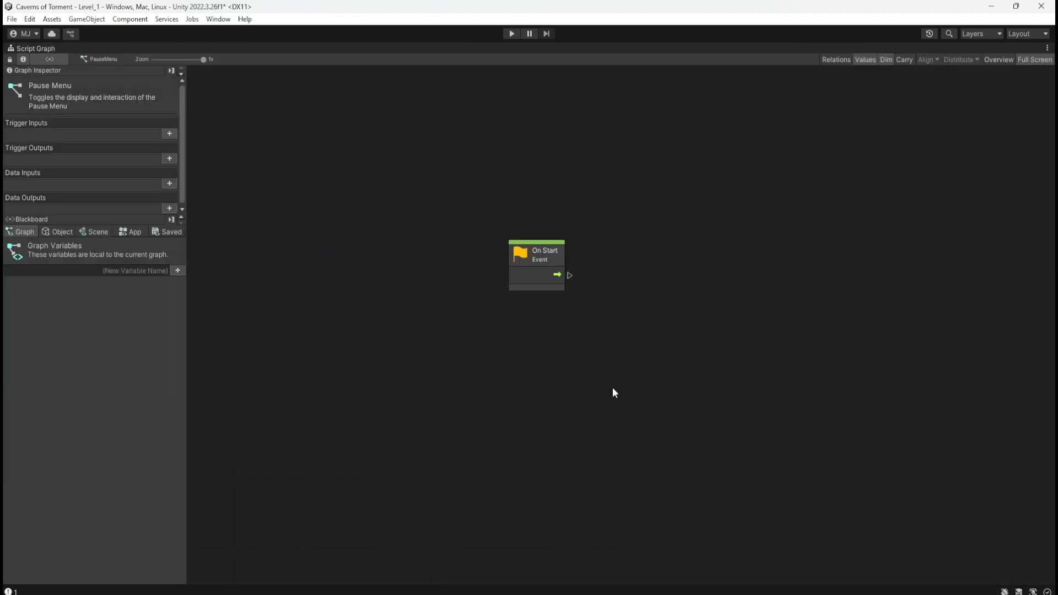
double_click(680, 310)
double_click(636, 453)
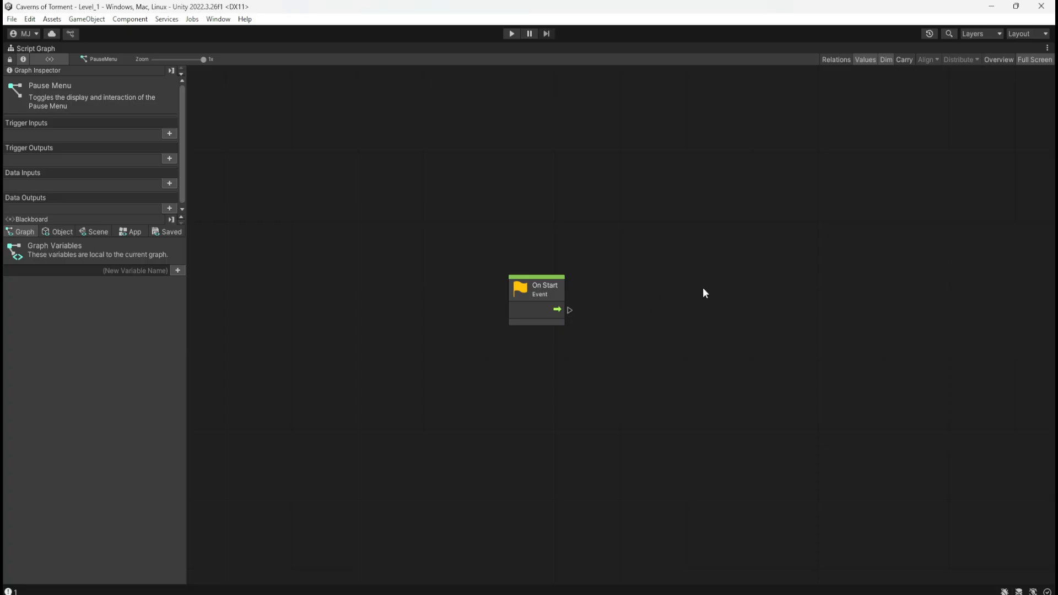
Add a scene variable named PauseMenuUI and set its type to Game Object.
click(97, 232)
scroll(142, 386, down, 10)
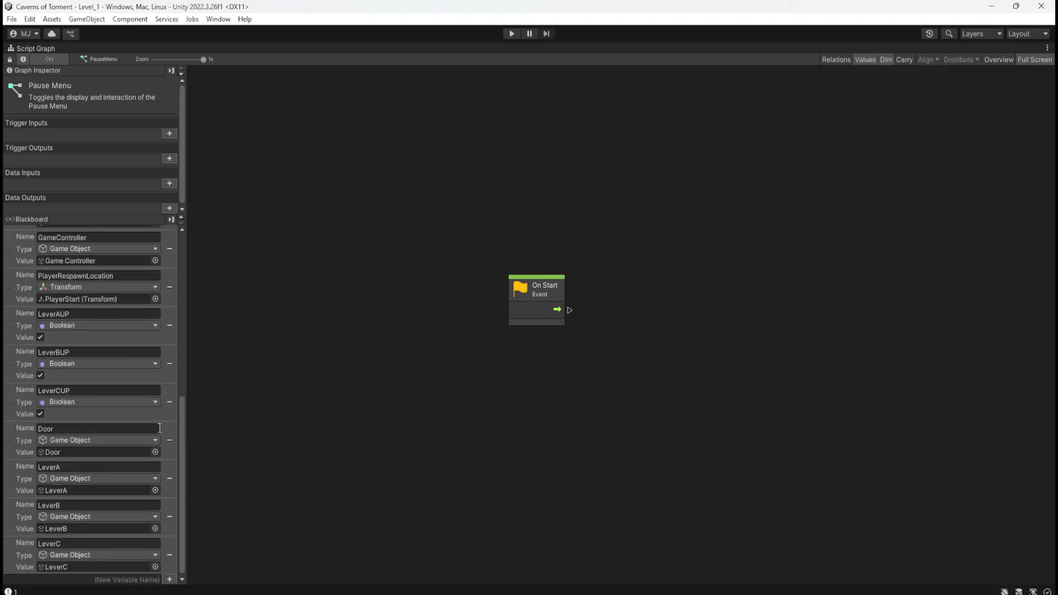
click(84, 578)
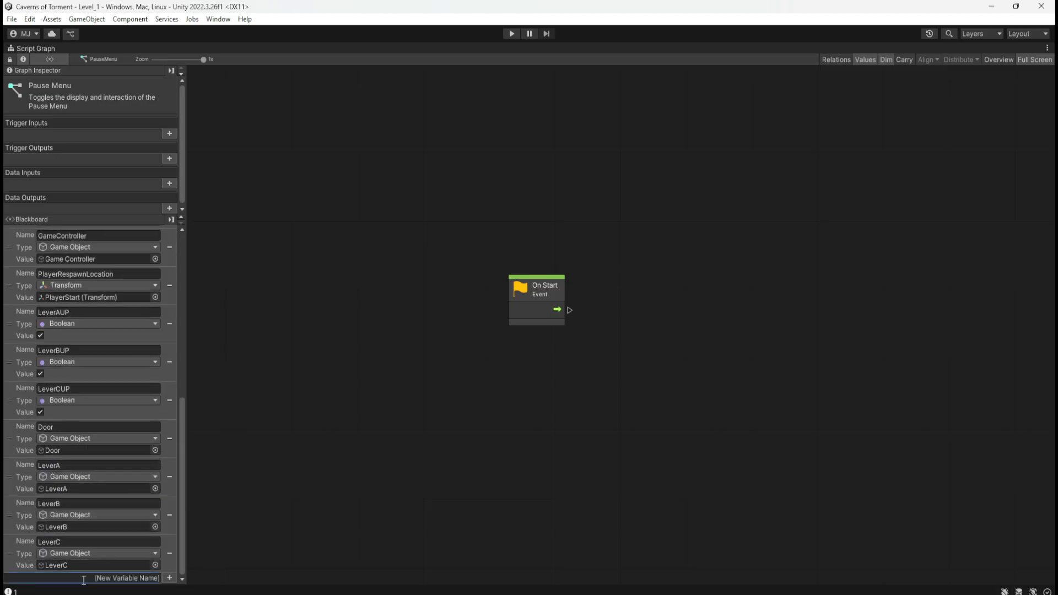
text(PauseMenuUI)
click(170, 576)
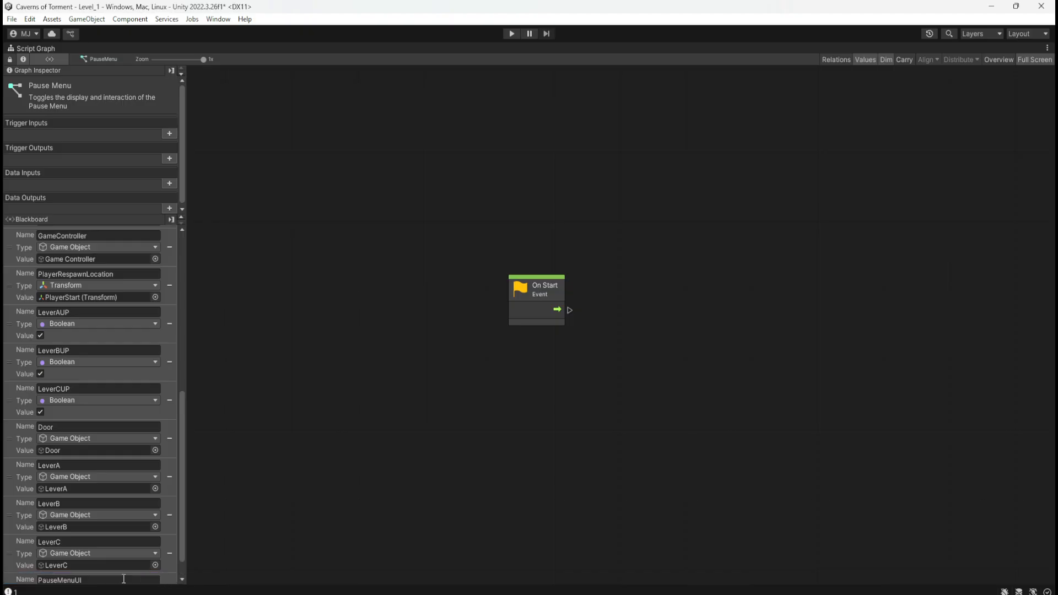
click(94, 563)
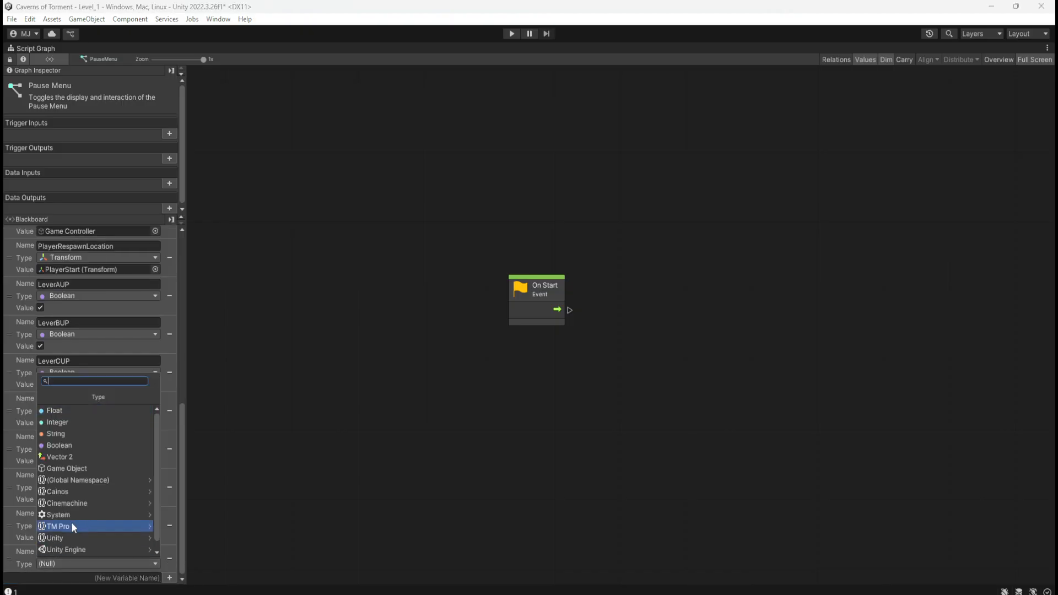
click(87, 470)
Assign the PauseMenu object from the hierarchy as the value of the PauseMenuUI scene variable.
key(shift+space)
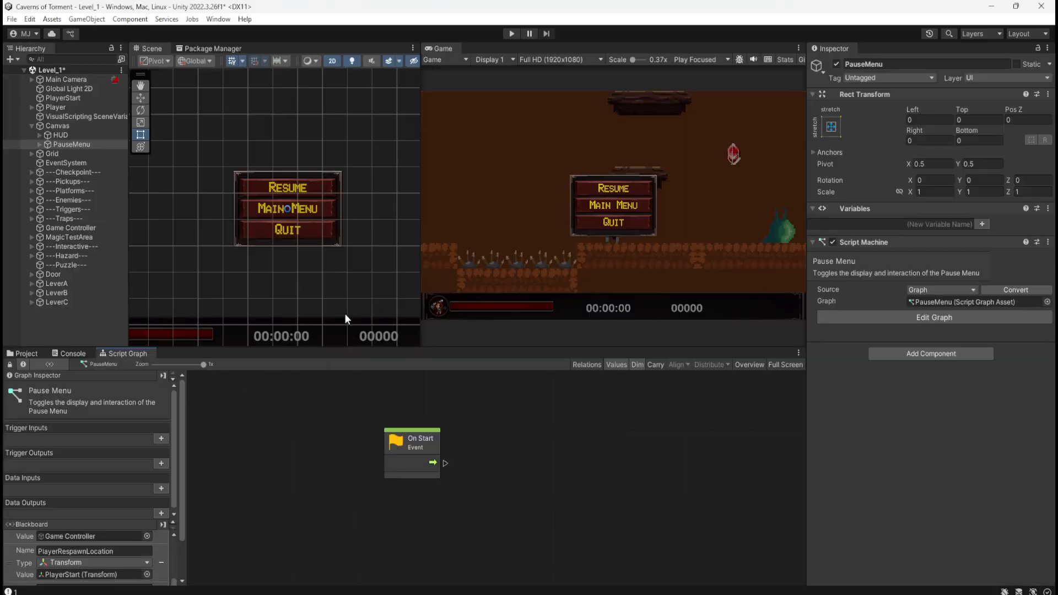
scroll(120, 516, down, 6)
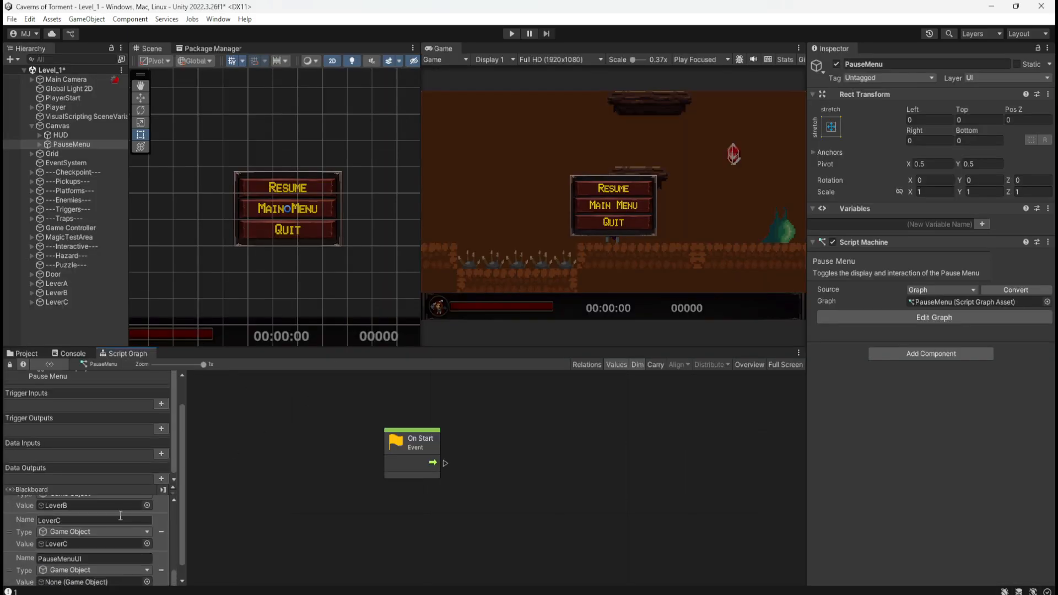
click(81, 137)
click(76, 144)
drag(76, 144, 84, 564)
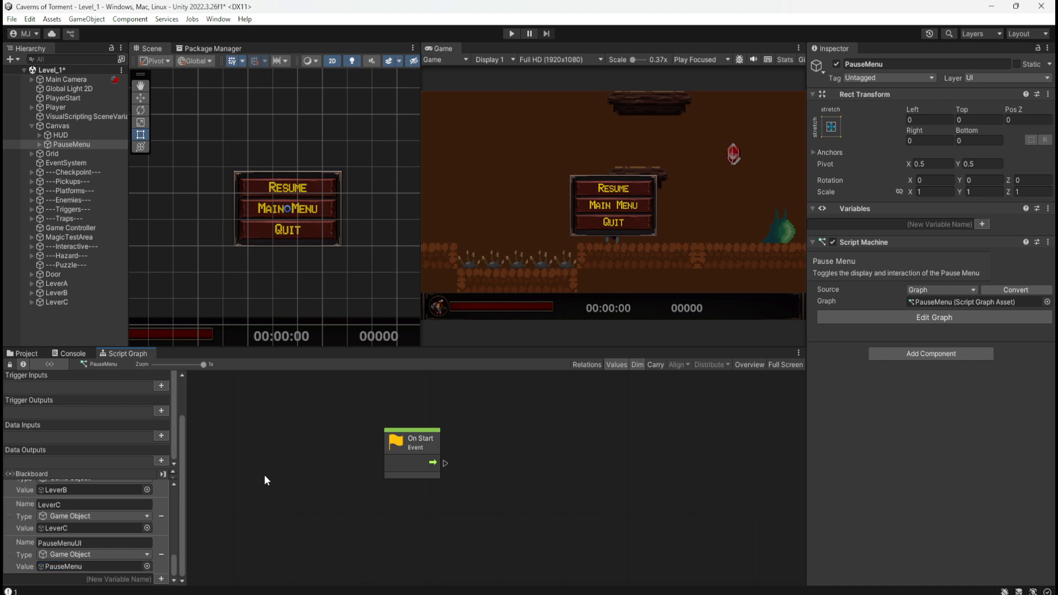
click(84, 135)
click(85, 144)
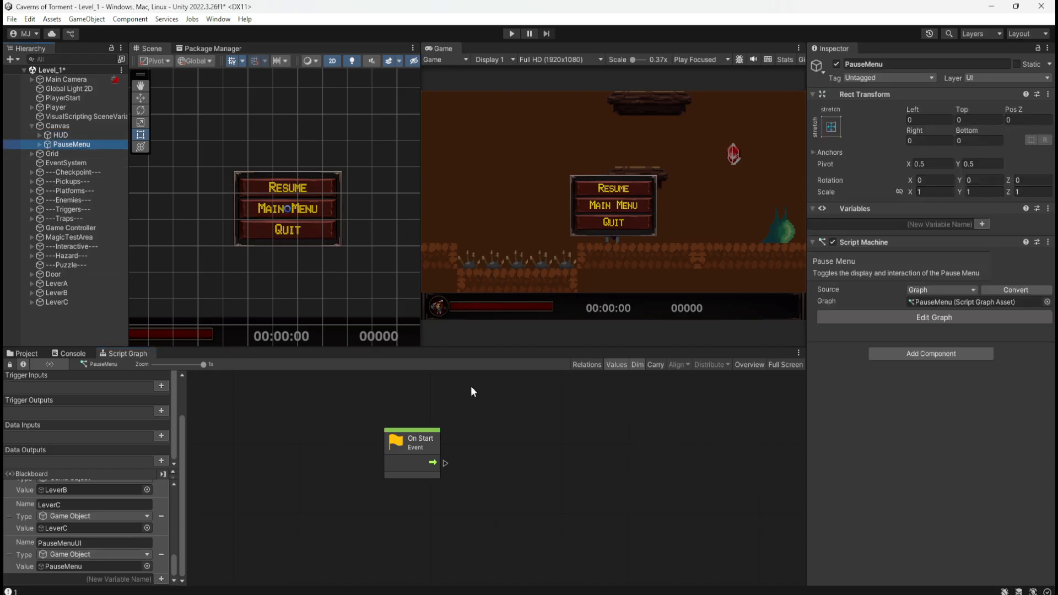
Enlarge the graph editor to full screen and place a Get Variable node for PauseMenuUI below On Start.
key(shift+space)
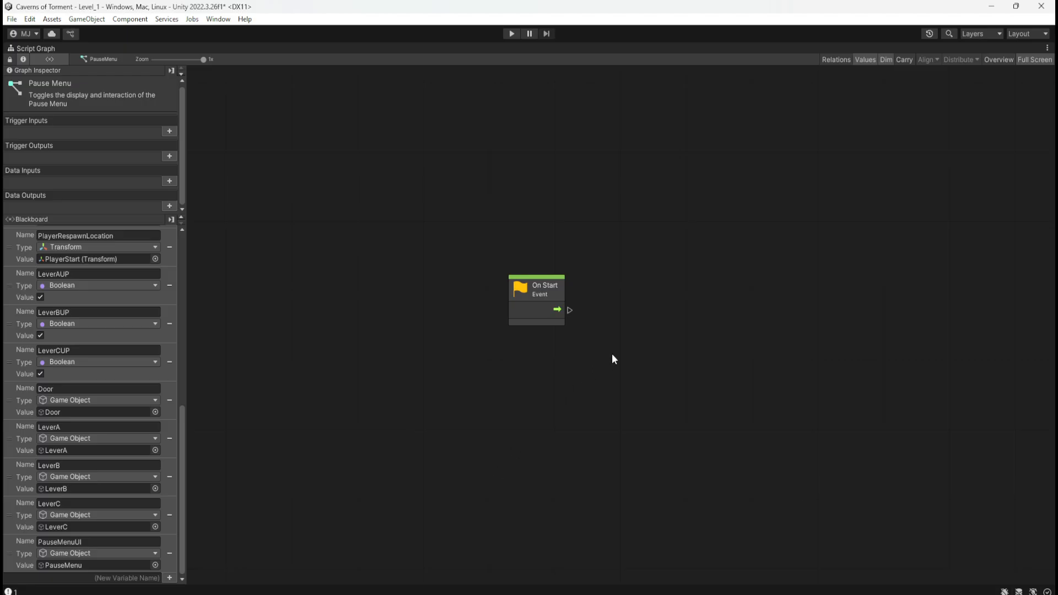
drag(22, 544, 629, 382)
click(648, 408)
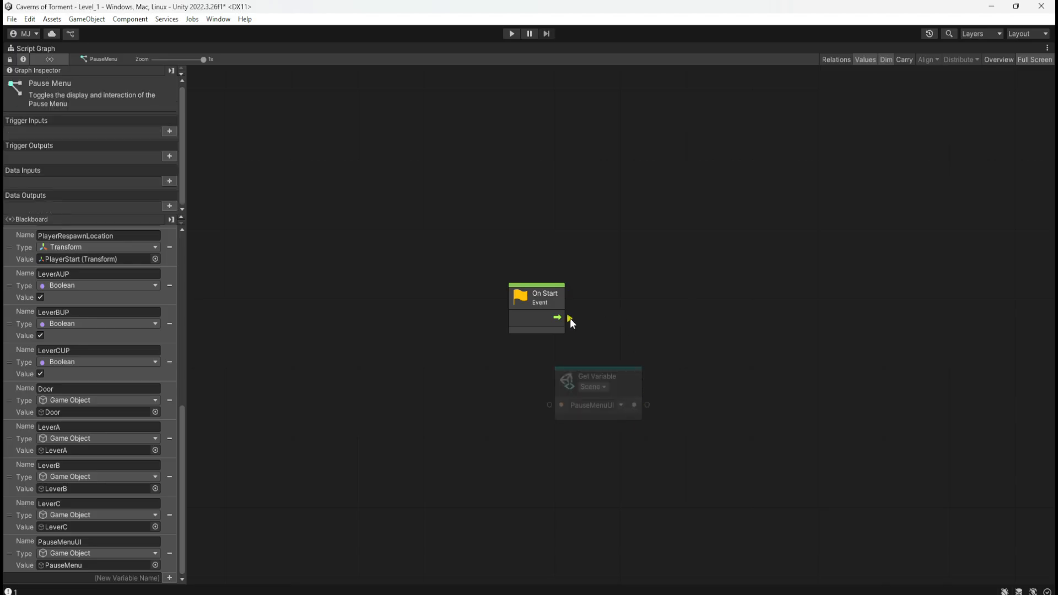
Add a Game Object Set Active node triggered by On Start, and position it to the right of the event.
drag(570, 318, 676, 319)
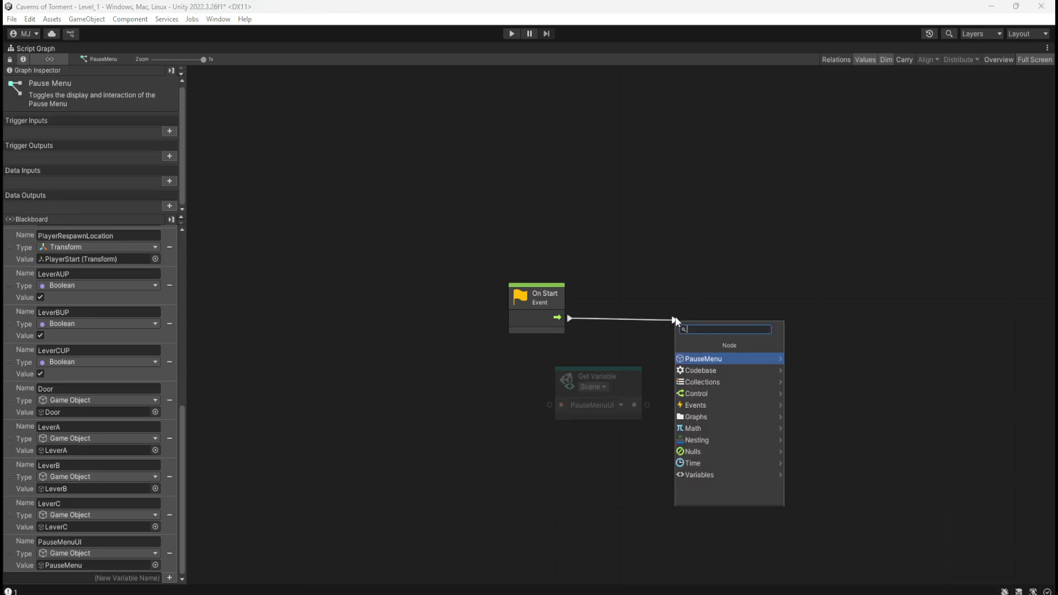
text(game objkec)
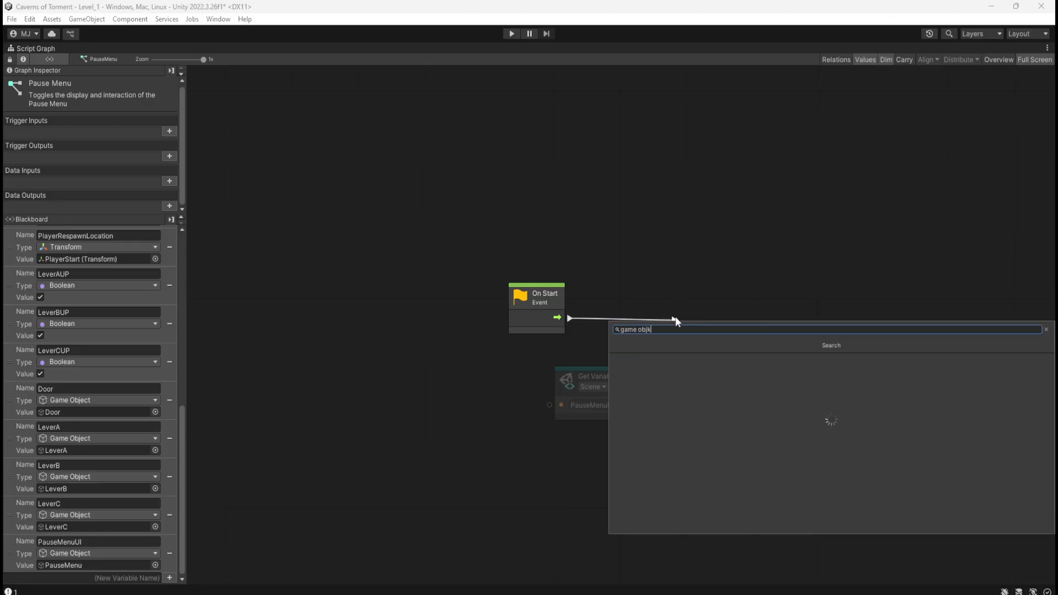
key(BackSpace)
key(BackSpace)
key(BackSpace)
text(ect)
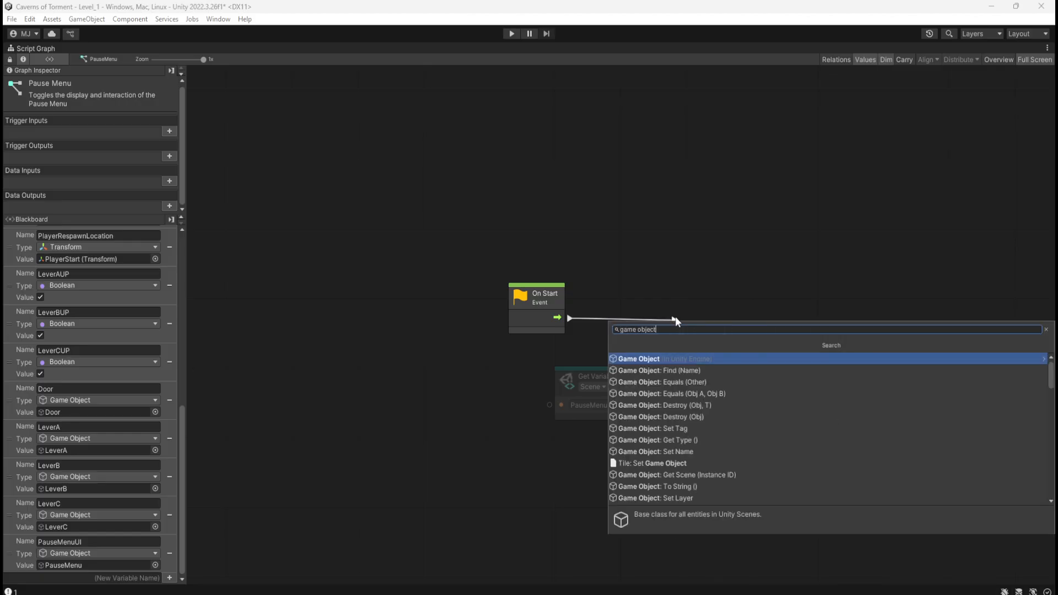
key(Return)
scroll(777, 422, down, 5)
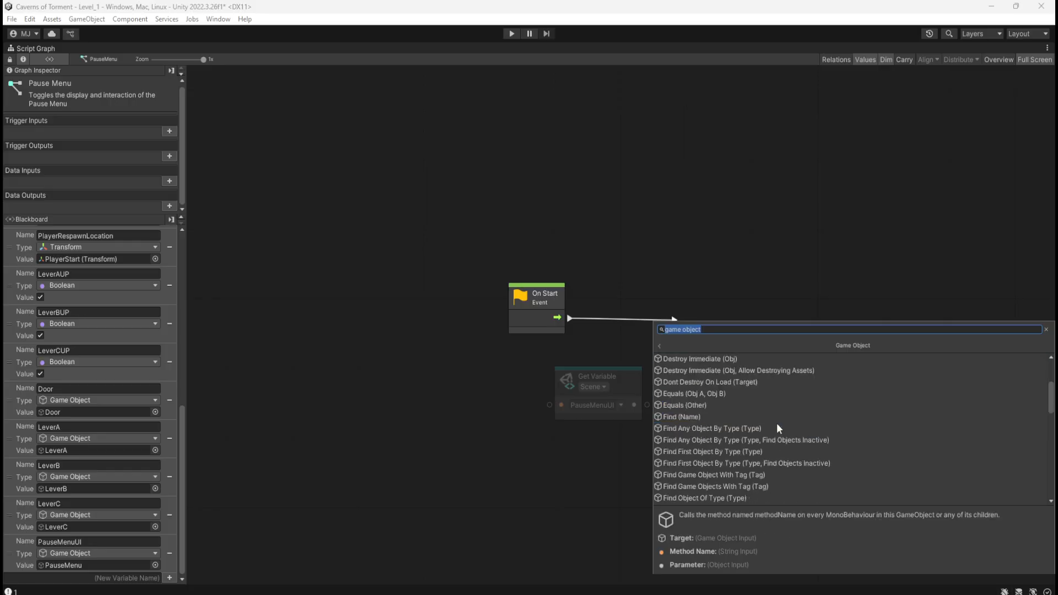
scroll(809, 414, down, 8)
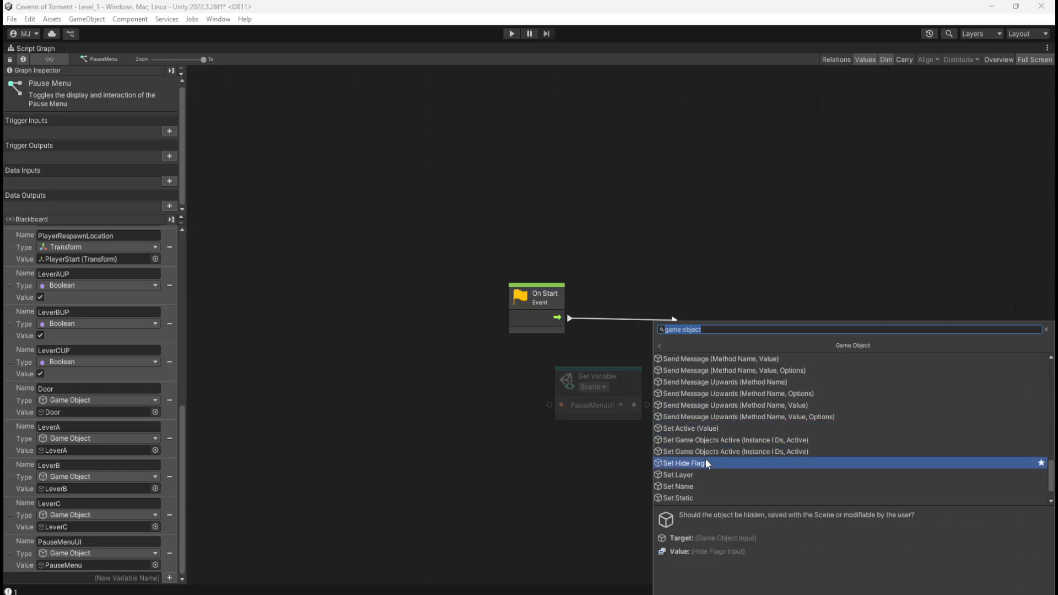
click(705, 428)
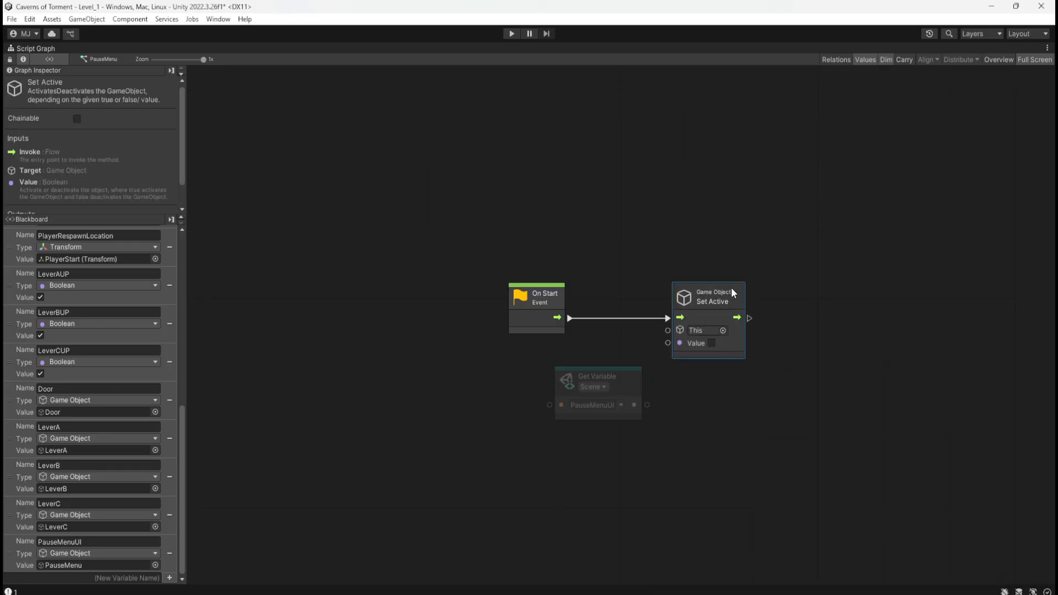
drag(732, 293, 712, 293)
Connect the PauseMenuUI variable to the target input of Set Active and tuck the variable node beneath On Start.
click(617, 343)
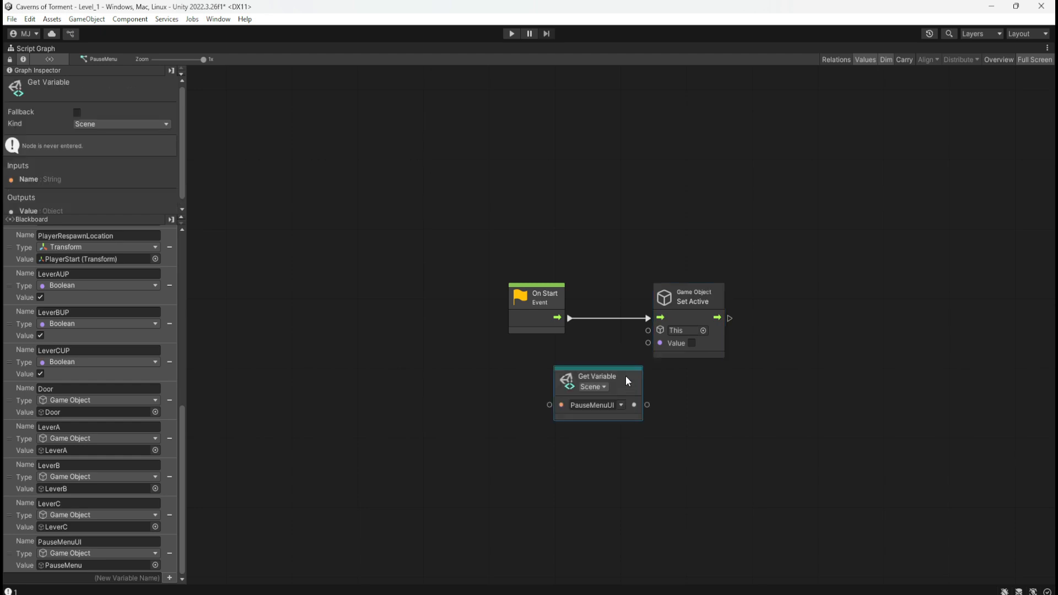
drag(633, 385, 648, 346)
right_click(641, 384)
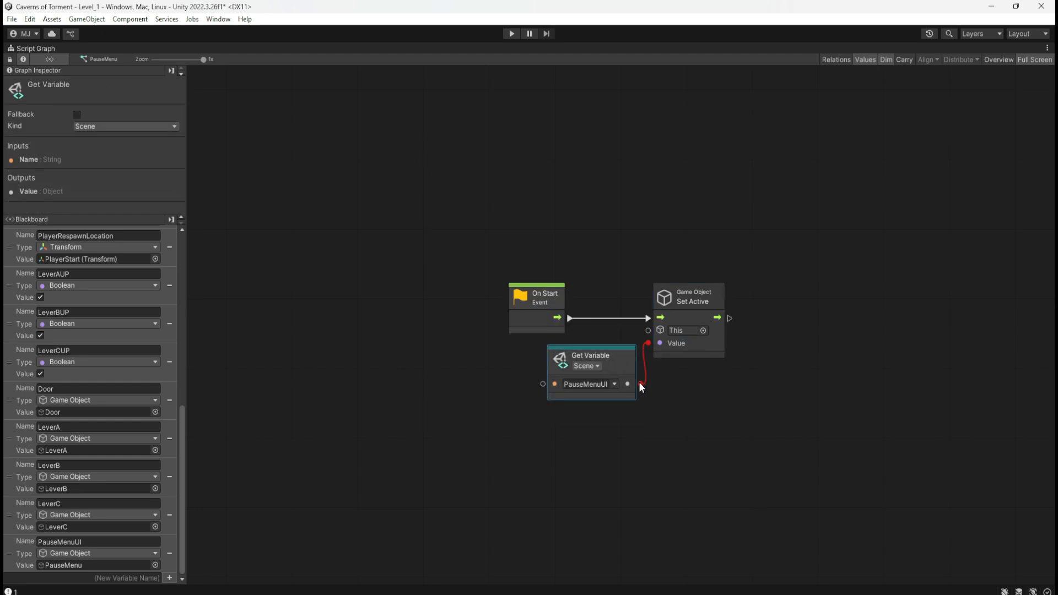
drag(640, 384, 617, 347)
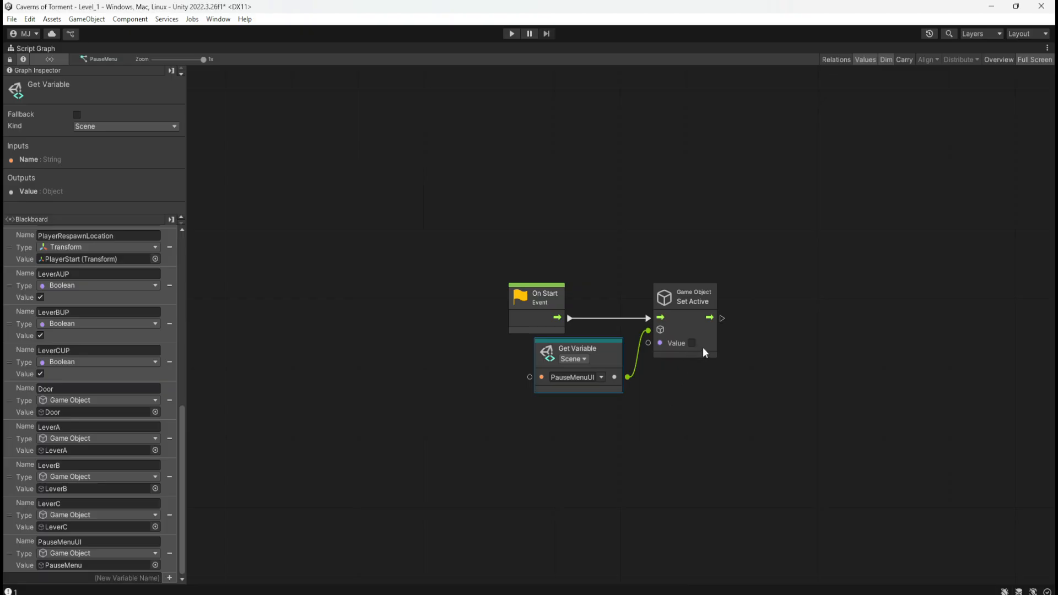
click(664, 414)
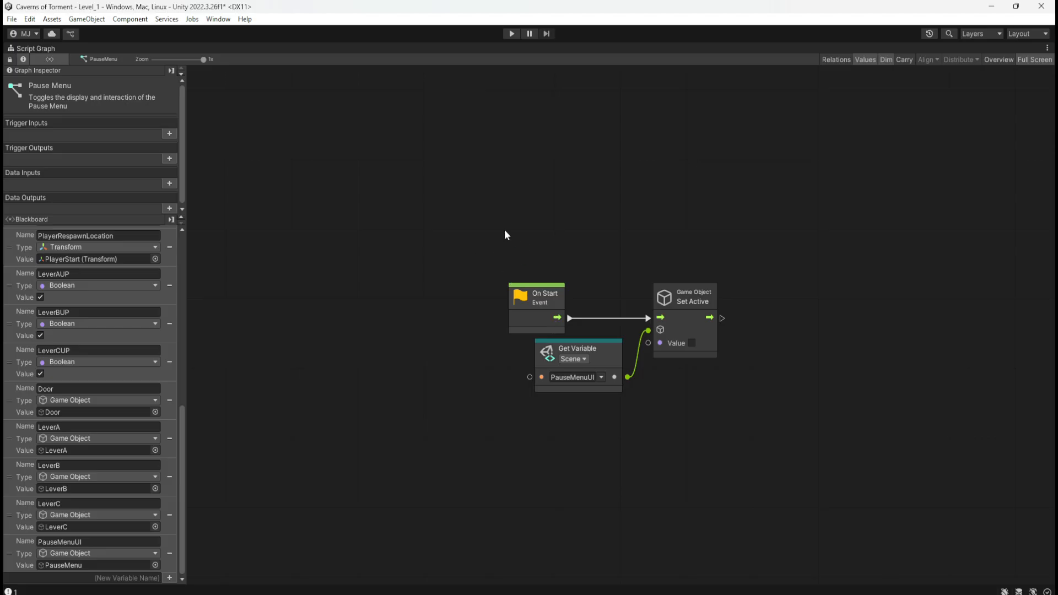
Play-test the level by moving and jumping with the player to check the pause menu at game start, and stop play mode.
key(shift+space)
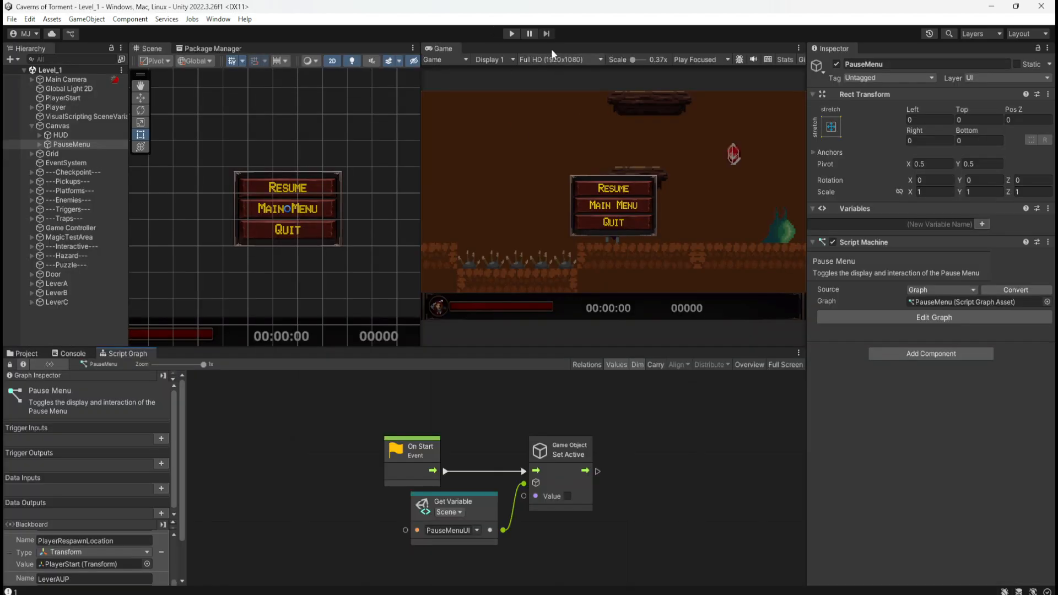
click(513, 34)
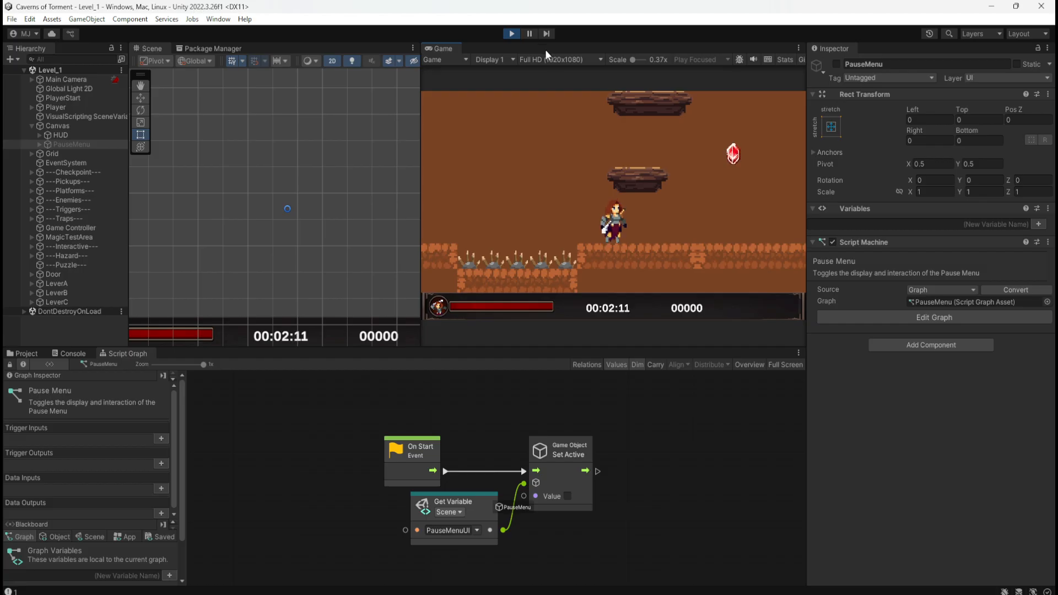
key(d)
key(space)
key(a)
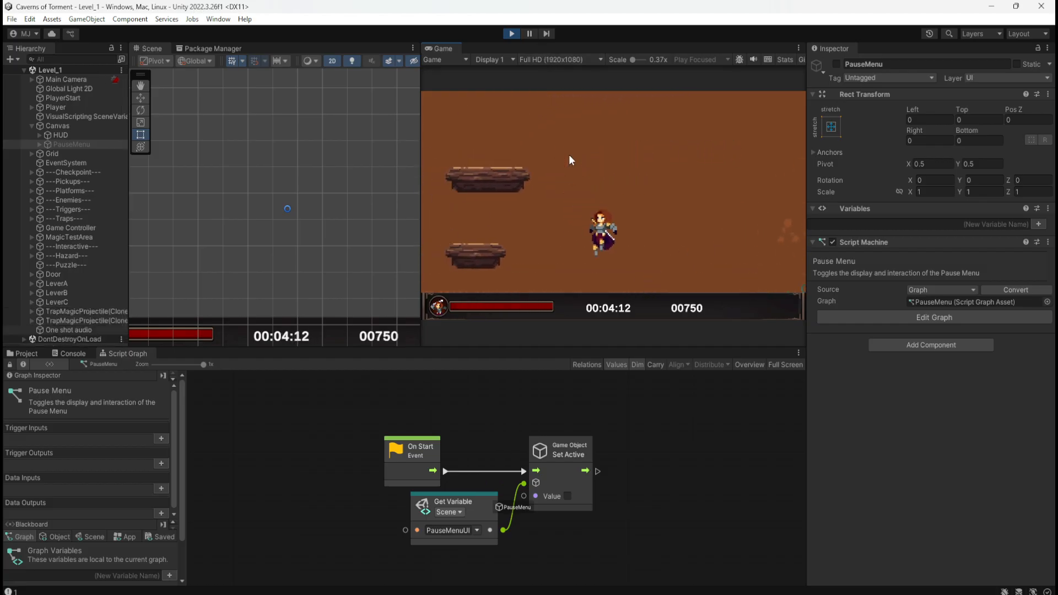
key(space)
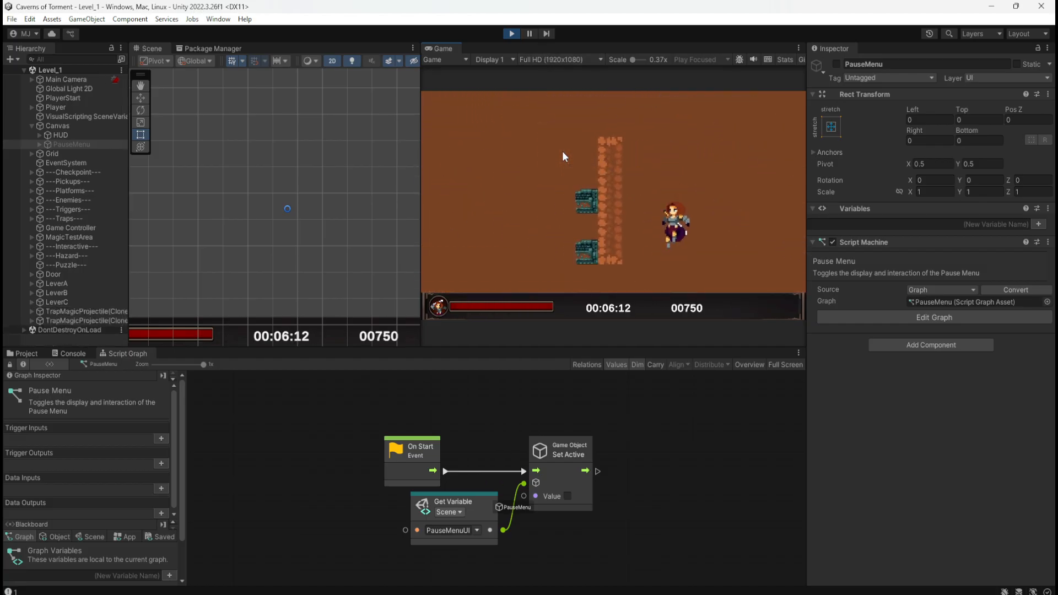
click(512, 33)
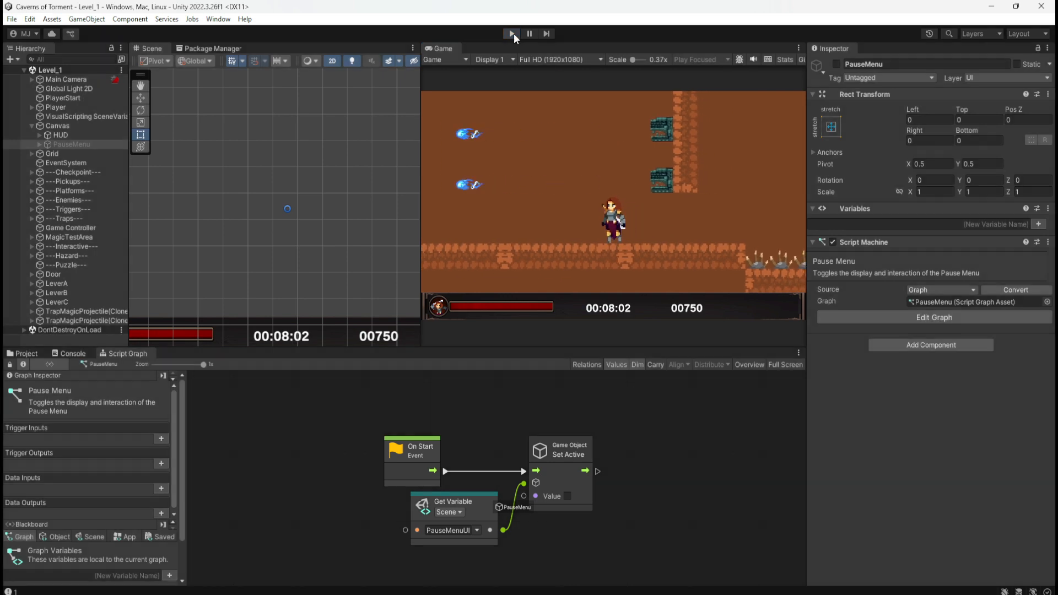
Group the On Start, Get Variable and Set Active nodes and title the group "Pause Menu inactive at Game Start".
middle_drag(655, 477, 655, 445)
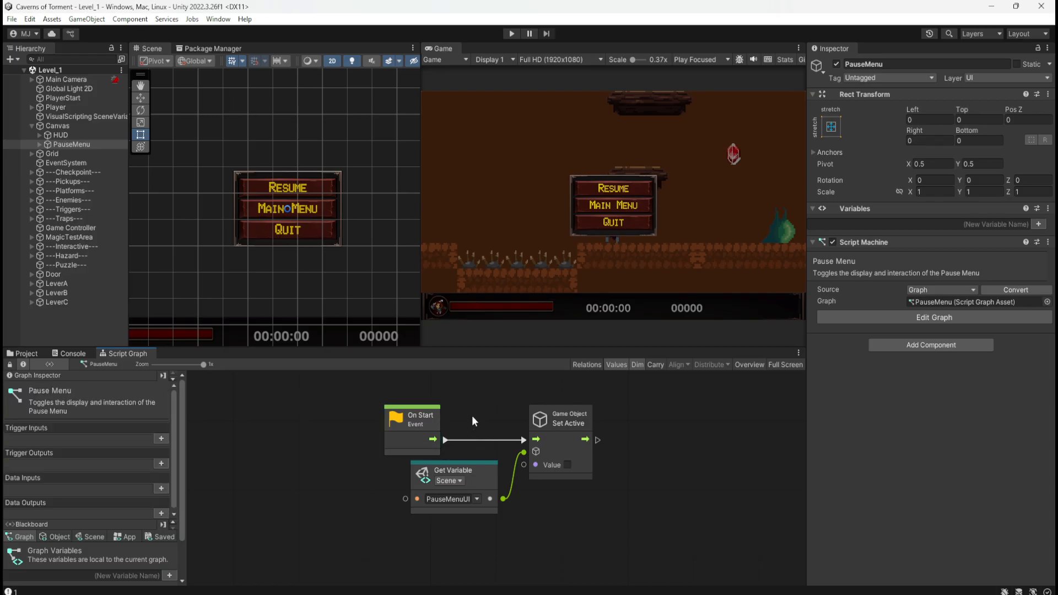
key(shift+space)
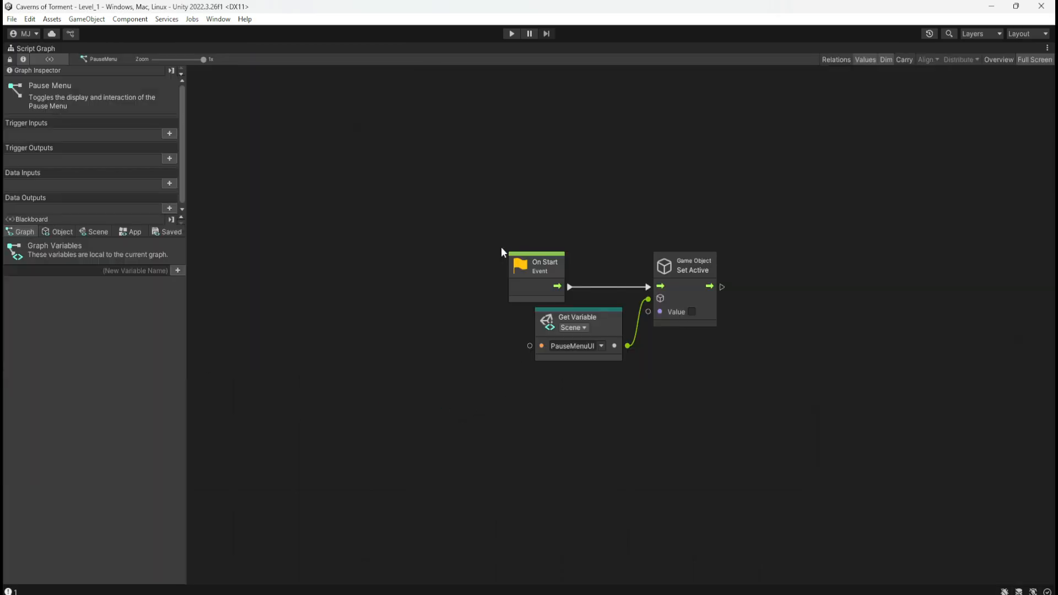
drag(501, 232, 729, 373)
double_click(525, 237)
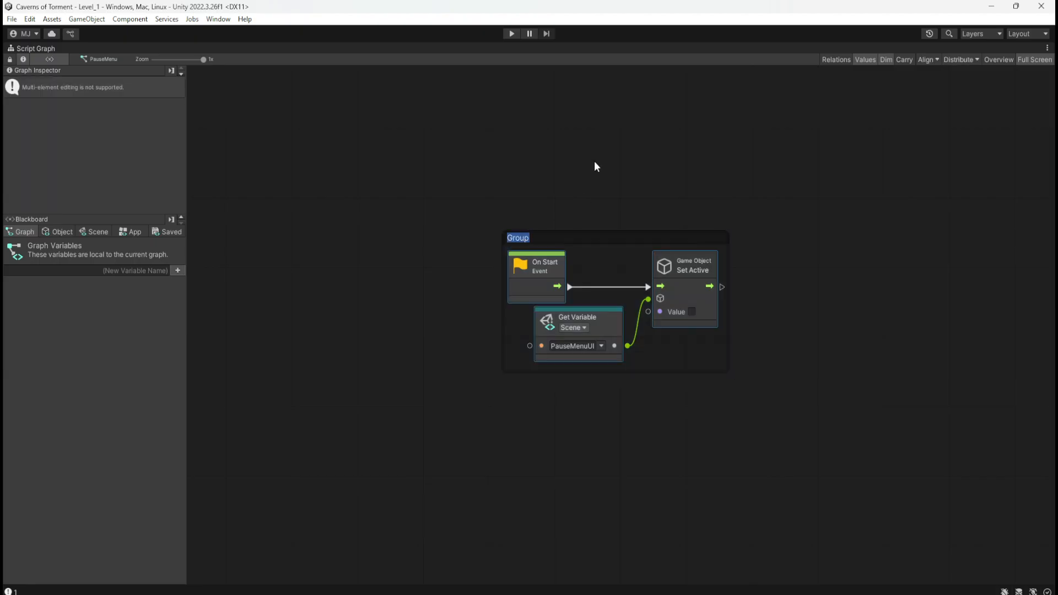
text(Pause Menu inactive at Game Start)
key(Return)
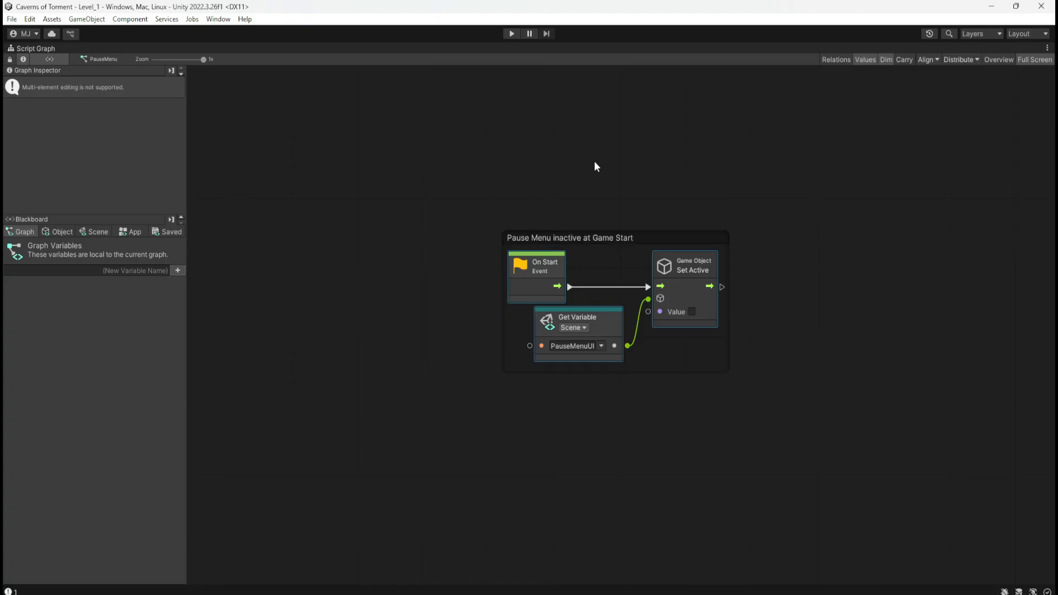
Color the "Pause Menu inactive at Game Start" group orange and move it slightly higher in the graph.
click(639, 239)
click(659, 203)
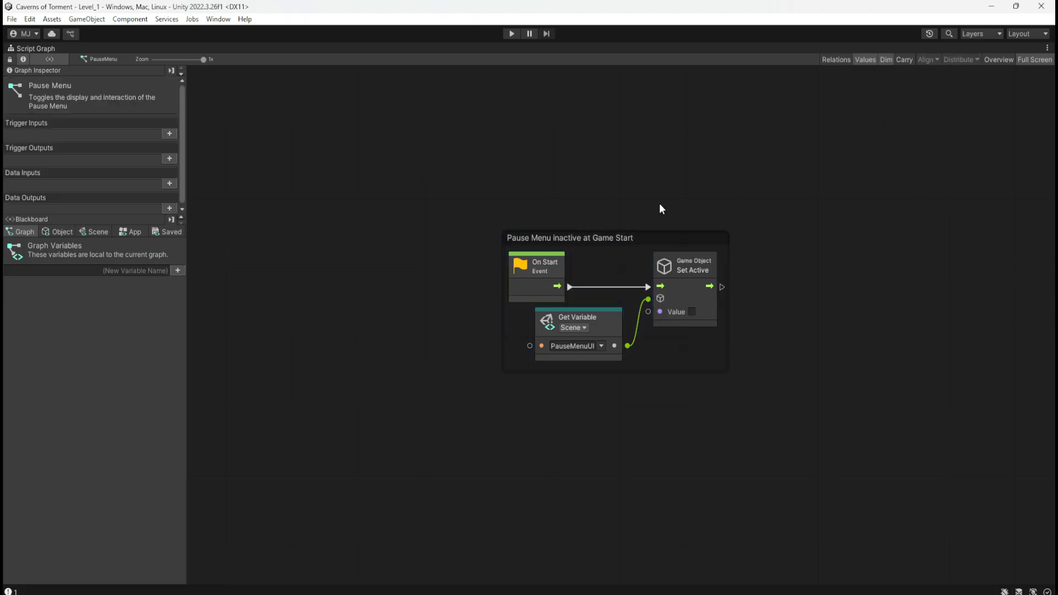
click(656, 234)
click(125, 116)
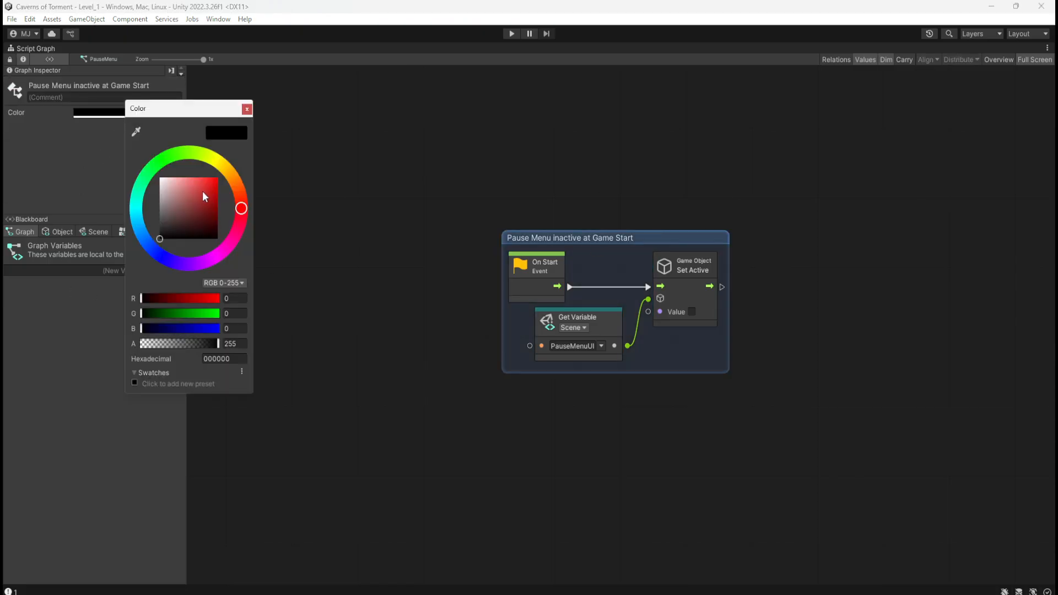
click(238, 180)
drag(199, 186, 329, 129)
click(775, 167)
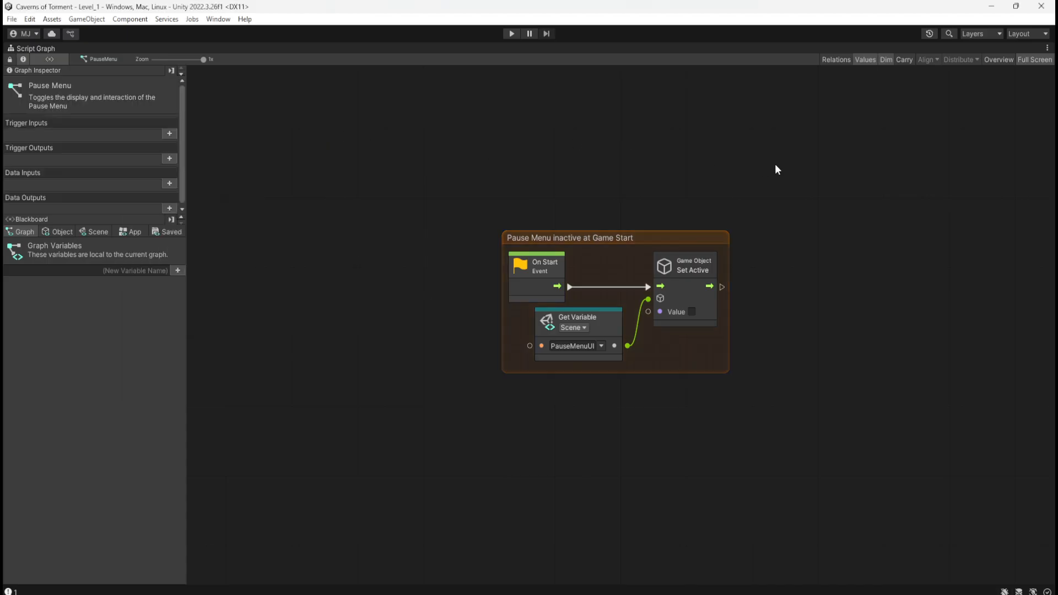
scroll(399, 342, down, 1)
drag(650, 221, 637, 186)
click(419, 204)
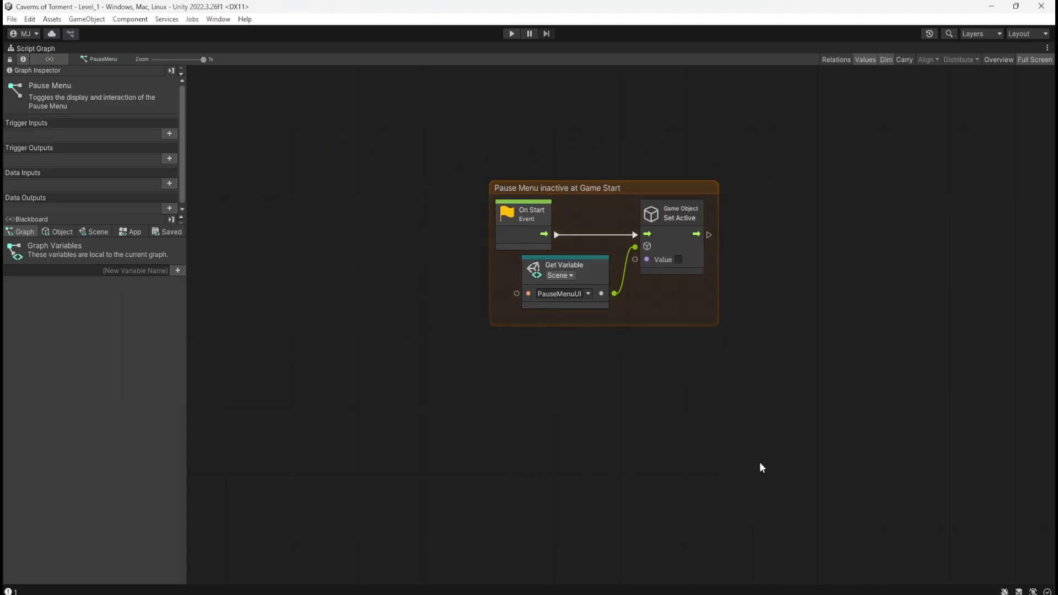
Switch from the PauseMenu graph to the Player's PlayerMovement graph and show its On Update and Debug Log nodes in full-screen view.
key(shift+space)
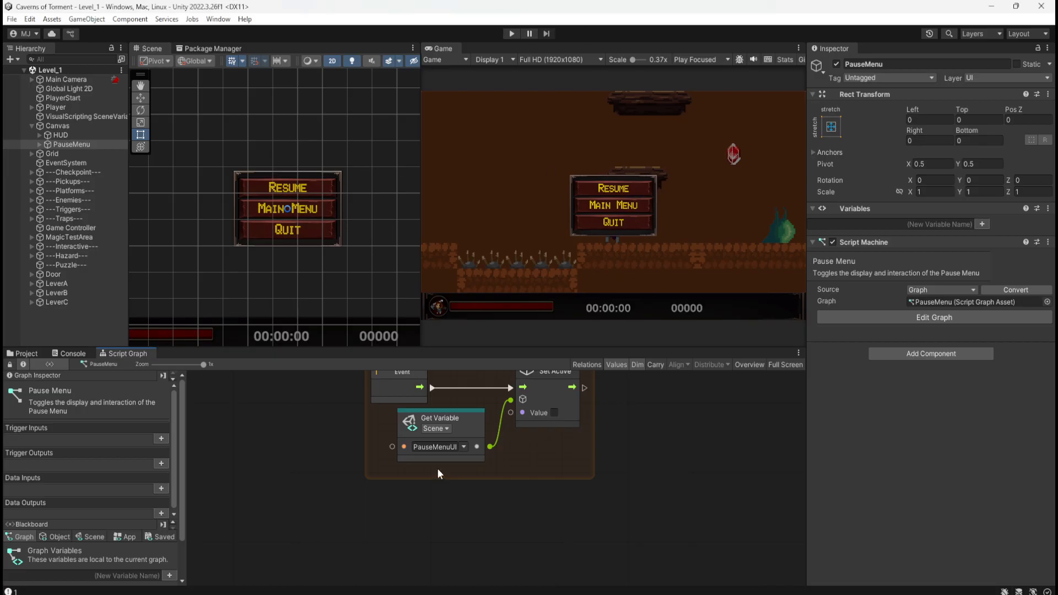
click(97, 106)
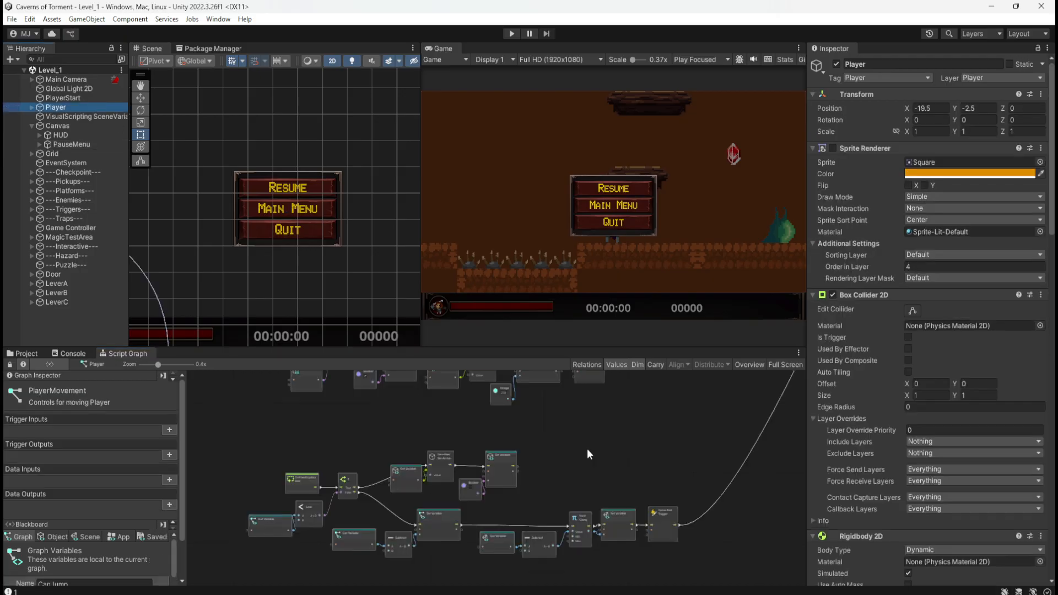
key(shift+space)
middle_drag(317, 352, 435, 305)
scroll(555, 413, up, 6)
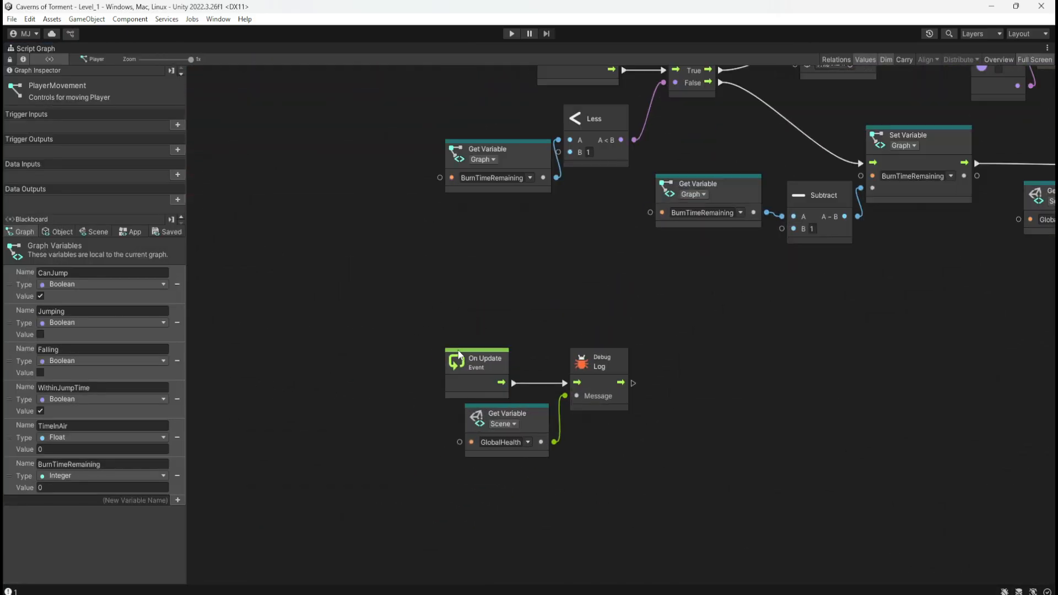
Group the On Update, GlobalHealth Get Variable and Debug Log nodes and title the group "Displays Player's Heath to the console".
ctrl+drag(436, 339, 644, 472)
double_click(461, 331)
text(Displays cur)
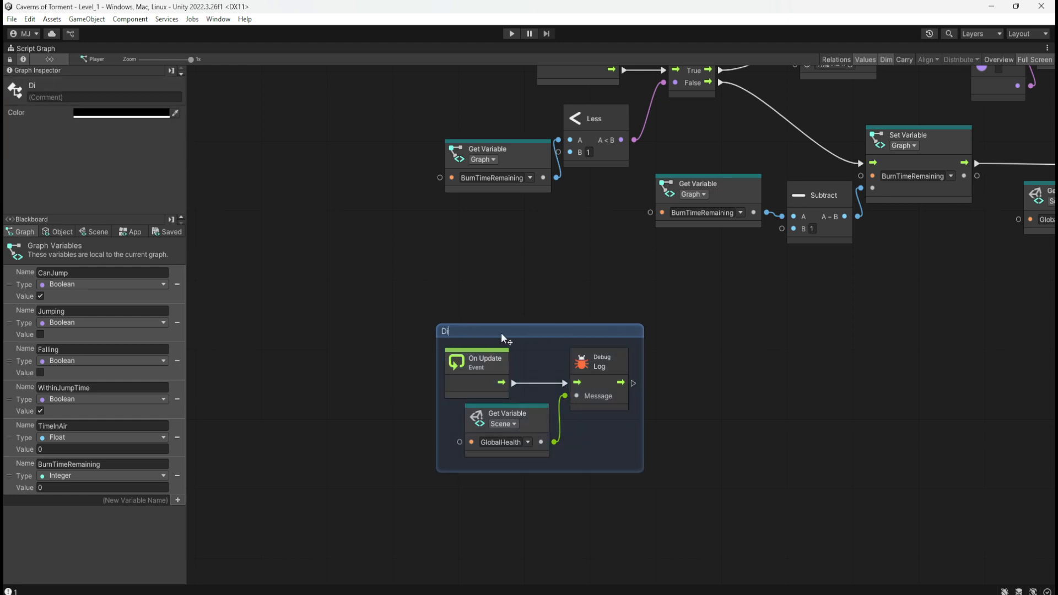
key(BackSpace)
key(BackSpace)
key(BackSpace)
text(Player's Heath)
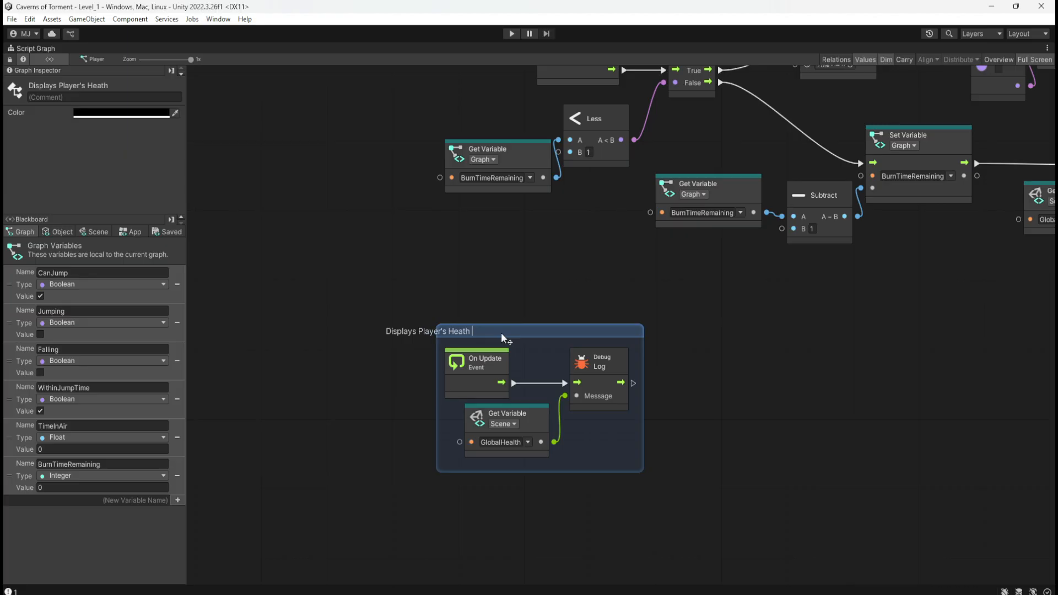
text( to the consol)
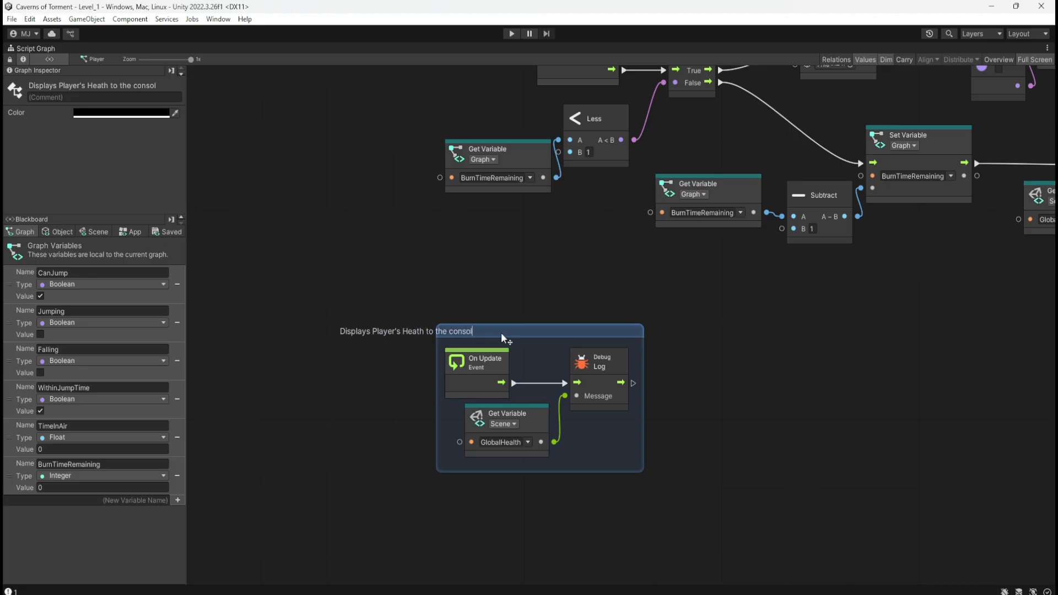
text(e)
click(587, 326)
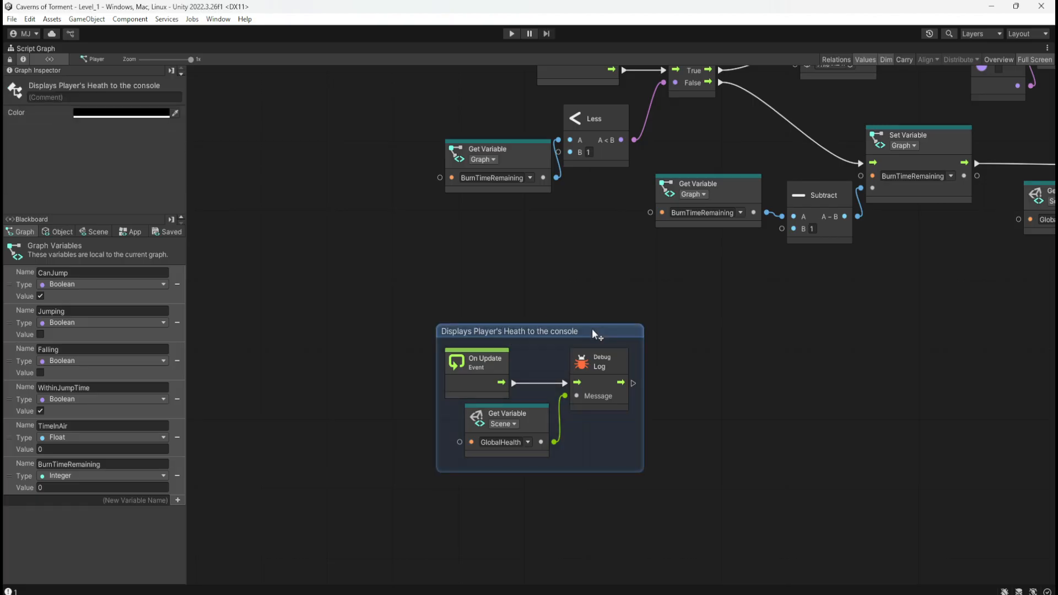
Color the "Displays Player's Heath to the console" group magenta.
click(121, 111)
mouse_move(207, 247)
mouse_down()
mouse_move(221, 246)
mouse_move(276, 147)
mouse_up()
click(583, 293)
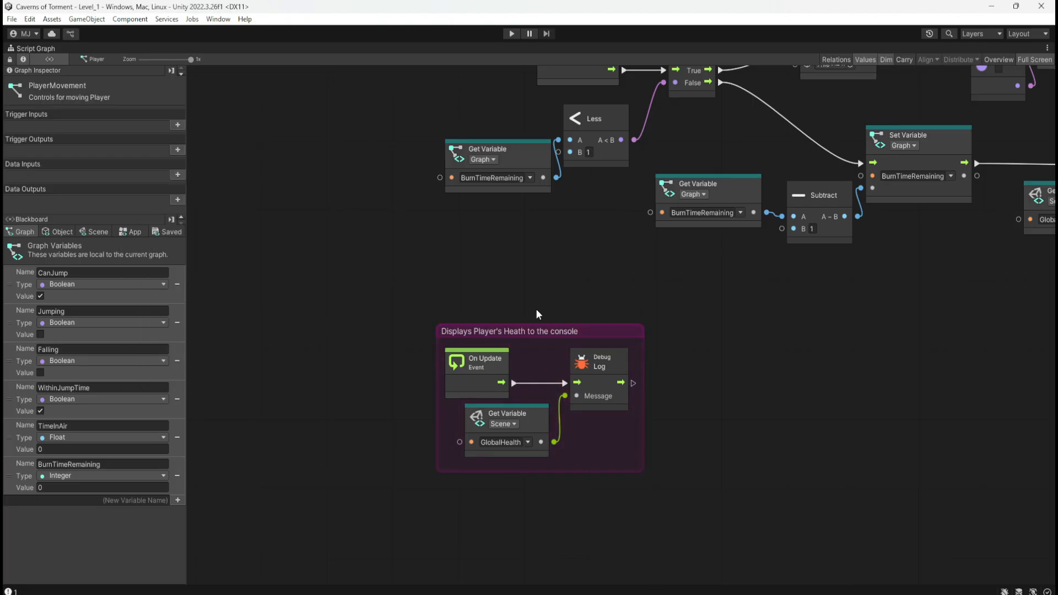
Move the "Displays Player's Heath to the console" group directly to the left of the Player Death sequence group.
scroll(407, 389, down, 5)
scroll(378, 394, up, 2)
scroll(632, 480, down, 2)
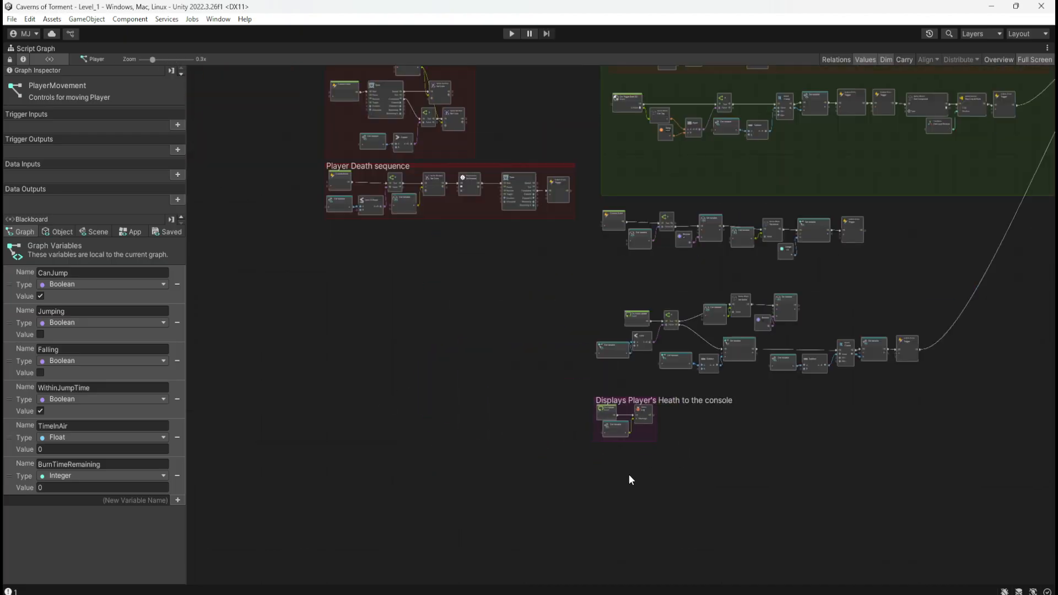
scroll(551, 482, down, 2)
scroll(579, 477, up, 4)
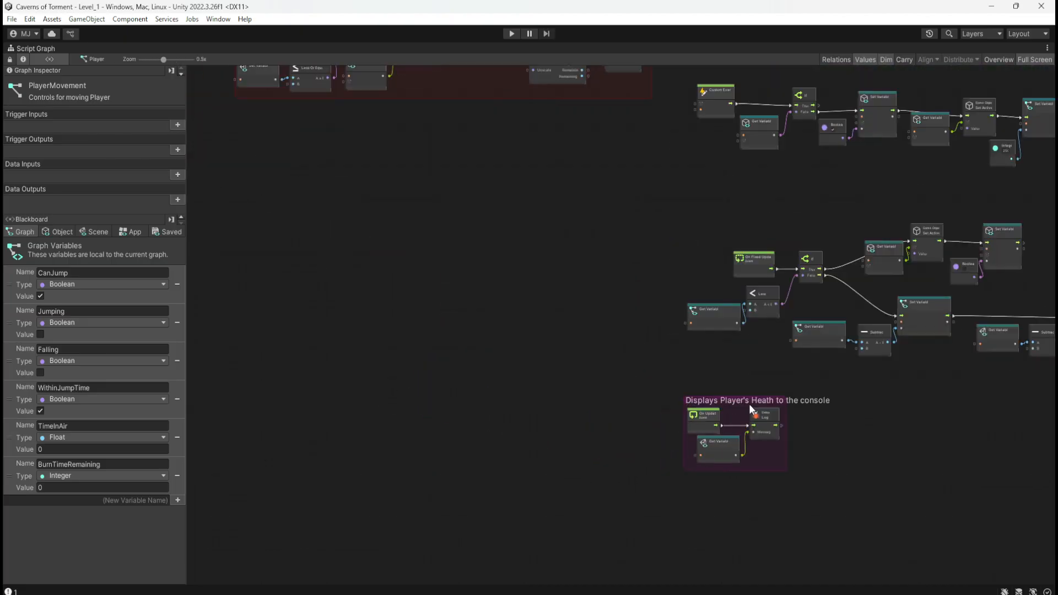
scroll(792, 431, up, 3)
drag(778, 382, 420, 145)
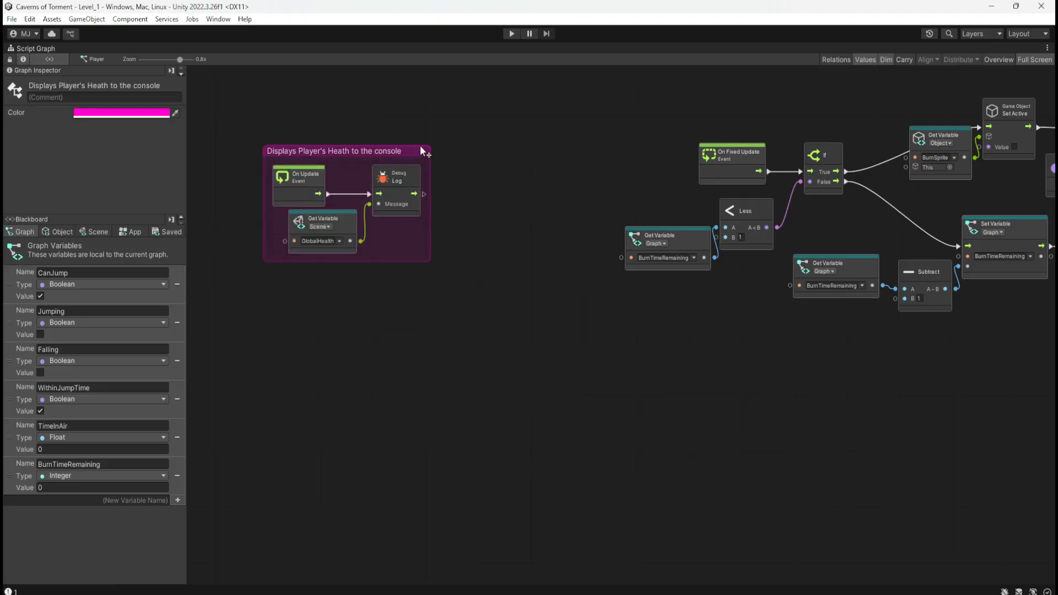
scroll(582, 356, down, 5)
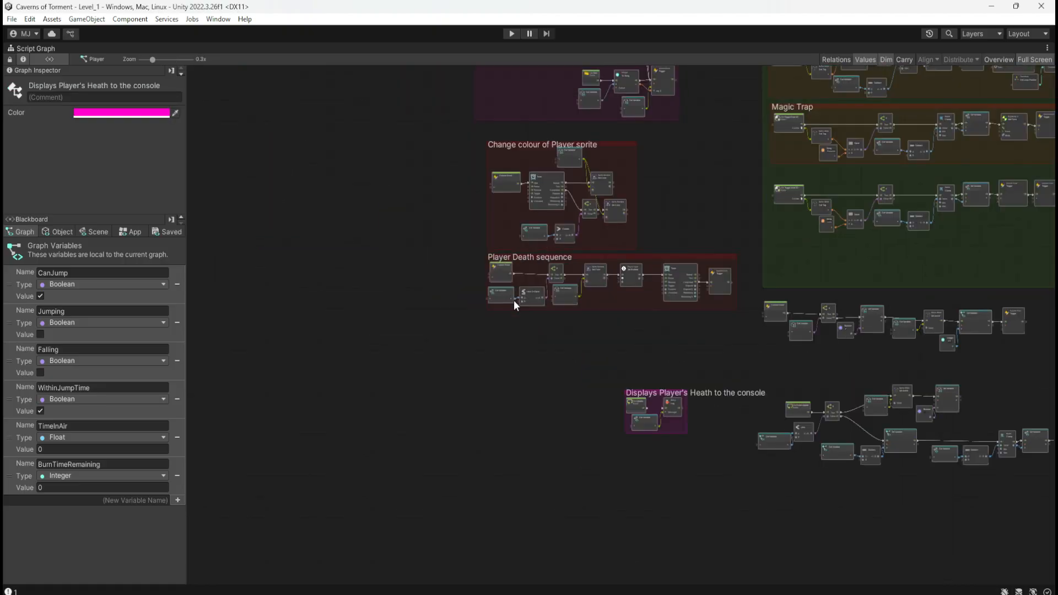
scroll(664, 383, up, 1)
scroll(739, 419, up, 2)
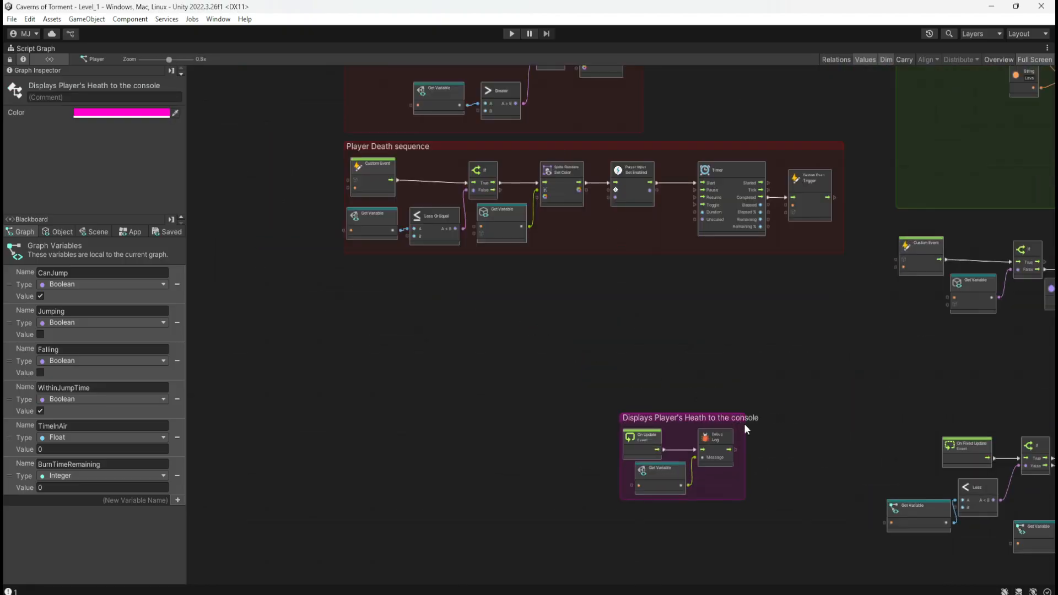
scroll(733, 414, up, 3)
drag(746, 421, 391, 239)
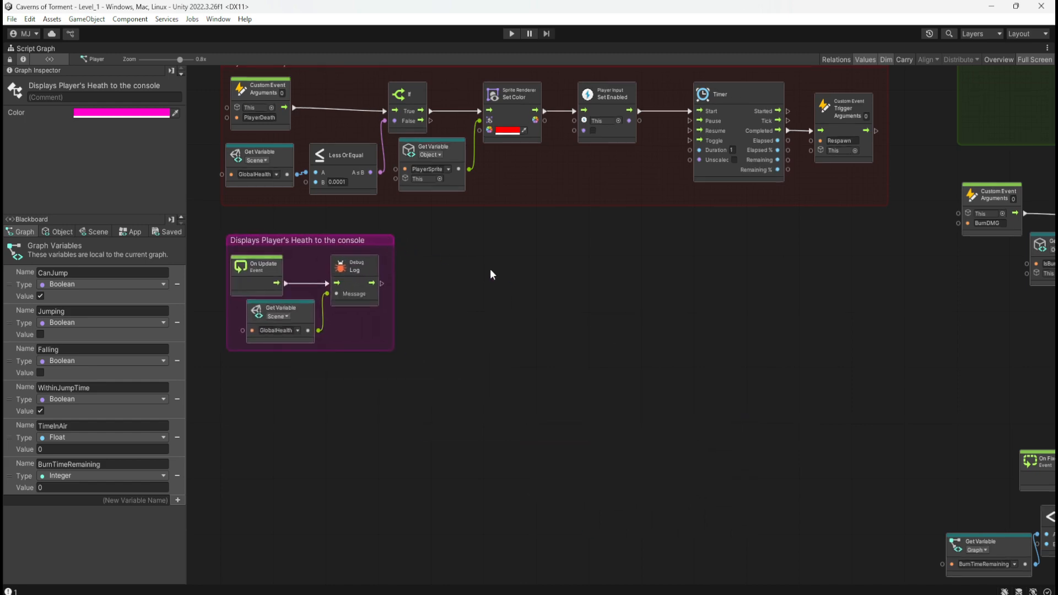
middle_drag(491, 274, 704, 402)
drag(676, 397, 445, 193)
click(451, 365)
Group the BurnDMG custom event node chain beneath the Update Health Bar group and begin editing the group's title.
scroll(314, 361, down, 6)
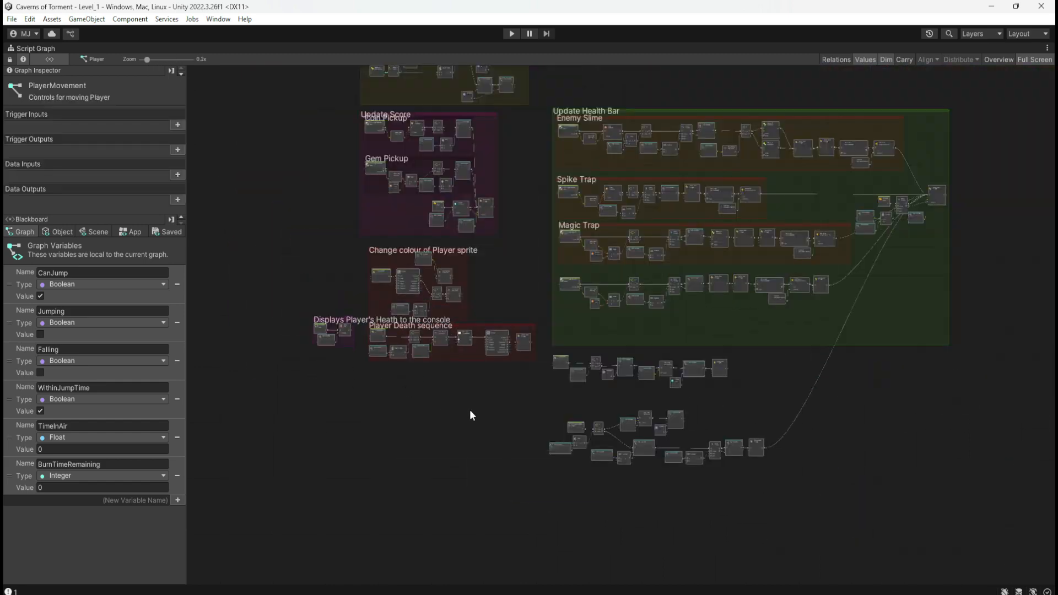
scroll(470, 414, up, 6)
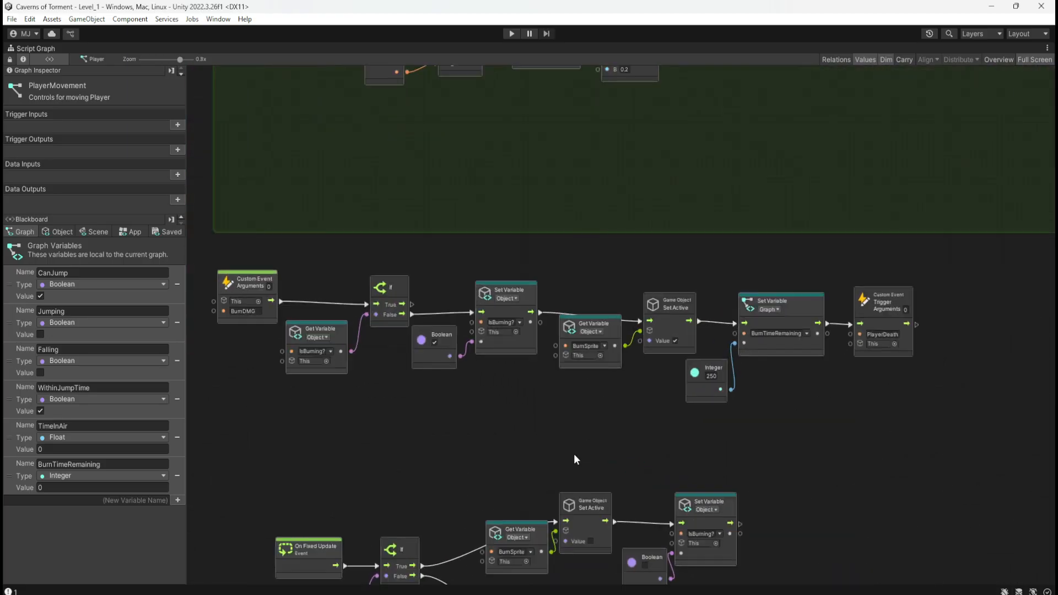
middle_drag(574, 455, 589, 423)
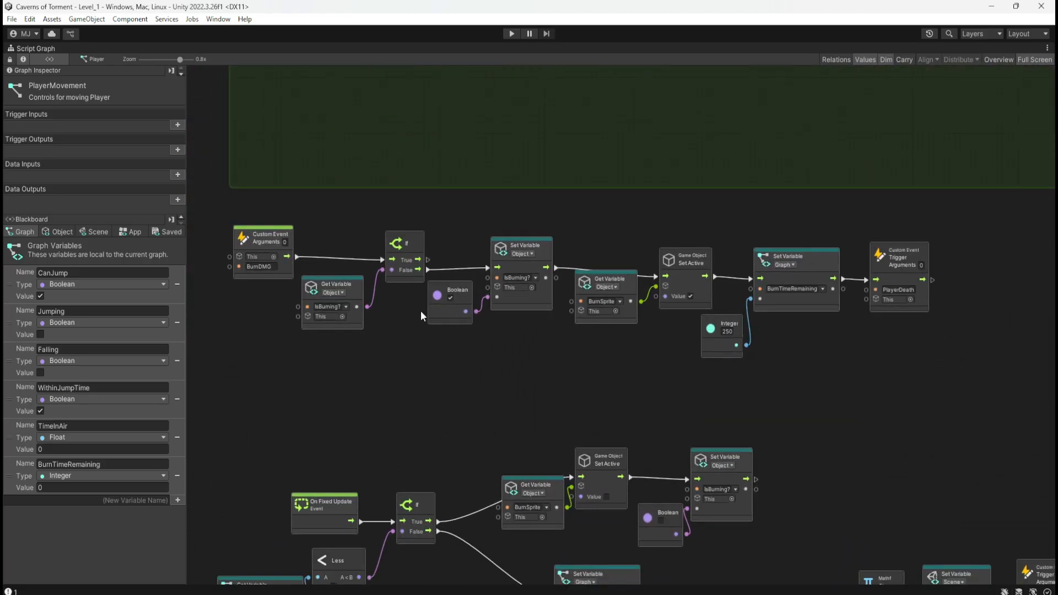
ctrl+drag(223, 216, 941, 376)
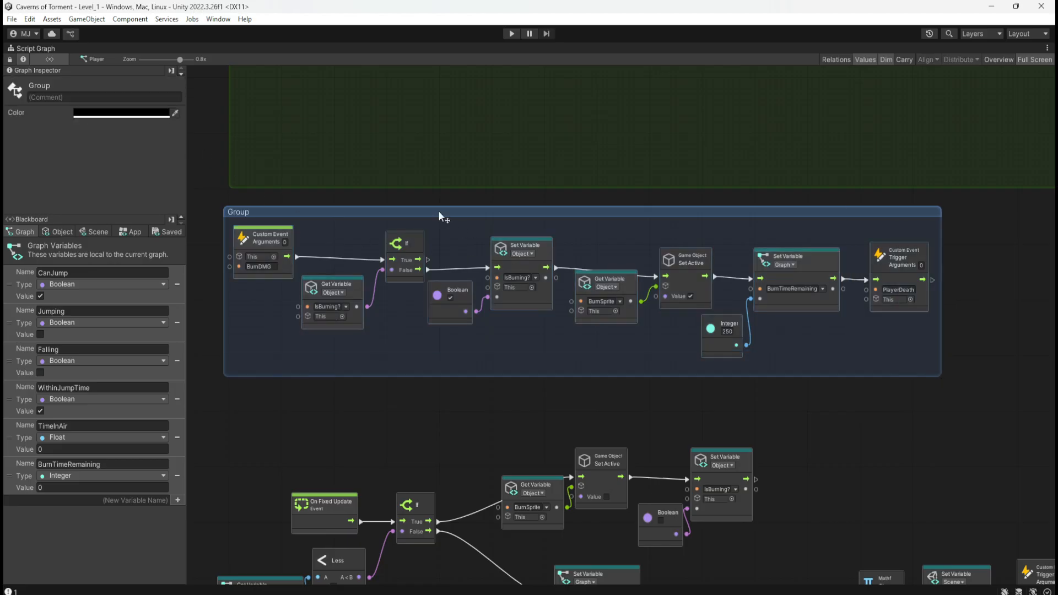
double_click(252, 213)
text(App)
key(BackSpace)
key(BackSpace)
key(BackSpace)
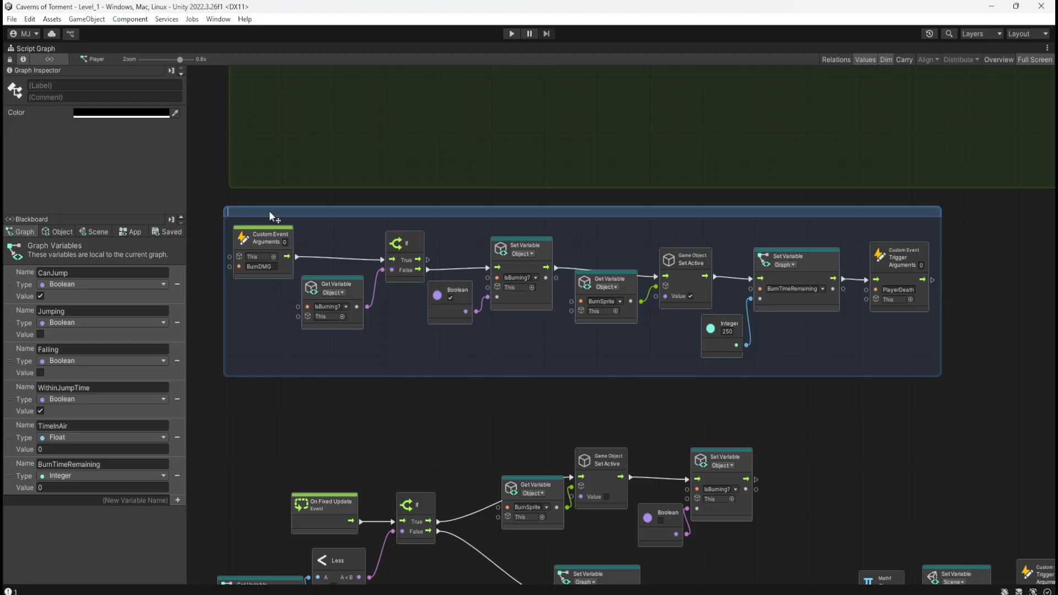
text(App)
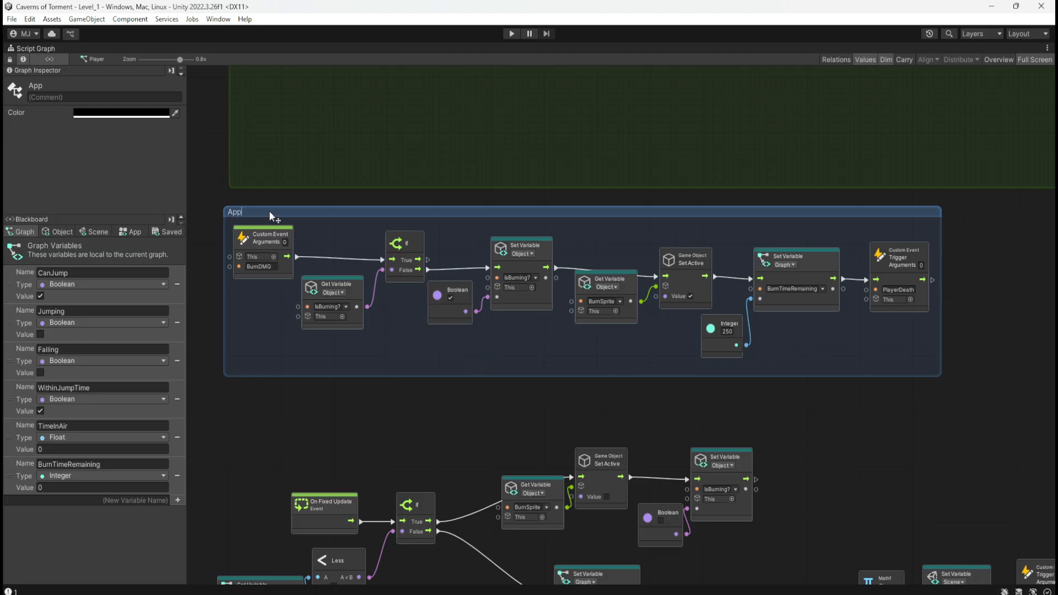
text(lies burn)
key(BackSpace)
key(BackSpace)
key(BackSpace)
key(BackSpace)
key(BackSpace)
key(BackSpace)
key(BackSpace)
key(BackSpace)
key(BackSpace)
key(BackSpace)
key(BackSpace)
key(BackSpace)
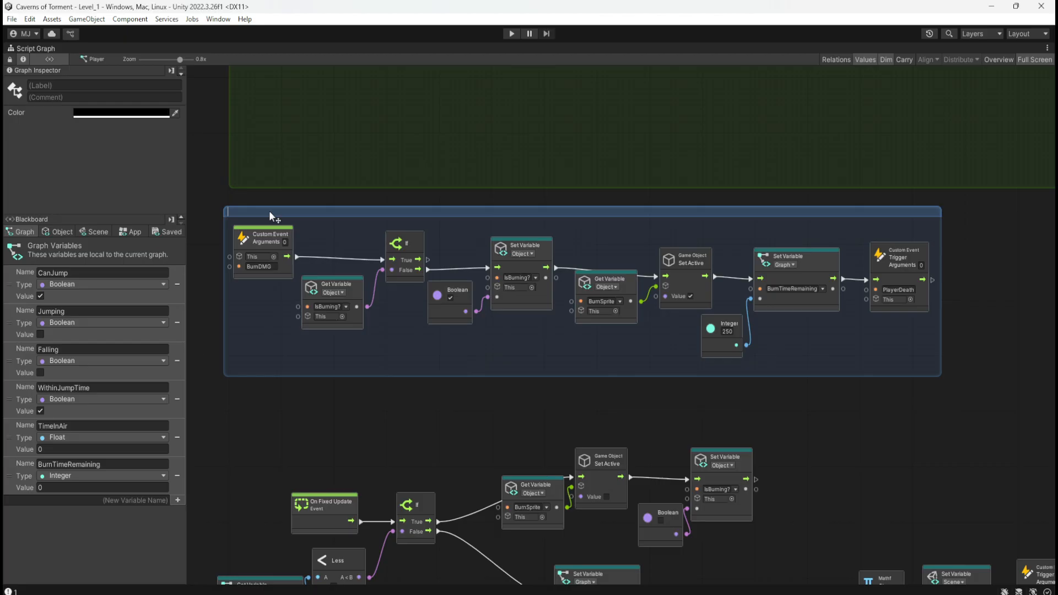
Begin the BurnDMG group's title with "If the Player isn't burning, we update to say they are burning".
text(If the Pla)
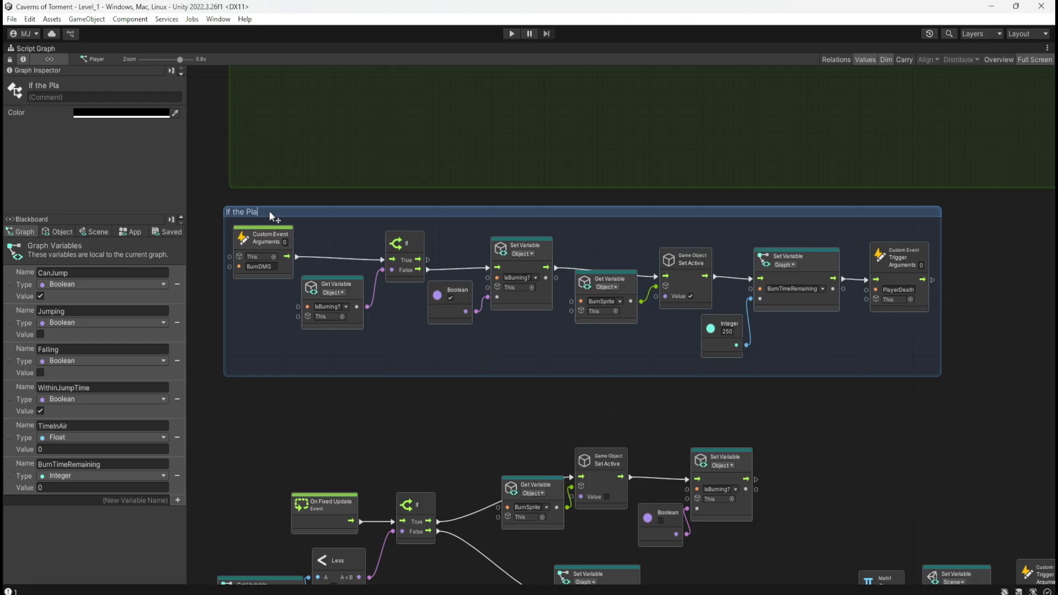
text(yer is burning)
key(BackSpace)
key(BackSpace)
key(BackSpace)
key(BackSpace)
key(BackSpace)
key(BackSpace)
key(BackSpace)
text(n't burning)
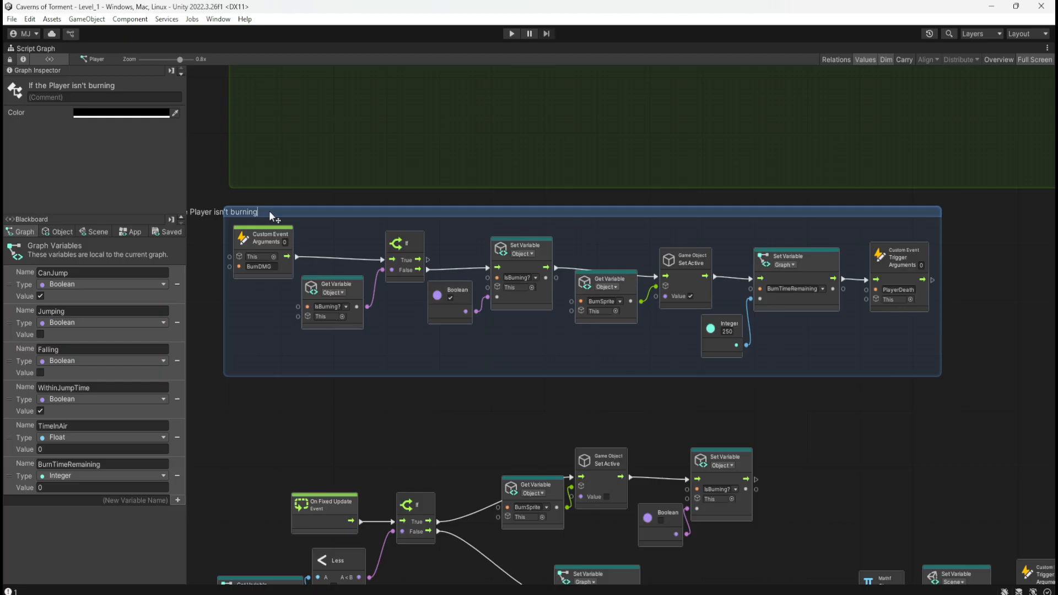
text(, we)
key(BackSpace)
text(we)
key(BackSpace)
key(BackSpace)
text(we update to say they )
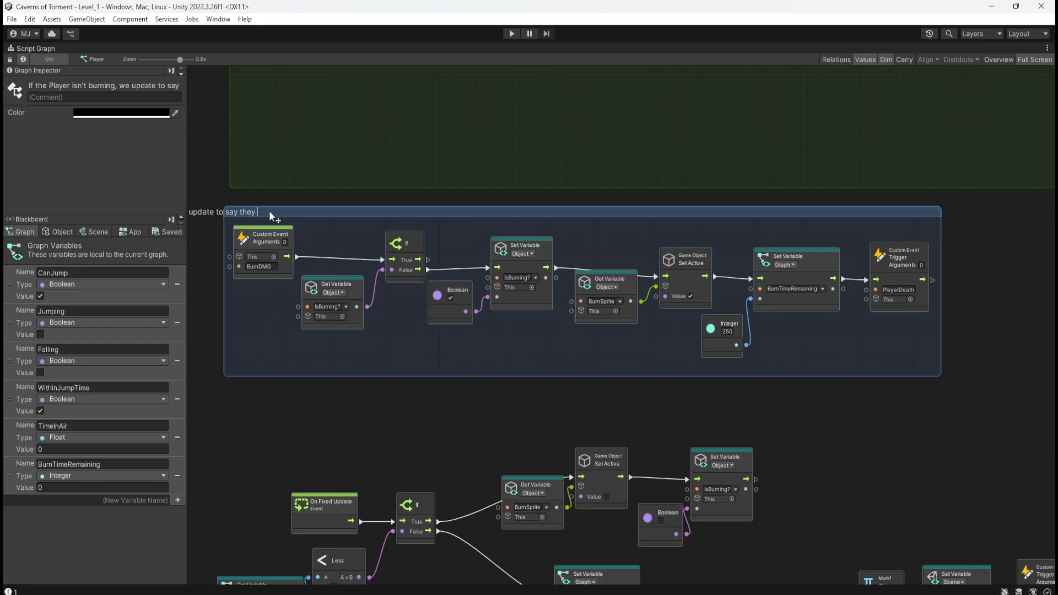
text(are brunin)
text(ing and give player)
text( feedback in the form)
text( of a burning sprit)
text(e above the player)
text(, for a 5 seco)
text(nd duration)
Complete the title with "and give player feedback in the form of a burning sprite above the player, for a 5 second duration".
key(Return)
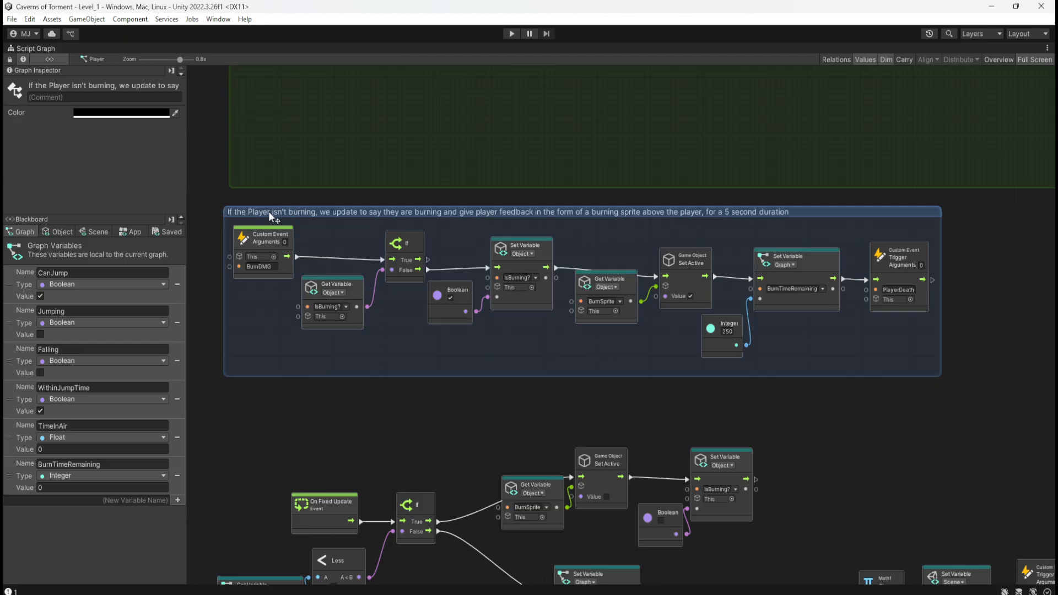
Color the BurnDMG node group reddish orange.
click(147, 112)
mouse_move(254, 174)
mouse_down()
mouse_move(258, 183)
mouse_move(242, 169)
mouse_up()
click(961, 328)
Examine the Lava trigger node chain in the Update Health Bar group and how it calls the BurnDMG event.
scroll(608, 318, down, 6)
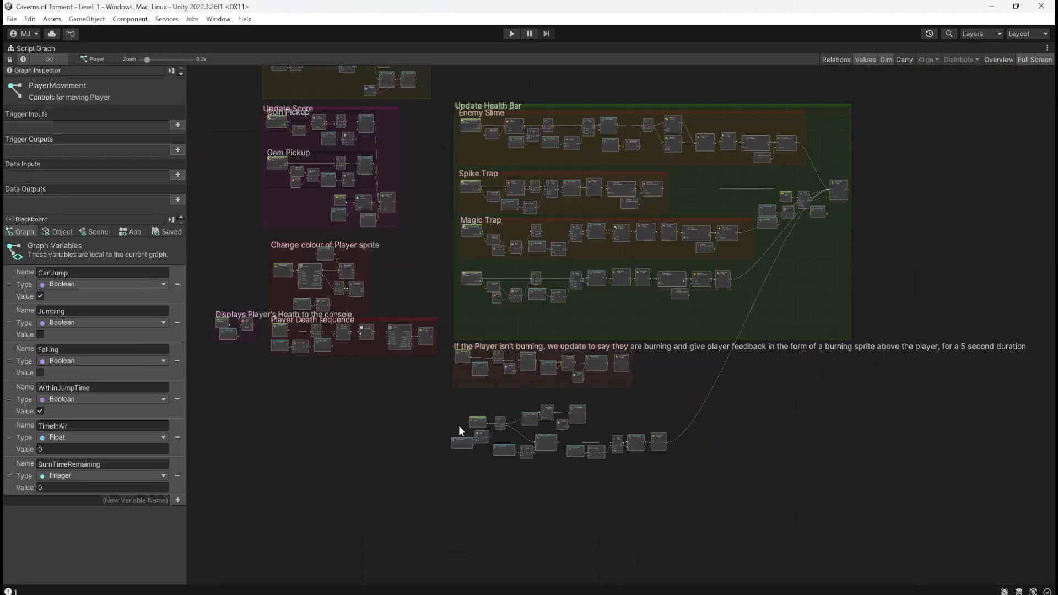
scroll(545, 448, up, 5)
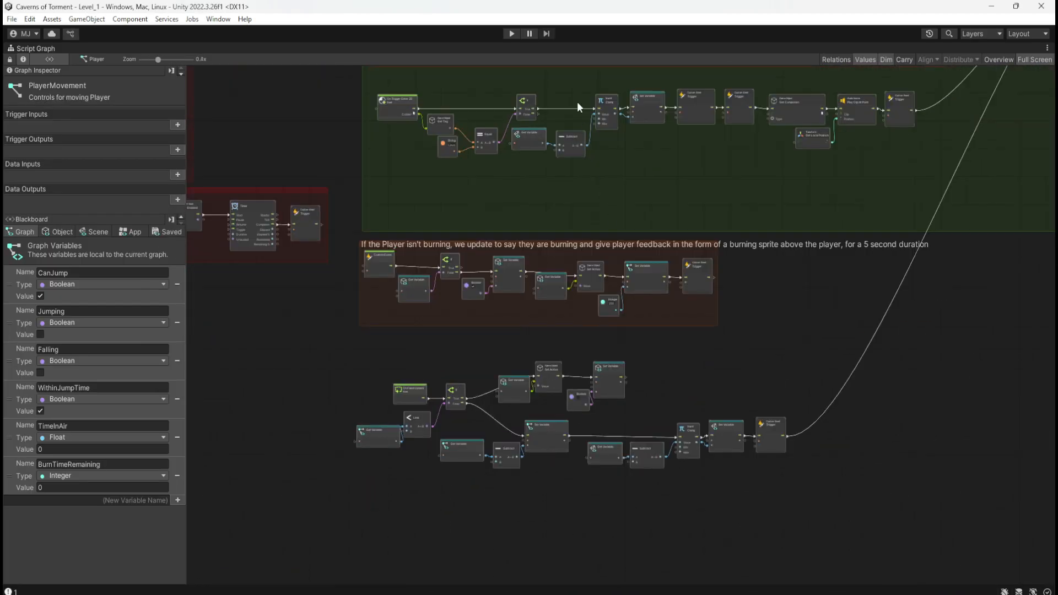
scroll(572, 173, up, 2)
scroll(439, 269, down, 2)
scroll(455, 170, up, 4)
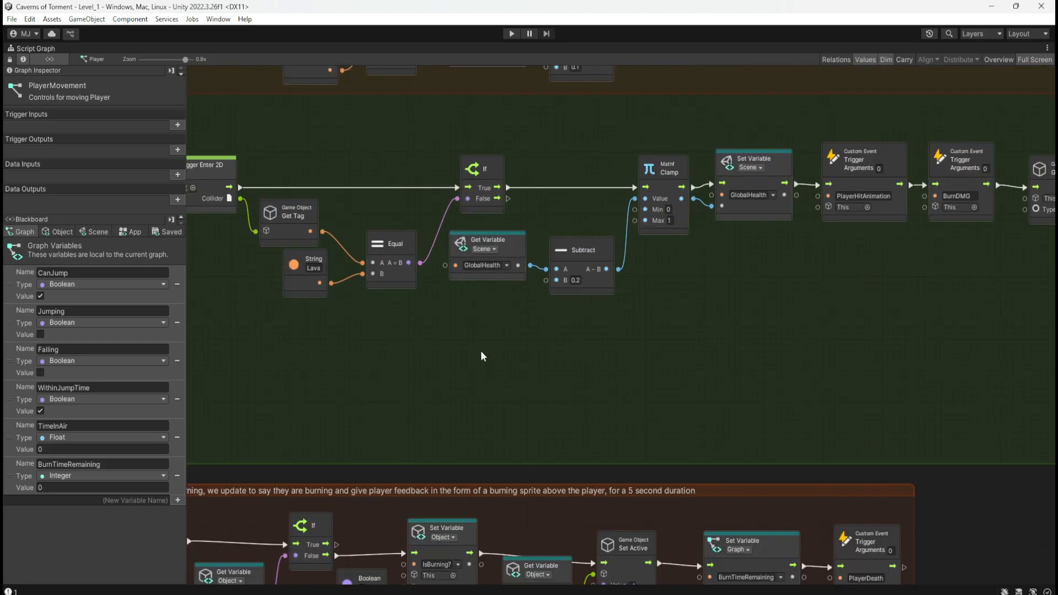
scroll(481, 357, down, 3)
scroll(717, 308, up, 1)
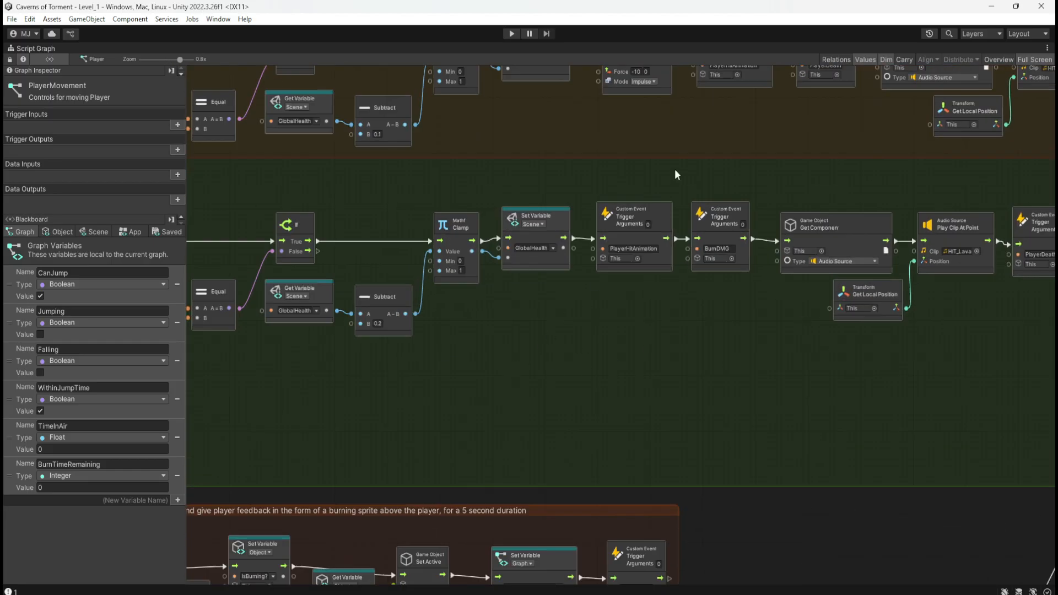
scroll(684, 170, down, 5)
scroll(565, 465, up, 4)
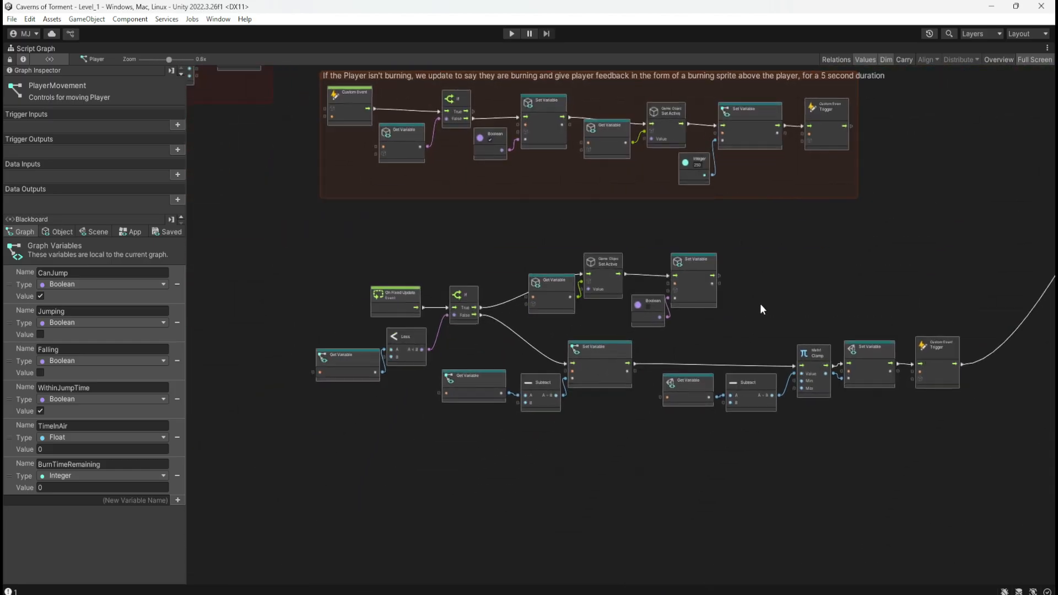
Group the On Fixed Update burn node chain, from the BurnTimeRemaining check through to the PlayerDeath event trigger.
scroll(697, 342, up, 2)
middle_drag(772, 329, 838, 295)
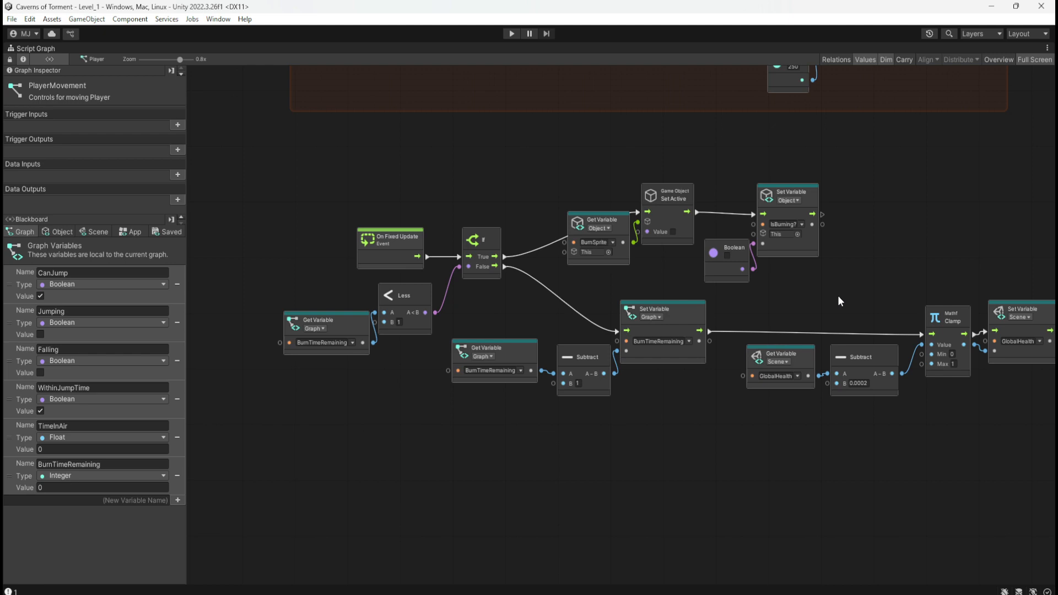
middle_drag(838, 295, 699, 302)
scroll(699, 301, down, 1)
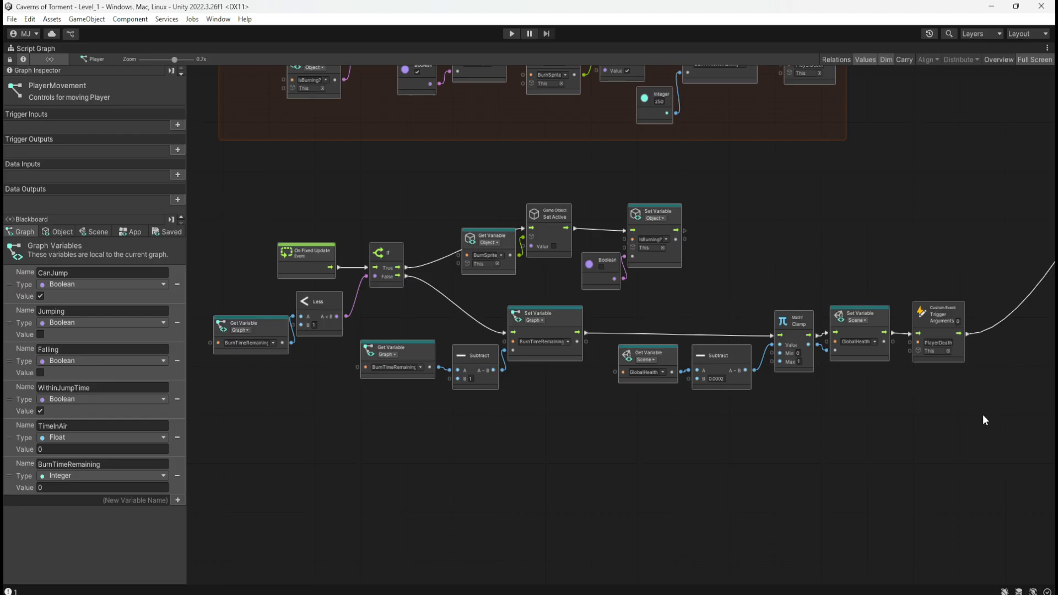
drag(983, 414, 333, 196)
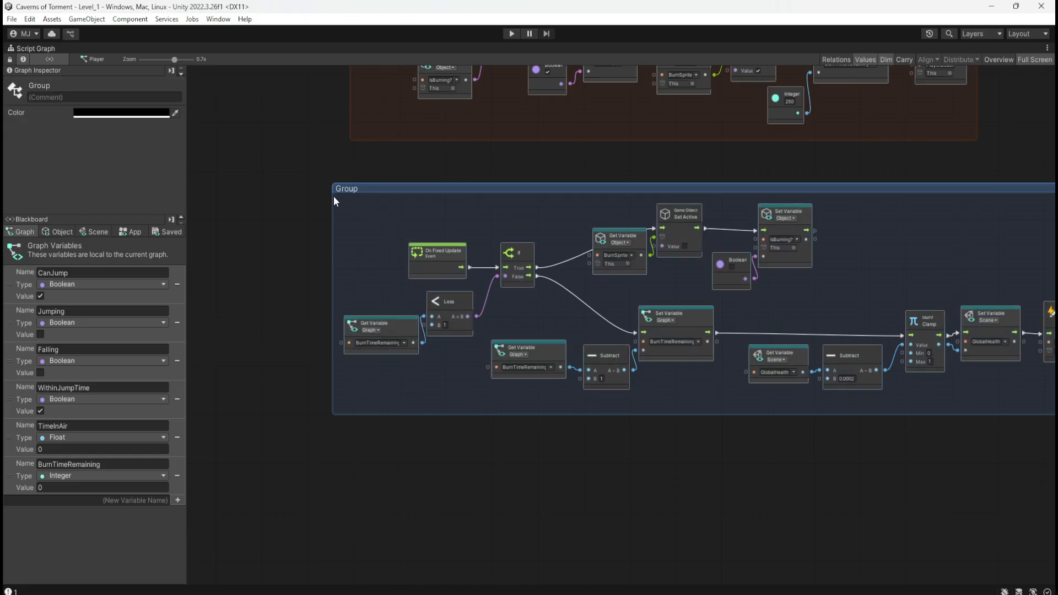
Begin the title of the new On Fixed Update burn group with "Inflicts burn damage to the player".
scroll(230, 224, down, 3)
scroll(263, 207, up, 1)
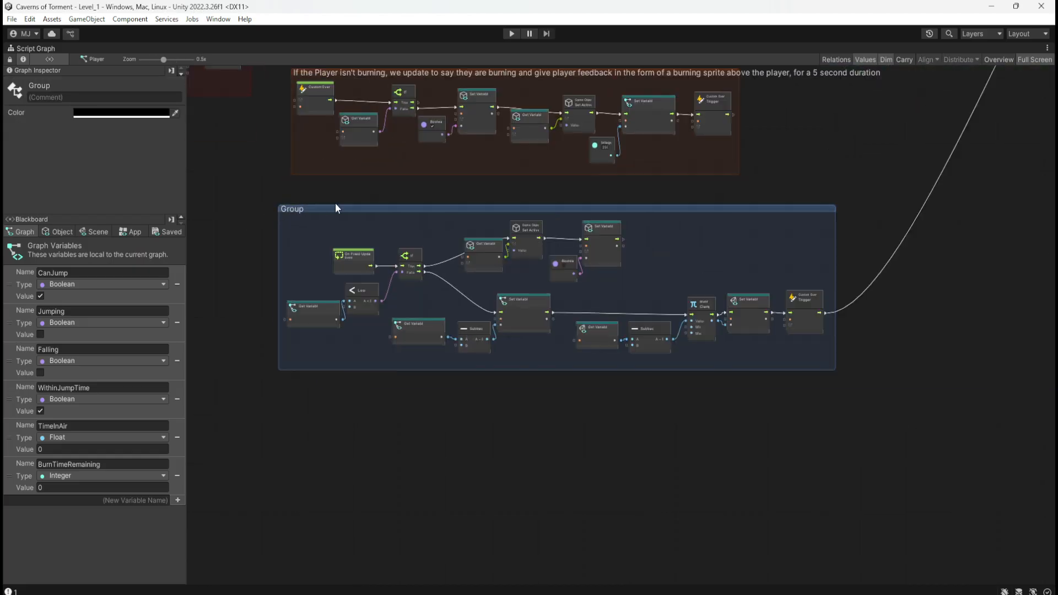
scroll(298, 205, up, 1)
double_click(292, 209)
text(Inflicts)
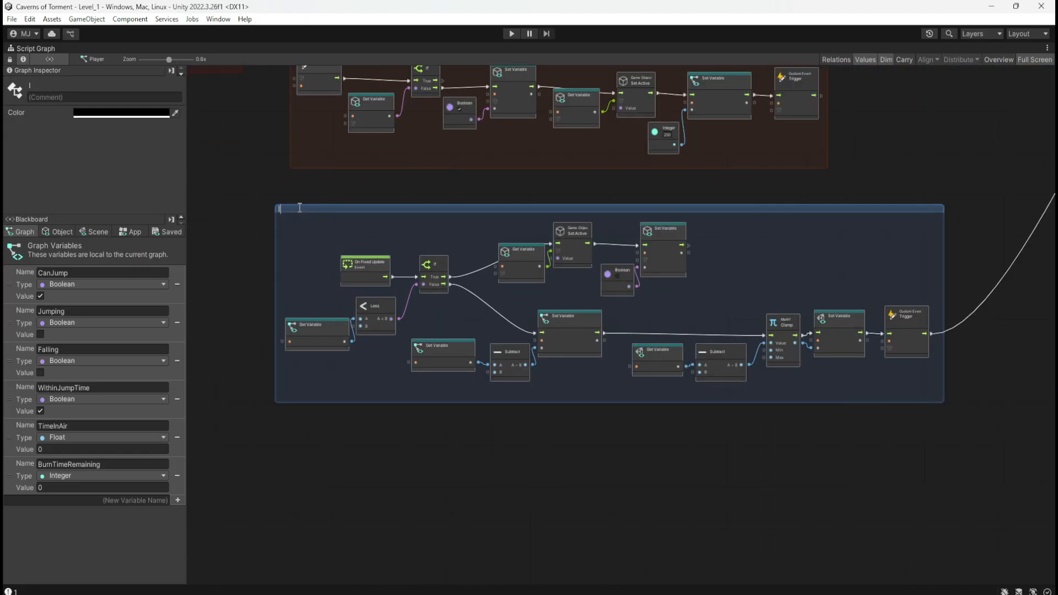
text( burn damage to the player)
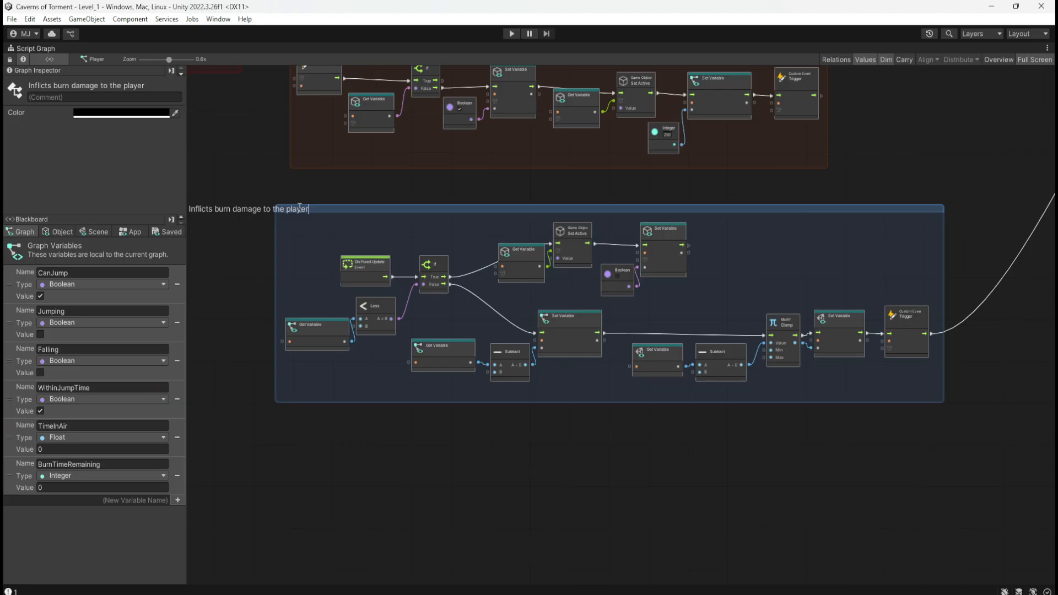
Complete the group's title with ", deducting 5% health over a 5 second period".
key(BackSpace)
text(, ded)
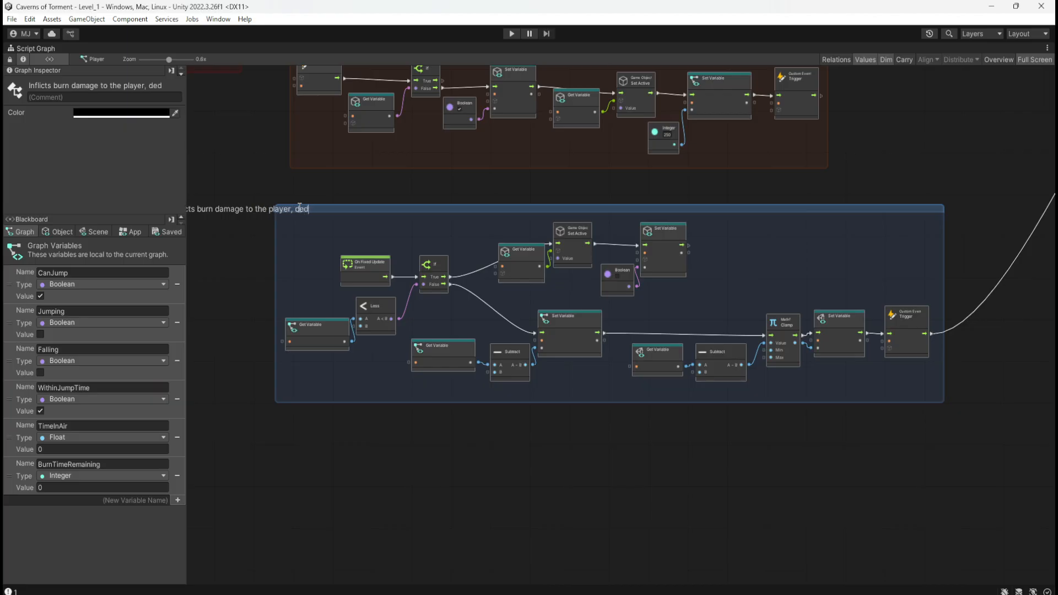
text(ucting 5% )
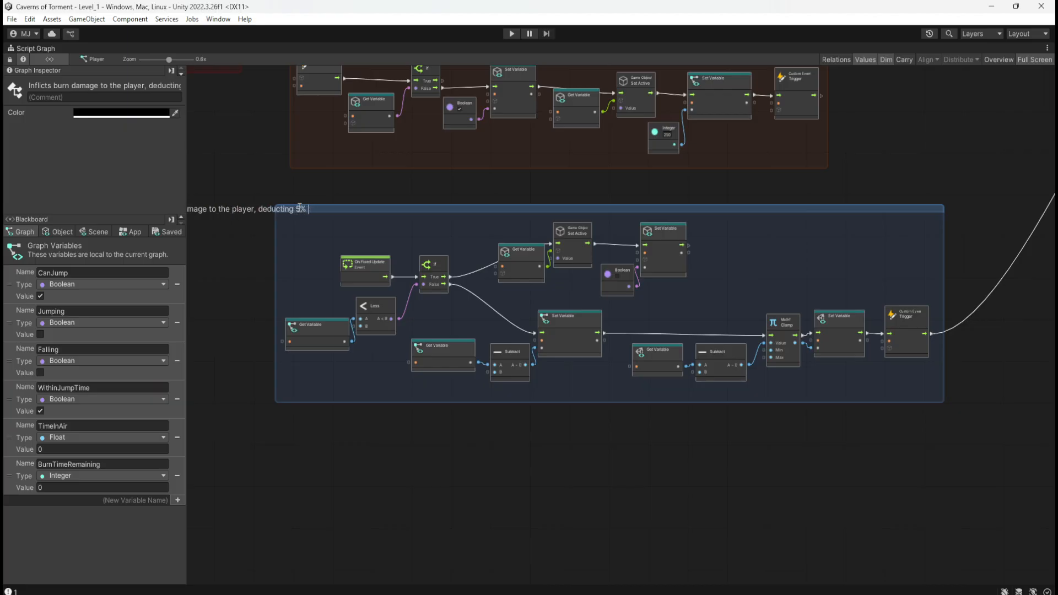
text(health ove)
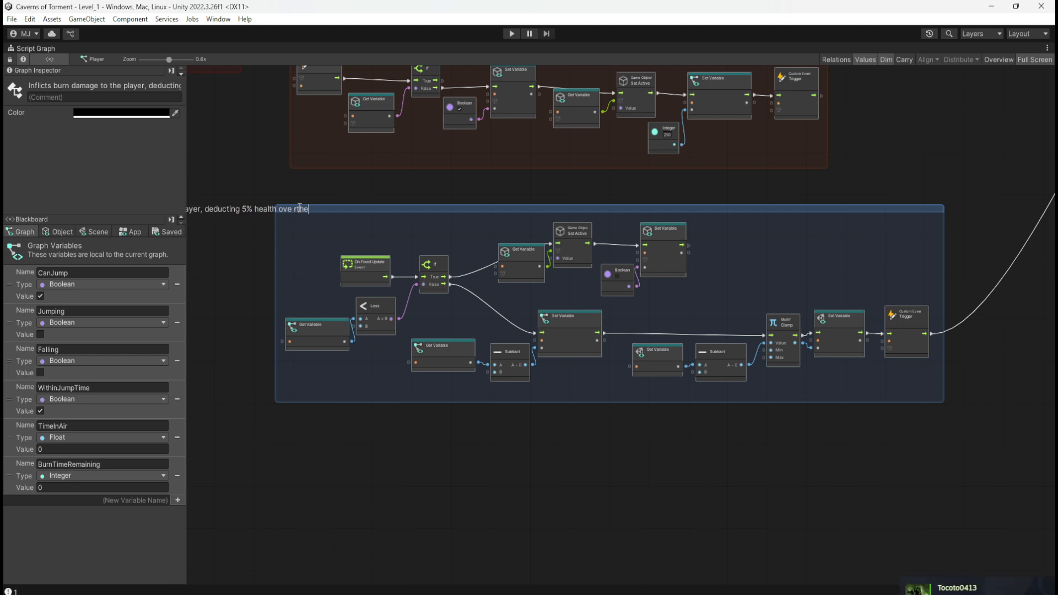
text(r a)
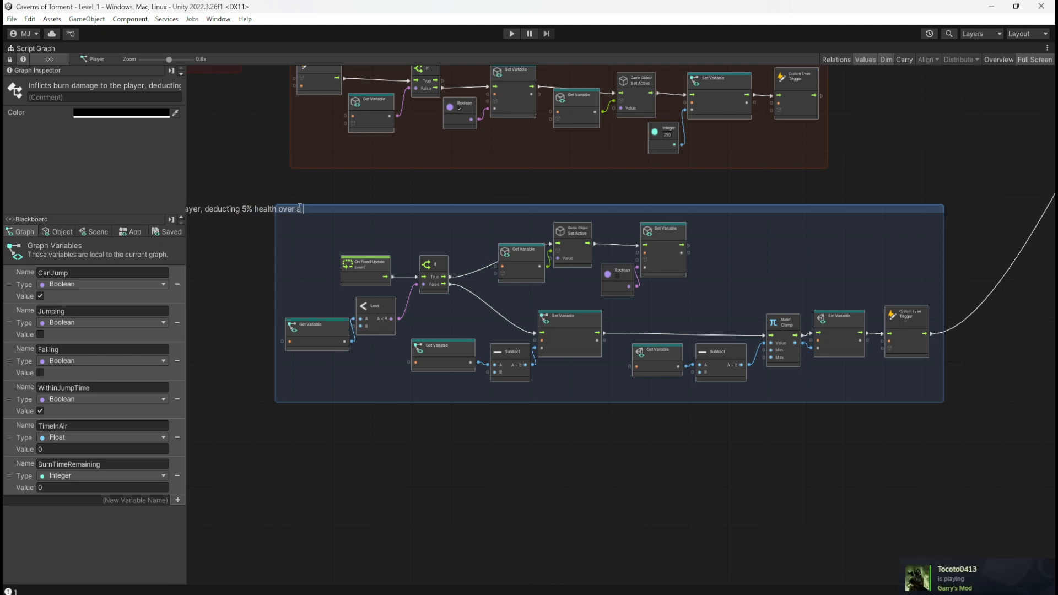
text( 5 second period)
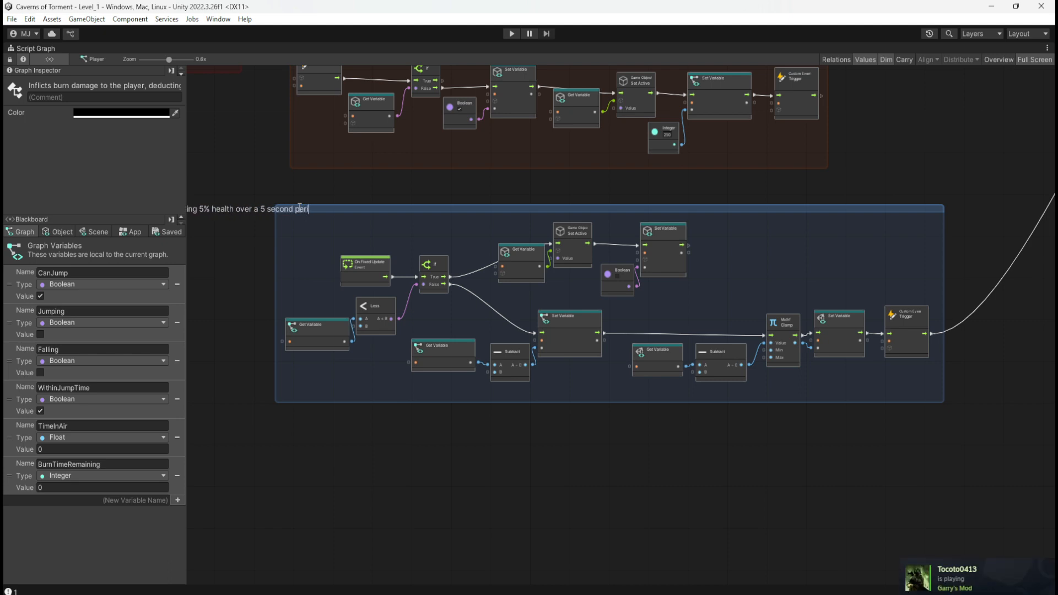
key(Return)
click(600, 184)
Give the "Inflicts burn damage" group the same orange, FF5900, as the burning sprite feedback group above it.
middle_drag(600, 184, 601, 252)
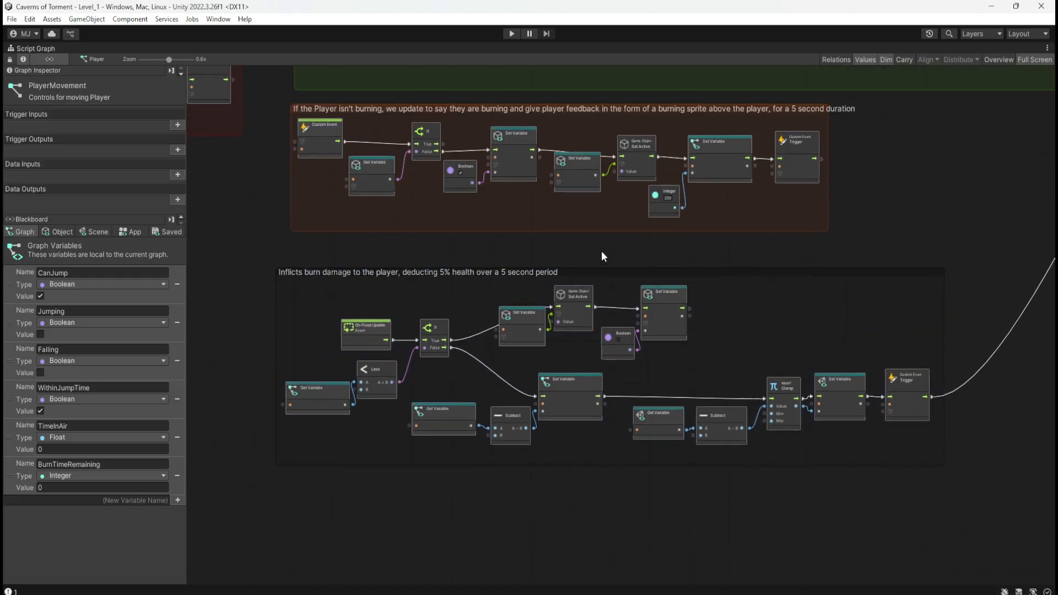
scroll(817, 102, up, 3)
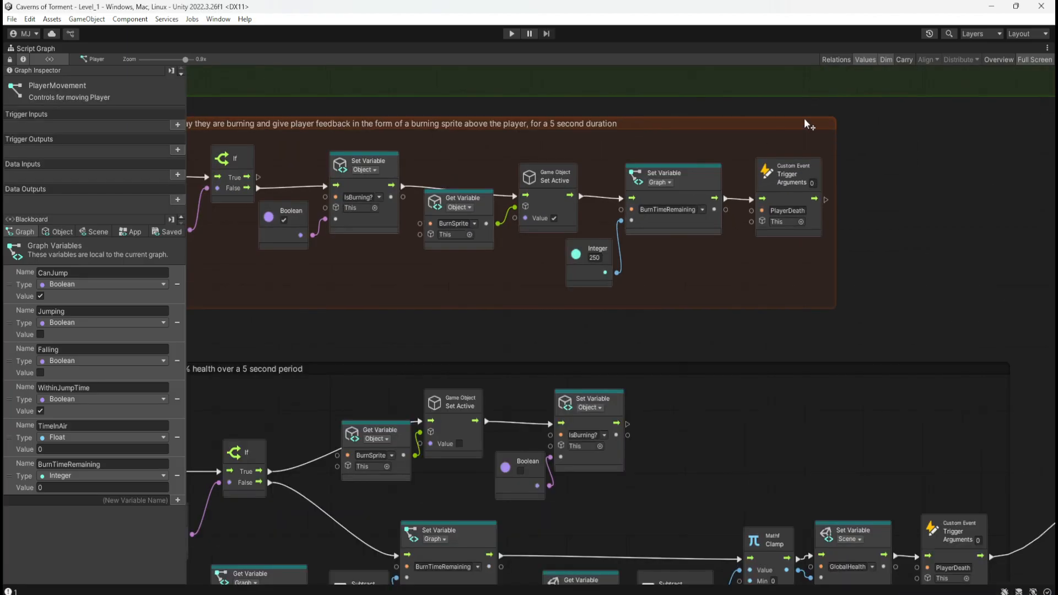
click(805, 124)
click(91, 113)
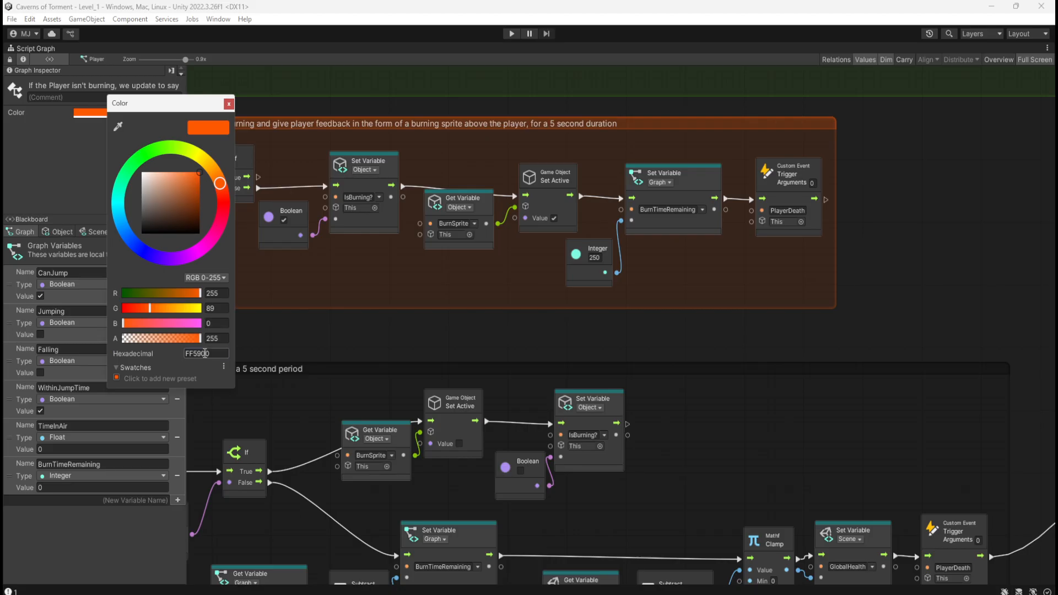
click(622, 376)
click(92, 116)
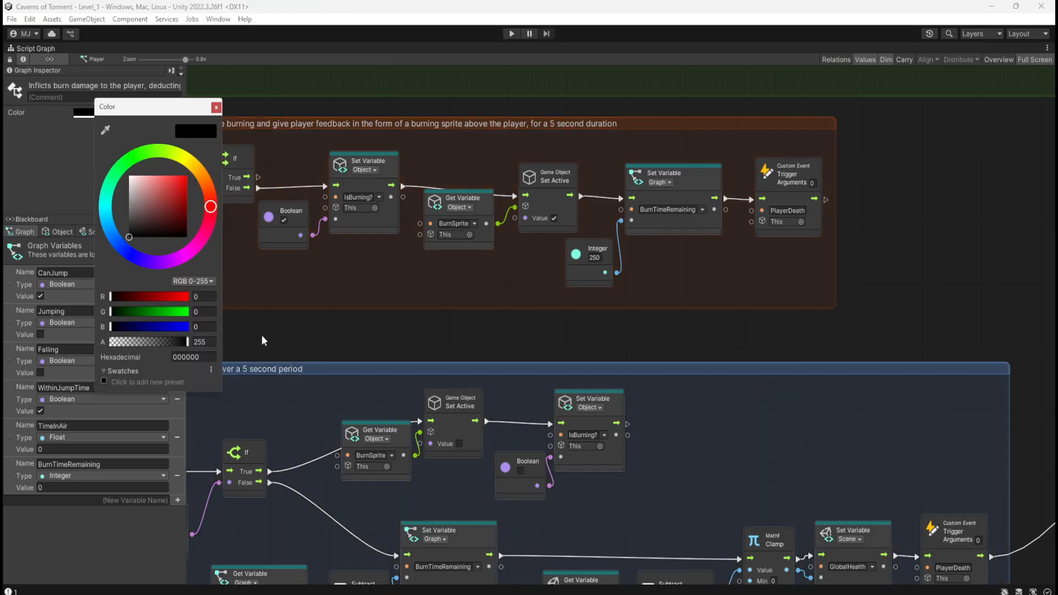
click(194, 358)
key(ctrl+v)
click(531, 340)
Move the "Inflicts burn damage" group up and right so it sits directly beneath the burning sprite feedback group.
scroll(577, 309, down, 3)
scroll(590, 298, down, 3)
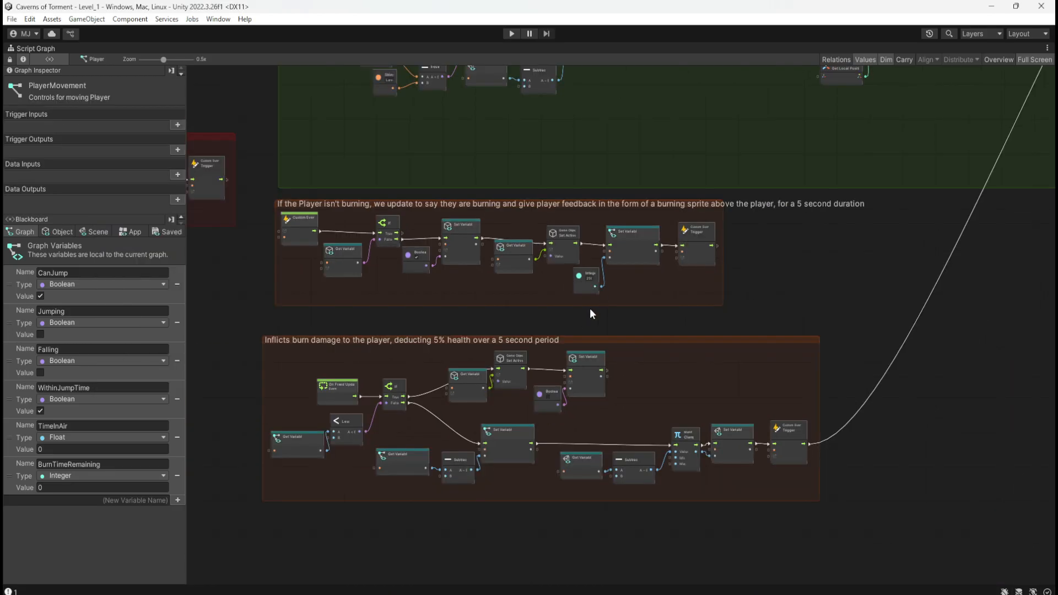
mouse_move(633, 340)
mouse_down()
mouse_move(634, 319)
mouse_move(648, 315)
mouse_move(649, 329)
mouse_up()
click(791, 274)
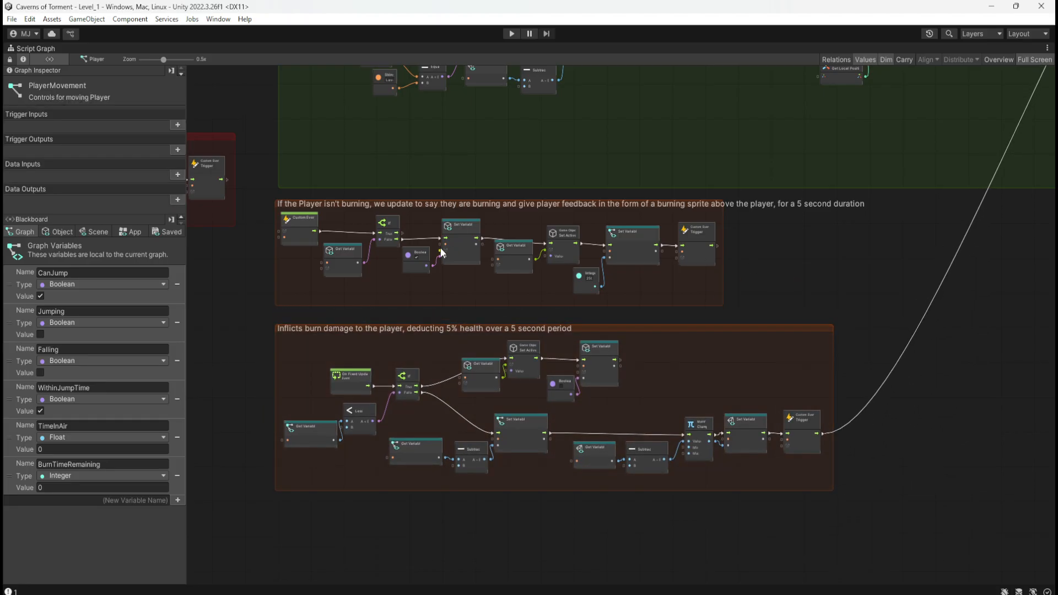
Fine-align the left edges of both orange burn groups with the green Update Health Bar group above them.
scroll(328, 213, up, 5)
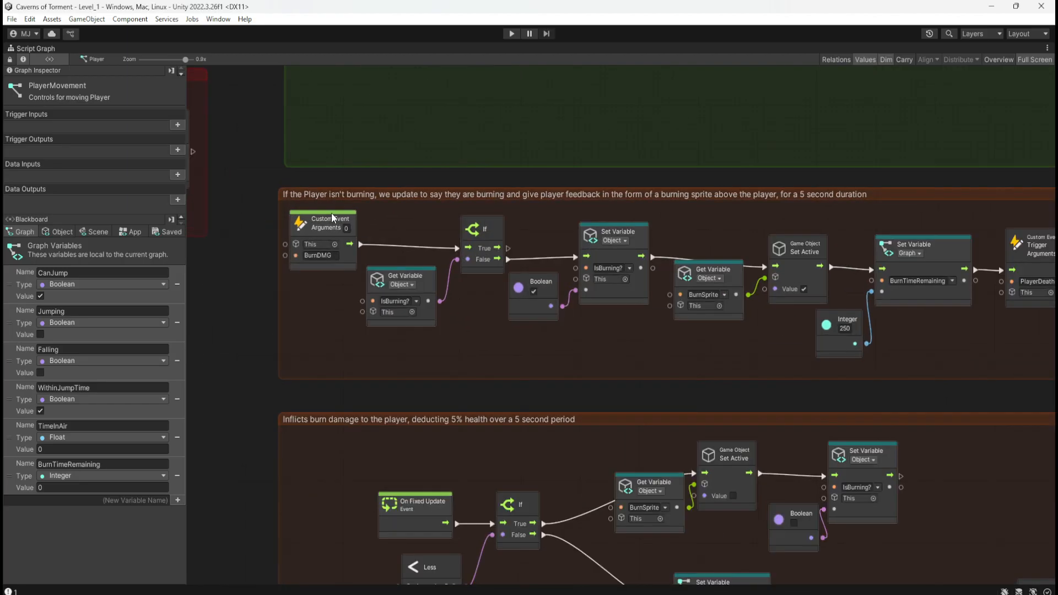
drag(911, 196, 919, 200)
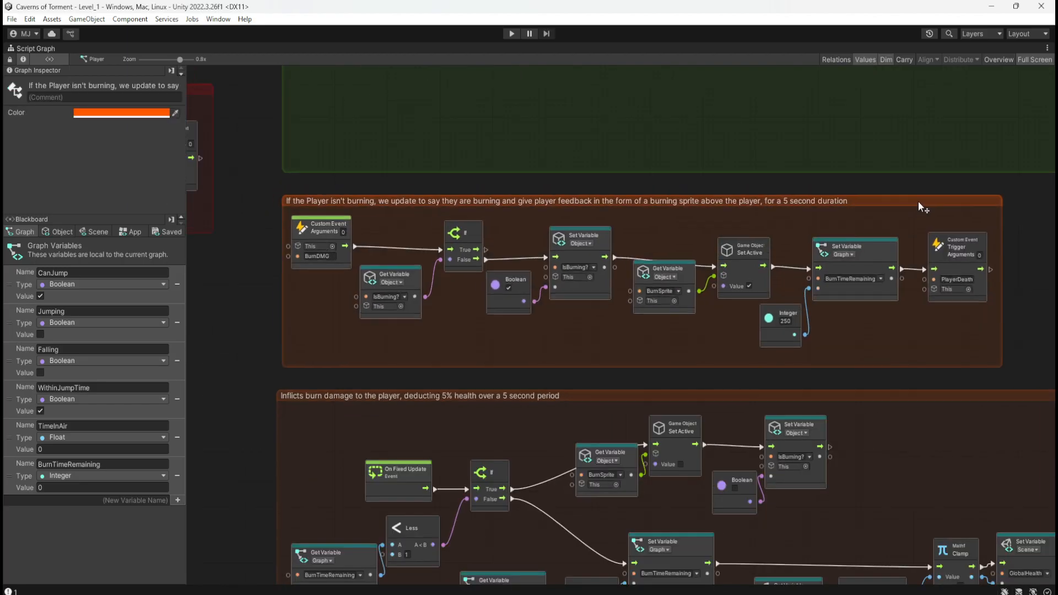
click(687, 395)
drag(687, 395, 693, 394)
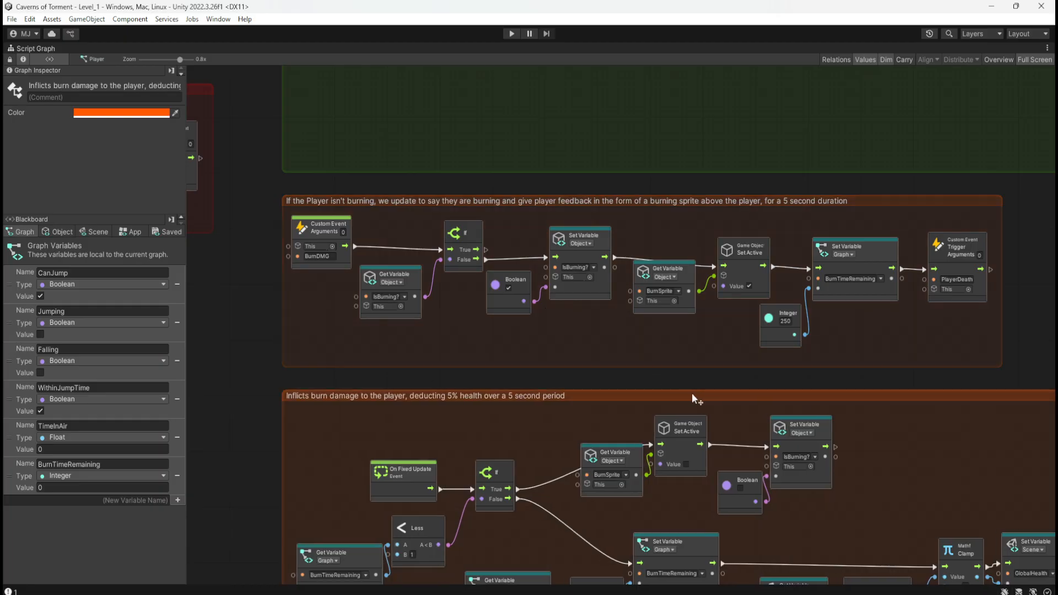
click(289, 379)
Add an On Keyboard Input event node in the empty space below the Player Death sequence group.
scroll(263, 384, down, 10)
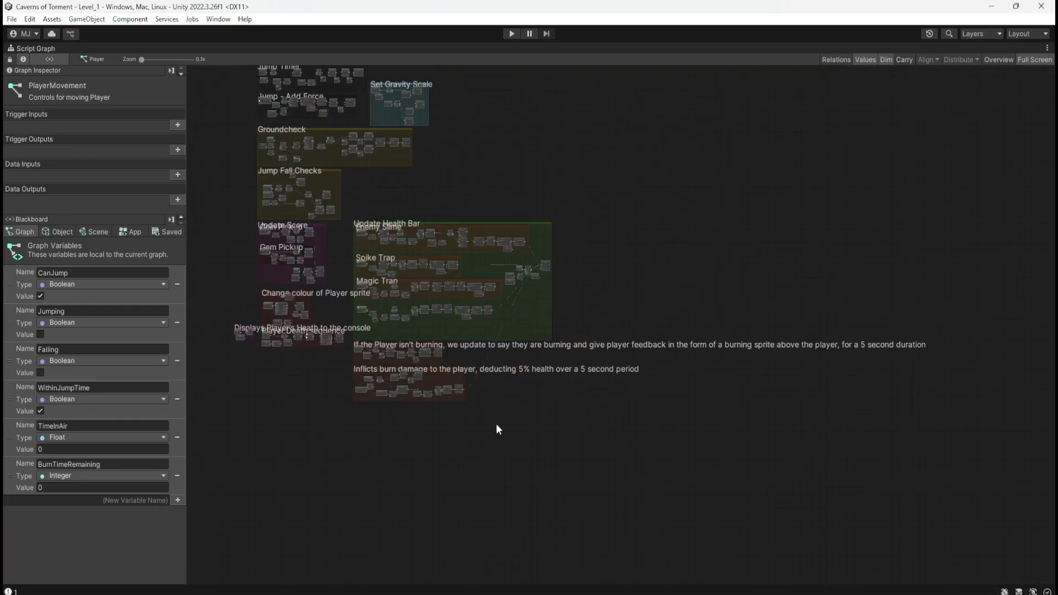
middle_drag(582, 163, 734, 182)
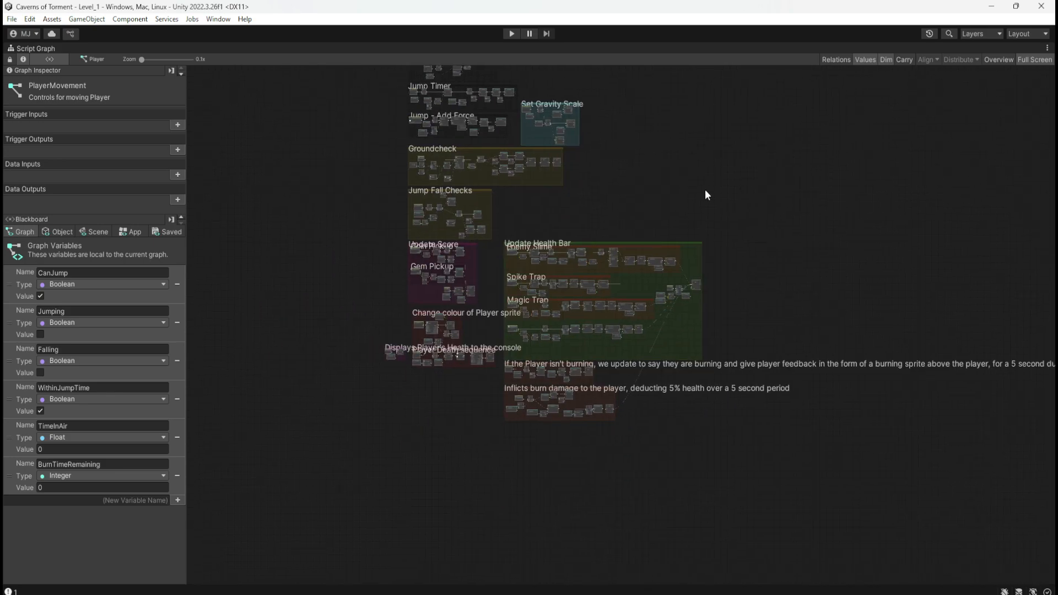
ctrl+scroll(387, 392, up, 5)
ctrl+scroll(348, 365, down, 3)
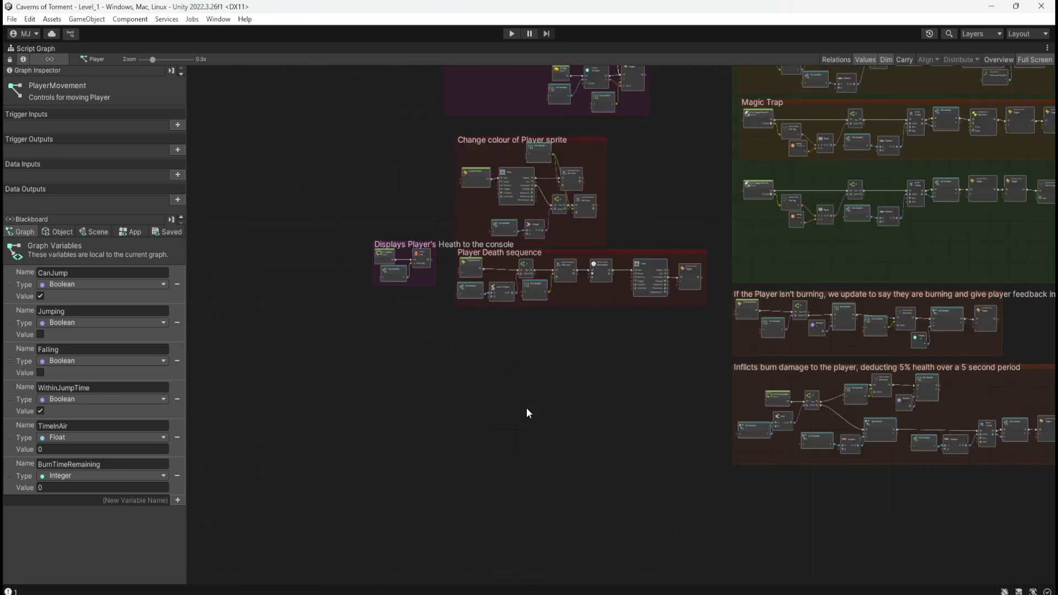
ctrl+scroll(527, 412, up, 3)
middle_drag(527, 412, 501, 340)
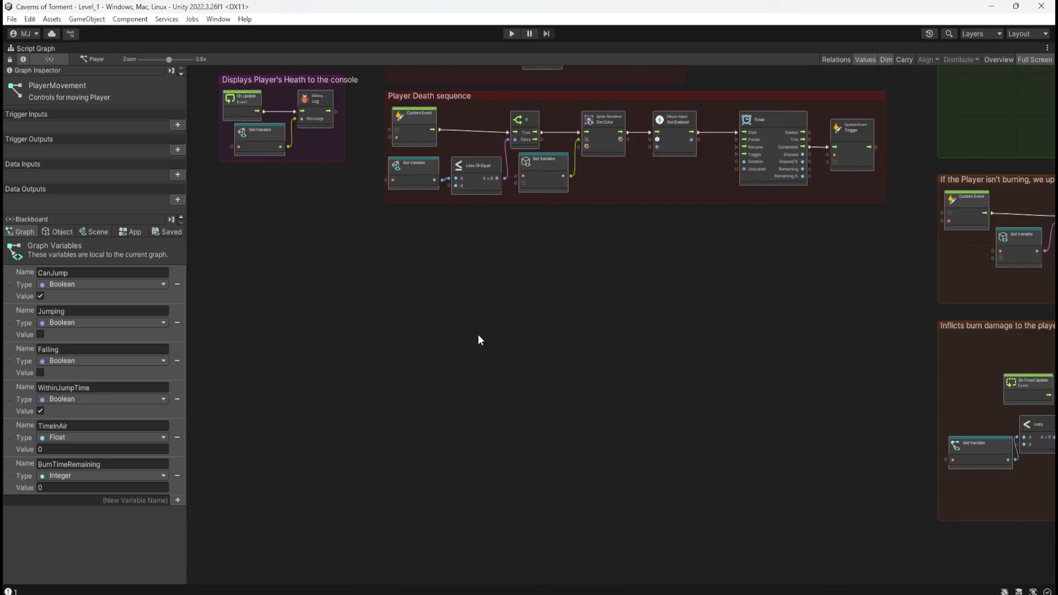
ctrl+scroll(397, 316, up, 2)
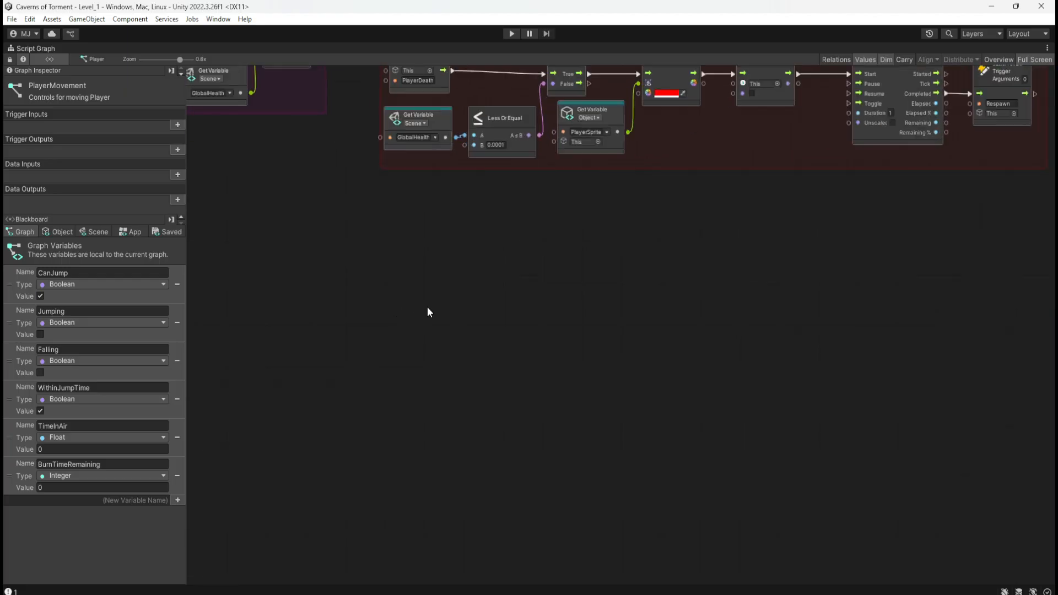
ctrl+scroll(380, 403, down, 5)
ctrl+scroll(369, 424, up, 5)
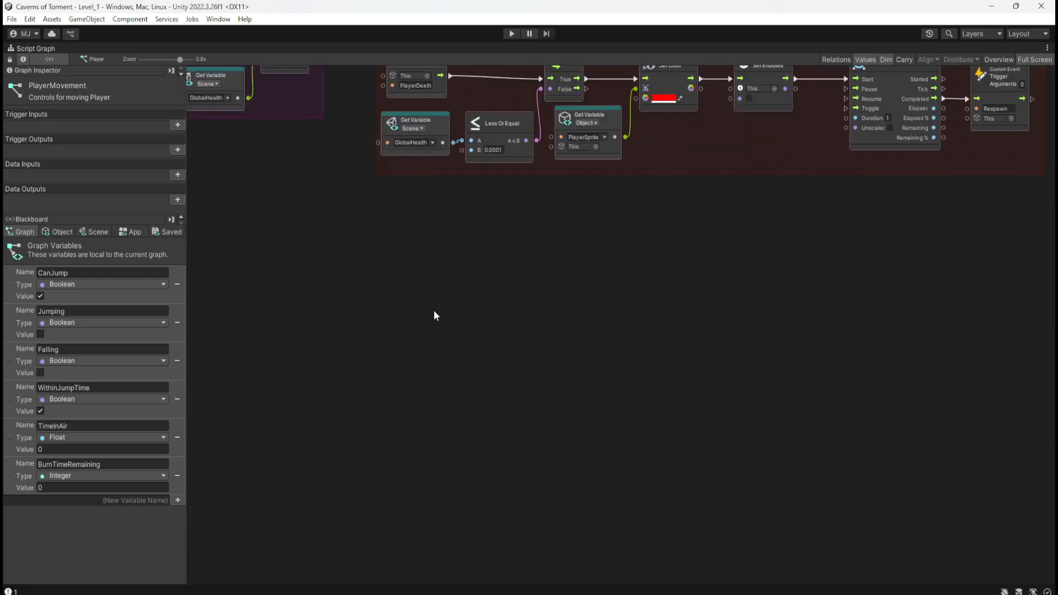
ctrl+scroll(434, 315, up, 2)
right_click(419, 316)
text(keyboard)
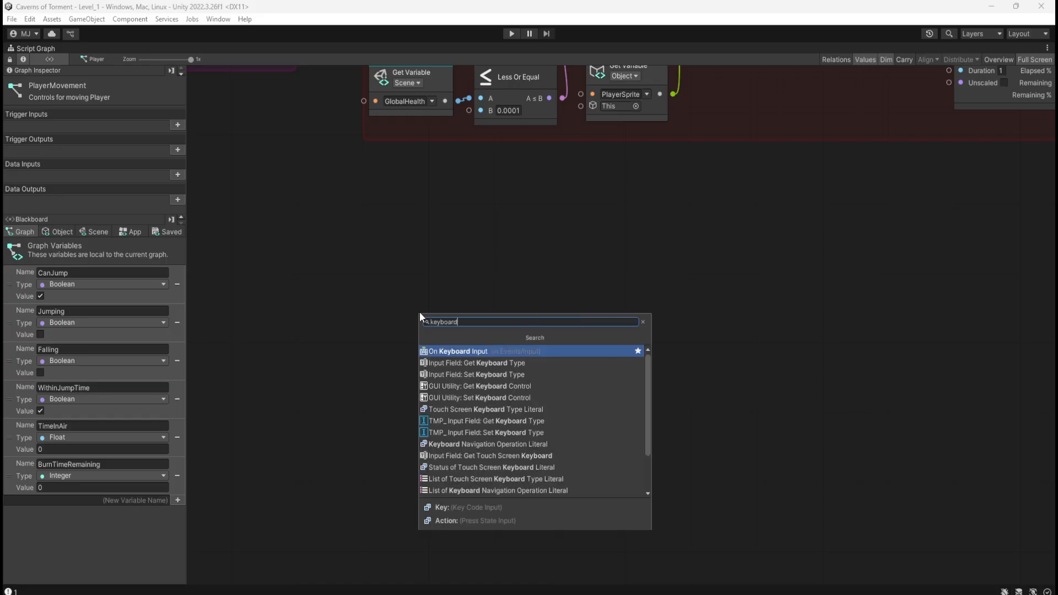
click(455, 351)
Set the On Keyboard Input node's key to Escape.
click(472, 346)
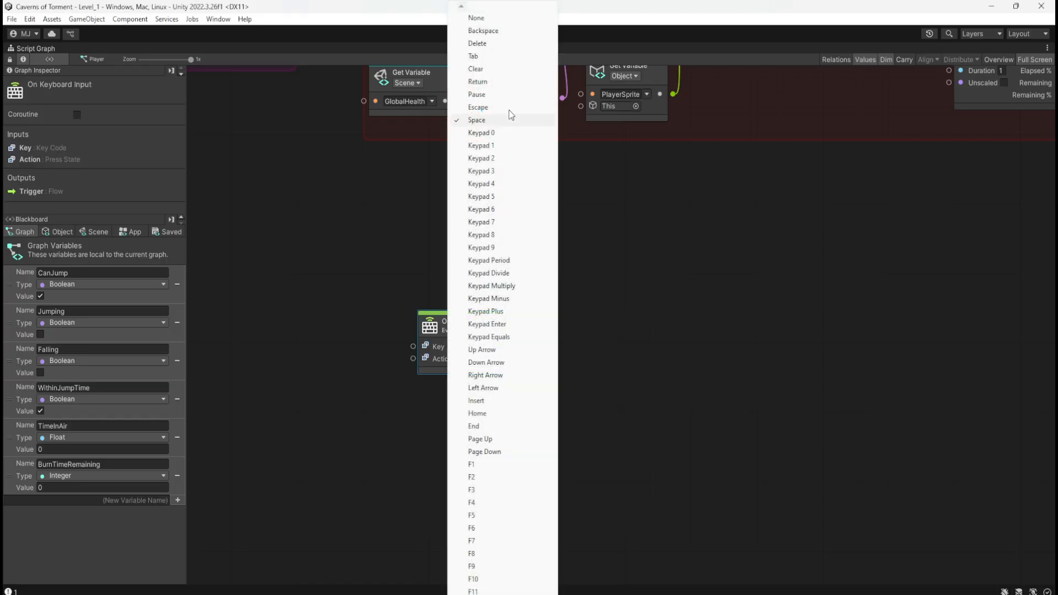
click(488, 108)
click(604, 323)
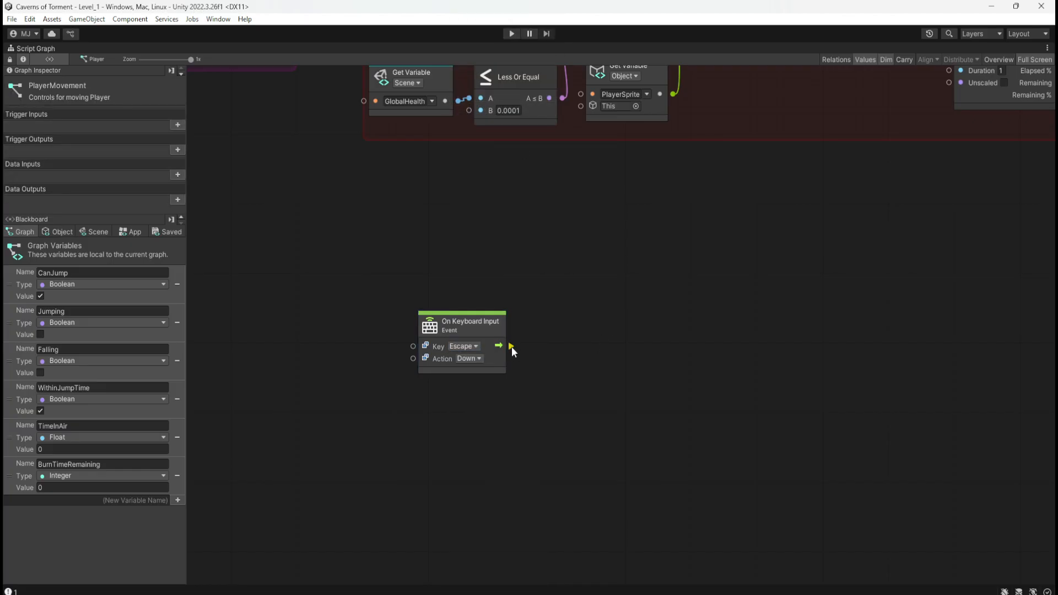
Add a Game Object Set Active (Value) node driven by the Escape On Keyboard Input event's trigger output.
click(91, 230)
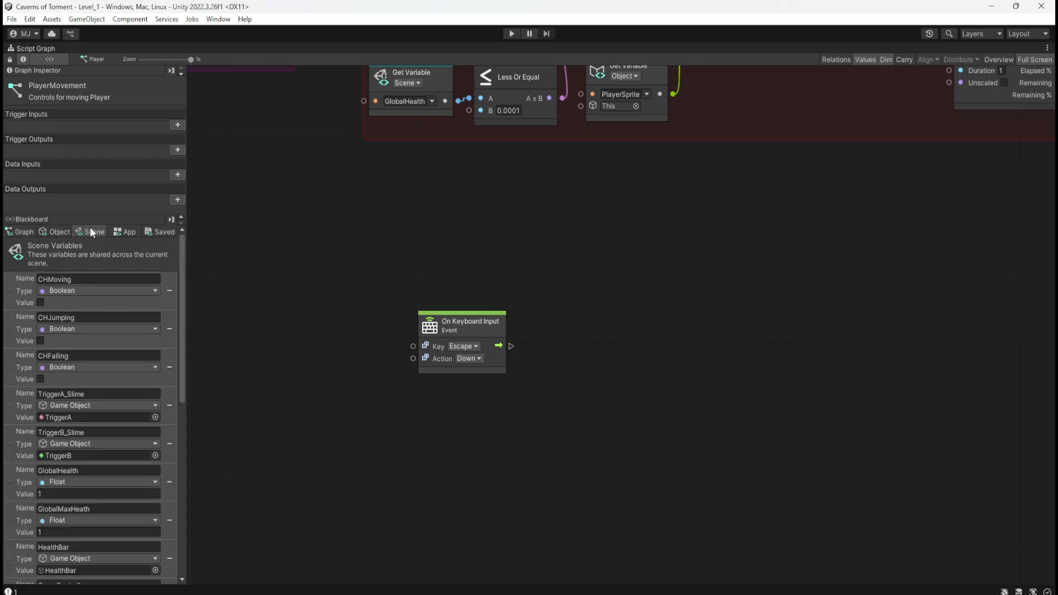
scroll(12, 516, down, 3)
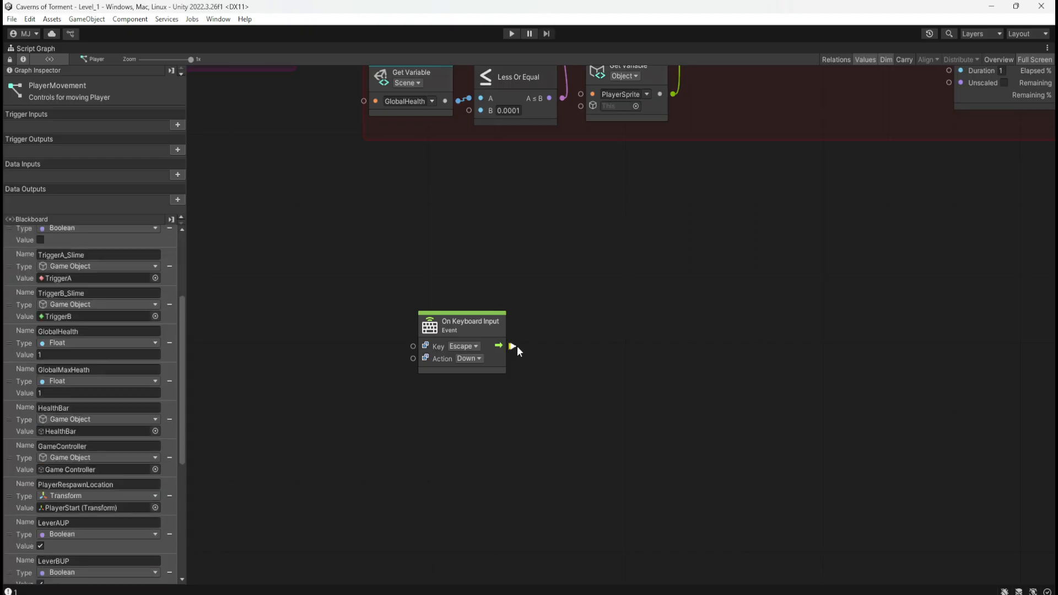
drag(513, 346, 575, 347)
text(set)
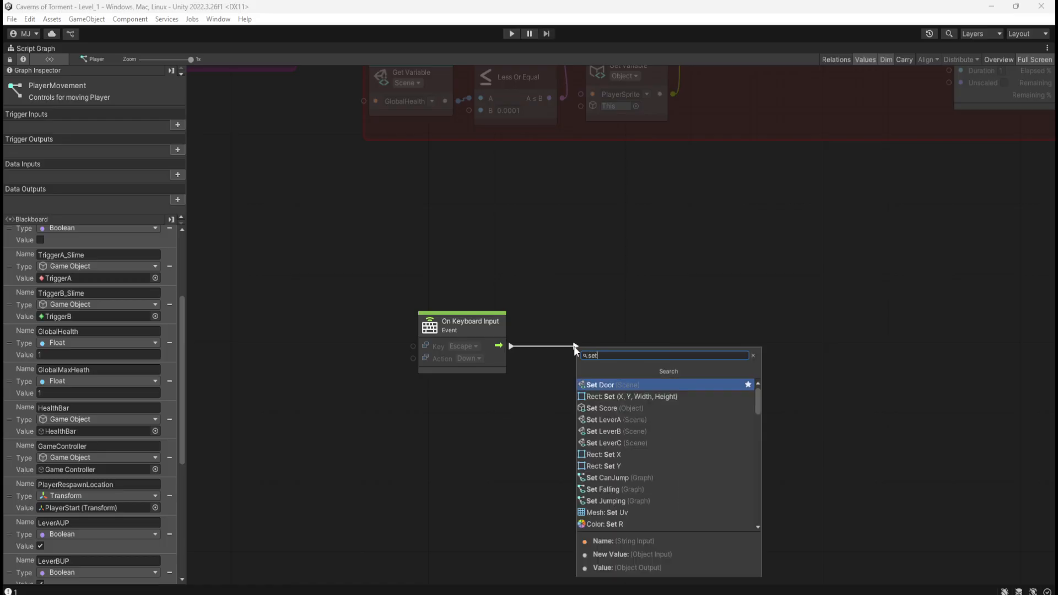
key(BackSpace)
key(BackSpace)
key(BackSpace)
text(game )
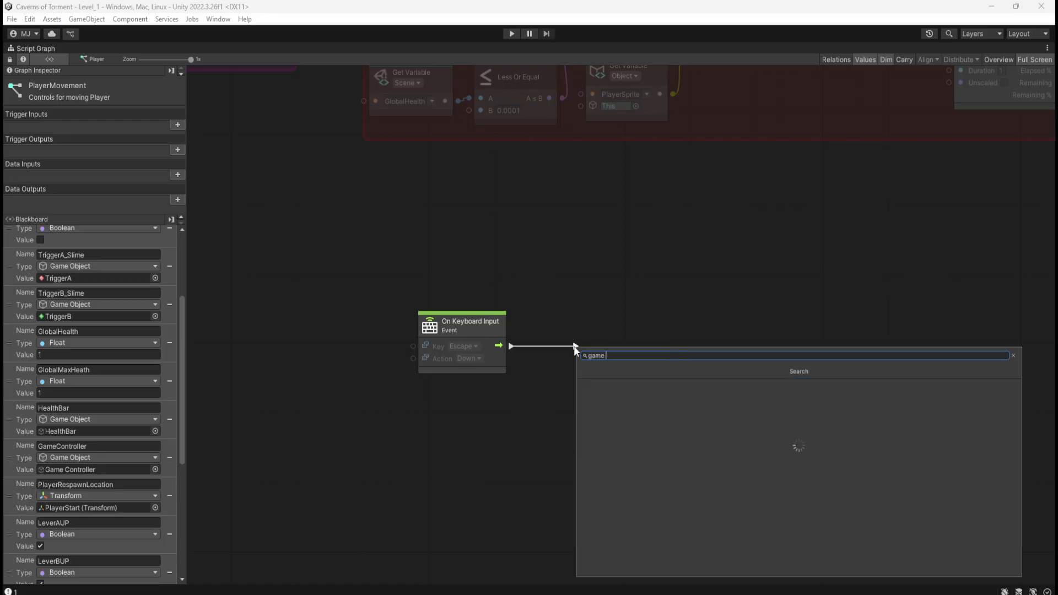
text(obs)
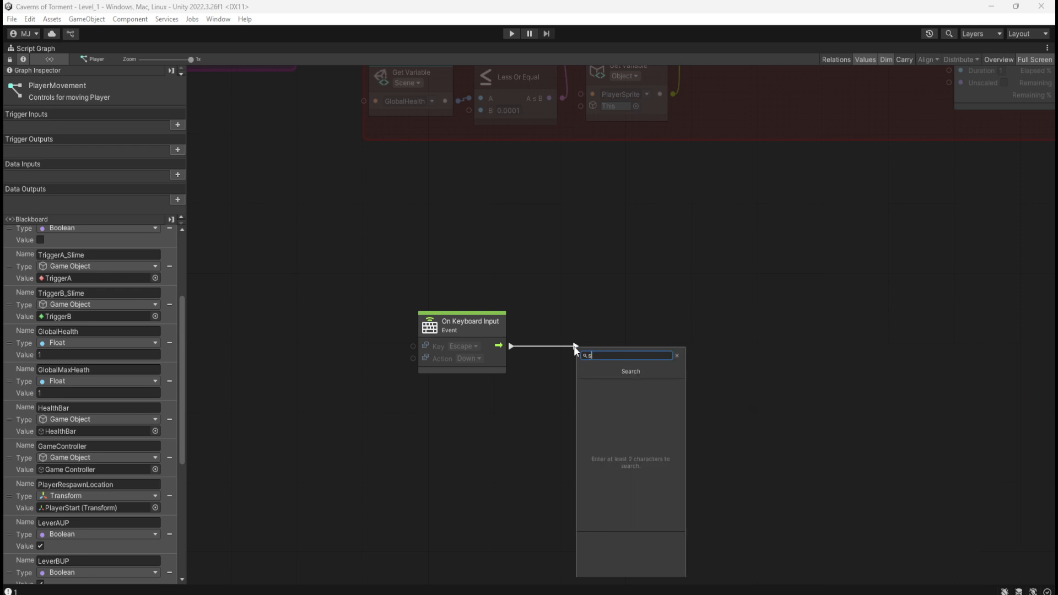
text(ame ob)
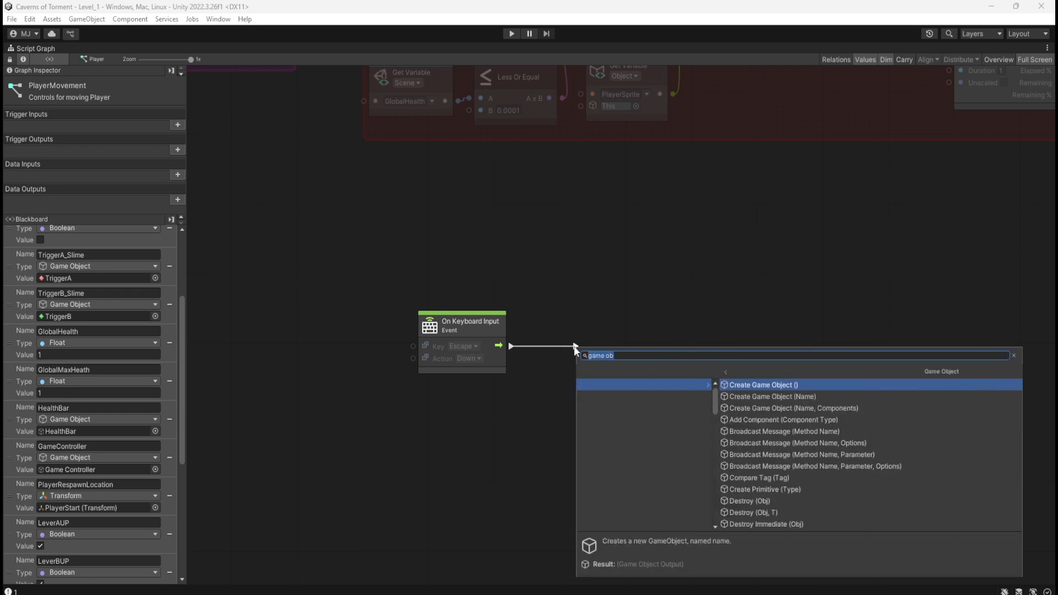
scroll(689, 455, down, 15)
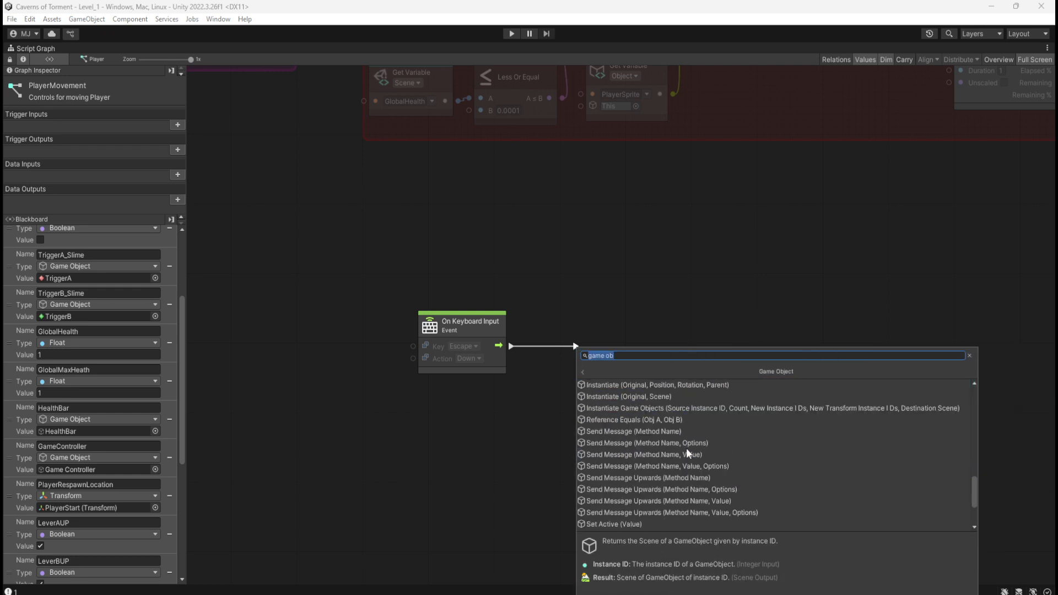
click(640, 454)
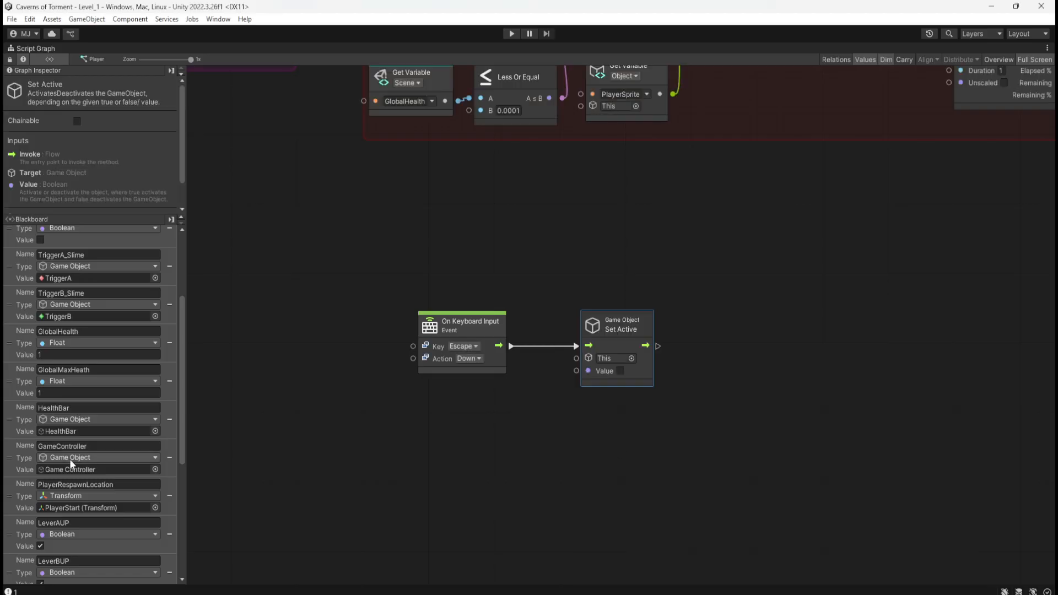
Add a Get Variable node for the scene variable PauseMenuUI, connect it to Set Active's target, and enable Set Active's Value.
scroll(33, 556, down, 5)
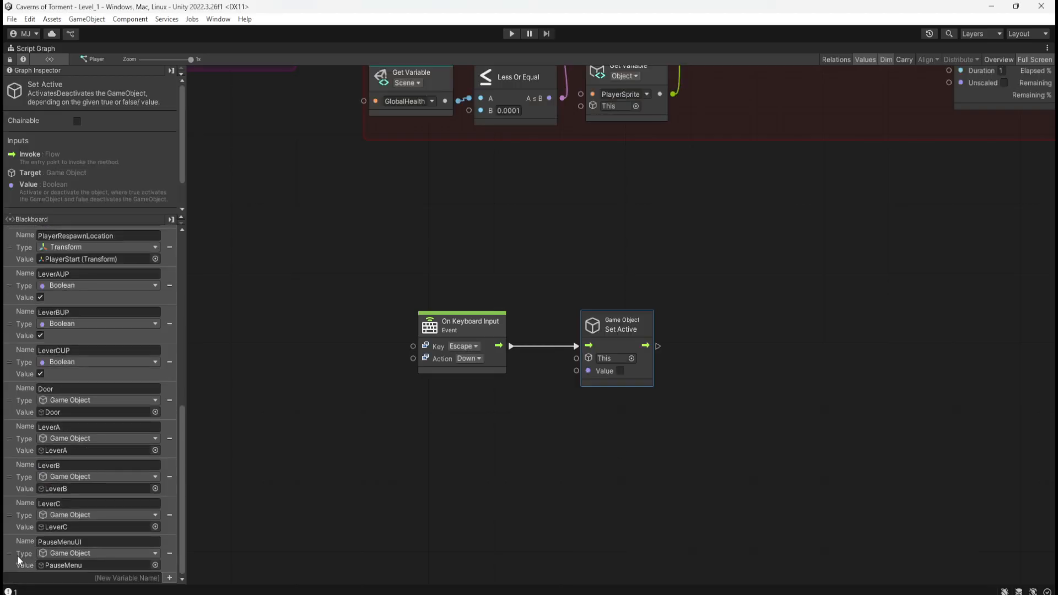
drag(14, 556, 498, 422)
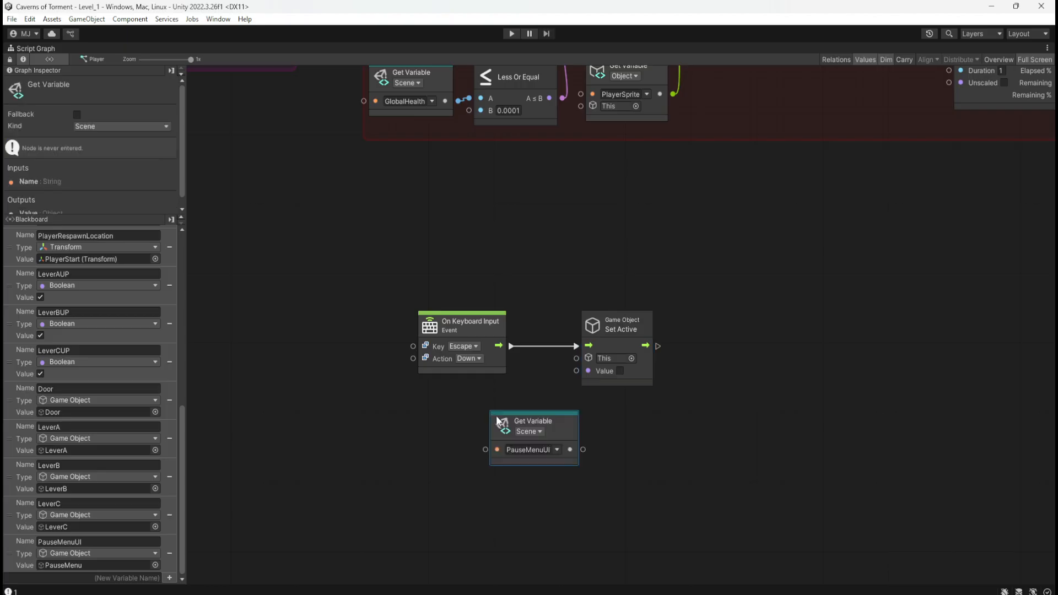
drag(573, 435, 597, 368)
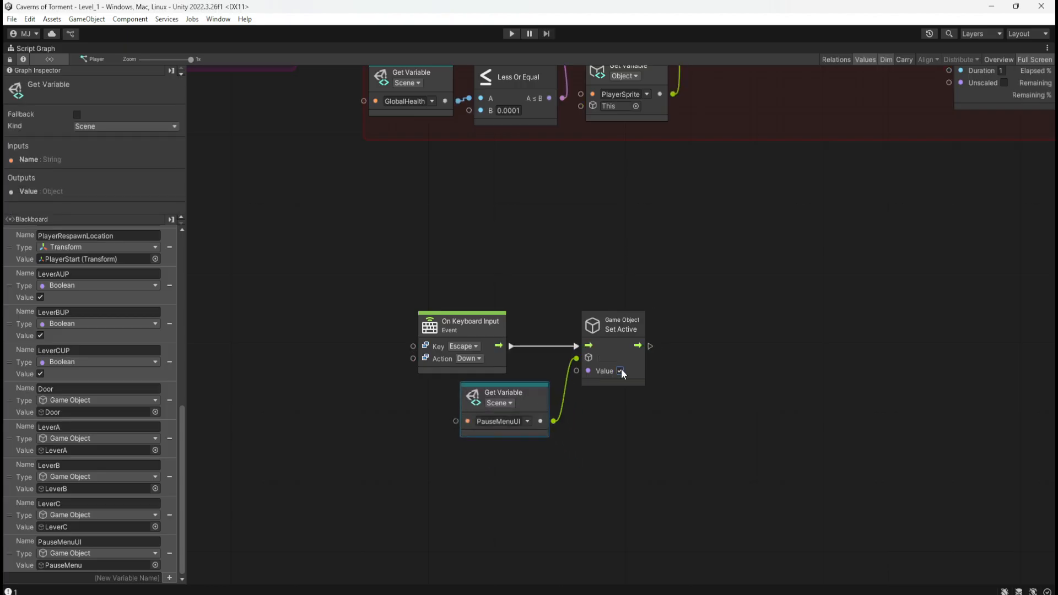
click(620, 370)
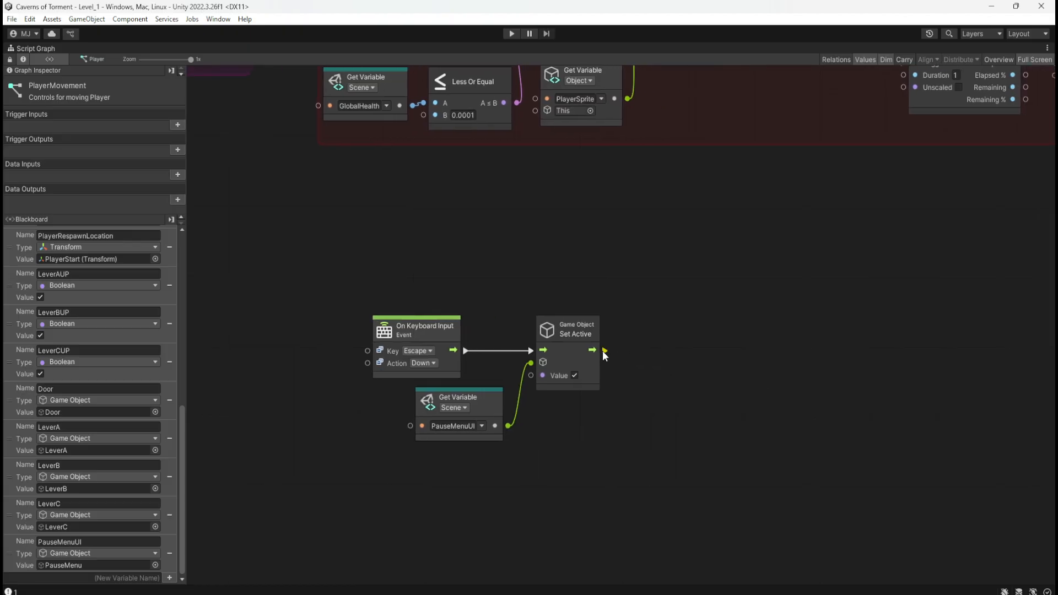
Add a Set Time Scale node with value 0, triggered by the output of the PauseMenuUI Set Active node.
drag(605, 350, 634, 354)
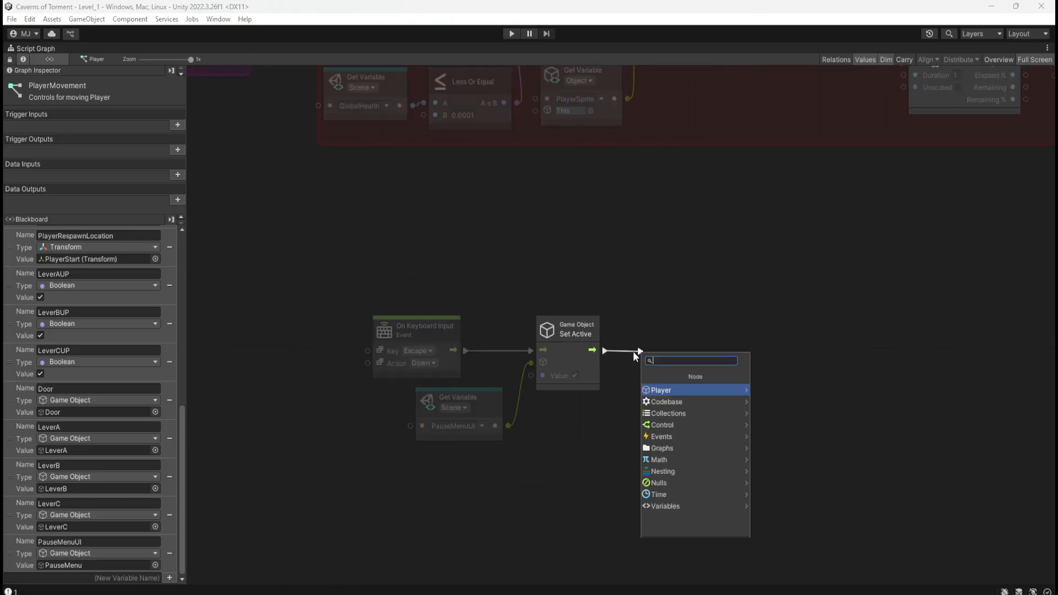
text(settime scale)
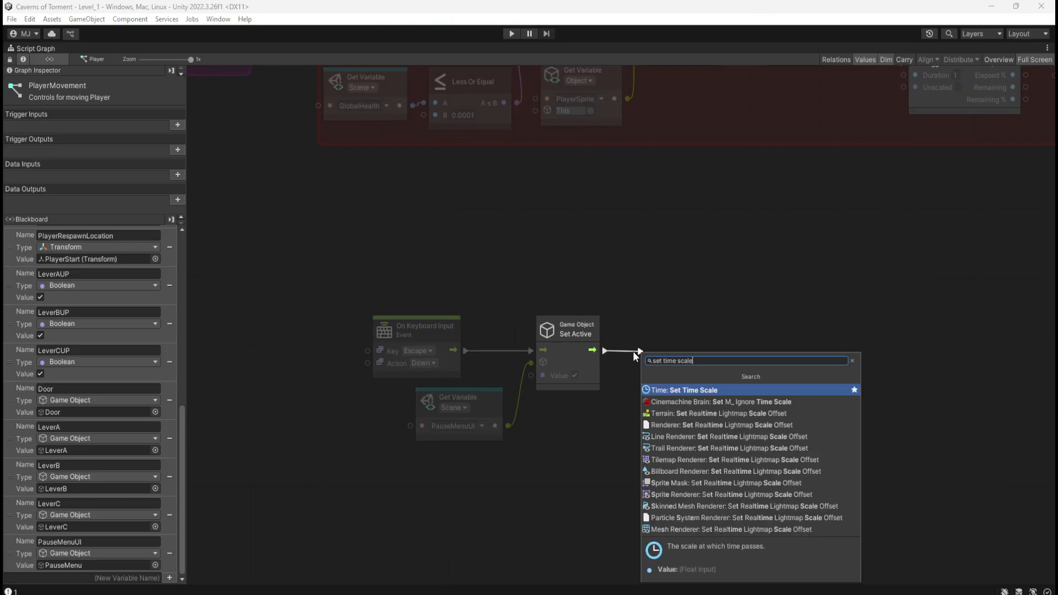
key(Return)
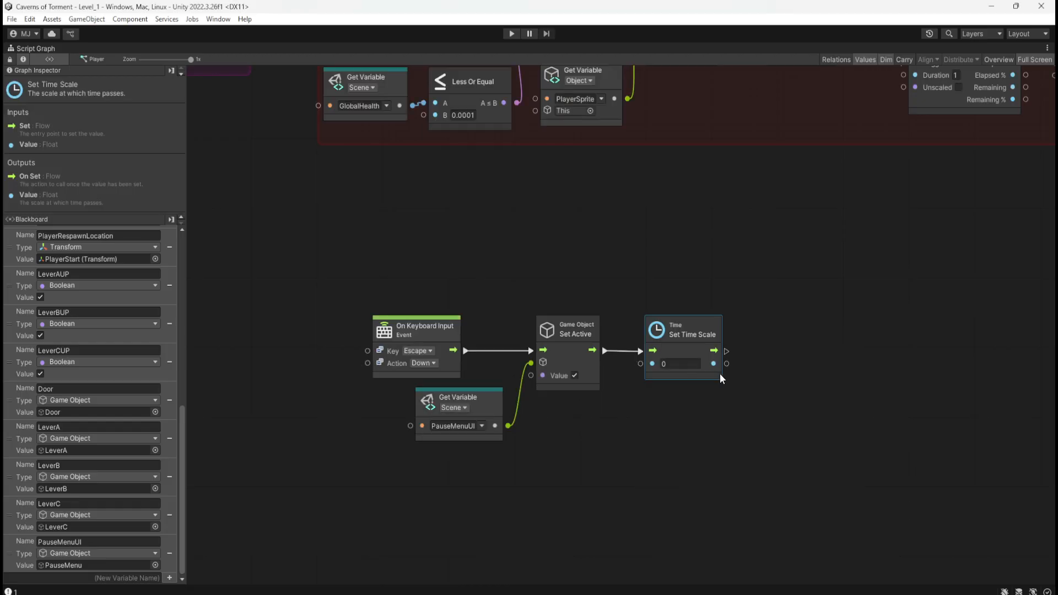
click(599, 452)
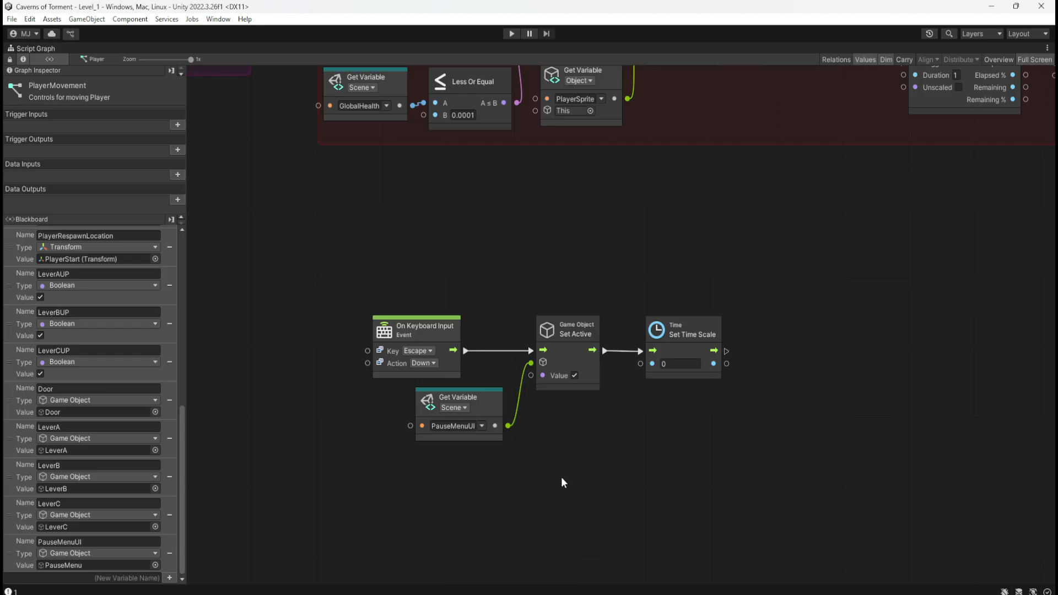
middle_drag(562, 471, 609, 467)
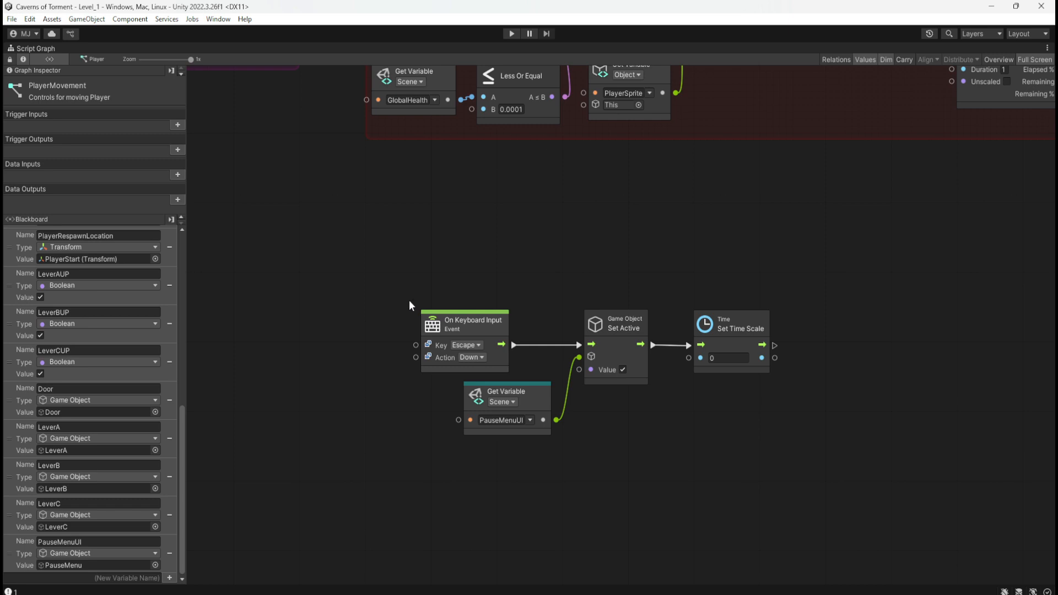
Playtest Level_1, running and jumping with the character and pausing in mid-air with Escape, and stop the test.
double_click(475, 262)
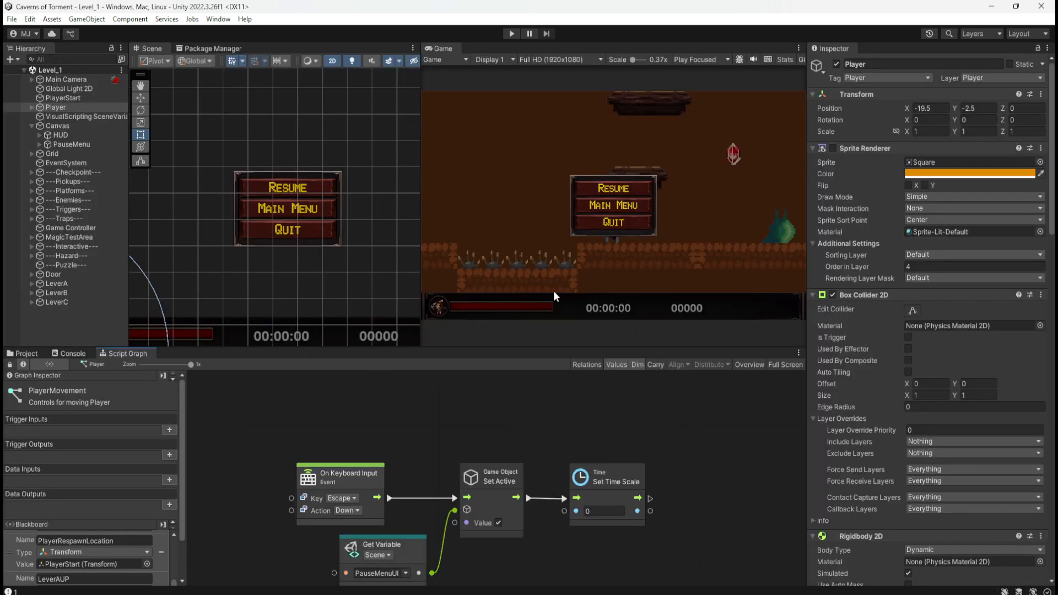
click(512, 34)
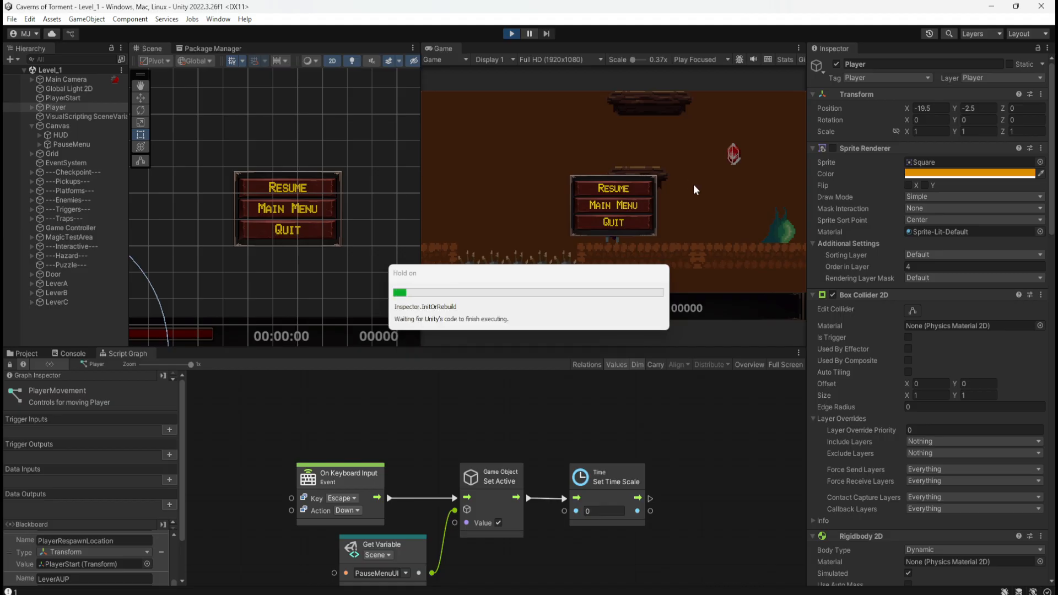
key(d)
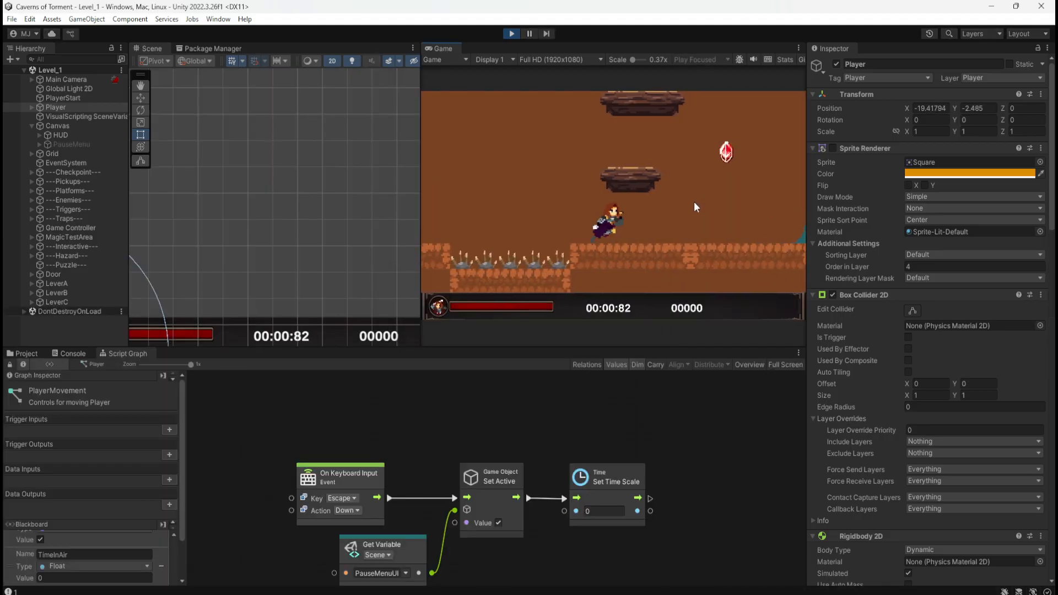
key(space)
key(Escape)
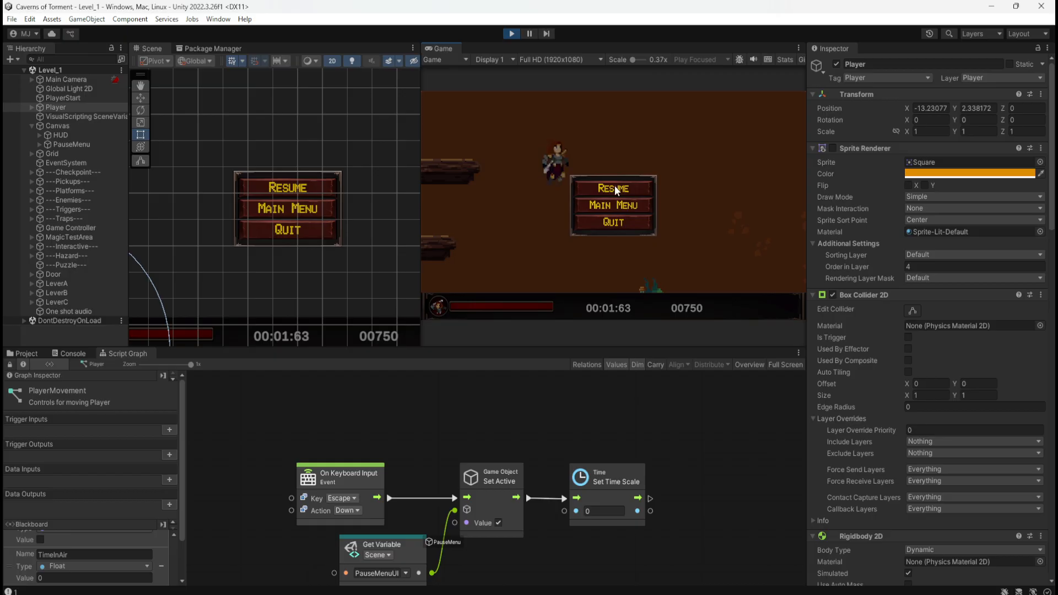
click(512, 33)
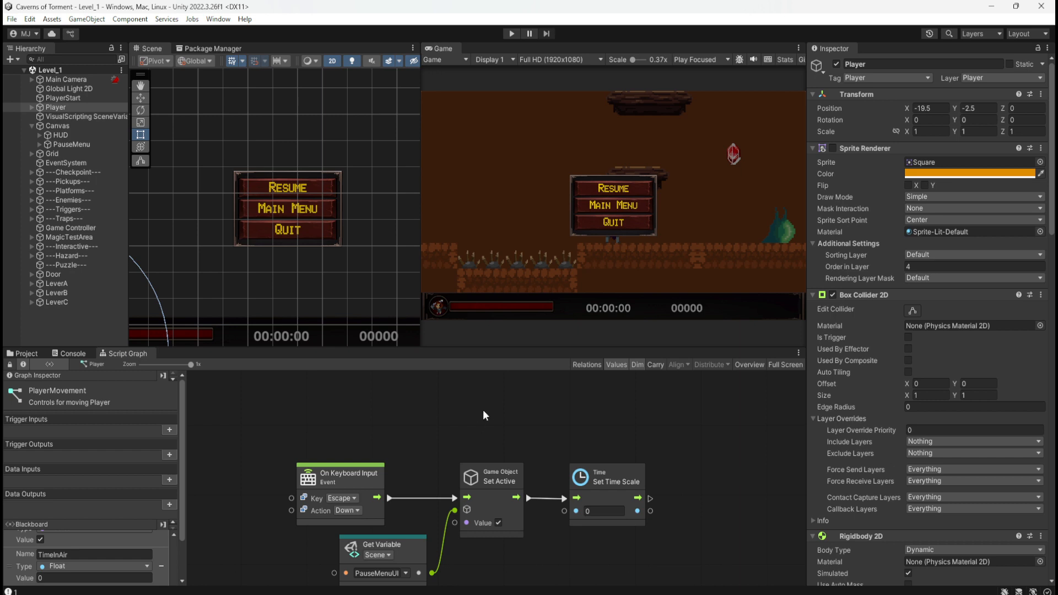
Examine the PlayerMovement graph's groups, from Player Death sequence up to Run Animation and Movement, for the sprite-flipping logic.
middle_drag(423, 404, 557, 551)
middle_drag(494, 472, 498, 581)
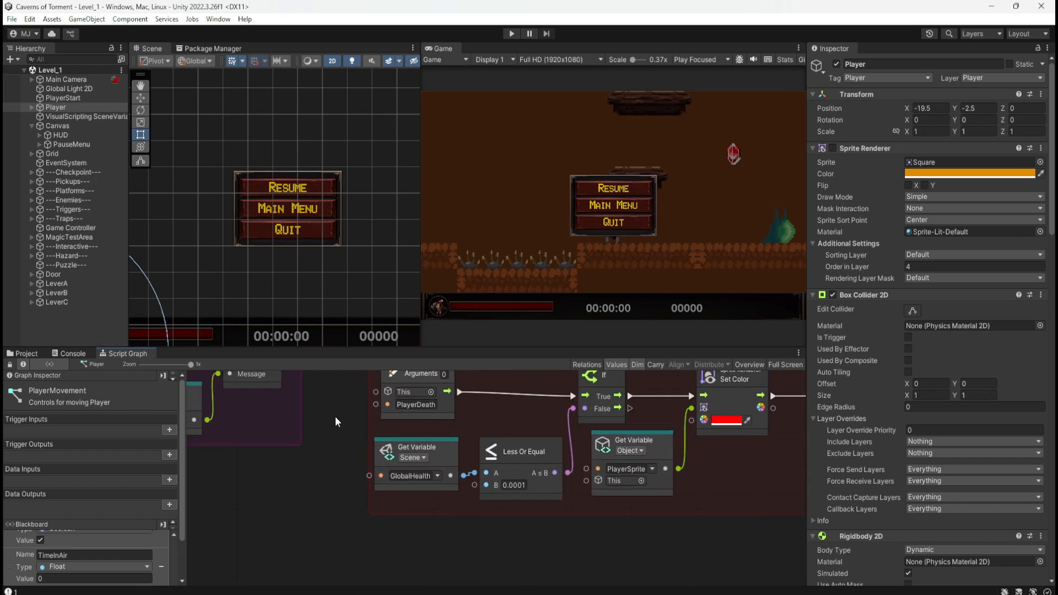
middle_drag(336, 416, 423, 465)
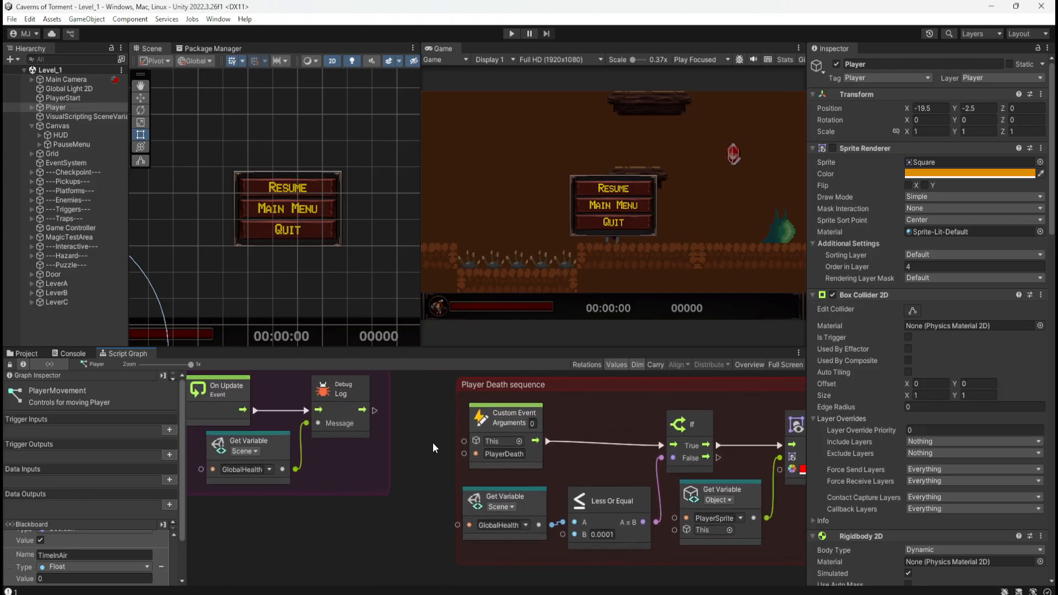
key(shift+space)
middle_drag(458, 442, 428, 404)
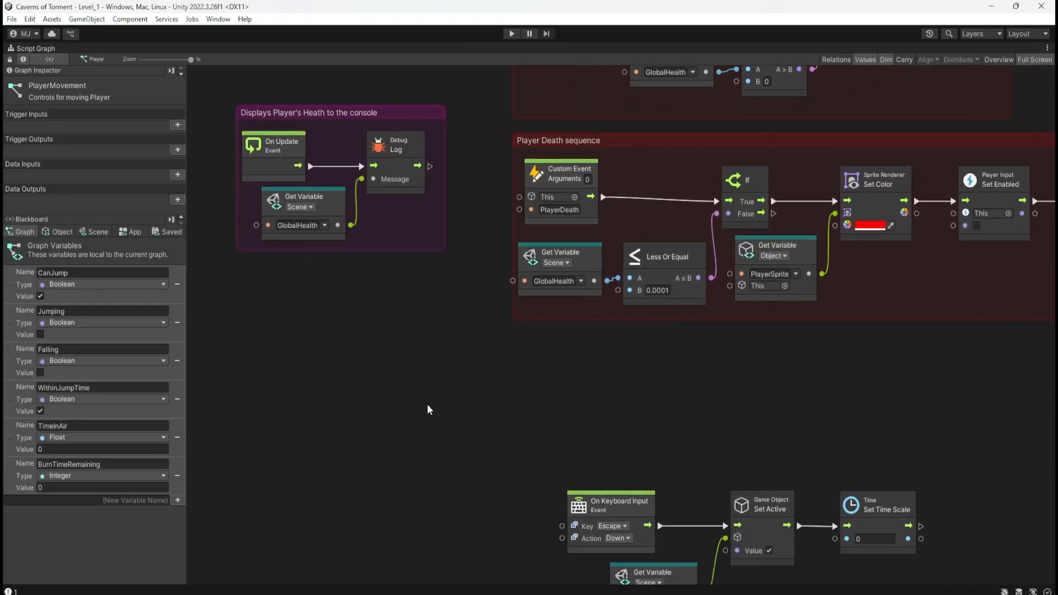
scroll(427, 405, down, 10)
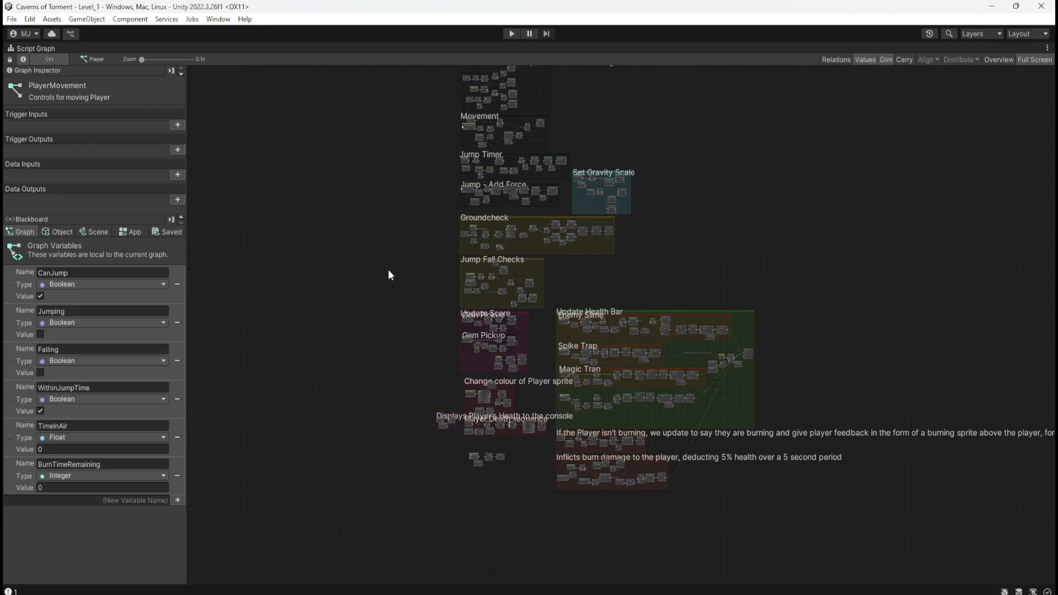
middle_drag(438, 98, 416, 283)
scroll(466, 273, up, 7)
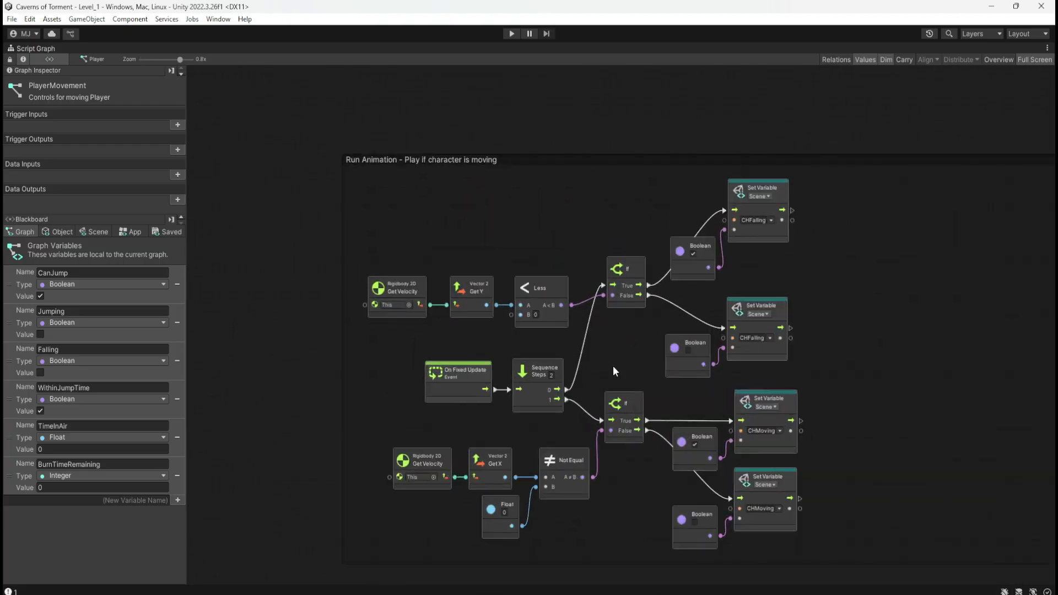
middle_drag(613, 366, 600, 193)
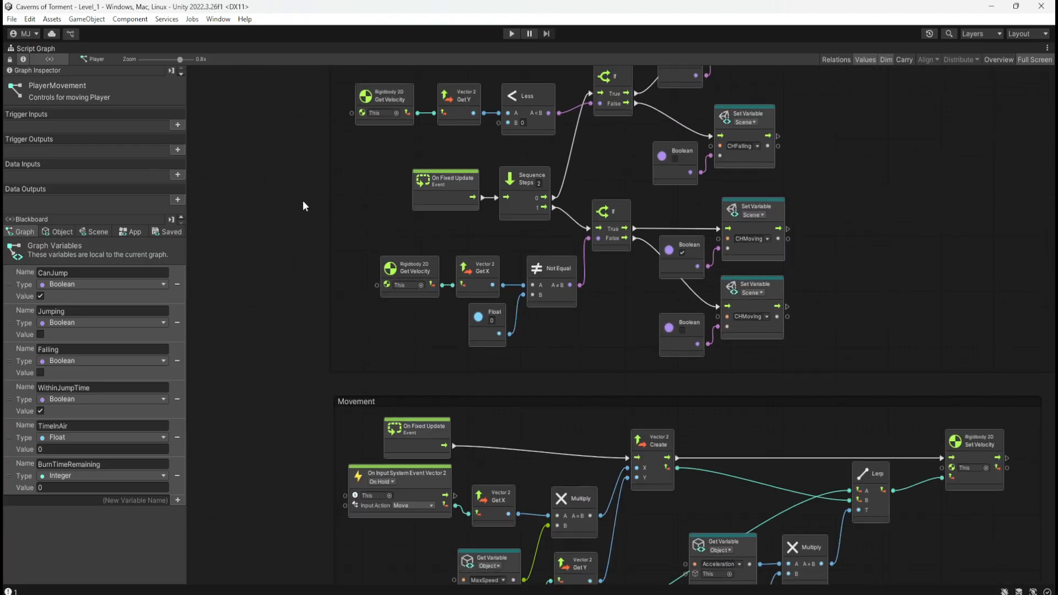
Open the Sprite Flip graph of the Player's PlayerSprite child and inspect the A-key input node's Action options.
key(shift+space)
click(77, 106)
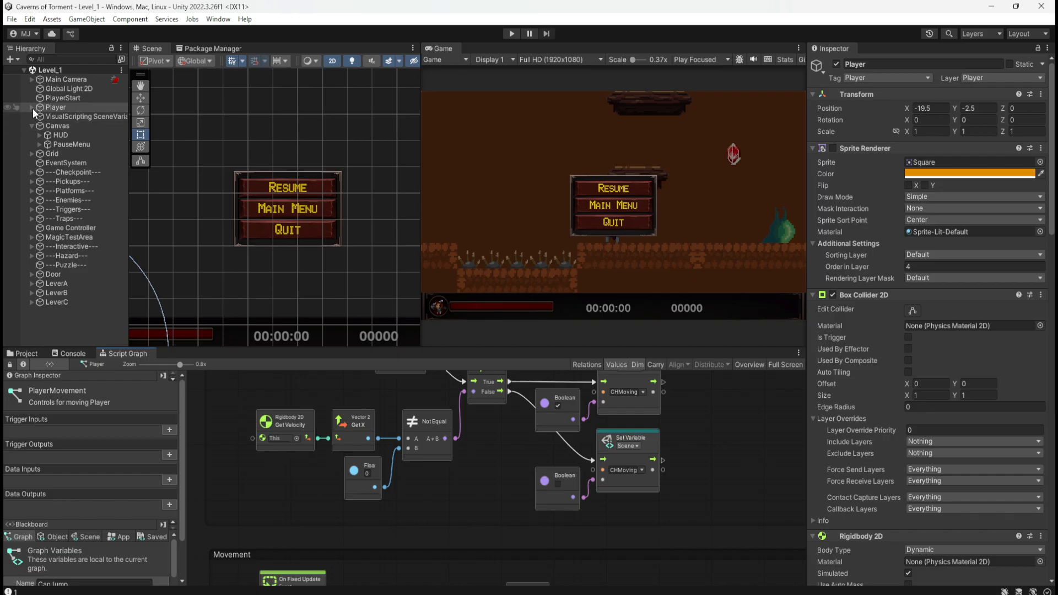
click(32, 107)
click(65, 118)
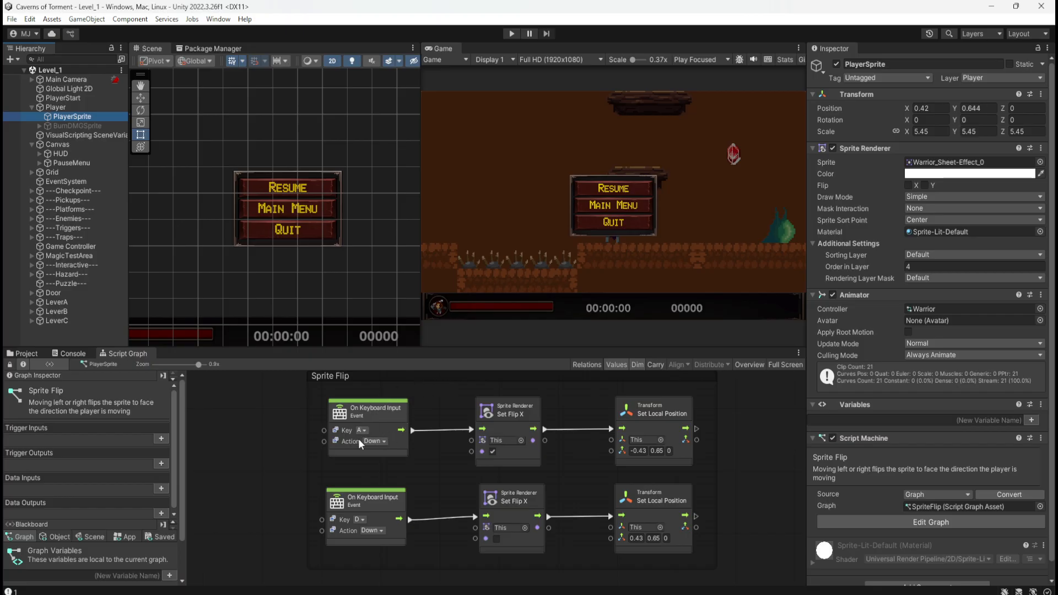
right_click(388, 413)
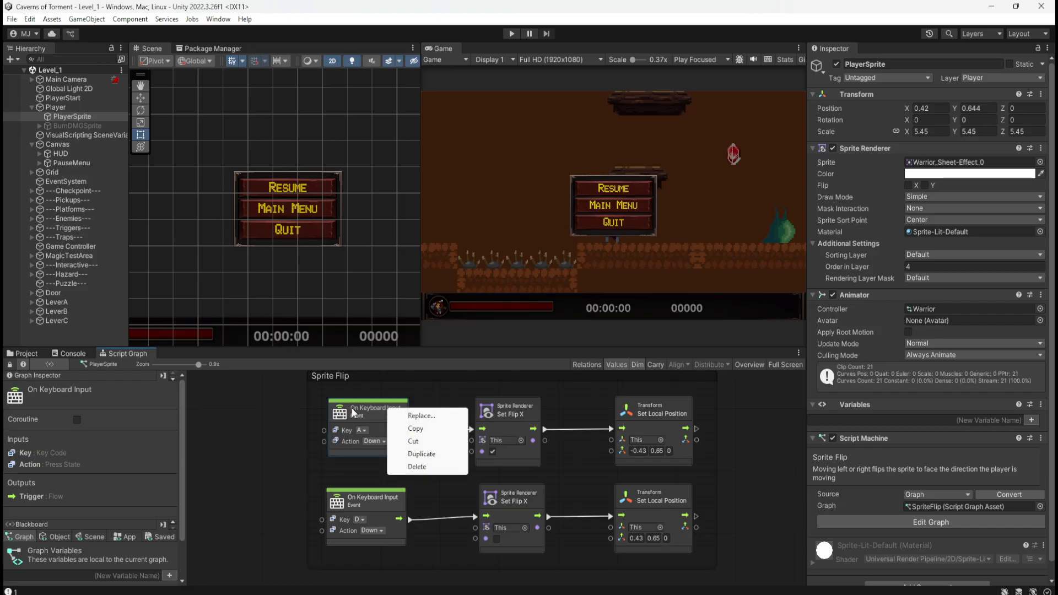
click(277, 419)
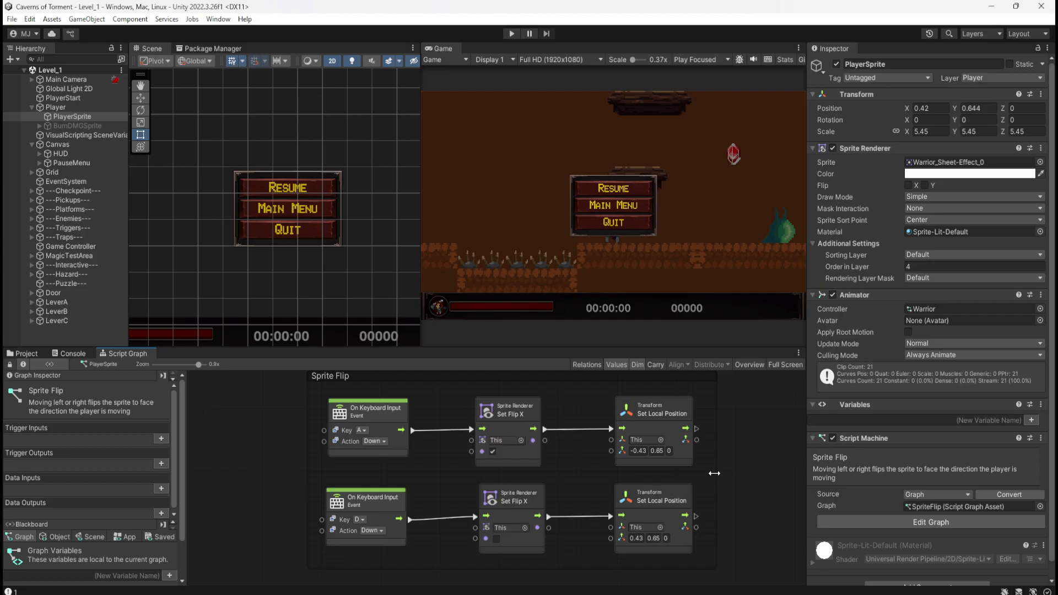
click(384, 445)
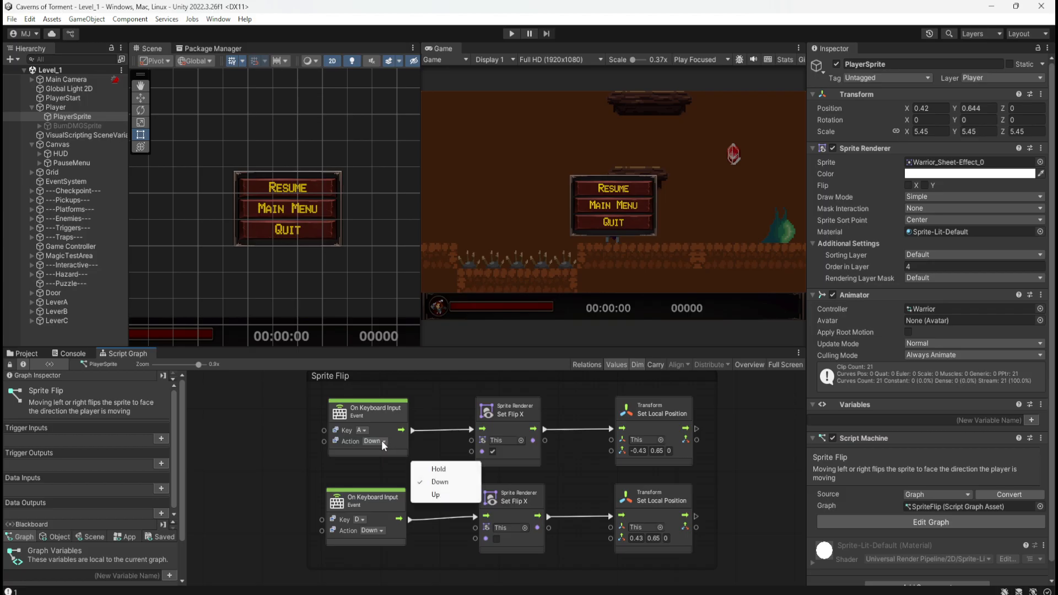
click(747, 437)
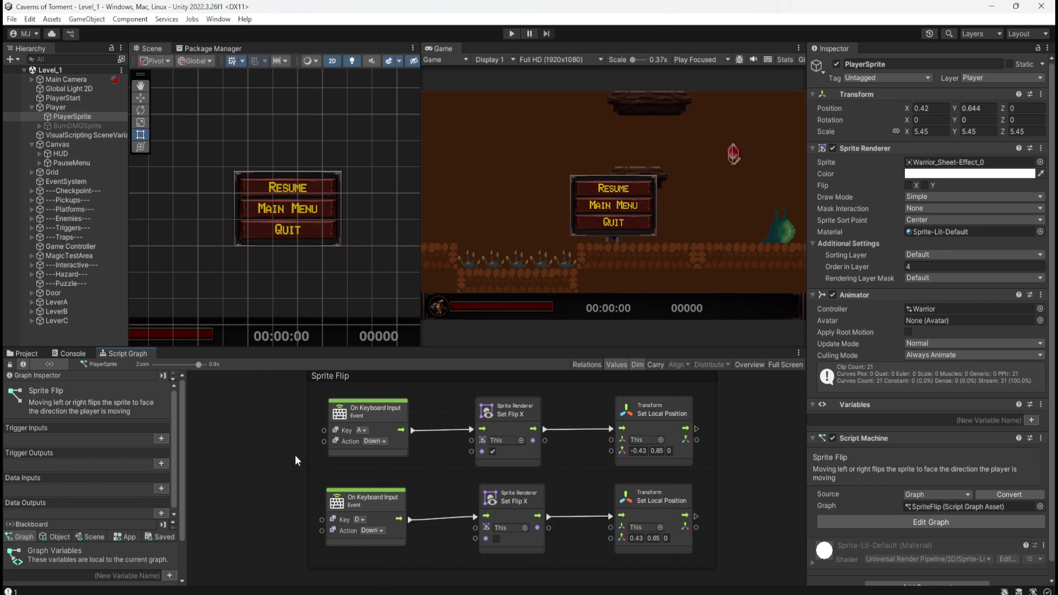
Open the Player object's script graph full screen and examine the Escape key nodes that activate PauseMenuUI and set the time scale.
click(79, 108)
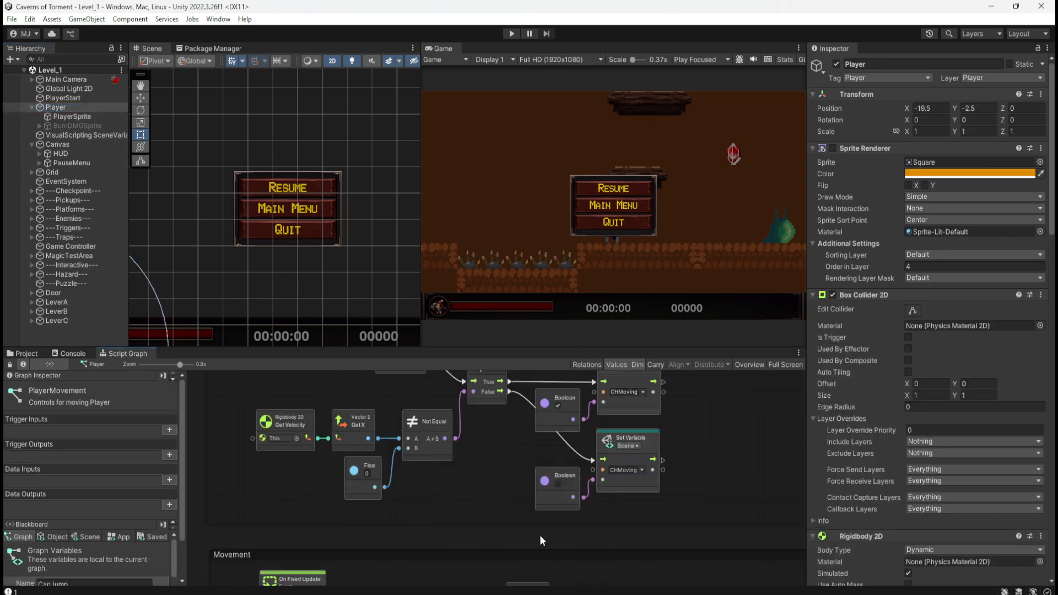
key(shift+space)
scroll(378, 430, down, 10)
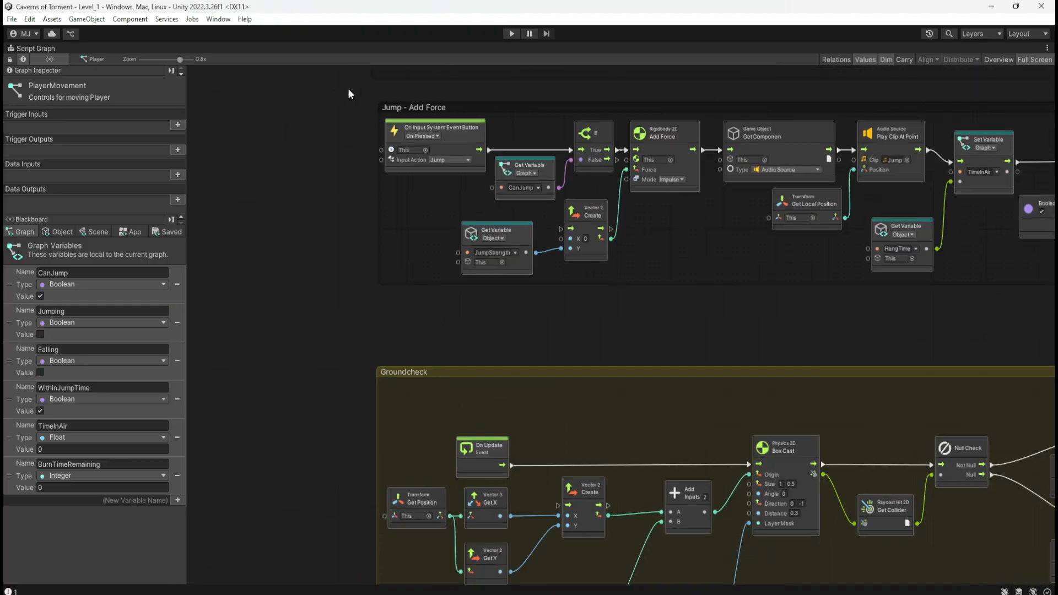
scroll(425, 440, down, 4)
scroll(424, 440, down, 12)
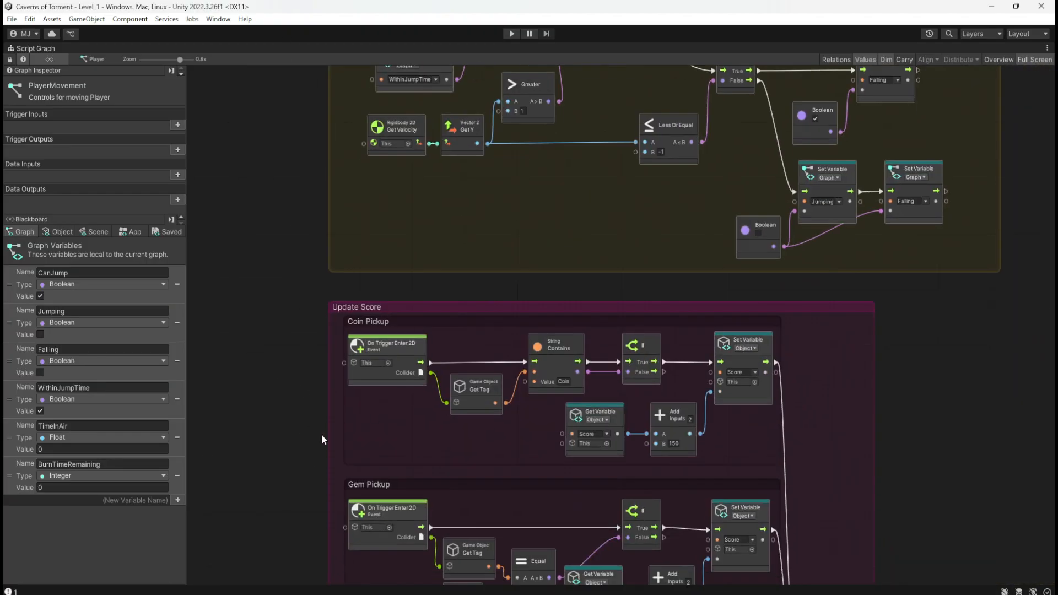
scroll(833, 544, down, 12)
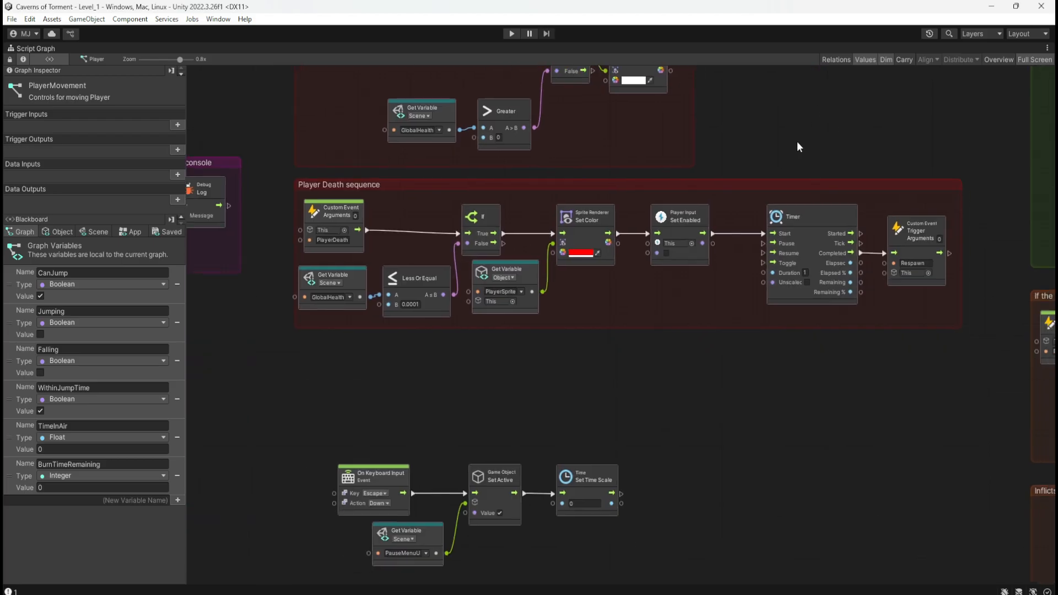
middle_drag(882, 330, 891, 343)
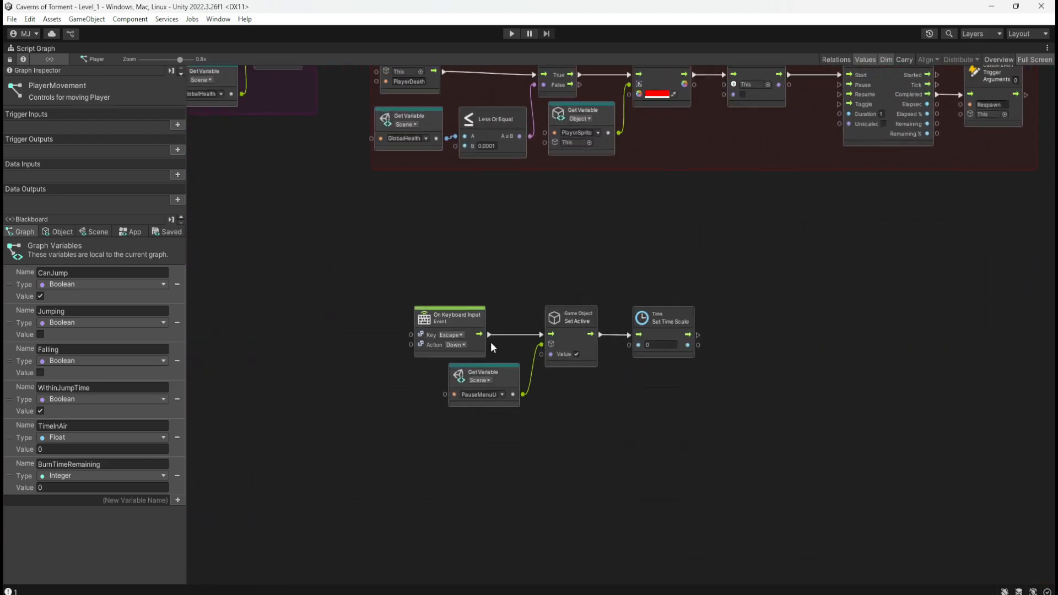
ctrl+scroll(493, 349, up, 2)
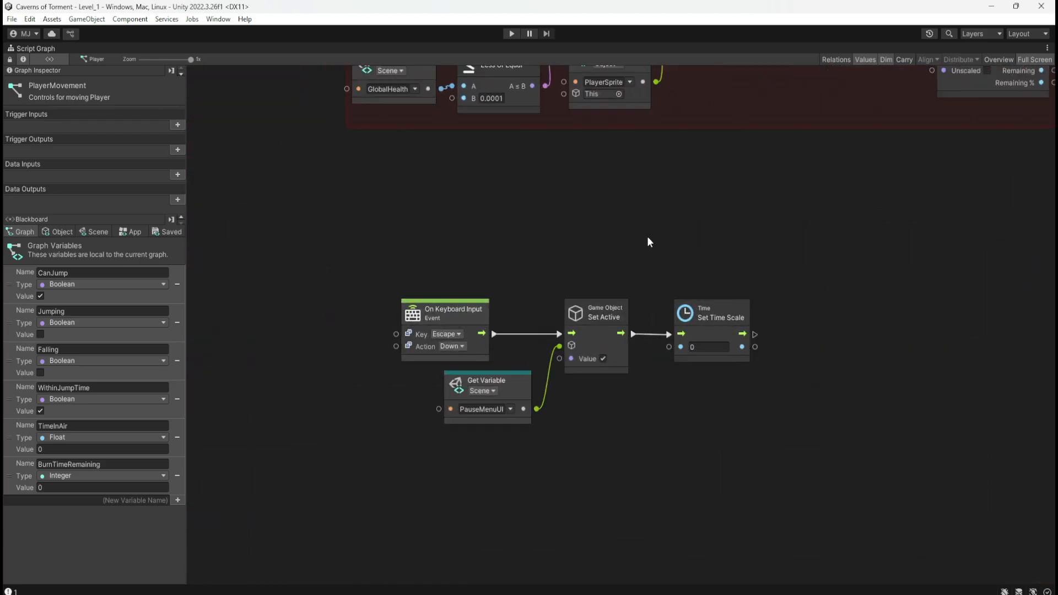
Playtest Level_1 by moving and jumping with the character, open the pause menu, and stop the game.
key(shift+space)
click(512, 34)
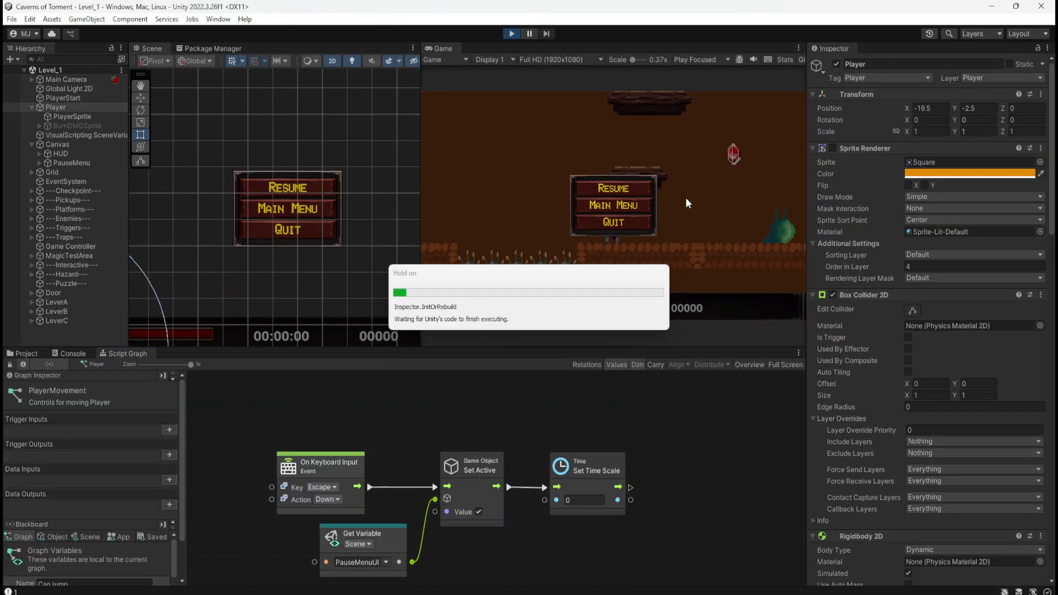
key(d)
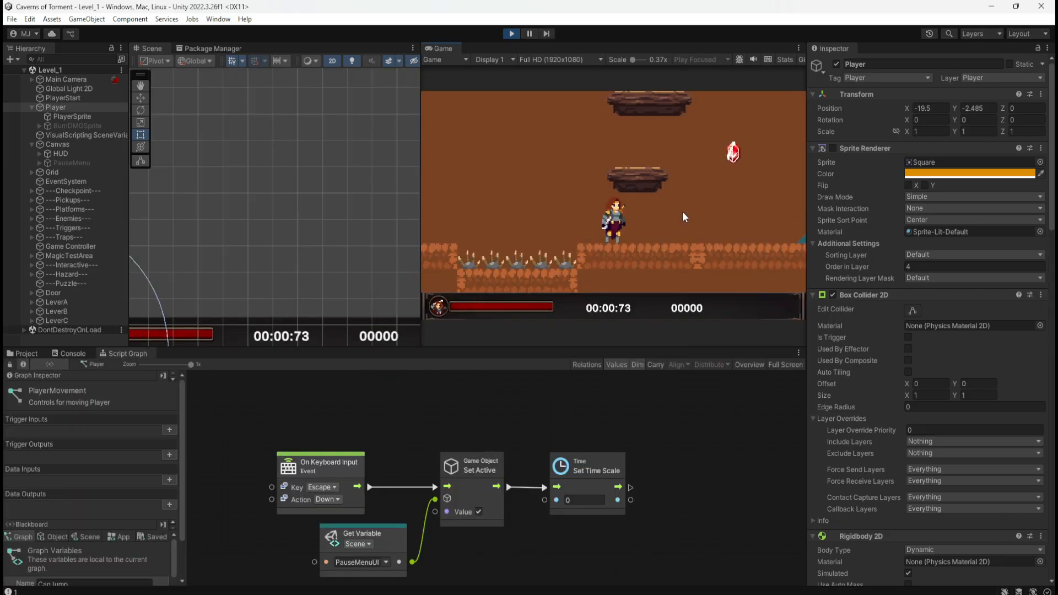
key(space)
key(Escape)
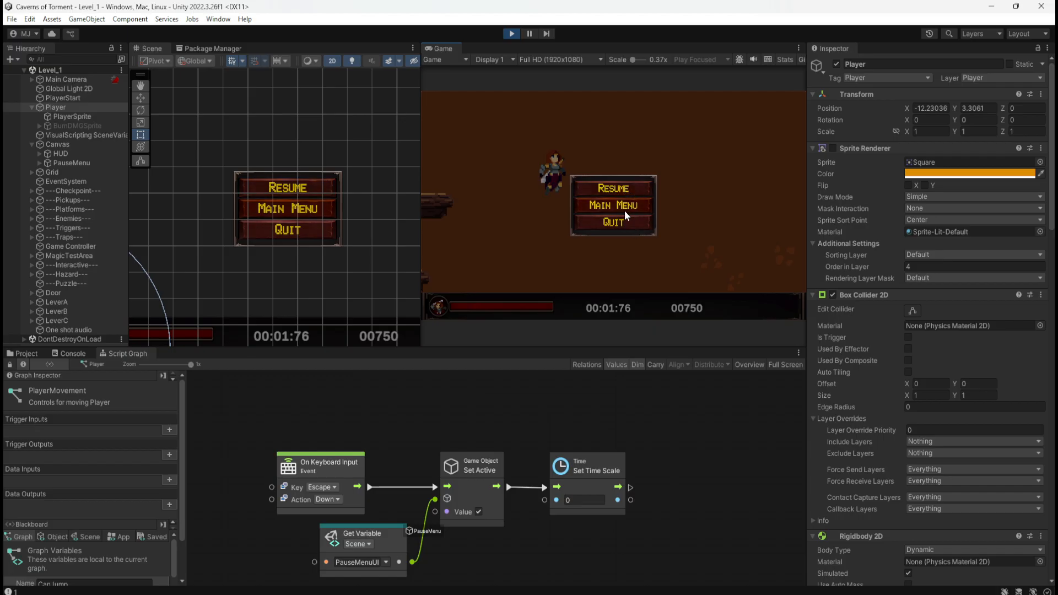
click(512, 34)
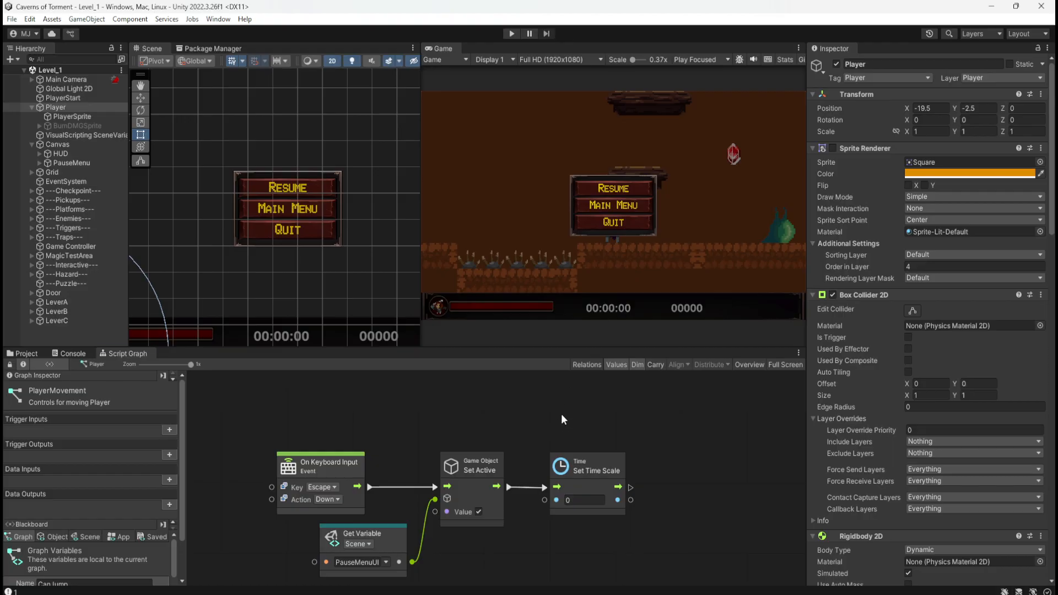
Group the Escape key nodes and title the group "When Player presses Escape, the game is paused and Pause Menu UI displayed".
key(shift+space)
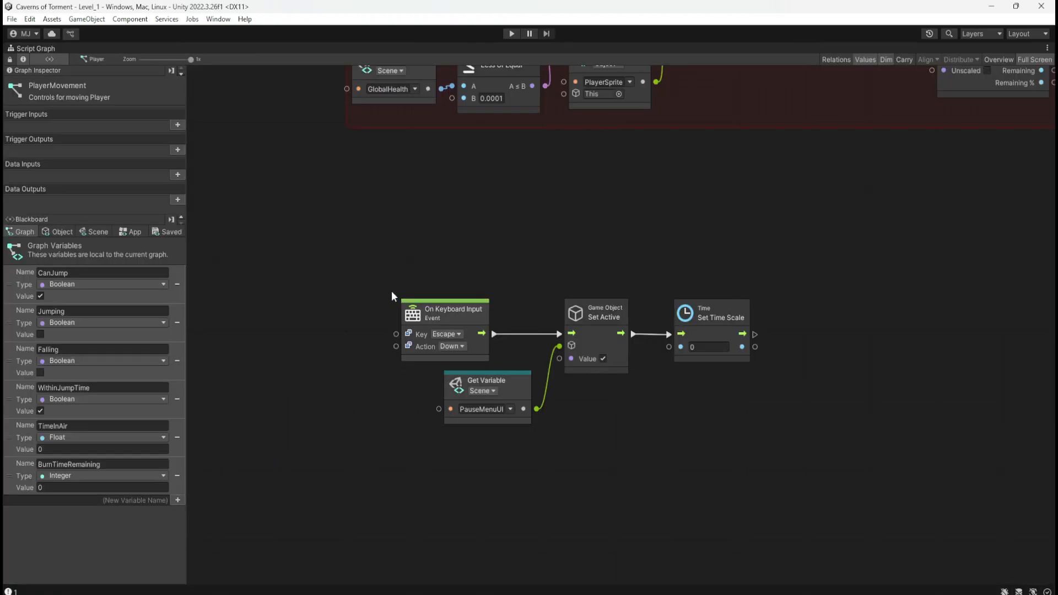
mouse_move(389, 290)
ctrl+mouse_down()
mouse_move(567, 384)
mouse_move(778, 433)
mouse_move(766, 431)
ctrl+mouse_up()
double_click(411, 284)
text(W)
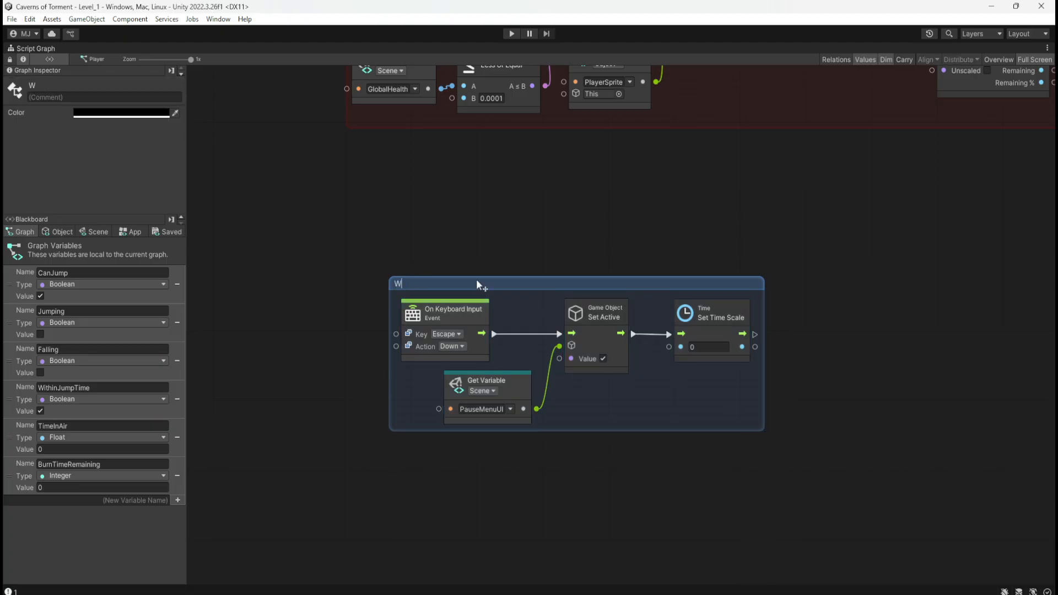
text(hen Player press)
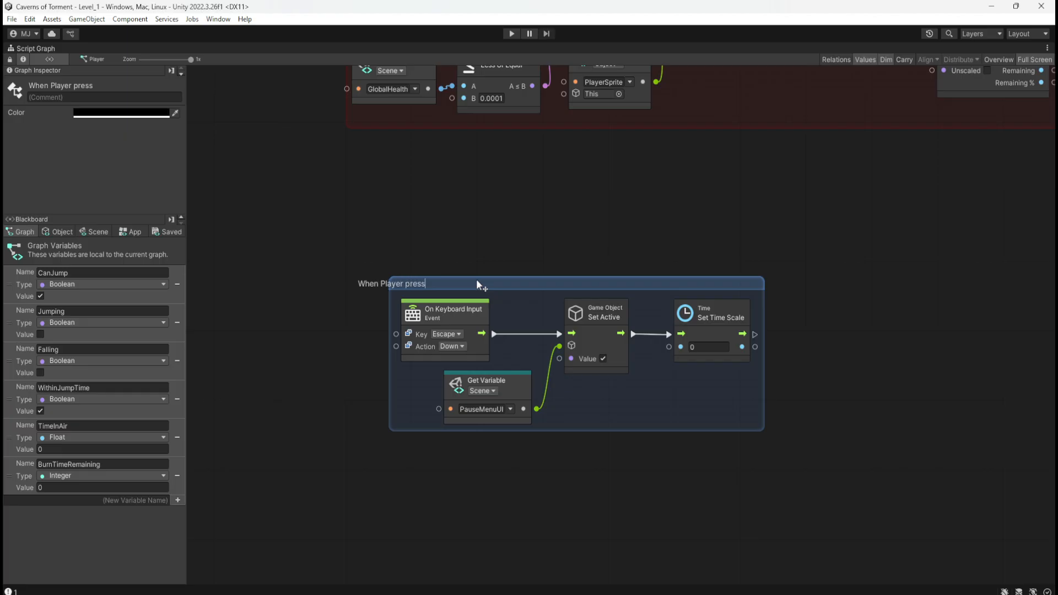
text(es Escape, the gam)
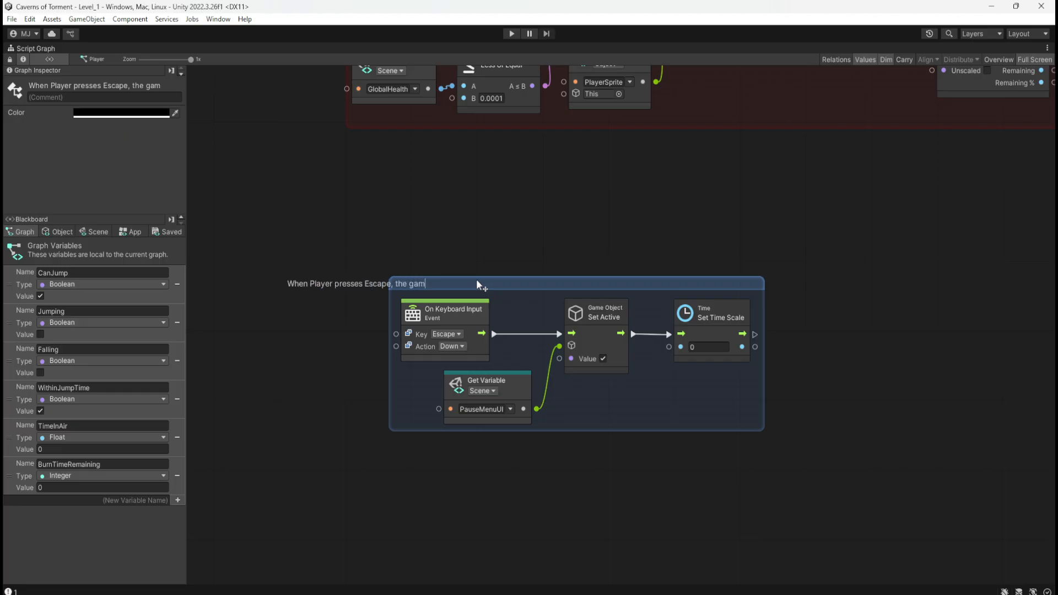
text(e is paused and )
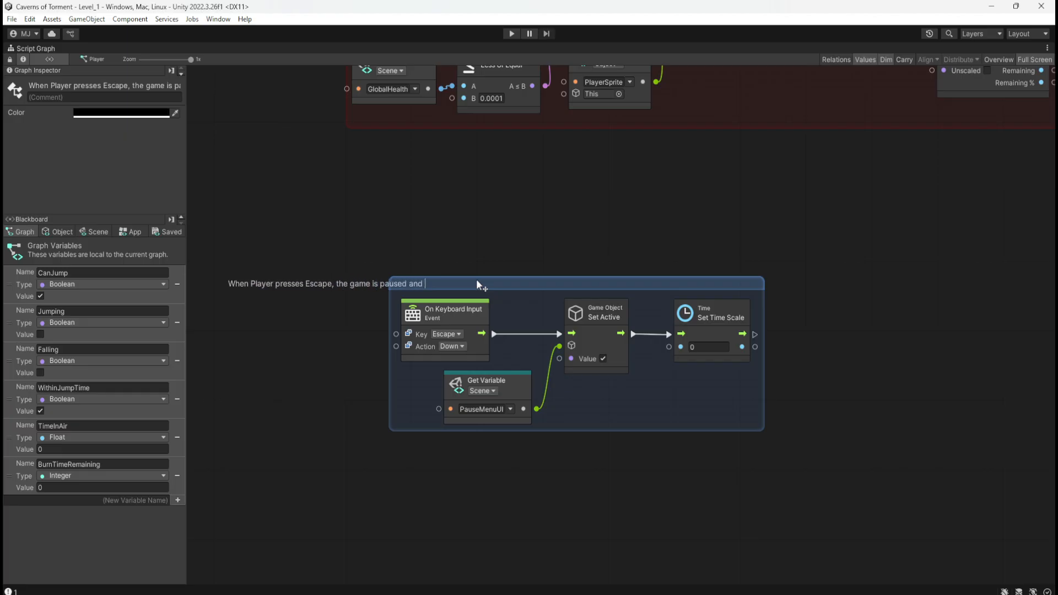
text(Pause Menu UI)
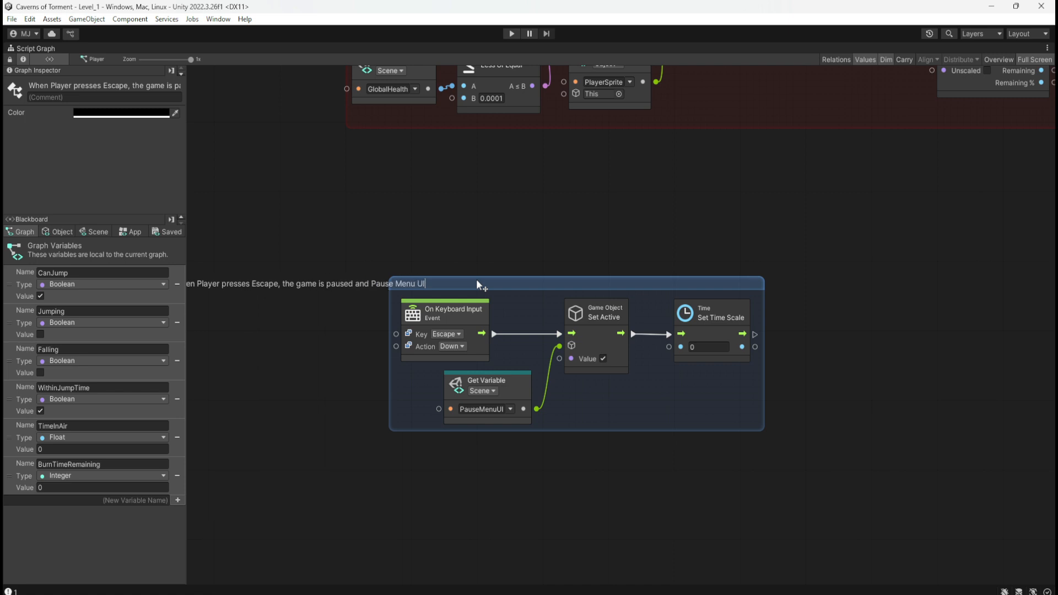
text( displaeyd)
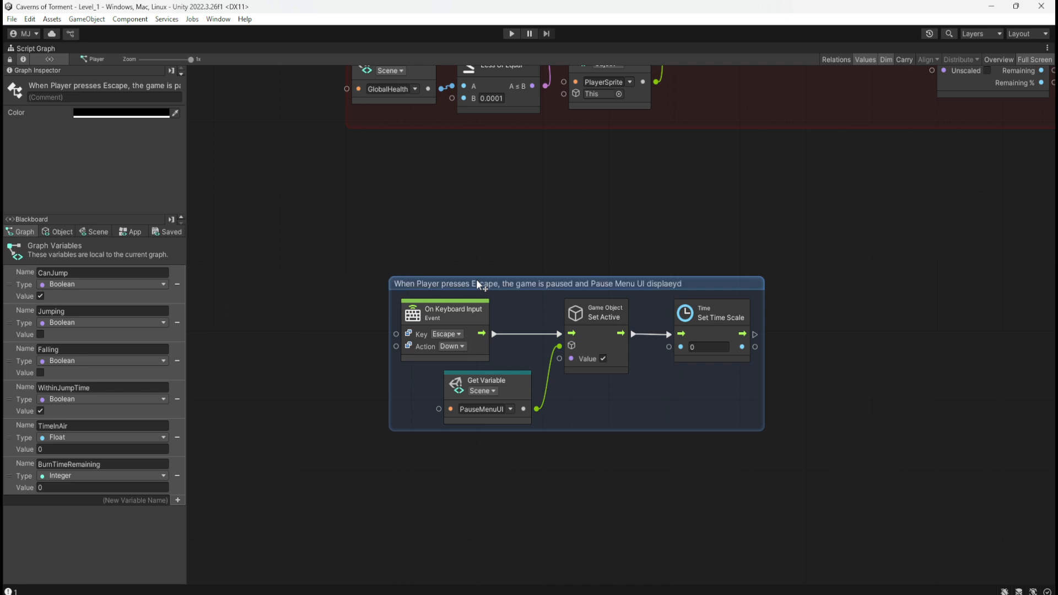
key(ctrl+a)
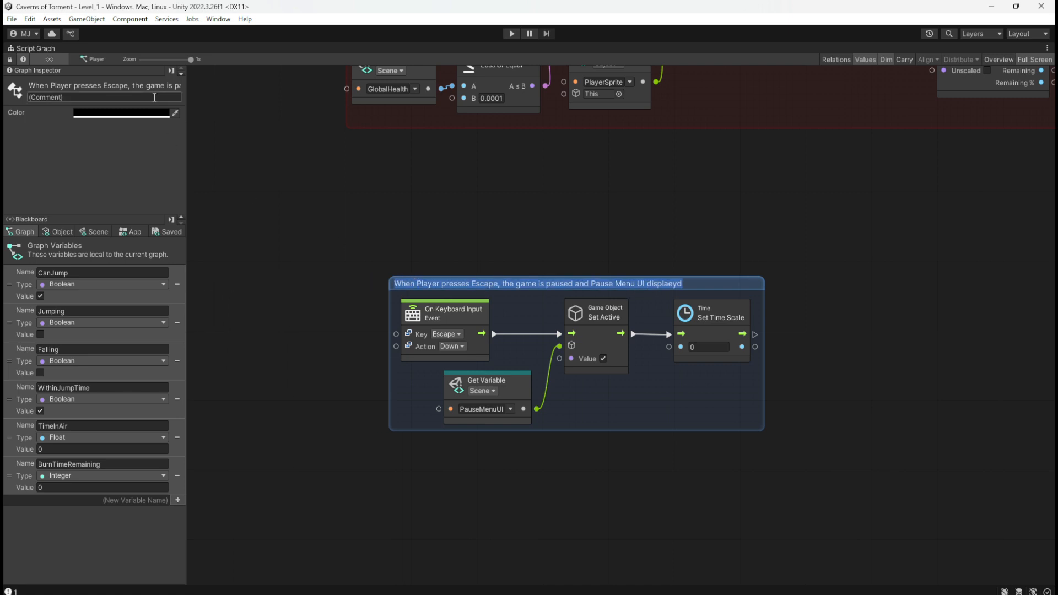
key(End)
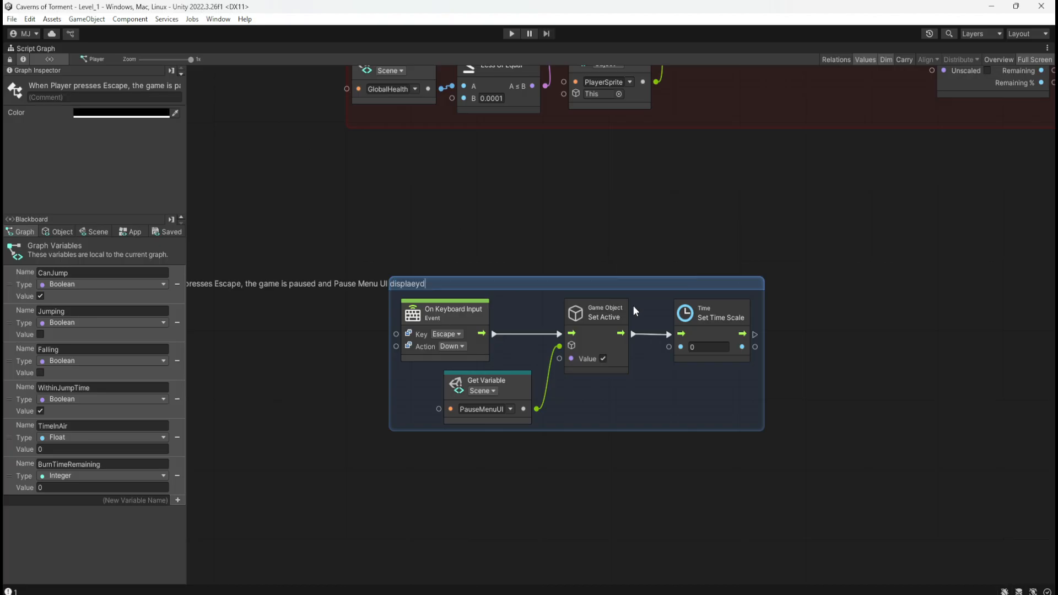
key(BackSpace)
key(BackSpace)
text(ye)
click(748, 222)
Colour the Escape pause group yellow-green (C6FF00) and compare it with the surrounding groups.
click(716, 283)
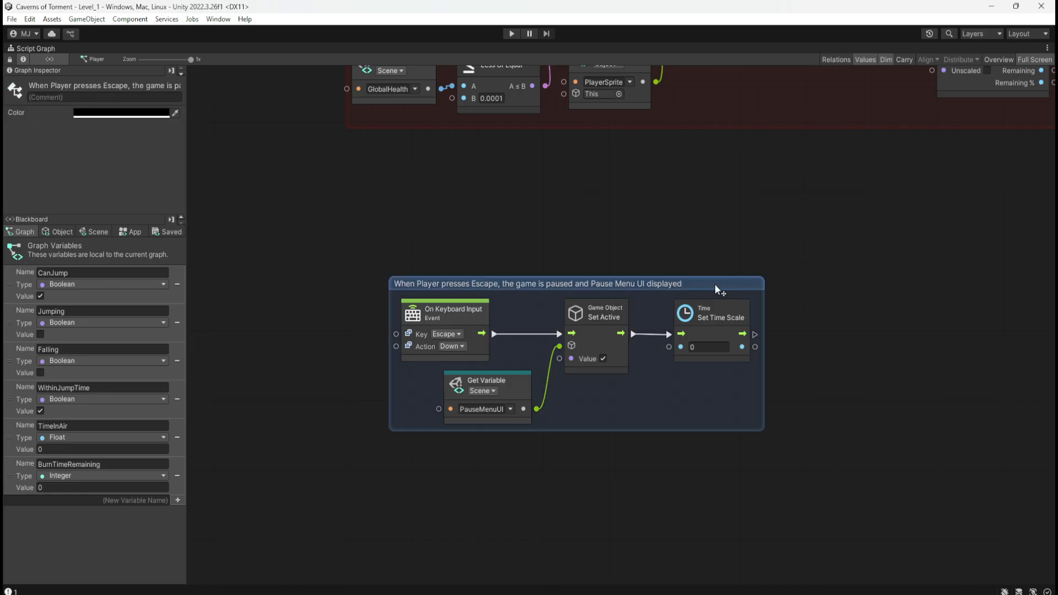
click(138, 113)
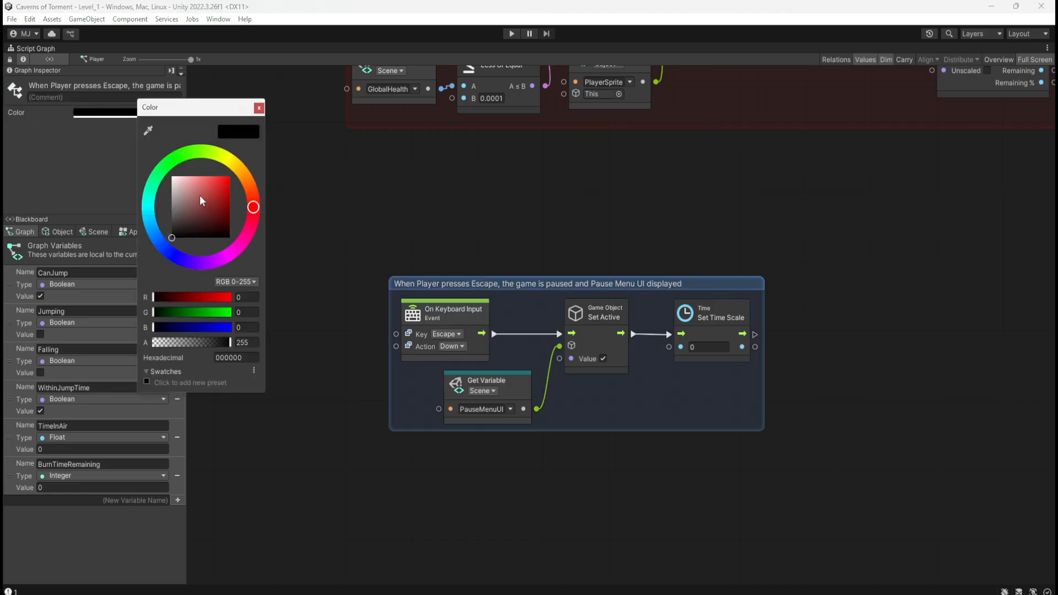
drag(205, 159, 273, 134)
click(272, 134)
scroll(518, 269, down, 8)
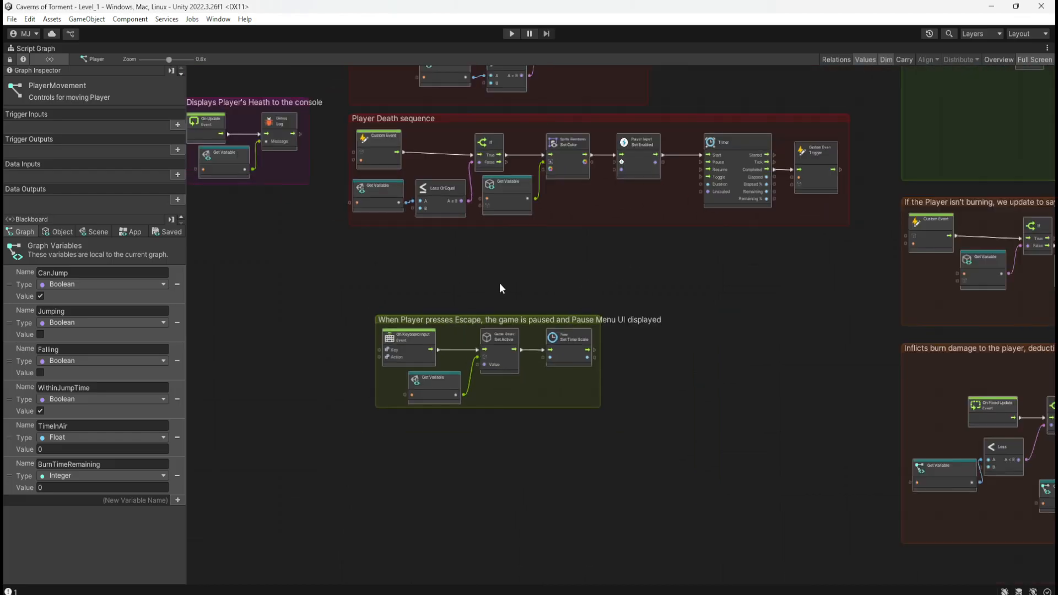
scroll(497, 277, up, 5)
middle_drag(550, 277, 624, 219)
scroll(568, 448, down, 7)
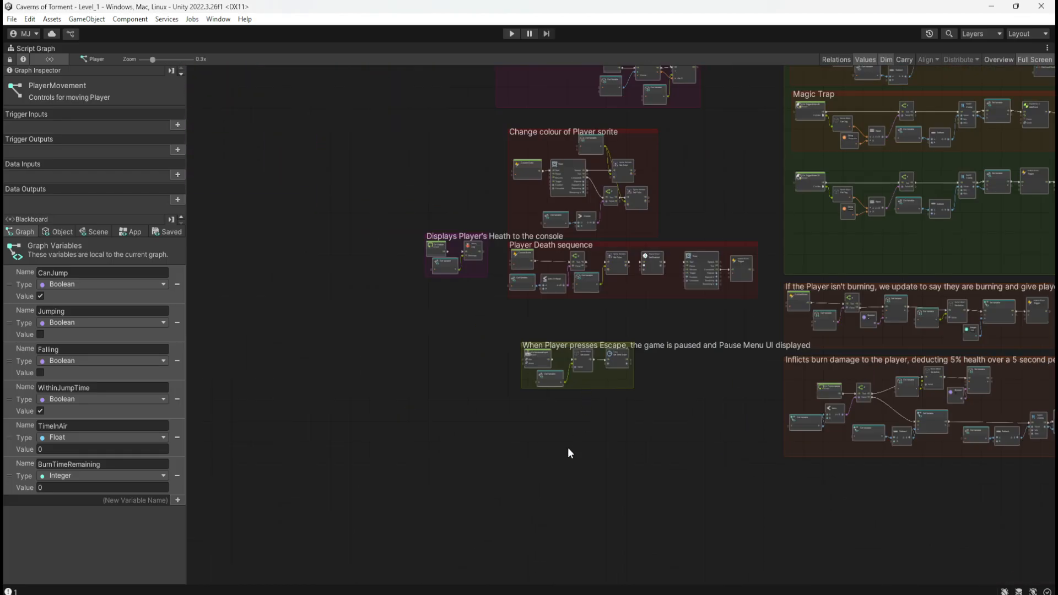
scroll(564, 435, up, 4)
scroll(686, 262, up, 3)
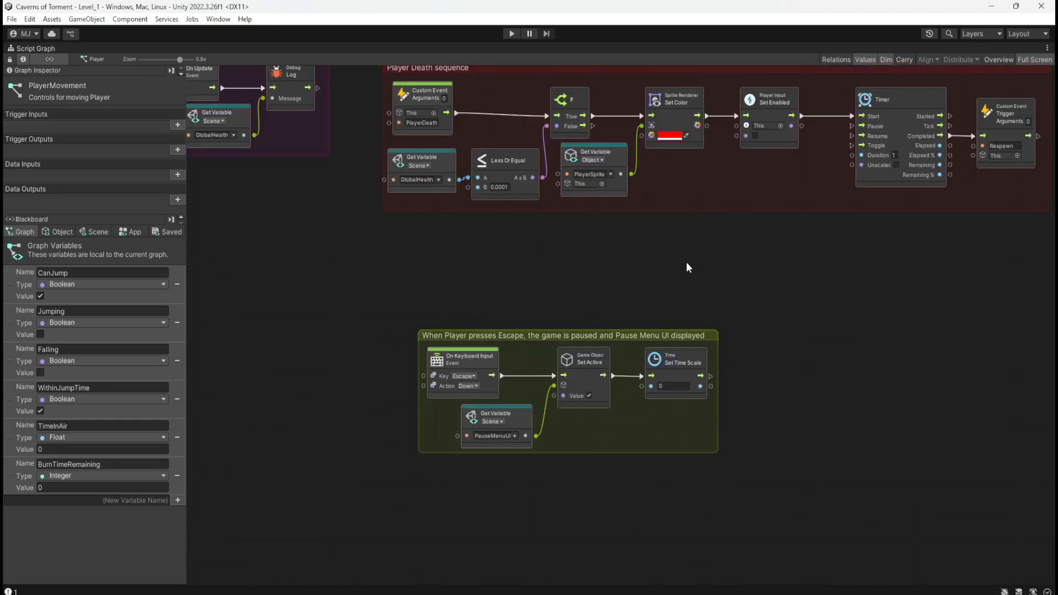
Set the Escape pause group's colour to blue (0900FF).
click(701, 342)
click(141, 114)
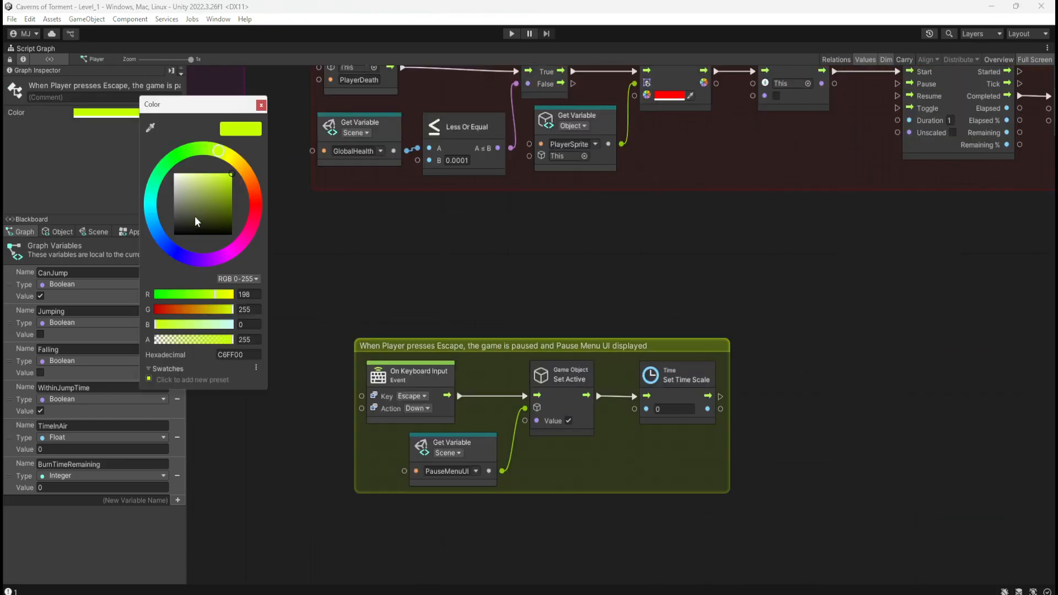
drag(160, 237, 169, 247)
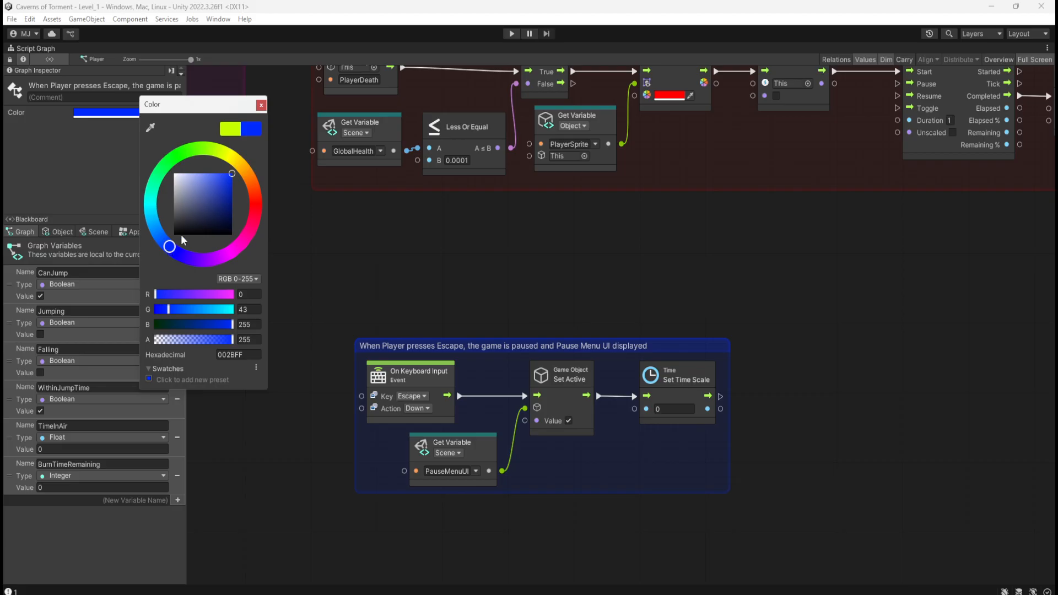
click(233, 181)
drag(242, 186, 242, 168)
drag(167, 250, 167, 279)
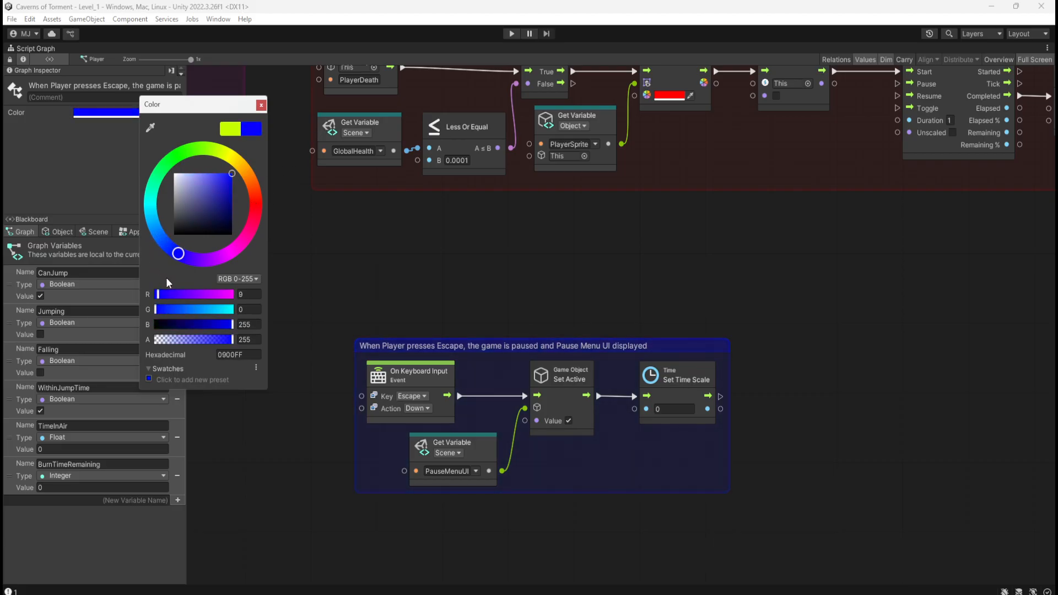
click(524, 300)
Move the Escape pause group so its left edge aligns with the Player Death sequence group above it.
scroll(408, 297, down, 8)
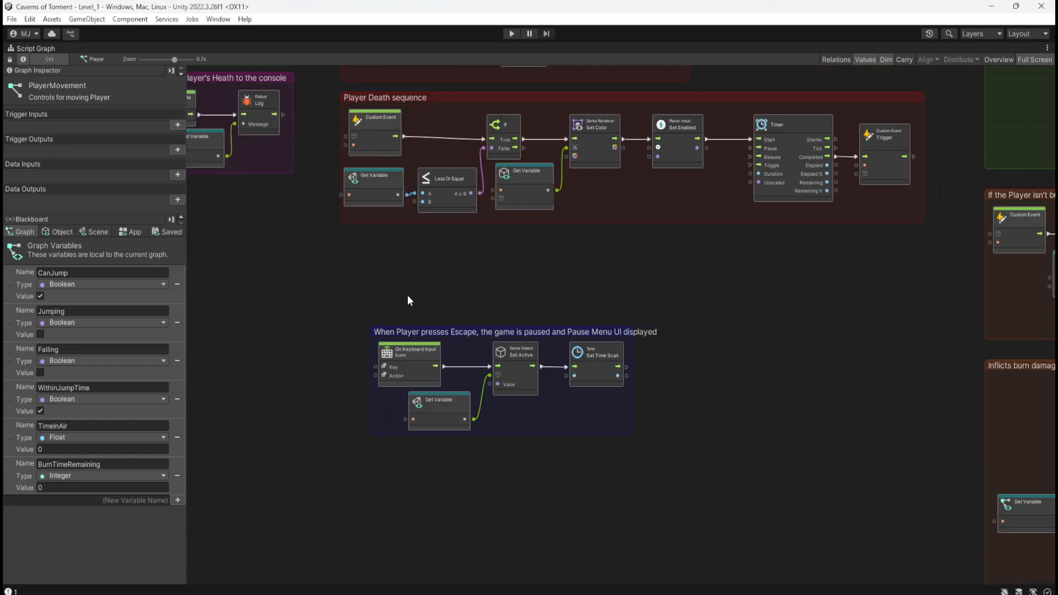
scroll(380, 298, up, 4)
scroll(499, 287, up, 4)
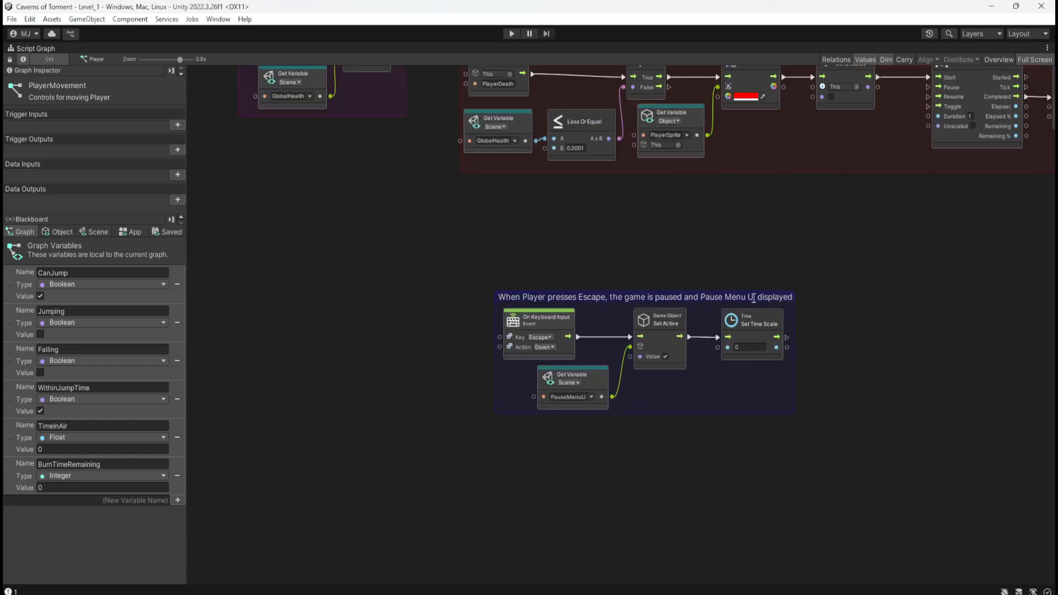
drag(796, 315, 757, 297)
click(764, 258)
scroll(378, 342, down, 3)
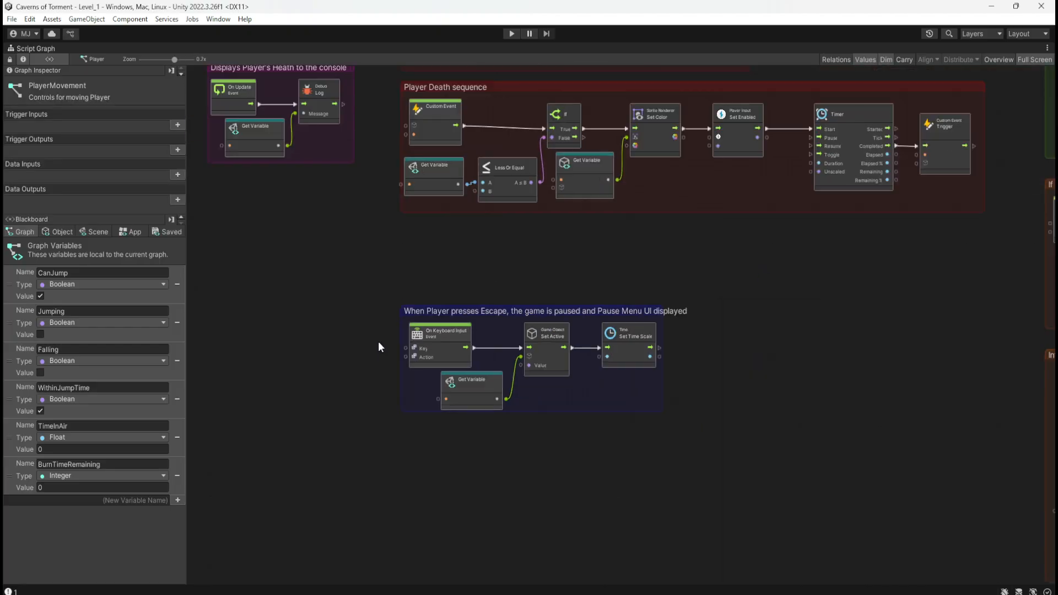
scroll(405, 363, up, 2)
scroll(378, 352, down, 2)
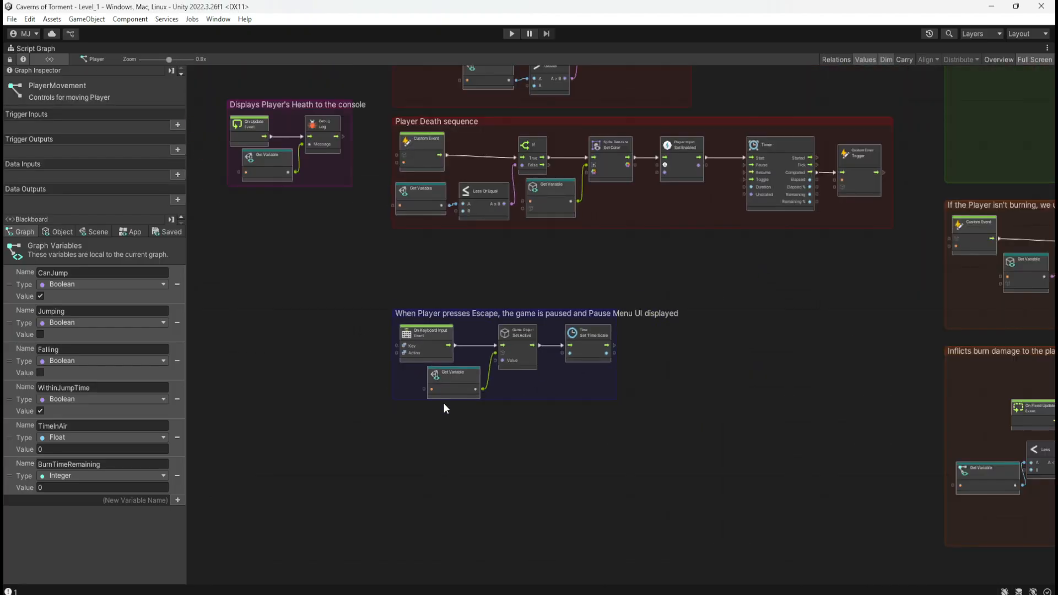
scroll(419, 392, down, 4)
Open the PauseMenu object's script graph in full-screen view.
key(shift+space)
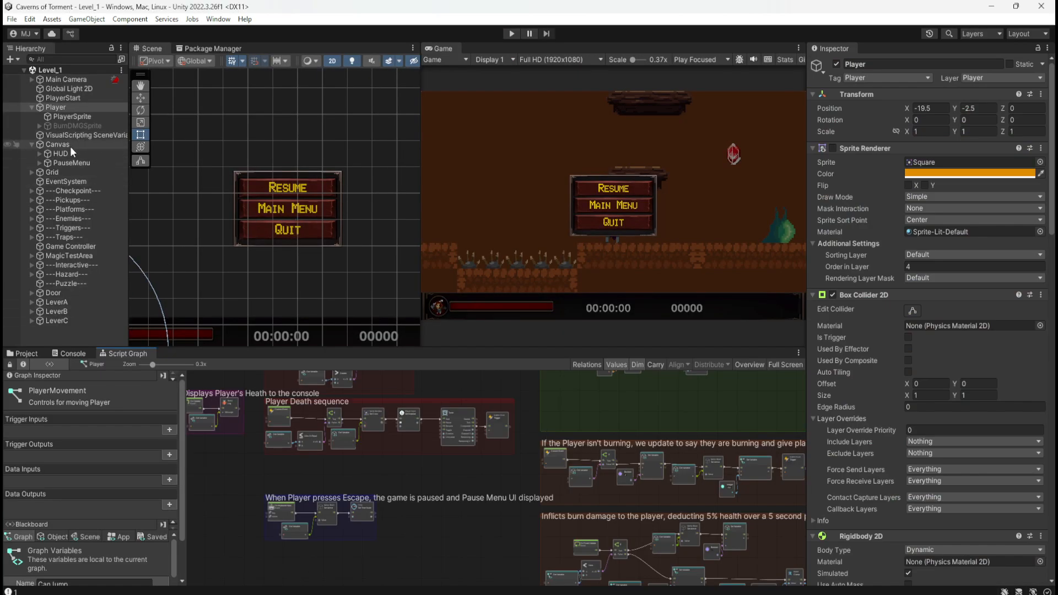
click(82, 163)
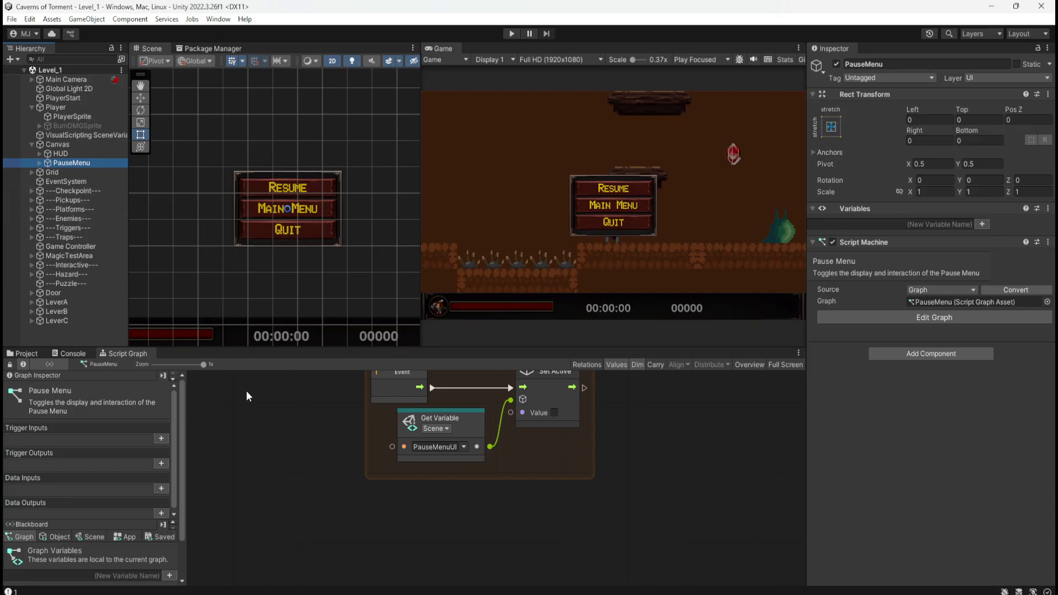
scroll(96, 551, down, 2)
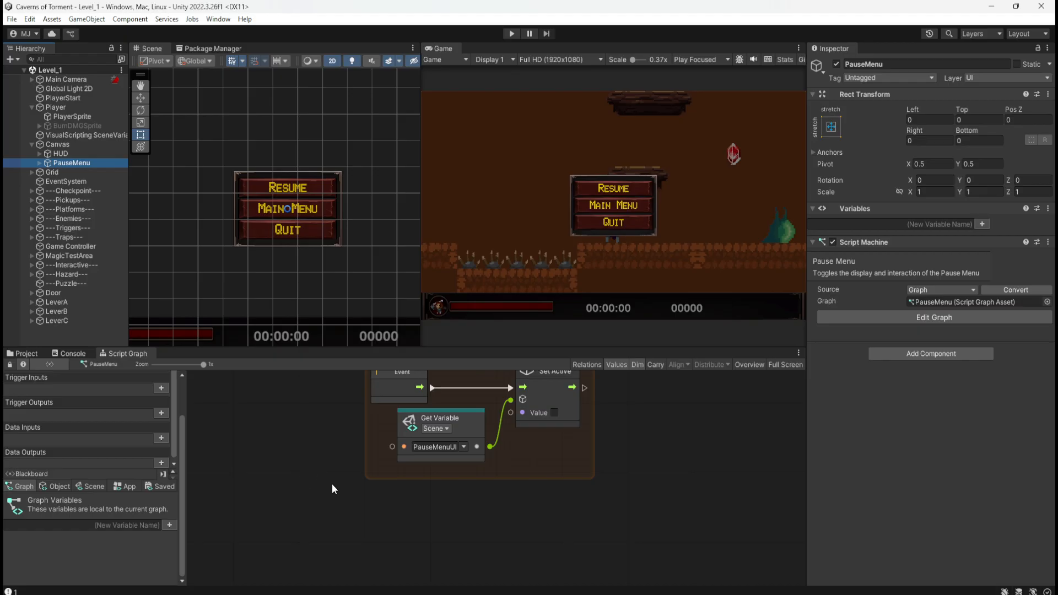
key(shift+space)
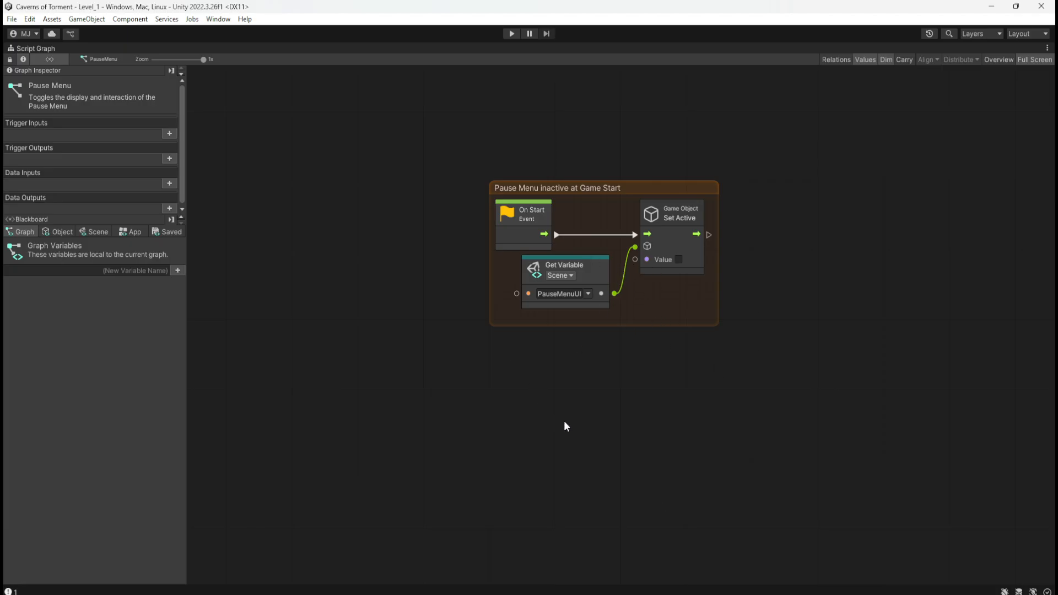
Leave the full-screen graph view, enlarge the script graph area and show the object-level variables.
key(shift+space)
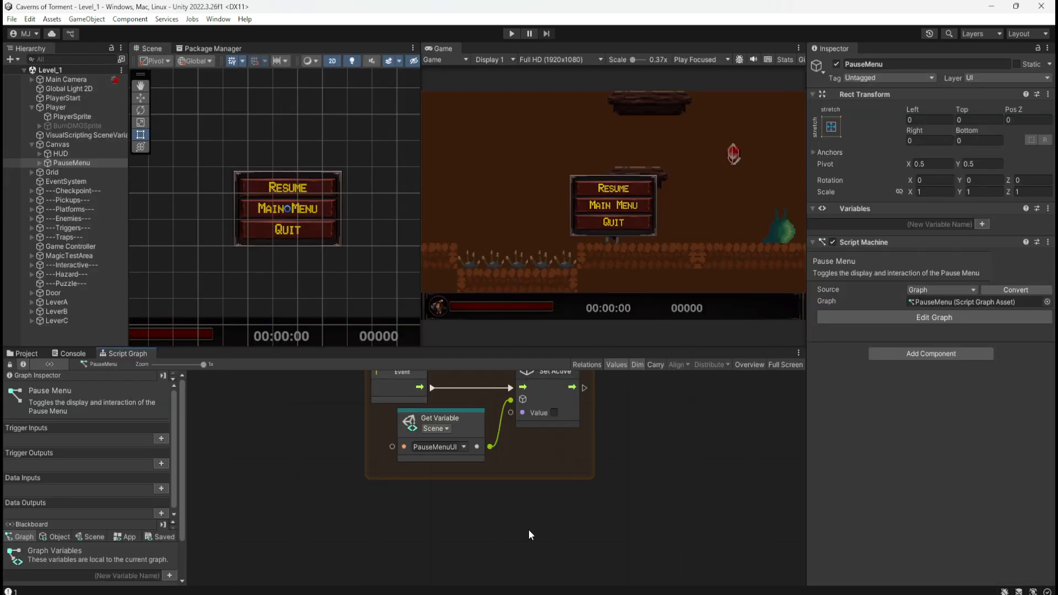
drag(704, 347, 704, 283)
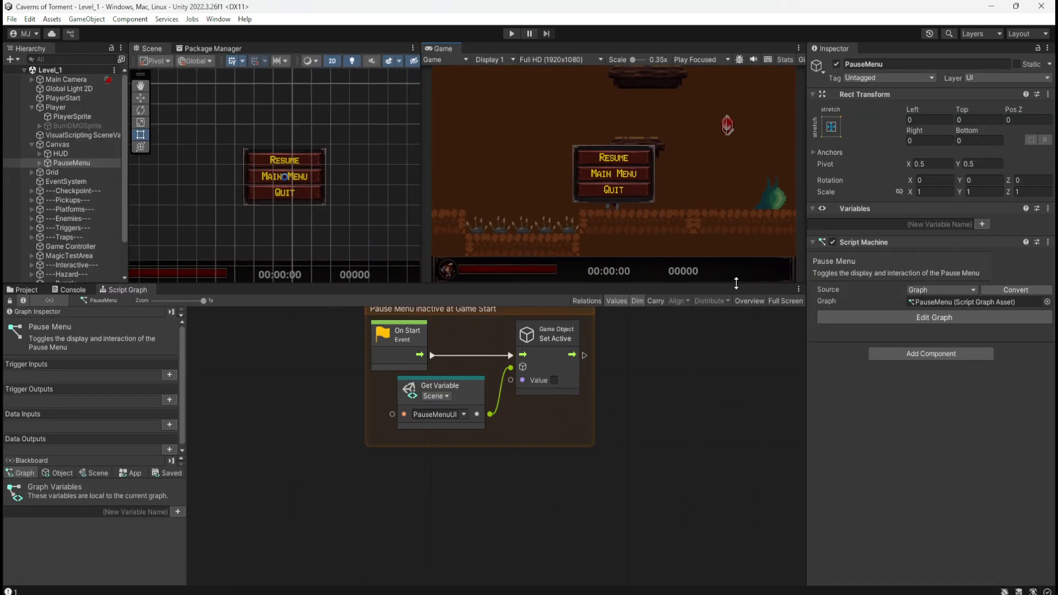
click(65, 472)
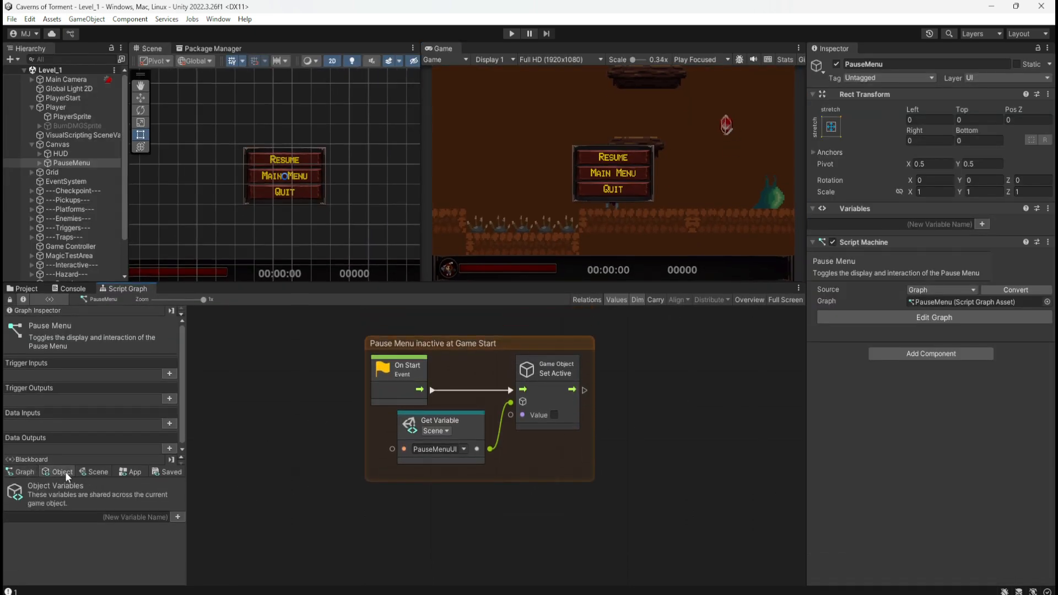
Expand PauseMenu in the hierarchy and check the contents of its ResumeButton and MainMenuButton children.
click(39, 164)
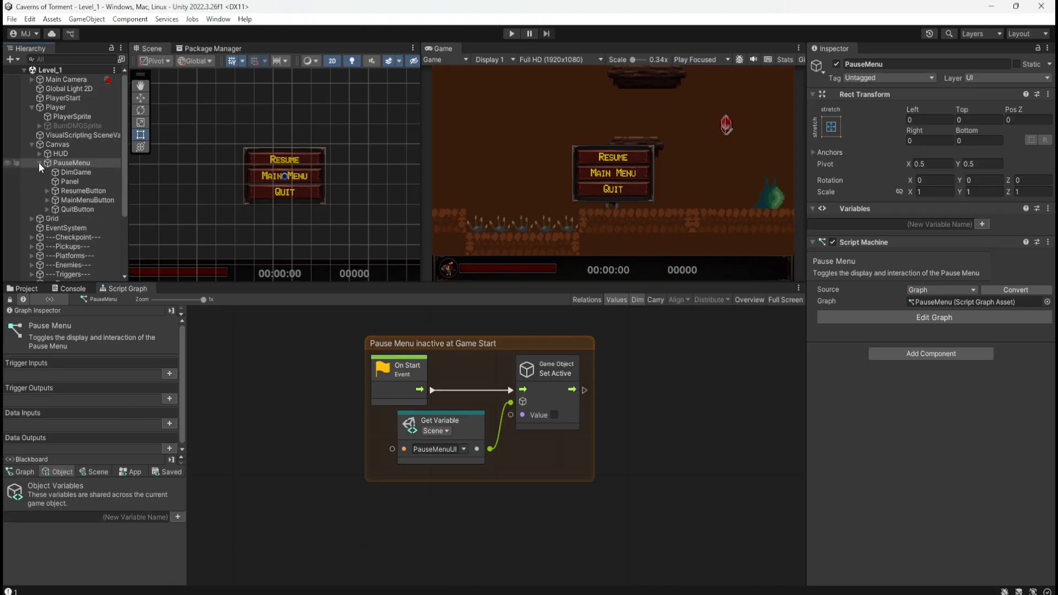
click(47, 191)
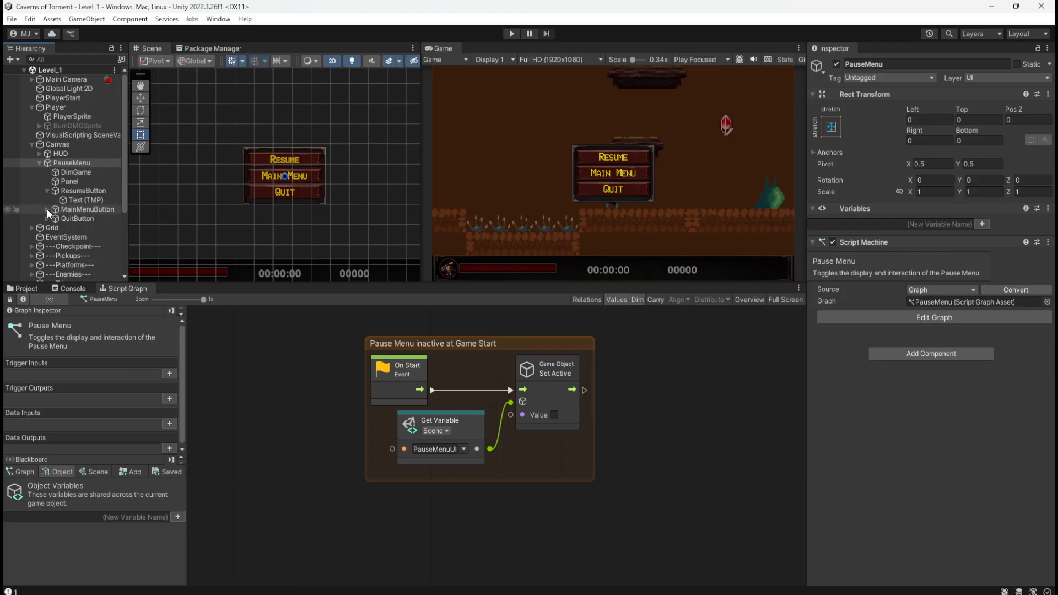
click(47, 191)
click(46, 200)
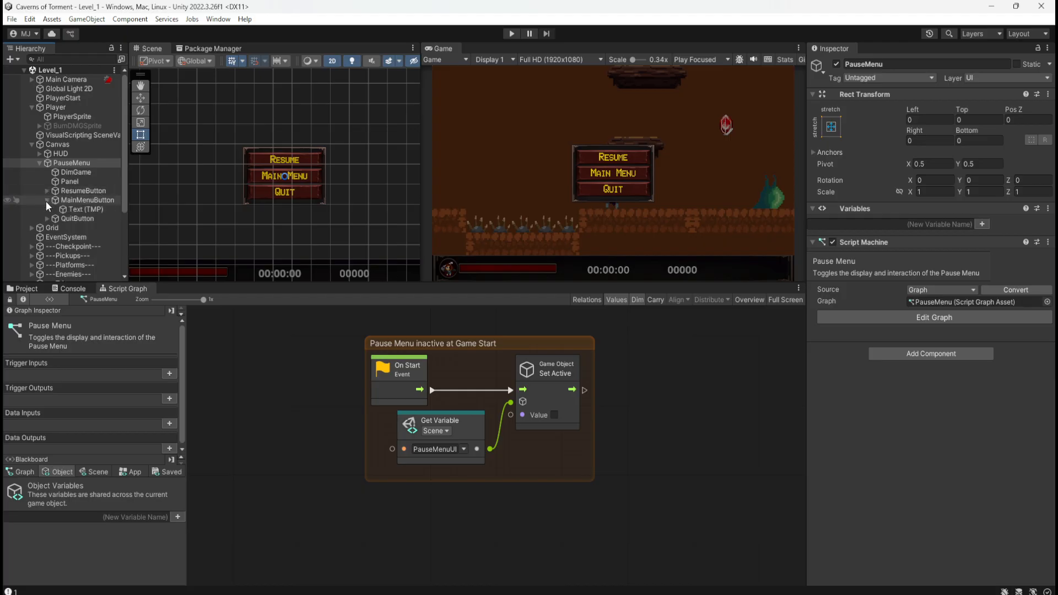
click(46, 200)
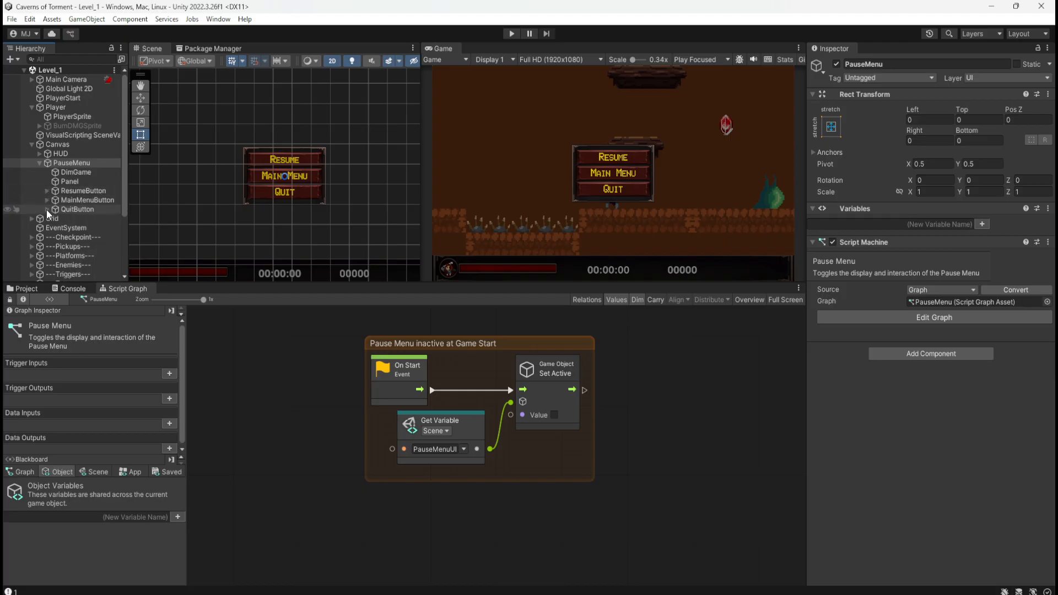
Add a Game Object variable named ResumeButton to PauseMenu's object variables and assign the ResumeButton object to it.
click(131, 518)
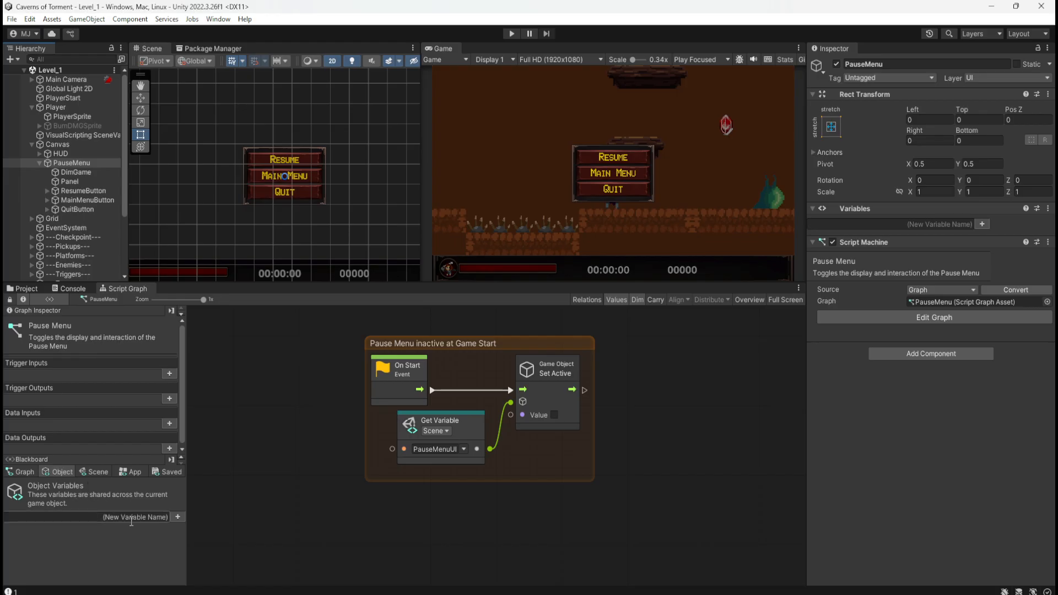
text(ResumeButton)
key(Return)
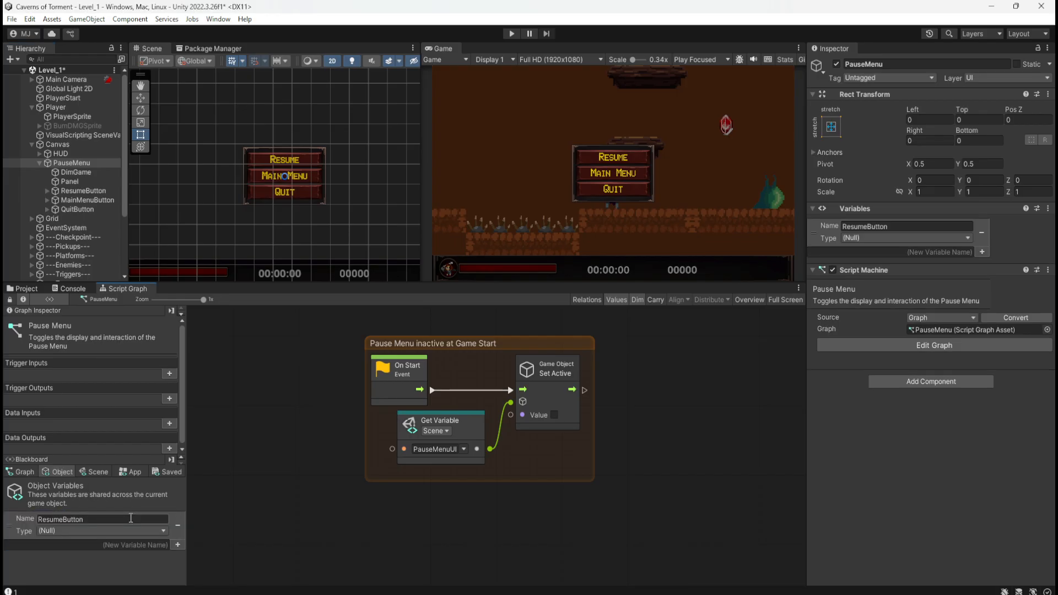
click(83, 532)
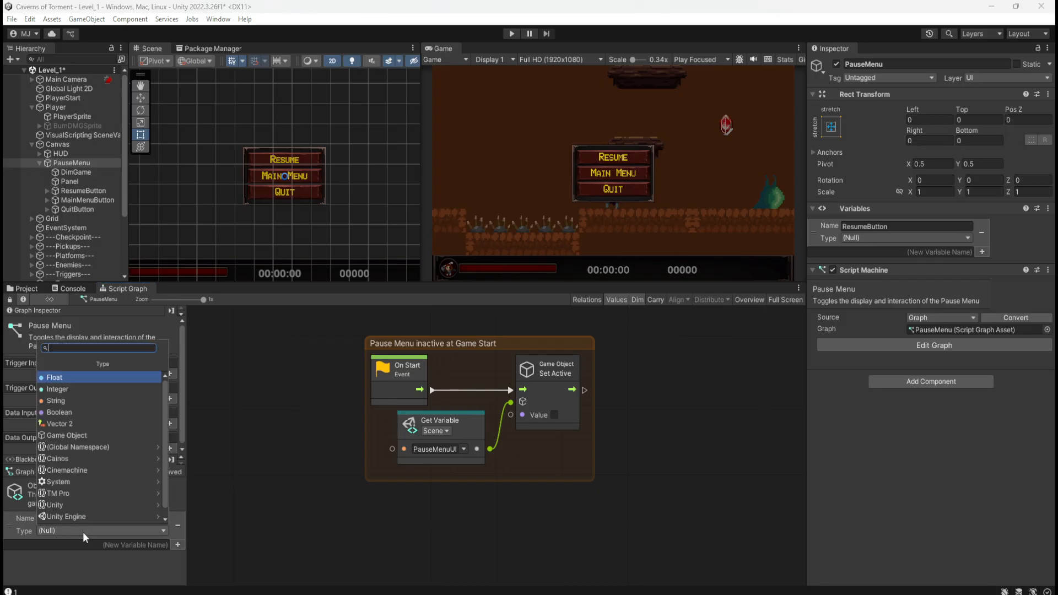
click(60, 434)
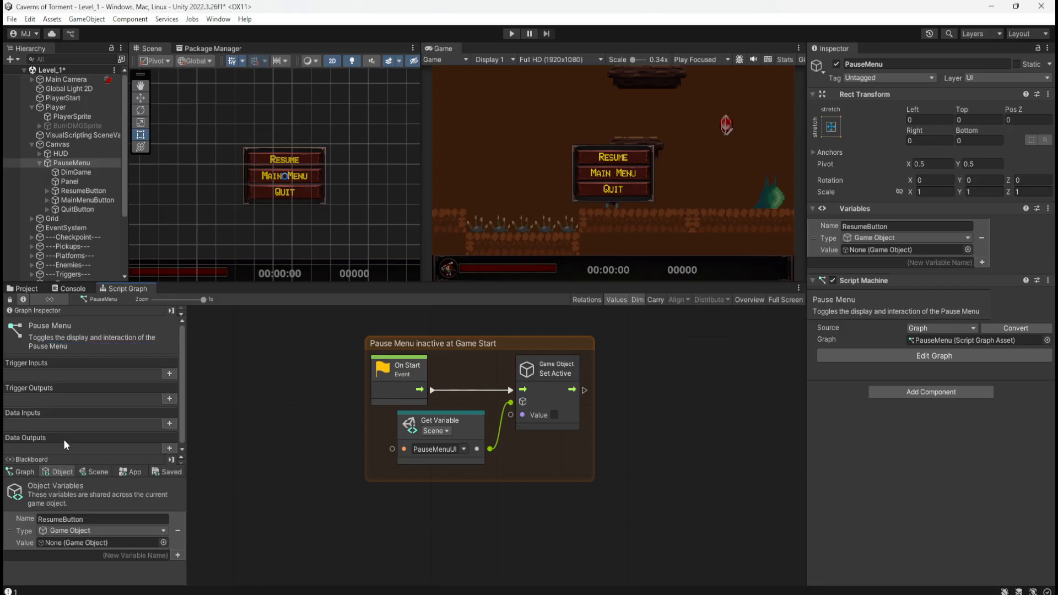
click(74, 191)
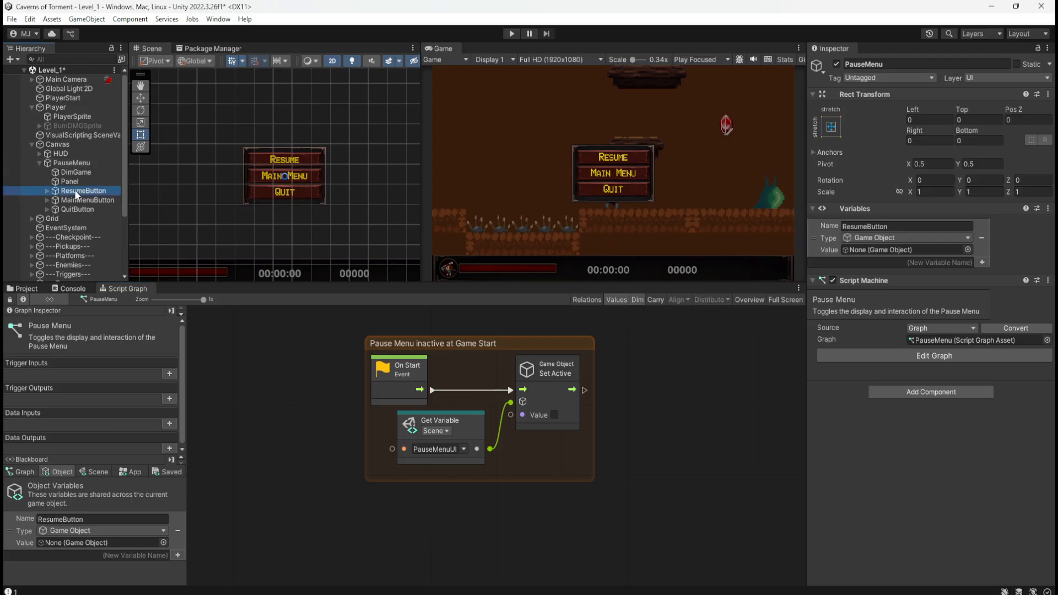
drag(75, 190, 71, 545)
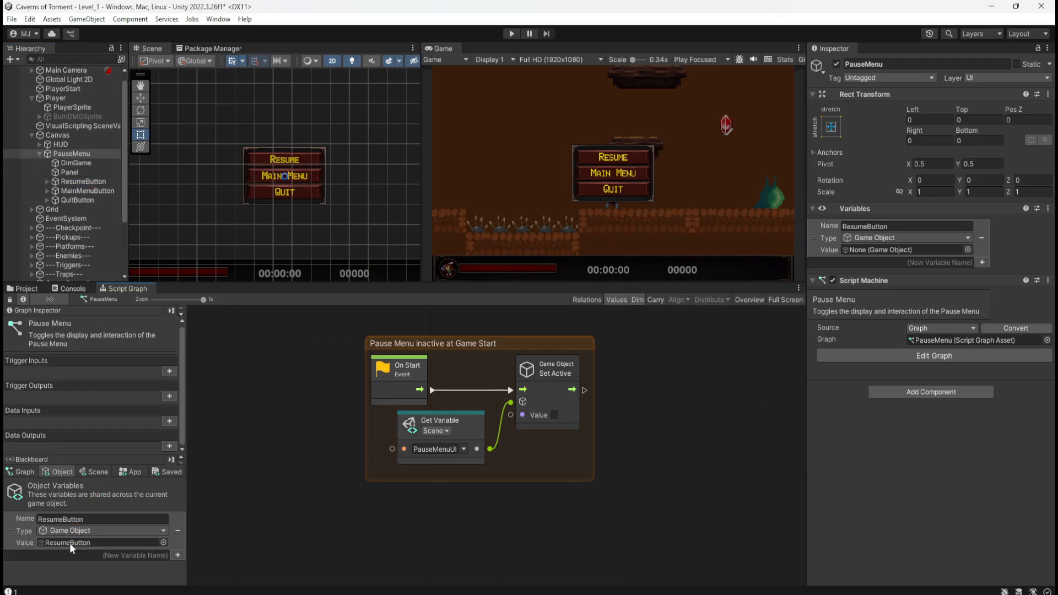
Add an On Button Click event node below the Pause Menu inactive at Game Start group.
scroll(459, 485, down, 3)
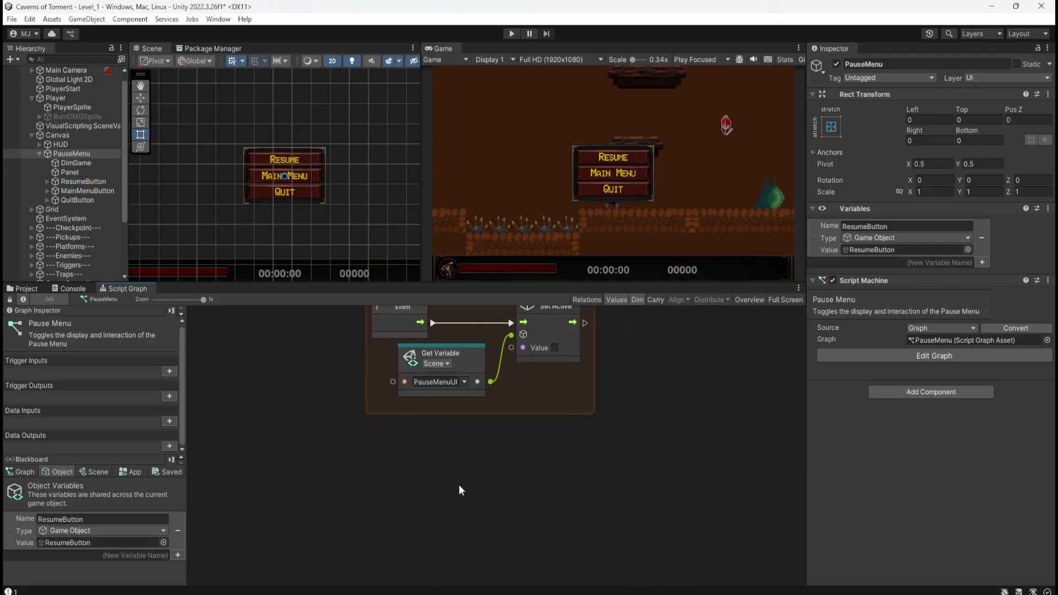
right_click(404, 504)
text(on button)
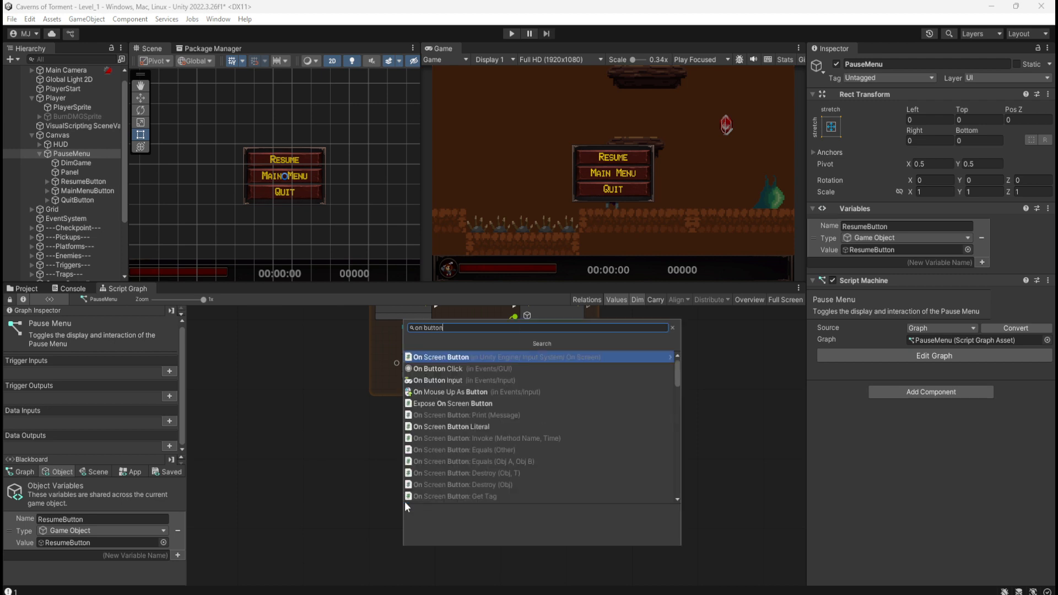
key(Down)
key(Return)
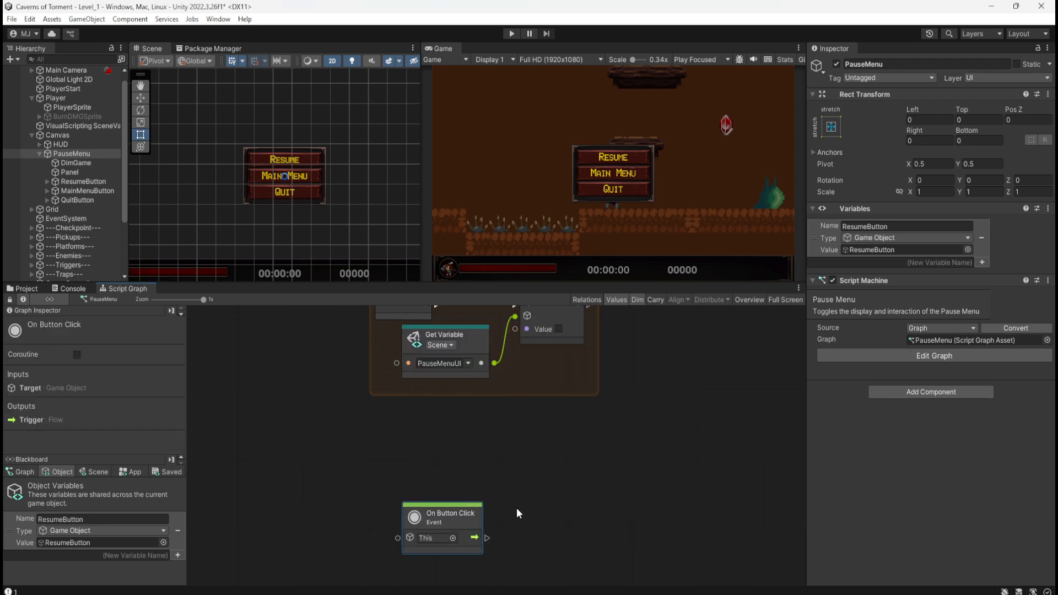
middle_drag(517, 508, 522, 412)
Place a Get Variable node for the ResumeButton object variable and connect it to the On Button Click event's target.
drag(9, 531, 315, 482)
drag(388, 505, 391, 458)
drag(402, 443, 403, 442)
drag(472, 419, 471, 414)
click(544, 419)
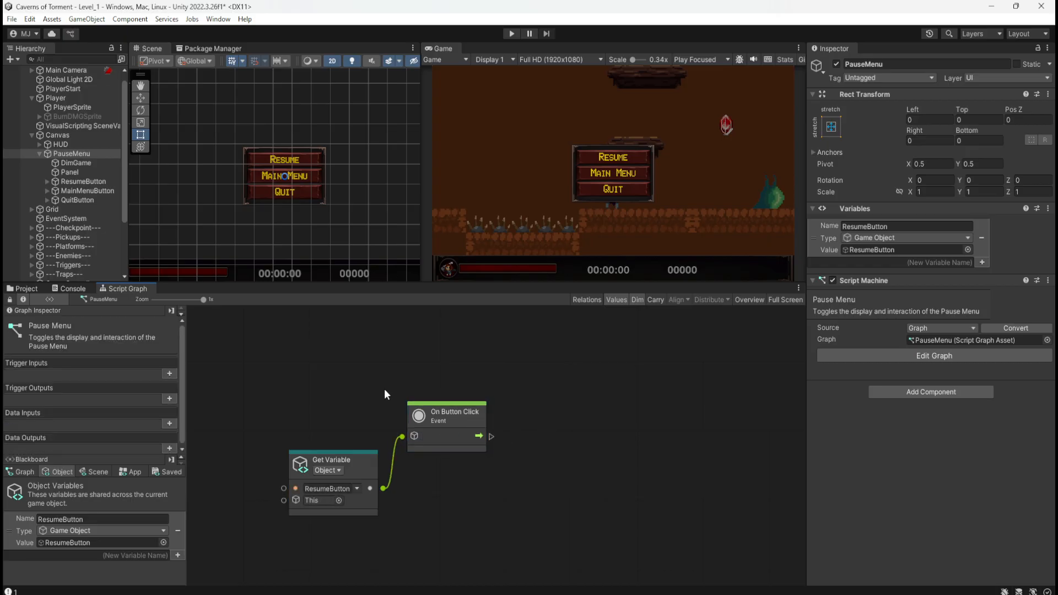
middle_drag(455, 445, 421, 423)
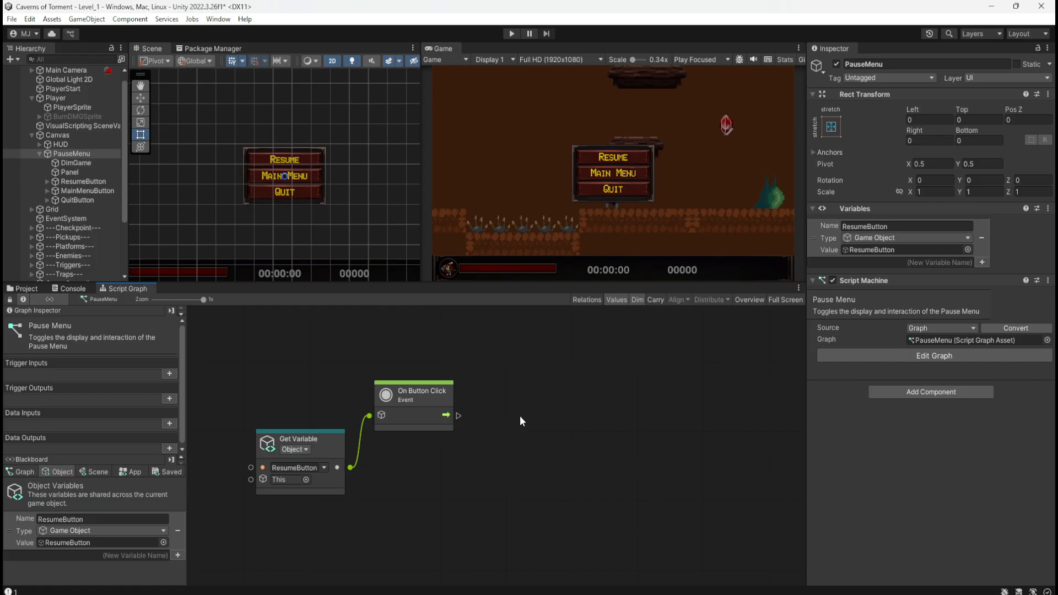
Copy the game-start group's Set Active and PauseMenuUI Get Variable nodes beside On Button Click and connect its trigger to Set Active.
scroll(520, 416, down, 2)
scroll(499, 502, up, 5)
scroll(513, 503, up, 3)
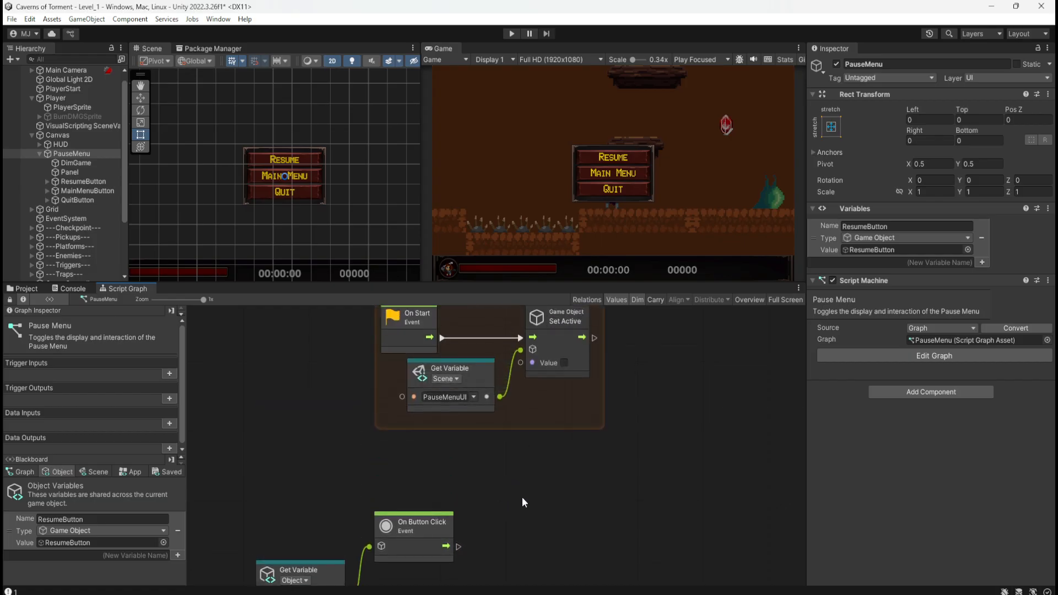
drag(554, 408, 491, 354)
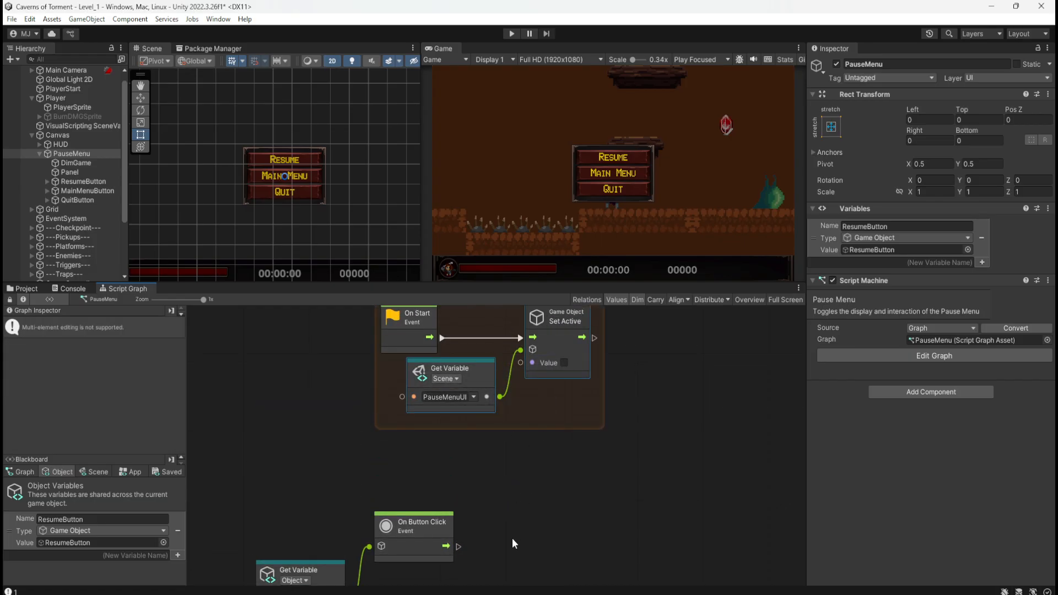
middle_drag(512, 544, 522, 417)
key(ctrl+v)
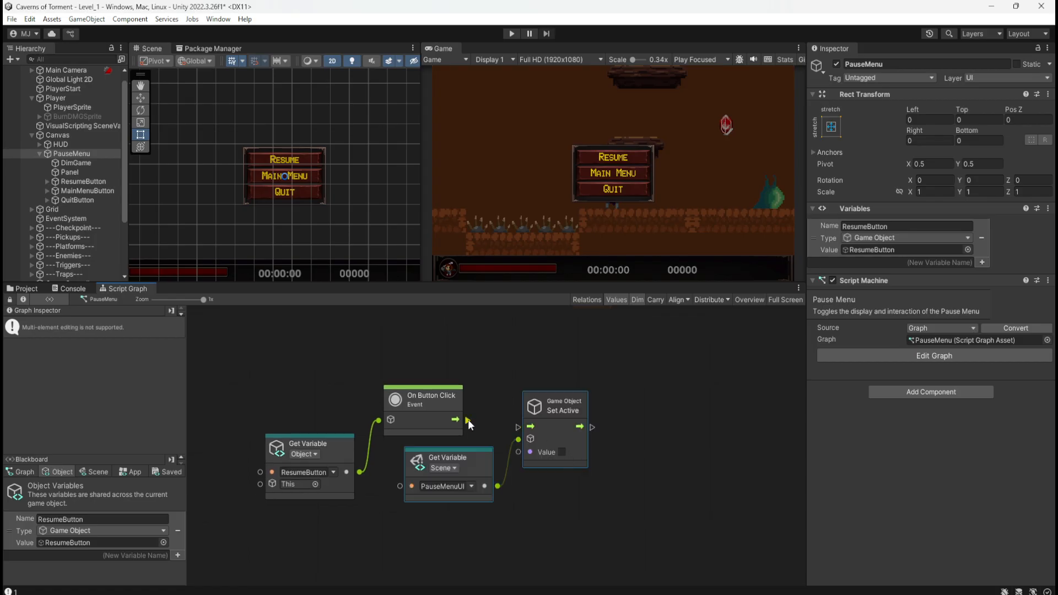
drag(468, 420, 565, 427)
click(536, 478)
click(555, 456)
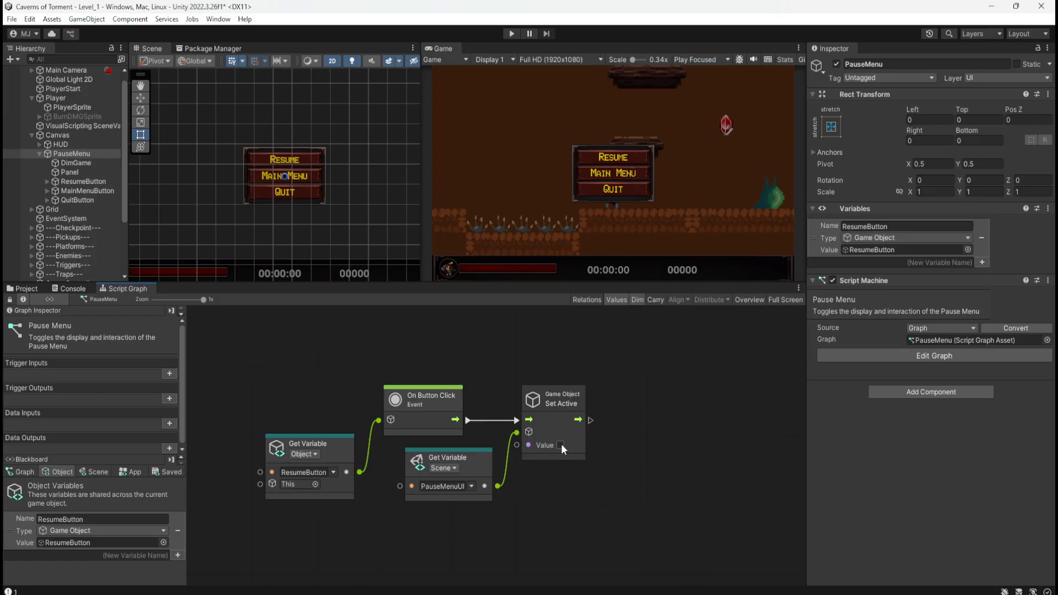
Add a Set Time Scale node after the Resume button's Set Active node and set its value to 1.
middle_drag(644, 432, 602, 433)
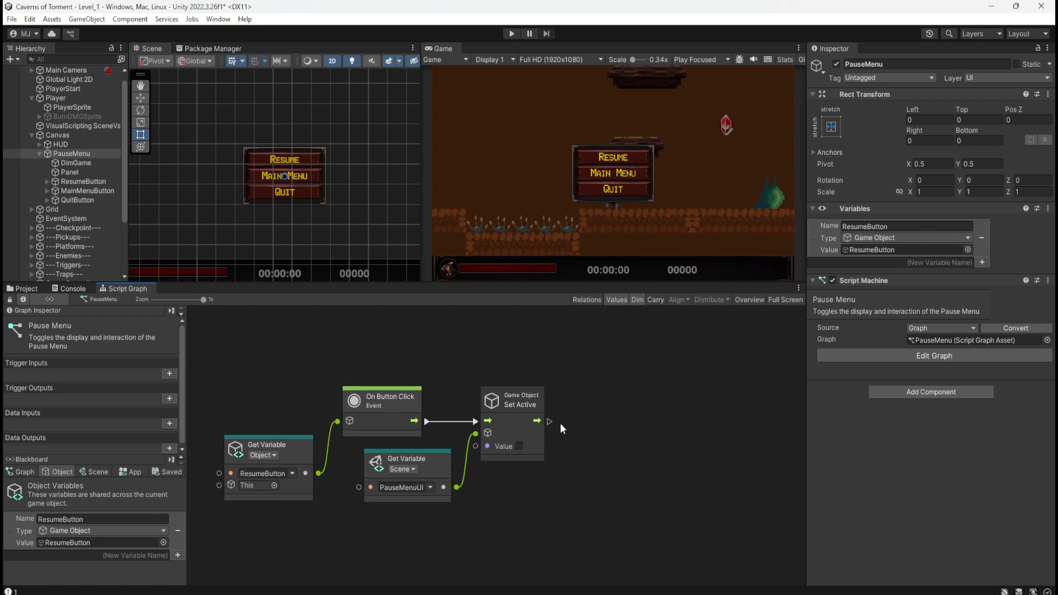
drag(550, 422, 590, 421)
text(set time scale)
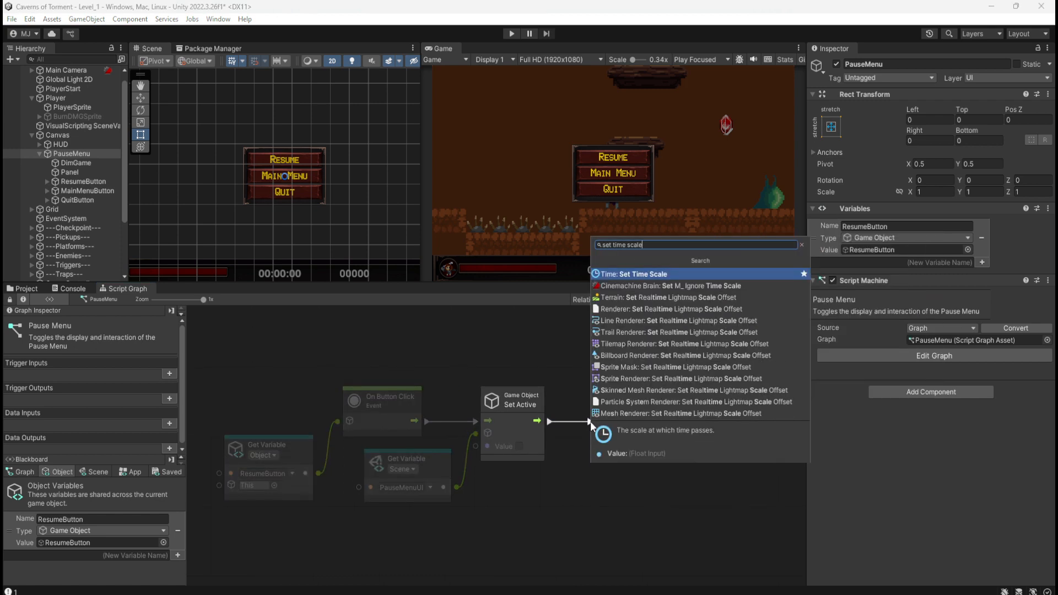
key(Return)
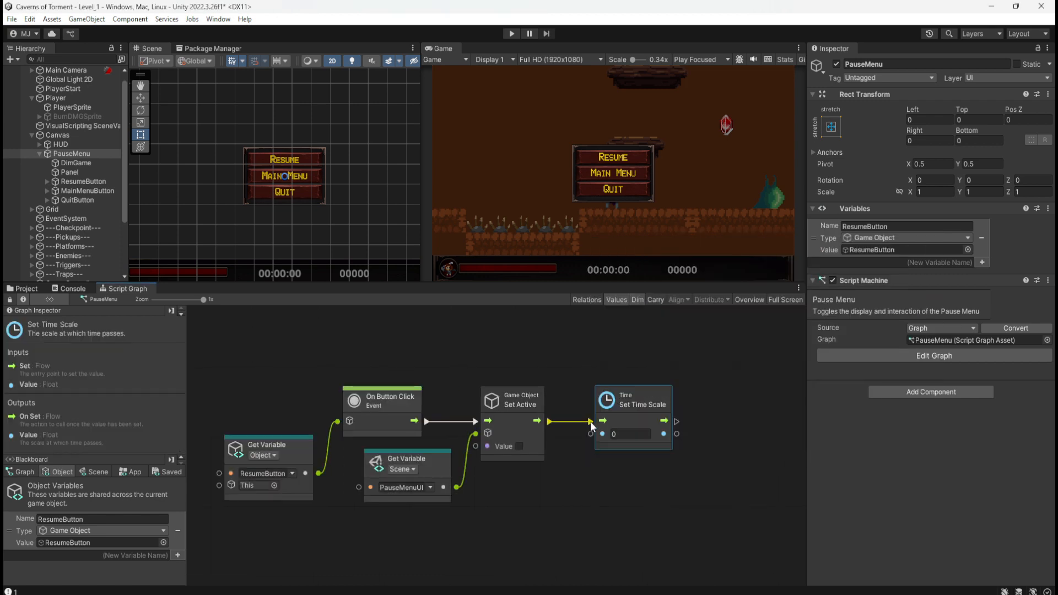
click(649, 505)
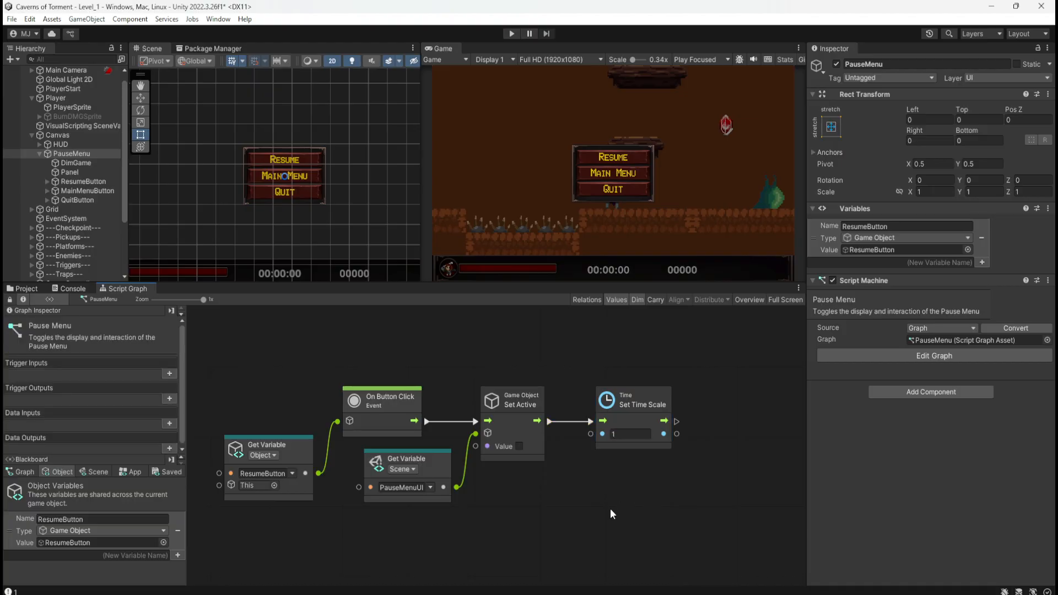
middle_drag(583, 352, 587, 499)
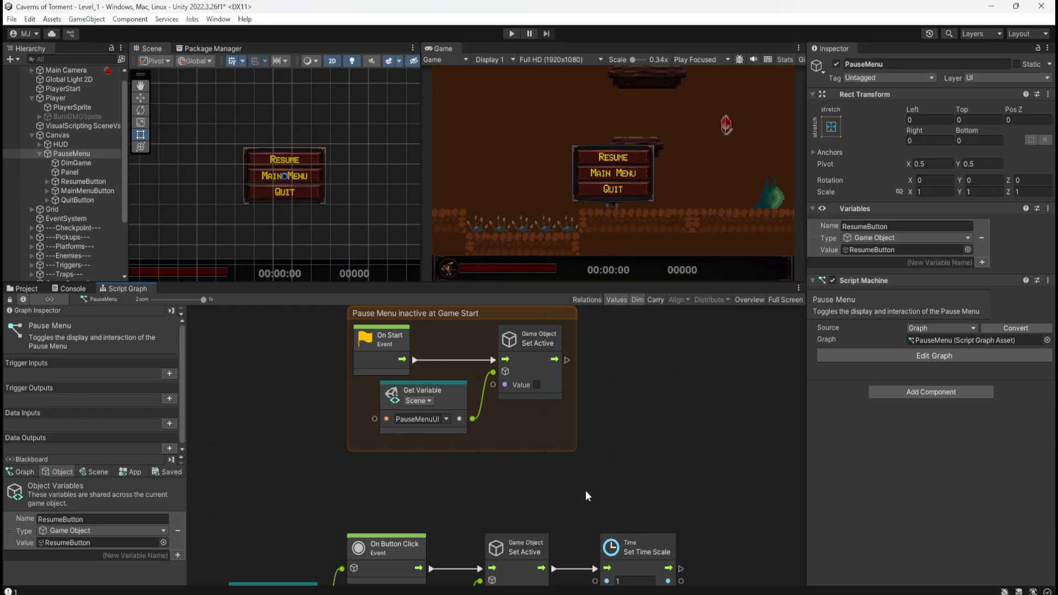
middle_drag(588, 492, 640, 373)
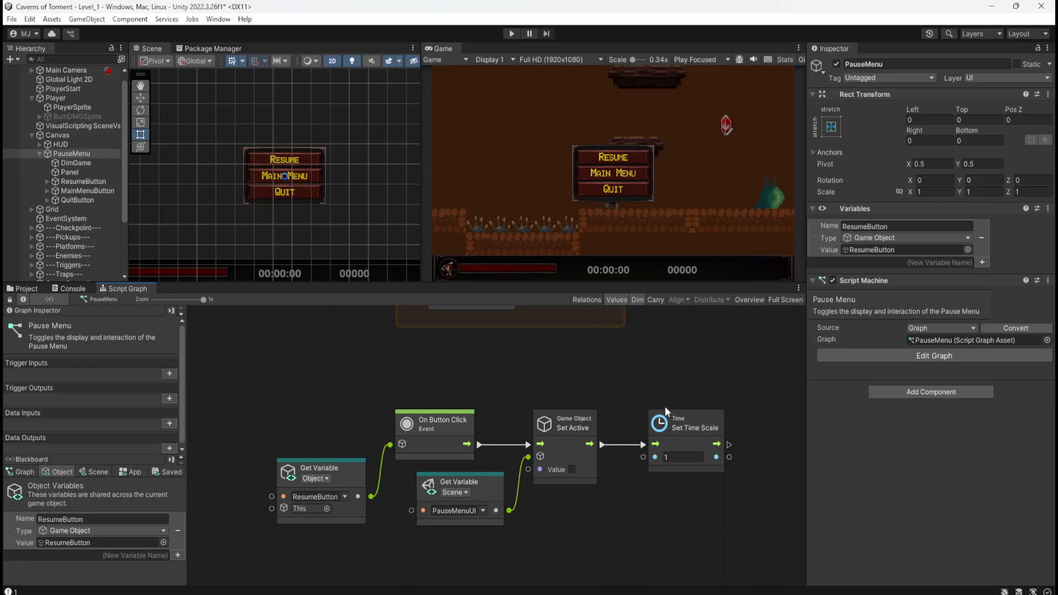
Save the scene, run the game, pause it while moving the player and continue with the menu's Resume button.
key(ctrl+s)
click(512, 33)
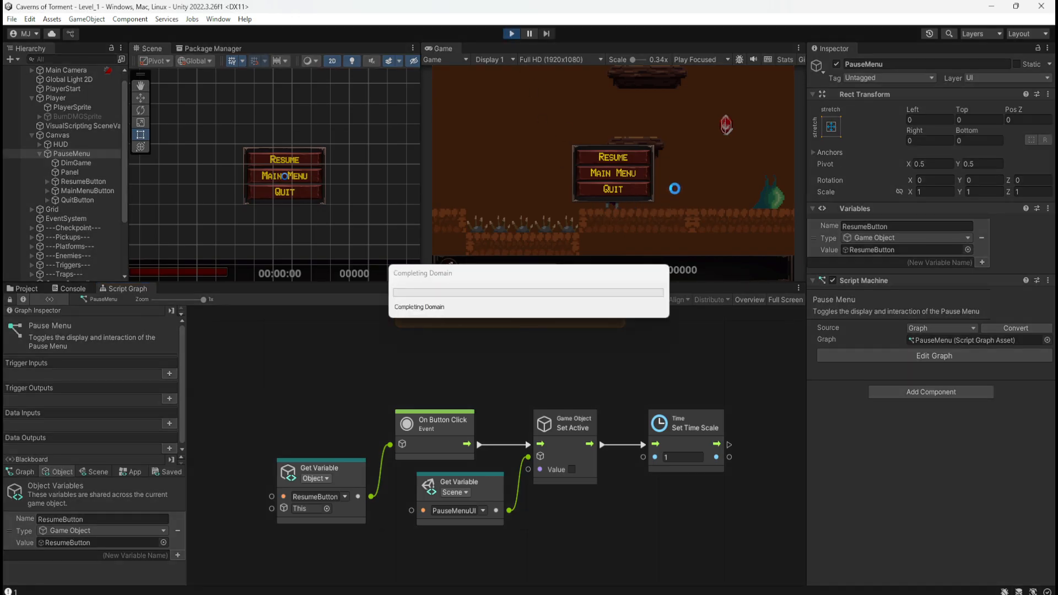
key(space)
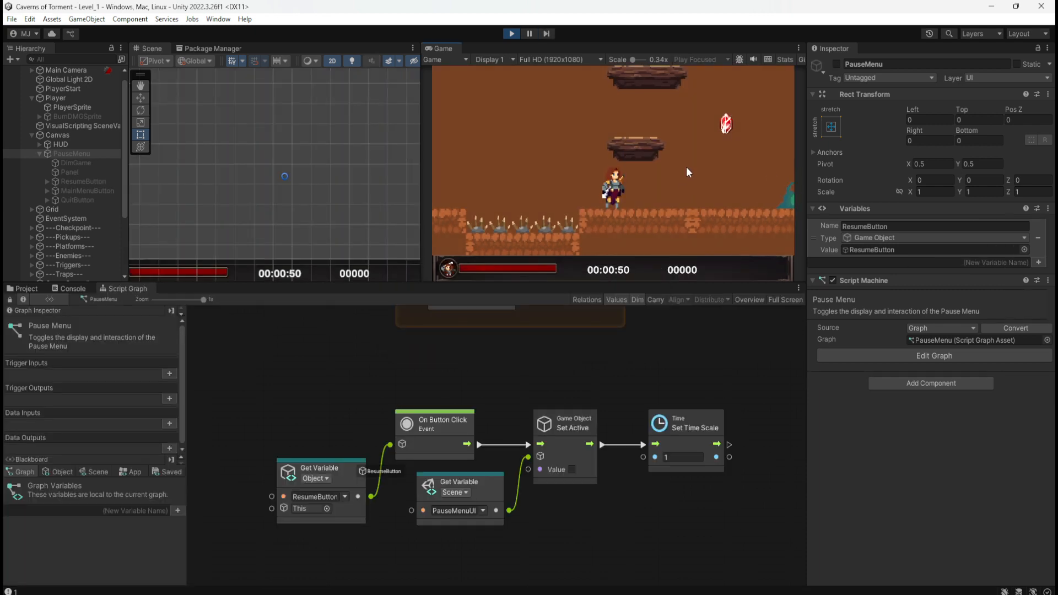
key(Left)
key(Escape)
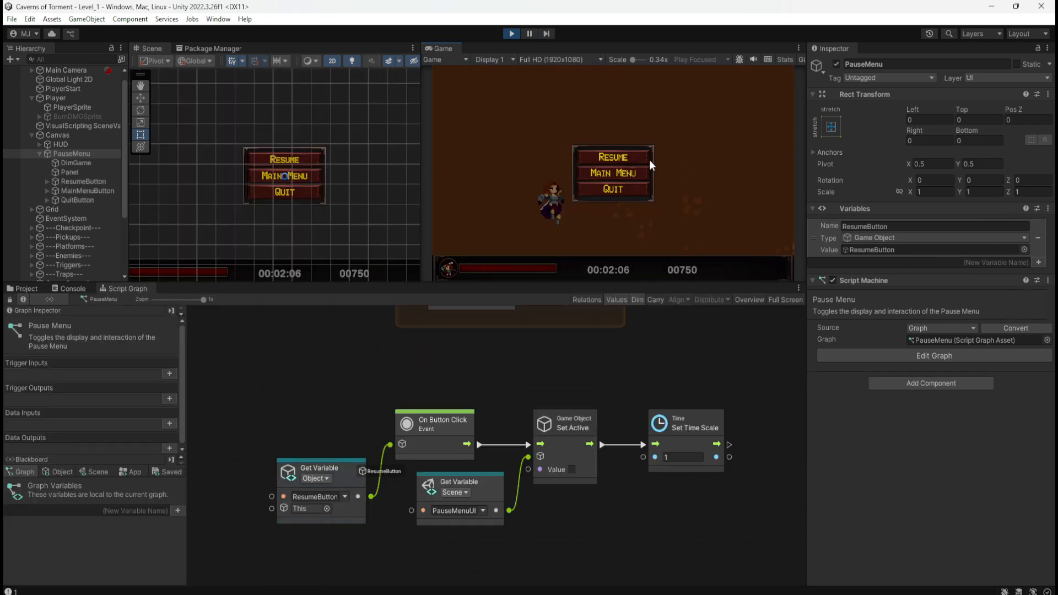
click(644, 160)
key(Left)
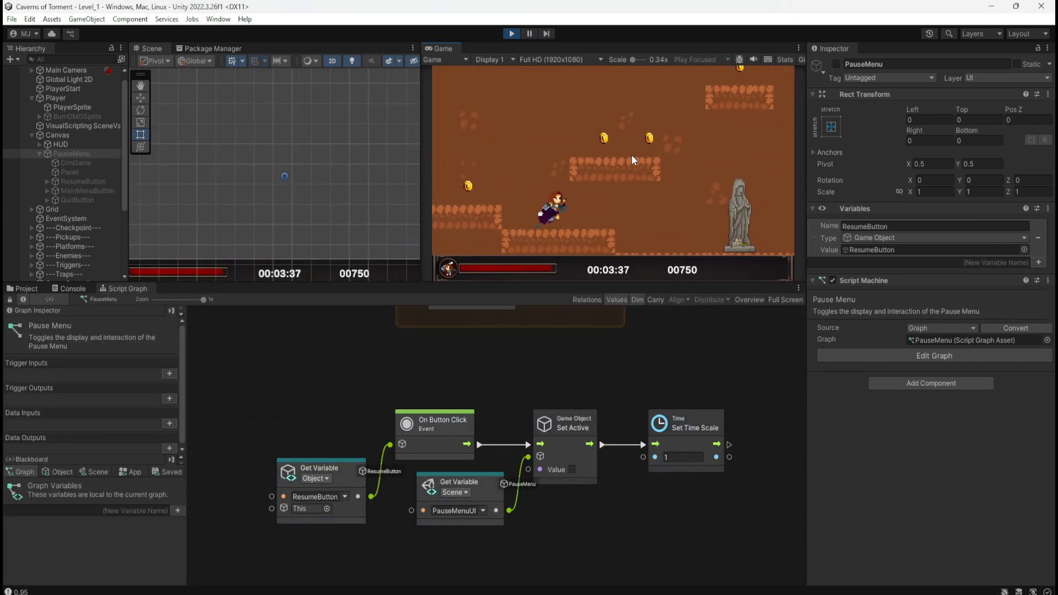
Test pausing two more times during play, returning to the game through the Resume button each time.
key(Escape)
click(622, 157)
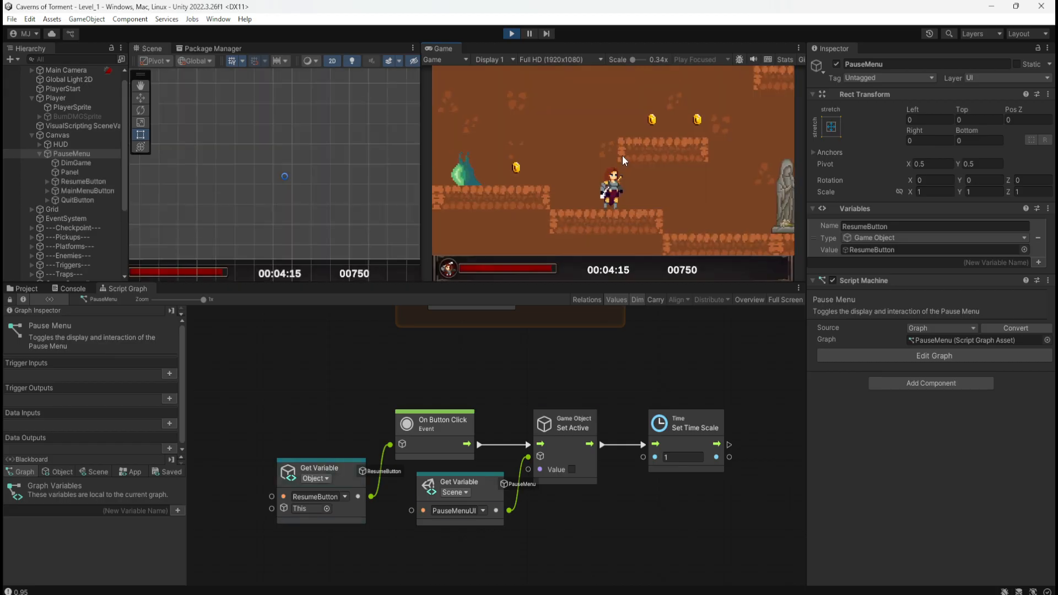
key(Right)
key(Escape)
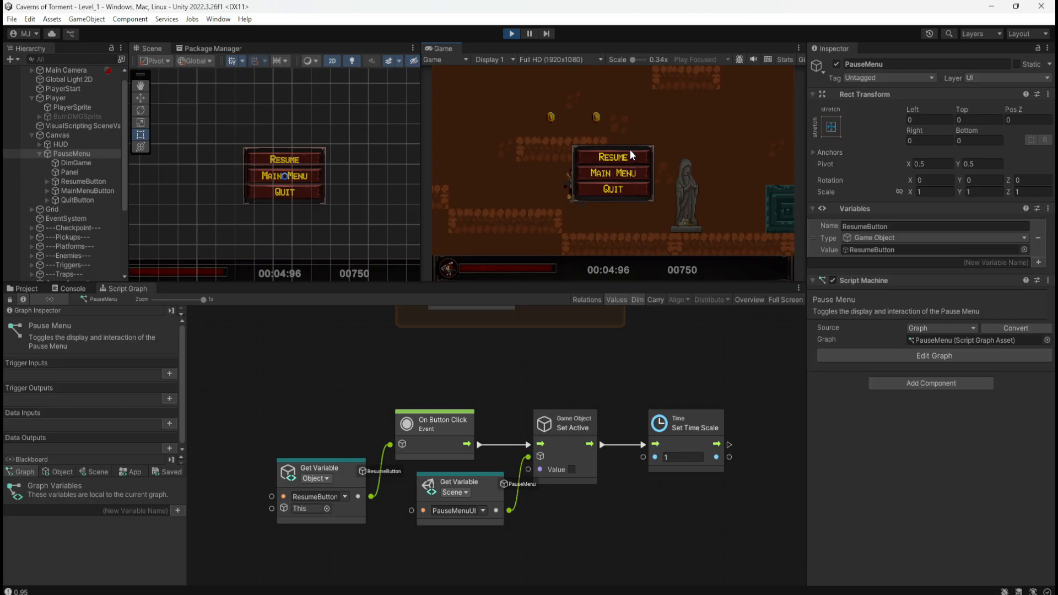
click(626, 153)
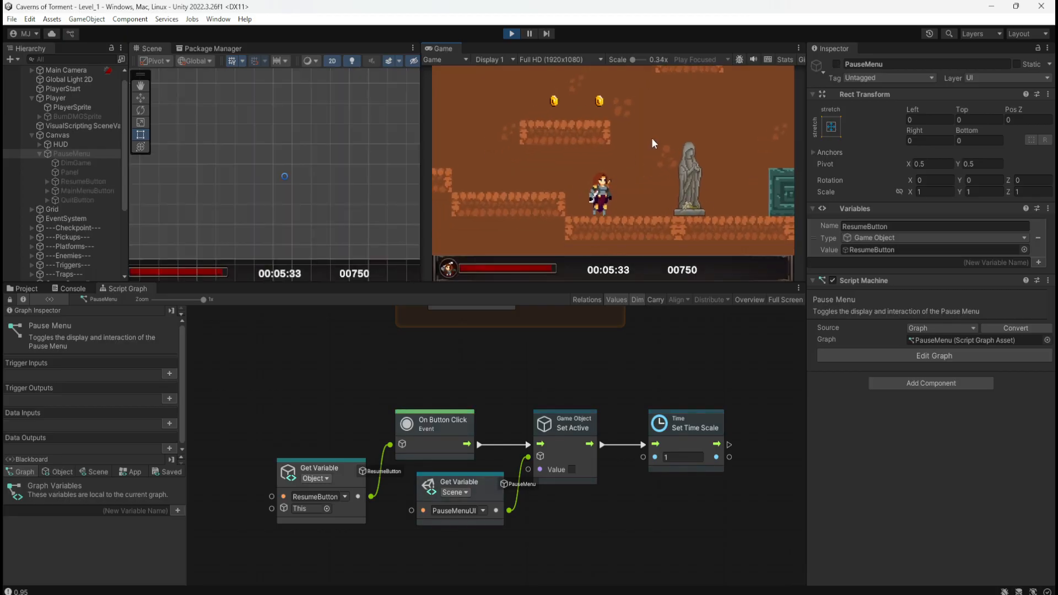
Pause and resume the running game four more times with the Resume button, then pause once more and stop play.
key(Escape)
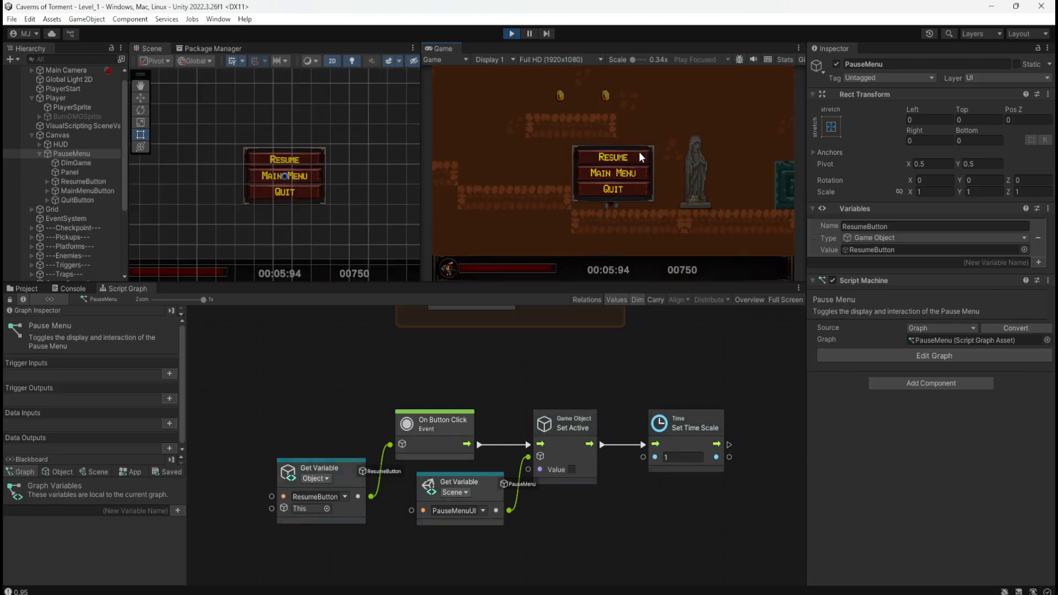
click(634, 157)
key(Escape)
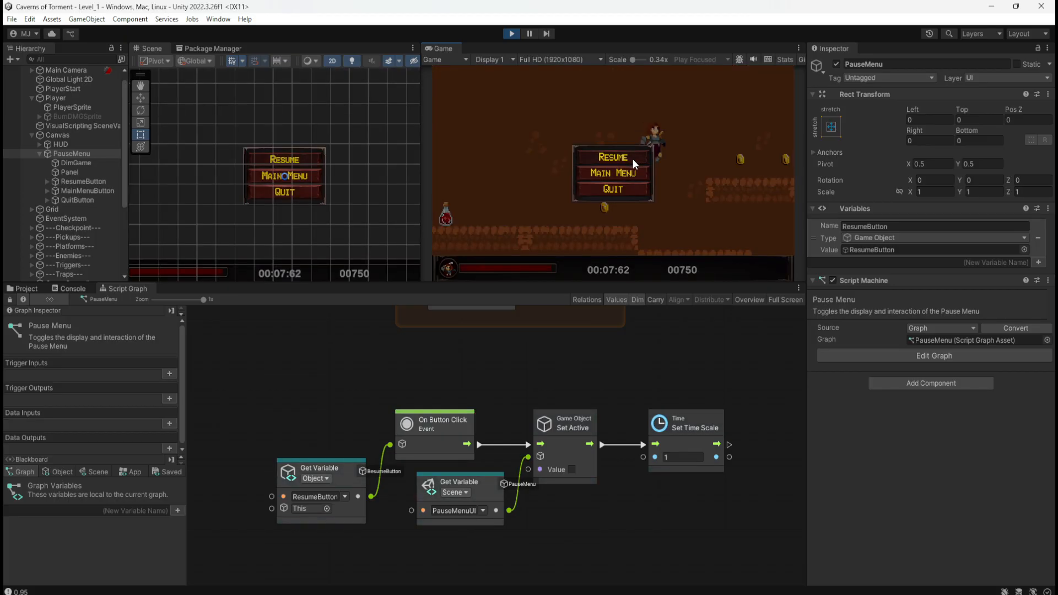
click(637, 157)
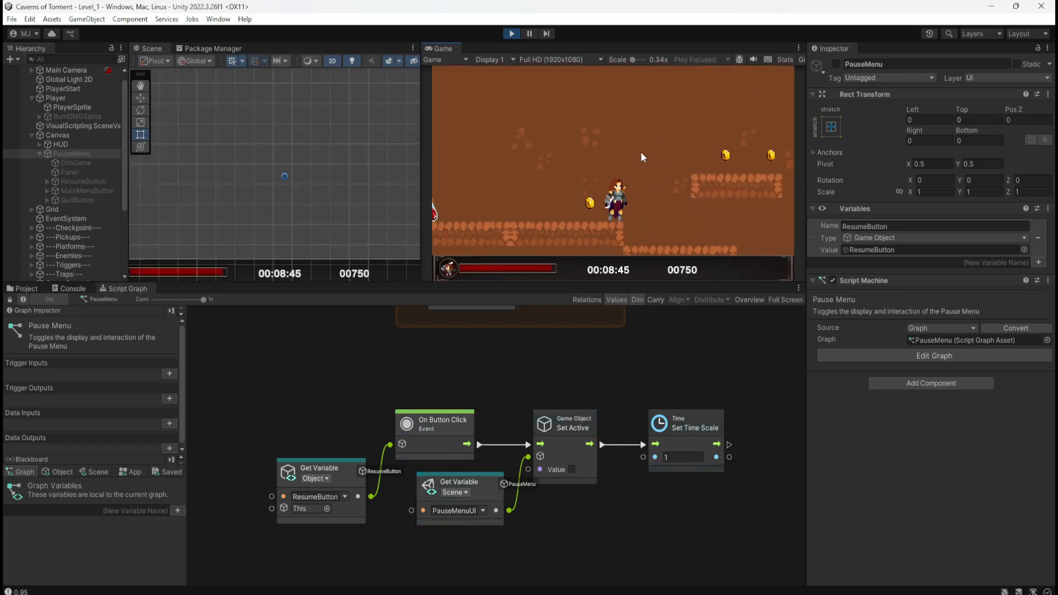
key(Escape)
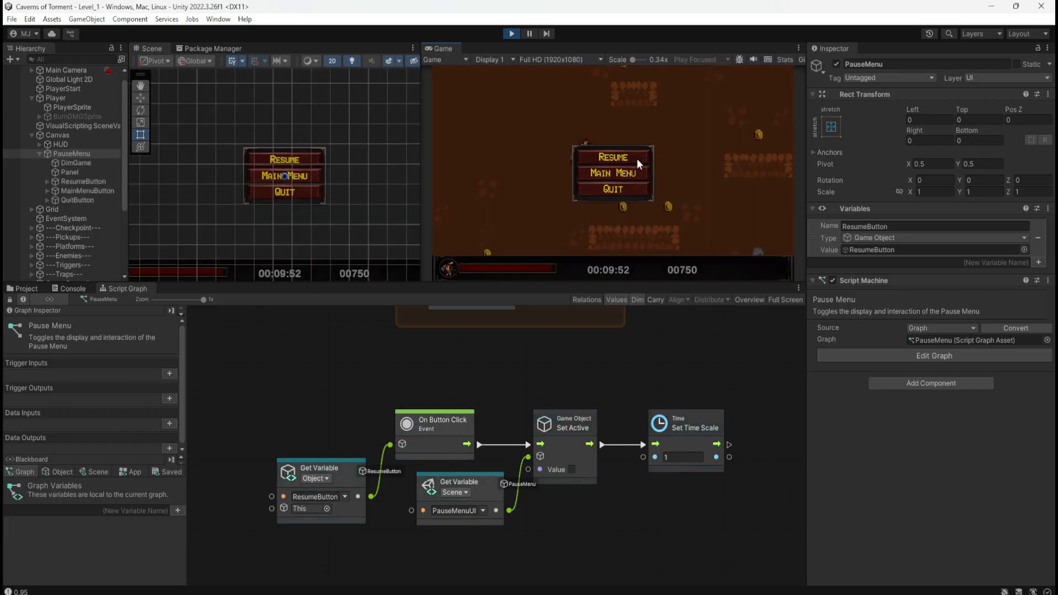
click(637, 158)
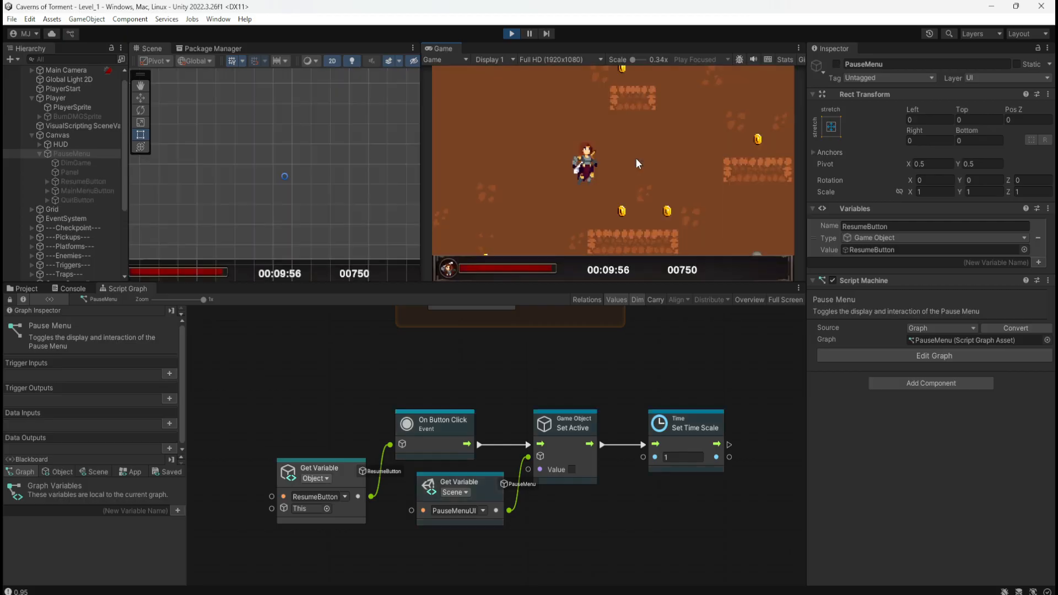
key(Escape)
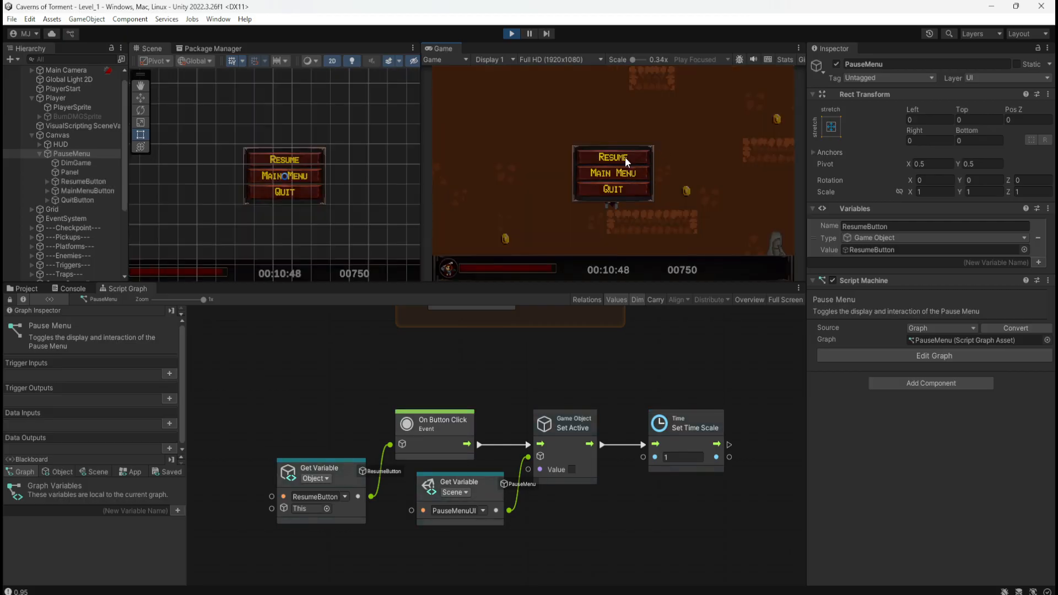
click(626, 153)
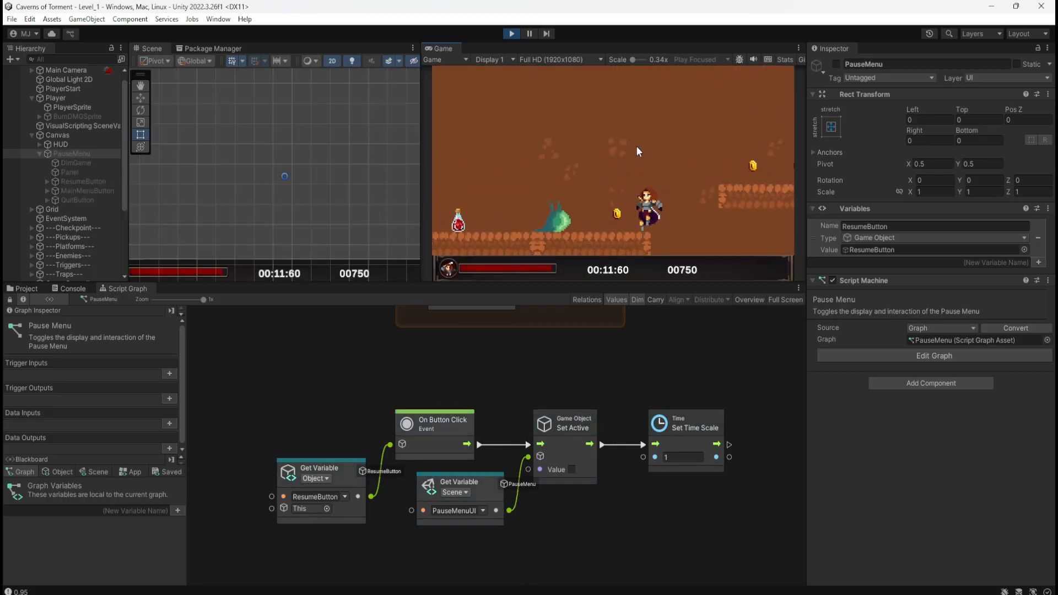
key(Escape)
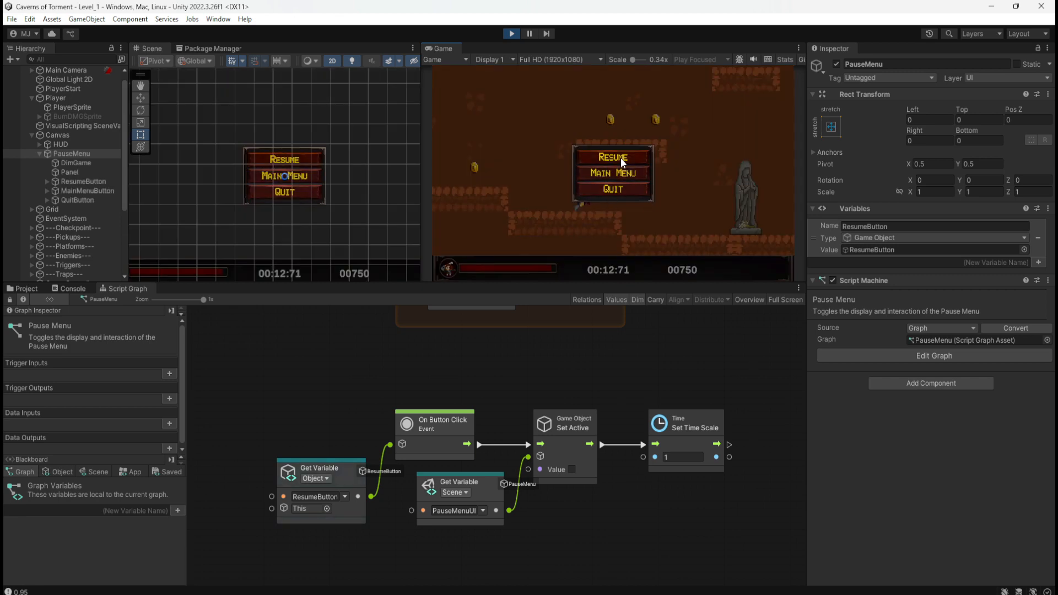
click(513, 31)
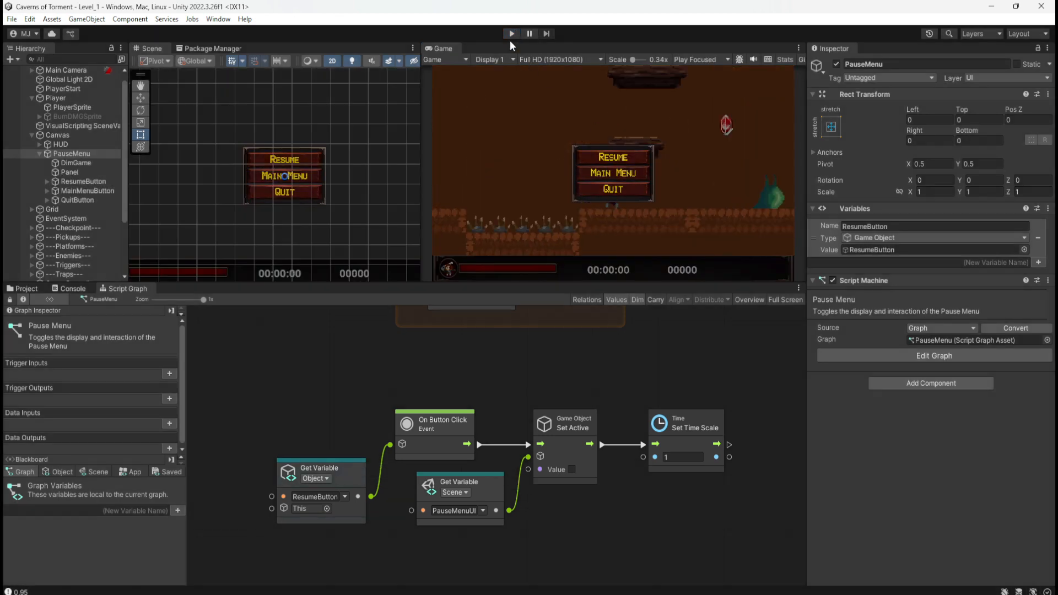
Run the game again, pause it mid-jump, continue with the Resume button and stop play.
click(511, 36)
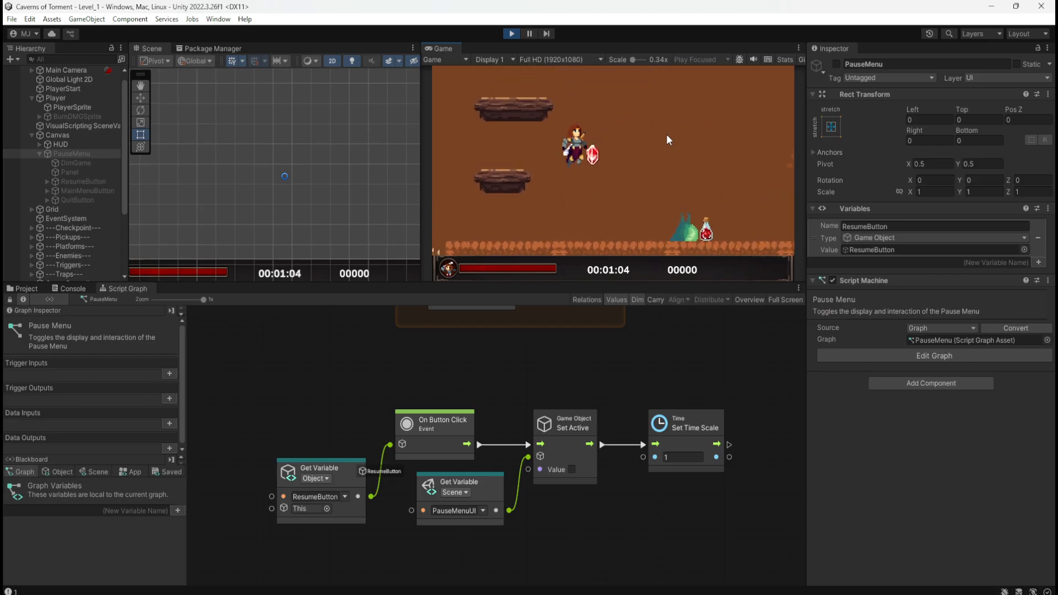
key(Escape)
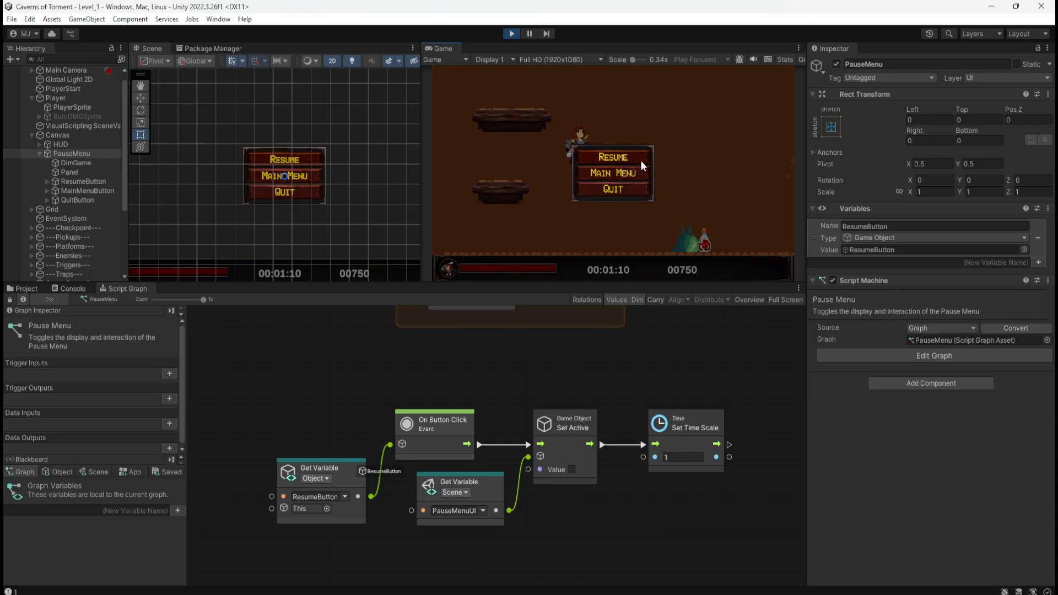
click(640, 159)
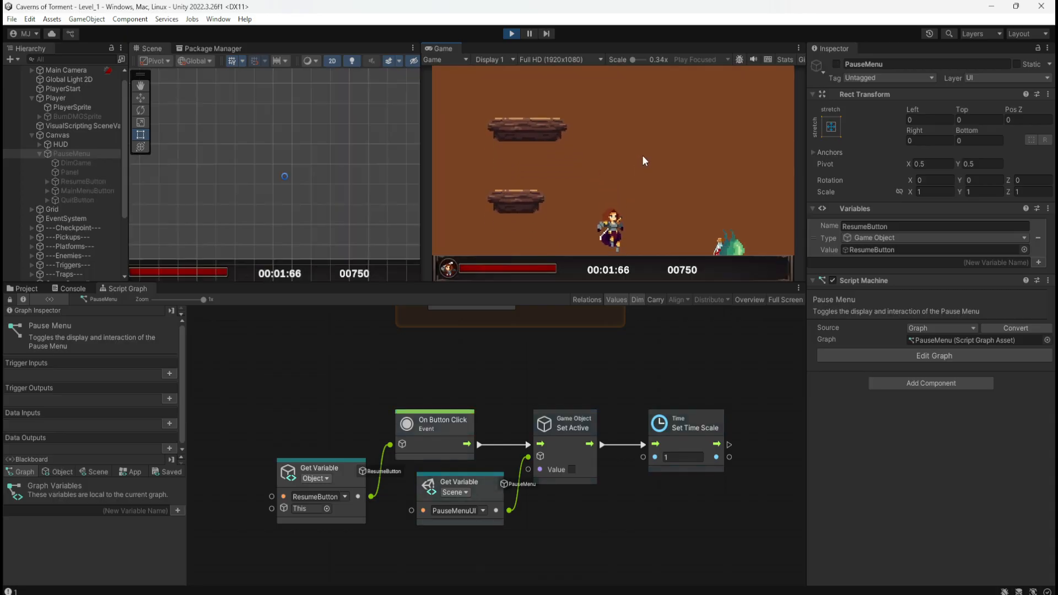
click(512, 33)
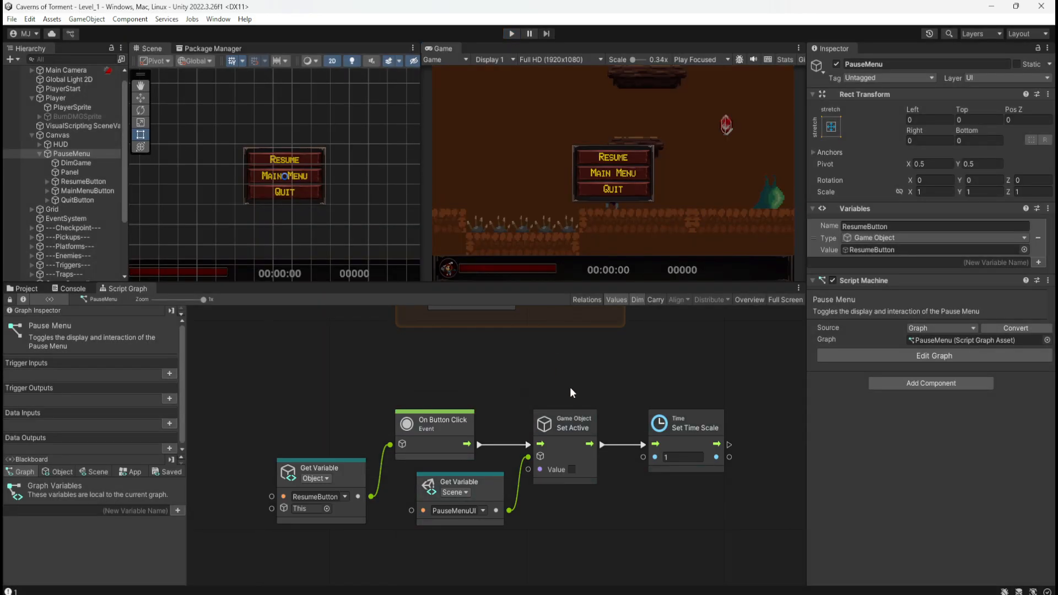
Create a group around the Resume button's five nodes and widen it slightly.
middle_drag(570, 387, 555, 362)
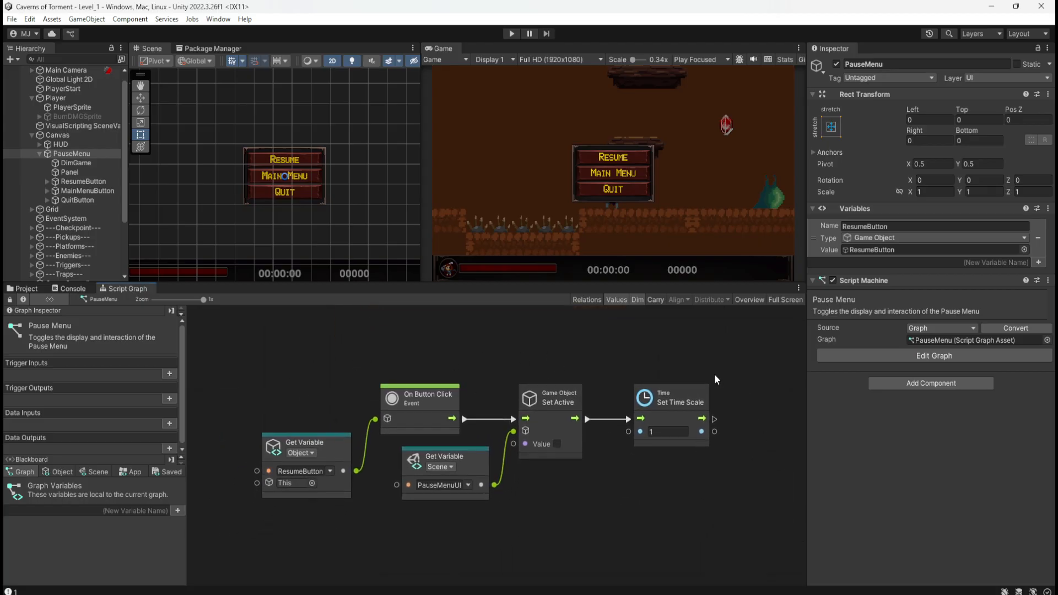
drag(719, 361, 249, 515)
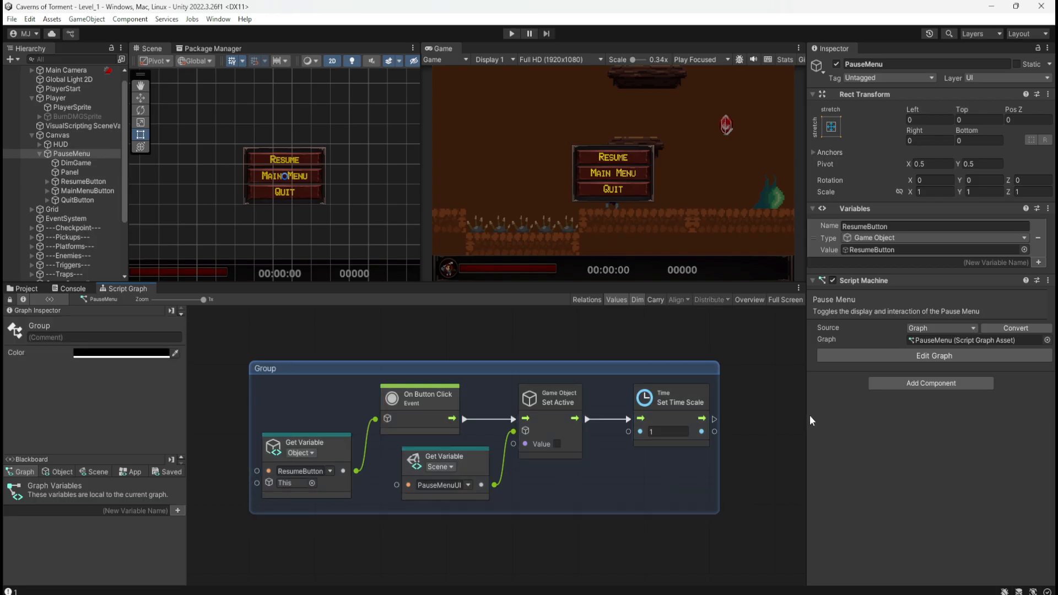
drag(719, 396, 723, 394)
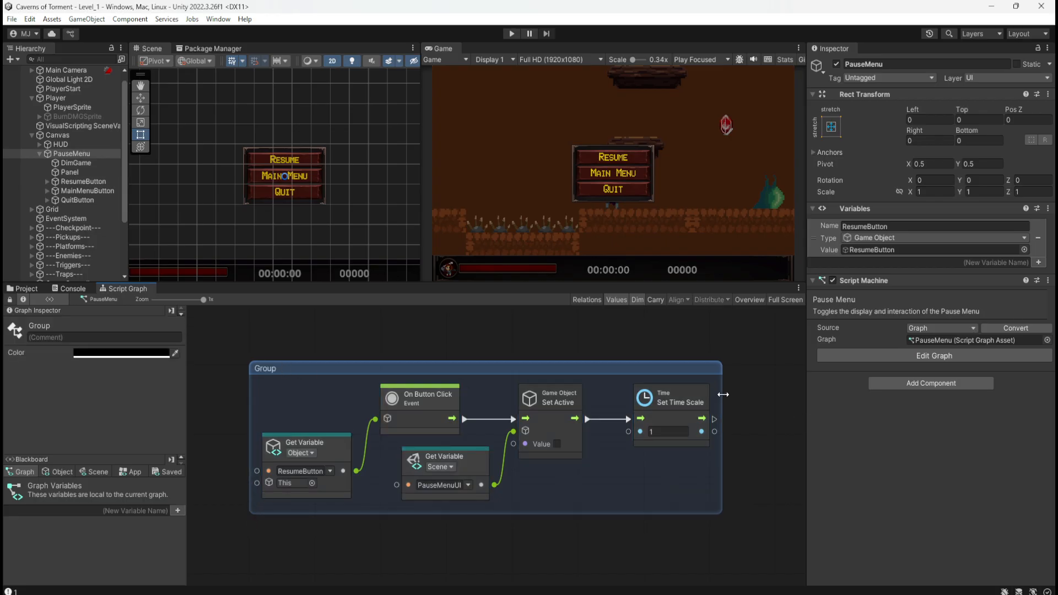
Title the new group "Clicking Resume button will unpause the game, and hide the Pause Menu".
double_click(265, 369)
text(Clicking Resume button )
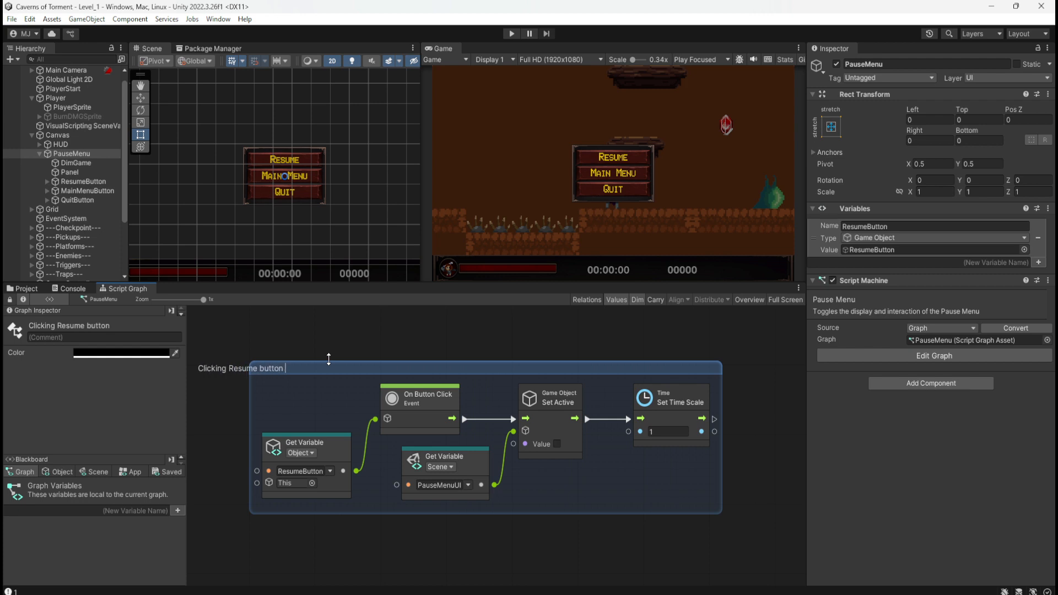
text(will unpa)
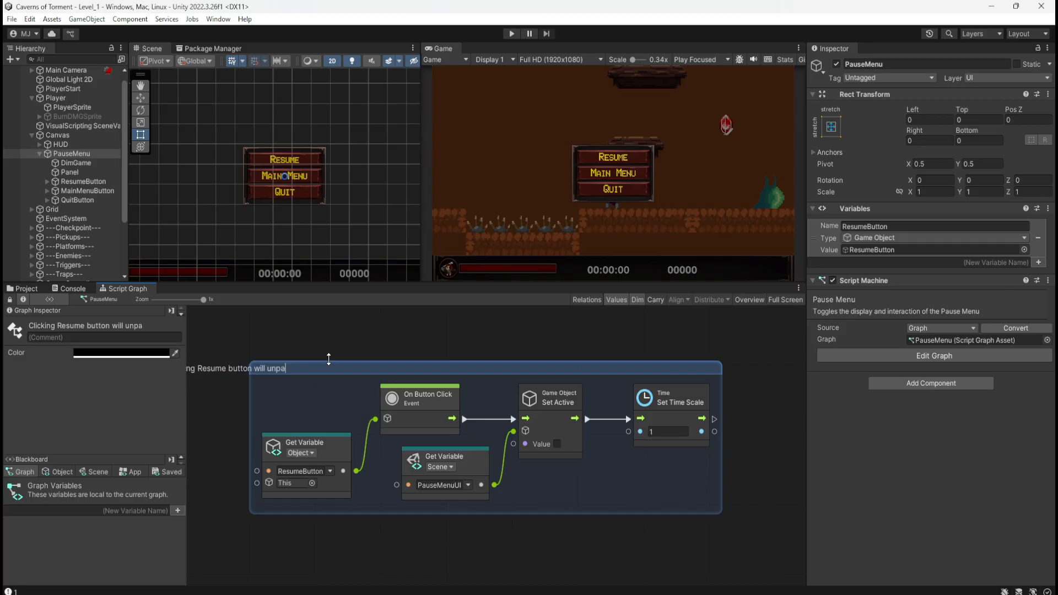
text(use the game, and )
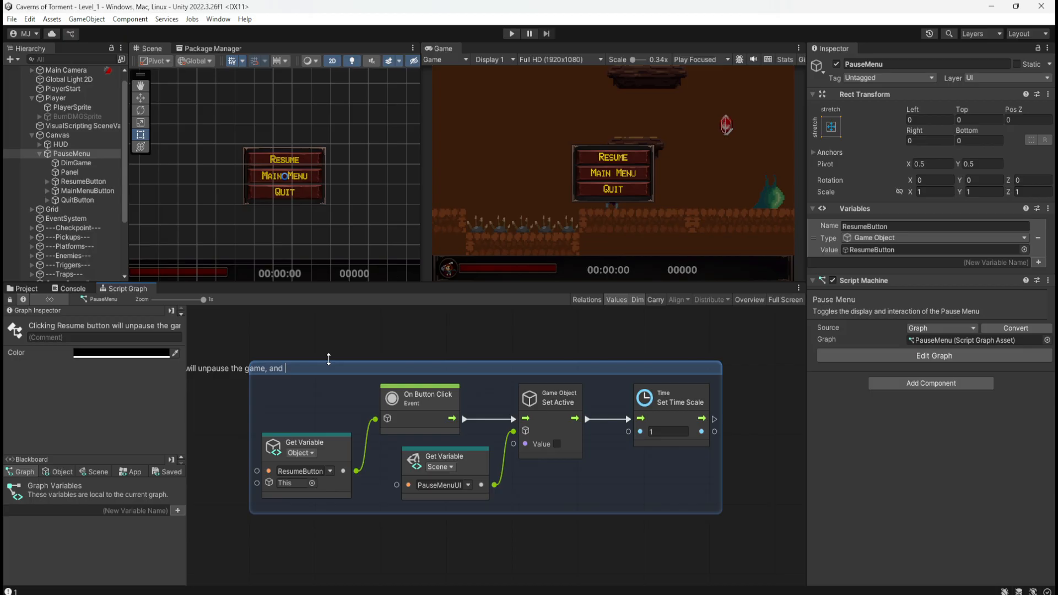
text(hide the Pause Menu)
key(Return)
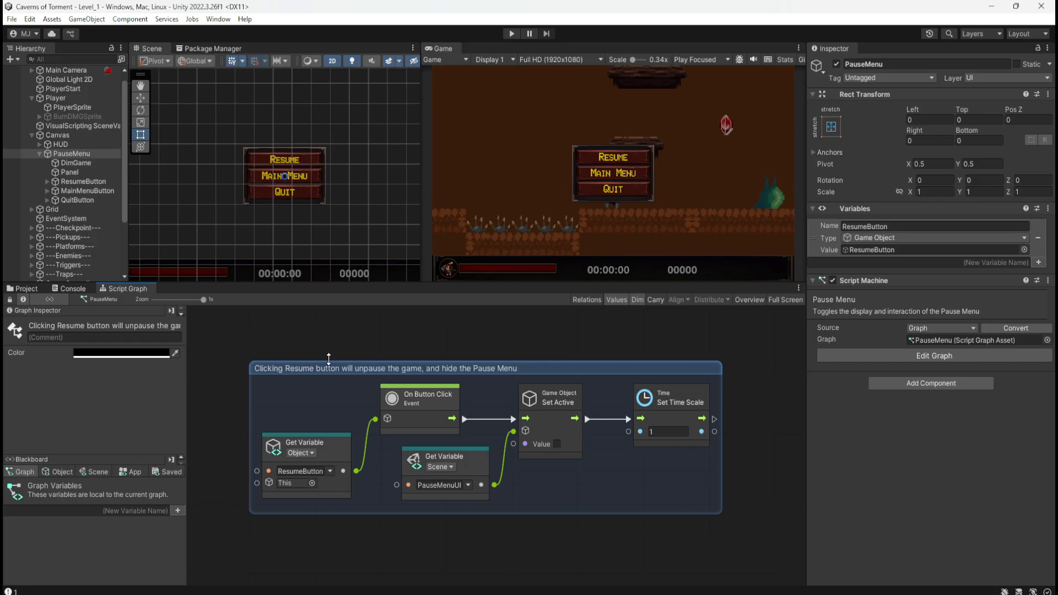
Revise the group title to "Clicking the Resume Button will unpause the game and hide the Pause Menu".
double_click(287, 368)
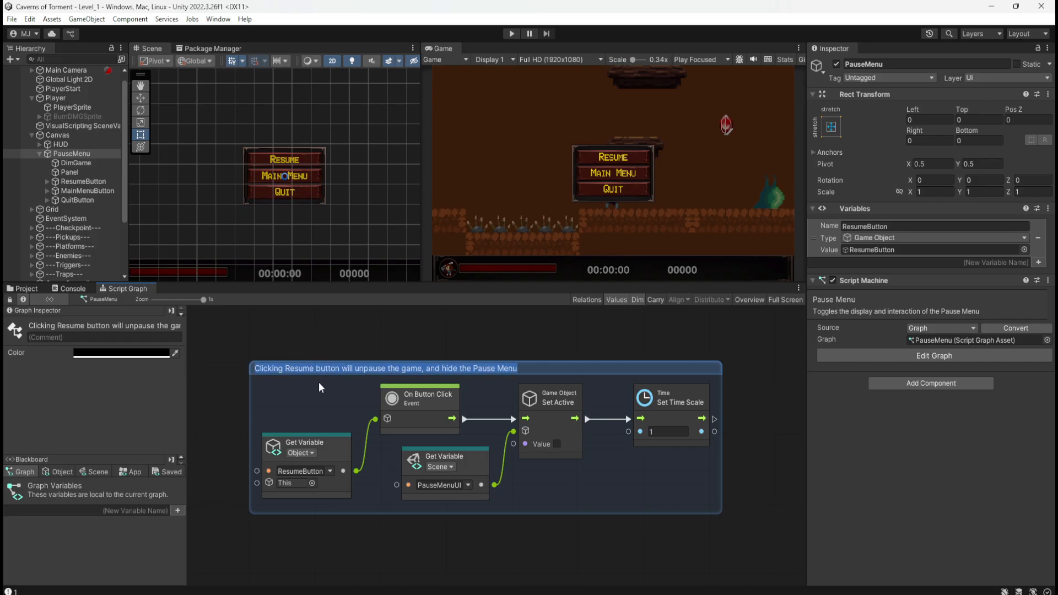
key(Left)
key(Right)
key(Right)
key(Right)
key(Right)
key(Right)
key(Right)
key(Right)
key(Right)
key(Right)
key(Right)
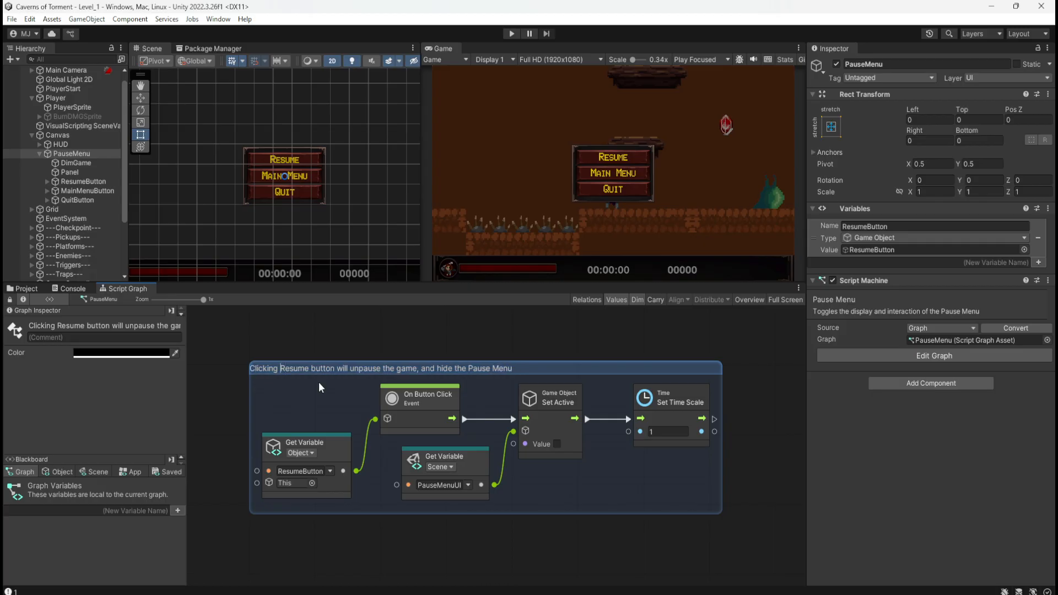
text(the)
key(Right)
key(Right)
key(Right)
key(Right)
key(Right)
key(Right)
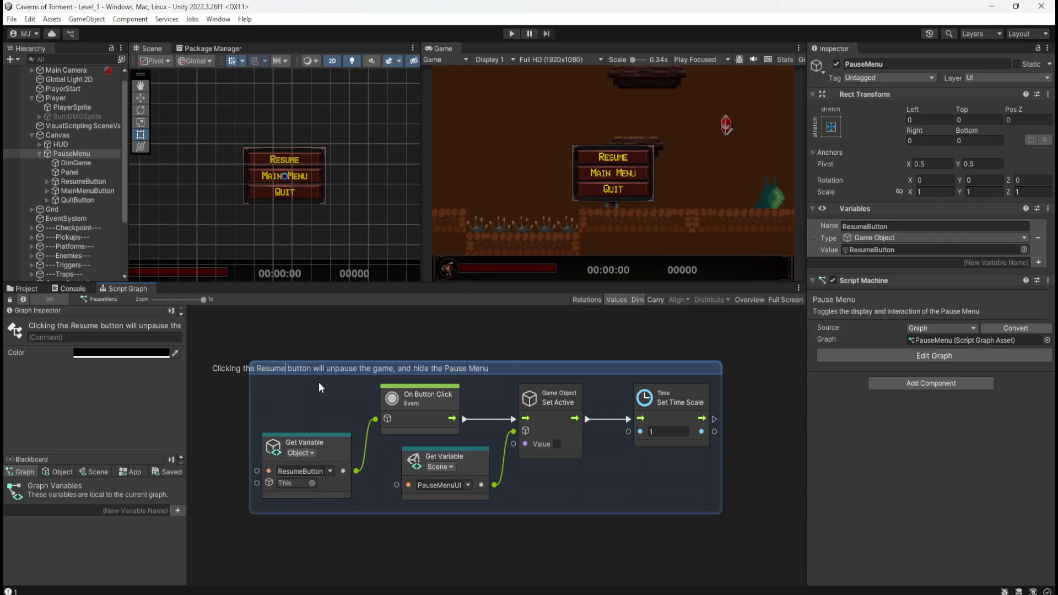
key(Right)
key(Delete)
text(B)
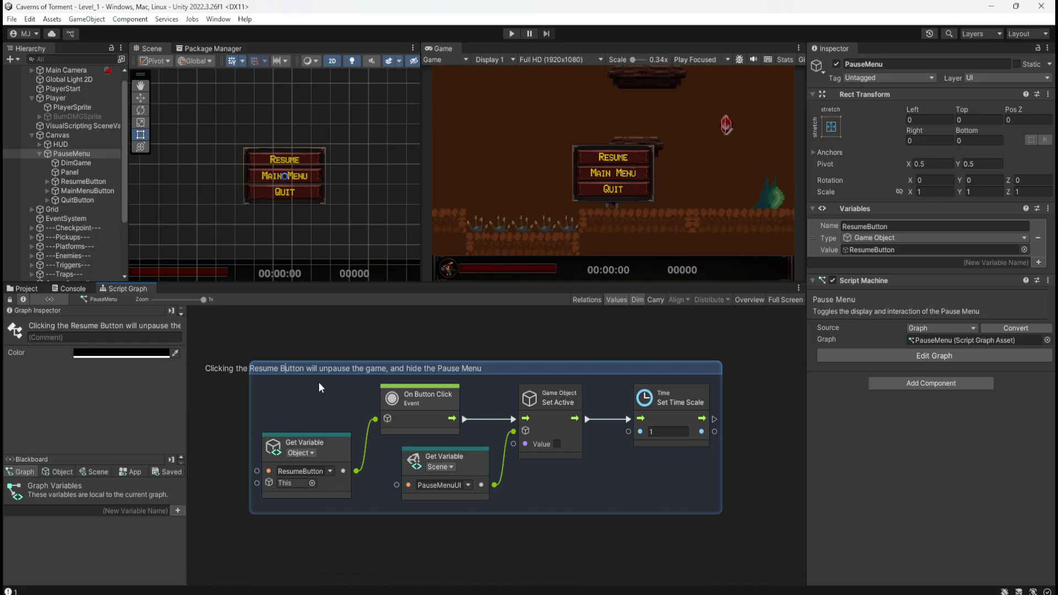
key(Right)
key(Right)
key(Right)
key(Right)
key(Right)
key(Right)
key(Right)
key(Right)
key(Right)
key(Right)
key(Right)
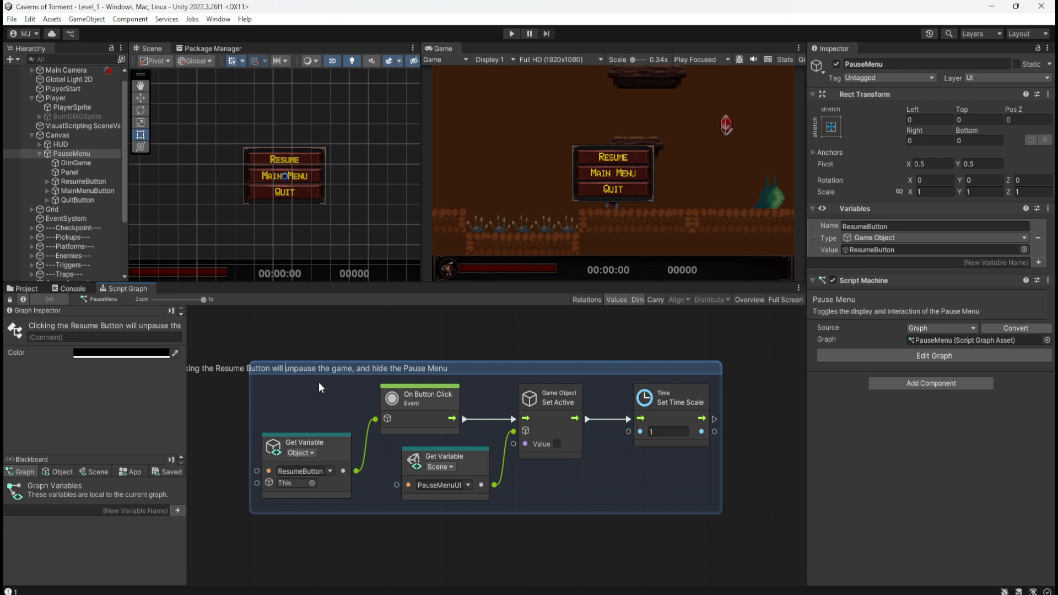
key(Right)
key(Right)
key(Right)
key(Right)
key(Right)
key(Right)
key(Right)
key(Right)
key(Right)
key(Right)
key(Right)
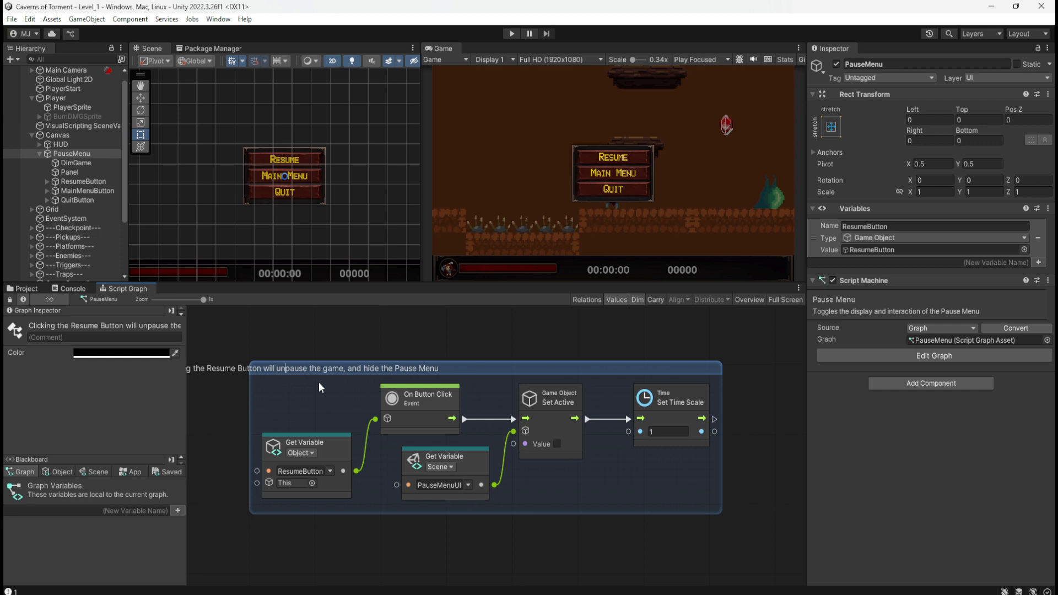
key(Right)
key(Right)
key(Right)
key(Right)
key(Right)
key(Right)
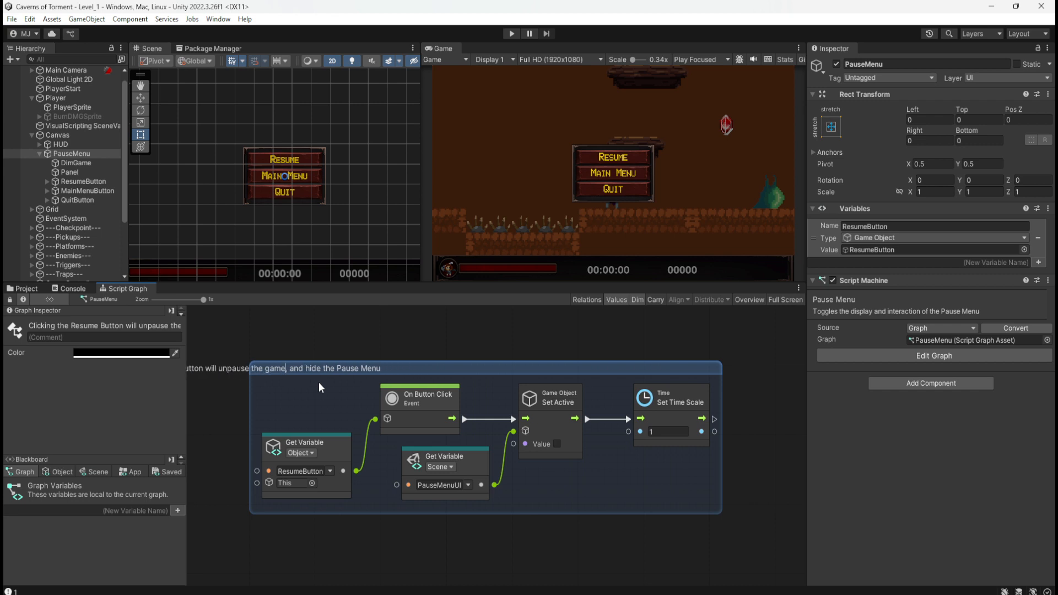
key(BackSpace)
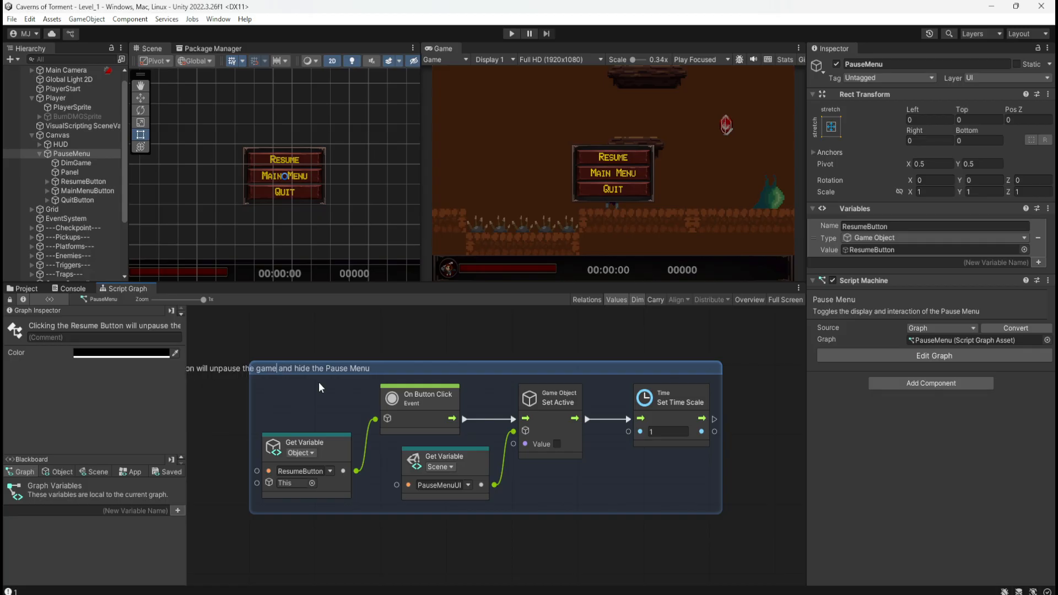
click(460, 346)
Copy the hexadecimal colour of the Player graph's Escape pause group and return to the Resume Button group in the PauseMenu graph.
scroll(455, 524, down, 3)
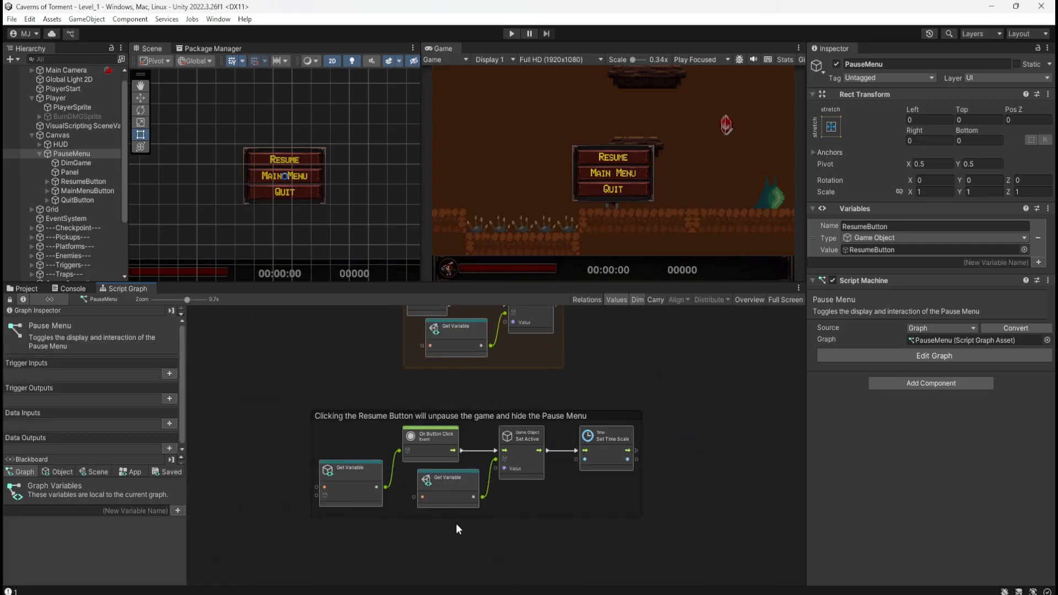
scroll(525, 459, up, 3)
click(567, 437)
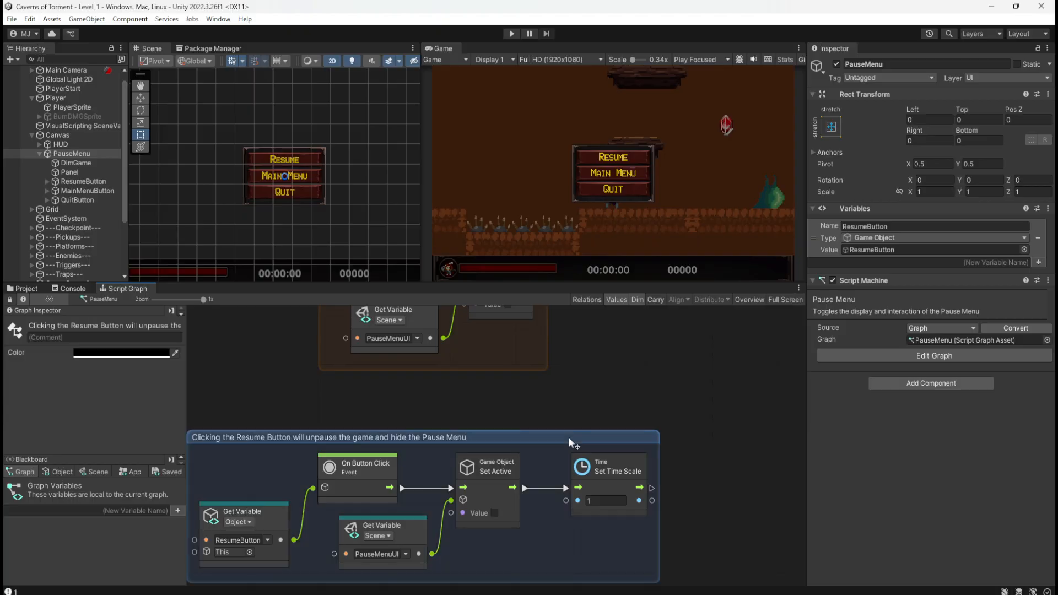
click(81, 98)
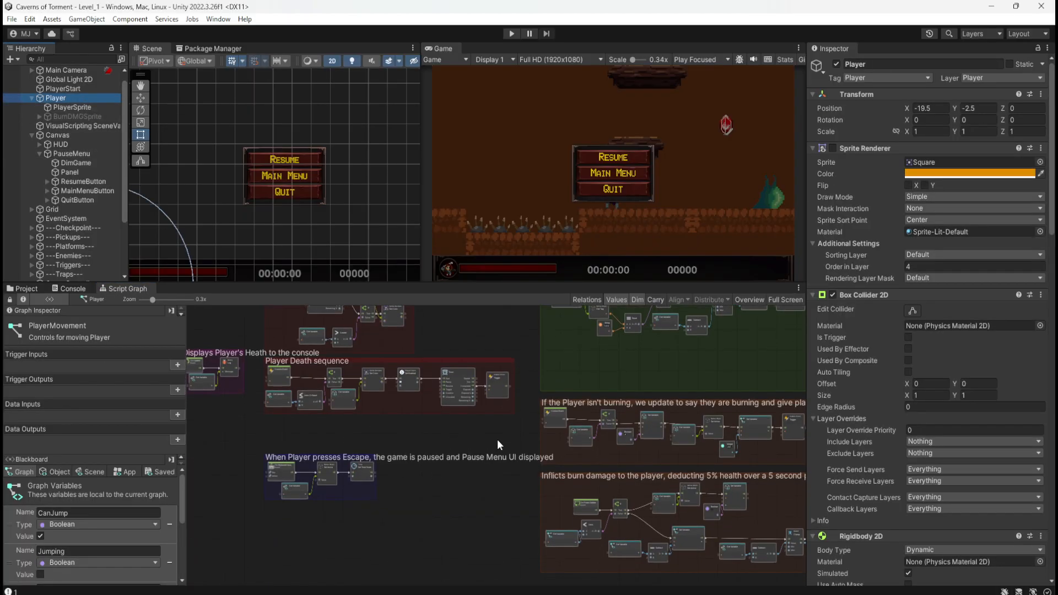
scroll(286, 490, up, 7)
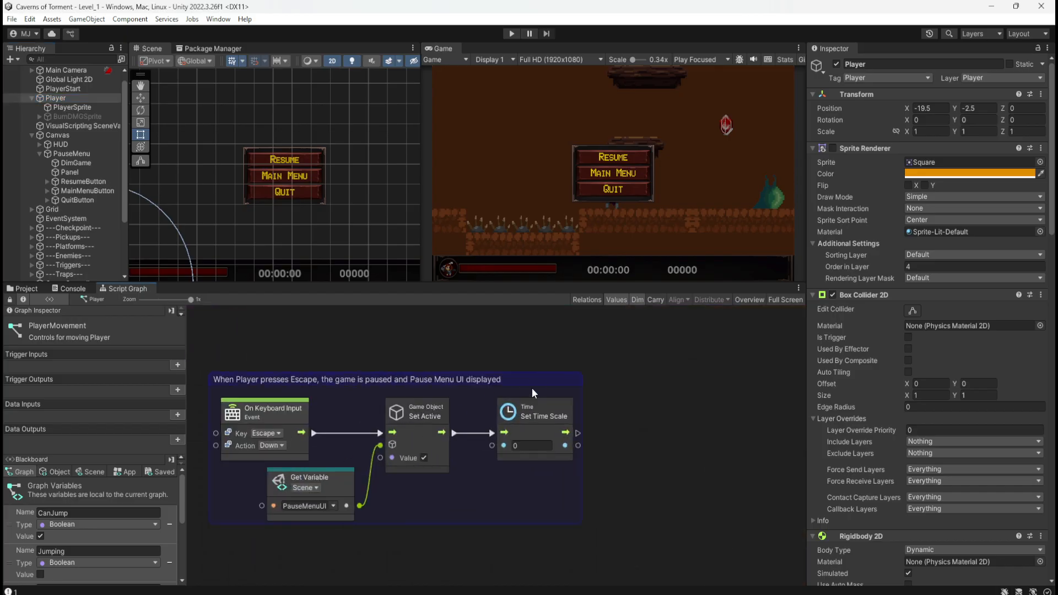
click(540, 381)
click(125, 352)
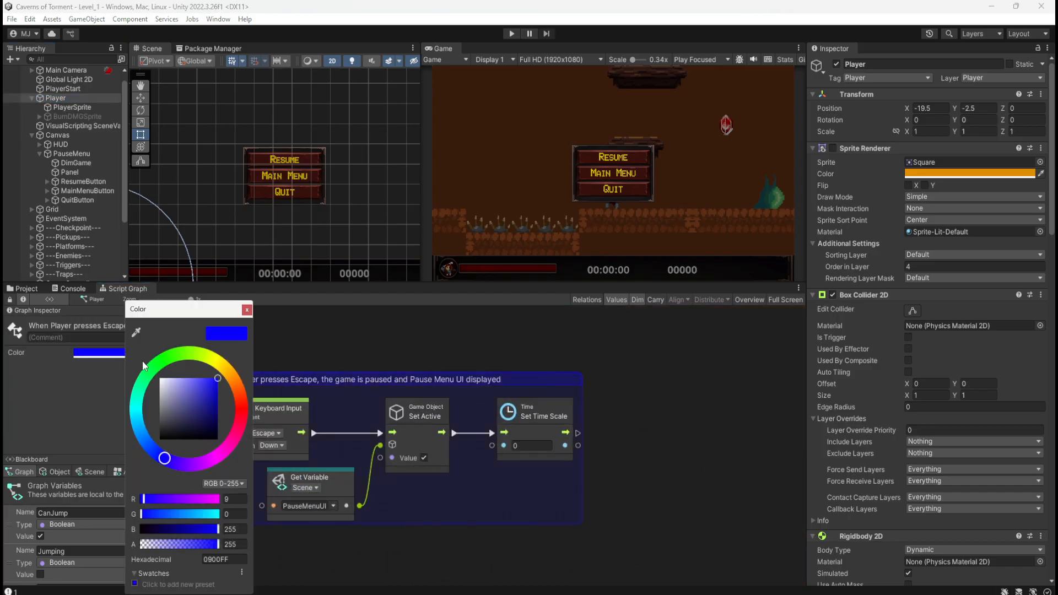
click(225, 560)
click(681, 406)
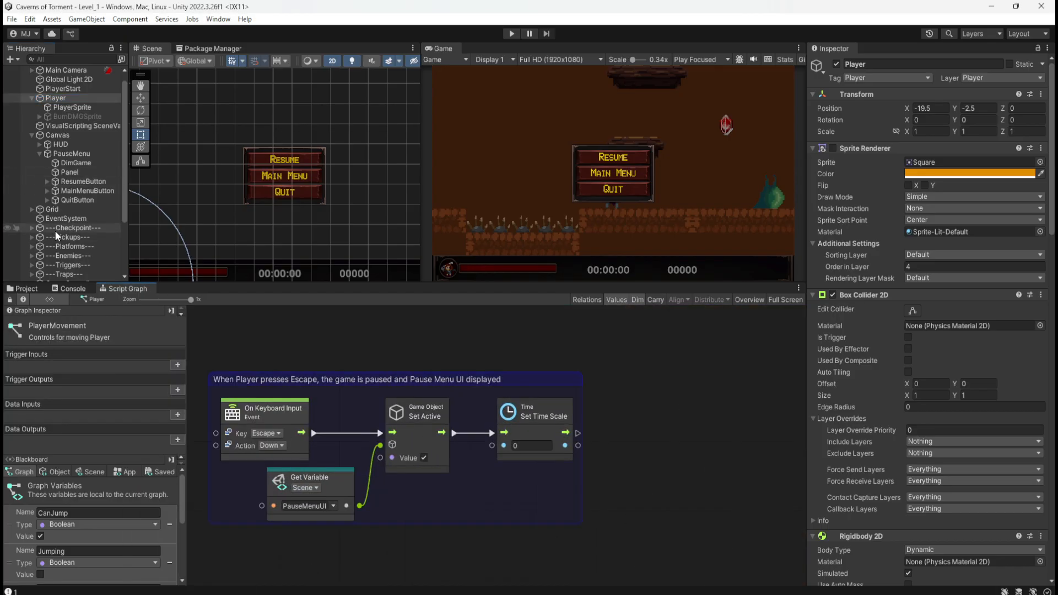
click(71, 153)
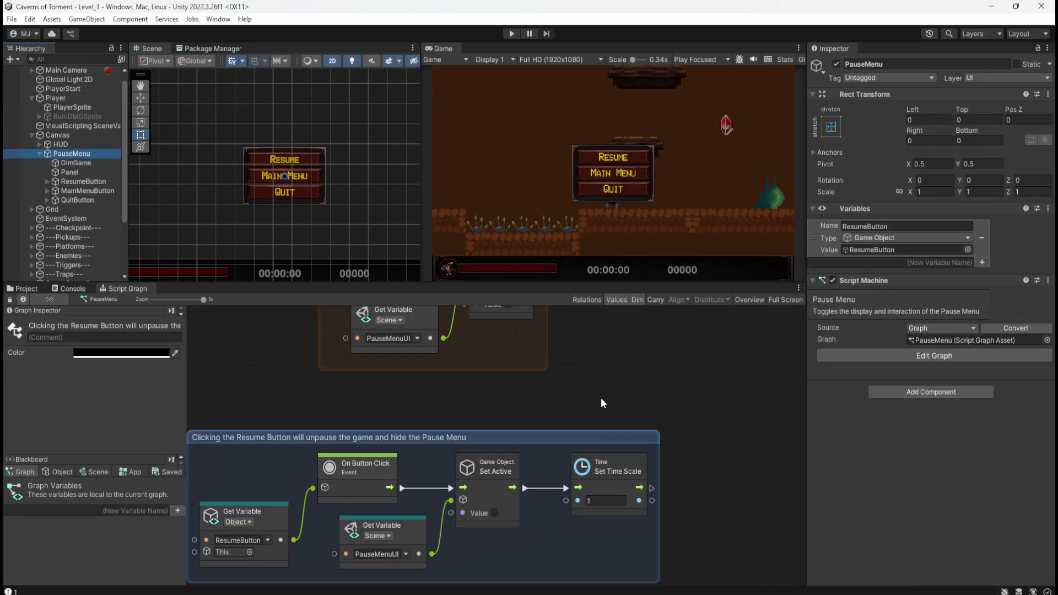
Set the Resume Button group's colour to the copied hexadecimal value 0900FF.
middle_drag(606, 408, 691, 336)
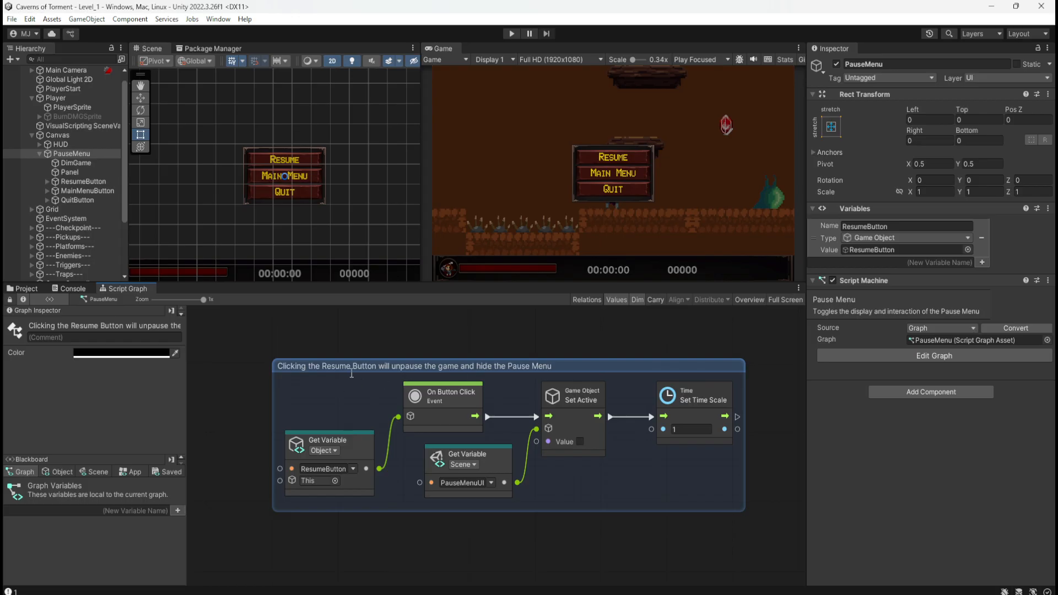
middle_drag(396, 337, 333, 327)
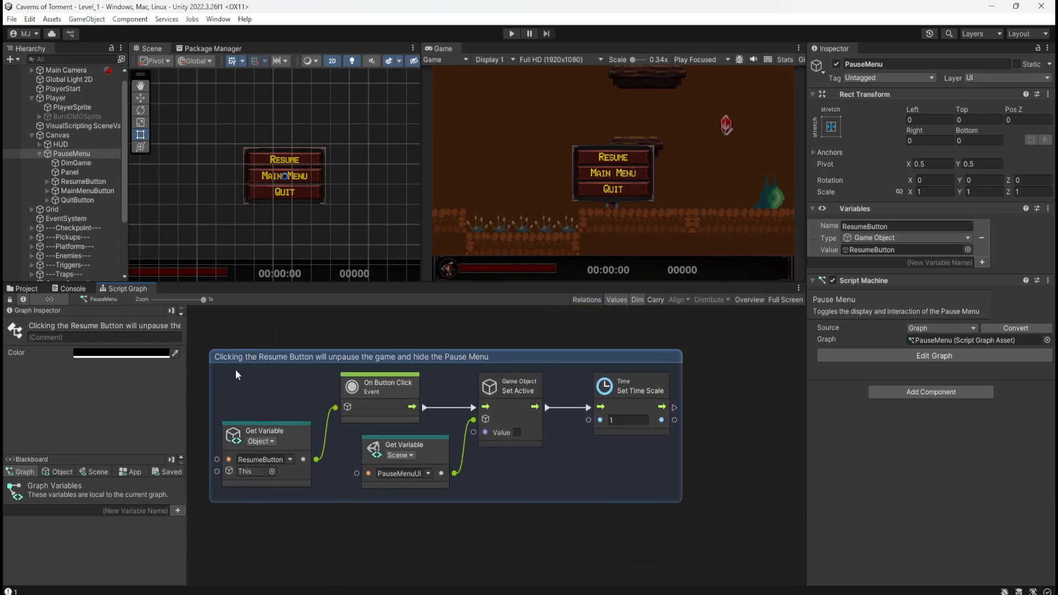
click(593, 332)
click(577, 356)
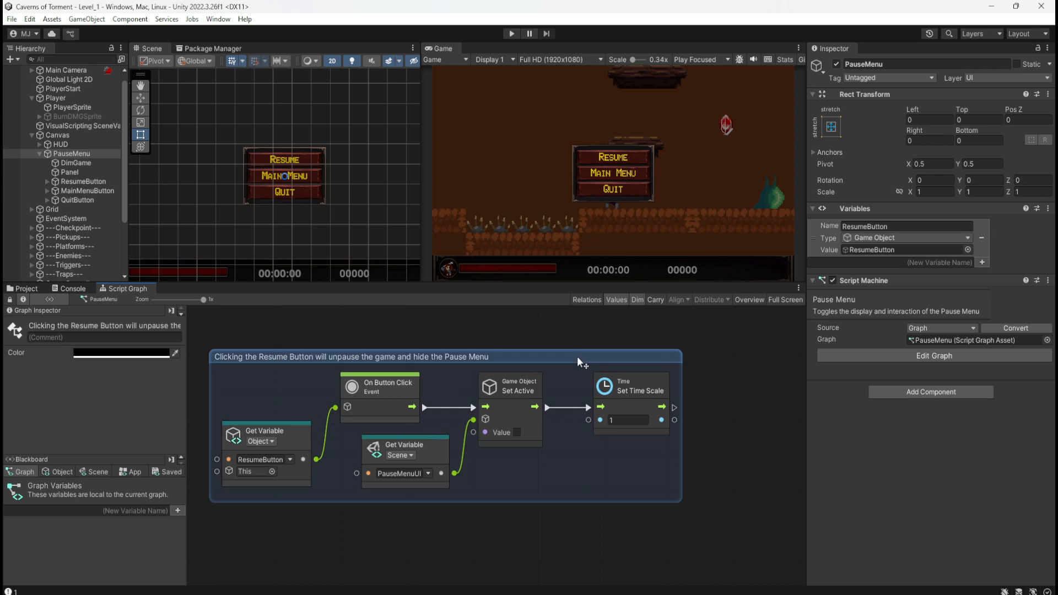
click(160, 354)
click(254, 560)
text(0000FF)
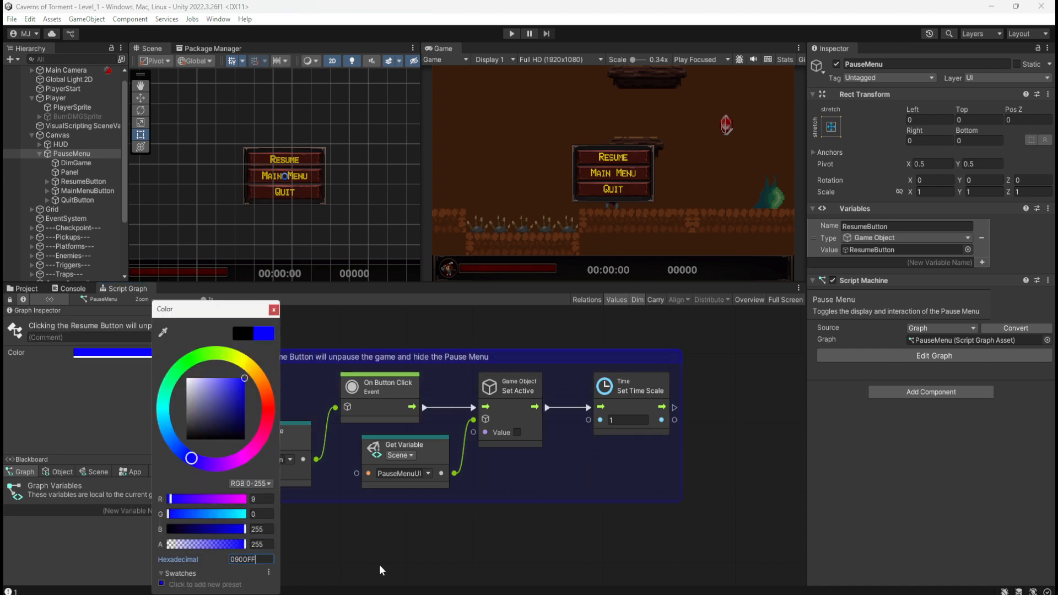
click(382, 563)
scroll(455, 534, down, 4)
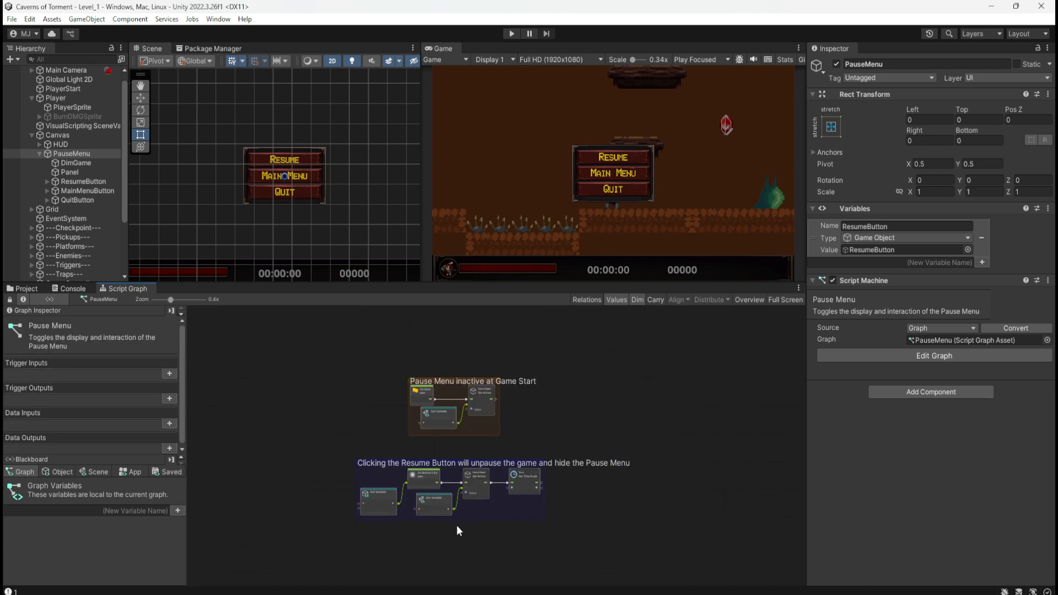
scroll(490, 438, up, 4)
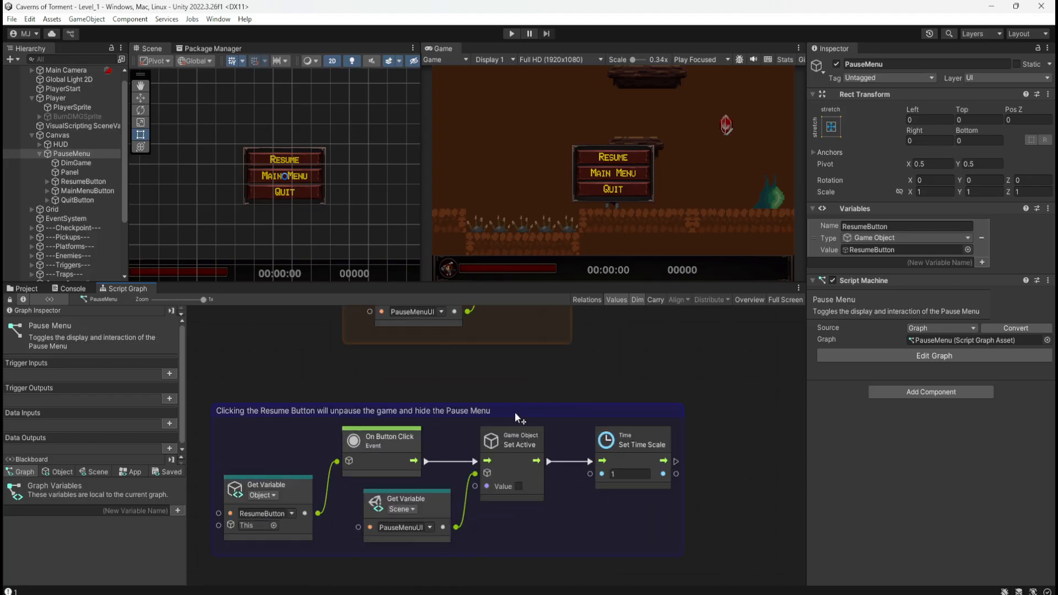
drag(515, 412, 646, 420)
click(653, 384)
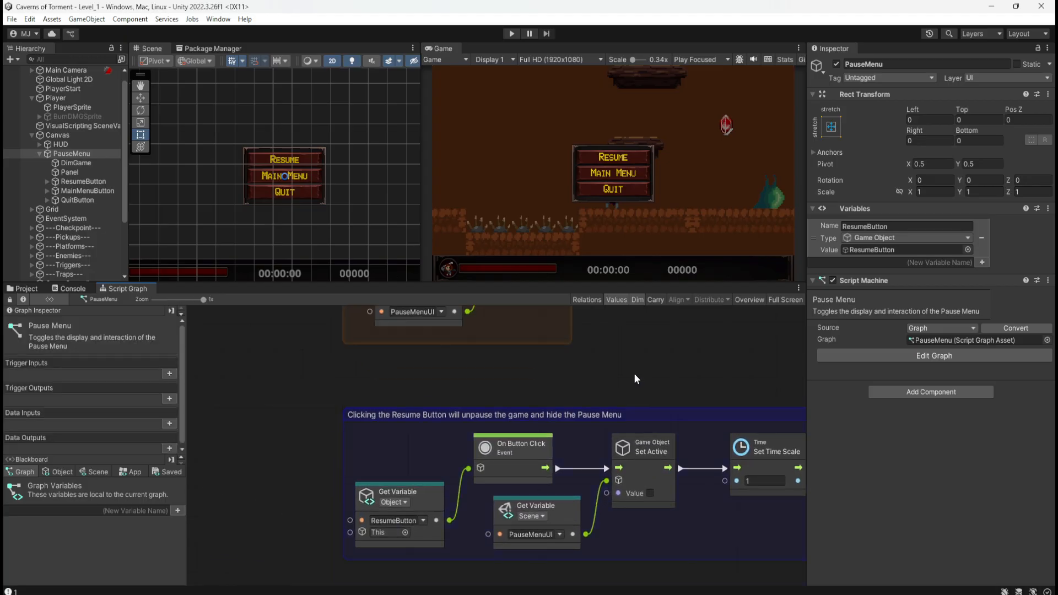
middle_drag(634, 373, 508, 317)
scroll(454, 377, down, 2)
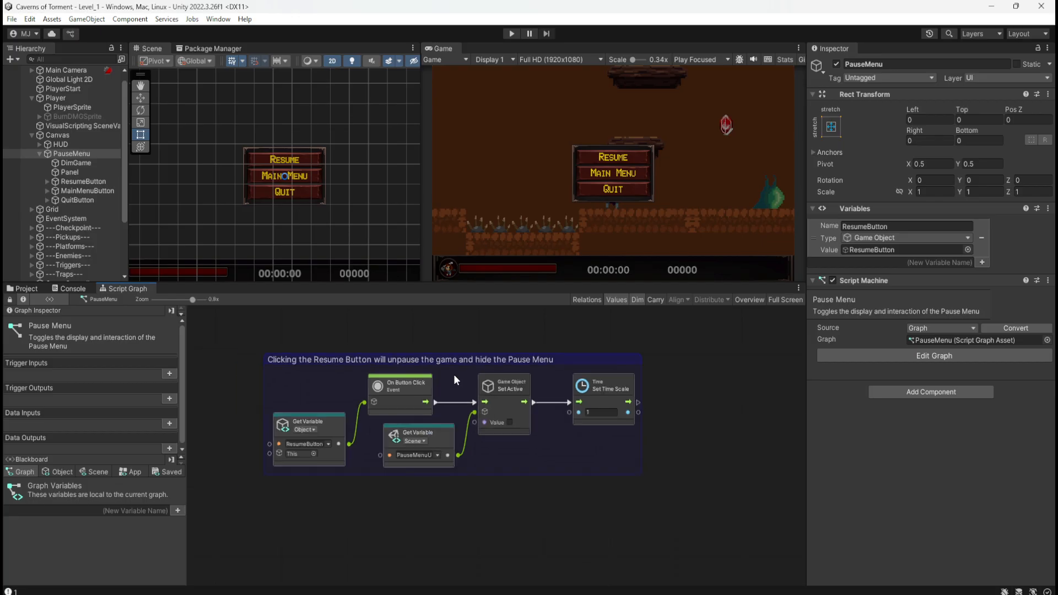
scroll(430, 384, down, 1)
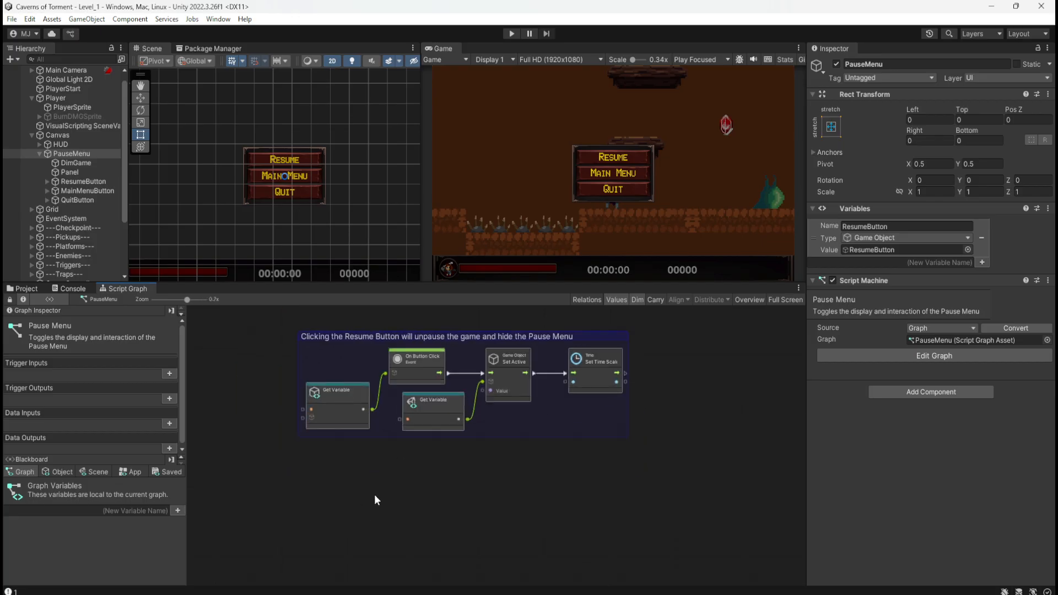
scroll(386, 489, up, 1)
middle_drag(425, 483, 412, 528)
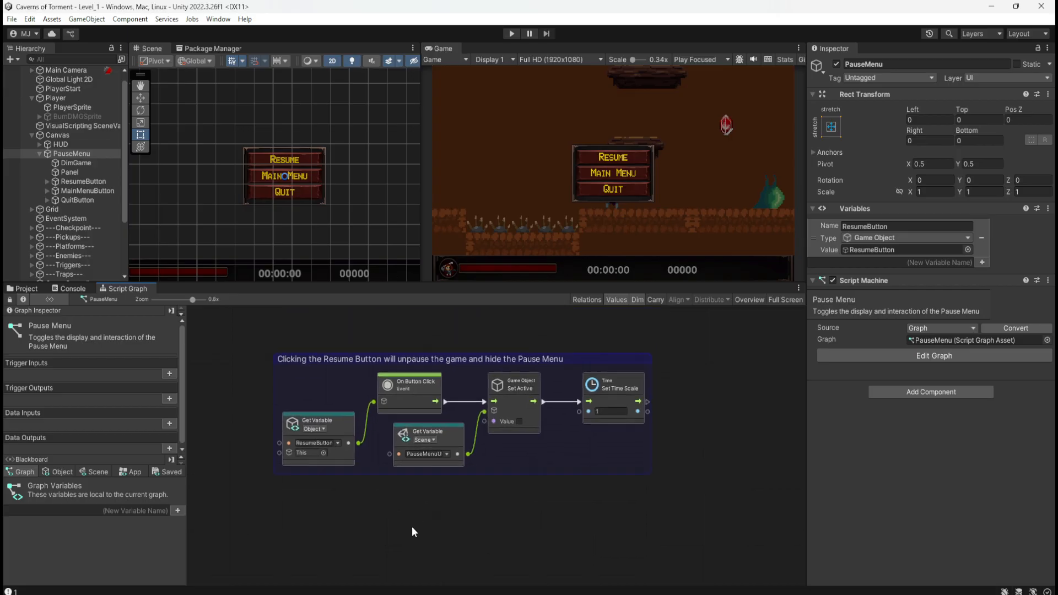
Add an object variable QuitButton of type Game Object and assign the hierarchy's QuitButton object as its value.
click(65, 473)
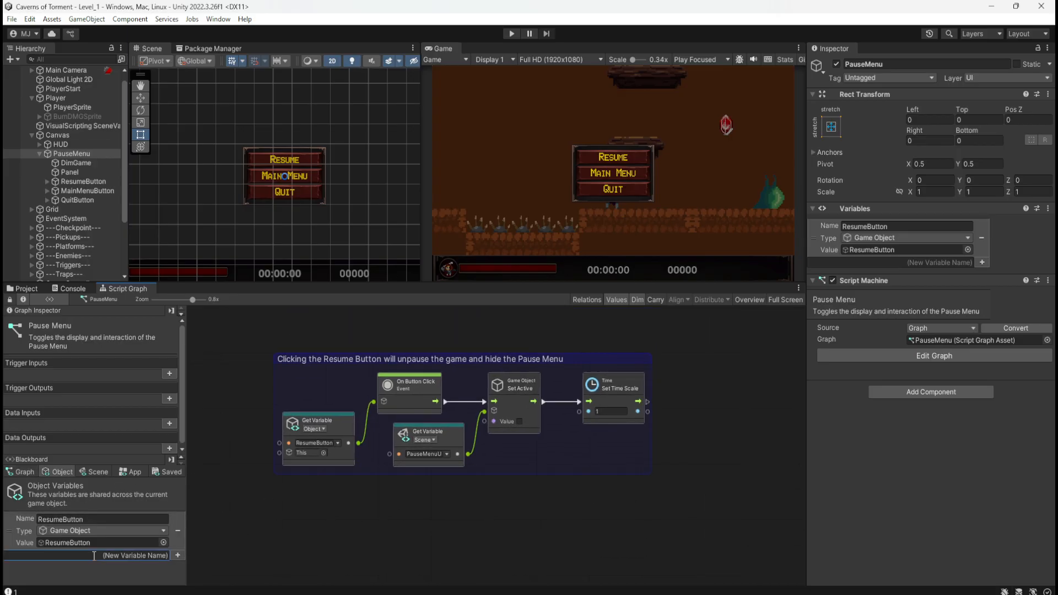
text(QuitButton)
key(Return)
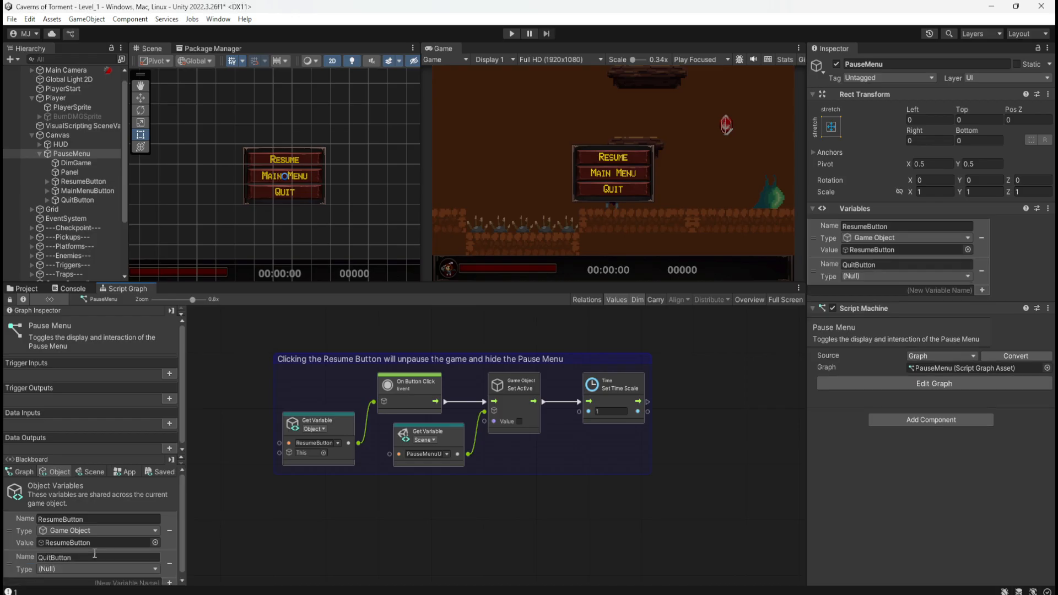
click(86, 568)
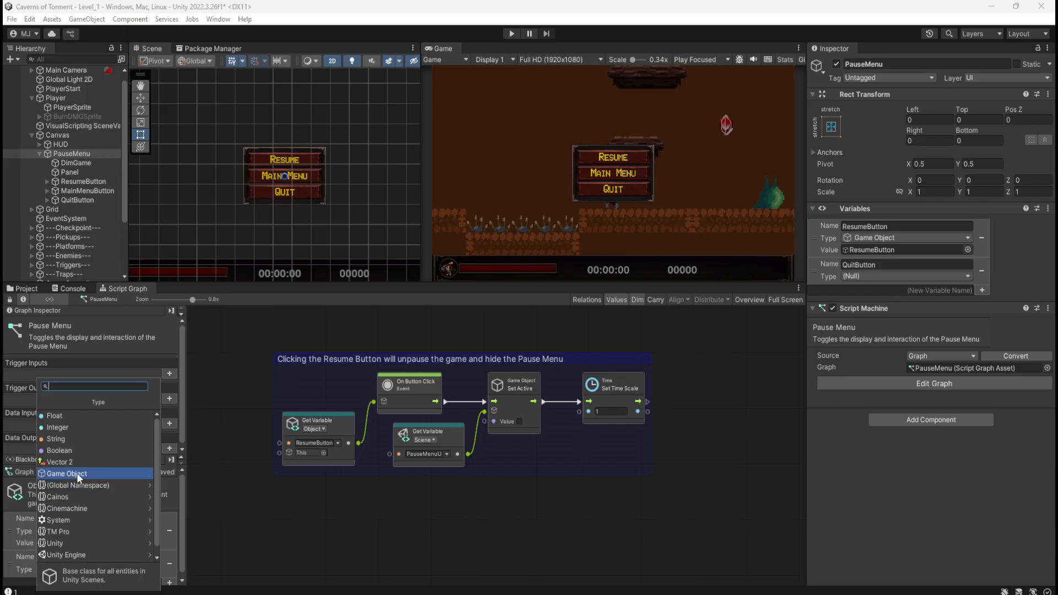
click(77, 474)
scroll(12, 566, down, 1)
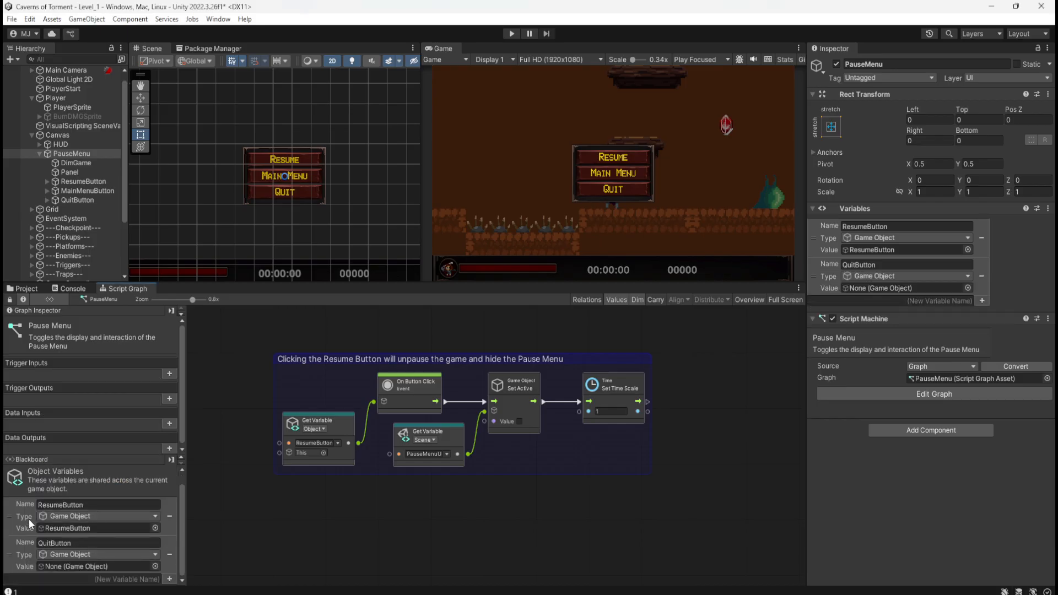
drag(75, 199, 87, 572)
scroll(415, 485, down, 2)
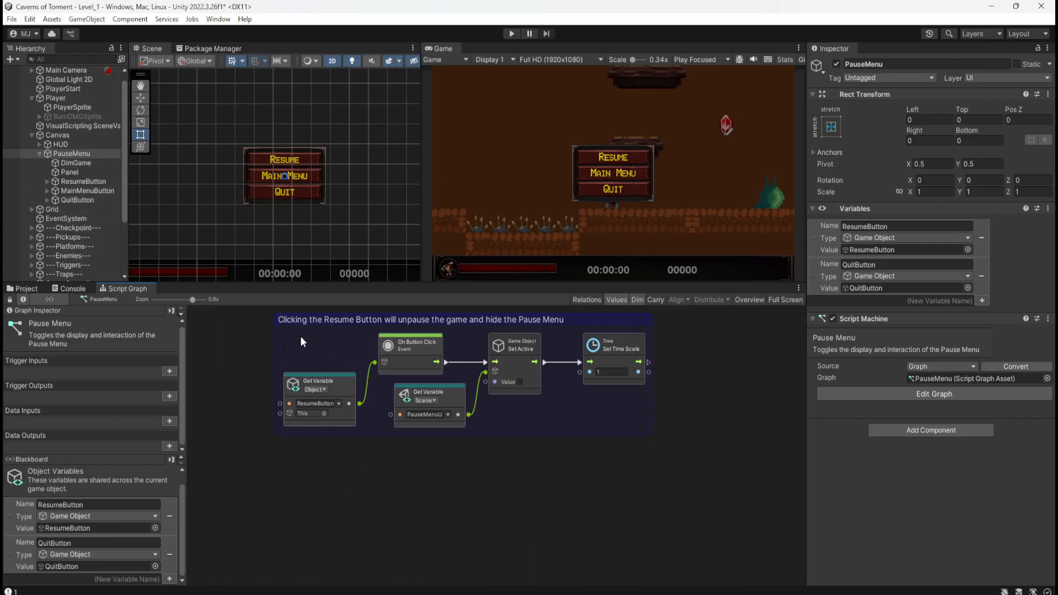
Duplicate the Resume group's ResumeButton Get Variable and On Button Click nodes below the group and switch the copied variable to QuitButton.
drag(301, 337, 386, 398)
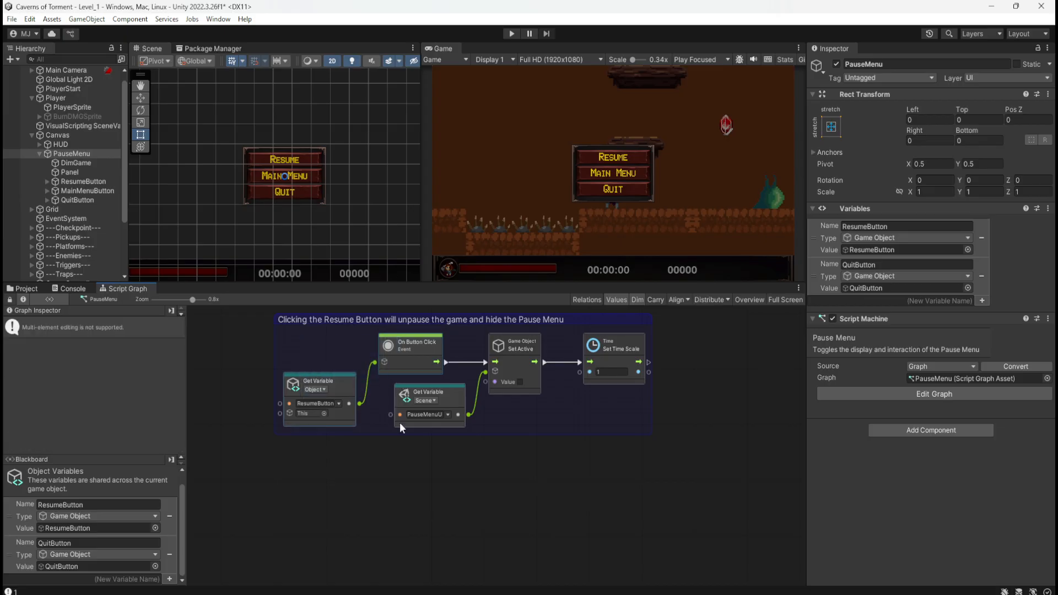
key(ctrl+d)
drag(538, 438, 408, 521)
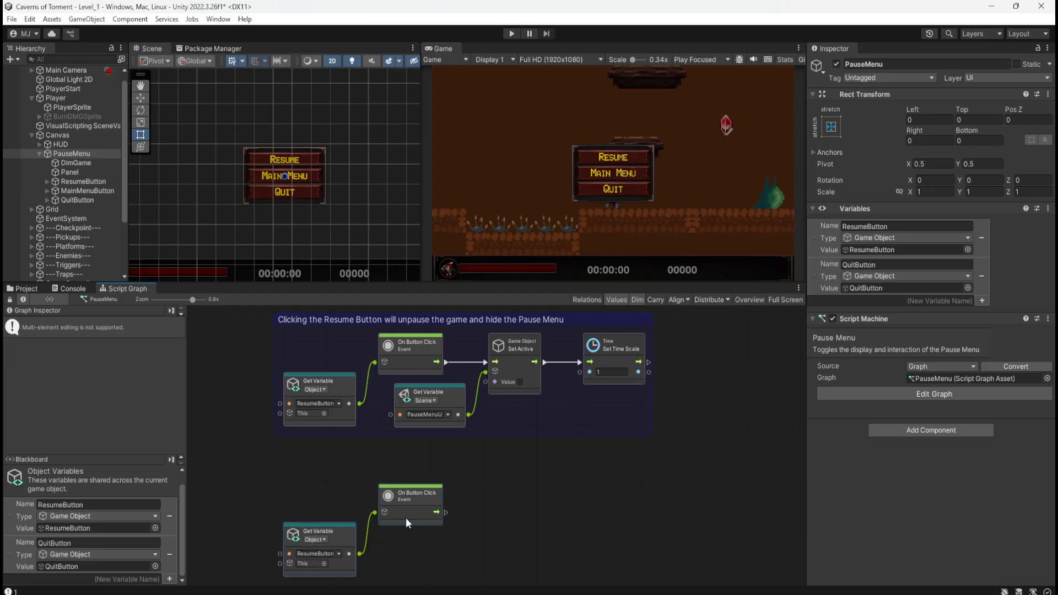
click(488, 472)
middle_drag(312, 480, 319, 437)
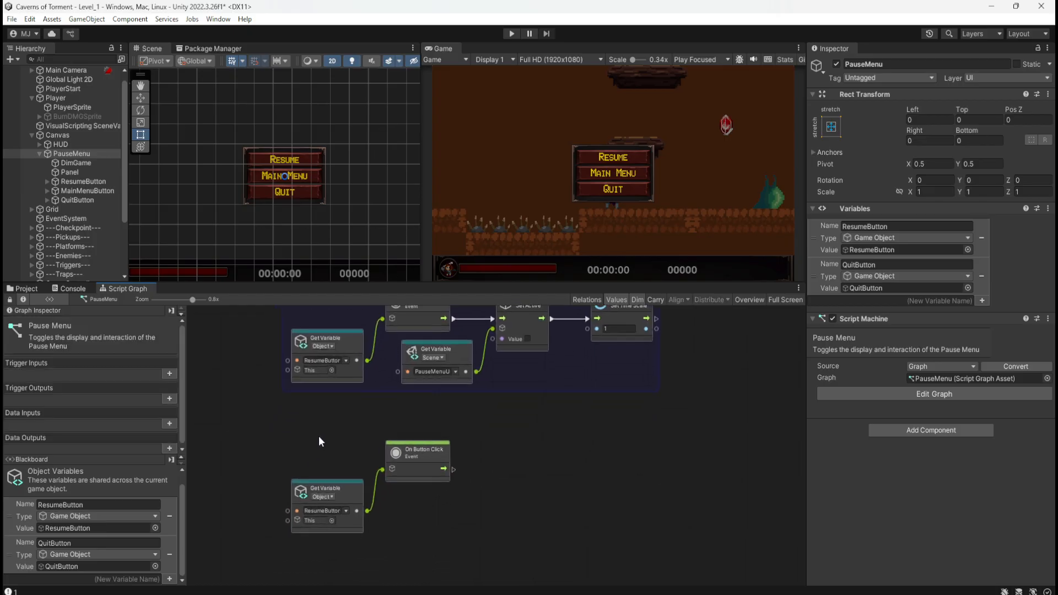
click(343, 512)
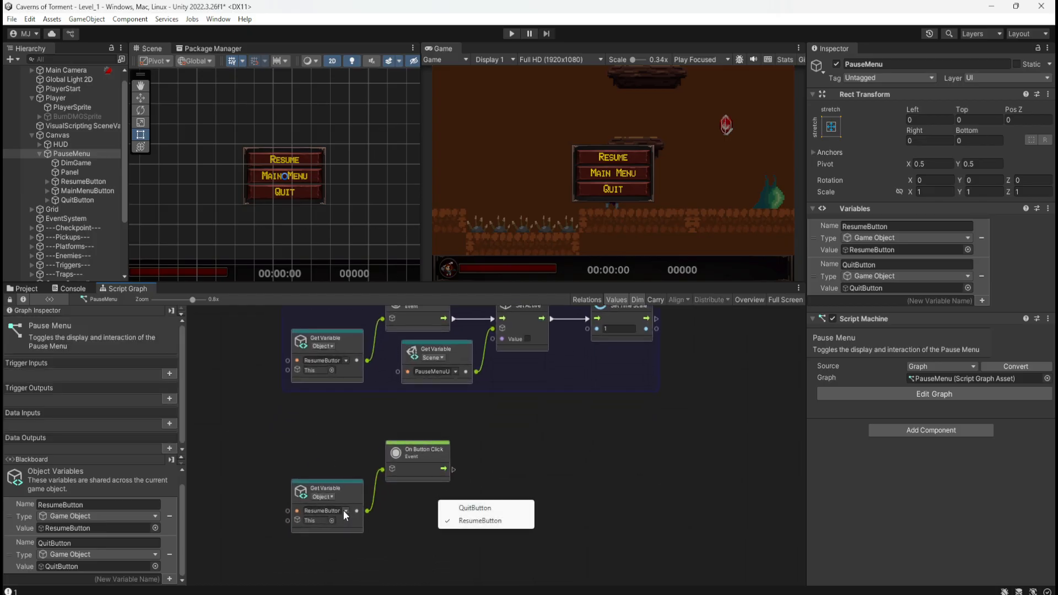
click(480, 507)
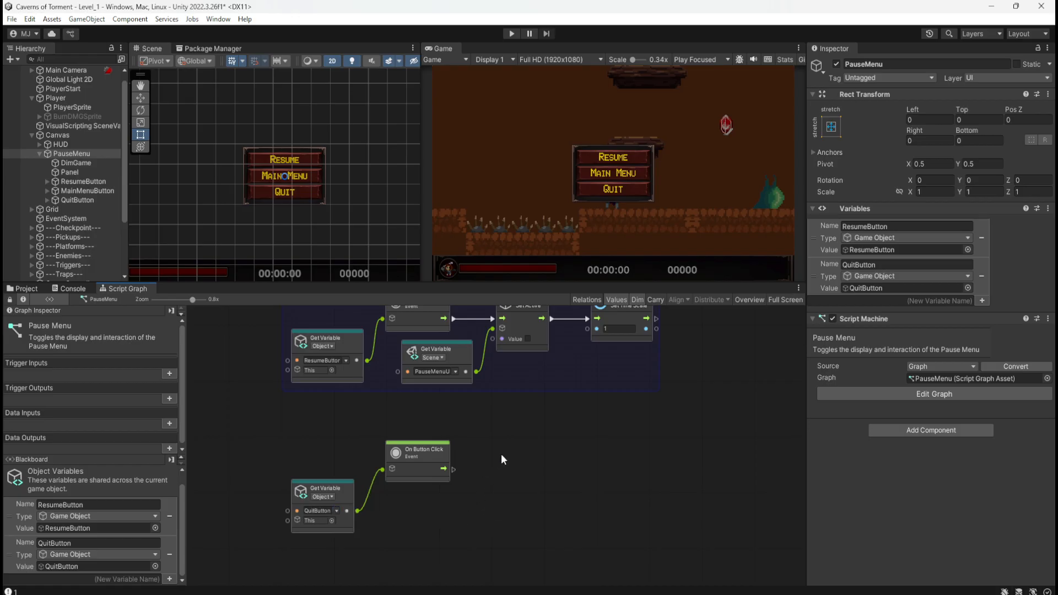
Connect an Application: Quit () node to the QuitButton's On Button Click event and tighten the spacing of the nodes.
middle_drag(470, 463, 461, 485)
drag(446, 489, 464, 489)
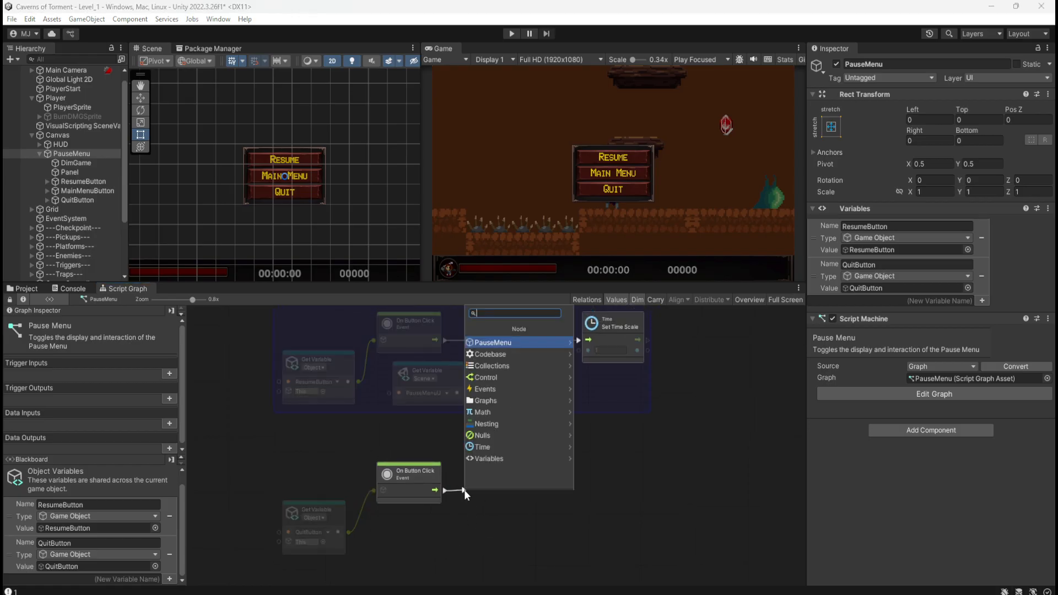
text(quit)
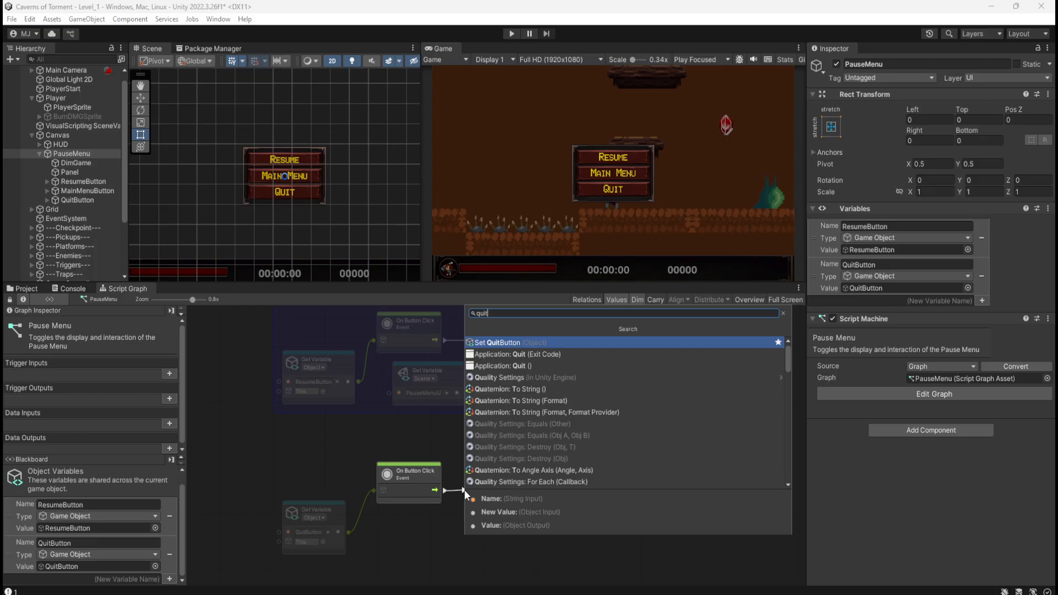
text( appl)
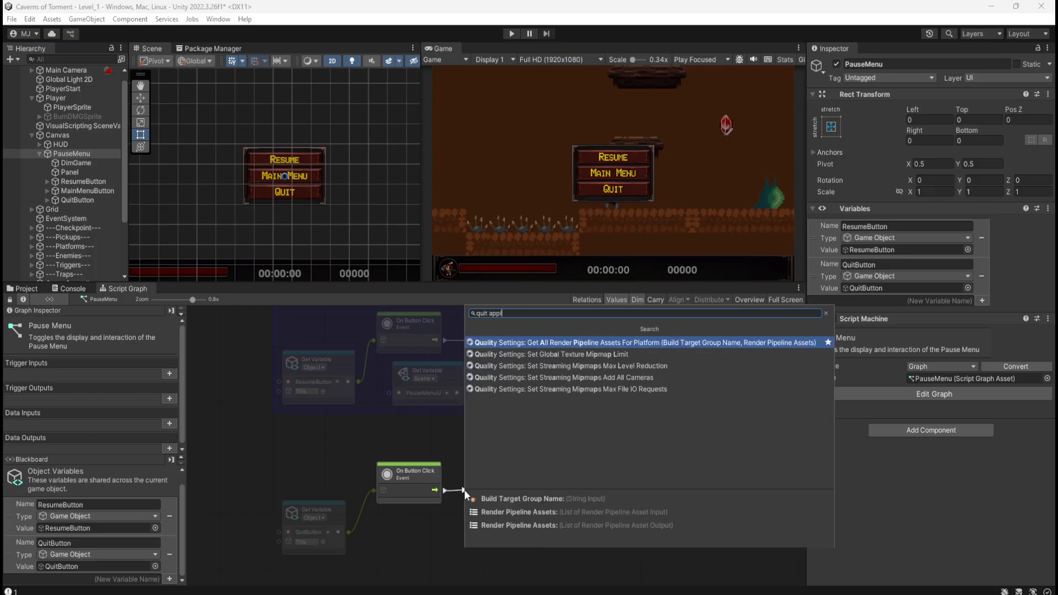
key(BackSpace)
key(BackSpace)
key(BackSpace)
key(BackSpace)
key(BackSpace)
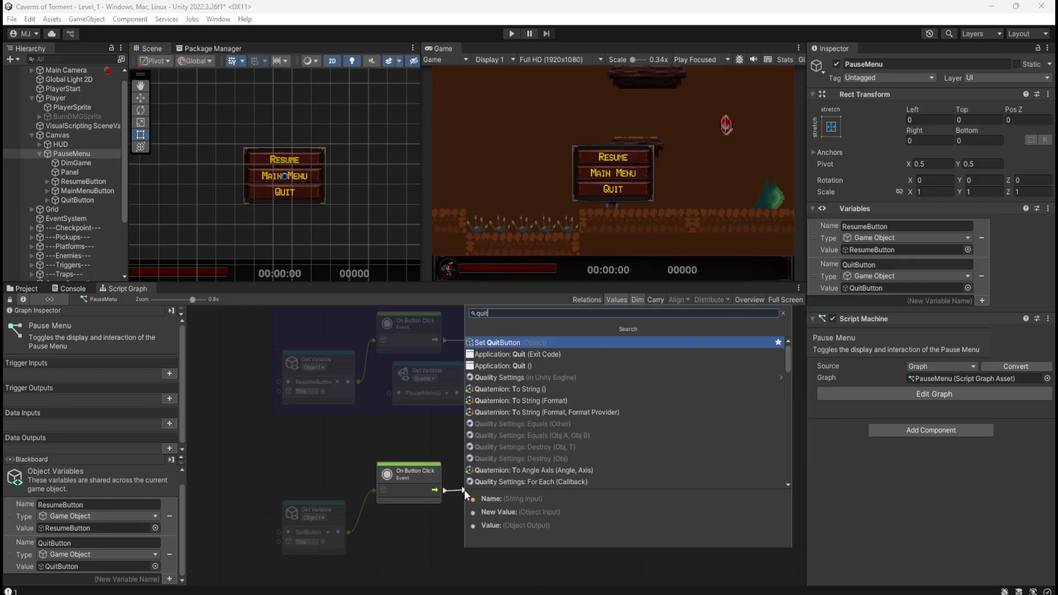
click(505, 367)
drag(498, 494, 497, 496)
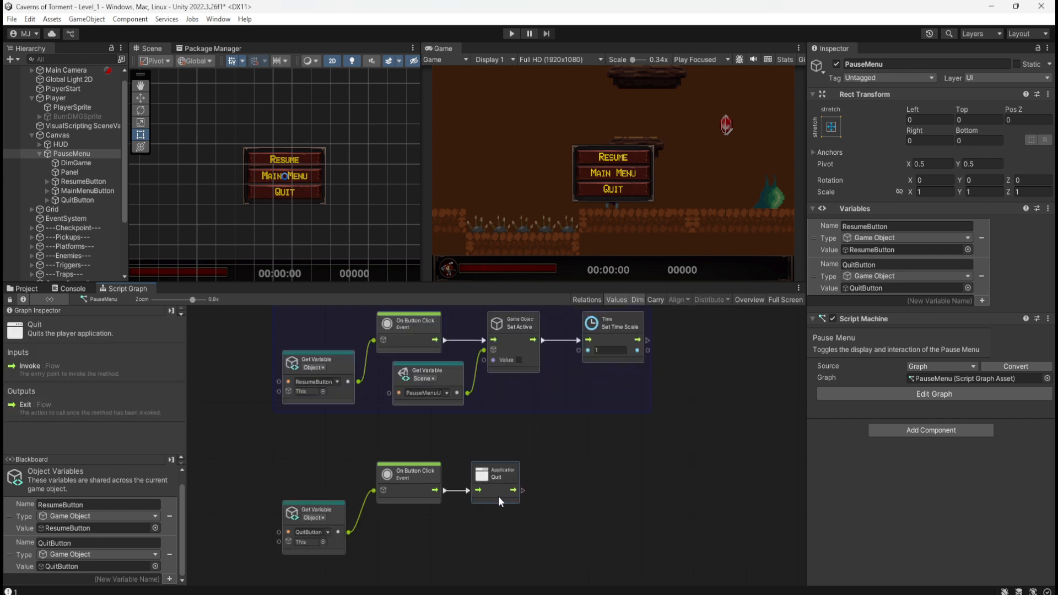
click(456, 534)
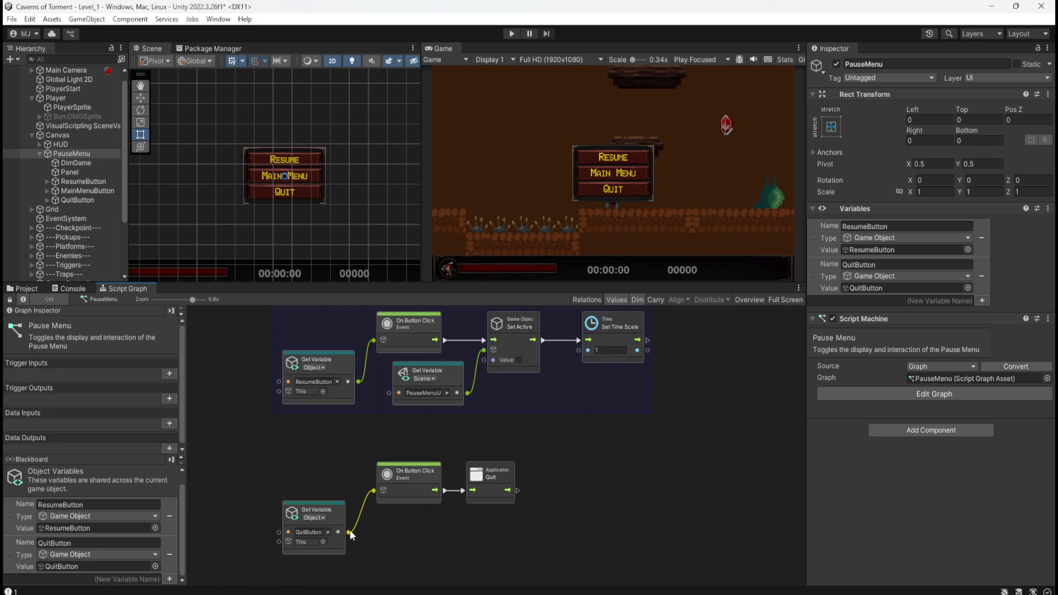
drag(334, 518, 344, 490)
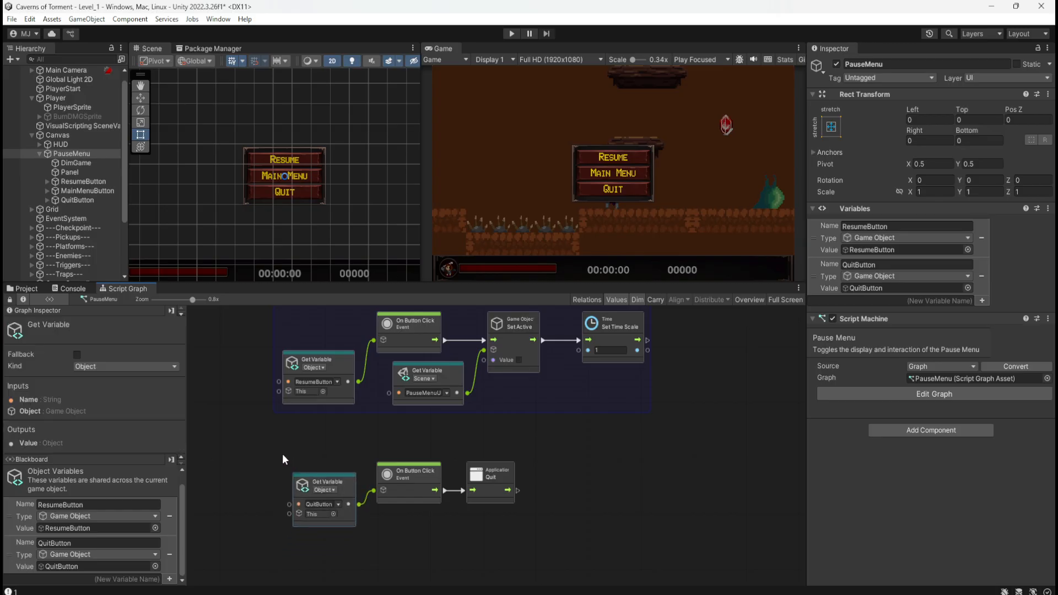
Create a group around the Quit button's three nodes and widen it slightly.
middle_drag(307, 443, 329, 478)
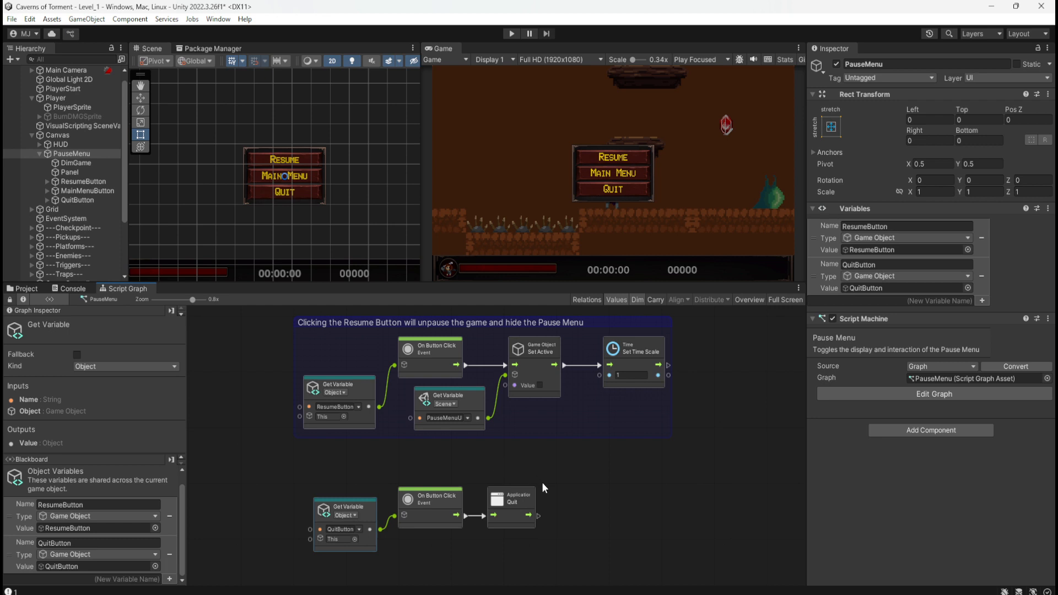
ctrl+drag(541, 472, 301, 558)
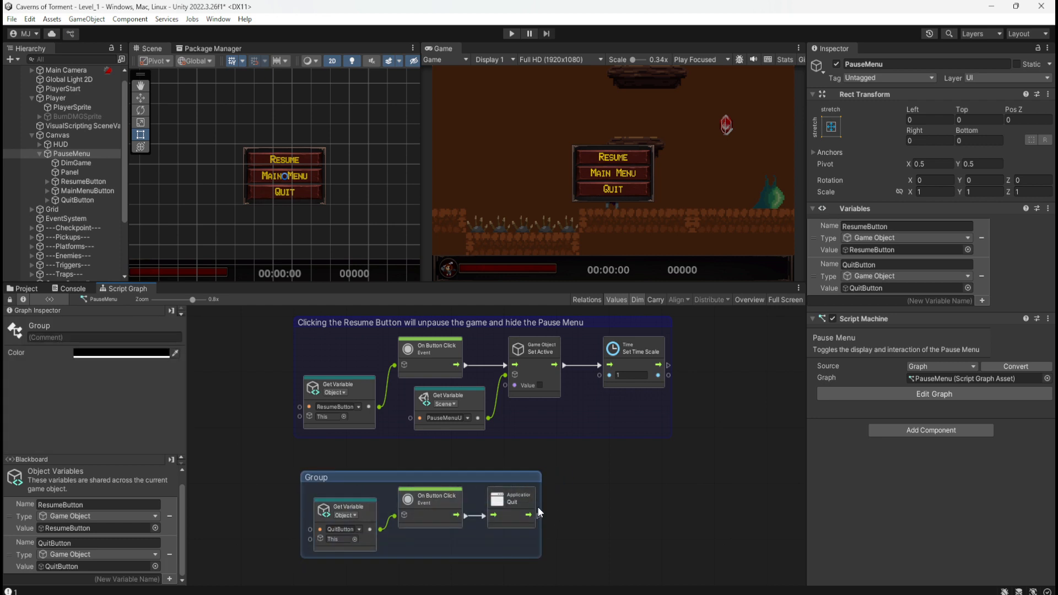
drag(541, 507, 547, 507)
Title the new group "Clicking the Quit Button will close the game and return to Desktop" and widen it to fit the title.
double_click(348, 471)
text(Clicking the Quit)
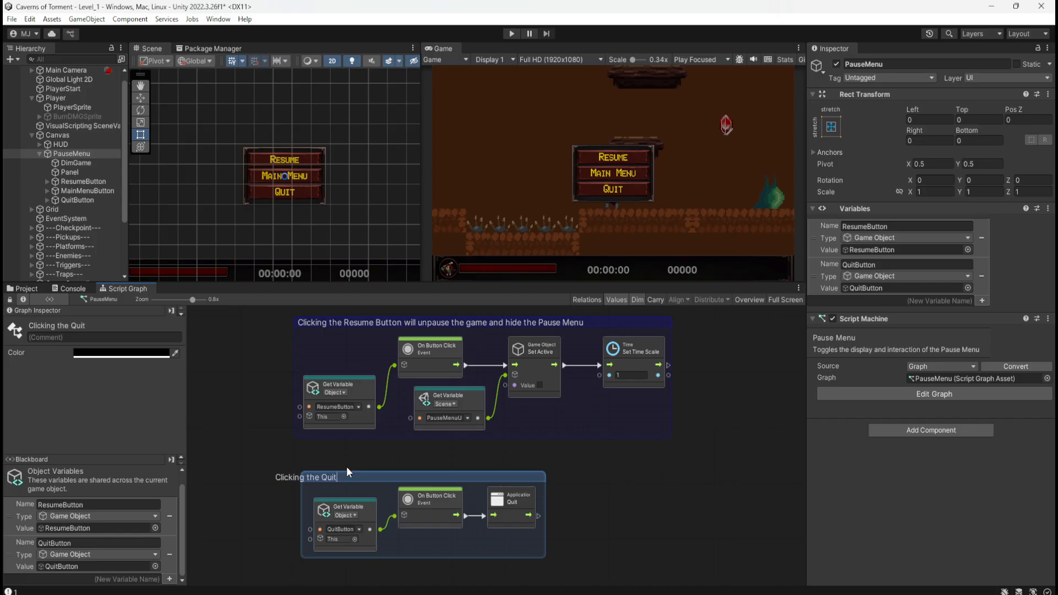
text( Button will )
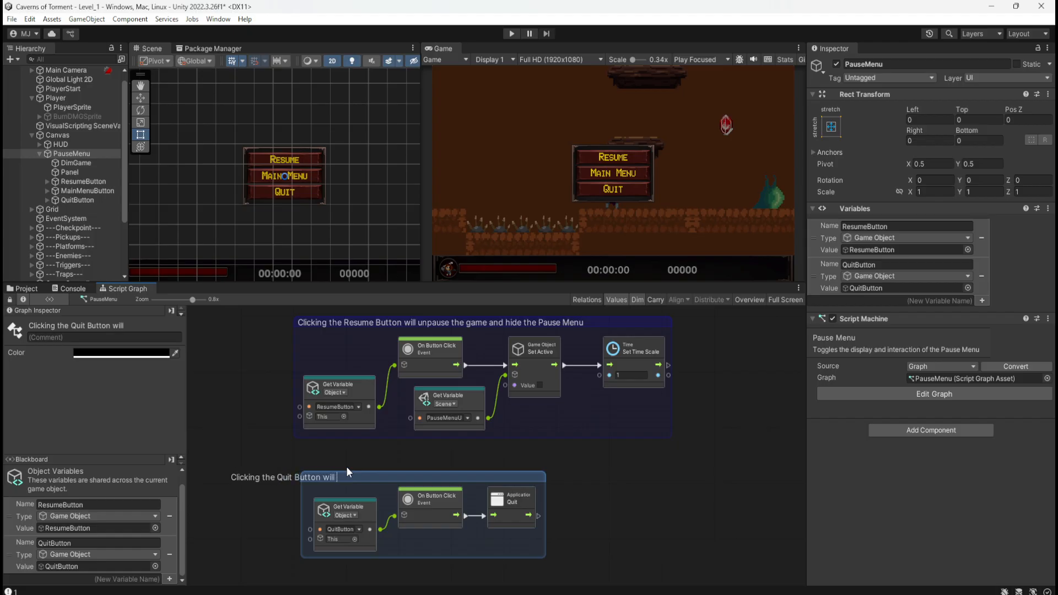
text(cl)
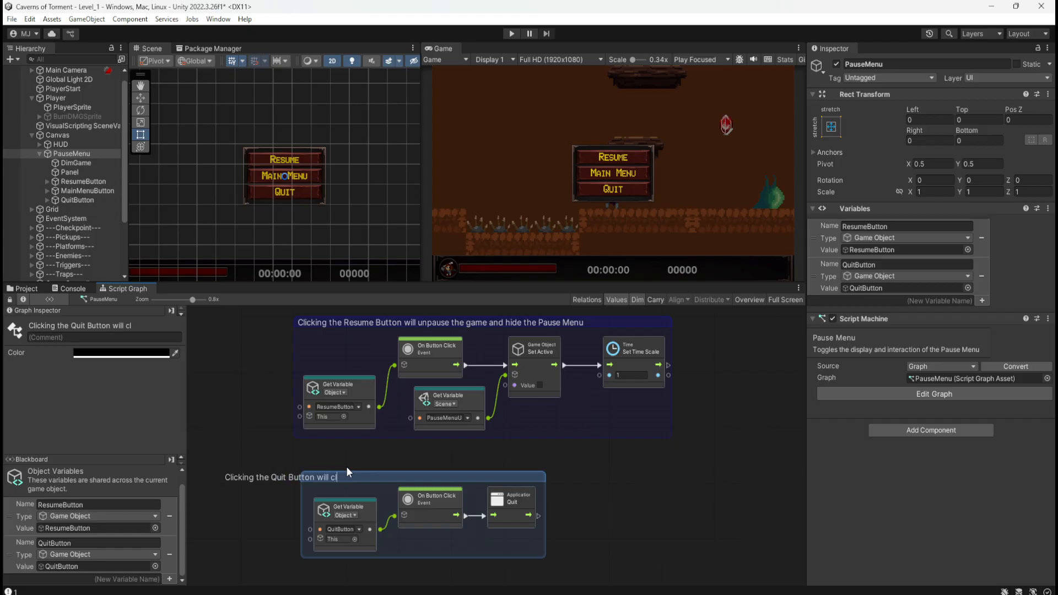
text(ose the game)
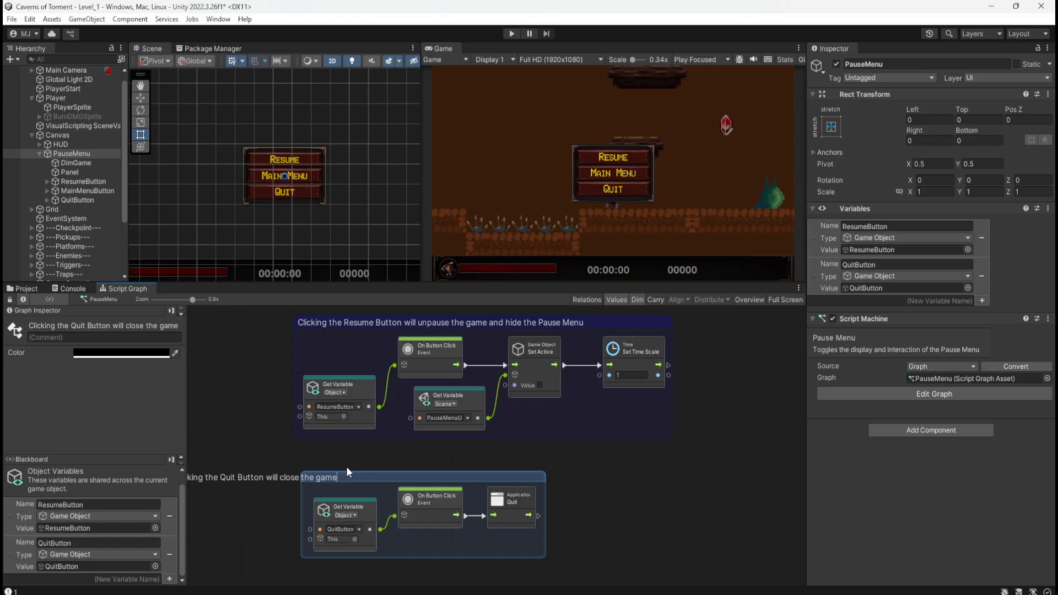
text( and return to Desktop)
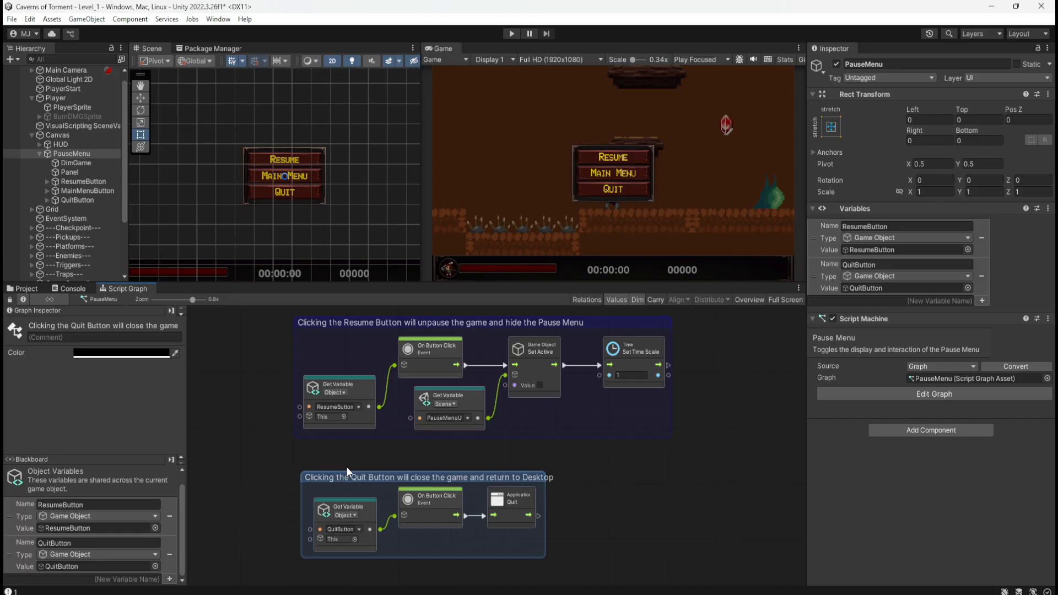
click(673, 497)
click(544, 502)
click(658, 495)
Copy the Resume group's color 0900FF and apply it to the Quit Button group.
click(649, 324)
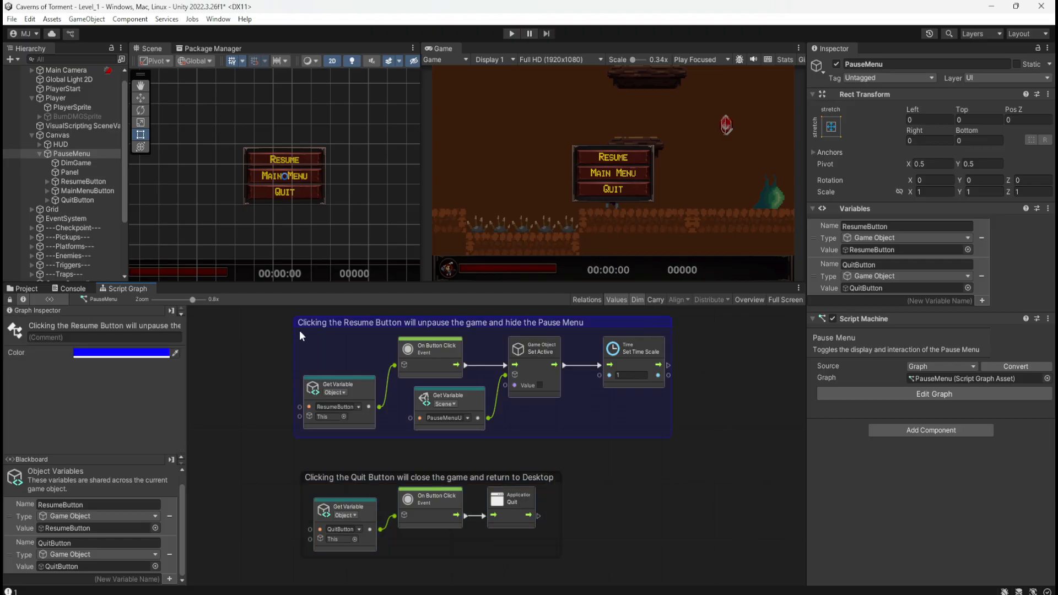
click(105, 353)
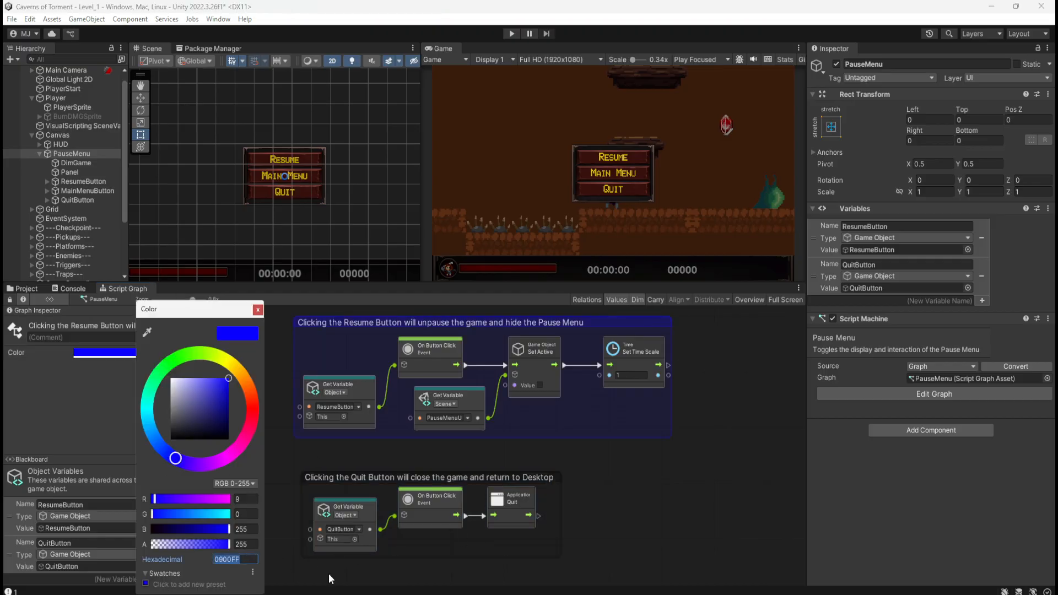
click(592, 496)
click(537, 478)
click(553, 472)
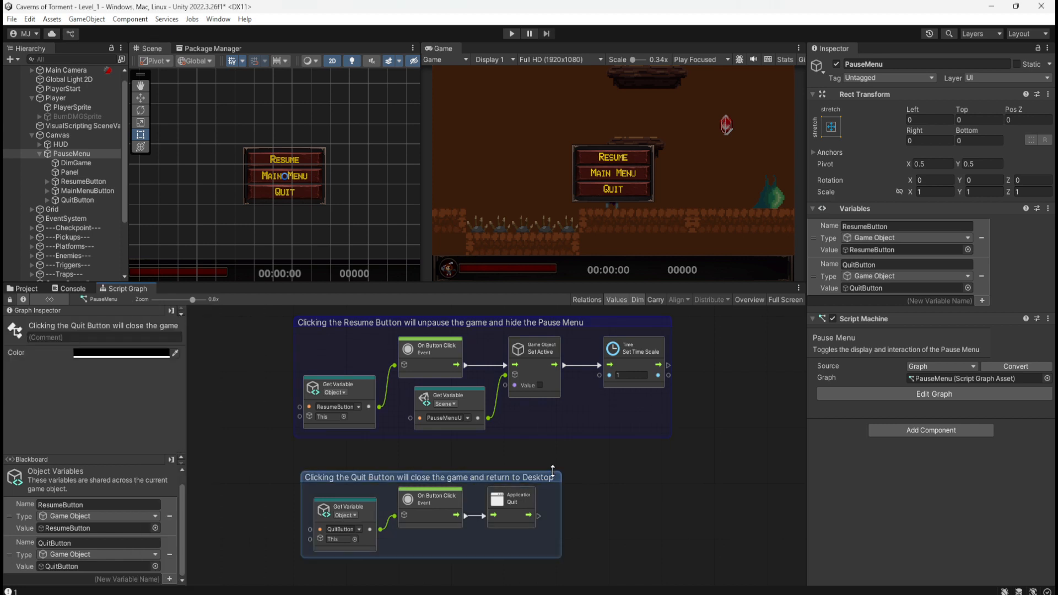
click(576, 478)
click(556, 478)
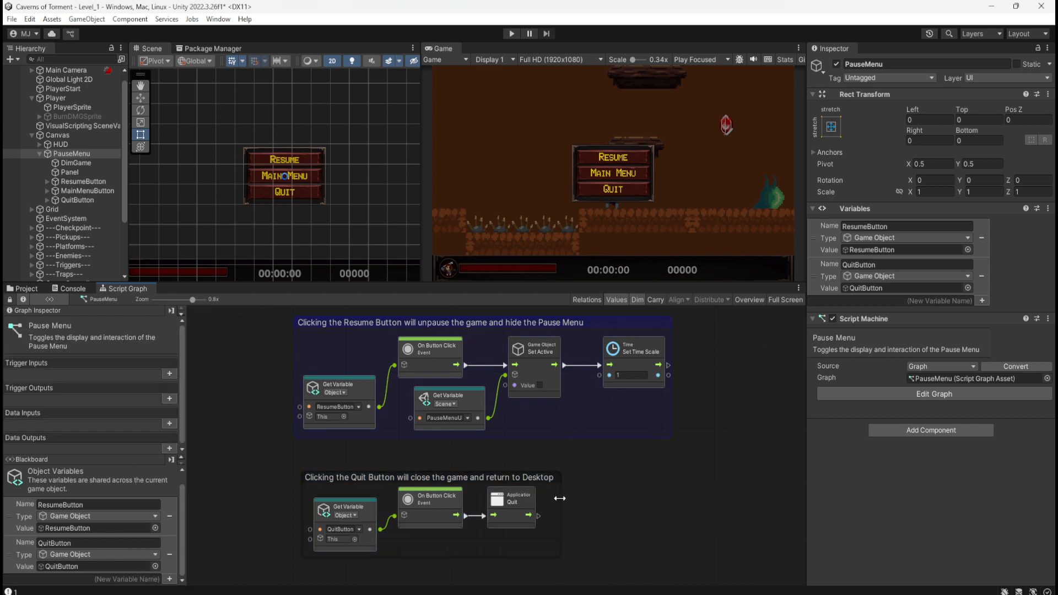
click(559, 494)
click(111, 352)
click(270, 559)
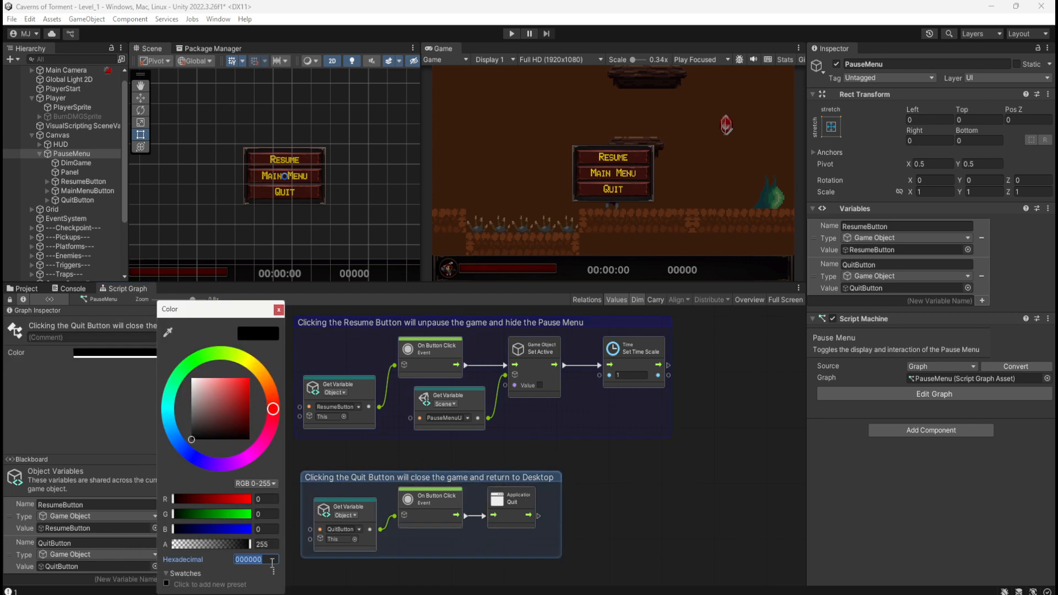
key(ctrl+v)
click(647, 501)
Reposition the Quit Button group so its left edge lines up with the Resume group above it.
scroll(341, 469, up, 1)
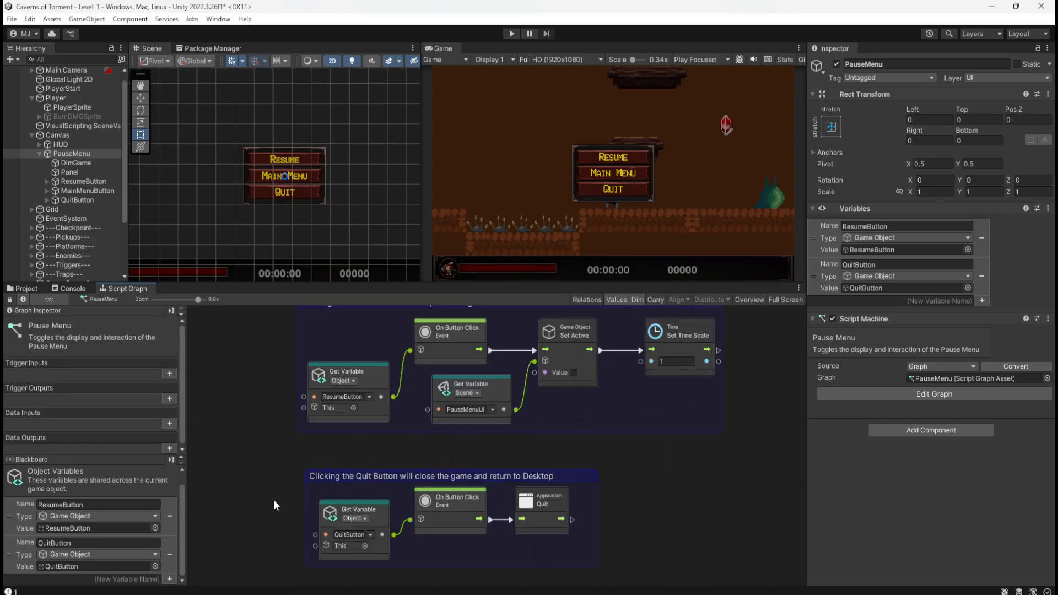
drag(591, 475, 583, 489)
click(610, 457)
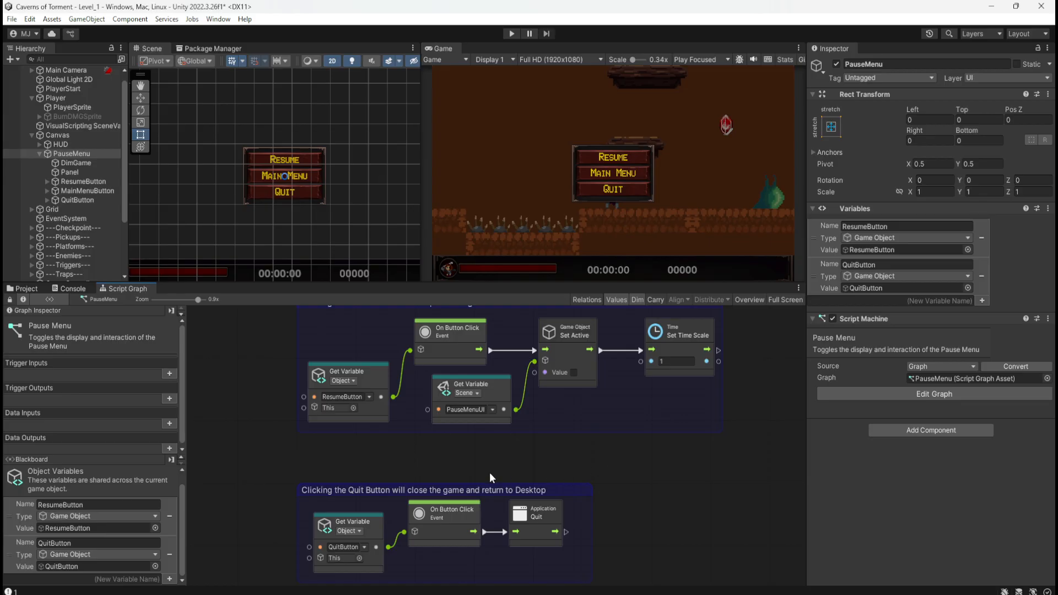
click(581, 485)
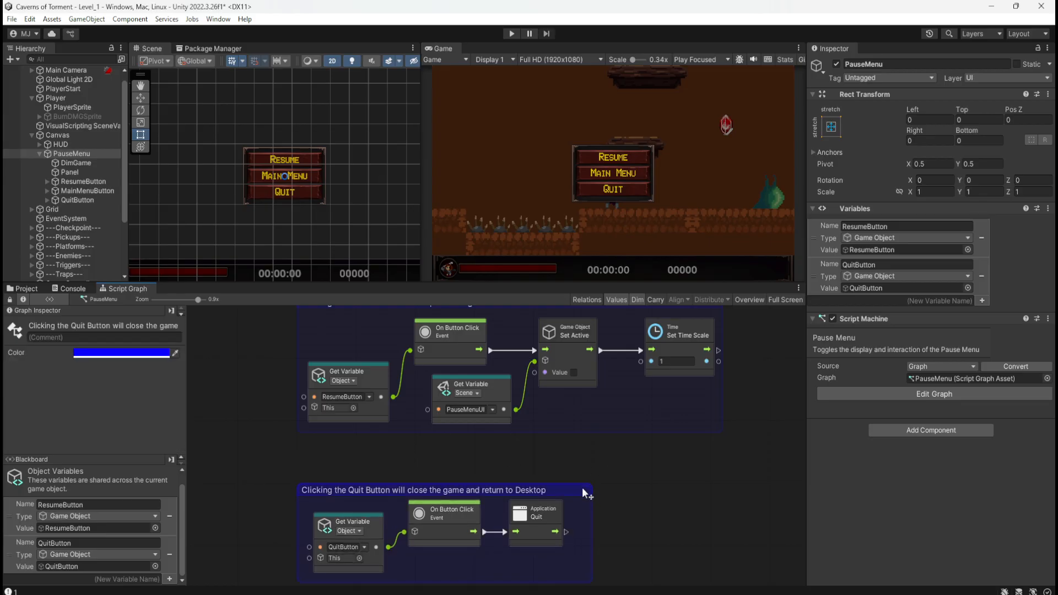
Move the three nodes inside the Quit Button group slightly down, away from the group title.
scroll(612, 455, down, 2)
drag(568, 548, 360, 501)
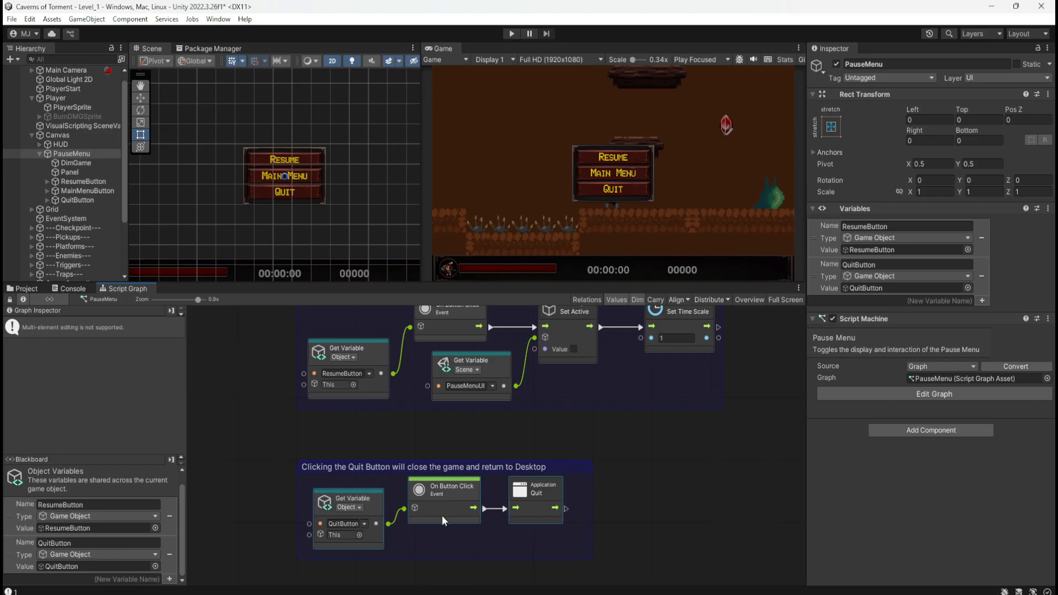
drag(442, 515, 442, 517)
click(618, 505)
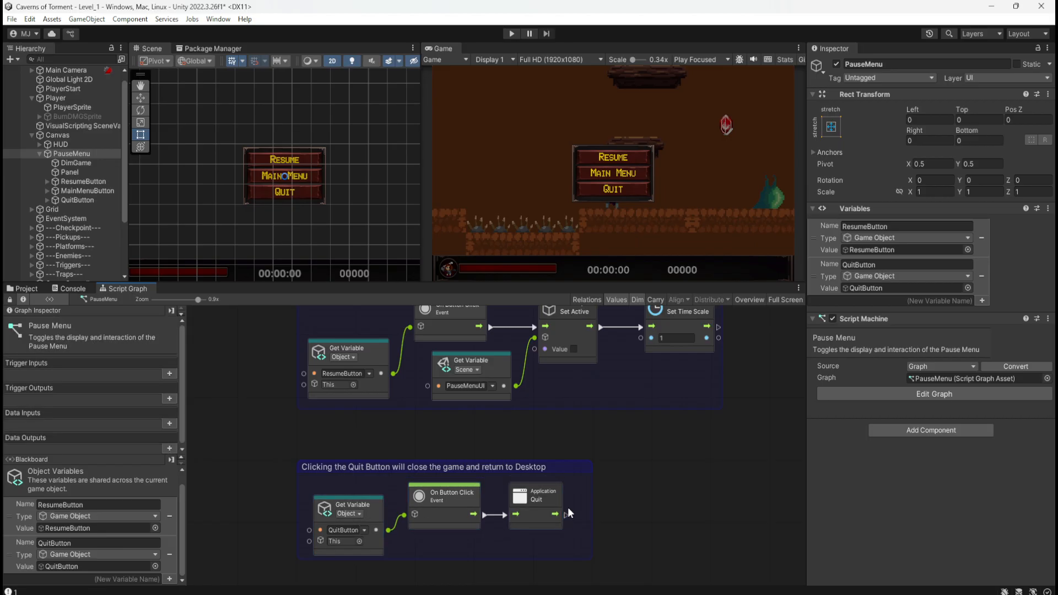
Review all three PauseMenu groups in a maximized Script Graph, restore the layout and save the scene.
scroll(568, 507, down, 3)
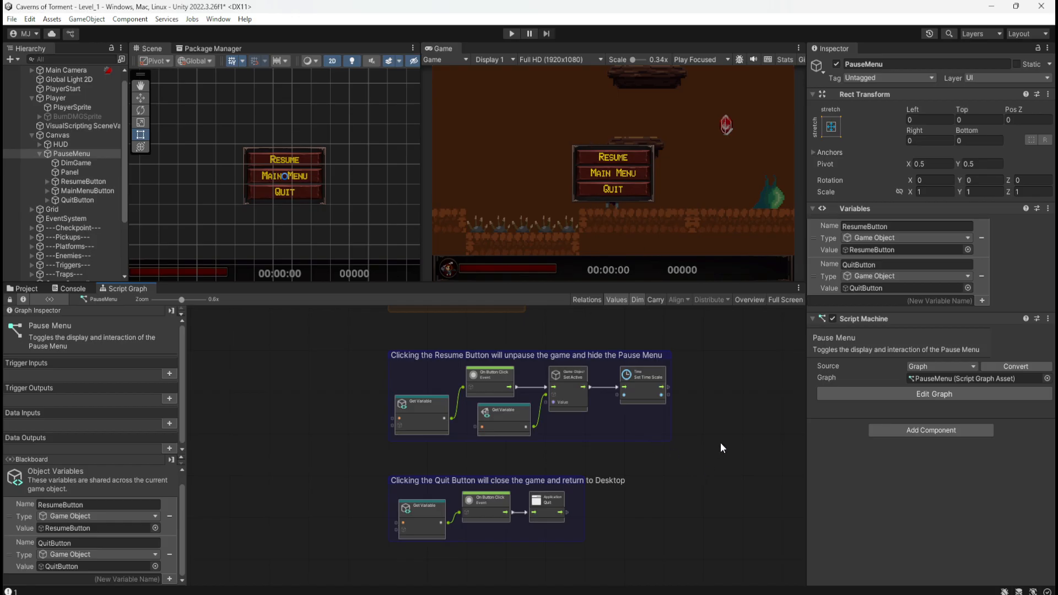
middle_drag(721, 443, 674, 499)
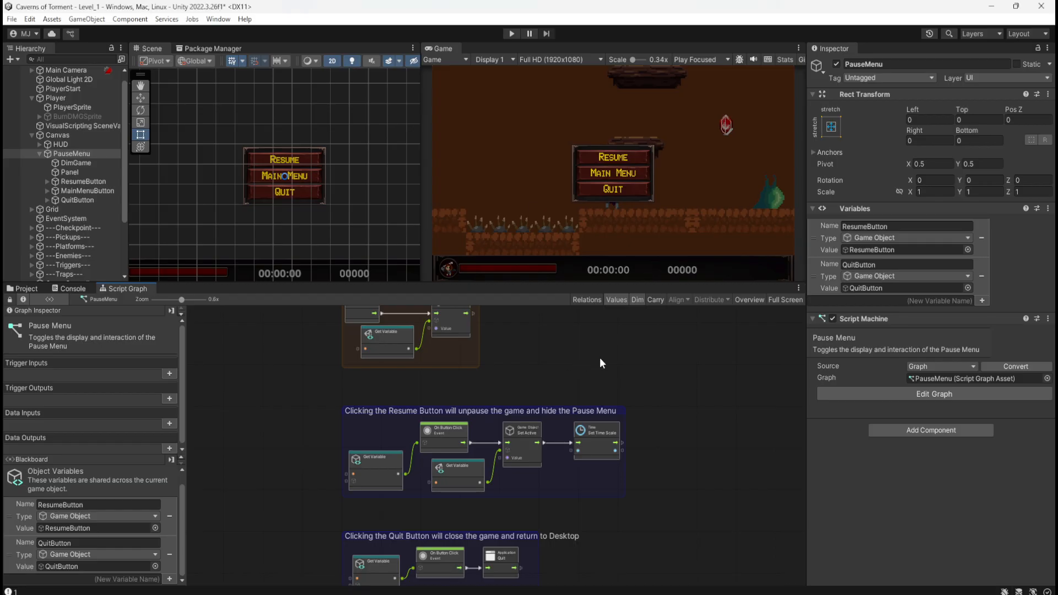
click(64, 153)
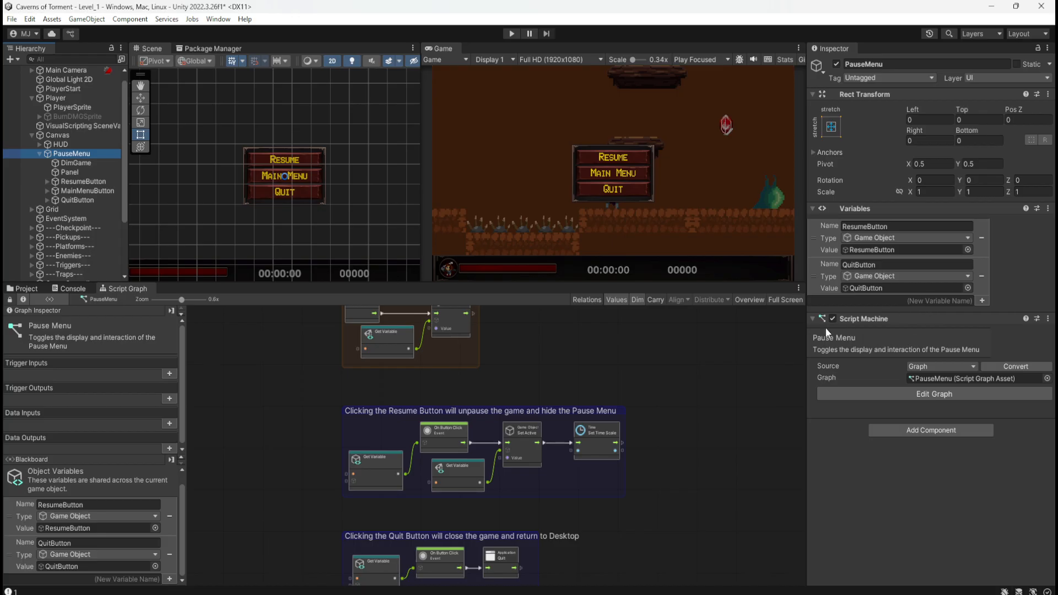
key(shift+space)
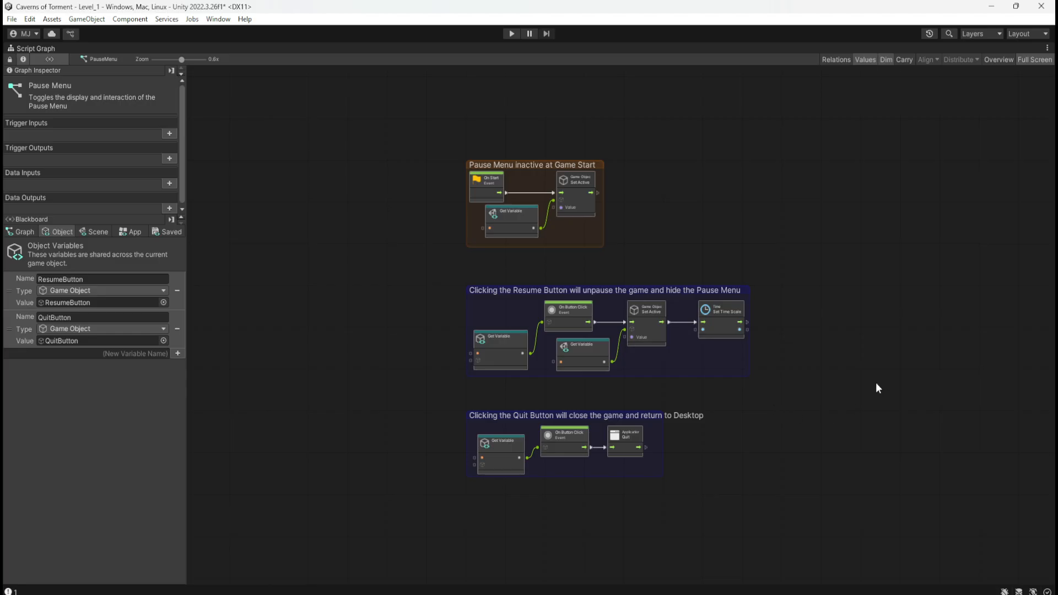
key(shift+space)
key(ctrl+s)
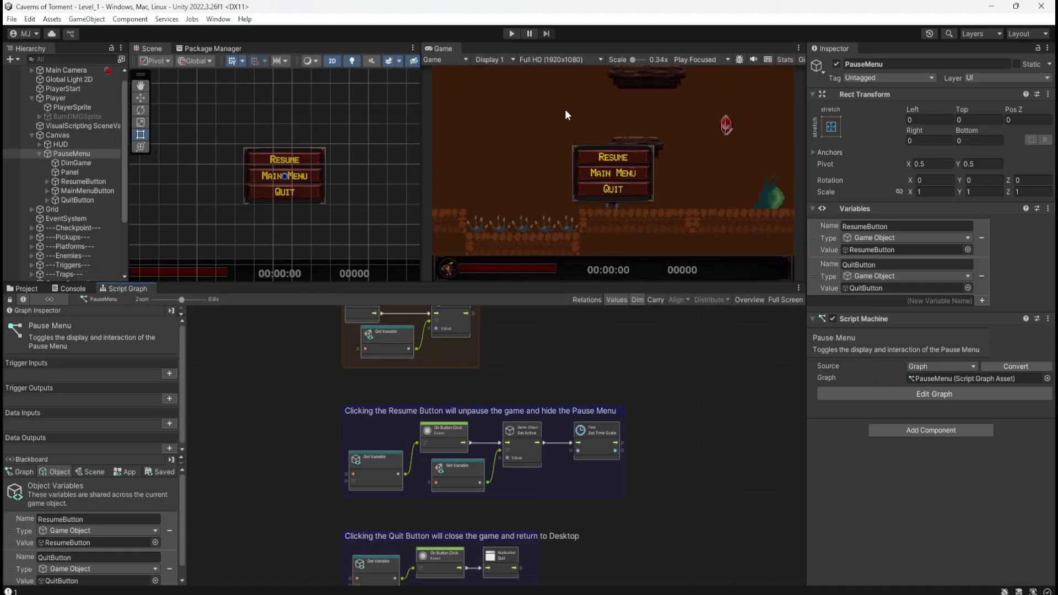
Playtest the level, bring up the pause menu while moving and choose Quit.
click(511, 34)
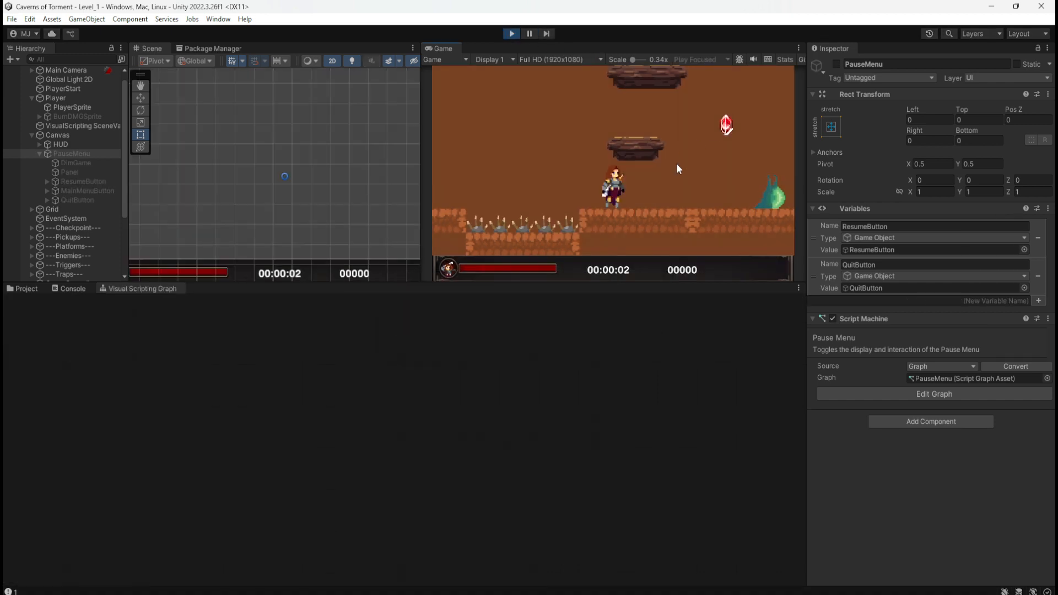
key(d)
key(space)
key(Escape)
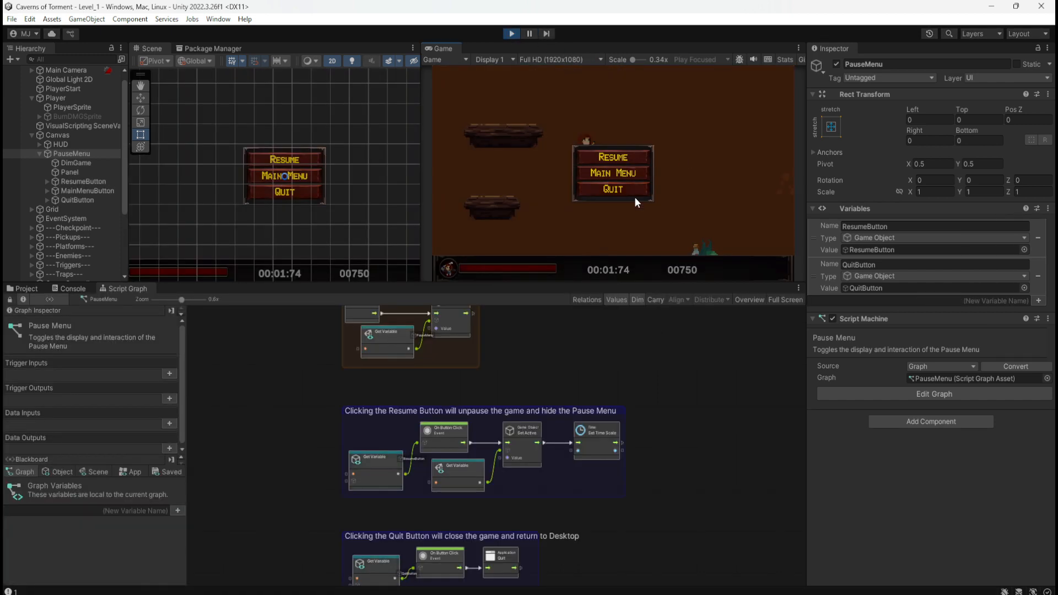
click(638, 190)
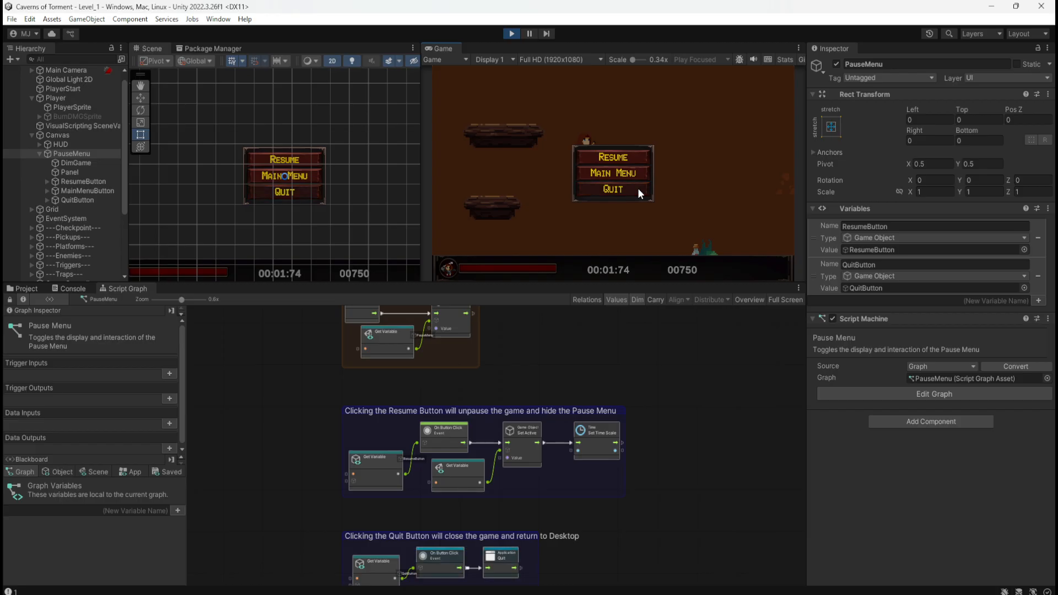
Trigger the Quit button repeatedly in the running game while watching the Quit group's nodes for execution flow.
middle_drag(655, 476, 674, 362)
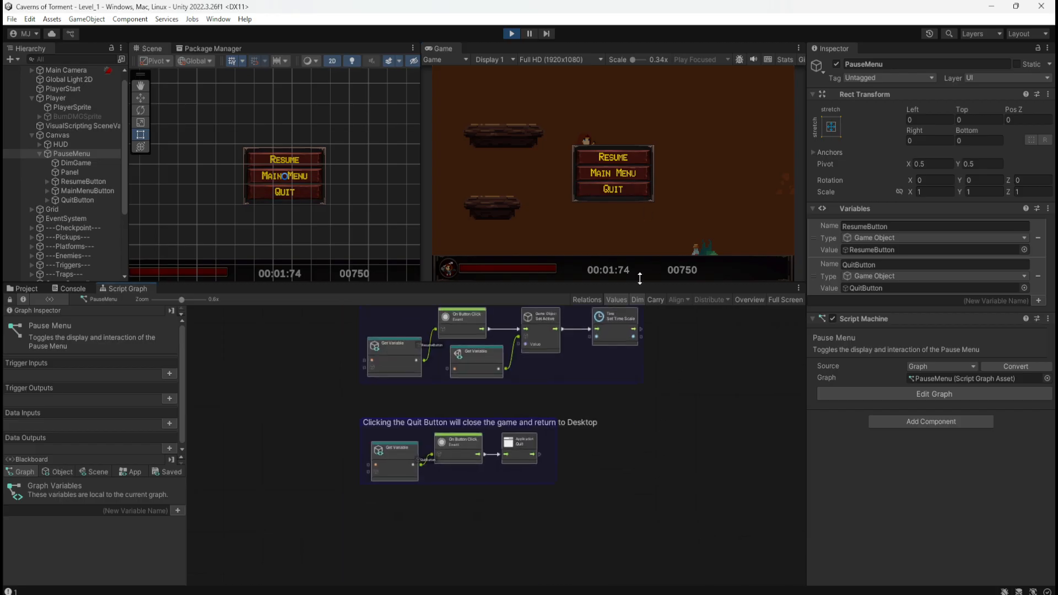
click(631, 192)
click(631, 192)
click(631, 192)
click(631, 191)
scroll(529, 403, up, 3)
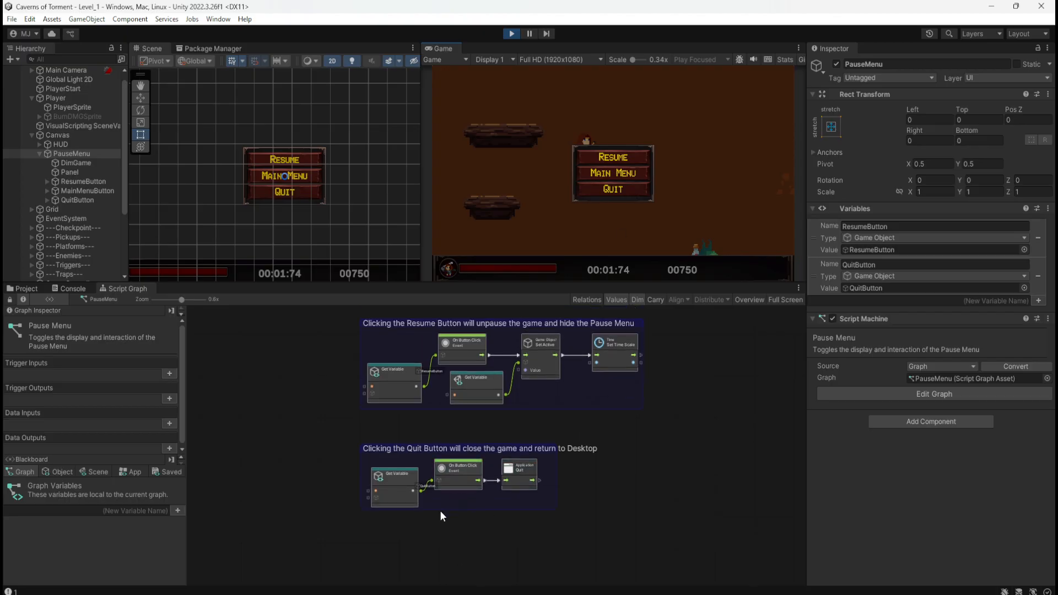
ctrl+scroll(441, 509, up, 4)
click(615, 190)
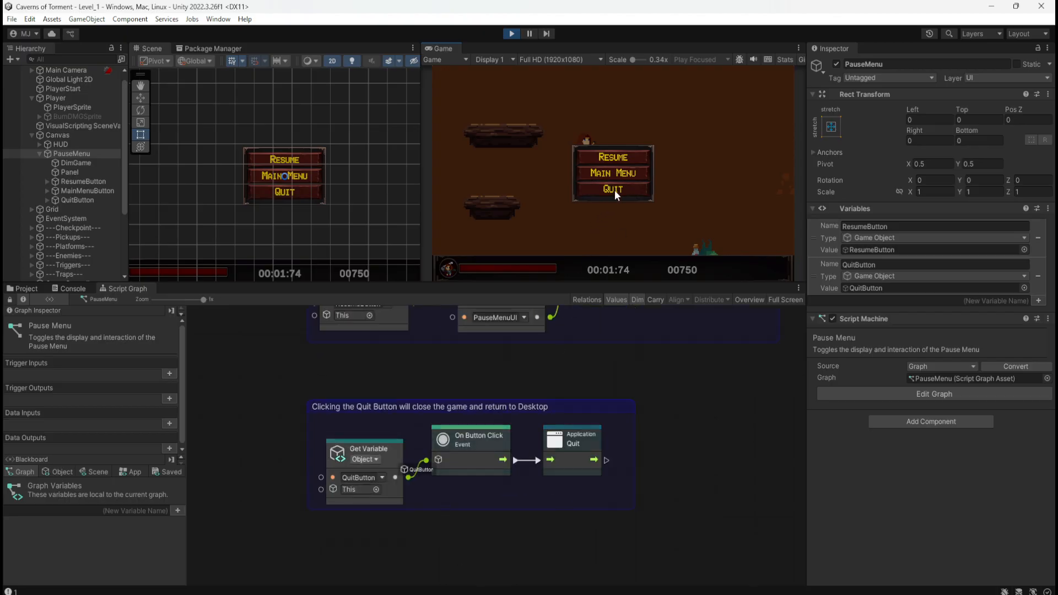
click(614, 190)
click(614, 191)
click(615, 191)
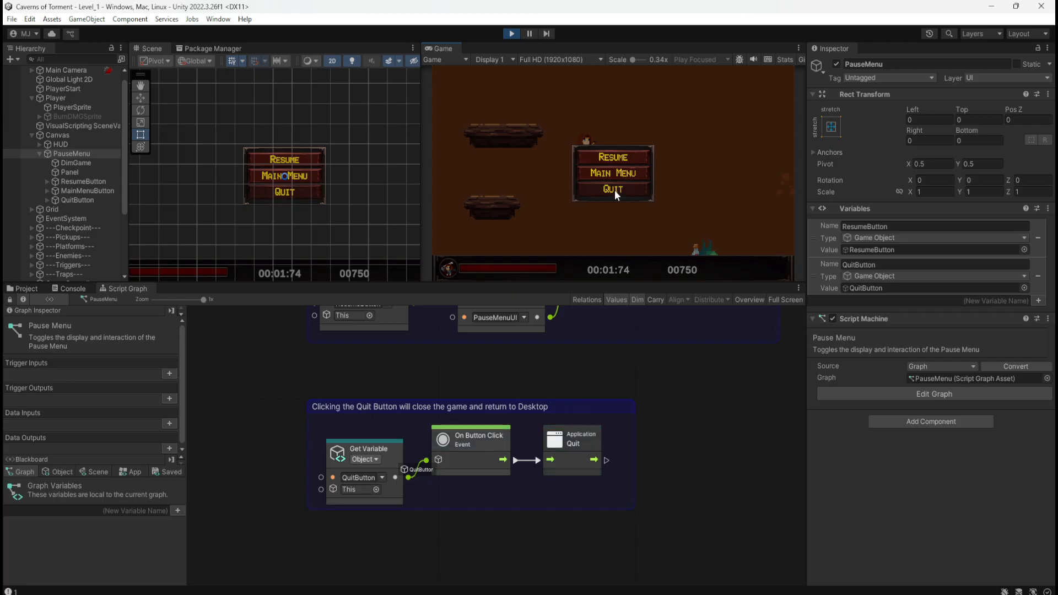
click(614, 190)
click(614, 191)
click(614, 190)
click(614, 190)
click(617, 188)
click(632, 187)
Look over the PauseMenu graph's groups, resume the running game and pause it again.
scroll(449, 472, down, 3)
scroll(442, 482, down, 5)
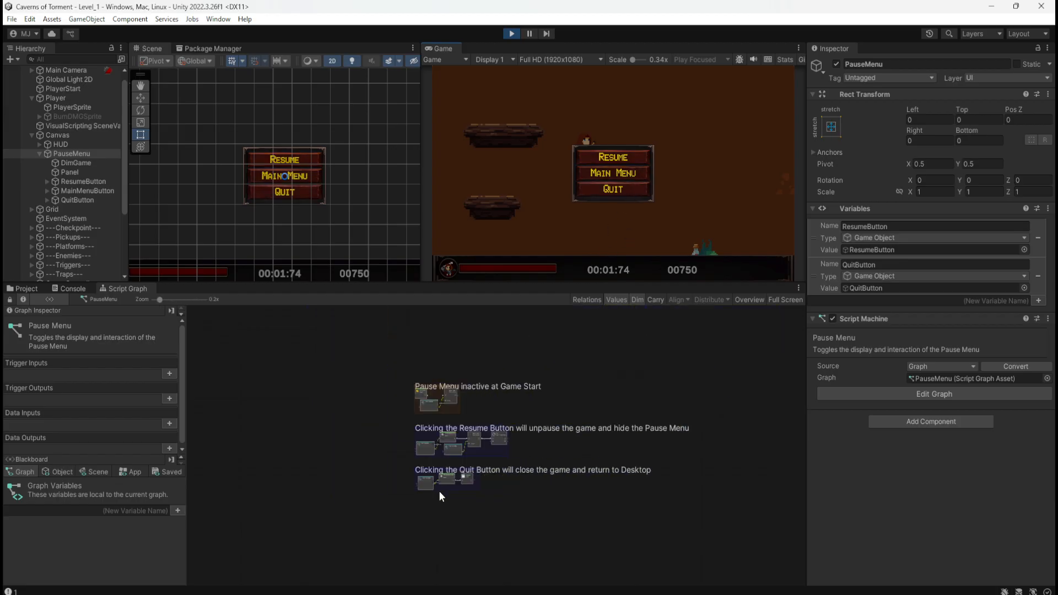
scroll(449, 447, up, 4)
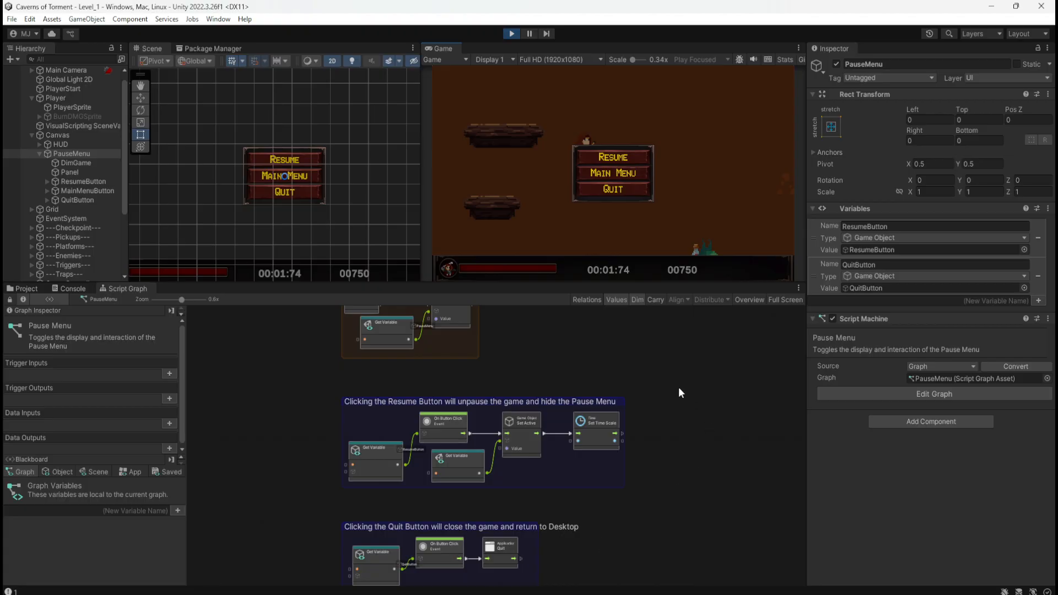
scroll(521, 430, up, 3)
scroll(564, 472, down, 3)
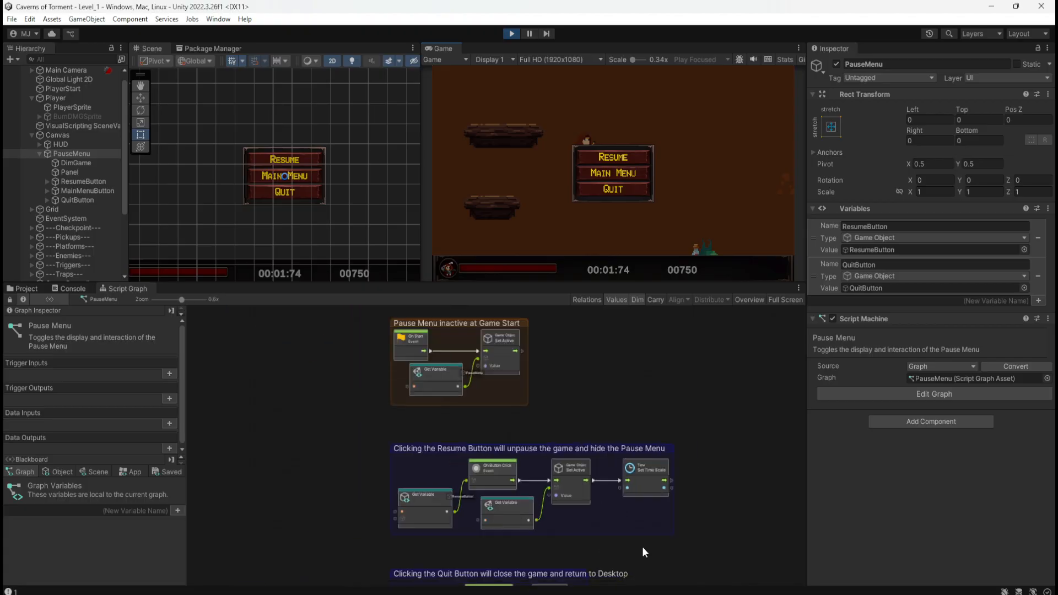
click(610, 155)
key(Escape)
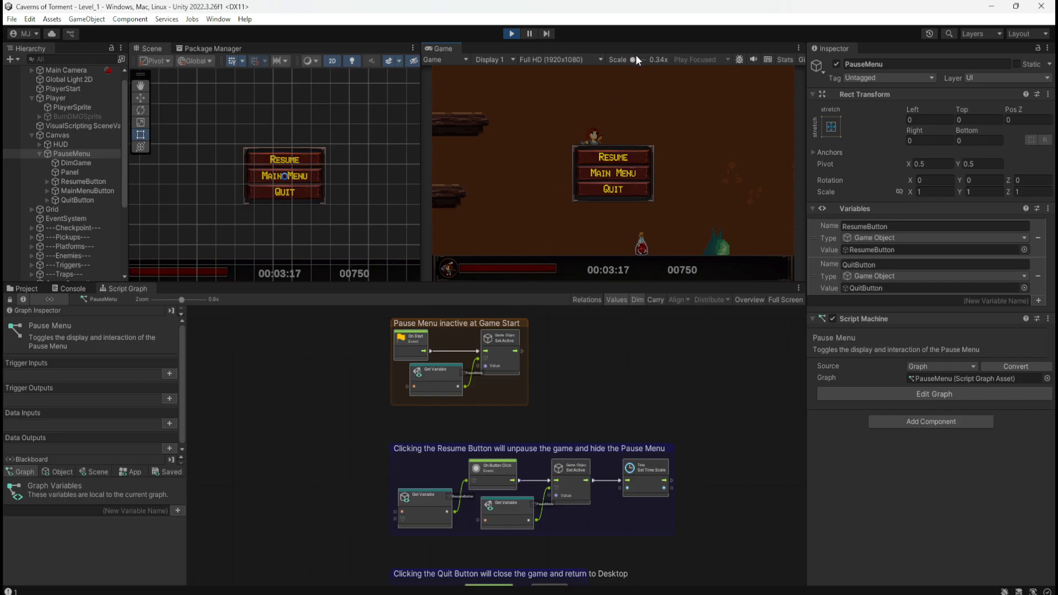
Enlarge the Game view in height and width, resume the paused game and run the character back and forth.
drag(557, 283, 546, 403)
drag(421, 292, 288, 304)
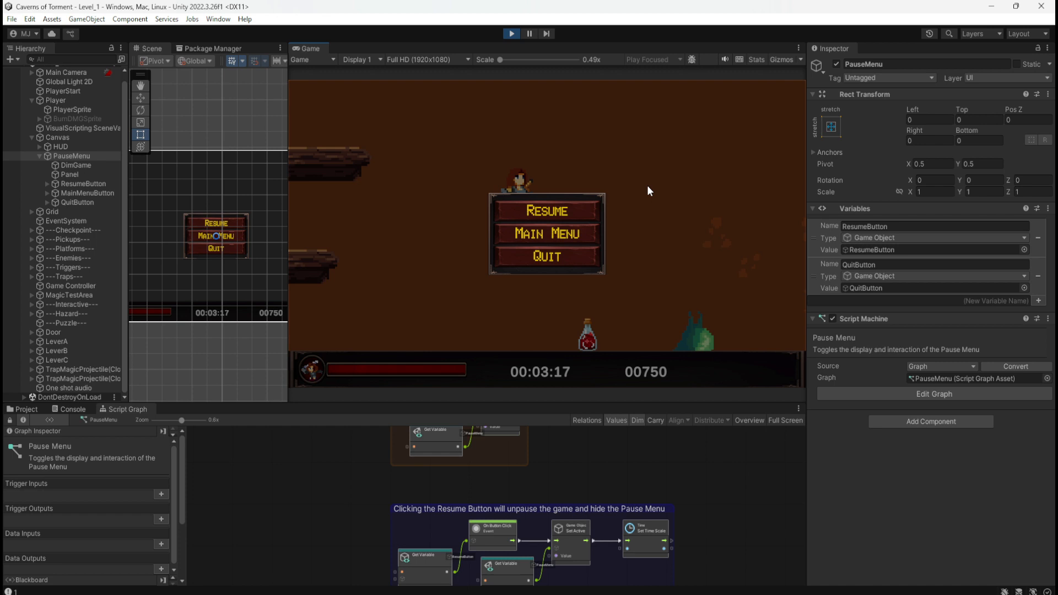
click(596, 204)
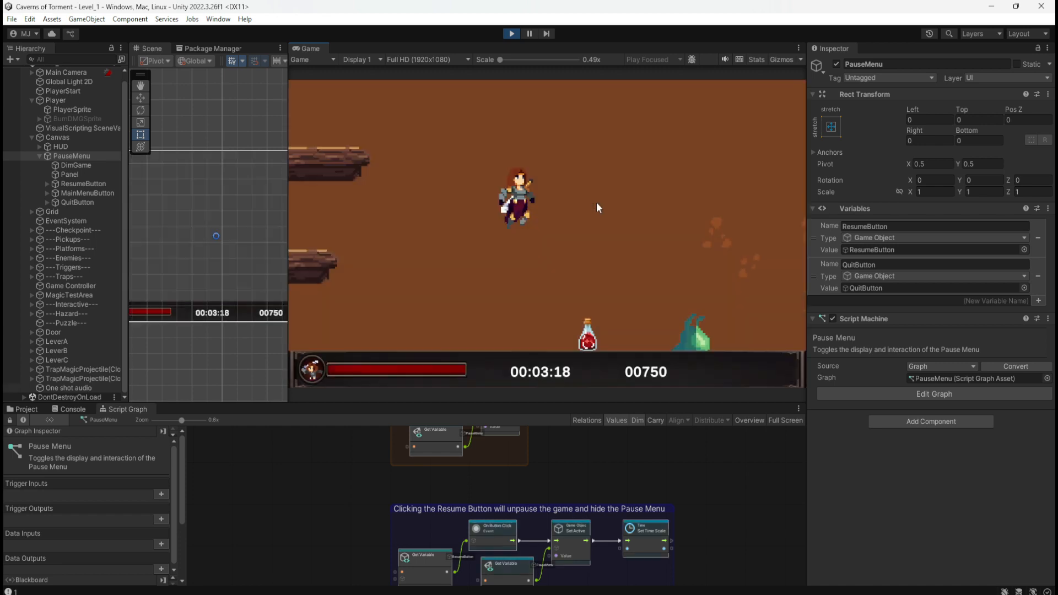
key(d)
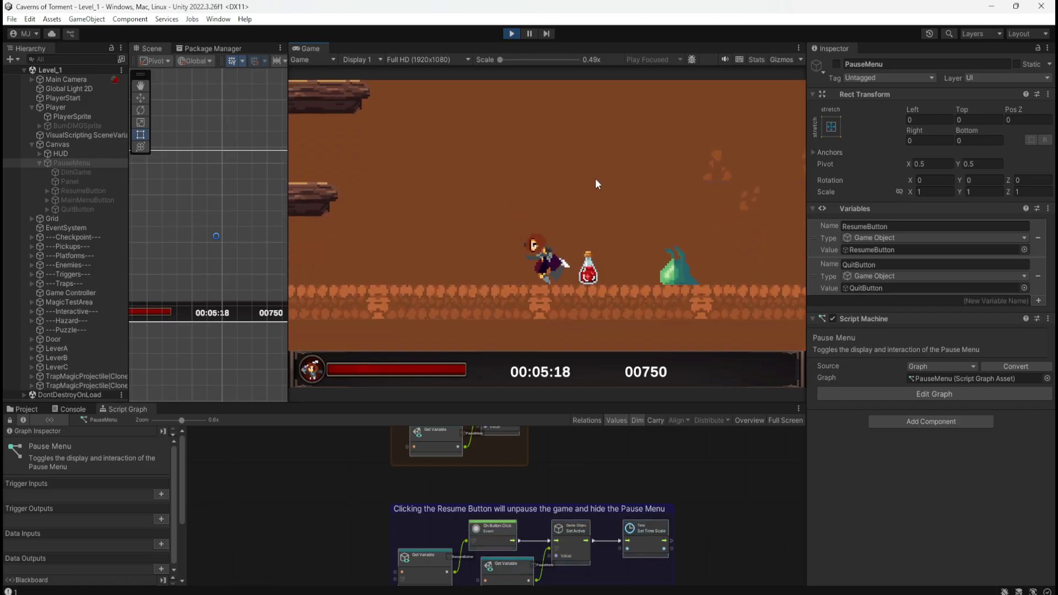
key(a)
key(d)
Narrow the Game view in favor of the Scene view and test pausing and resuming the game twice.
drag(290, 245, 449, 246)
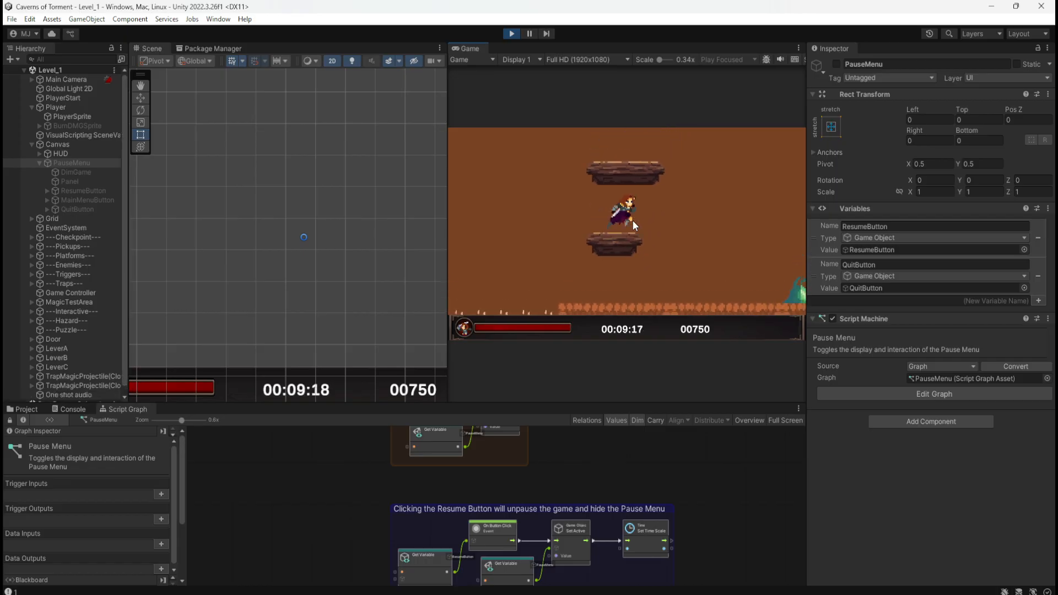
key(Escape)
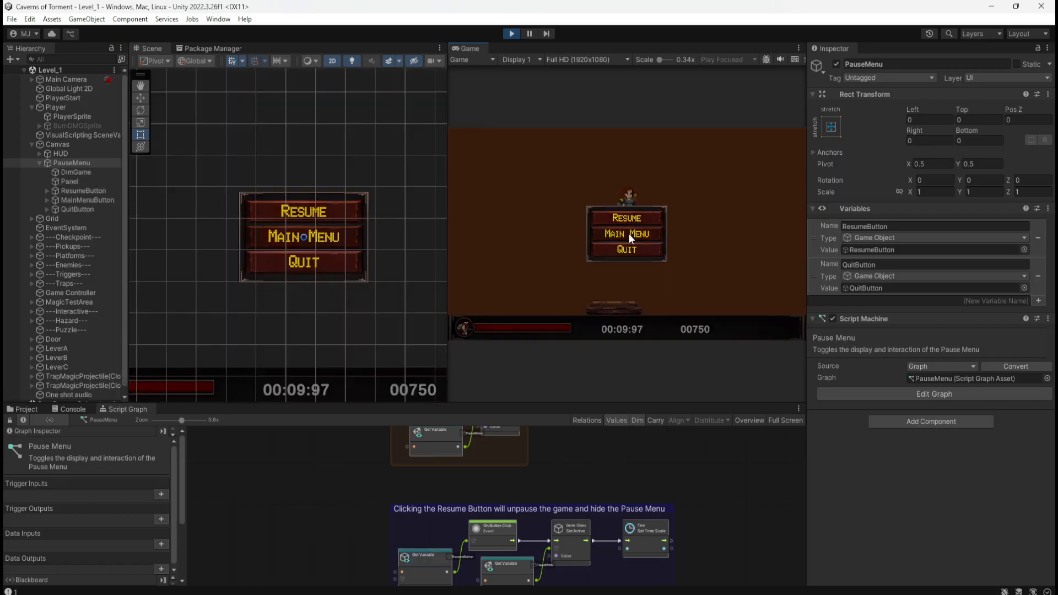
click(640, 220)
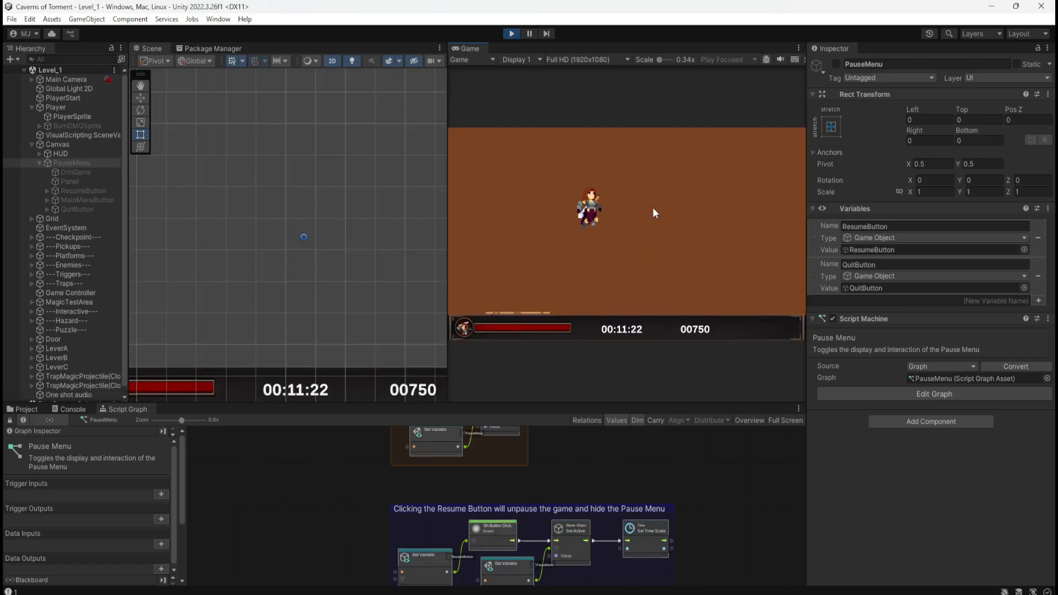
key(Escape)
click(634, 214)
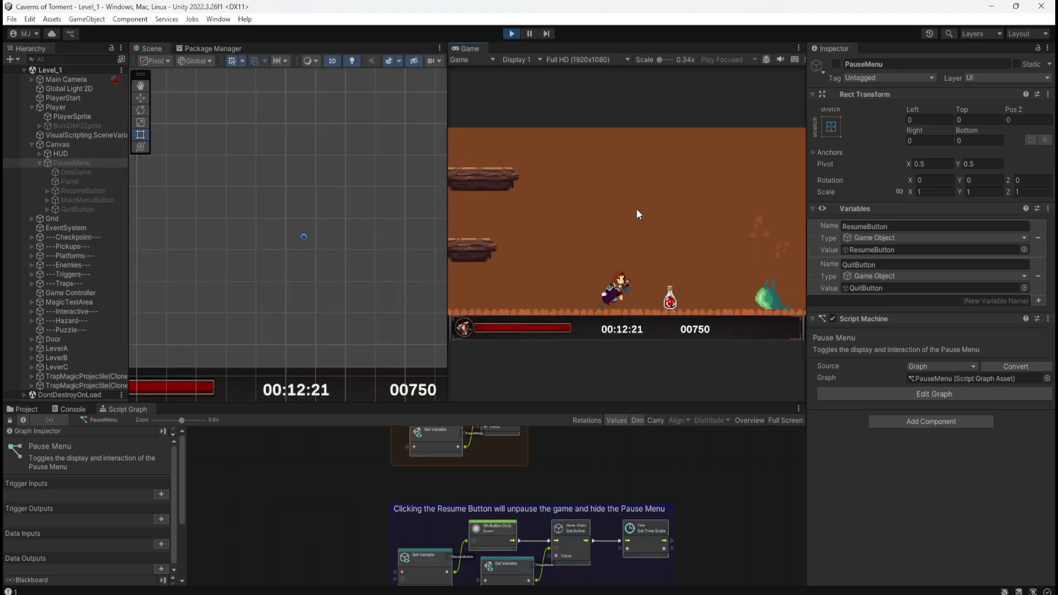
Play on through the level, jumping across the platforms and collecting coins with the game unpaused.
key(space)
key(space)
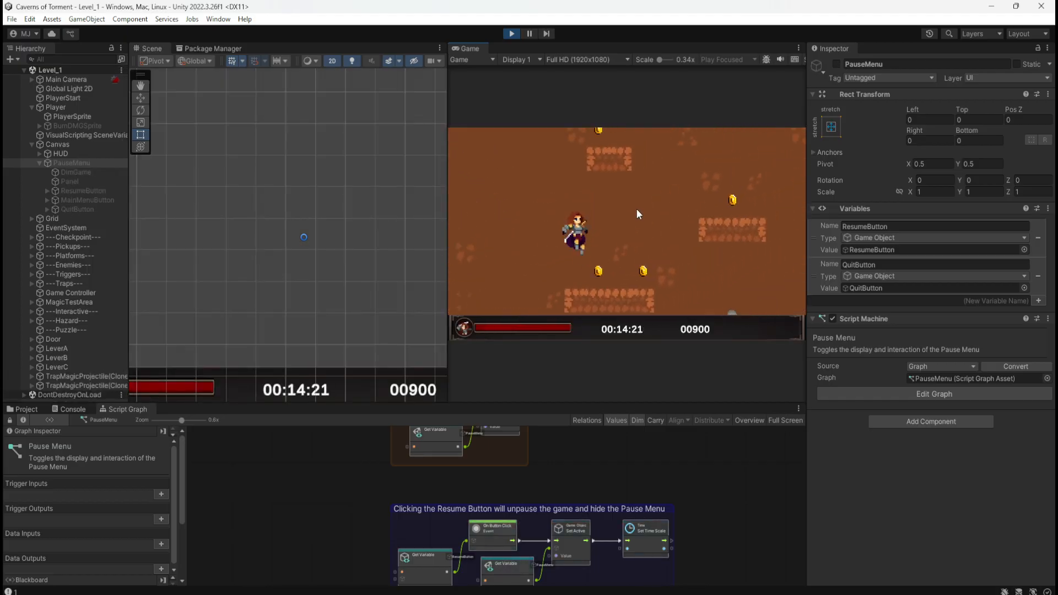
key(space)
key(a)
key(space)
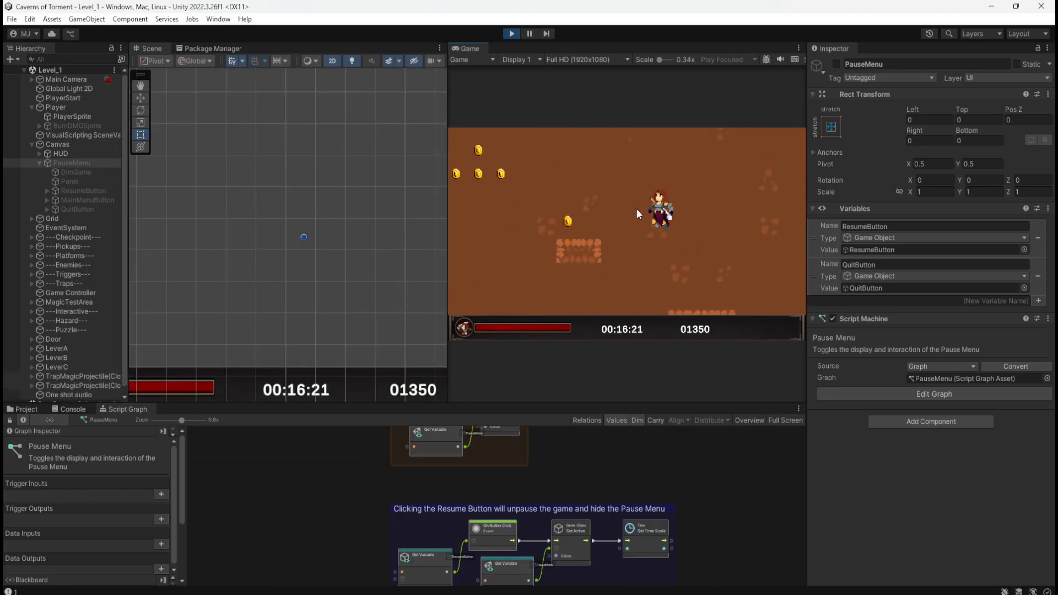
key(space)
key(d)
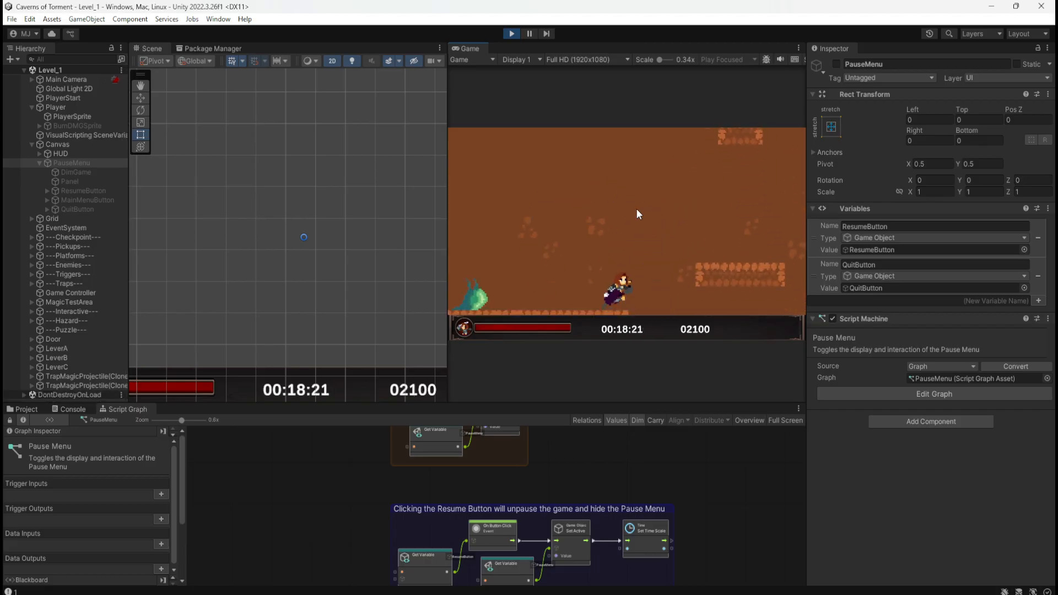
Run the character past the statue and jump across the stone blocks over the lava to reach the levers.
key(d)
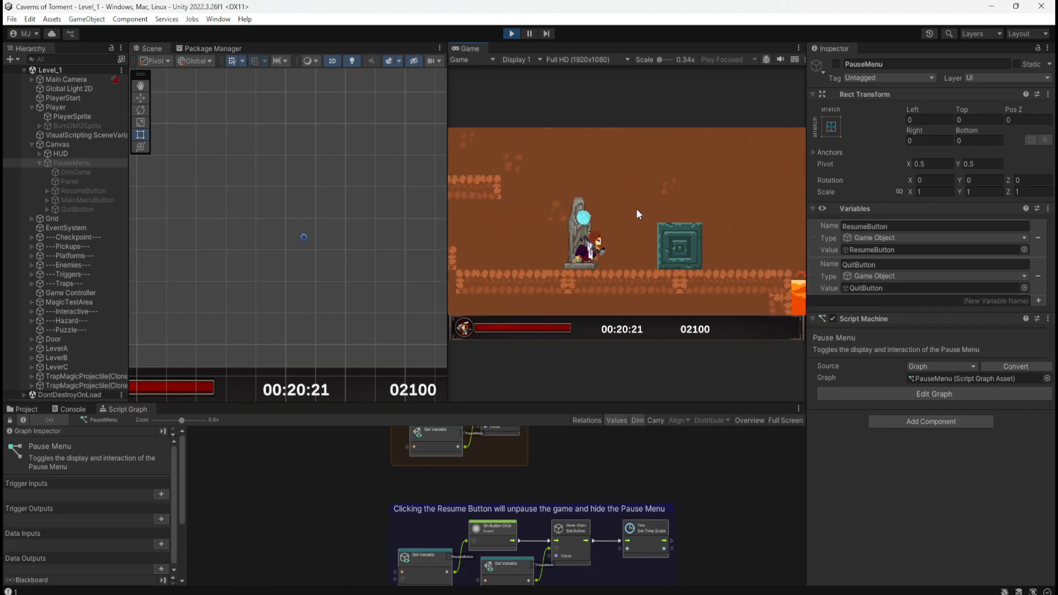
key(d)
key(space)
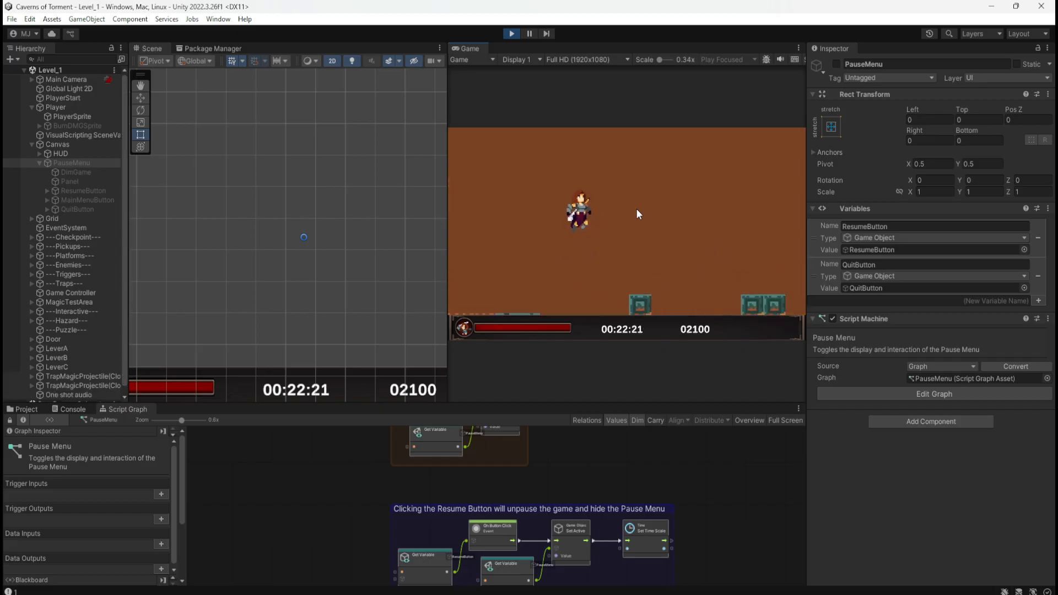
key(d)
key(space)
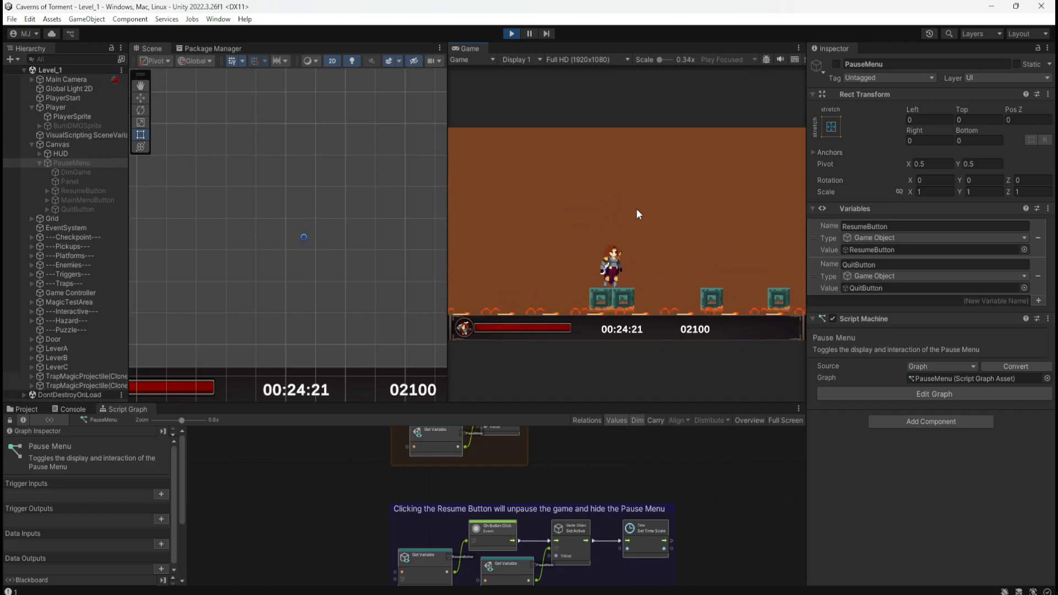
key(d)
key(space)
key(a)
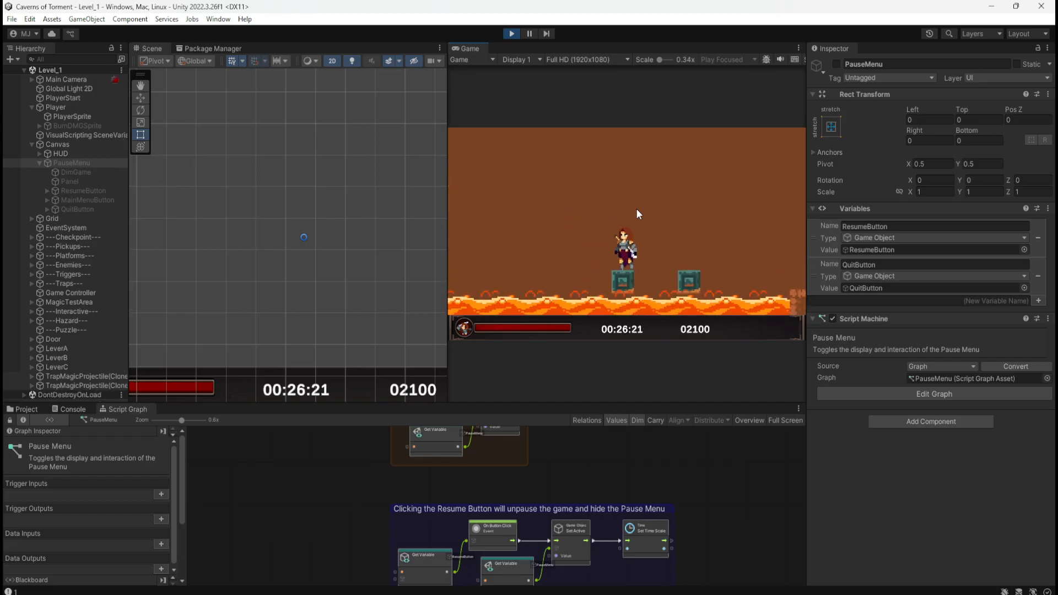
key(d)
key(space)
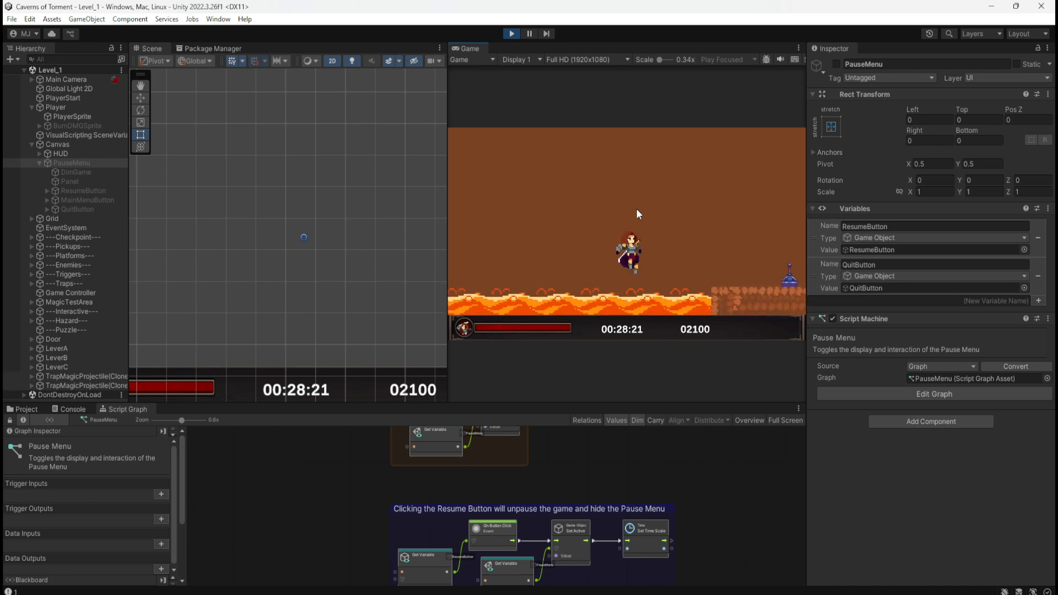
key(d)
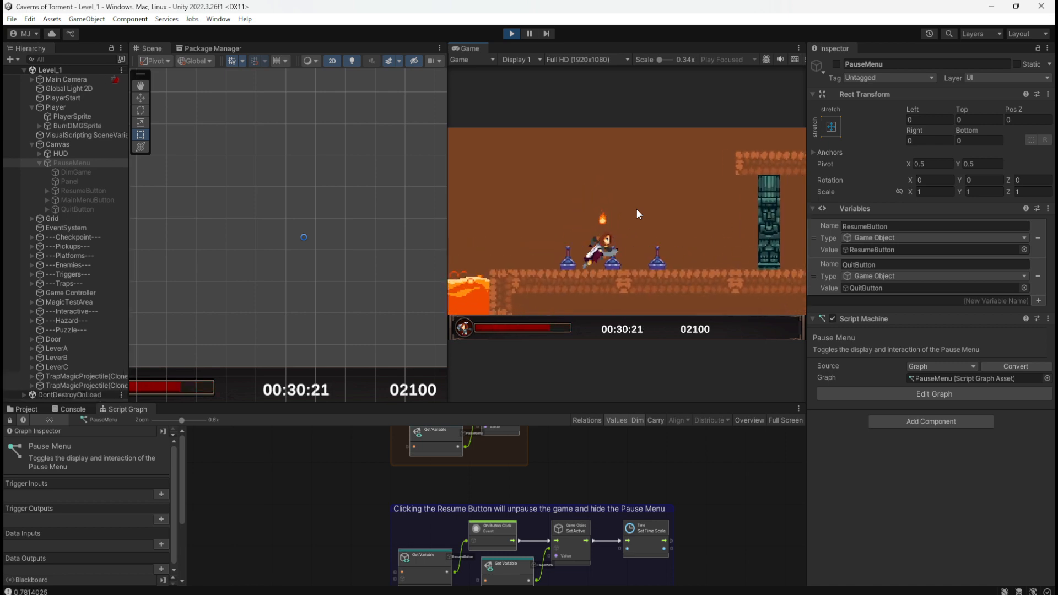
Operate the floor levers beyond the lava pit to open the tall stone door.
key(a)
key(d)
key(e)
key(a)
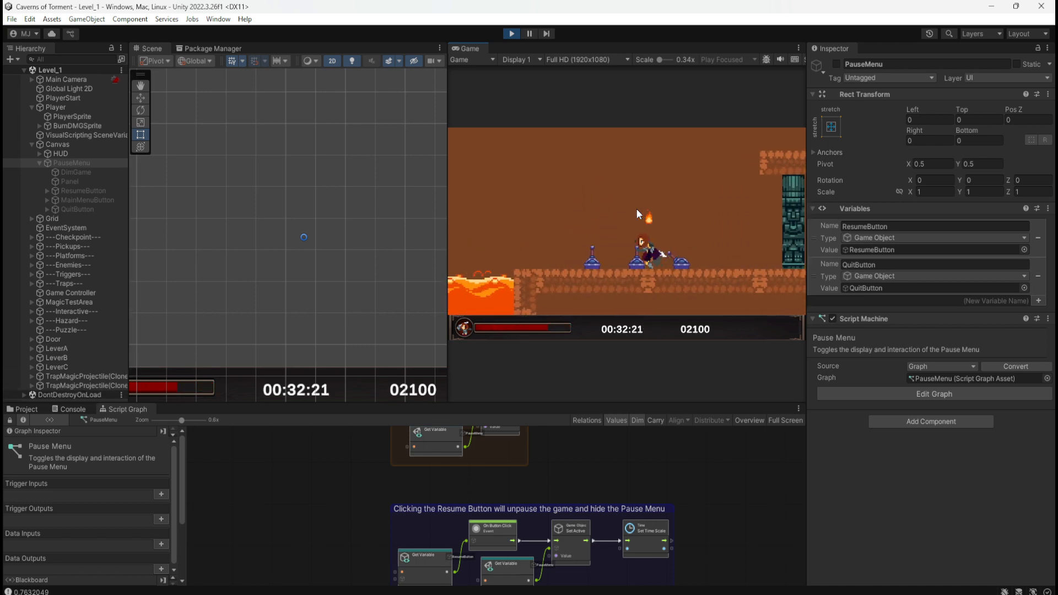
key(d)
key(e)
key(a)
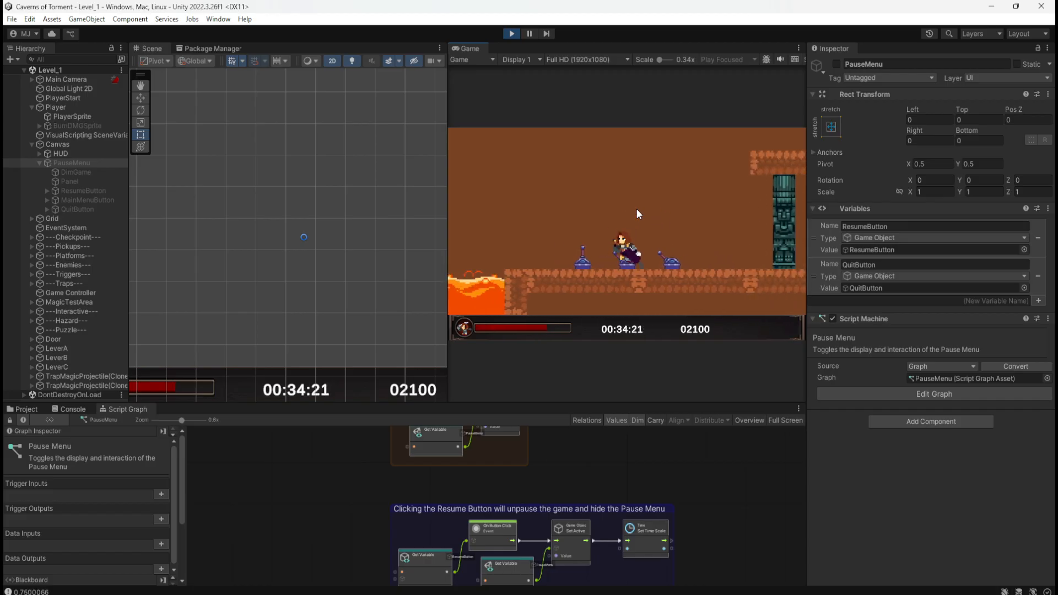
key(e)
key(d)
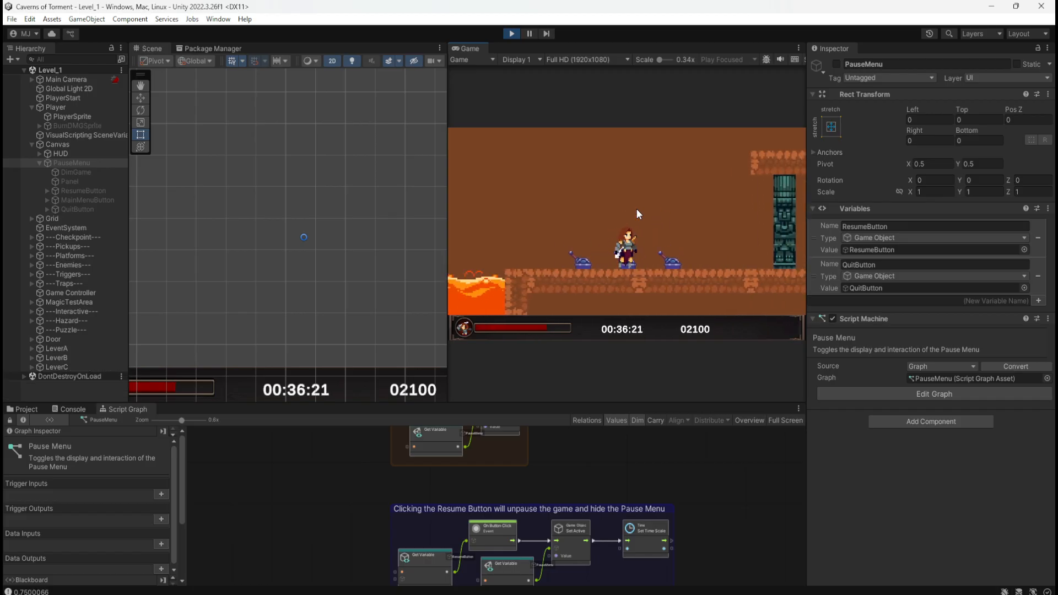
key(e)
key(d)
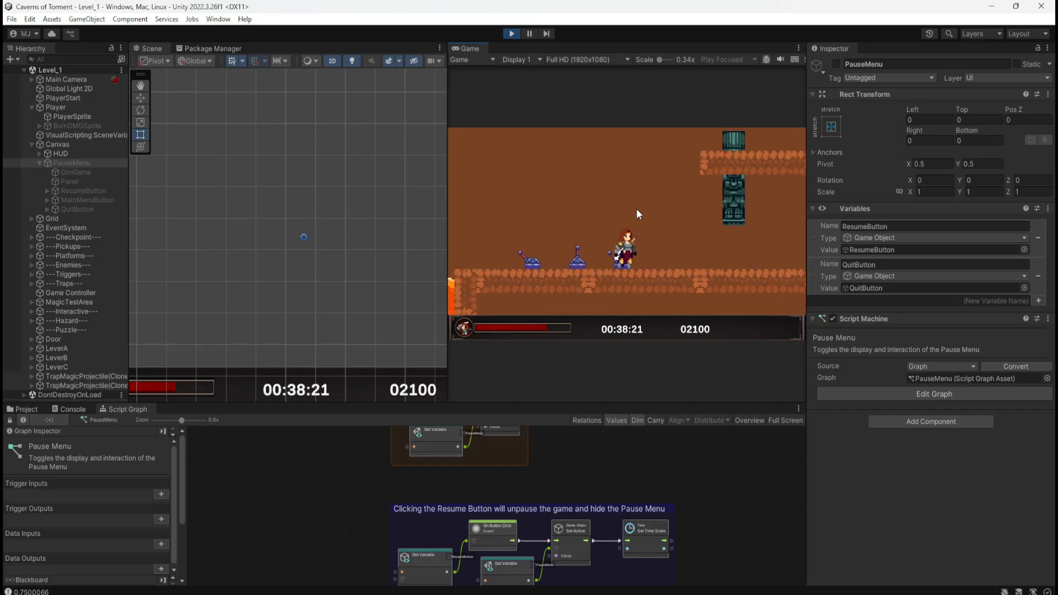
Run the character through the opened door to the end of the ground and exit Play mode.
key(d)
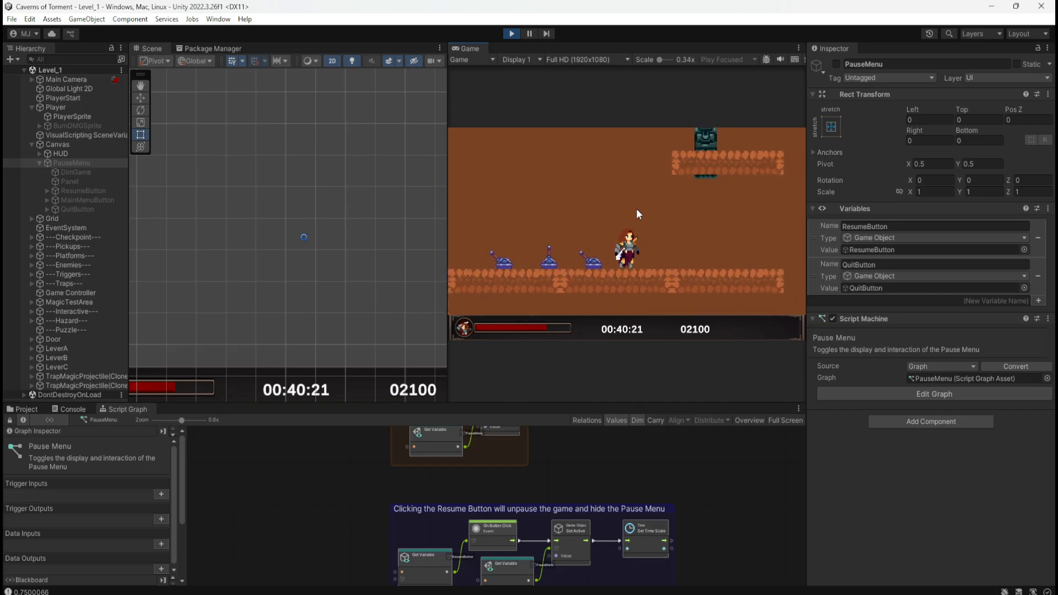
key(d)
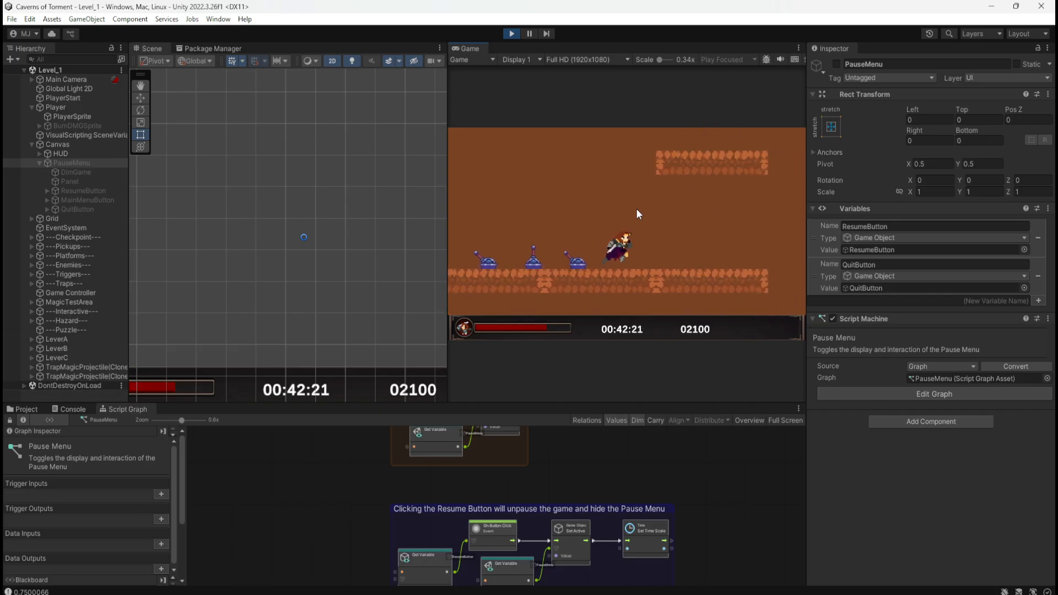
key(d)
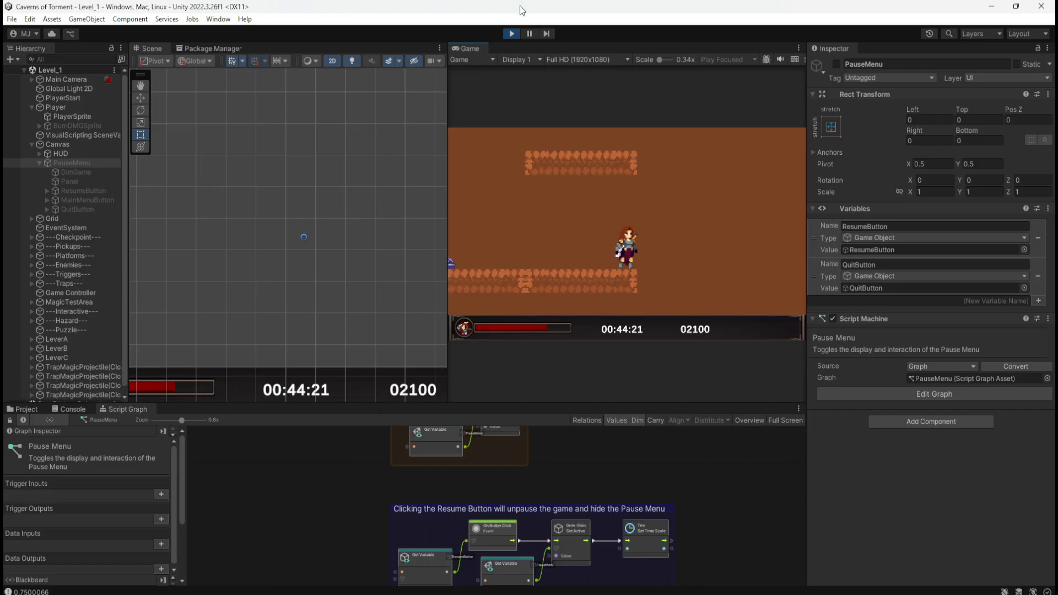
click(512, 34)
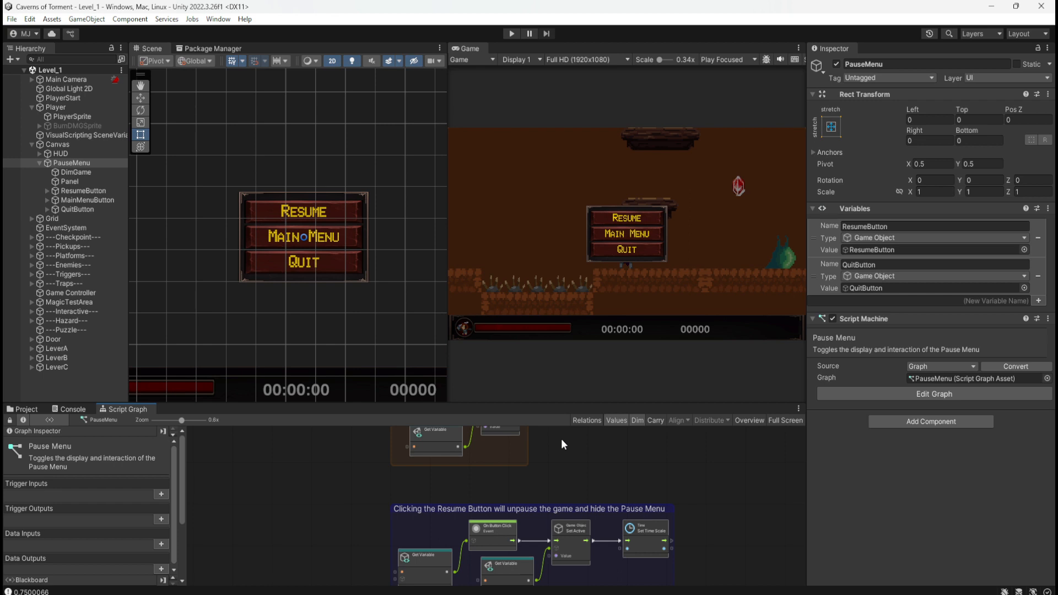
Inspect the components of DimGame, Panel, the three menu buttons, PauseMenu and its parent Canvas.
click(88, 174)
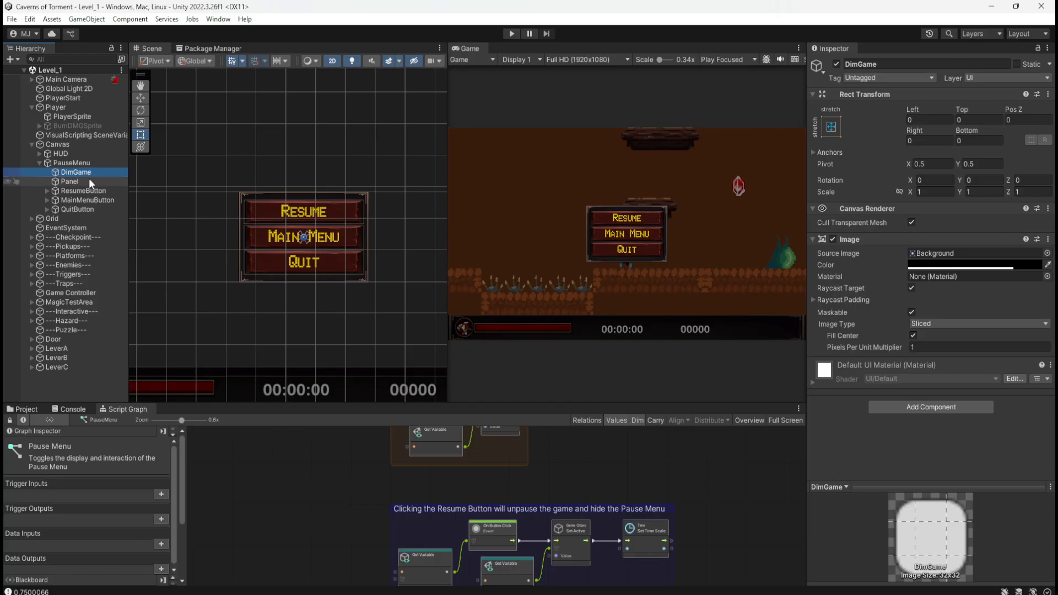
click(89, 180)
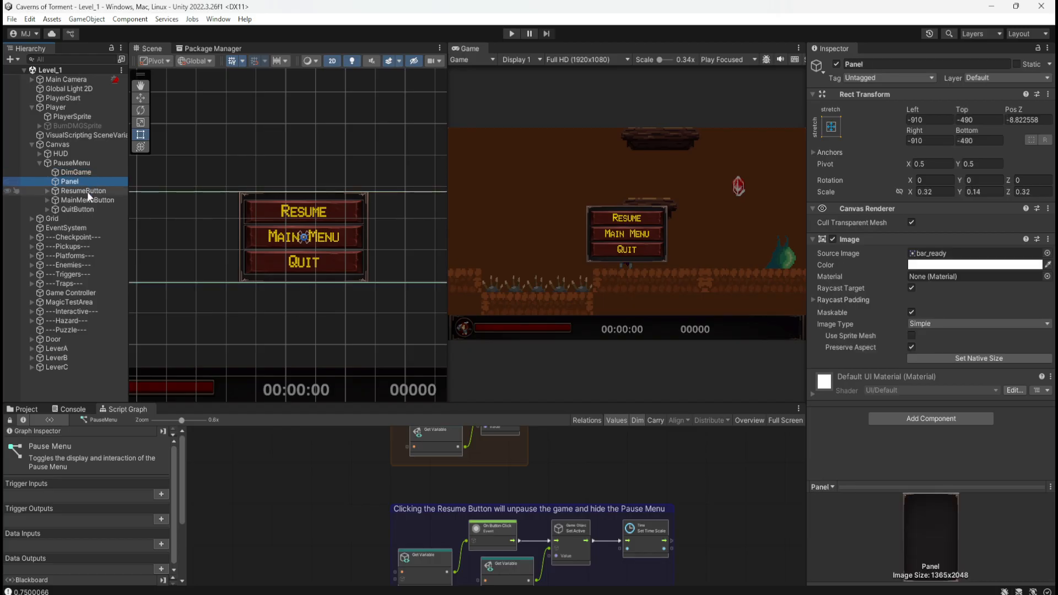
click(87, 191)
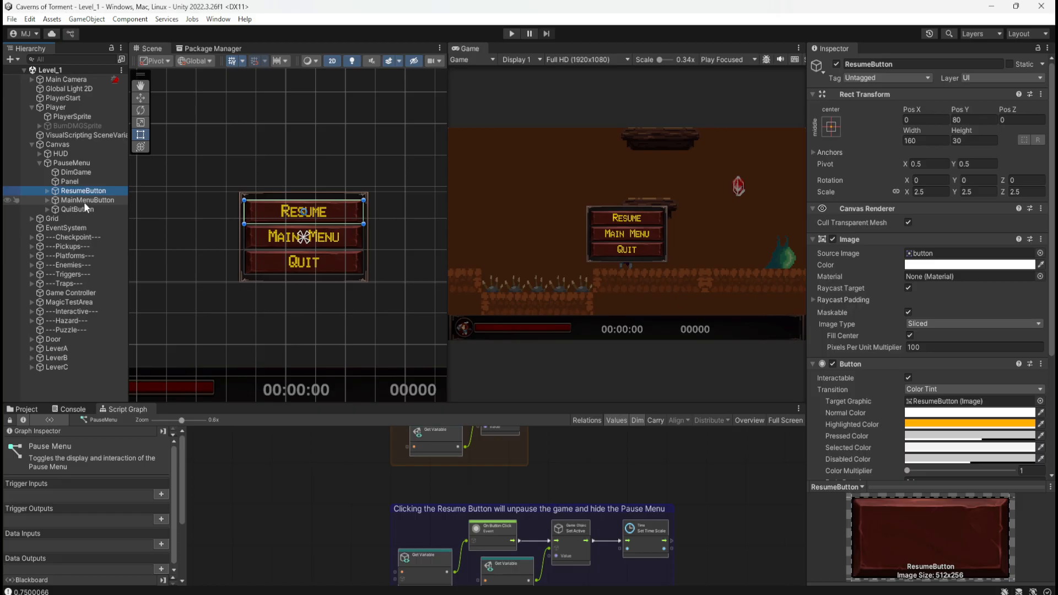
click(83, 202)
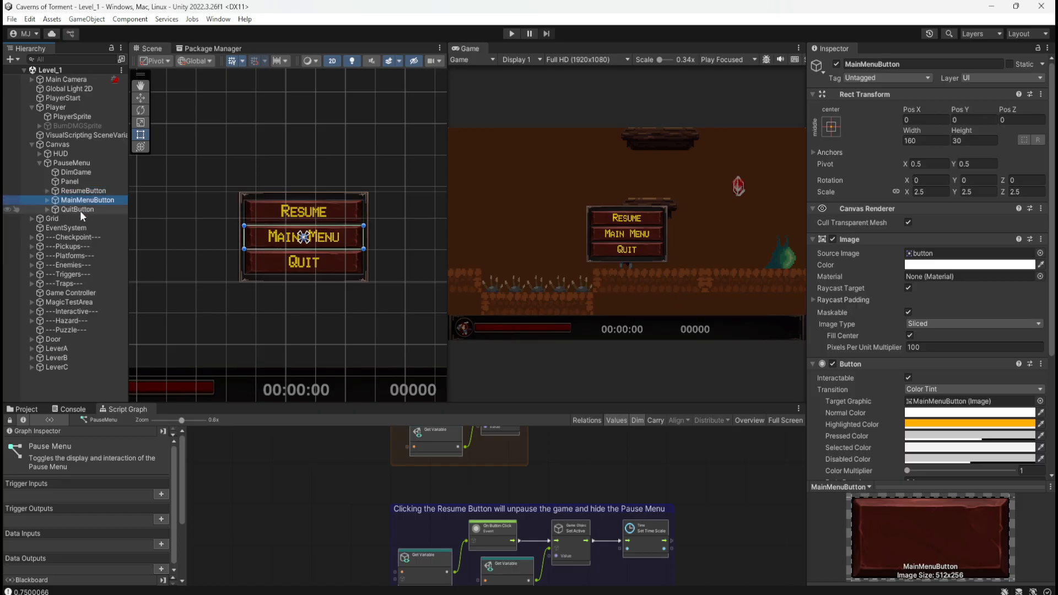
click(80, 210)
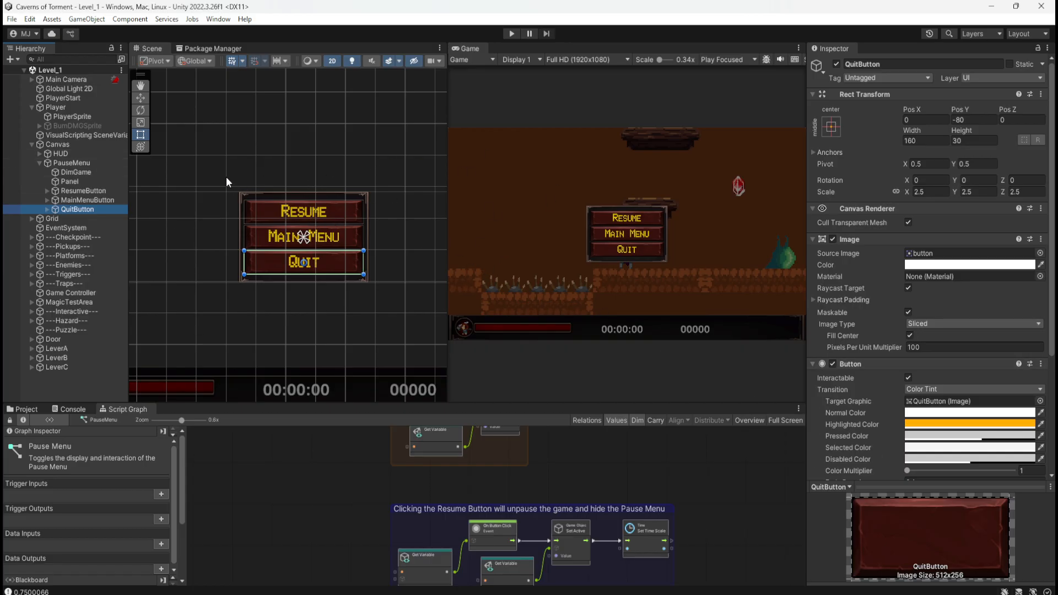
click(79, 166)
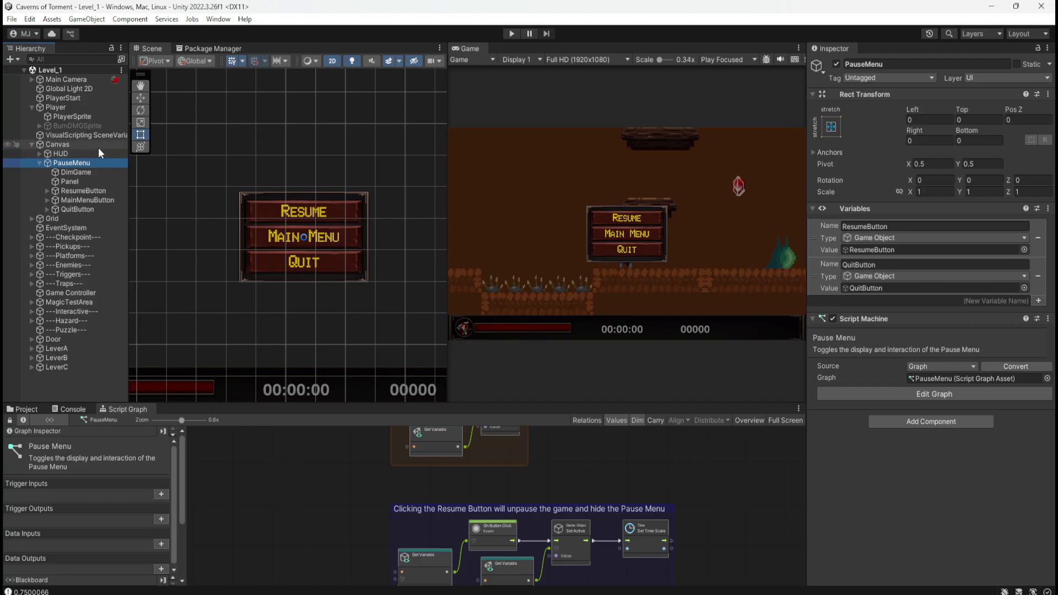
click(98, 148)
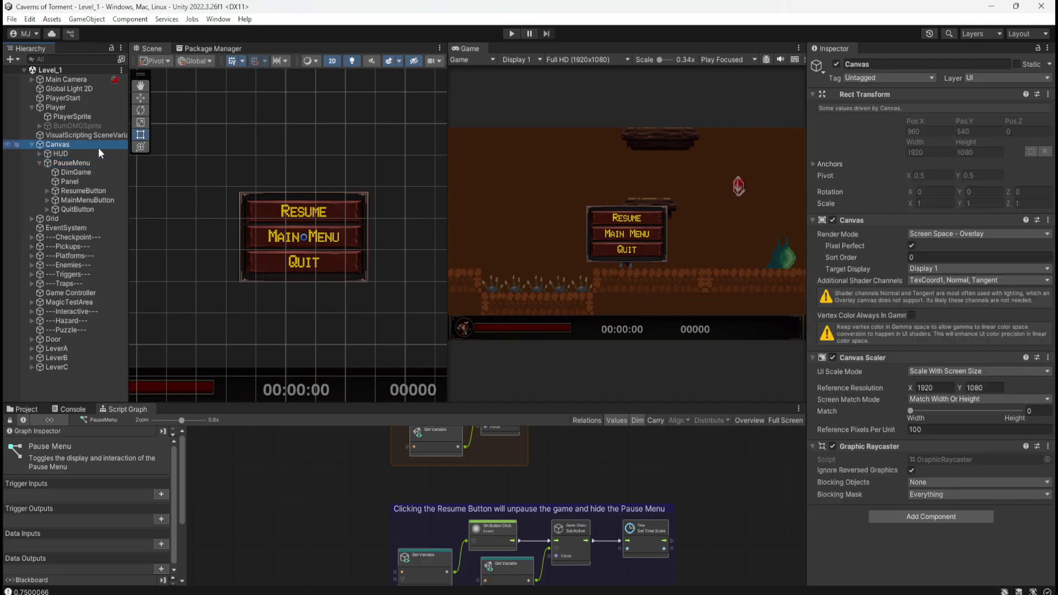
click(71, 163)
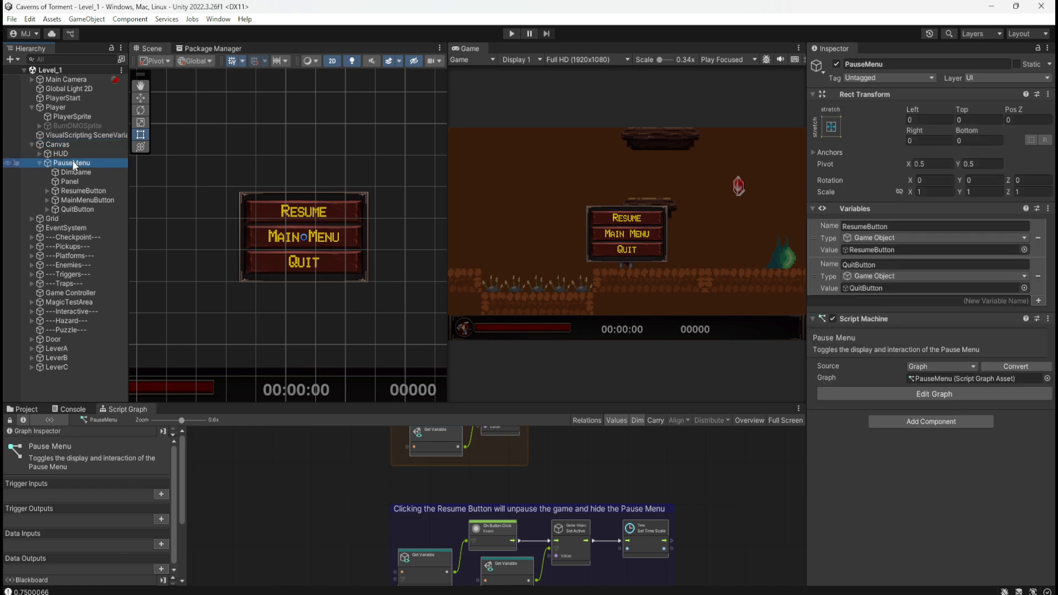
Compare the Scene view with DimGame hidden and shown, leave it visible, and collapse the PauseMenu hierarchy.
click(39, 164)
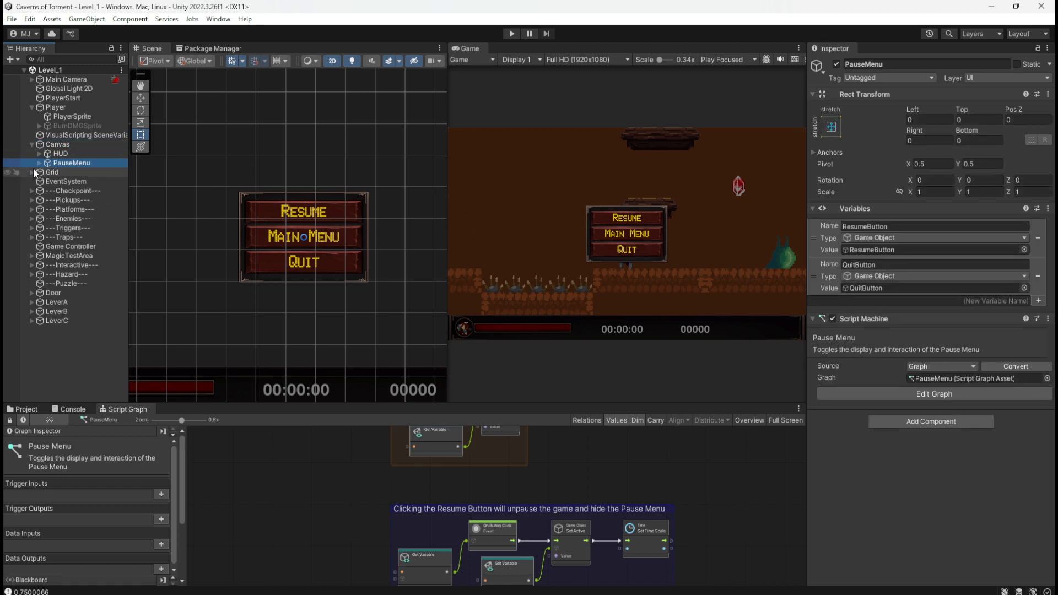
click(39, 164)
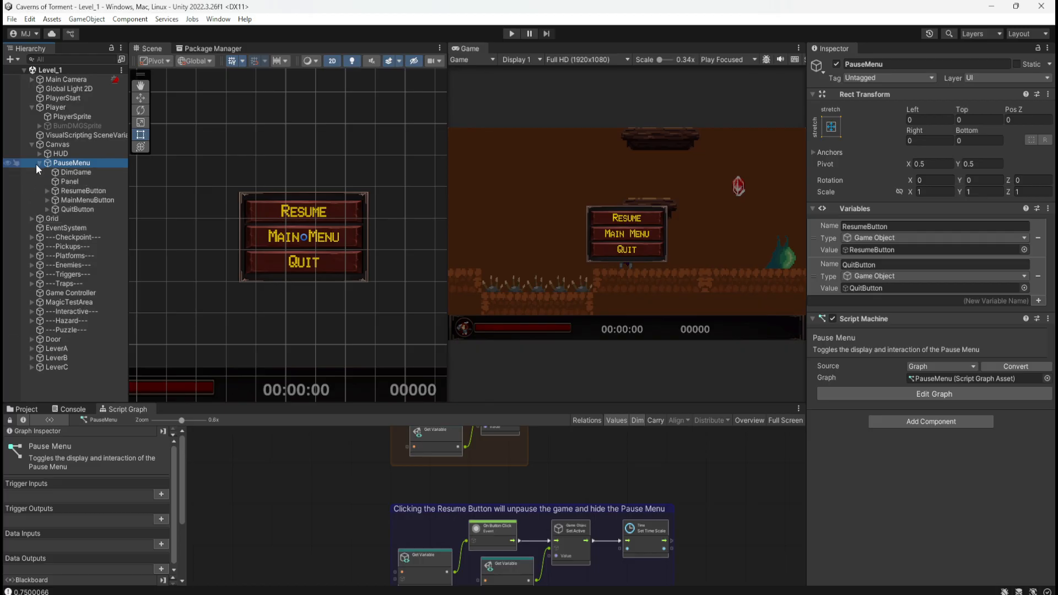
click(7, 173)
click(7, 172)
click(7, 172)
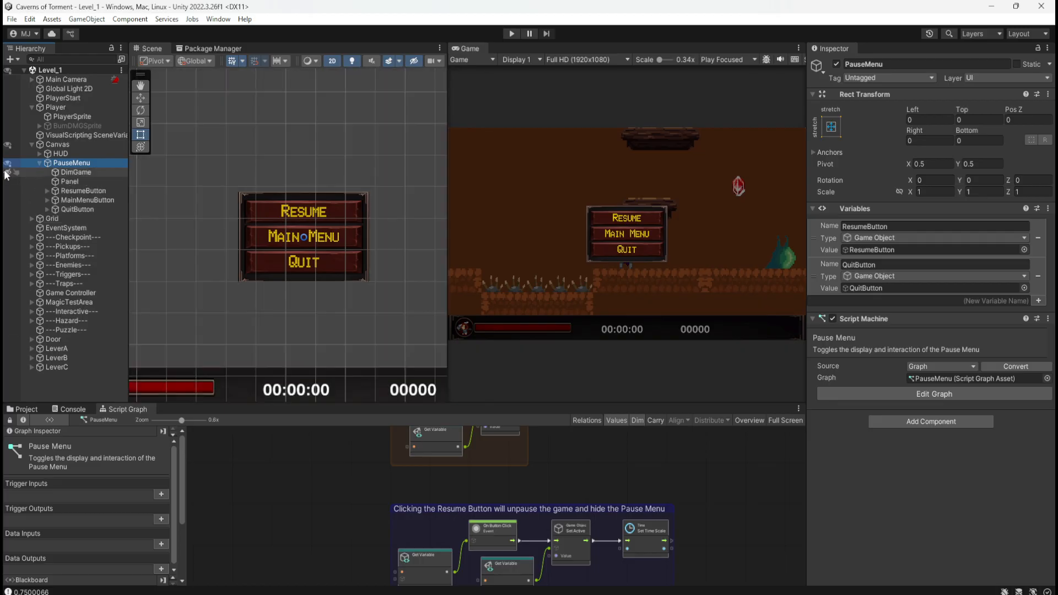
click(7, 172)
click(7, 173)
click(8, 173)
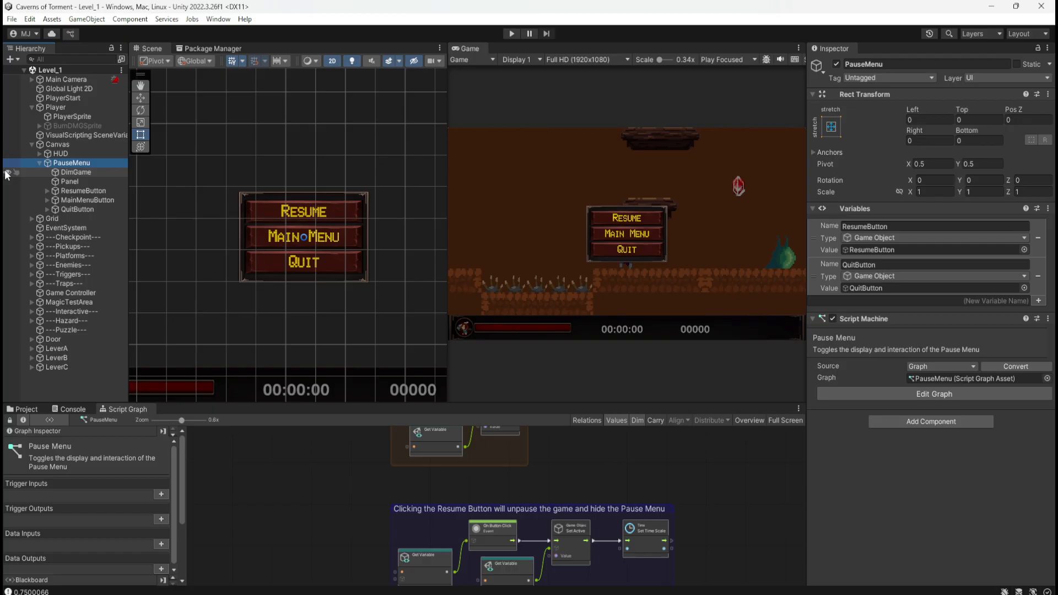
click(7, 173)
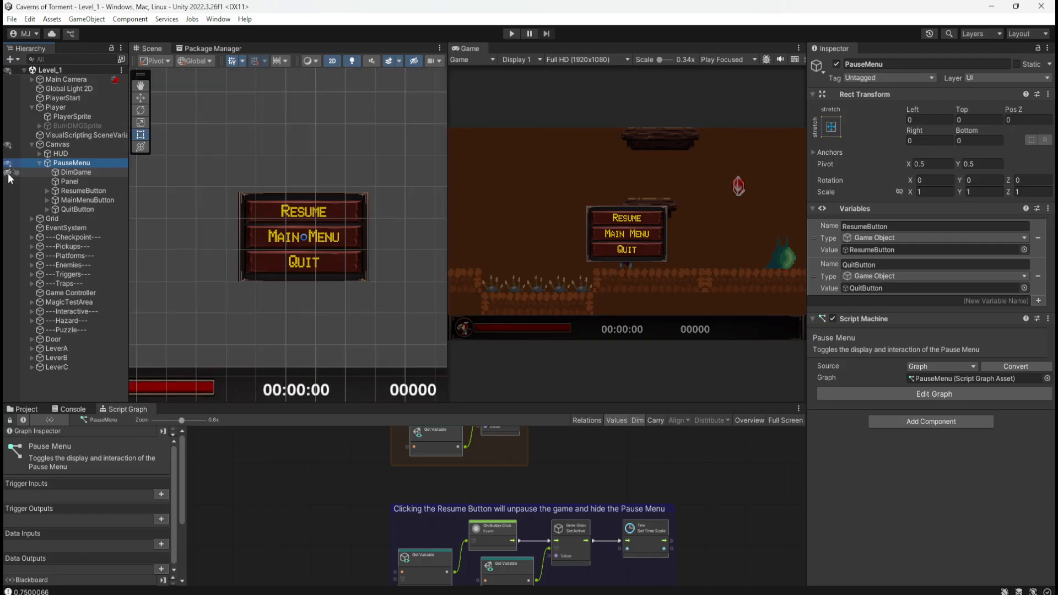
click(8, 173)
click(8, 172)
click(8, 172)
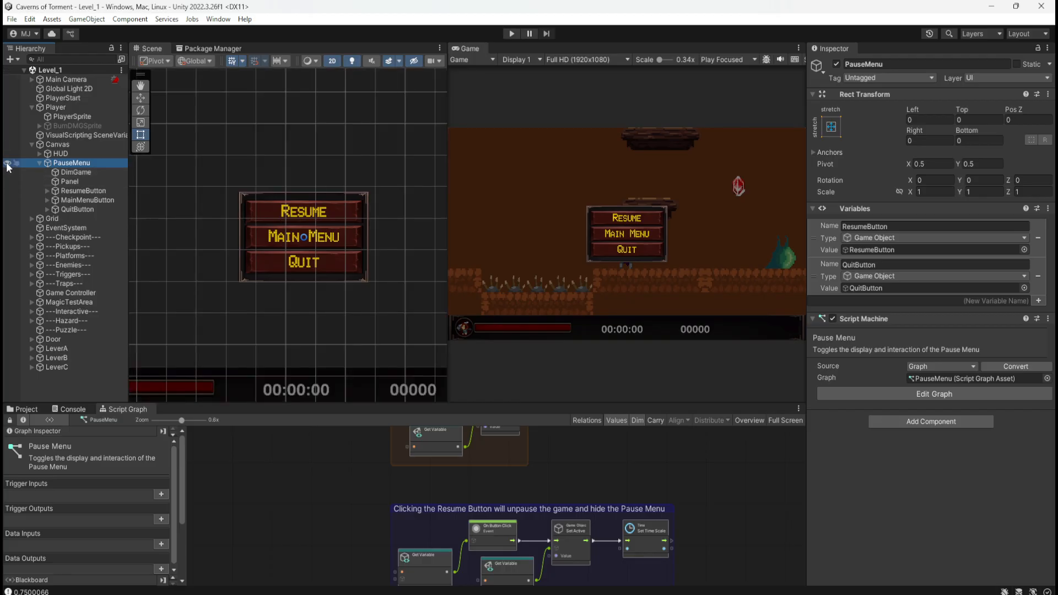
click(40, 163)
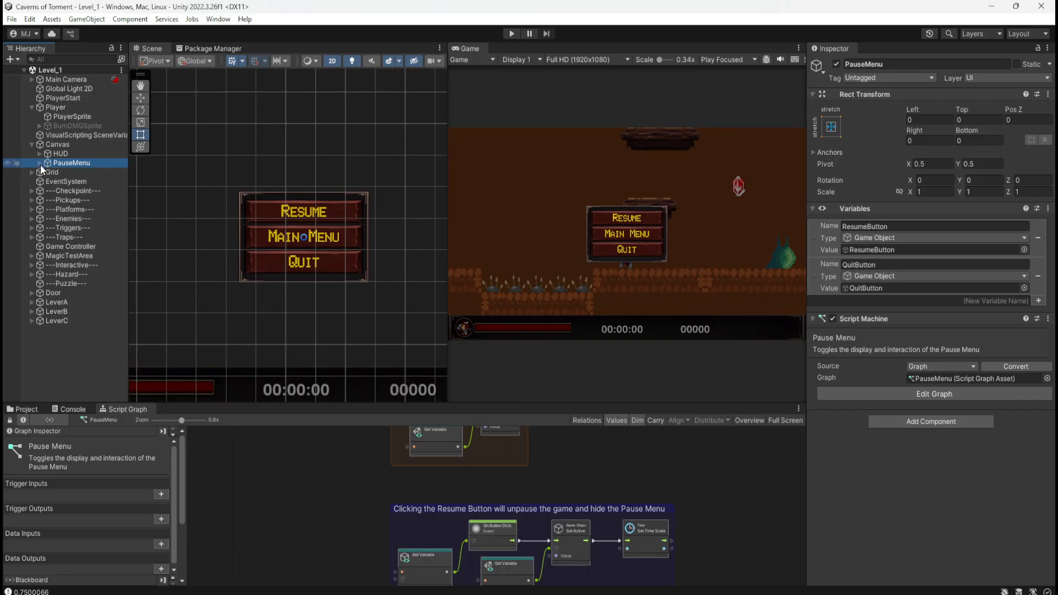
Playtest the level by moving and jumping, pausing the game in mid-air and resuming it with the Resume button.
click(512, 33)
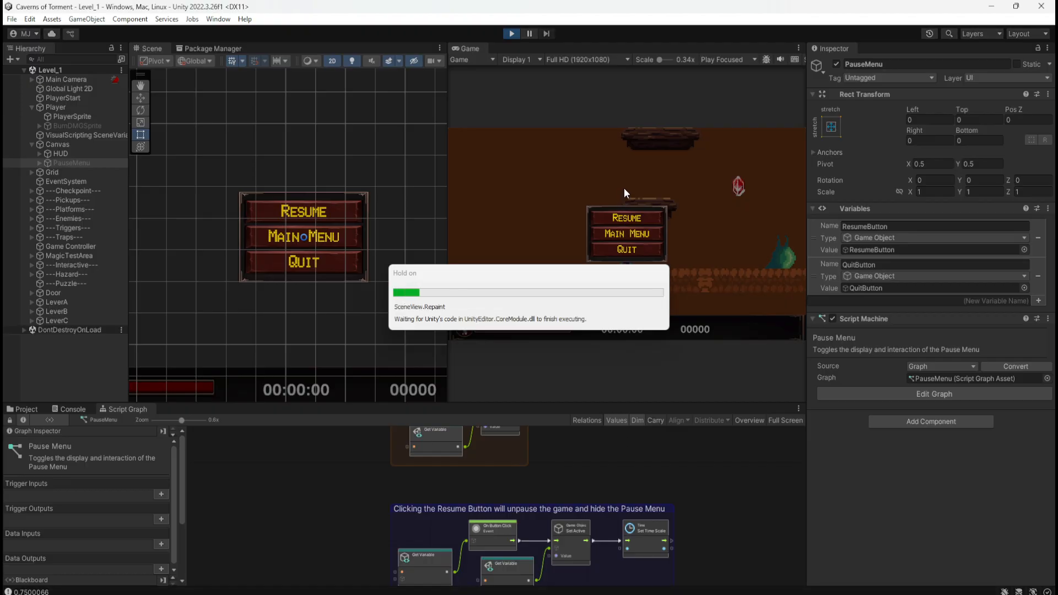
key(a)
key(d)
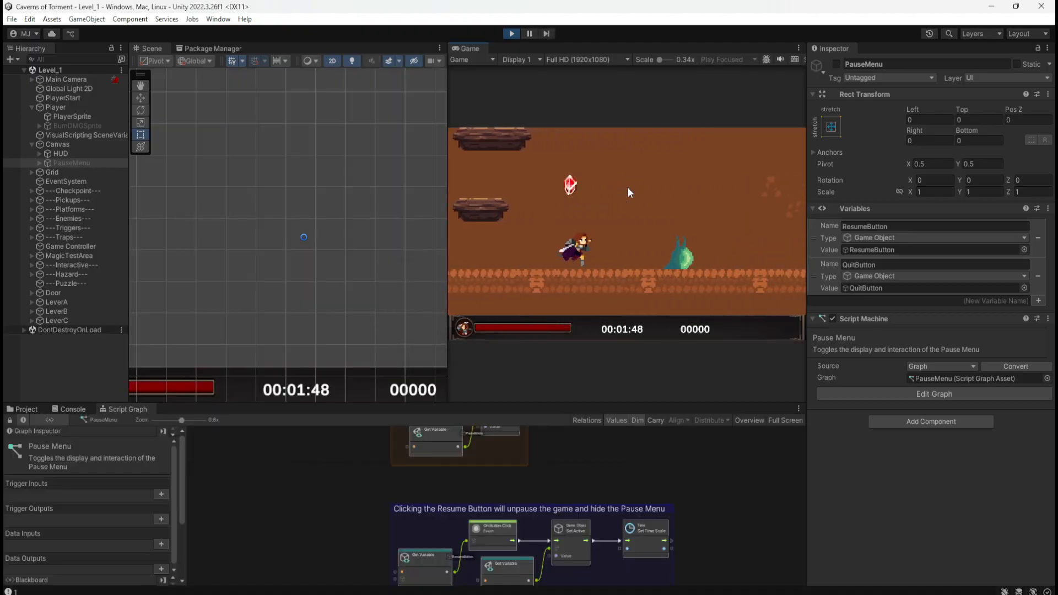
key(space)
key(a)
key(Escape)
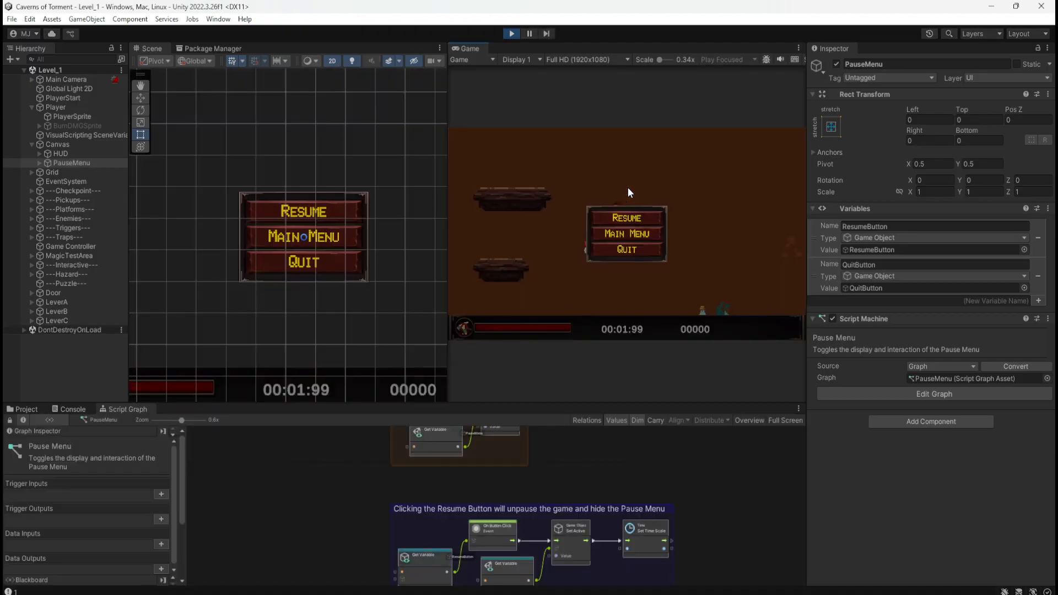
click(643, 217)
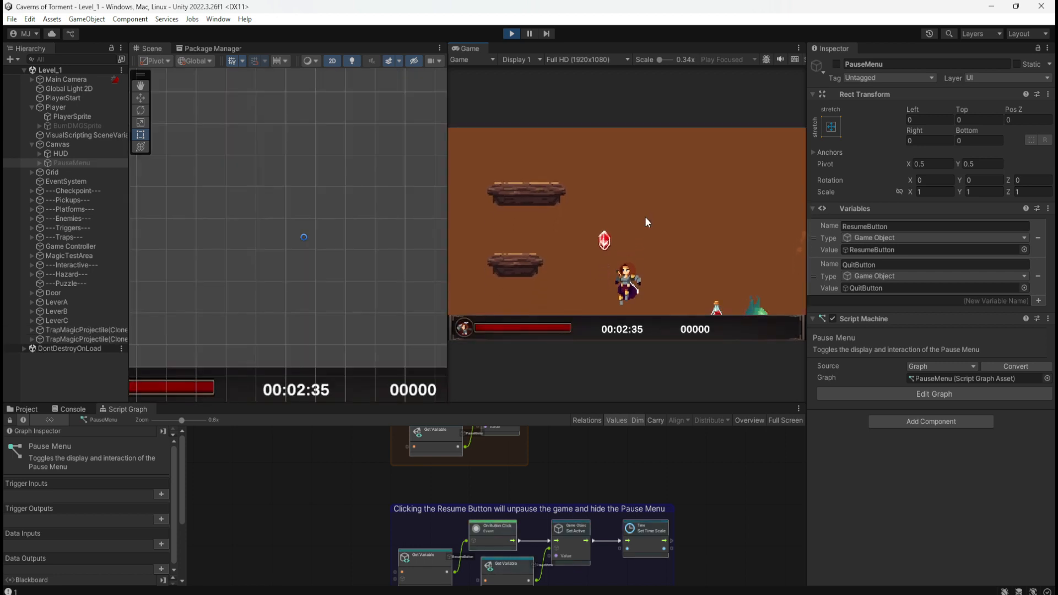
Jump the character to collect the red gem and pause the game again.
key(d)
key(space)
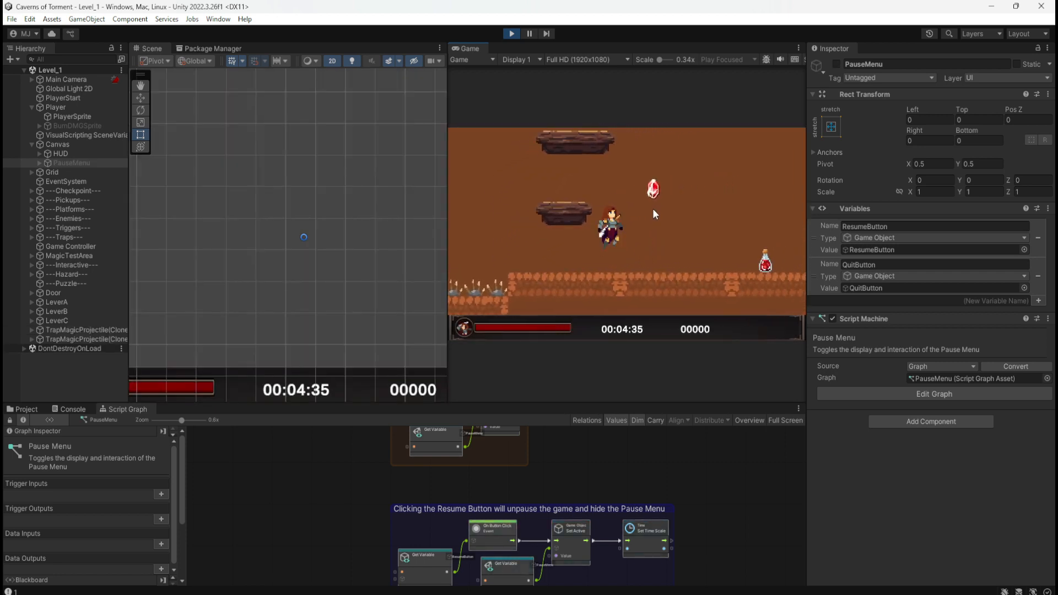
key(Escape)
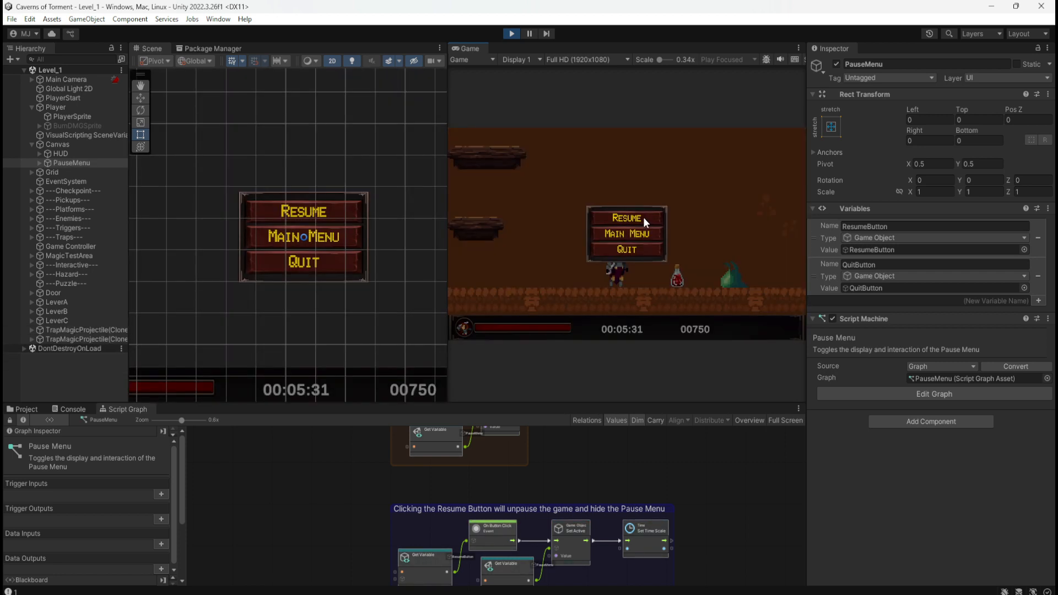
Resume the paused game, move the character left with a jump, and pause again in mid-level.
click(643, 217)
key(a)
key(space)
key(Escape)
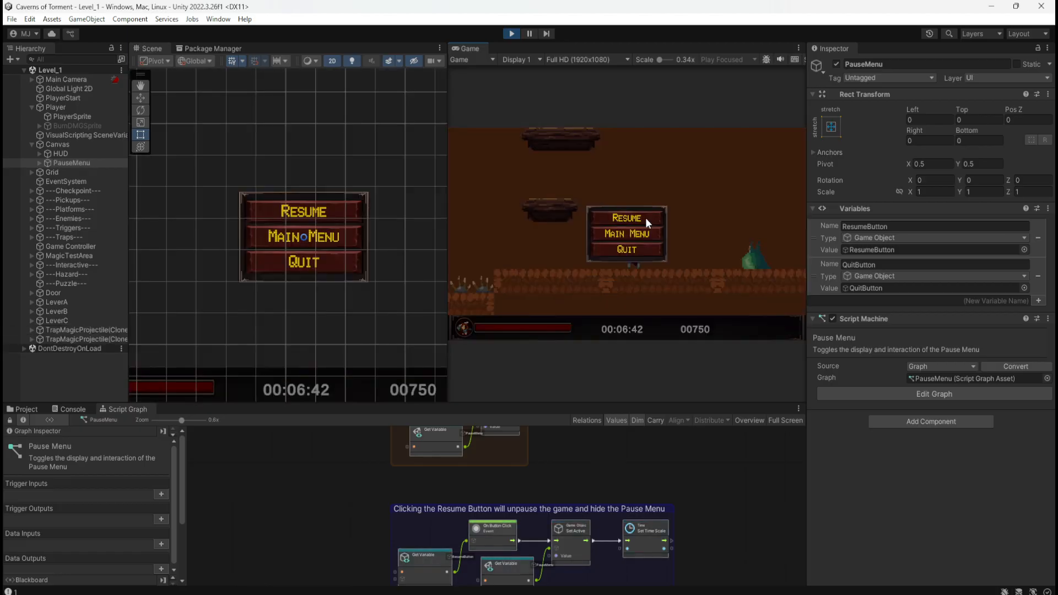
Jump the character up the floating platforms while repeatedly resuming with the Resume button and pausing again.
click(647, 217)
key(space)
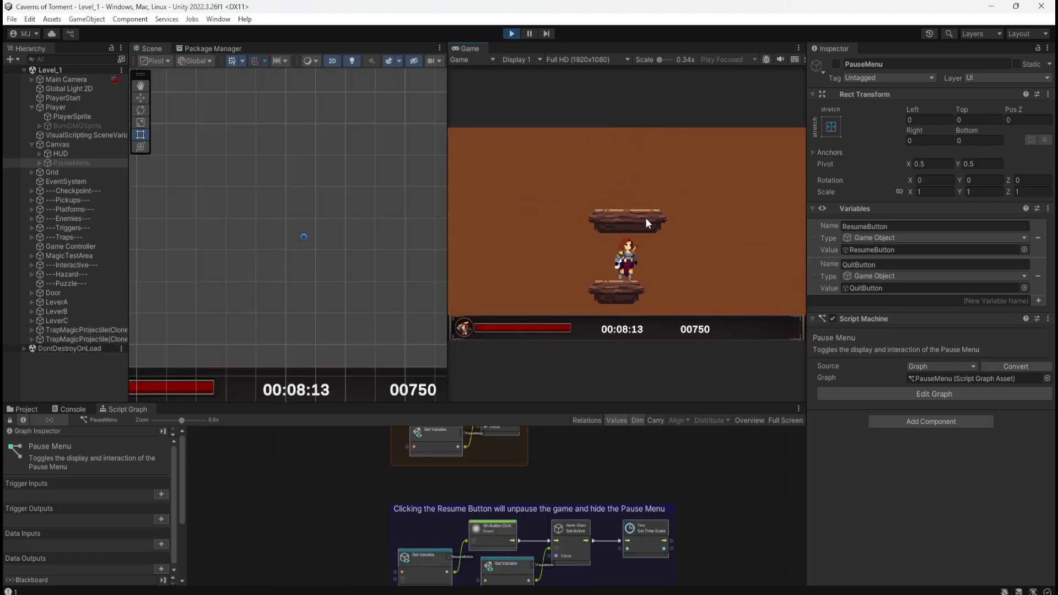
key(space)
key(Escape)
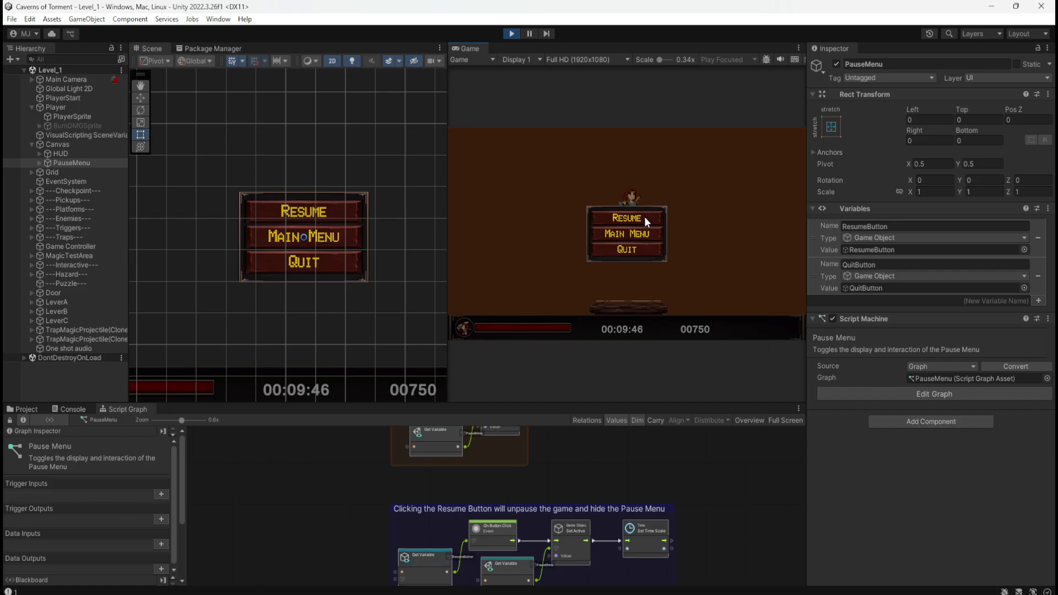
click(644, 216)
key(Escape)
click(644, 219)
key(Escape)
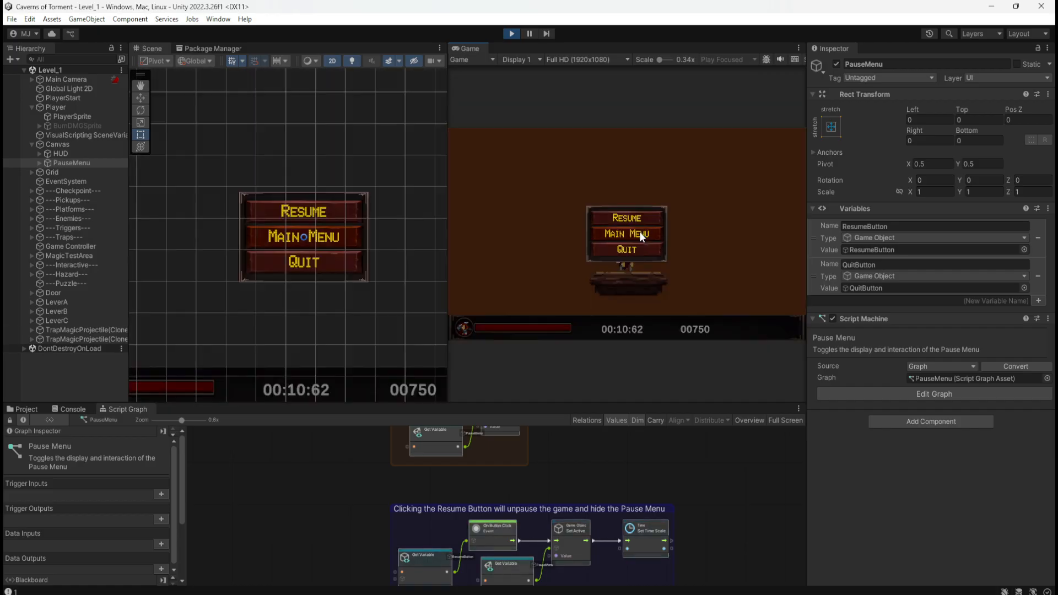
Test the pause menu's Quit button against its Quit graph group, and return to play with Resume.
click(635, 250)
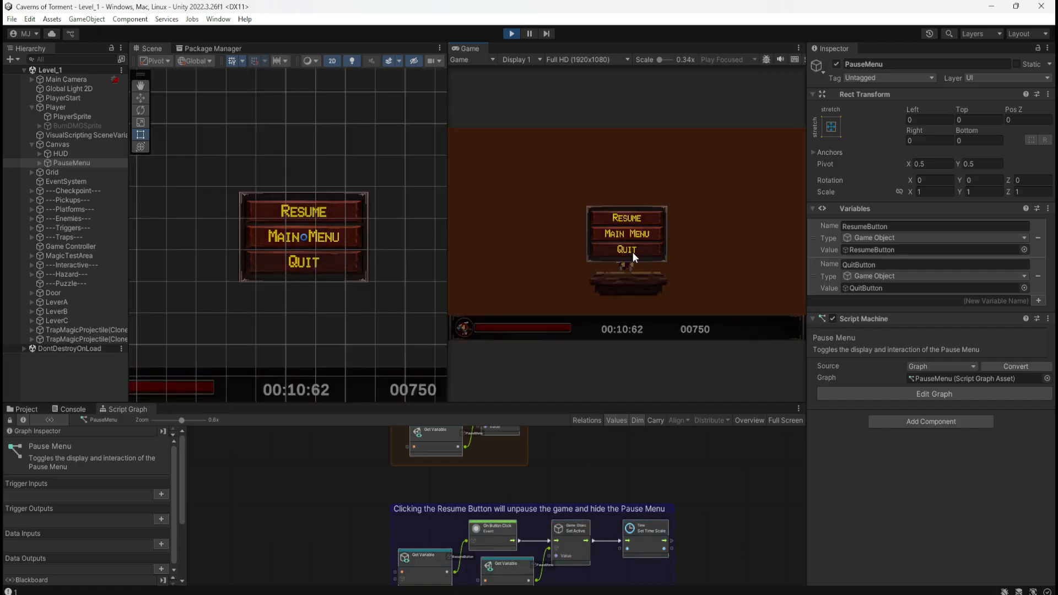
scroll(741, 538, down, 3)
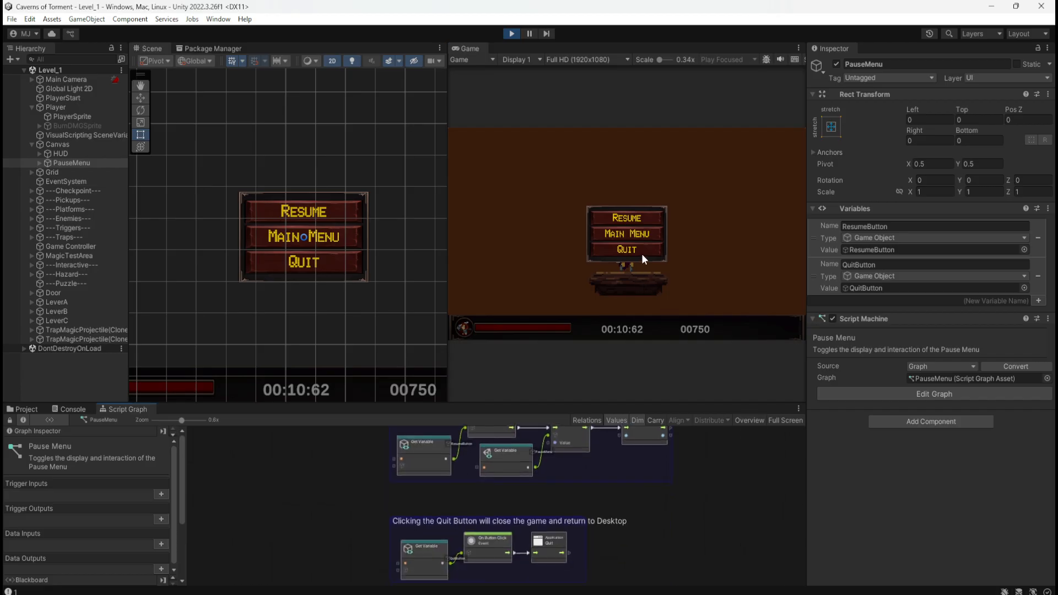
click(650, 219)
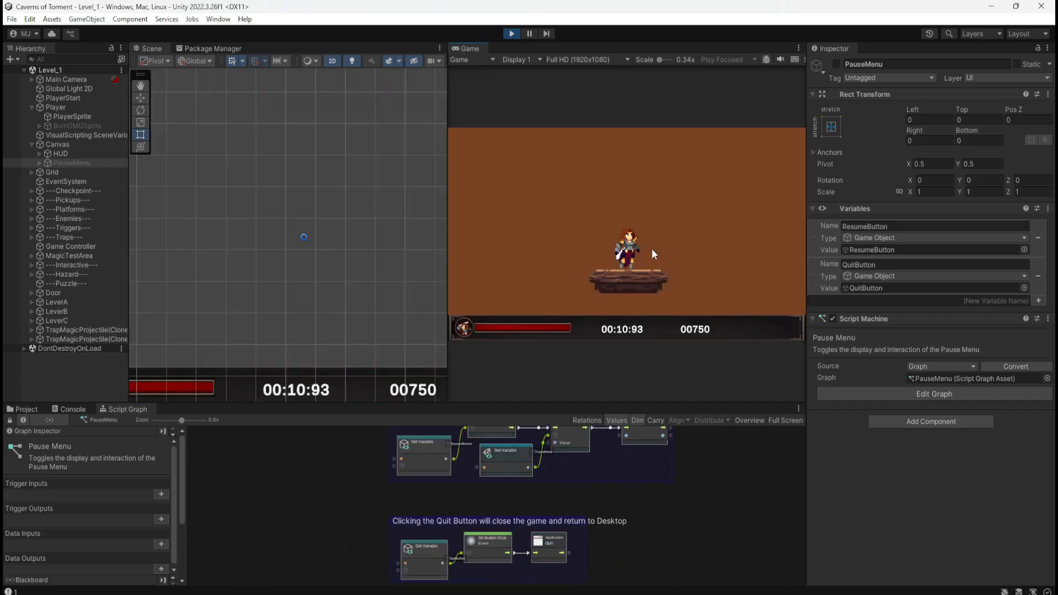